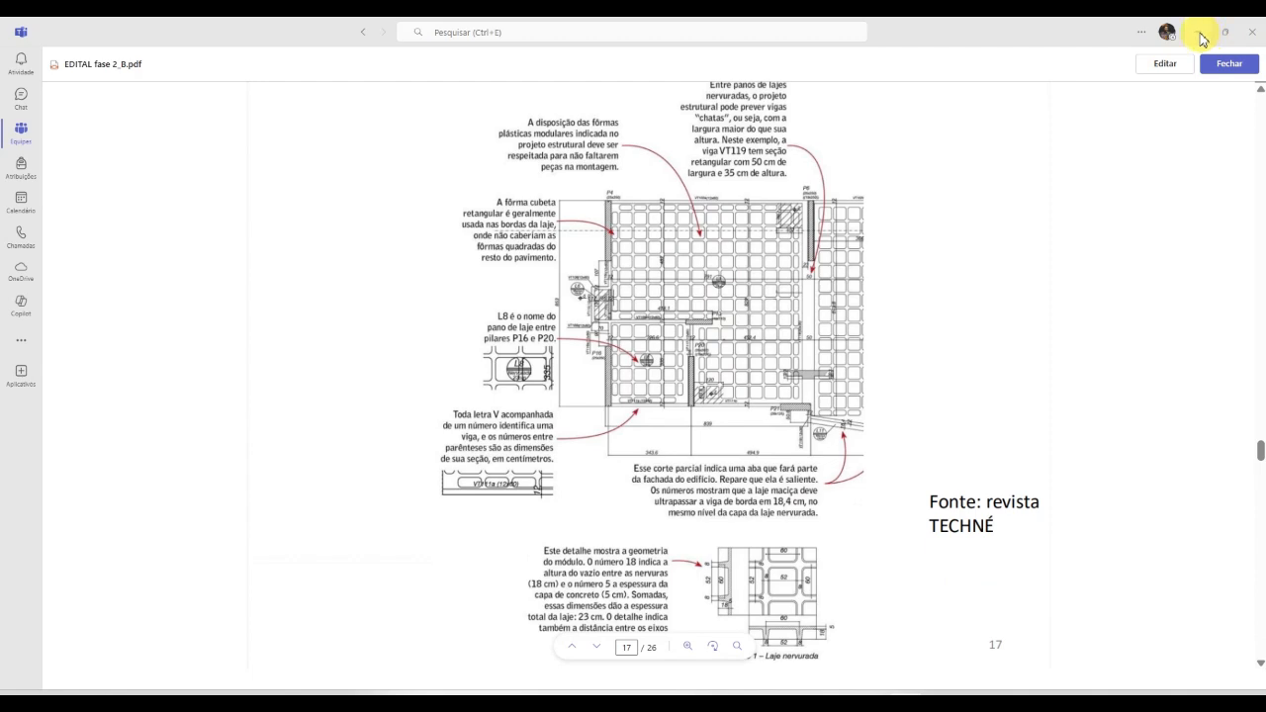
# Switch from the PDF to Revit and examine the whole Nível 2 floor plan, including the detached roof beside the building.
pyautogui.click(1199, 33)
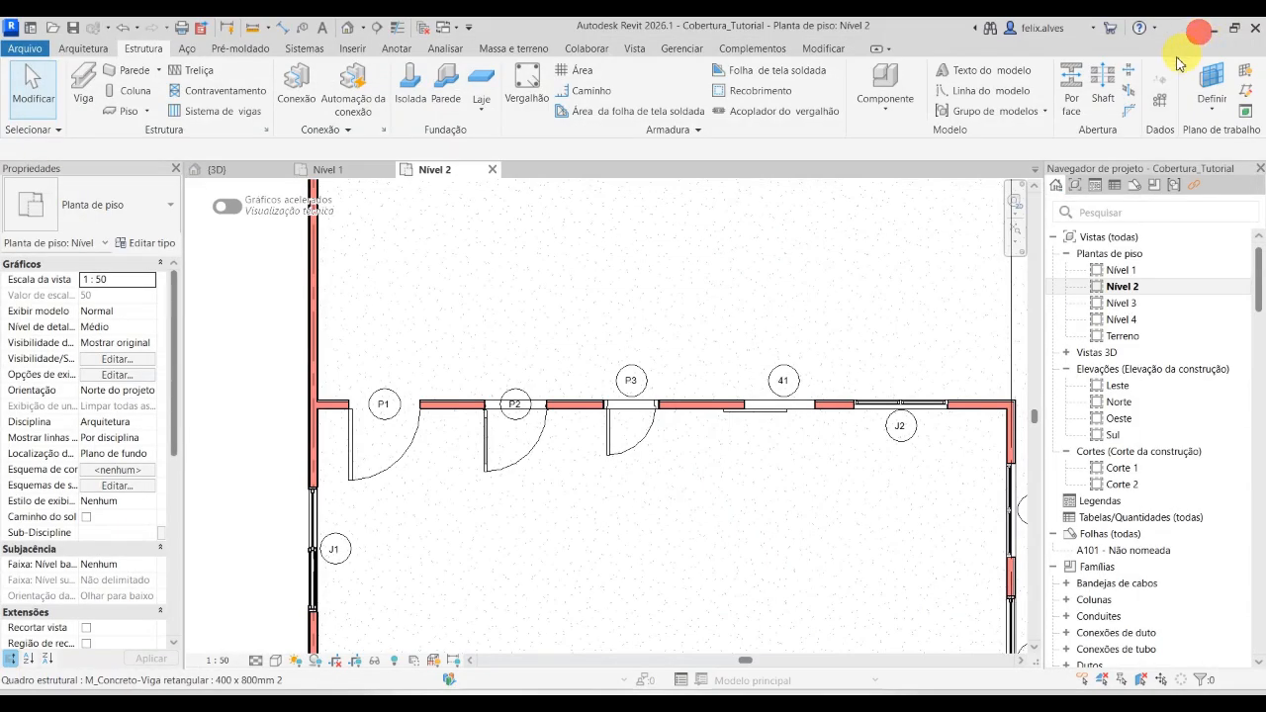
pyautogui.scroll(-3, 683, 440)
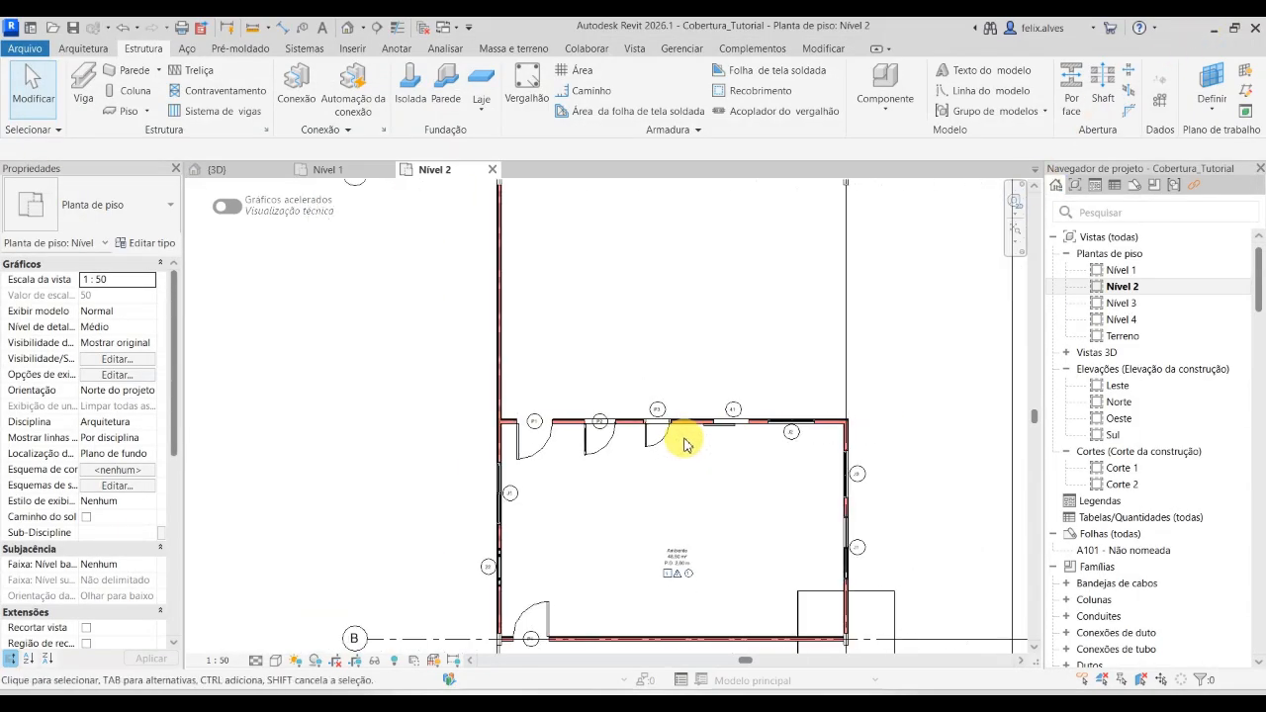
pyautogui.scroll(-1, 690, 433)
pyautogui.scroll(-3, 691, 431)
pyautogui.moveTo(876, 444); pyautogui.dragTo(682, 364, button='middle')
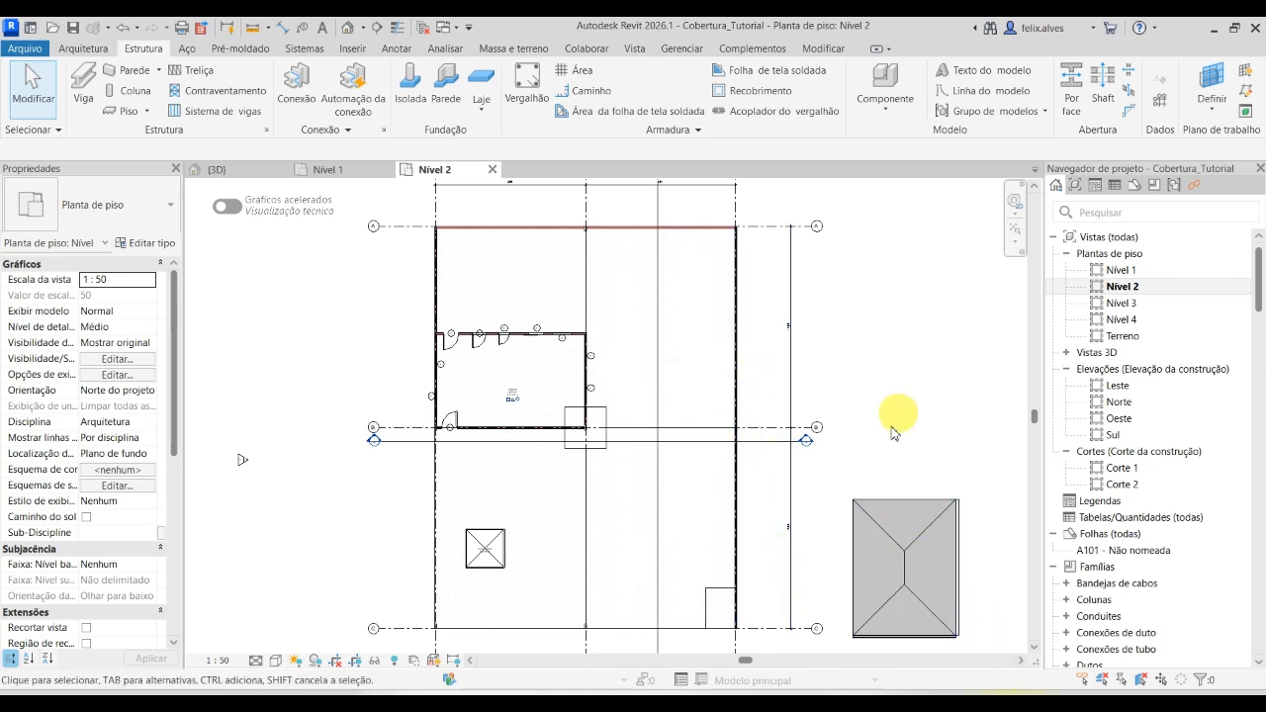
# Return to EDITAL fase 2_B.pdf in Teams and mark the page 4 passage on the horizontal cut plane 60 cm below the slab.
pyautogui.moveTo(920, 703)
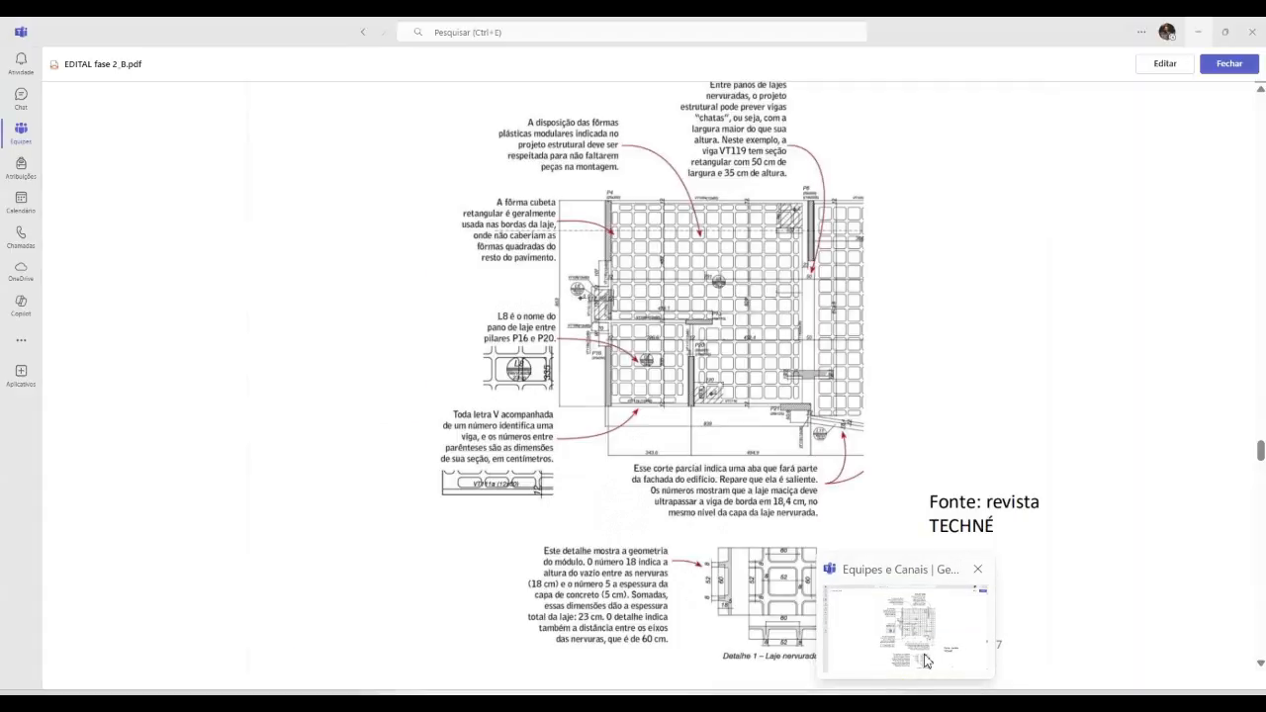
pyautogui.click(923, 653)
pyautogui.moveTo(1256, 453); pyautogui.dragTo(1229, 173)
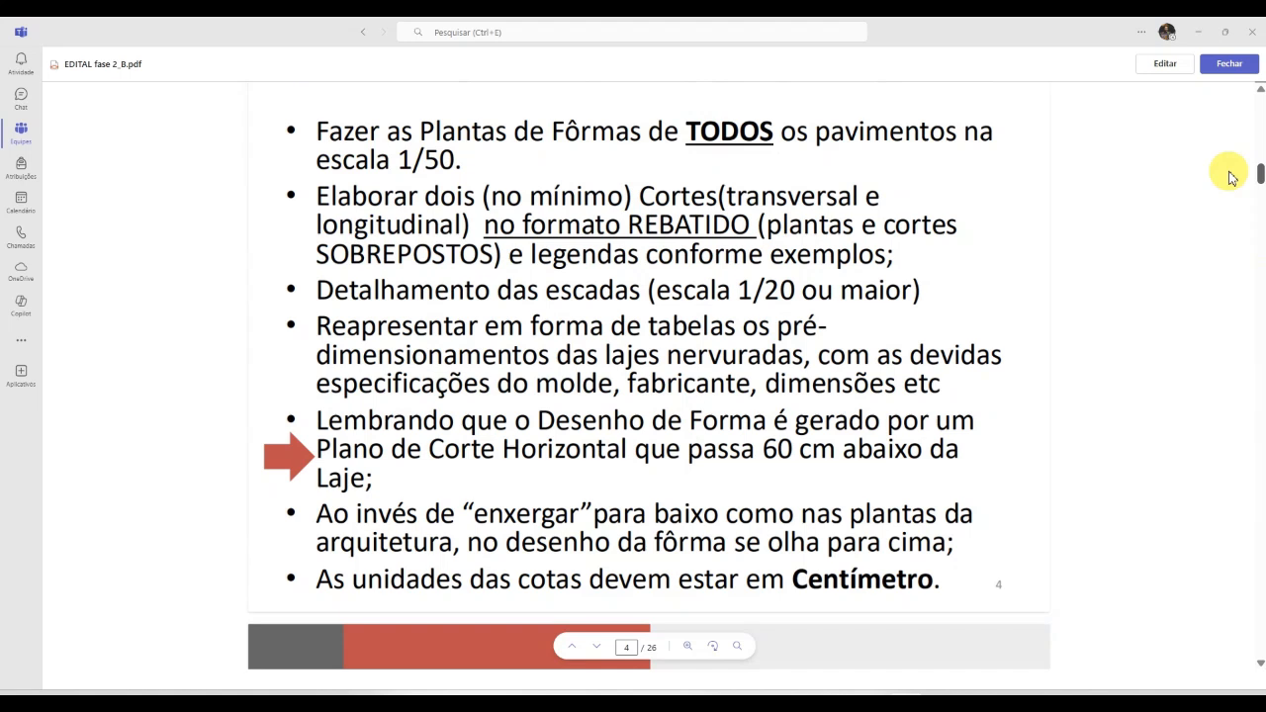
pyautogui.moveTo(314, 416); pyautogui.dragTo(376, 478)
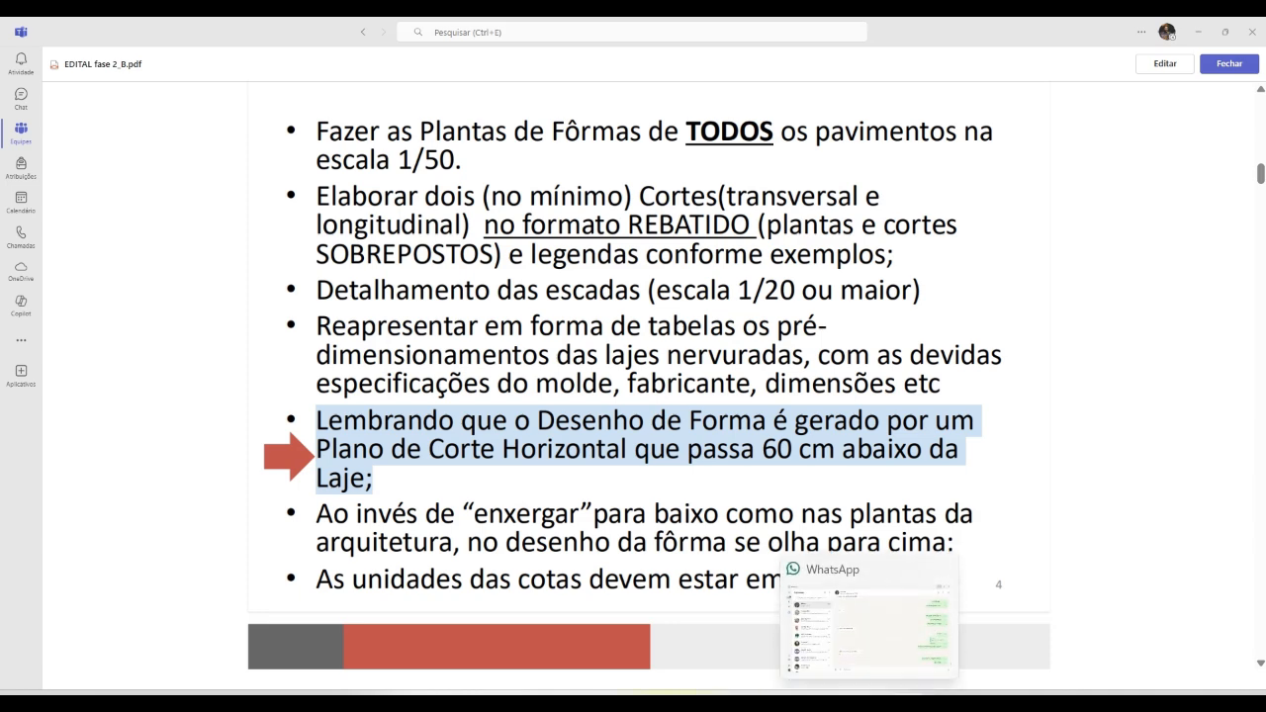
# Switch to the section capture in Ferramenta de Captura and sketch a red cut marker labelled 60cm below the Nível 3 slab near grid 3.
pyautogui.click(748, 633)
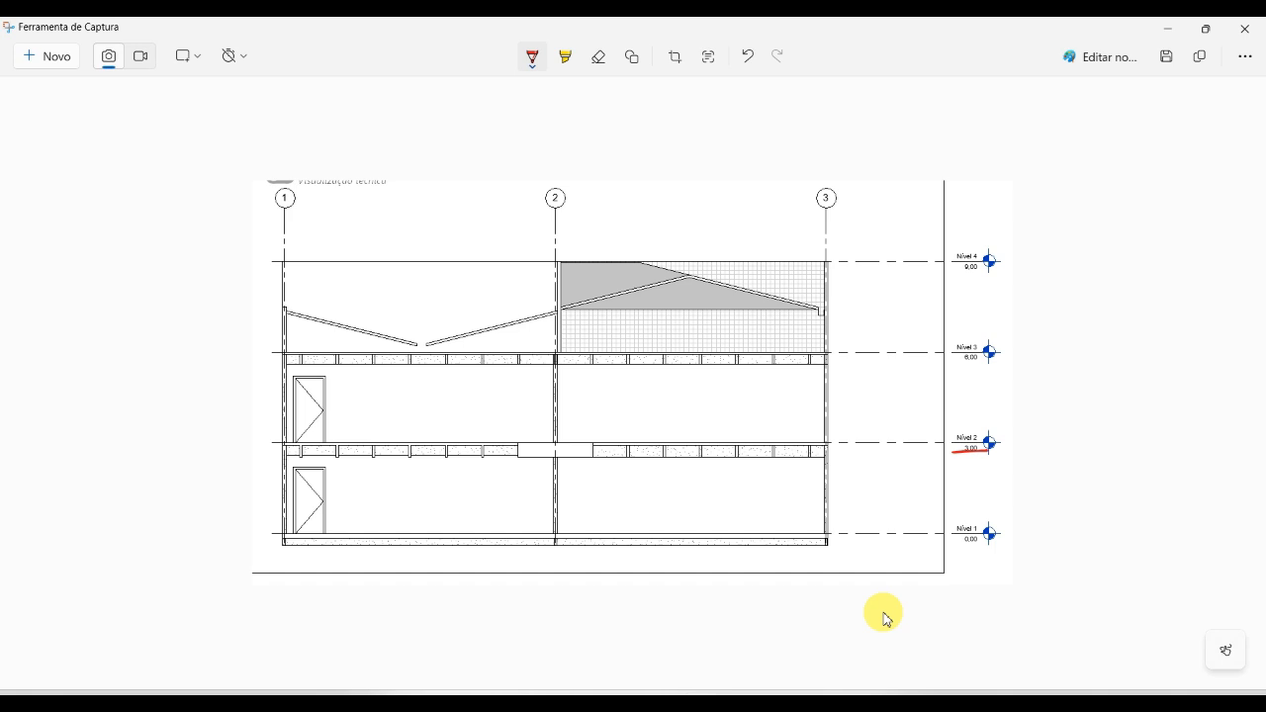
pyautogui.moveTo(782, 385)
pyautogui.mouseDown()
pyautogui.moveTo(892, 383)
pyautogui.moveTo(872, 369)
pyautogui.moveTo(854, 394)
pyautogui.moveTo(889, 391)
pyautogui.moveTo(846, 351)
pyautogui.mouseUp()
pyautogui.moveTo(846, 354); pyautogui.dragTo(911, 315)
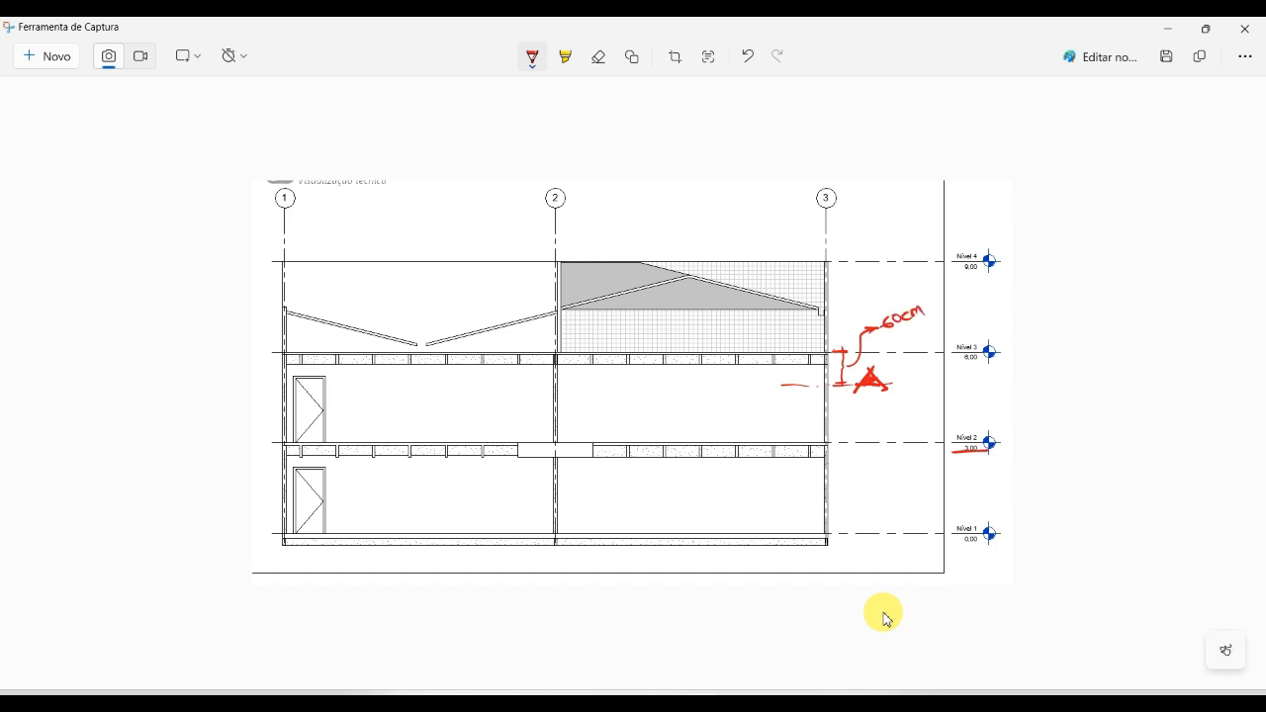
# Extend the red dashed cut line across the upper storey to beyond grid 1 and finish it with a matching cut marker.
pyautogui.click(757, 386)
pyautogui.moveTo(693, 386)
pyautogui.mouseDown()
pyautogui.moveTo(736, 385)
pyautogui.moveTo(683, 387)
pyautogui.mouseUp()
pyautogui.moveTo(591, 390); pyautogui.dragTo(629, 390)
pyautogui.moveTo(550, 390); pyautogui.dragTo(574, 390)
pyautogui.moveTo(513, 389); pyautogui.dragTo(542, 388)
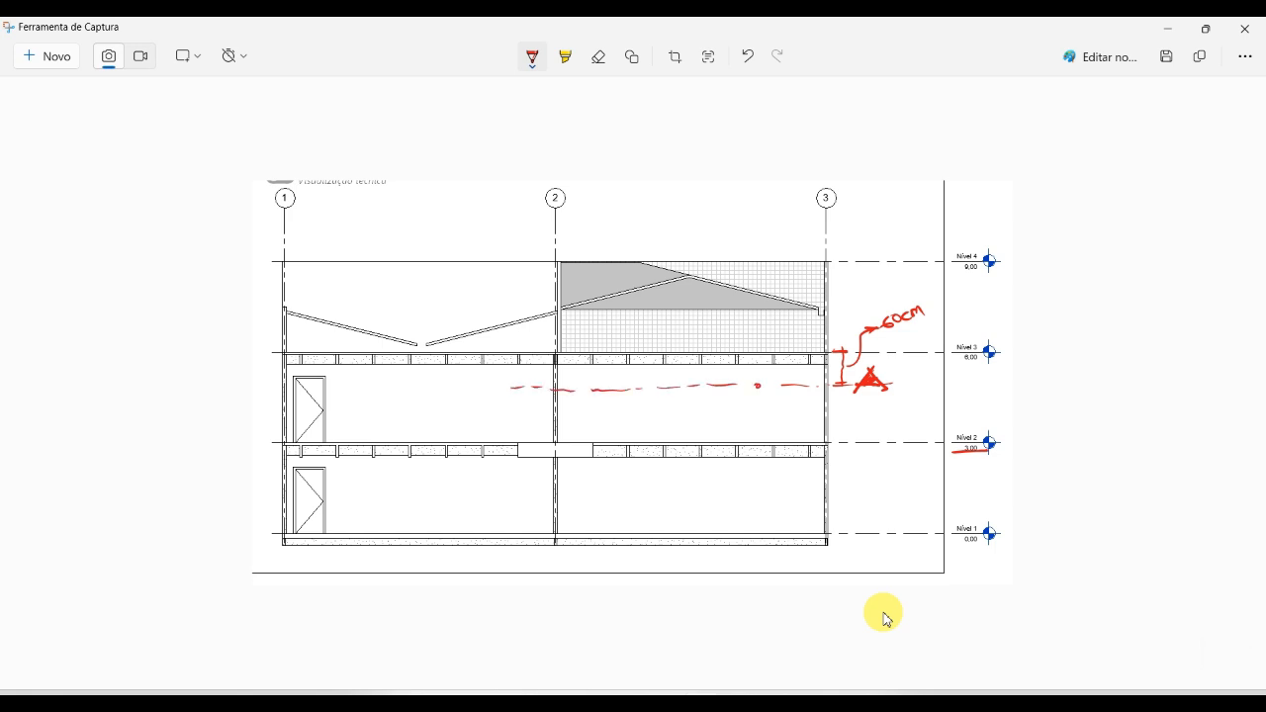
pyautogui.moveTo(336, 390); pyautogui.dragTo(354, 390)
pyautogui.moveTo(300, 392)
pyautogui.mouseDown()
pyautogui.moveTo(324, 391)
pyautogui.moveTo(293, 390)
pyautogui.mouseUp()
pyautogui.moveTo(234, 396)
pyautogui.mouseDown()
pyautogui.moveTo(269, 390)
pyautogui.moveTo(235, 373)
pyautogui.moveTo(259, 383)
pyautogui.moveTo(239, 378)
pyautogui.moveTo(249, 432)
pyautogui.mouseUp()
pyautogui.click(204, 398)
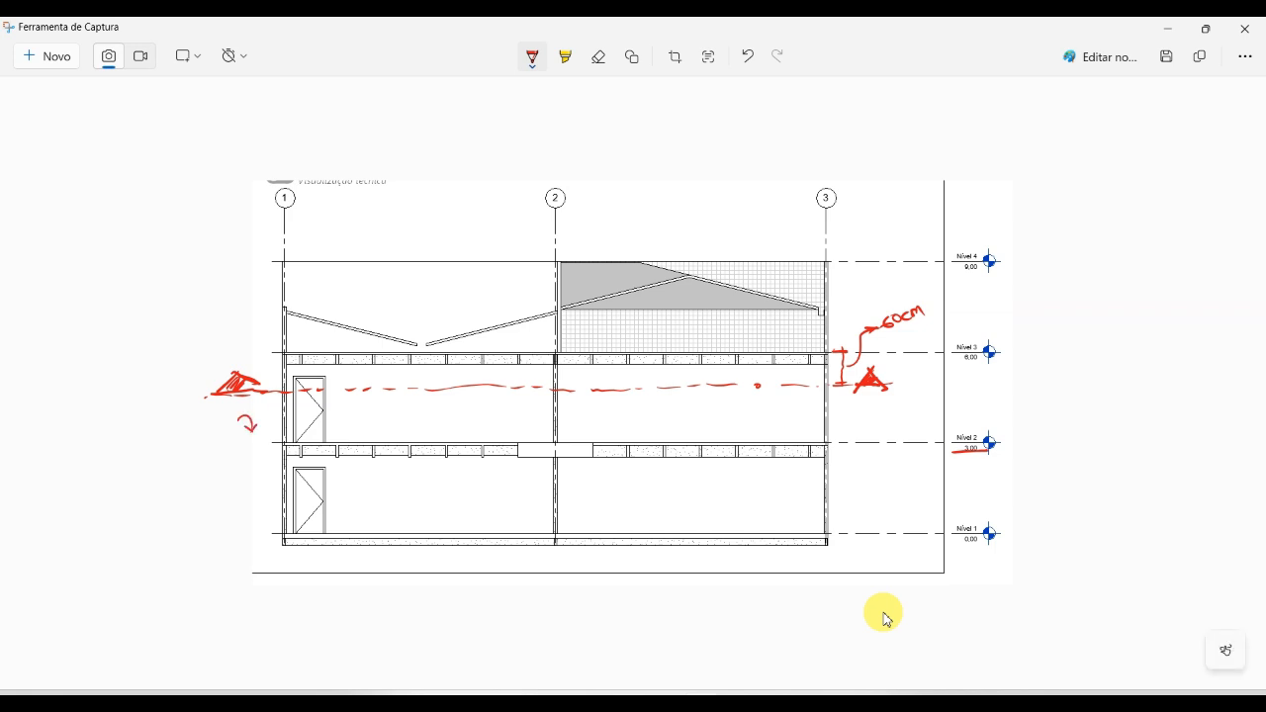
# Highlight the band between the cut line and the Nível 3 slab in yellow, and sketch a red arrow pointing at the Nível 1 floor.
pyautogui.click(565, 56)
pyautogui.moveTo(287, 383)
pyautogui.mouseDown()
pyautogui.moveTo(320, 366)
pyautogui.moveTo(520, 358)
pyautogui.moveTo(482, 380)
pyautogui.moveTo(573, 352)
pyautogui.moveTo(669, 348)
pyautogui.moveTo(816, 360)
pyautogui.moveTo(827, 381)
pyautogui.mouseUp()
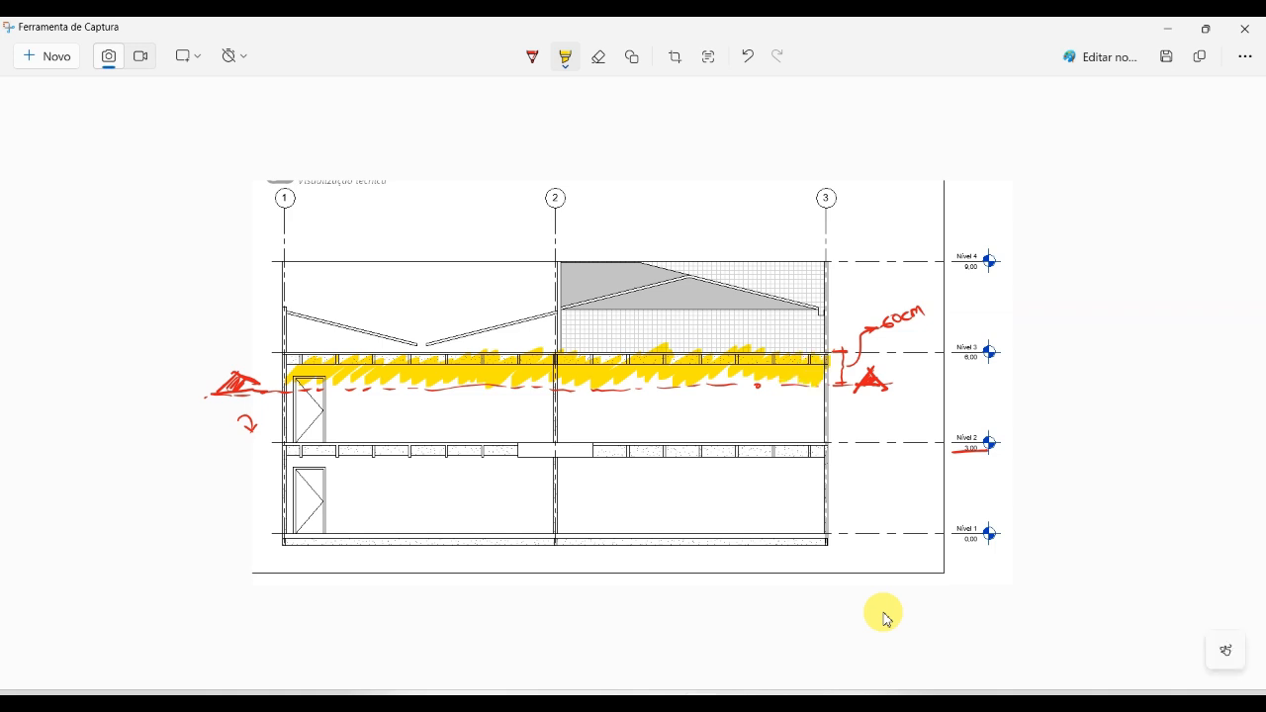
pyautogui.click(532, 57)
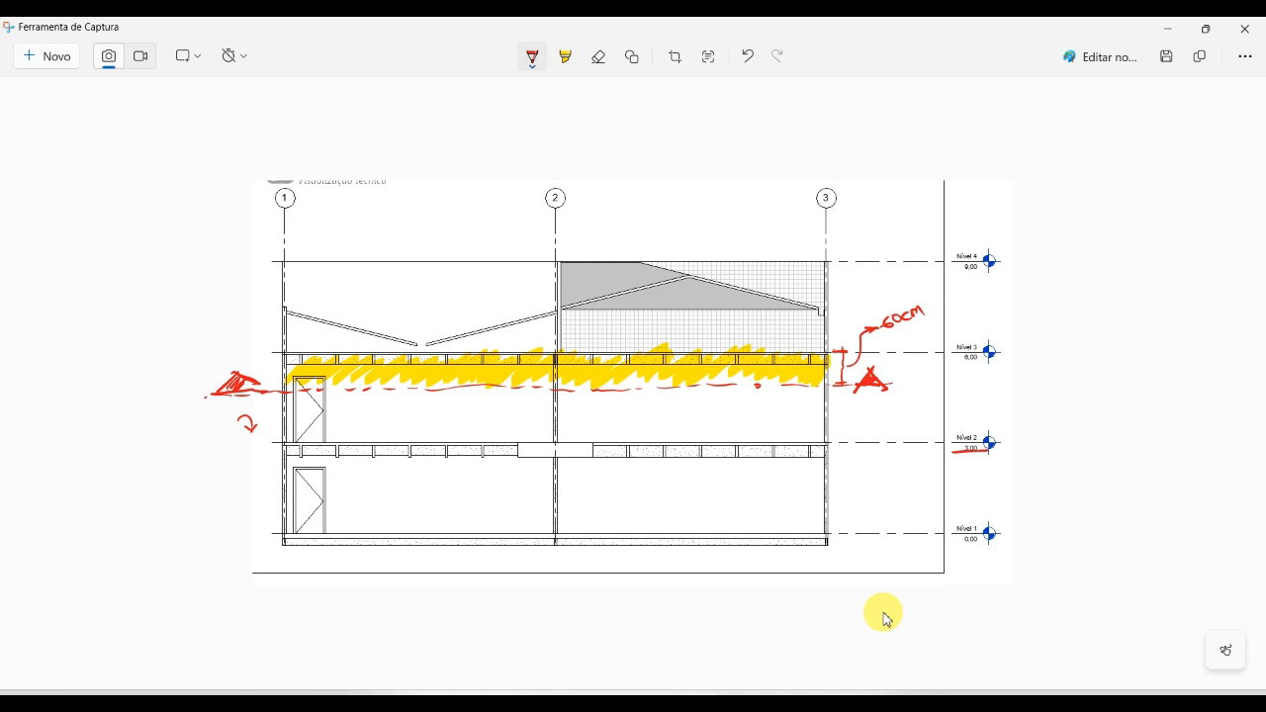
pyautogui.moveTo(217, 556); pyautogui.dragTo(261, 533)
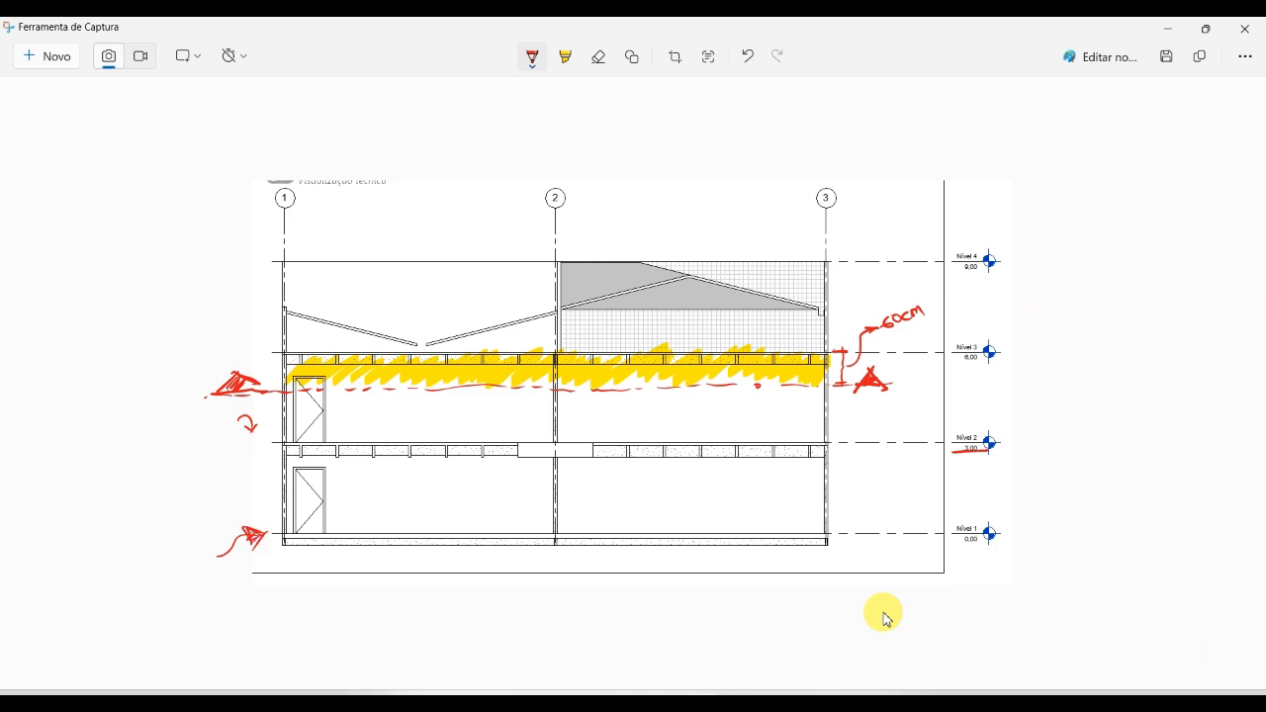
pyautogui.moveTo(242, 527); pyautogui.dragTo(213, 567)
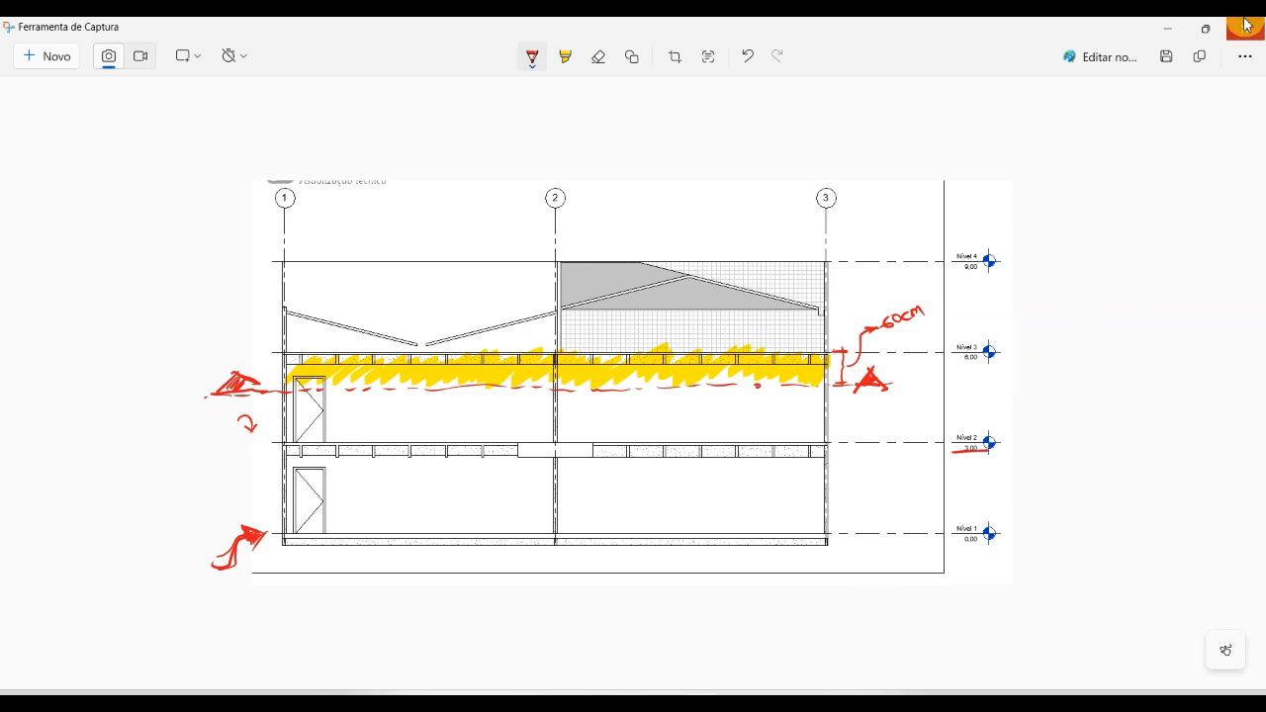
# Switch back to Revit and compare the Nível 2 floor plan with the Nível 1 floor plan.
pyautogui.click(1169, 33)
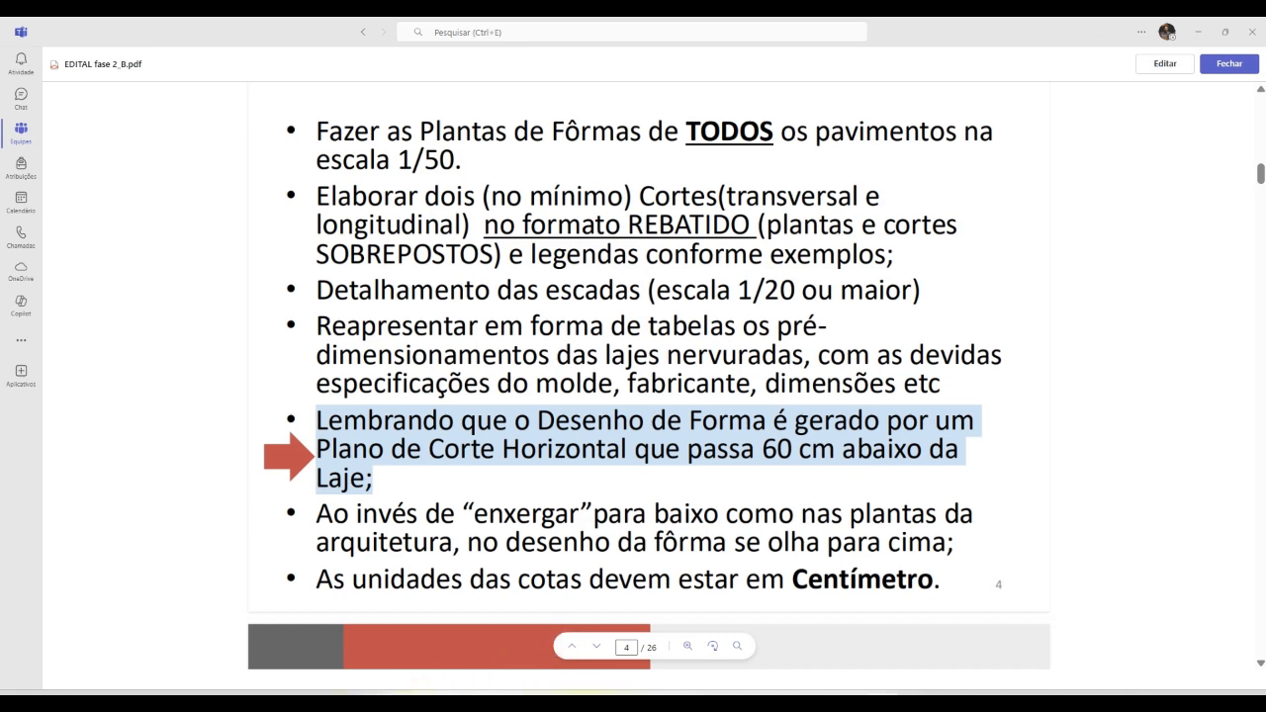
pyautogui.moveTo(631, 692)
pyautogui.click(631, 643)
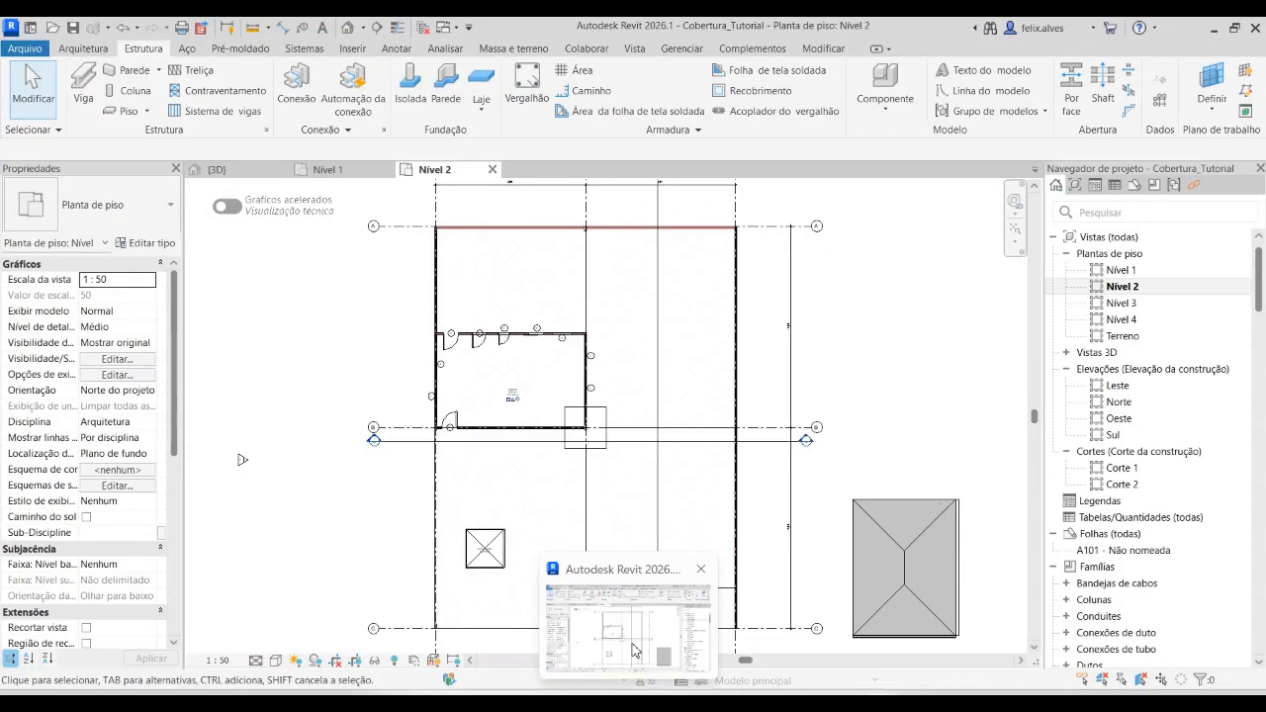
pyautogui.scroll(3, 466, 287)
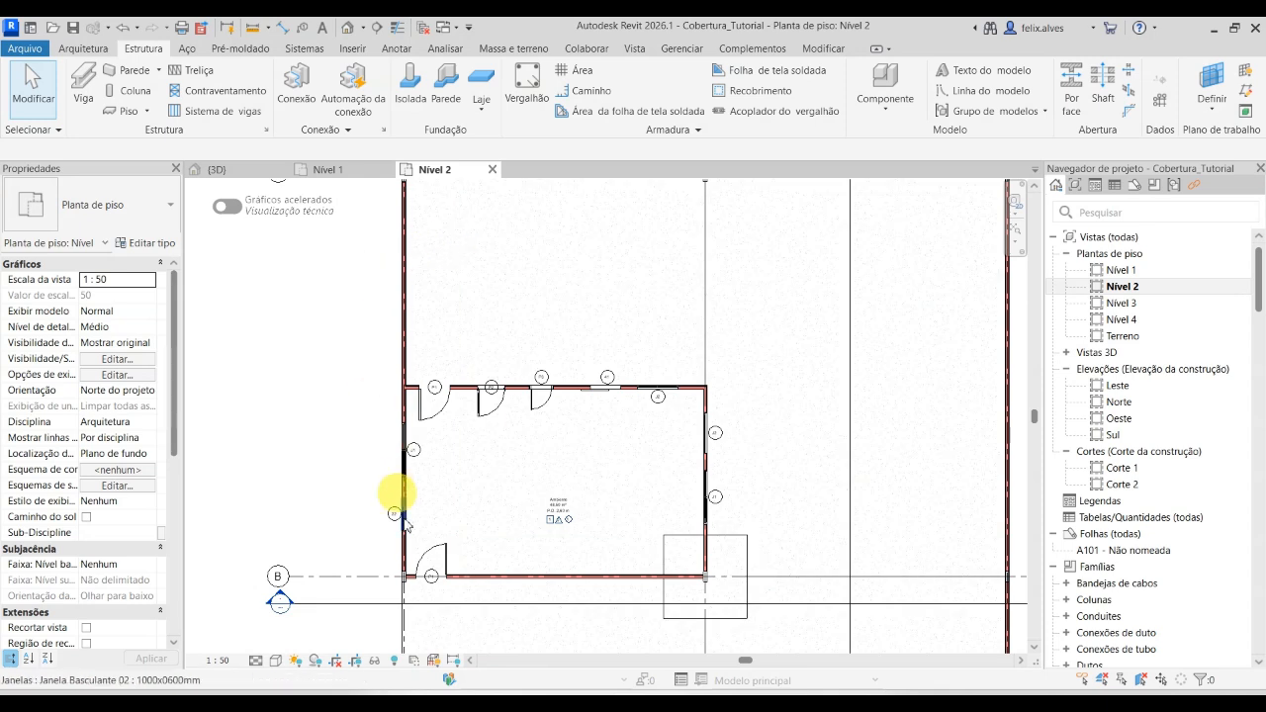
pyautogui.scroll(-3, 554, 465)
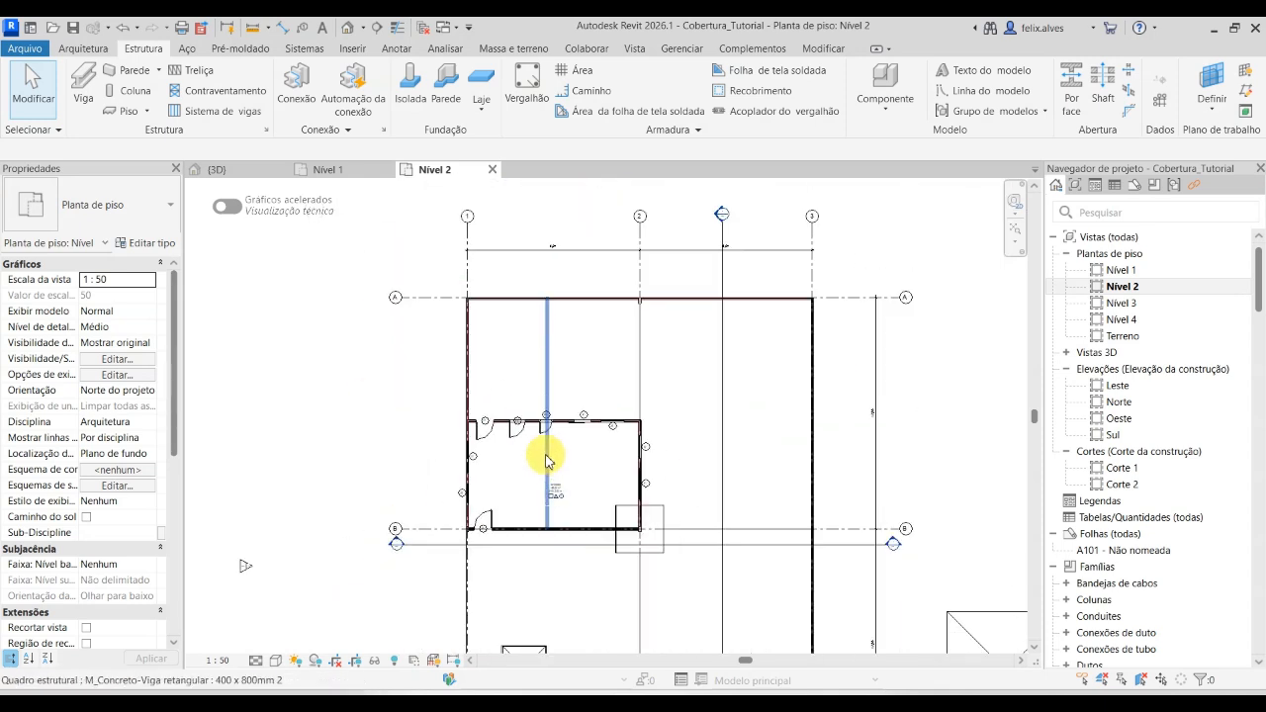
pyautogui.click(327, 170)
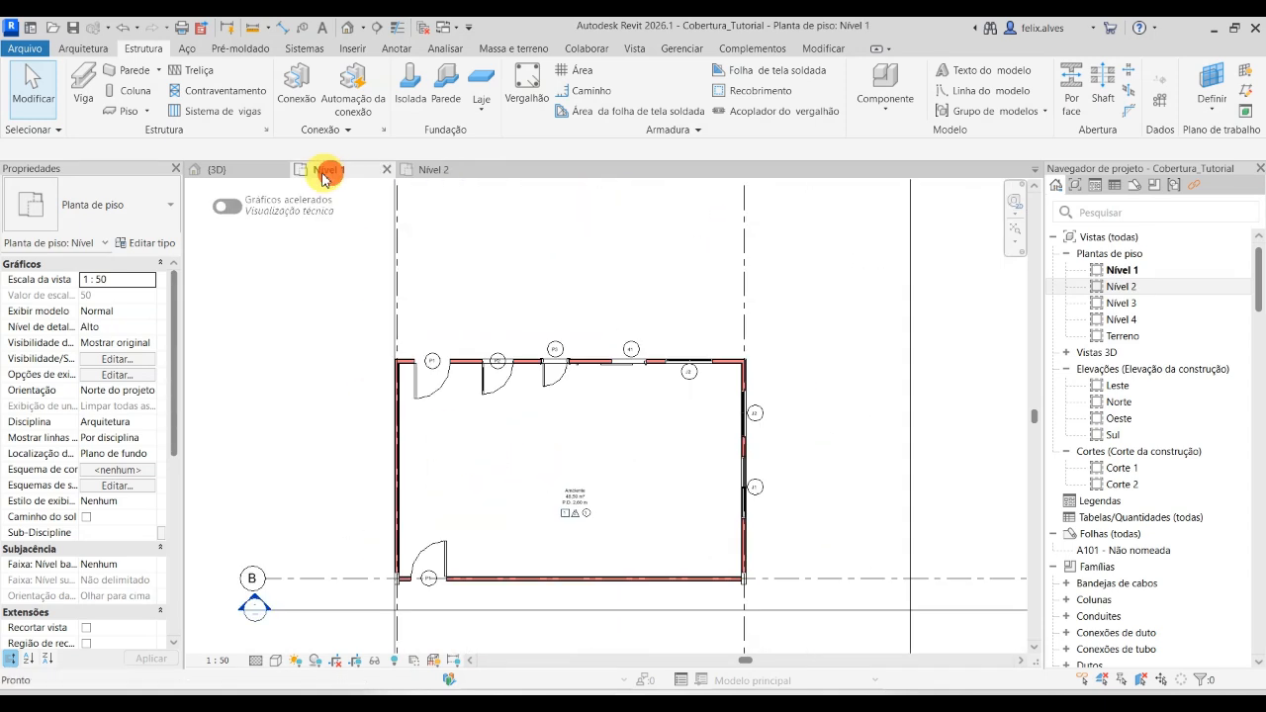
# Open the 3D view and collapse the Elevações and Cortes groups in the project browser.
pyautogui.click(237, 170)
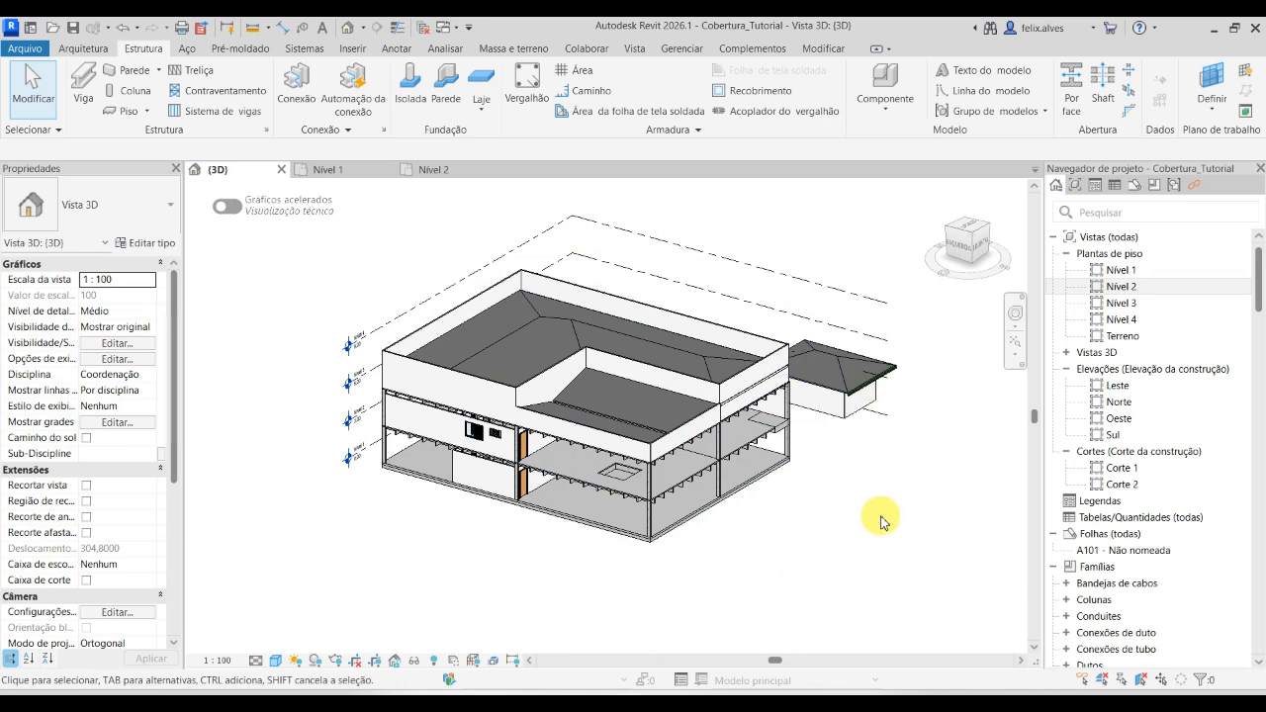
pyautogui.doubleClick(1062, 369)
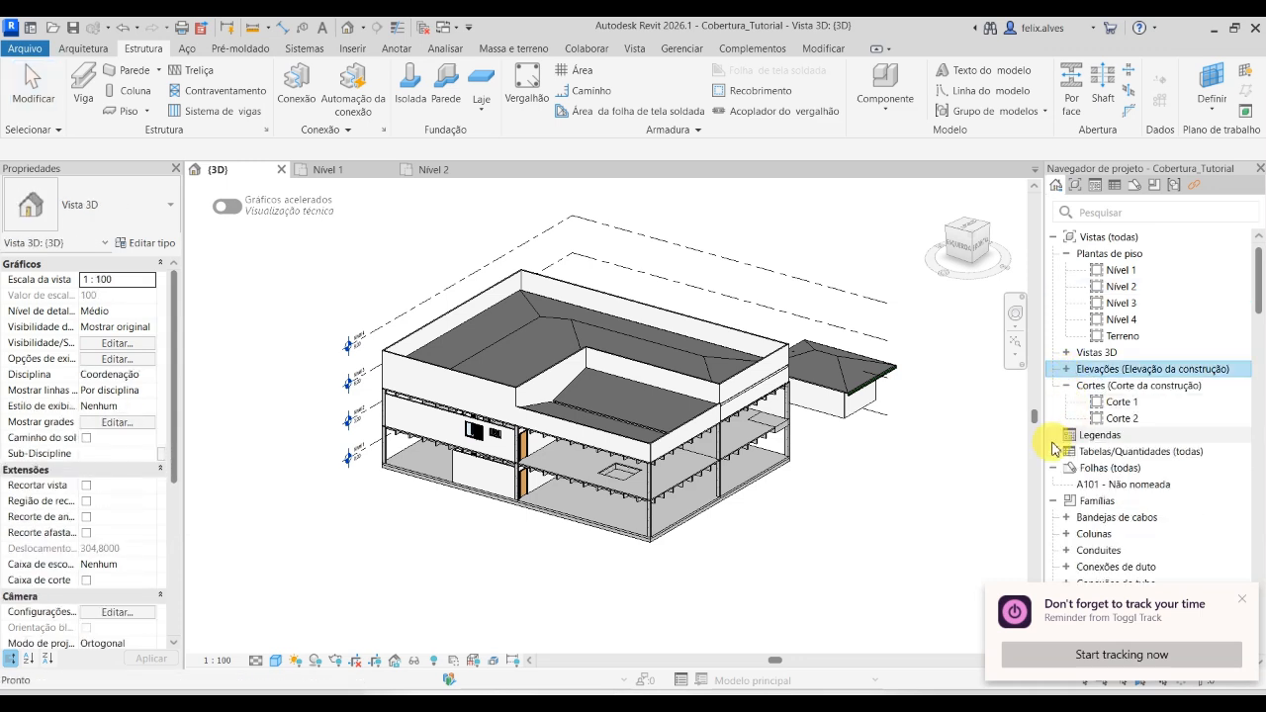
pyautogui.doubleClick(1066, 385)
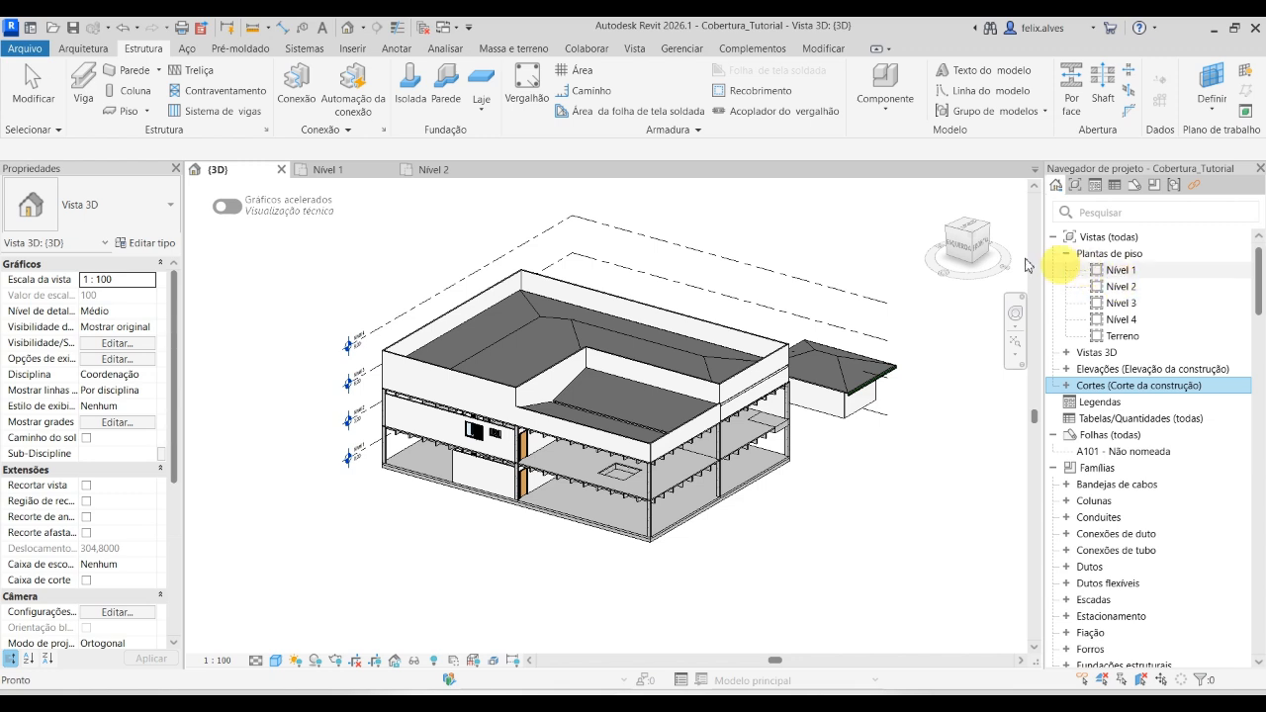
# Create a reflected ceiling plan (Planta de forro refletido) for Nível 1.
pyautogui.click(638, 49)
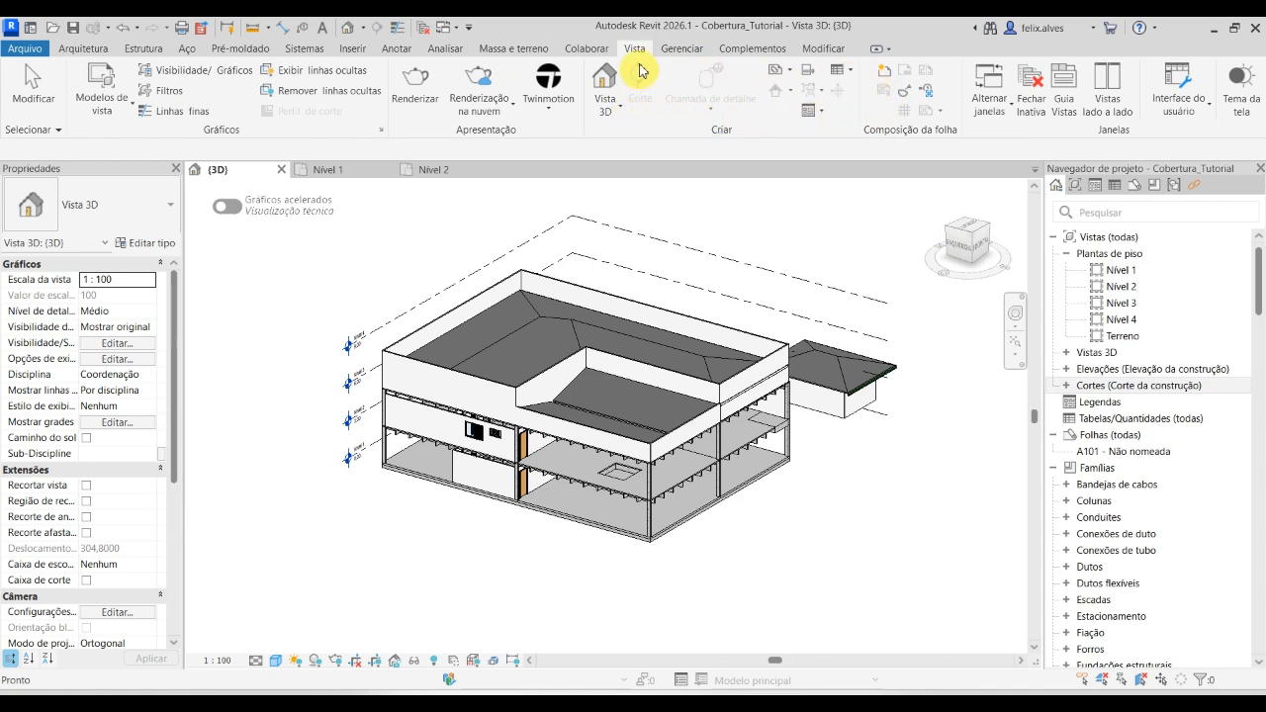
pyautogui.click(795, 74)
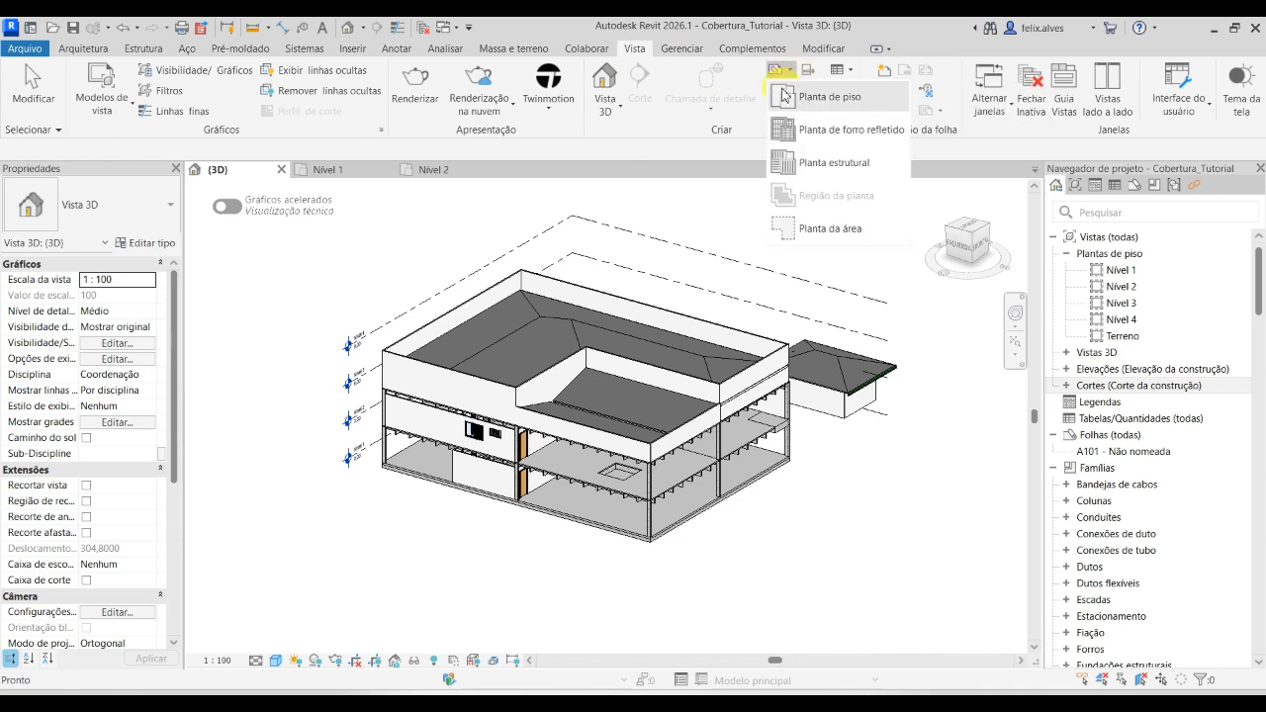
pyautogui.click(839, 134)
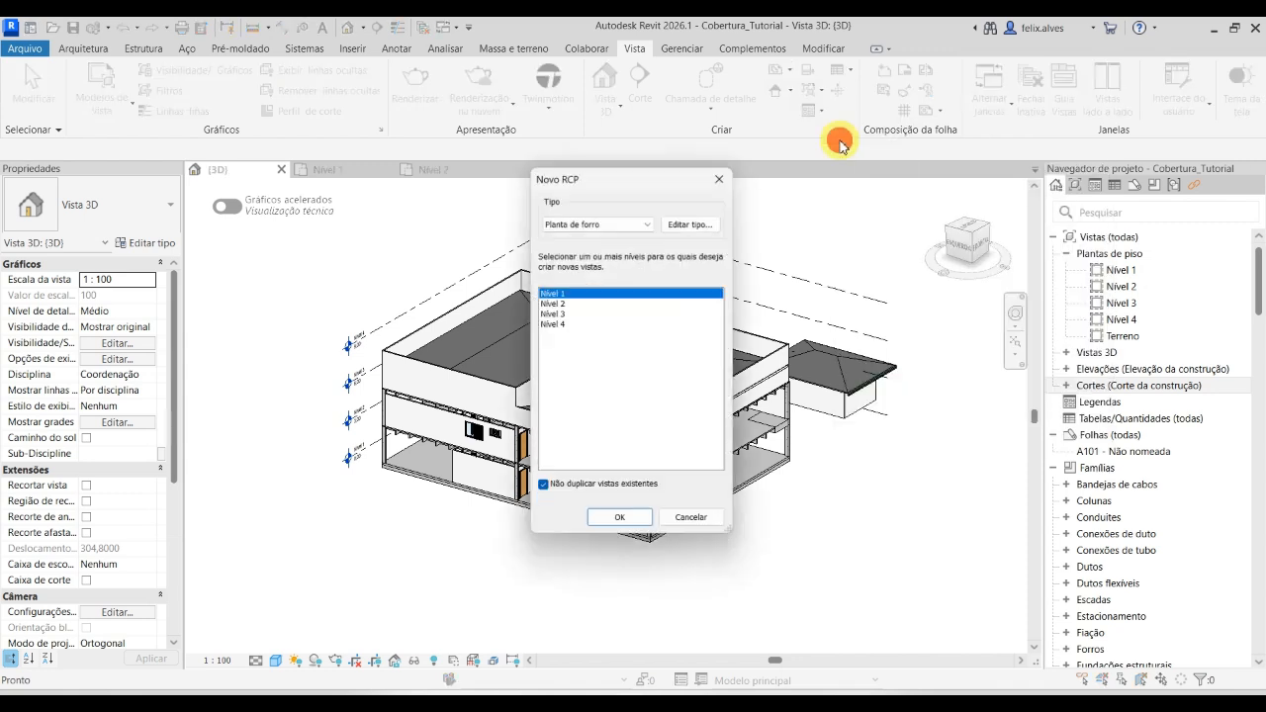
pyautogui.click(540, 295)
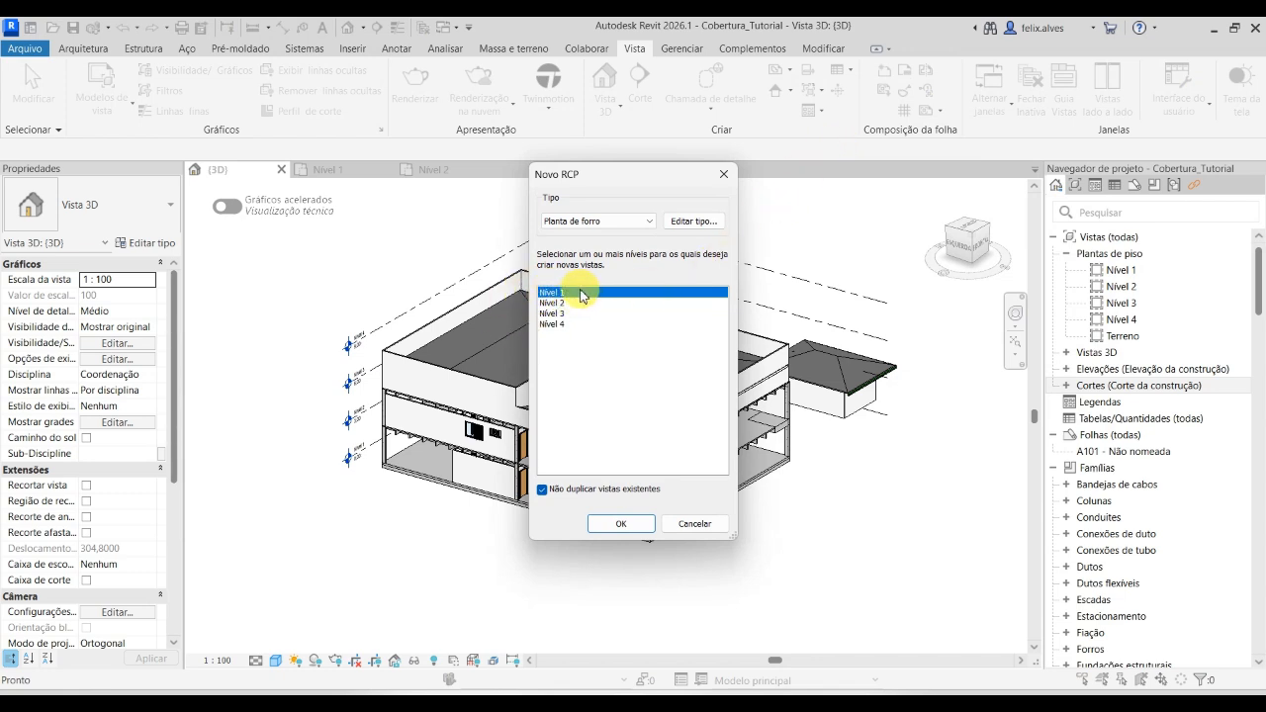
pyautogui.click(626, 525)
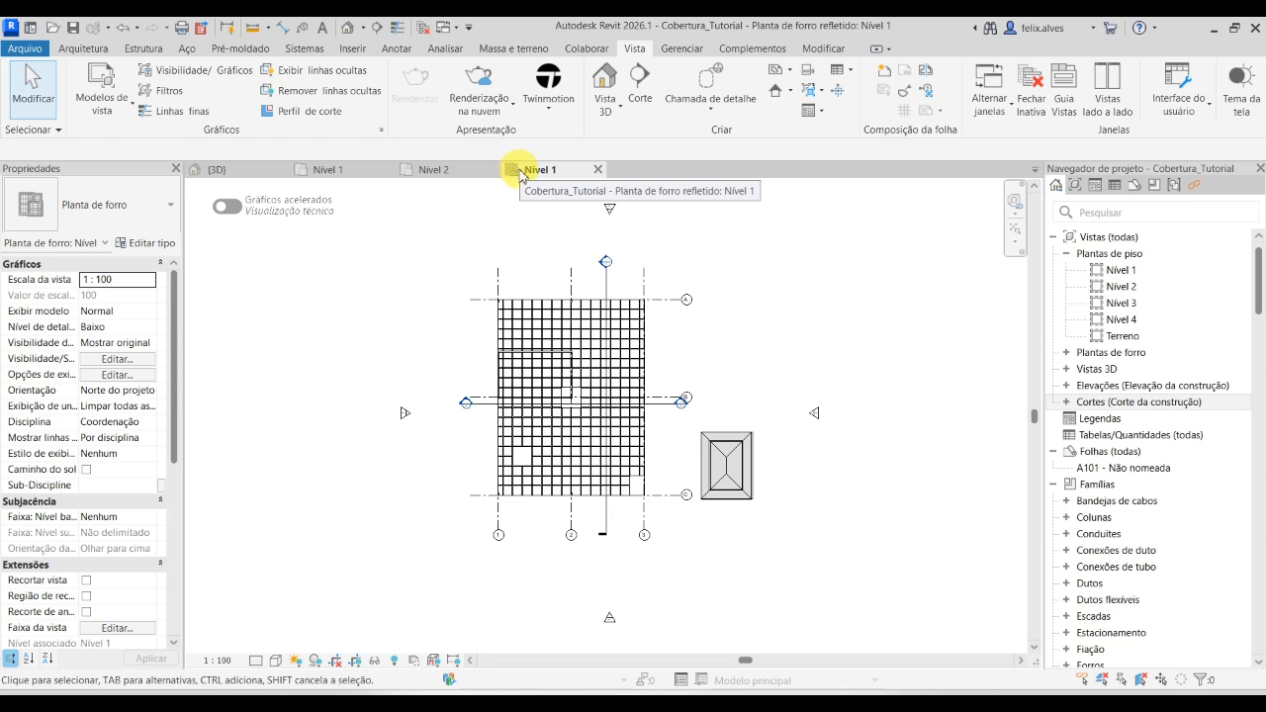
# Expand the Plantas de forro group and examine the slab ribs and detached roof in the Nível 1 reflected ceiling plan.
pyautogui.scroll(5, 489, 334)
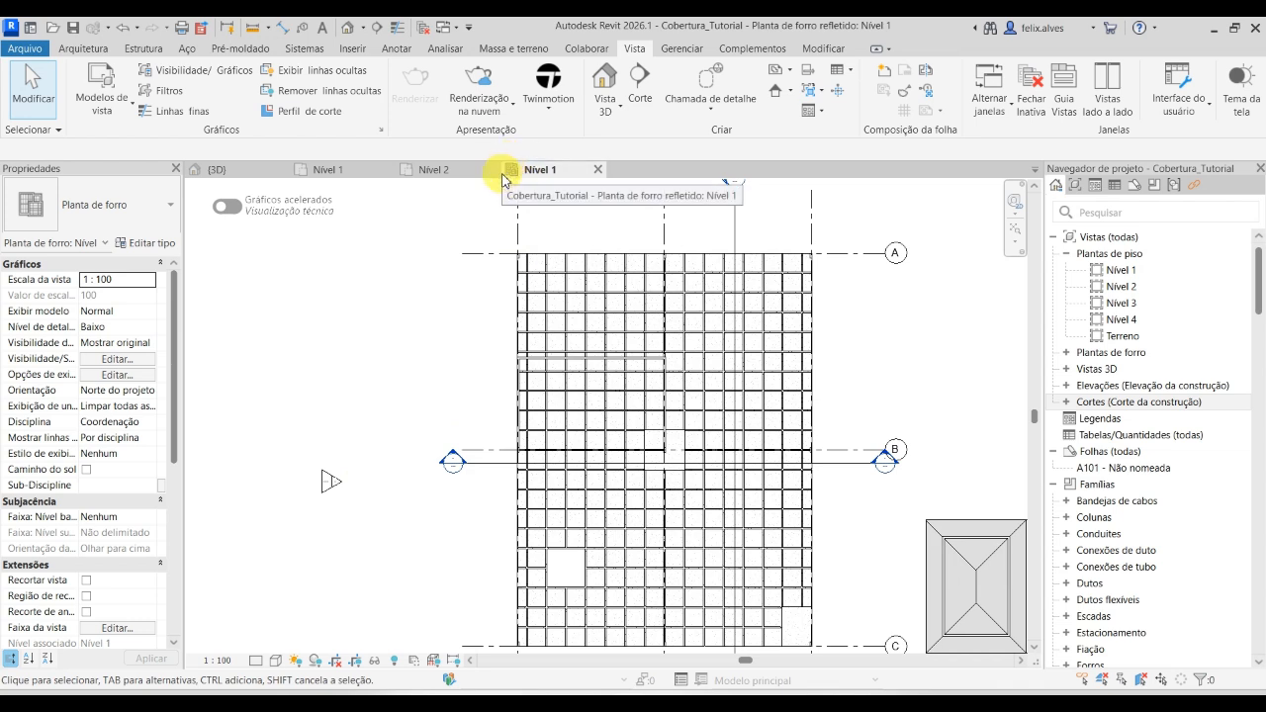
pyautogui.click(1067, 354)
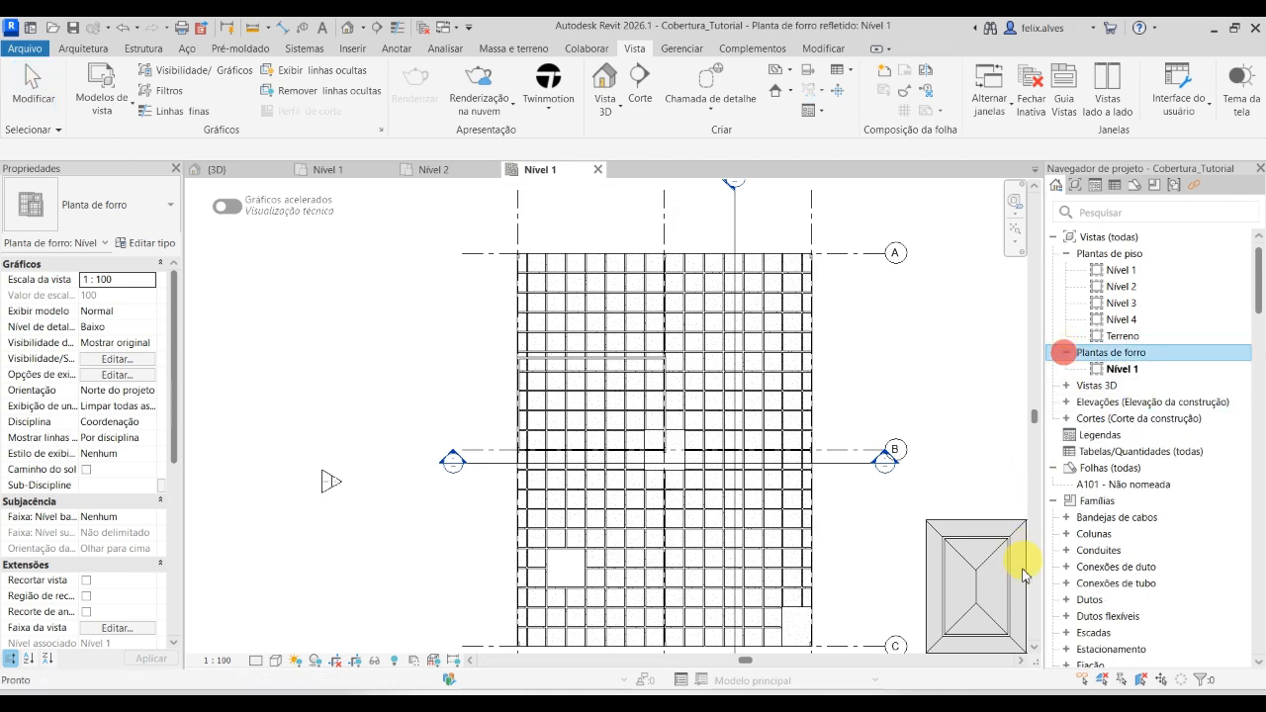
pyautogui.scroll(5, 986, 593)
pyautogui.scroll(2, 954, 514)
pyautogui.scroll(-6, 941, 504)
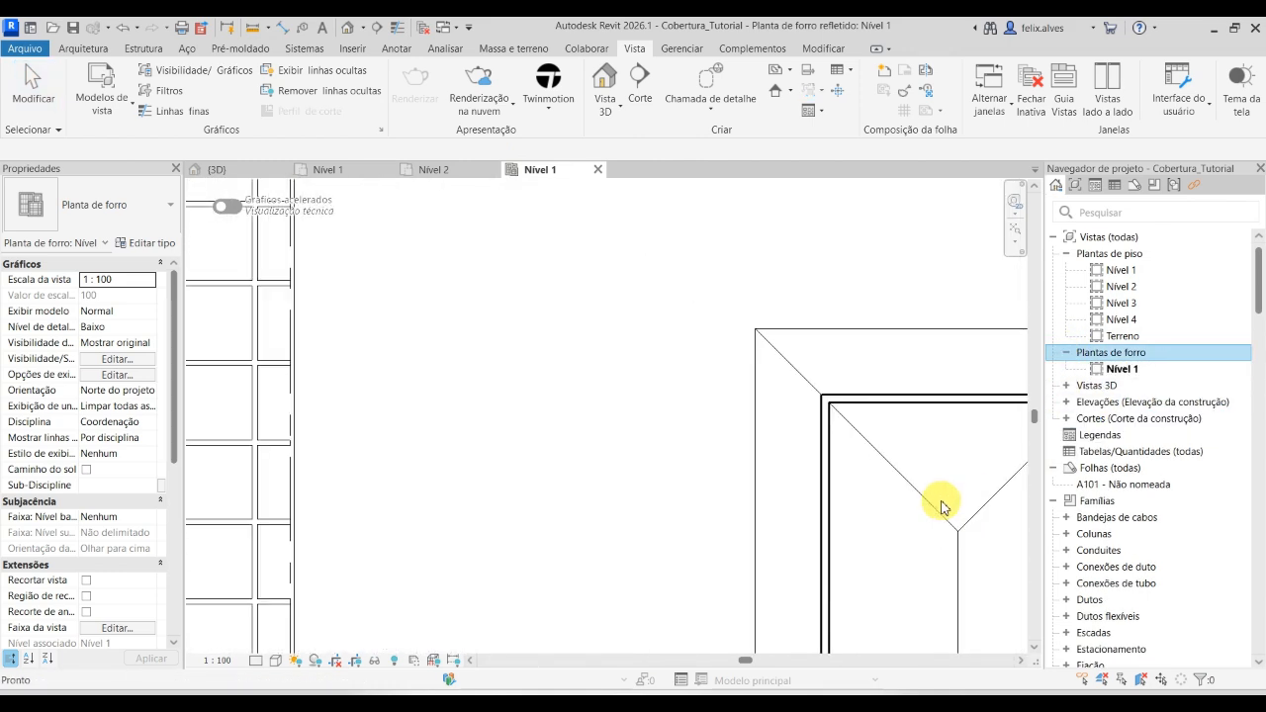
pyautogui.scroll(-2, 706, 352)
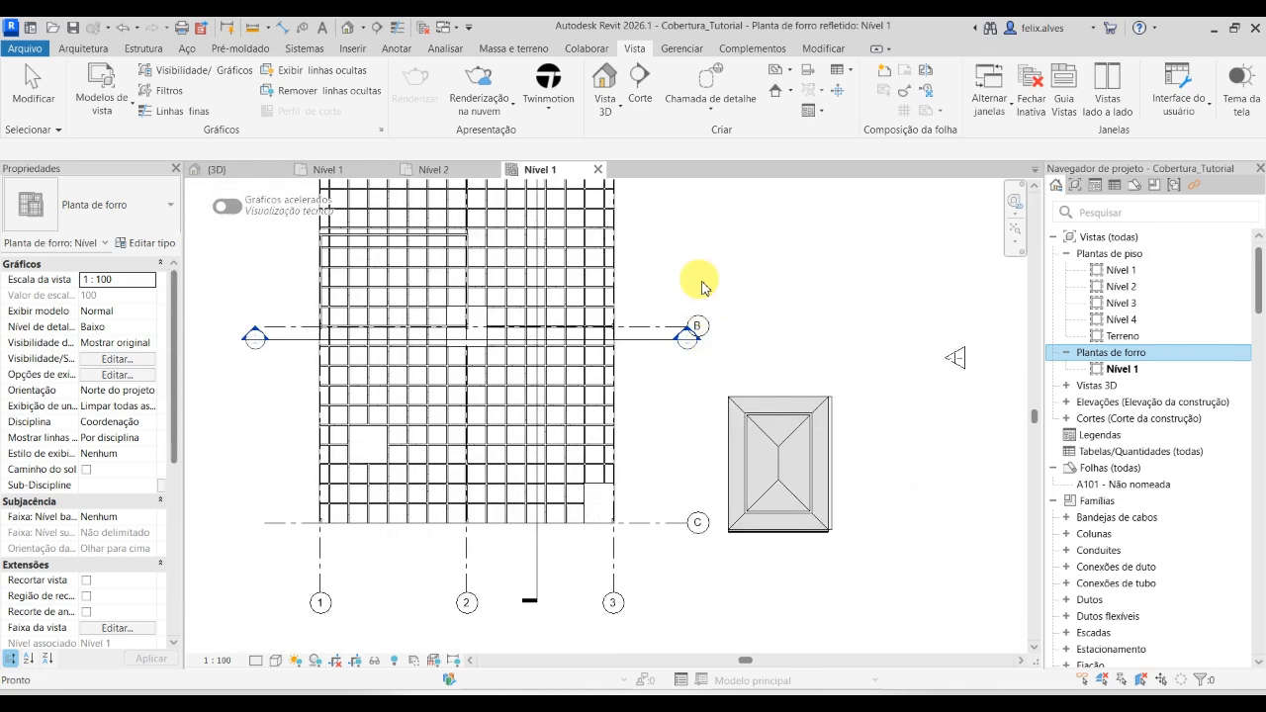
pyautogui.press('Escape')
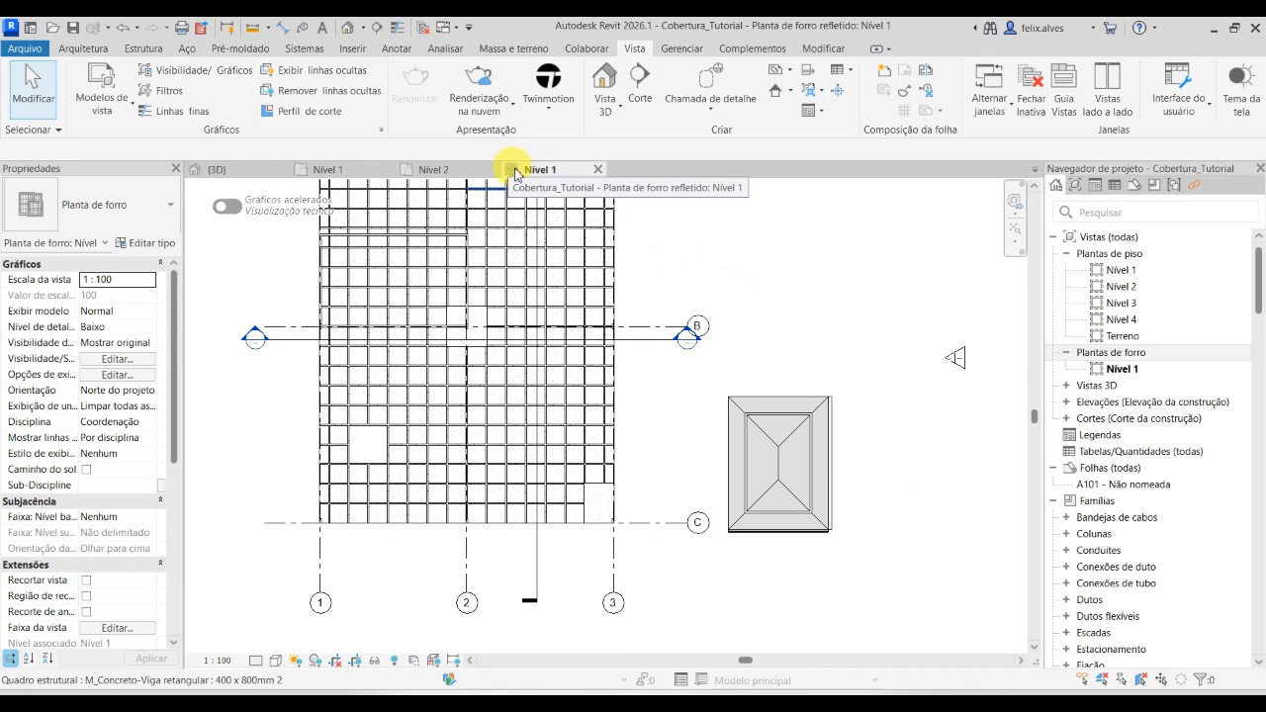
pyautogui.moveTo(729, 325); pyautogui.dragTo(778, 405, button='middle')
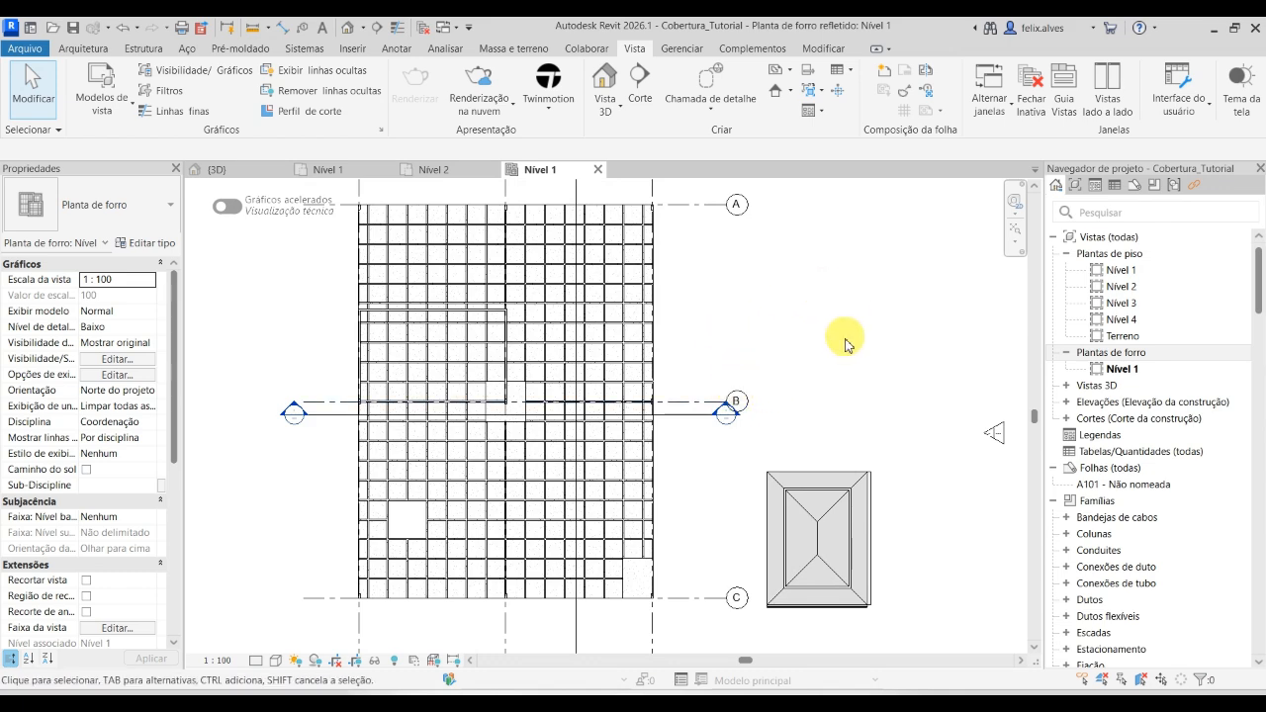
# Switch to Teams and close the PDF to return to the Trabalho Final Fase 2 assignment instructions.
pyautogui.click(898, 648)
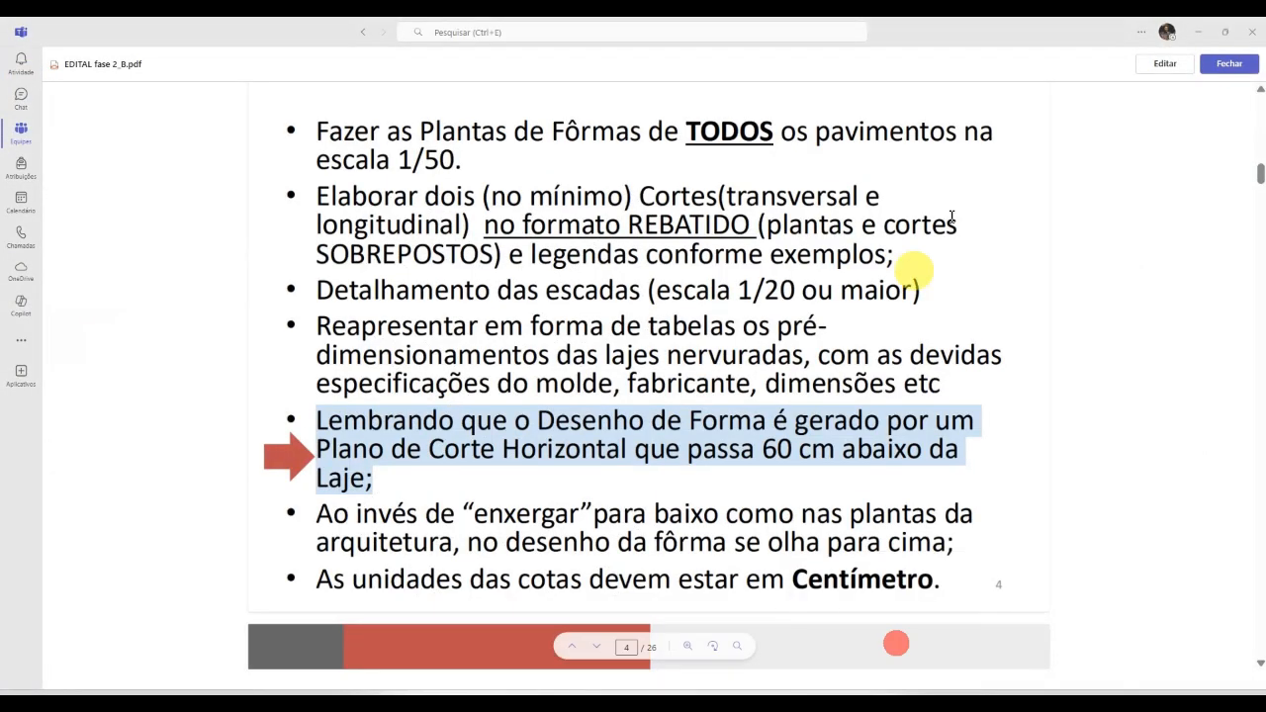
pyautogui.click(1224, 65)
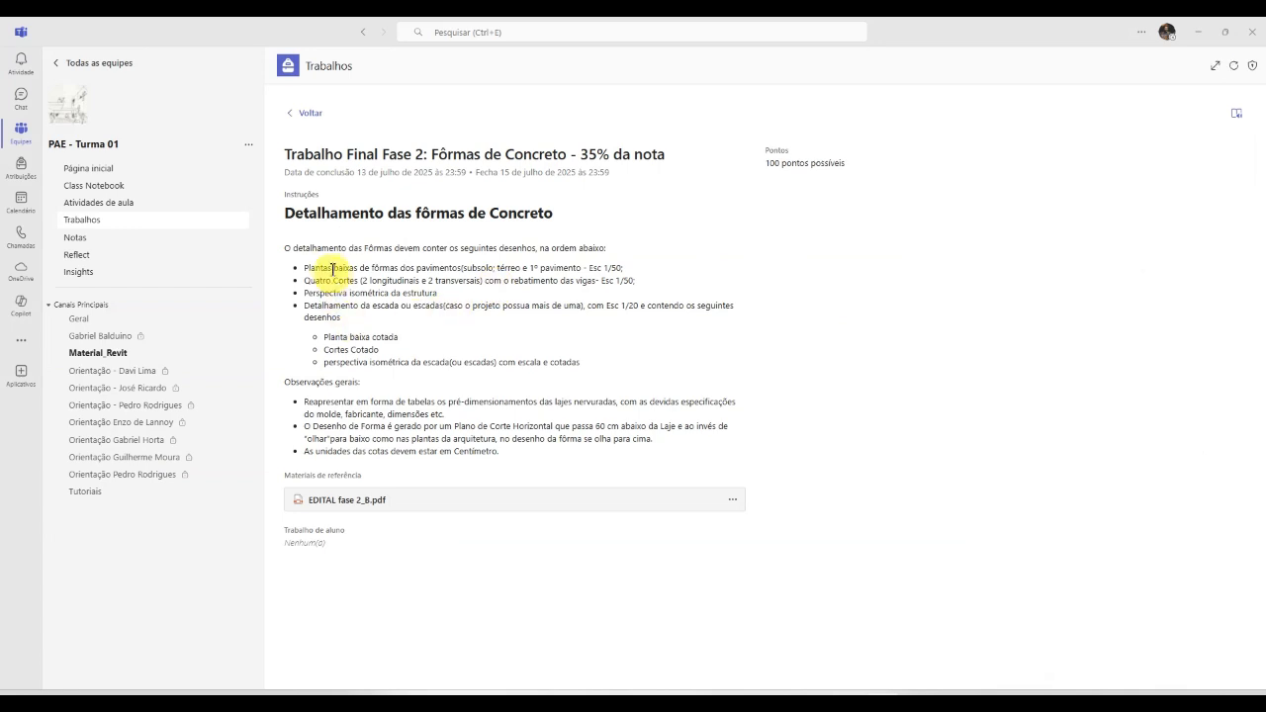
# Highlight the floor formwork plan requirement at Esc 1/50 in the assignment, return to Revit and set the ceiling plan's scale to 1:50.
pyautogui.moveTo(307, 268); pyautogui.dragTo(624, 269)
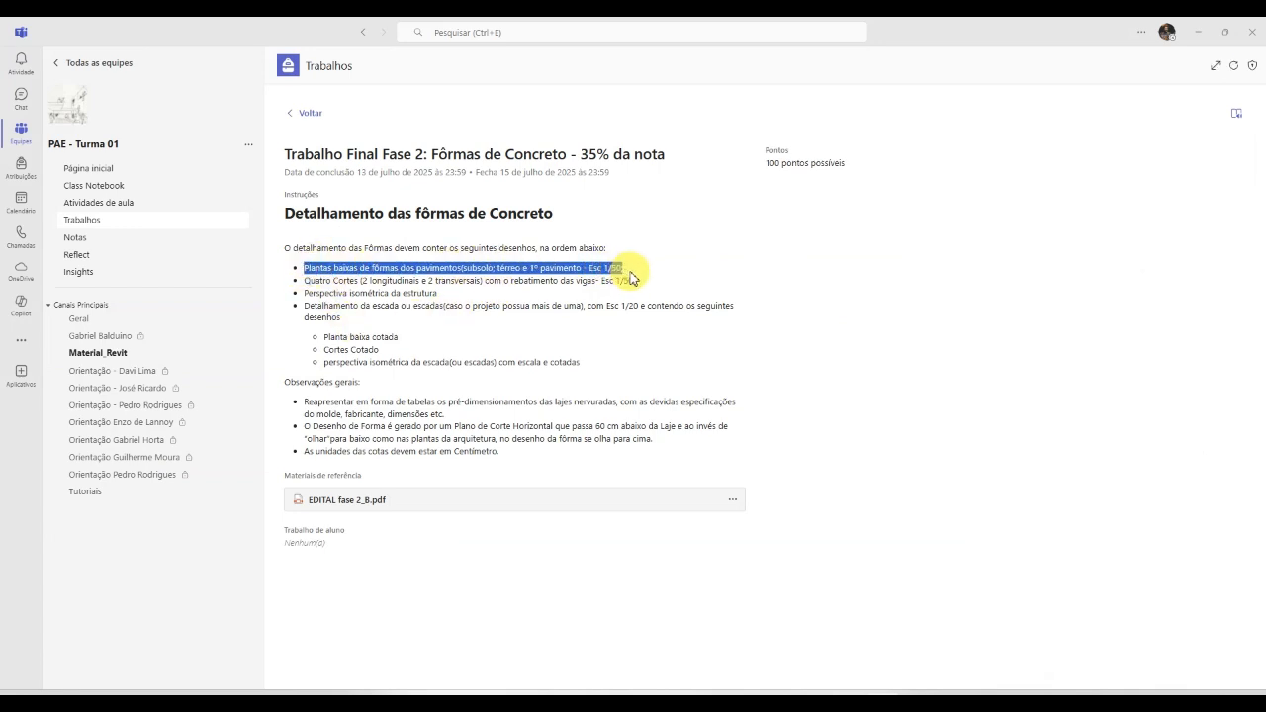
pyautogui.click(1201, 34)
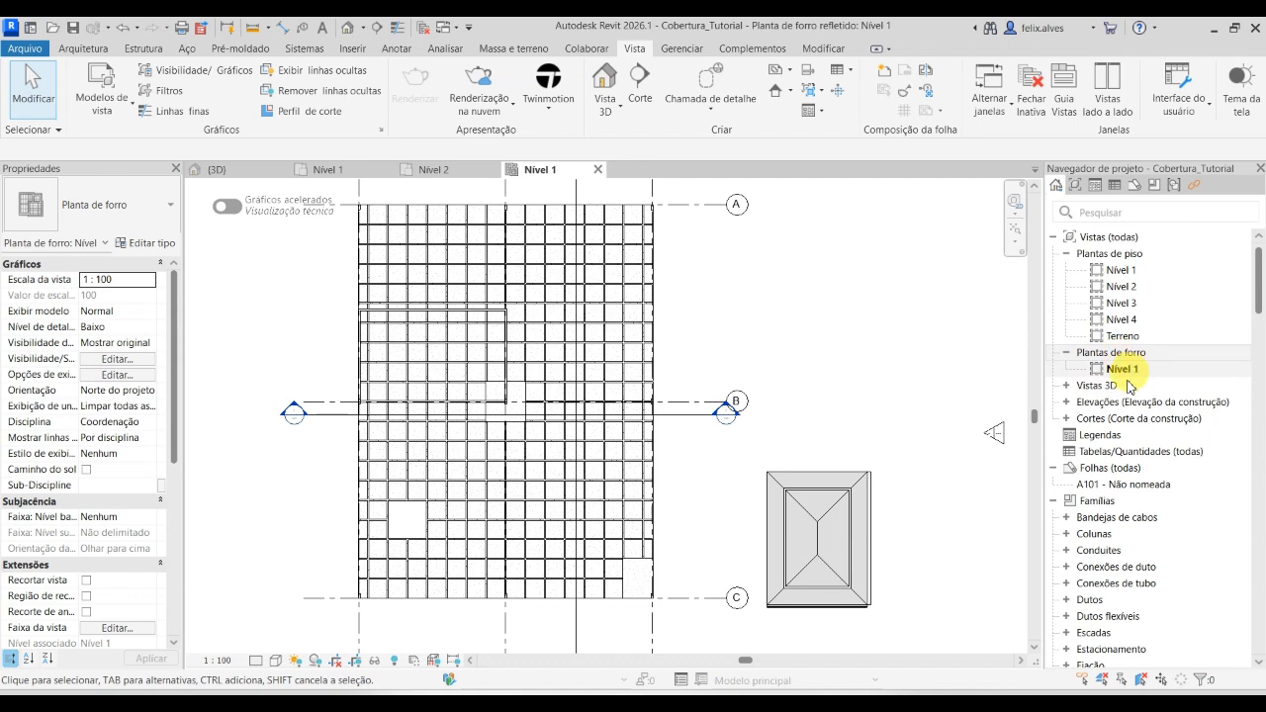
pyautogui.click(218, 660)
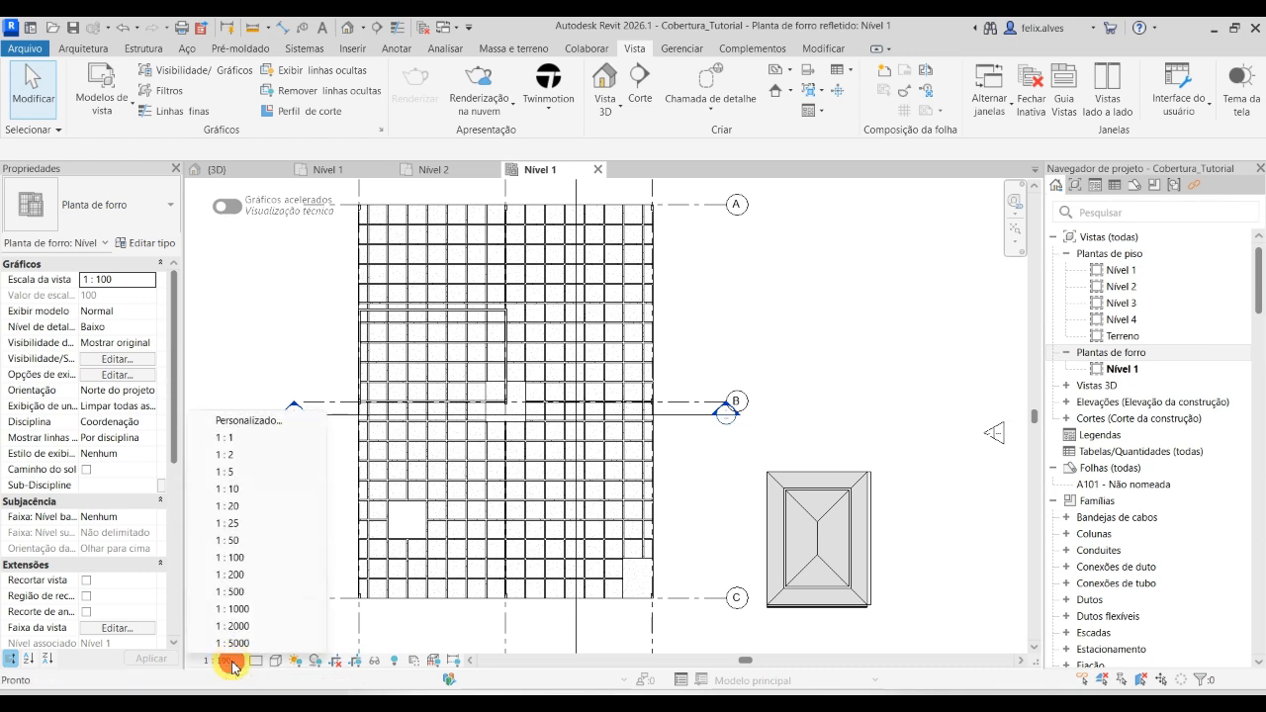
pyautogui.click(244, 541)
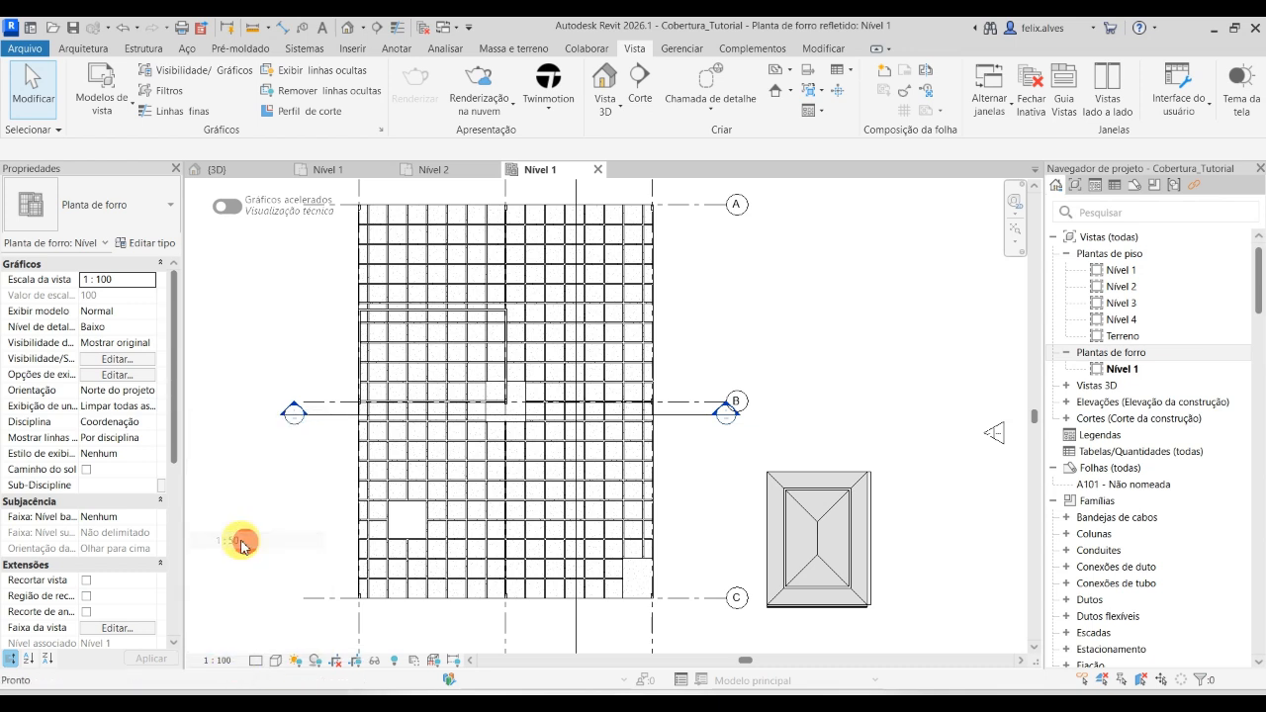
# Set the Nível 1 ceiling plan's detail level to Alto and inspect the slab ribs and walls.
pyautogui.click(261, 661)
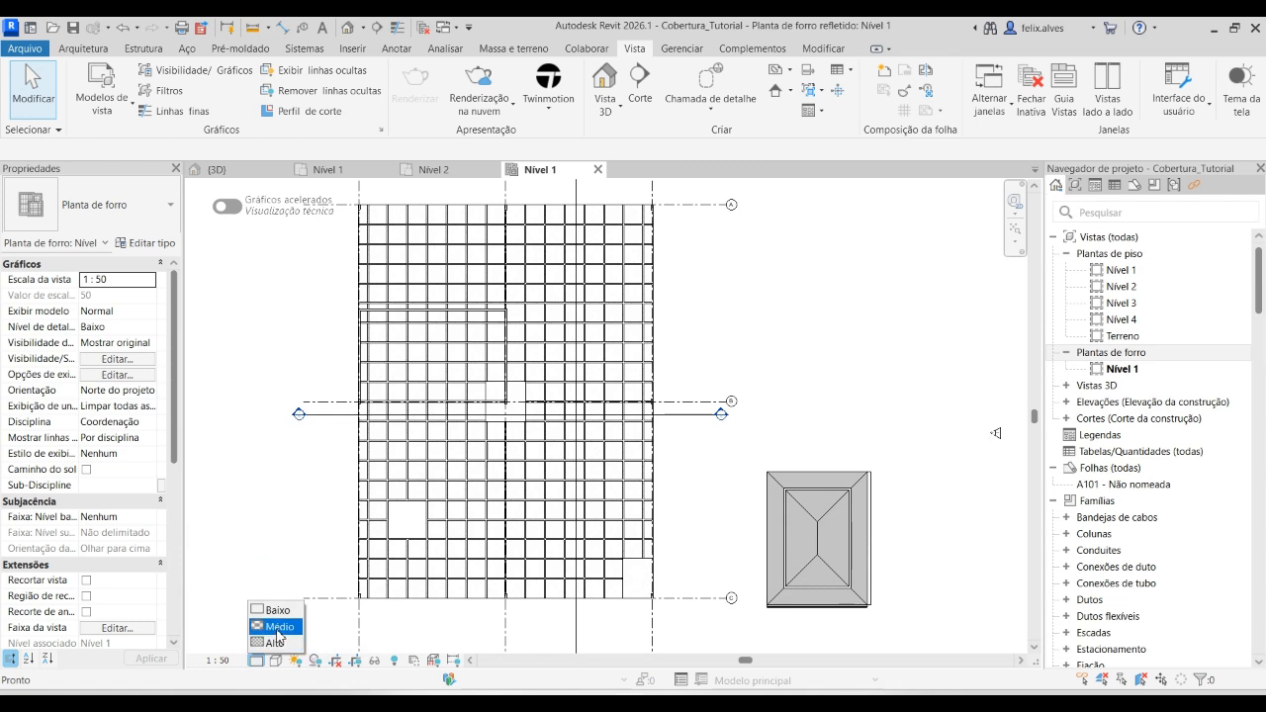
pyautogui.click(278, 629)
pyautogui.click(256, 661)
pyautogui.click(275, 643)
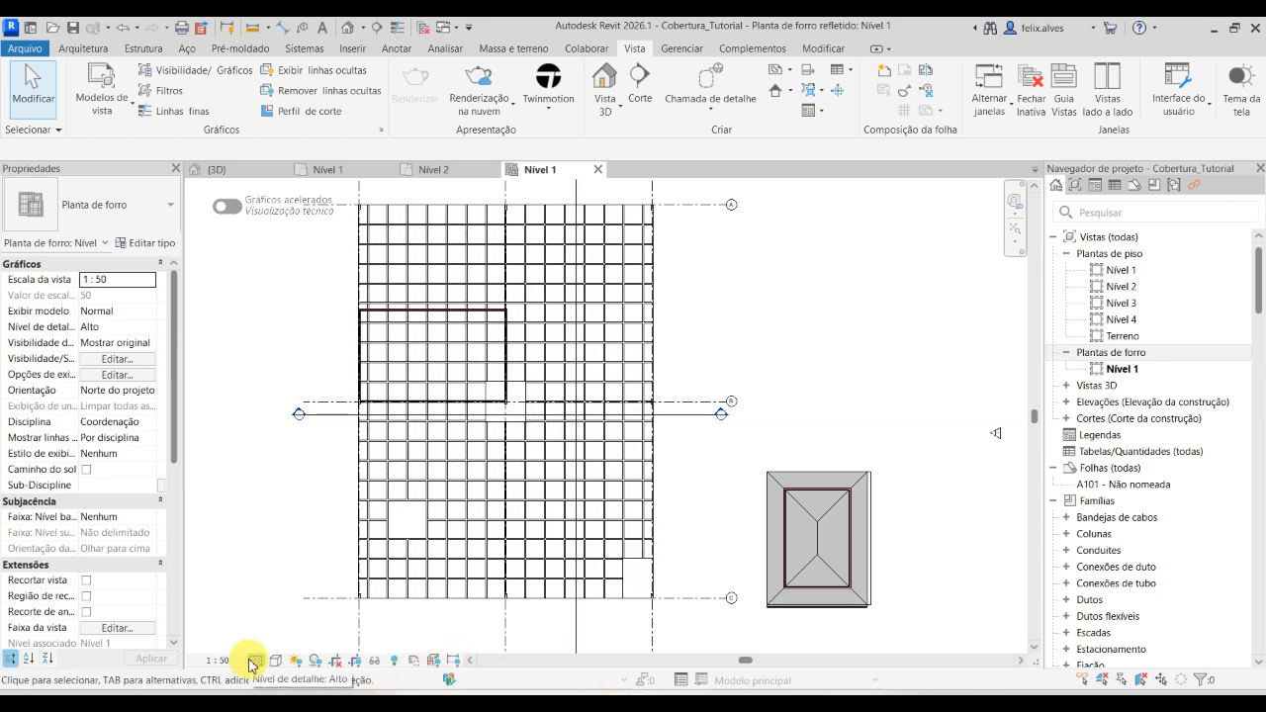
pyautogui.scroll(3, 499, 598)
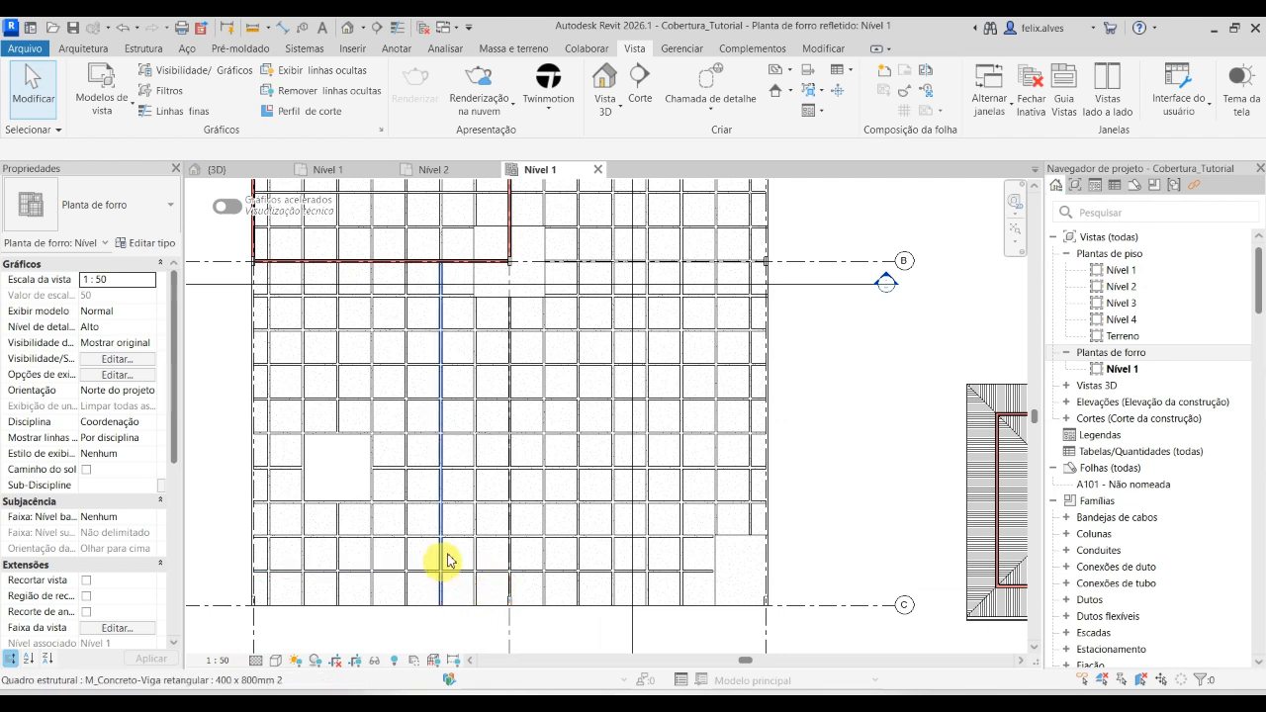
pyautogui.scroll(-2, 475, 525)
pyautogui.moveTo(726, 455); pyautogui.dragTo(751, 577, button='middle')
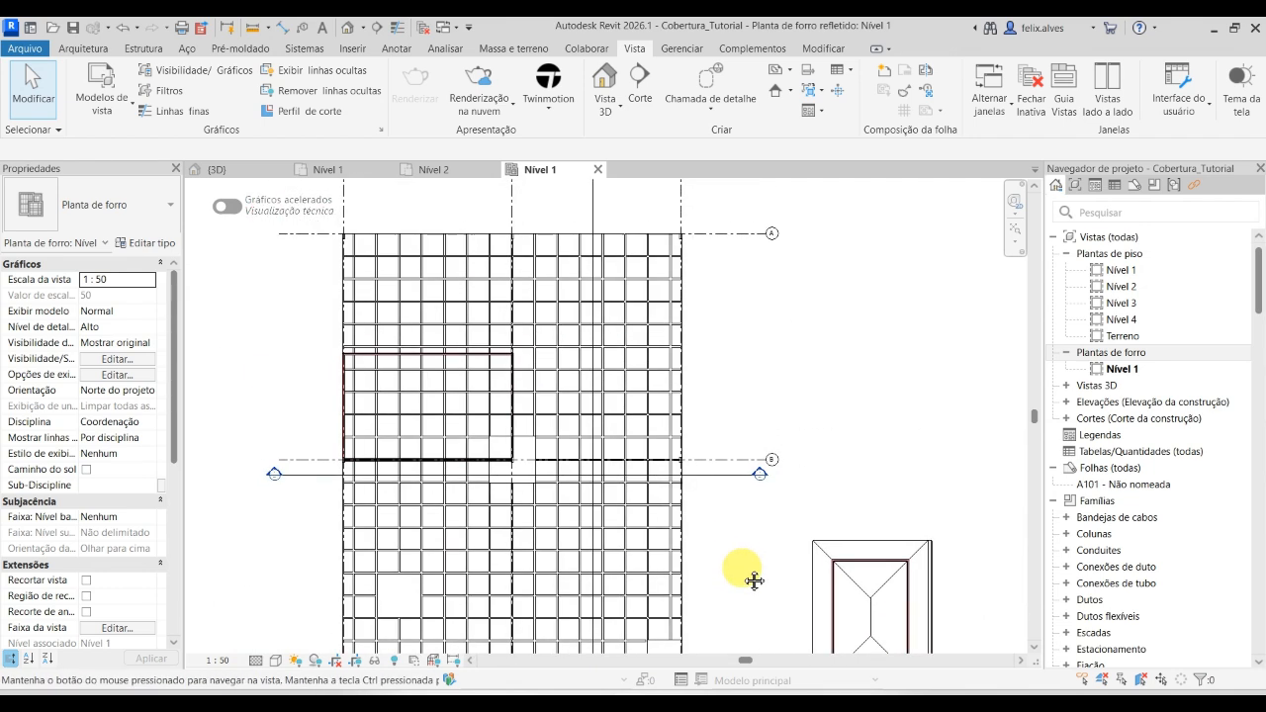
pyautogui.scroll(1, 734, 573)
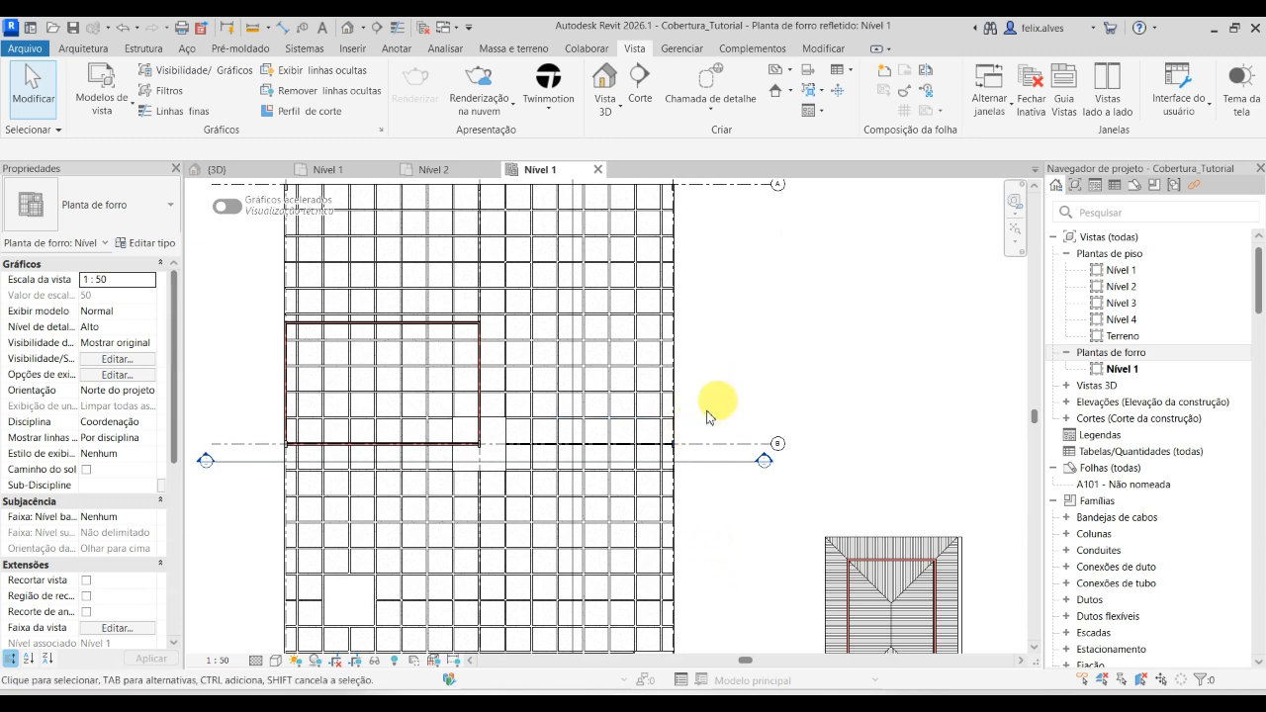
# Compare the walls and slab ribs in the ceiling plan with thin lines (Linhas finas) turned on and off.
pyautogui.click(396, 28)
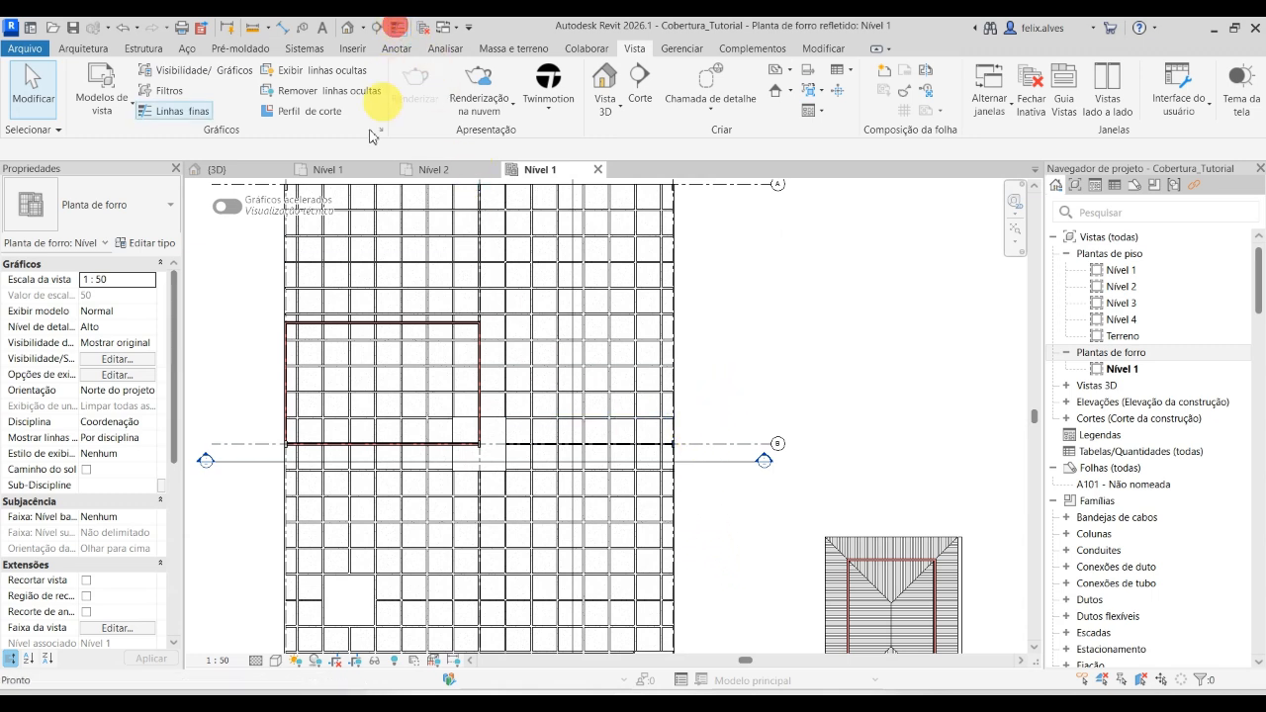
pyautogui.scroll(6, 294, 342)
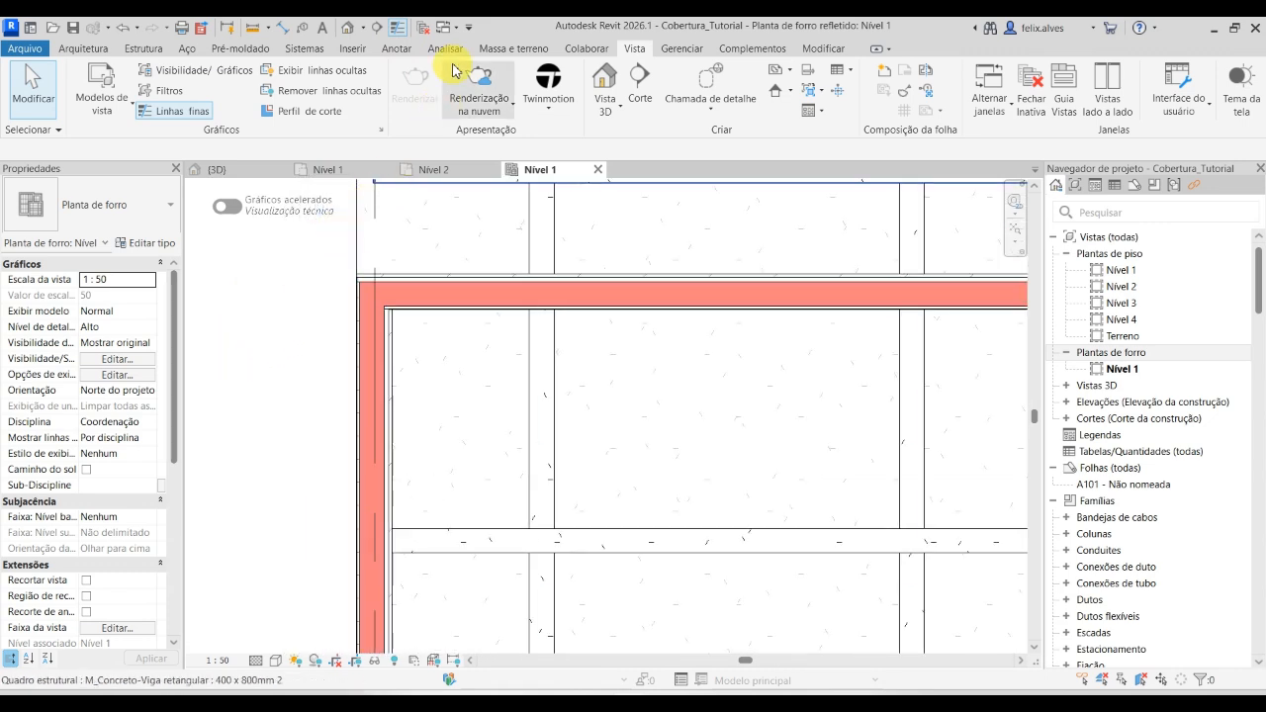
pyautogui.click(395, 27)
pyautogui.scroll(-3, 351, 413)
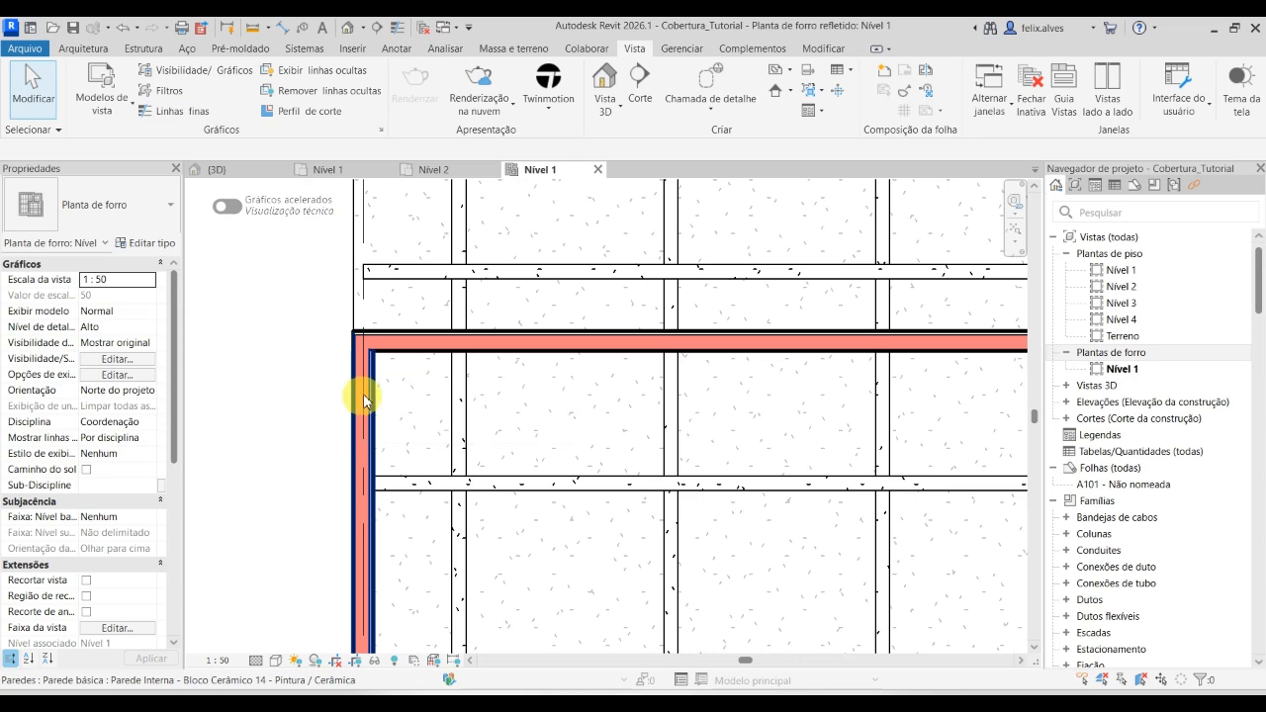
pyautogui.scroll(-5, 361, 398)
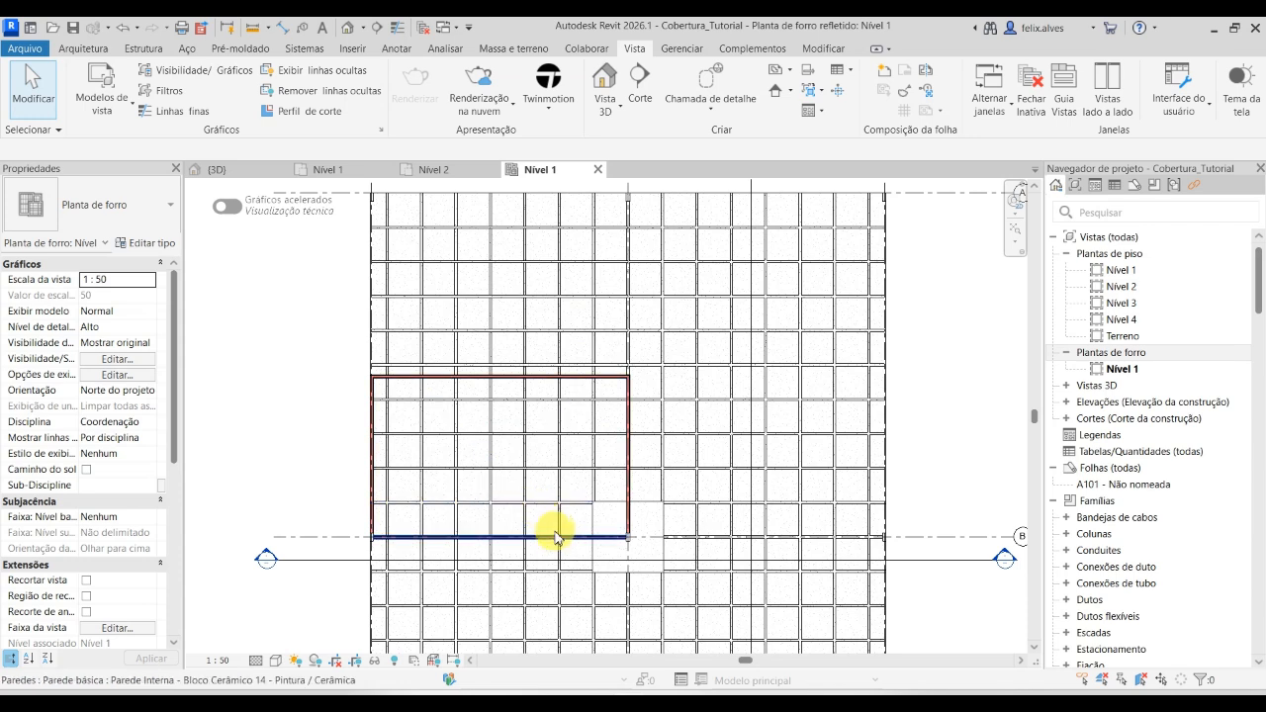
pyautogui.scroll(-2, 553, 520)
pyautogui.moveTo(532, 554); pyautogui.dragTo(486, 260, button='middle')
pyautogui.scroll(-1, 488, 287)
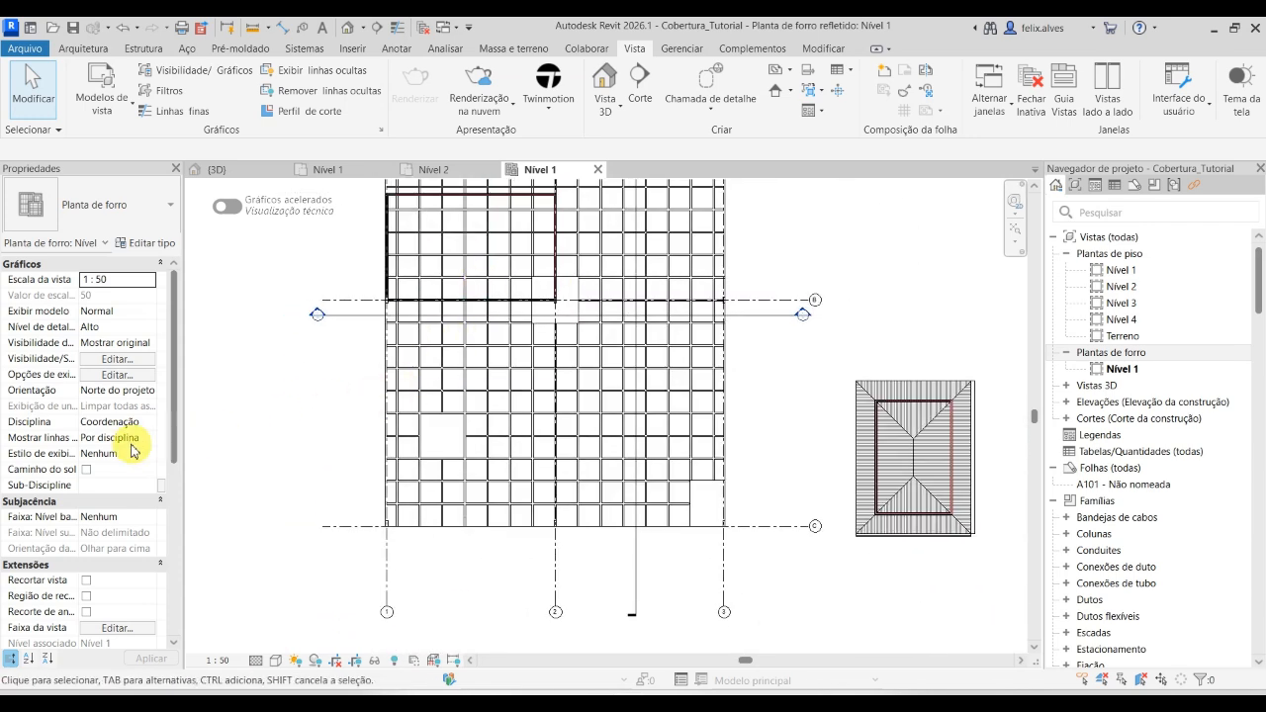
# Open the view range settings (Faixa da vista) of the Nível 1 ceiling plan and move the dialog over the drawing.
pyautogui.scroll(-2, 133, 495)
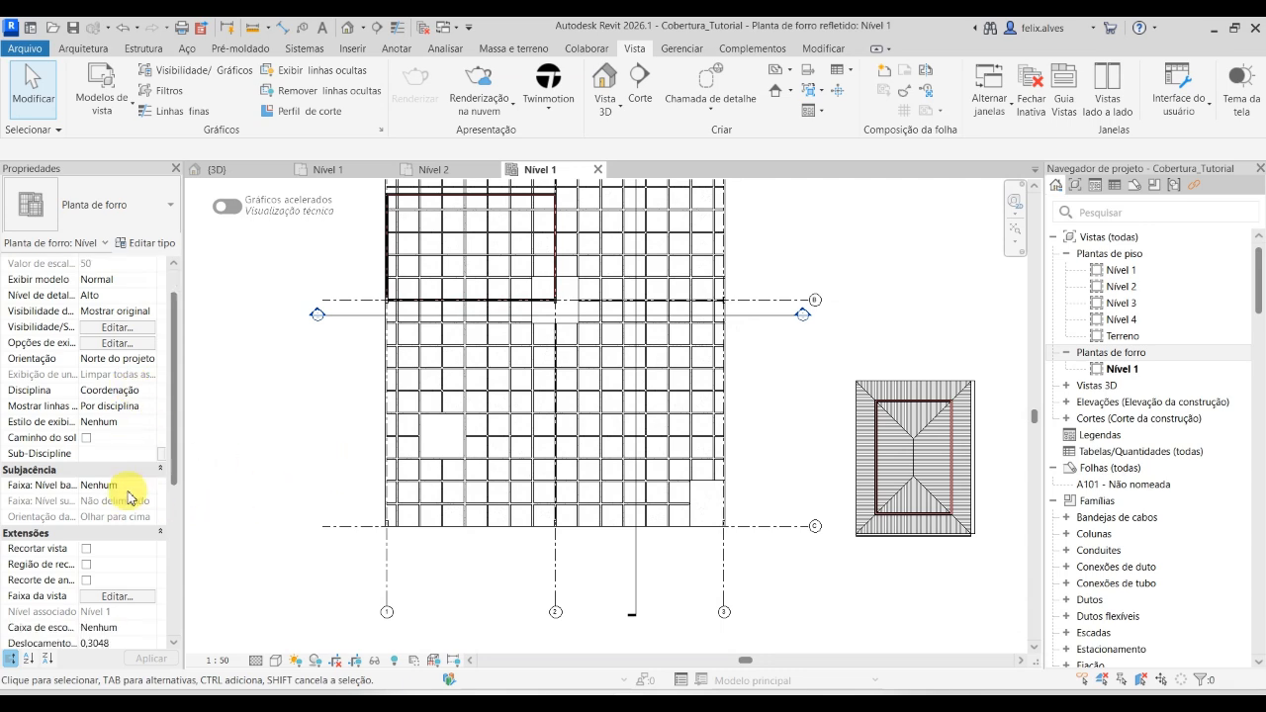
pyautogui.click(126, 549)
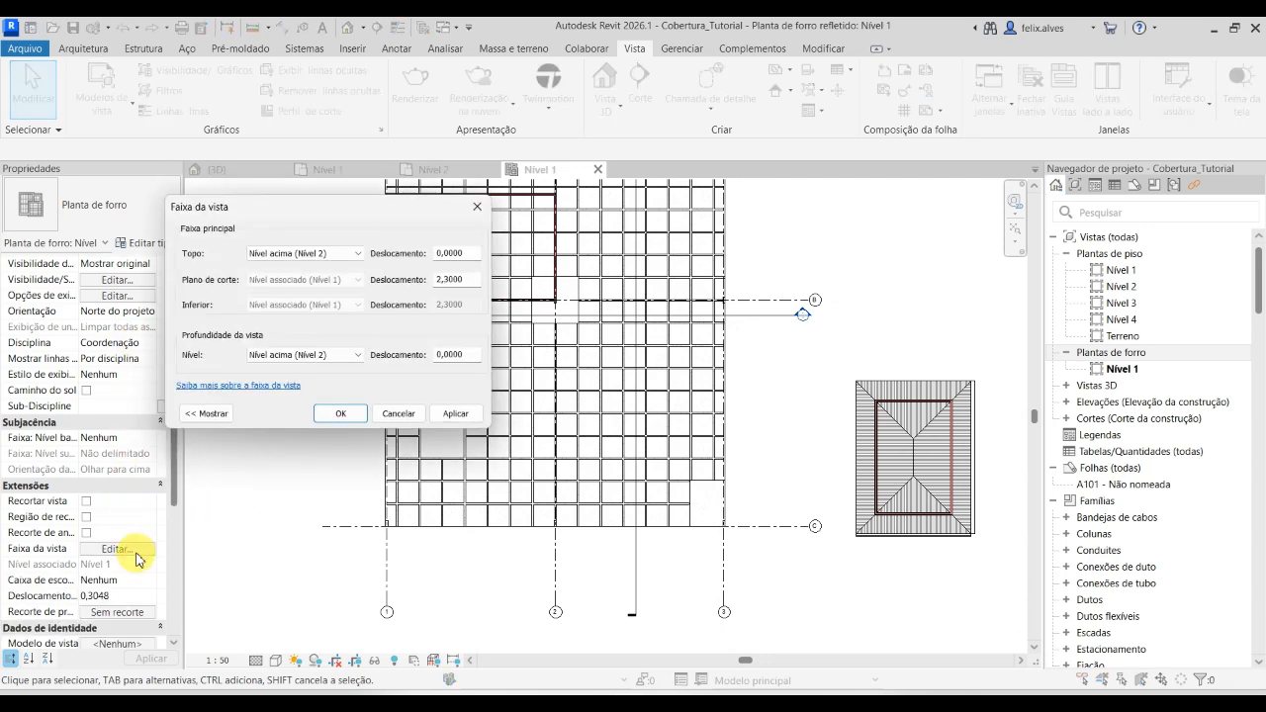
pyautogui.moveTo(369, 210); pyautogui.dragTo(545, 251)
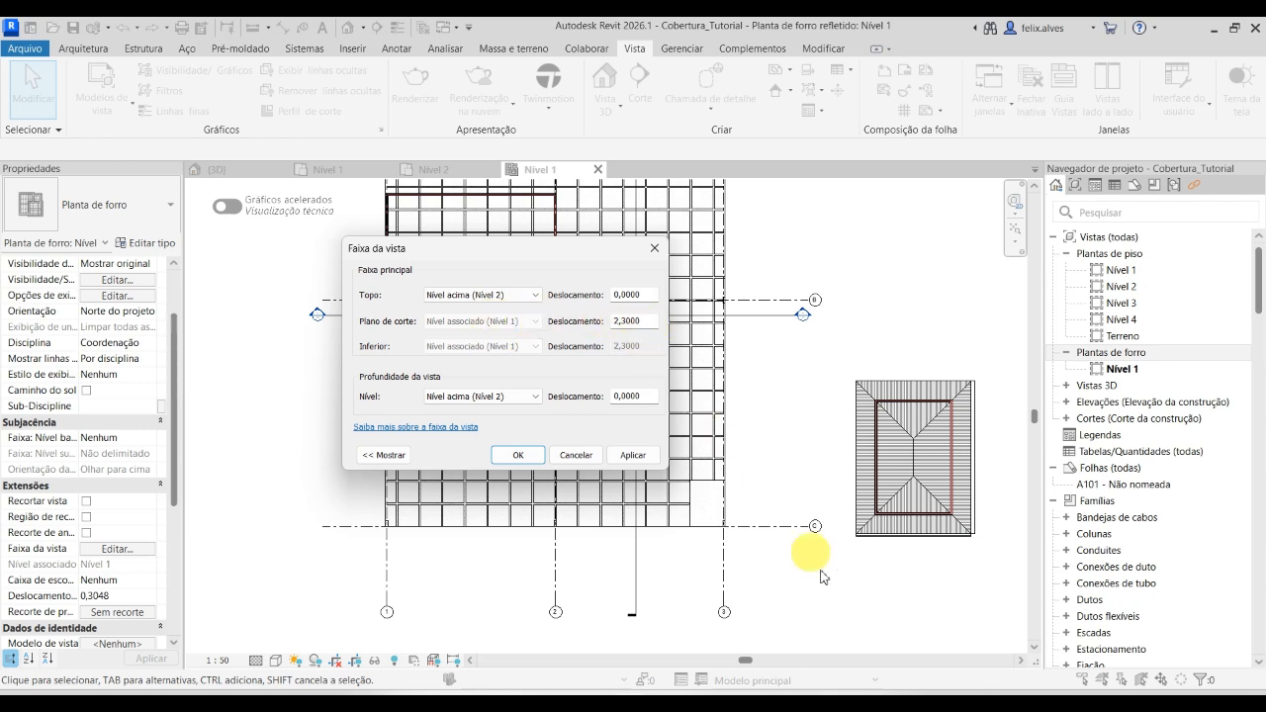
# Switch to the Snipping Tool and erase the yellow slab band, the upper cut line and the Nível 2 marks from the section.
pyautogui.moveTo(895, 683)
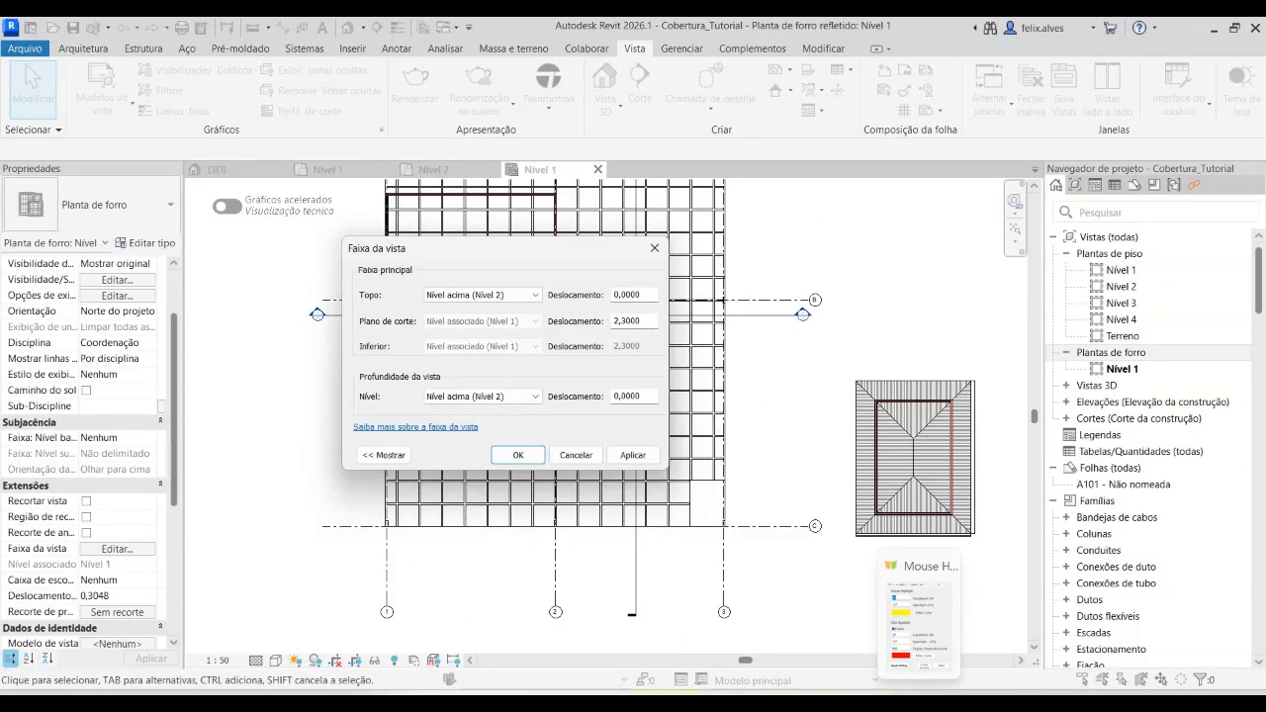
pyautogui.moveTo(701, 700)
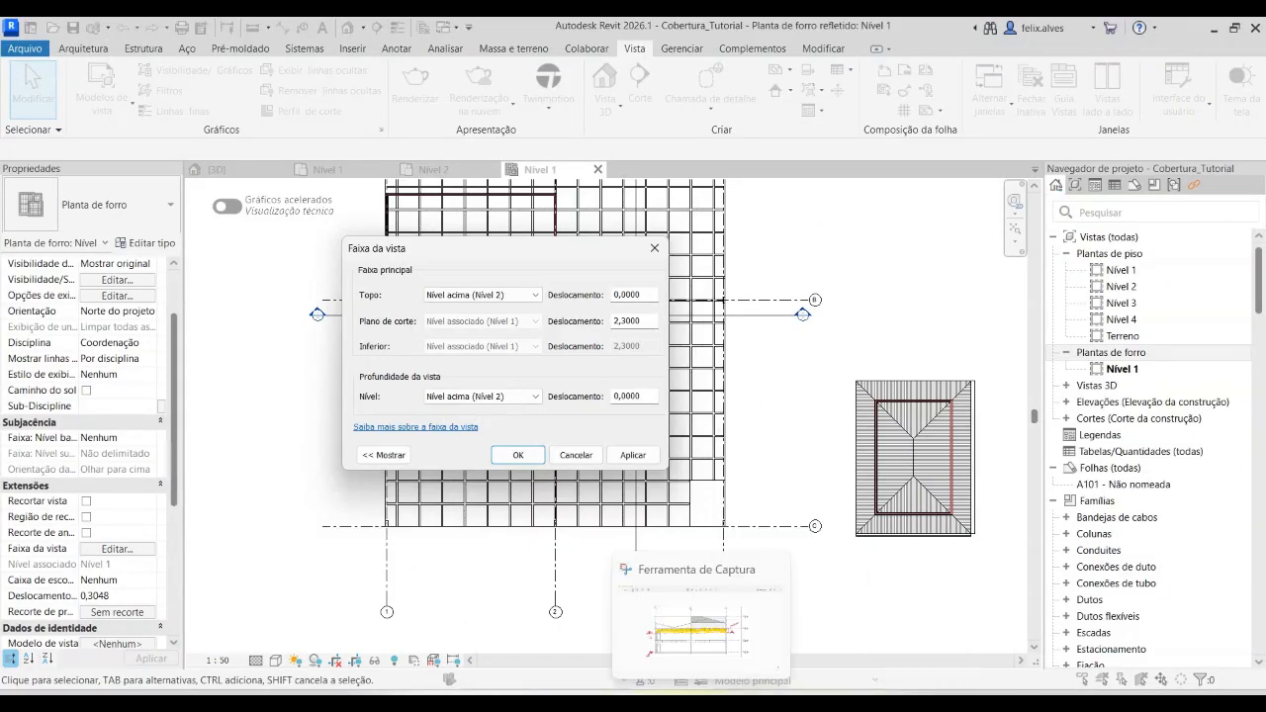
pyautogui.click(692, 631)
pyautogui.click(599, 56)
pyautogui.click(919, 297)
pyautogui.click(842, 362)
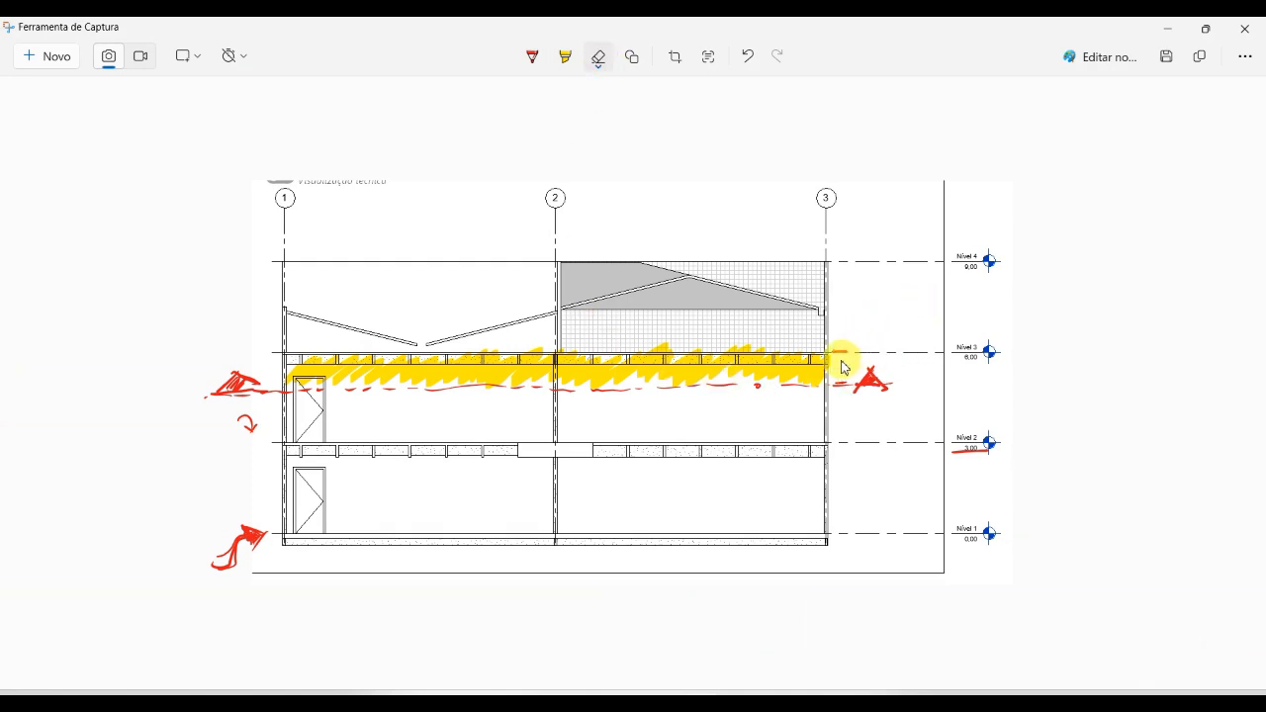
pyautogui.moveTo(841, 354)
pyautogui.mouseDown()
pyautogui.moveTo(778, 367)
pyautogui.moveTo(438, 367)
pyautogui.mouseUp()
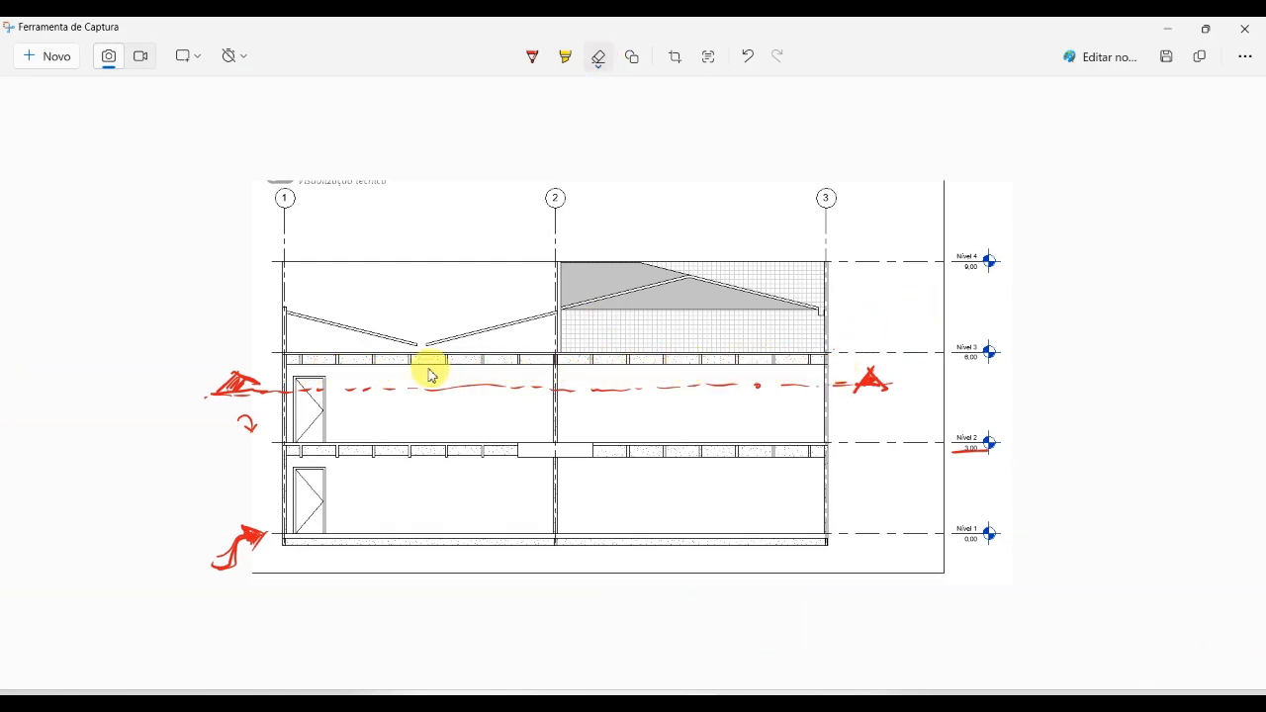
pyautogui.moveTo(242, 430)
pyautogui.mouseDown()
pyautogui.moveTo(260, 424)
pyautogui.moveTo(234, 398)
pyautogui.moveTo(811, 412)
pyautogui.moveTo(862, 390)
pyautogui.moveTo(307, 394)
pyautogui.moveTo(458, 418)
pyautogui.moveTo(574, 404)
pyautogui.moveTo(385, 395)
pyautogui.moveTo(686, 412)
pyautogui.moveTo(797, 393)
pyautogui.moveTo(977, 461)
pyautogui.mouseUp()
# Frame the Nível 1 marker in red with an upward arrow and an arrow pointing at it, and return to Revit's view range.
pyautogui.click(530, 59)
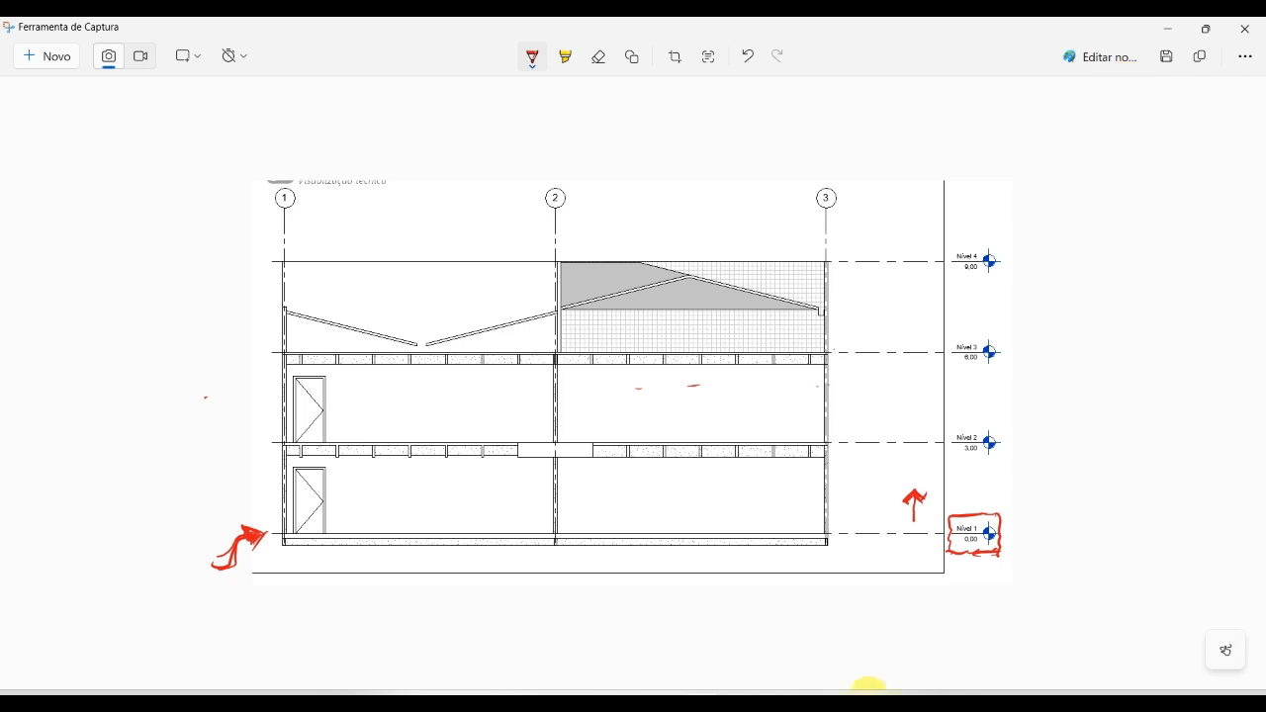
pyautogui.click(629, 643)
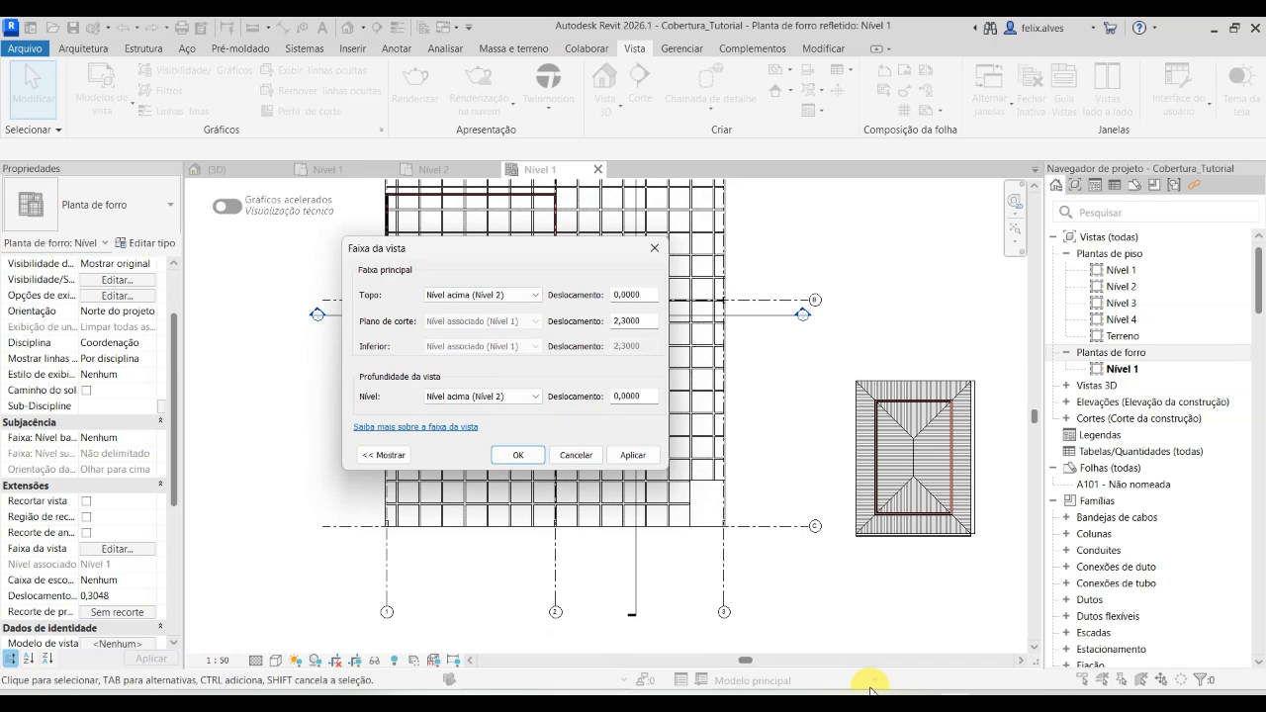
pyautogui.moveTo(701, 703)
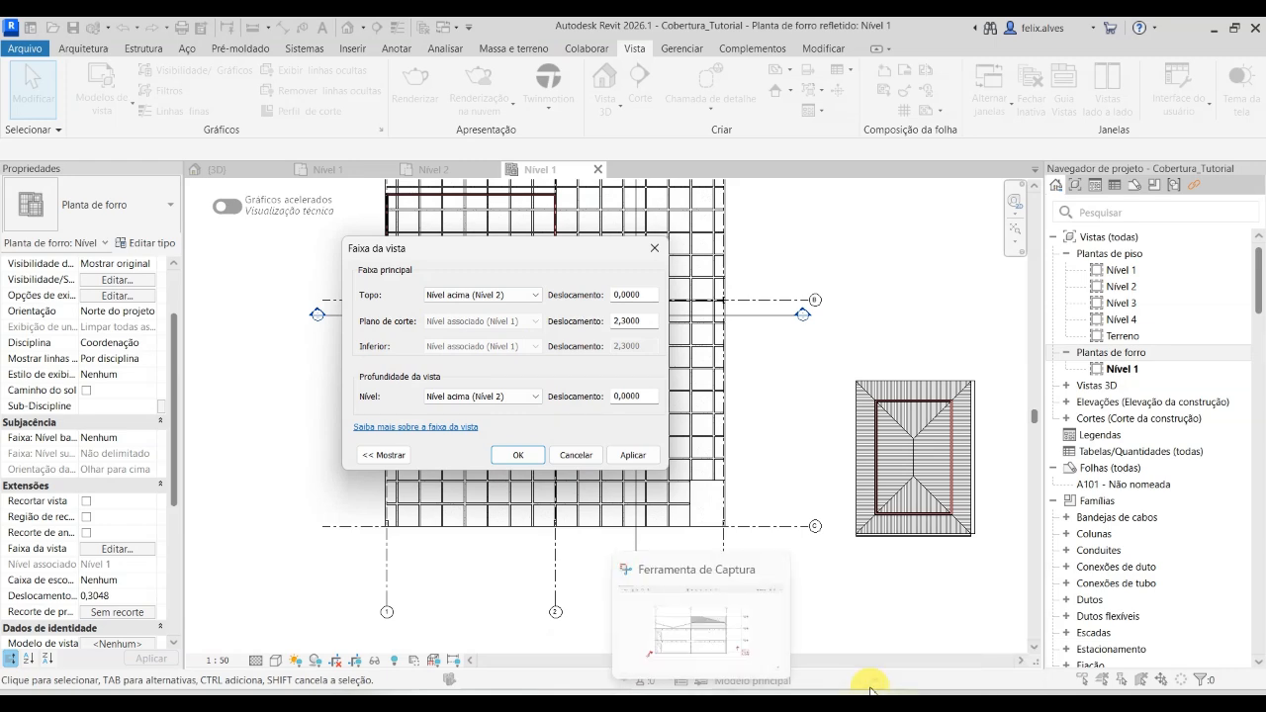
pyautogui.click(871, 689)
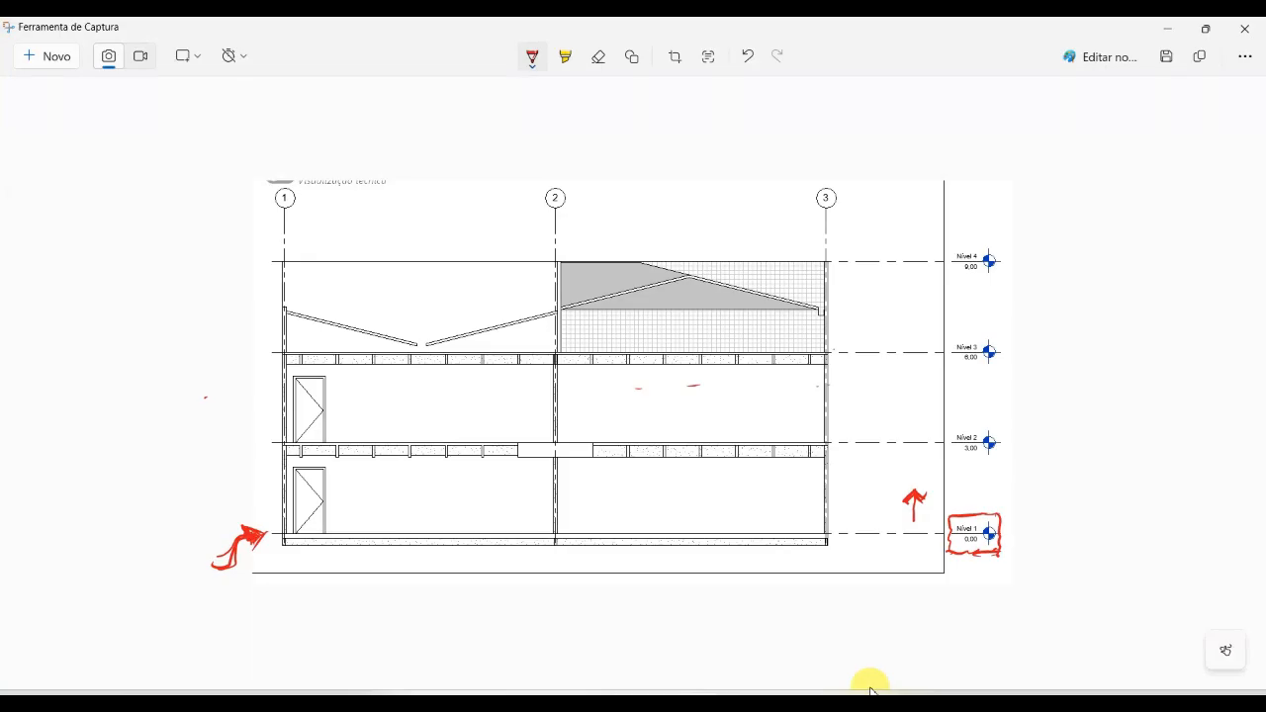
pyautogui.moveTo(1003, 505); pyautogui.dragTo(1052, 467)
pyautogui.moveTo(867, 678)
pyautogui.click(633, 618)
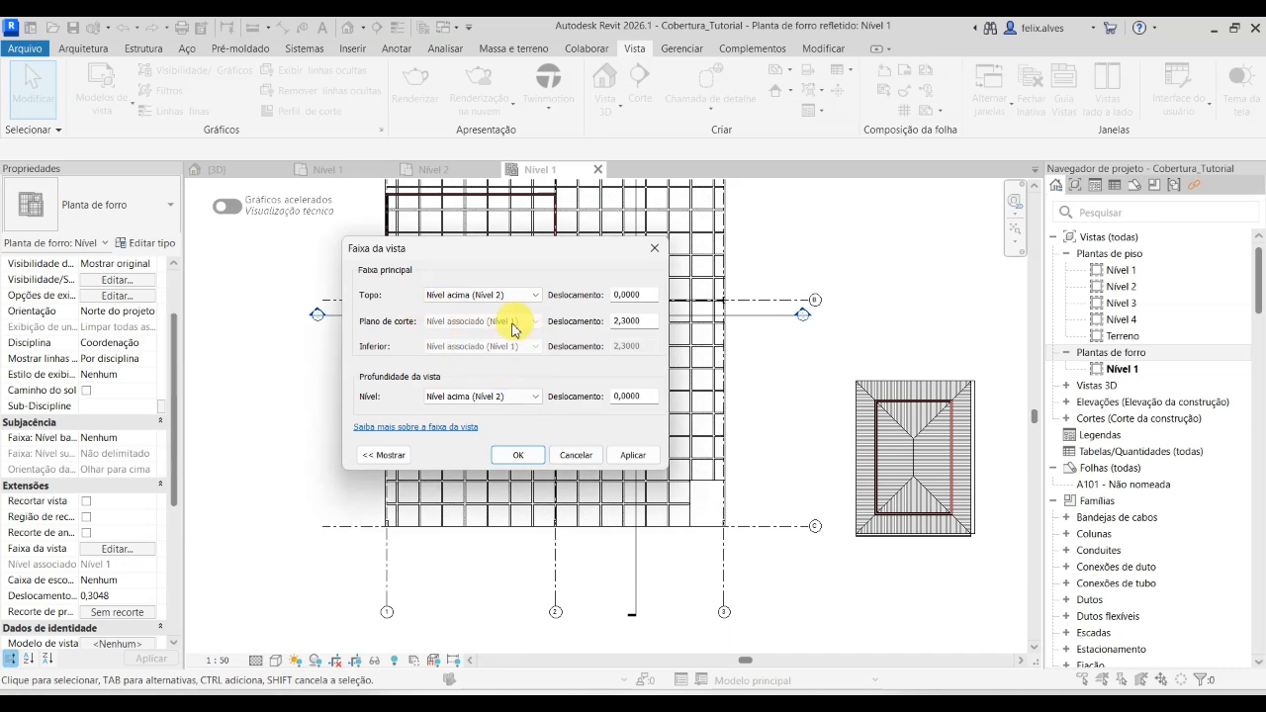
# Select the cut plane (Plano de corte) offset in the view range and switch back to the annotated section in the Snipping Tool.
pyautogui.doubleClick(627, 321)
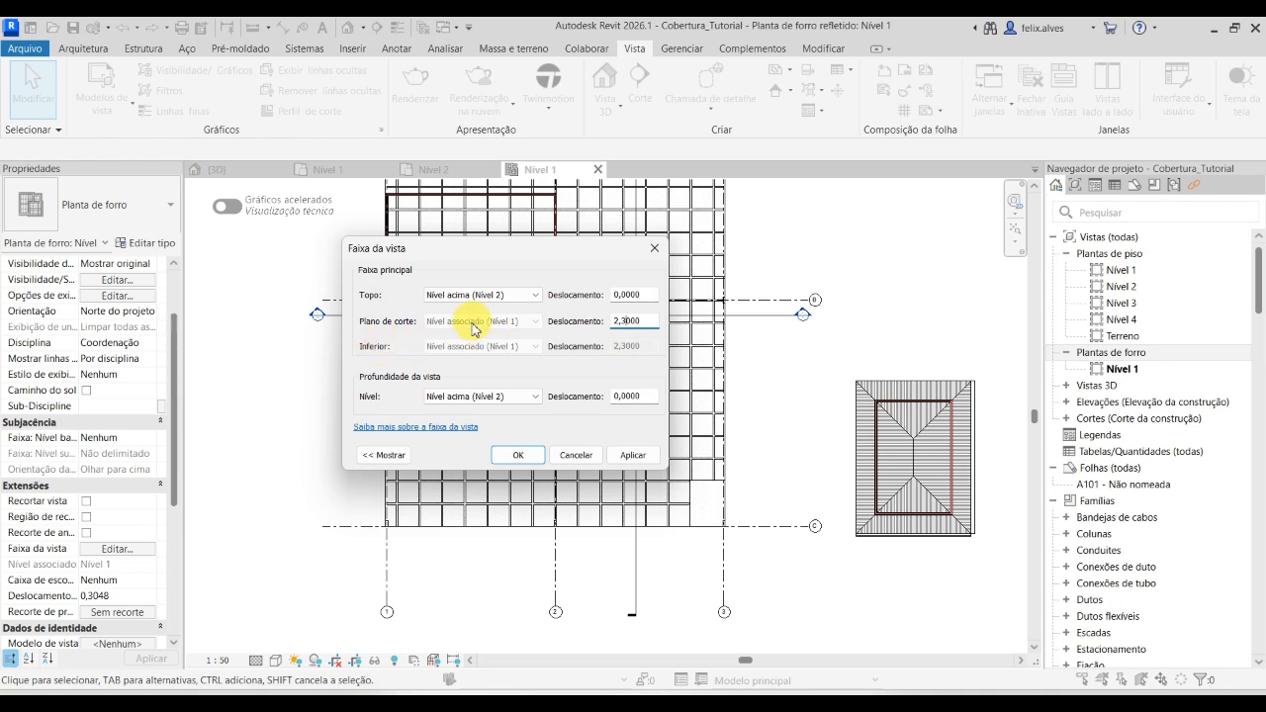
pyautogui.doubleClick(617, 321)
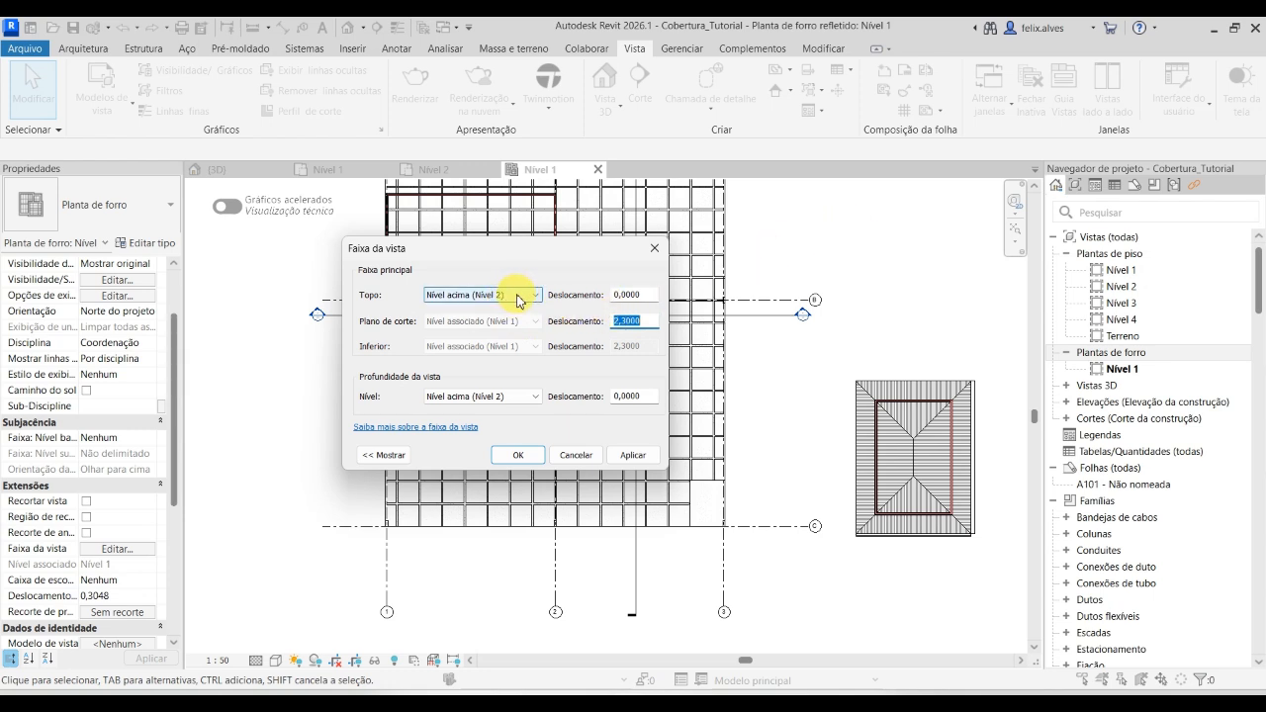
pyautogui.click(900, 689)
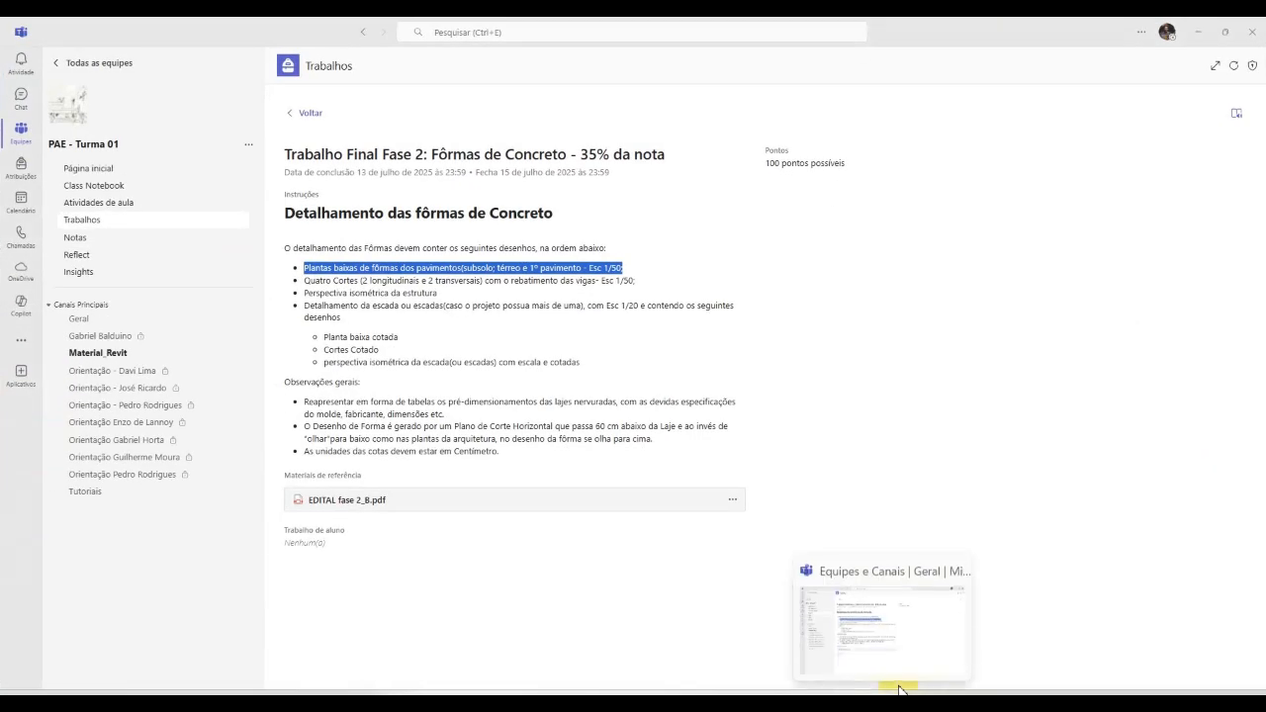
pyautogui.click(900, 690)
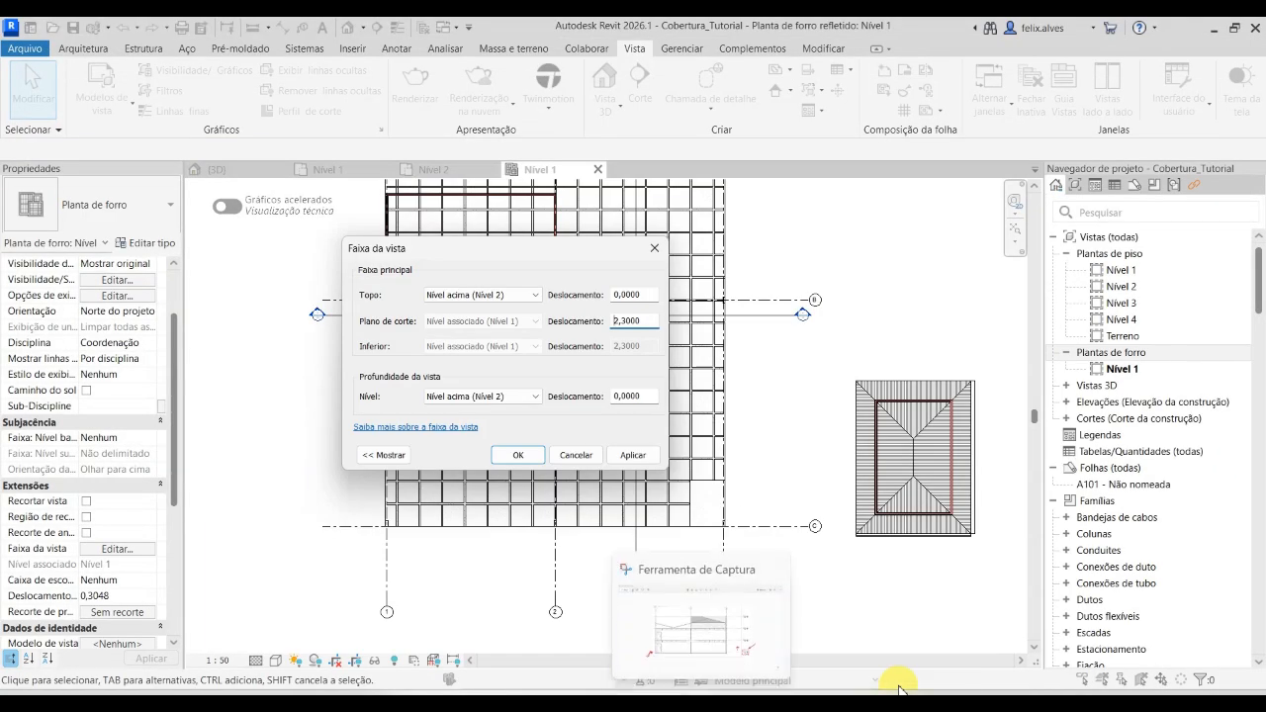
pyautogui.click(900, 690)
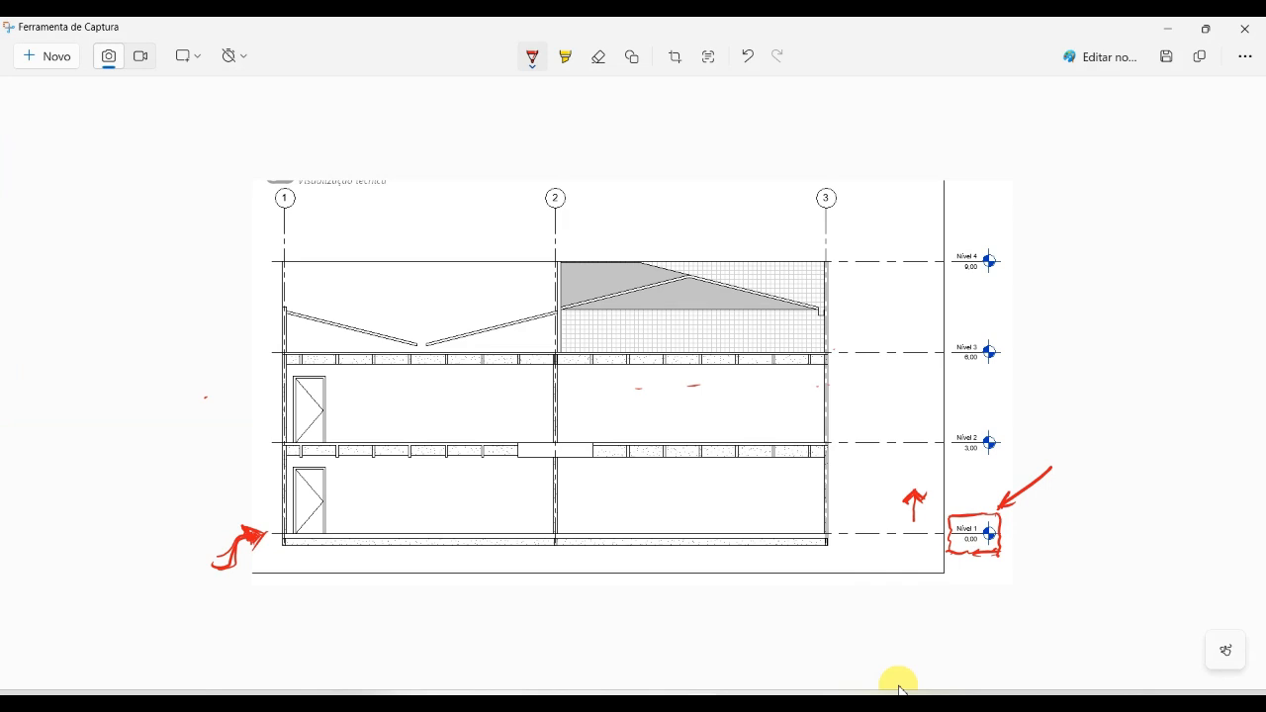
# Mark a height of 2.30 above Nível 1 on the section and draw a red cut line with end arrows across the lower storey.
pyautogui.moveTo(250, 473)
pyautogui.mouseDown()
pyautogui.moveTo(300, 472)
pyautogui.moveTo(269, 485)
pyautogui.moveTo(270, 539)
pyautogui.moveTo(280, 534)
pyautogui.mouseUp()
pyautogui.moveTo(277, 512)
pyautogui.mouseDown()
pyautogui.moveTo(342, 501)
pyautogui.moveTo(357, 483)
pyautogui.mouseUp()
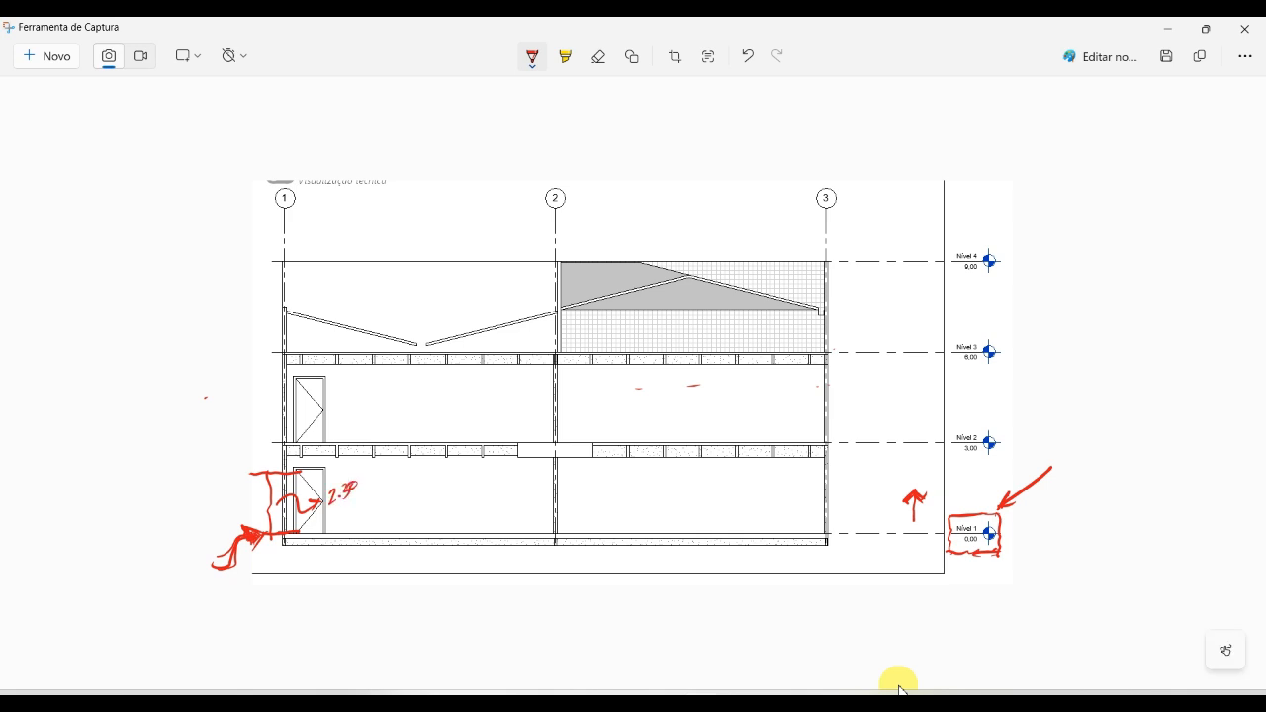
pyautogui.moveTo(207, 470); pyautogui.dragTo(904, 466)
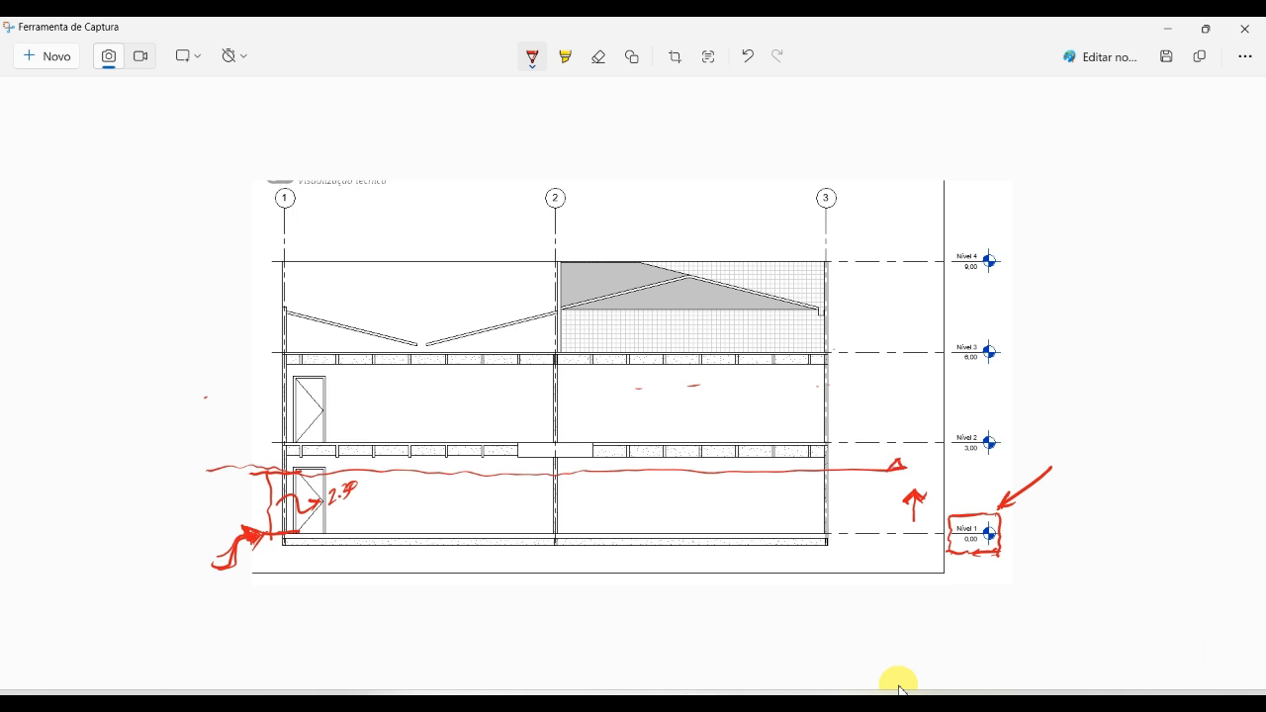
pyautogui.moveTo(206, 468)
pyautogui.mouseDown()
pyautogui.moveTo(216, 455)
pyautogui.moveTo(225, 466)
pyautogui.mouseUp()
# Mark the level elevations with Nível 2 circled, label the gap above the cut line 60, and add a vertical arrow down to Nível 1.
pyautogui.moveTo(964, 545); pyautogui.dragTo(982, 540)
pyautogui.moveTo(964, 426)
pyautogui.mouseDown()
pyautogui.moveTo(958, 461)
pyautogui.moveTo(980, 414)
pyautogui.moveTo(966, 418)
pyautogui.mouseUp()
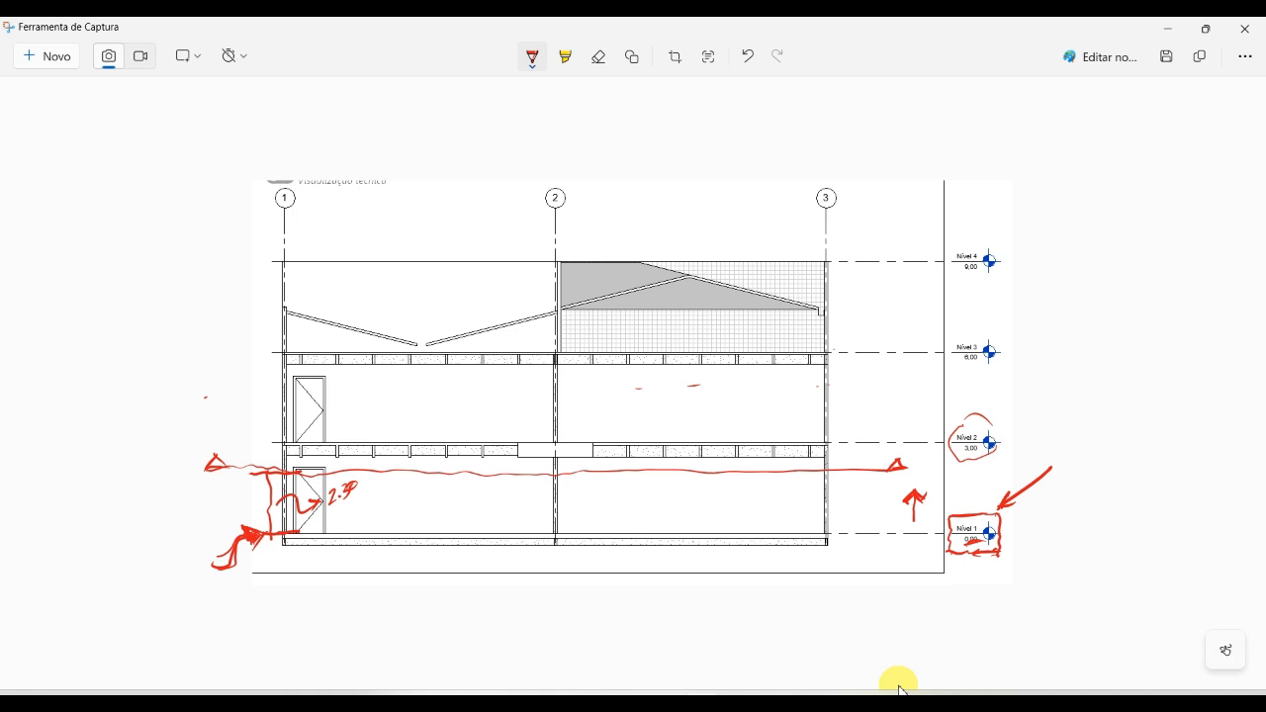
pyautogui.moveTo(842, 441); pyautogui.dragTo(845, 462)
pyautogui.moveTo(964, 455)
pyautogui.mouseDown()
pyautogui.moveTo(978, 452)
pyautogui.moveTo(967, 456)
pyautogui.mouseUp()
pyautogui.moveTo(863, 447)
pyautogui.mouseDown()
pyautogui.moveTo(859, 460)
pyautogui.moveTo(874, 450)
pyautogui.mouseUp()
pyautogui.moveTo(787, 471)
pyautogui.mouseDown()
pyautogui.moveTo(785, 534)
pyautogui.moveTo(792, 483)
pyautogui.mouseUp()
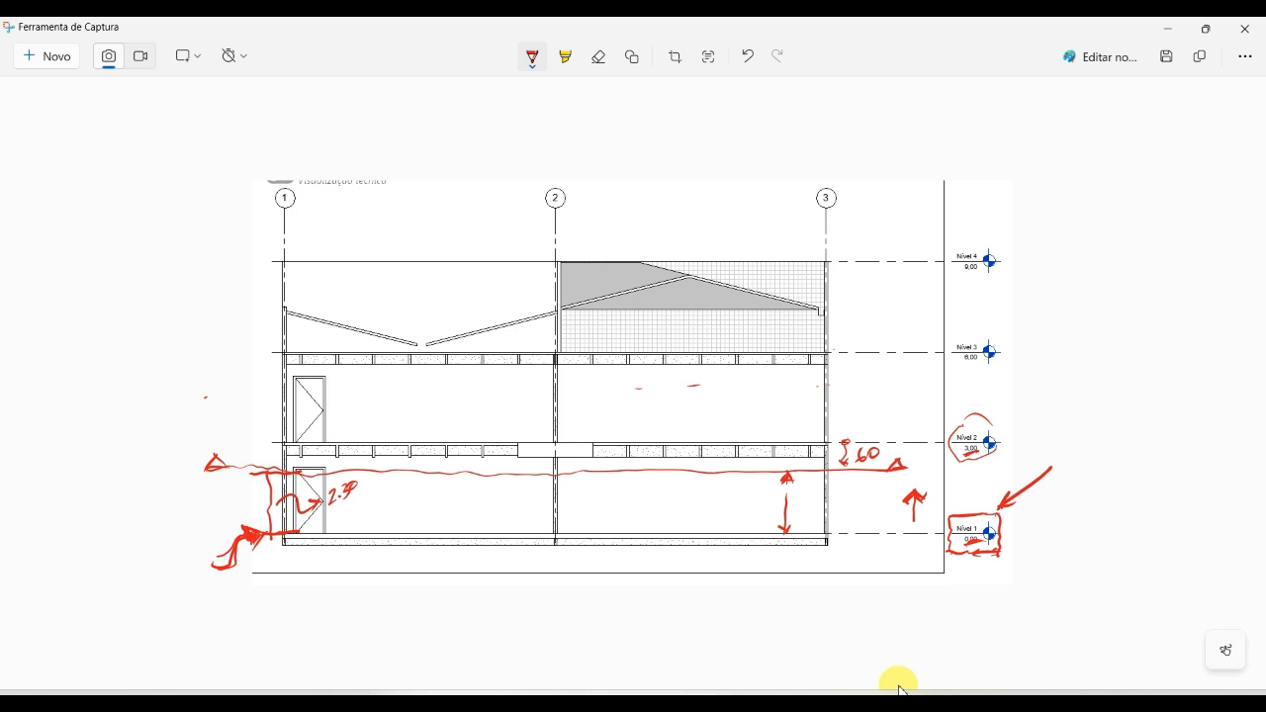
# Switch to Revit and apply a cut plane (Plano de corte) offset of 1,5 in the Nível 1 ceiling plan's view range.
pyautogui.moveTo(898, 682)
pyautogui.click(638, 643)
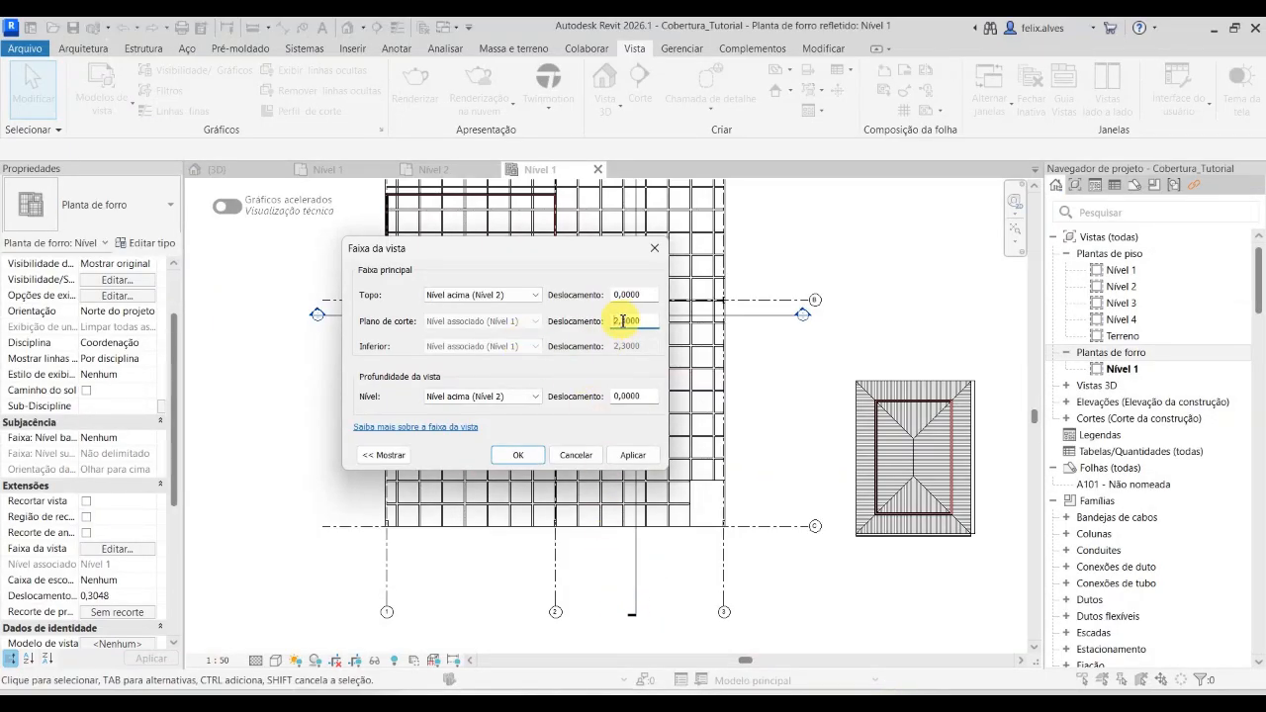
pyautogui.moveTo(625, 320)
pyautogui.mouseDown()
pyautogui.moveTo(638, 319)
pyautogui.moveTo(615, 323)
pyautogui.mouseUp()
pyautogui.write('8')
pyautogui.write('1,')
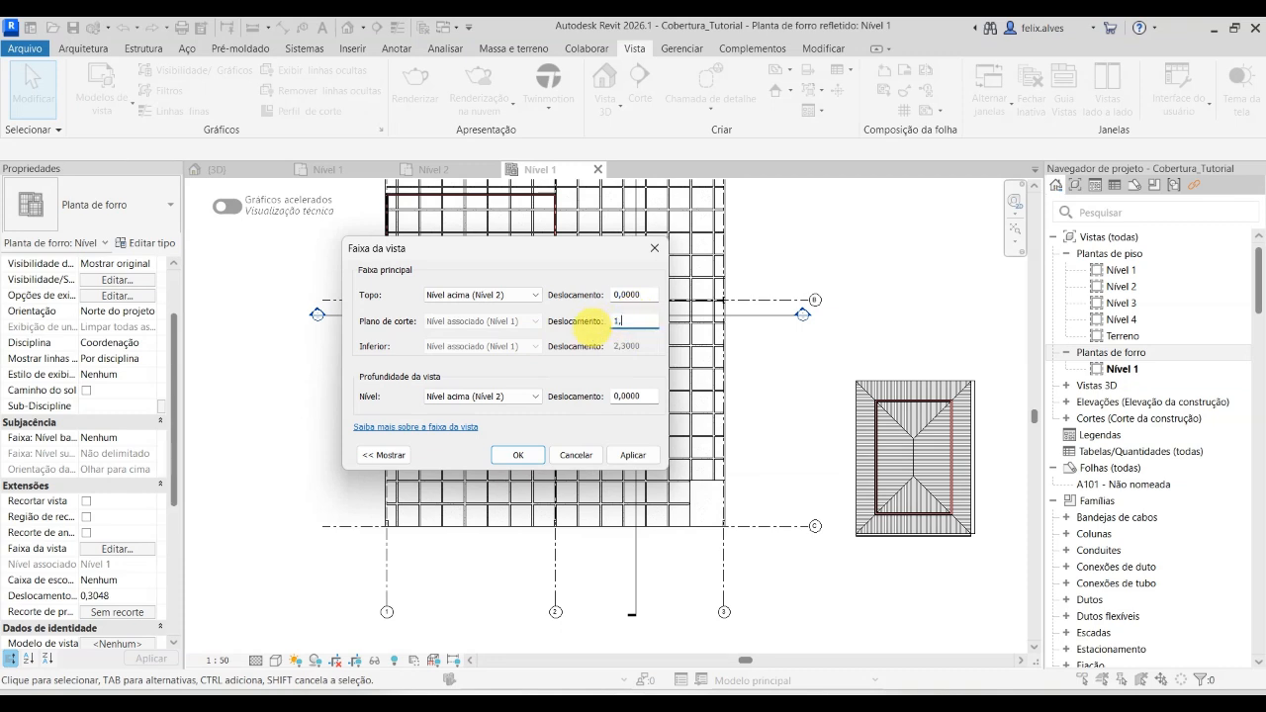
pyautogui.write('5')
pyautogui.click(634, 455)
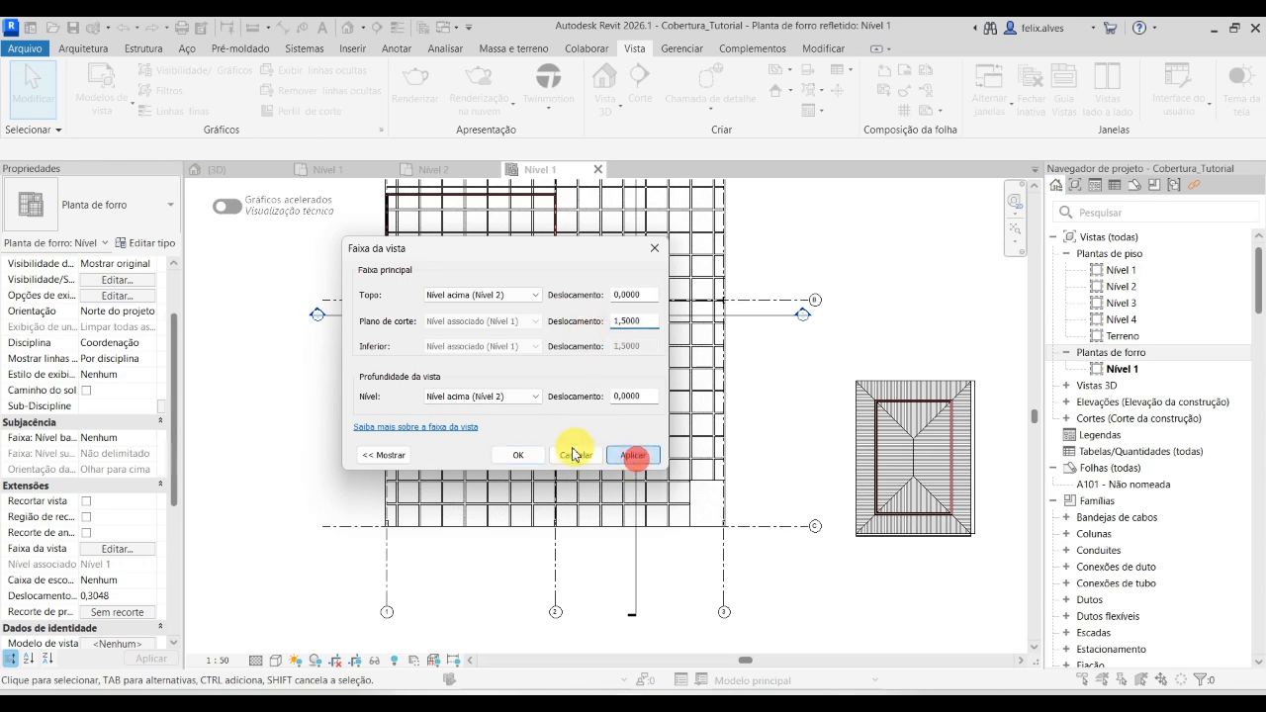
pyautogui.click(518, 457)
pyautogui.scroll(4, 426, 238)
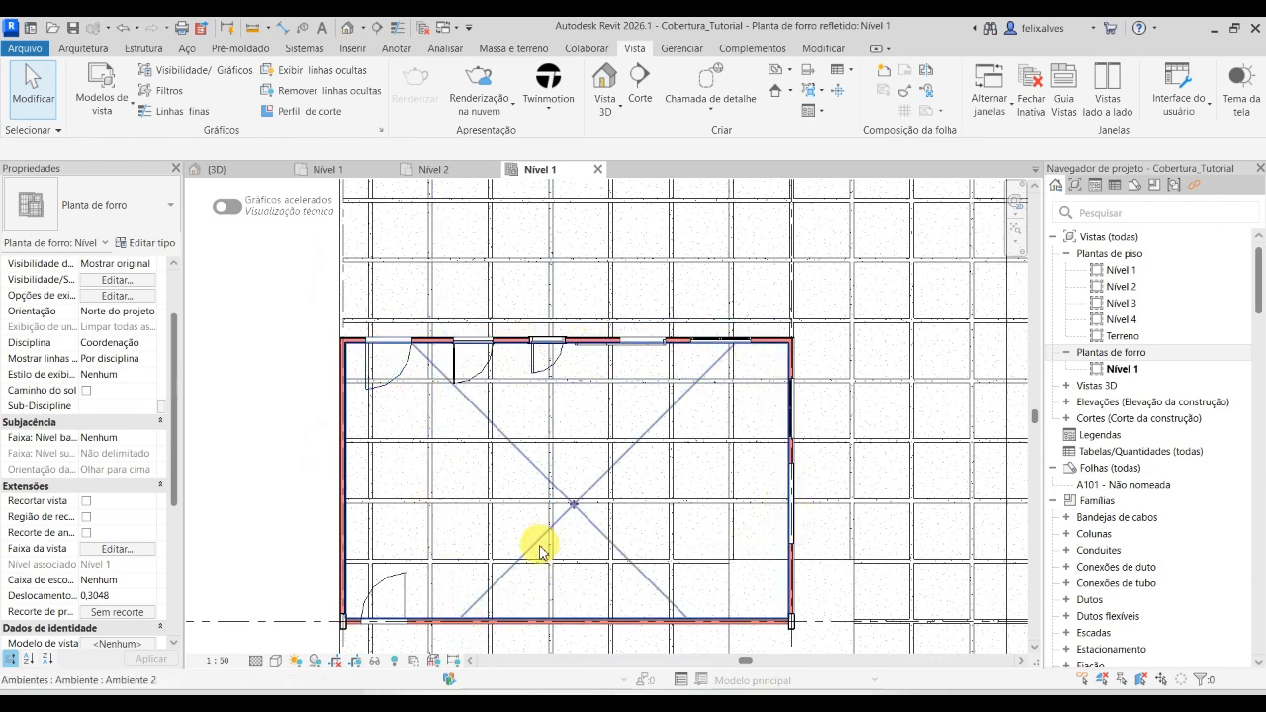
pyautogui.scroll(-2, 539, 539)
pyautogui.moveTo(539, 539); pyautogui.dragTo(501, 495, button='middle')
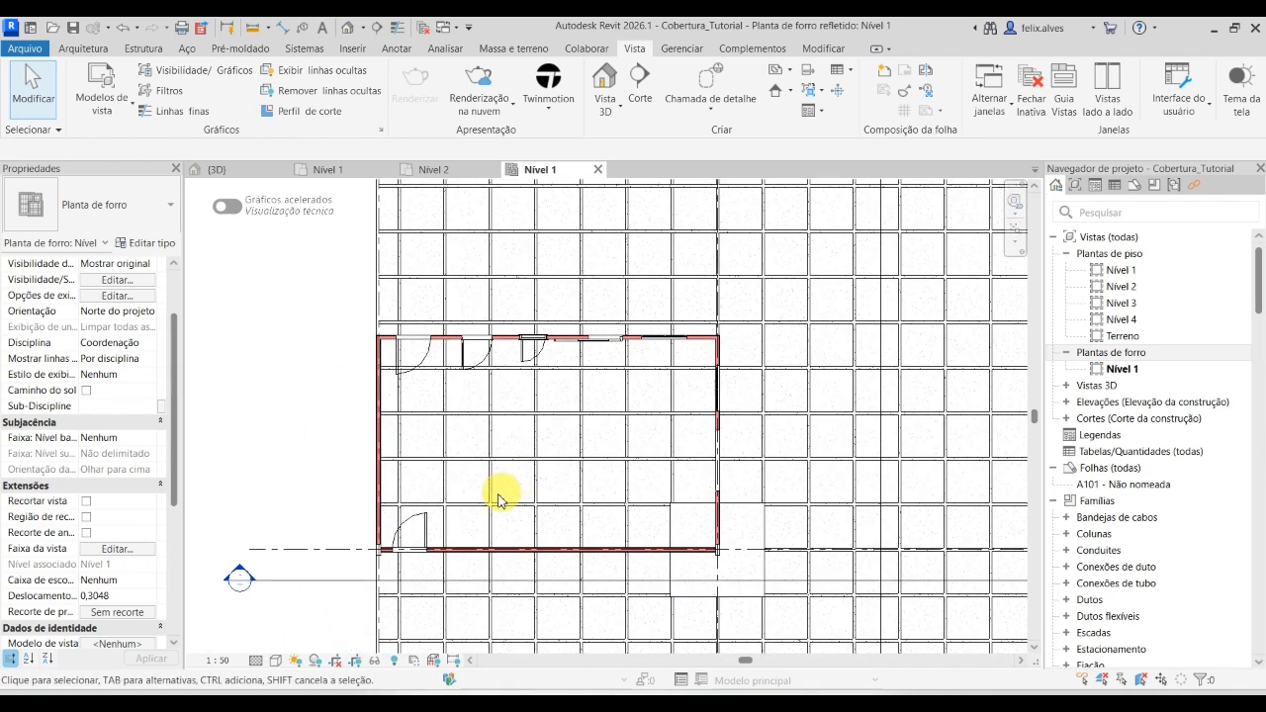
# Set the cut plane offset in the Nível 1 ceiling plan's view range to 2,4.
pyautogui.click(117, 549)
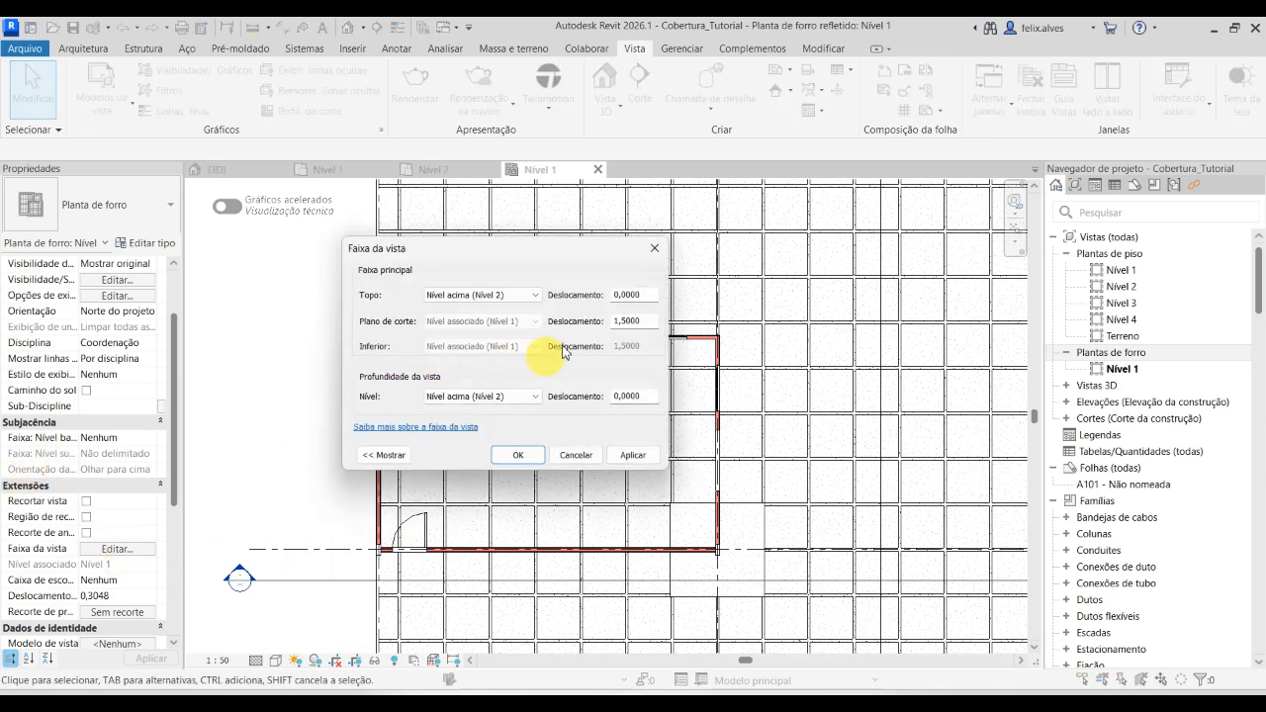
pyautogui.moveTo(648, 319); pyautogui.dragTo(619, 319)
pyautogui.write('2,4')
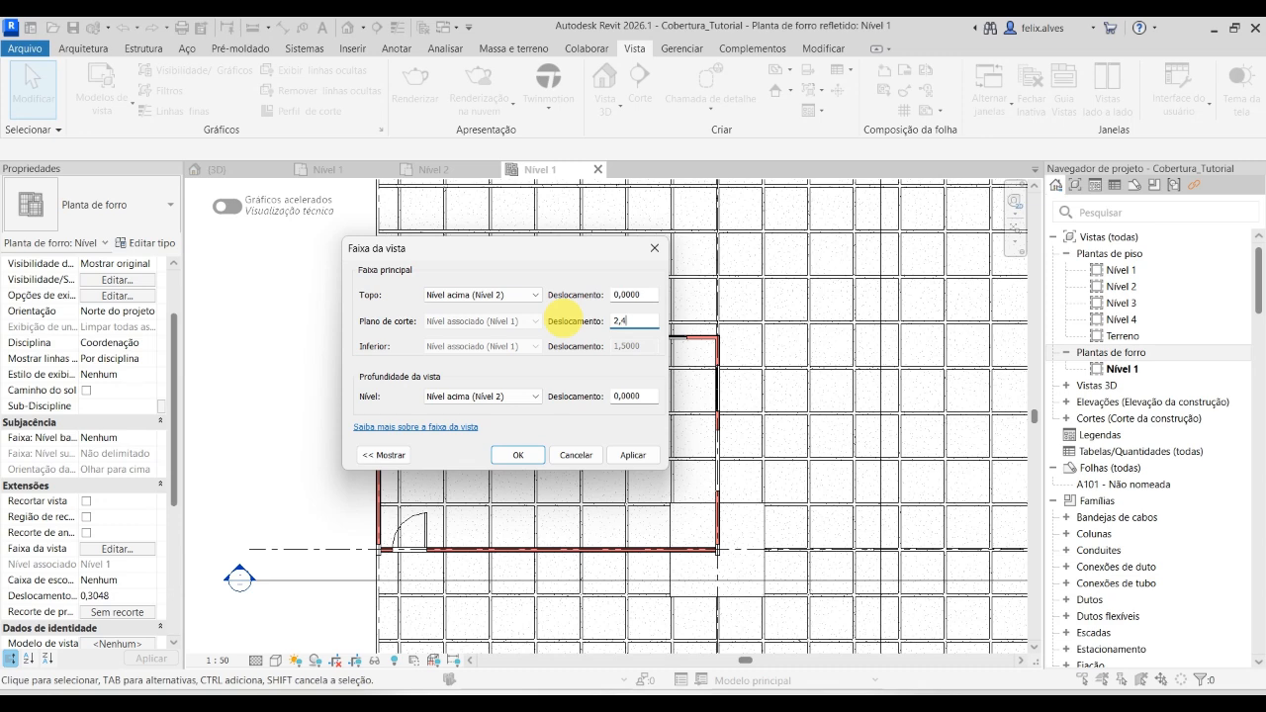
pyautogui.press('Return')
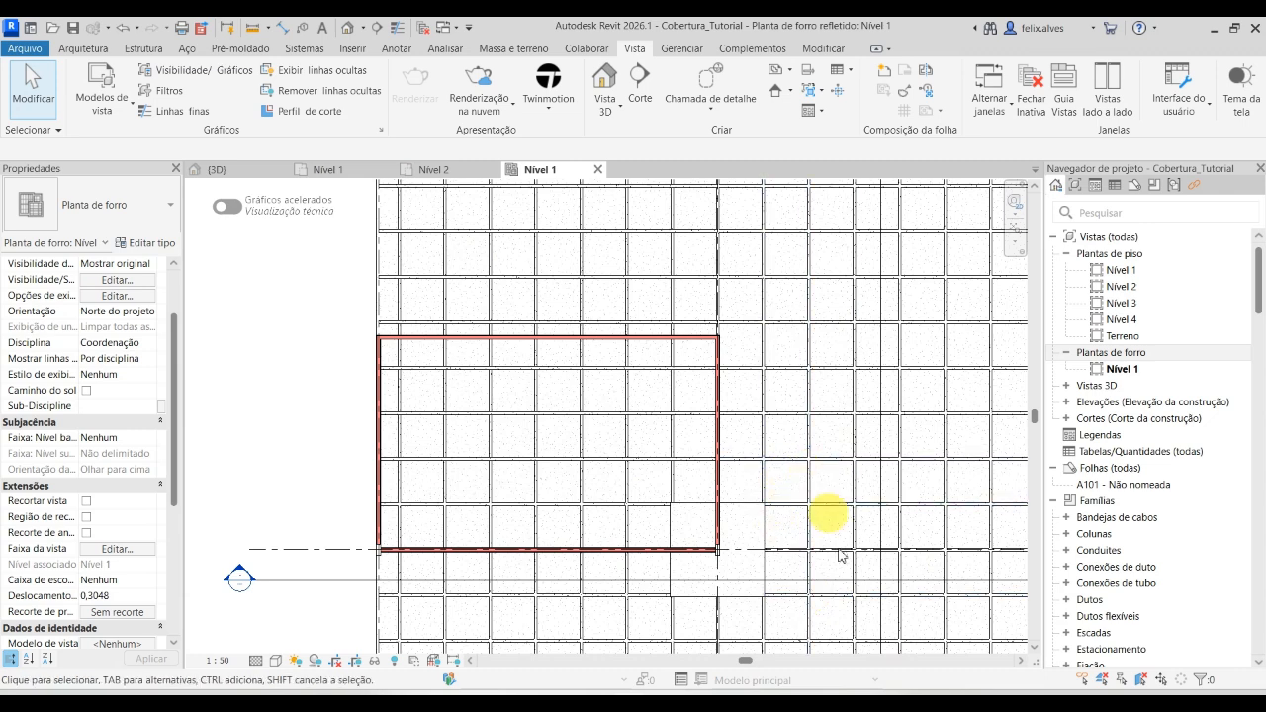
# Examine the ribbed slab grid and the separate hipped-roof building in the Nível 1 ceiling plan.
pyautogui.scroll(1, 848, 486)
pyautogui.scroll(-2, 842, 481)
pyautogui.moveTo(842, 481); pyautogui.dragTo(653, 415, button='middle')
pyautogui.scroll(-1, 633, 425)
pyautogui.scroll(-2, 633, 425)
pyautogui.scroll(-1, 650, 382)
pyautogui.scroll(1, 655, 415)
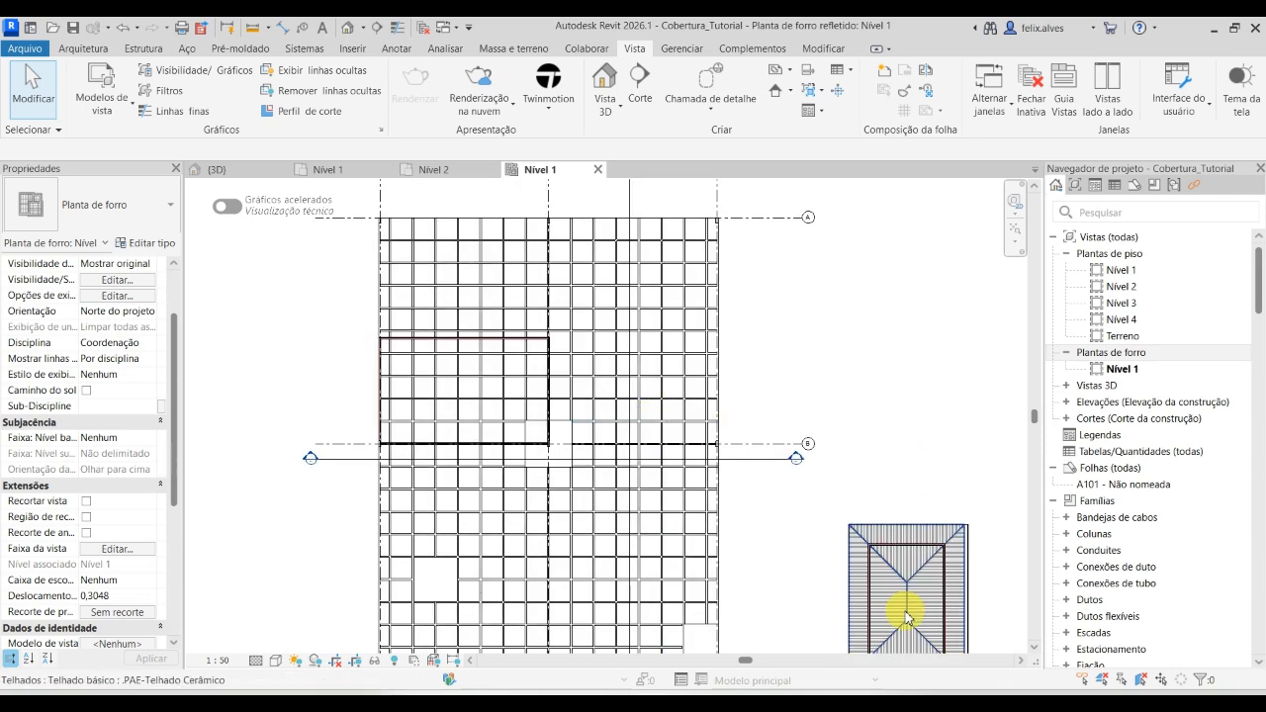
pyautogui.scroll(4, 977, 594)
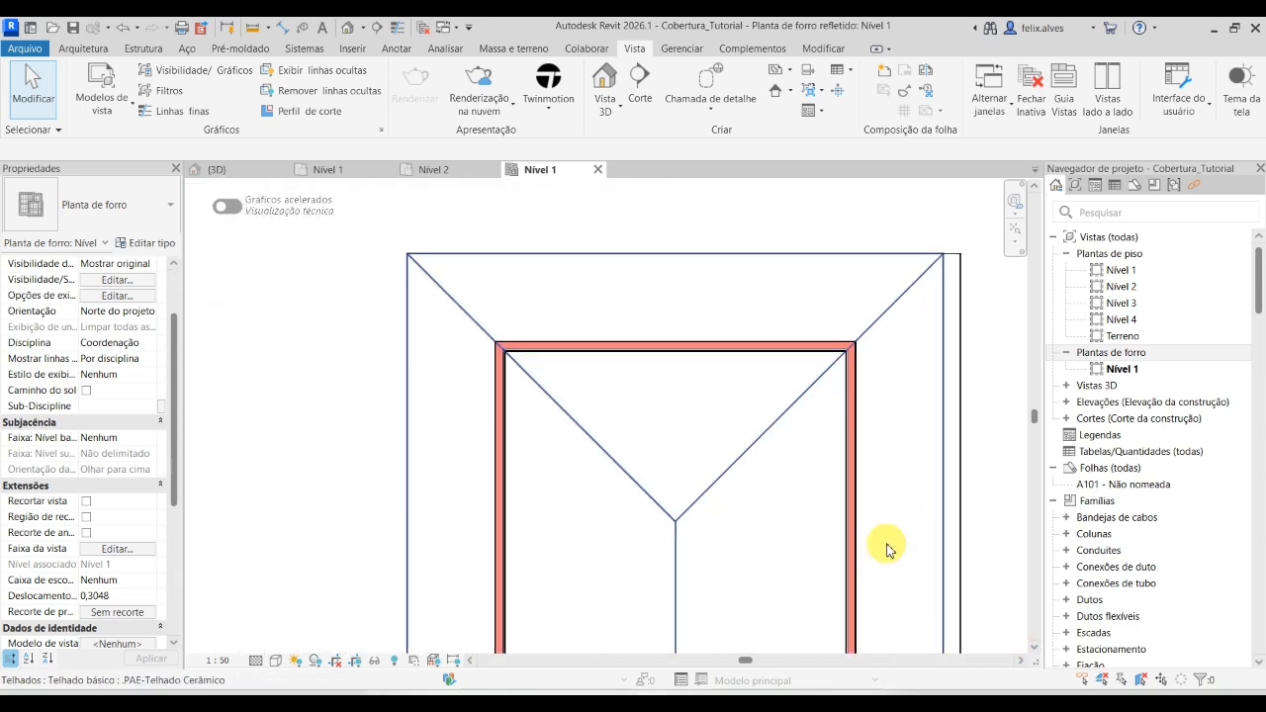
pyautogui.scroll(-4, 821, 550)
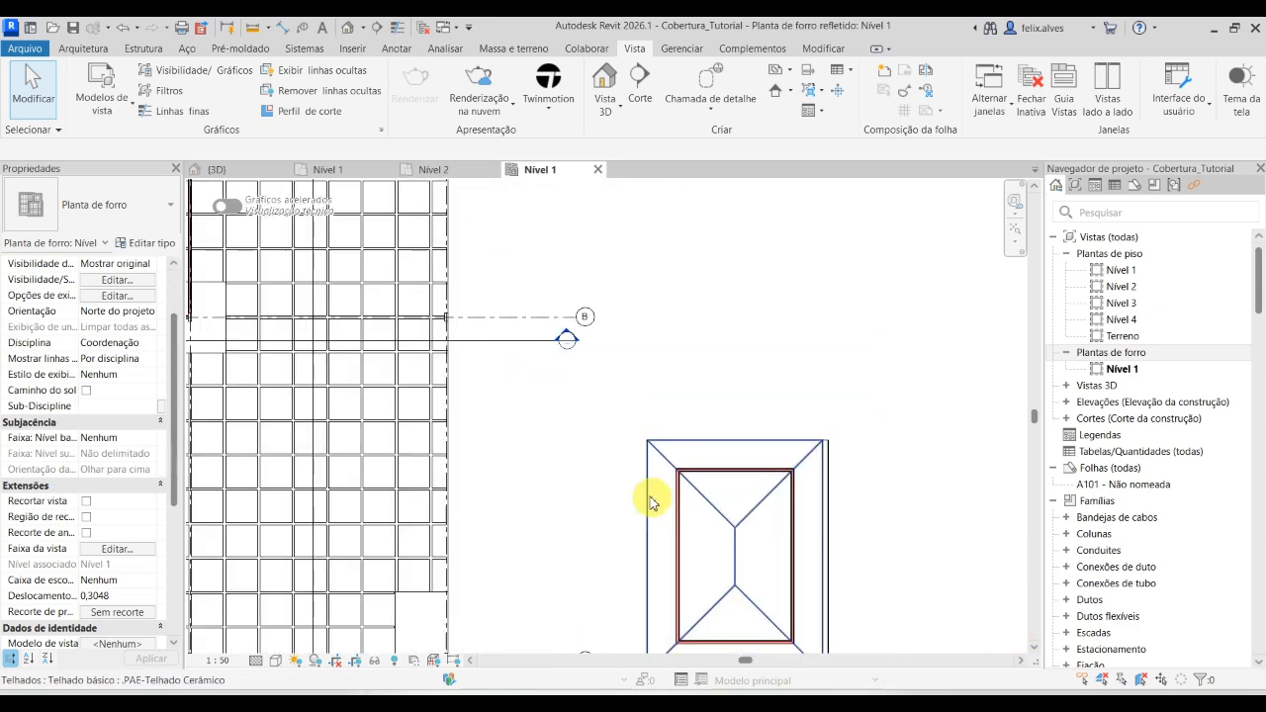
# Reopen the view range, draw a blue arrow from the section's cut line up to ridge height in Snipping Tool, and return to Revit.
pyautogui.click(121, 551)
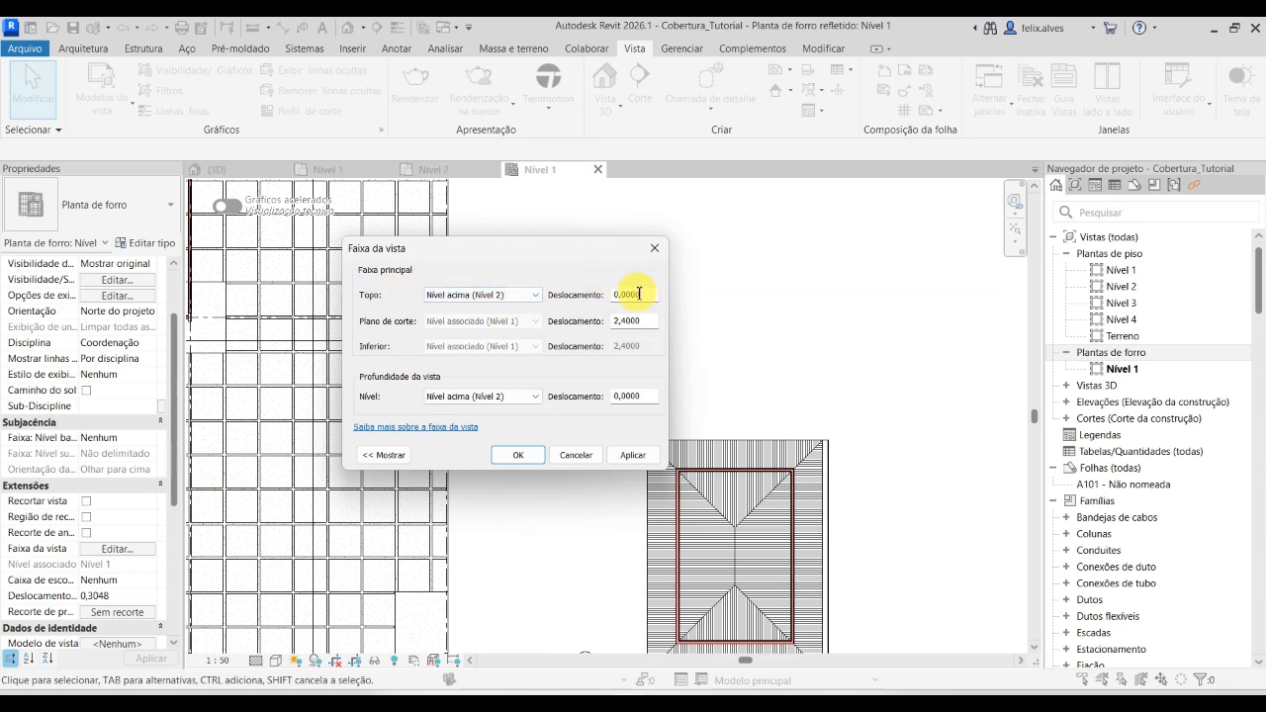
pyautogui.moveTo(883, 704)
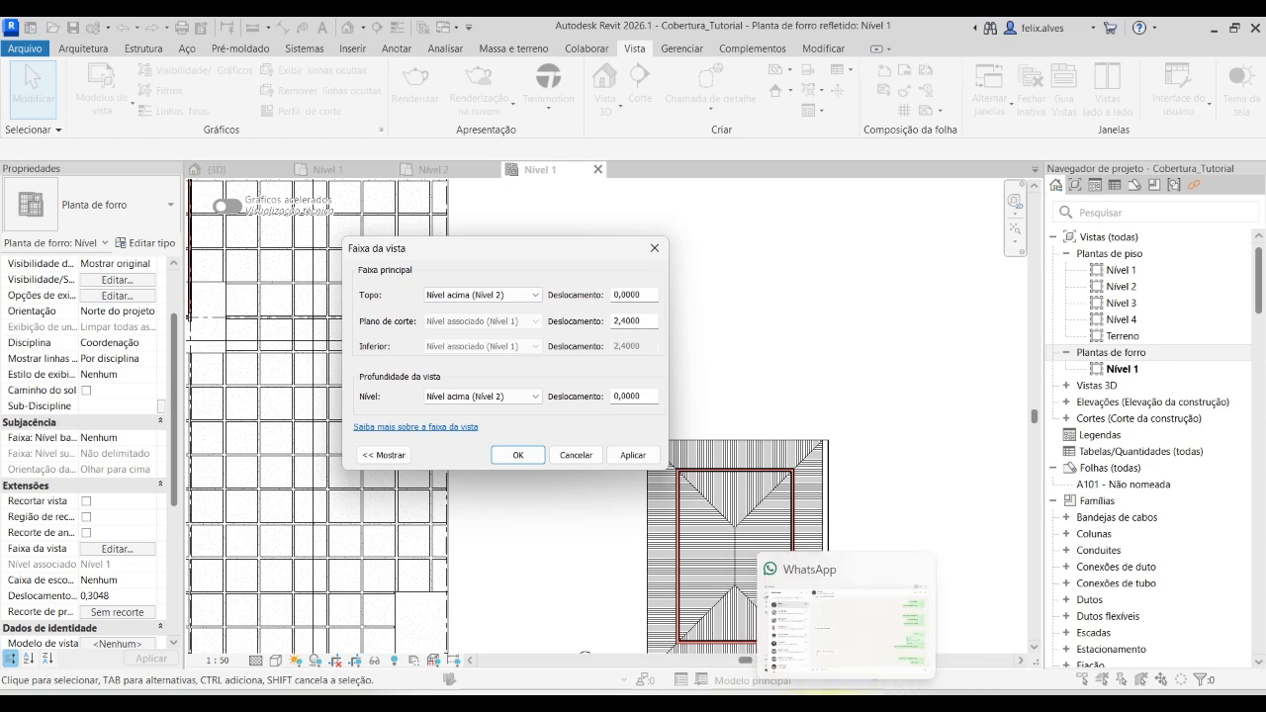
pyautogui.click(726, 610)
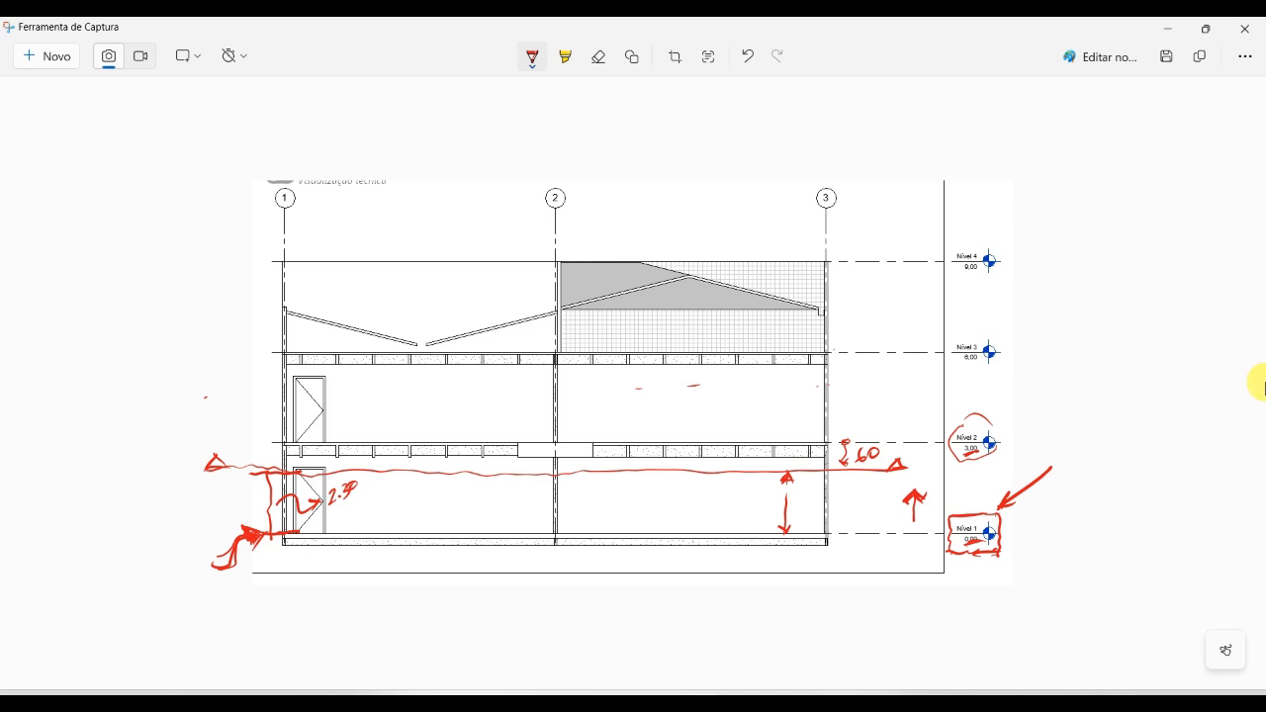
pyautogui.click(532, 59)
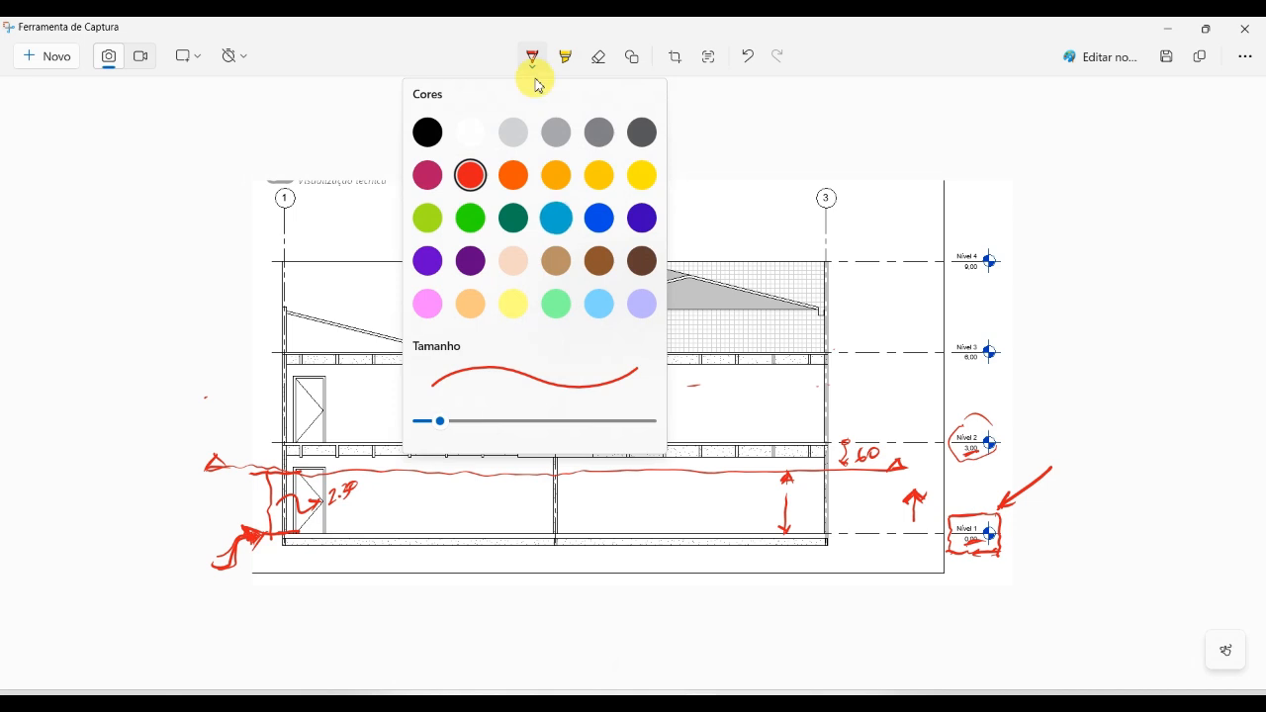
pyautogui.click(599, 219)
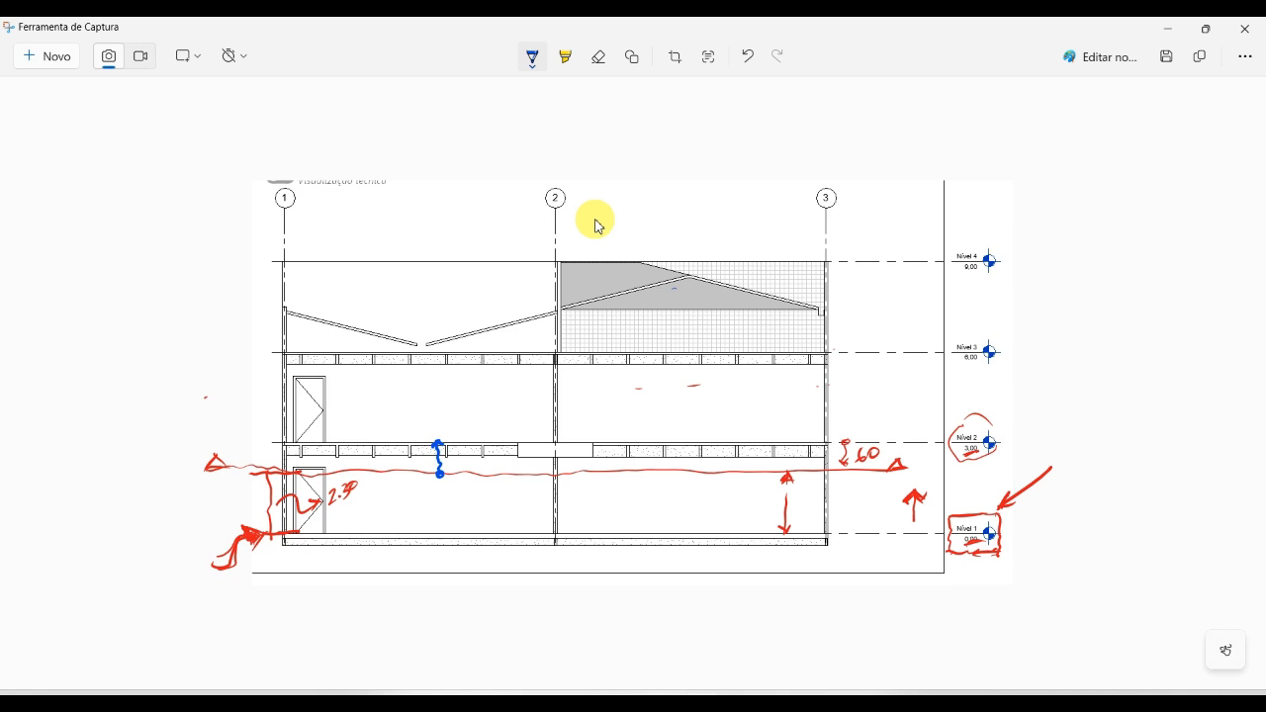
pyautogui.moveTo(689, 267); pyautogui.dragTo(678, 273)
pyautogui.moveTo(509, 472); pyautogui.dragTo(502, 286)
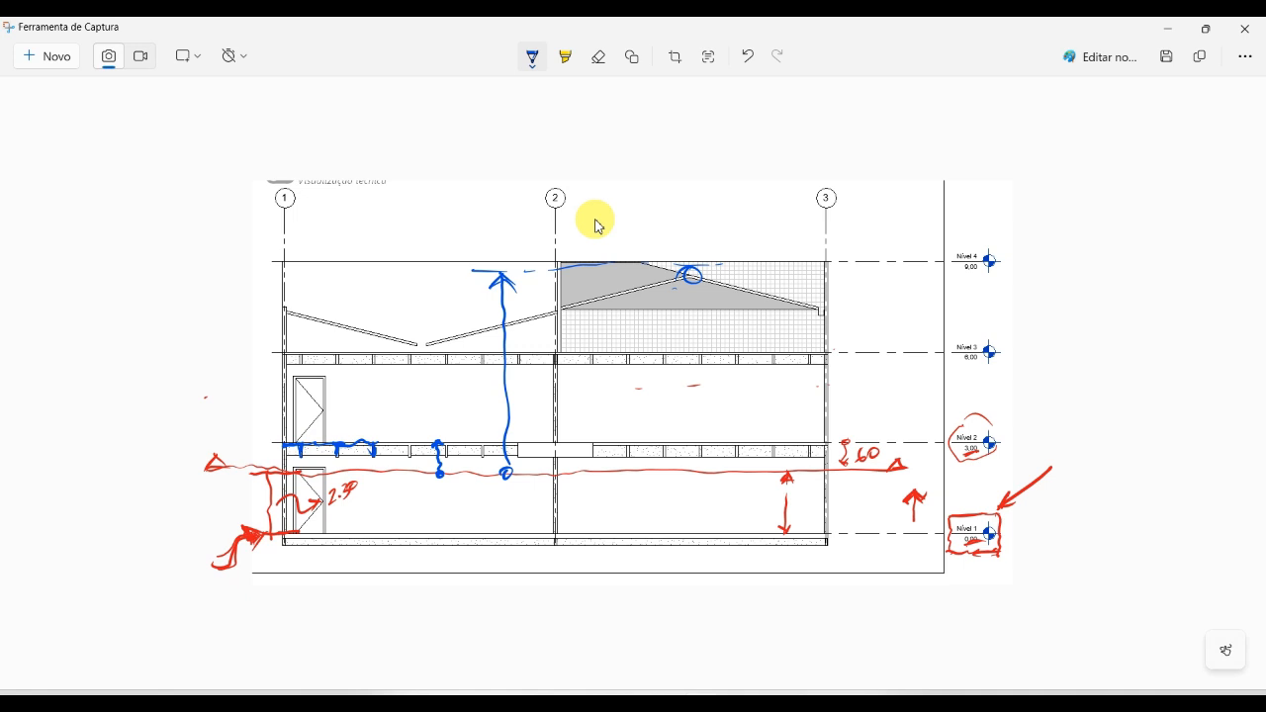
pyautogui.click(1167, 29)
# Try to set the view range's top (Topo) to Nível 4 with the view depth left at Nível 2.
pyautogui.click(539, 295)
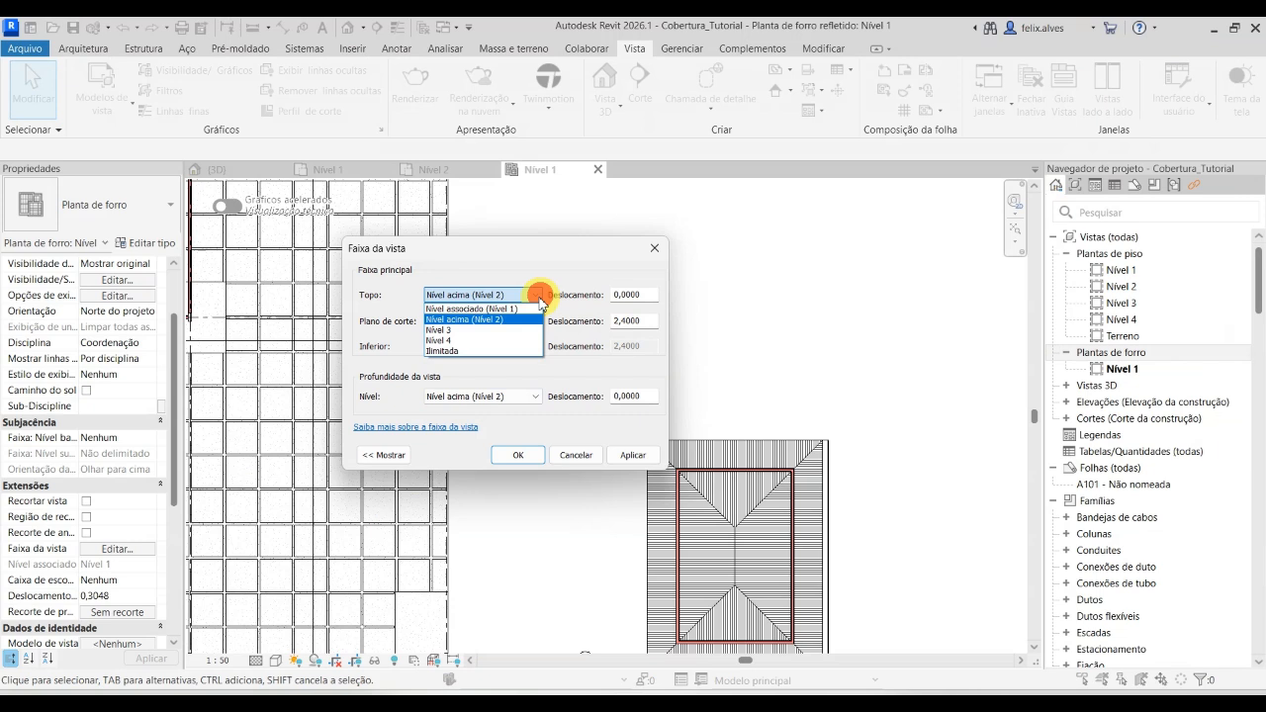
pyautogui.click(497, 341)
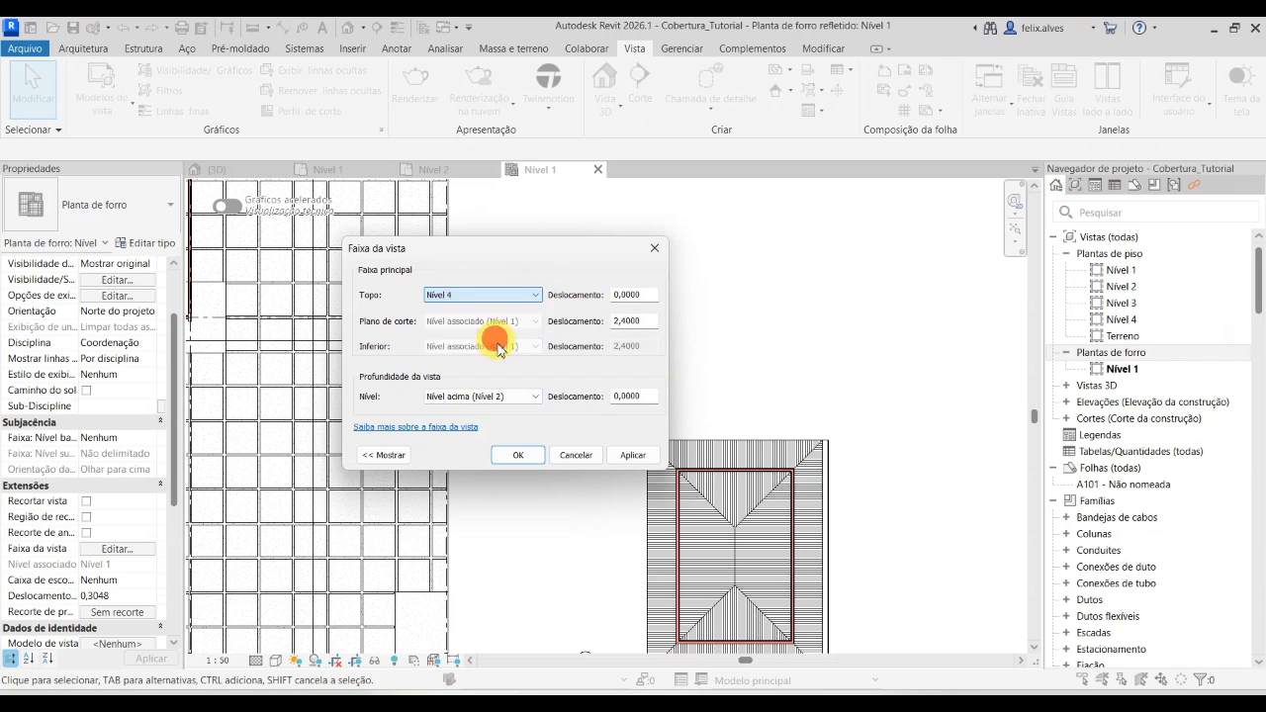
pyautogui.click(633, 456)
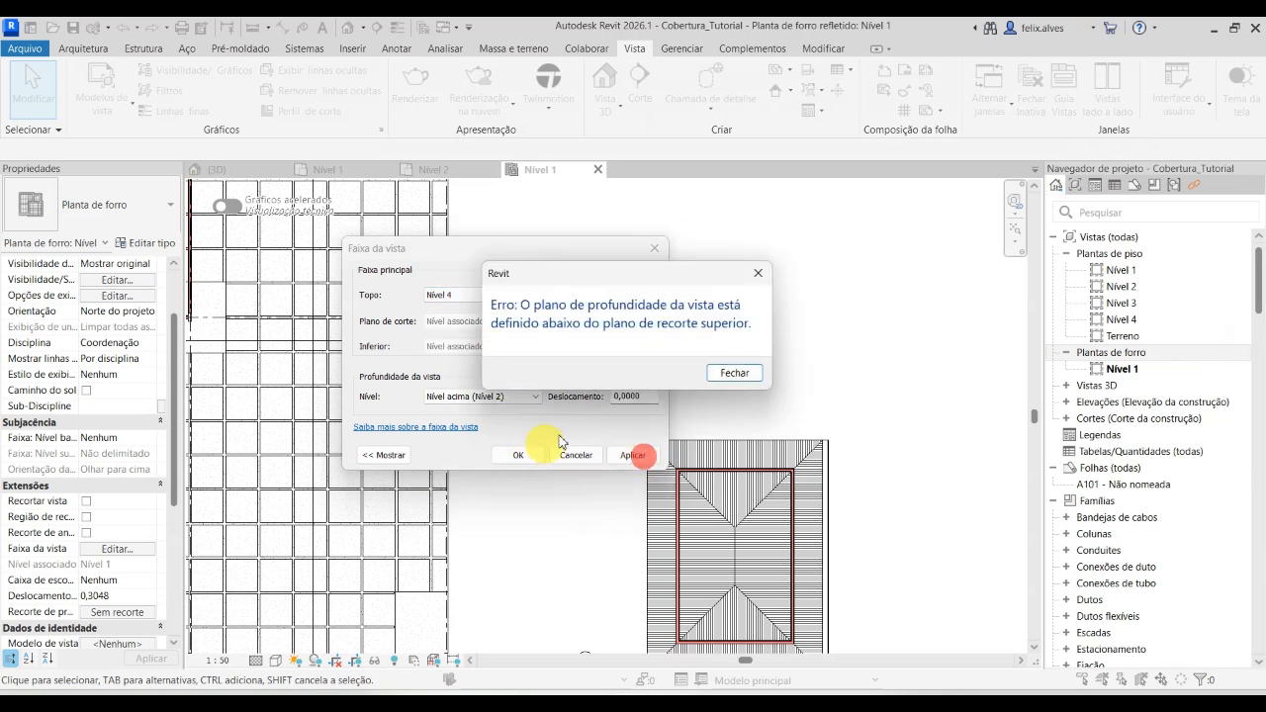
pyautogui.click(736, 374)
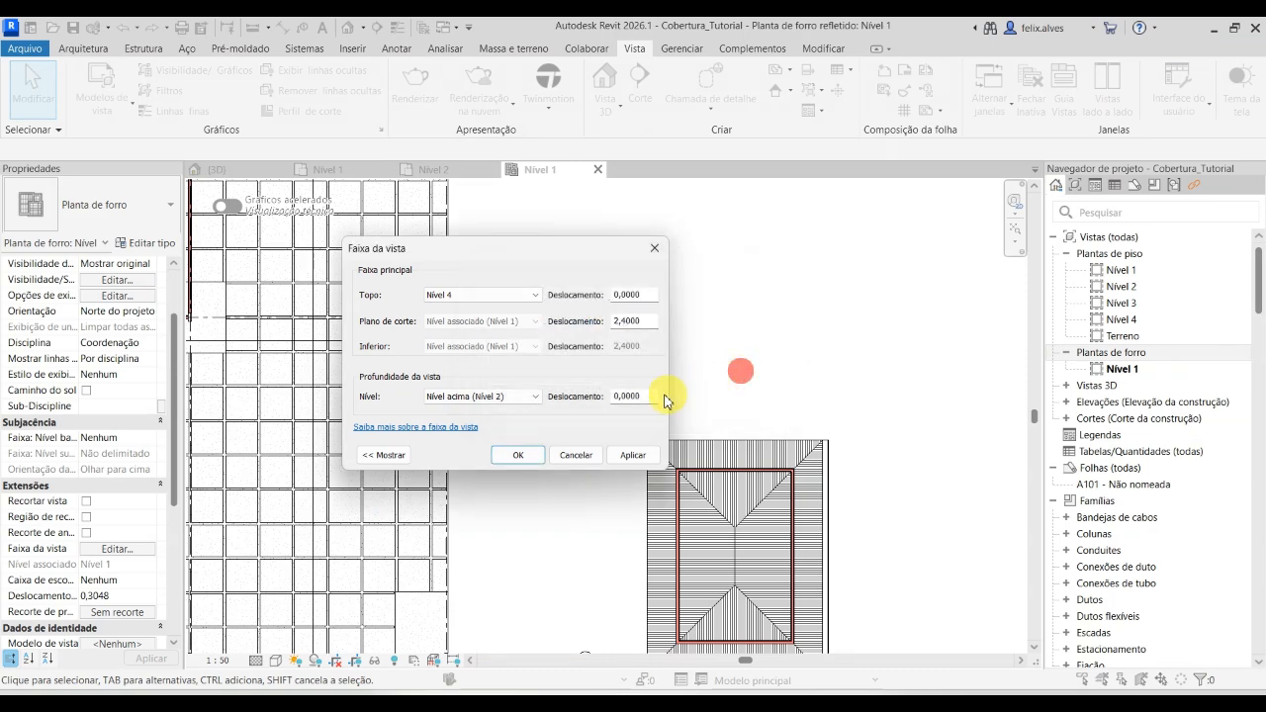
pyautogui.click(524, 456)
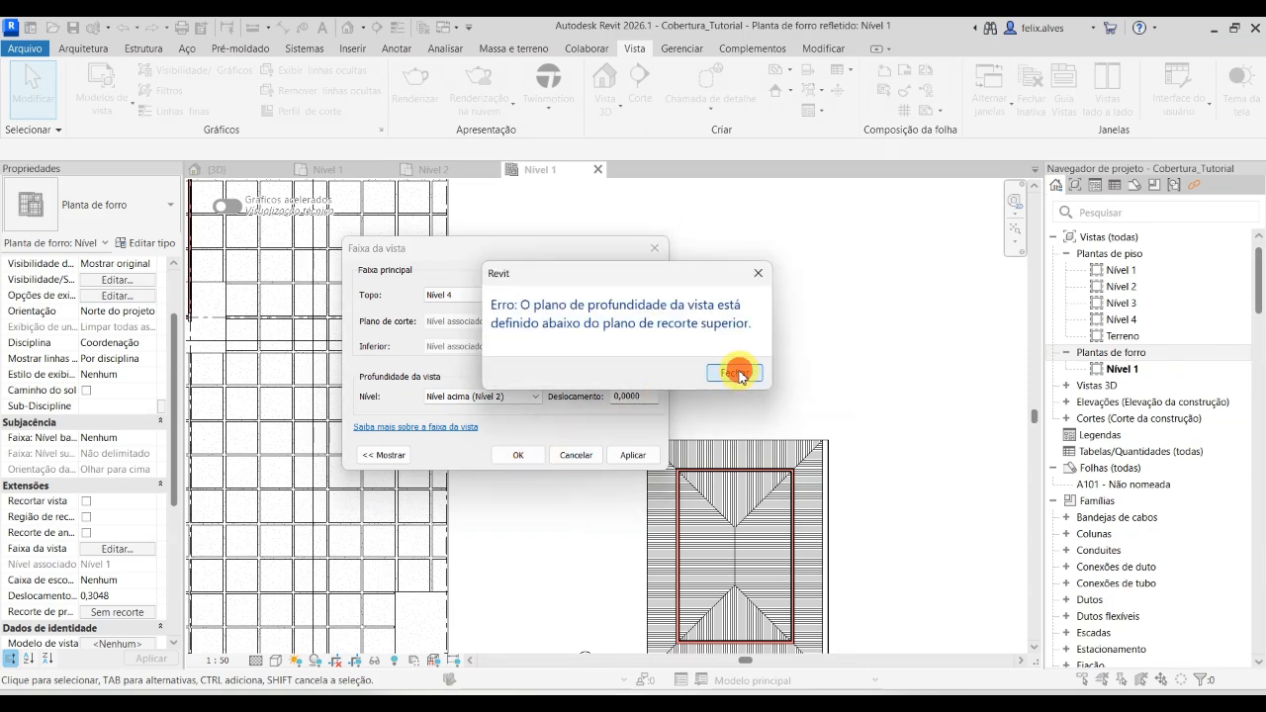
pyautogui.click(732, 370)
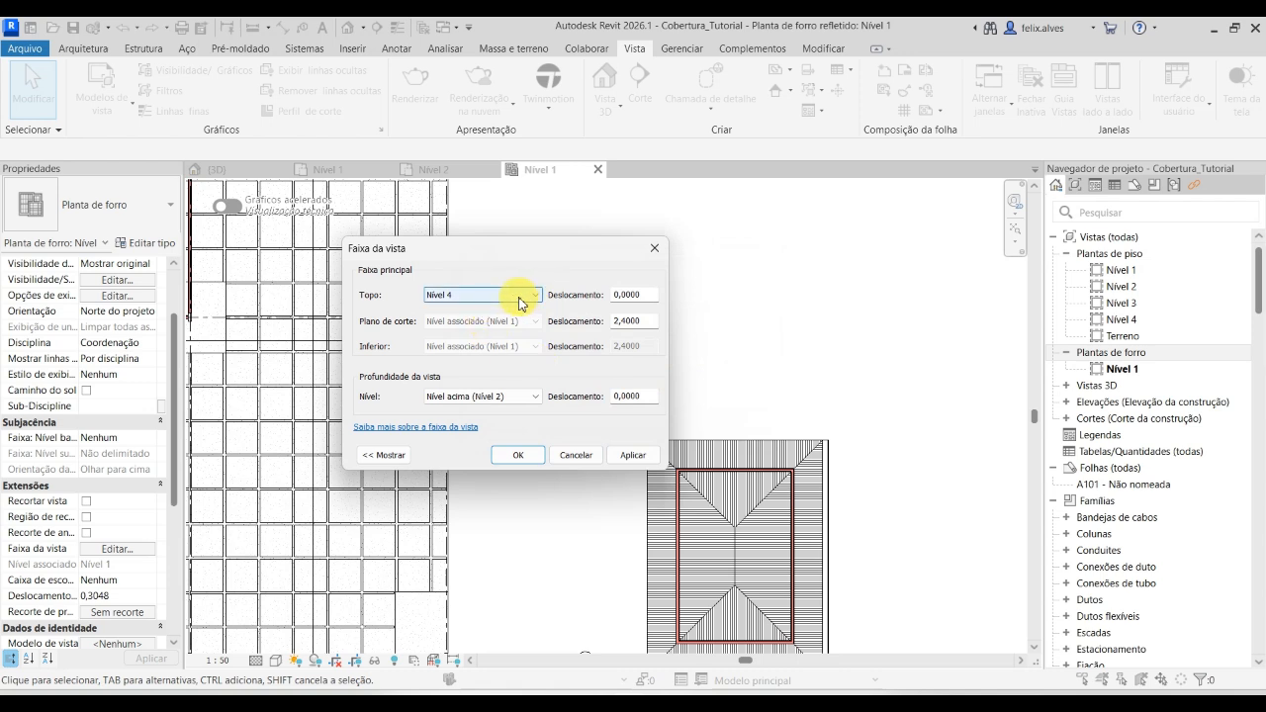
# Try to set the view range's top to Nível 3.
pyautogui.click(519, 297)
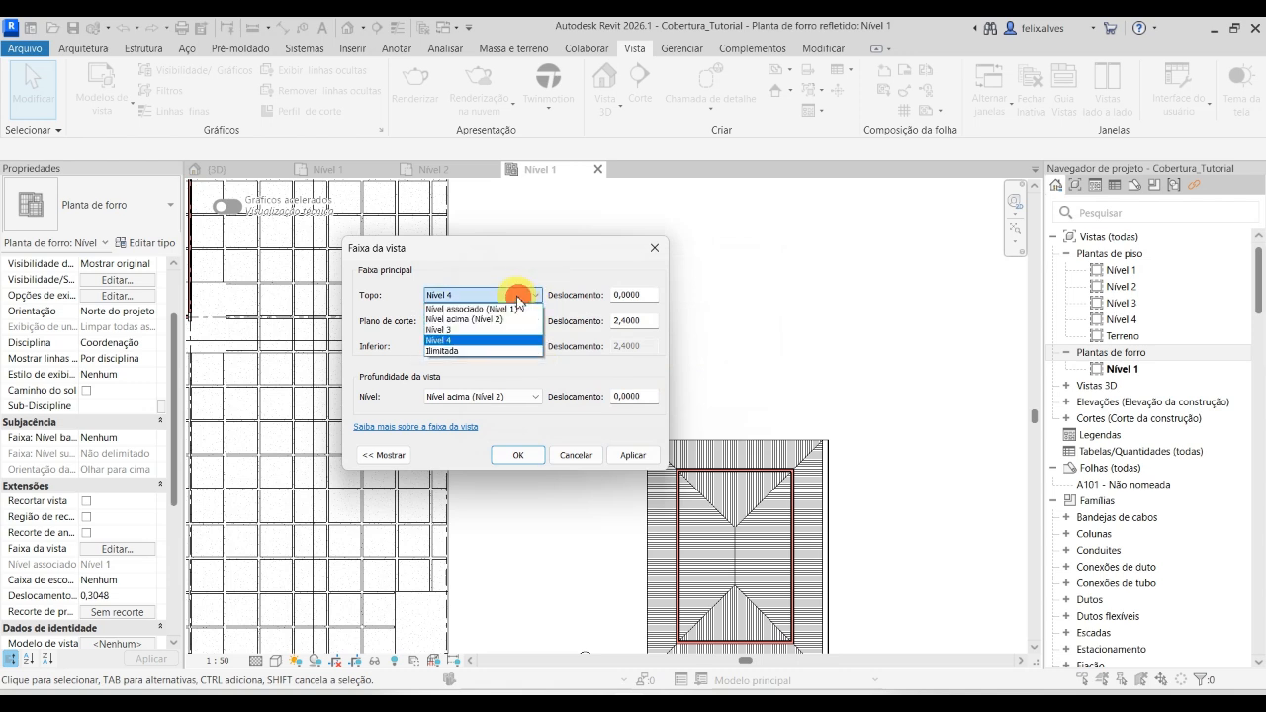
pyautogui.click(470, 331)
pyautogui.click(527, 455)
pyautogui.click(729, 373)
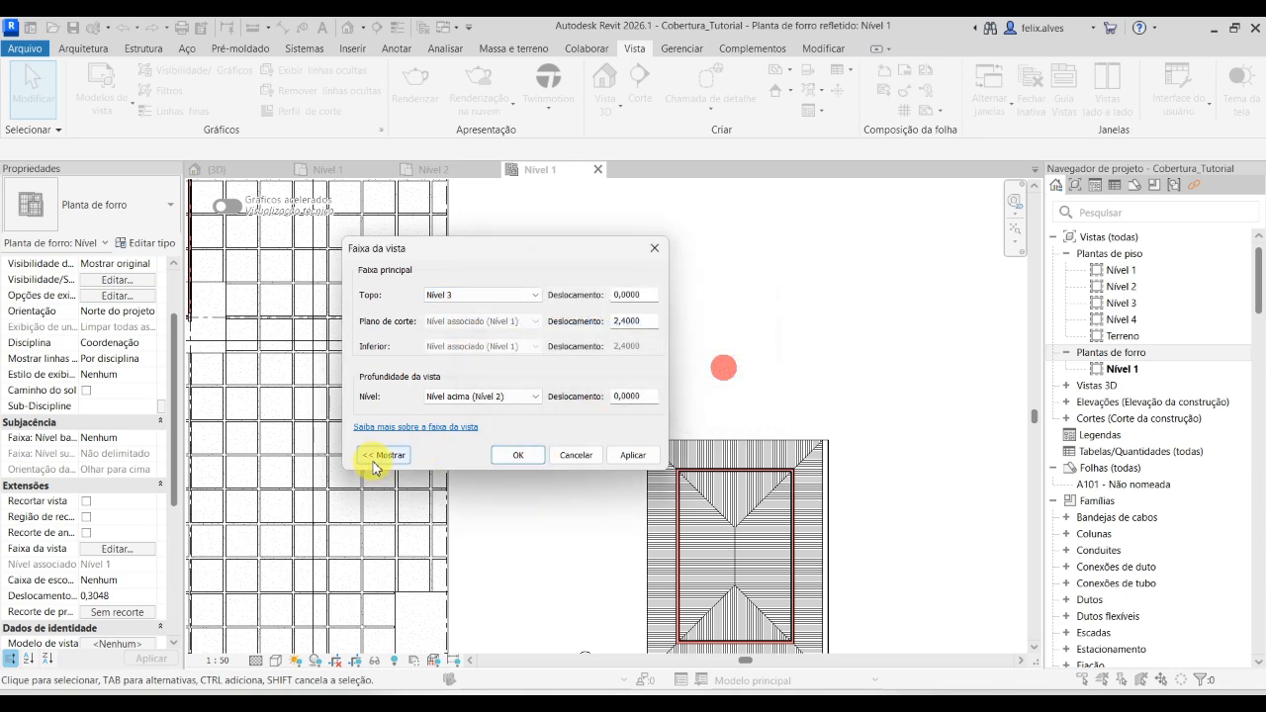
# Show the sample view range diagram and try to apply Ilimitada as the view range's top.
pyautogui.click(376, 455)
pyautogui.moveTo(348, 252); pyautogui.dragTo(697, 193)
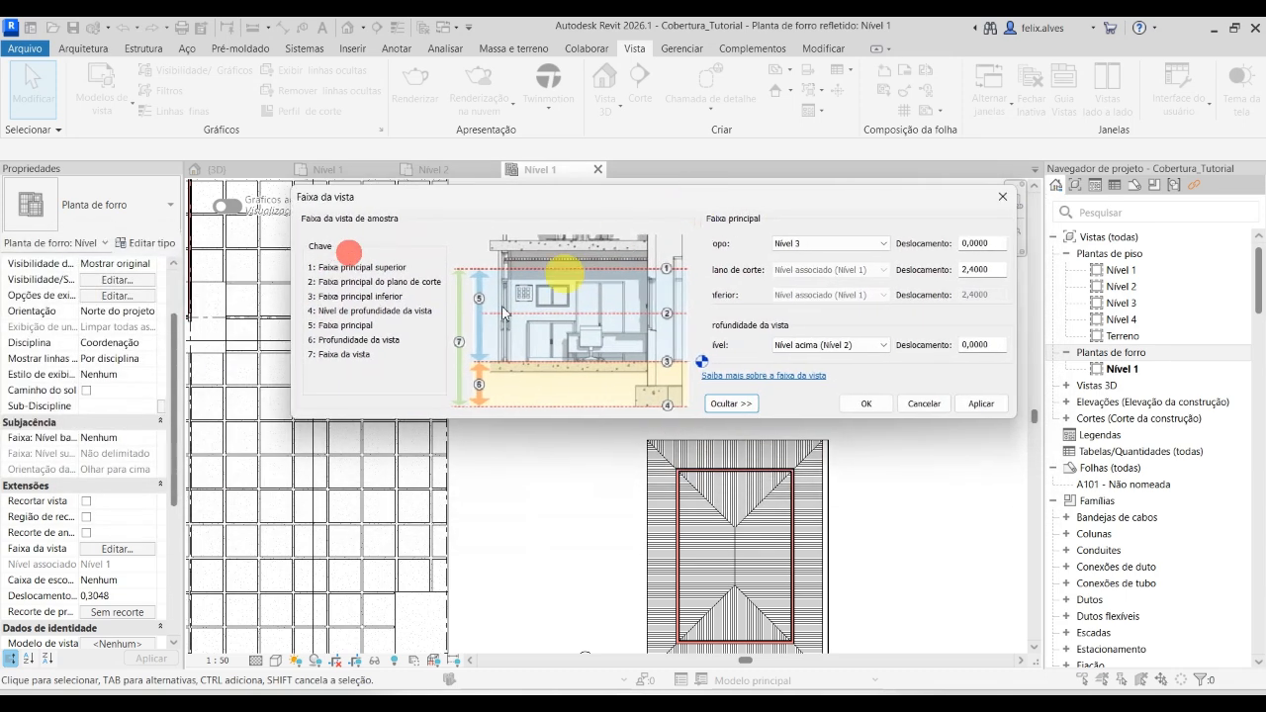
pyautogui.click(883, 244)
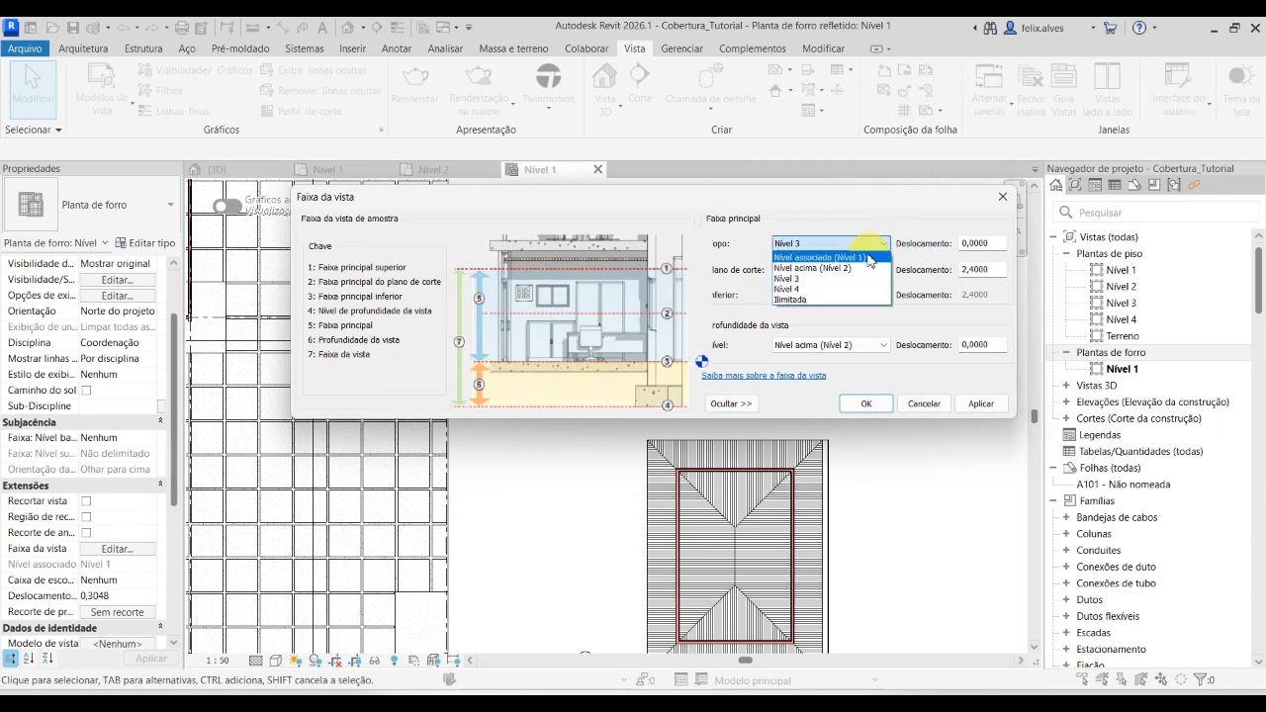
pyautogui.click(791, 299)
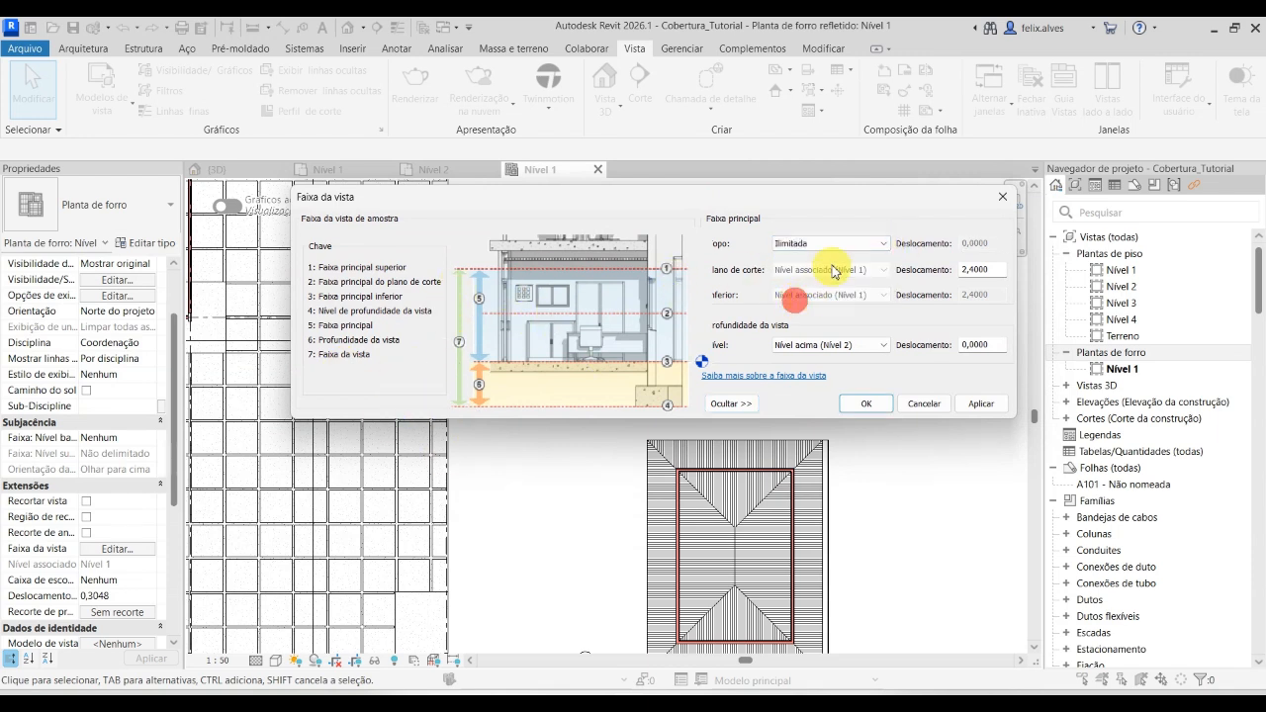
pyautogui.click(979, 404)
pyautogui.click(812, 370)
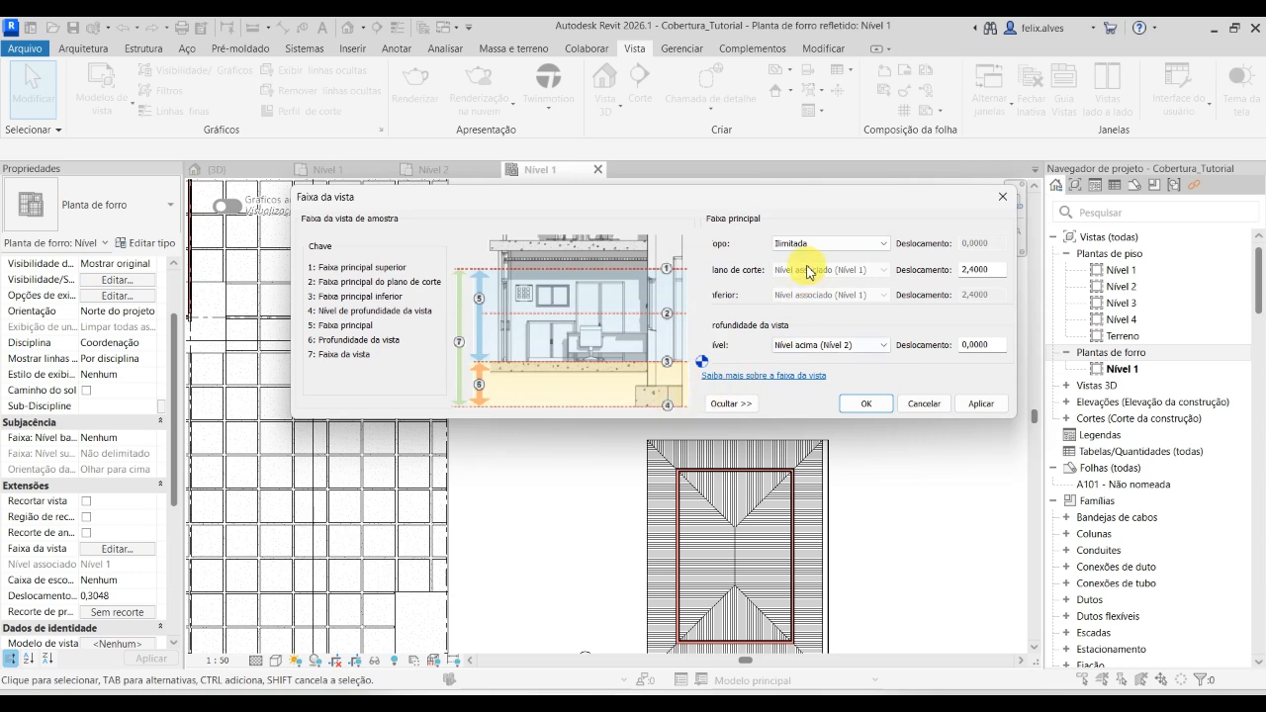
# Set the view range's top back to Nível acima (Nível 2), keeping the sample diagram shown.
pyautogui.click(846, 244)
pyautogui.click(848, 267)
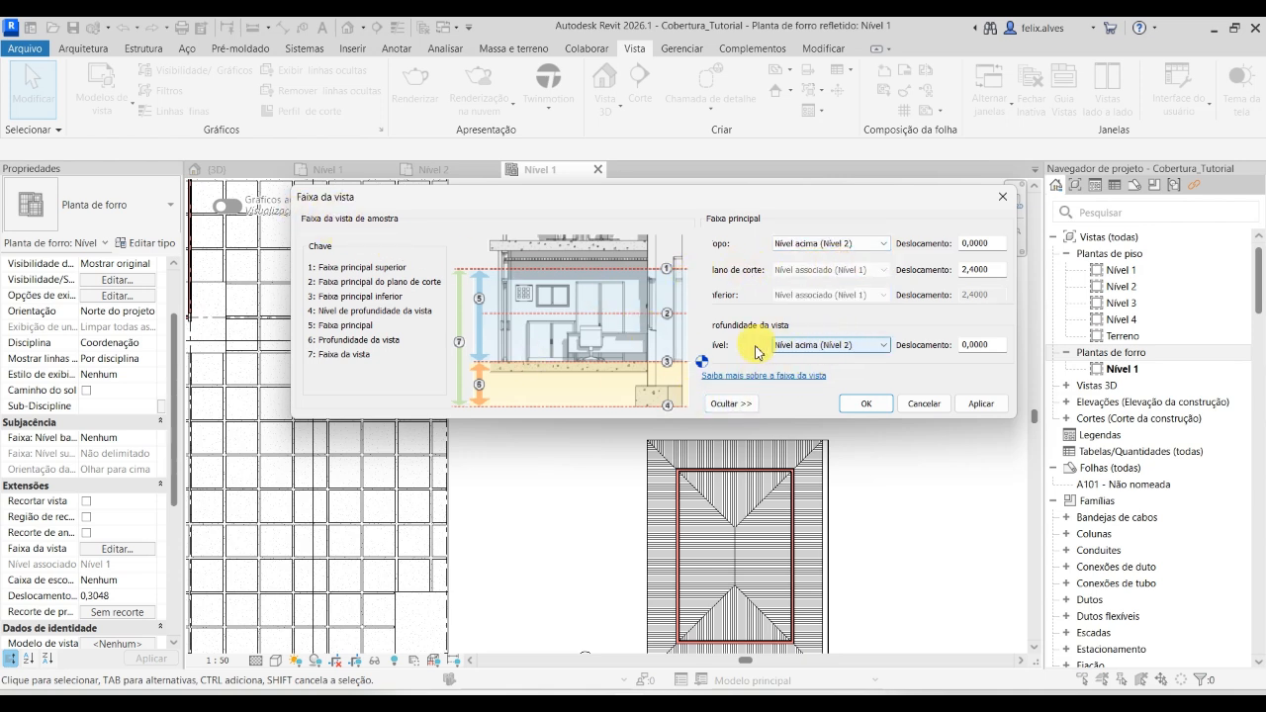
pyautogui.click(731, 403)
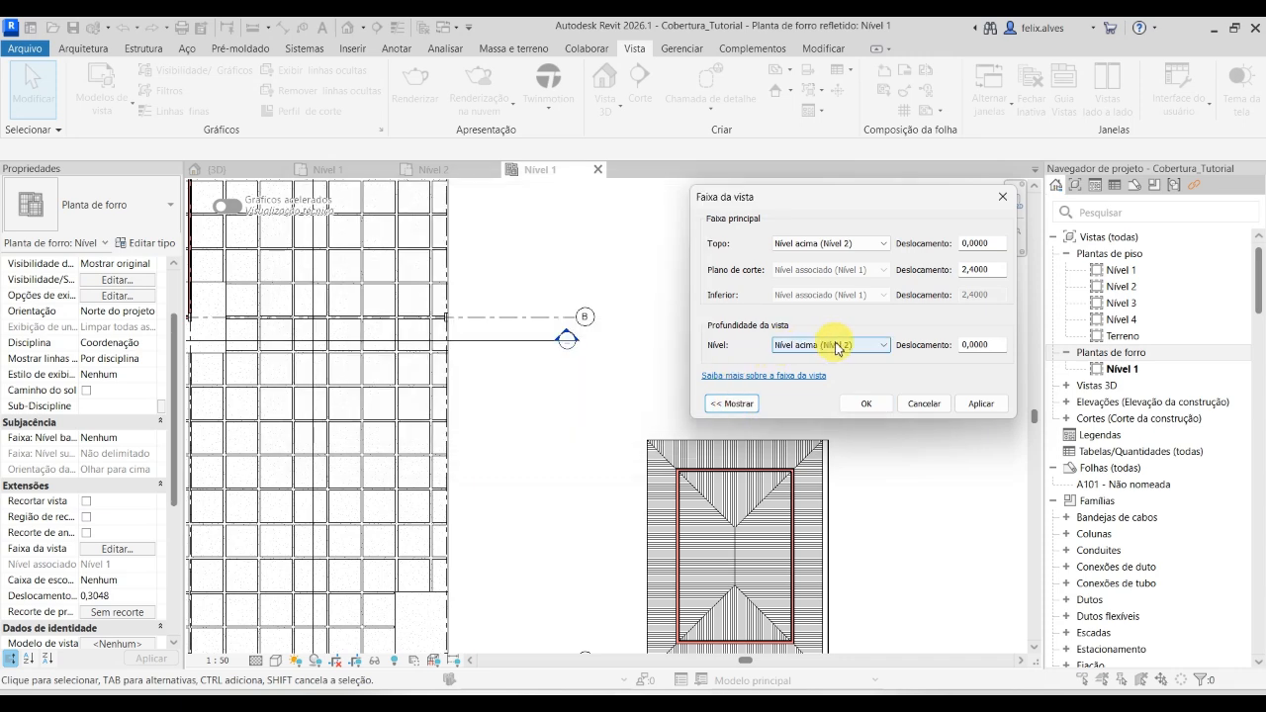
pyautogui.click(732, 404)
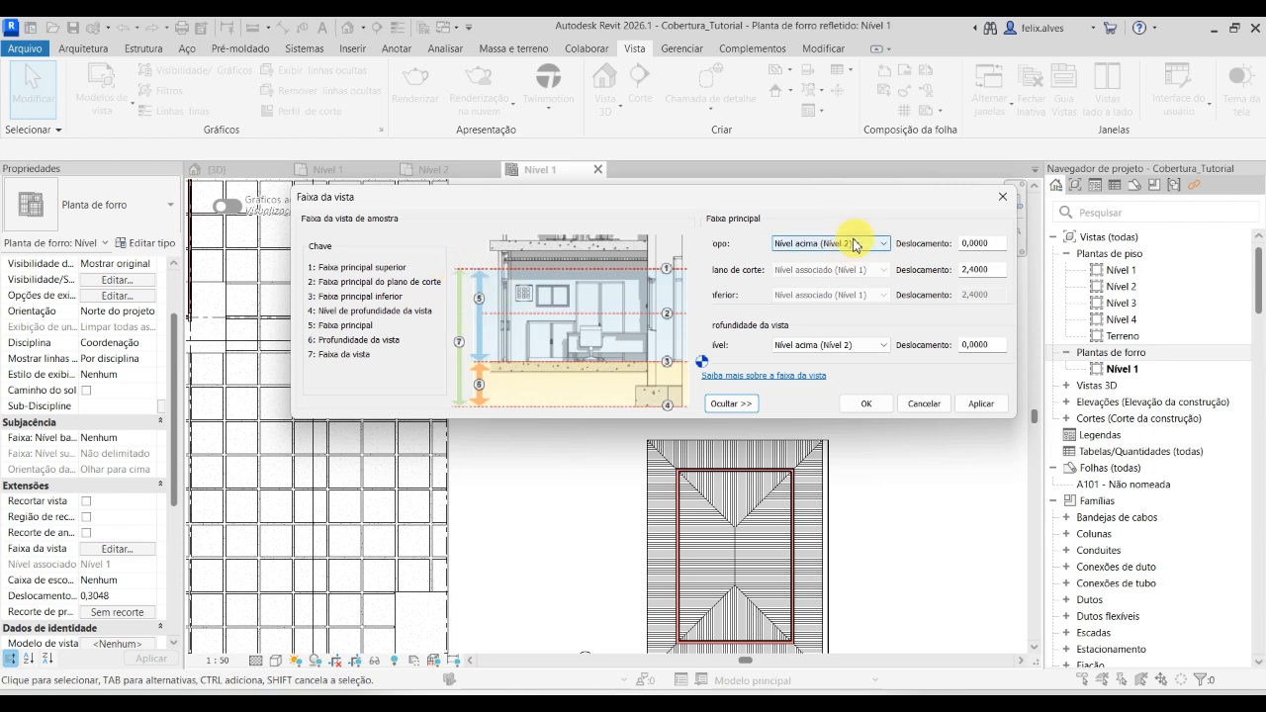
# Set the ceiling plan's view depth level to Ilimitada and its view range top to Nível 3.
pyautogui.click(881, 345)
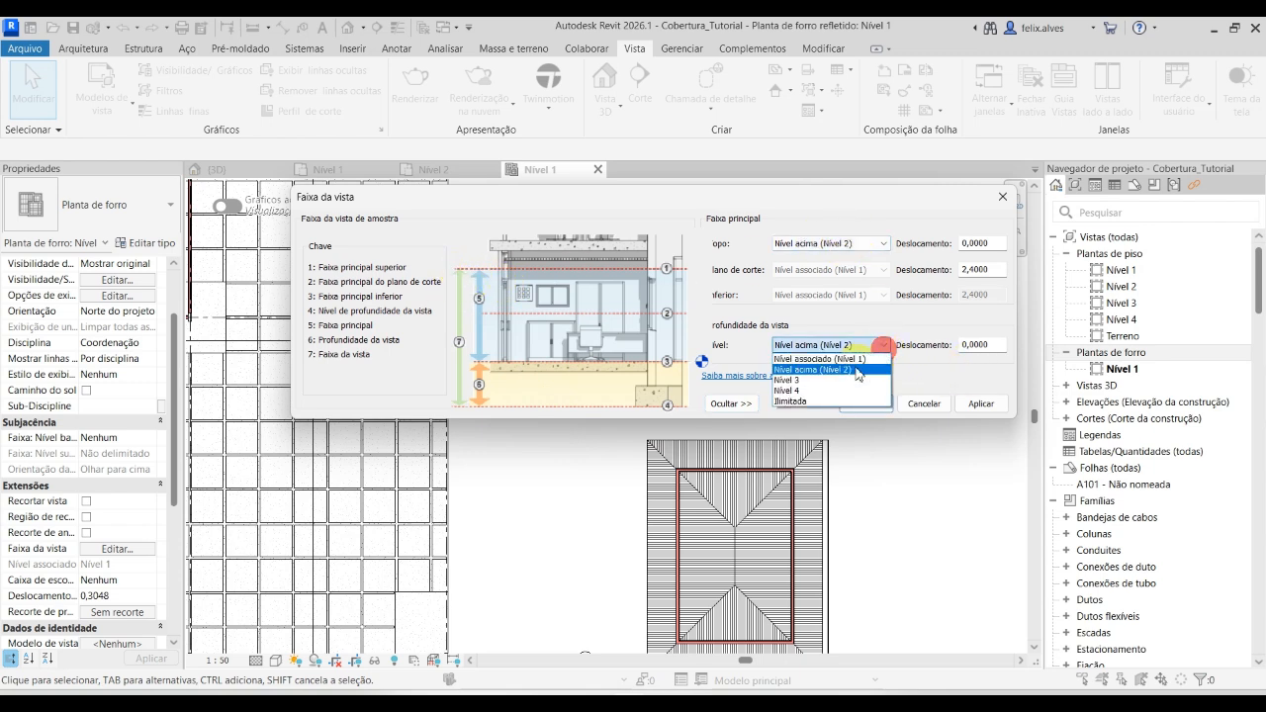
pyautogui.click(838, 401)
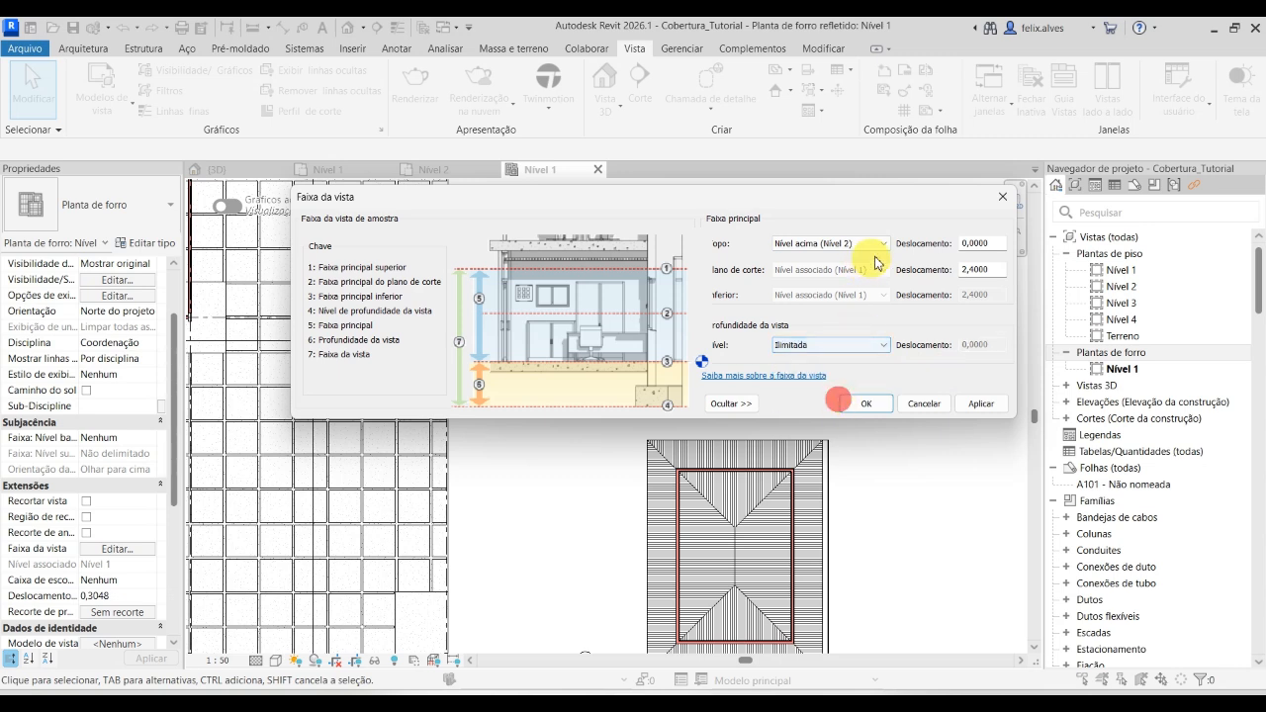
pyautogui.click(880, 243)
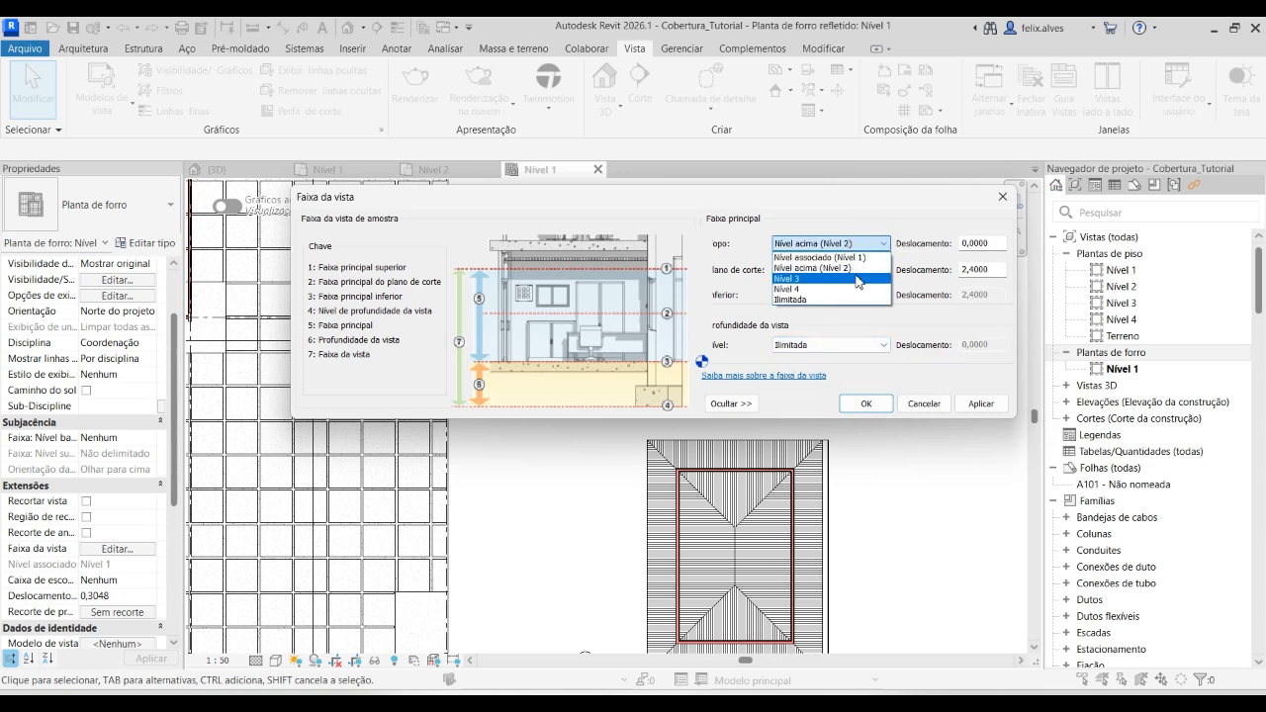
pyautogui.click(856, 280)
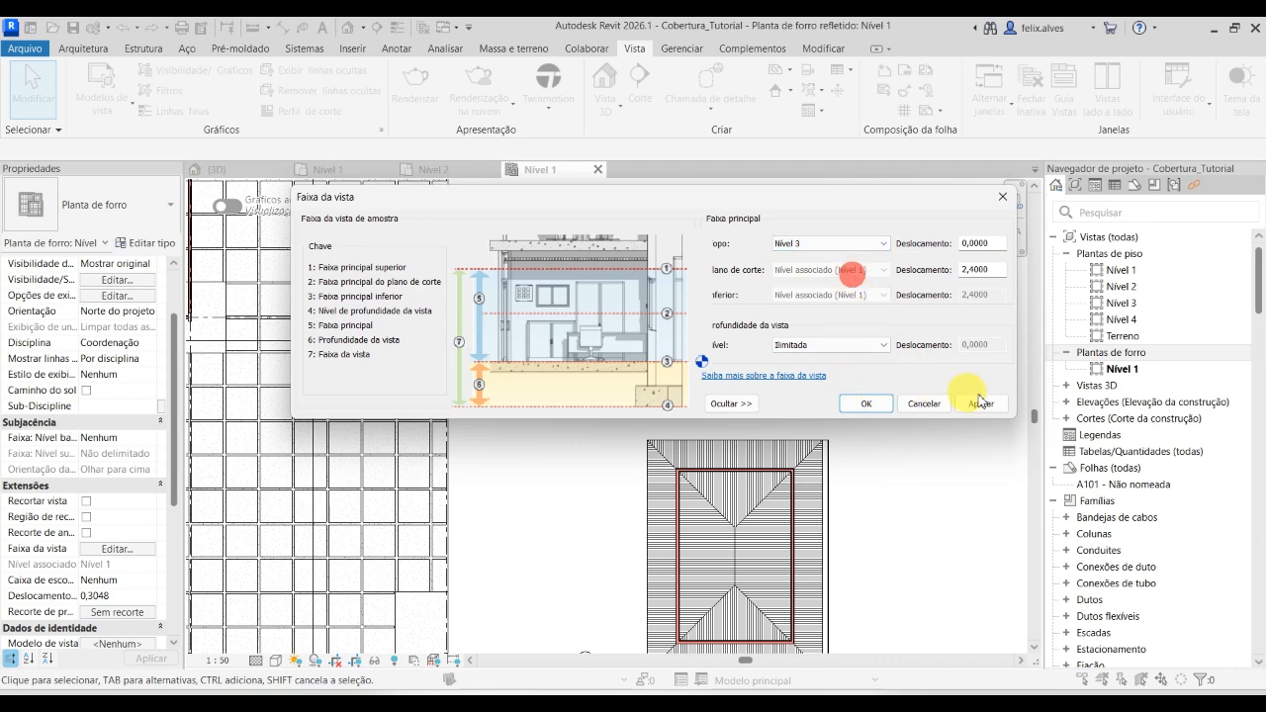
pyautogui.click(873, 404)
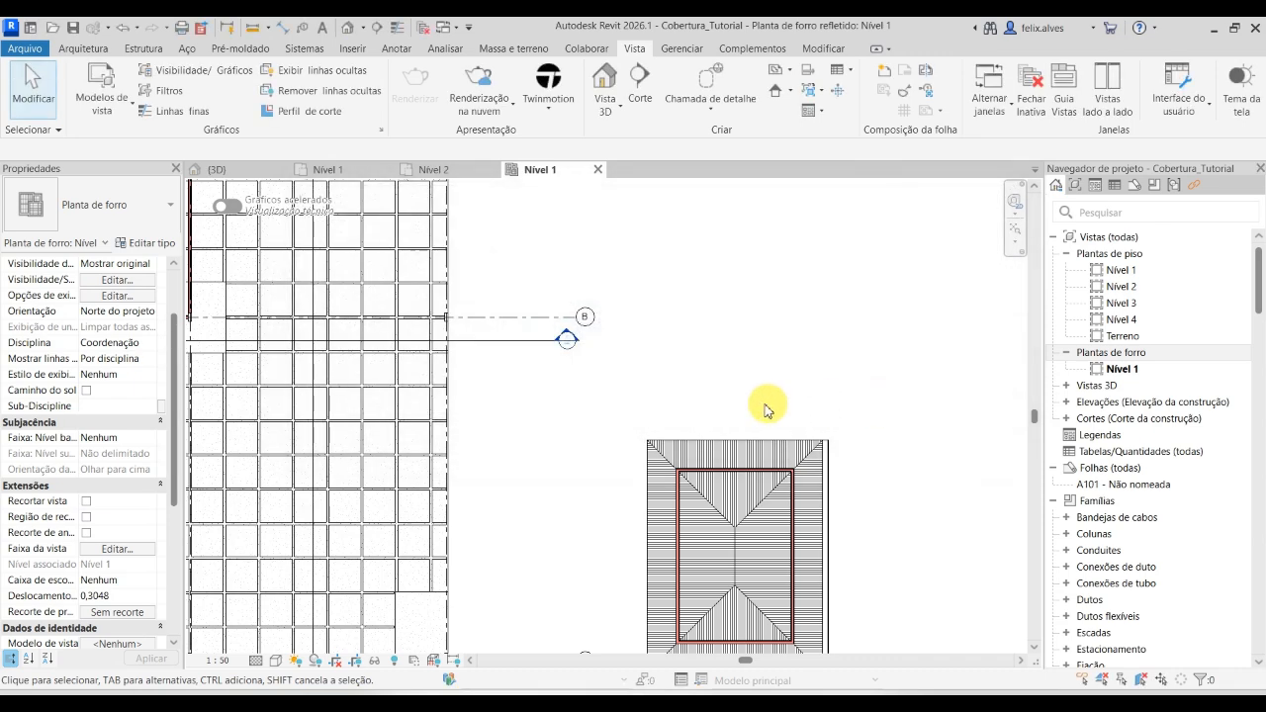
# Set the ceiling plan's view range top (Topo) to Nível 4 and apply it.
pyautogui.scroll(-3, 717, 406)
pyautogui.moveTo(751, 384); pyautogui.dragTo(846, 374, button='middle')
pyautogui.scroll(-1, 803, 366)
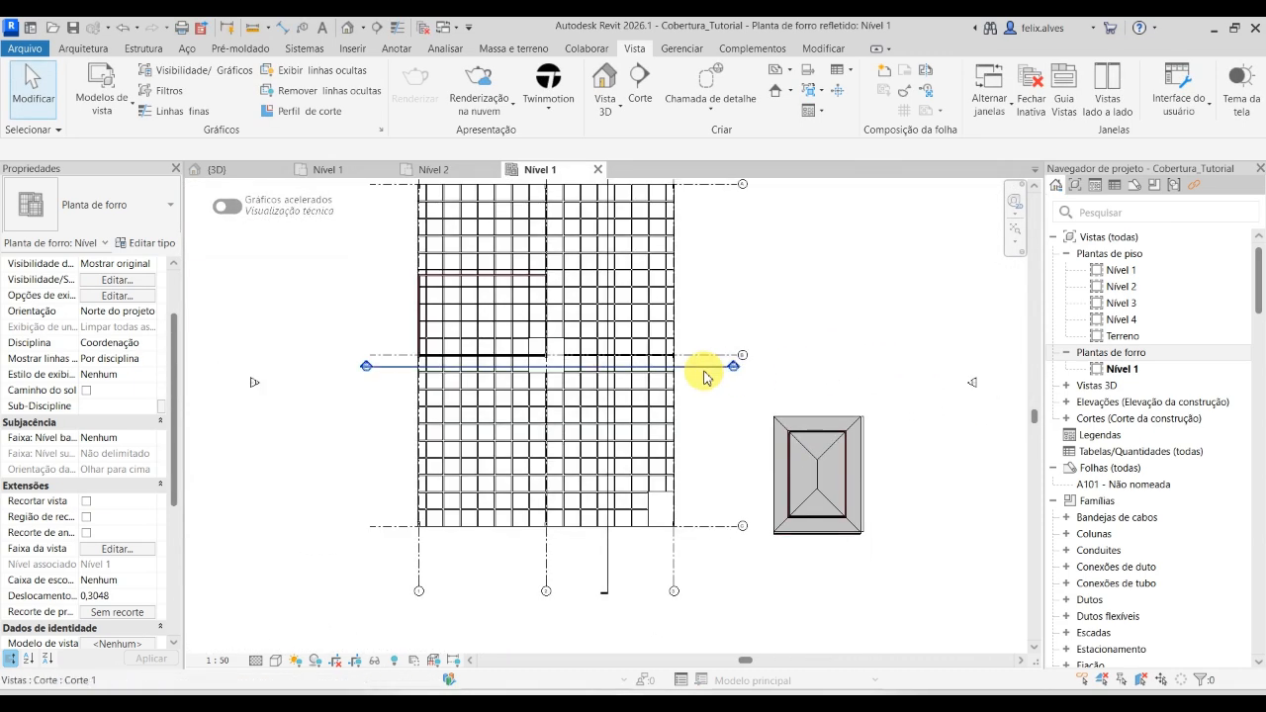
pyautogui.click(117, 548)
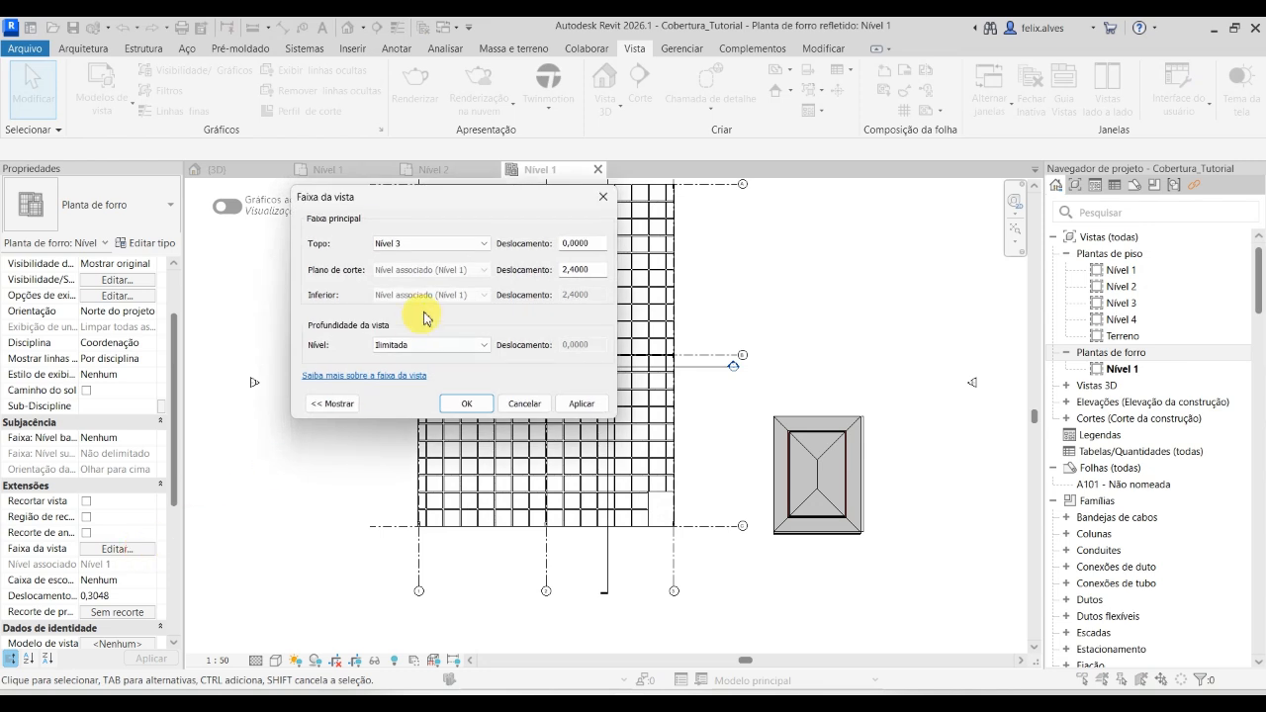
pyautogui.click(482, 244)
pyautogui.click(460, 288)
pyautogui.click(584, 409)
pyautogui.click(465, 403)
# Set the Nível 1 ceiling plan's detail level to Alto.
pyautogui.scroll(10, 841, 479)
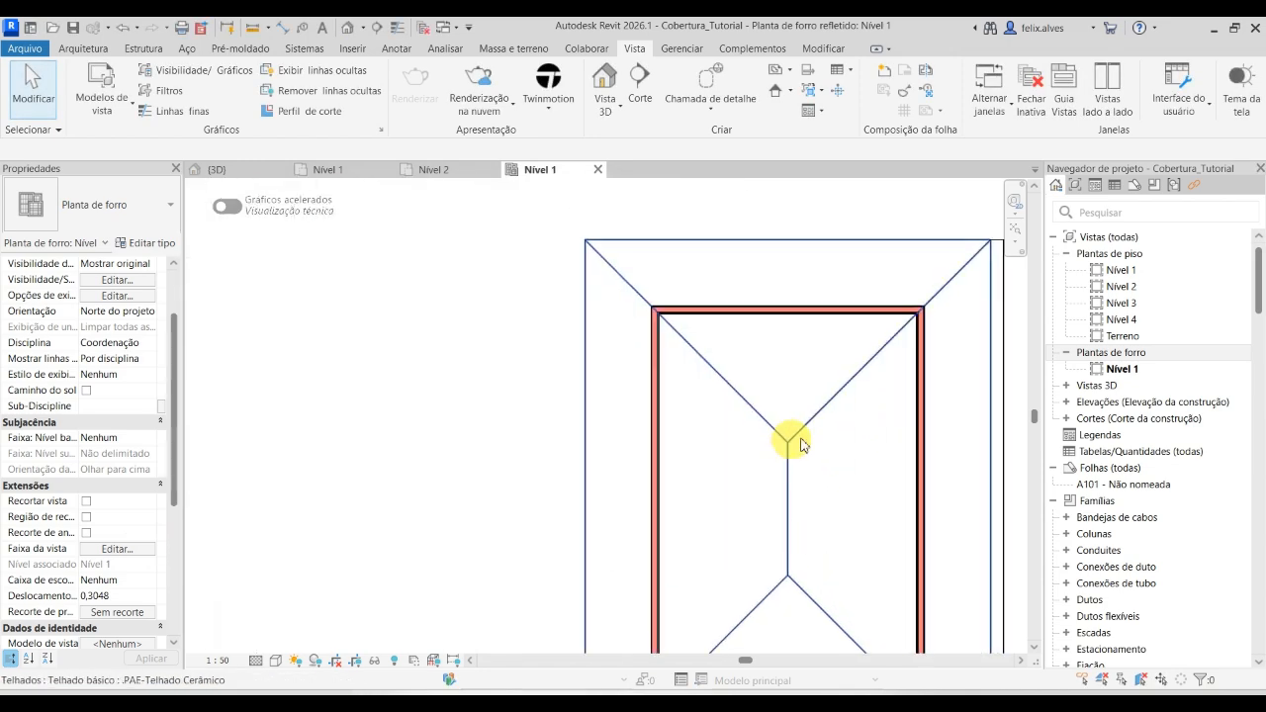
pyautogui.scroll(-5, 715, 509)
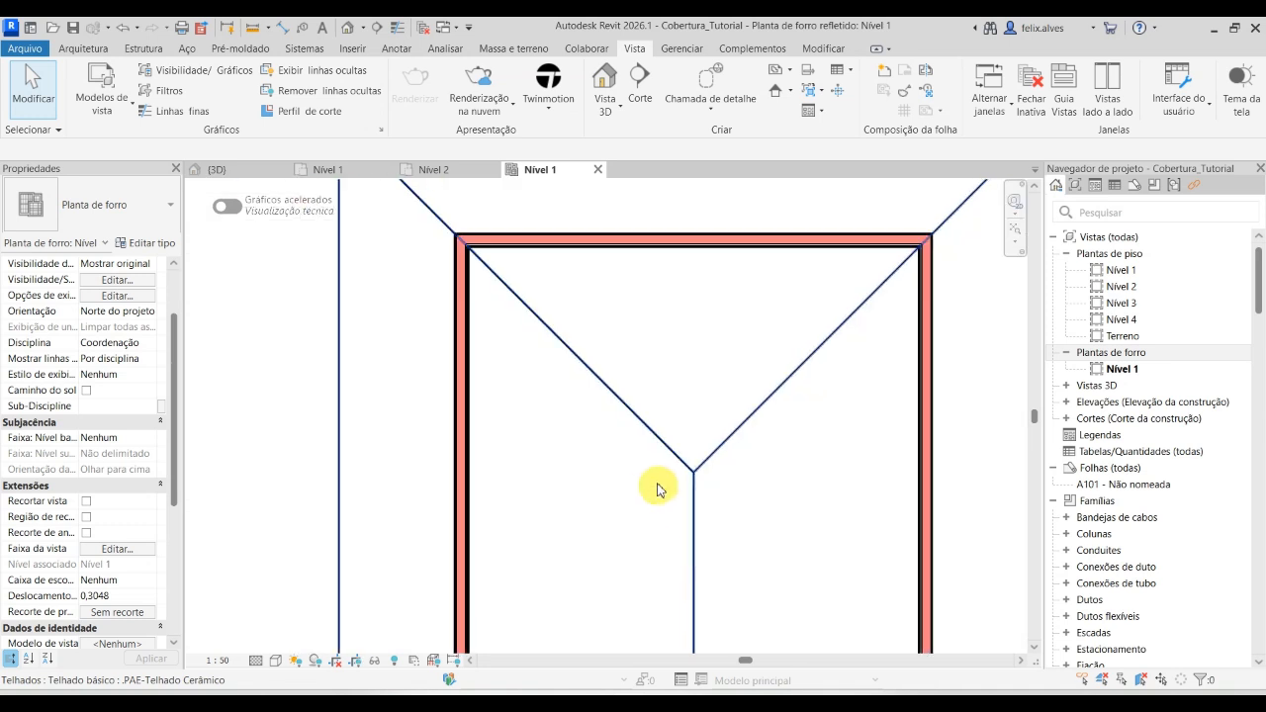
pyautogui.click(255, 661)
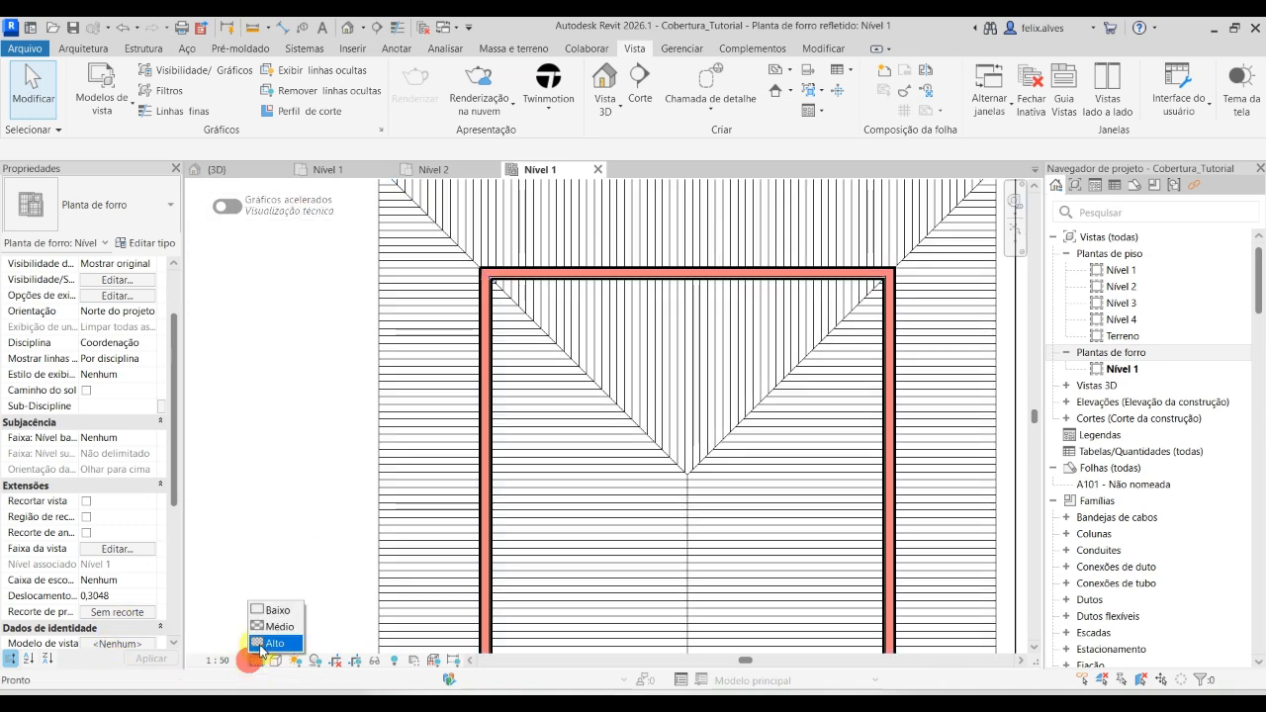
pyautogui.click(268, 645)
# Examine the hipped roof with its gutter and the walls over the beam grid in the Nível 1 ceiling plan.
pyautogui.scroll(-4, 660, 390)
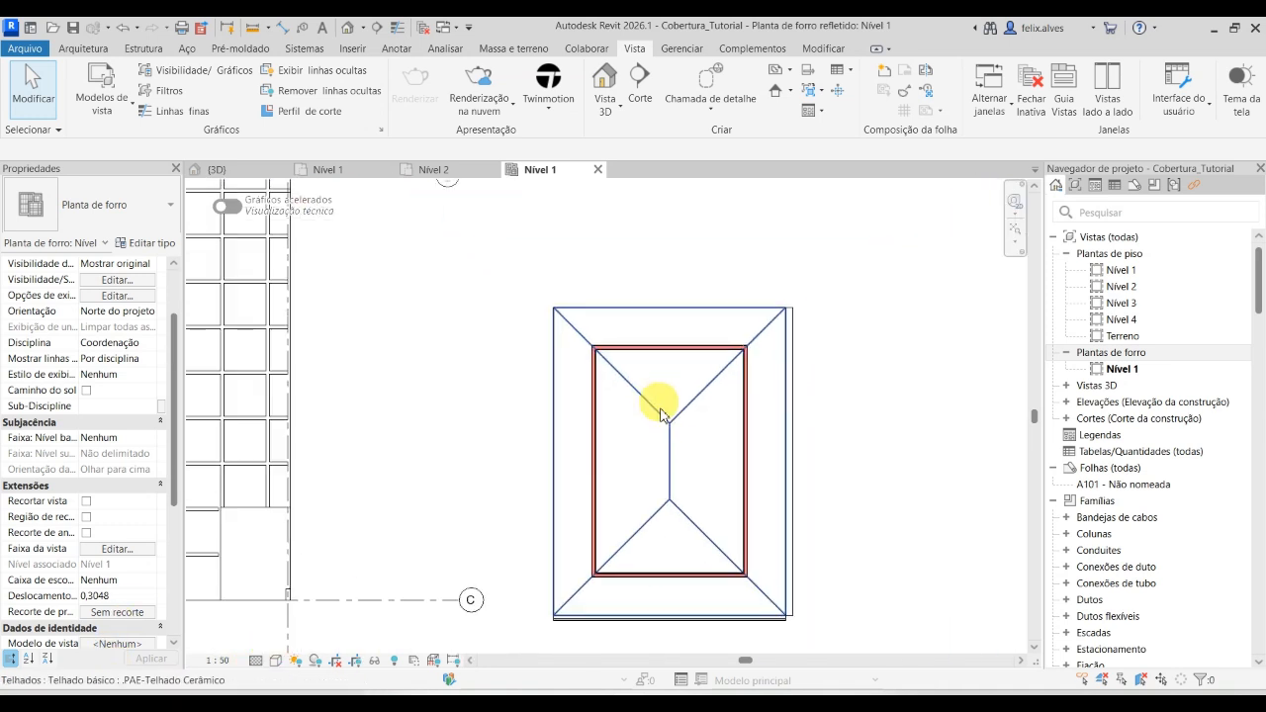
pyautogui.scroll(5, 768, 622)
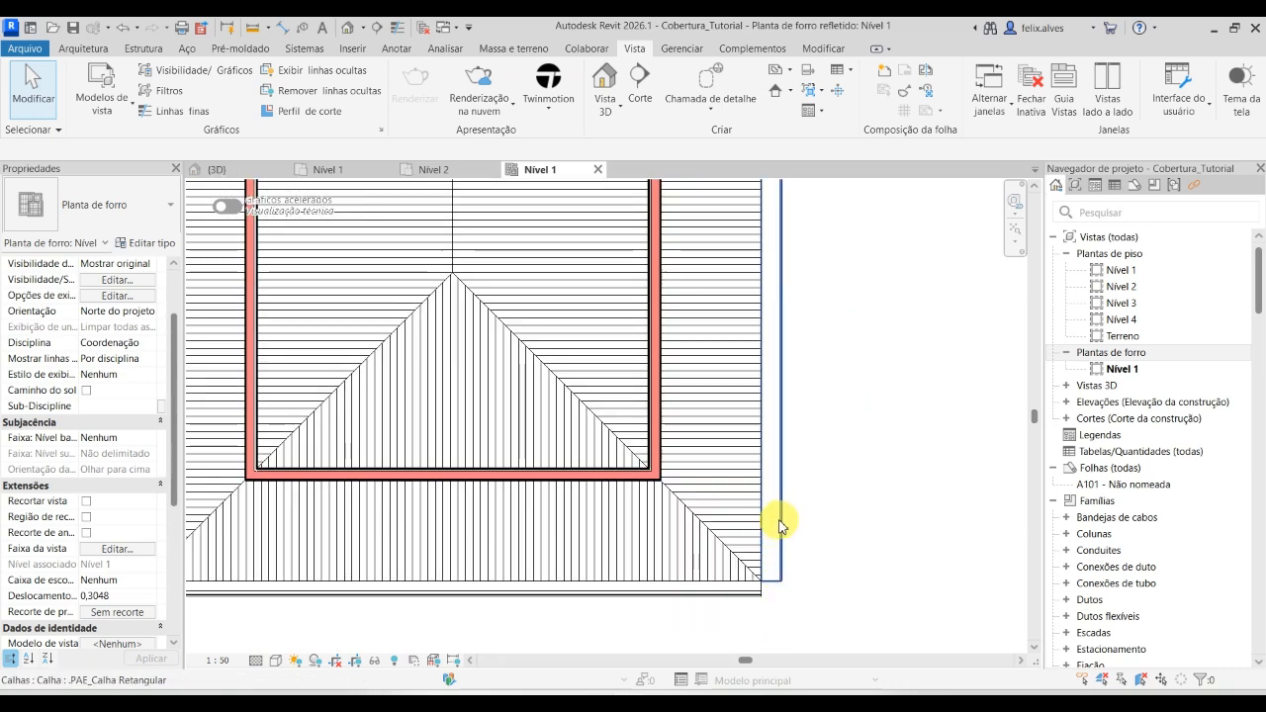
pyautogui.scroll(-8, 696, 550)
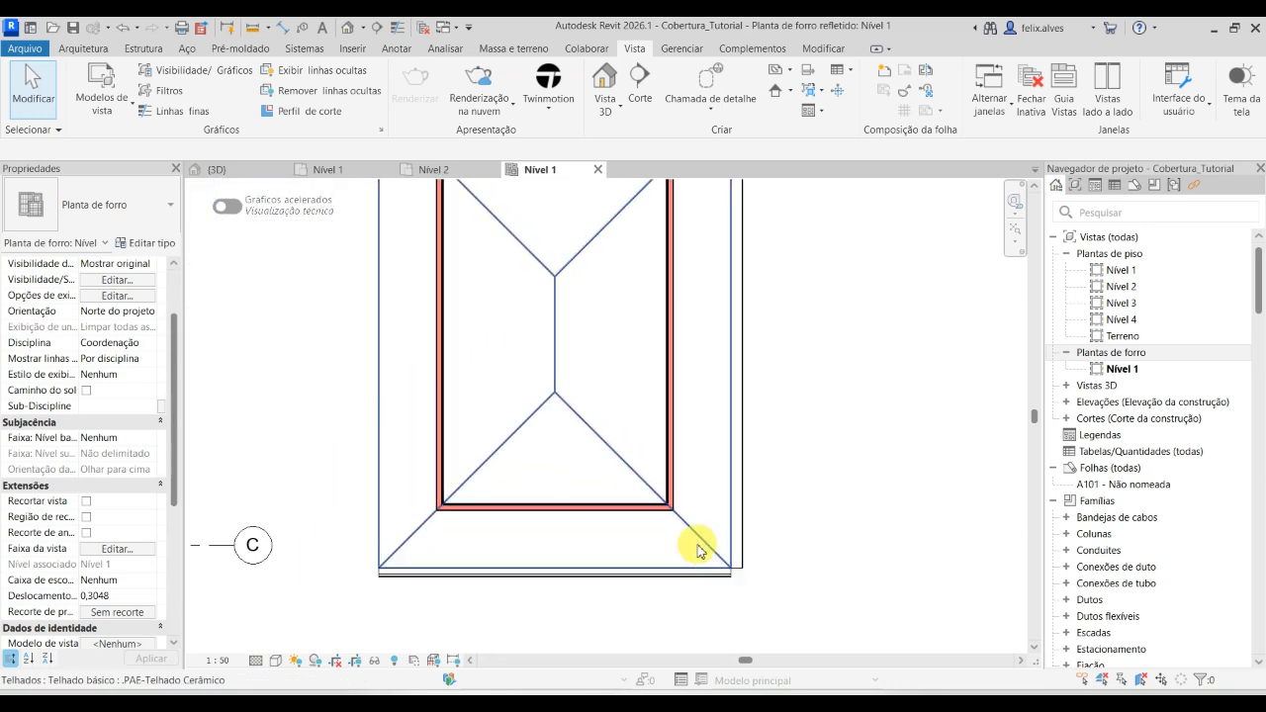
pyautogui.moveTo(630, 365); pyautogui.dragTo(779, 375, button='middle')
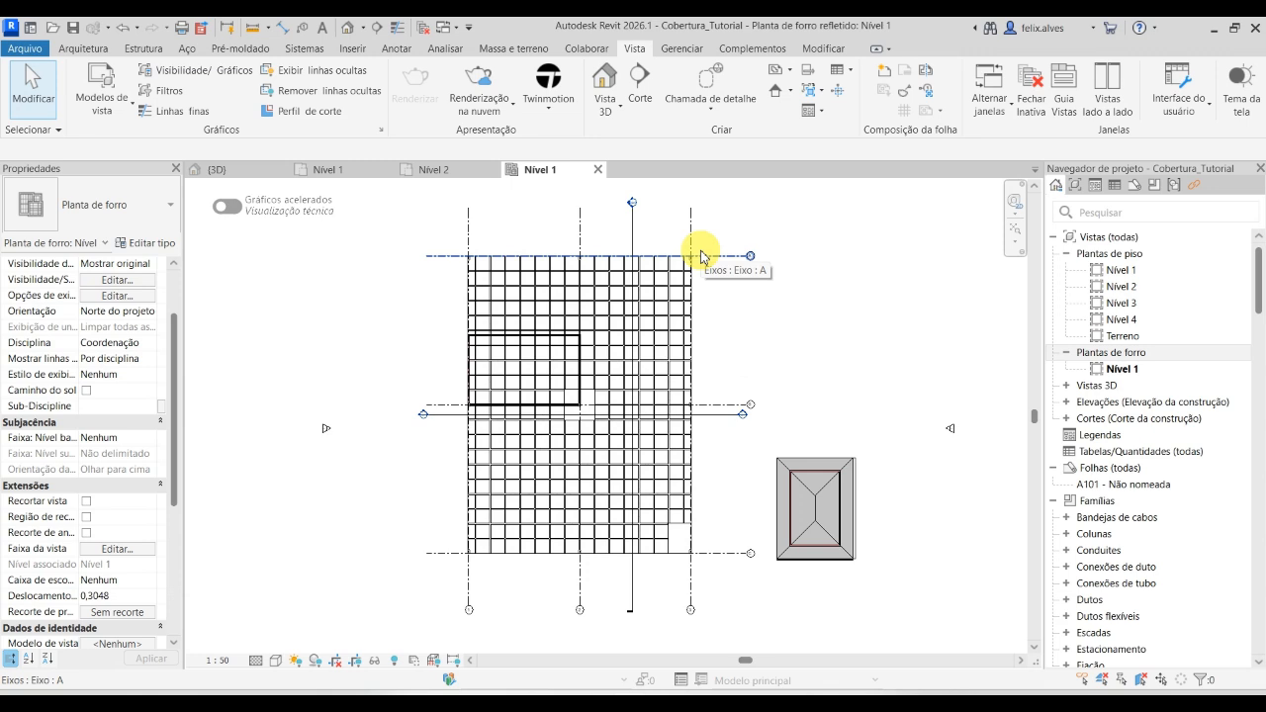
pyautogui.scroll(2, 452, 395)
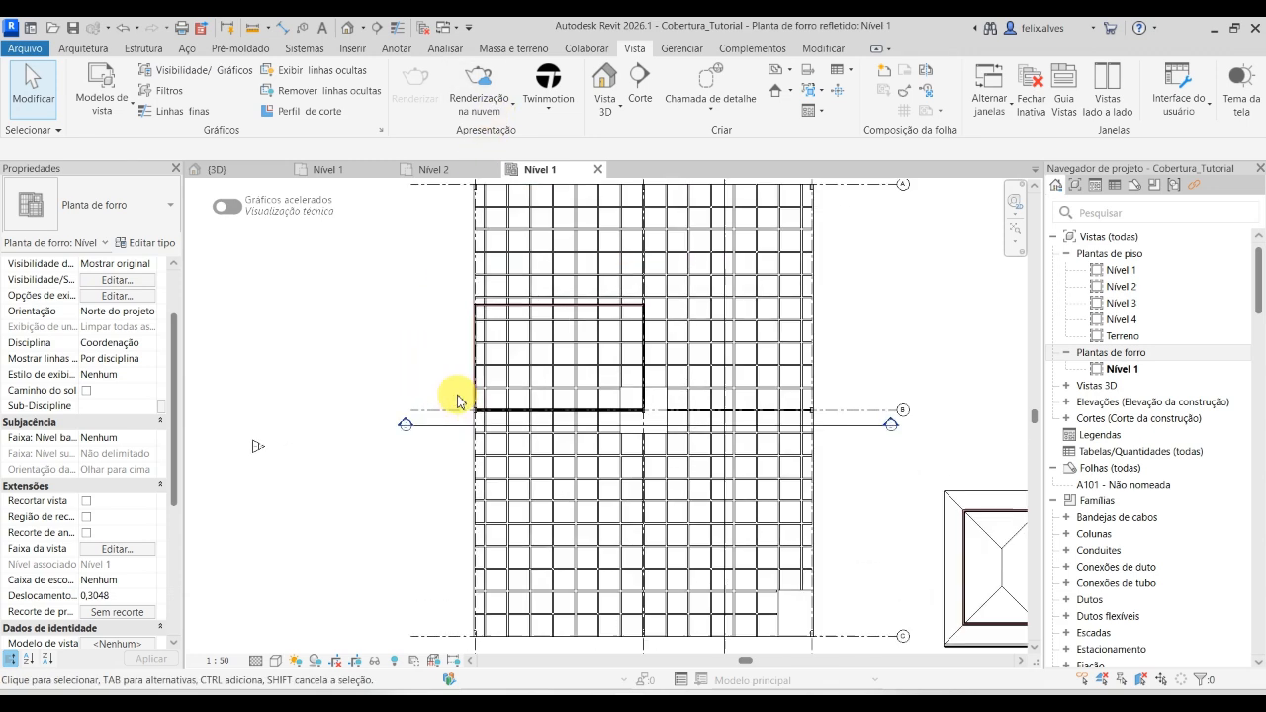
pyautogui.moveTo(659, 517)
pyautogui.mouseDown(button='middle')
pyautogui.moveTo(605, 507)
pyautogui.moveTo(494, 425)
pyautogui.moveTo(528, 458)
pyautogui.moveTo(537, 425)
pyautogui.moveTo(571, 414)
pyautogui.moveTo(560, 406)
pyautogui.mouseUp(button='middle')
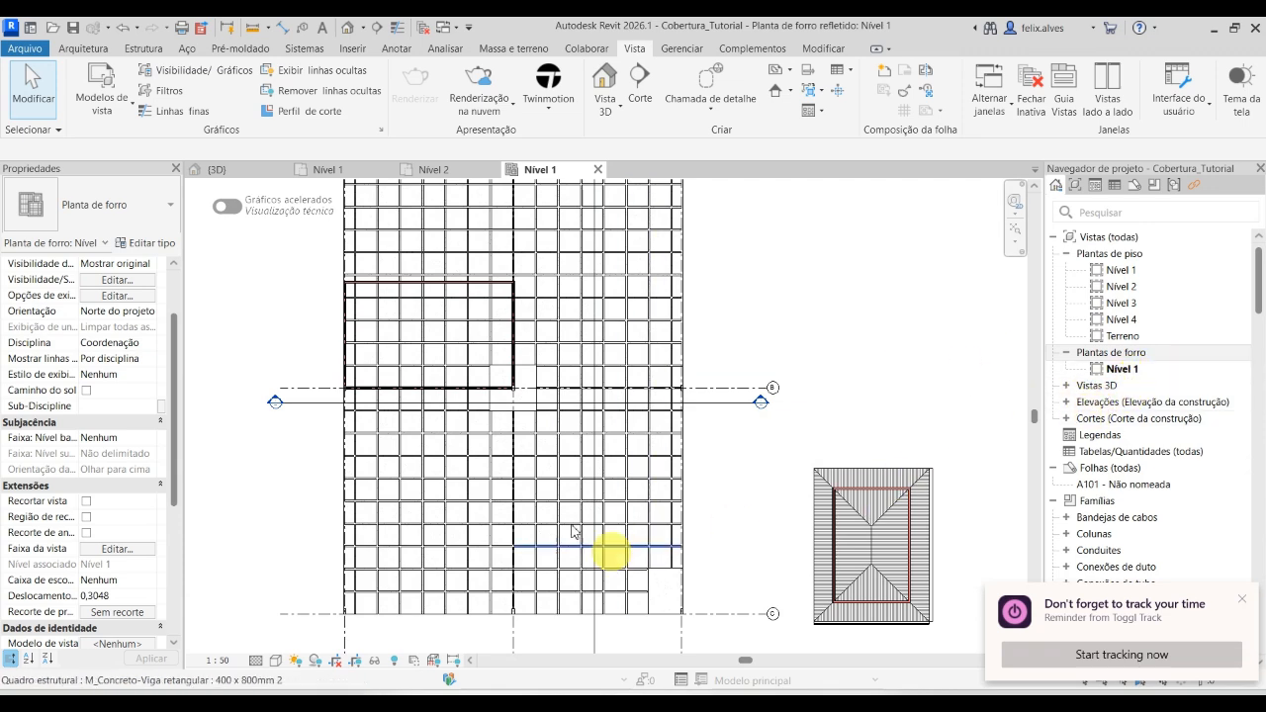
pyautogui.scroll(3, 401, 287)
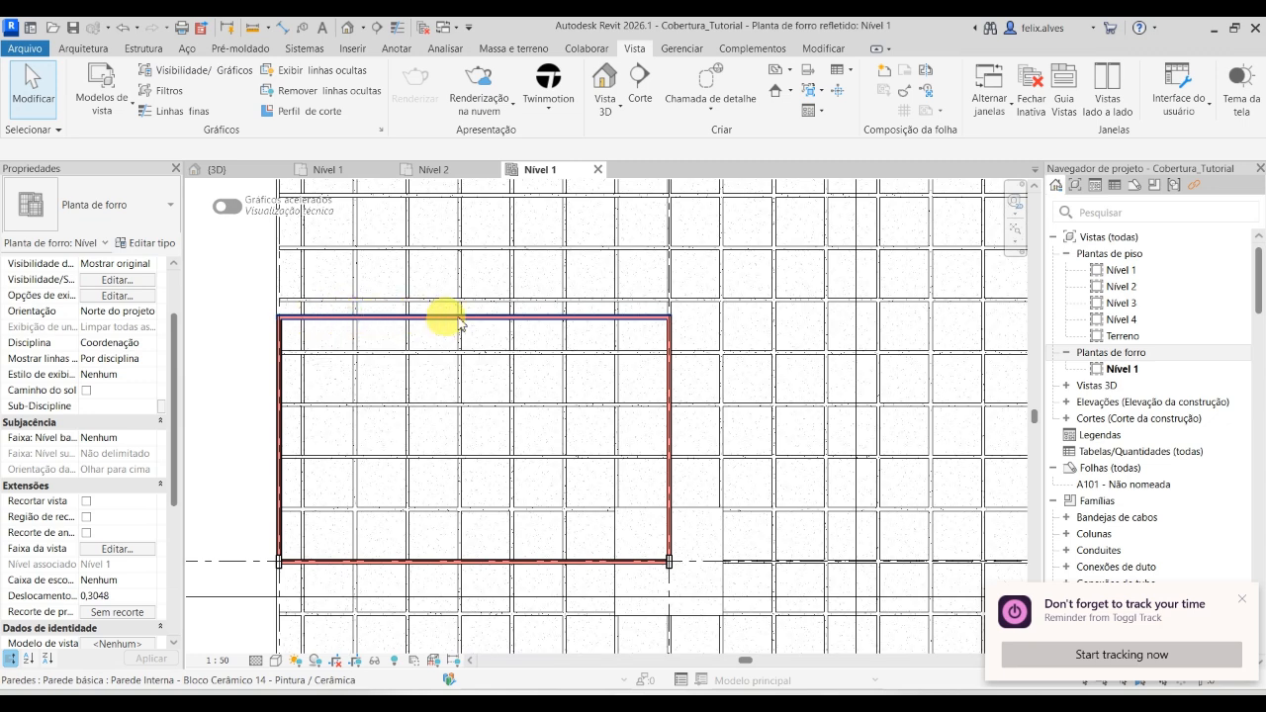
pyautogui.click(585, 318)
pyautogui.rightClick(583, 318)
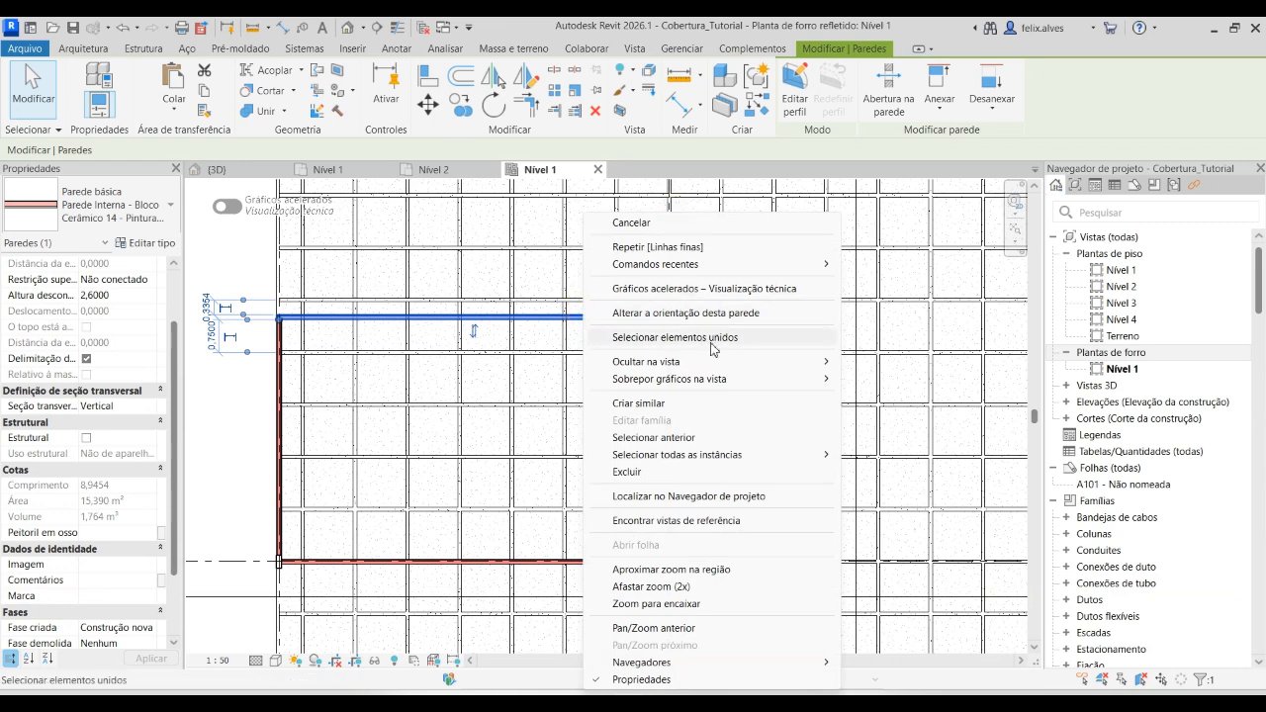
pyautogui.moveTo(828, 366)
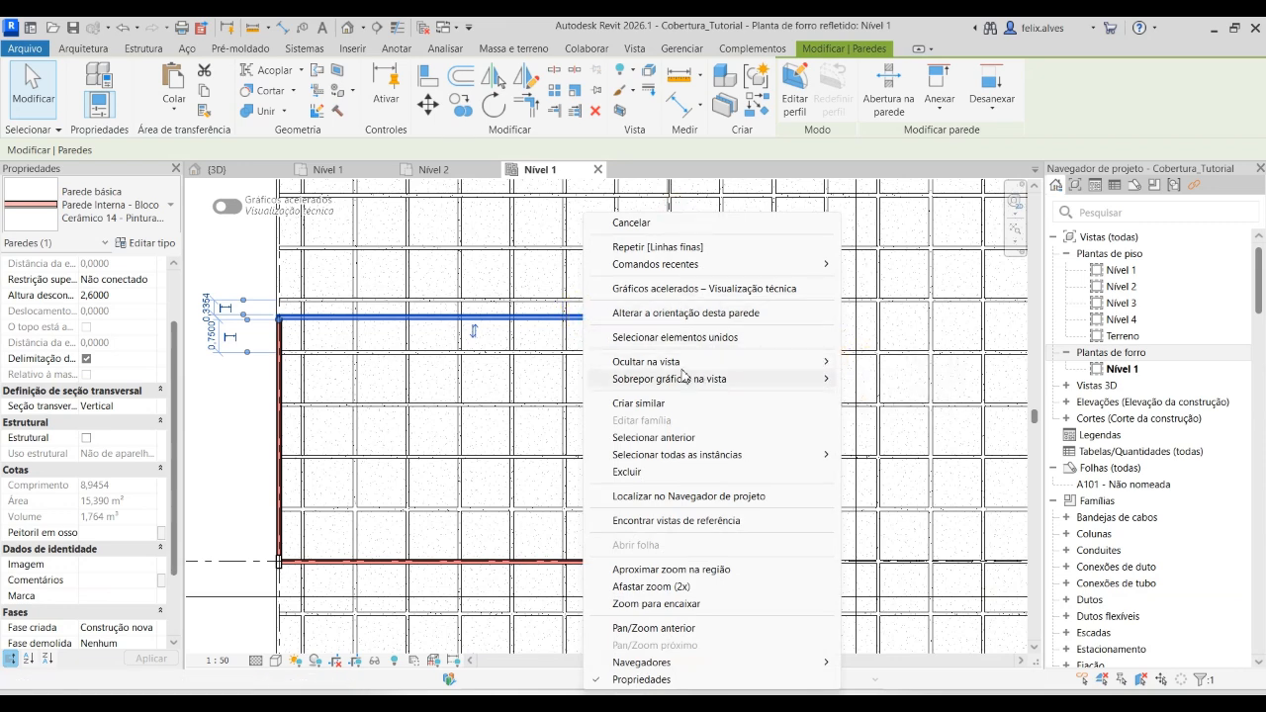
pyautogui.click(543, 387)
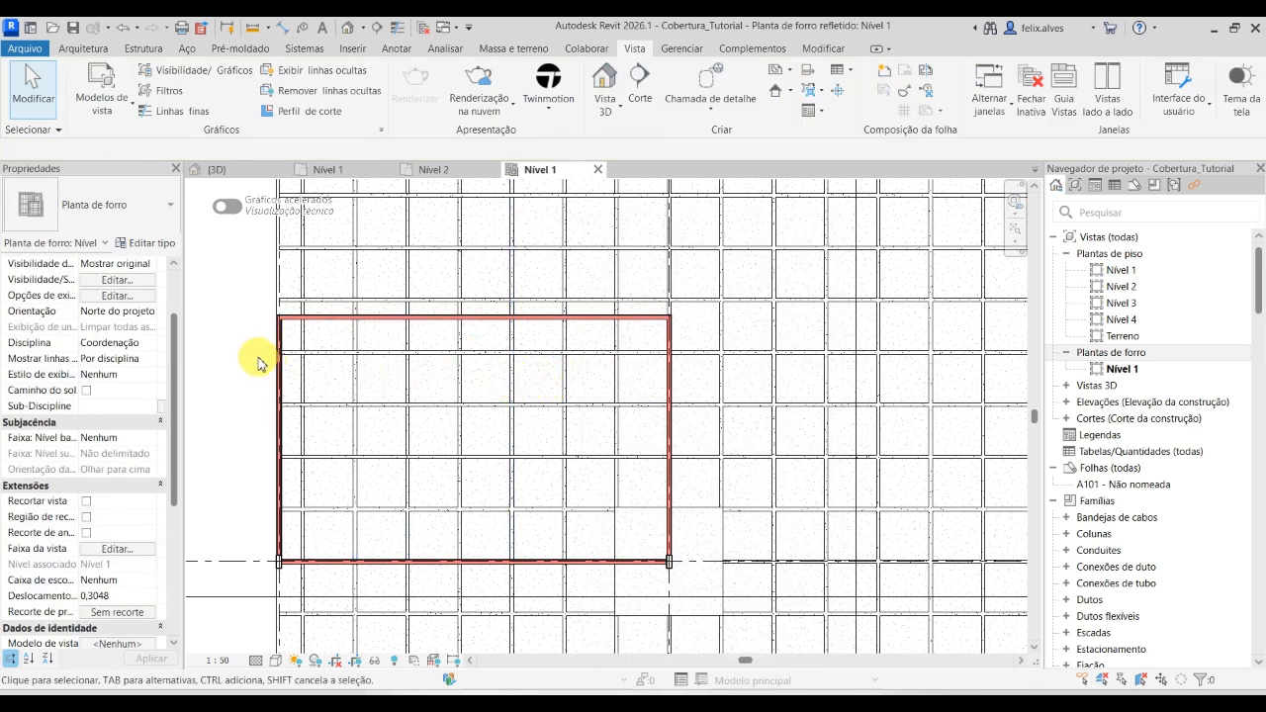
pyautogui.scroll(-2, 258, 363)
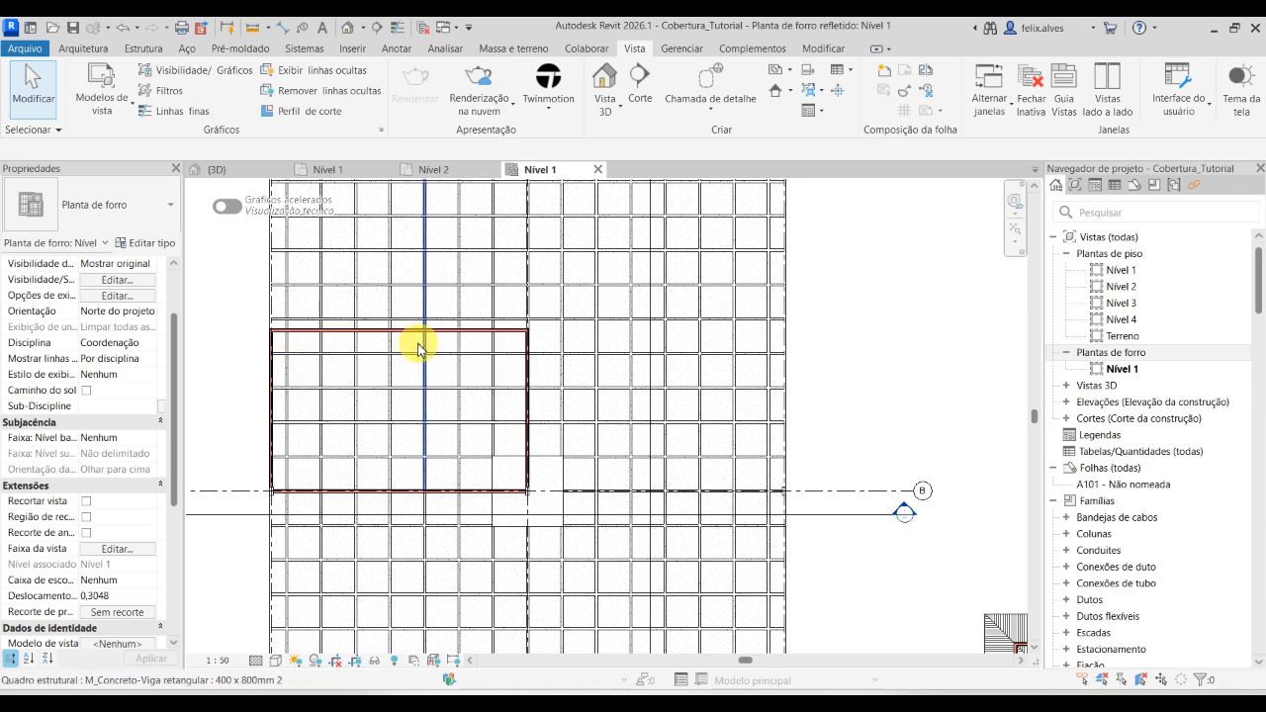
# Find the categories matching "parede" in the ceiling plan's visibility overrides and hide the Paredes category.
pyautogui.click(223, 74)
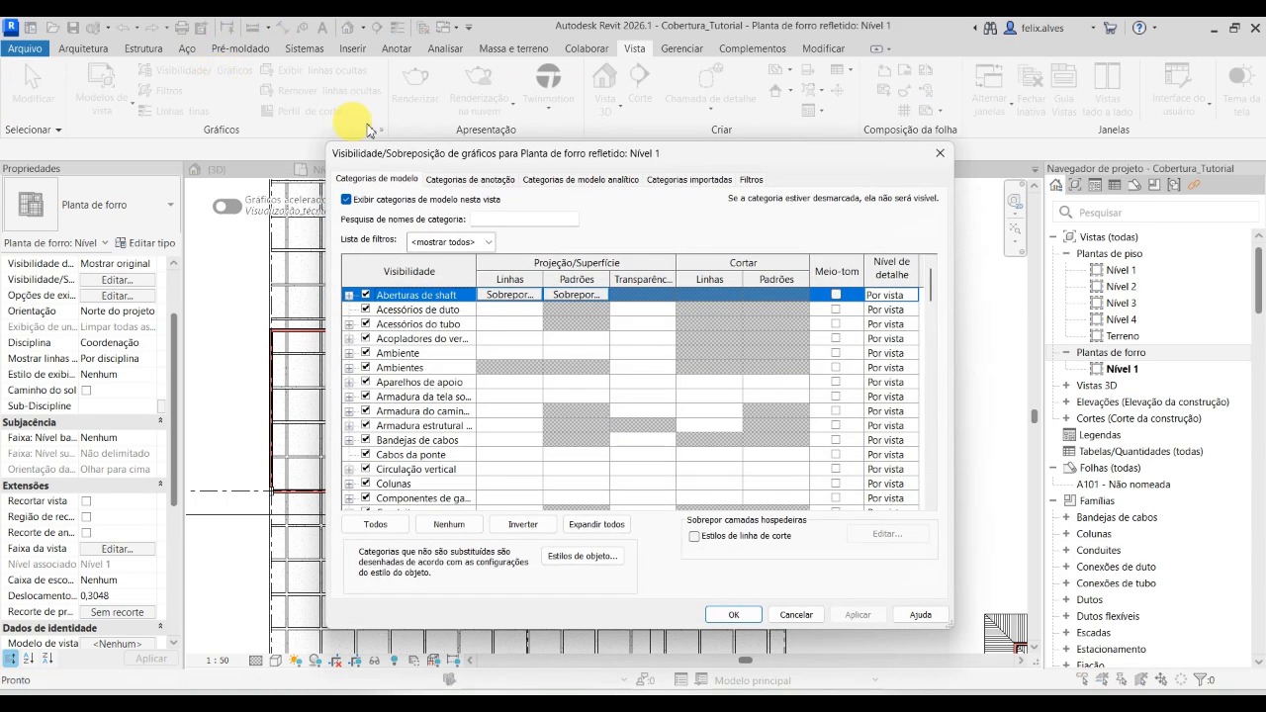
pyautogui.moveTo(625, 153); pyautogui.dragTo(680, 155)
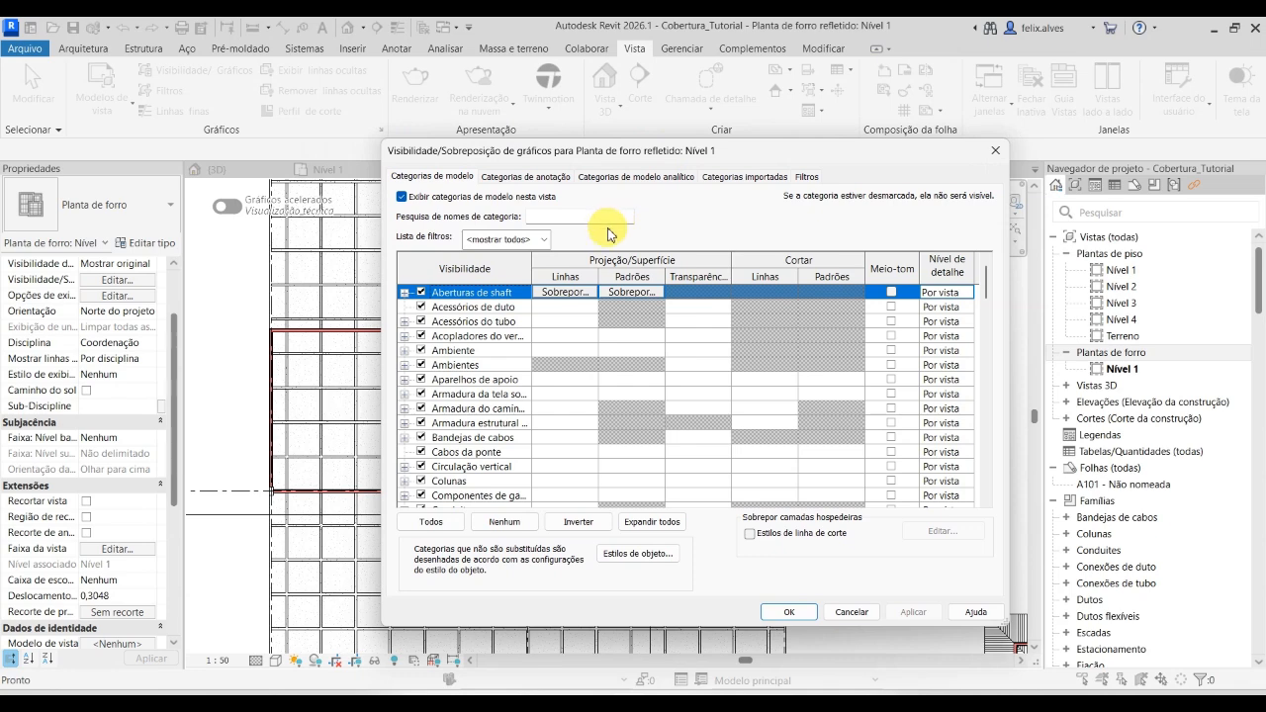
pyautogui.click(554, 215)
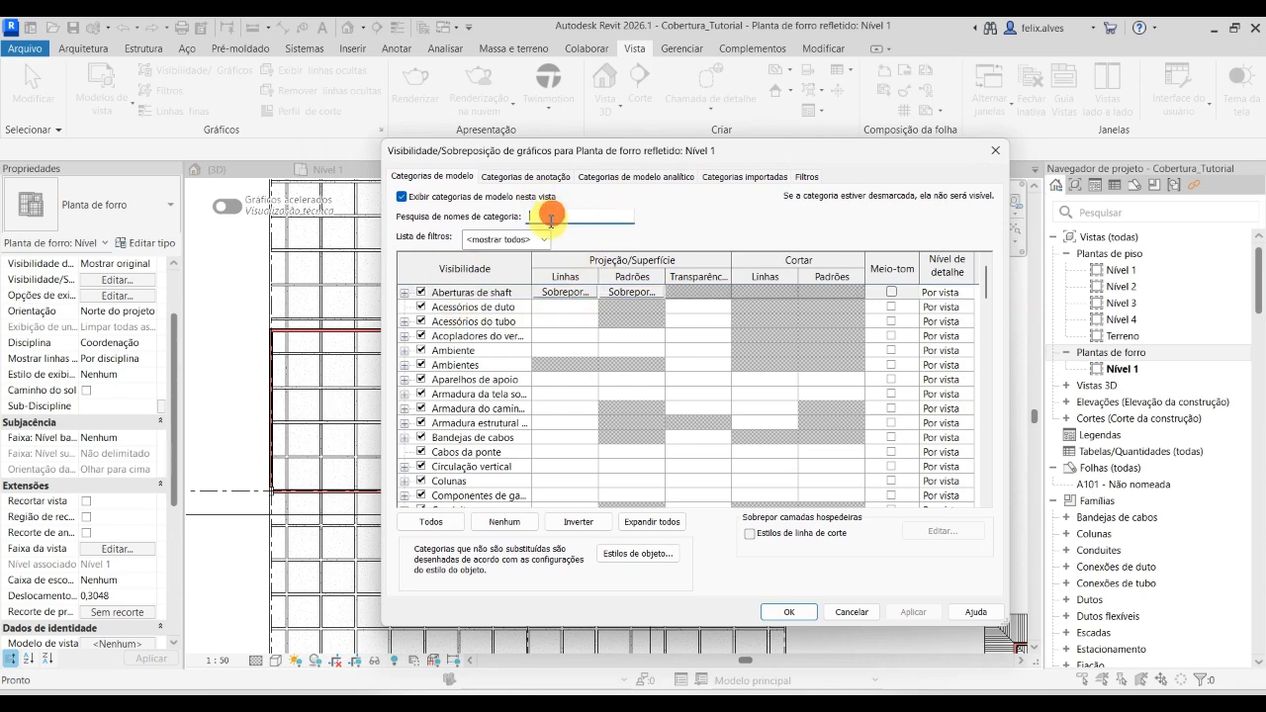
pyautogui.write('parede')
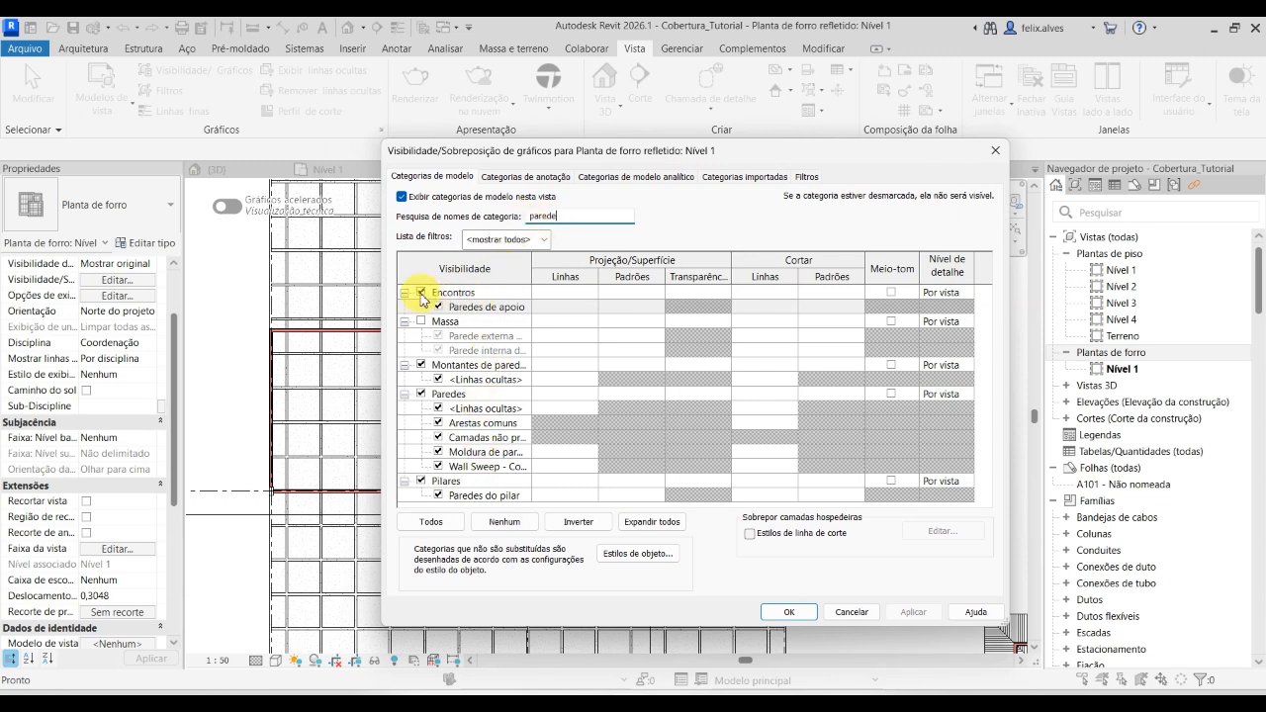
pyautogui.click(421, 394)
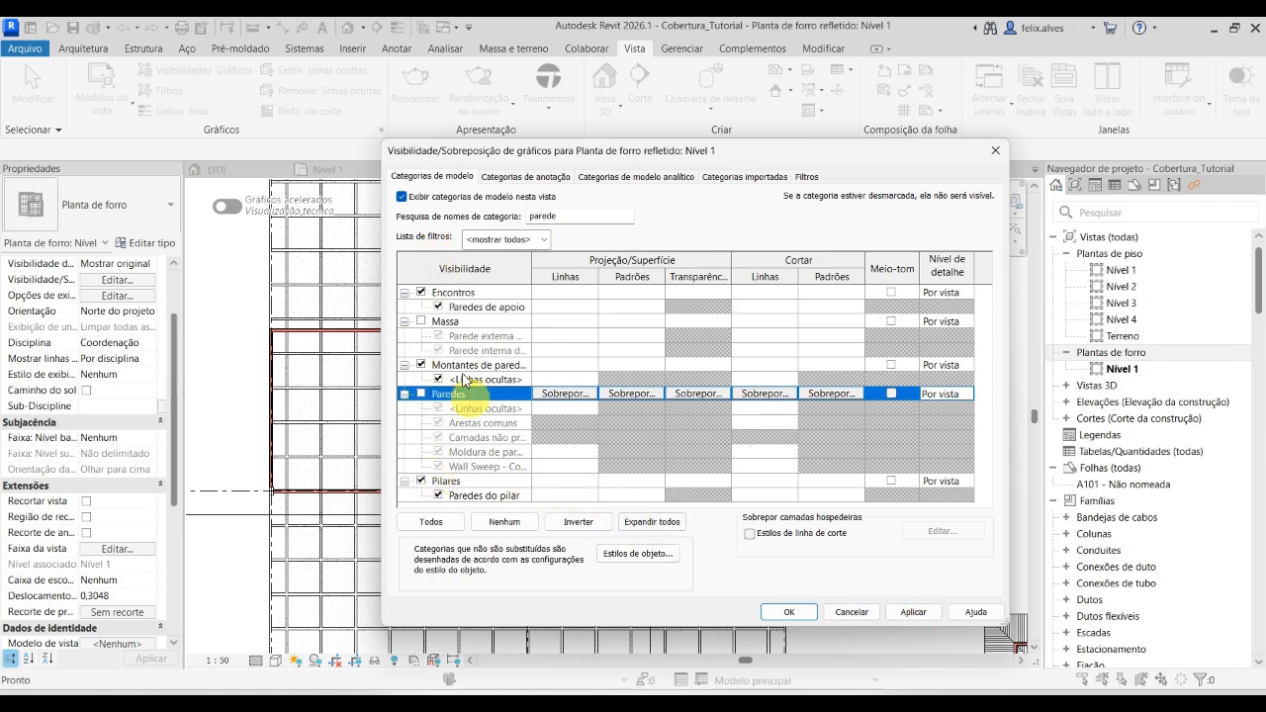
pyautogui.click(913, 611)
pyautogui.click(789, 611)
pyautogui.click(882, 593)
# Find the categories matching "telhado" in the ceiling plan's visibility overrides and hide the Telhados category.
pyautogui.scroll(-1, 844, 586)
pyautogui.moveTo(850, 350); pyautogui.dragTo(788, 260, button='middle')
pyautogui.scroll(2, 791, 381)
pyautogui.scroll(-2, 740, 554)
pyautogui.scroll(-2, 848, 541)
pyautogui.scroll(2, 969, 579)
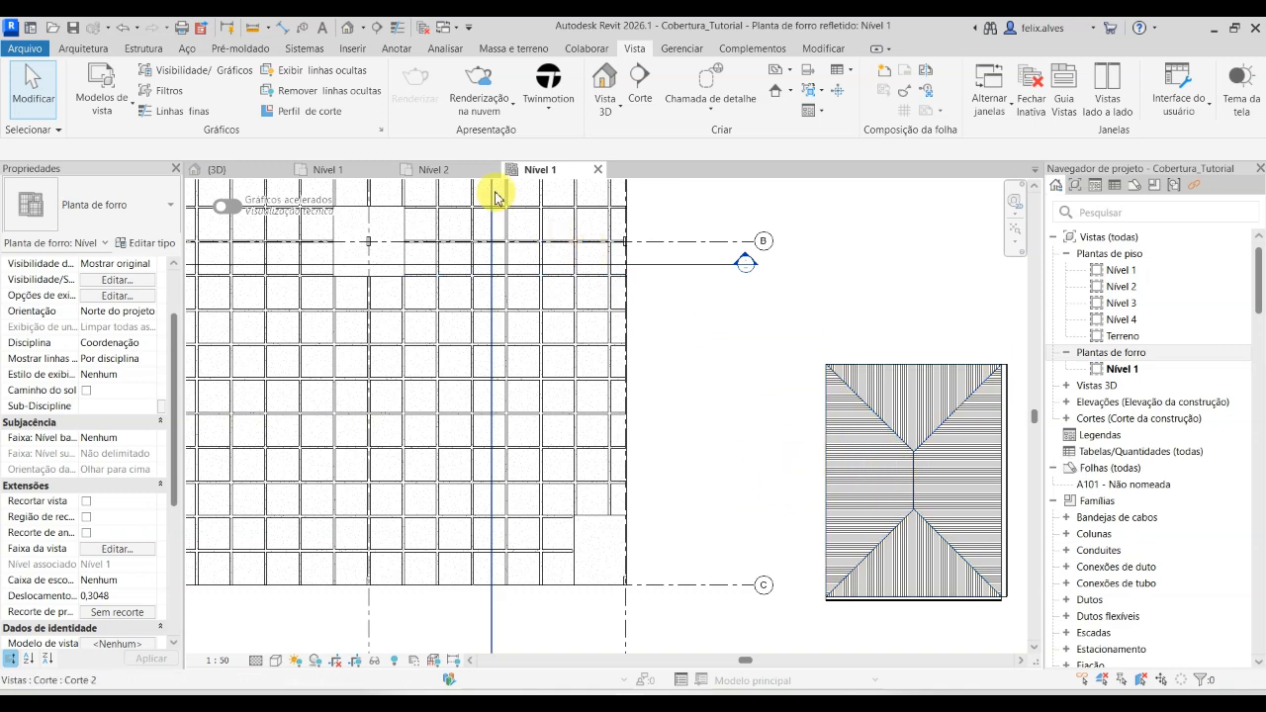
pyautogui.click(171, 78)
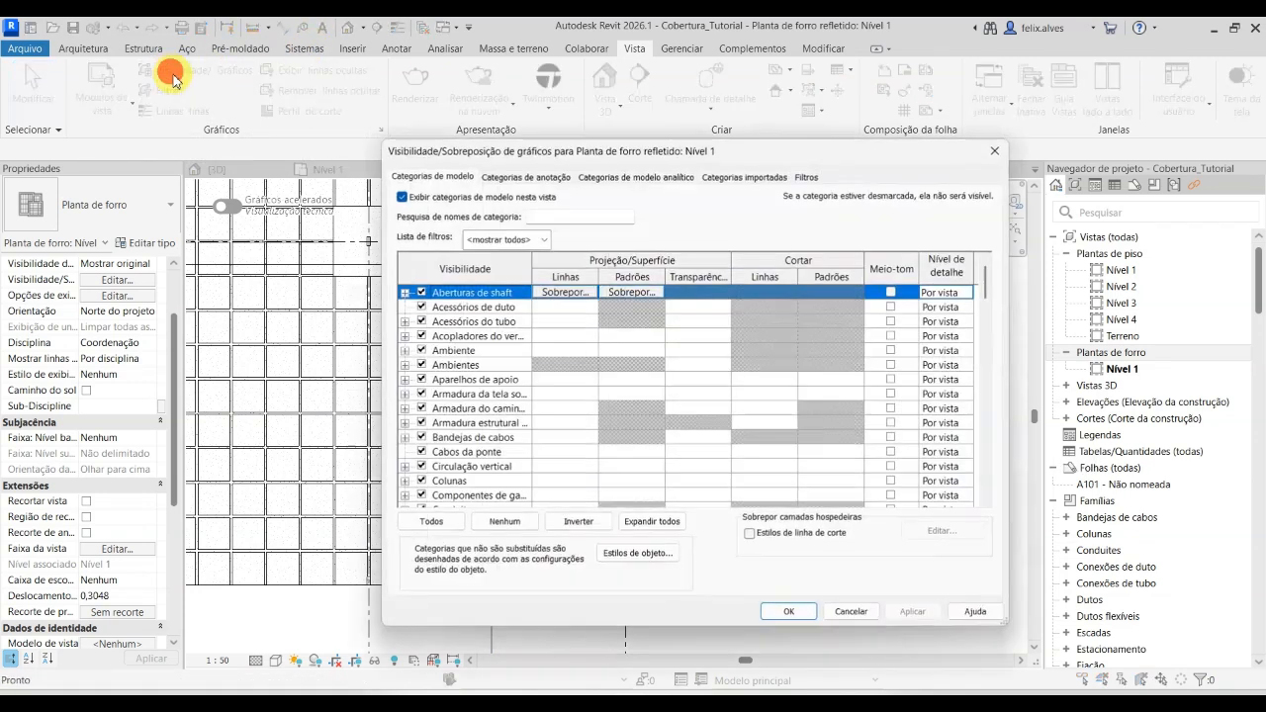
pyautogui.click(563, 215)
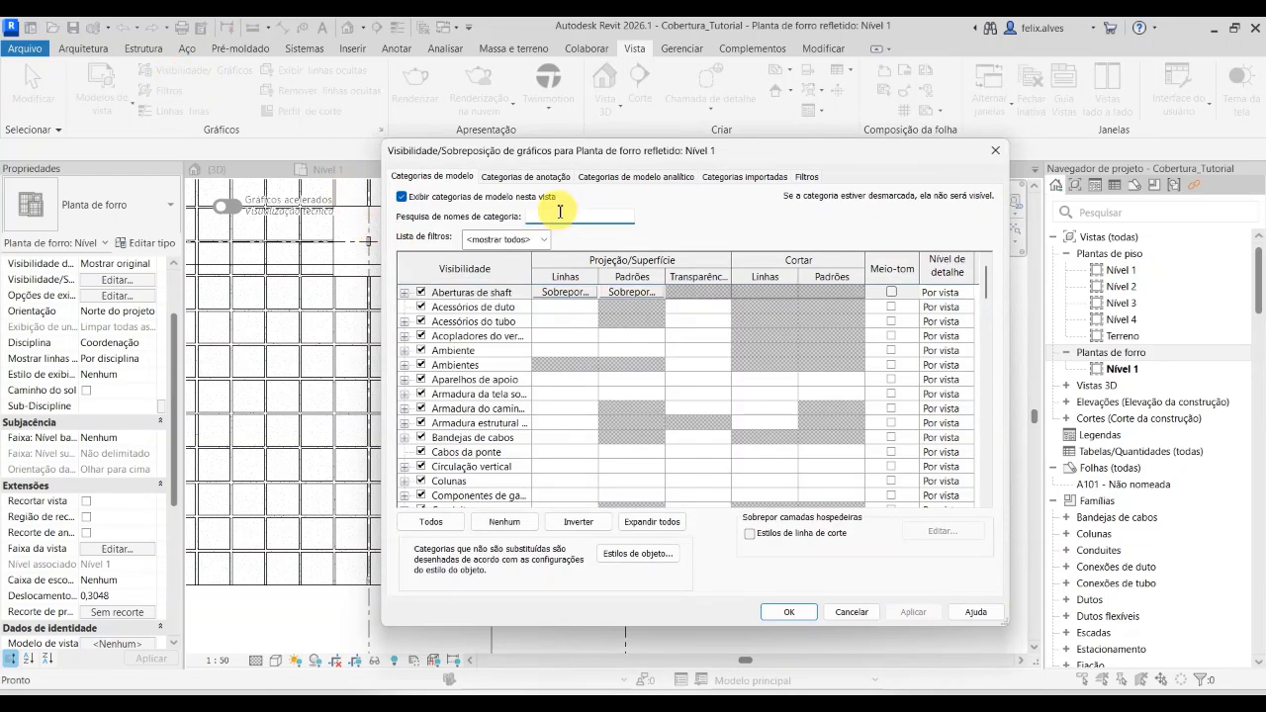
pyautogui.write('tel')
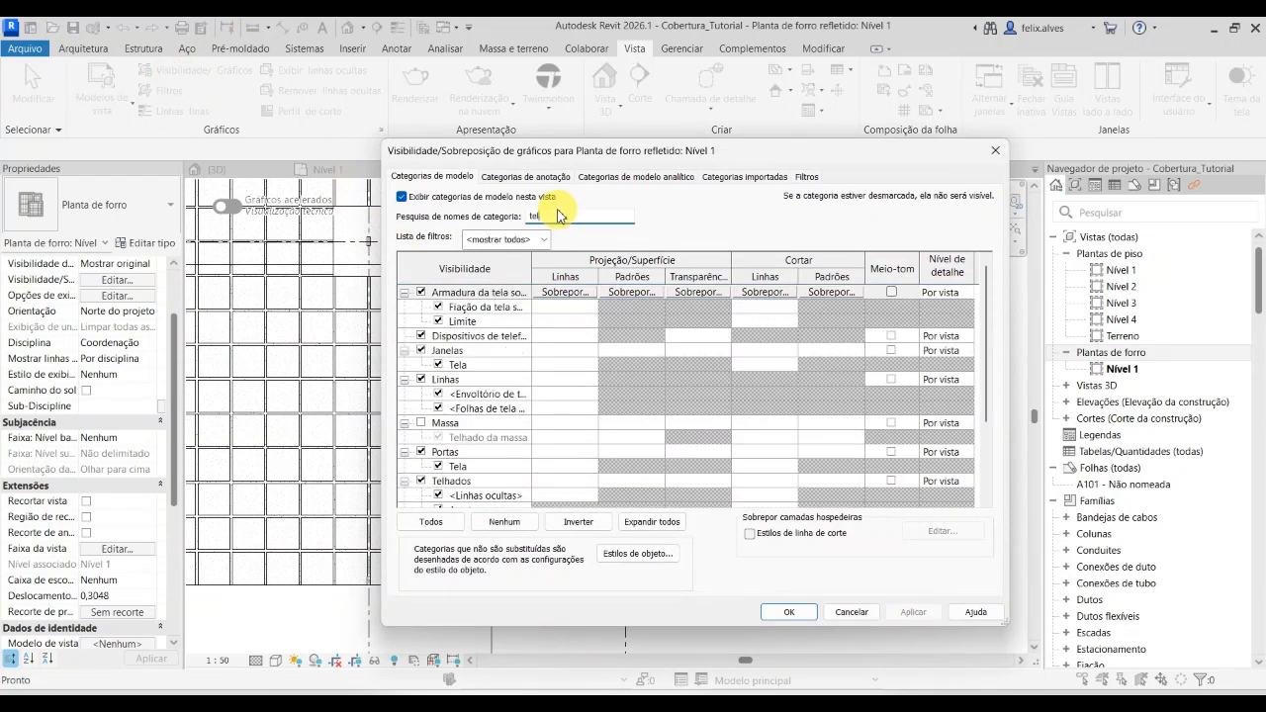
pyautogui.write('hado')
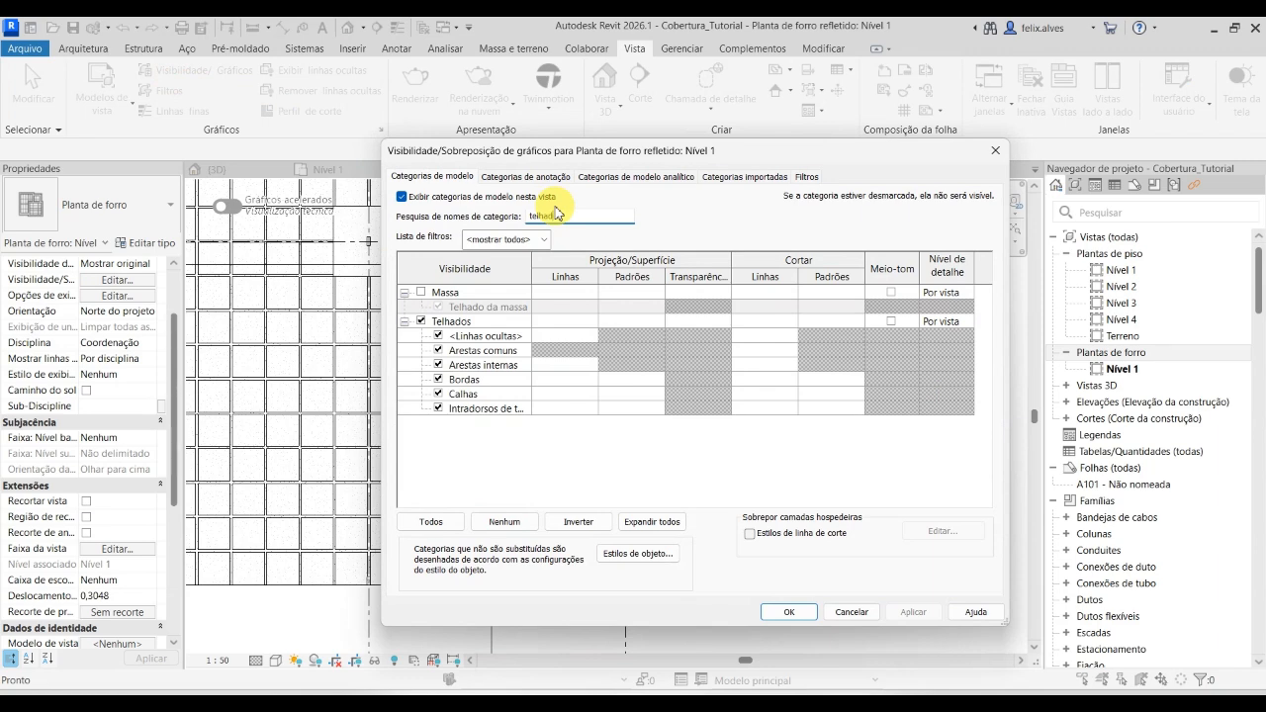
pyautogui.click(420, 320)
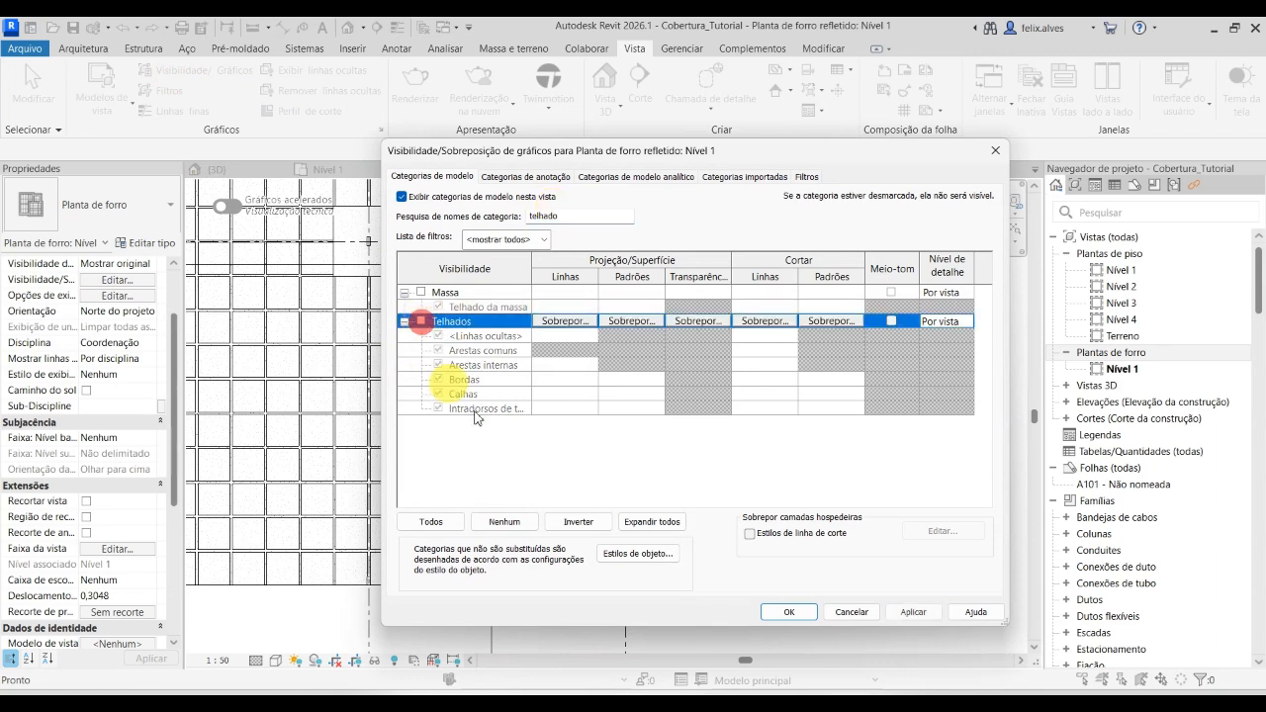
pyautogui.click(909, 612)
pyautogui.click(792, 611)
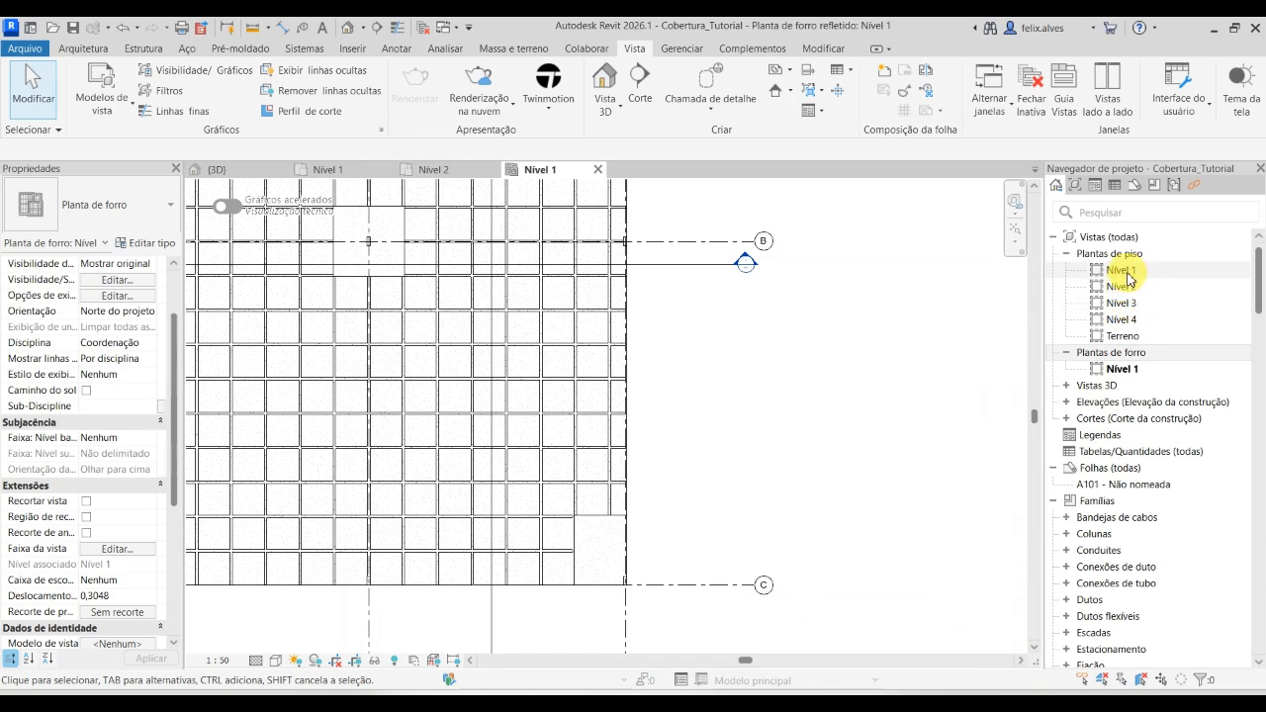
# Inspect the doors and windows in the Nível 1 floor plan and the whole building in the {3D} view.
pyautogui.doubleClick(1123, 270)
pyautogui.scroll(-2, 466, 446)
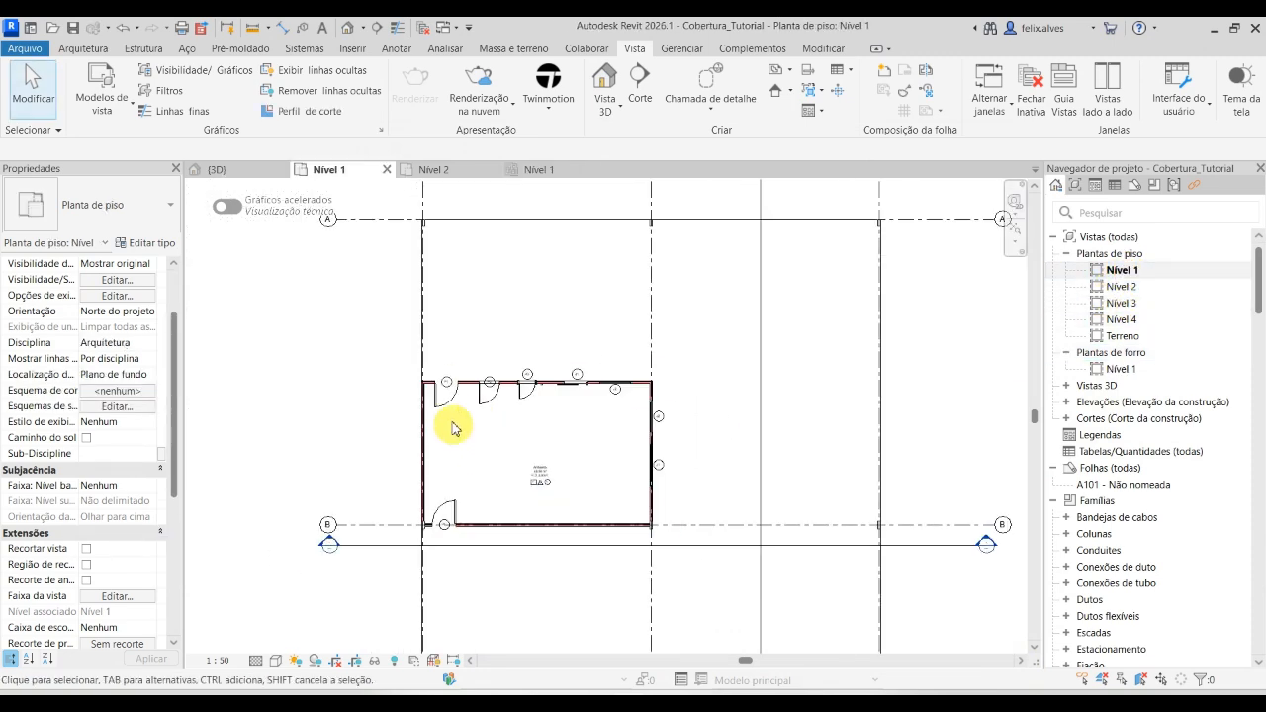
pyautogui.click(1068, 392)
pyautogui.click(1078, 398)
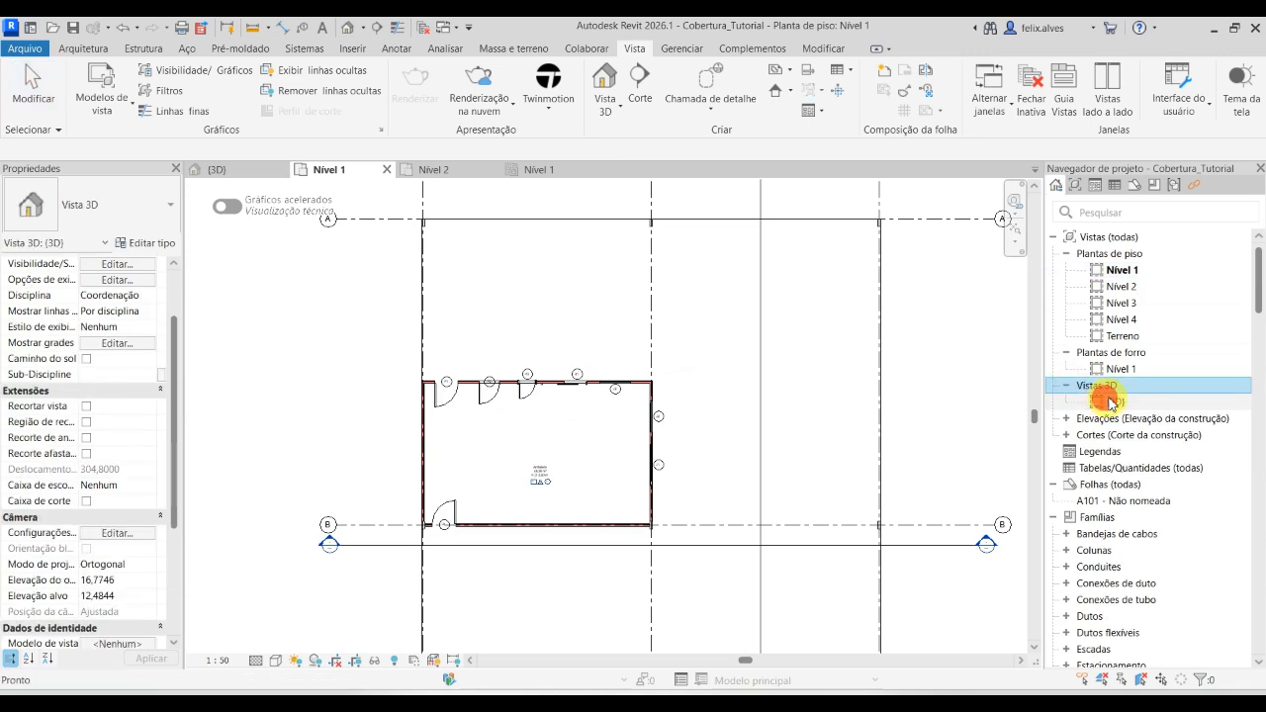
pyautogui.click(924, 393)
pyautogui.click(759, 394)
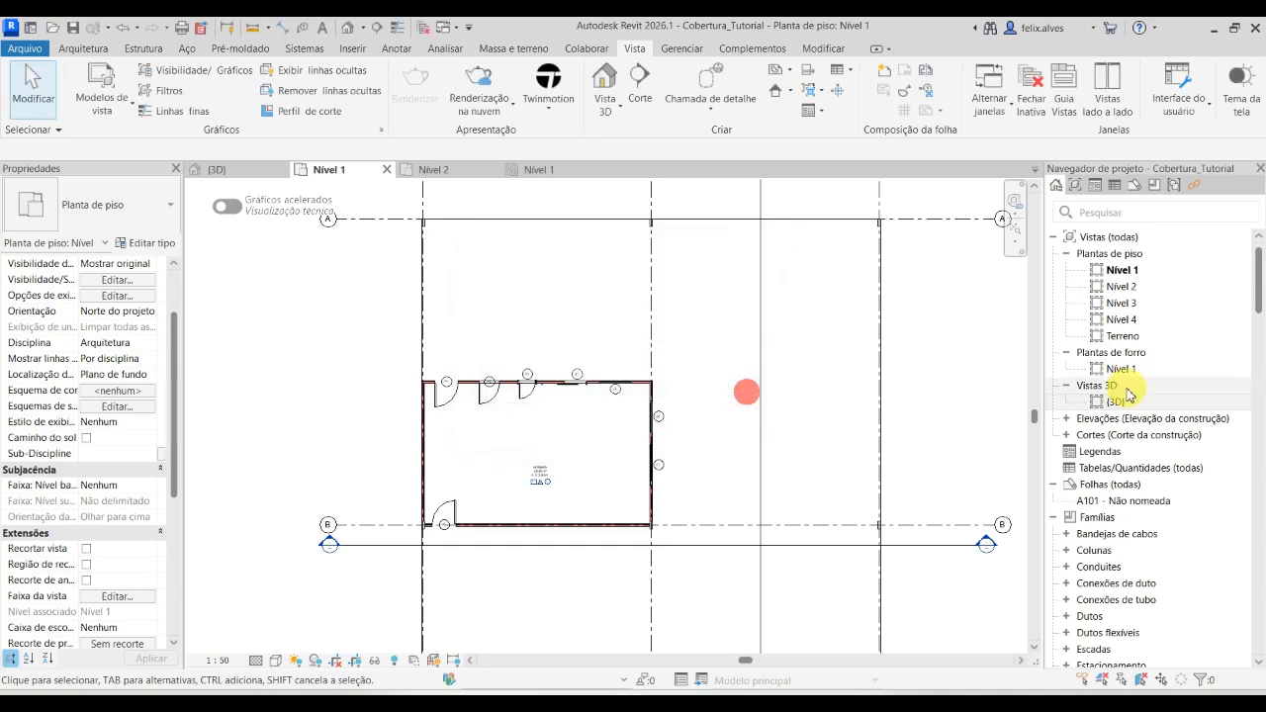
pyautogui.doubleClick(1108, 401)
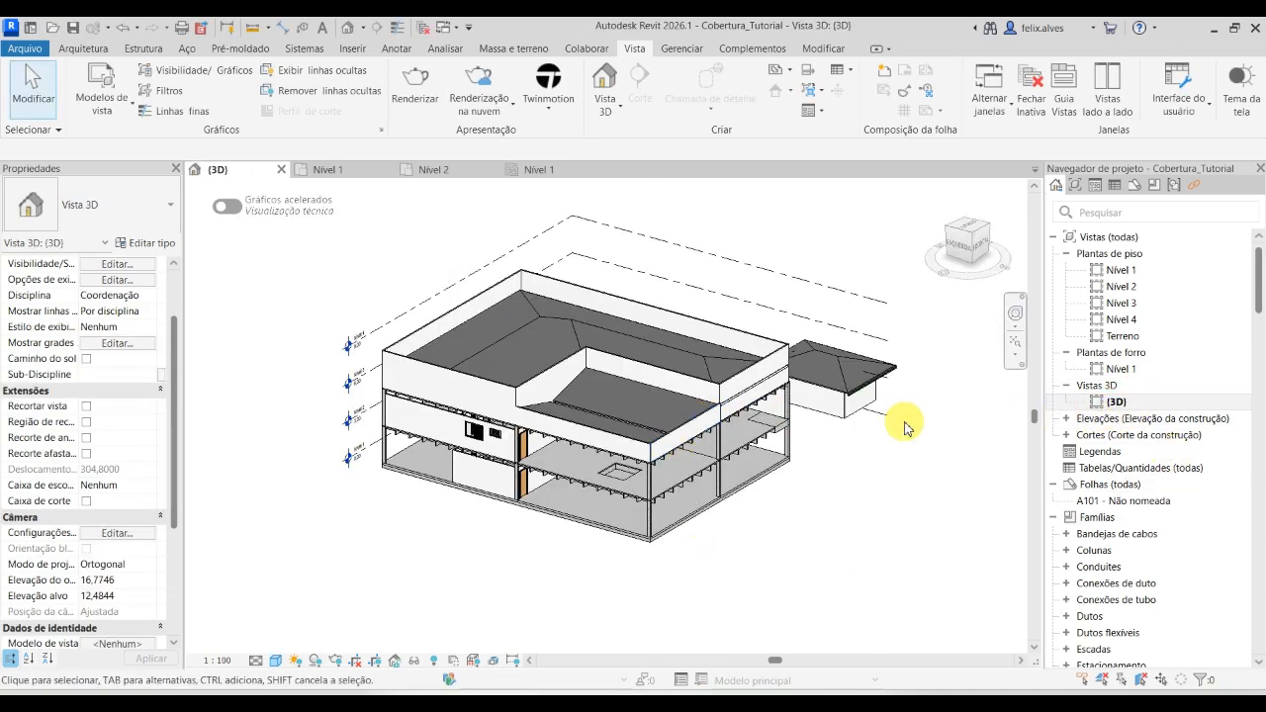
# Find the categories matching "portas" in the Nível 1 ceiling plan's visibility overrides and hide the Portas category.
pyautogui.doubleClick(1122, 369)
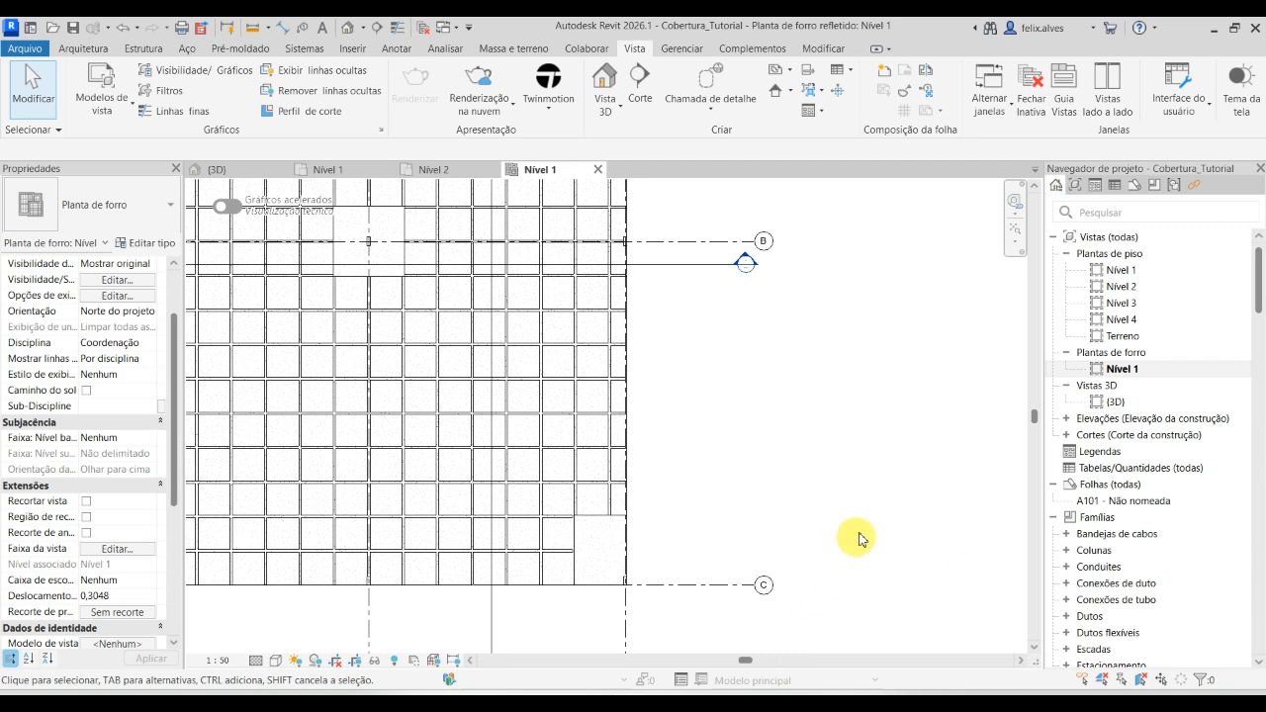
pyautogui.scroll(-3, 534, 382)
pyautogui.moveTo(622, 389); pyautogui.dragTo(662, 483, button='middle')
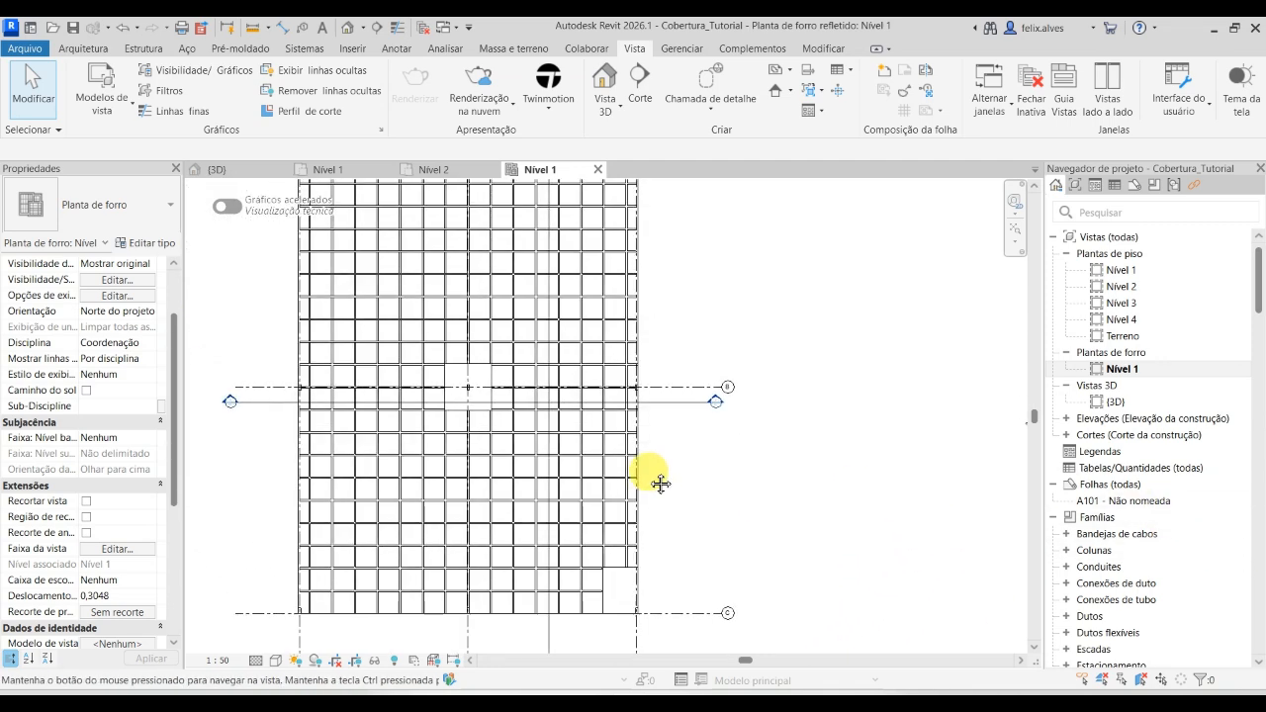
pyautogui.scroll(-1, 642, 468)
pyautogui.scroll(1, 593, 445)
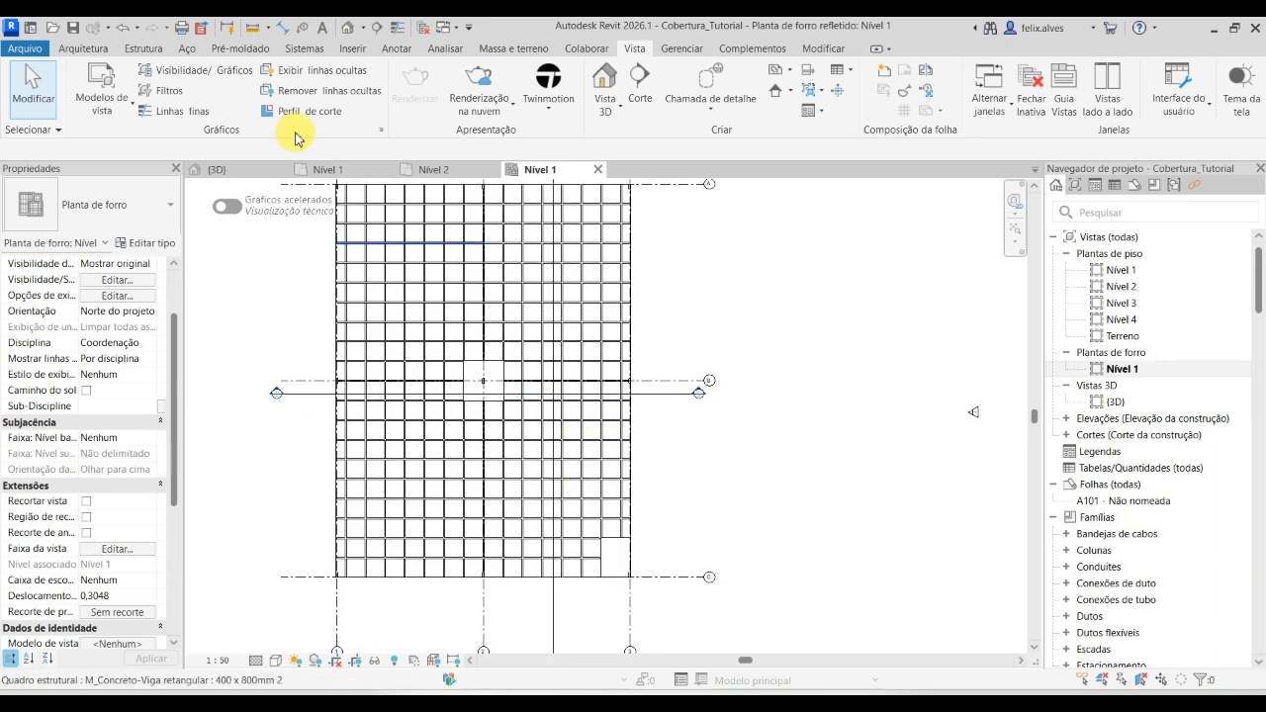
pyautogui.click(168, 79)
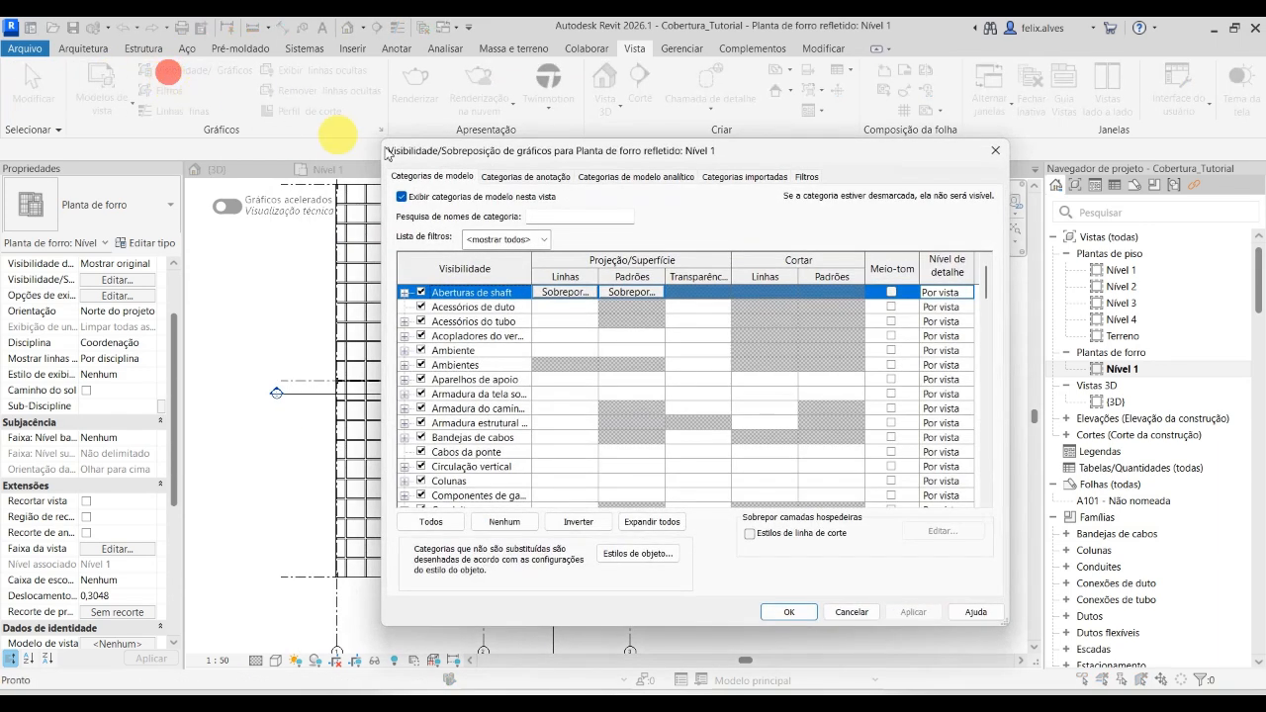
pyautogui.click(546, 217)
pyautogui.write('portas')
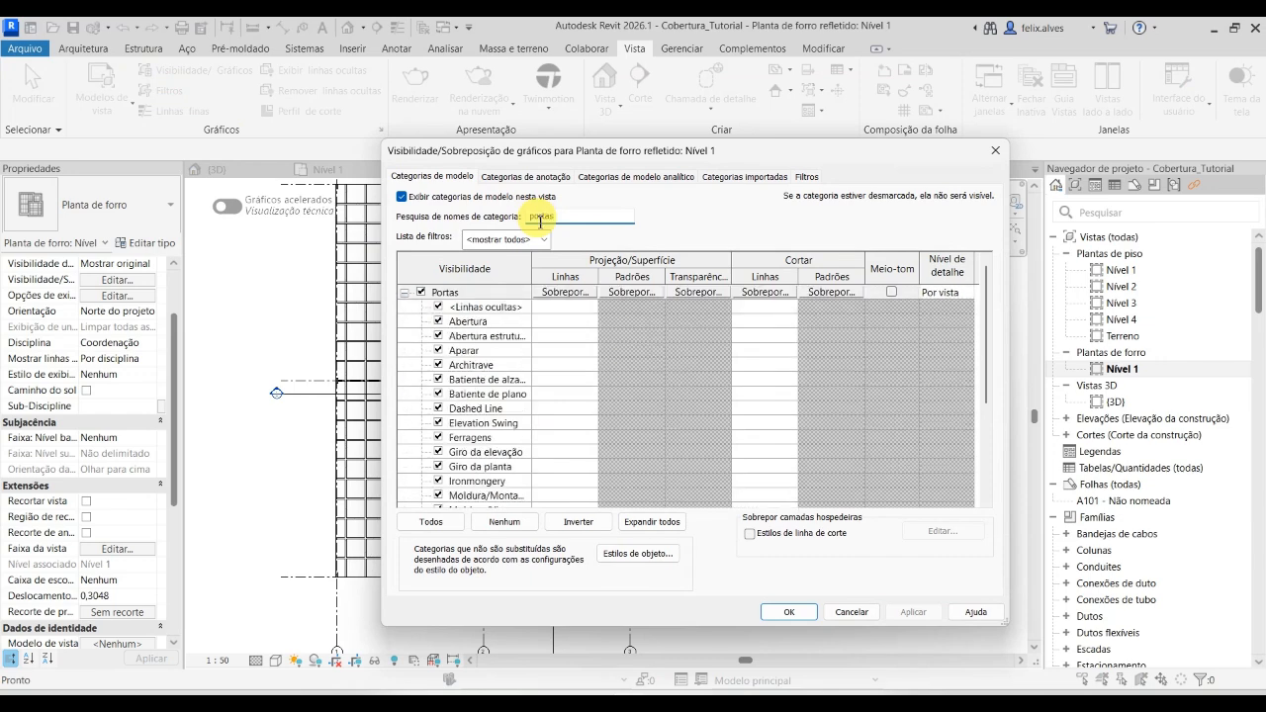
pyautogui.click(422, 292)
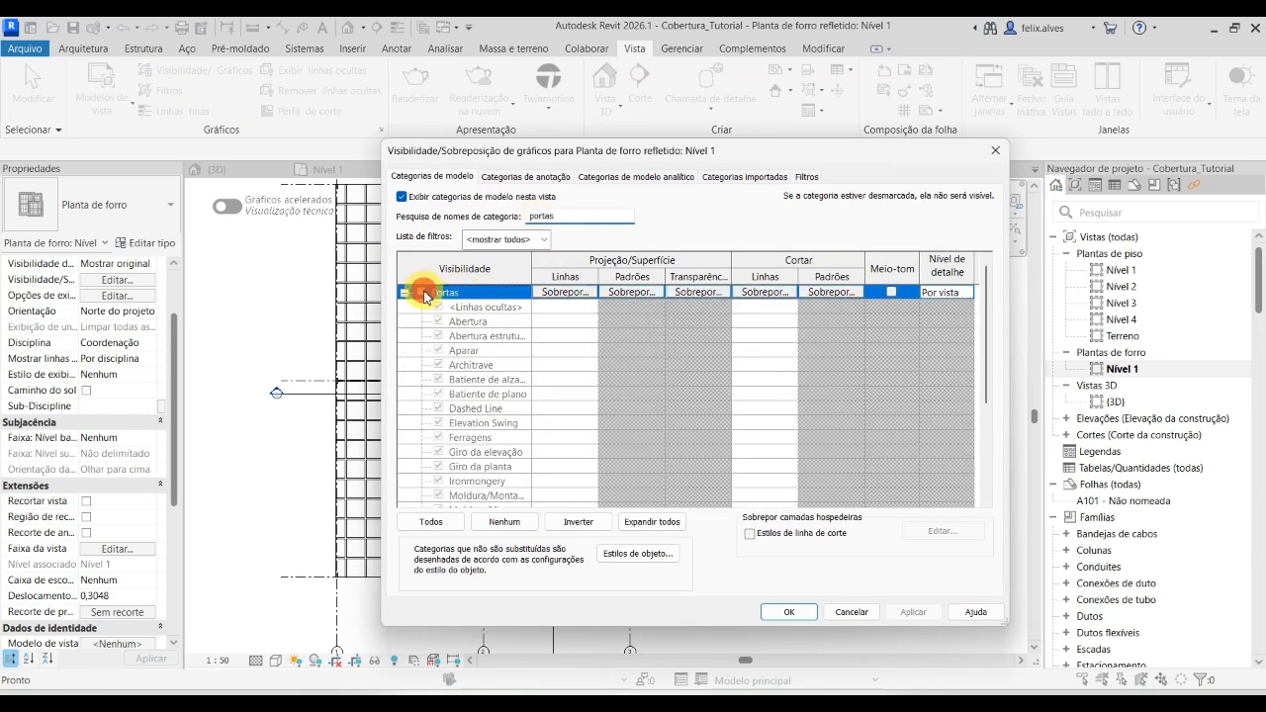
# Find the categories matching "janela" in the ceiling plan's visibility overrides, hide the Janelas category and apply the changes.
pyautogui.doubleClick(613, 219)
pyautogui.write('janela')
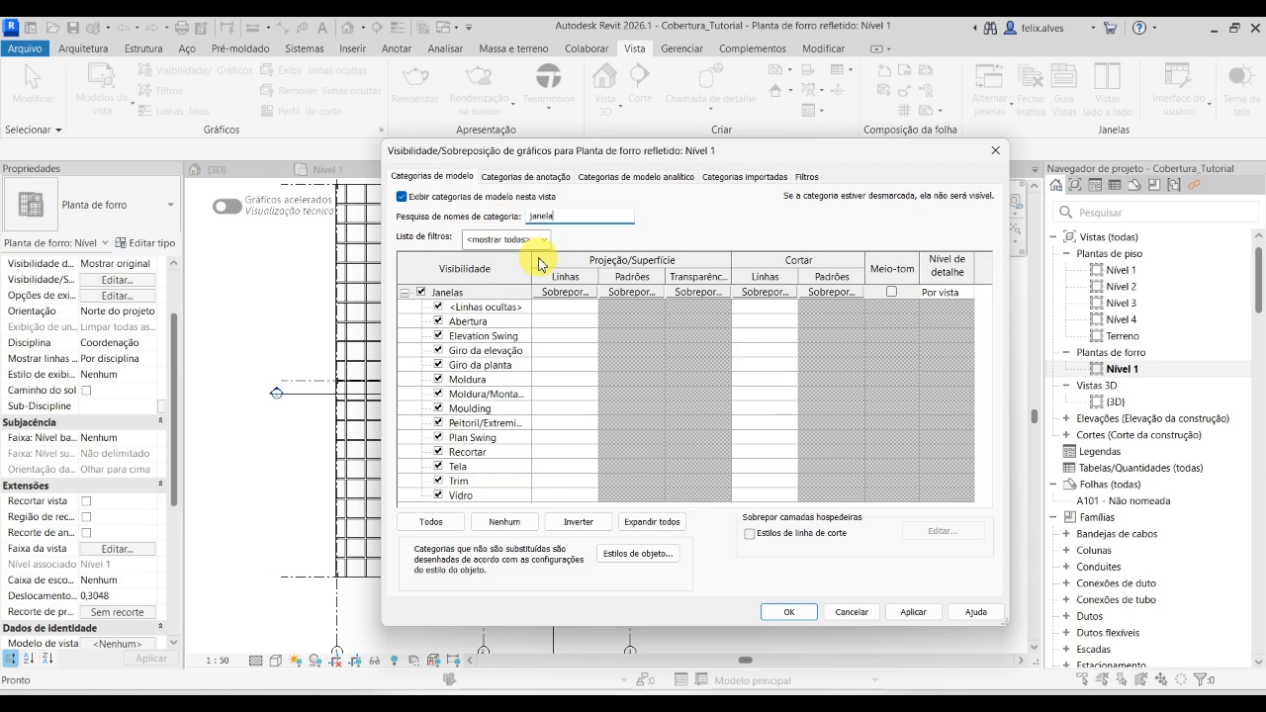
pyautogui.click(420, 292)
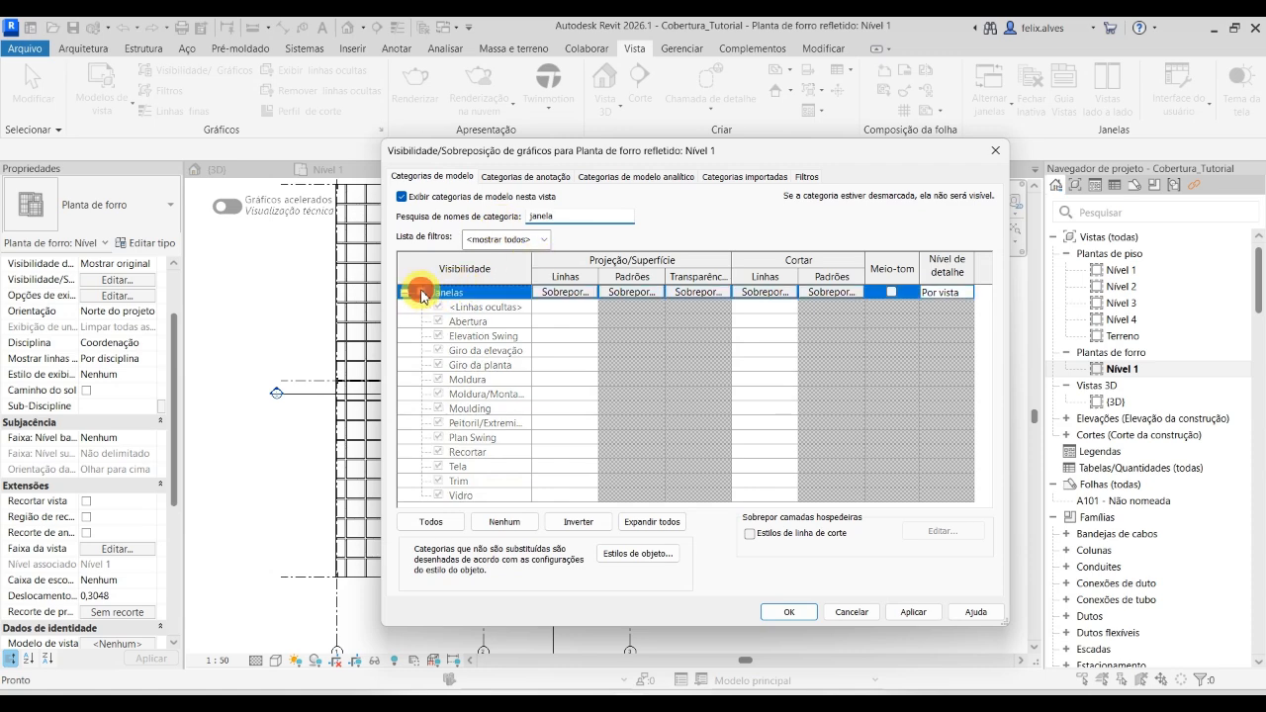
pyautogui.click(569, 220)
pyautogui.click(912, 611)
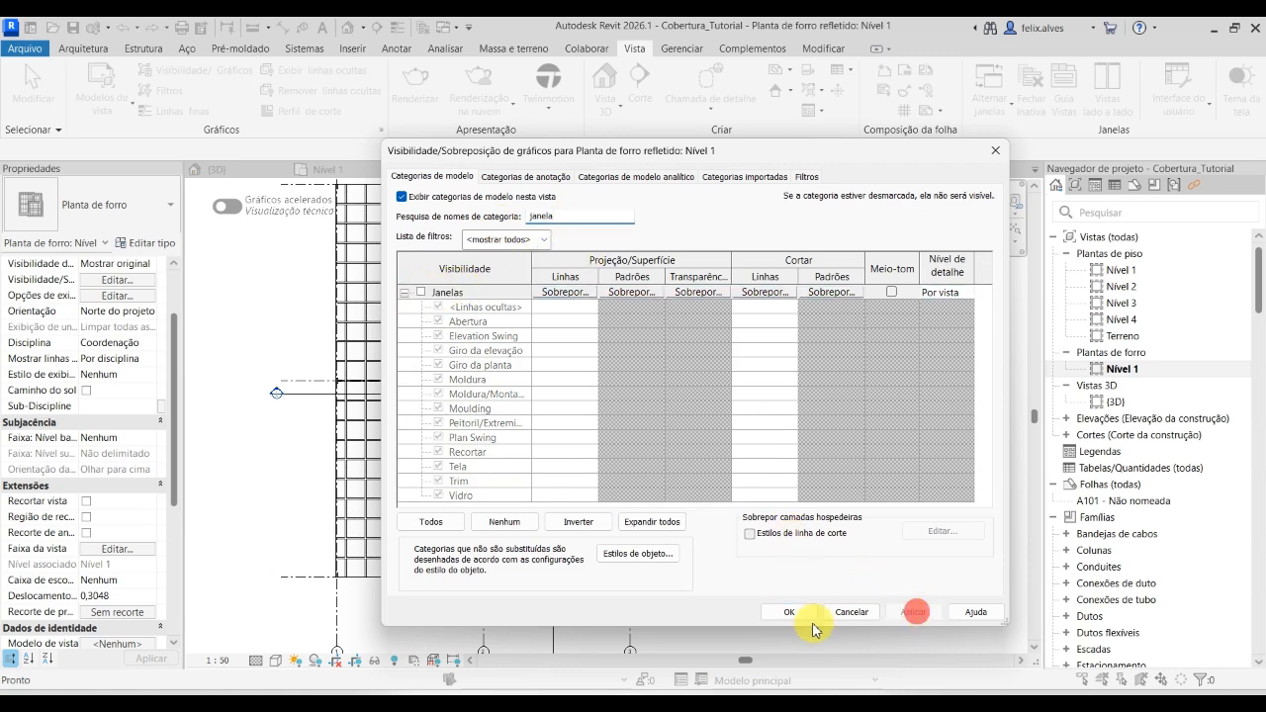
pyautogui.click(796, 611)
# Select the small awning window on the upper-floor wall in the 3D view to check its category.
pyautogui.click(240, 172)
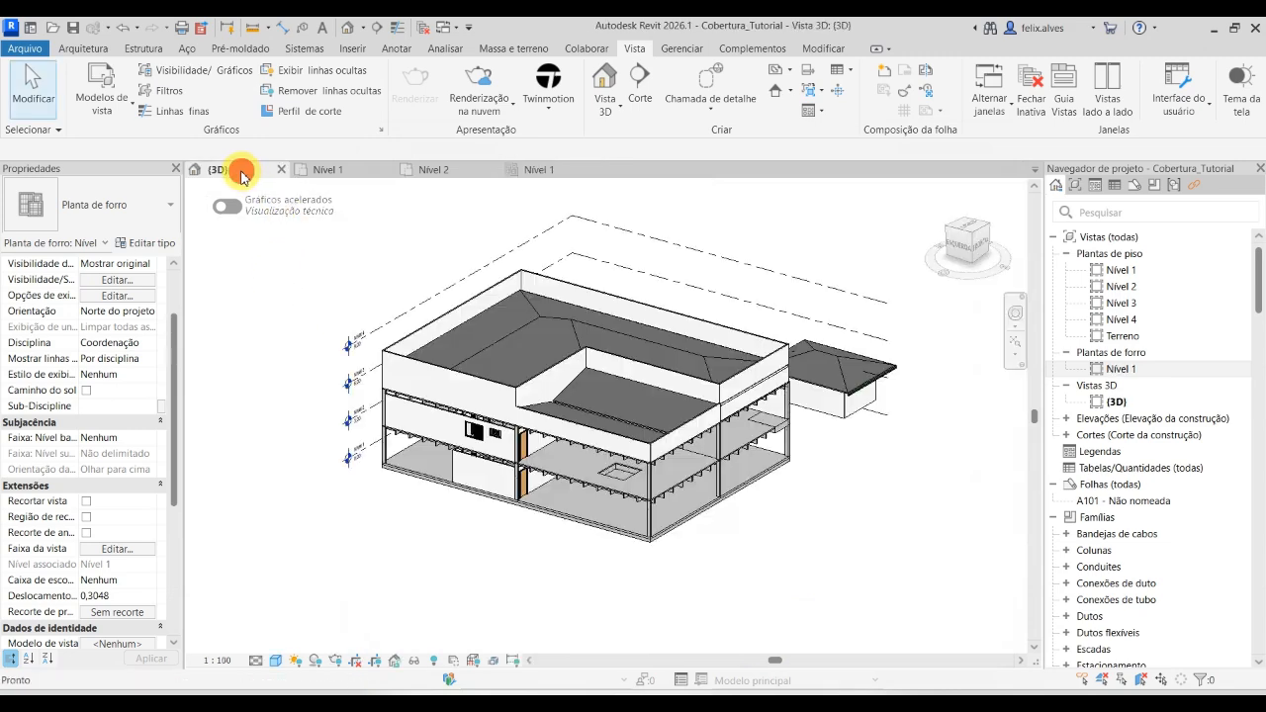
pyautogui.scroll(8, 494, 425)
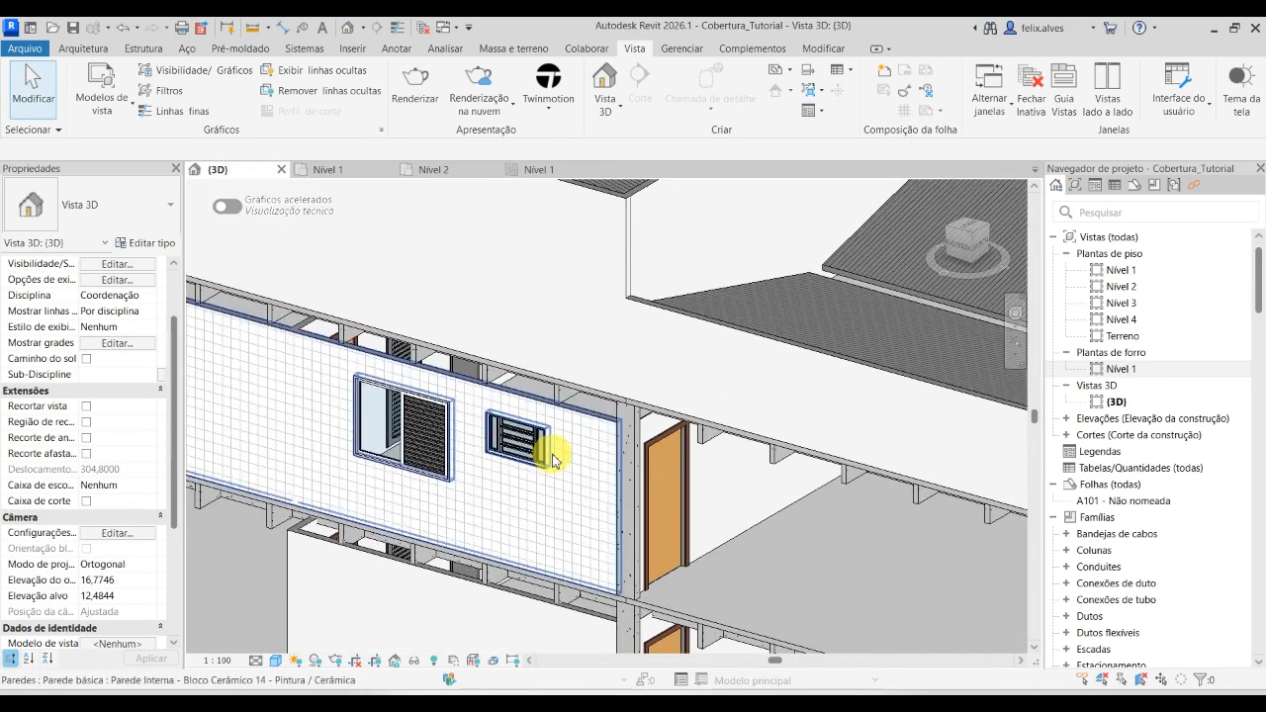
pyautogui.scroll(-3, 643, 550)
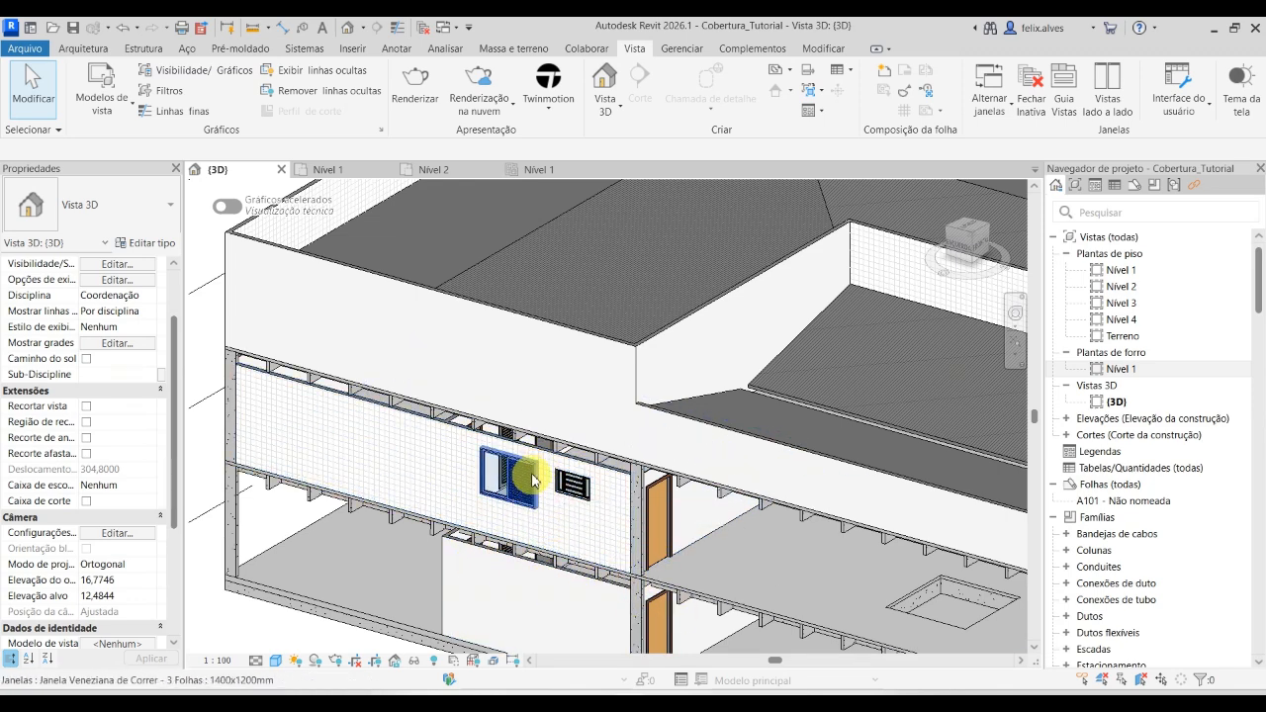
pyautogui.click(586, 488)
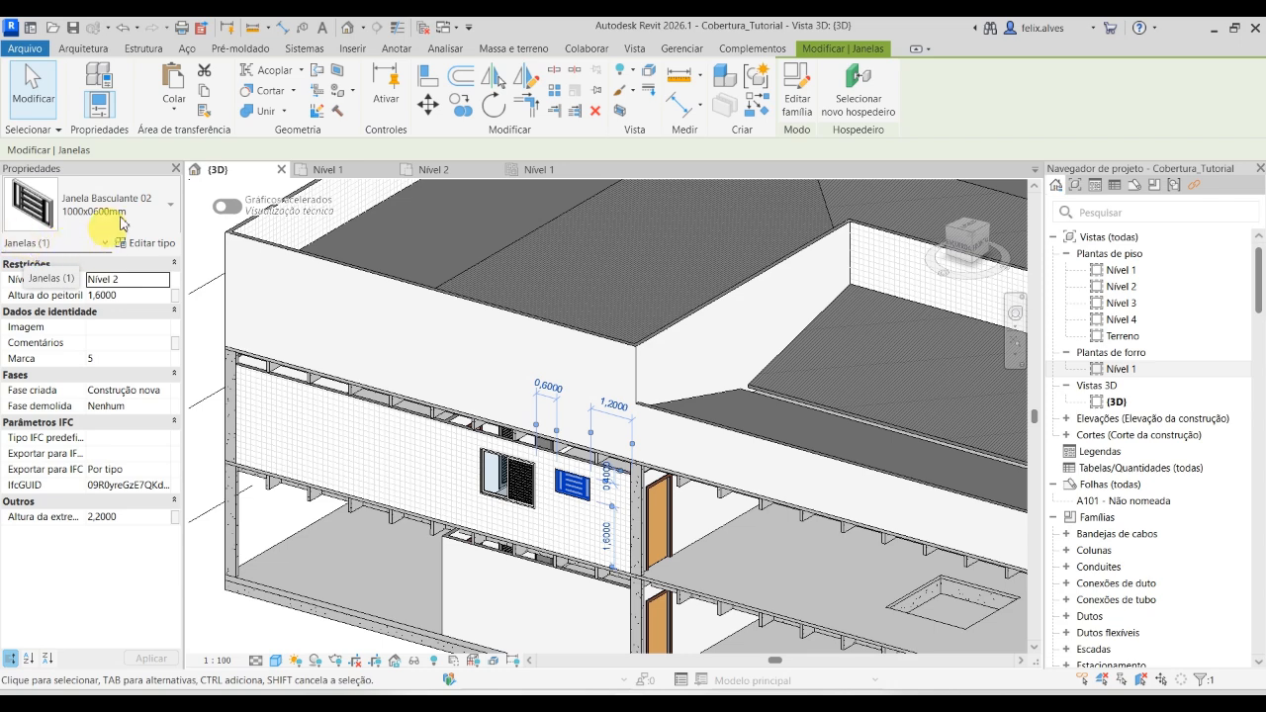
# Place an M_Escrivaninha 1525 x 762mm desk component on the ground floor at Nível 1.
pyautogui.click(143, 48)
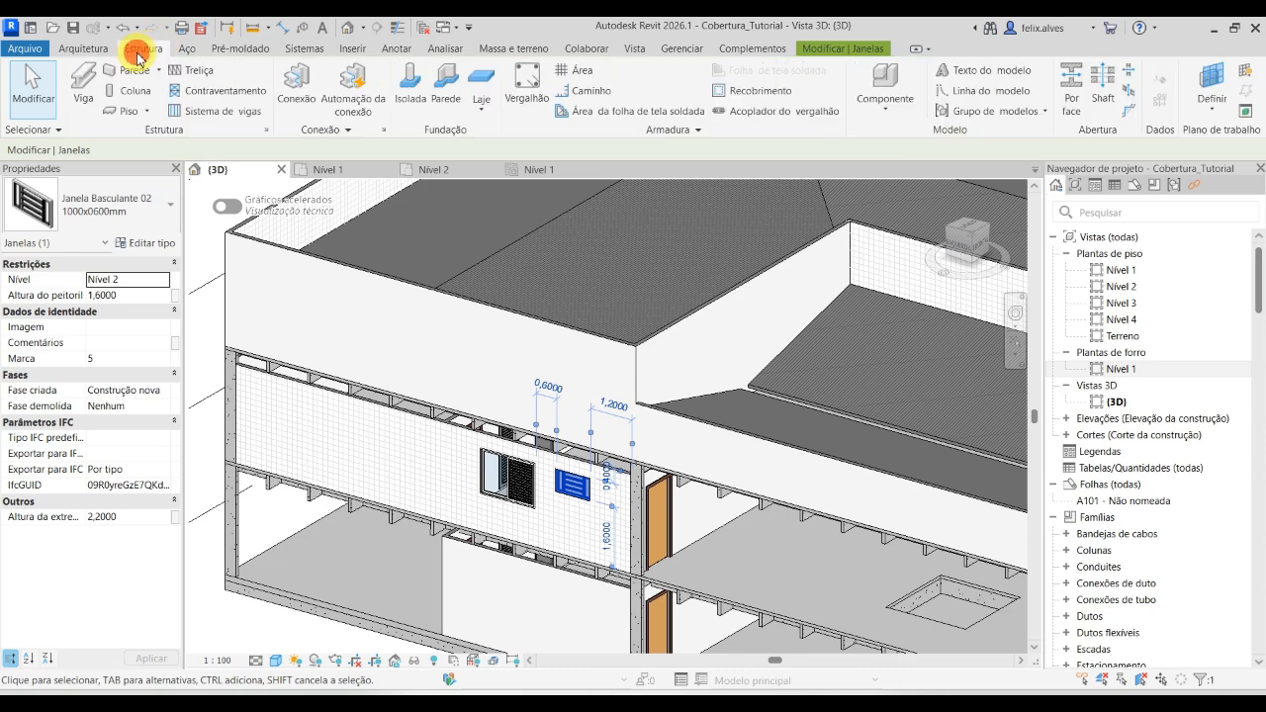
pyautogui.click(97, 48)
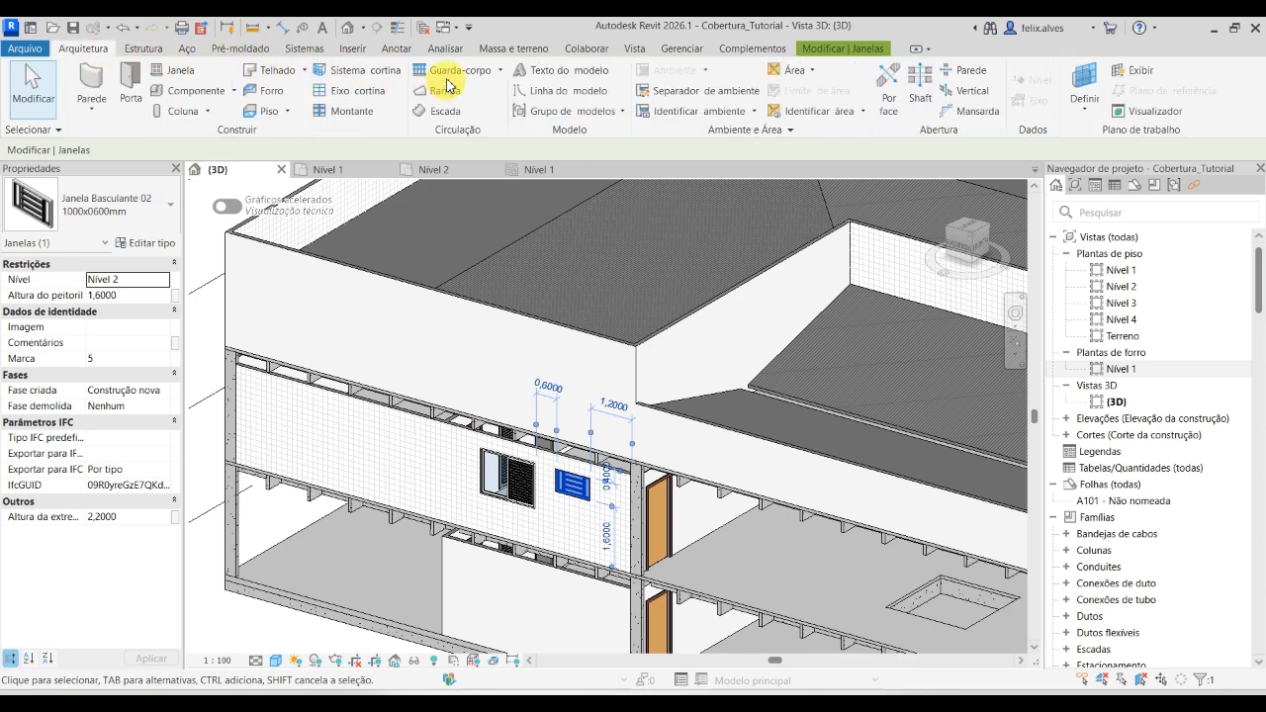
pyautogui.click(190, 90)
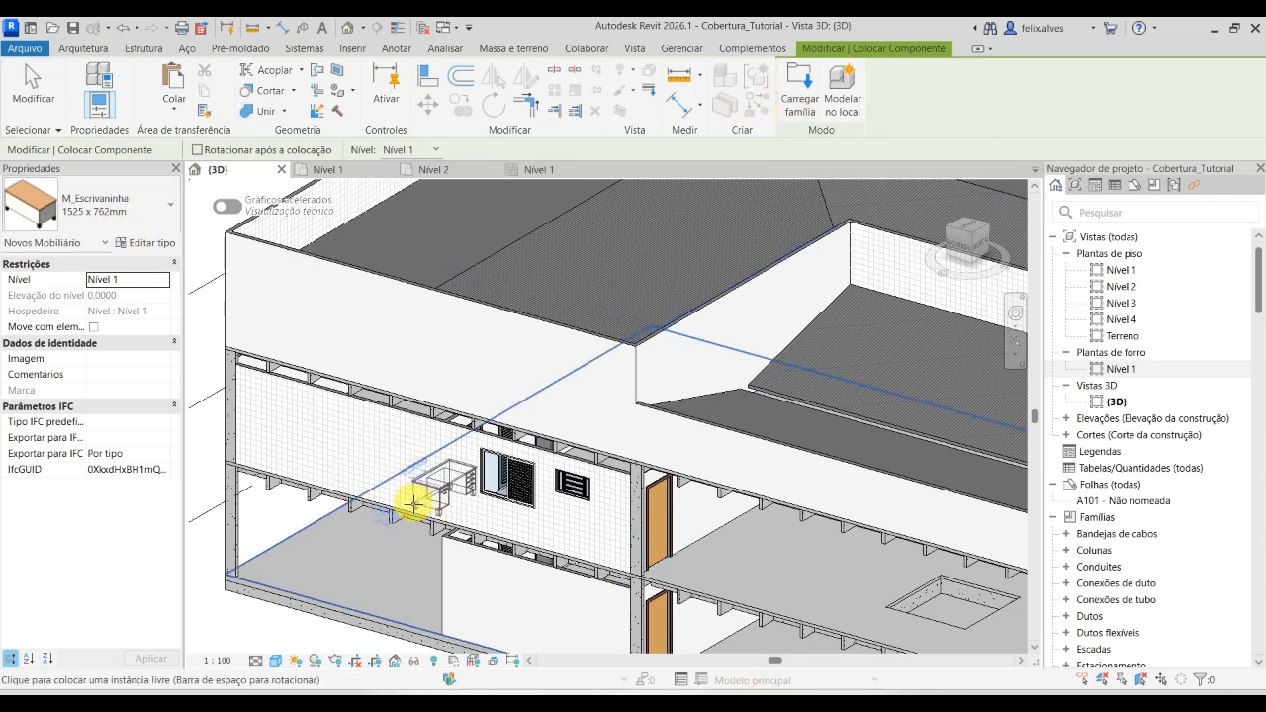
pyautogui.click(371, 570)
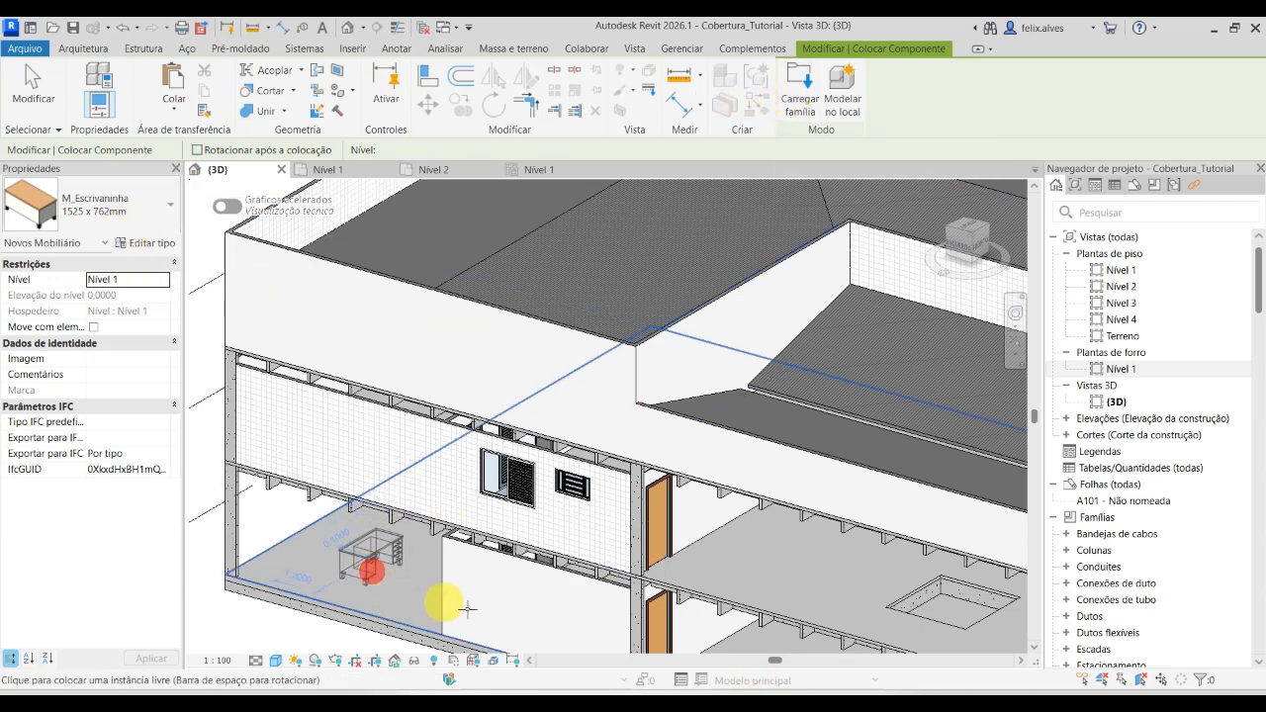
# Place Bacia Sanitária Convencional toilets on the ground-floor wall, one near the beams and one lower down near the floor.
pyautogui.click(158, 201)
pyautogui.scroll(5, 163, 399)
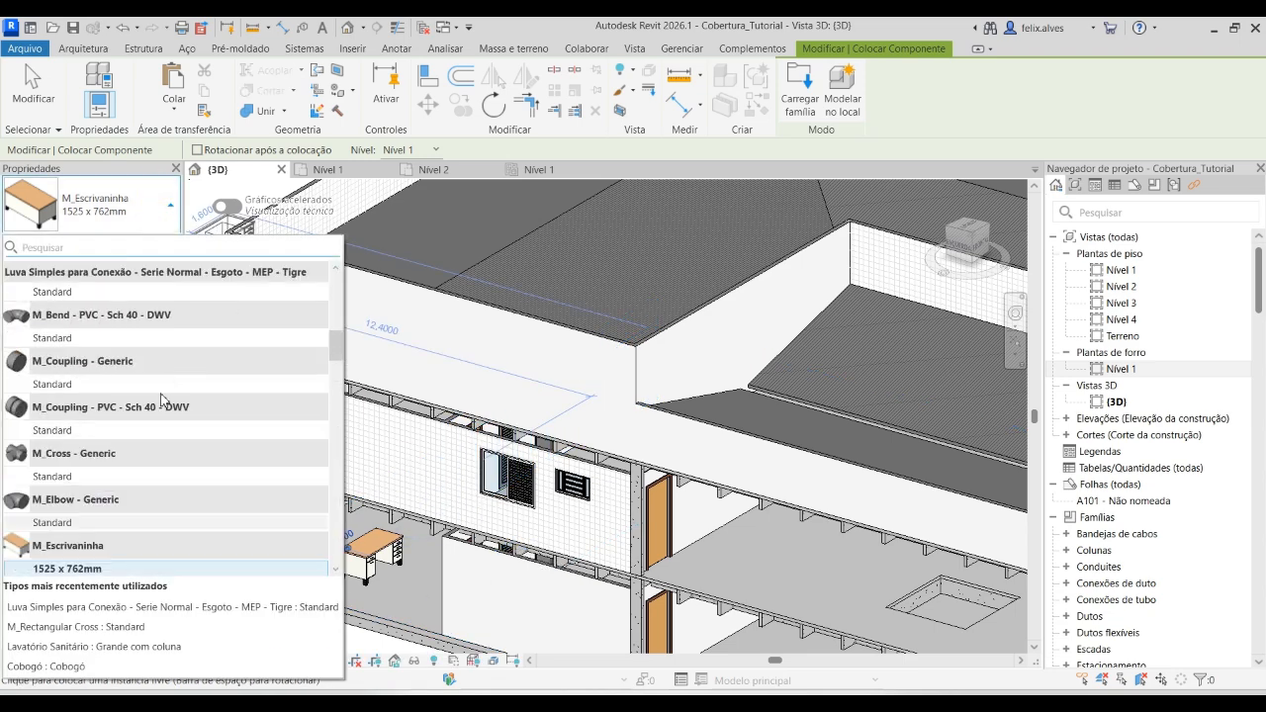
pyautogui.scroll(3, 160, 398)
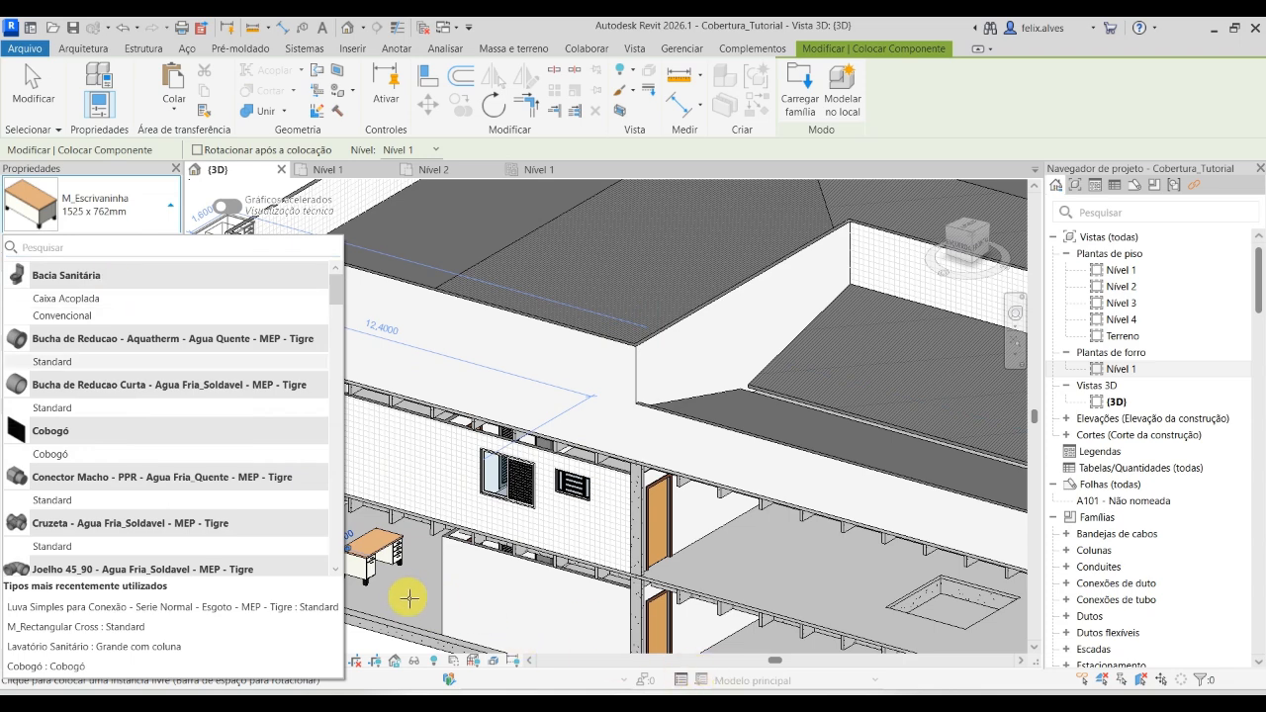
pyautogui.click(118, 314)
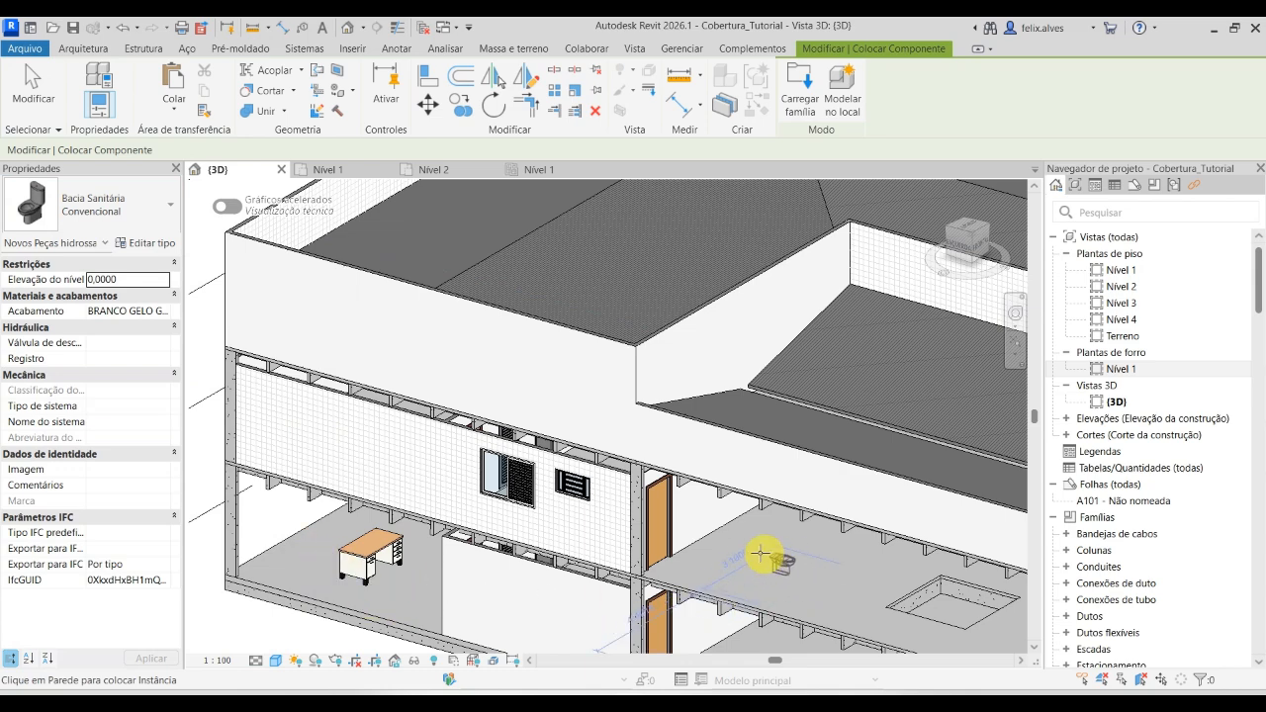
pyautogui.keyDown('shift'); pyautogui.moveTo(322, 549); pyautogui.dragTo(388, 564, button='middle'); pyautogui.keyUp('shift')
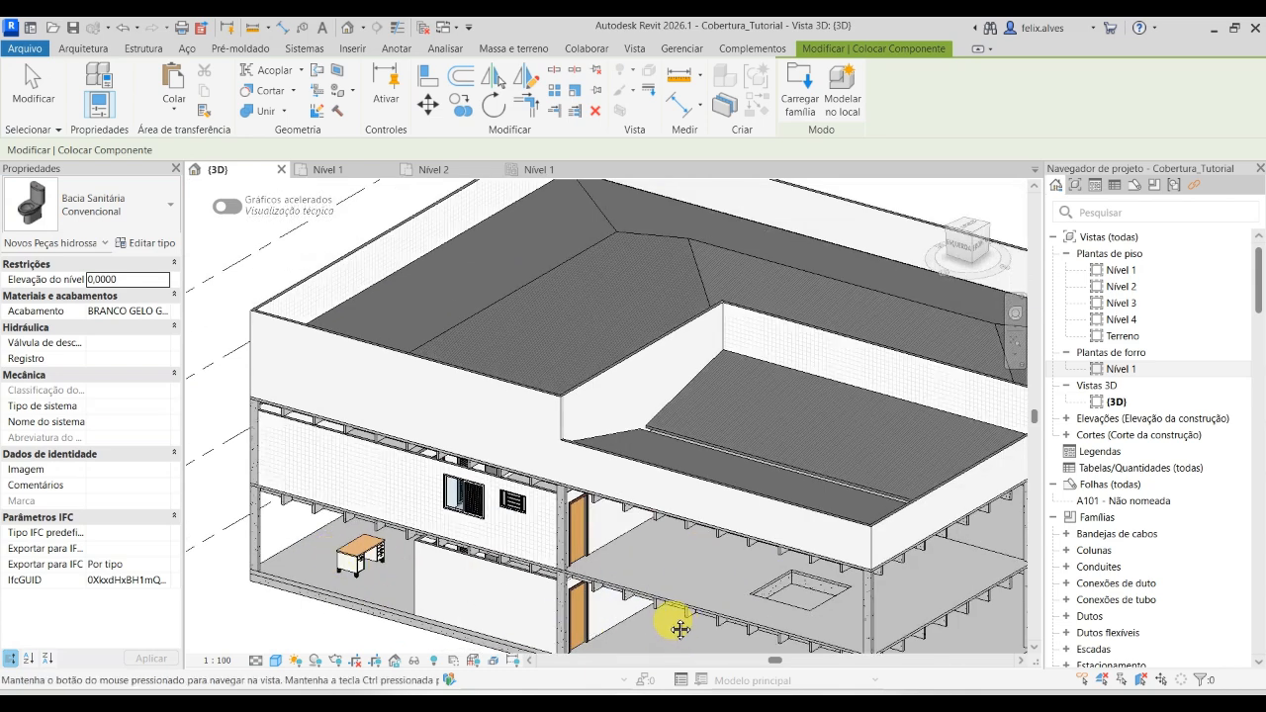
pyautogui.moveTo(678, 627); pyautogui.dragTo(607, 488, button='middle')
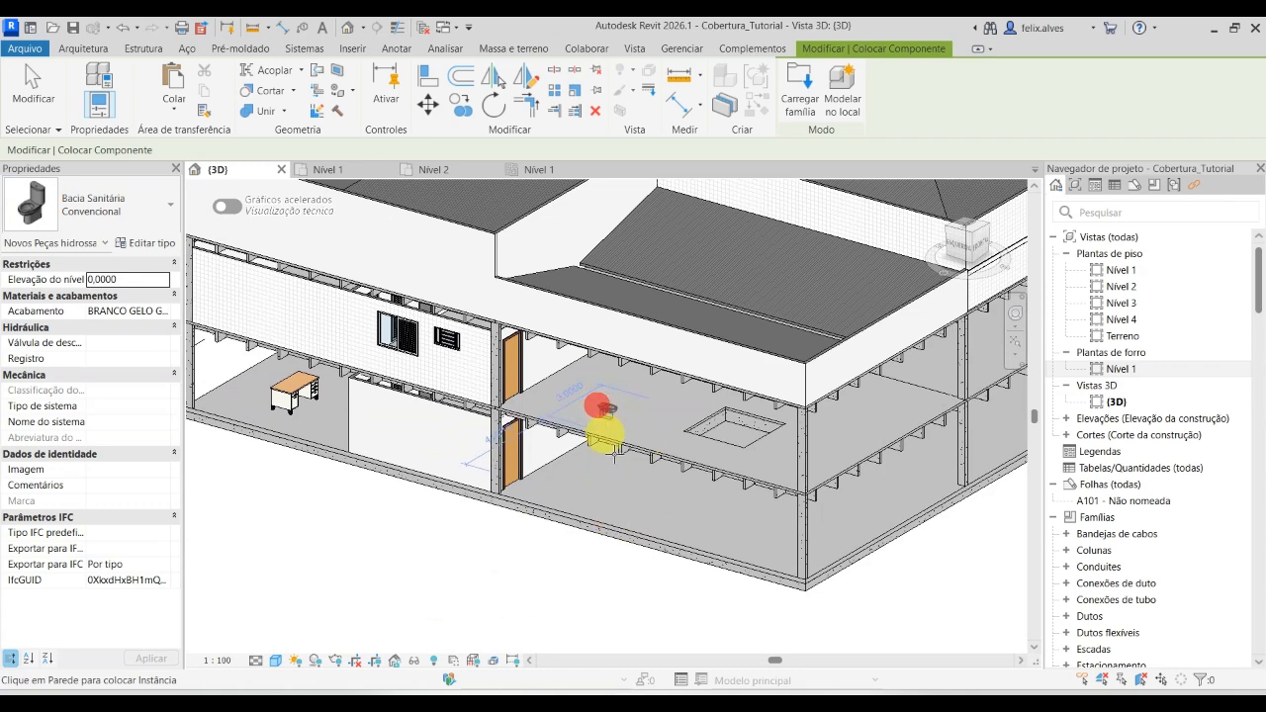
pyautogui.scroll(3, 619, 512)
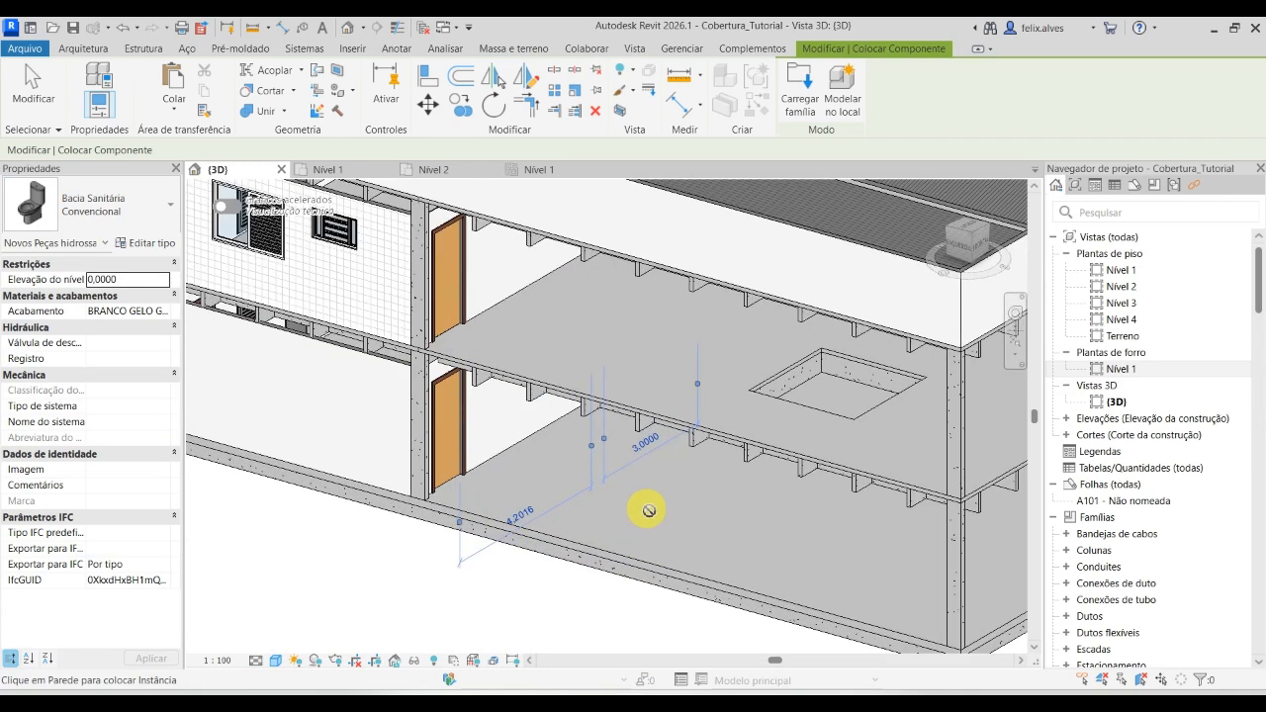
pyautogui.keyDown('shift'); pyautogui.moveTo(649, 508); pyautogui.dragTo(503, 435, button='middle'); pyautogui.keyUp('shift')
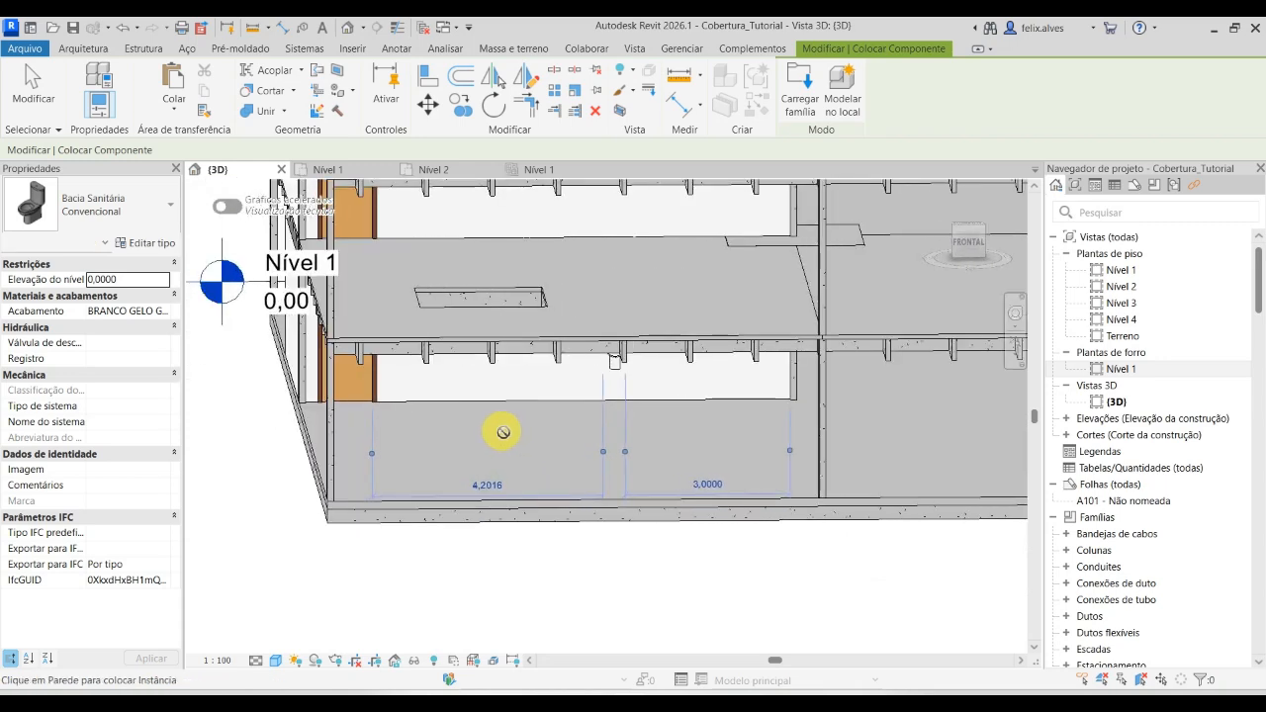
pyautogui.scroll(5, 580, 419)
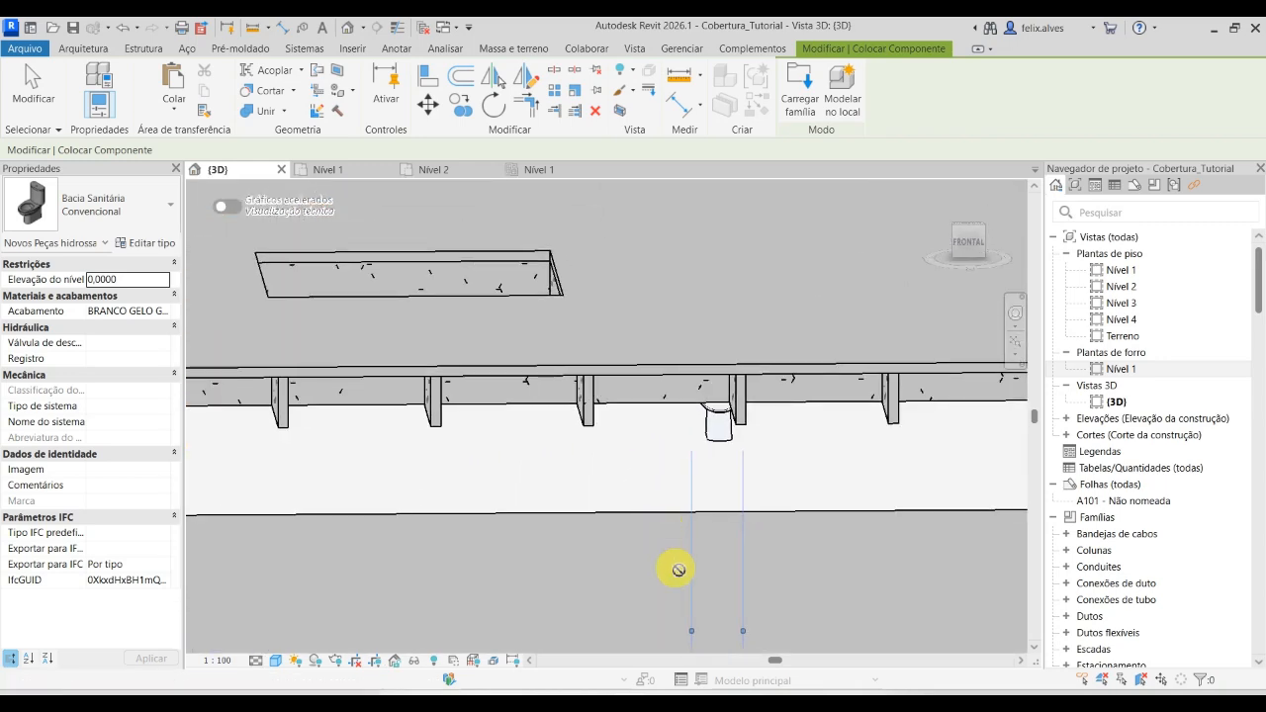
pyautogui.scroll(1, 717, 396)
pyautogui.click(558, 472)
pyautogui.press('Escape')
pyautogui.press('Escape')
# Delete the toilet placed just under the beams and select the lower one to check its category.
pyautogui.click(709, 435)
pyautogui.press('Delete')
pyautogui.scroll(-3, 669, 557)
pyautogui.keyDown('shift'); pyautogui.moveTo(641, 579); pyautogui.dragTo(650, 550, button='middle'); pyautogui.keyUp('shift')
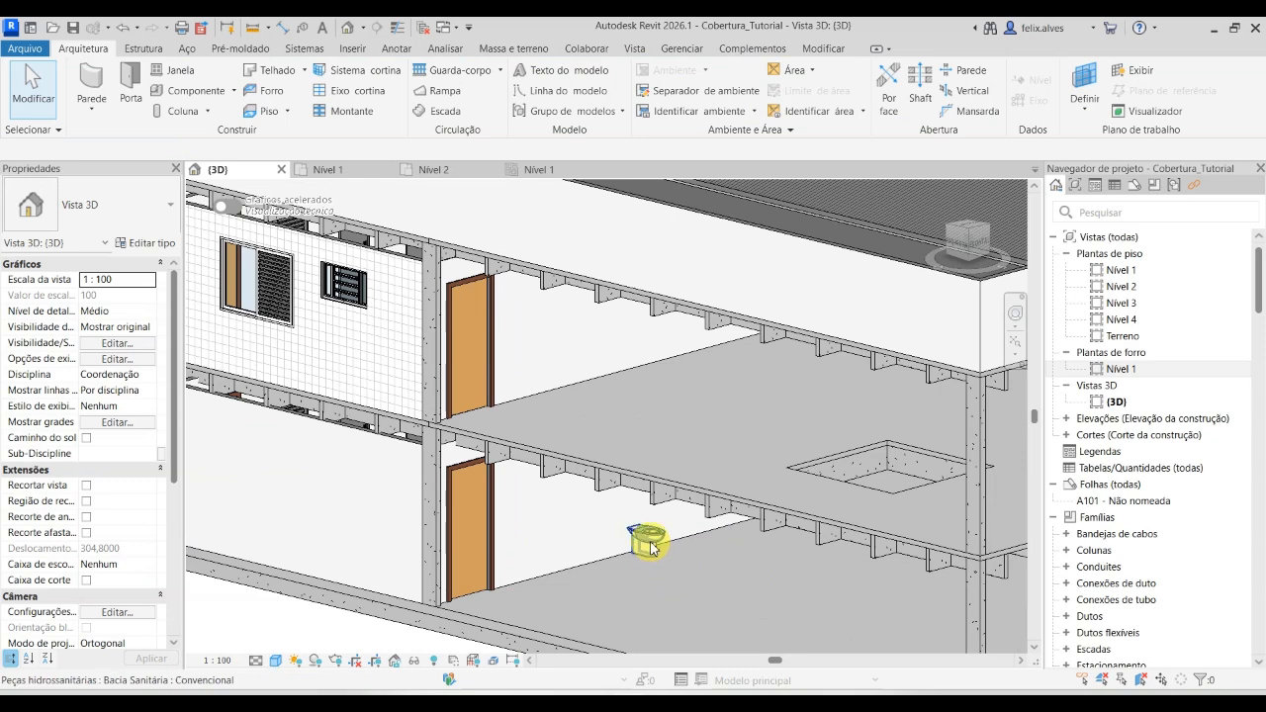
pyautogui.click(650, 547)
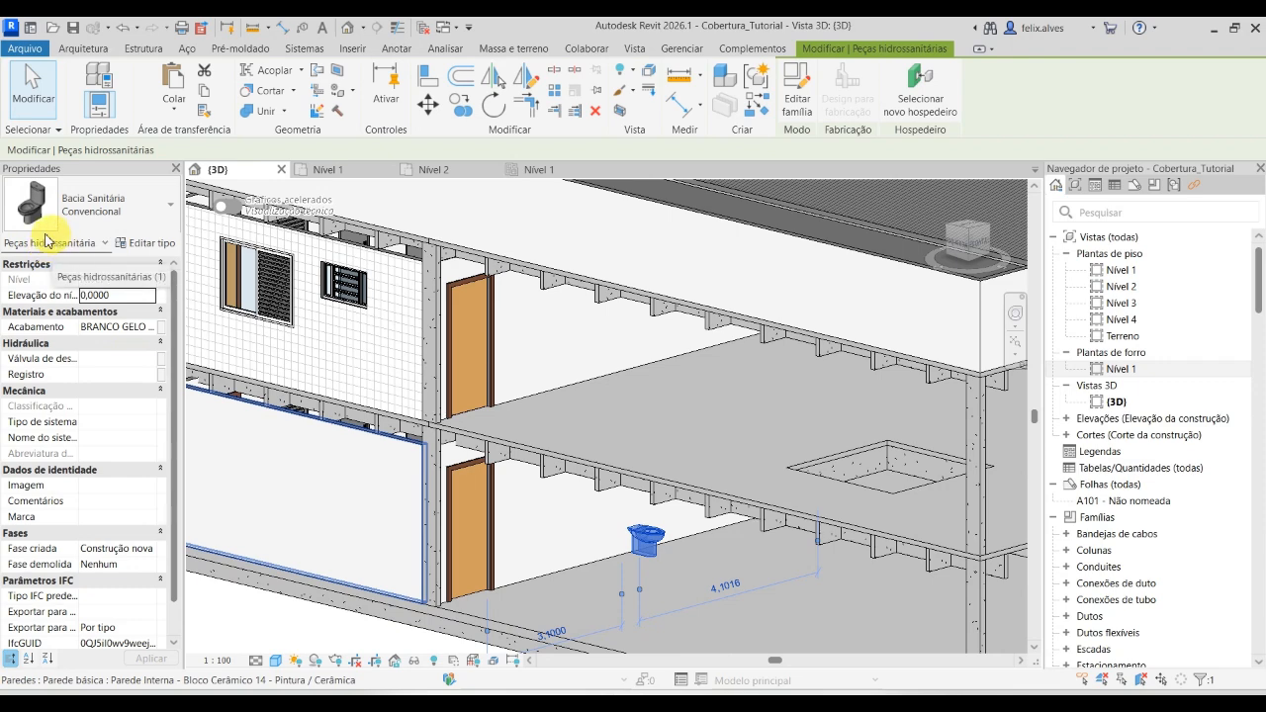
# Hide the Peças hidrossanitárias category in the Nível 1 reflected ceiling plan.
pyautogui.click(538, 169)
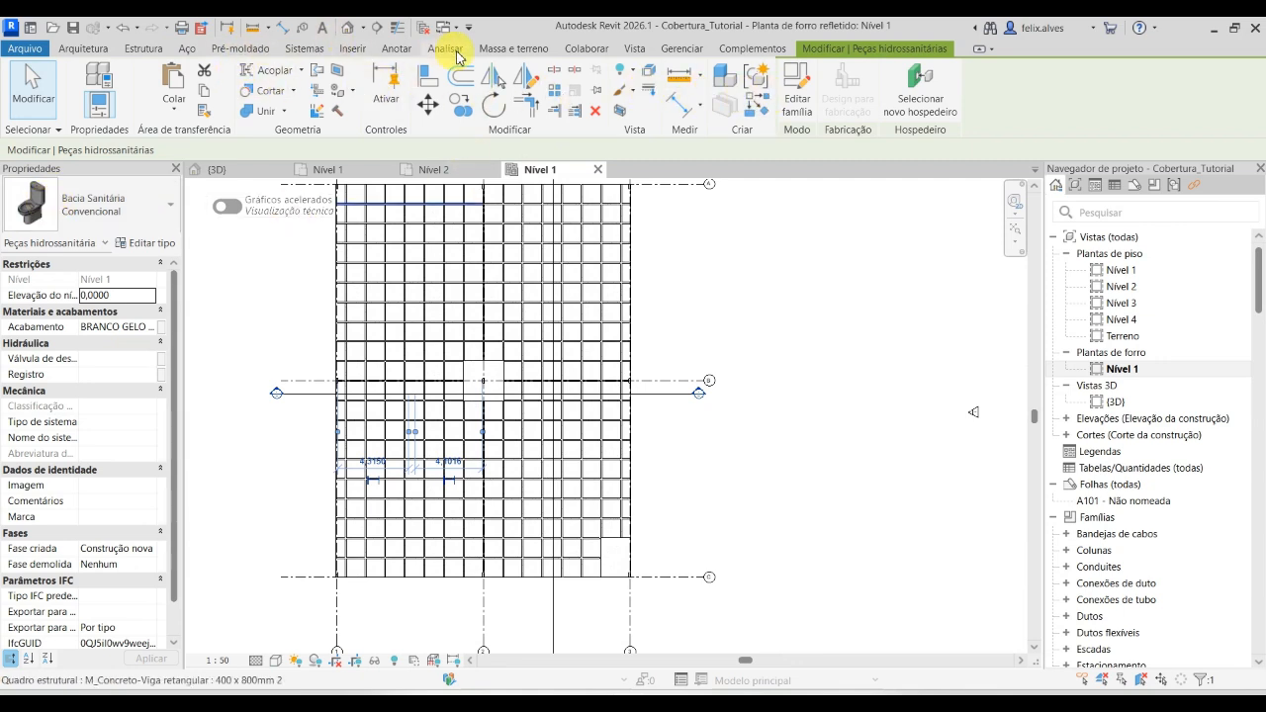
pyautogui.click(631, 49)
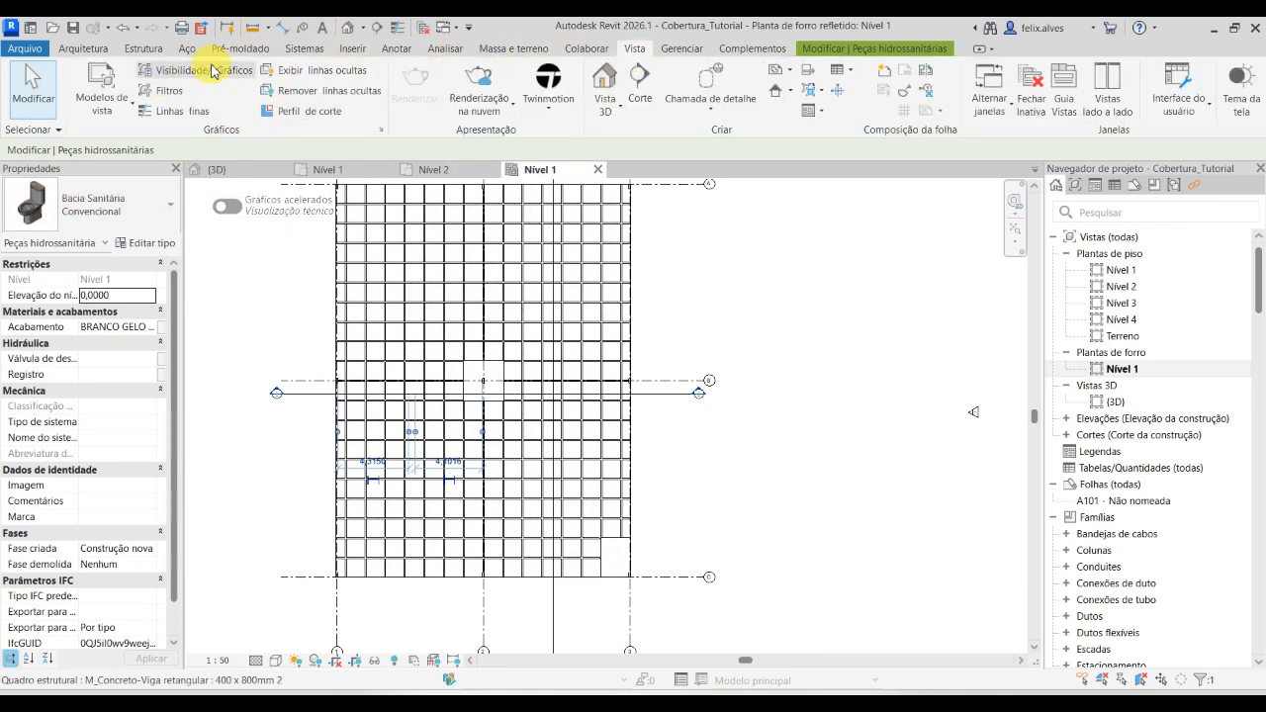
pyautogui.click(198, 70)
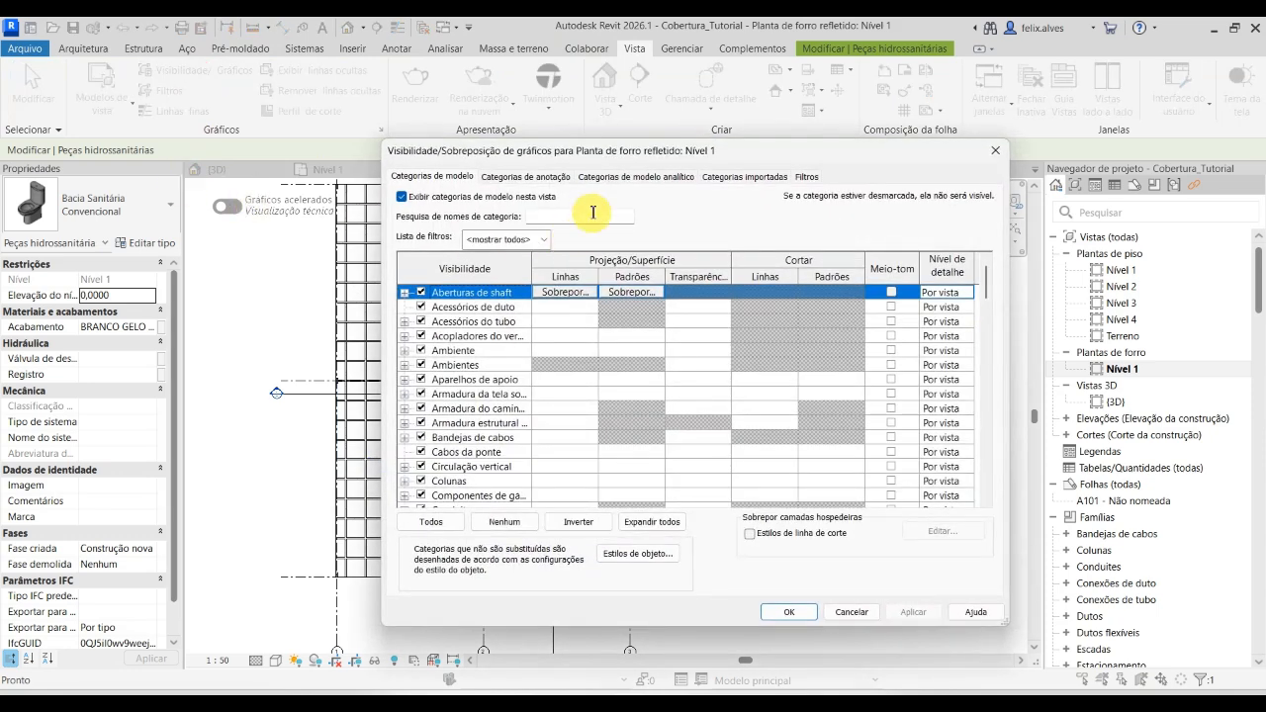
pyautogui.click(587, 217)
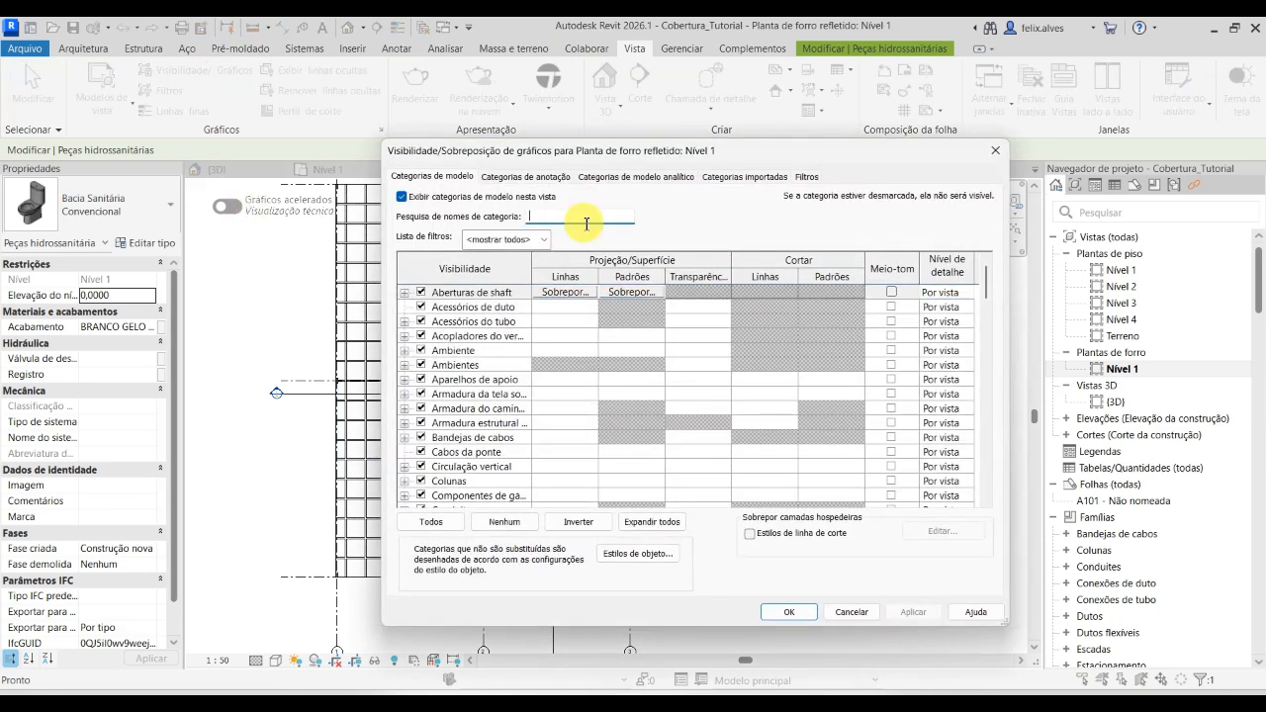
pyautogui.write('peç')
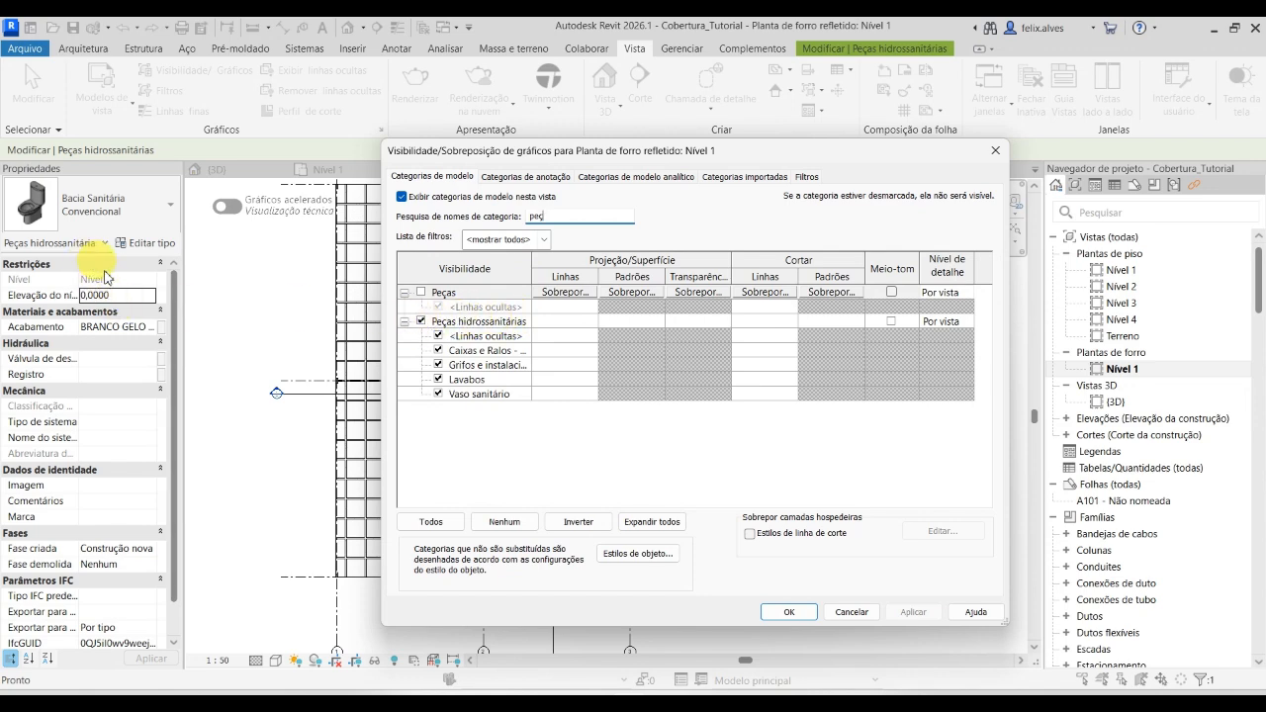
pyautogui.click(421, 322)
pyautogui.click(908, 608)
pyautogui.click(791, 610)
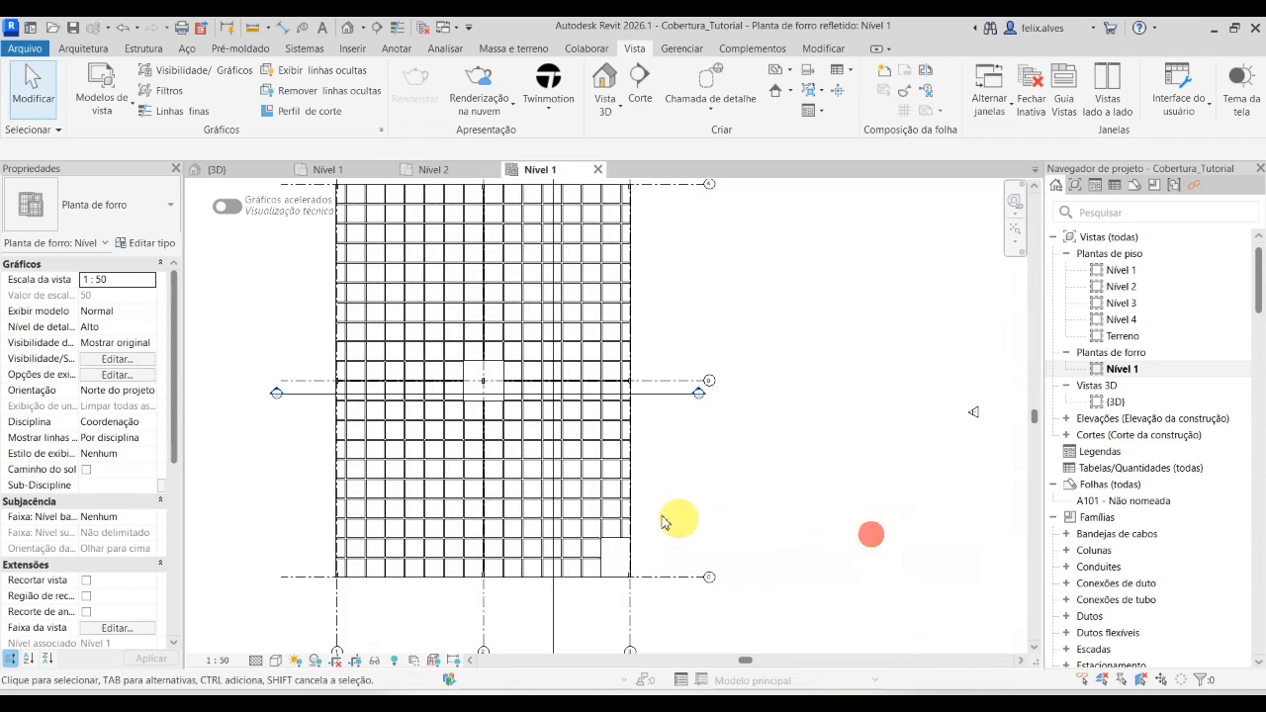
pyautogui.moveTo(445, 401); pyautogui.dragTo(565, 415, button='middle')
pyautogui.scroll(2, 605, 507)
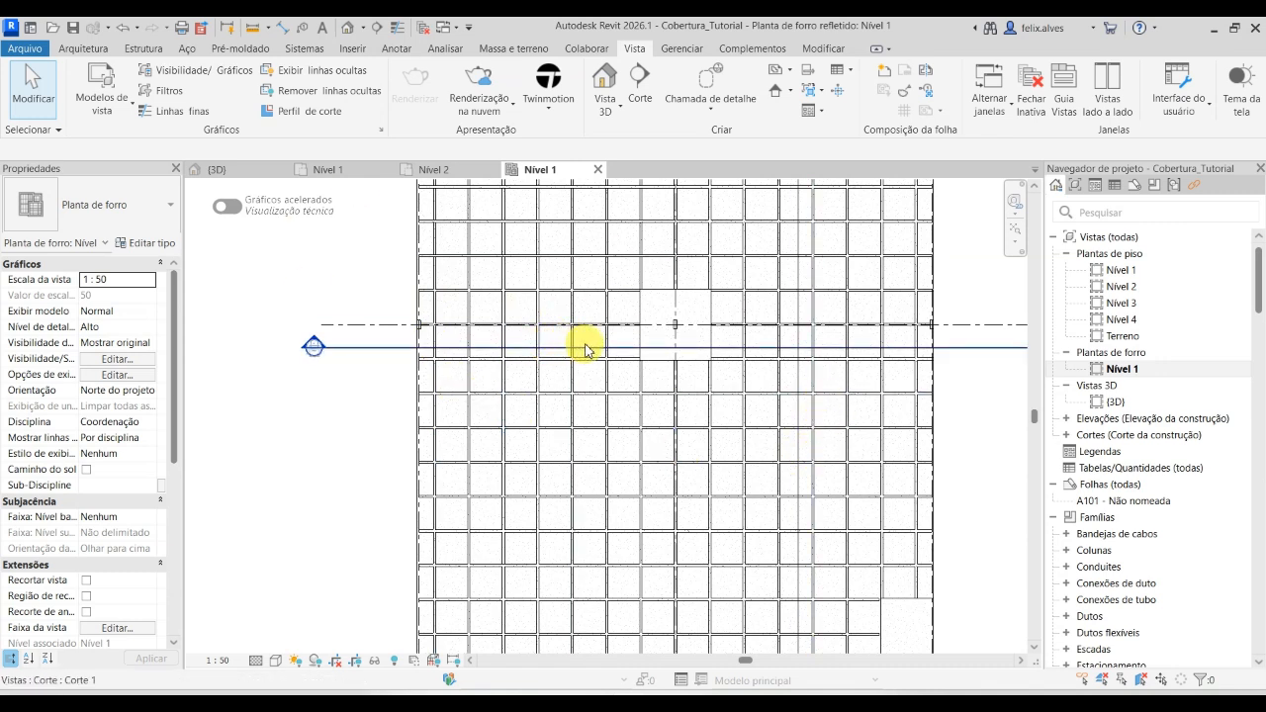
# Duplicate the {3D} view.
pyautogui.click(1123, 405)
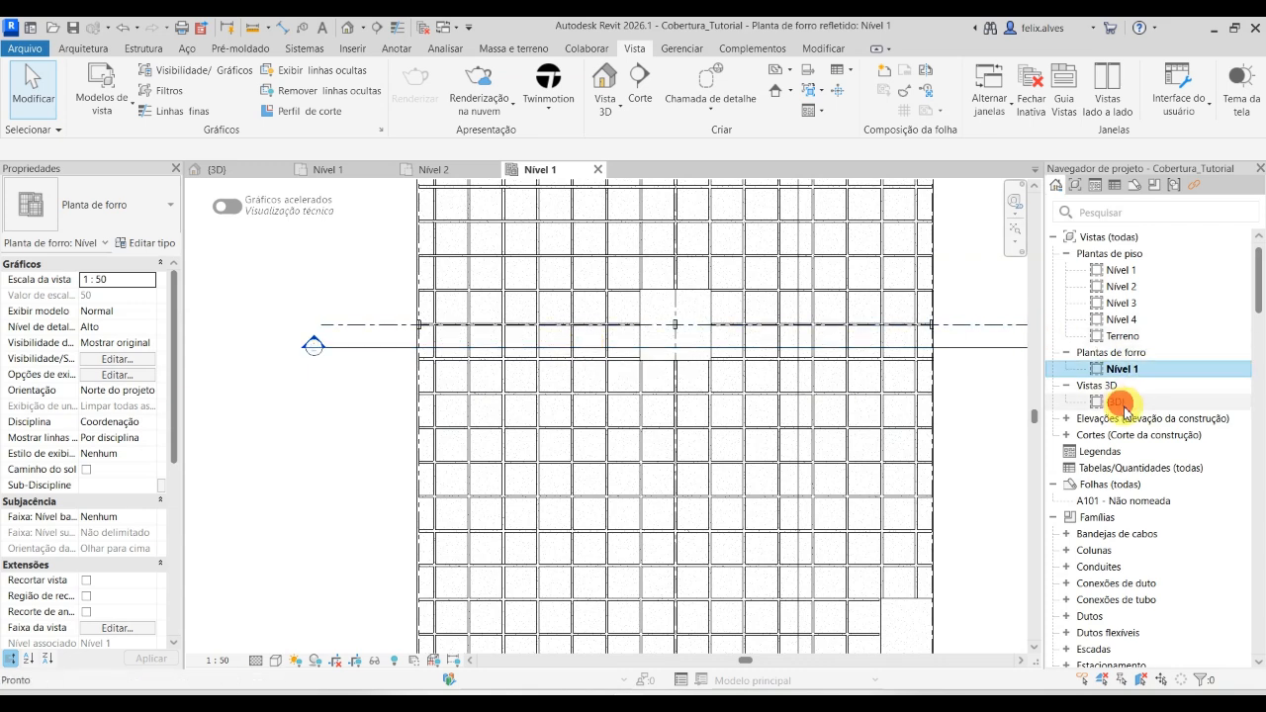
pyautogui.rightClick(1124, 406)
pyautogui.moveTo(1061, 450)
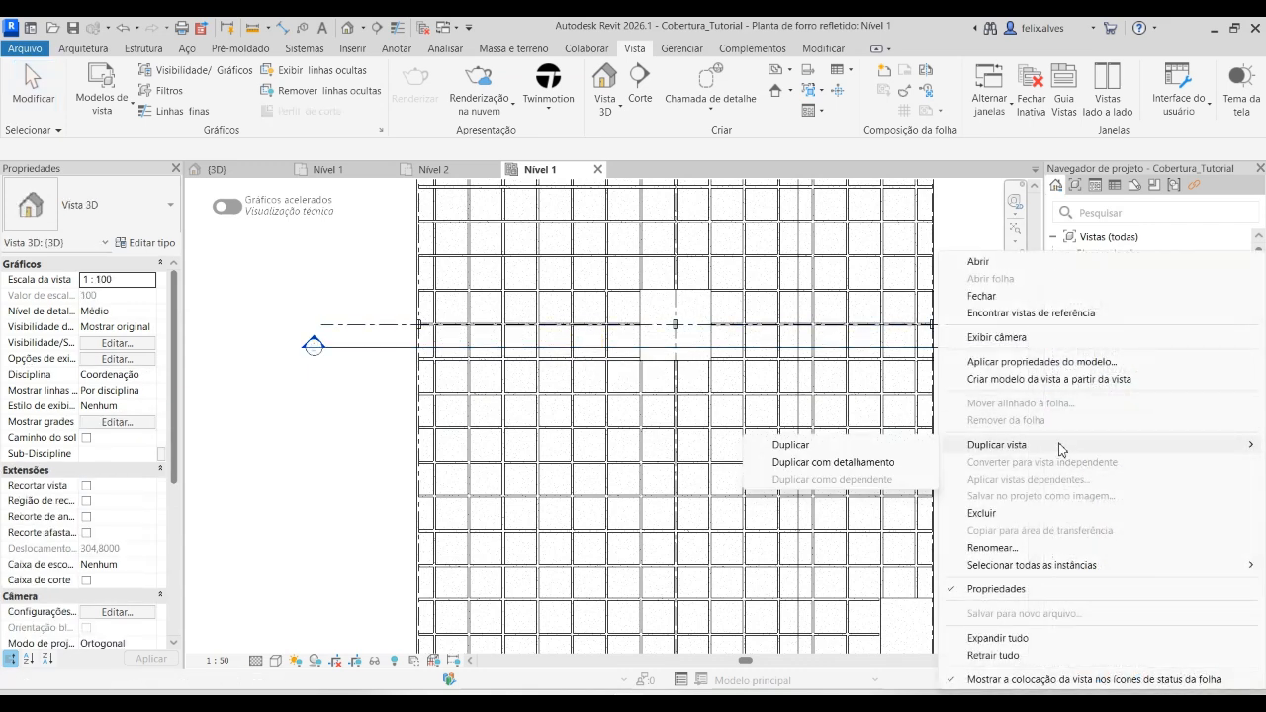
pyautogui.click(854, 452)
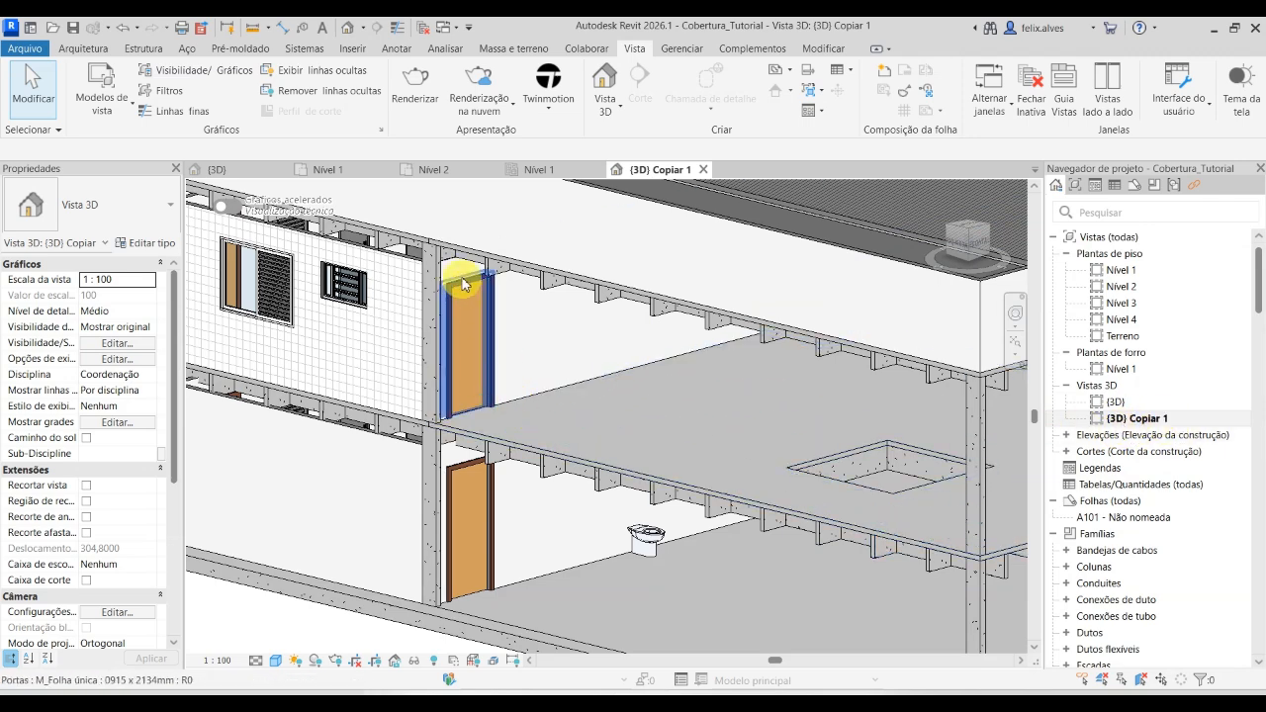
# Create a view template named ProjetoEstrutural from the Nível 1 reflected ceiling plan.
pyautogui.click(539, 169)
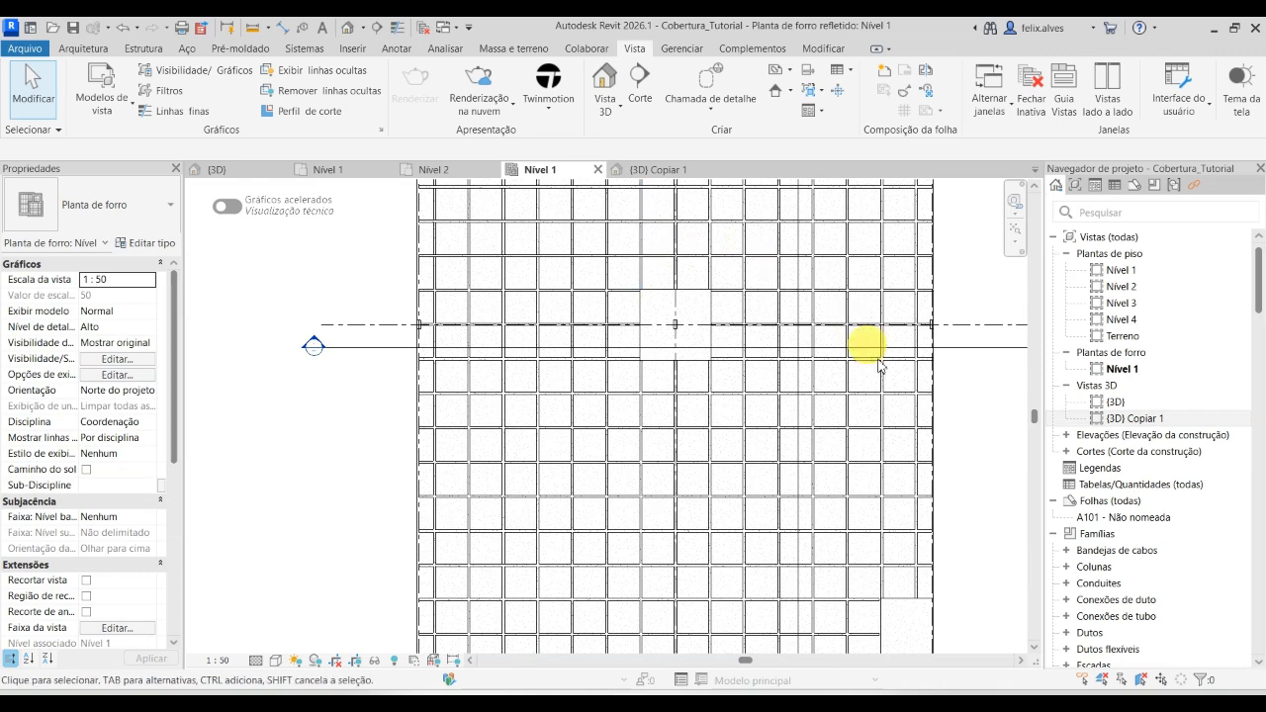
pyautogui.scroll(-4, 830, 435)
pyautogui.moveTo(915, 348); pyautogui.dragTo(811, 399, button='middle')
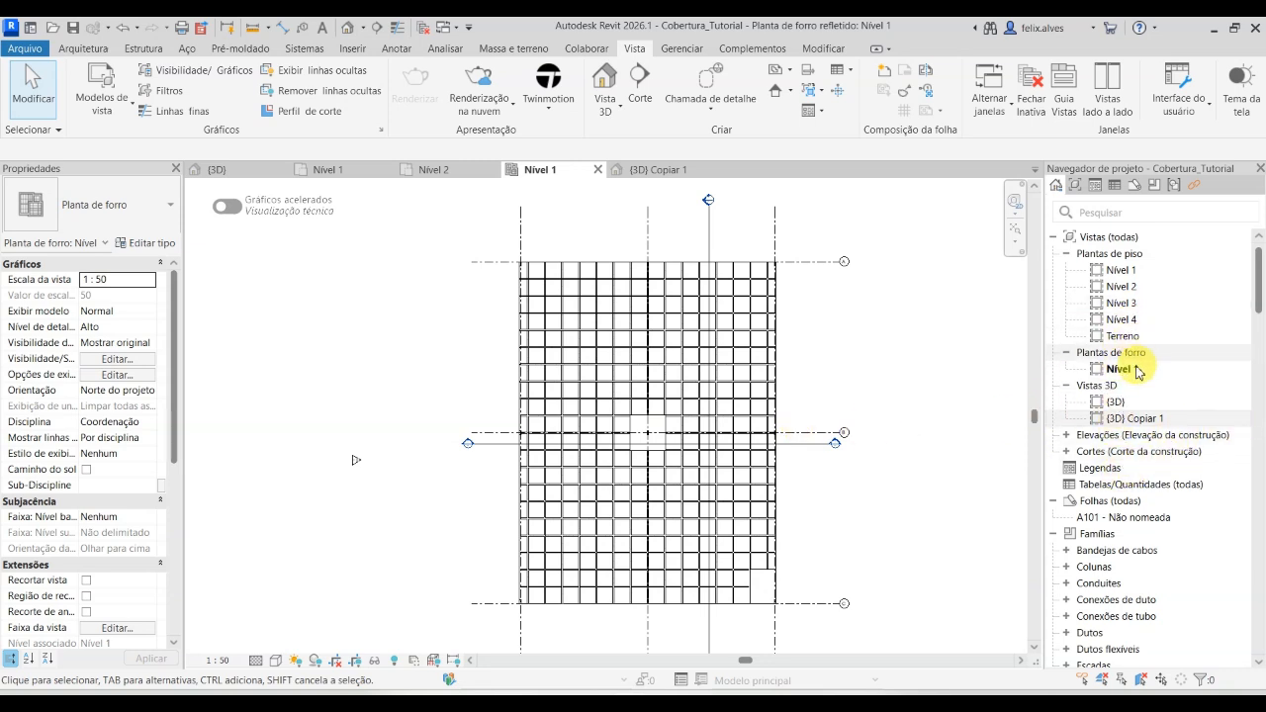
pyautogui.click(204, 69)
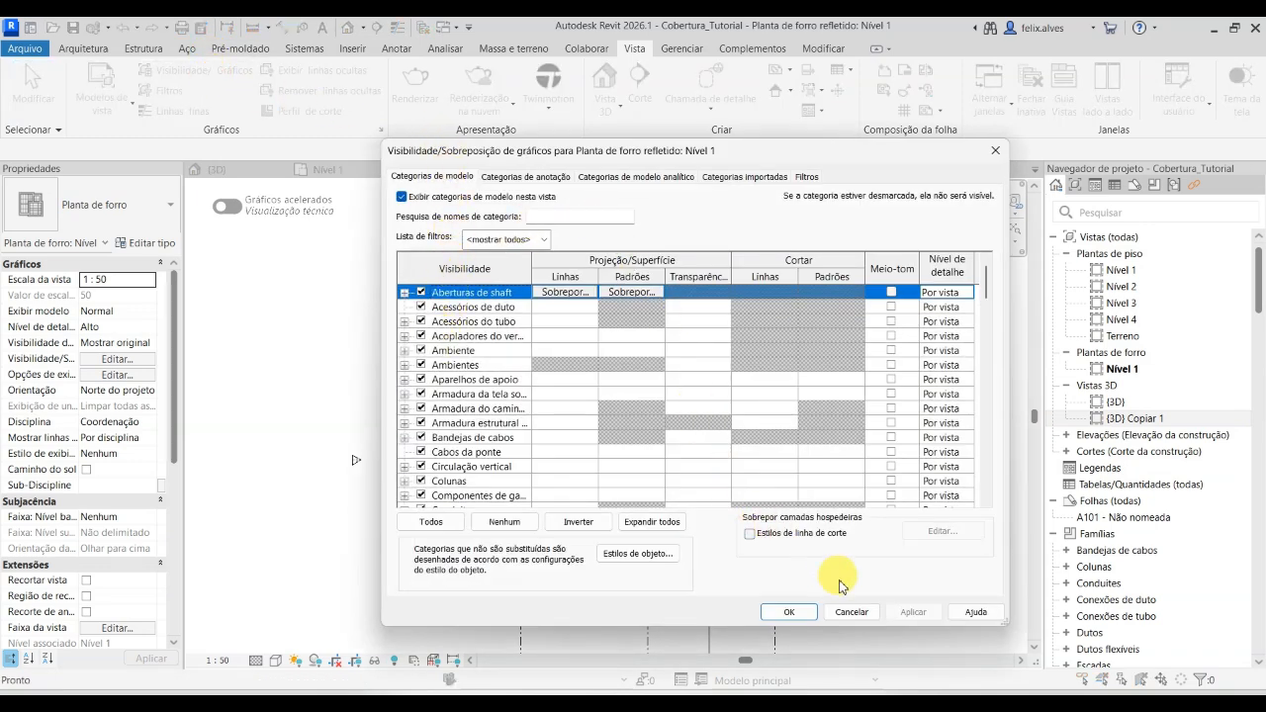
pyautogui.click(851, 611)
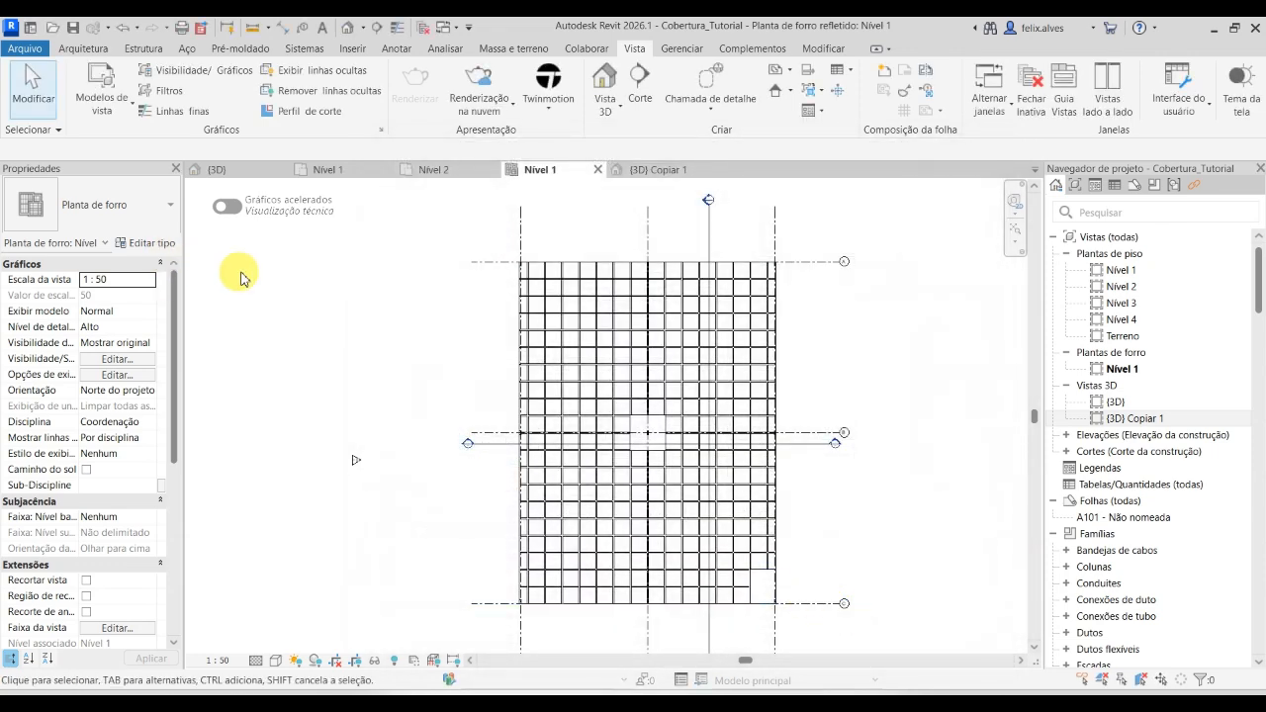
pyautogui.click(114, 89)
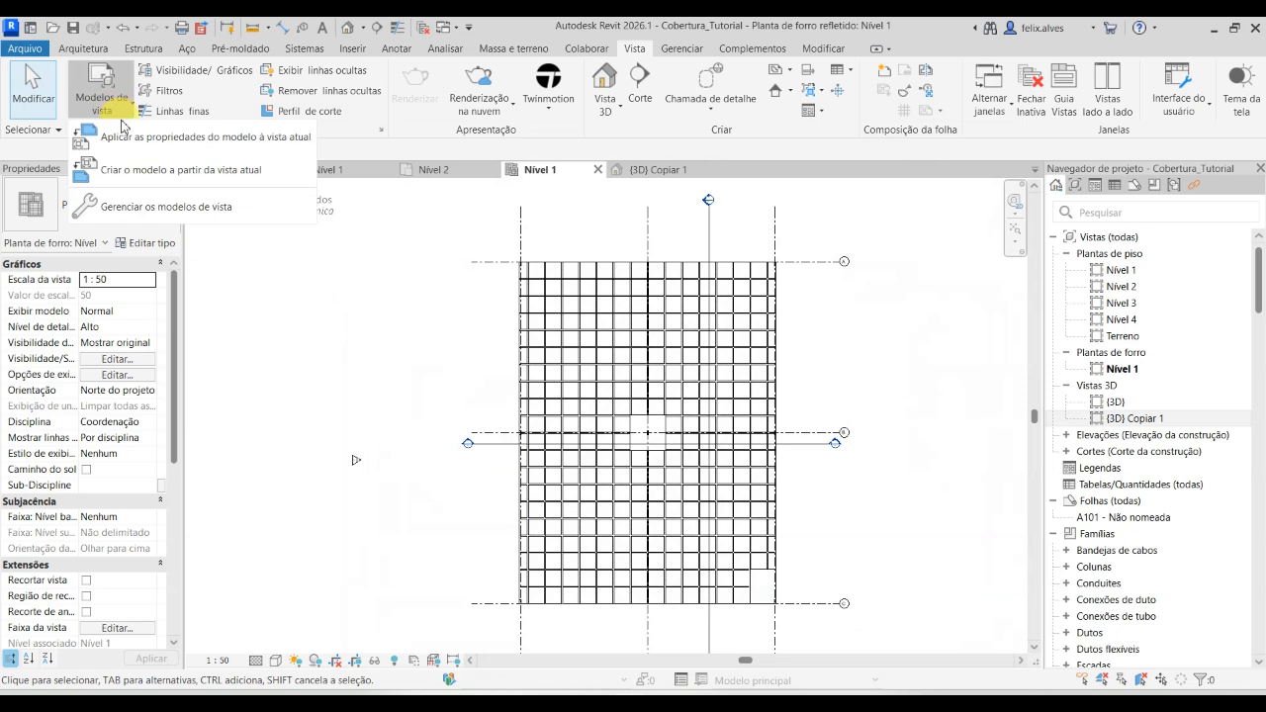
pyautogui.click(193, 170)
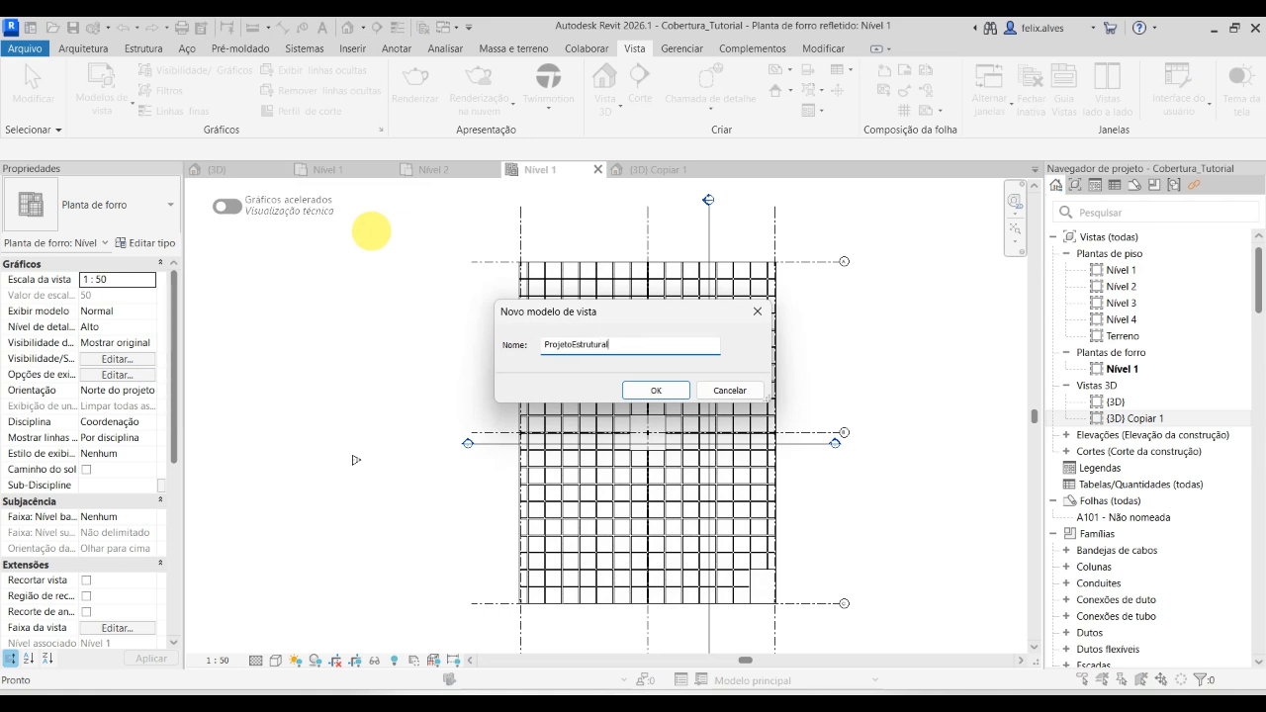
pyautogui.press('Return')
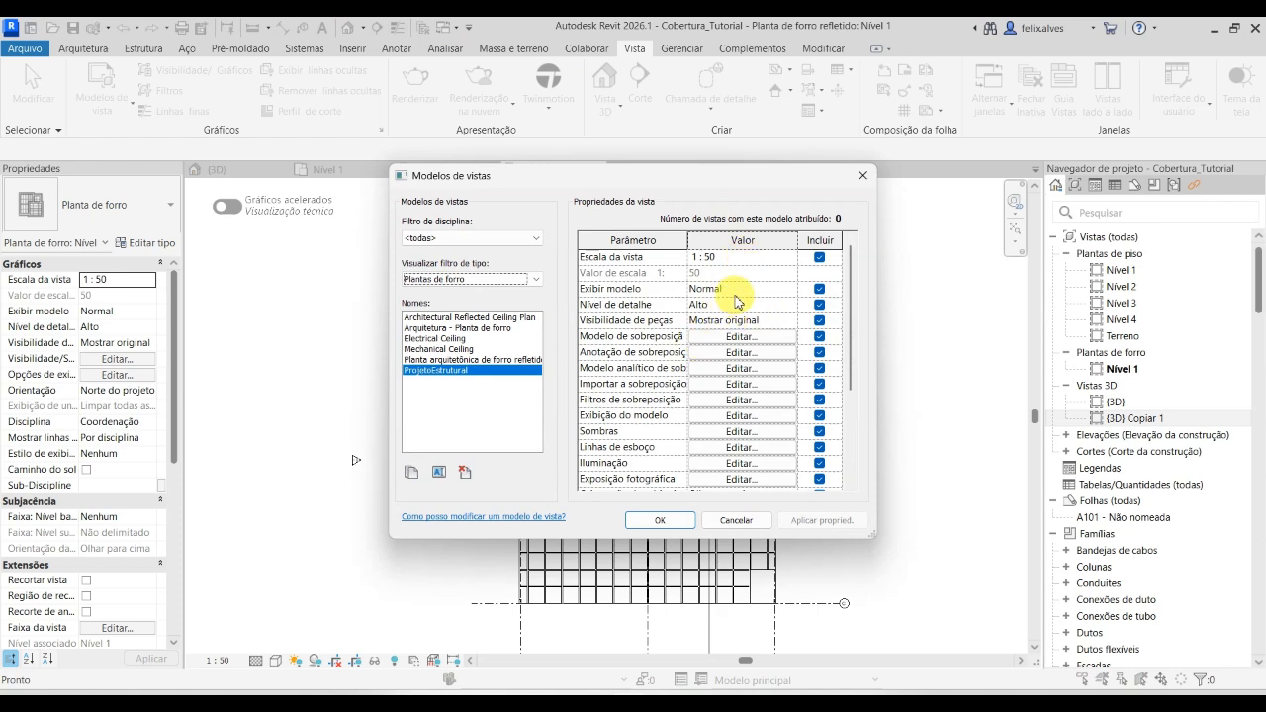
# Review the view range stored in the ProjetoEstrutural template and accept the template settings.
pyautogui.scroll(-2, 737, 301)
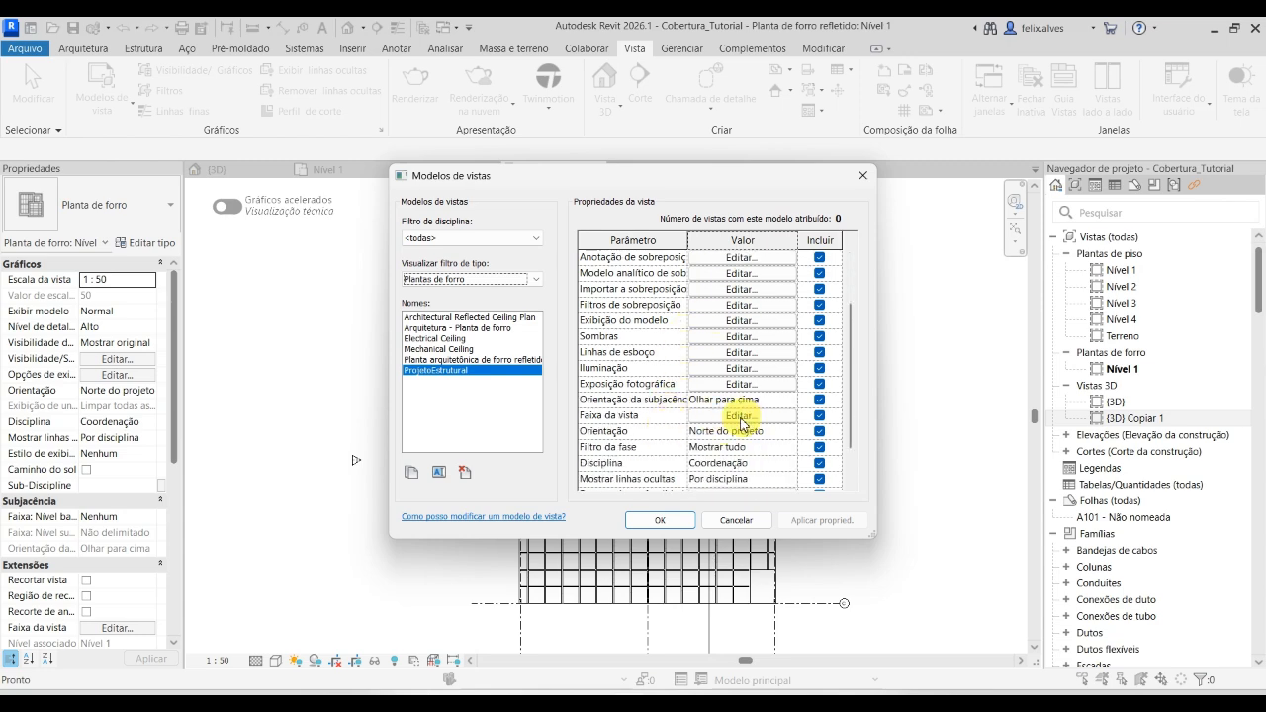
pyautogui.click(740, 417)
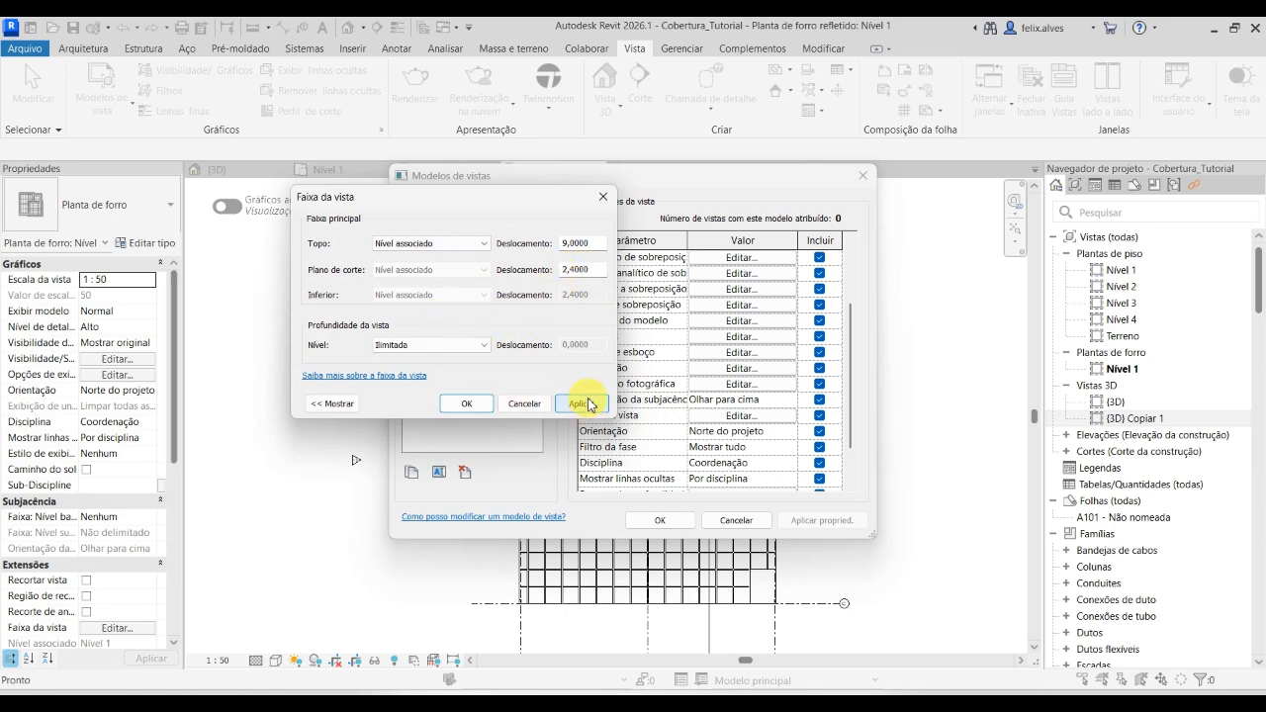
pyautogui.click(466, 404)
pyautogui.click(659, 519)
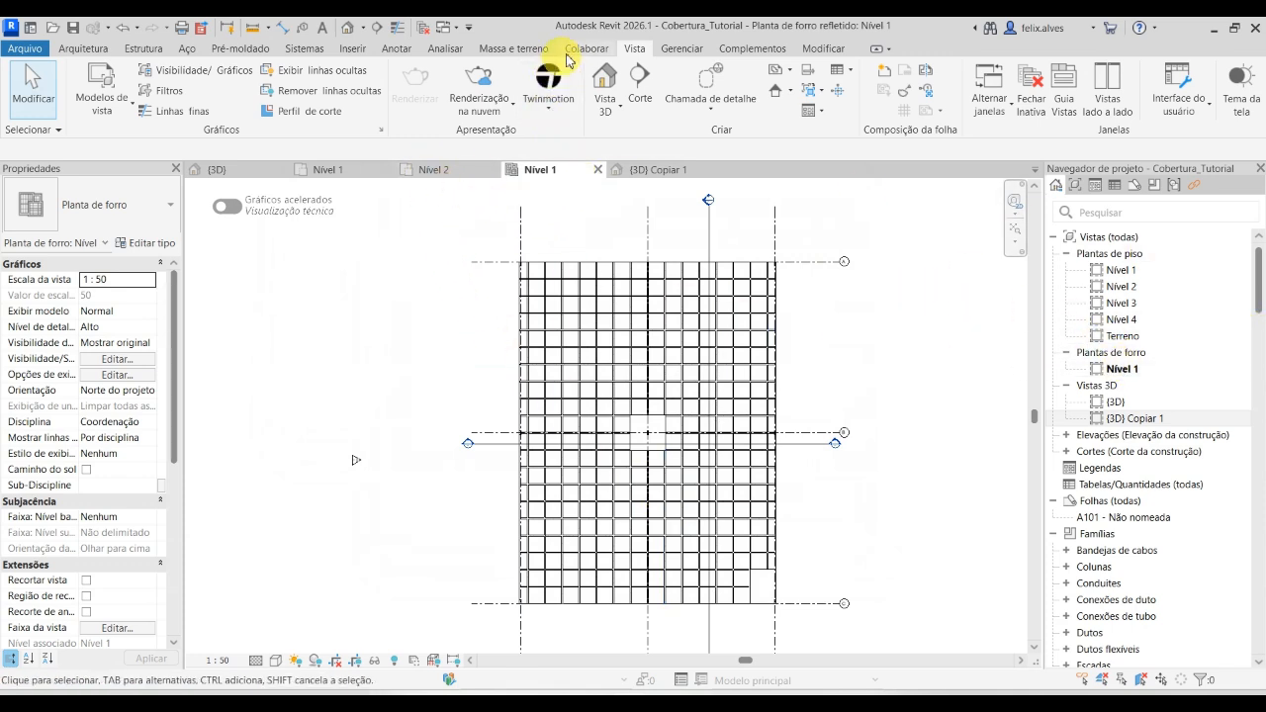
# Create a new reflected ceiling plan for Nível 2.
pyautogui.click(784, 69)
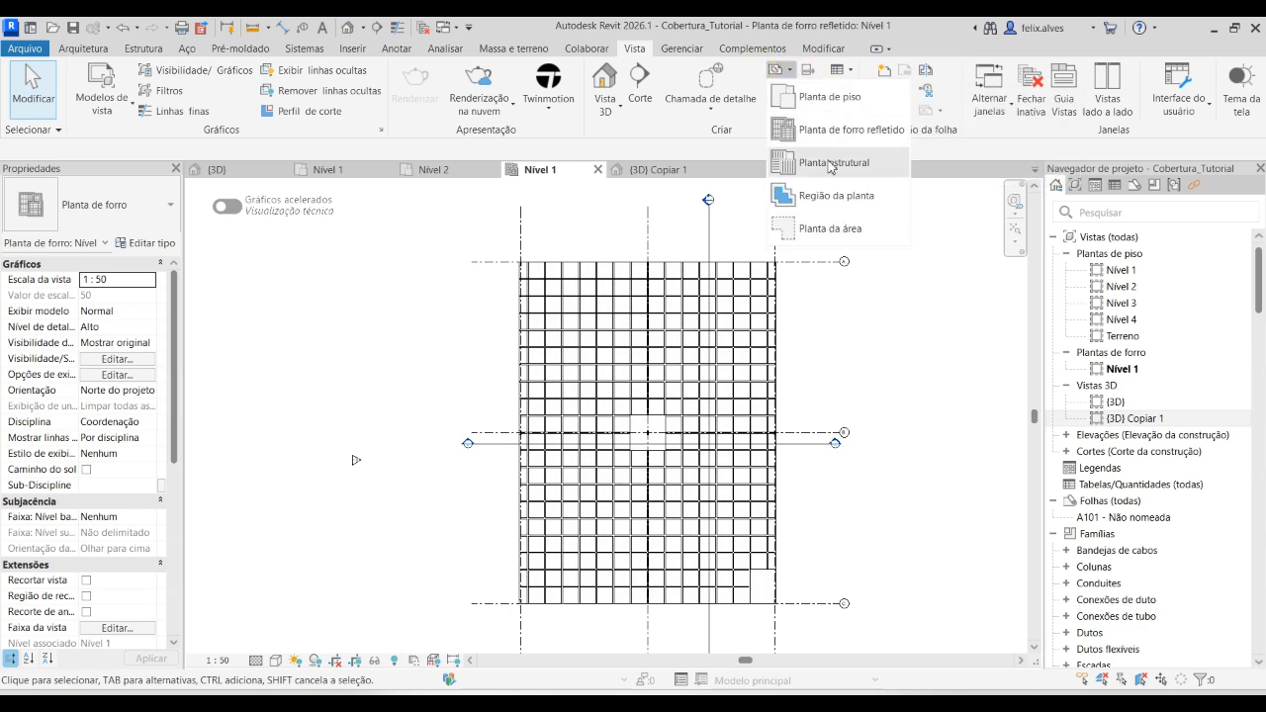
pyautogui.click(838, 129)
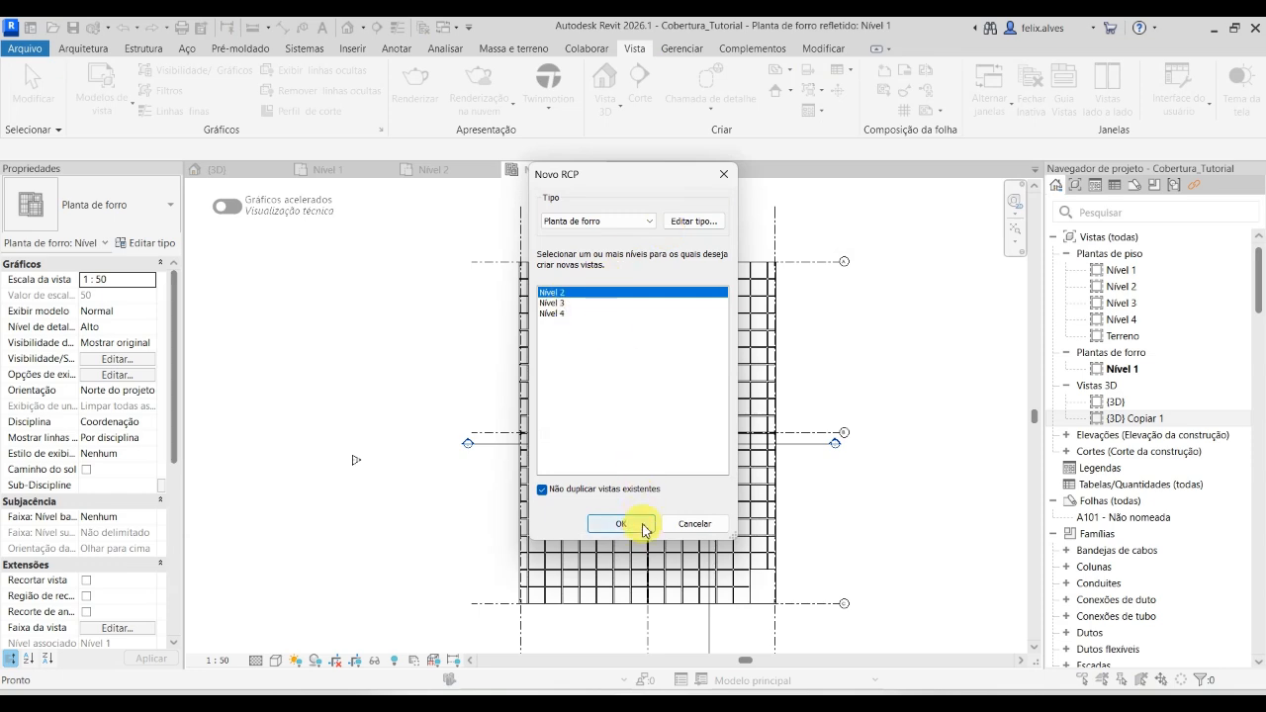
pyautogui.click(643, 526)
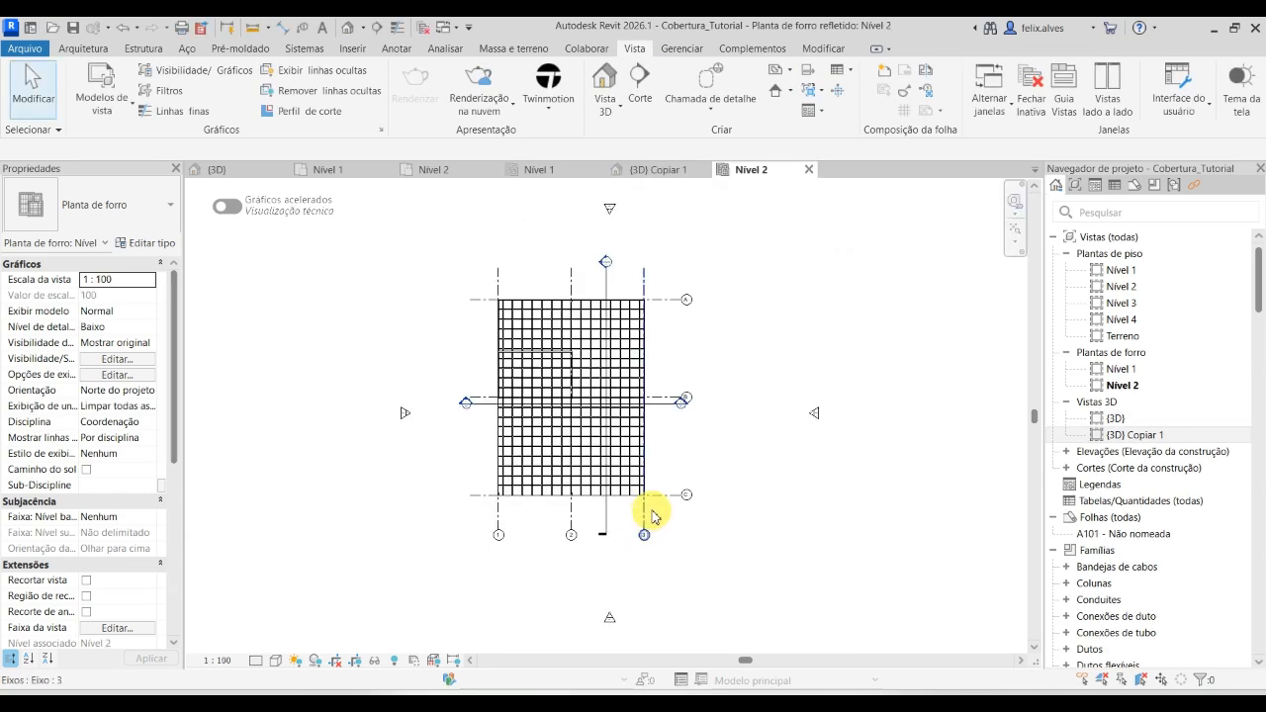
# Try the ProjetoEstrutural view template on the Nível 2 ceiling plan and undo its assignment.
pyautogui.scroll(-4, 143, 413)
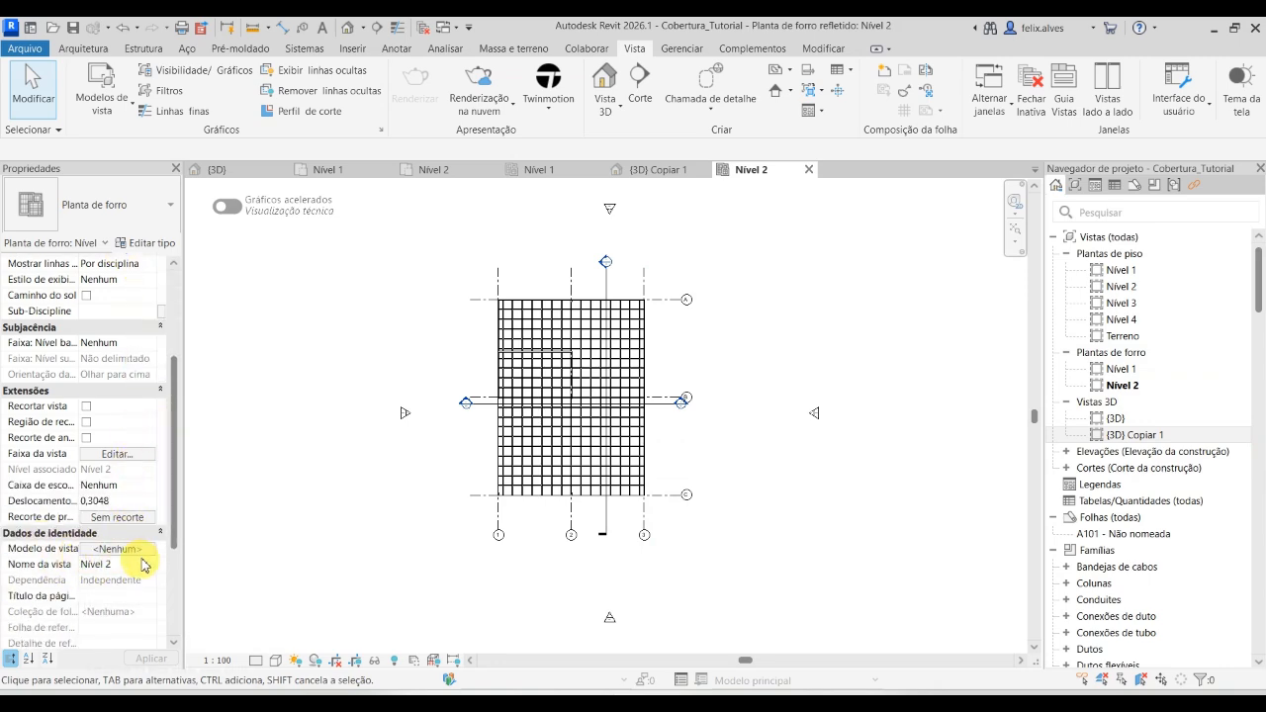
pyautogui.scroll(5, 521, 341)
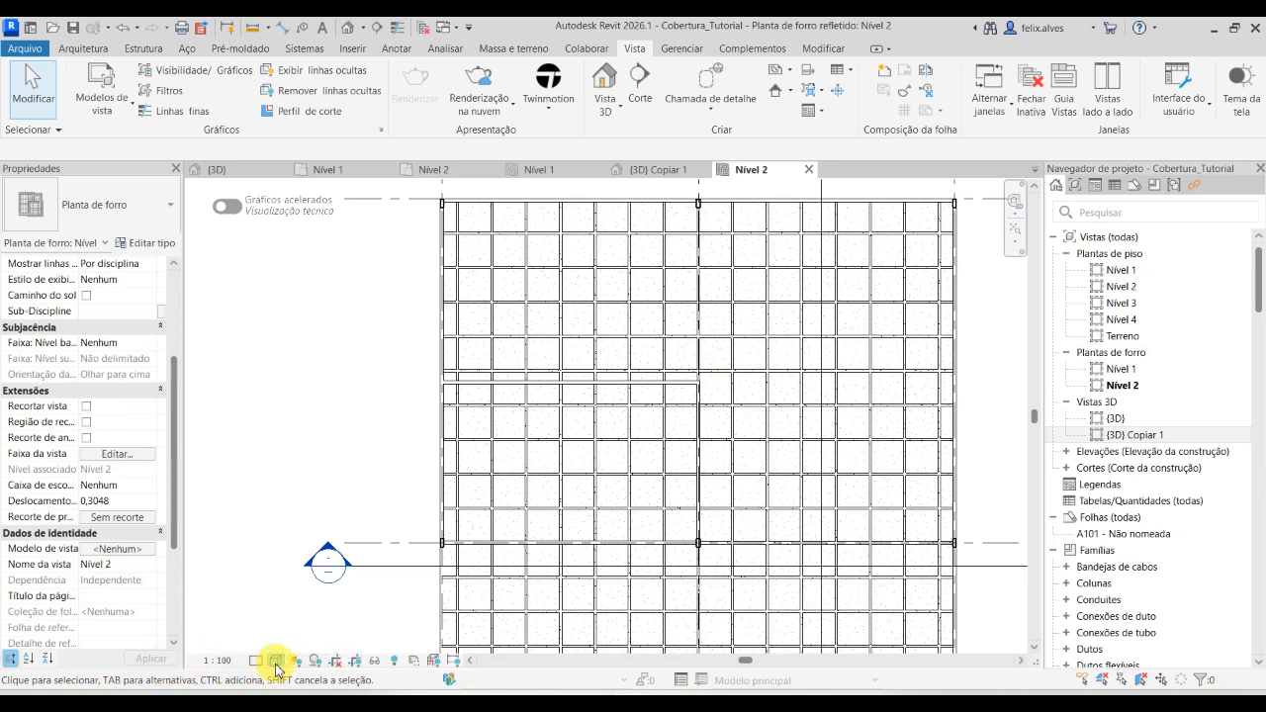
pyautogui.click(144, 556)
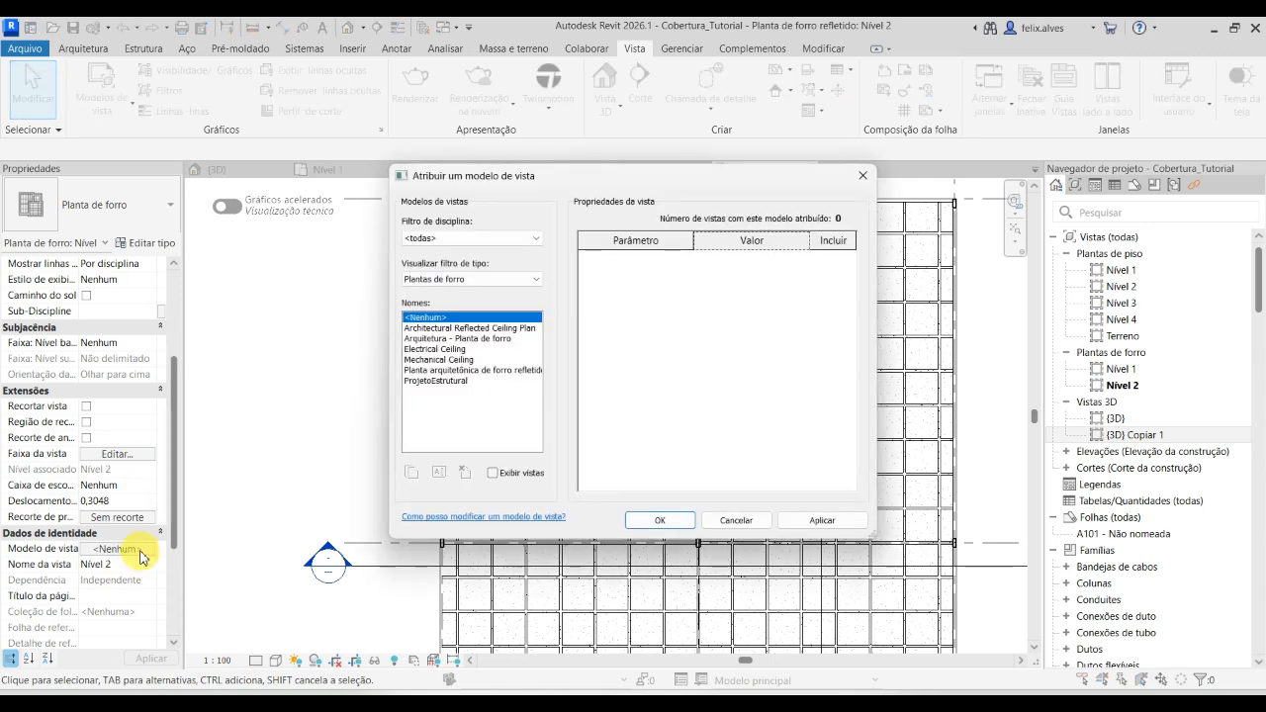
pyautogui.click(437, 381)
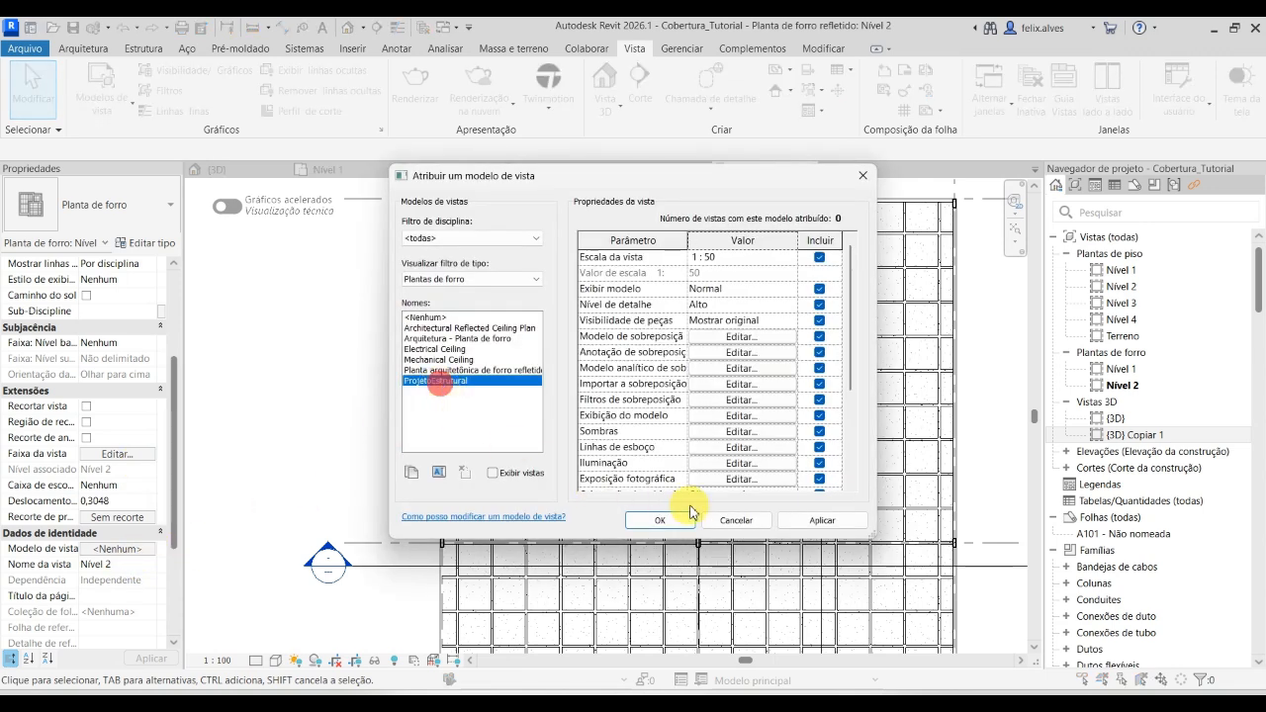
pyautogui.click(819, 519)
pyautogui.click(668, 520)
pyautogui.moveTo(410, 543); pyautogui.dragTo(359, 282, button='middle')
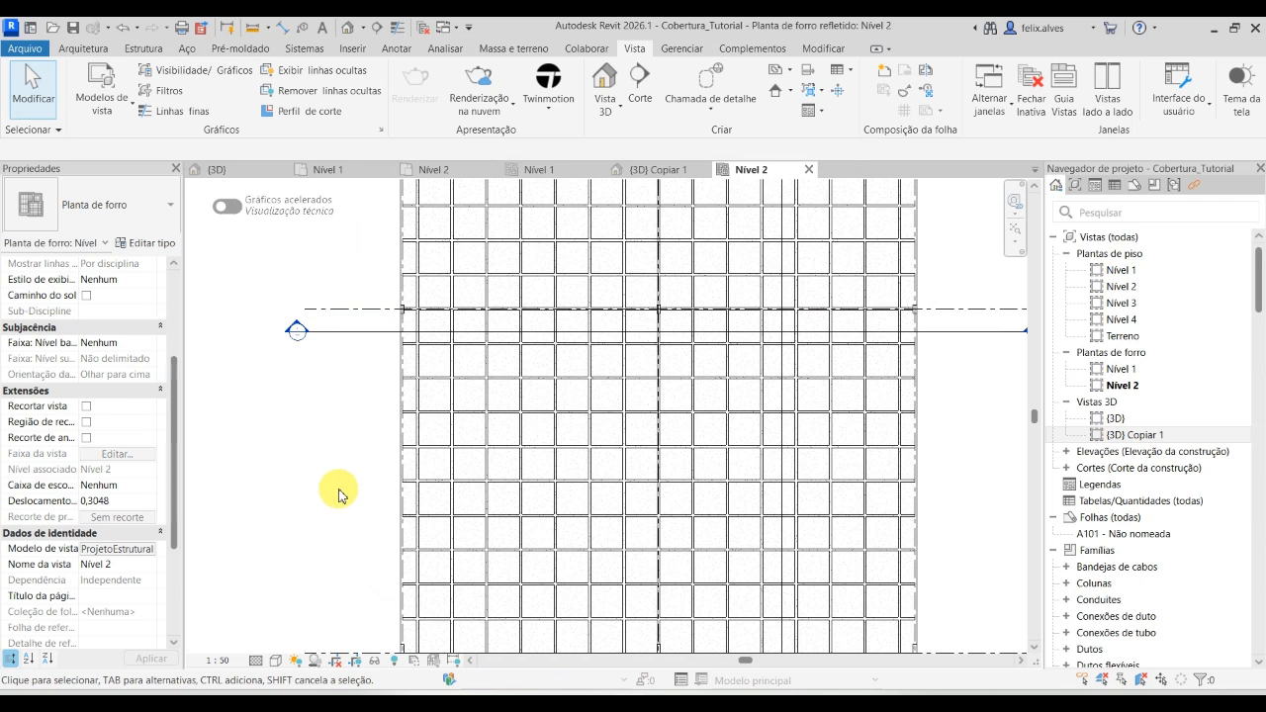
pyautogui.hotkey('ctrl', 'z')
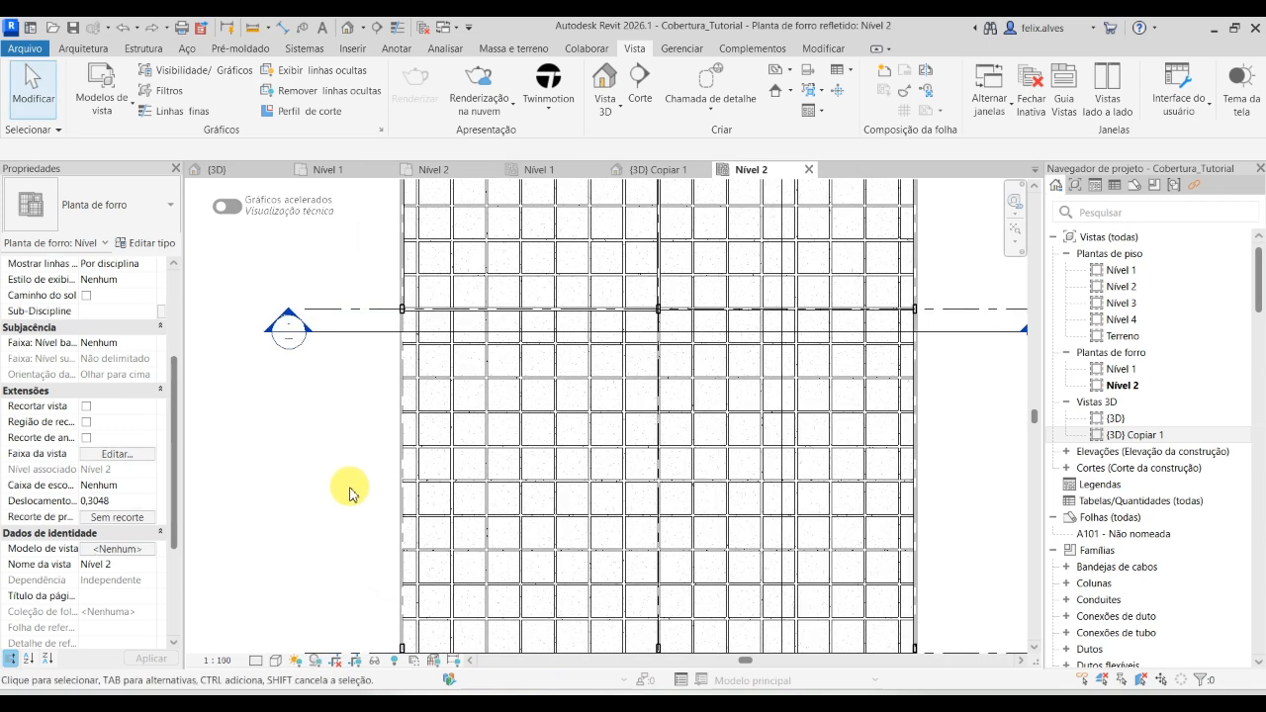
# Set the detail level of the Nível 2 ceiling plan to Médio.
pyautogui.click(258, 661)
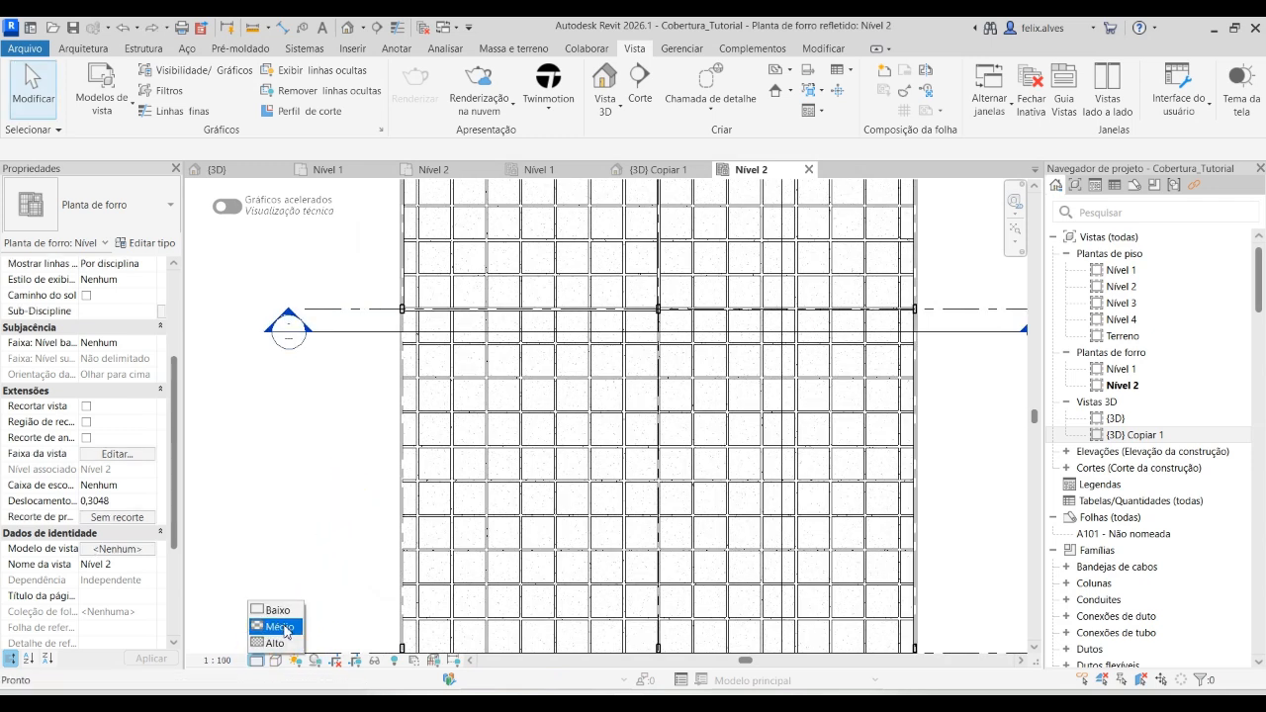
pyautogui.click(283, 627)
pyautogui.scroll(-2, 757, 386)
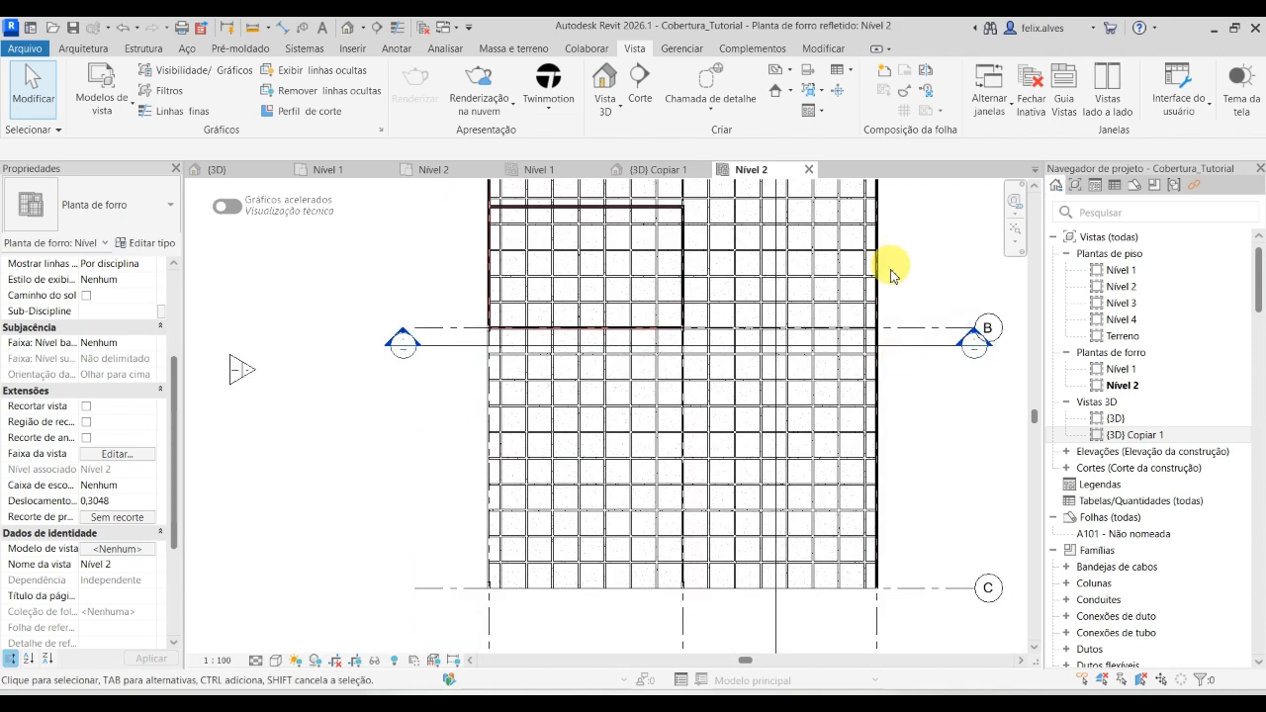
pyautogui.scroll(-2, 895, 259)
pyautogui.moveTo(904, 248); pyautogui.dragTo(800, 405, button='middle')
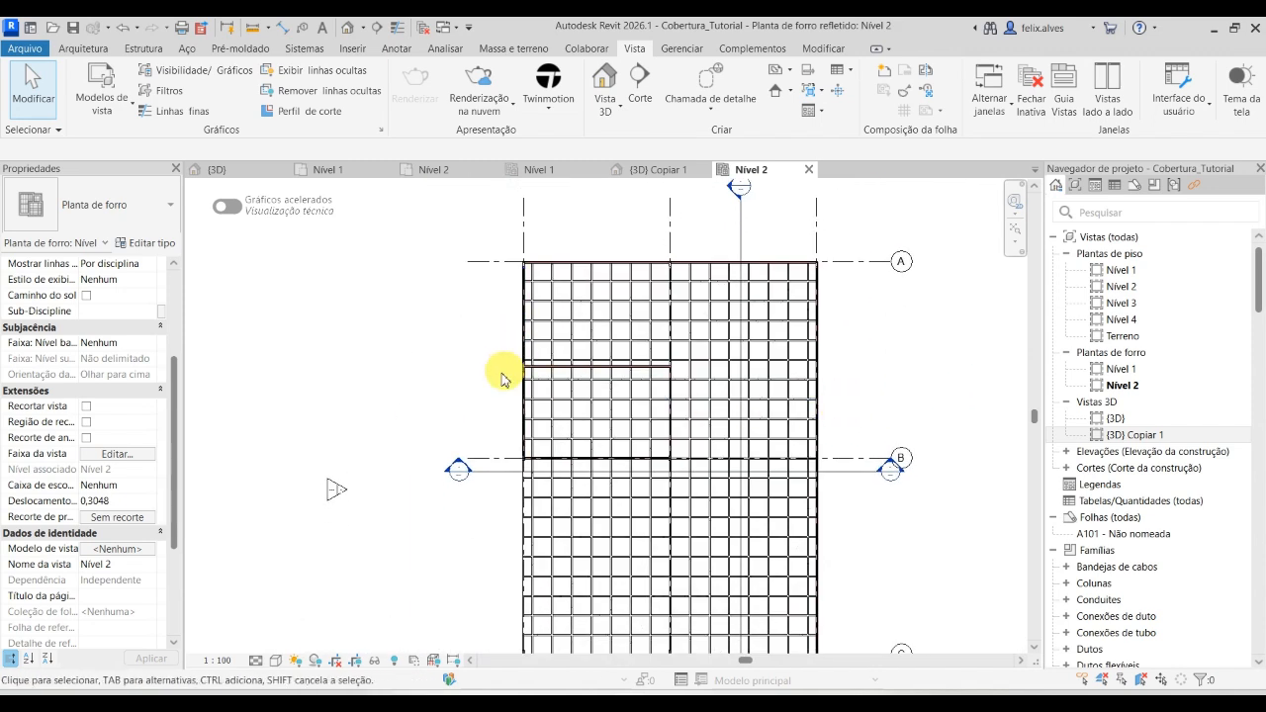
# Assign the ProjetoEstrutural view template to the Nível 2 reflected ceiling plan.
pyautogui.click(152, 555)
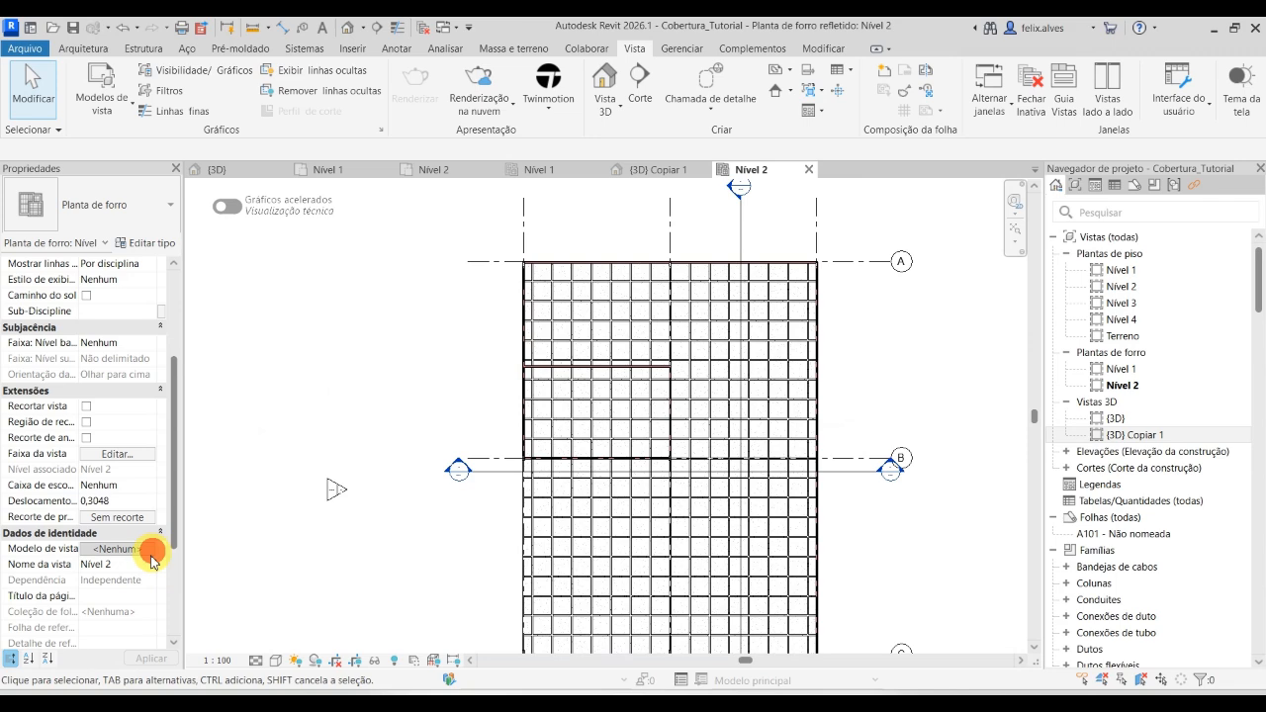
pyautogui.click(464, 382)
pyautogui.click(822, 520)
pyautogui.click(660, 520)
pyautogui.click(880, 557)
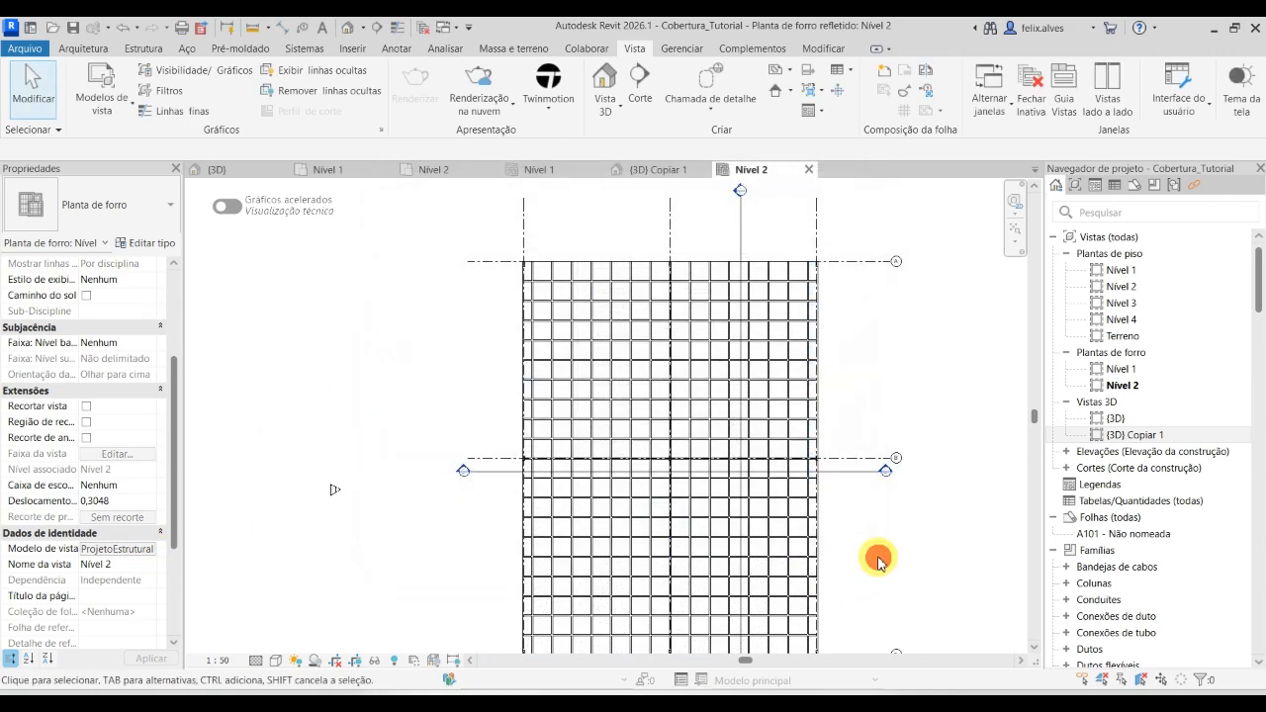
pyautogui.scroll(3, 537, 311)
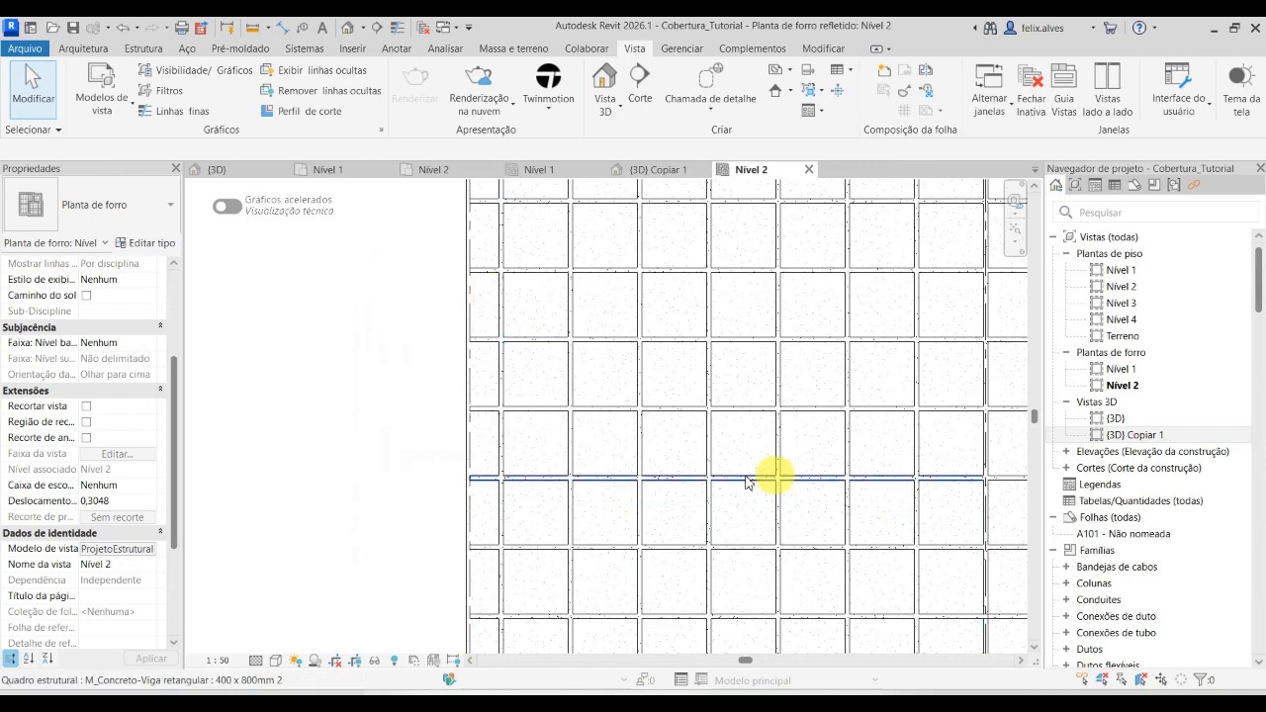
# Rename the copied 3D view as 3D-est.
pyautogui.scroll(-2, 593, 412)
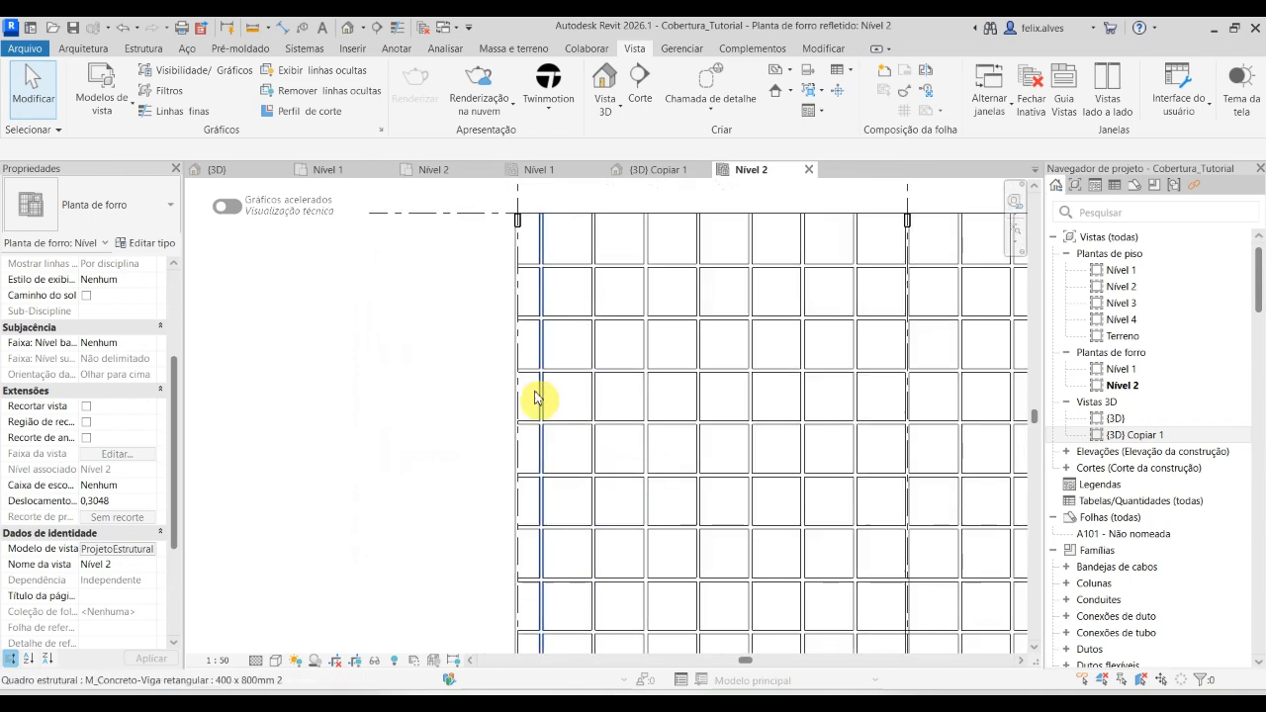
pyautogui.click(656, 169)
pyautogui.rightClick(1153, 438)
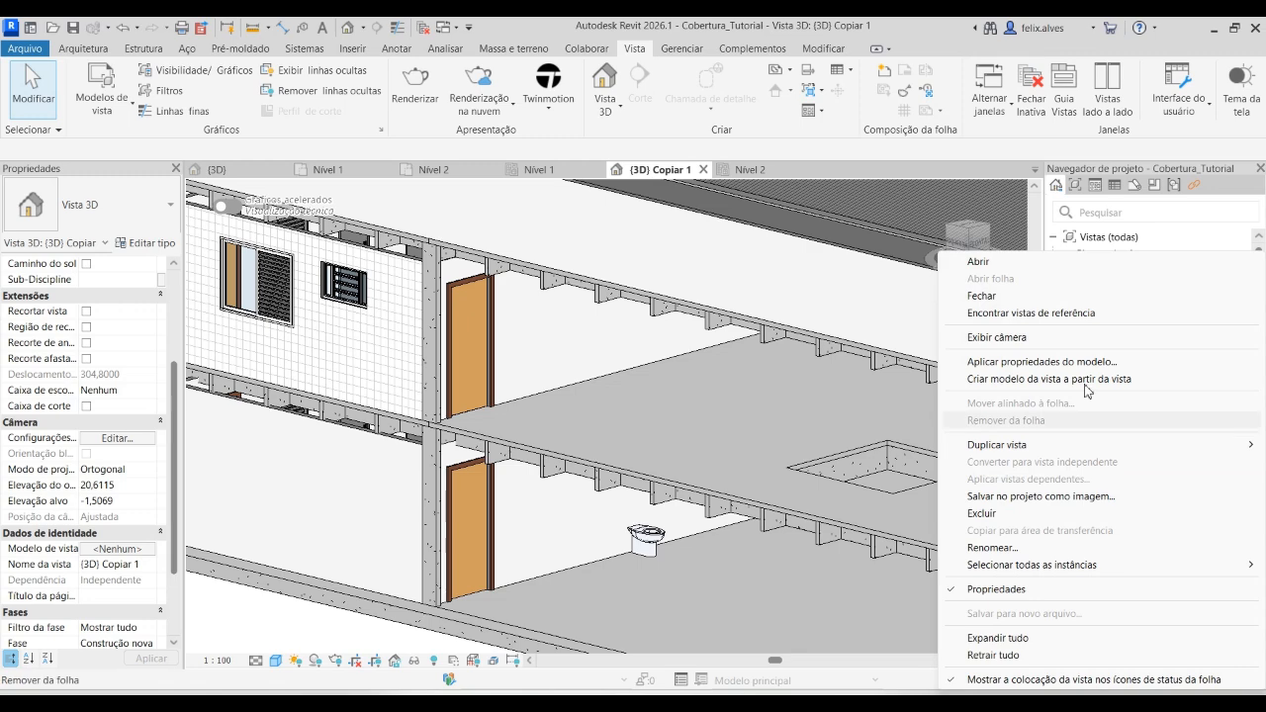
pyautogui.click(1028, 550)
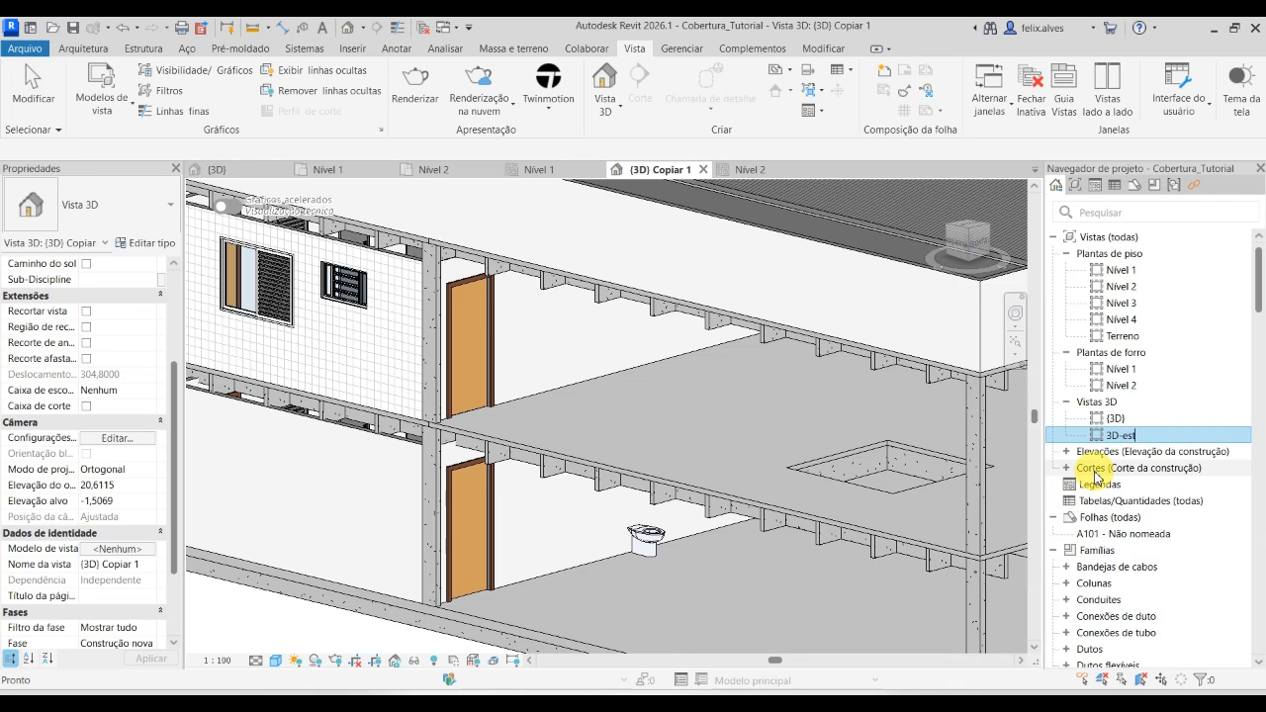
pyautogui.press('Return')
# Open the view template assignment for the 3D-est view and list the templates of all view types.
pyautogui.scroll(-8, 678, 321)
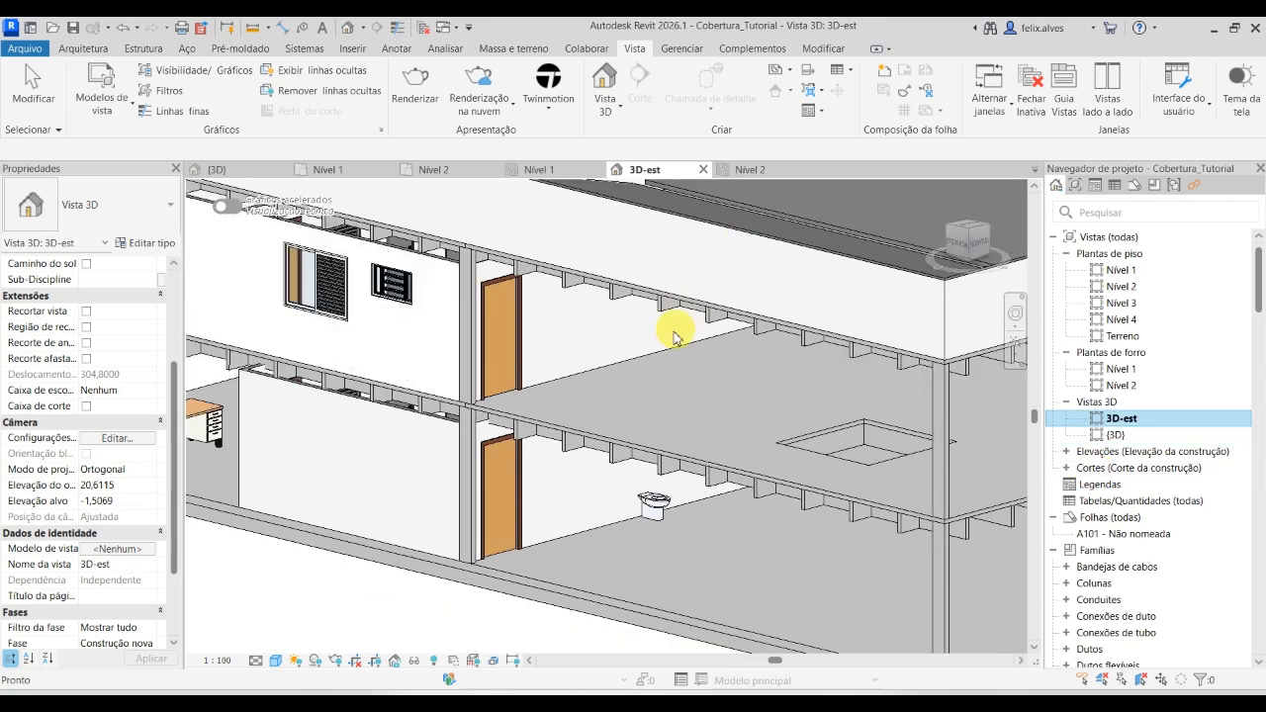
pyautogui.click(506, 553)
pyautogui.scroll(-1, 474, 542)
pyautogui.moveTo(427, 554); pyautogui.dragTo(321, 594, button='middle')
pyautogui.scroll(1, 319, 592)
pyautogui.scroll(-3, 79, 534)
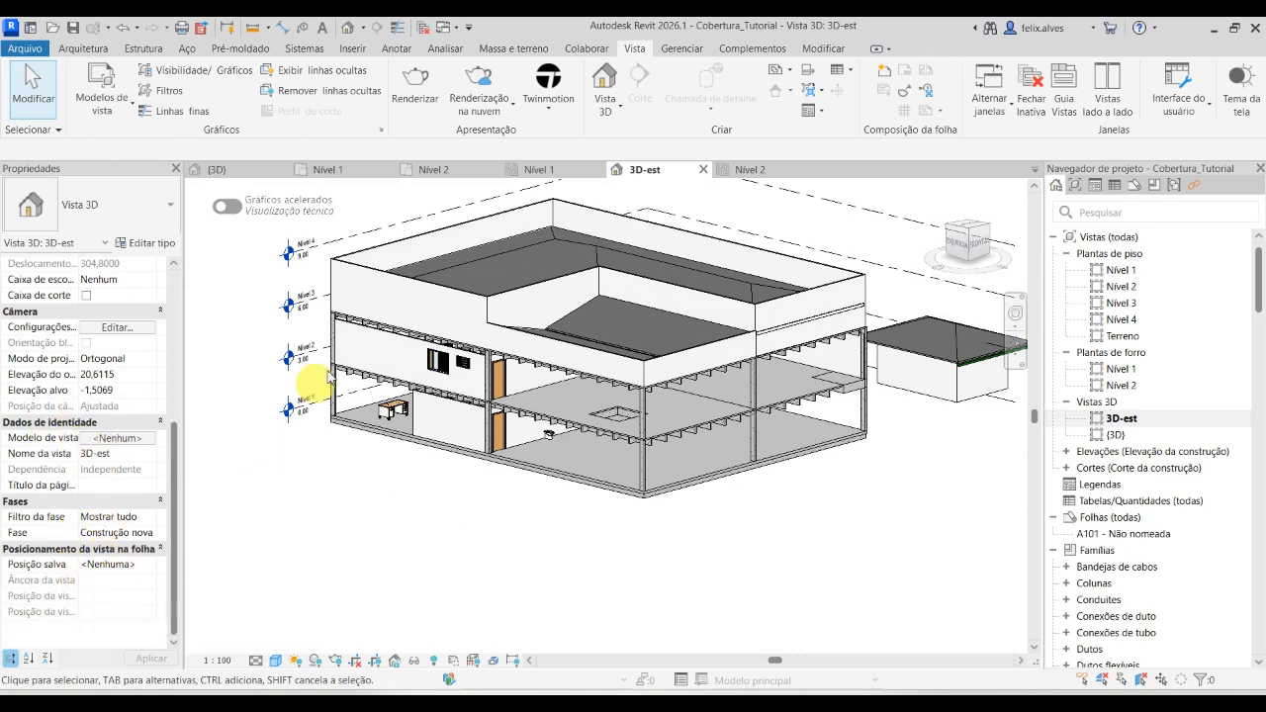
pyautogui.click(147, 438)
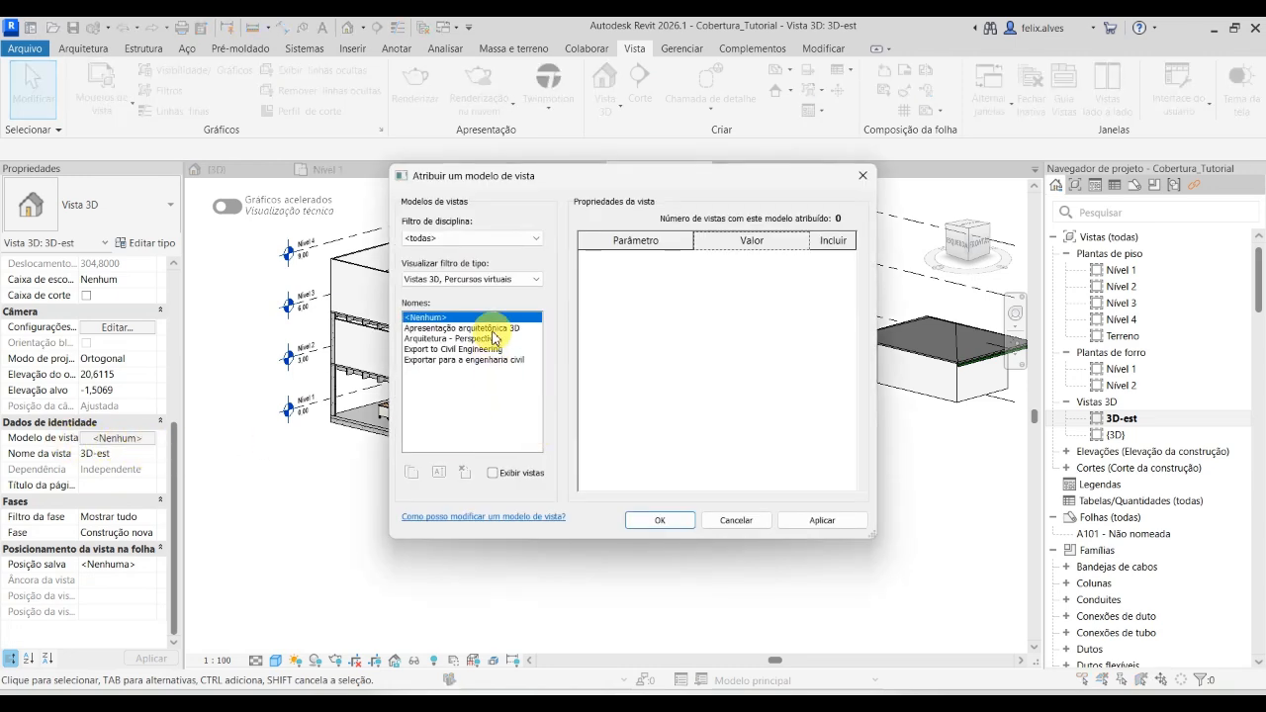
pyautogui.click(535, 280)
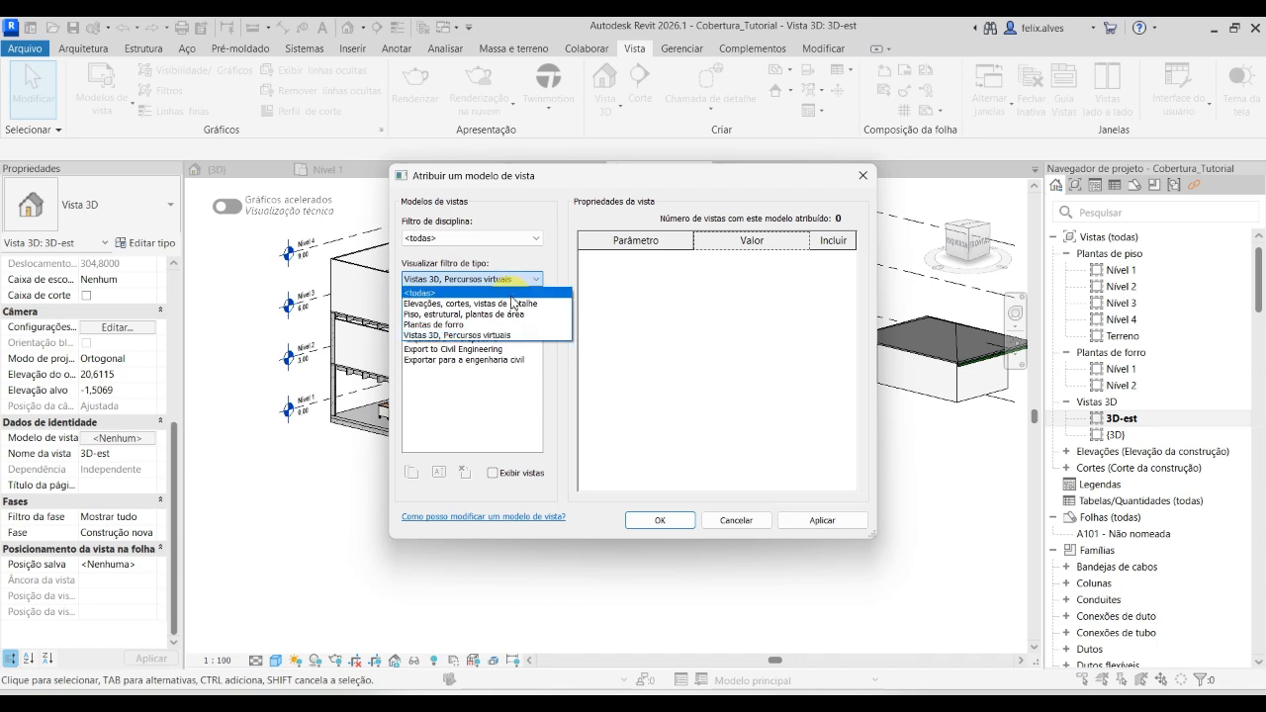
pyautogui.click(509, 294)
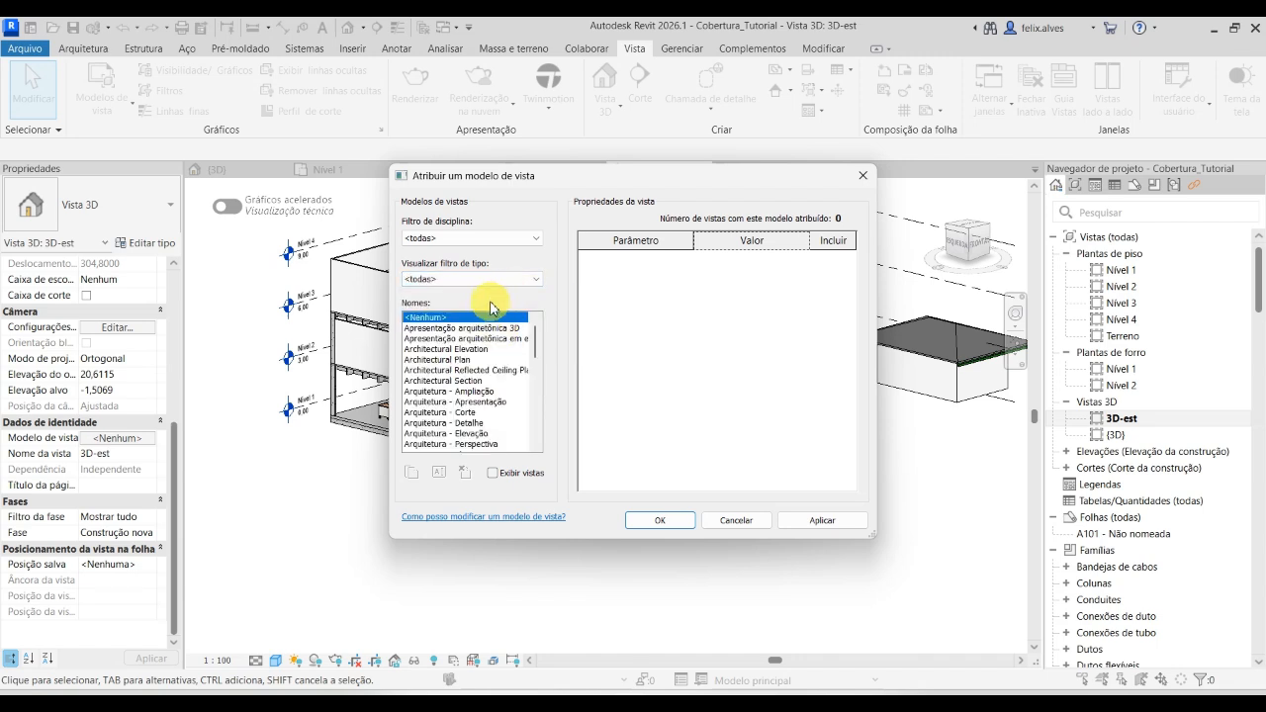
# Assign the ProjetoEstrutural view template to the 3D-est view and inspect the resulting model.
pyautogui.scroll(-6, 505, 396)
pyautogui.scroll(-7, 504, 411)
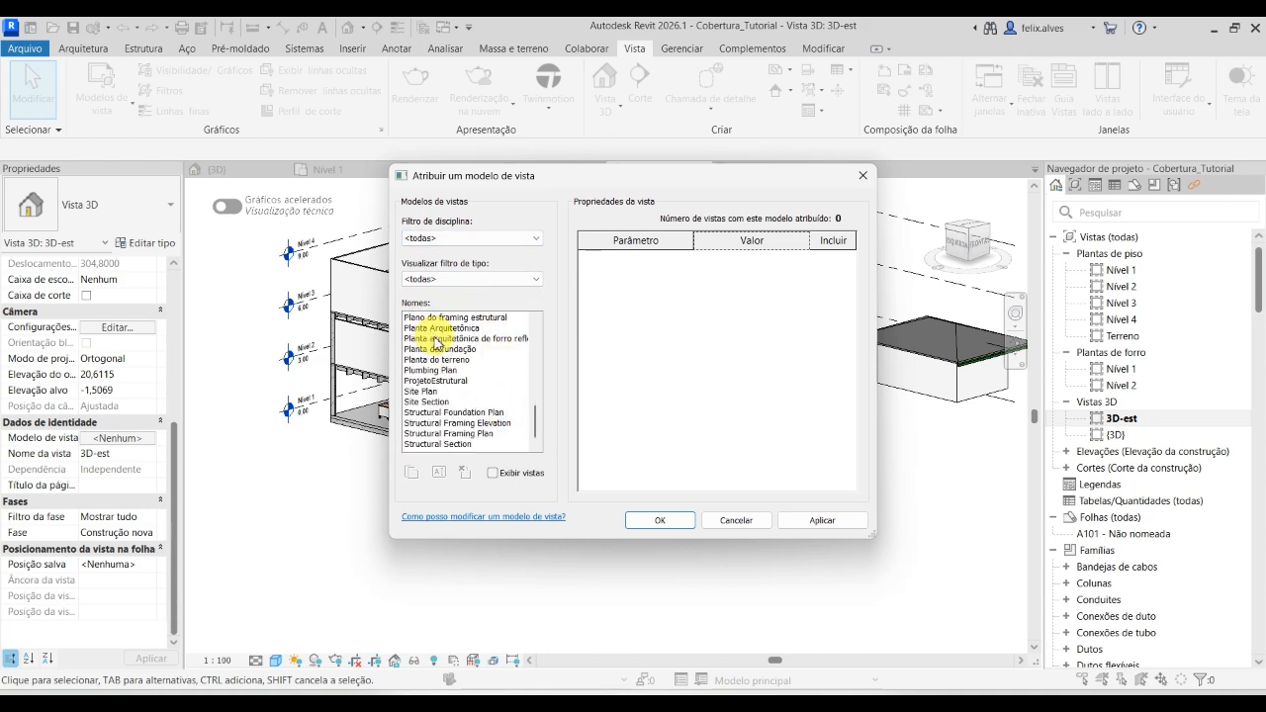
pyautogui.click(435, 381)
pyautogui.click(820, 521)
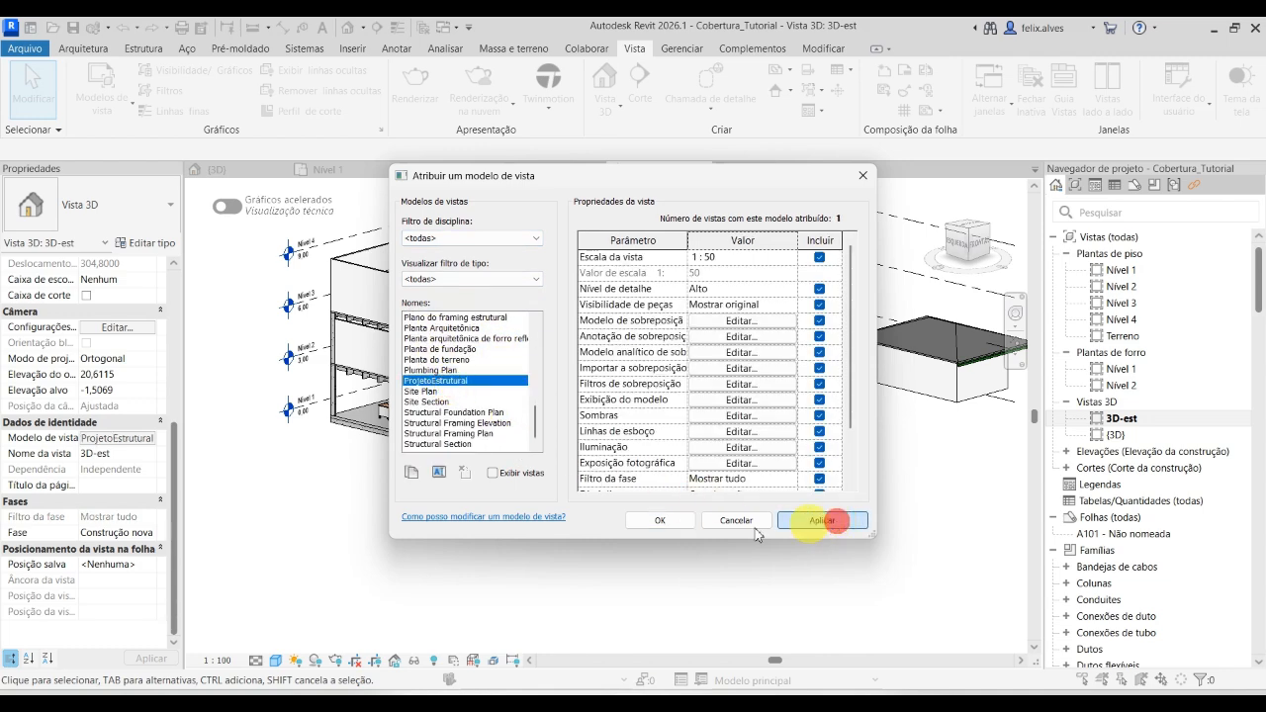
pyautogui.click(661, 520)
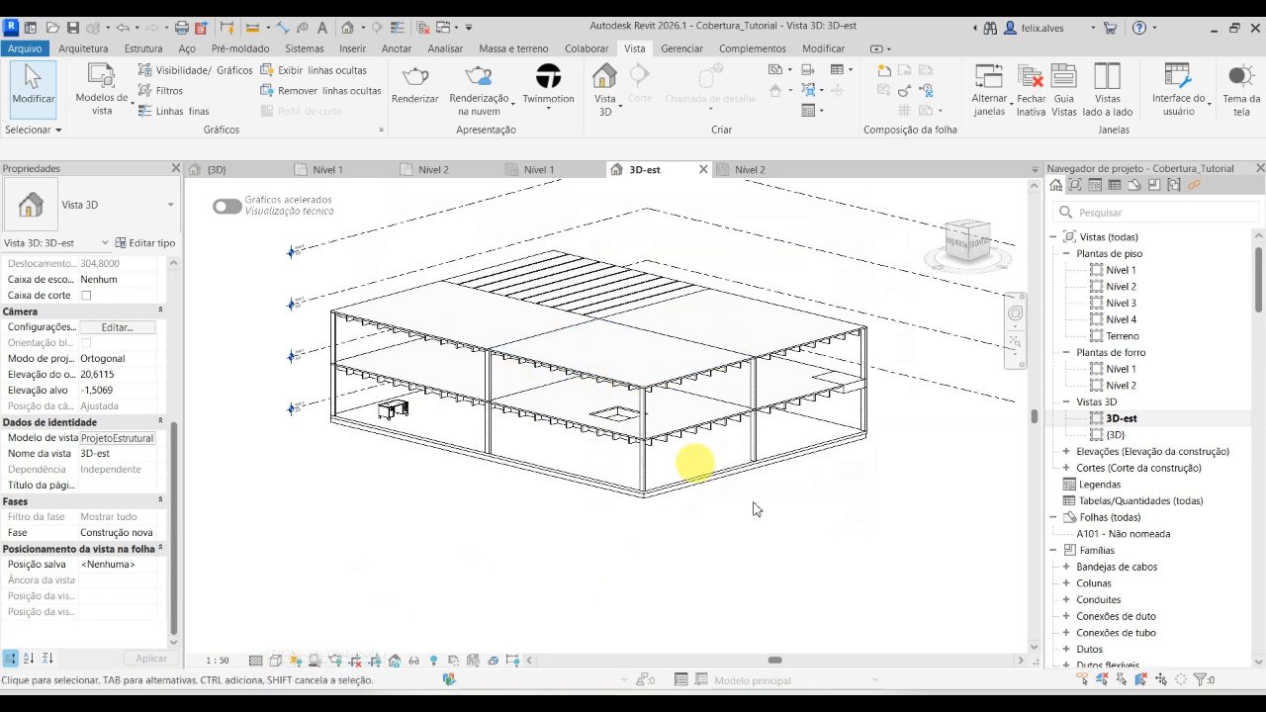
pyautogui.scroll(2, 499, 397)
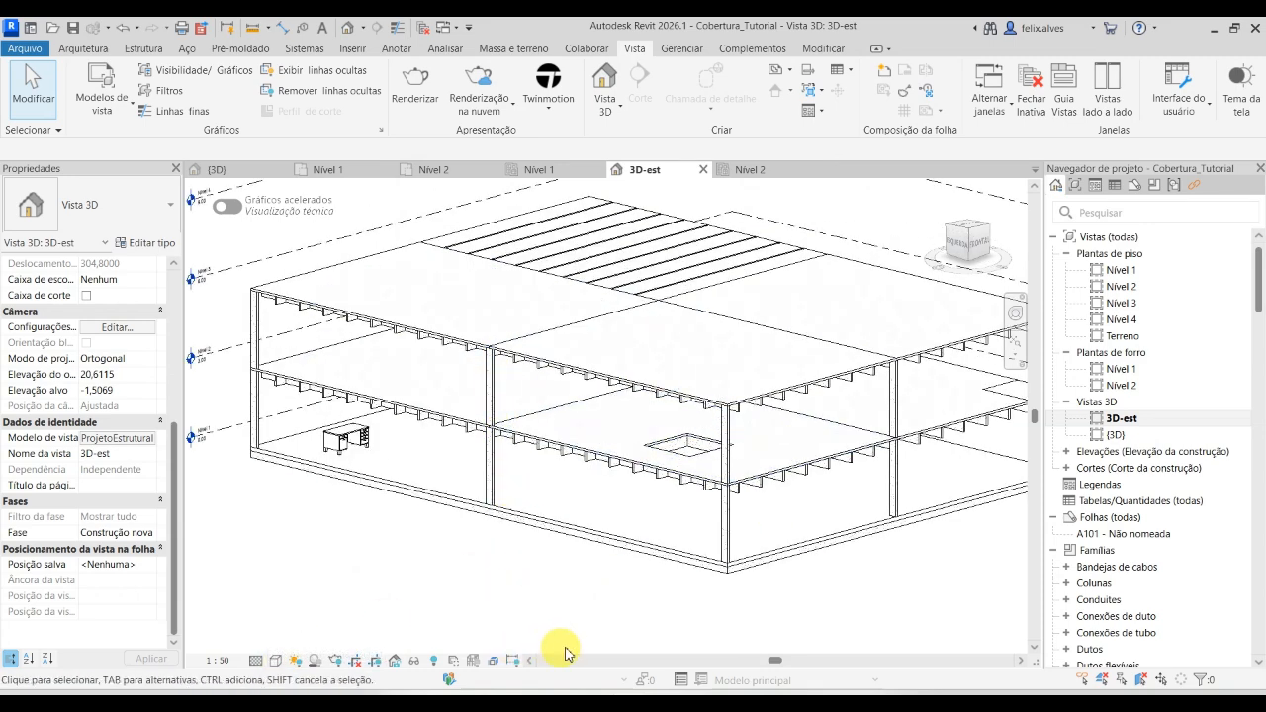
pyautogui.keyDown('shift'); pyautogui.moveTo(545, 650); pyautogui.dragTo(531, 594, button='middle'); pyautogui.keyUp('shift')
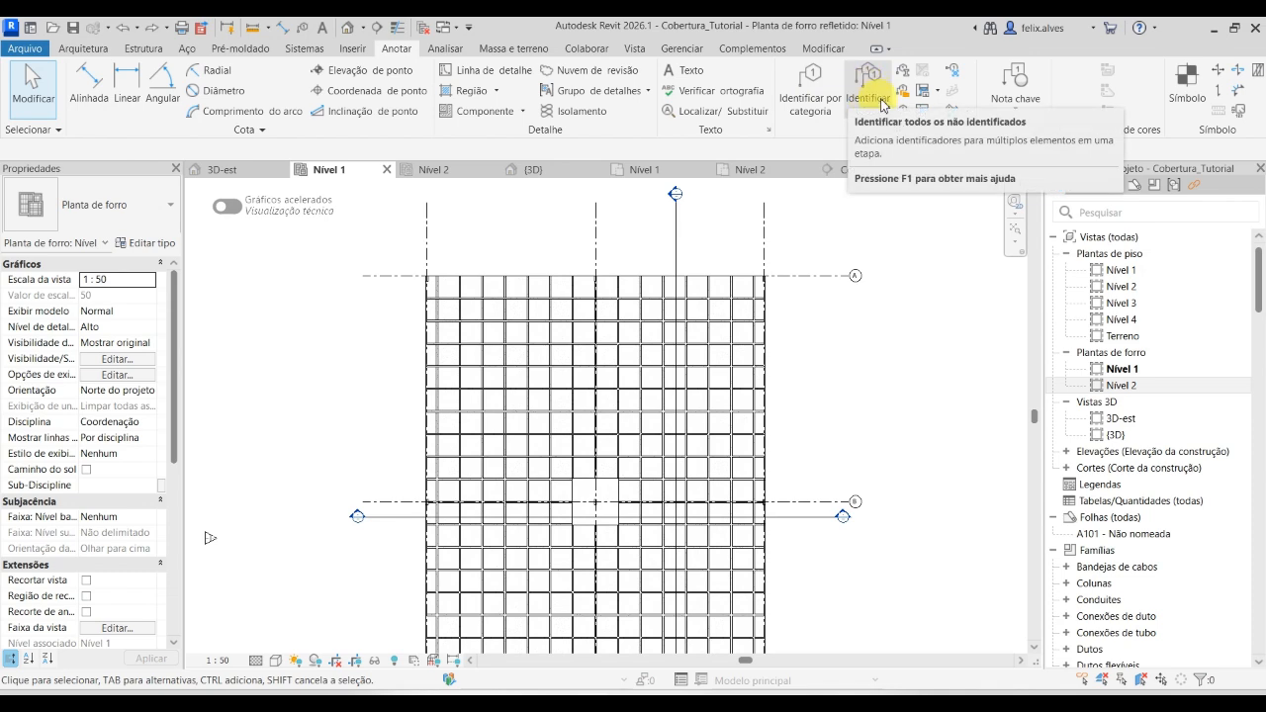
# Start tagging by category on the Nível 1 ceiling plan and load the IdentificadorColuna tag family.
pyautogui.click(820, 100)
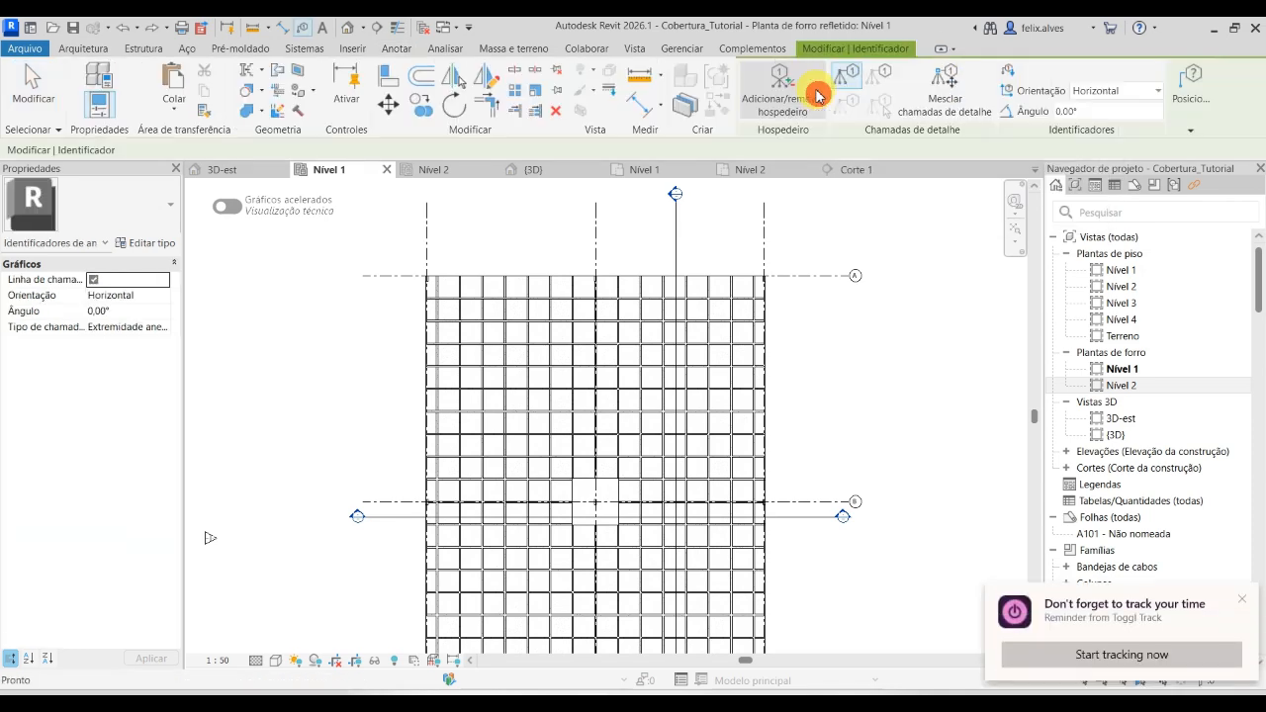
pyautogui.click(159, 215)
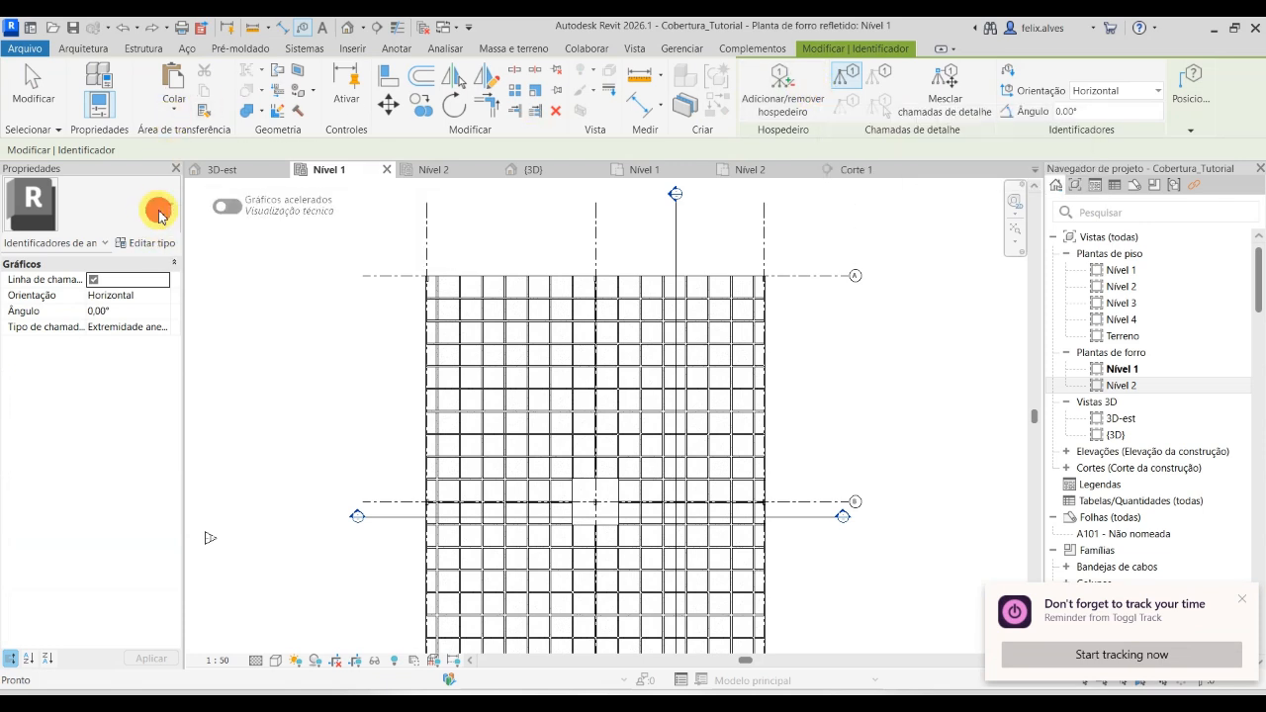
pyautogui.click(103, 243)
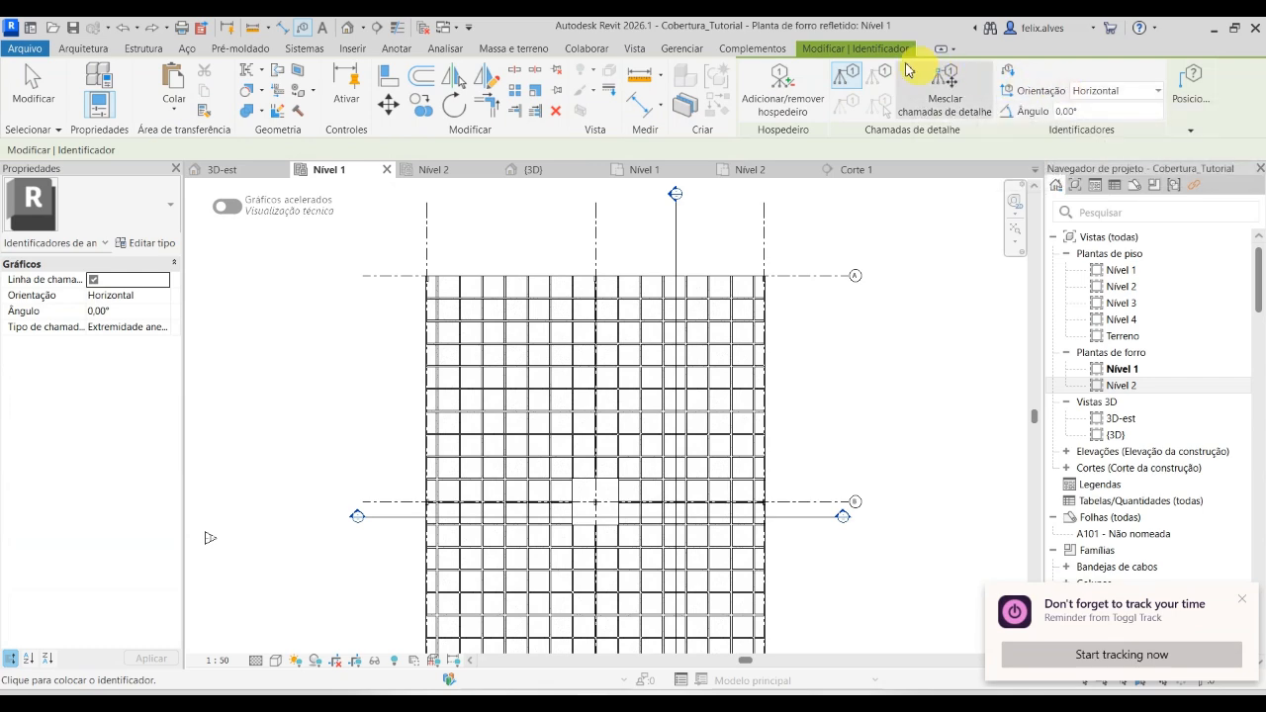
pyautogui.click(781, 91)
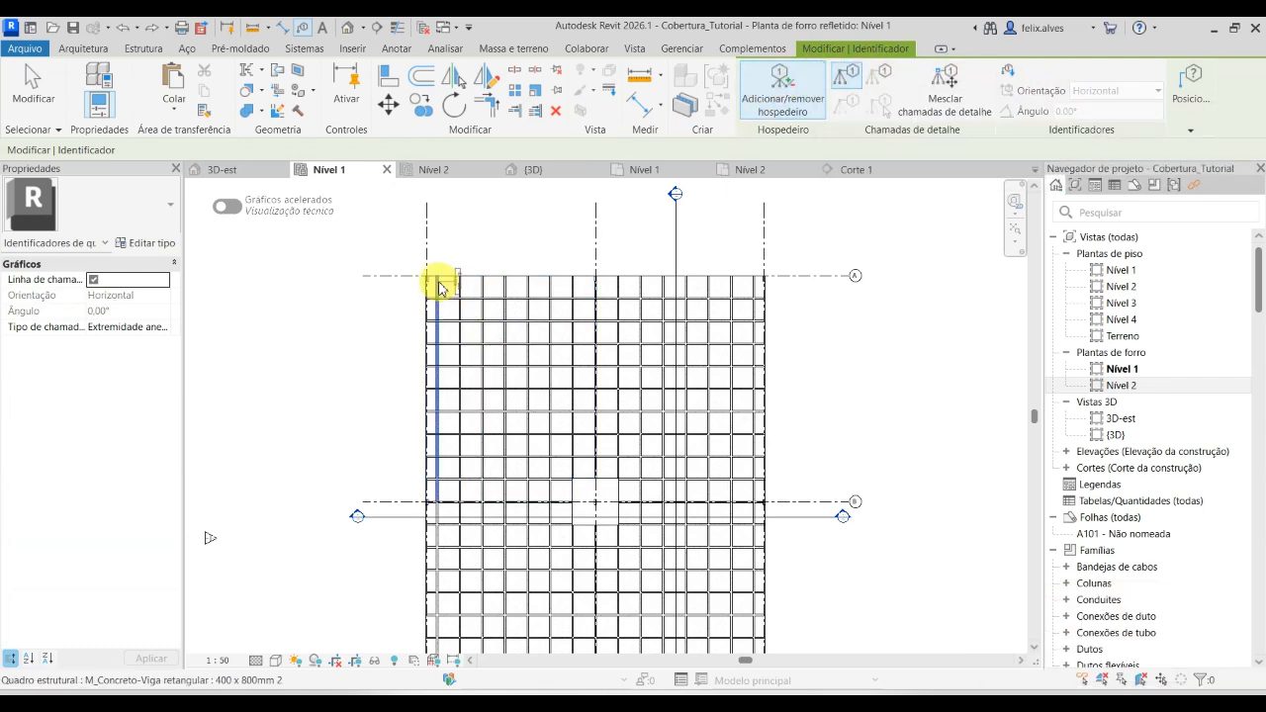
pyautogui.scroll(3, 427, 282)
pyautogui.scroll(2, 423, 284)
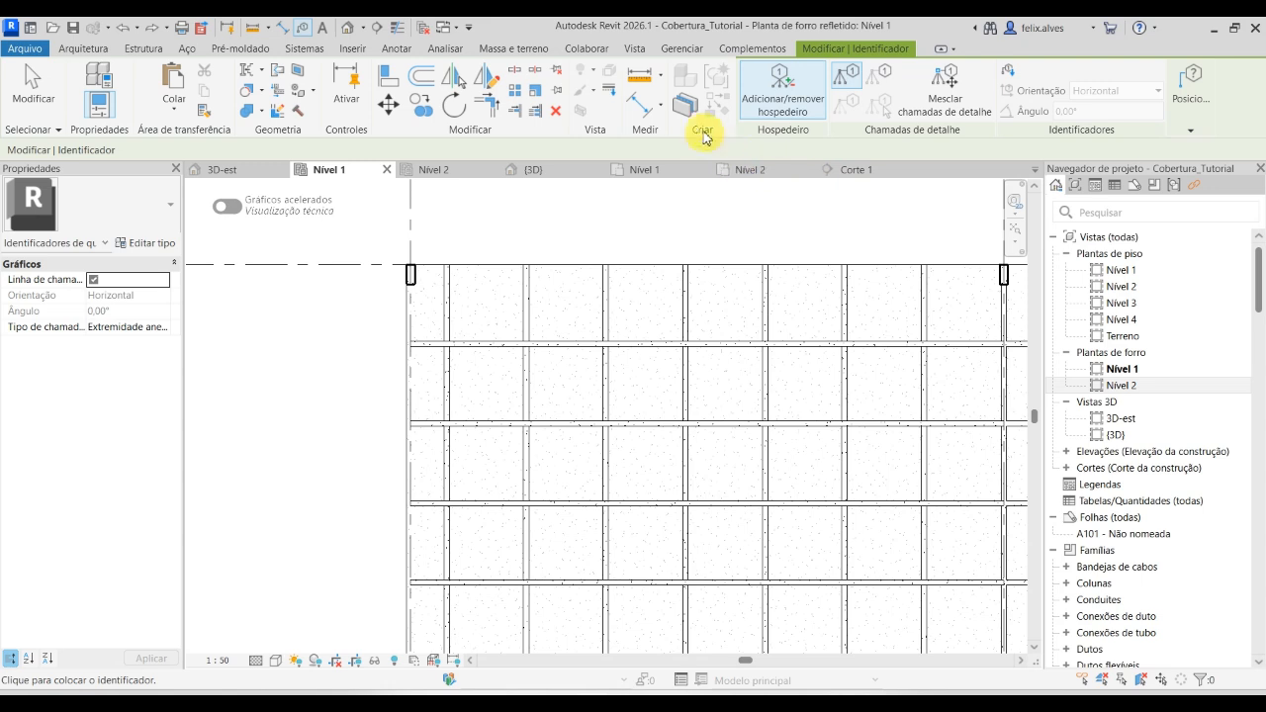
pyautogui.click(353, 48)
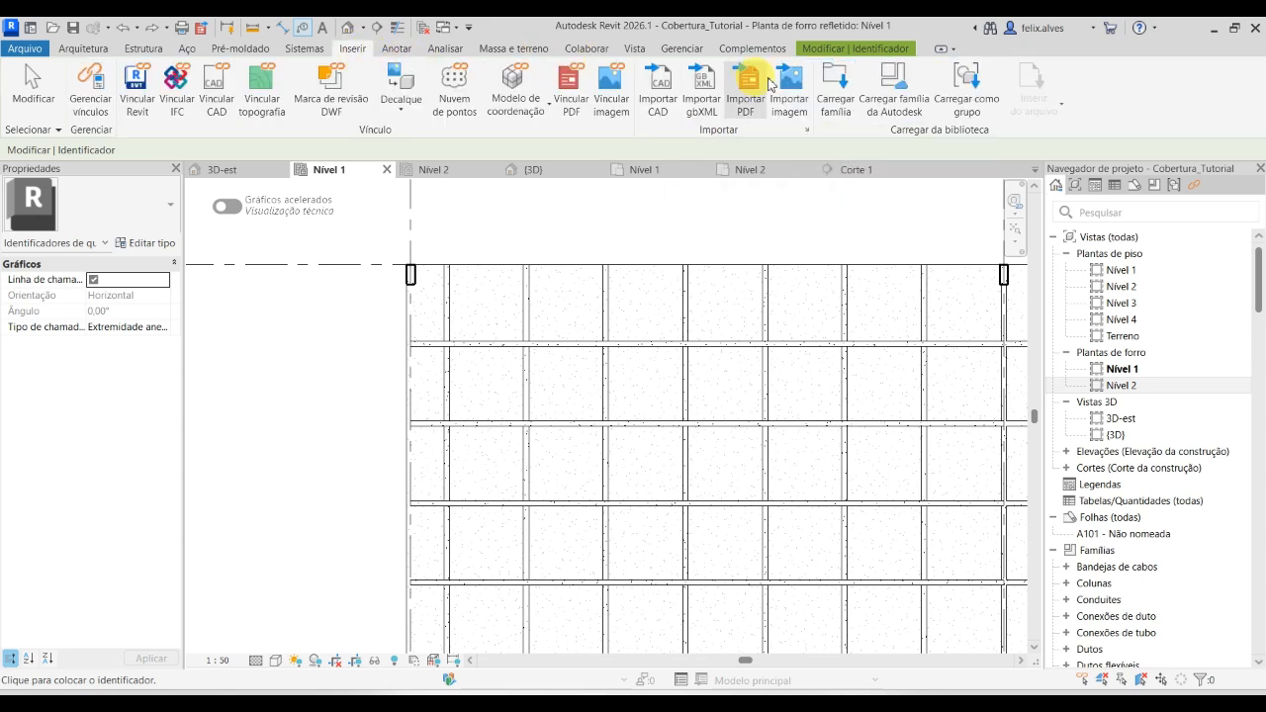
pyautogui.click(834, 87)
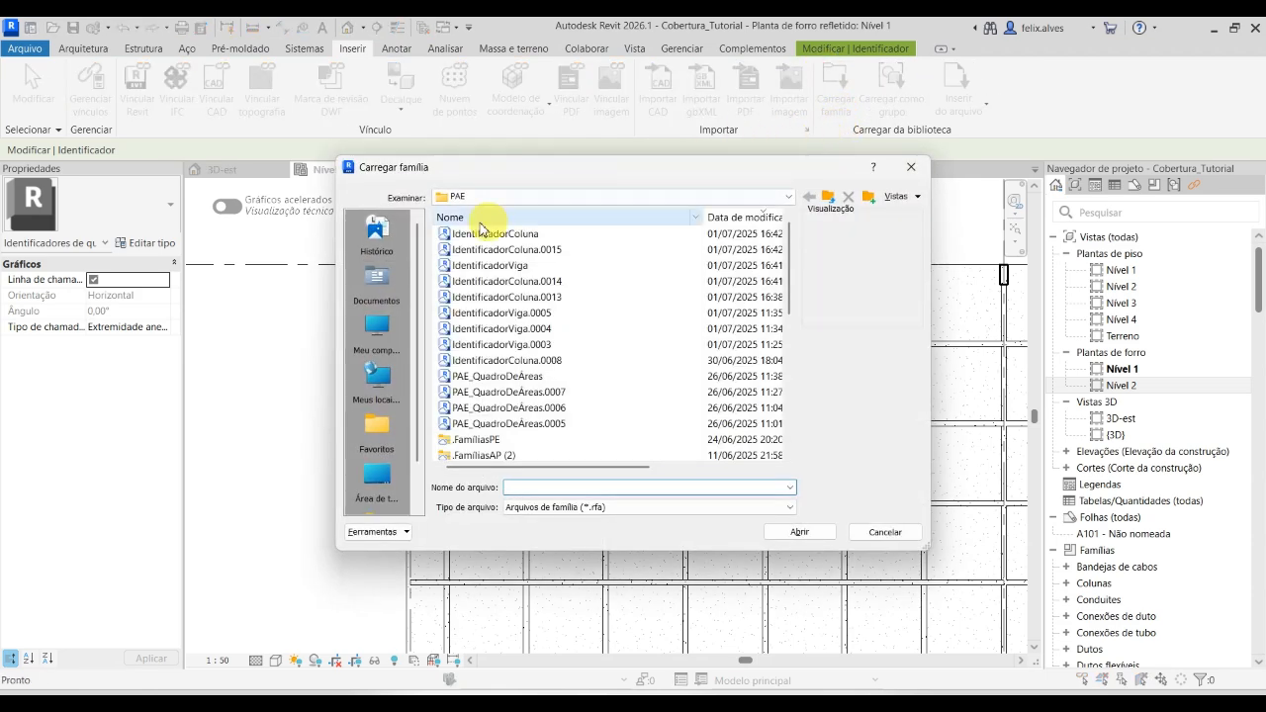
pyautogui.click(484, 235)
pyautogui.click(794, 531)
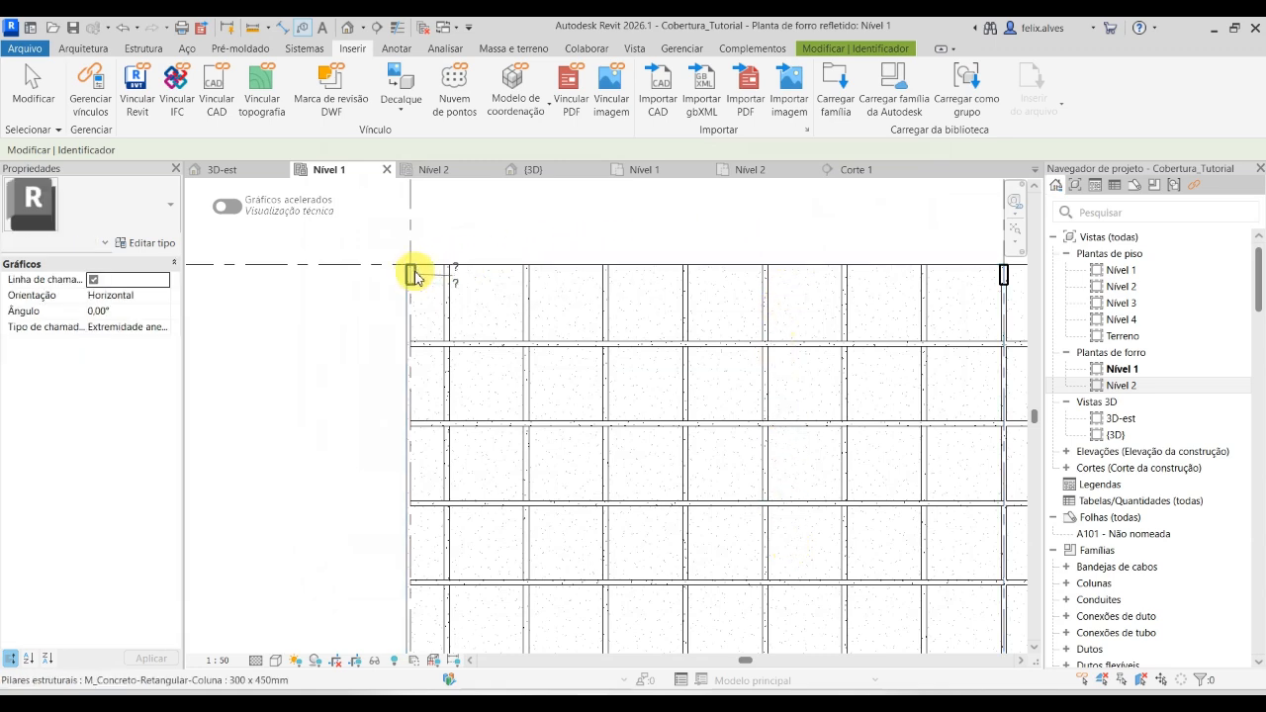
# Tag the 300 x 450mm concrete column at the upper-left corner of the slab, with a leader.
pyautogui.scroll(5, 416, 275)
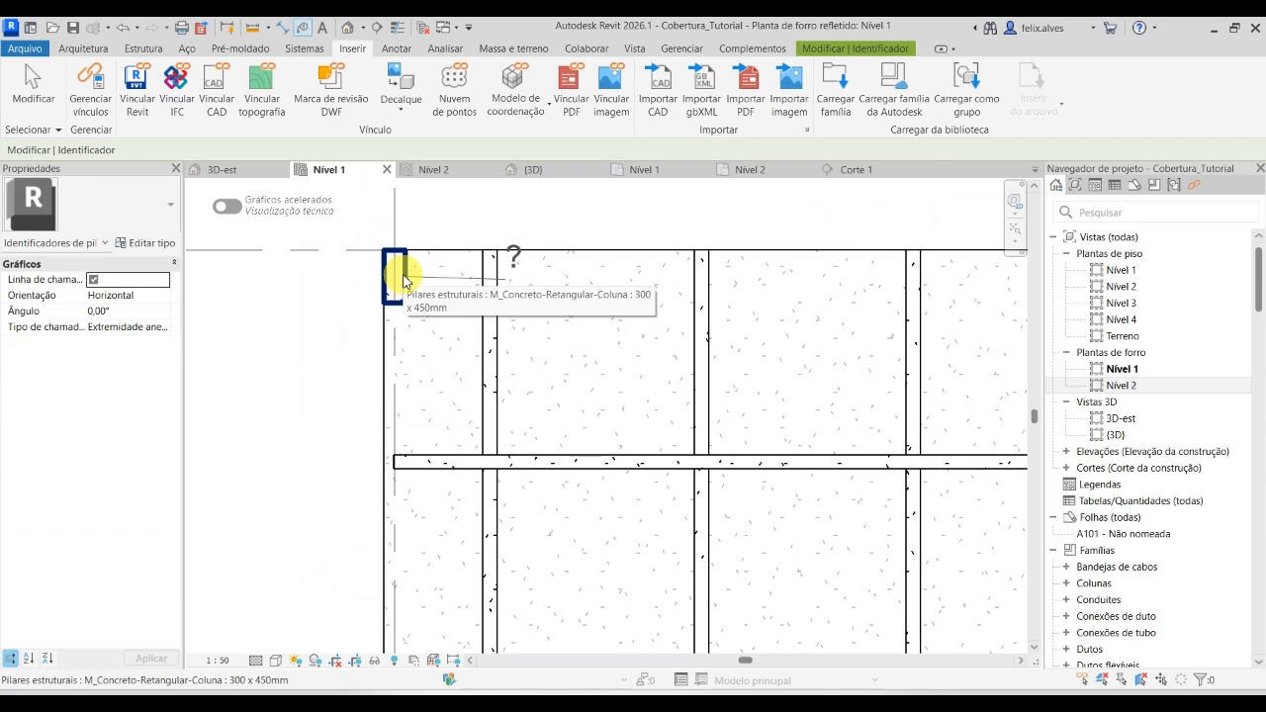
pyautogui.click(401, 279)
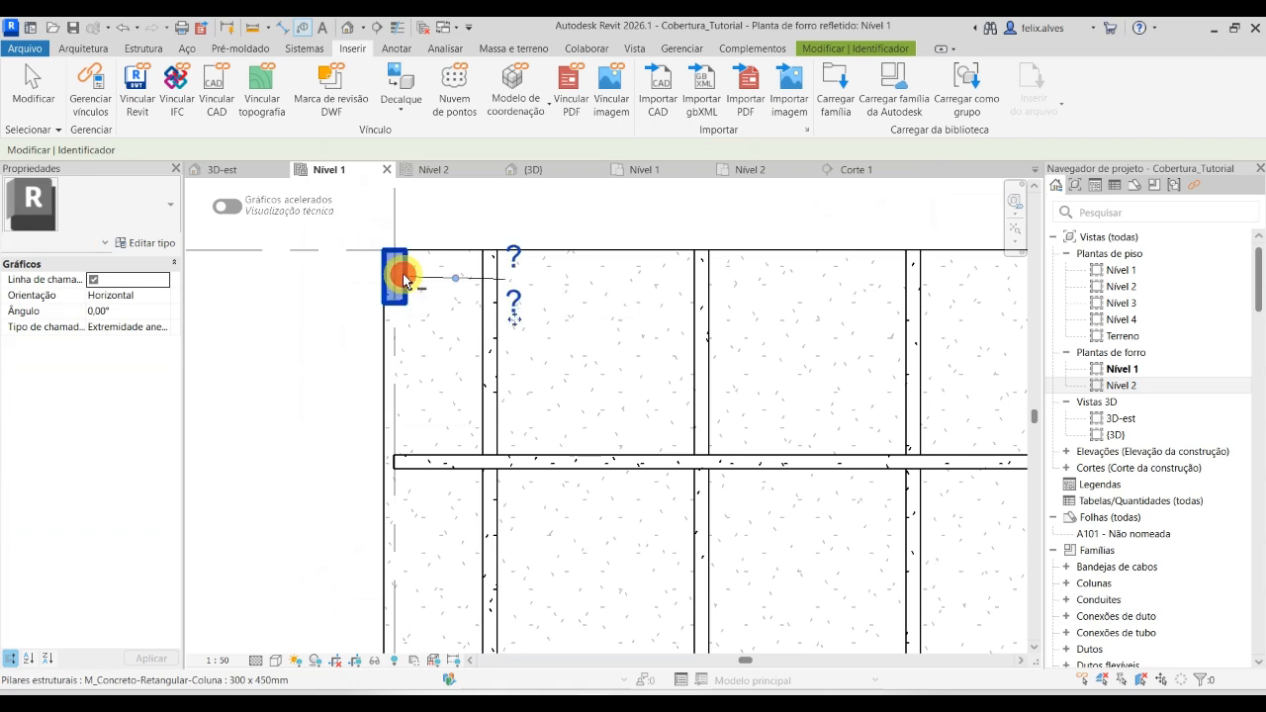
pyautogui.click(638, 228)
pyautogui.scroll(3, 492, 259)
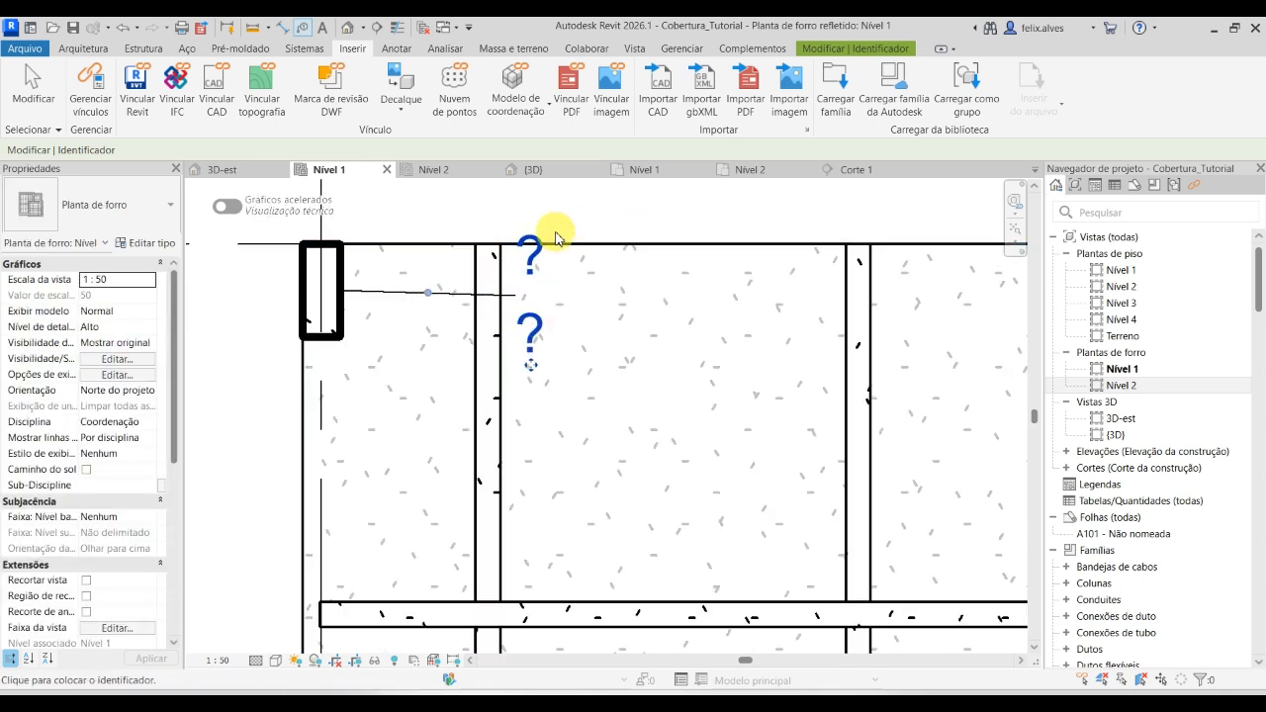
pyautogui.click(531, 328)
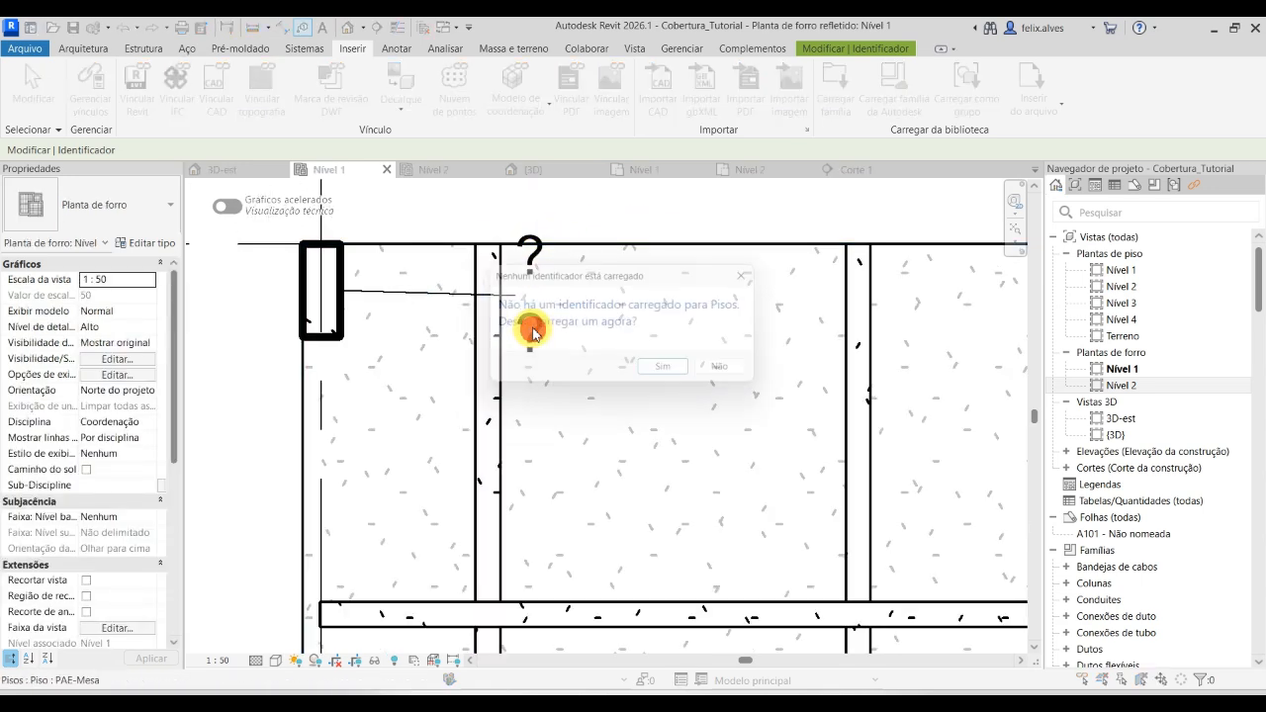
pyautogui.press('Escape')
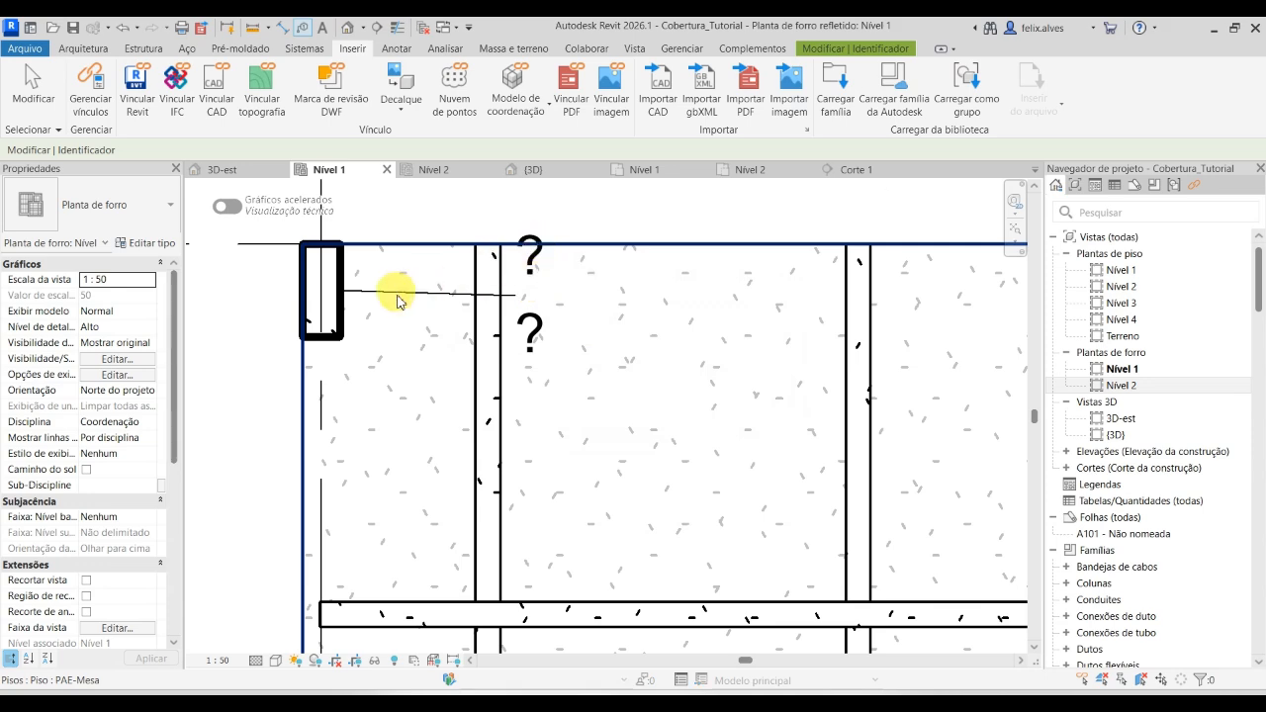
pyautogui.press('Escape')
# Select the corner column's tag and try to edit its upper and lower values.
pyautogui.click(528, 337)
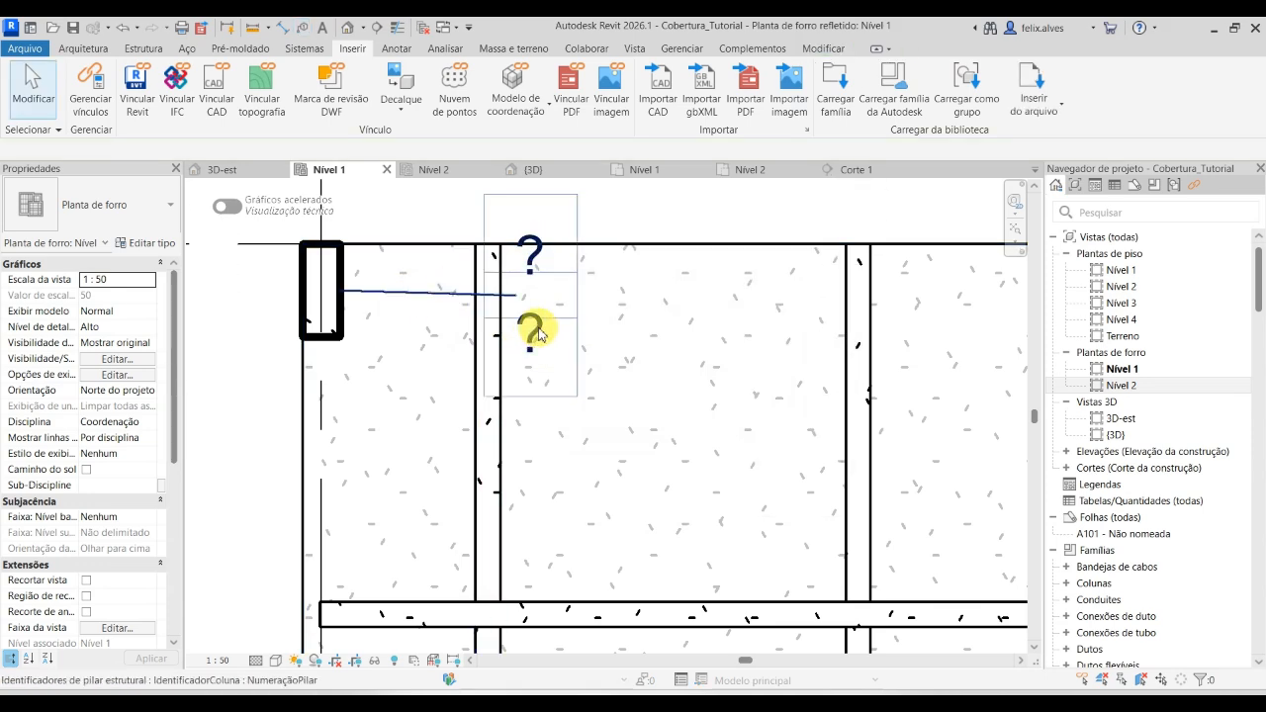
pyautogui.click(544, 347)
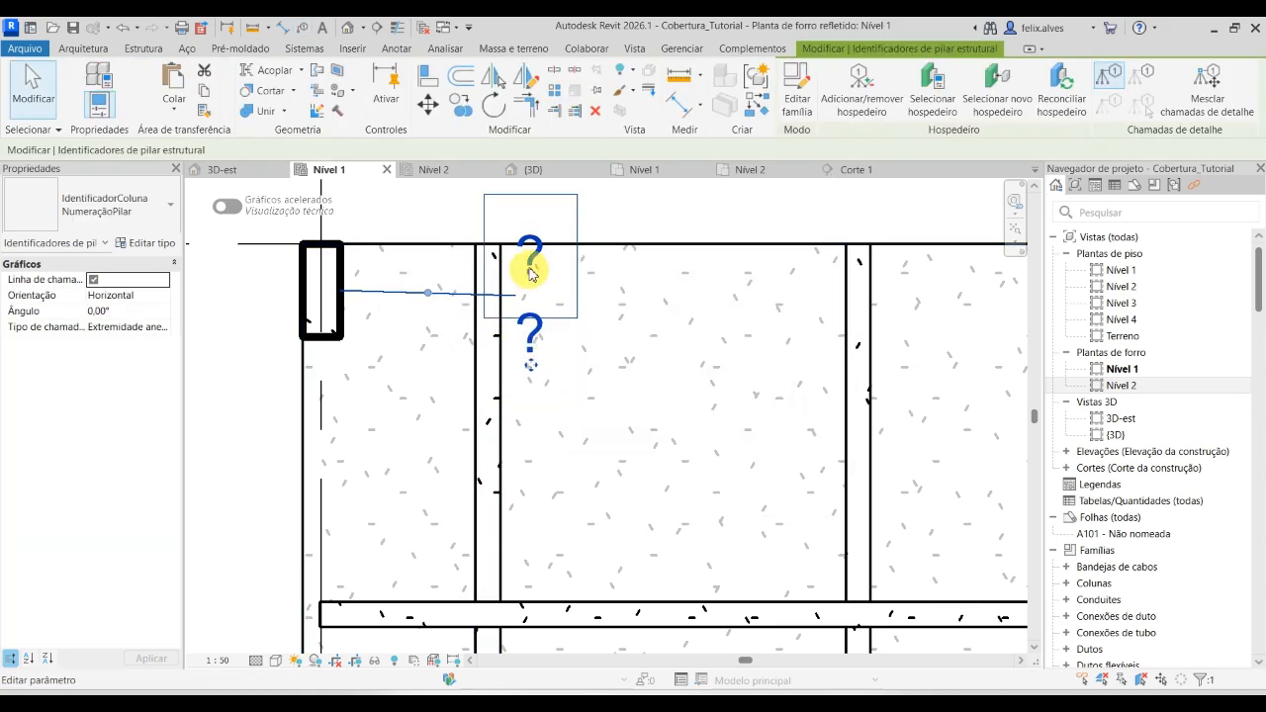
pyautogui.click(534, 241)
pyautogui.click(534, 243)
pyautogui.click(531, 341)
pyautogui.click(530, 341)
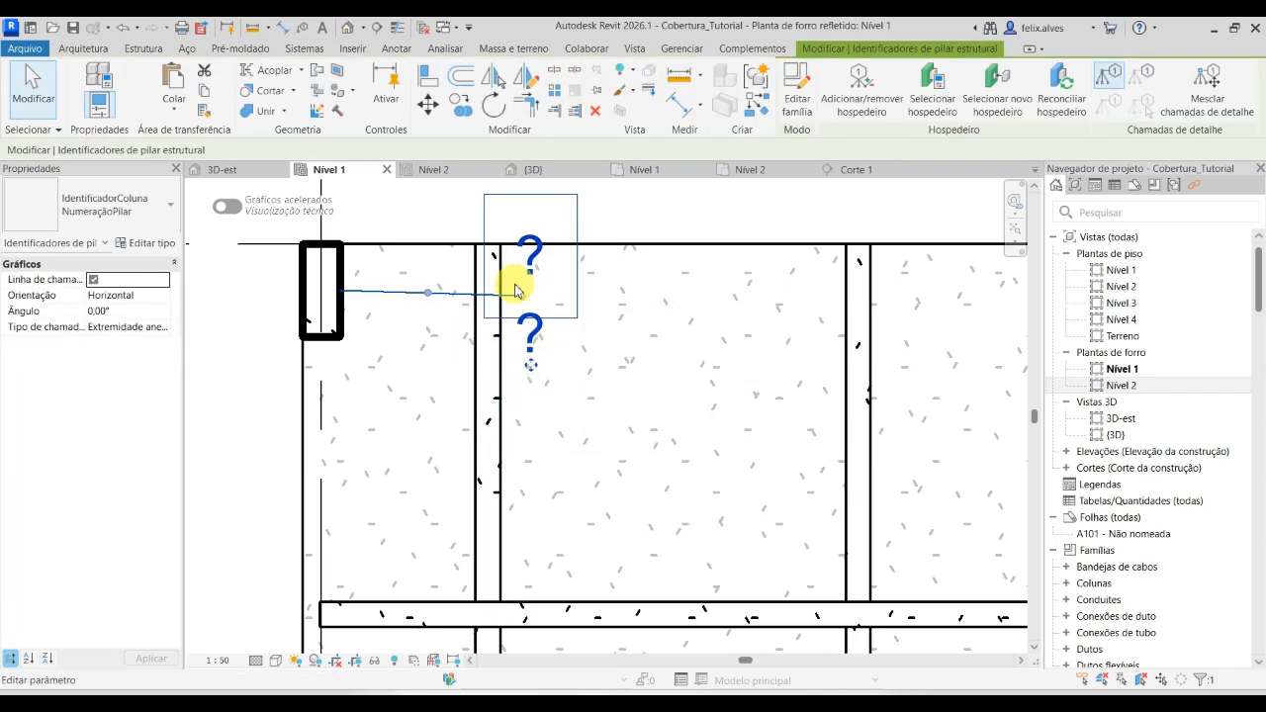
# Remove the leader from the column tag and move the tag outside the slab, beside the corner column.
pyautogui.click(94, 282)
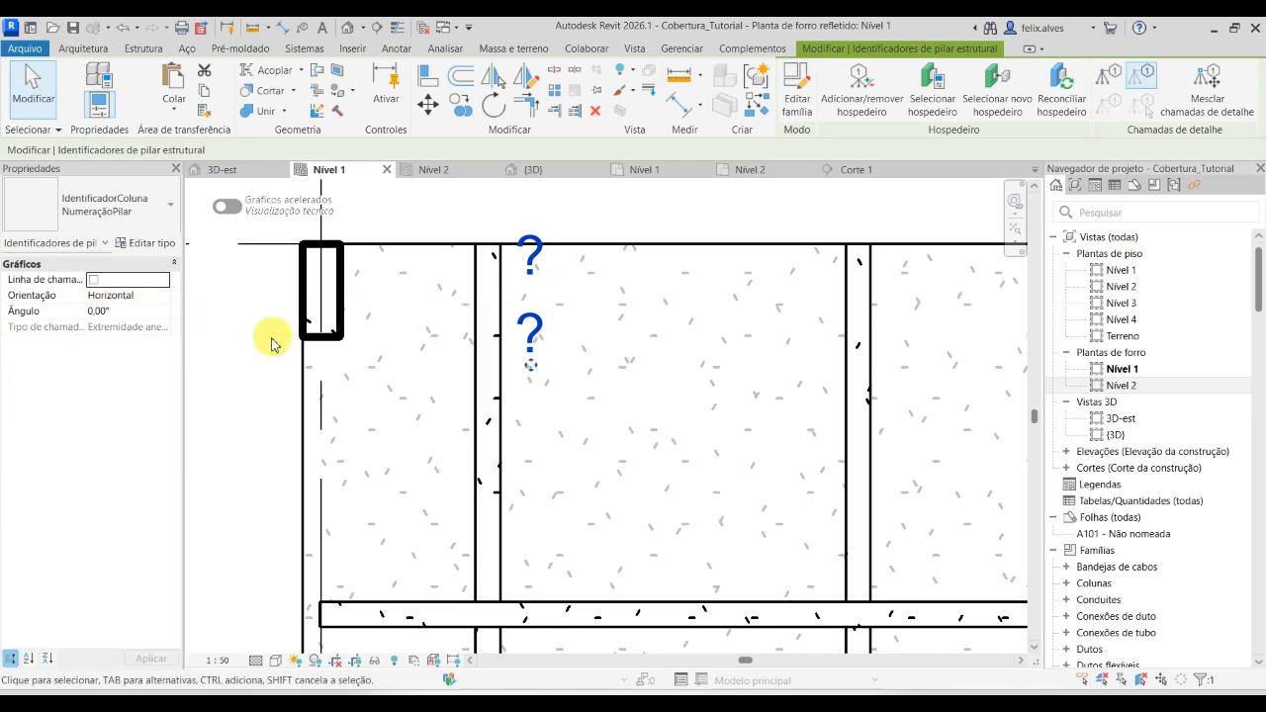
pyautogui.moveTo(532, 374); pyautogui.dragTo(255, 323)
pyautogui.moveTo(481, 238); pyautogui.dragTo(664, 325, button='middle')
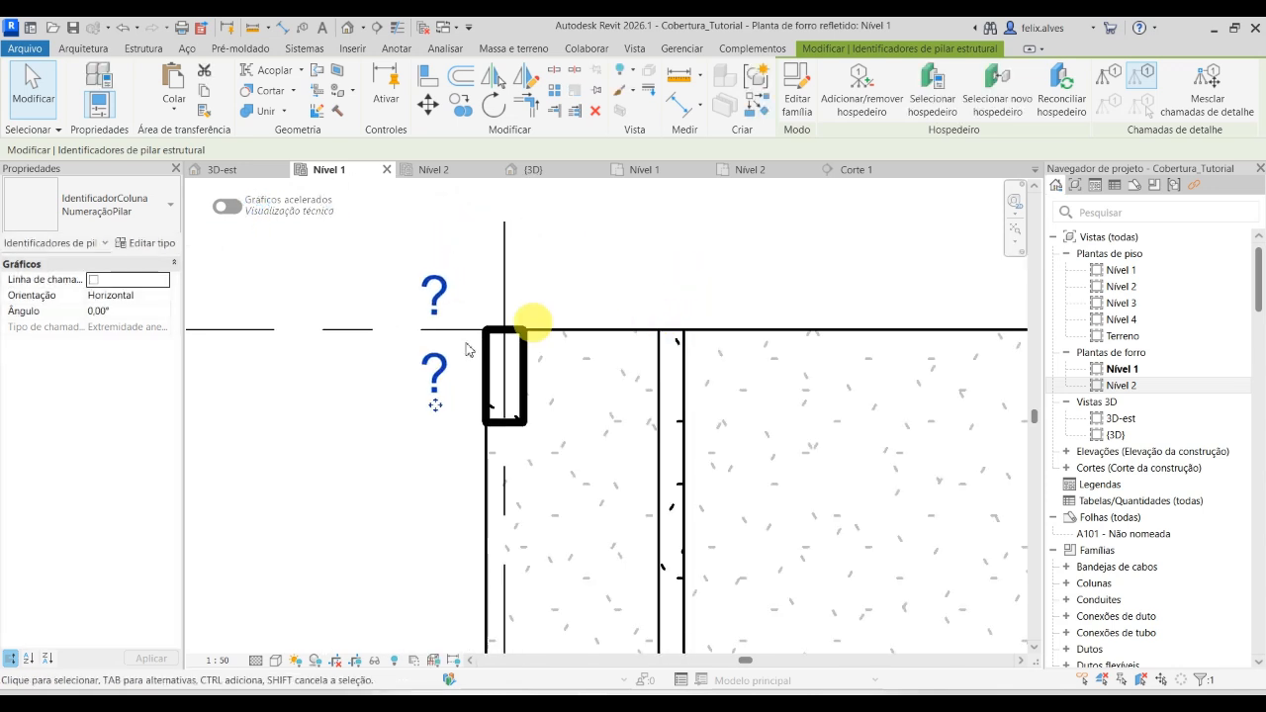
# Open the column tag's lower value, leave it blank, and measure the corner column's long side.
pyautogui.click(433, 382)
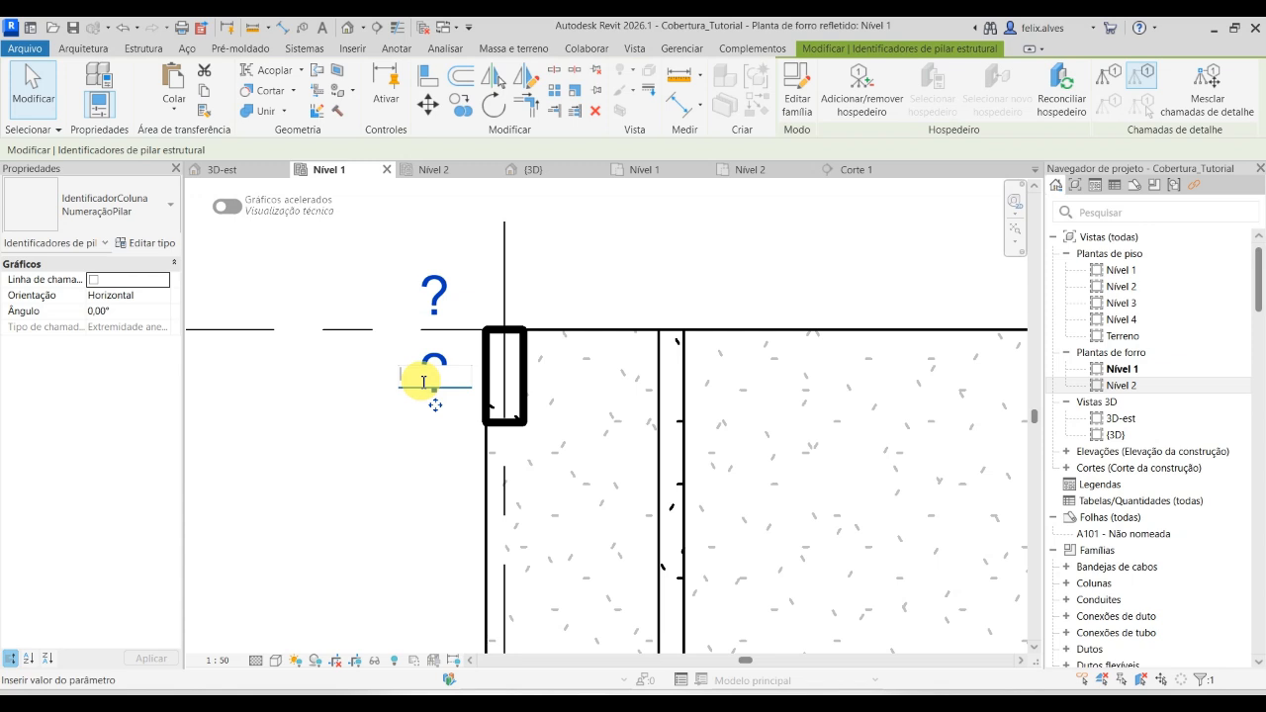
pyautogui.click(622, 233)
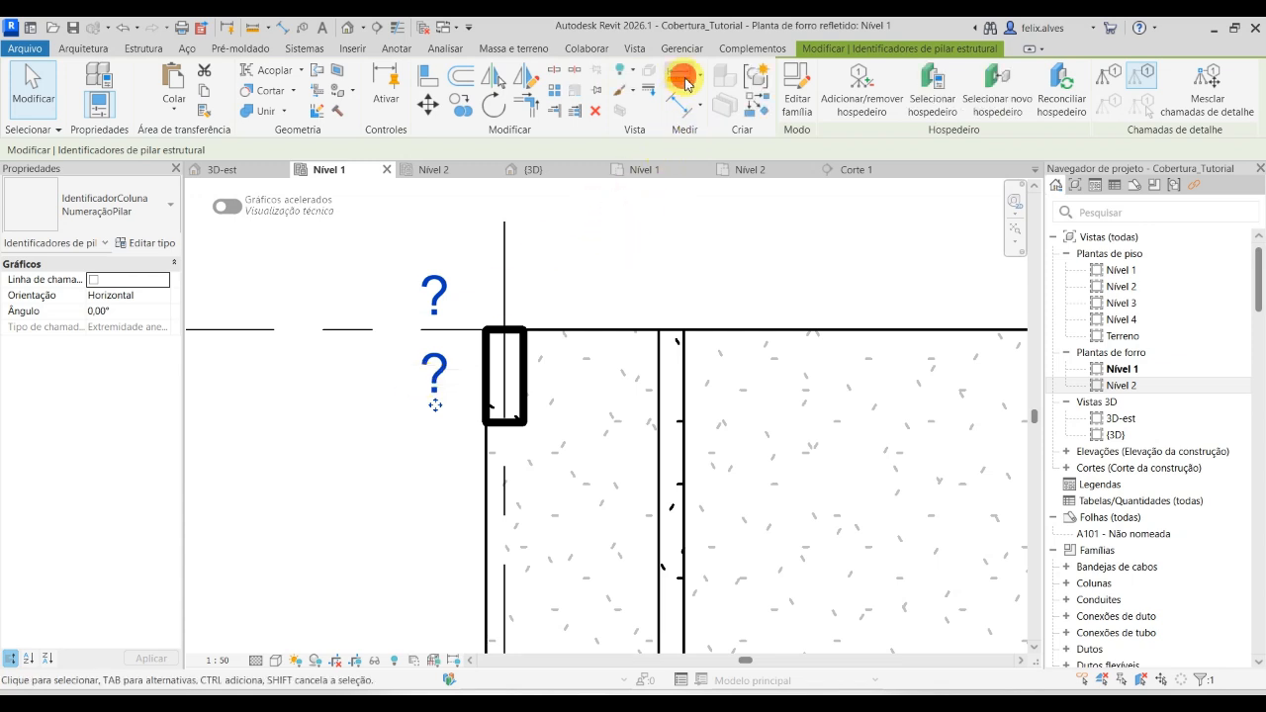
pyautogui.click(682, 77)
pyautogui.click(485, 423)
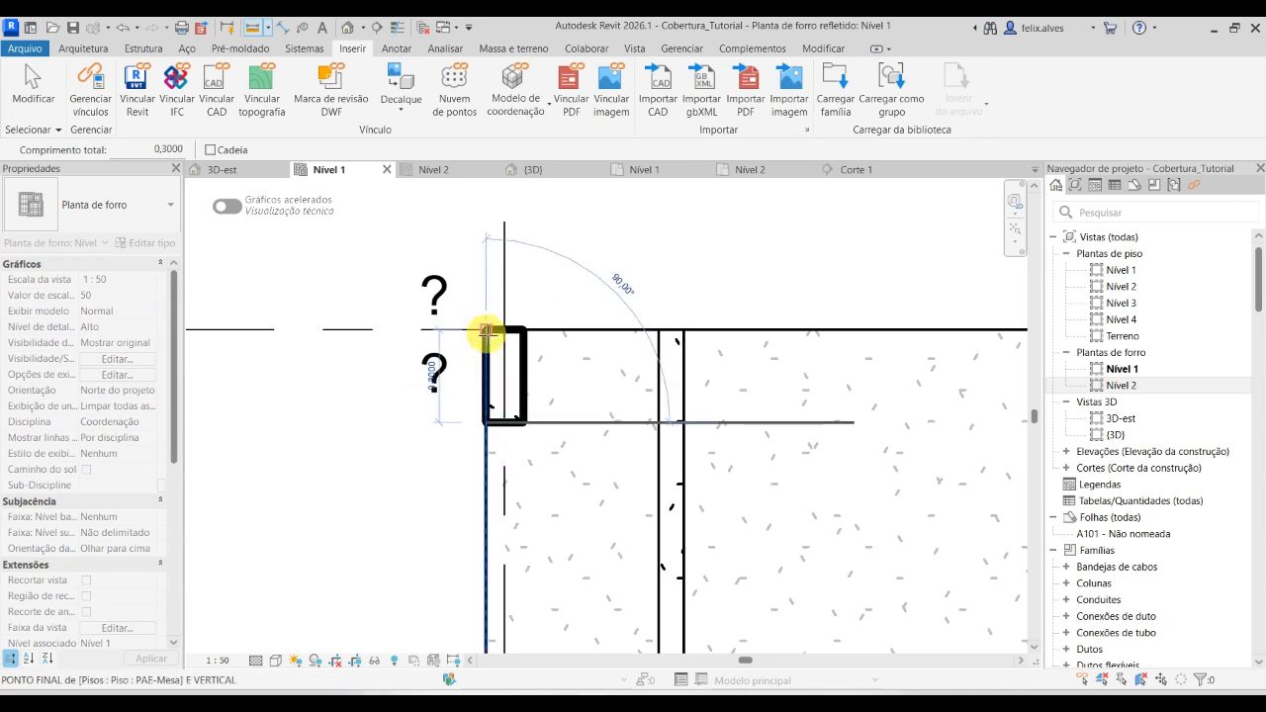
pyautogui.click(342, 450)
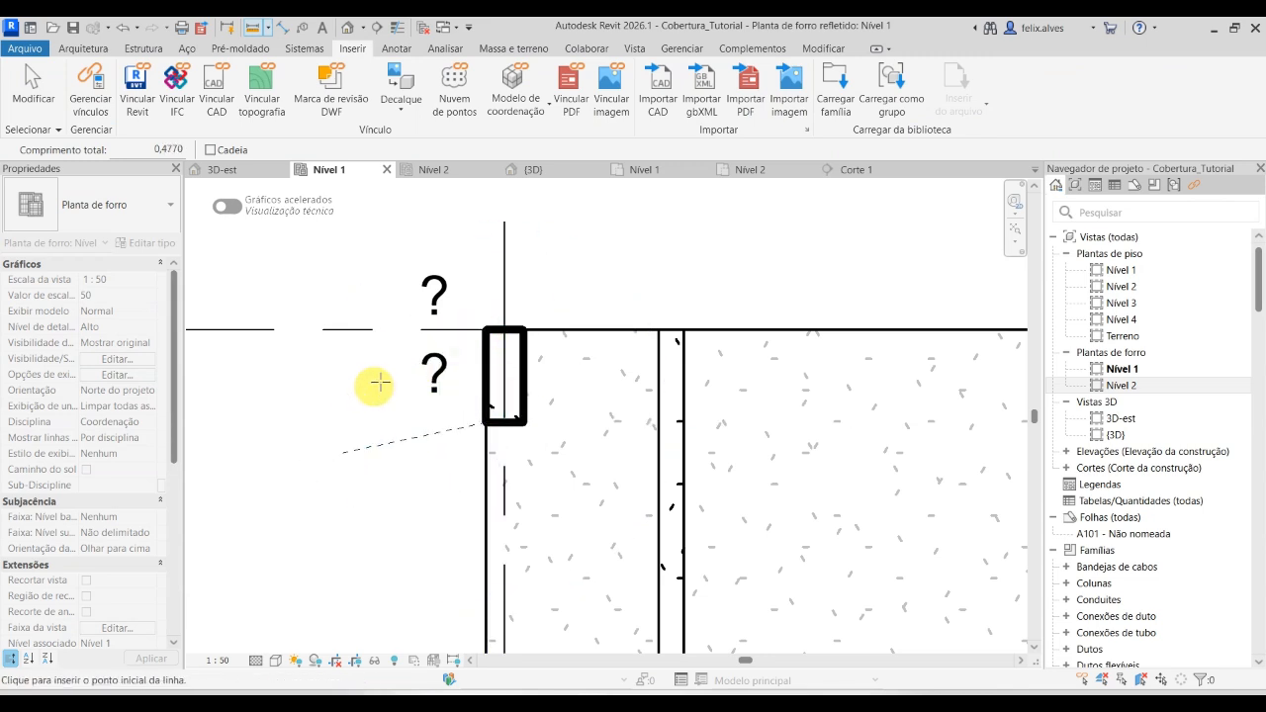
# Set the corner column tag's lower value to "12 x 30" and accept the type-wide change.
pyautogui.press('Escape')
pyautogui.press('Escape')
pyautogui.click(438, 383)
pyautogui.click(439, 383)
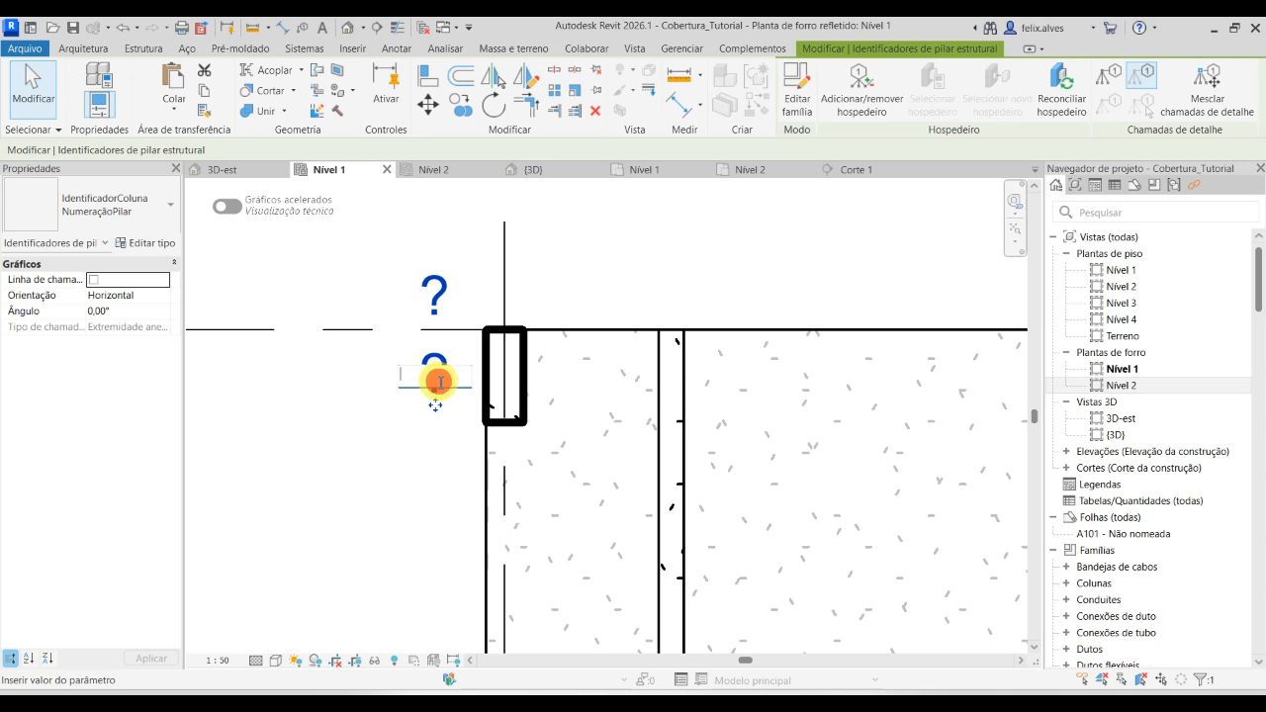
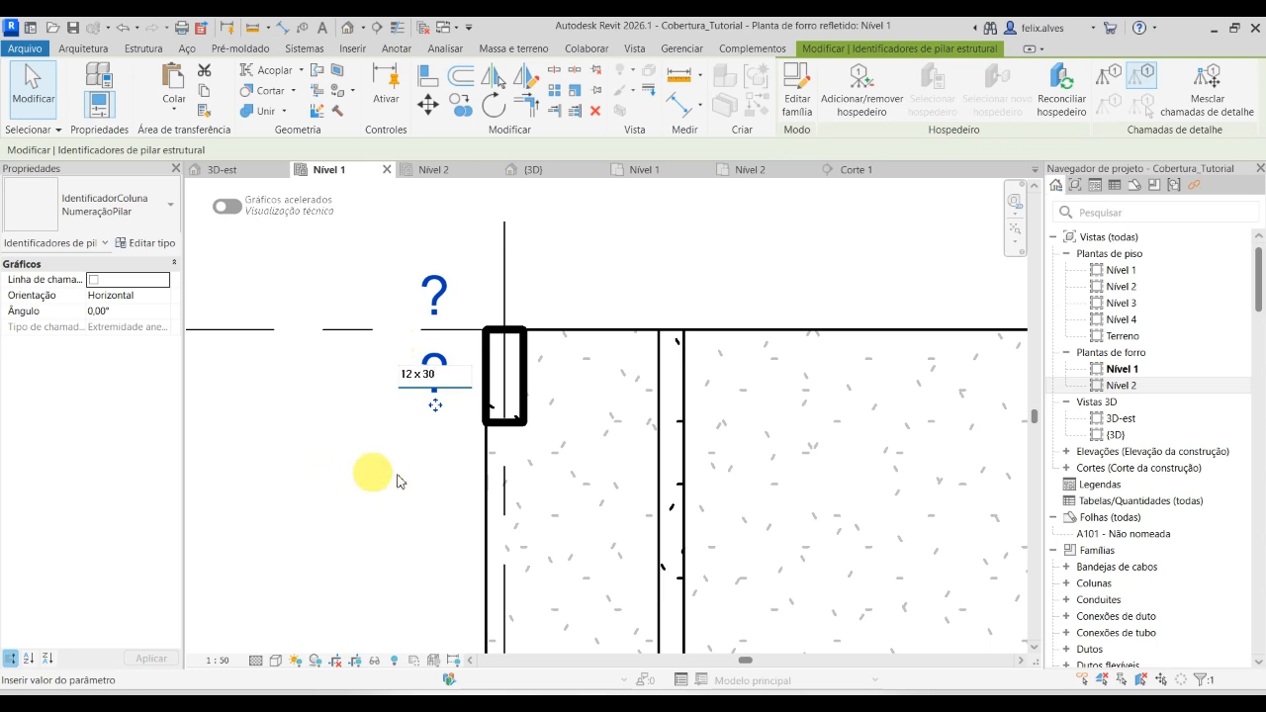
pyautogui.click(447, 469)
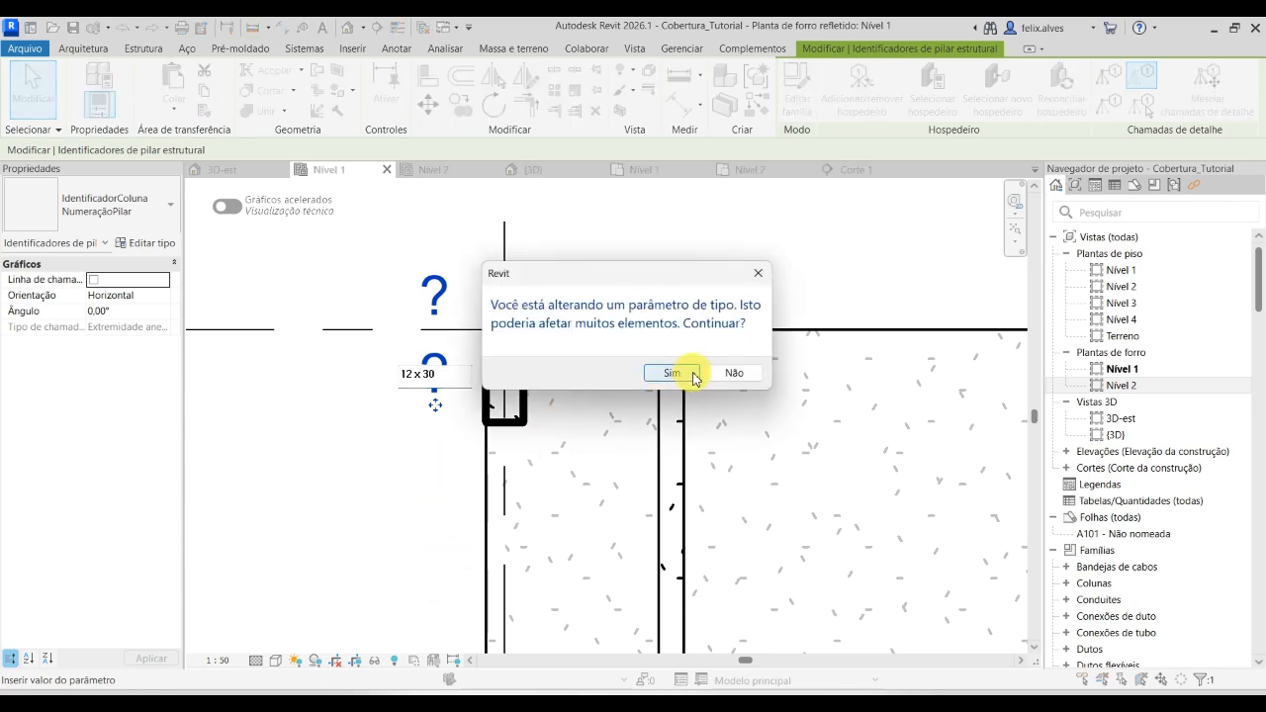
pyautogui.click(671, 373)
# Move the tag above the corner column, just outside the slab, and set its upper value to P1.
pyautogui.moveTo(435, 406); pyautogui.dragTo(532, 329)
pyautogui.moveTo(678, 260); pyautogui.dragTo(662, 350, button='middle')
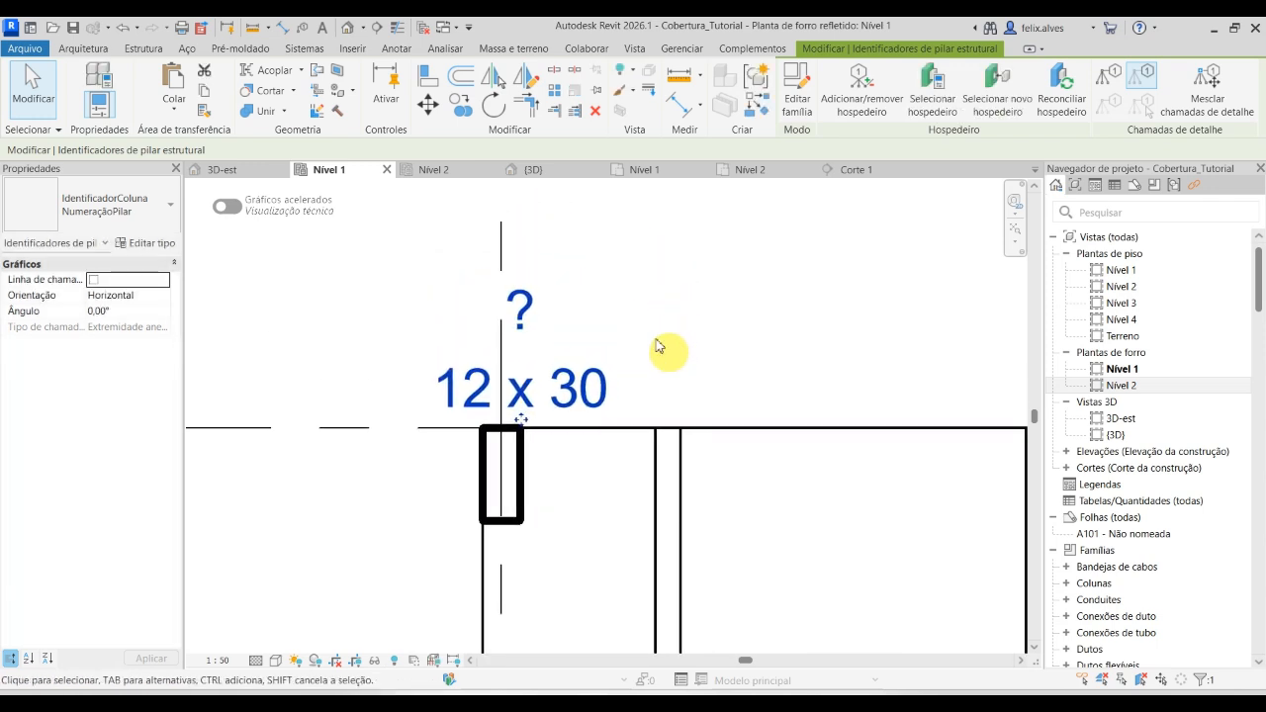
pyautogui.click(531, 308)
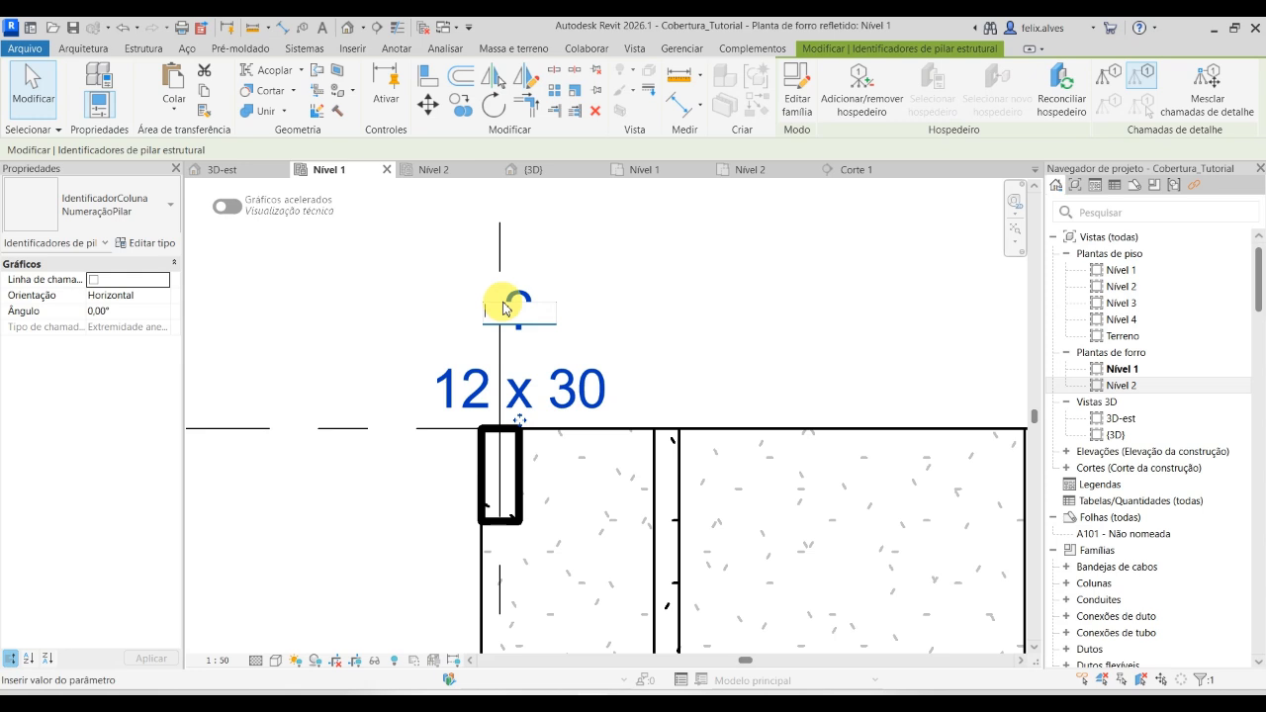
pyautogui.write('P1')
pyautogui.click(580, 333)
# Tag all untagged structural columns in the current view with IdentificadorColuna : NumeraçãoPilar, horizontal and without leaders.
pyautogui.scroll(-3, 627, 320)
pyautogui.scroll(-3, 854, 423)
pyautogui.moveTo(698, 524); pyautogui.dragTo(264, 437, button='middle')
pyautogui.scroll(-4, 264, 437)
pyautogui.moveTo(413, 316); pyautogui.dragTo(448, 257, button='middle')
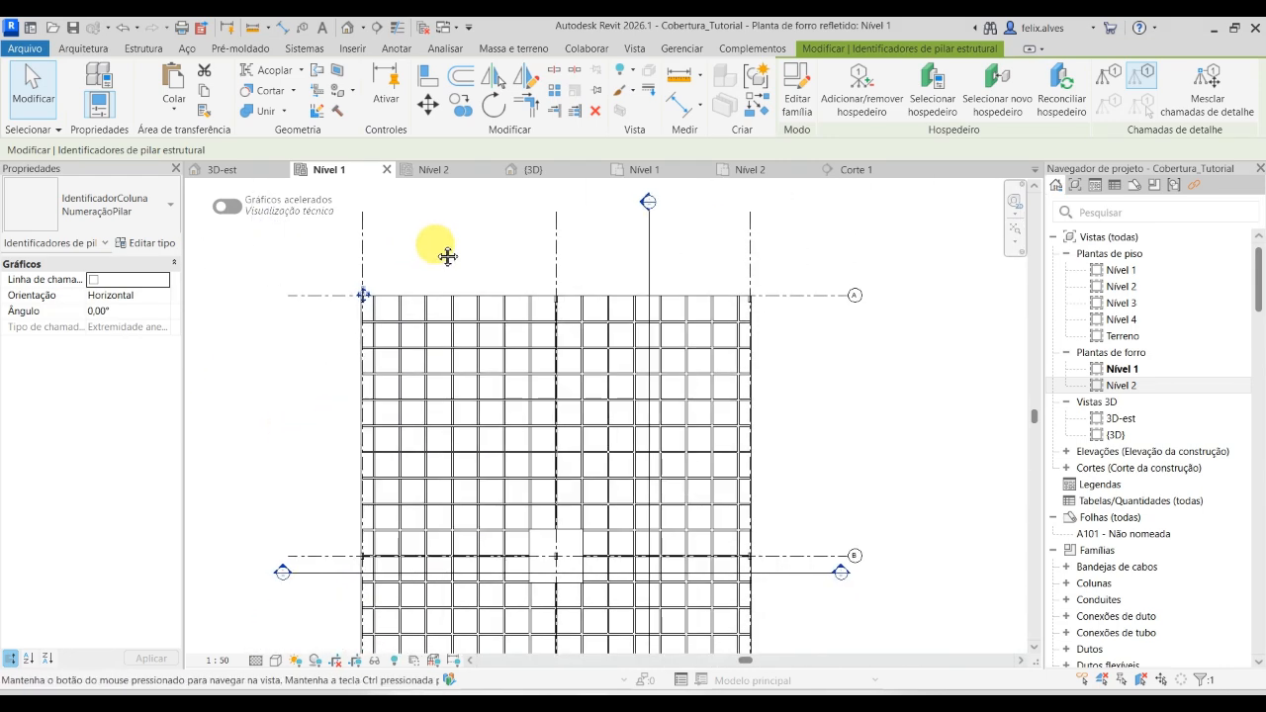
pyautogui.click(856, 254)
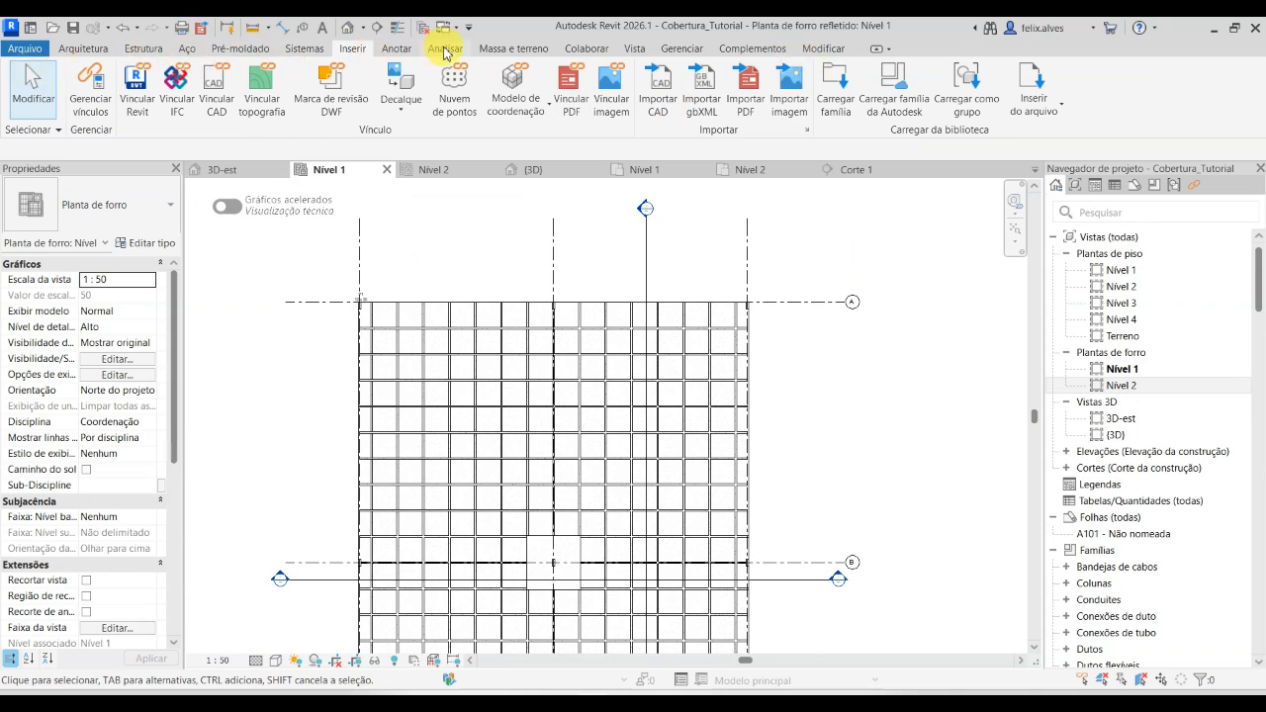
pyautogui.click(401, 48)
pyautogui.click(864, 89)
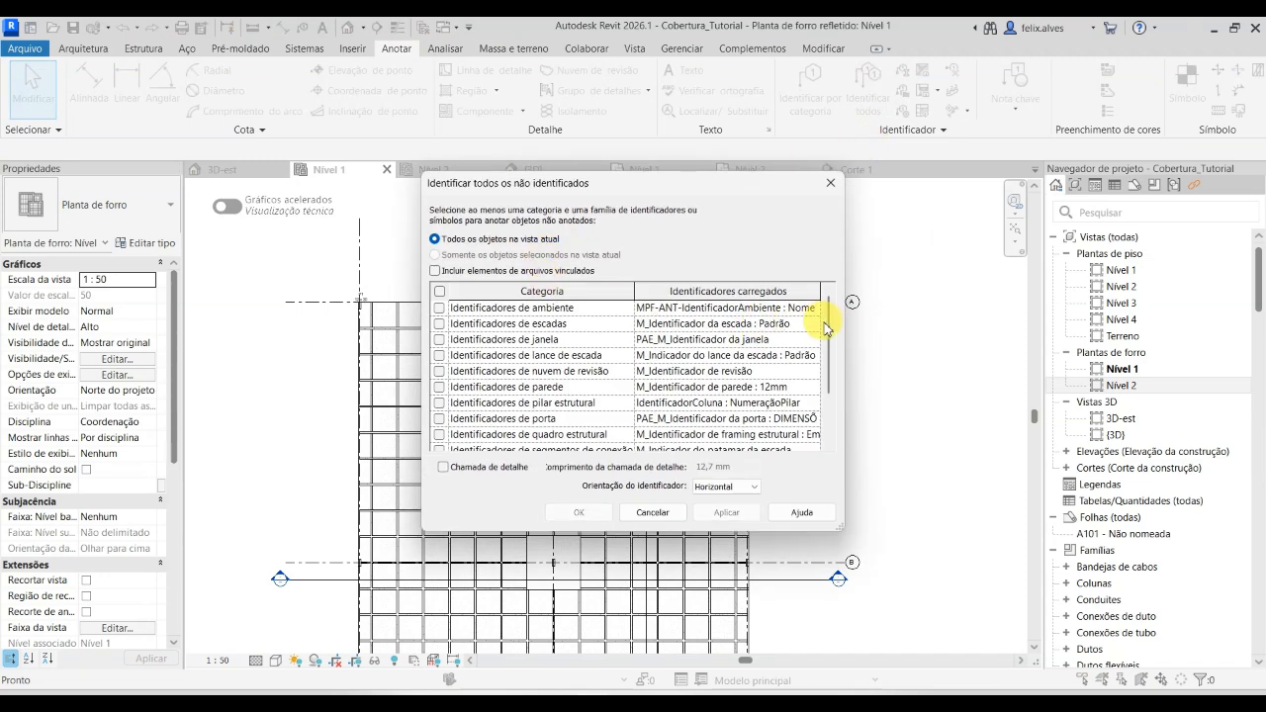
pyautogui.moveTo(831, 325)
pyautogui.mouseDown()
pyautogui.moveTo(833, 374)
pyautogui.moveTo(834, 352)
pyautogui.mouseUp()
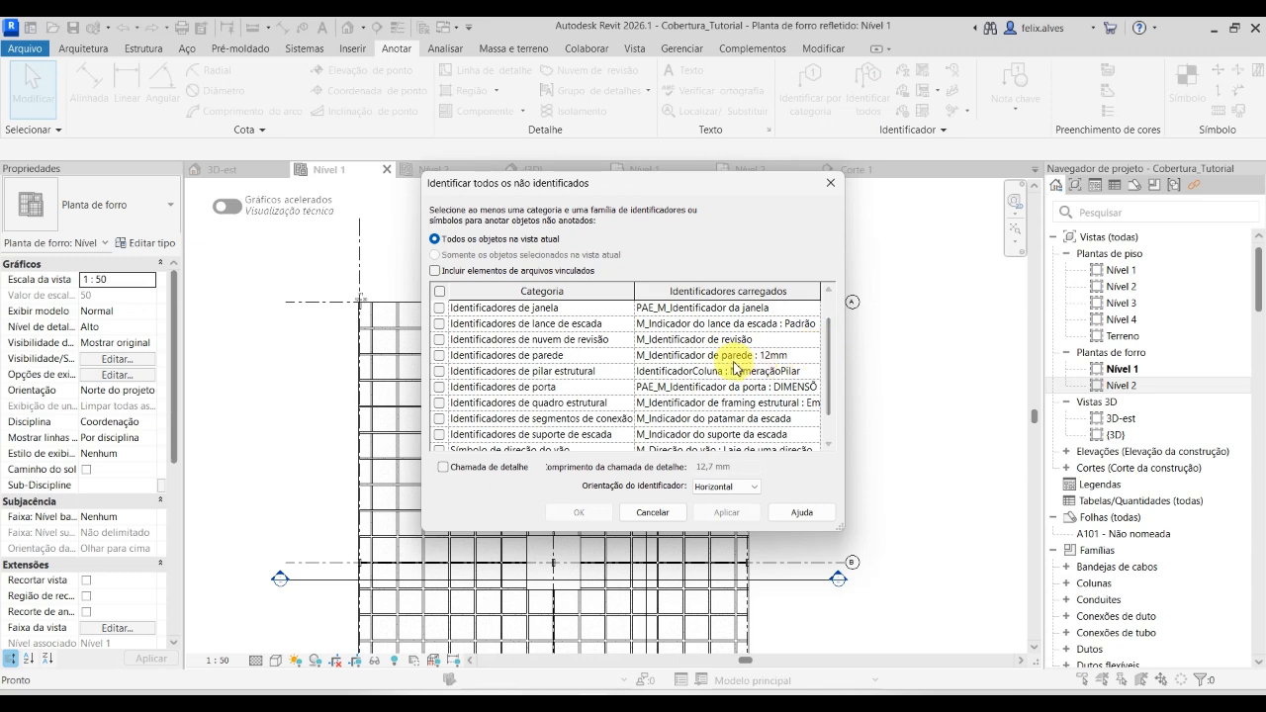
pyautogui.scroll(1, 734, 368)
pyautogui.scroll(-2, 708, 314)
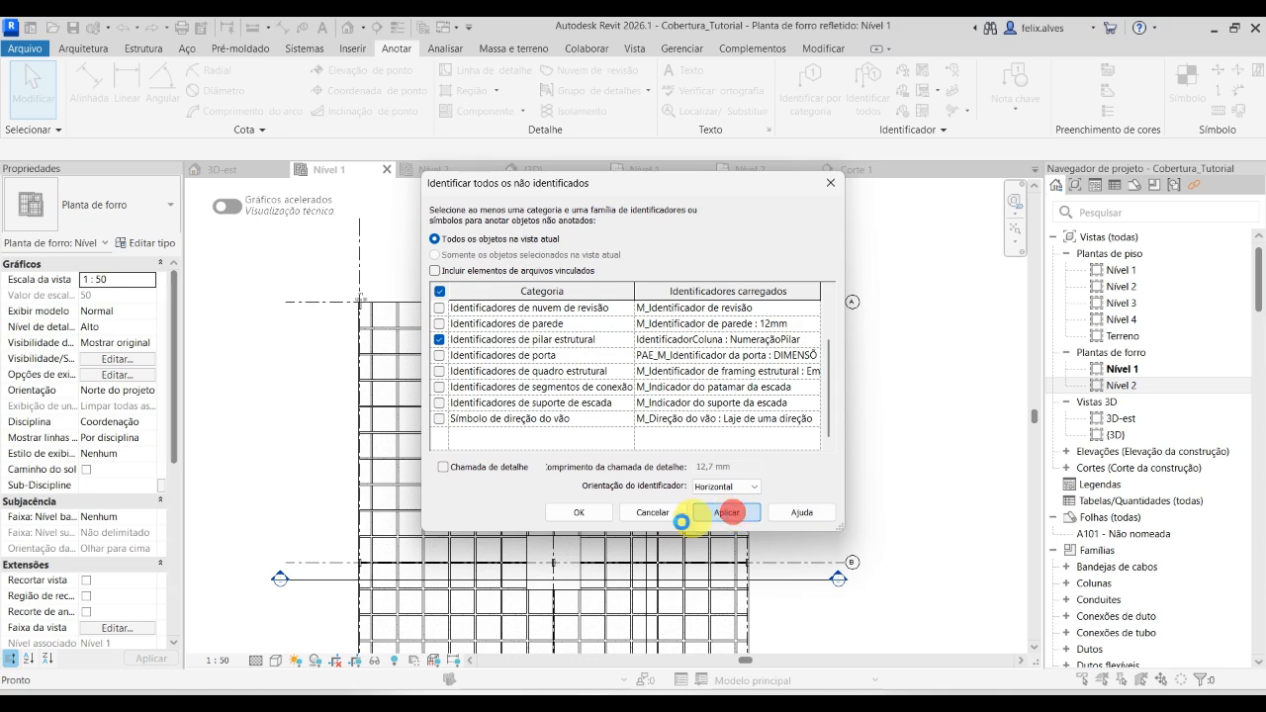
pyautogui.click(579, 513)
# Place one tag outside the slab beside the left-edge column on axis B and delete its duplicate.
pyautogui.scroll(4, 381, 592)
pyautogui.scroll(3, 366, 584)
pyautogui.moveTo(354, 535); pyautogui.dragTo(293, 520)
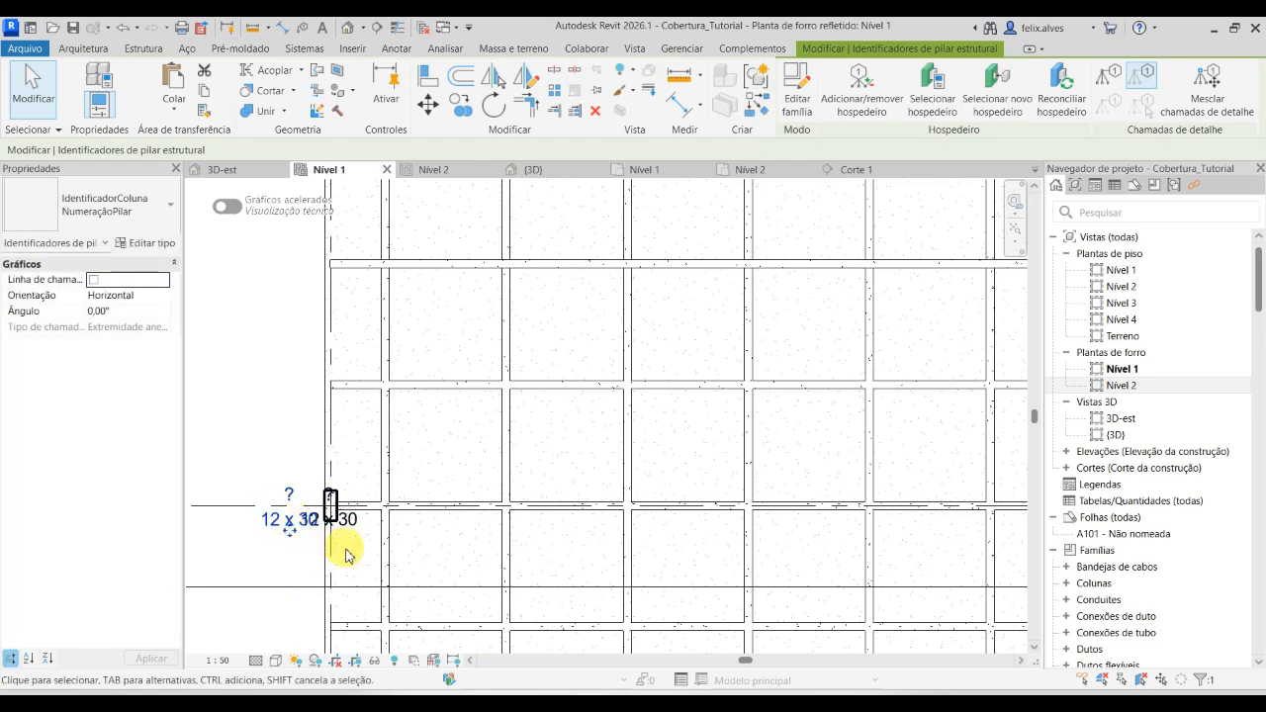
pyautogui.click(289, 405)
pyautogui.scroll(3, 300, 495)
pyautogui.click(316, 557)
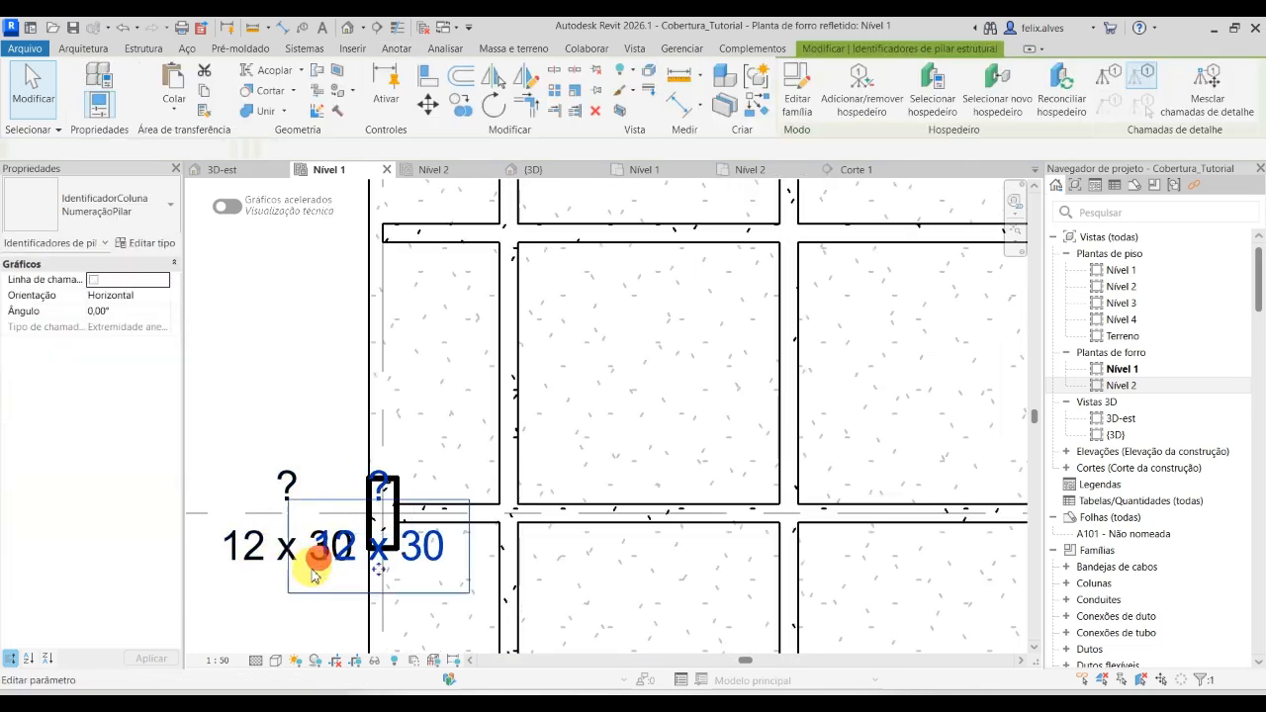
pyautogui.moveTo(375, 571); pyautogui.dragTo(291, 404)
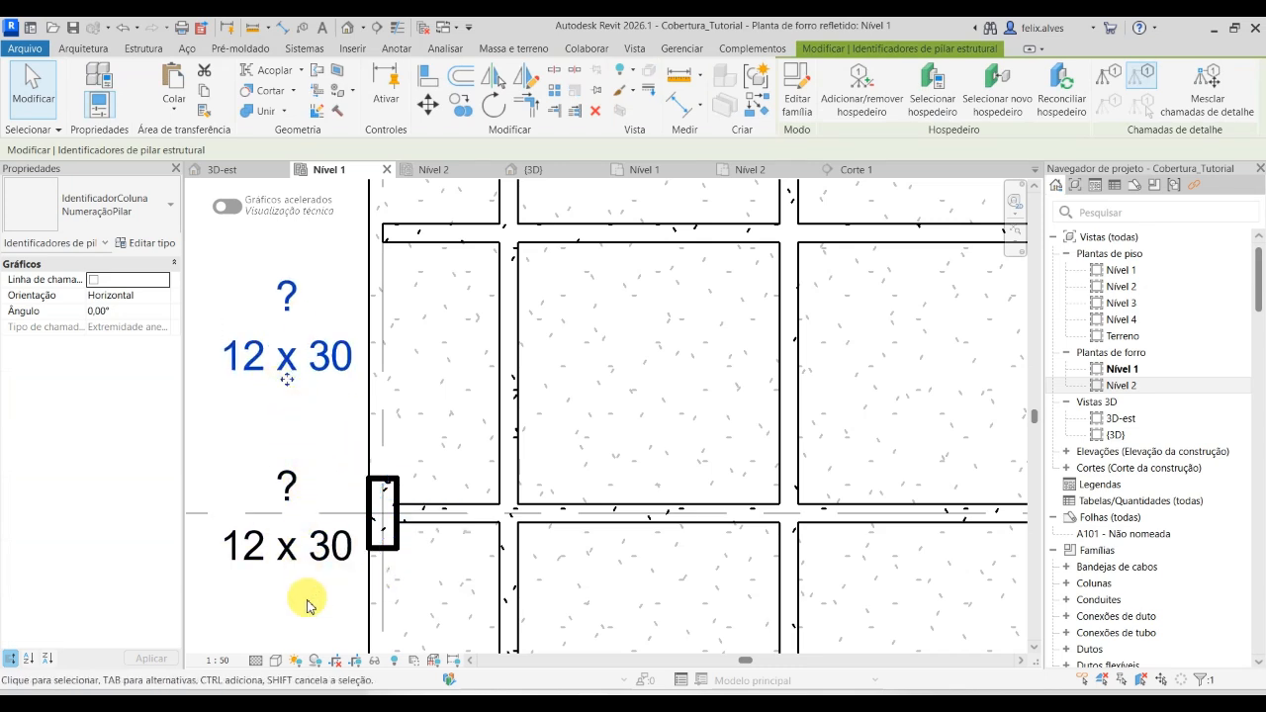
pyautogui.click(292, 567)
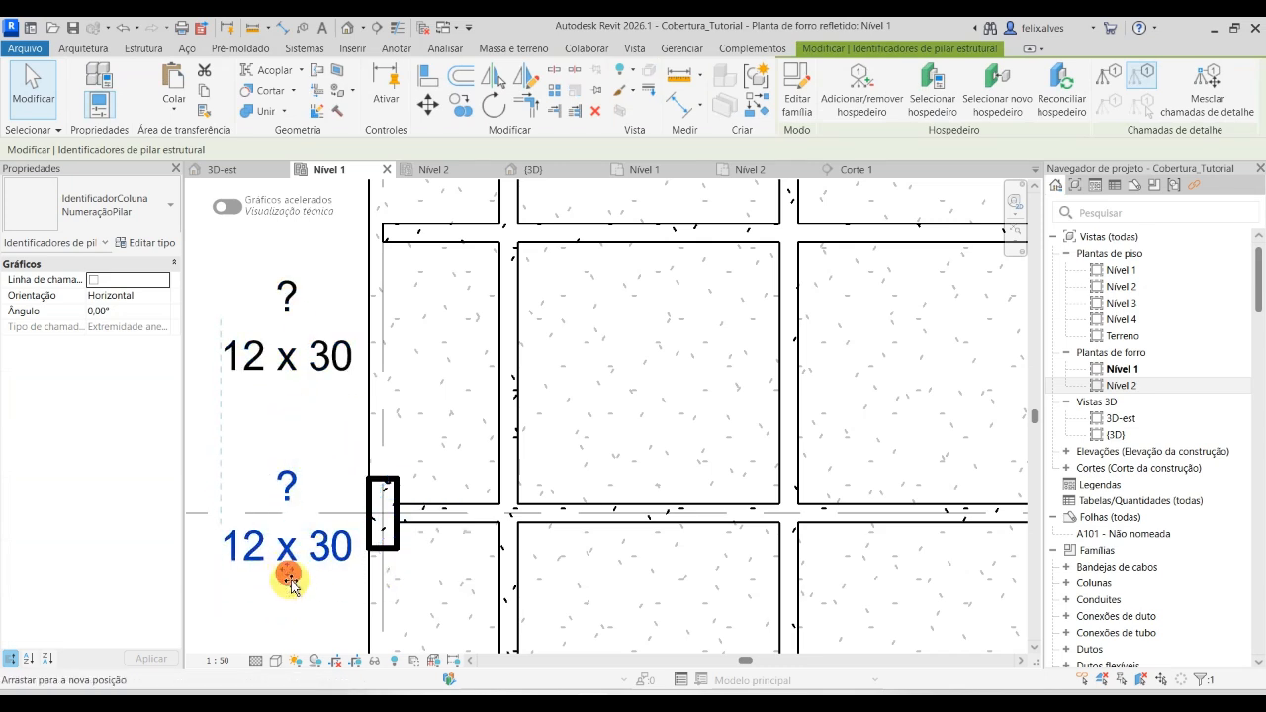
pyautogui.click(321, 358)
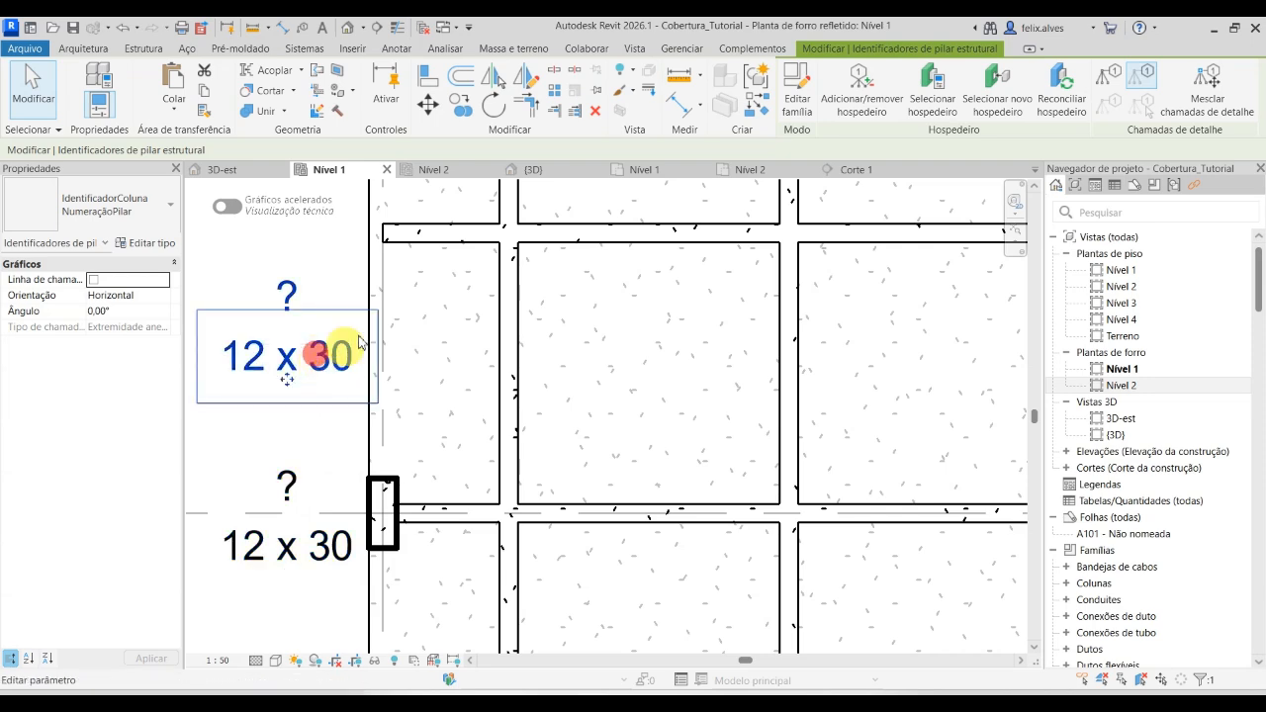
pyautogui.press('Delete')
# Move one of the central column's tags clear to its right and delete the duplicate over the column.
pyautogui.scroll(-5, 444, 429)
pyautogui.scroll(6, 821, 463)
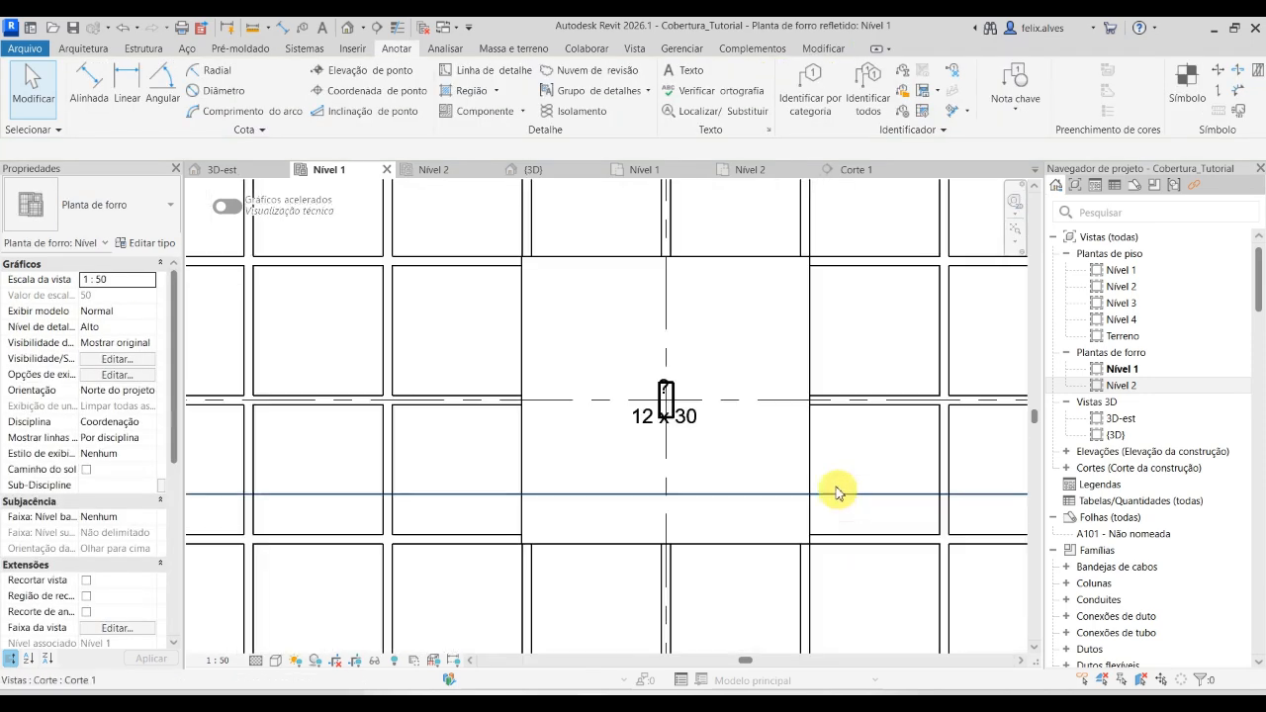
pyautogui.click(672, 443)
pyautogui.moveTo(672, 443); pyautogui.dragTo(791, 447)
pyautogui.scroll(-2, 758, 481)
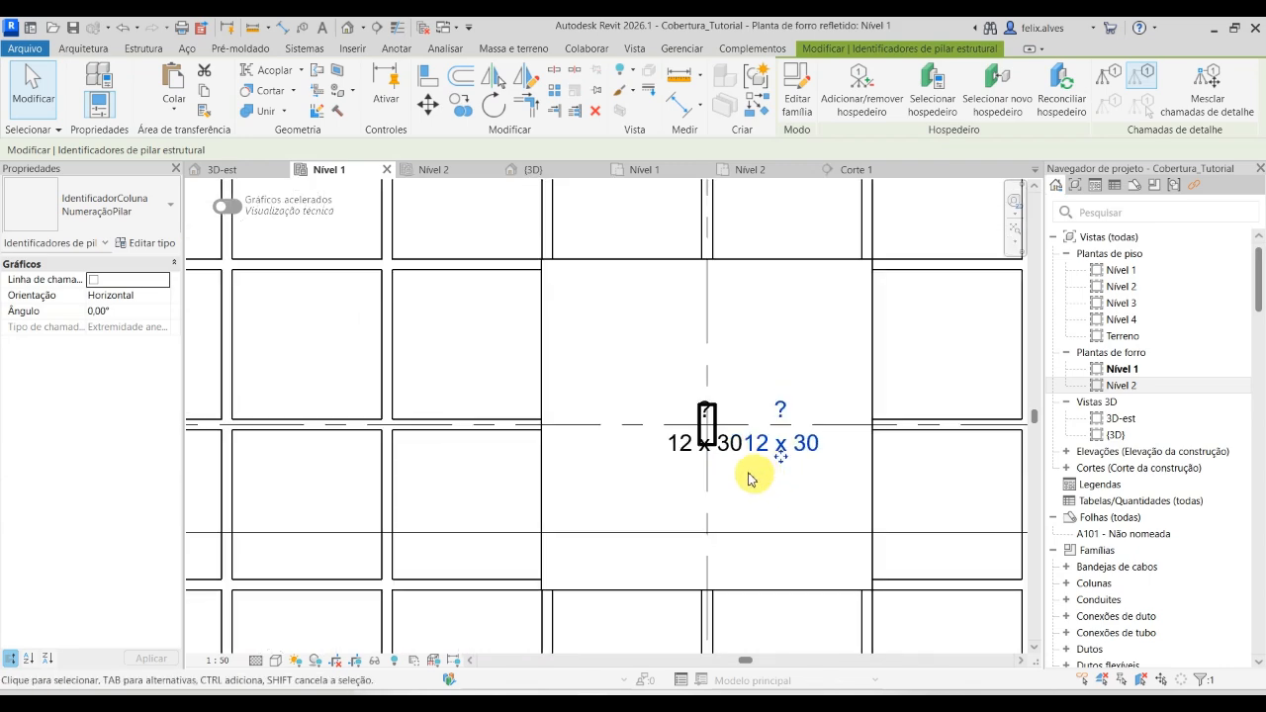
pyautogui.click(728, 446)
pyautogui.press('Delete')
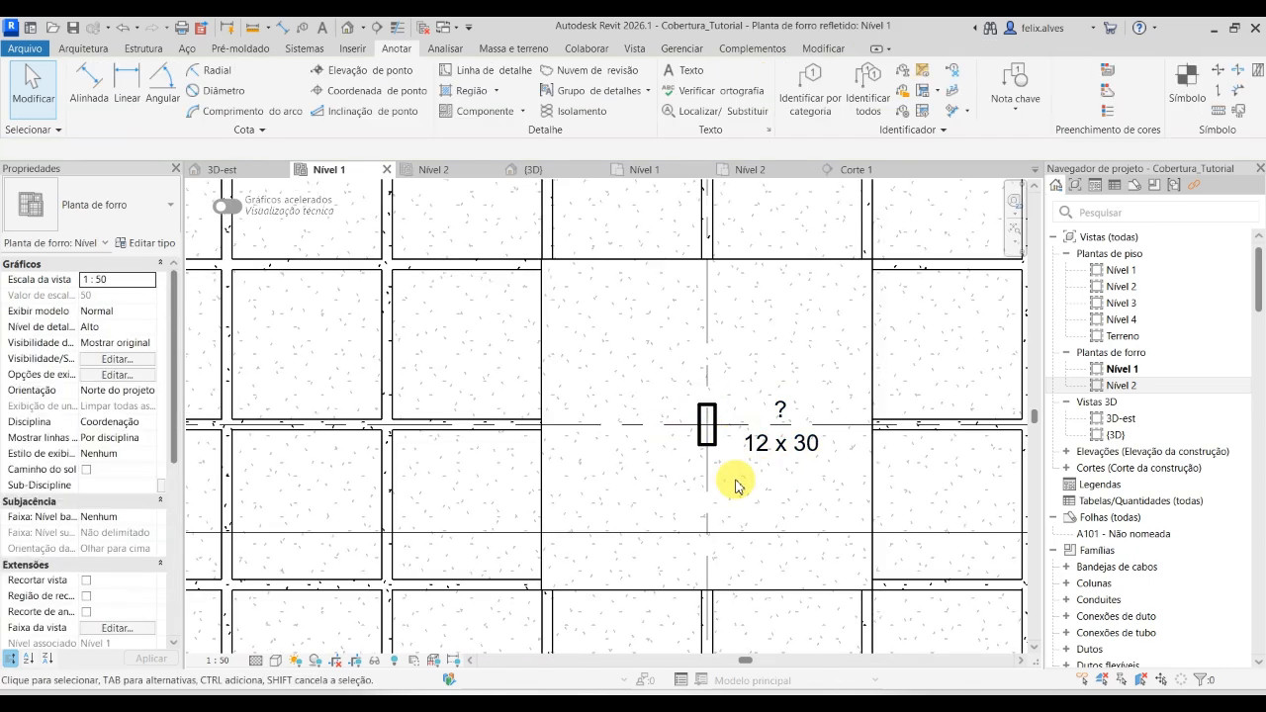
# Move the tag of the middle column on axis A outside the slab, above and right of the column.
pyautogui.scroll(-5, 721, 455)
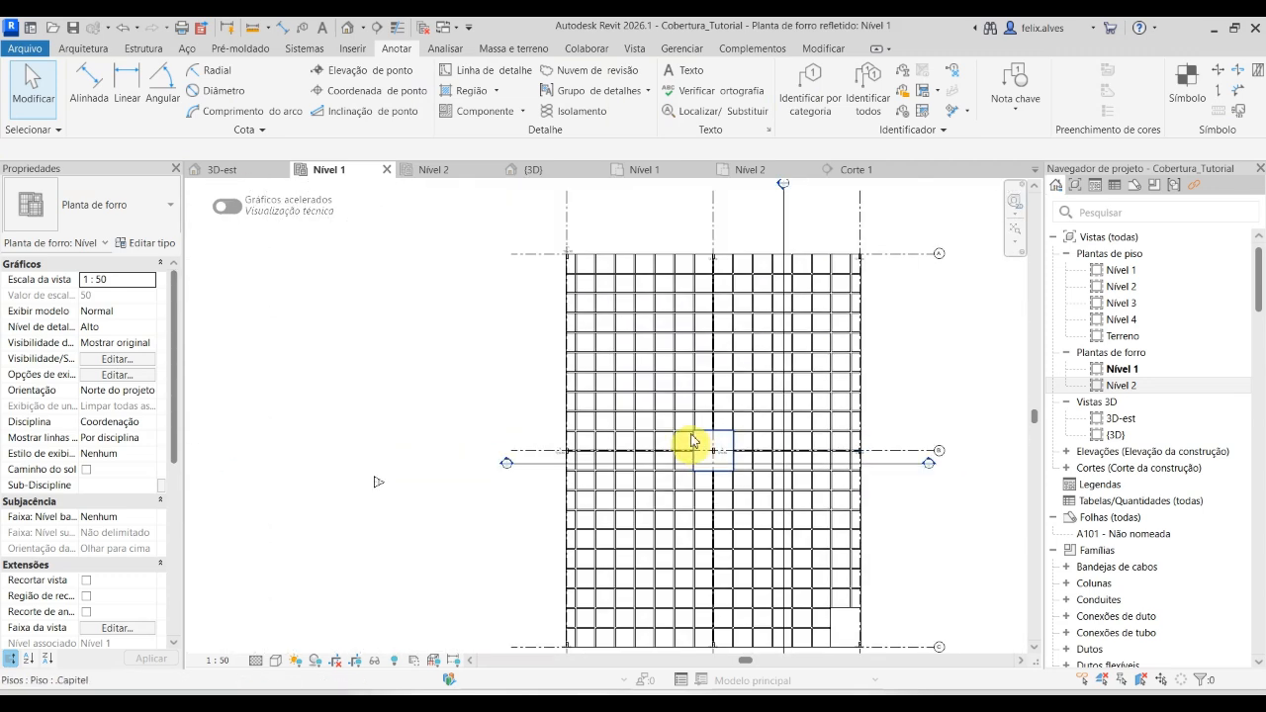
pyautogui.scroll(3, 730, 259)
pyautogui.scroll(3, 733, 267)
pyautogui.moveTo(732, 362); pyautogui.dragTo(781, 319)
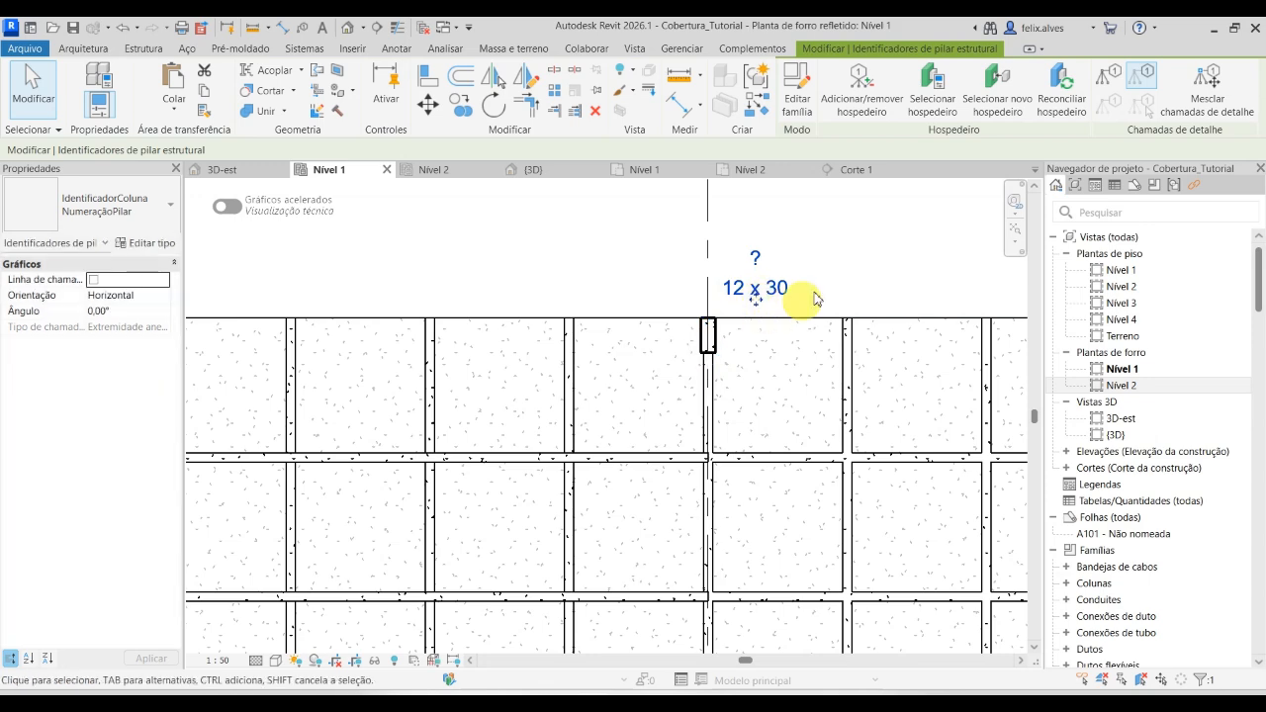
pyautogui.click(806, 263)
pyautogui.scroll(4, 736, 317)
pyautogui.moveTo(796, 277); pyautogui.dragTo(781, 321)
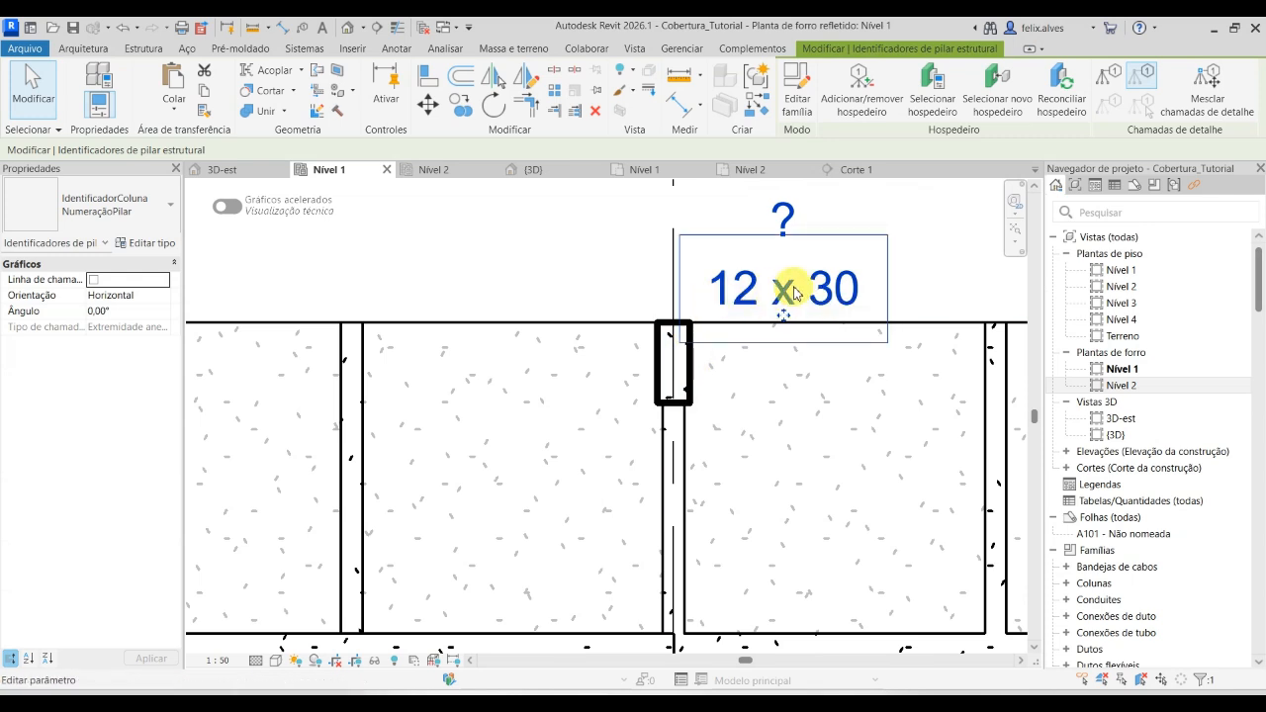
# Duplicate the type of the middle column on axis A as "20 X 20".
pyautogui.click(689, 398)
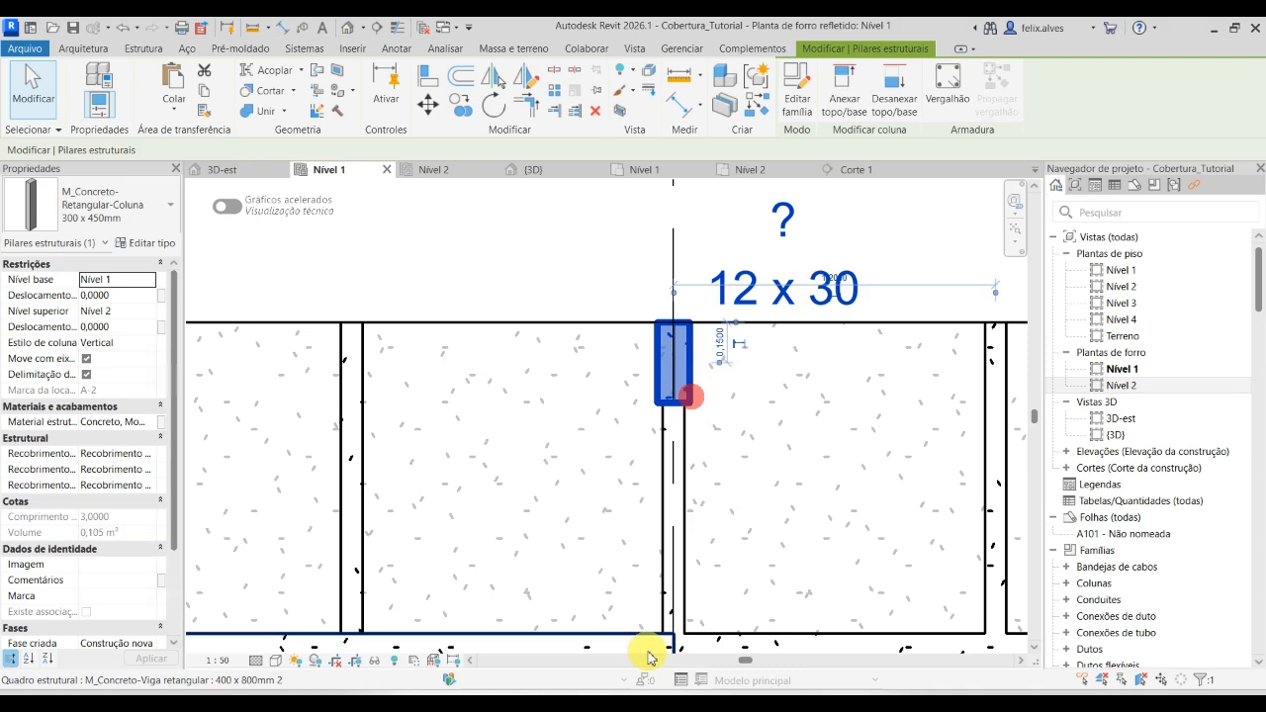
pyautogui.click(144, 247)
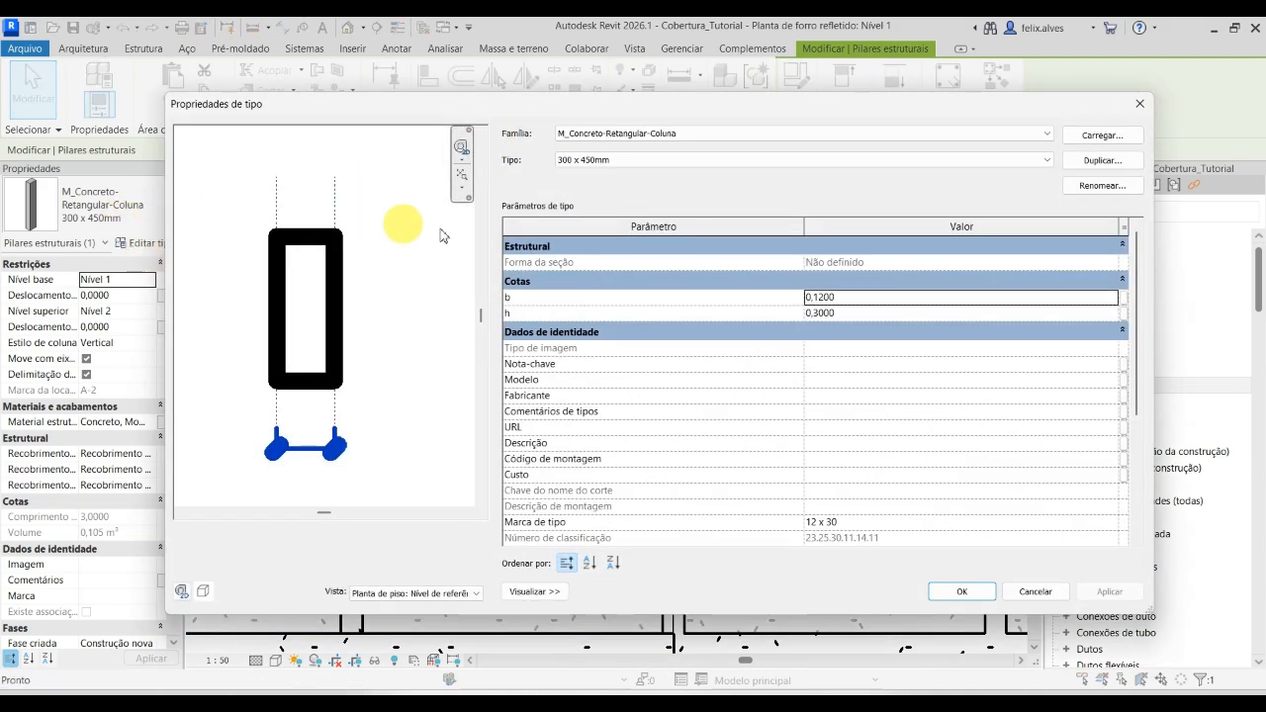
pyautogui.scroll(-5, 687, 430)
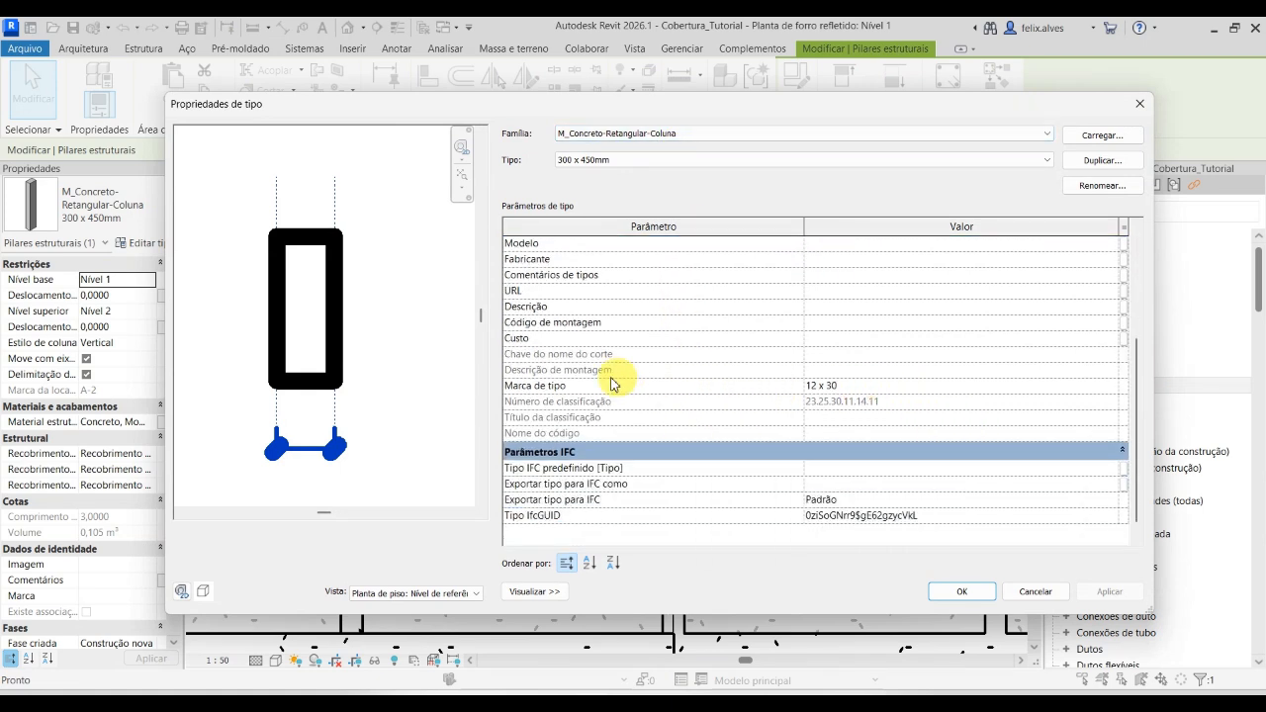
pyautogui.click(1105, 161)
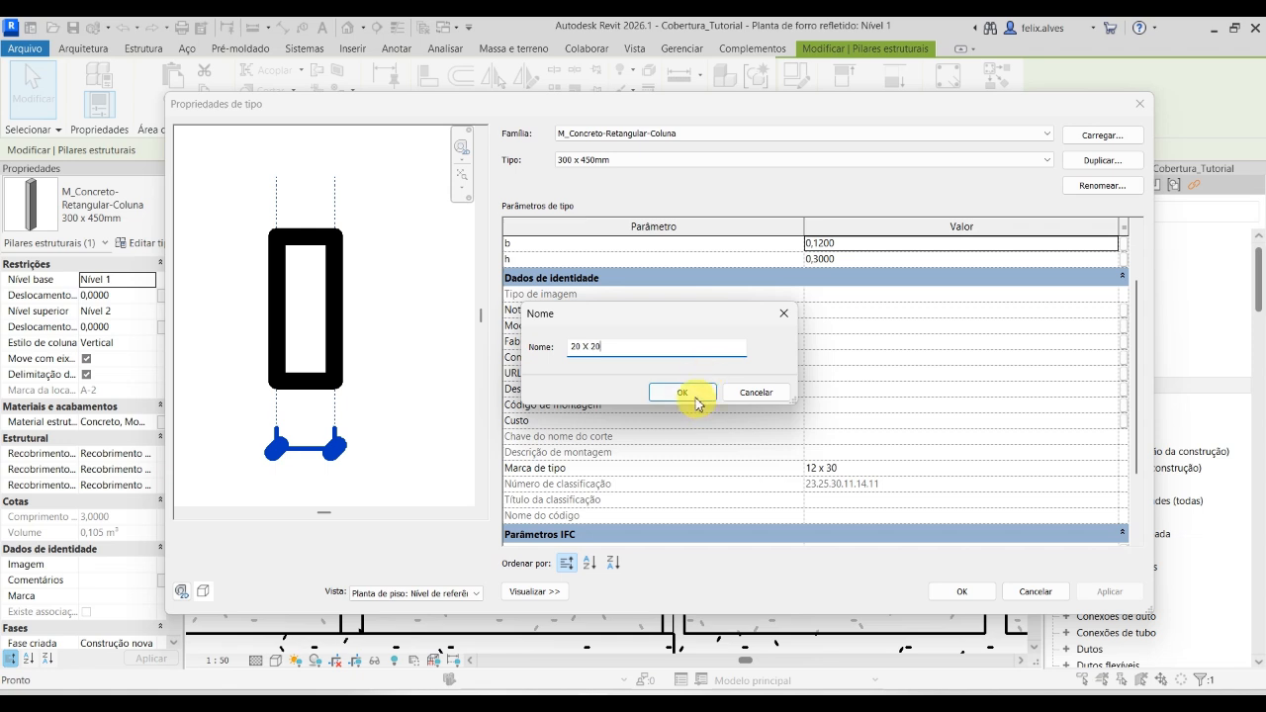
pyautogui.click(696, 399)
# Set the new column type's b and h to 0,2 and its type mark to "20 x 20", and apply it.
pyautogui.click(818, 242)
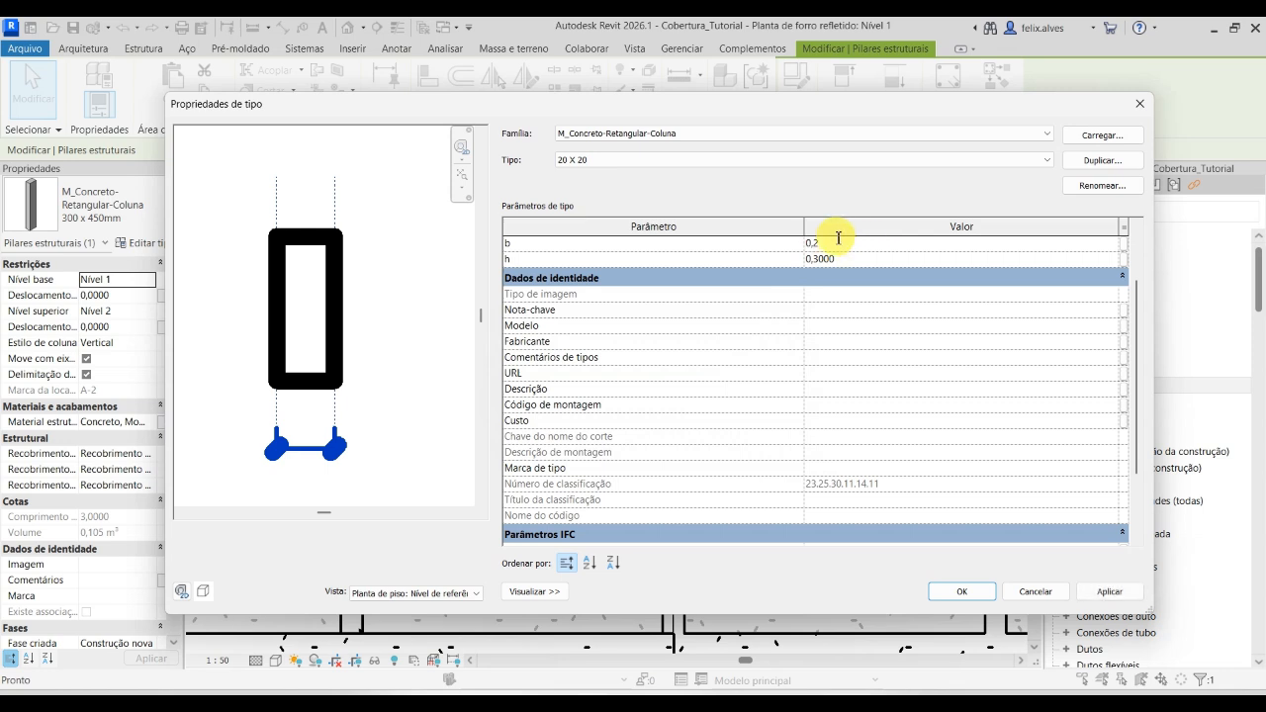
pyautogui.click(841, 260)
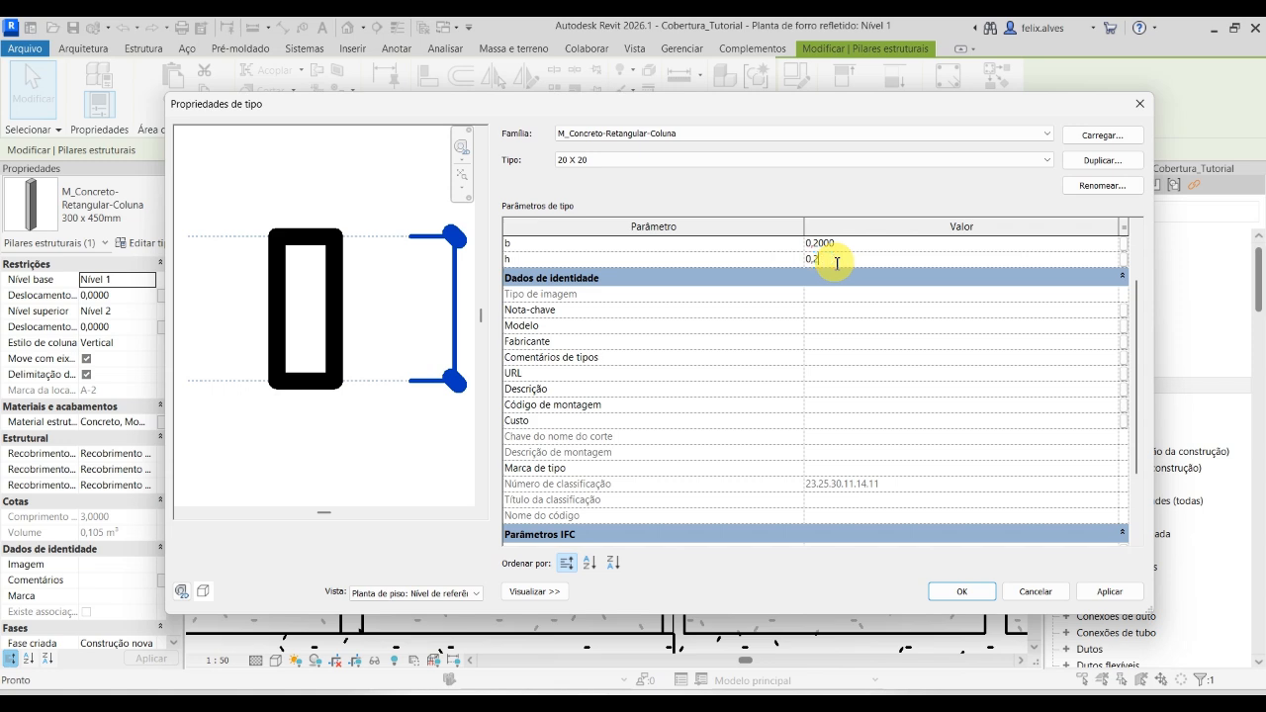
pyautogui.scroll(-2, 1007, 461)
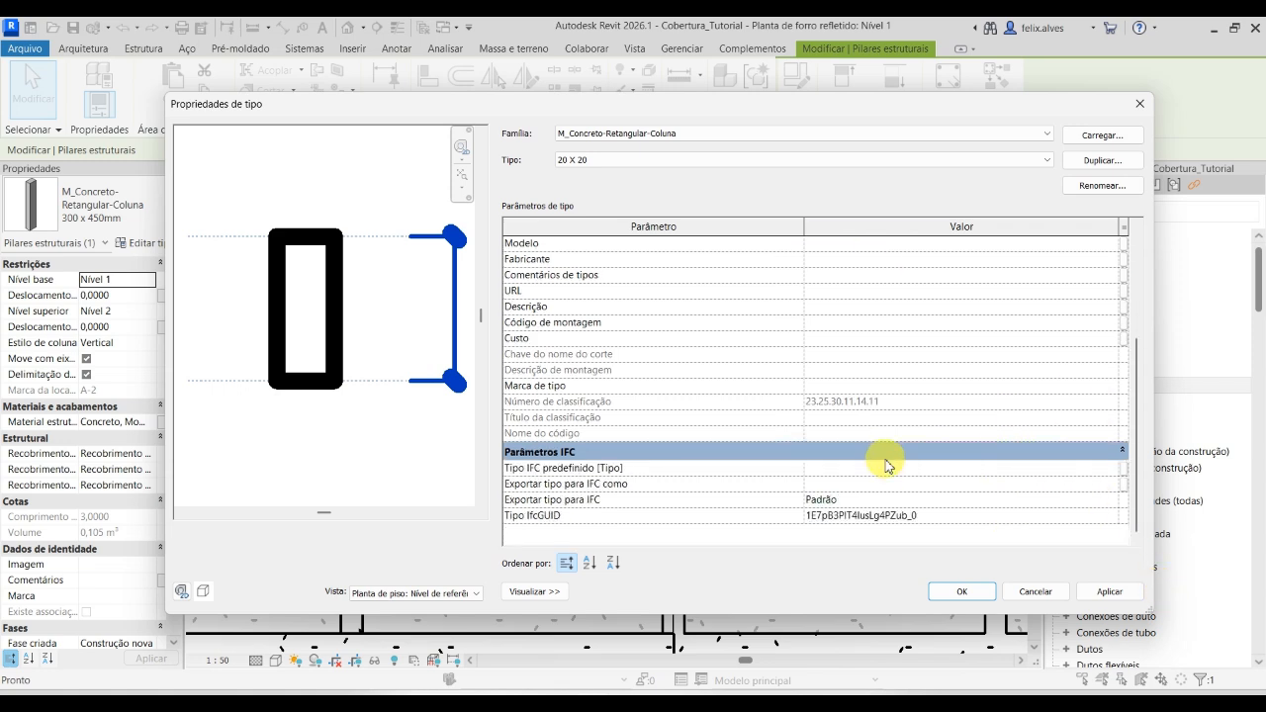
pyautogui.scroll(3, 883, 485)
pyautogui.scroll(-2, 883, 478)
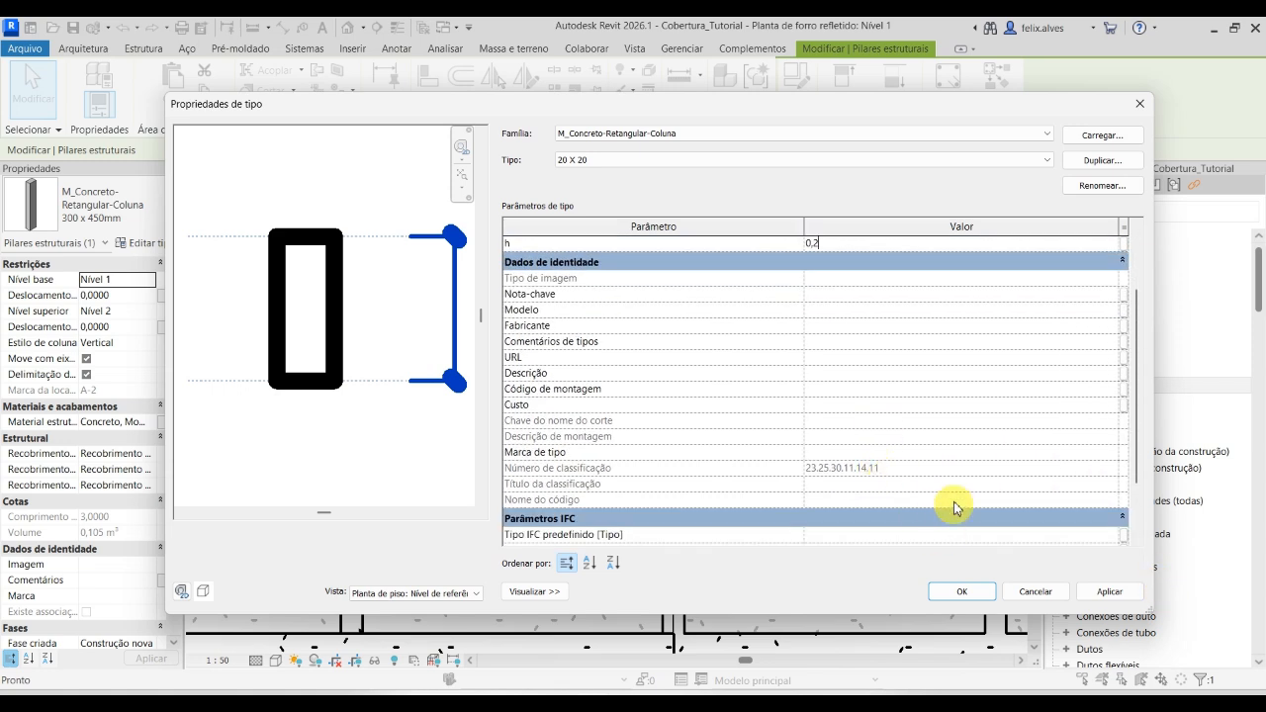
pyautogui.click(832, 455)
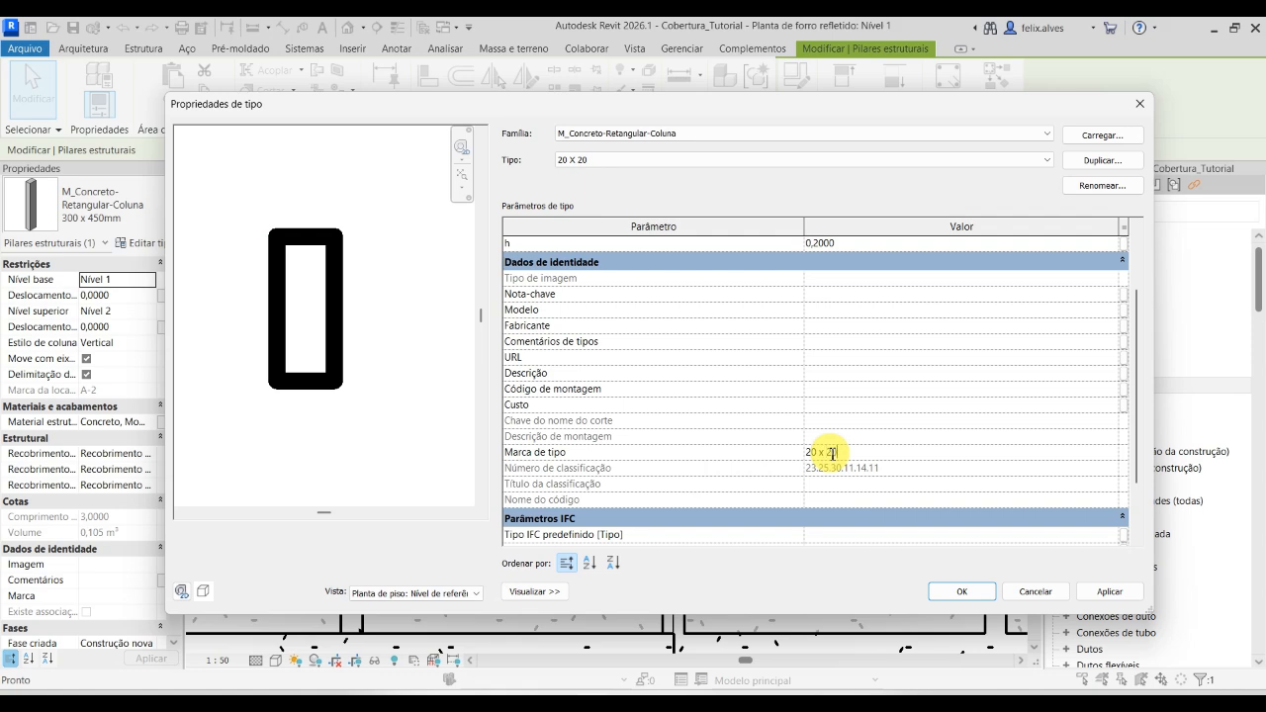
pyautogui.click(1117, 598)
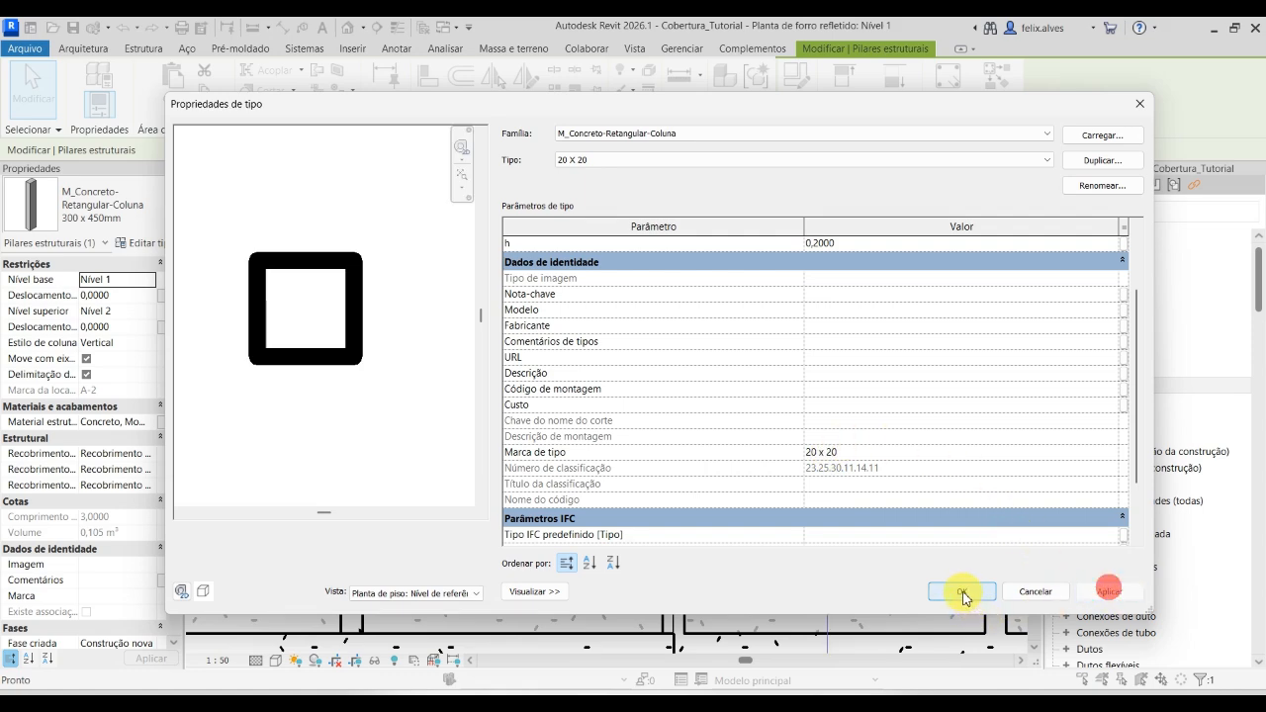
pyautogui.click(961, 592)
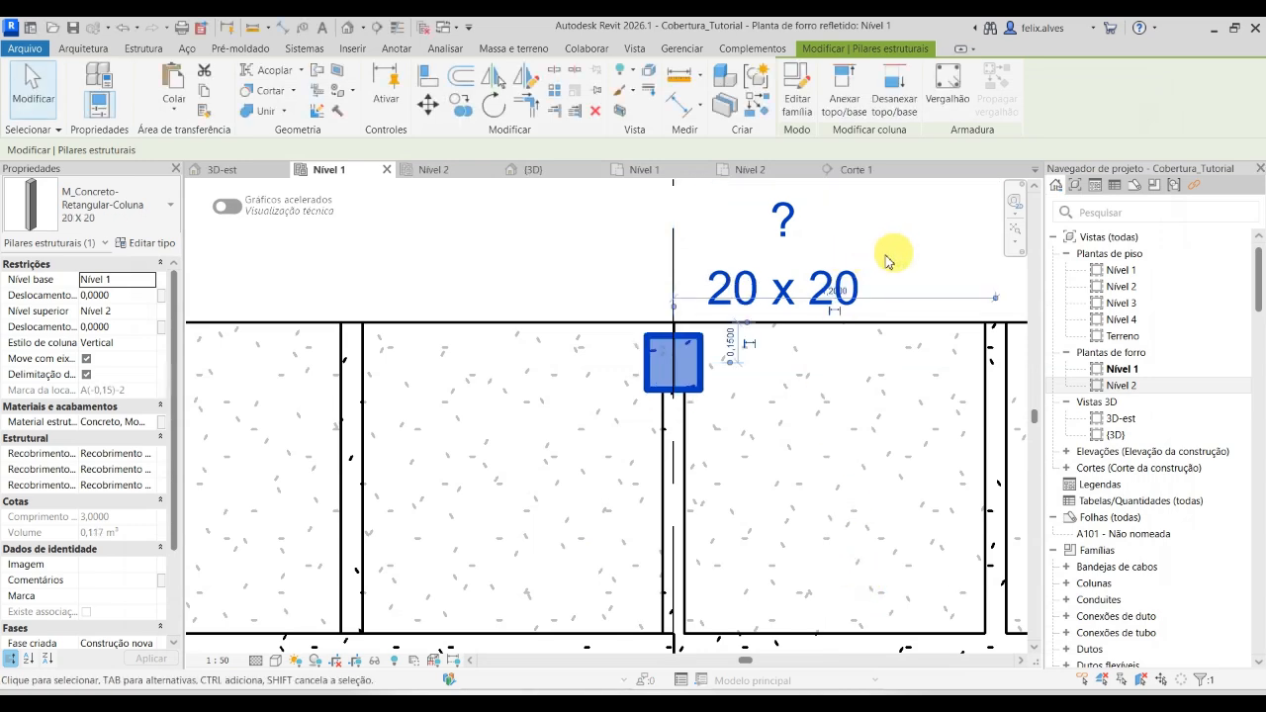
# Set the upper value of the 20 x 20 column's tag to P2.
pyautogui.scroll(2, 644, 322)
pyautogui.scroll(-4, 656, 386)
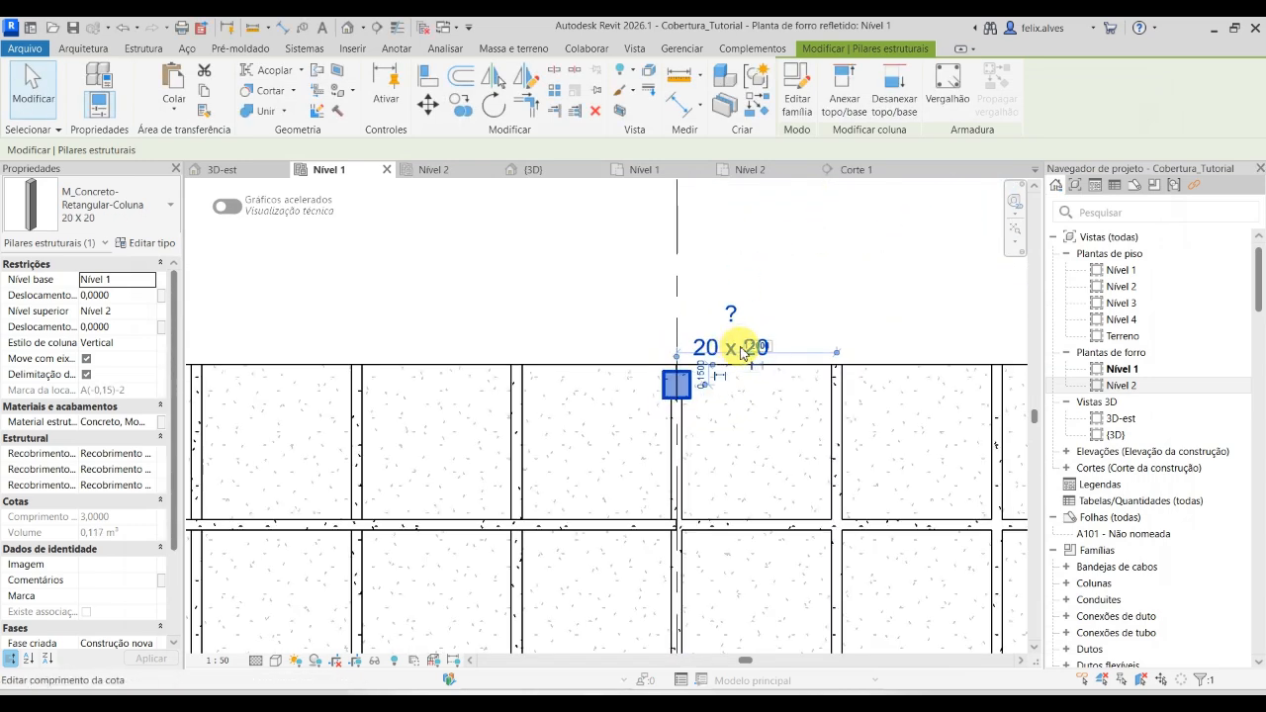
pyautogui.scroll(-3, 761, 359)
pyautogui.scroll(3, 708, 358)
pyautogui.click(855, 280)
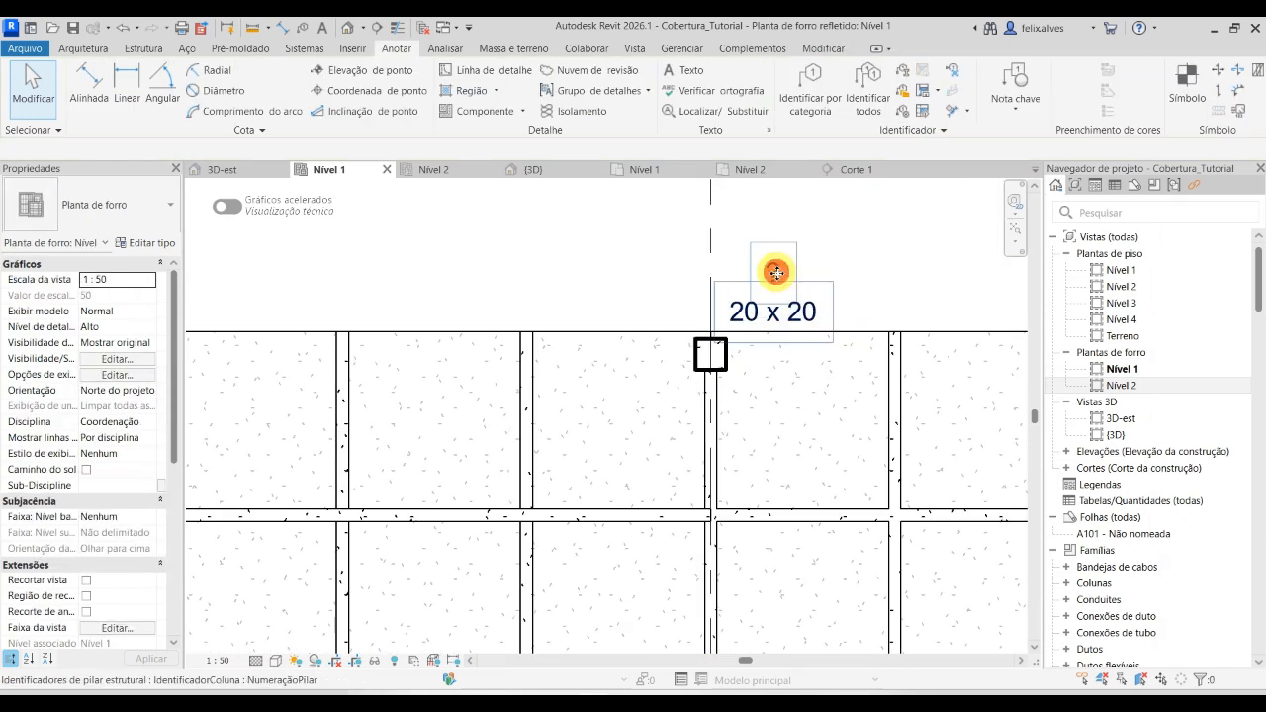
pyautogui.click(775, 274)
pyautogui.click(784, 274)
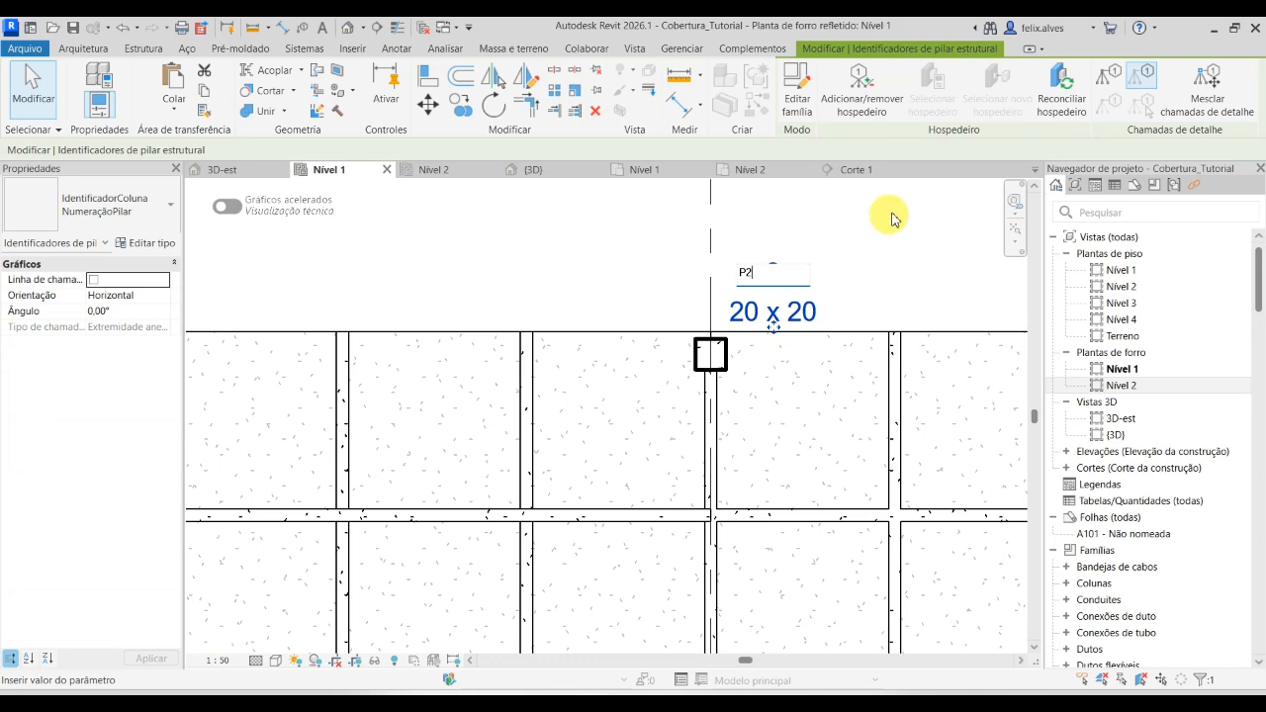
pyautogui.click(892, 259)
# Move the upper-right corner column's tag outside the slab, to the right of the column.
pyautogui.scroll(-3, 876, 296)
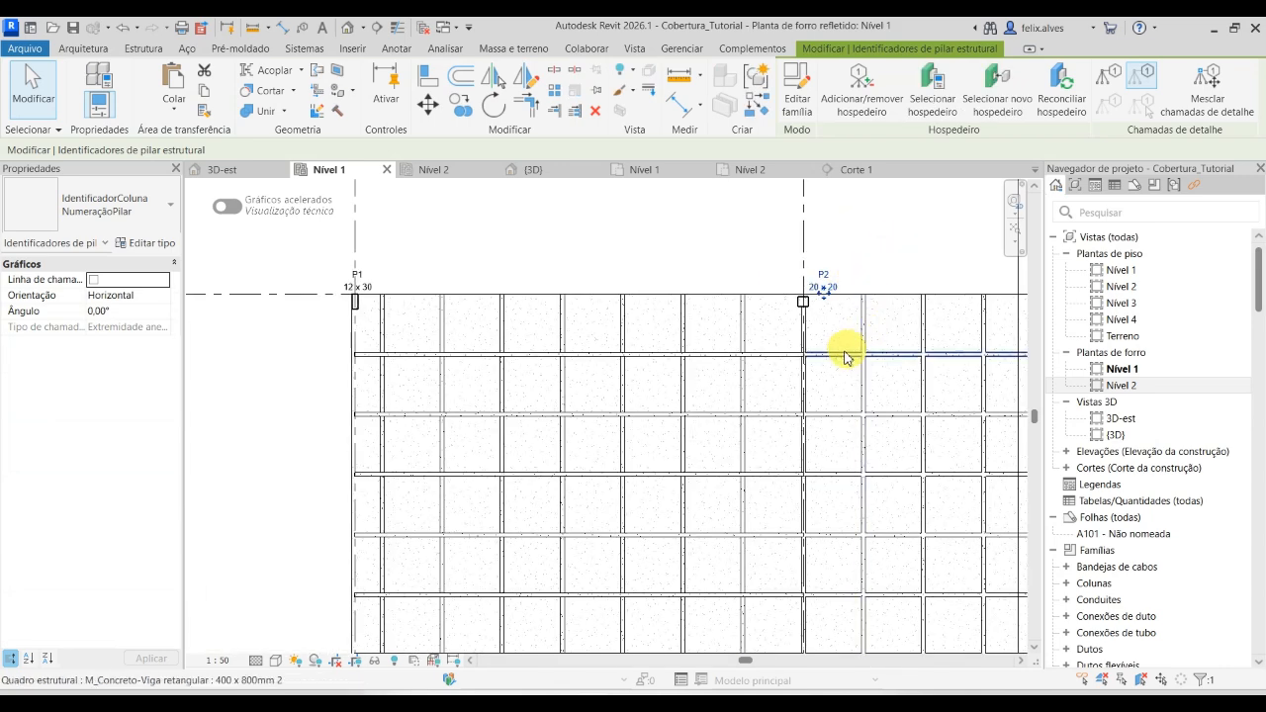
pyautogui.scroll(-2, 843, 405)
pyautogui.moveTo(844, 418); pyautogui.dragTo(576, 402, button='middle')
pyautogui.scroll(3, 885, 334)
pyautogui.scroll(1, 811, 330)
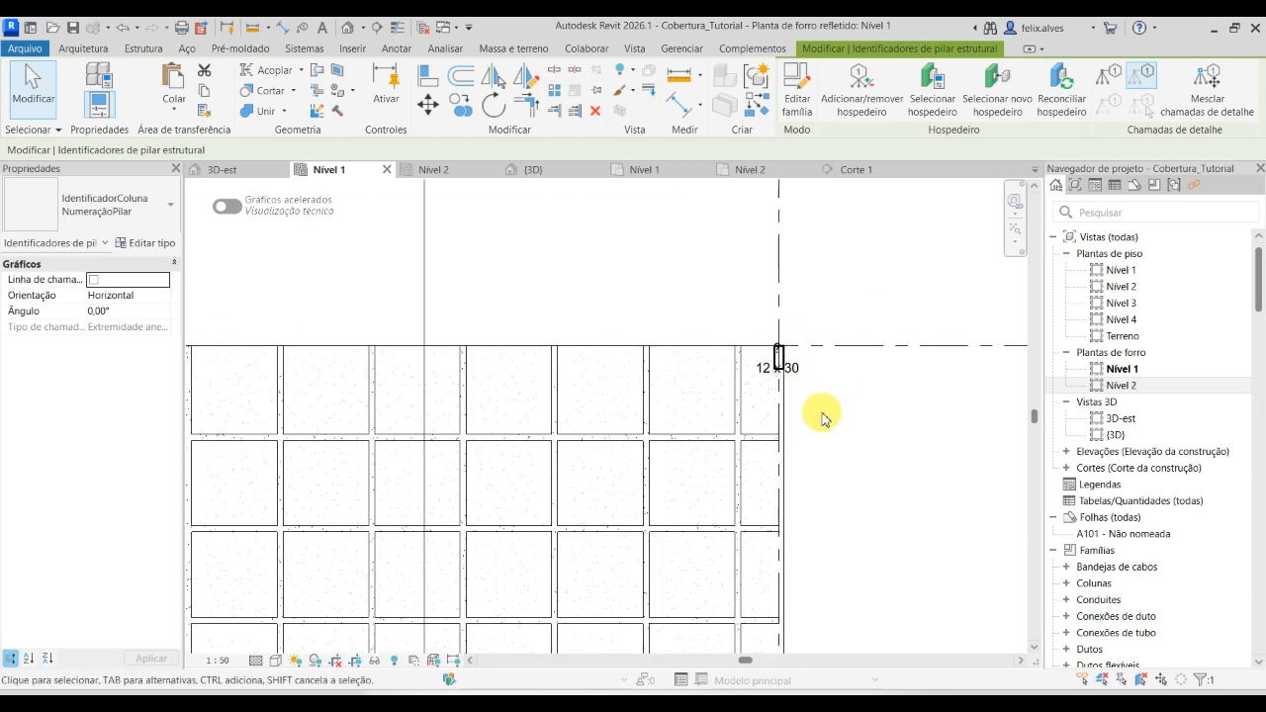
pyautogui.scroll(-3, 778, 356)
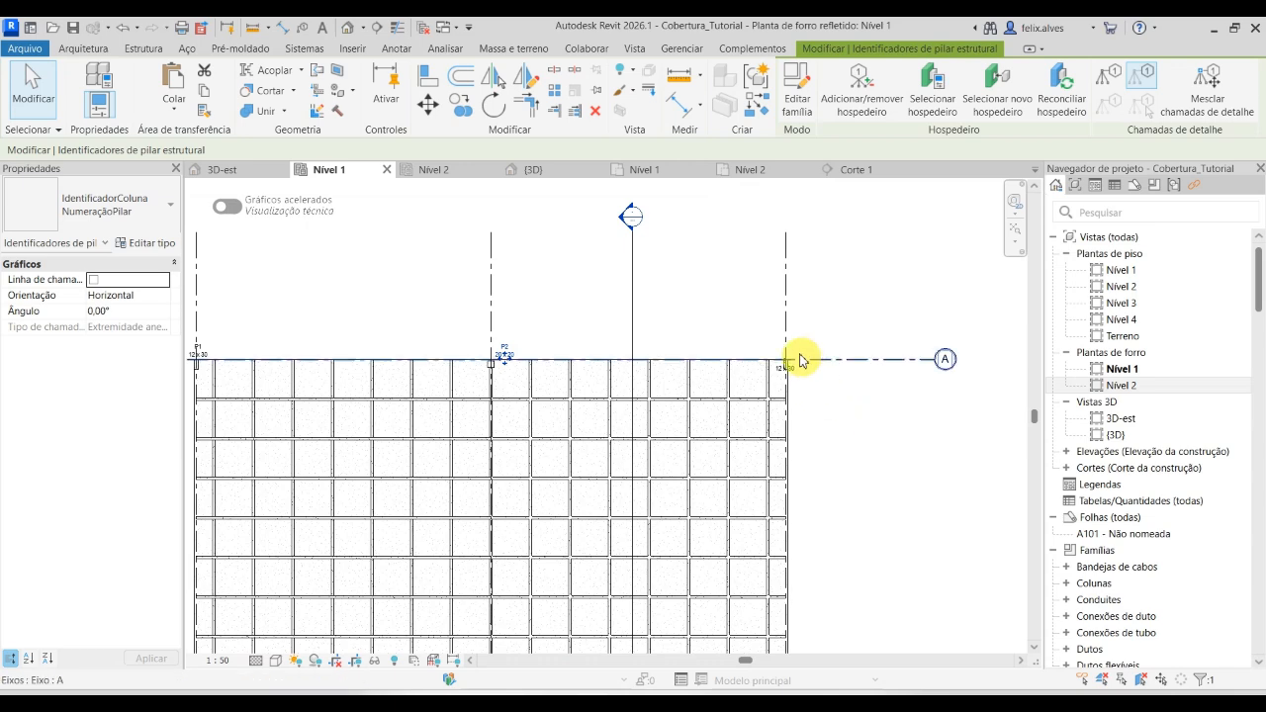
pyautogui.scroll(3, 799, 361)
pyautogui.moveTo(799, 368)
pyautogui.mouseDown()
pyautogui.moveTo(779, 383)
pyautogui.moveTo(800, 359)
pyautogui.moveTo(815, 370)
pyautogui.mouseUp()
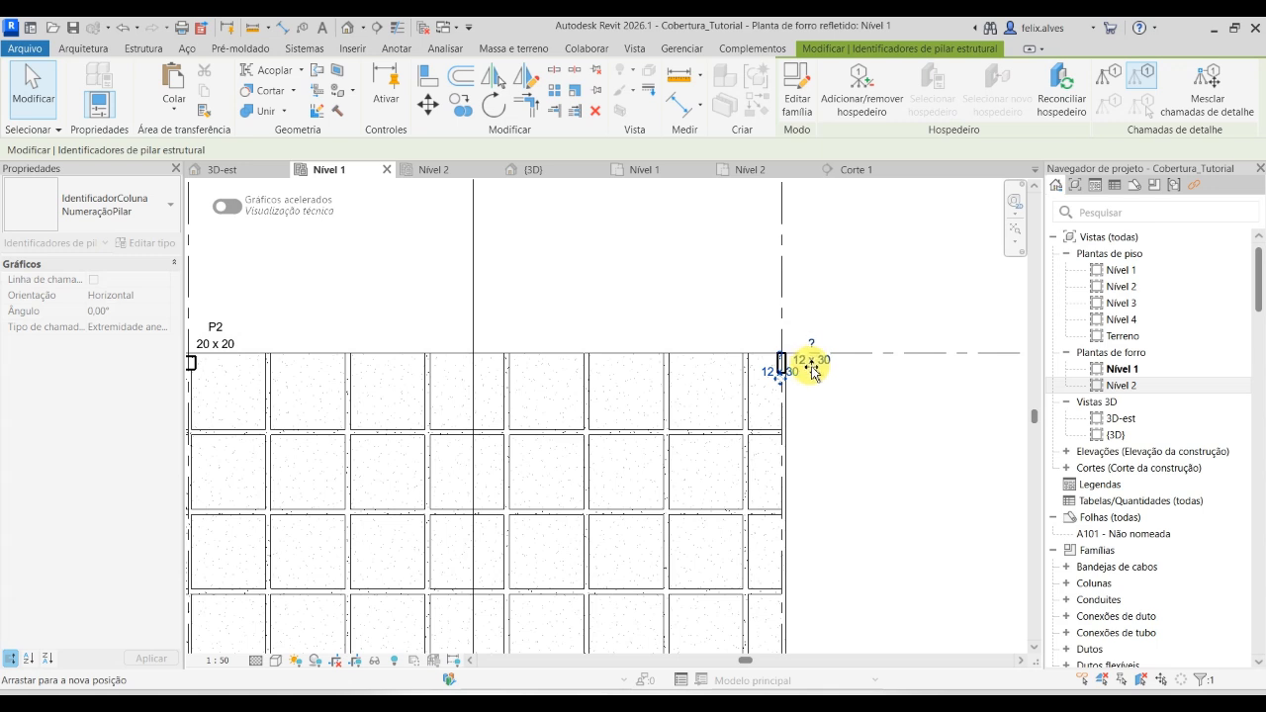
pyautogui.moveTo(810, 371); pyautogui.dragTo(813, 373)
pyautogui.click(876, 433)
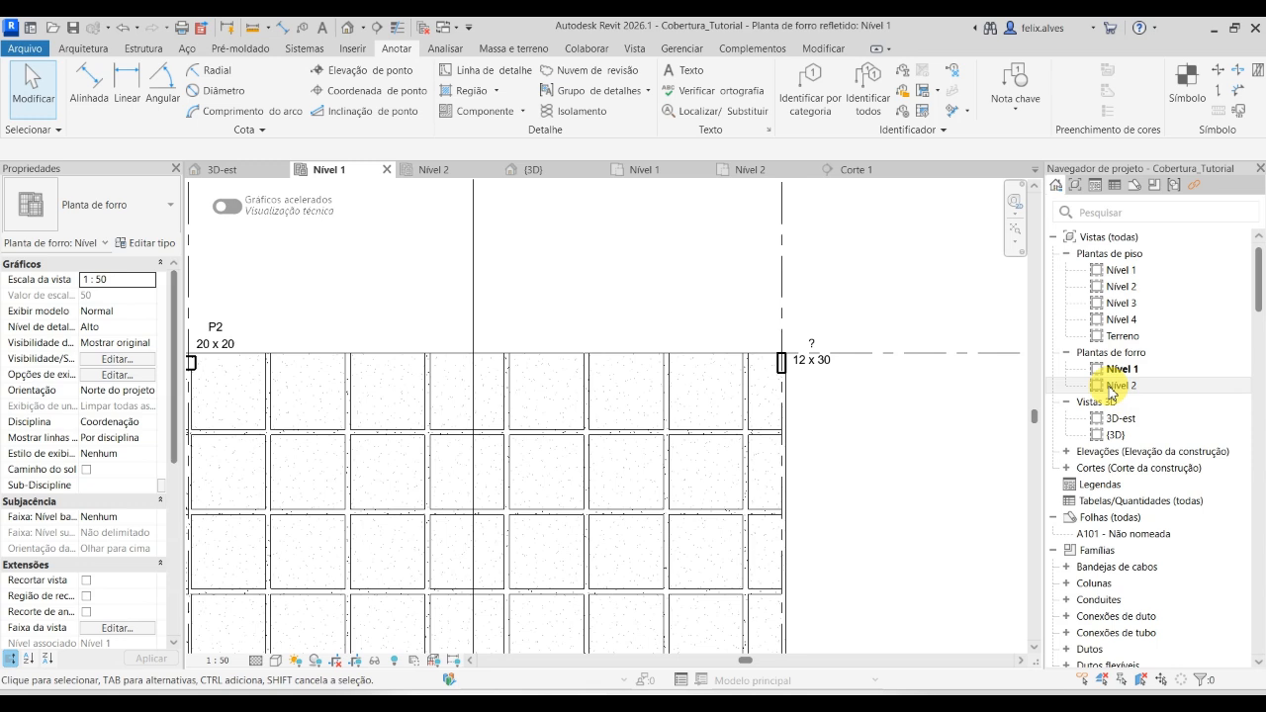
# Open the Corte 1 section view and extend the lower edge of its crop region further below the building.
pyautogui.click(860, 171)
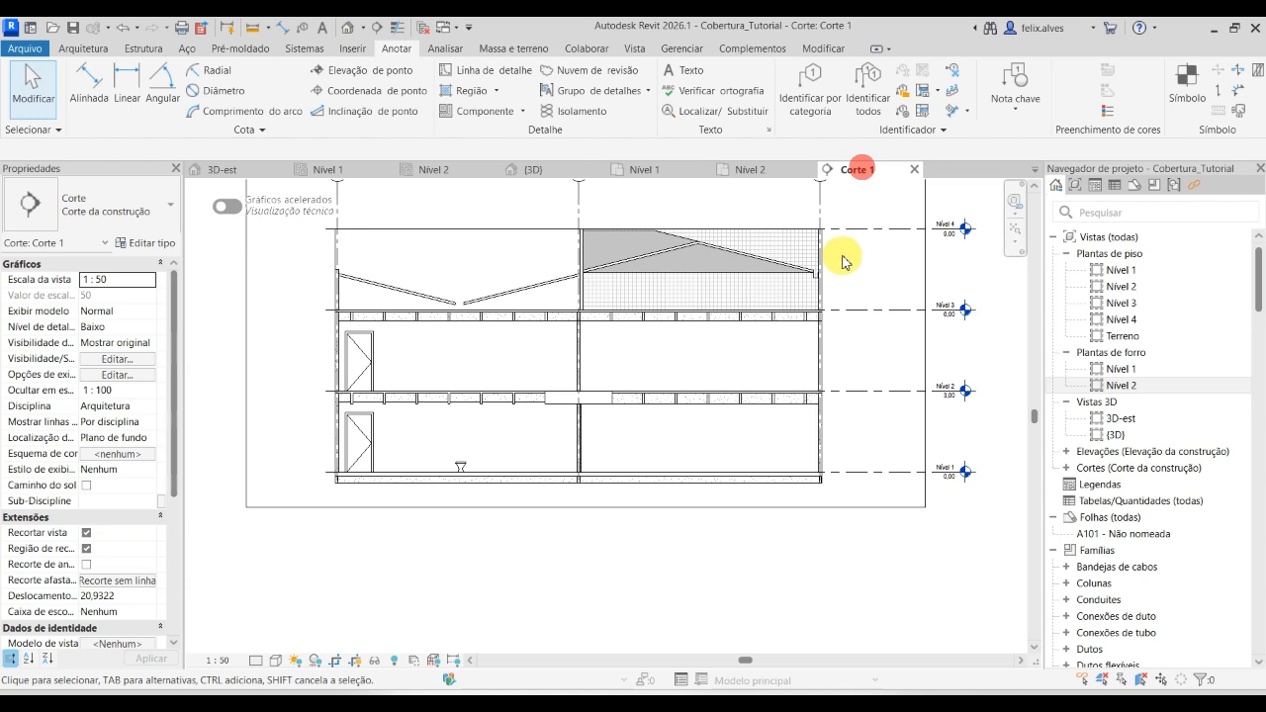
pyautogui.click(848, 507)
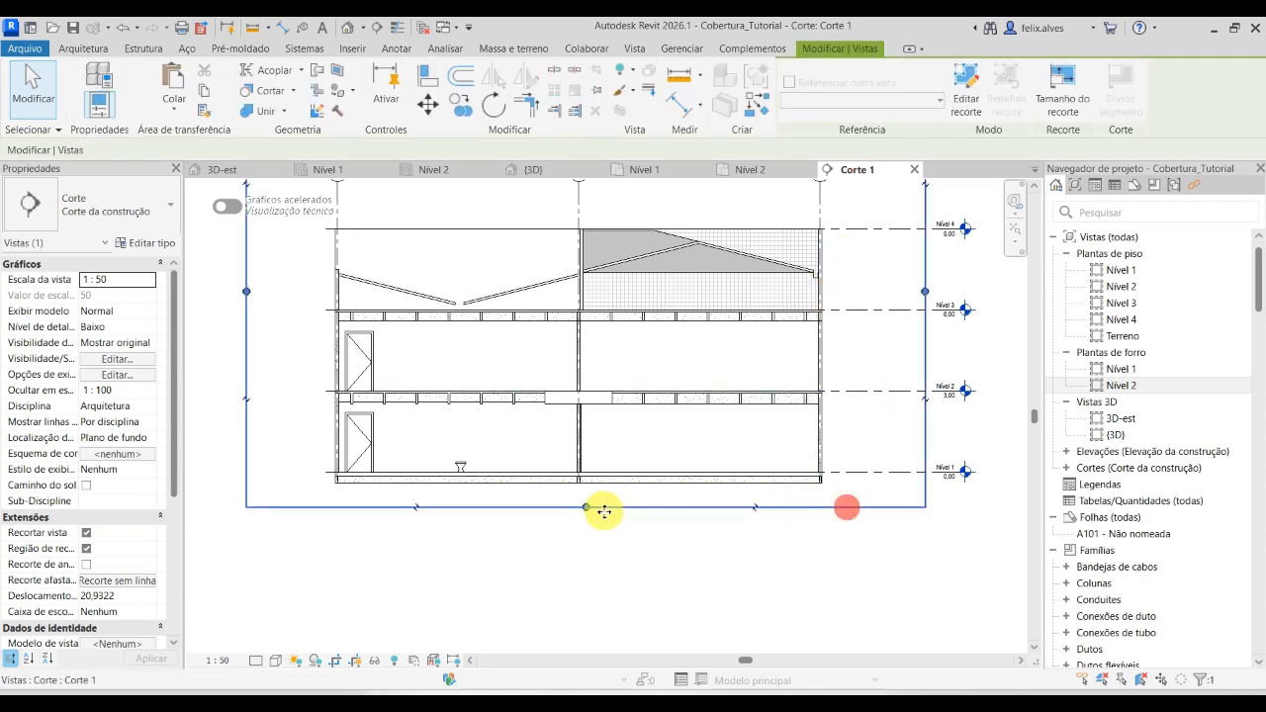
pyautogui.moveTo(586, 508); pyautogui.dragTo(585, 594)
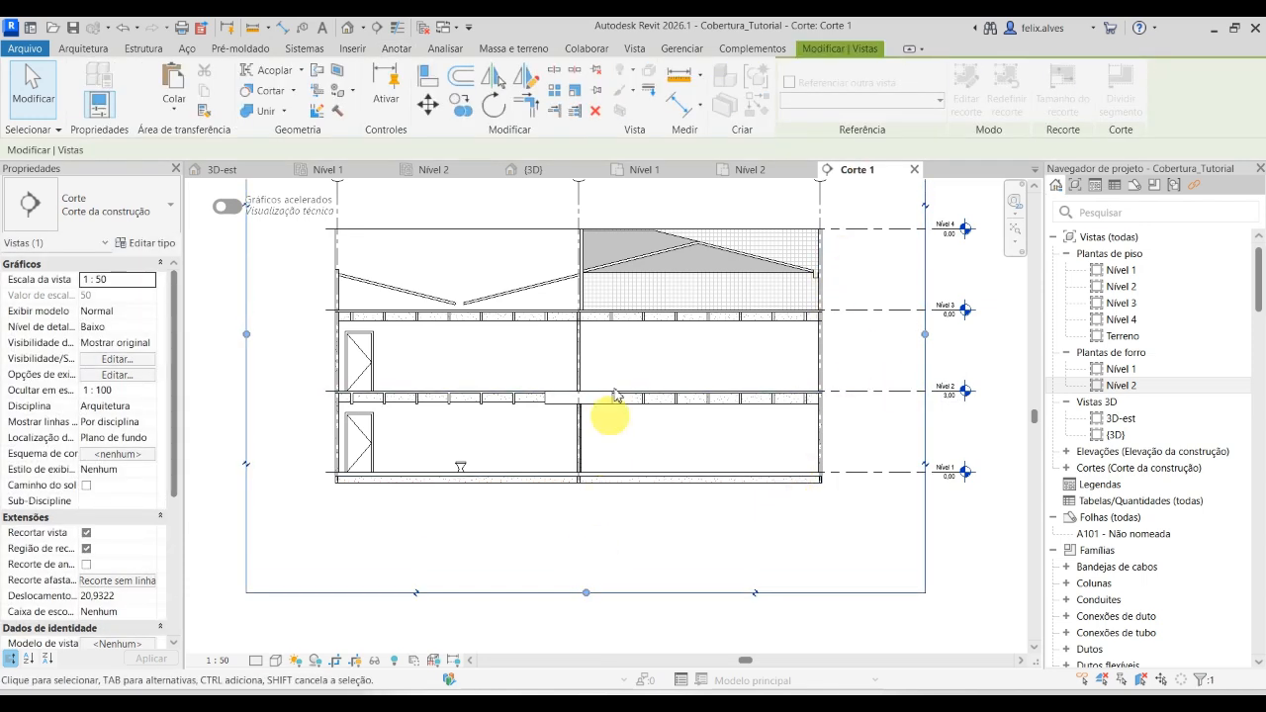
# Create a reflected ceiling plan view for Nível 3, then close that view.
pyautogui.click(638, 52)
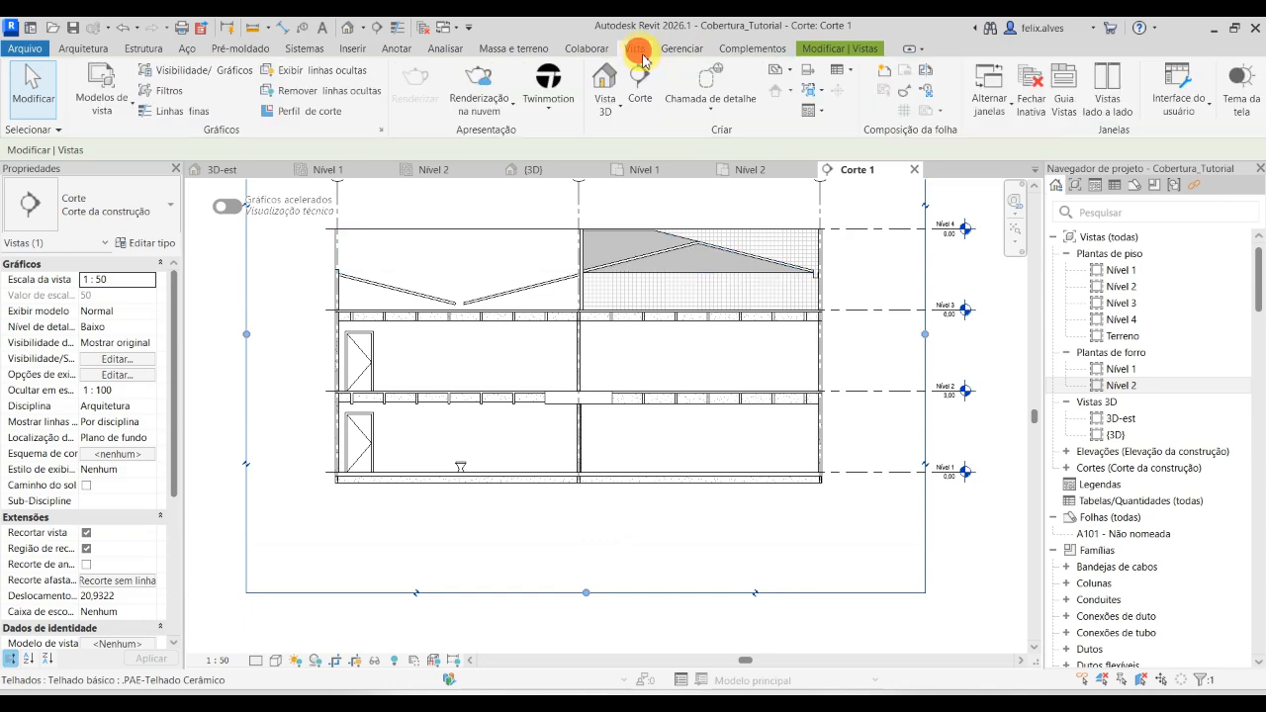
pyautogui.click(788, 71)
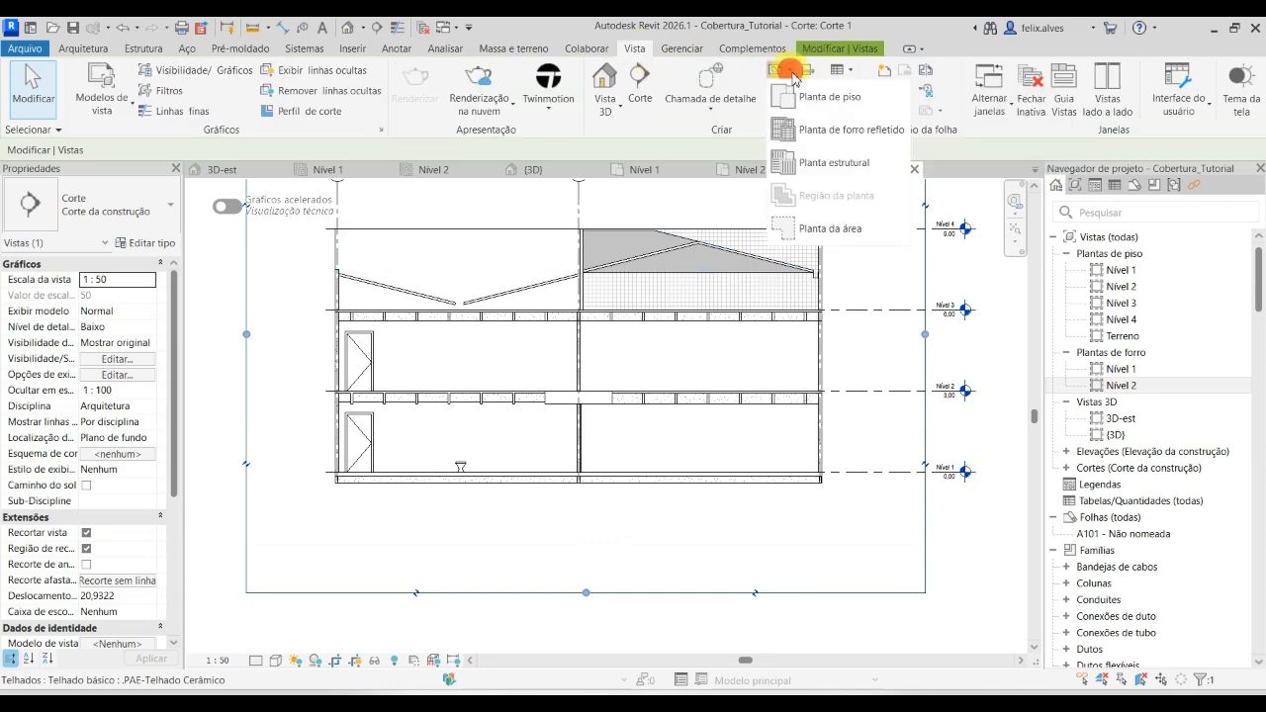
pyautogui.click(838, 129)
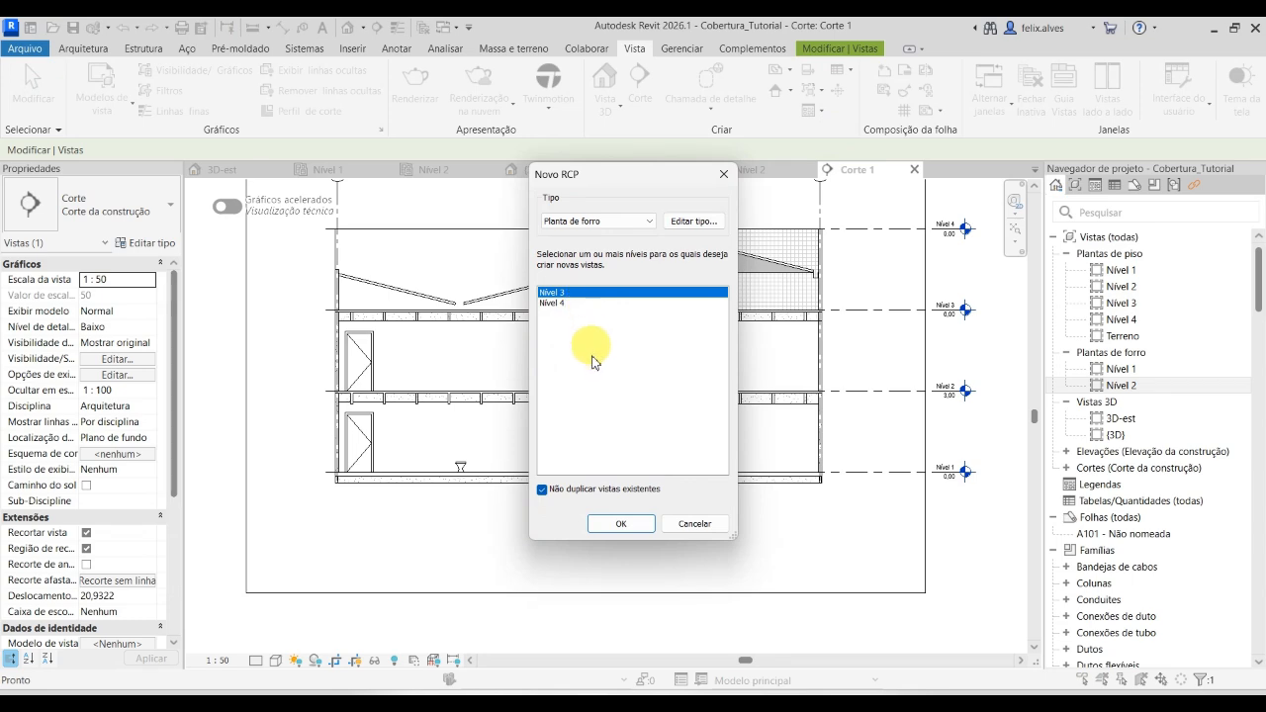
pyautogui.click(621, 524)
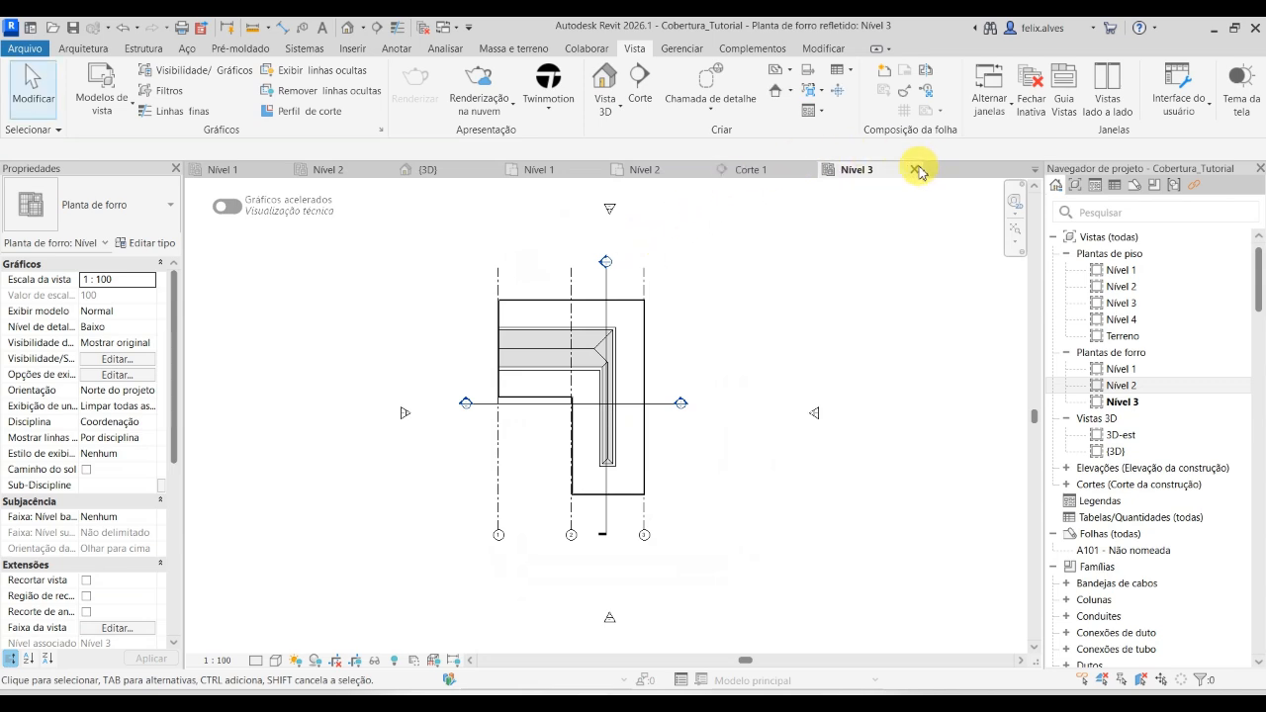
pyautogui.click(916, 170)
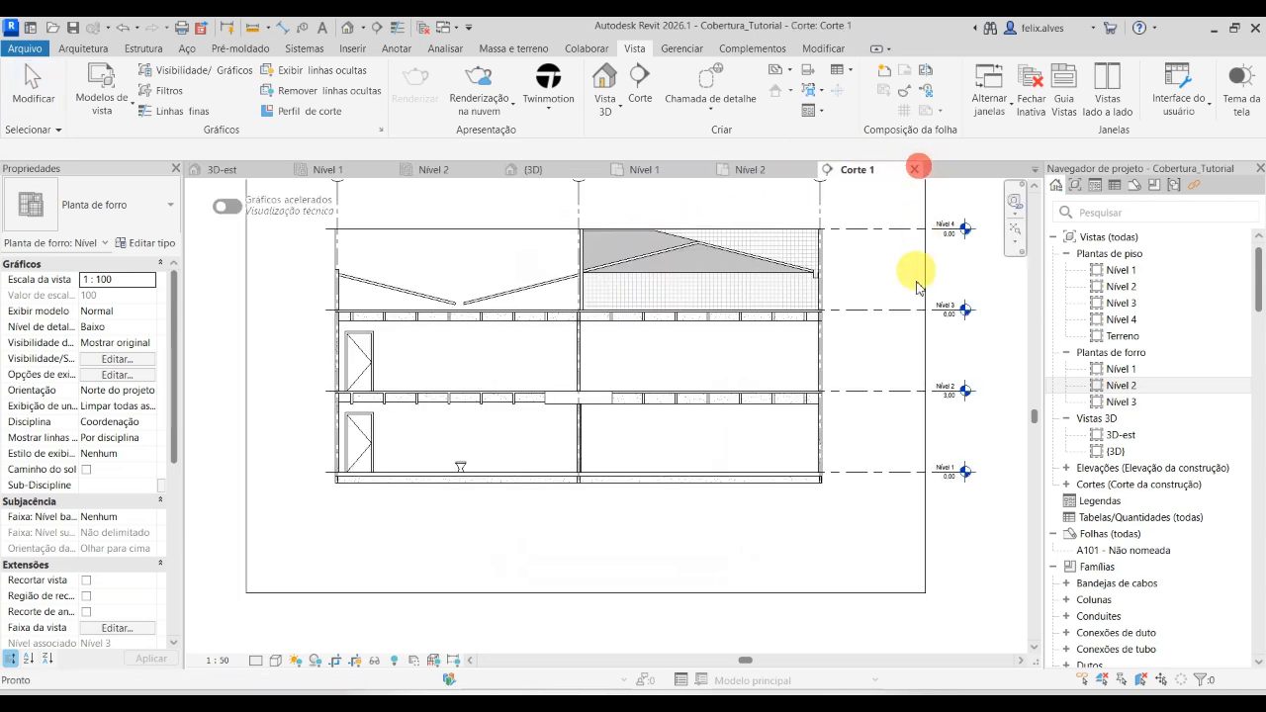
# Delete the Nível 3 ceiling plan view from the project.
pyautogui.click(1152, 403)
pyautogui.rightClick(1152, 404)
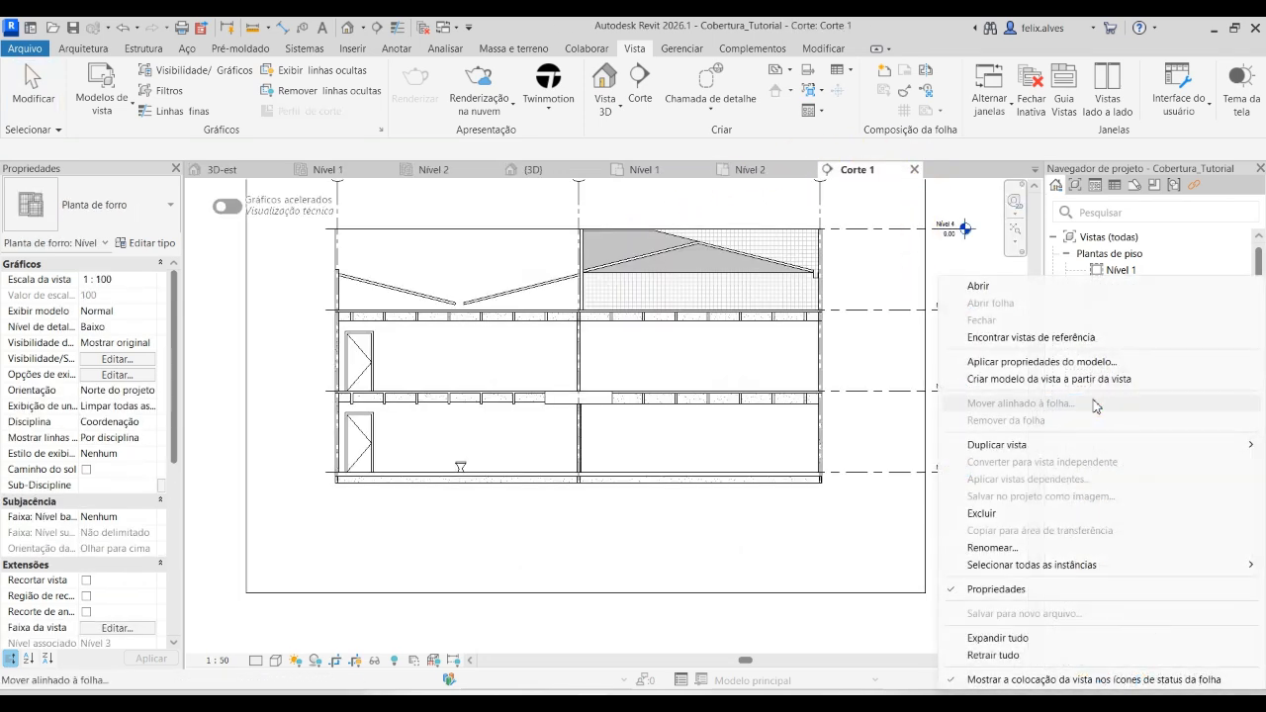
pyautogui.click(995, 508)
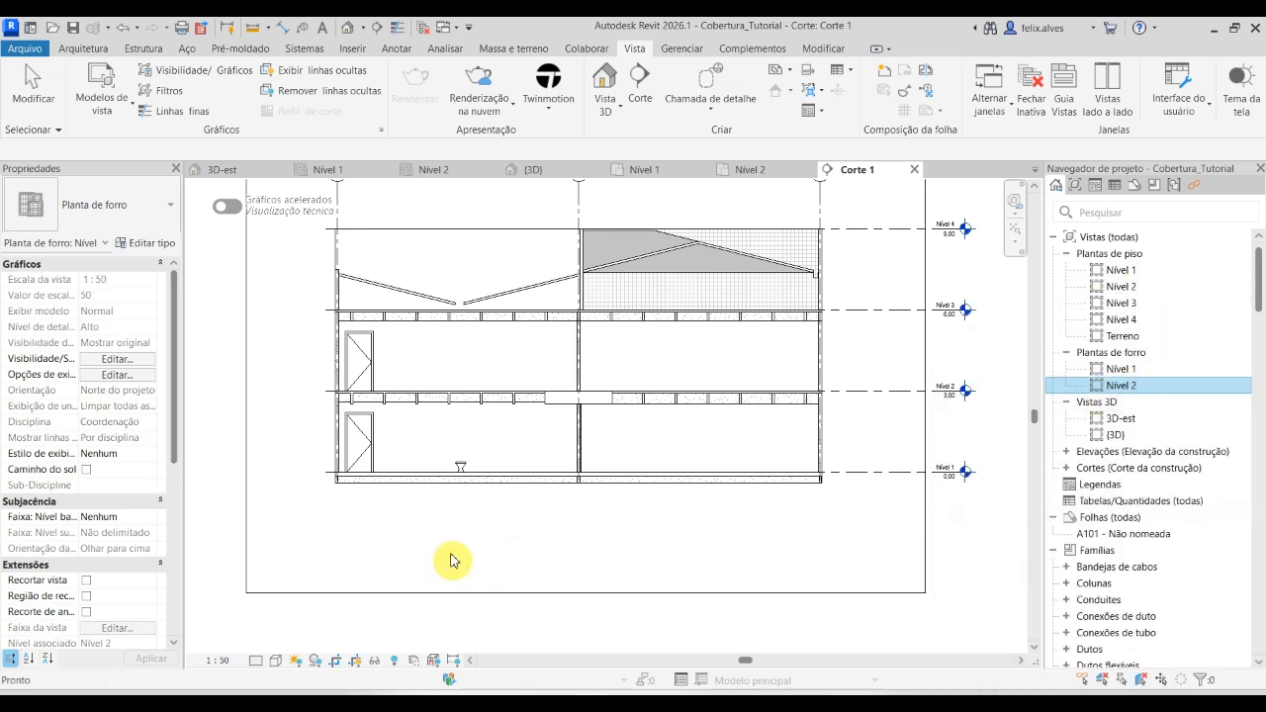
pyautogui.click(83, 49)
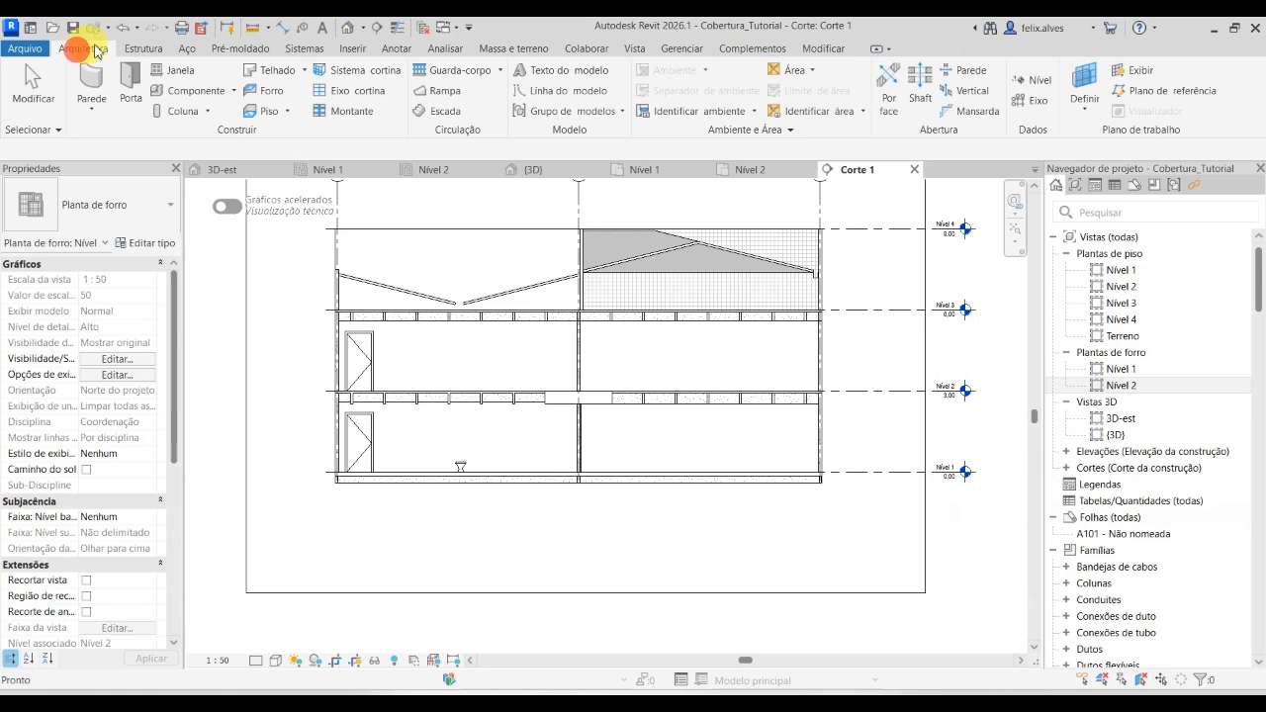
pyautogui.click(379, 31)
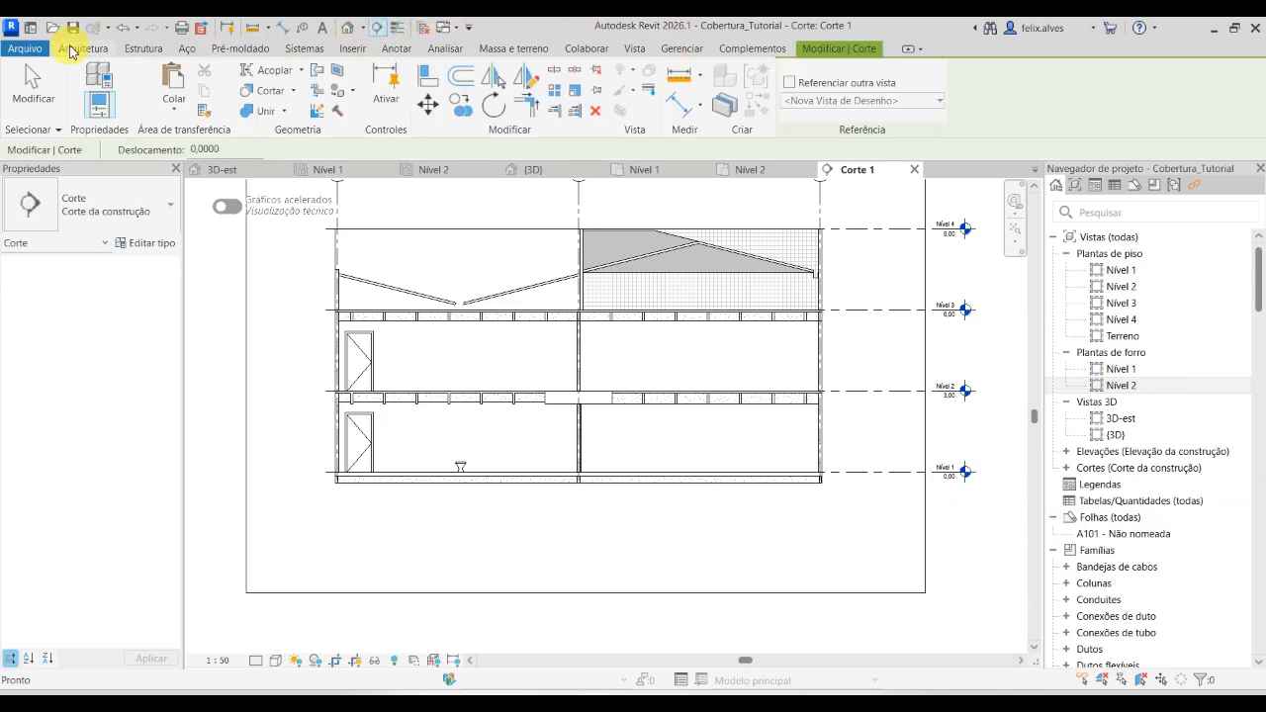
pyautogui.click(915, 170)
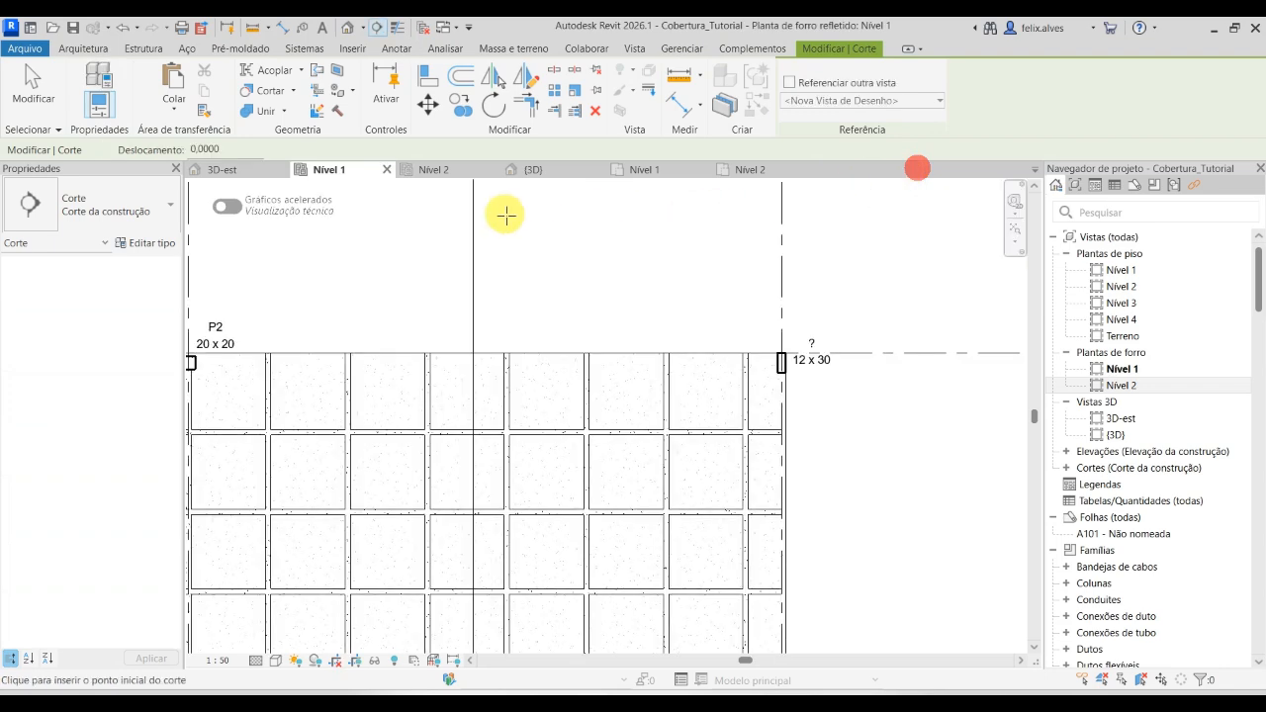
pyautogui.scroll(1, 780, 267)
pyautogui.scroll(-5, 780, 264)
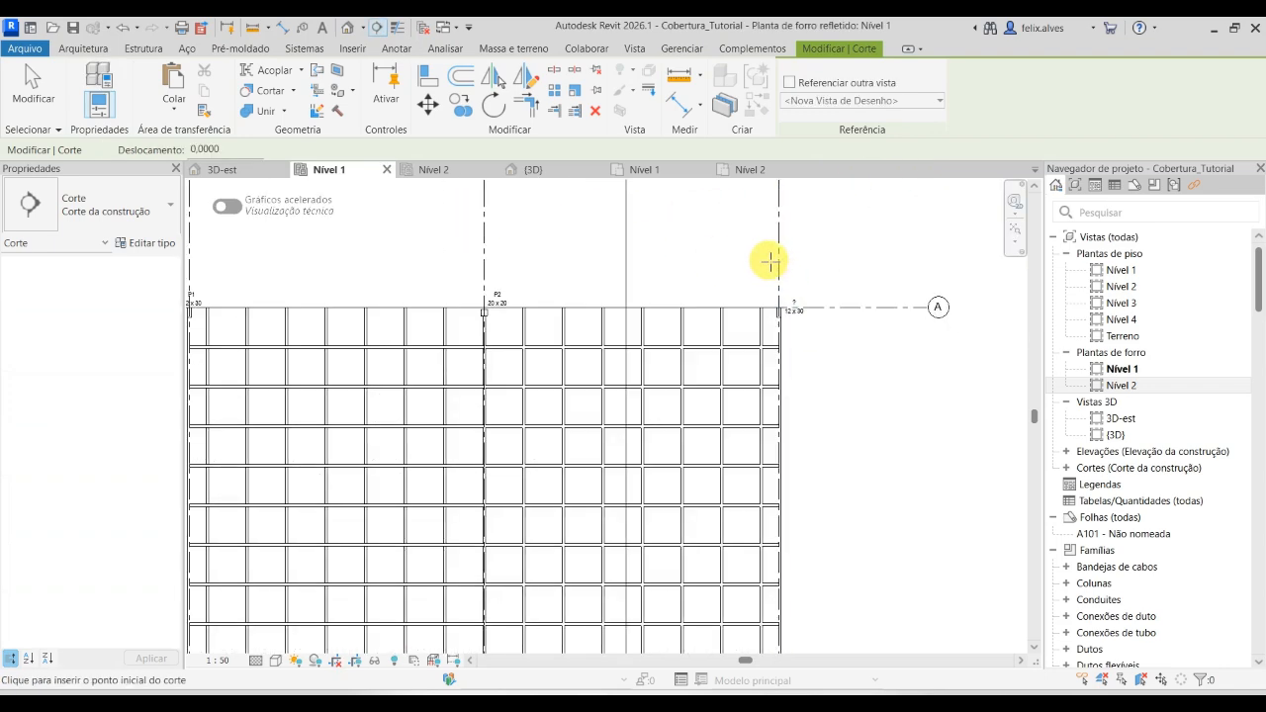
pyautogui.scroll(-3, 1133, 432)
pyautogui.scroll(3, 1133, 432)
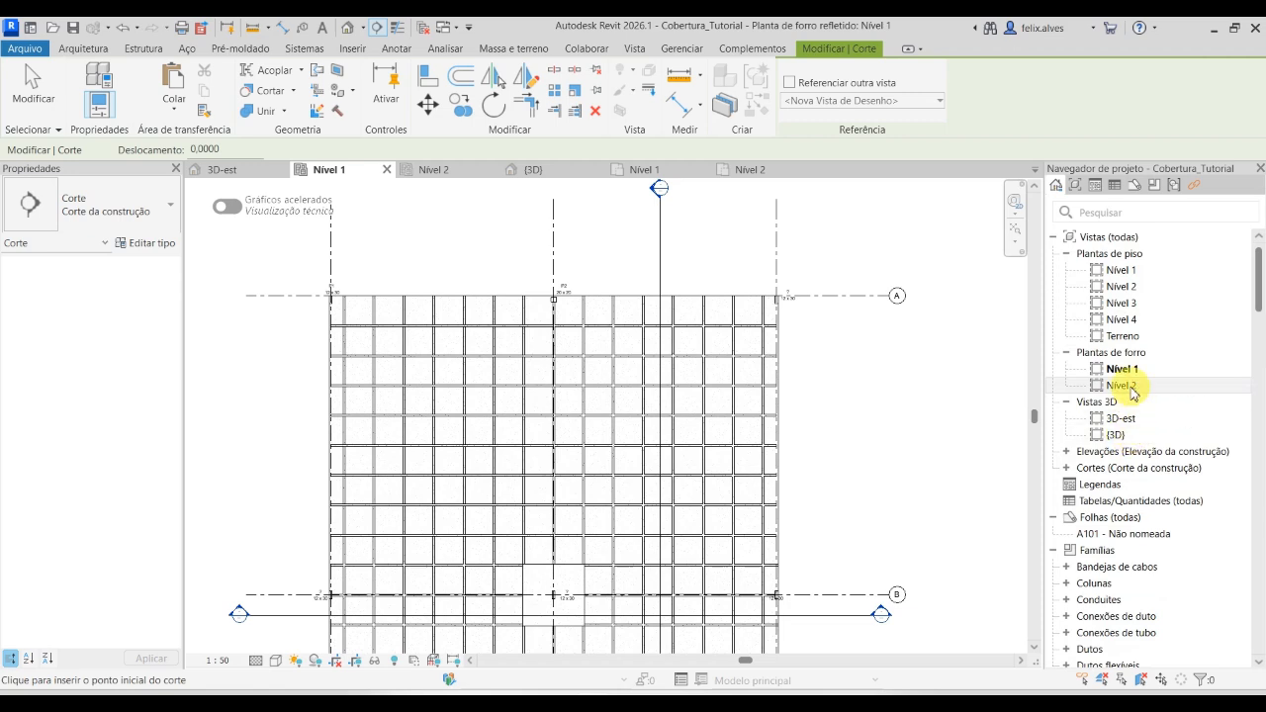
# Reopen the Corte 1 section and draw a new level across the building about 1.58 m below Nível 1.
pyautogui.click(1067, 470)
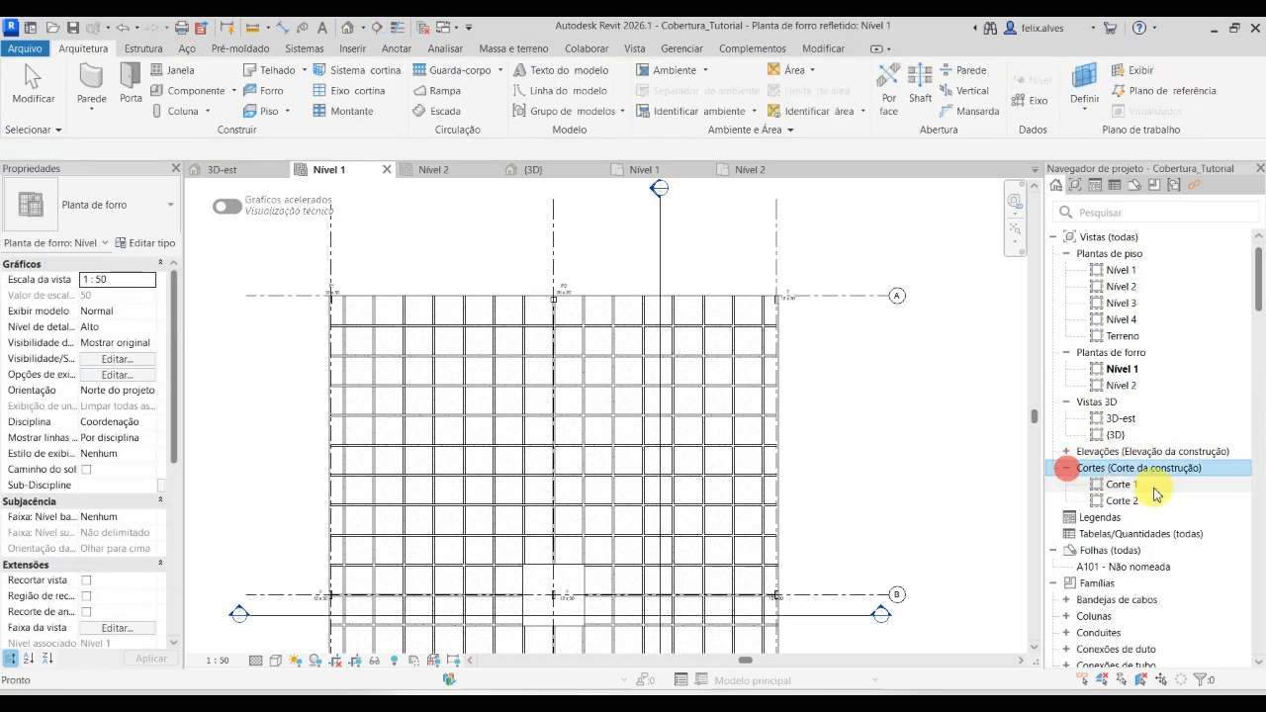
pyautogui.doubleClick(1124, 485)
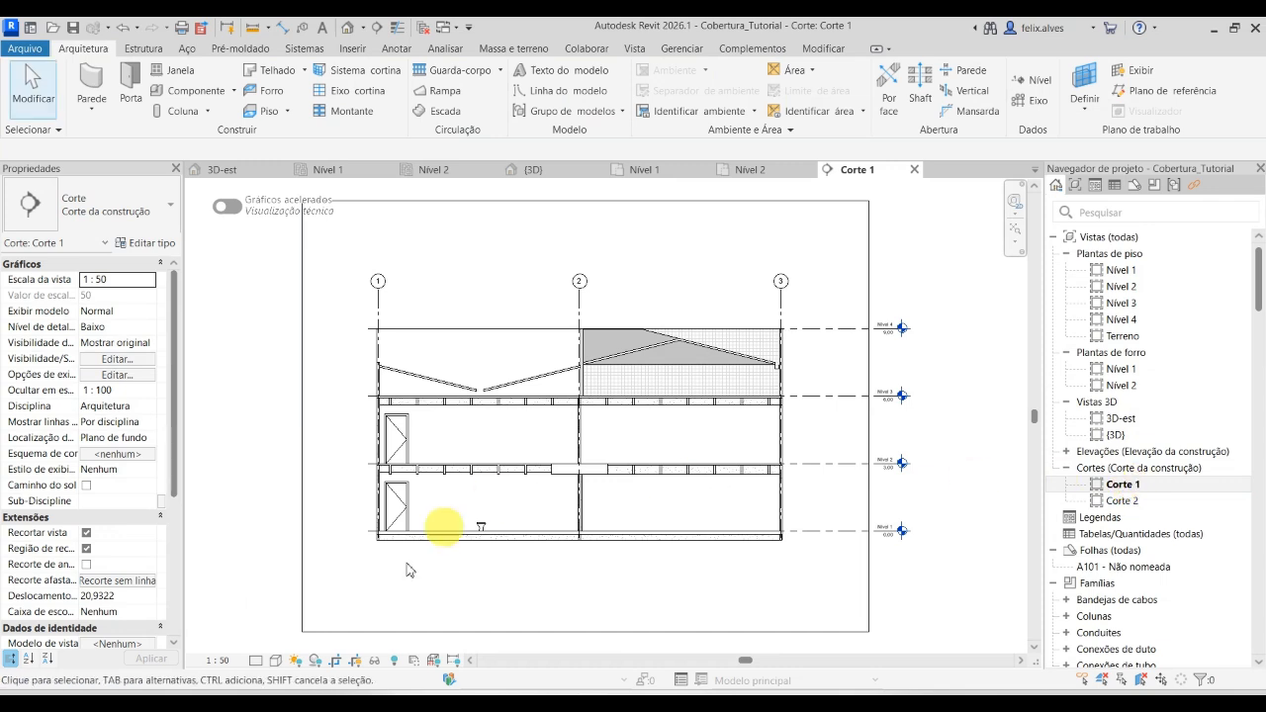
pyautogui.scroll(3, 494, 495)
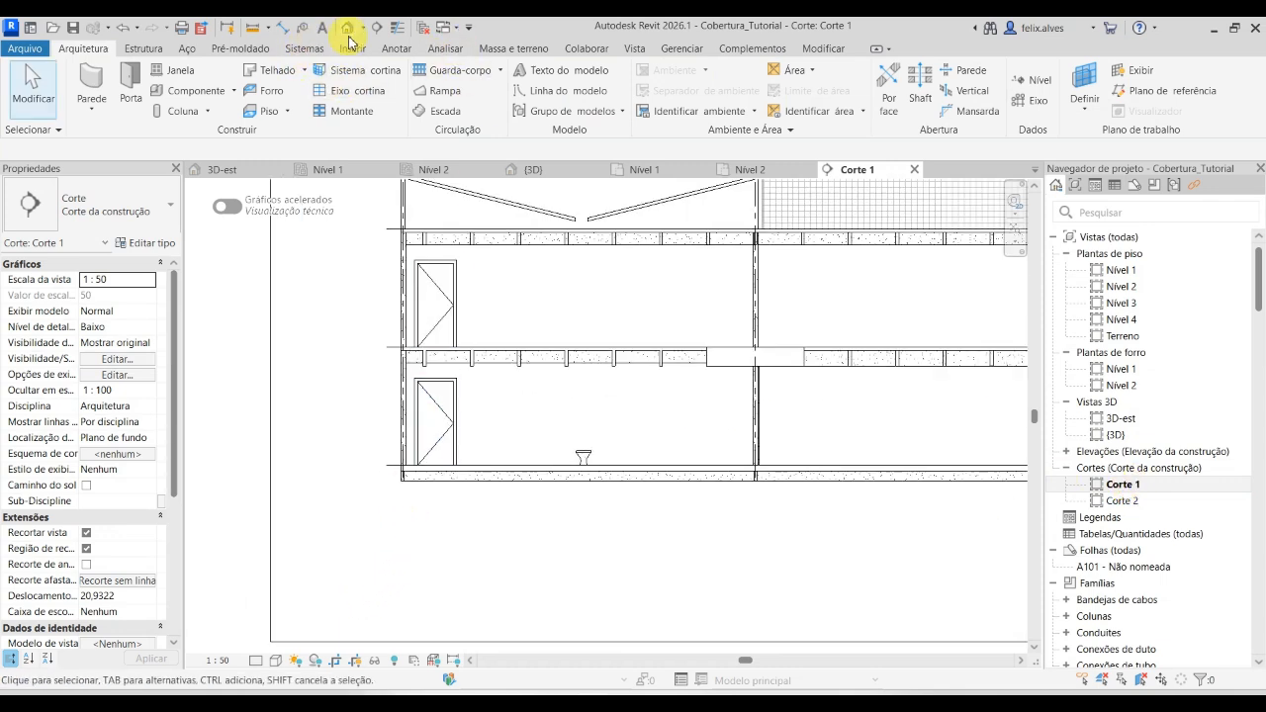
pyautogui.click(1034, 80)
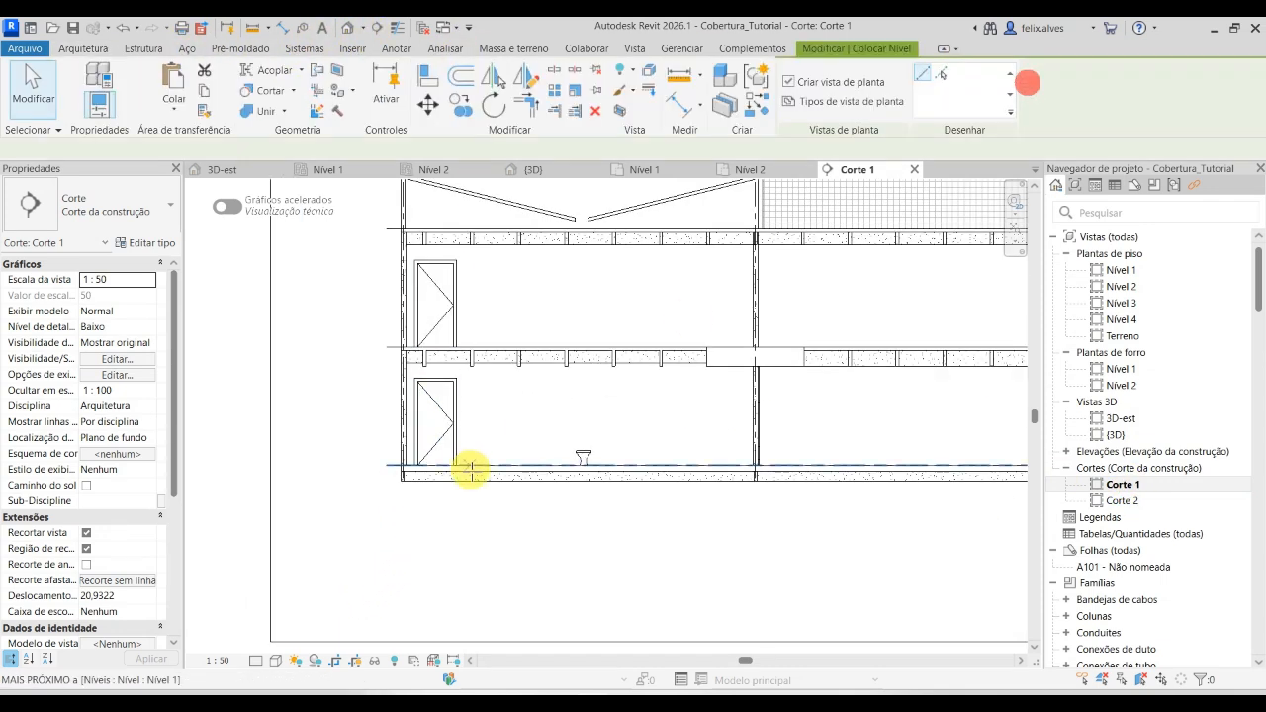
pyautogui.click(387, 528)
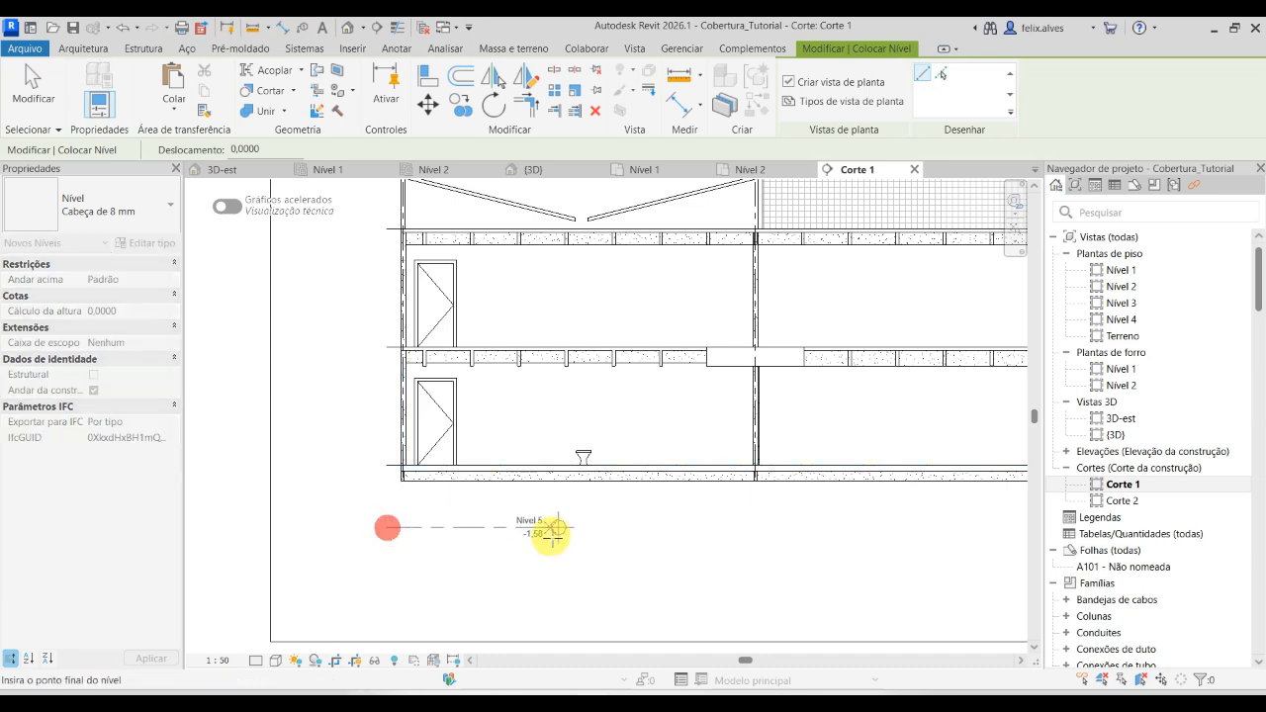
pyautogui.scroll(-2, 505, 549)
pyautogui.scroll(3, 929, 518)
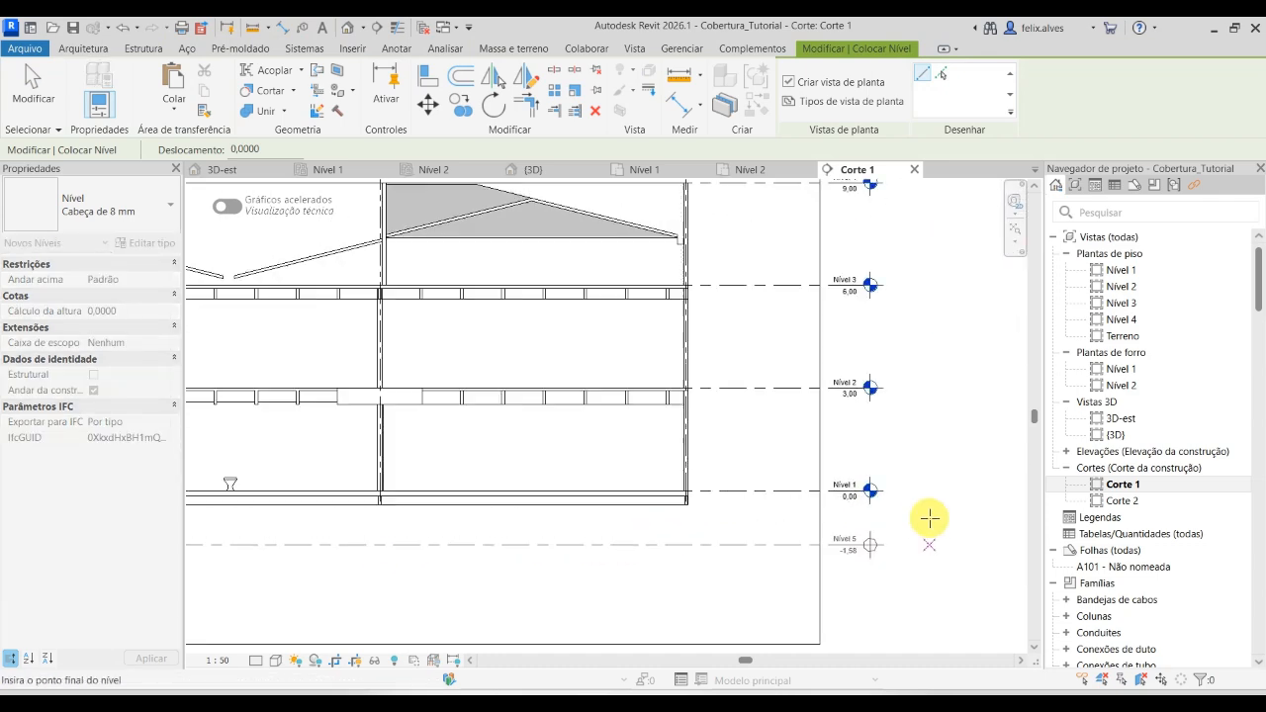
pyautogui.click(874, 542)
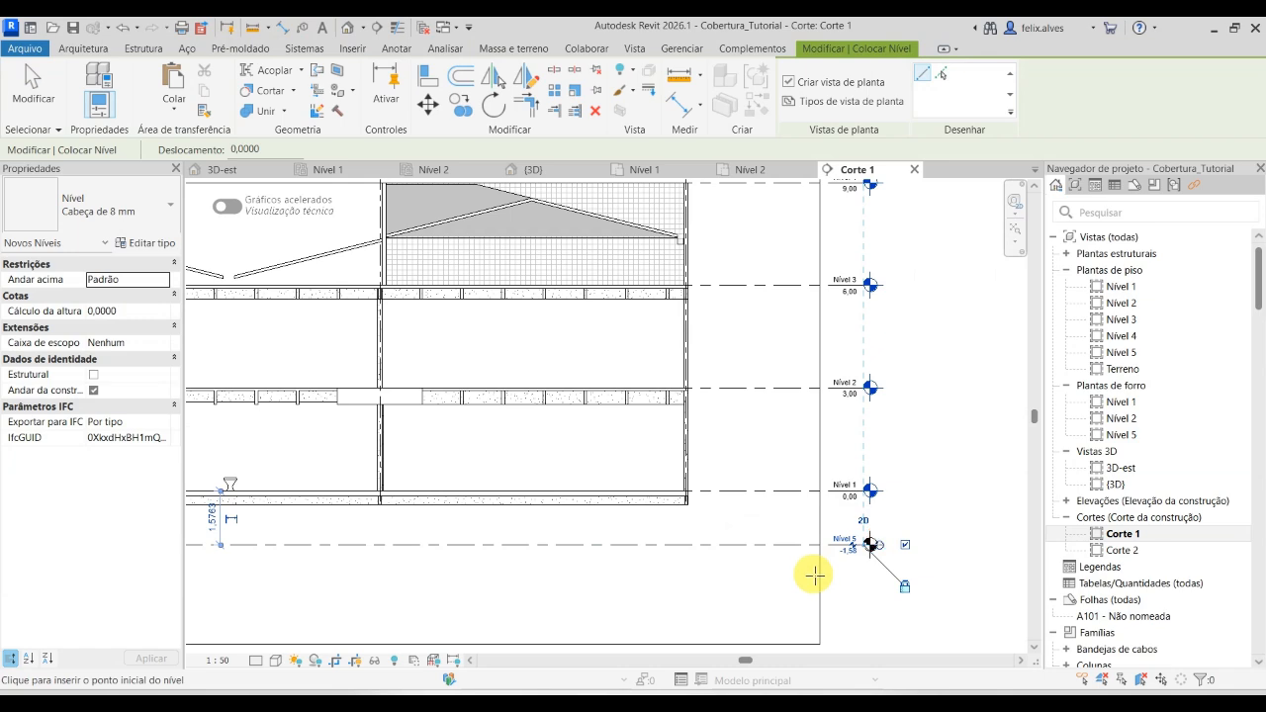
pyautogui.press('Escape')
pyautogui.press('Escape')
pyautogui.scroll(-2, 672, 579)
pyautogui.scroll(3, 791, 571)
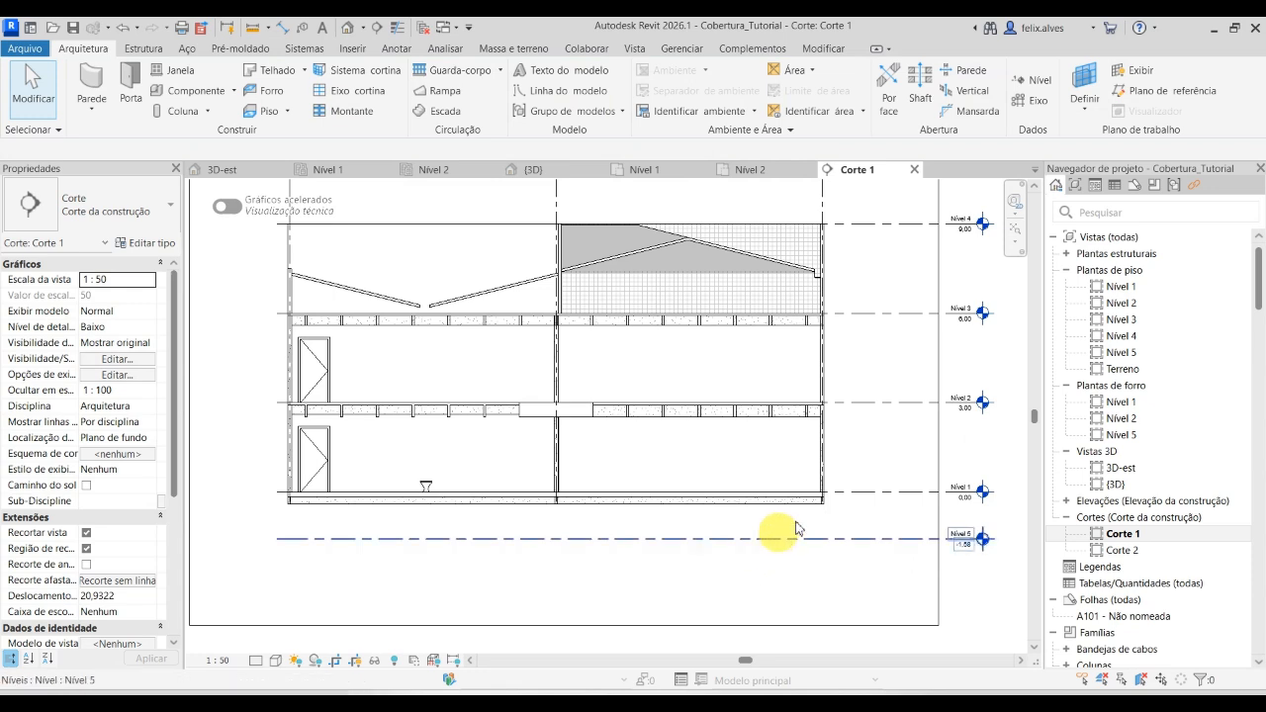
# Open the Nível 5 ceiling plan and inspect the elements around grid lines A and B.
pyautogui.doubleClick(1124, 435)
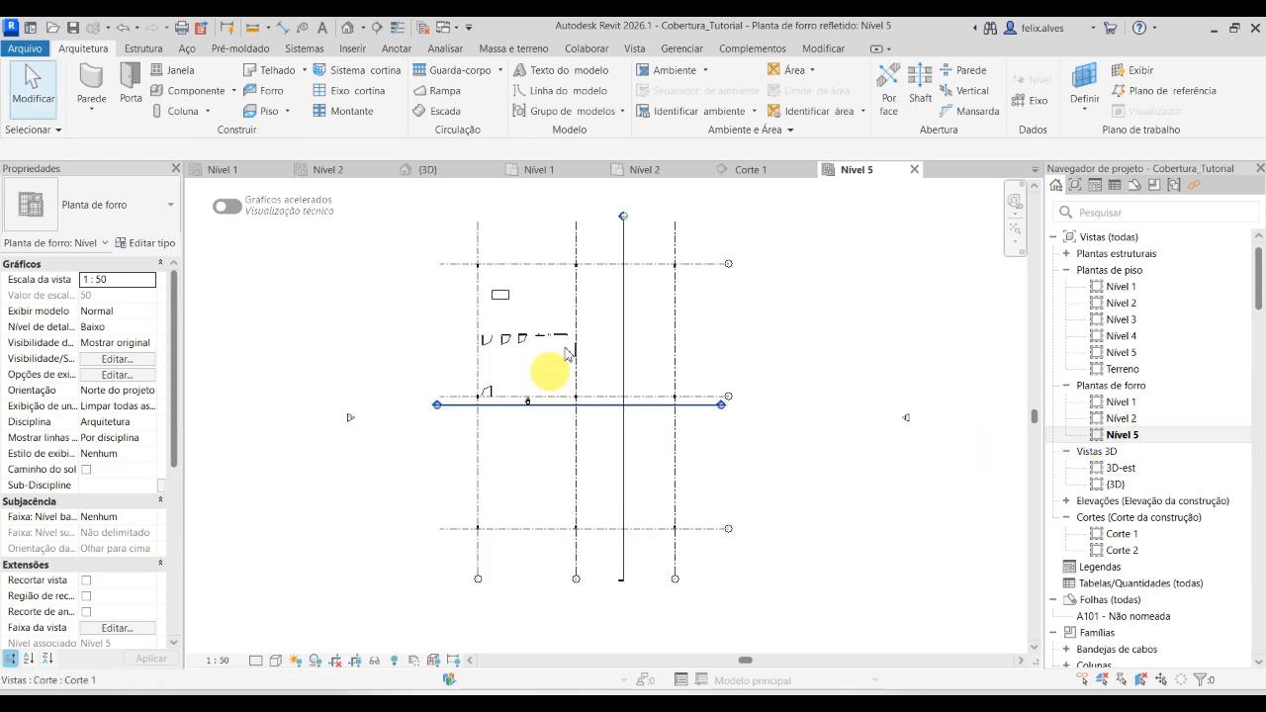
pyautogui.scroll(5, 553, 317)
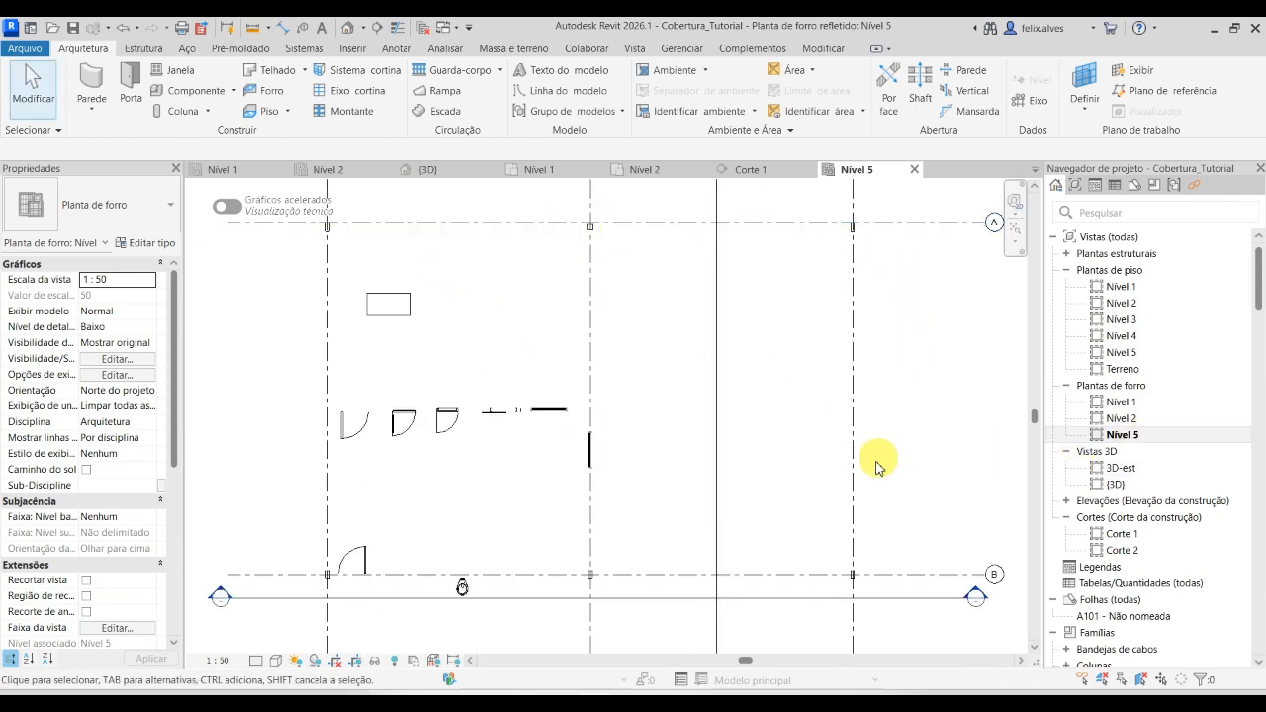
pyautogui.scroll(-2, 884, 461)
pyautogui.moveTo(683, 485); pyautogui.dragTo(634, 376, button='middle')
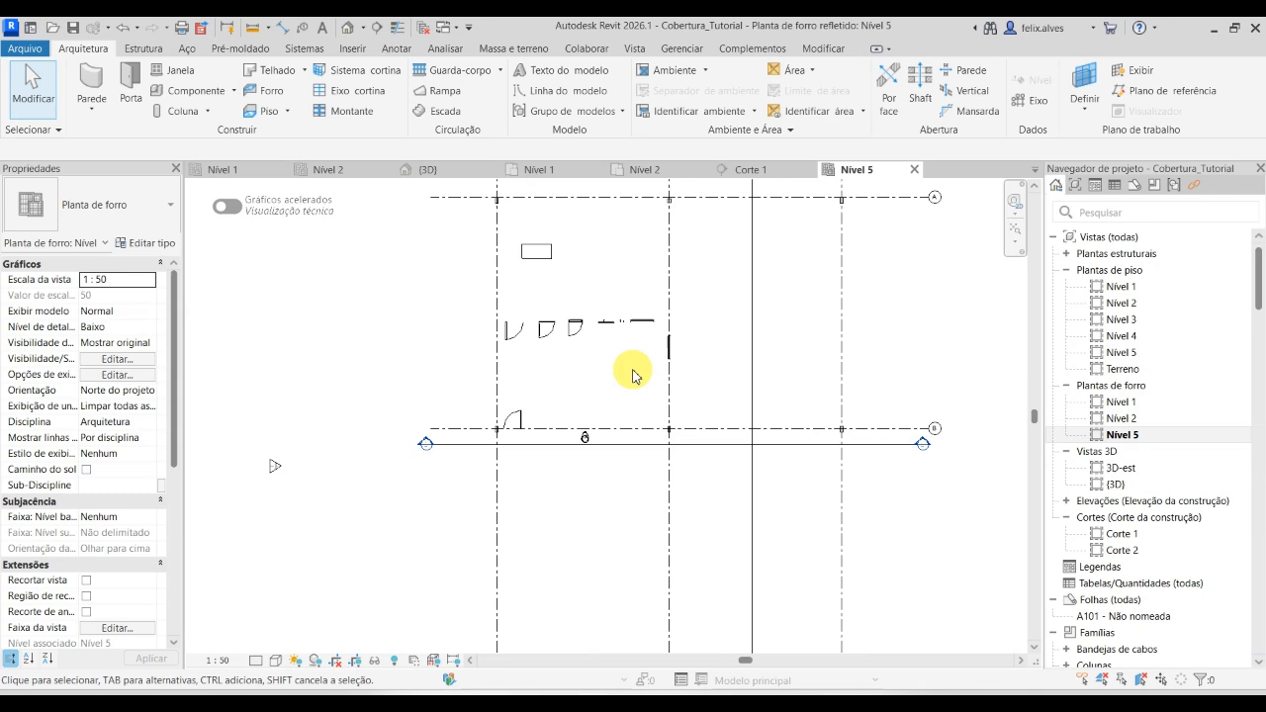
pyautogui.scroll(-1, 630, 397)
pyautogui.moveTo(625, 536); pyautogui.dragTo(564, 529, button='middle')
# Apply the ProjetoEstrutural view template to the Nível 5 ceiling plan.
pyautogui.scroll(-5, 50, 529)
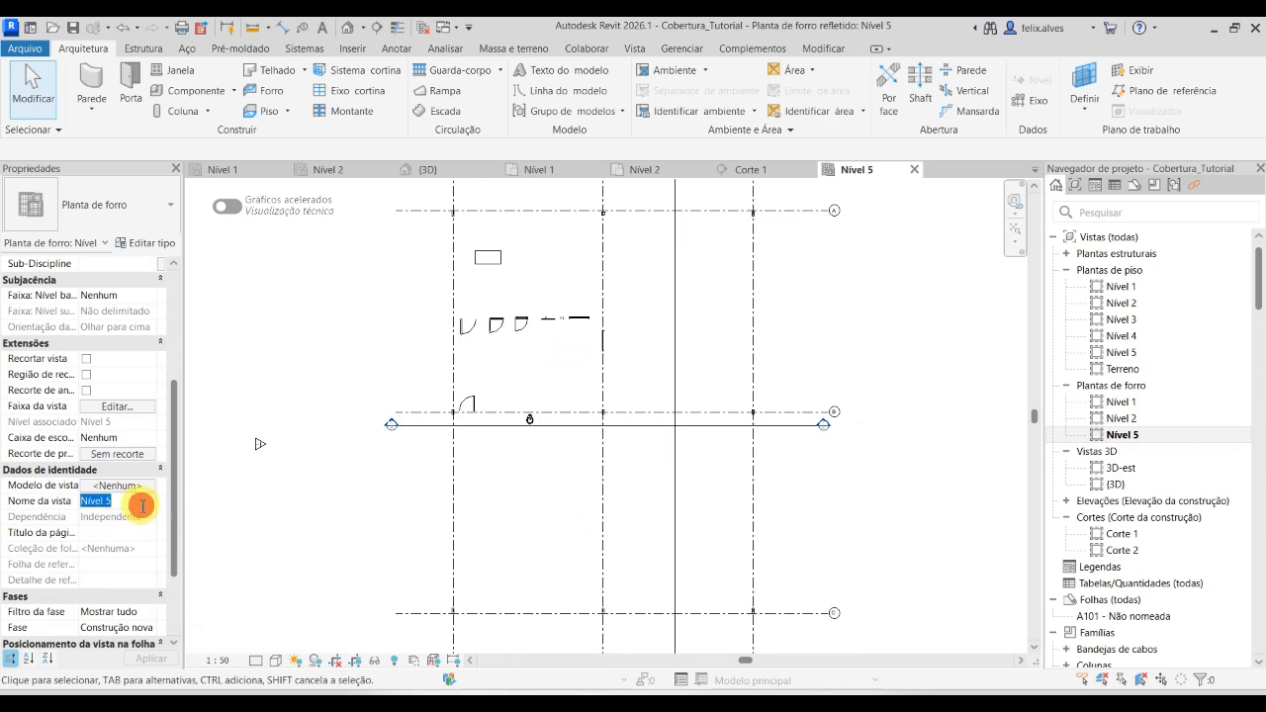
pyautogui.click(138, 485)
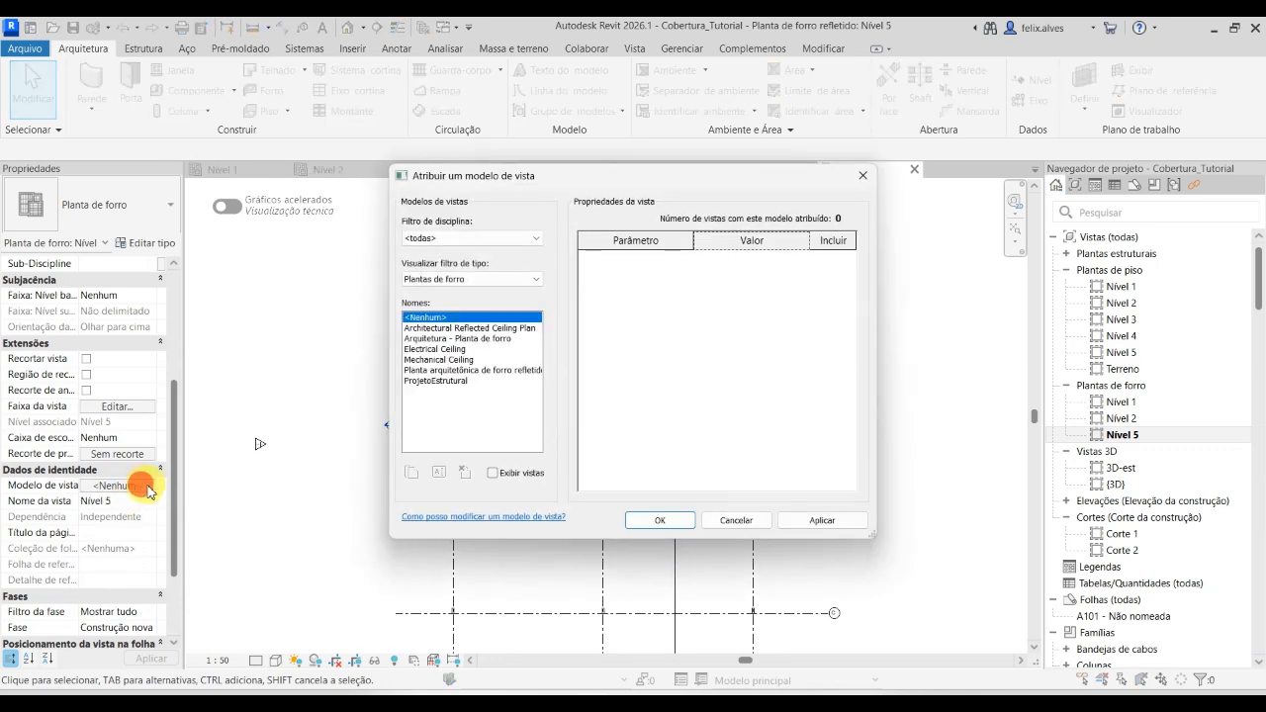
pyautogui.click(463, 380)
pyautogui.click(831, 521)
pyautogui.click(663, 521)
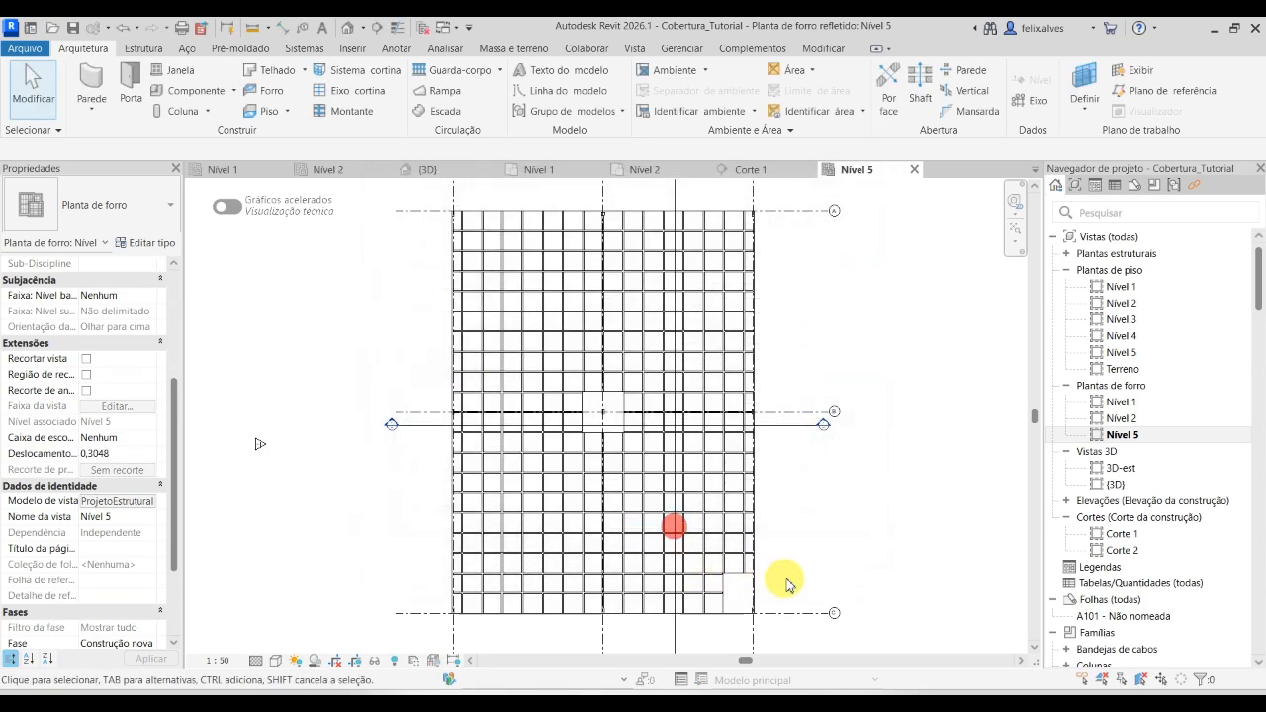
# Detach the view template from the Nível 5 ceiling plan by assigning <Nenhum>.
pyautogui.scroll(4, 580, 396)
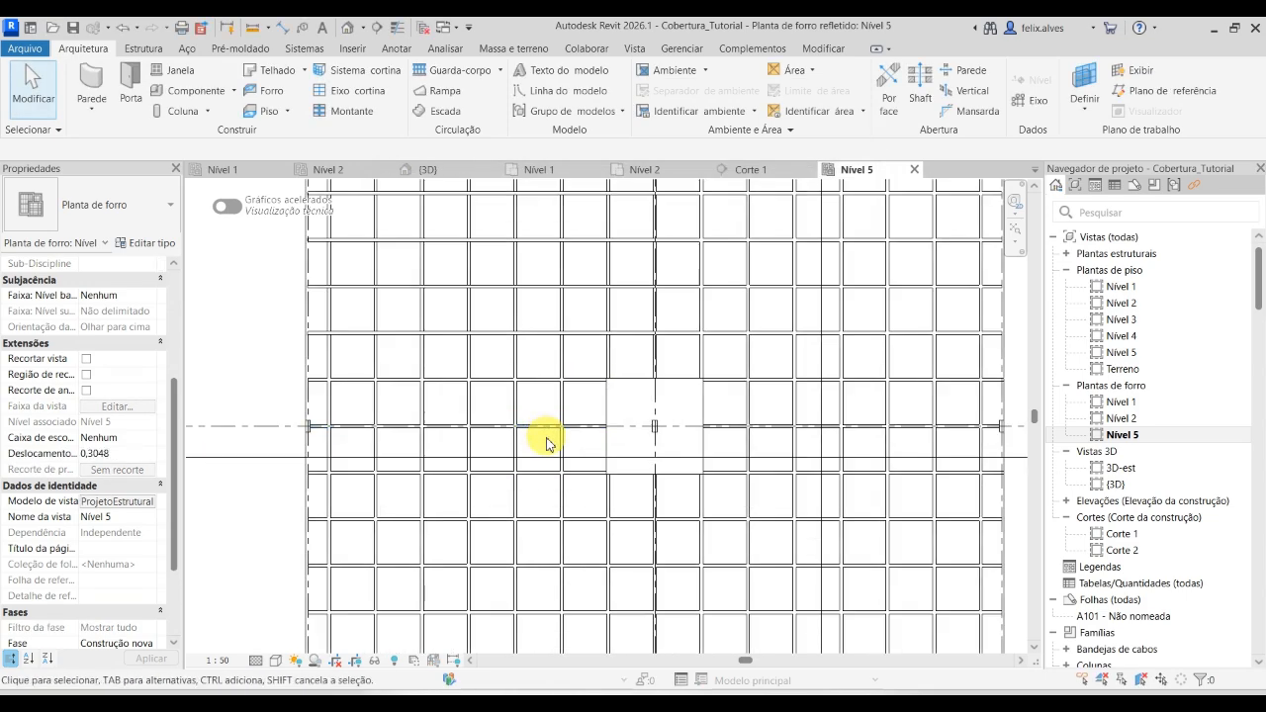
pyautogui.scroll(-3, 586, 423)
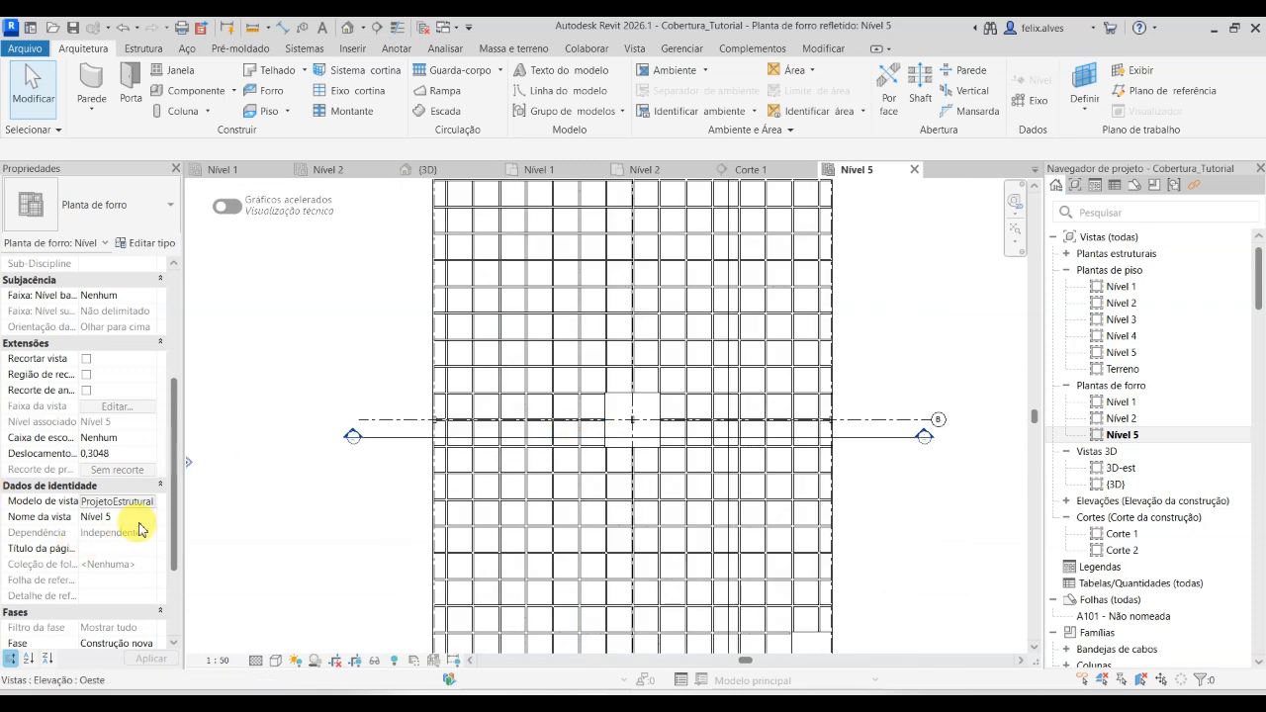
pyautogui.scroll(2, 128, 389)
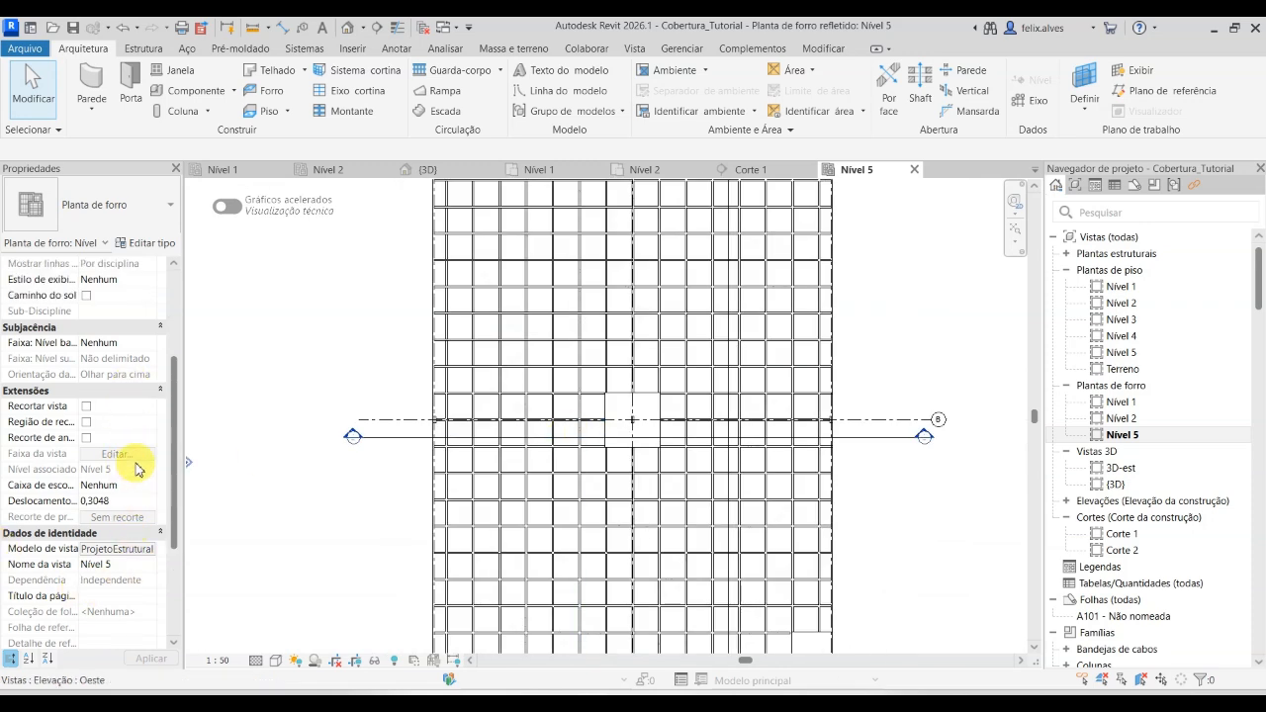
pyautogui.scroll(-2, 138, 469)
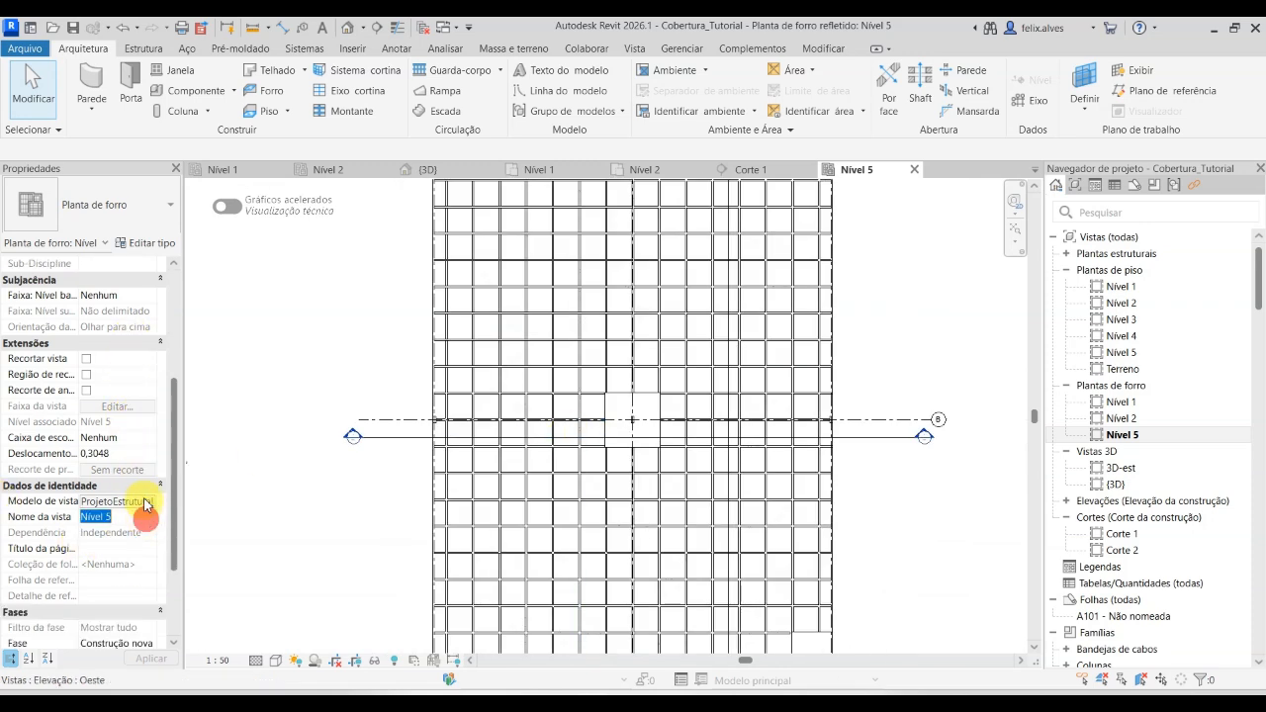
pyautogui.click(145, 504)
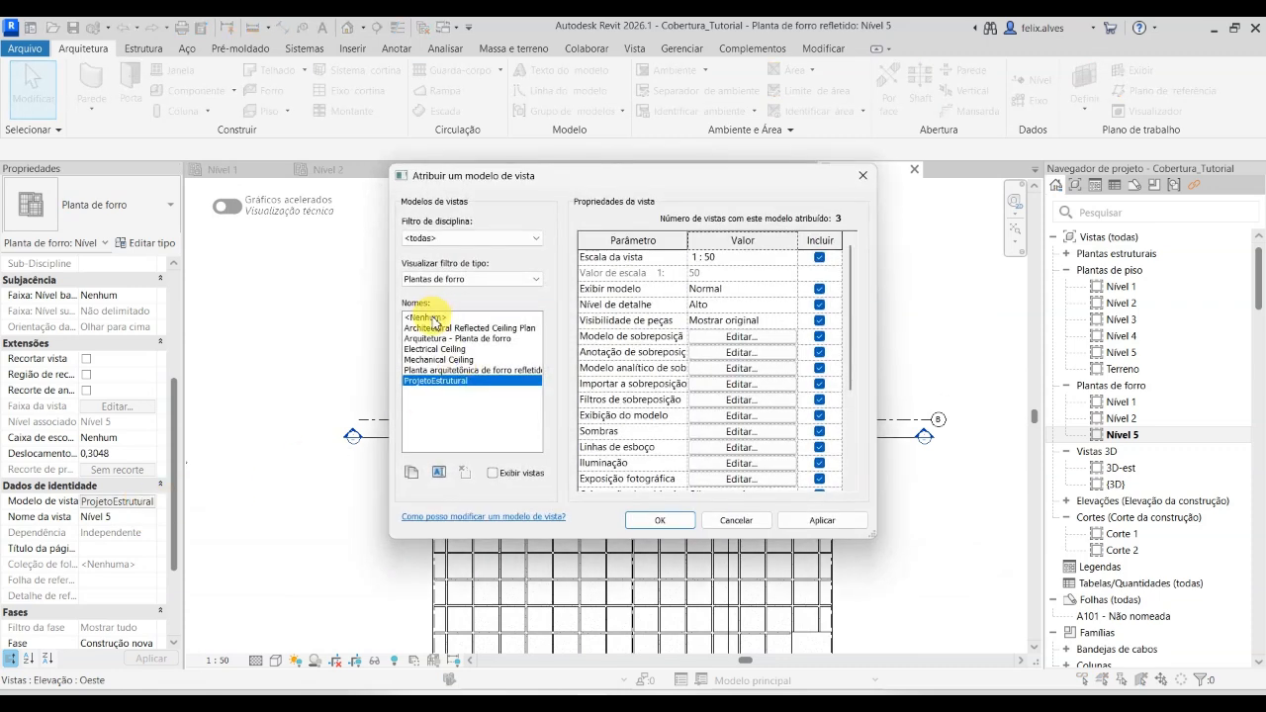
pyautogui.click(433, 319)
pyautogui.click(821, 520)
pyautogui.click(677, 521)
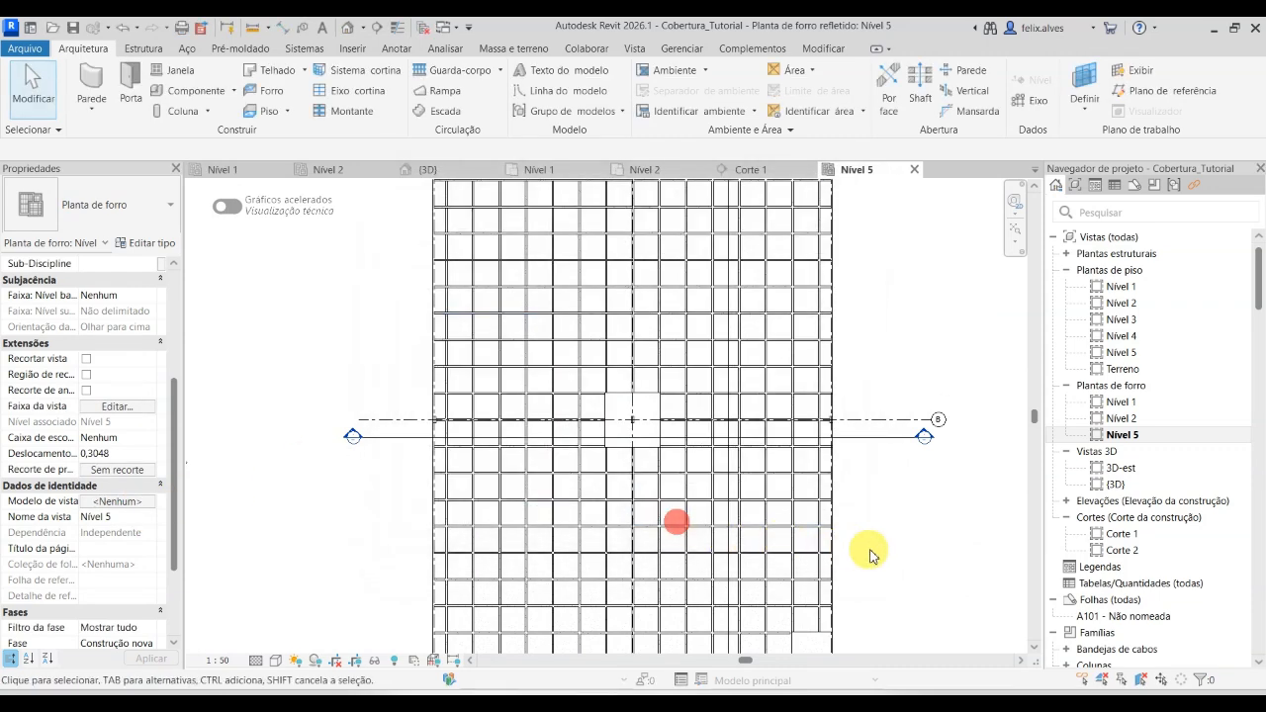
# Set the cut plane offset in the Nível 5 ceiling plan's view range to 0.6 and apply it.
pyautogui.click(118, 406)
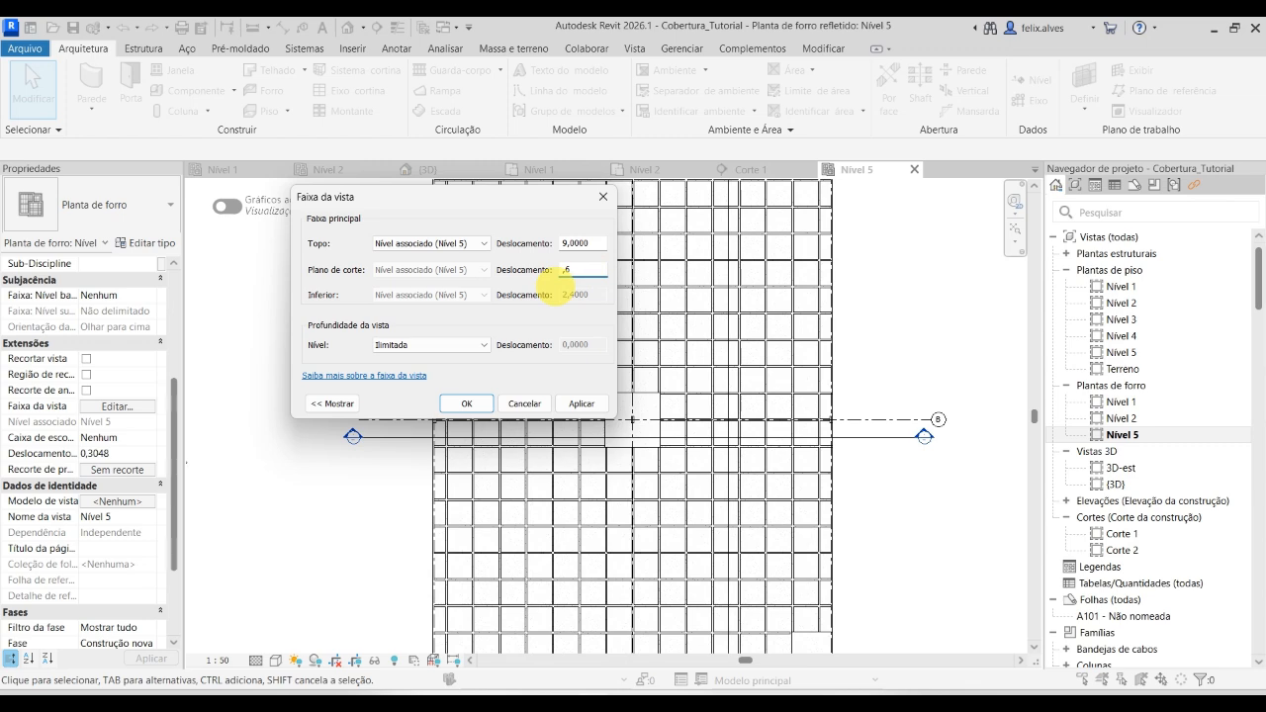
pyautogui.click(583, 404)
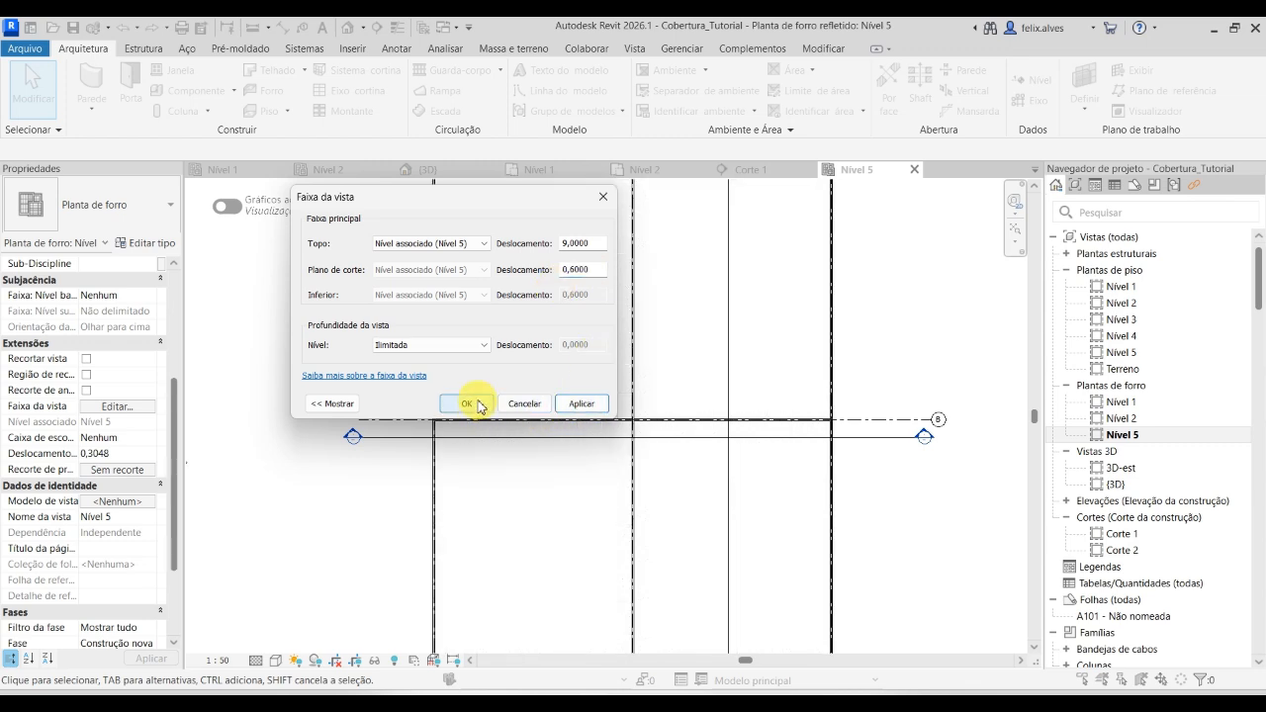
pyautogui.click(469, 404)
pyautogui.scroll(3, 565, 396)
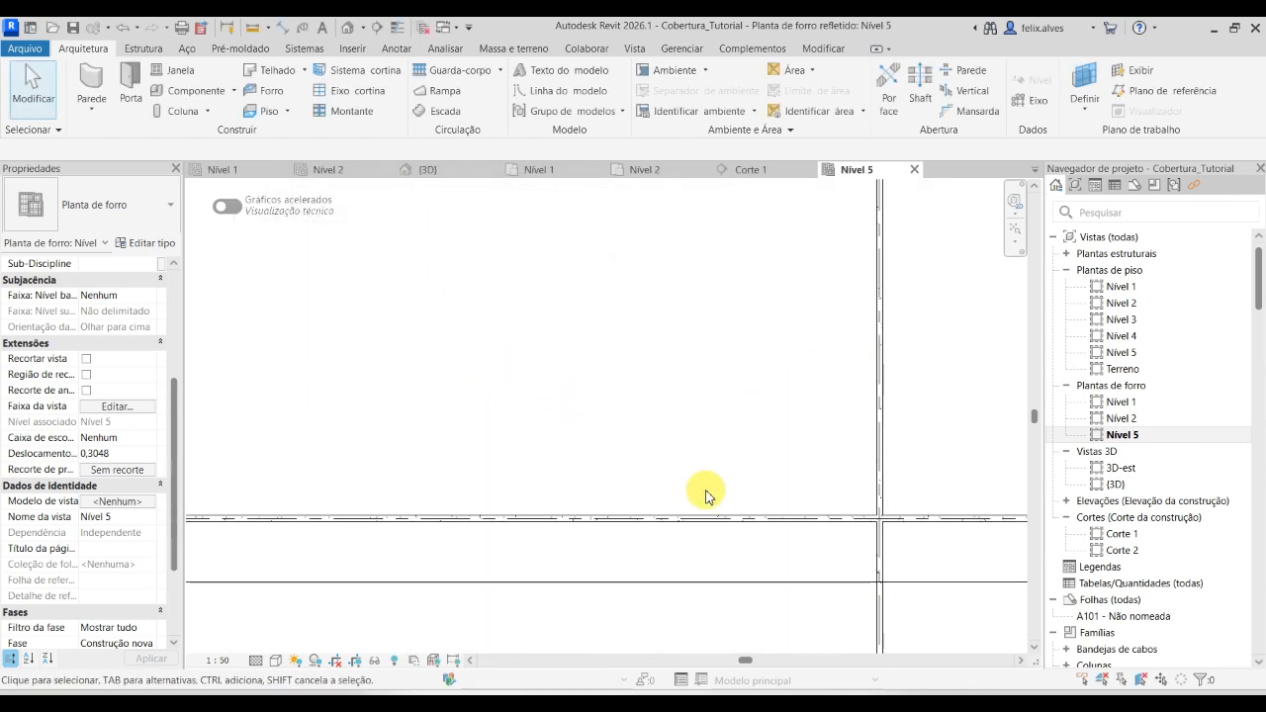
pyautogui.scroll(-1, 709, 513)
pyautogui.scroll(-3, 710, 513)
pyautogui.moveTo(663, 511); pyautogui.dragTo(595, 592, button='middle')
pyautogui.scroll(4, 643, 514)
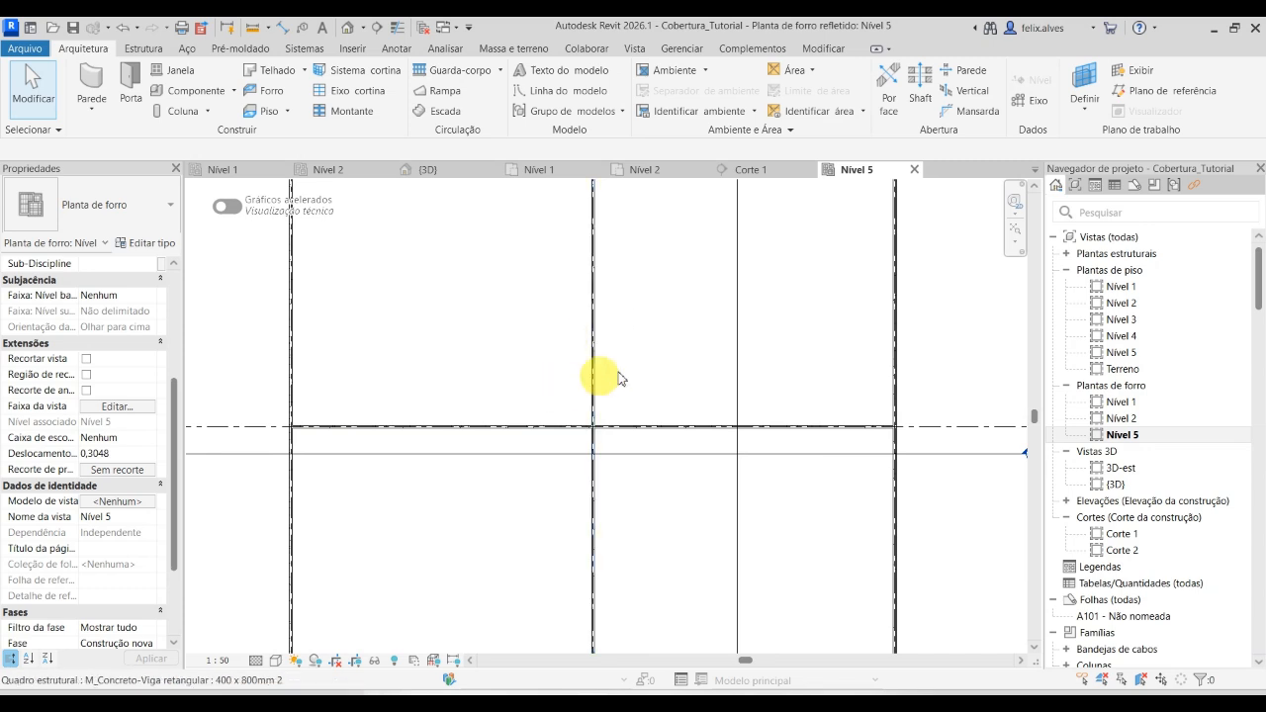
pyautogui.scroll(-1, 708, 414)
pyautogui.moveTo(551, 362); pyautogui.dragTo(553, 461, button='middle')
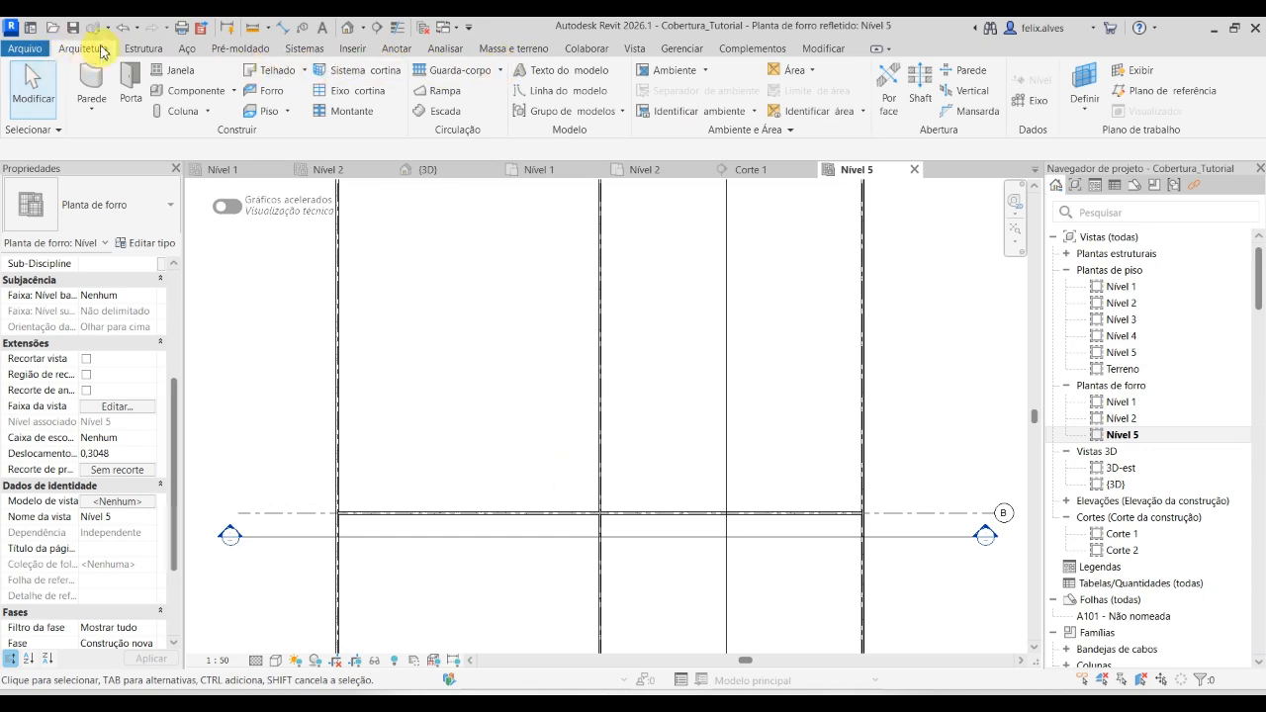
pyautogui.click(397, 47)
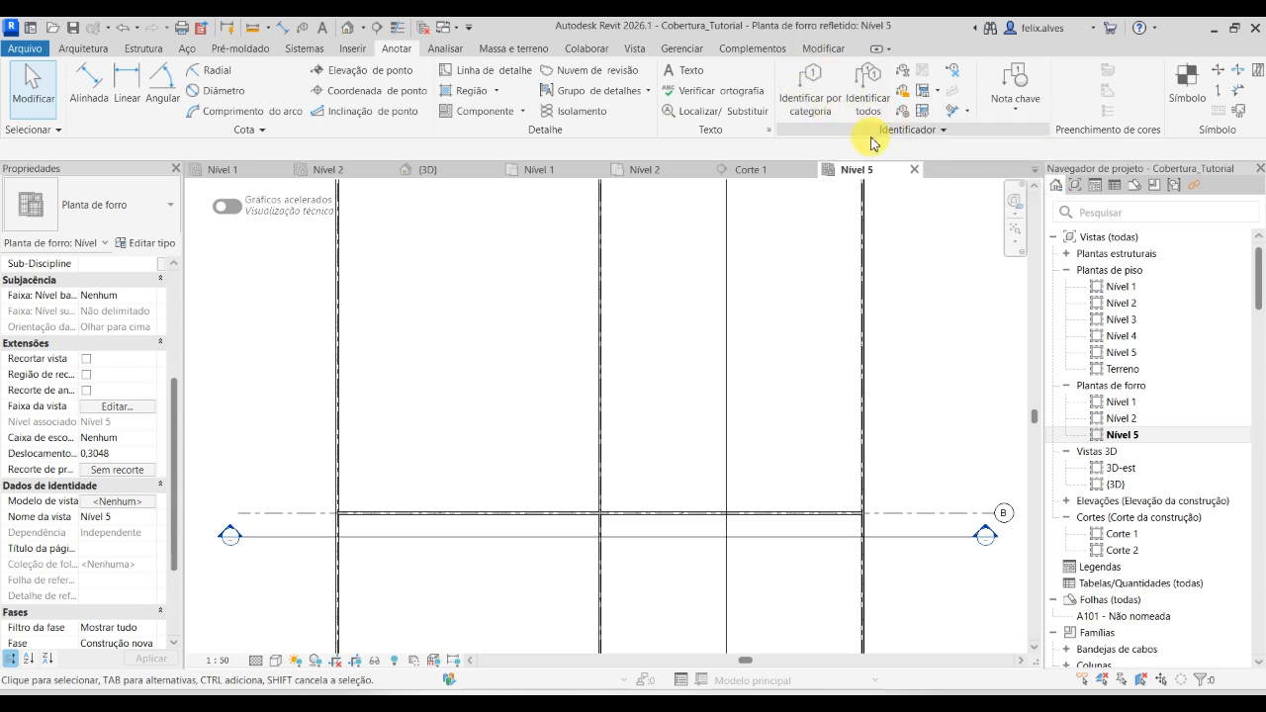
pyautogui.click(868, 89)
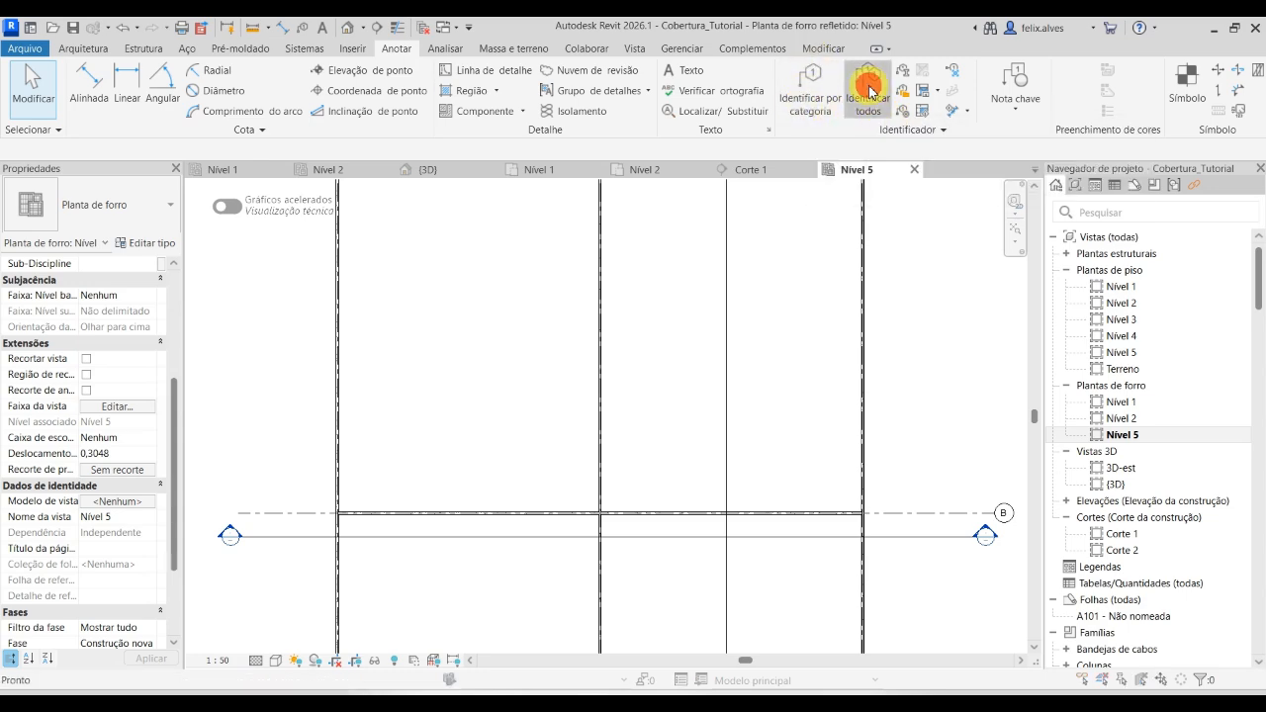
pyautogui.scroll(-3, 494, 410)
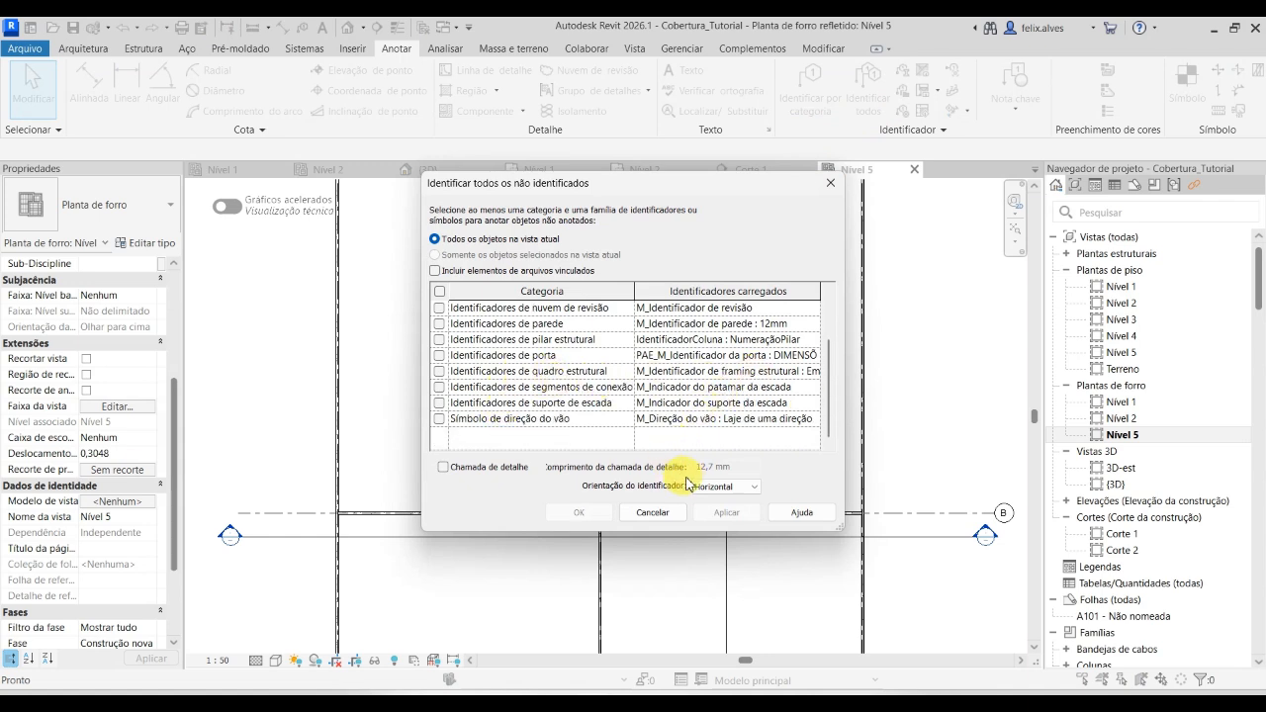
pyautogui.click(661, 515)
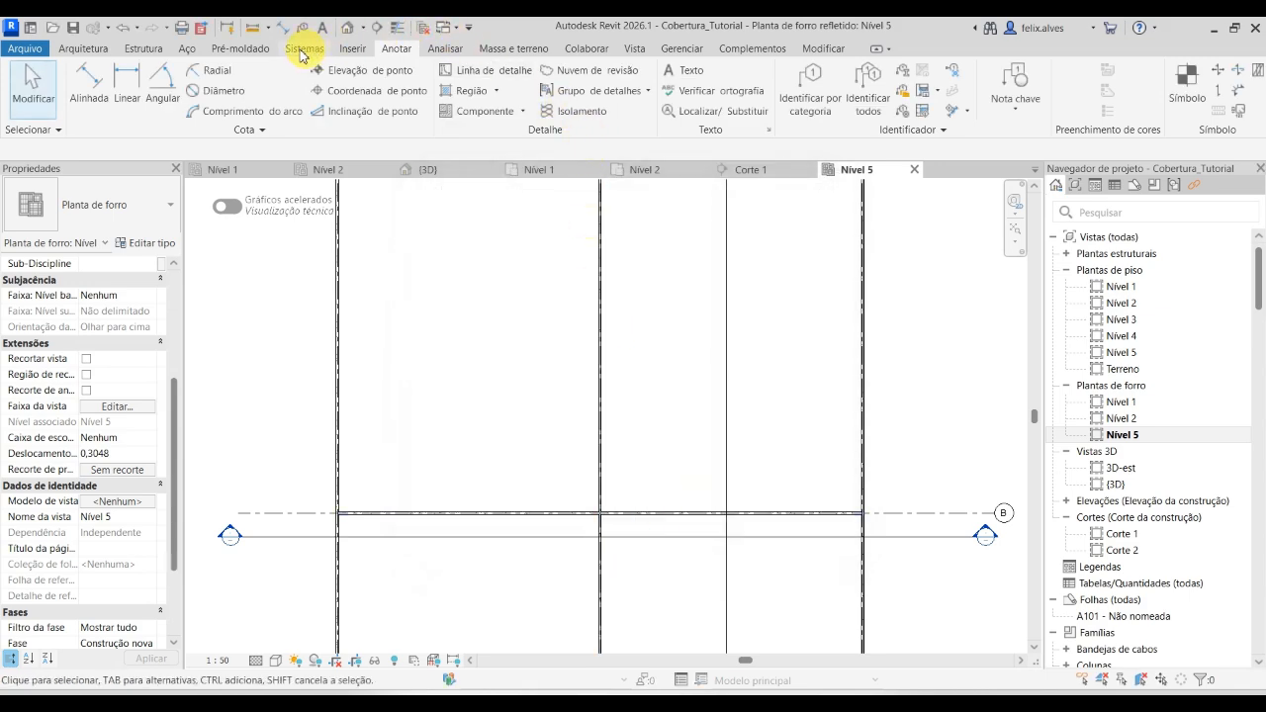
# Load the IdentificadorViga beam tag family from the PAE folder.
pyautogui.click(354, 48)
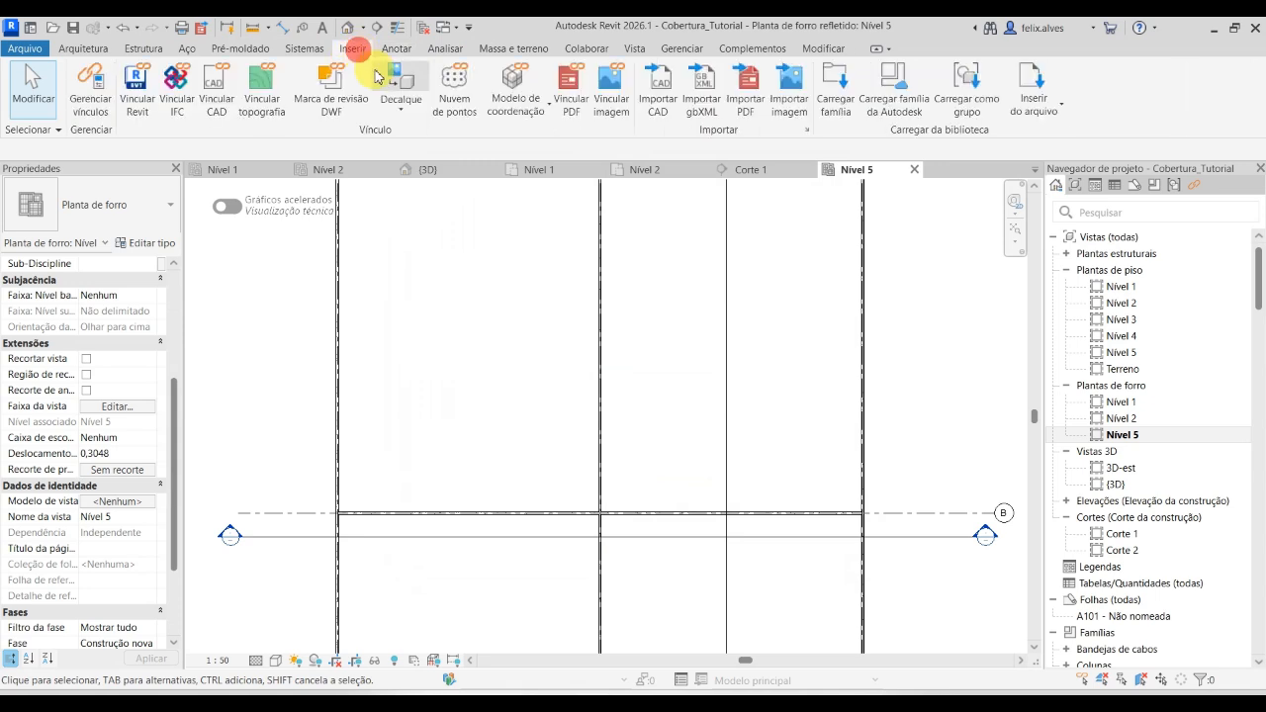
pyautogui.click(837, 89)
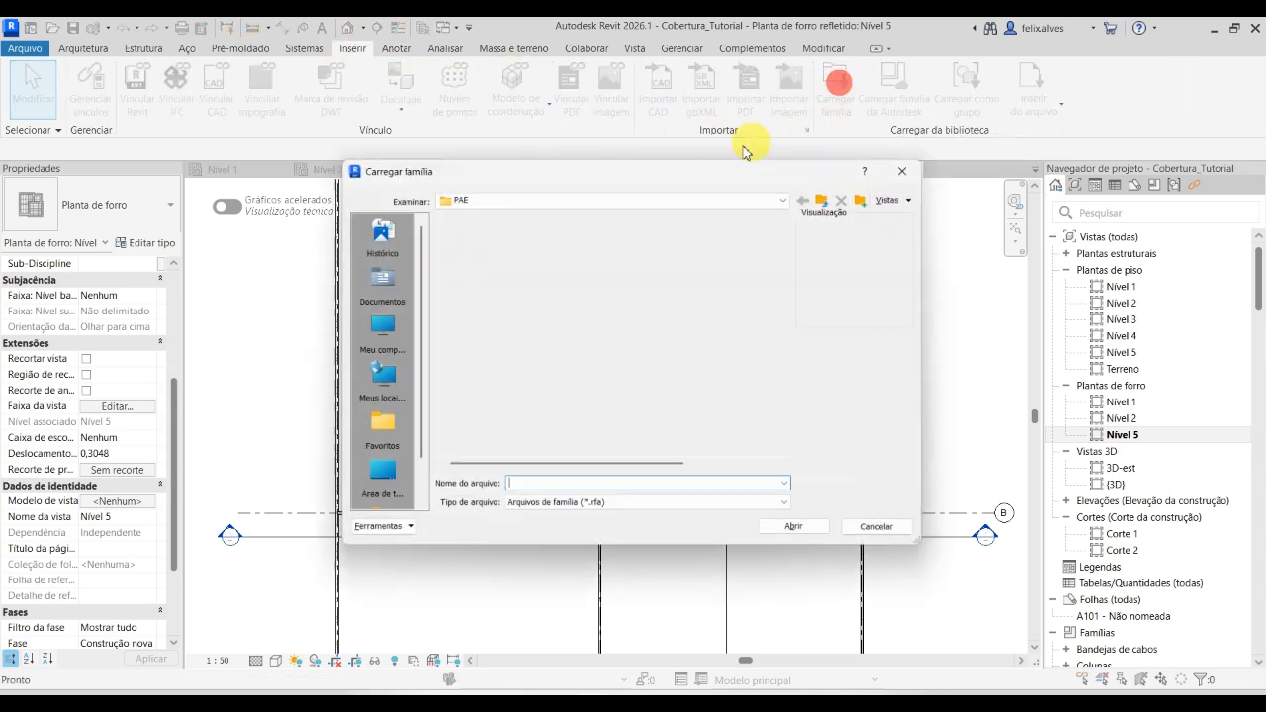
pyautogui.click(511, 265)
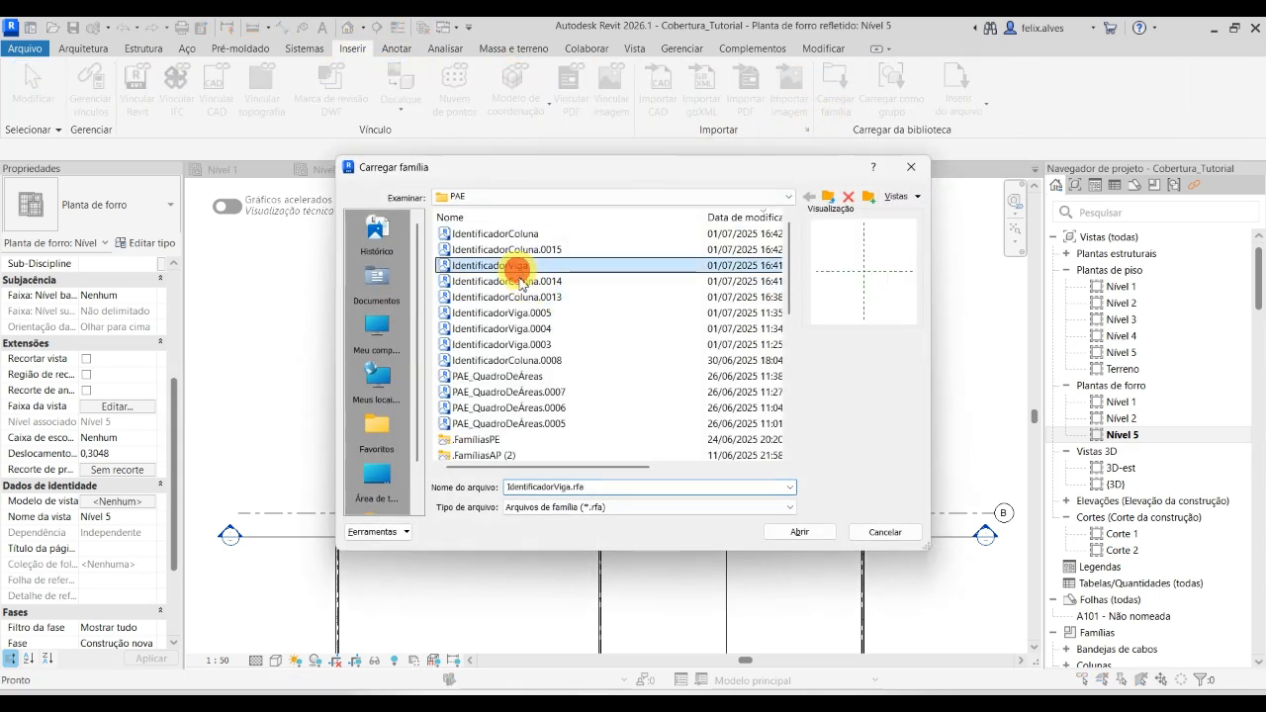
pyautogui.click(799, 531)
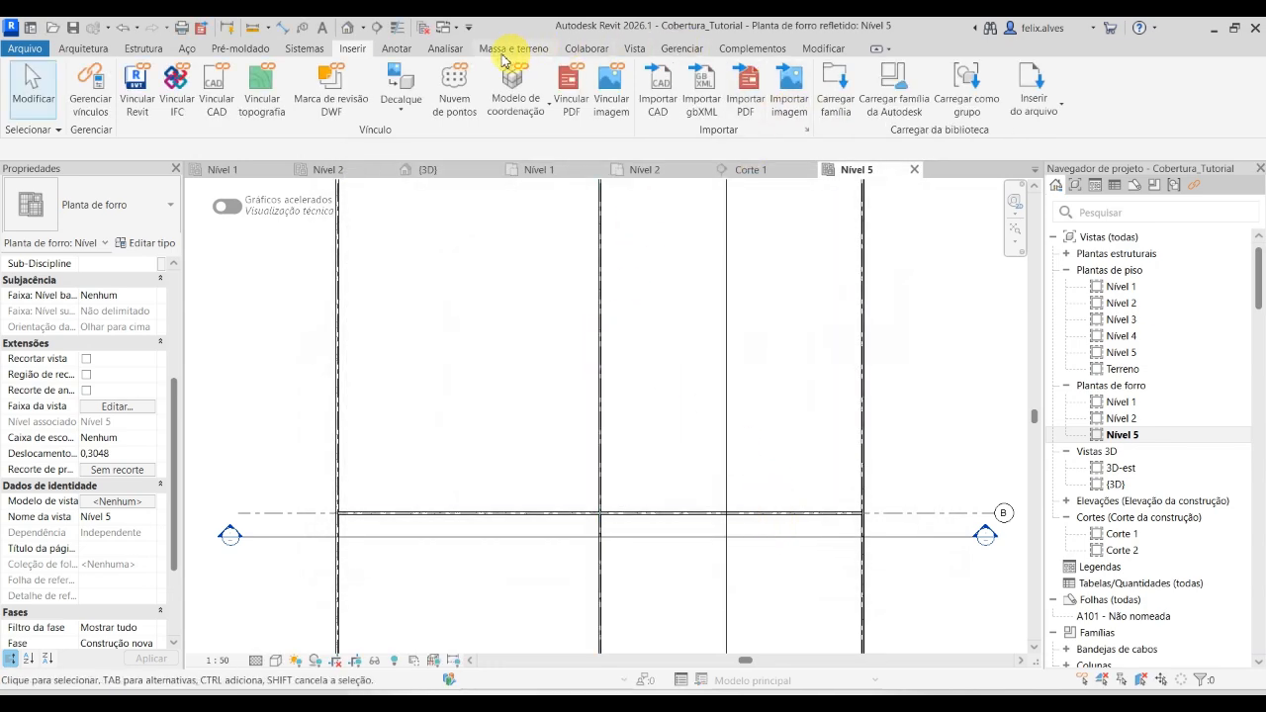
# Tag all untagged structural framing in the view with IdentificadorViga in horizontal orientation.
pyautogui.click(402, 50)
pyautogui.click(872, 87)
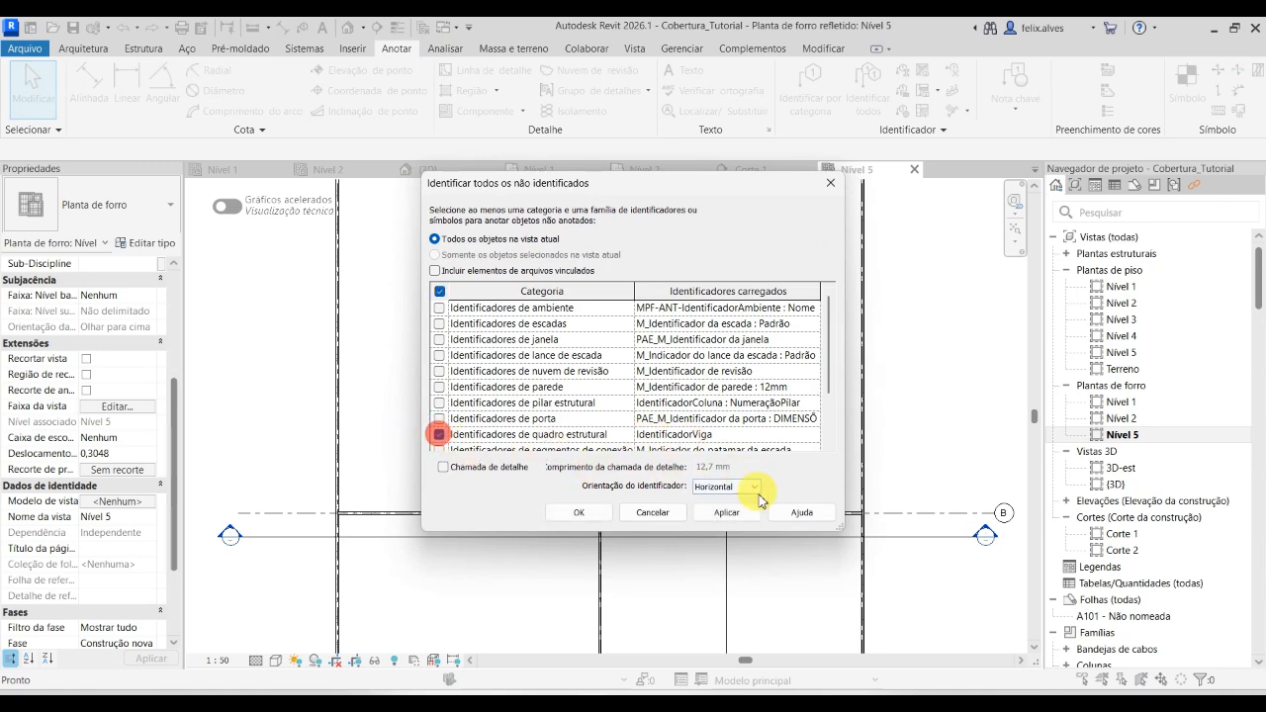
pyautogui.click(588, 512)
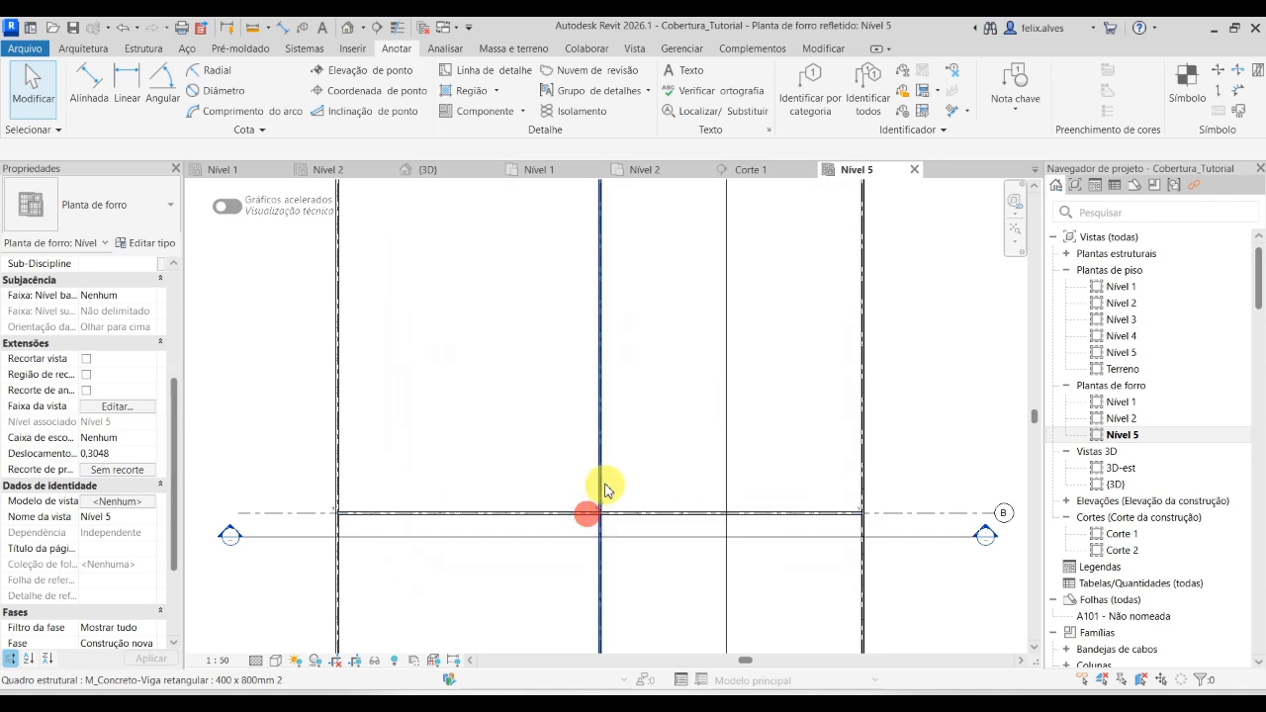
# Examine the parameter values of the beam tag where grid lines 2 and C meet.
pyautogui.scroll(-3, 598, 477)
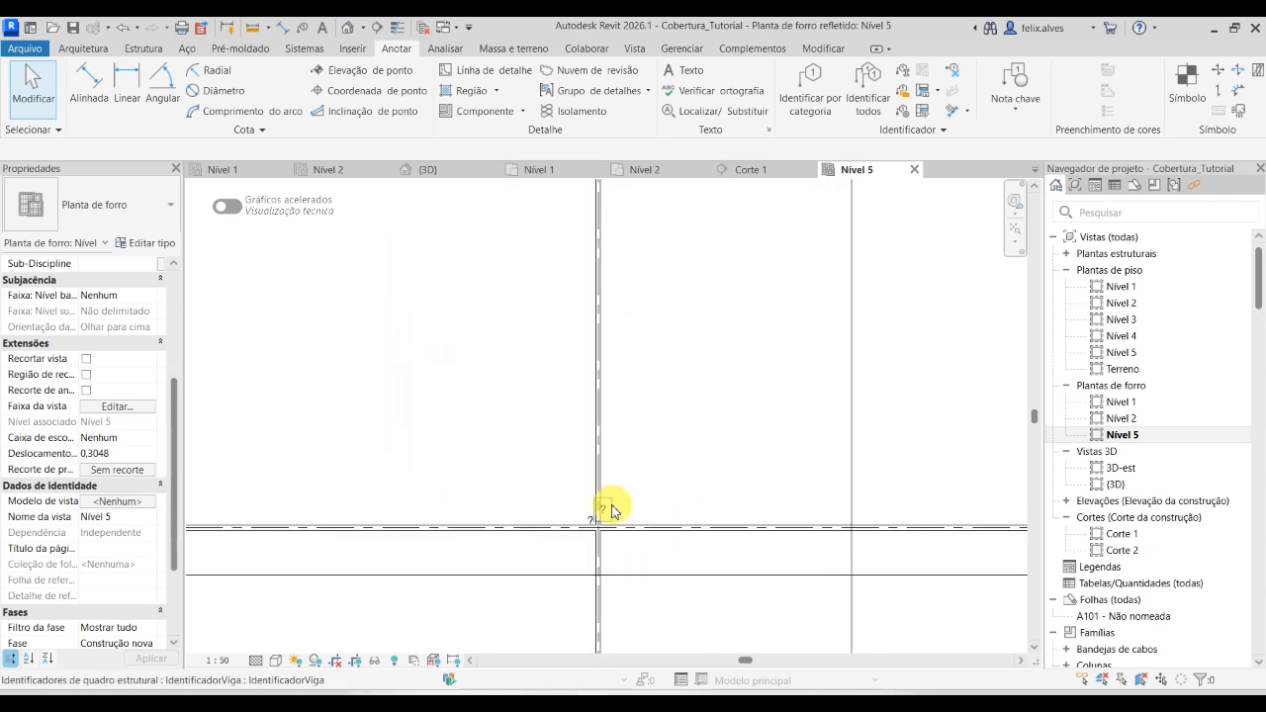
pyautogui.moveTo(431, 492); pyautogui.dragTo(463, 207, button='middle')
pyautogui.scroll(2, 704, 531)
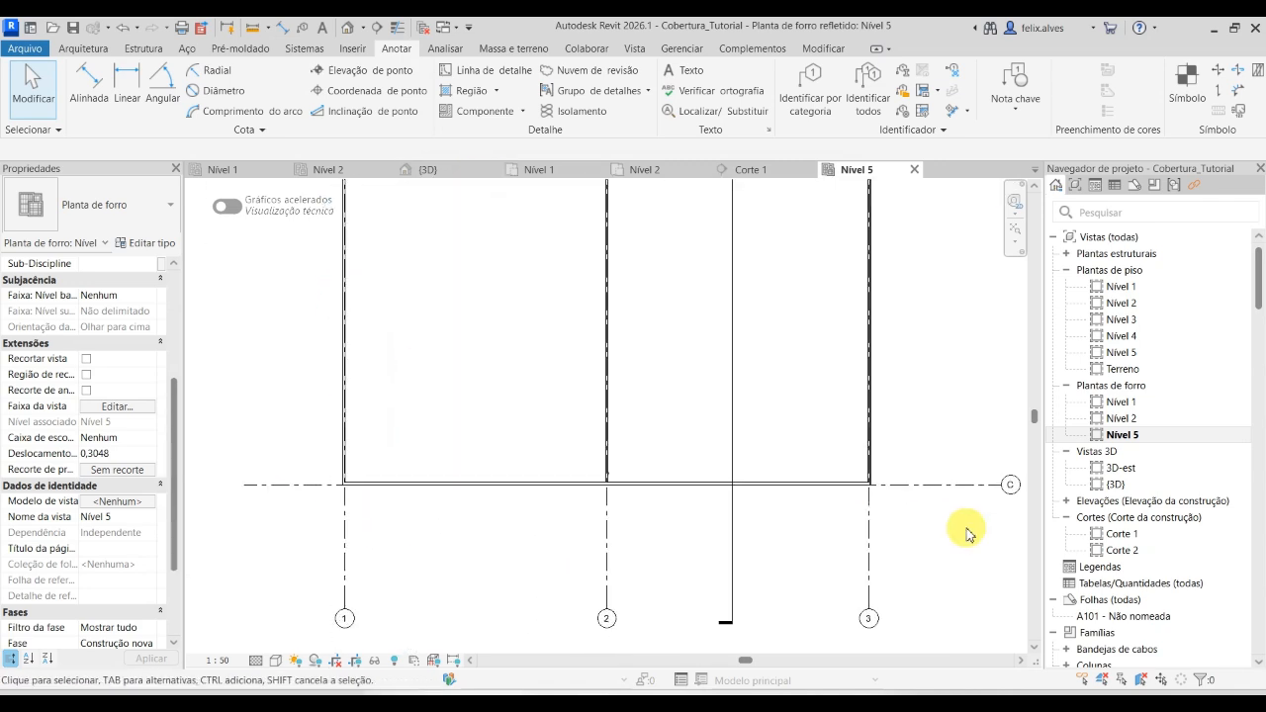
pyautogui.scroll(1, 867, 457)
pyautogui.scroll(4, 321, 481)
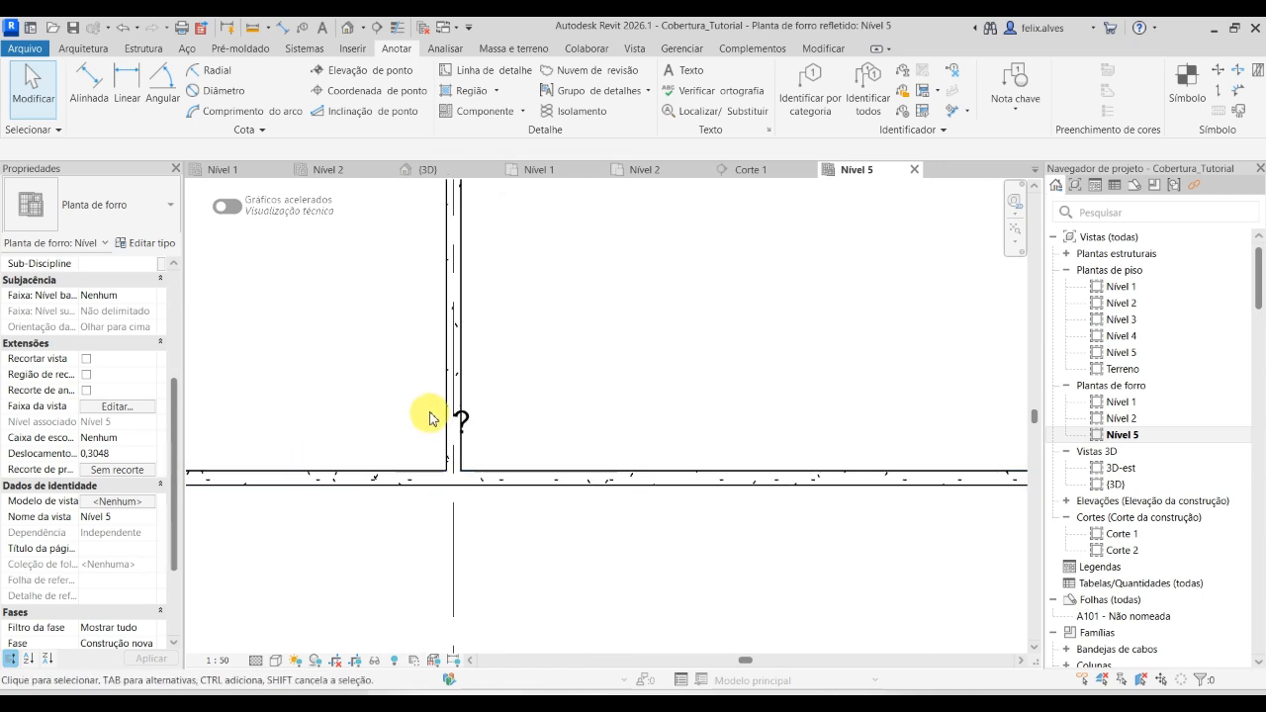
pyautogui.scroll(3, 495, 423)
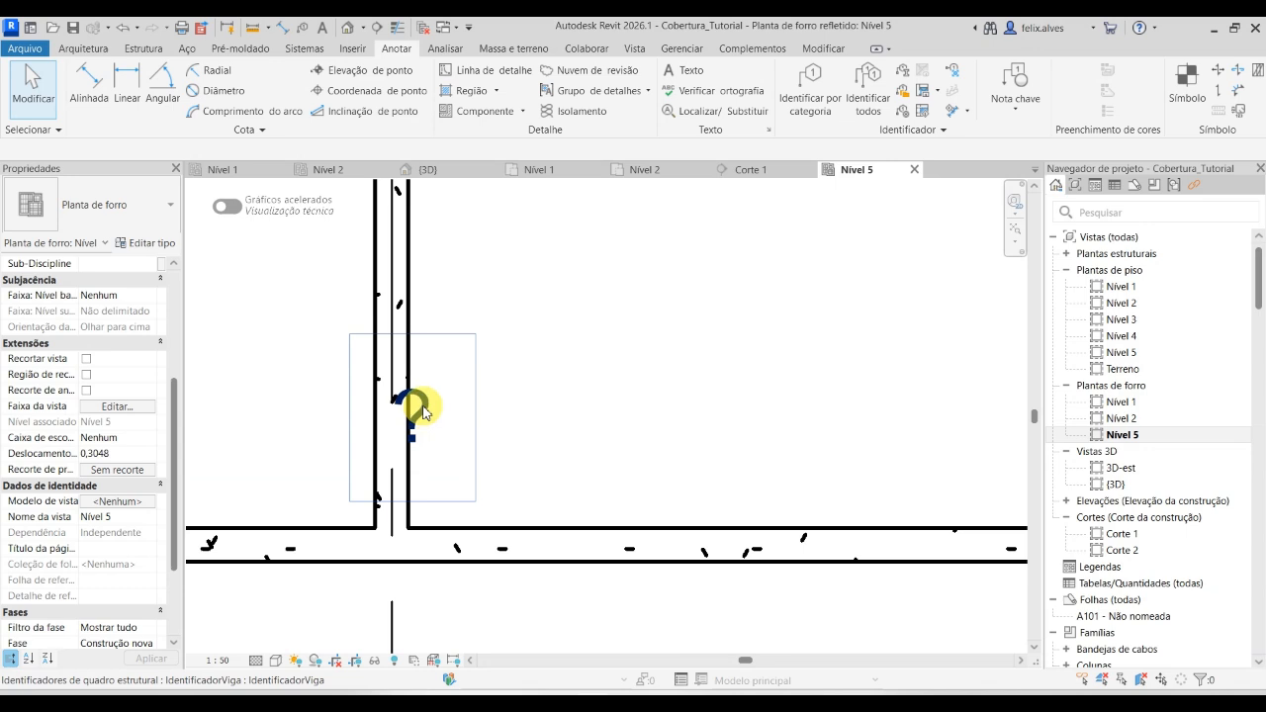
pyautogui.click(421, 413)
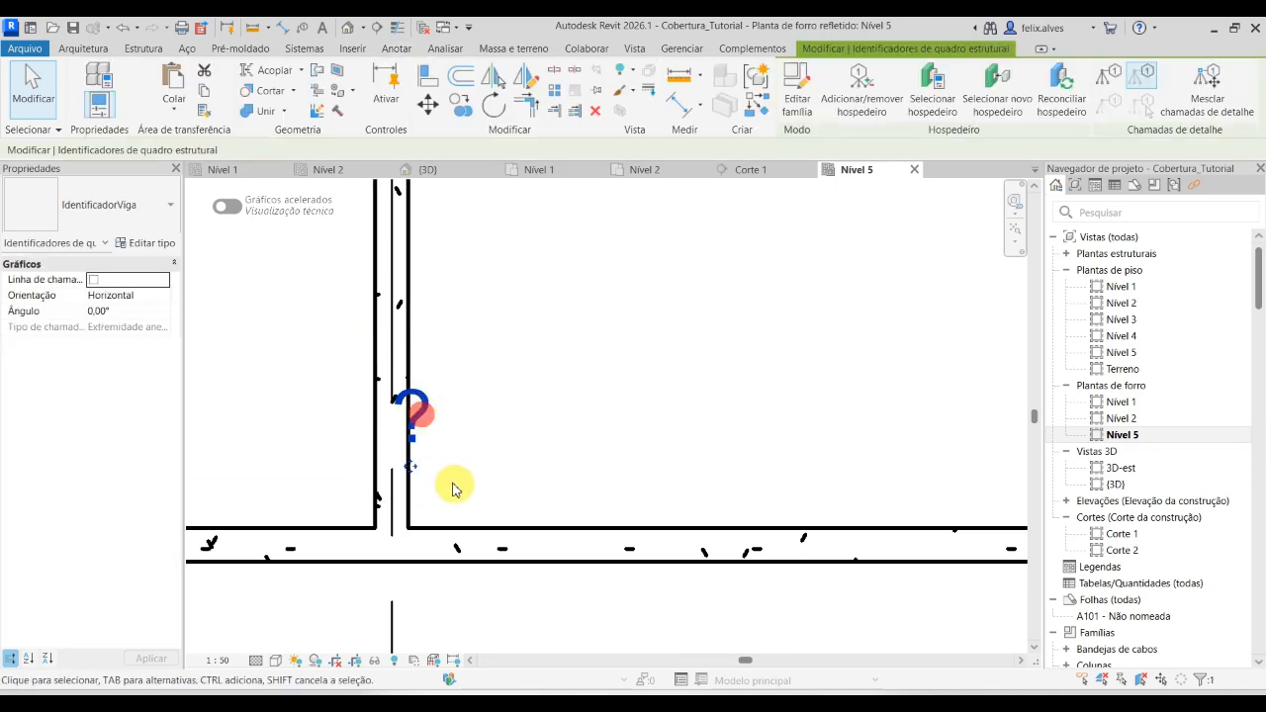
pyautogui.click(416, 411)
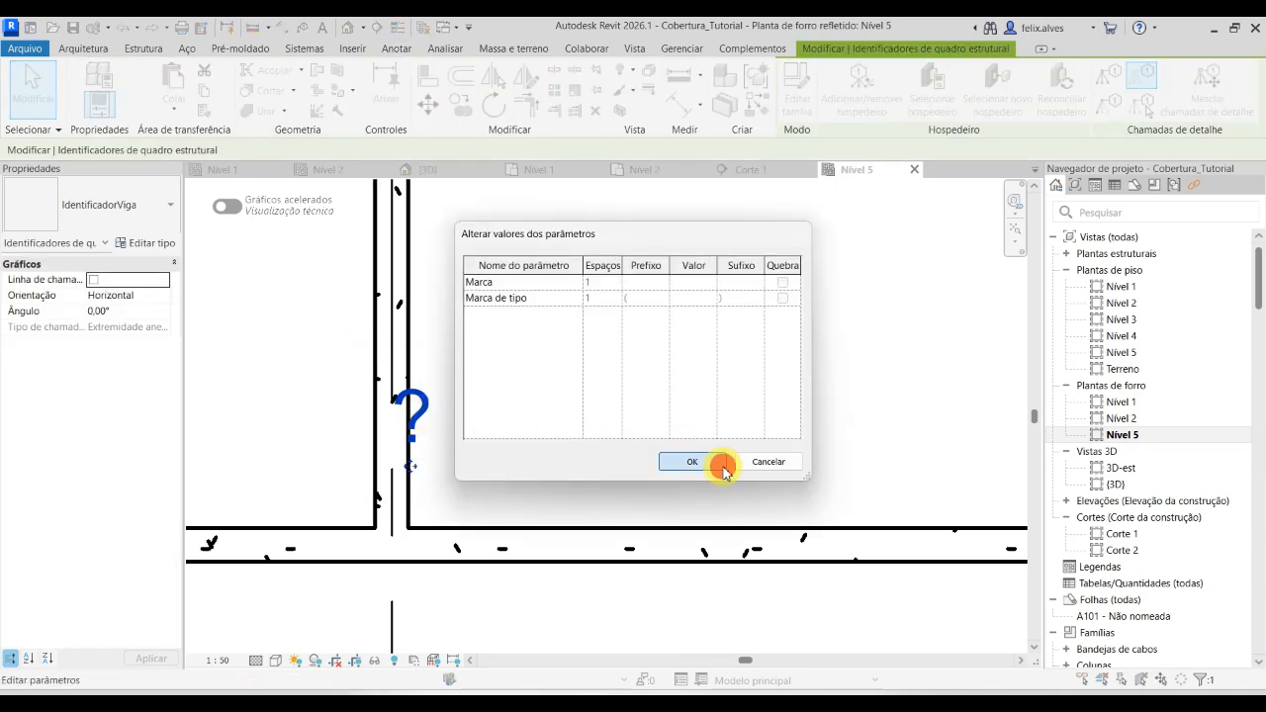
pyautogui.click(721, 466)
# Set the Marca de tipo of the grid C beam's type, 400 x 800mm 2, to 8 x 40.
pyautogui.click(650, 534)
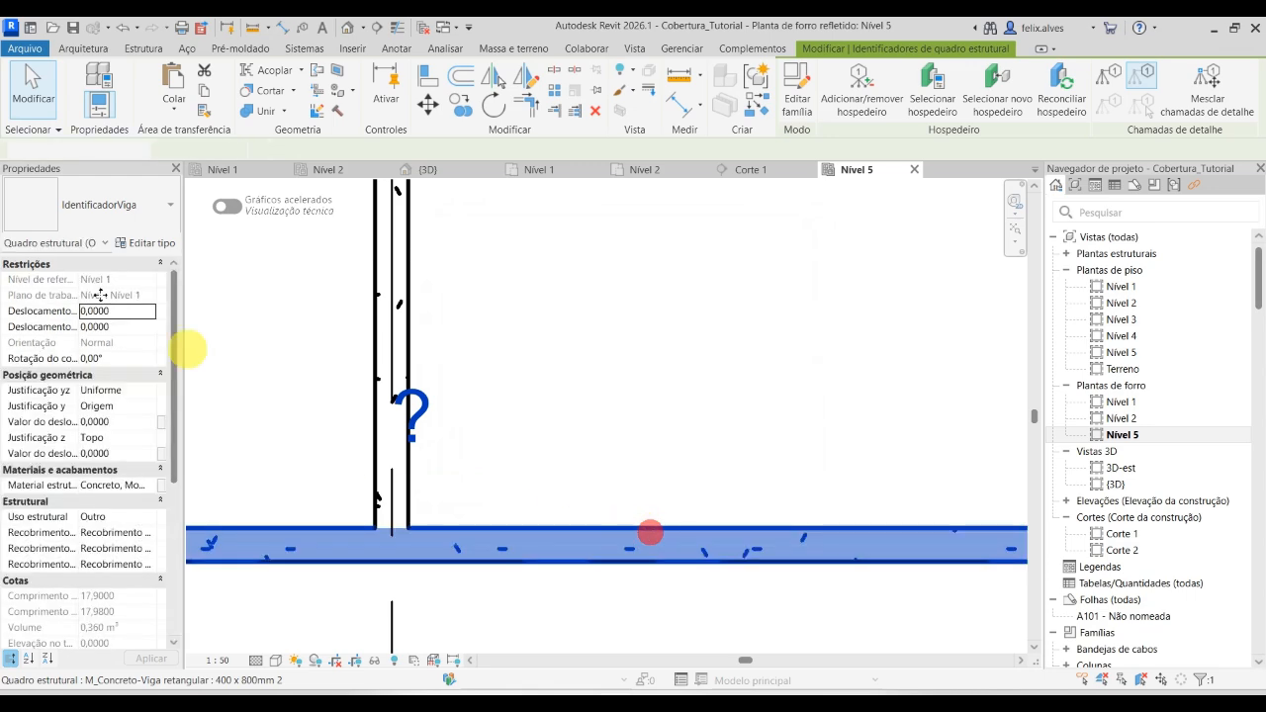
pyautogui.click(163, 244)
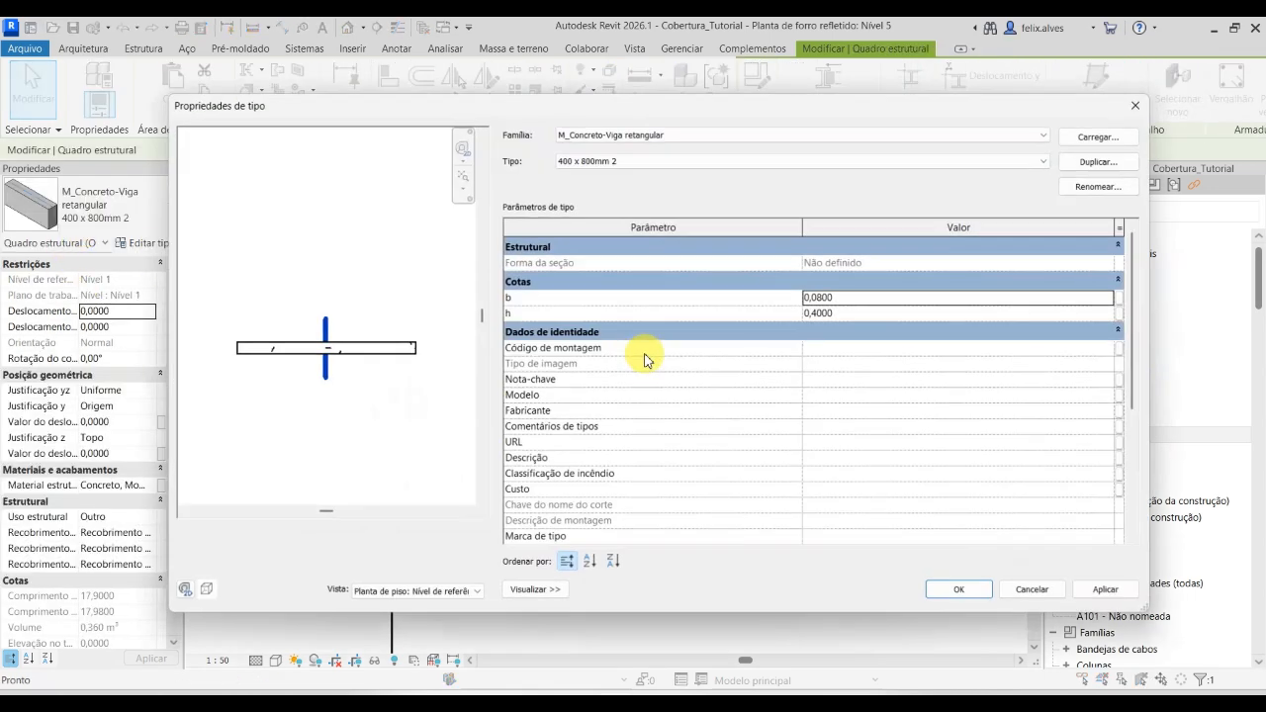
pyautogui.scroll(-2, 571, 480)
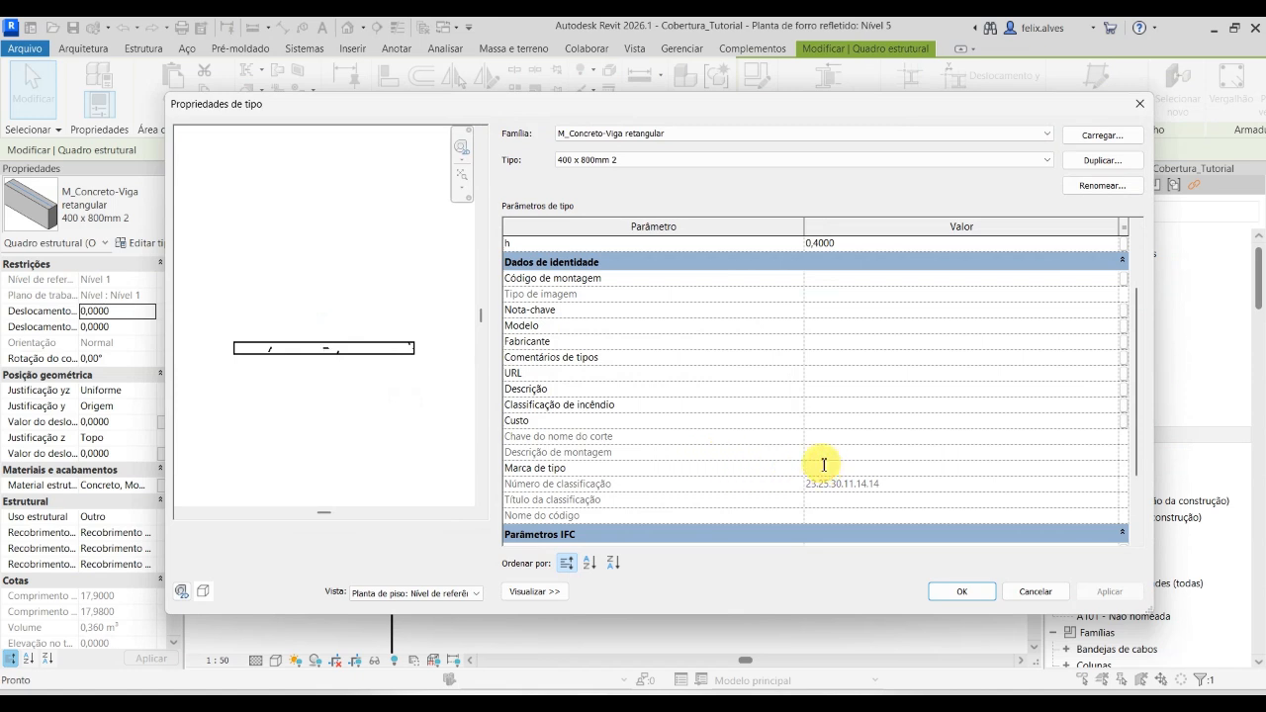
pyautogui.scroll(2, 806, 462)
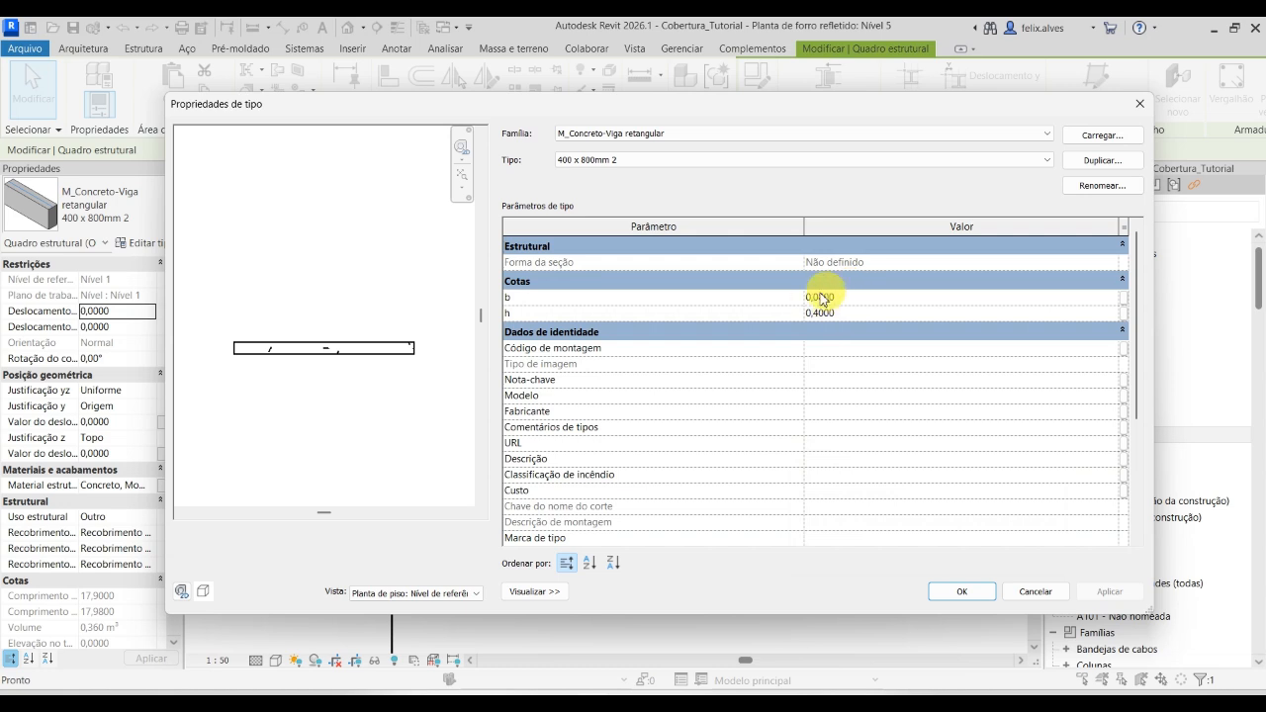
pyautogui.scroll(-3, 863, 462)
pyautogui.scroll(-2, 856, 502)
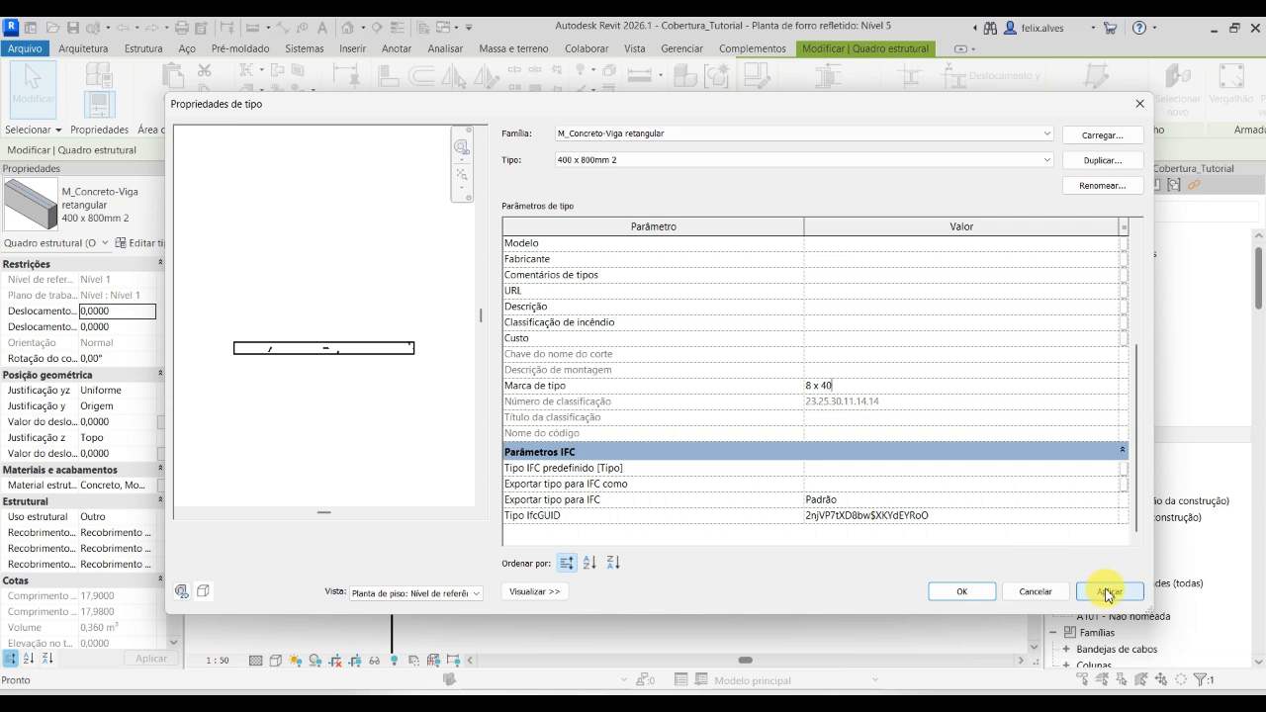
pyautogui.click(964, 594)
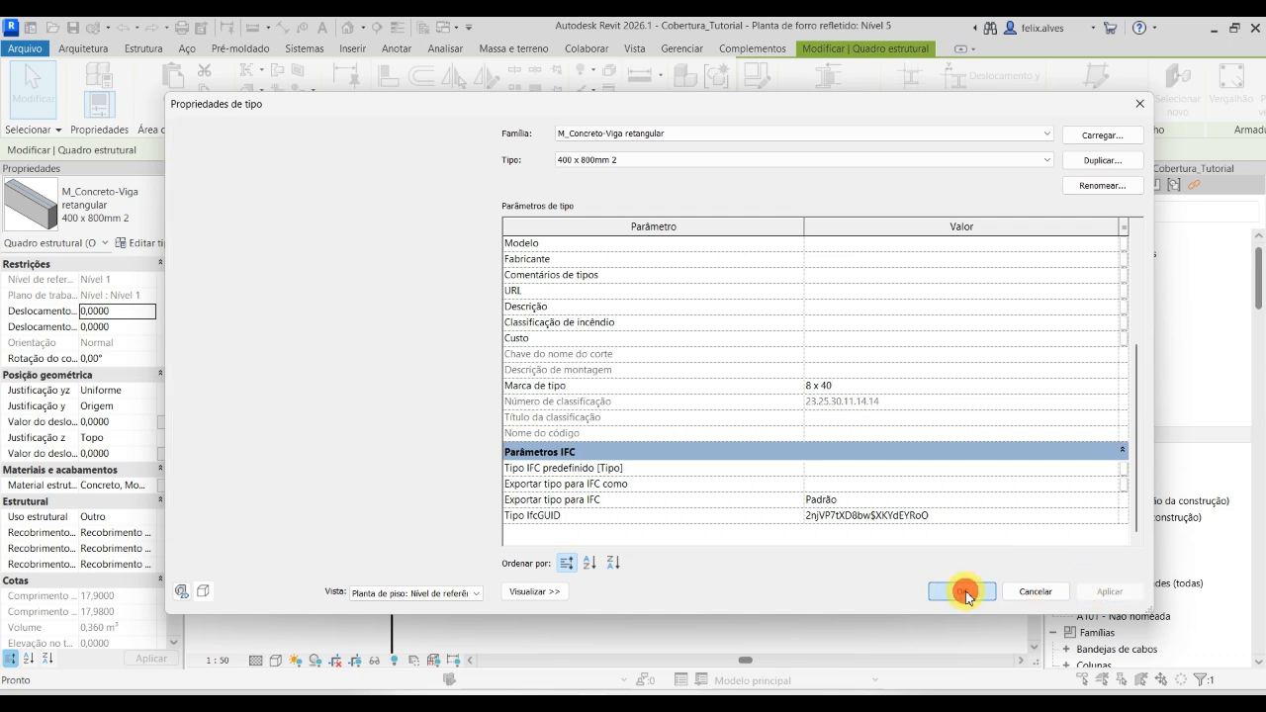
pyautogui.doubleClick(560, 413)
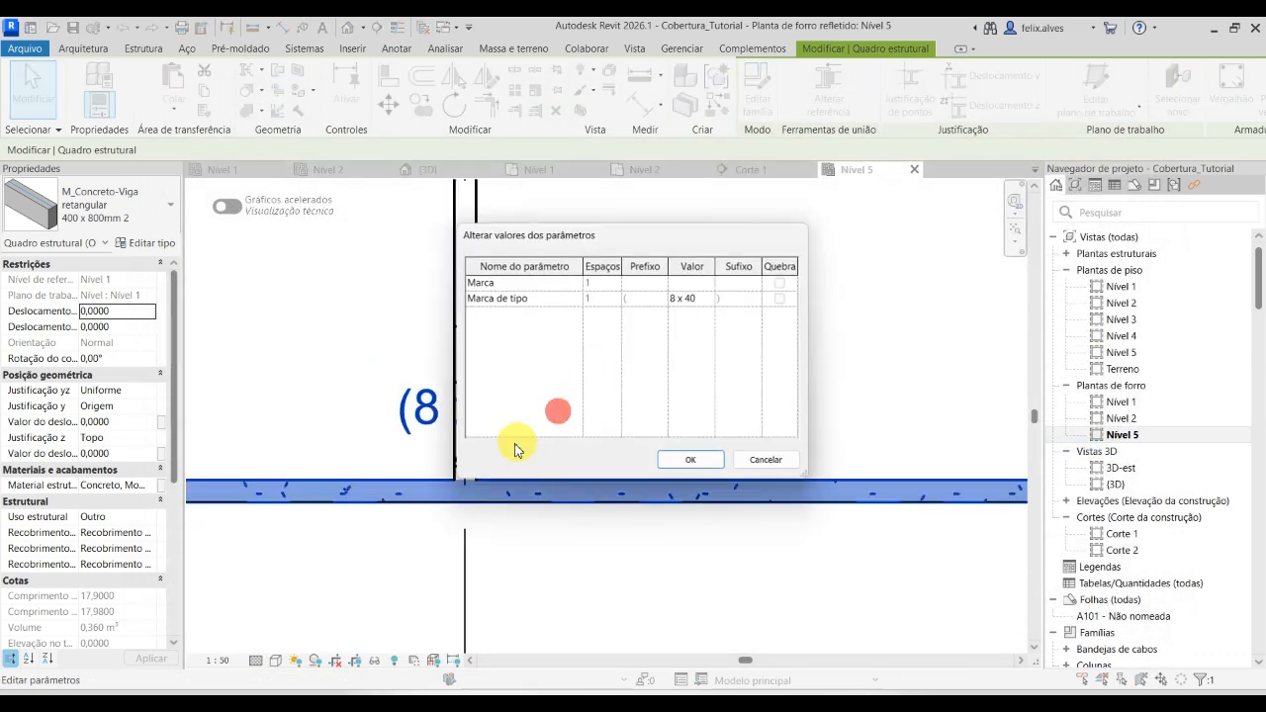
pyautogui.click(764, 458)
pyautogui.doubleClick(517, 406)
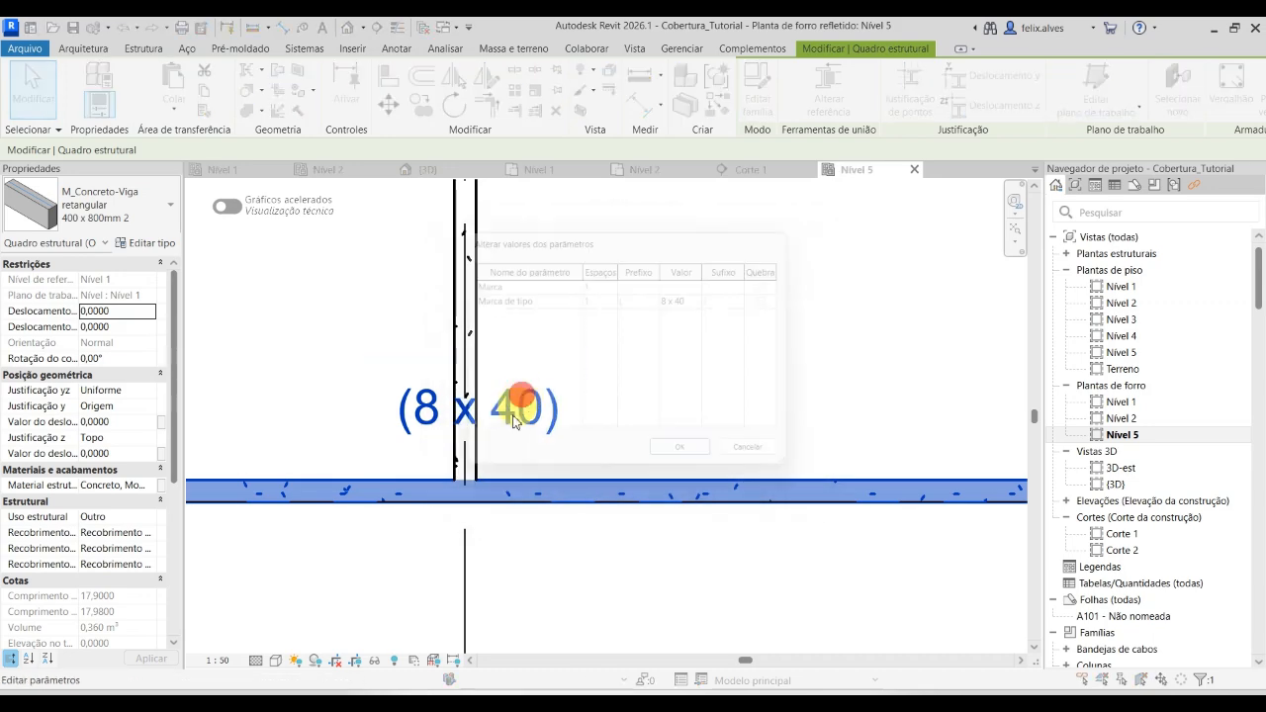
pyautogui.click(763, 458)
pyautogui.click(694, 593)
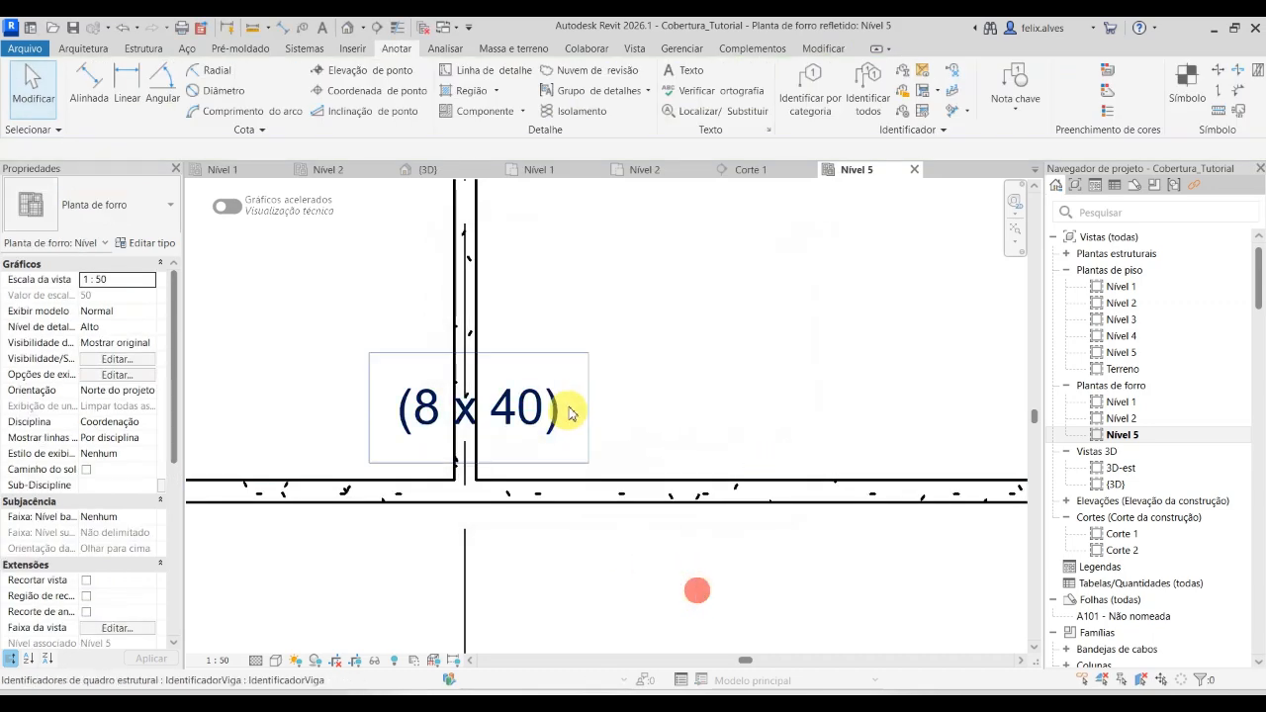
# Move the grid C beam's tag clear of the grid 2 beam, into the bay towards grid 3.
pyautogui.click(560, 419)
pyautogui.moveTo(479, 439); pyautogui.dragTo(797, 484)
pyautogui.click(815, 593)
pyautogui.scroll(-1, 766, 541)
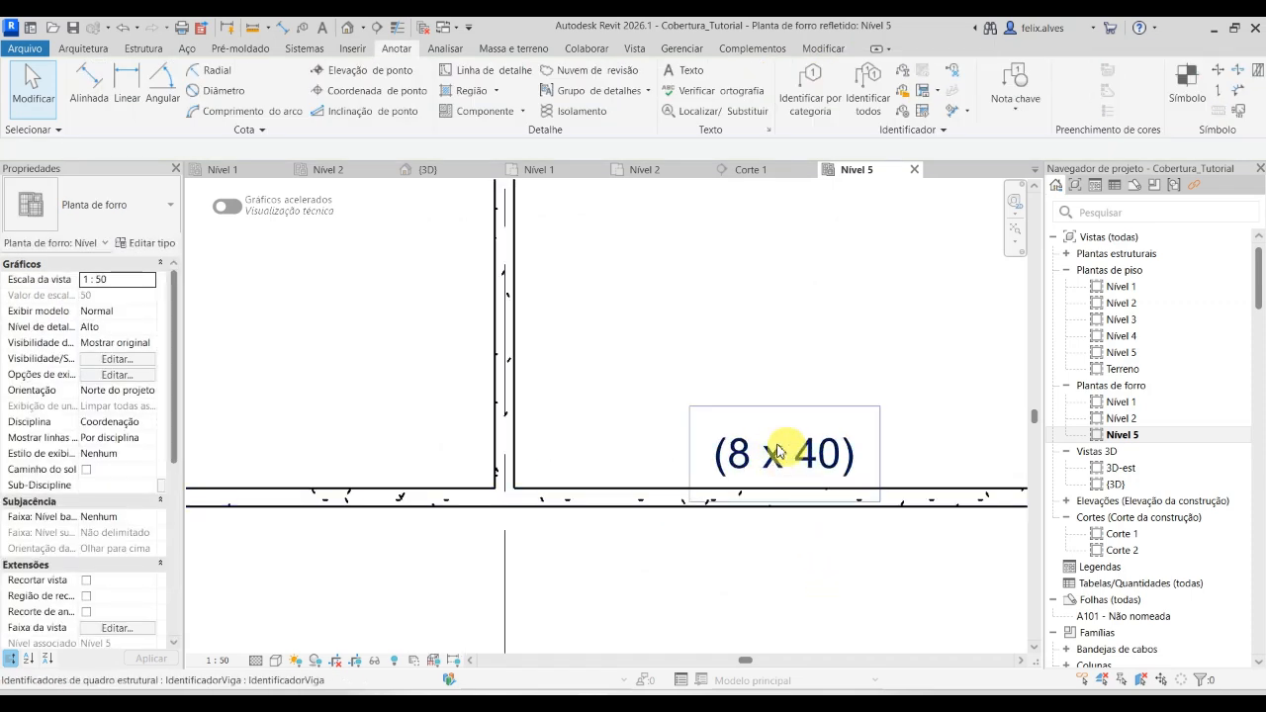
# Switch to Teams to check the beam labelling in the example structural plan of EDITAL fase 2_B.pdf, and return to Revit.
pyautogui.moveTo(851, 700)
pyautogui.click(859, 653)
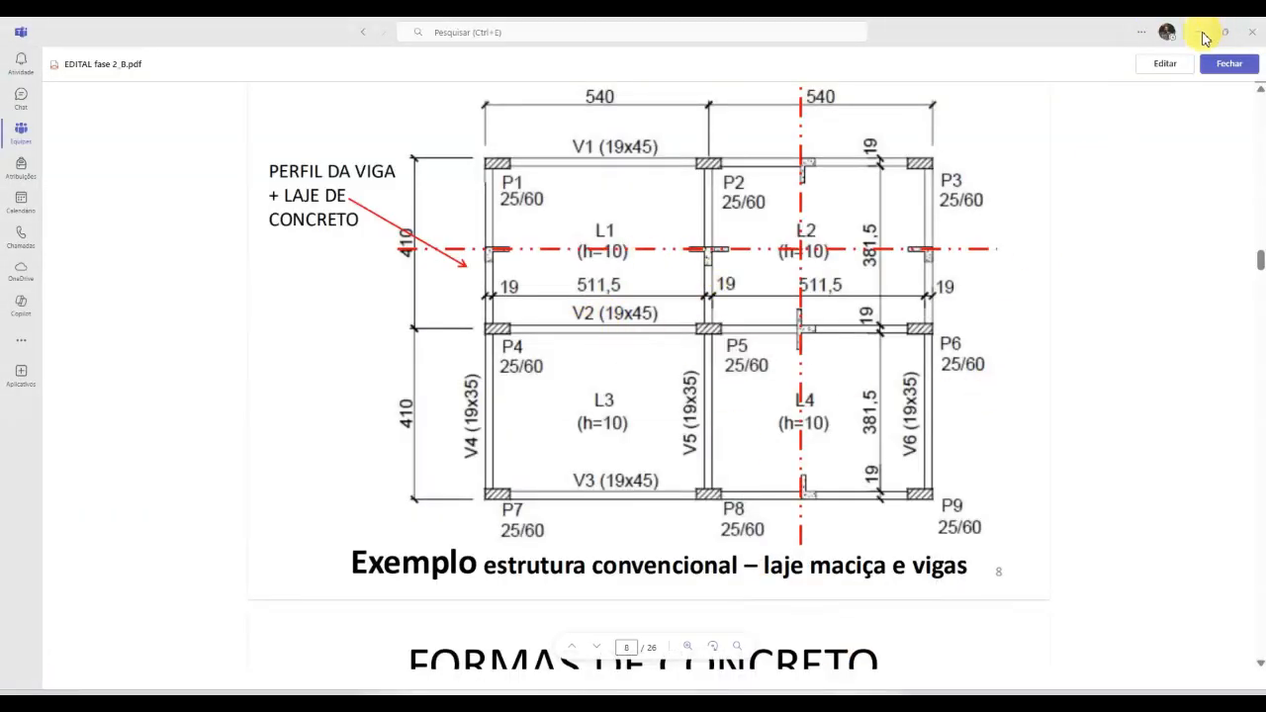
pyautogui.click(1203, 35)
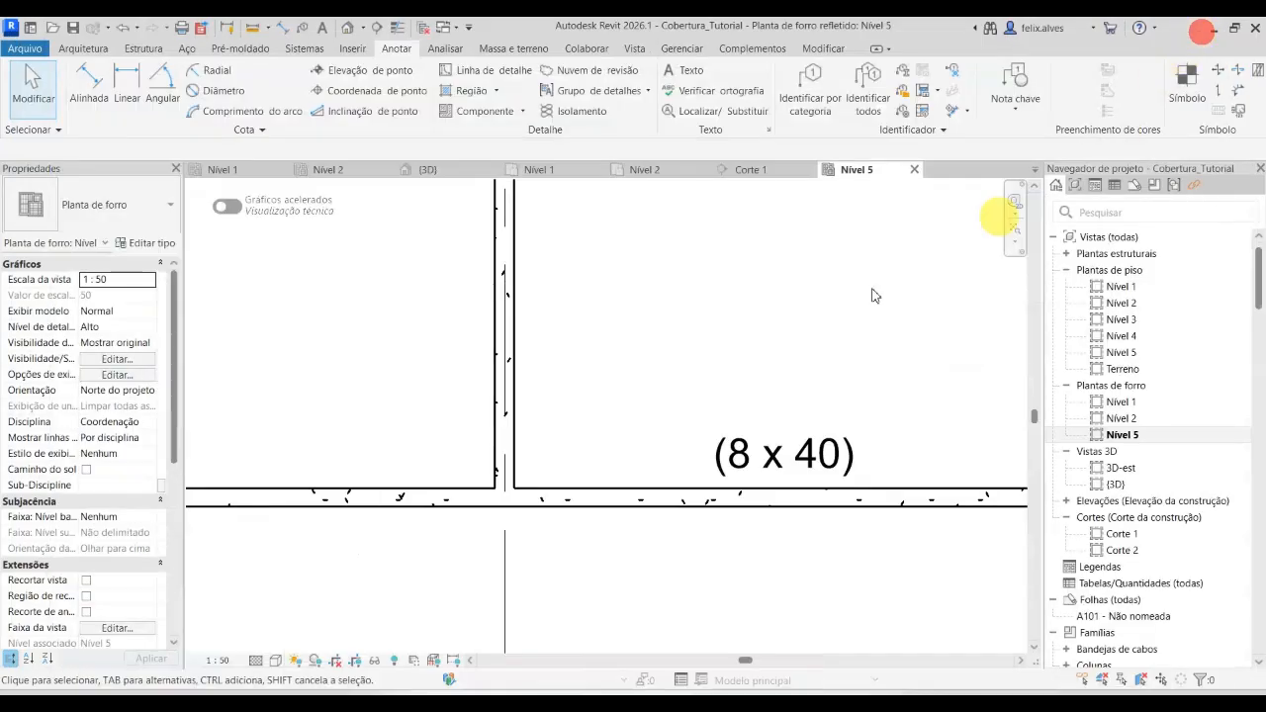
# Set the grid C beam tag's Marca to V2 and reposition the tag just above the beam, beside grid 2.
pyautogui.click(755, 458)
pyautogui.click(757, 466)
pyautogui.moveTo(704, 235); pyautogui.dragTo(418, 210)
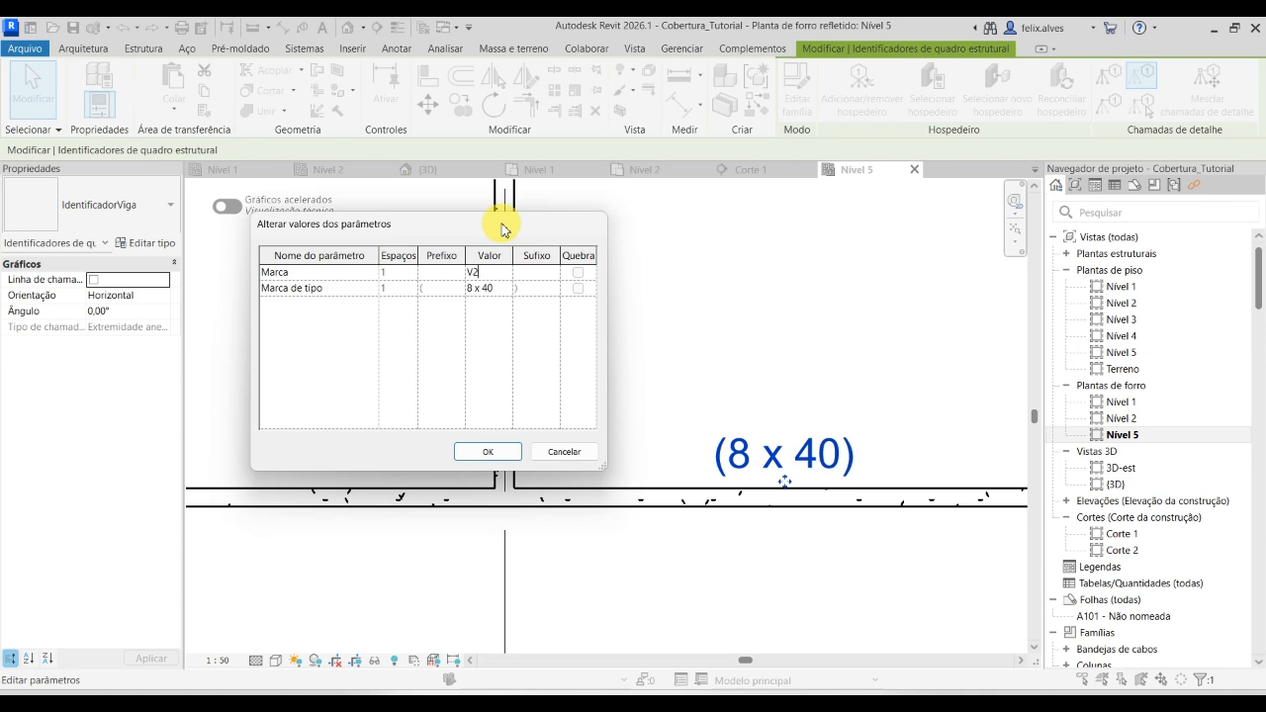
pyautogui.click(500, 463)
pyautogui.moveTo(799, 461); pyautogui.dragTo(771, 366, button='middle')
pyautogui.moveTo(774, 397); pyautogui.dragTo(663, 407)
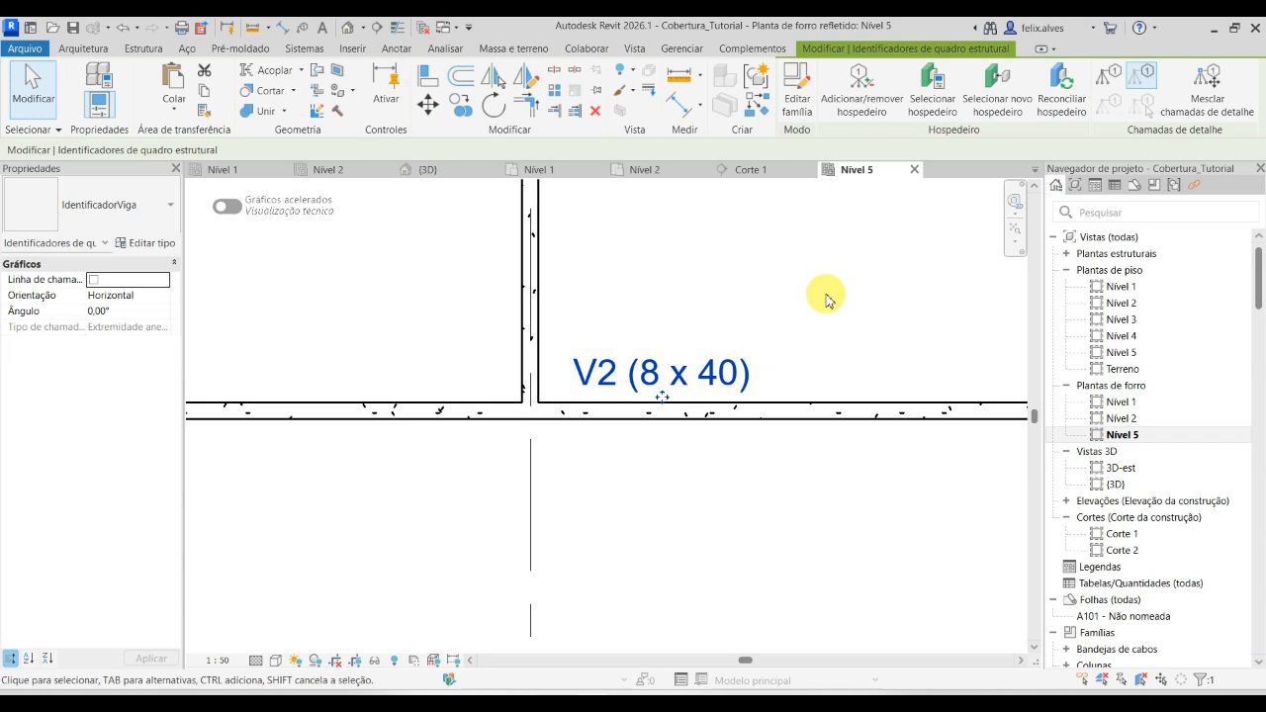
# Open the Nível 1 reflected ceiling plan and examine its ribbed slab's beam grid between grids A and C.
pyautogui.click(827, 295)
pyautogui.click(537, 170)
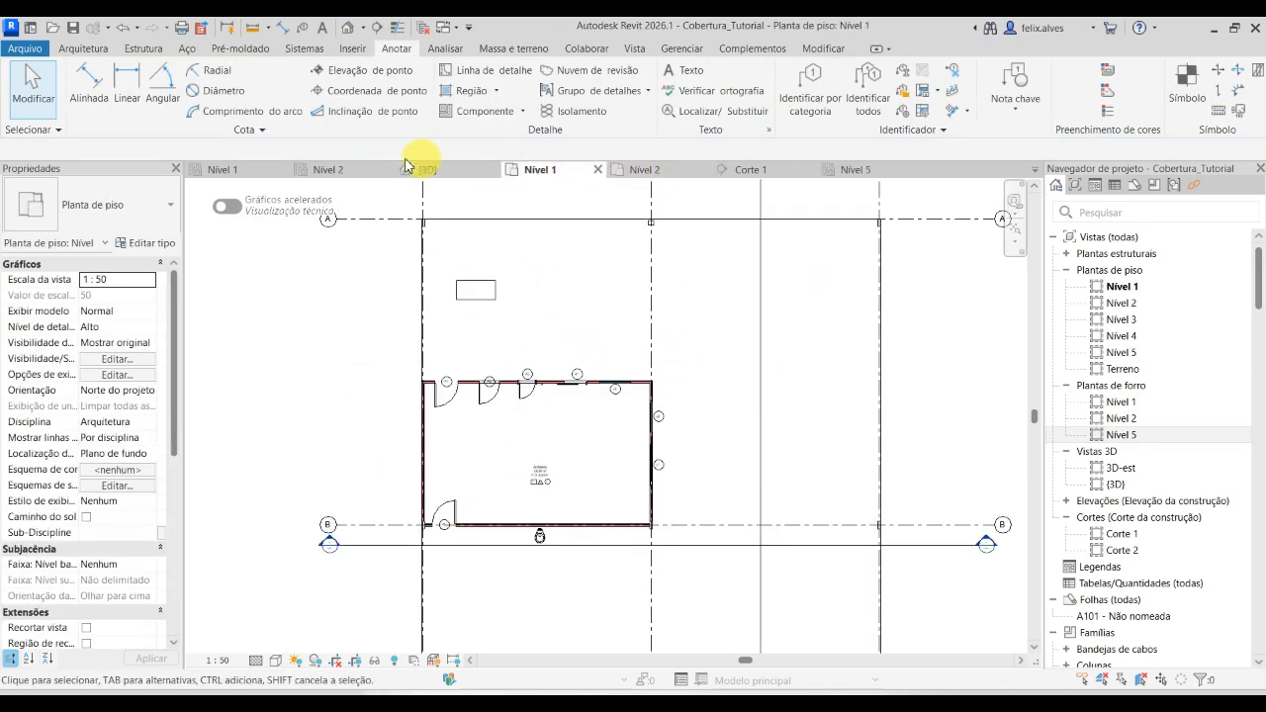
pyautogui.click(222, 169)
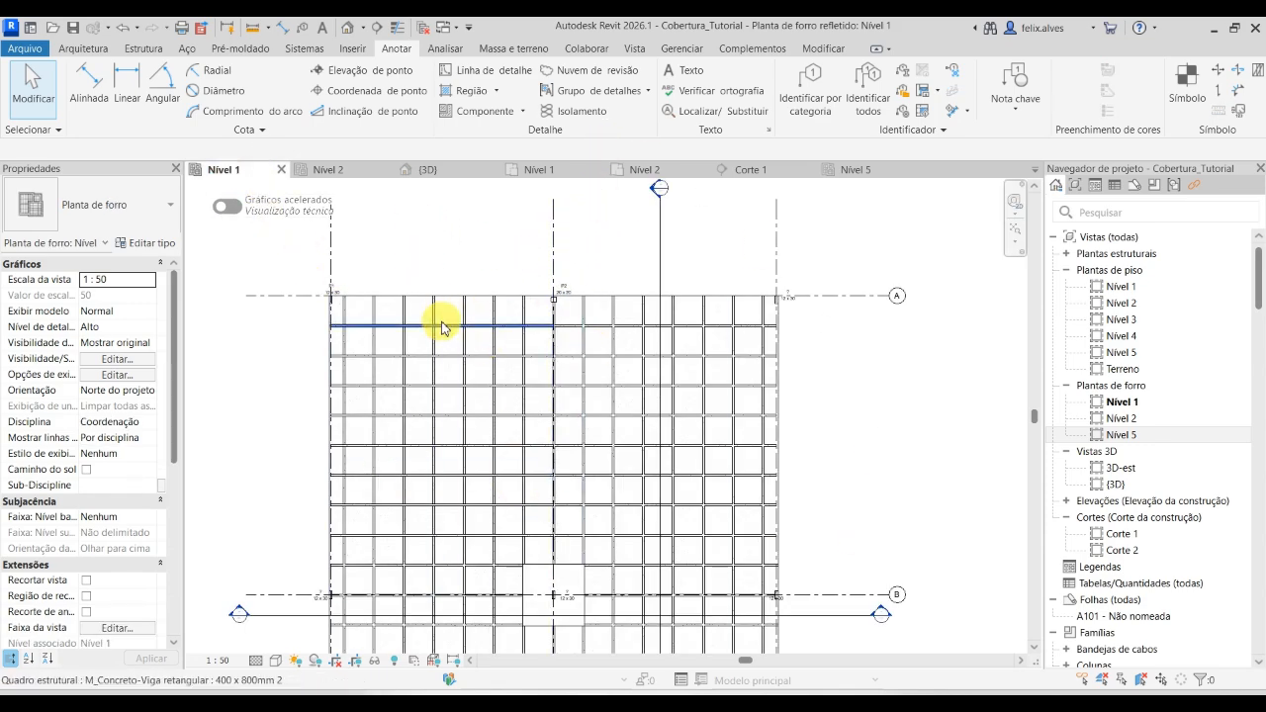
pyautogui.scroll(3, 326, 296)
pyautogui.scroll(-2, 478, 378)
pyautogui.scroll(-1, 478, 378)
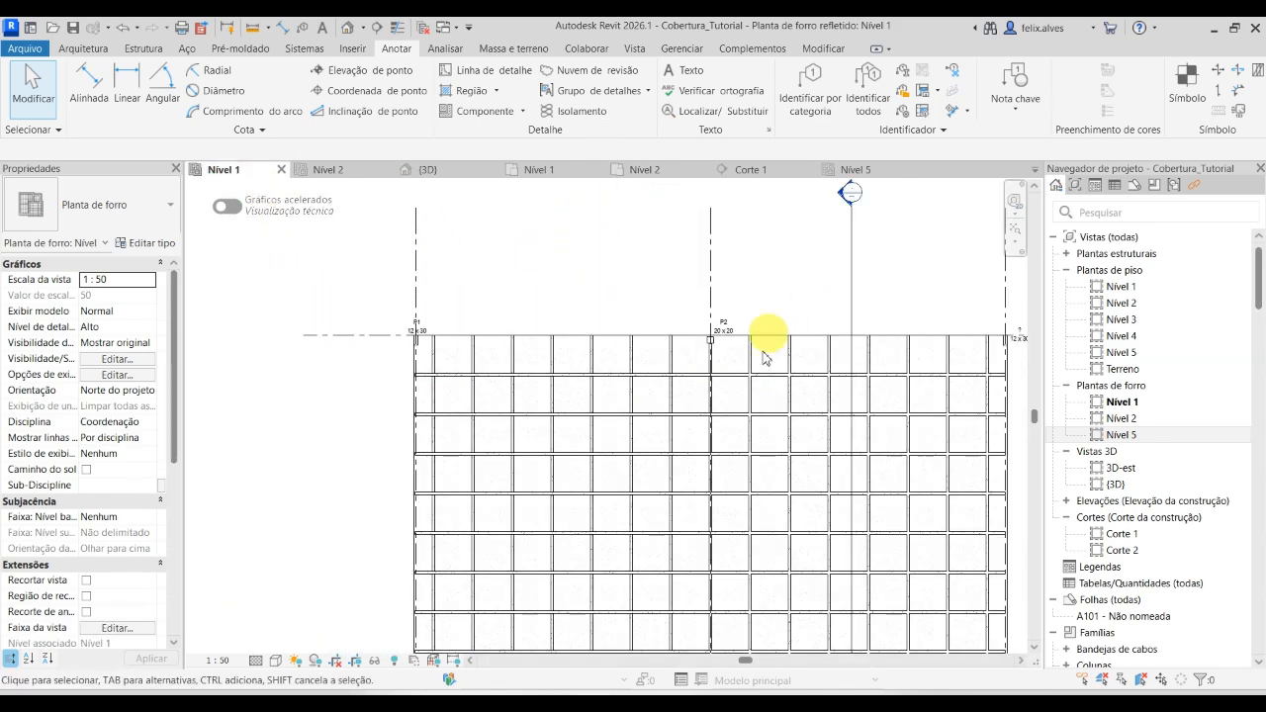
pyautogui.scroll(-3, 768, 435)
pyautogui.moveTo(779, 496); pyautogui.dragTo(616, 362, button='middle')
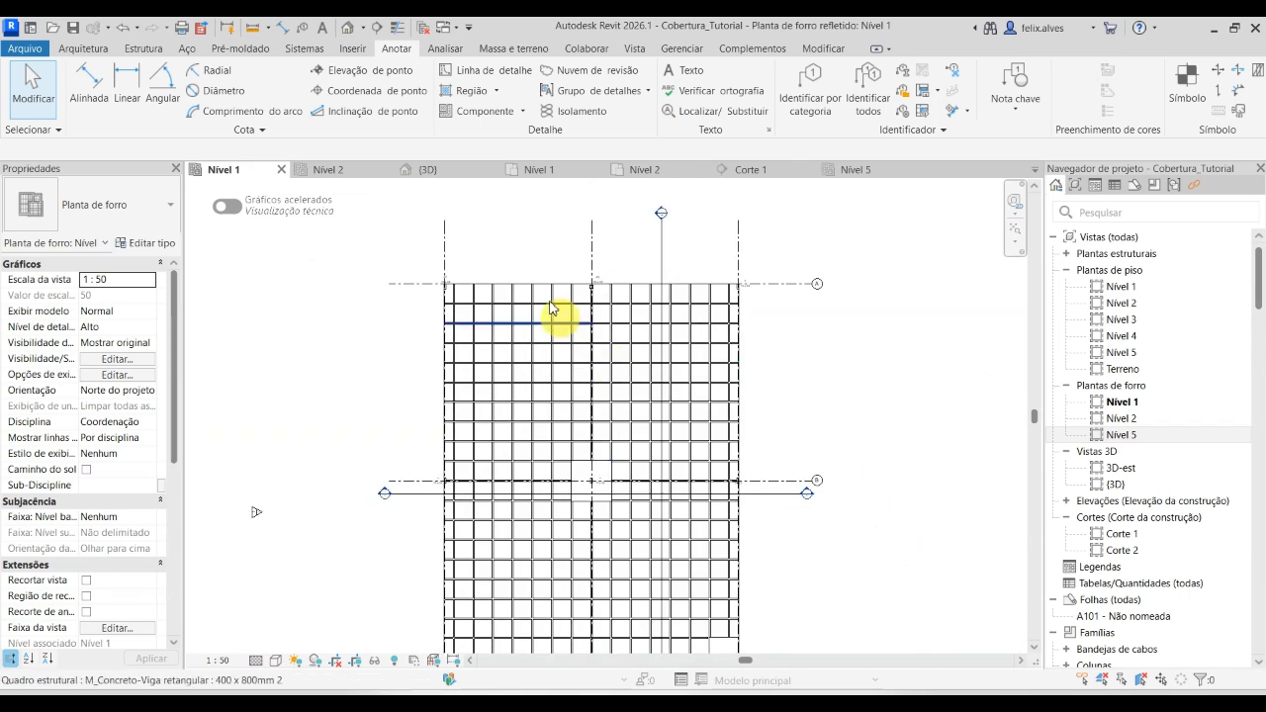
pyautogui.scroll(5, 503, 290)
pyautogui.scroll(1, 443, 323)
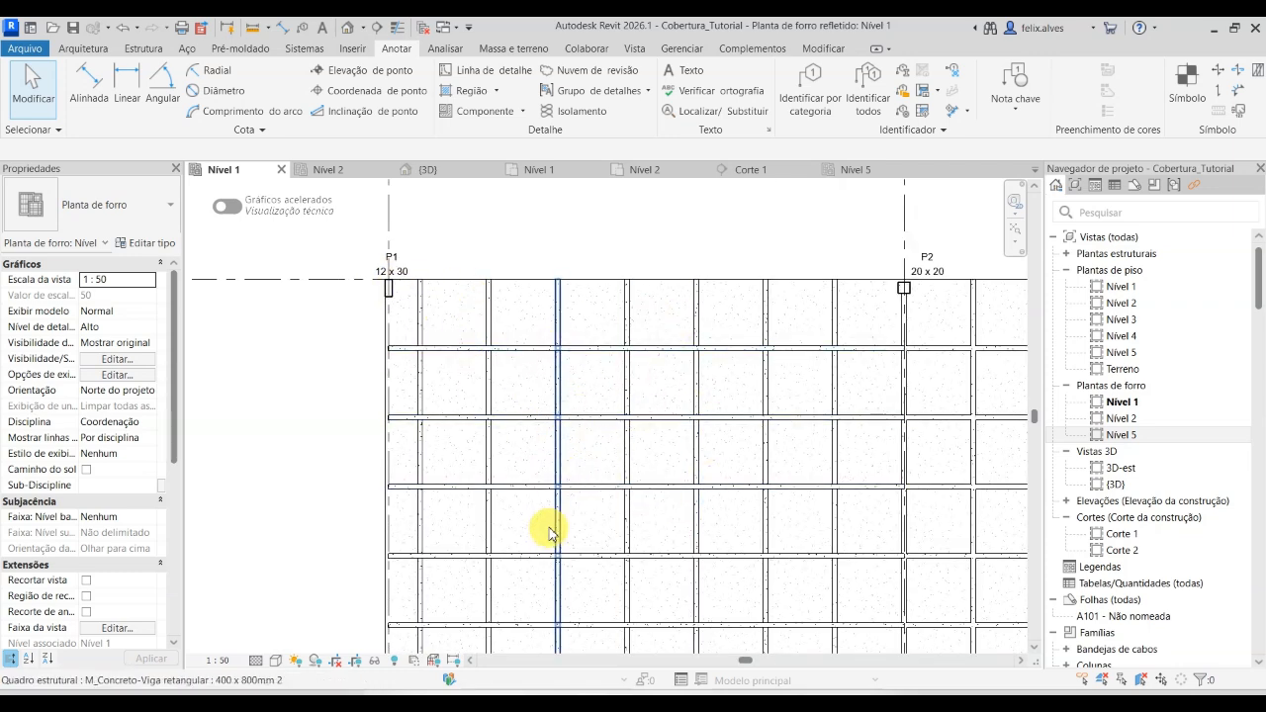
pyautogui.scroll(-3, 539, 520)
pyautogui.scroll(4, 573, 556)
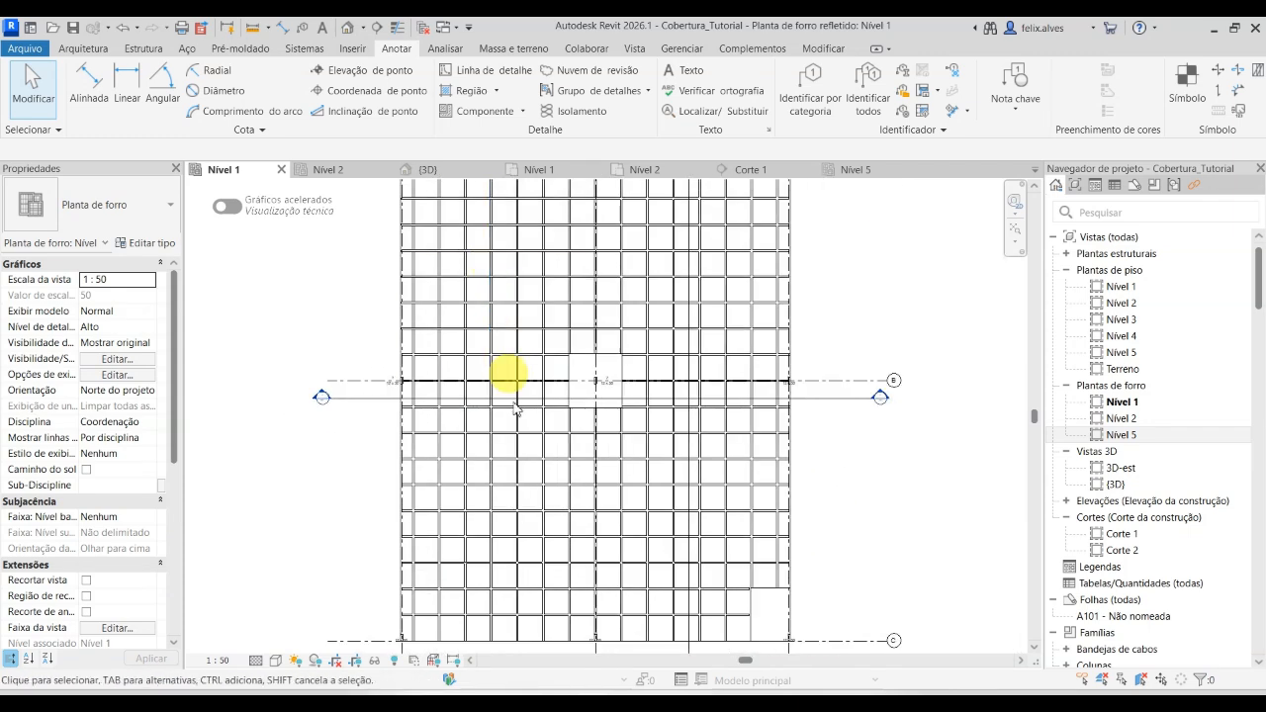
pyautogui.scroll(1, 698, 529)
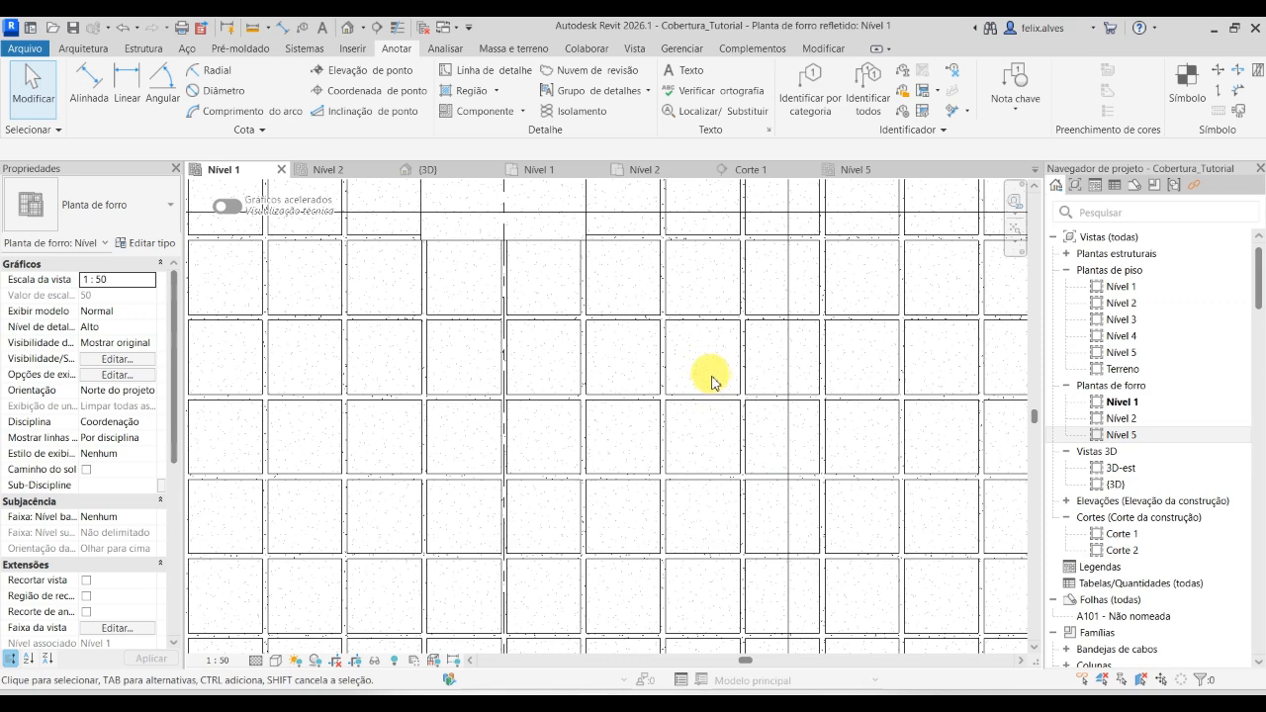
# Try tagging all structural framing in the Nível 1 reflected ceiling plan with IdentificadorViga, and undo the tagging.
pyautogui.click(877, 96)
pyautogui.scroll(-3, 534, 391)
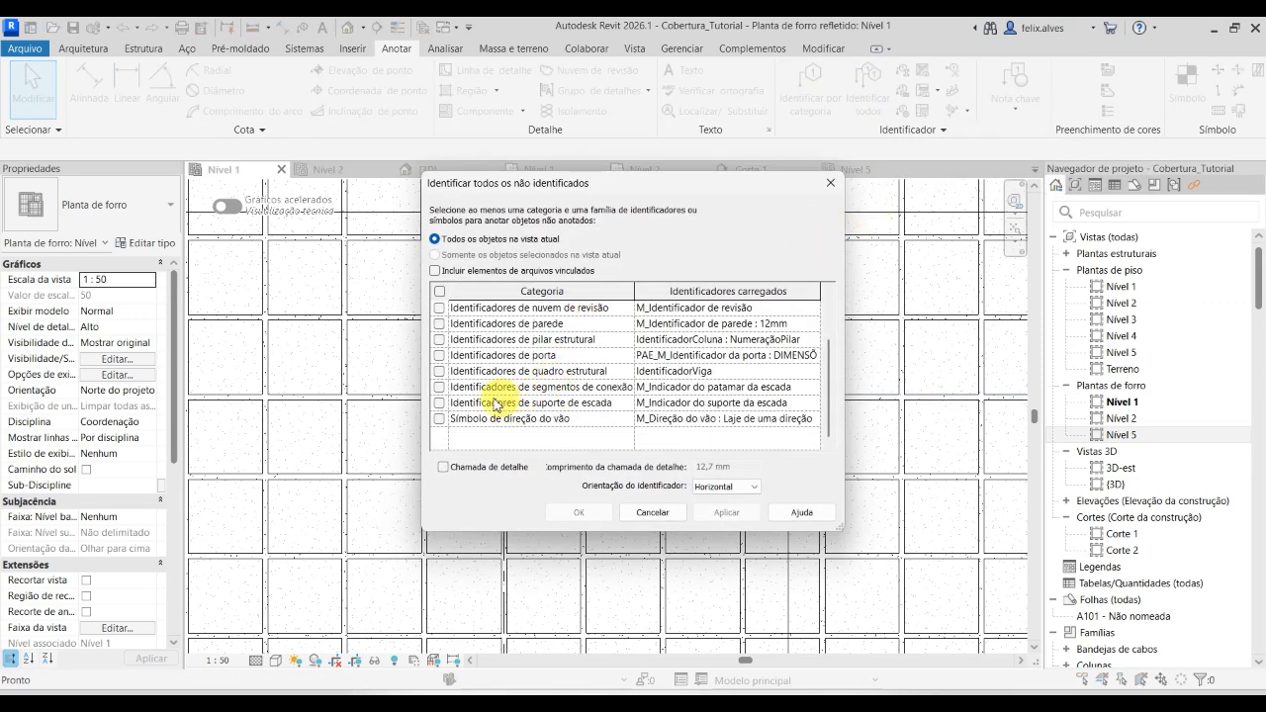
pyautogui.click(736, 511)
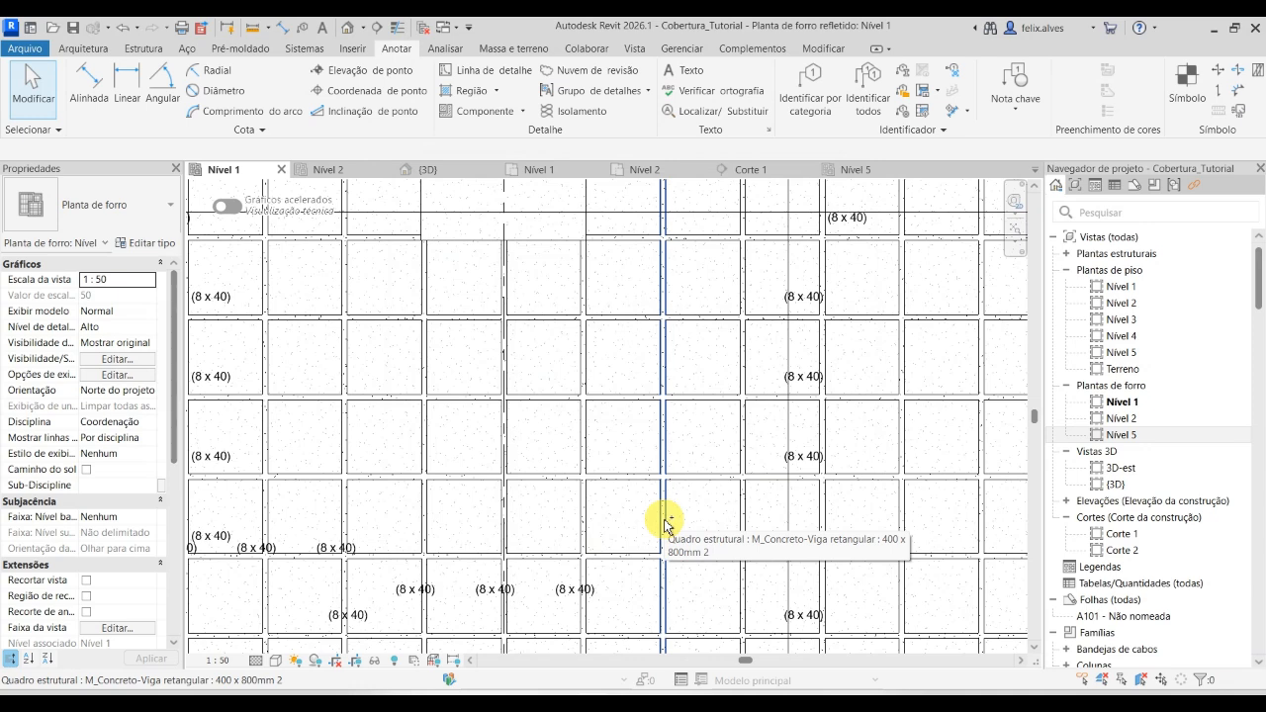
pyautogui.hotkey('ctrl', 'z')
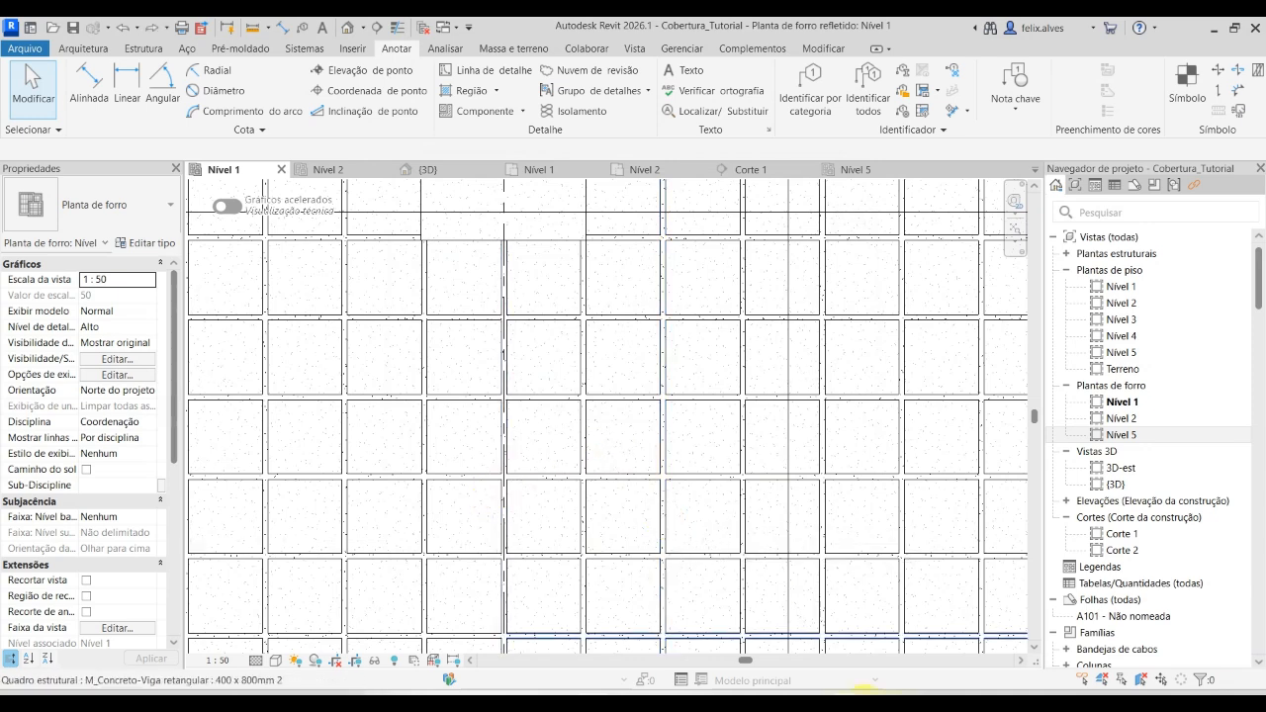
# Look over the beam grid in the Nível 1 and Nível 2 reflected ceiling plans, ending in the Nível 1 plan.
pyautogui.scroll(-2, 699, 475)
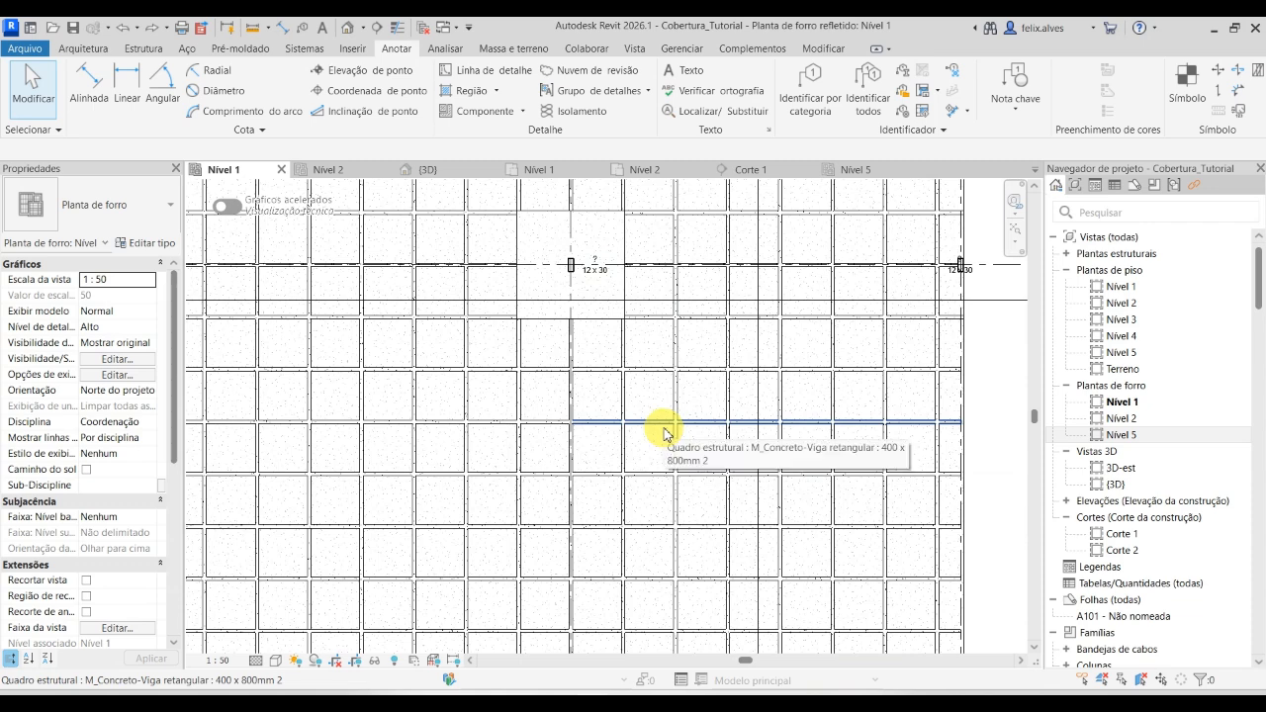
pyautogui.scroll(-3, 791, 306)
pyautogui.scroll(-1, 754, 329)
pyautogui.moveTo(738, 346); pyautogui.dragTo(699, 427, button='middle')
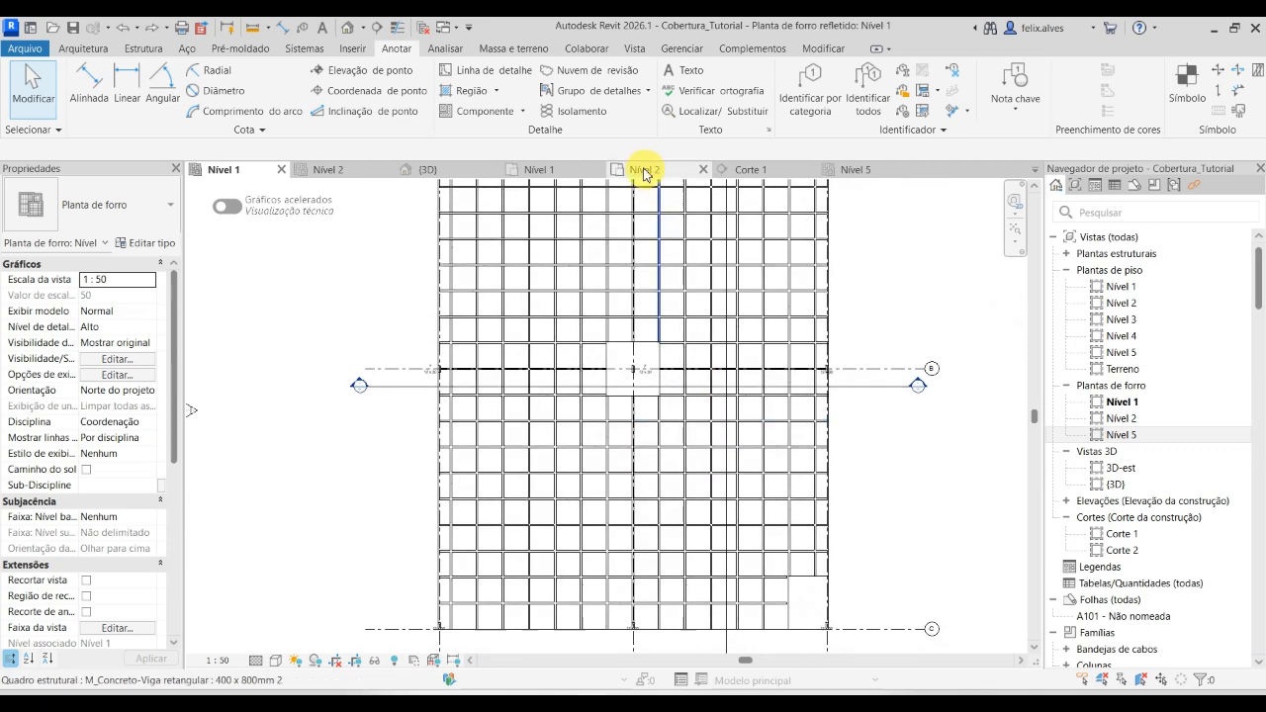
pyautogui.click(341, 173)
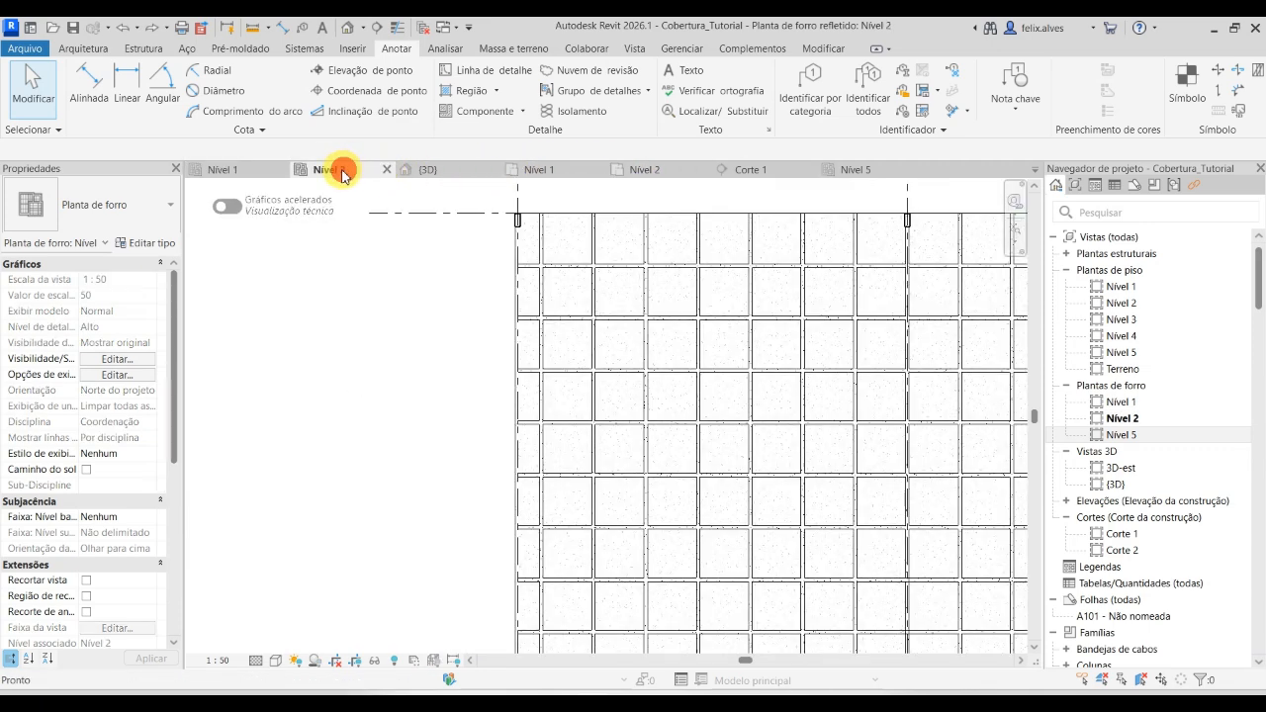
pyautogui.click(242, 163)
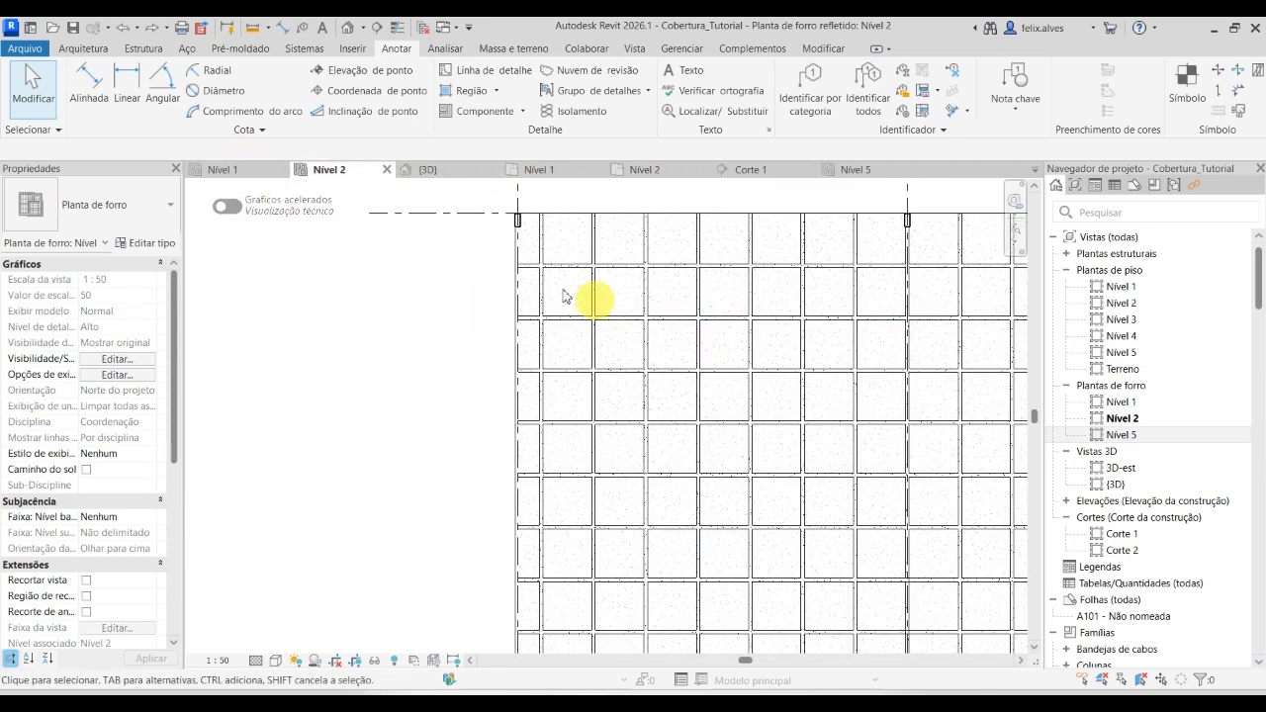
pyautogui.click(237, 170)
pyautogui.scroll(-1, 685, 462)
pyautogui.moveTo(675, 419); pyautogui.dragTo(559, 419, button='middle')
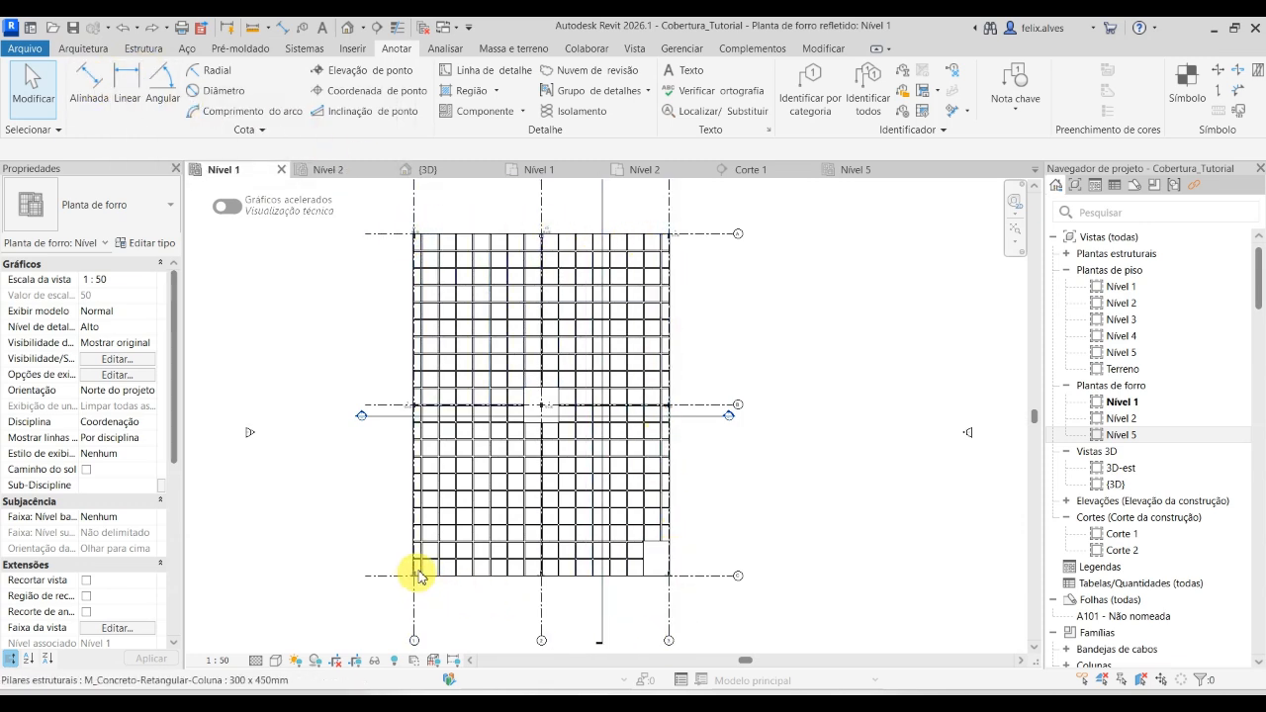
# Move the tag of the column at grids 1 and C clear of the column, just below the grid C line.
pyautogui.scroll(5, 418, 574)
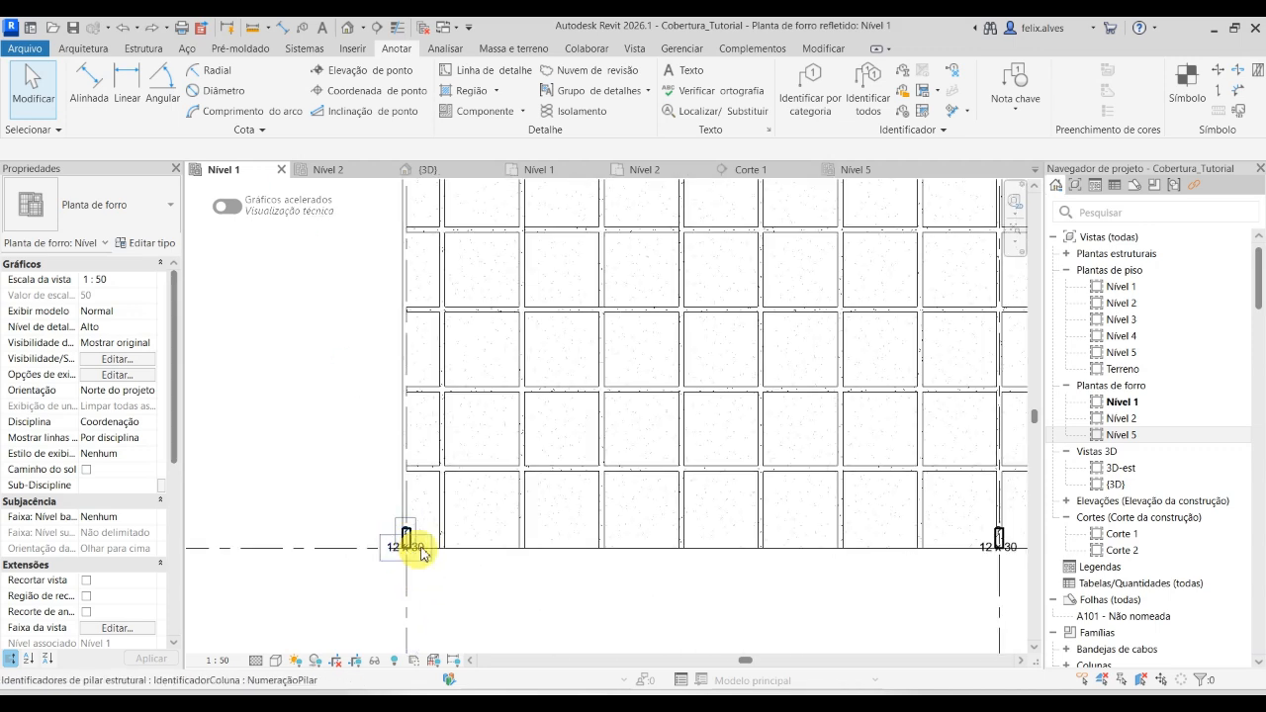
pyautogui.moveTo(427, 560); pyautogui.dragTo(400, 591)
pyautogui.click(471, 583)
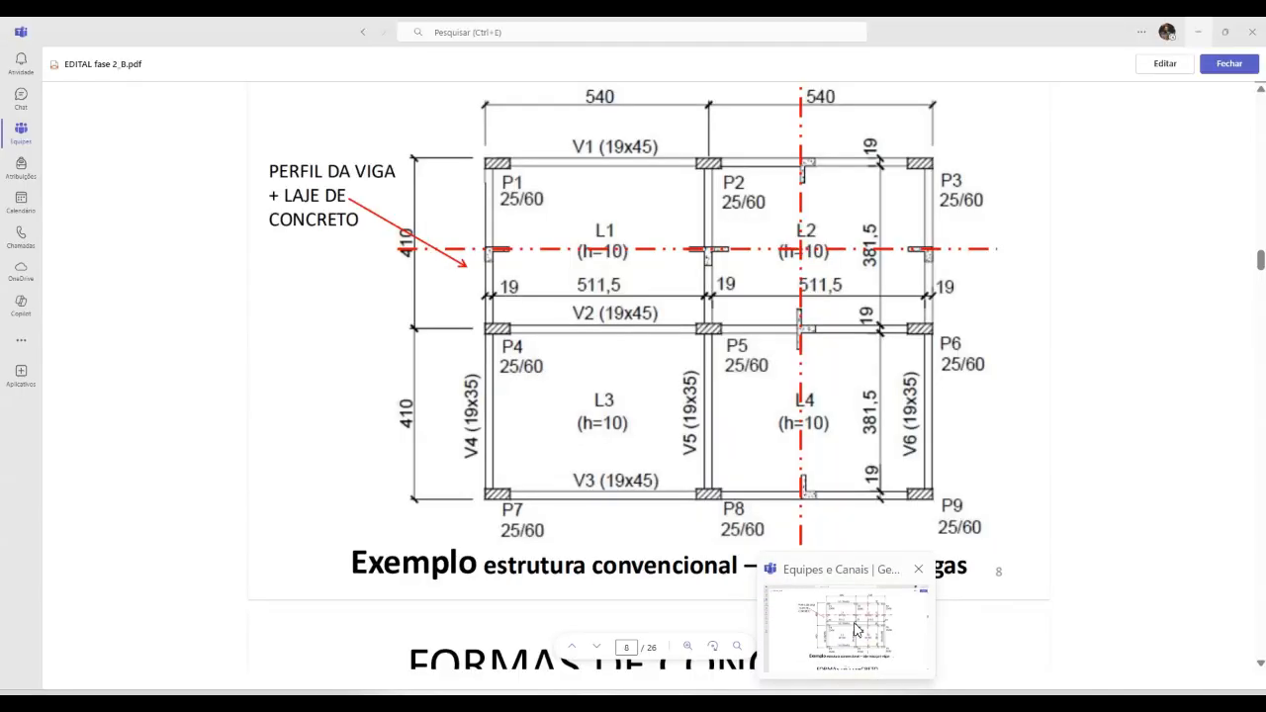
# Check the column representation in the Teams example plan, return to Revit and view the Nível 1 ceiling plan's visibility/graphics overrides.
pyautogui.click(856, 625)
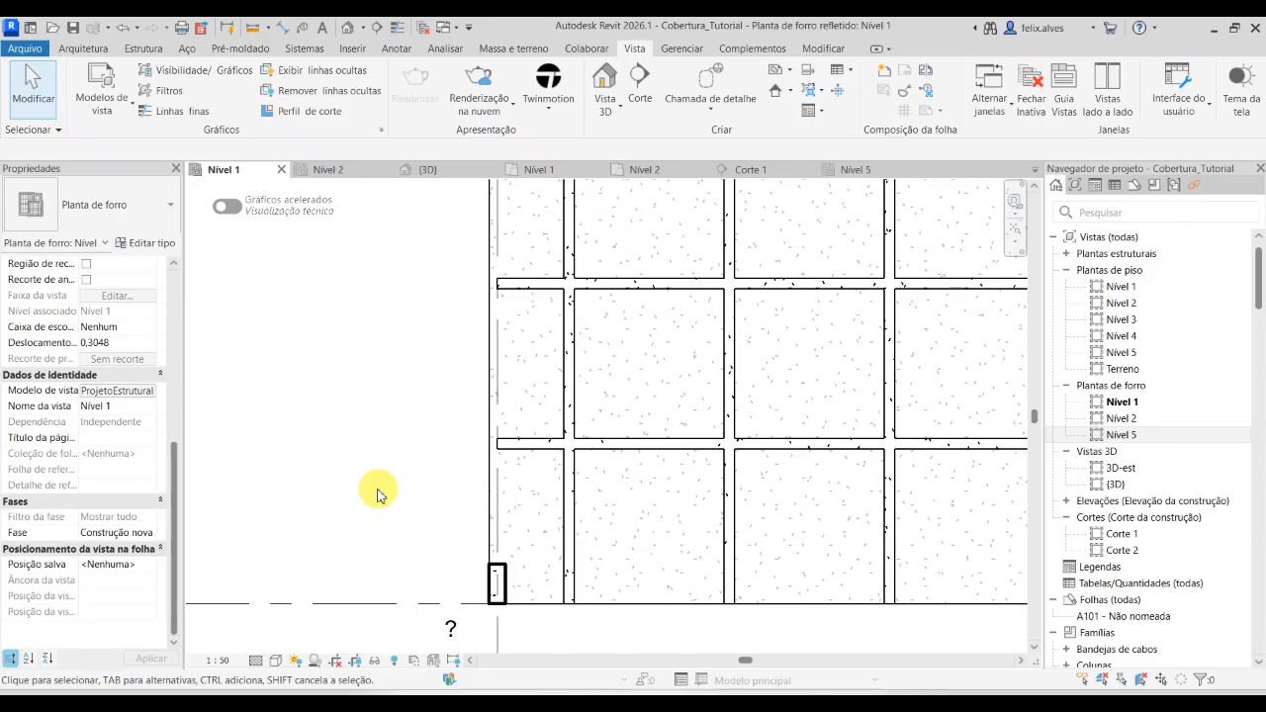
pyautogui.click(201, 73)
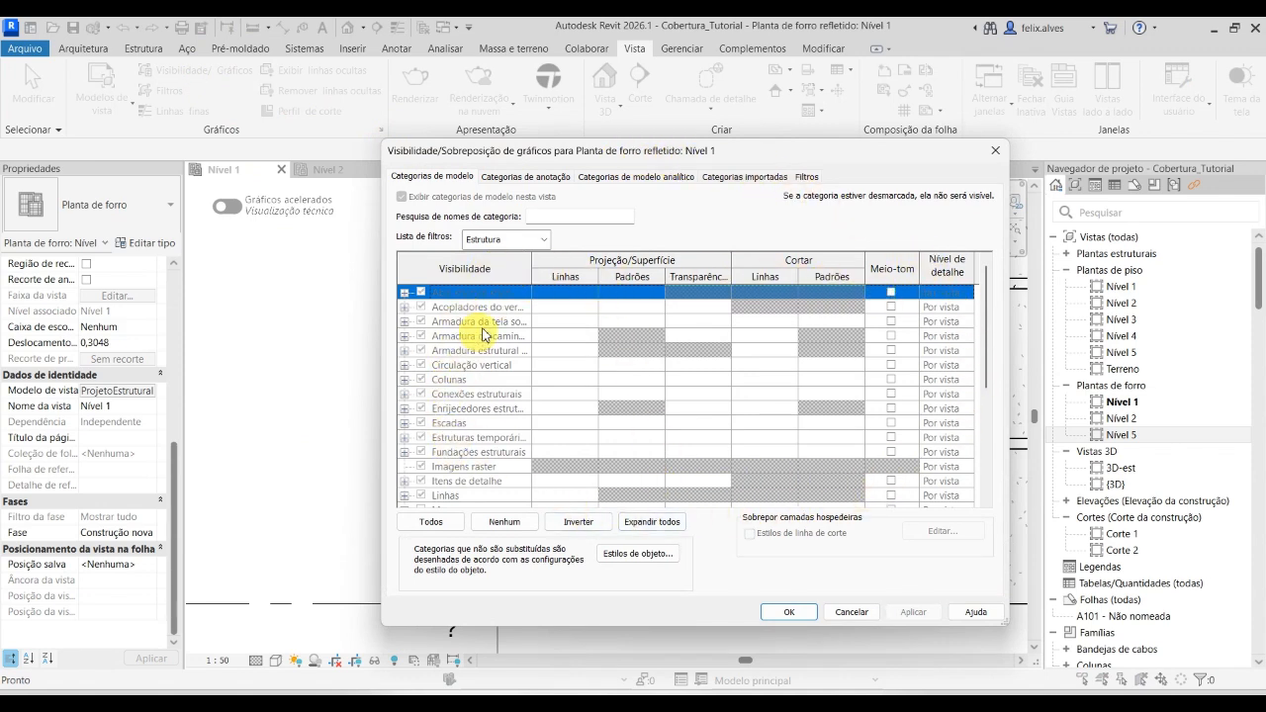
pyautogui.click(866, 613)
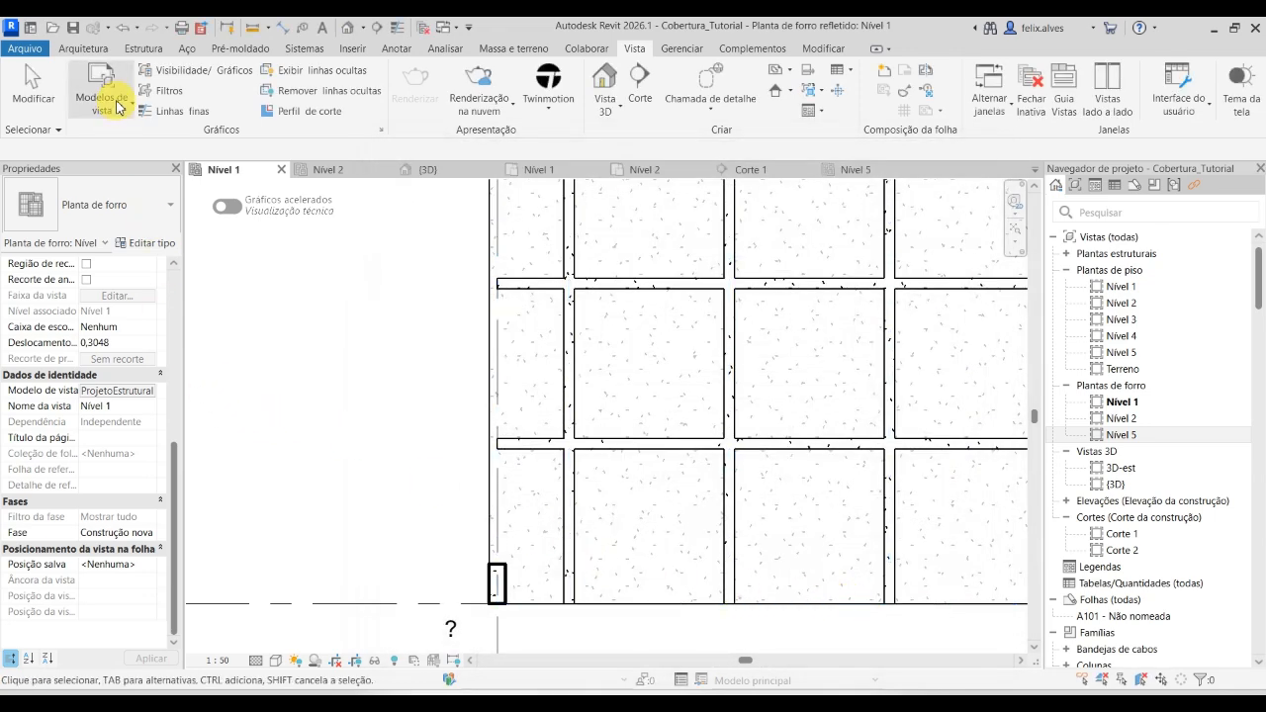
# Look over the project's view templates and their properties, widening the template dialog to show the full parameter names.
pyautogui.click(118, 107)
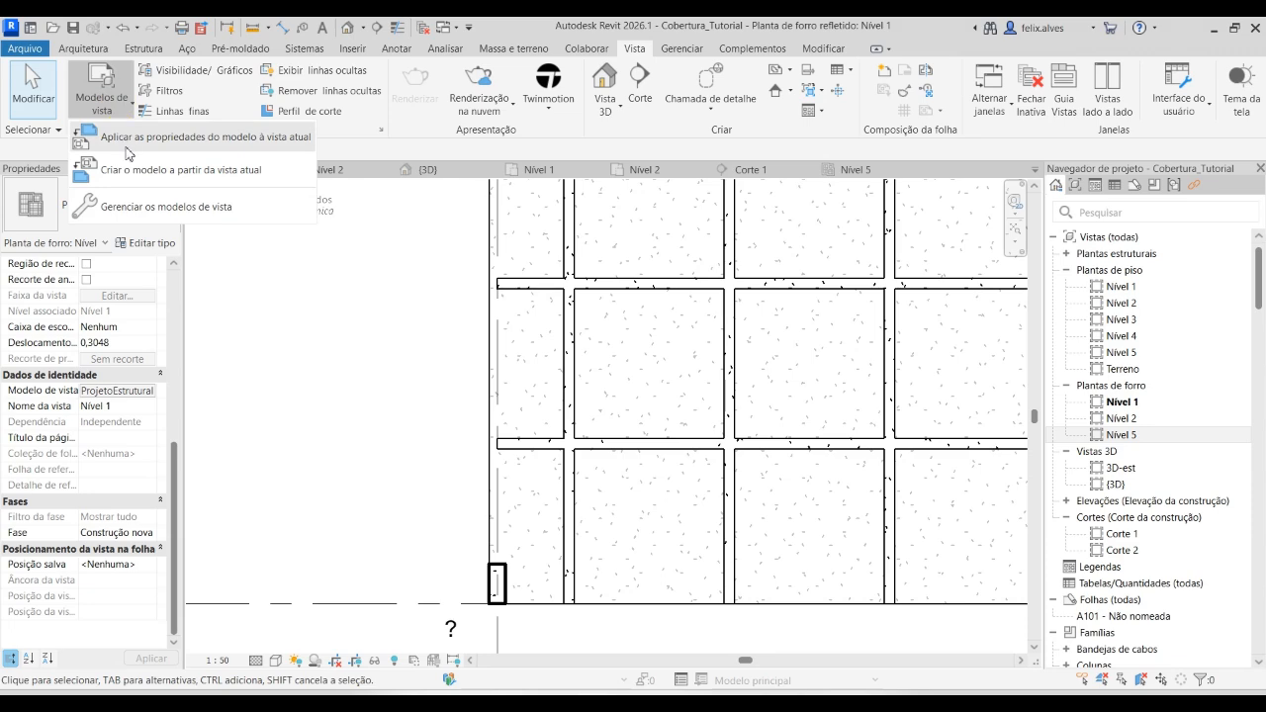
pyautogui.click(169, 208)
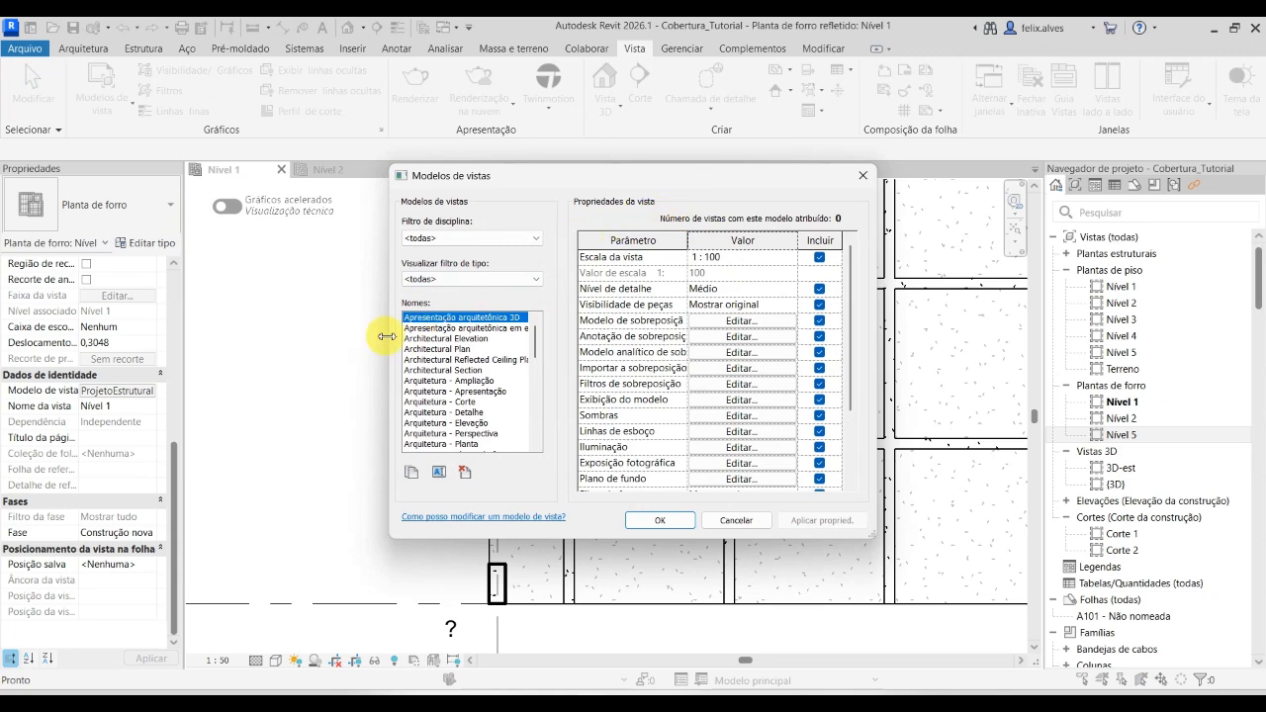
pyautogui.moveTo(386, 334); pyautogui.dragTo(112, 323)
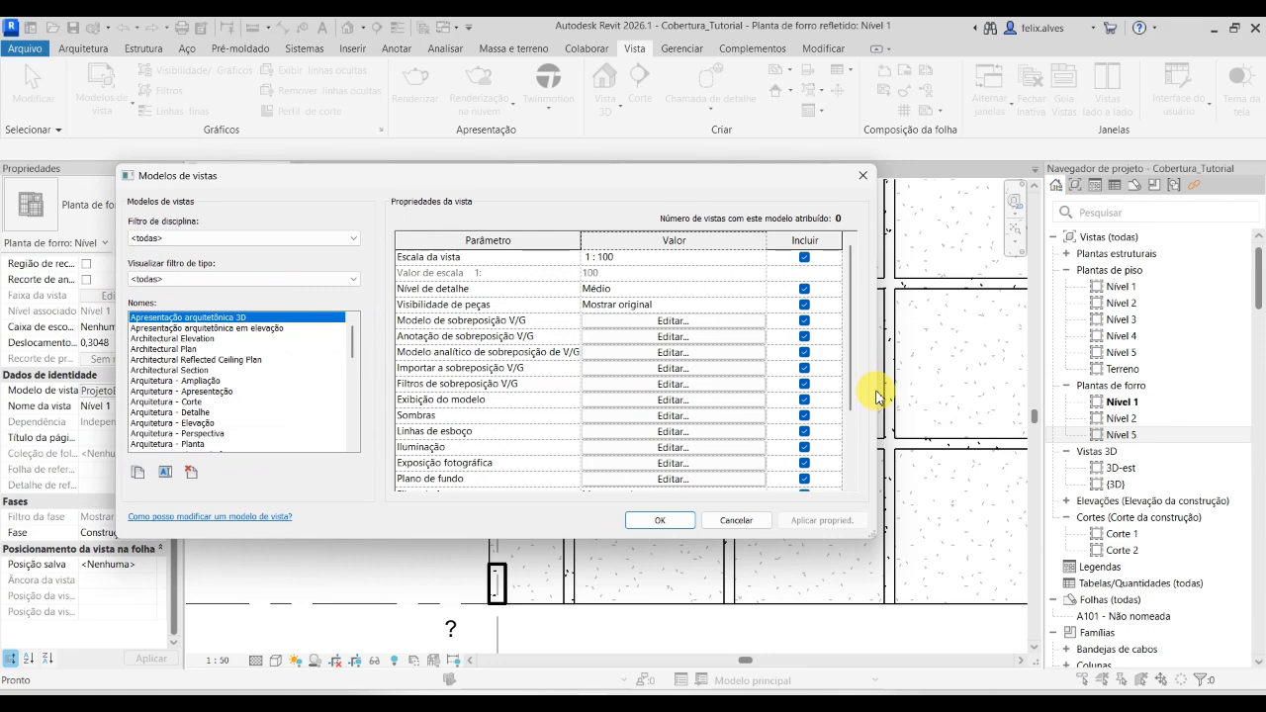
pyautogui.moveTo(879, 391); pyautogui.dragTo(979, 399)
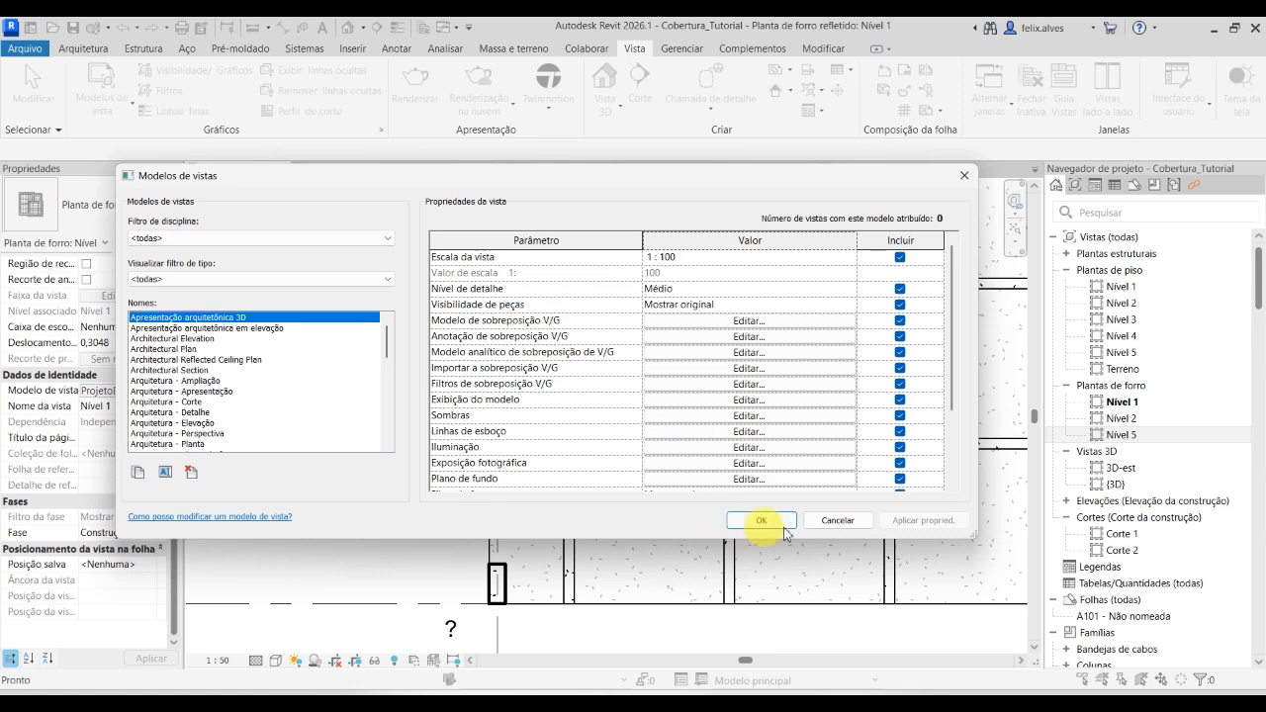
pyautogui.click(836, 520)
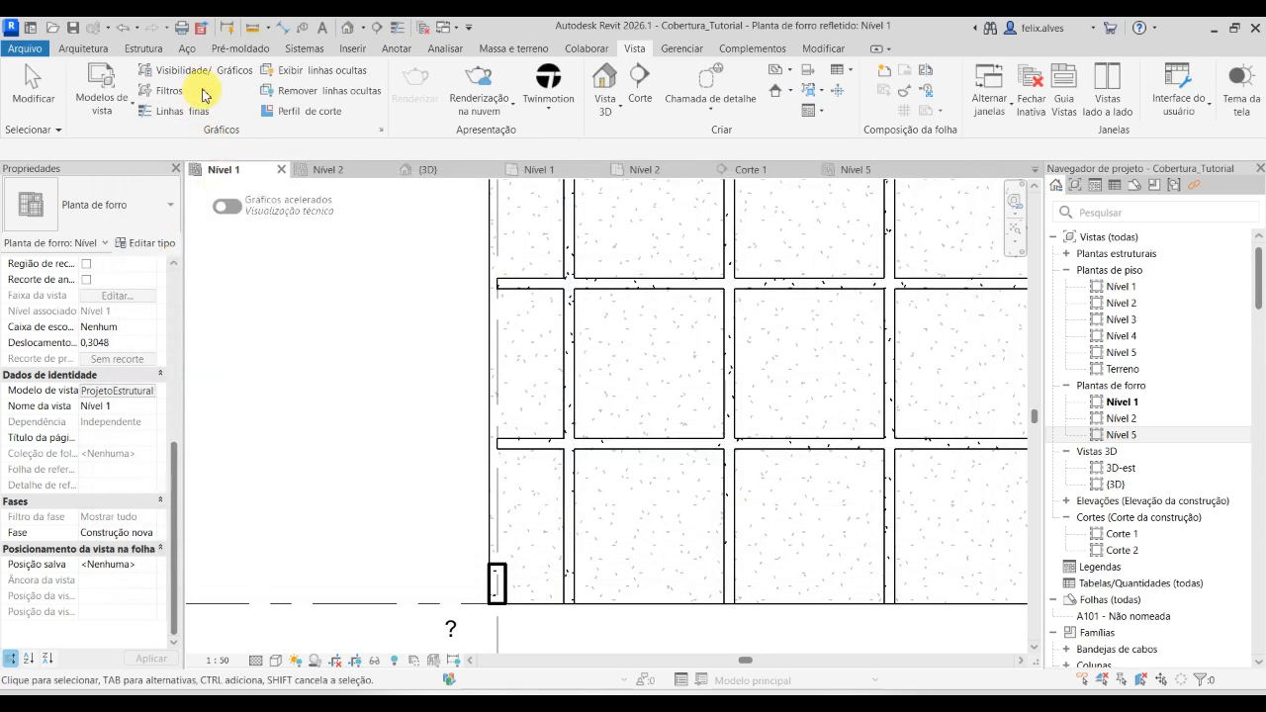
# Inspect the model, annotation, analytical and imported categories in the Nível 1 ceiling plan's visibility/graphics overrides.
pyautogui.click(199, 79)
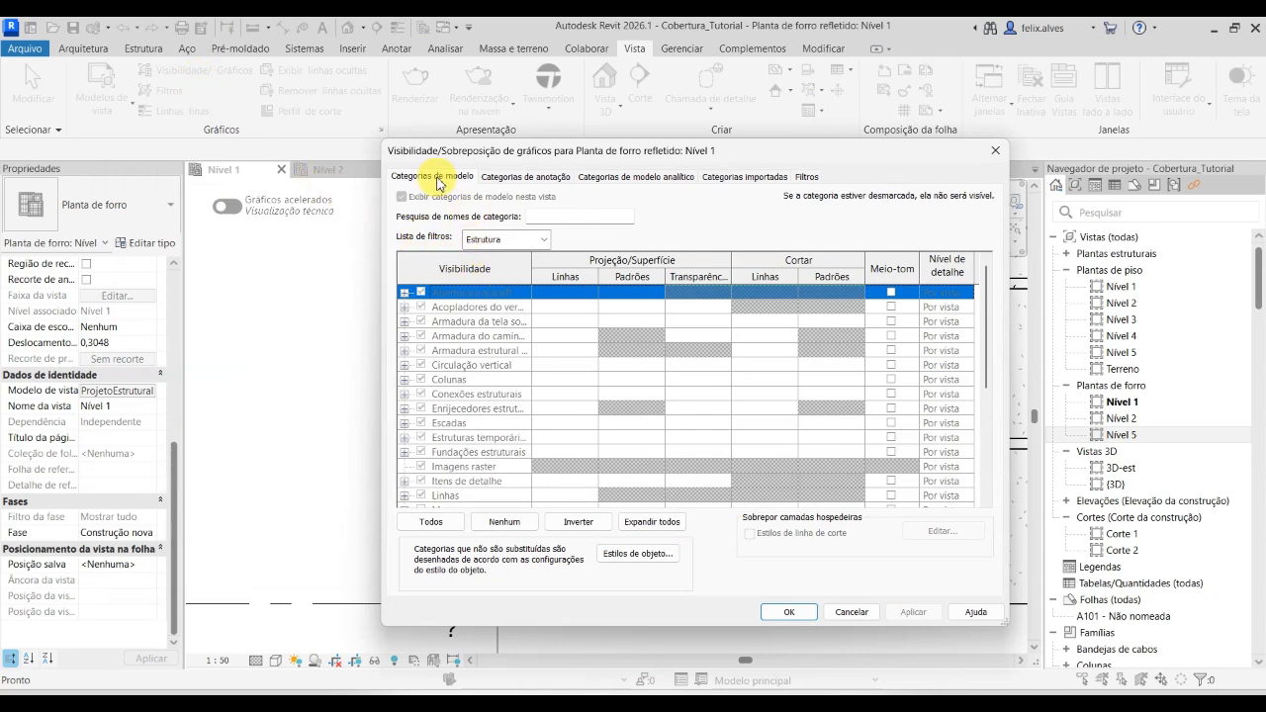
pyautogui.click(532, 178)
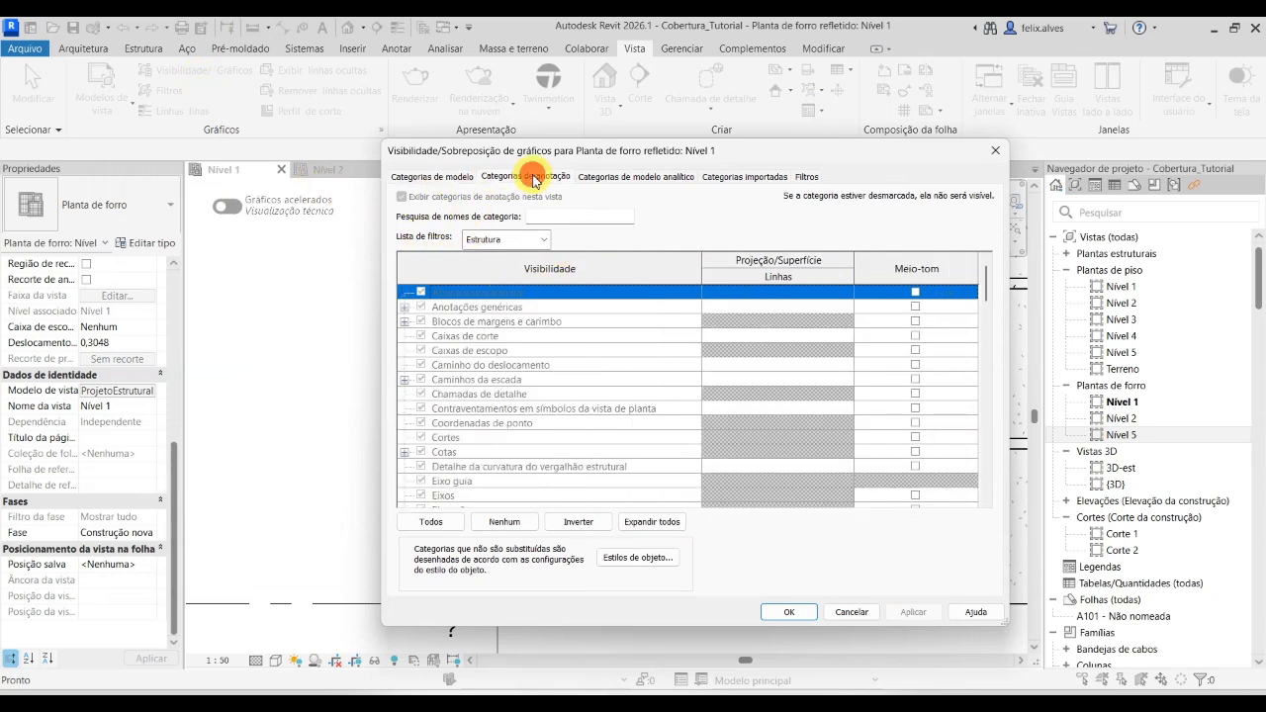
pyautogui.click(659, 178)
pyautogui.click(719, 176)
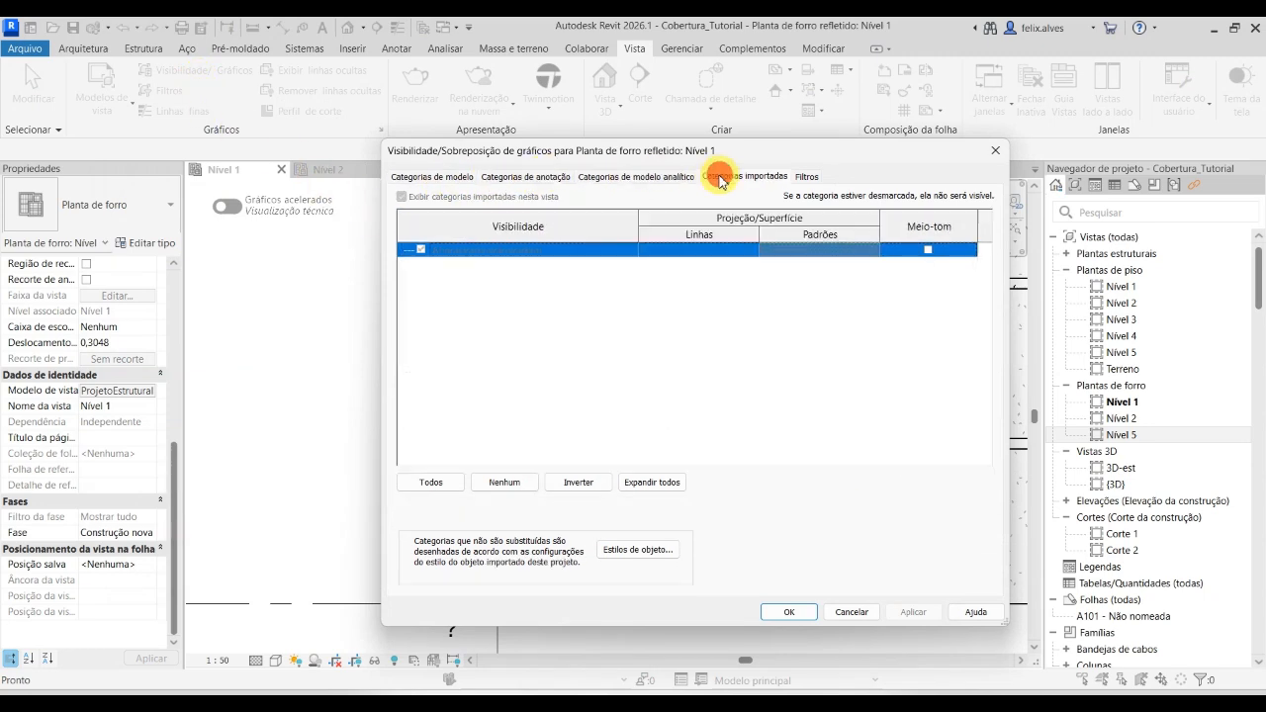
pyautogui.click(425, 179)
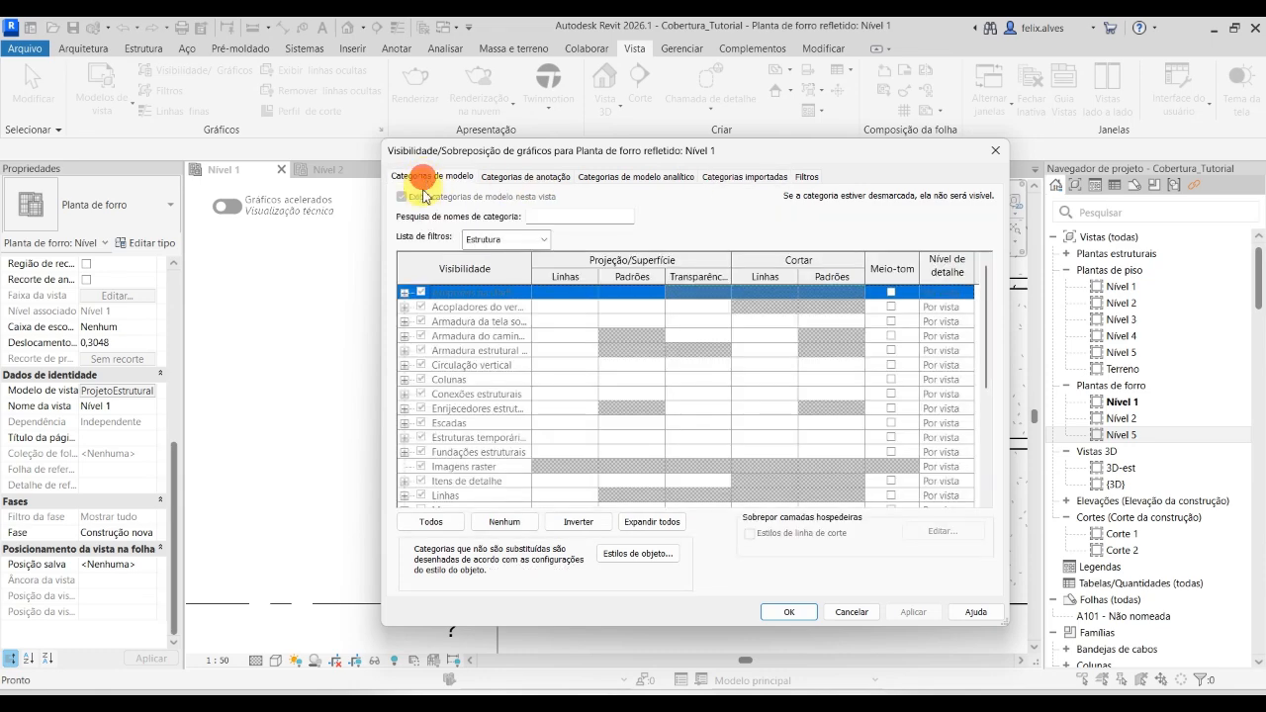
pyautogui.click(842, 611)
# Open the model graphics overrides of the Apresentação arquitetônica 3D view template and filter the categories by PILAR.
pyautogui.click(114, 111)
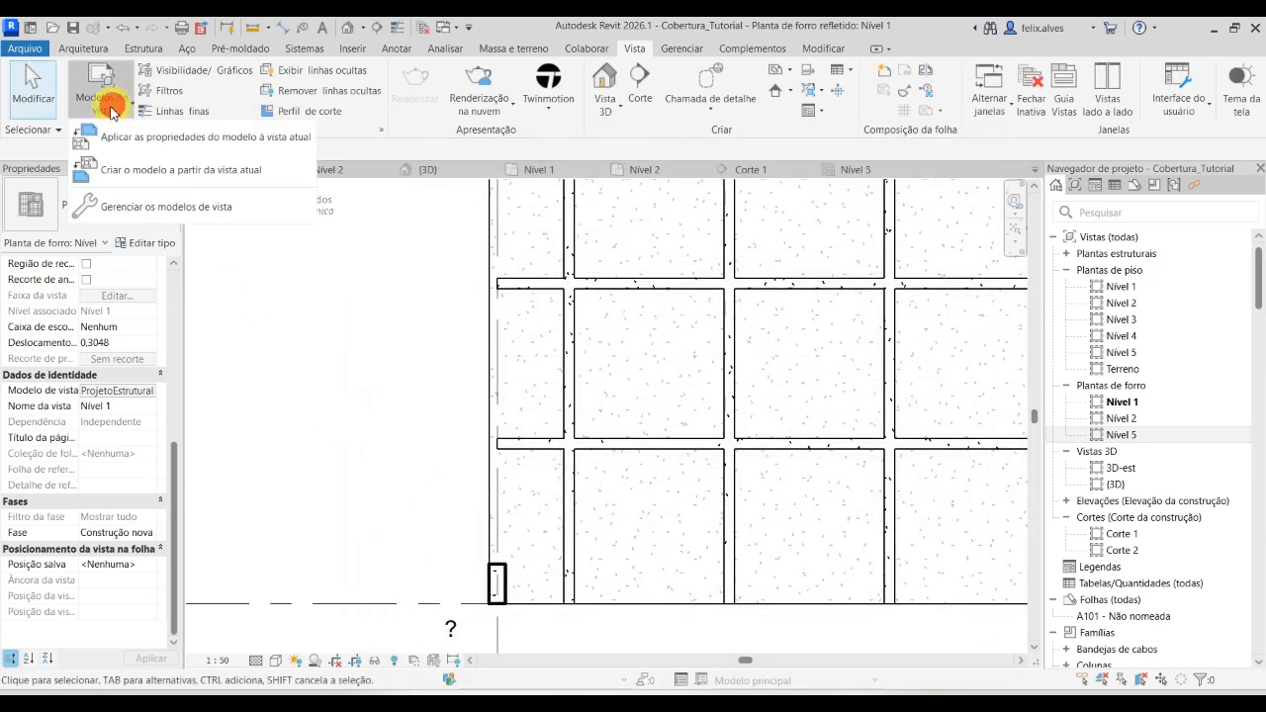
pyautogui.click(173, 205)
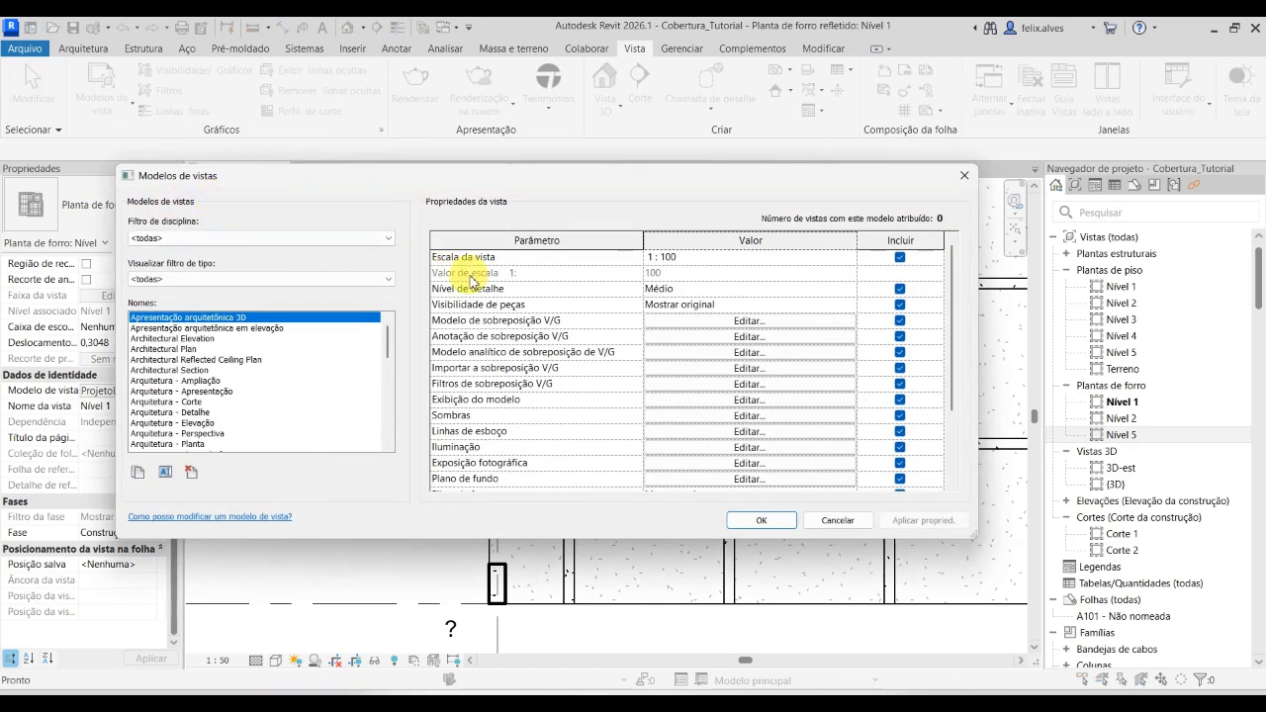
pyautogui.click(728, 322)
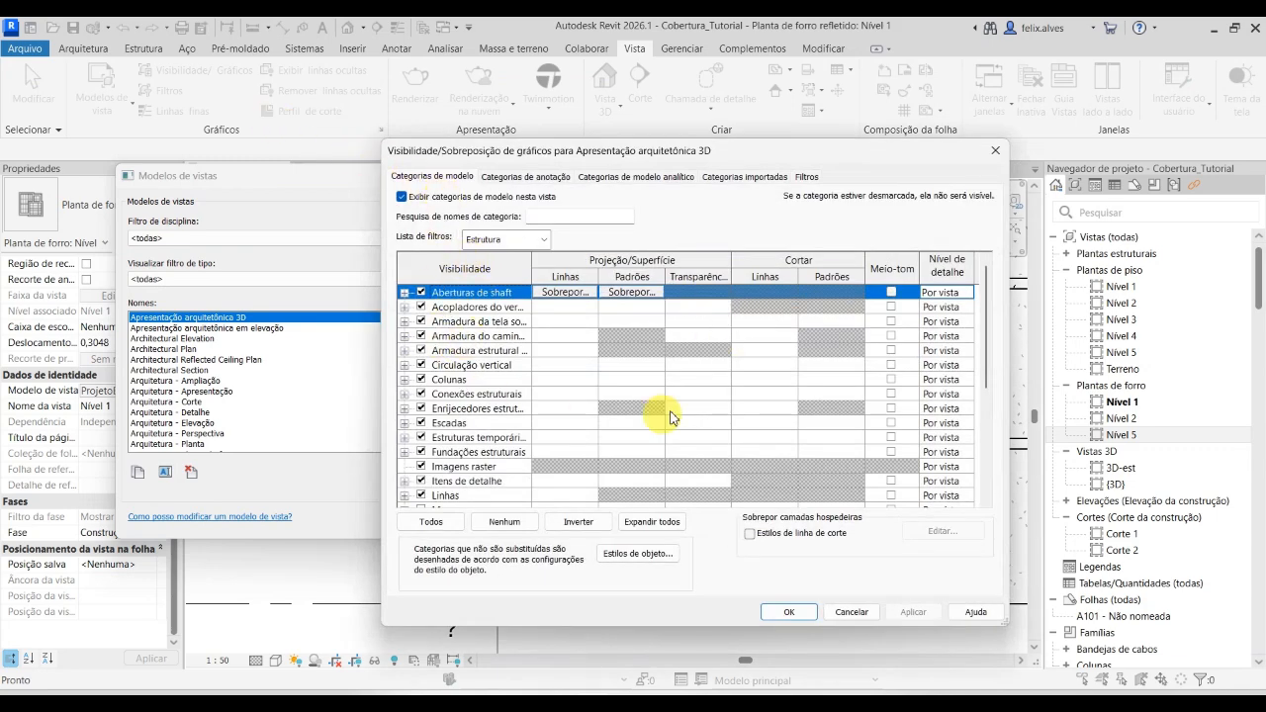
pyautogui.click(582, 218)
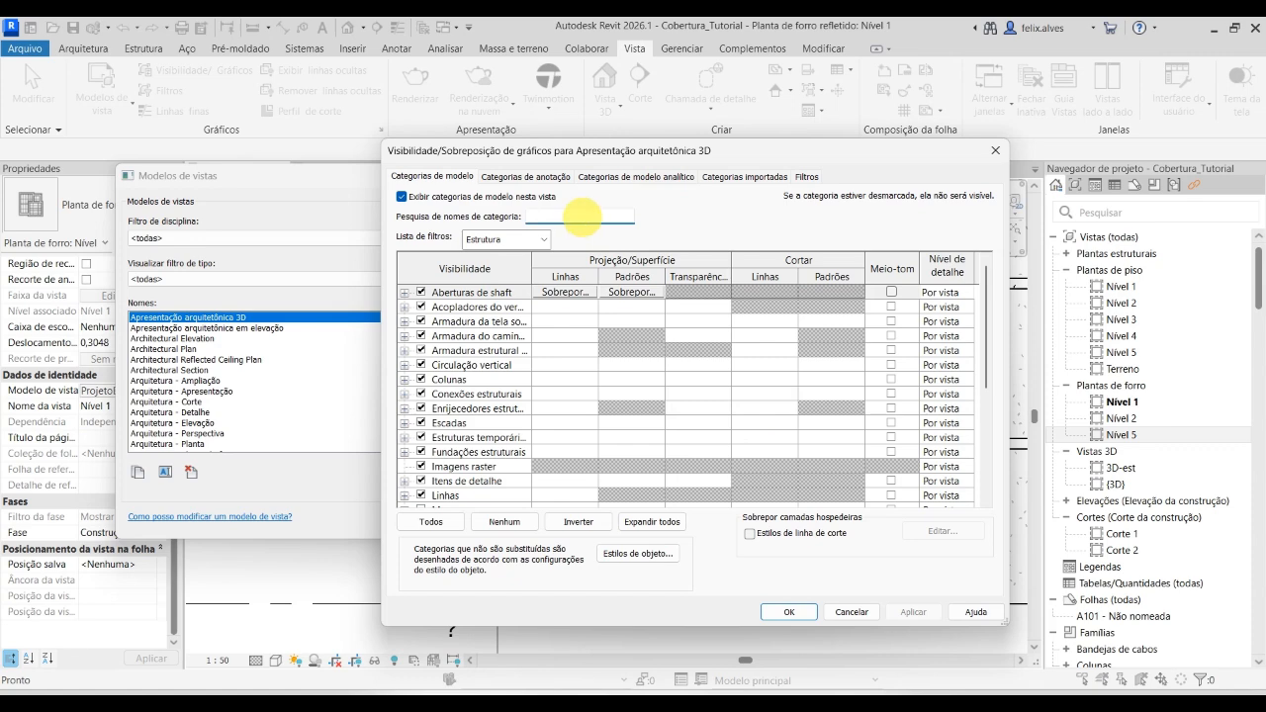
pyautogui.write('Pil')
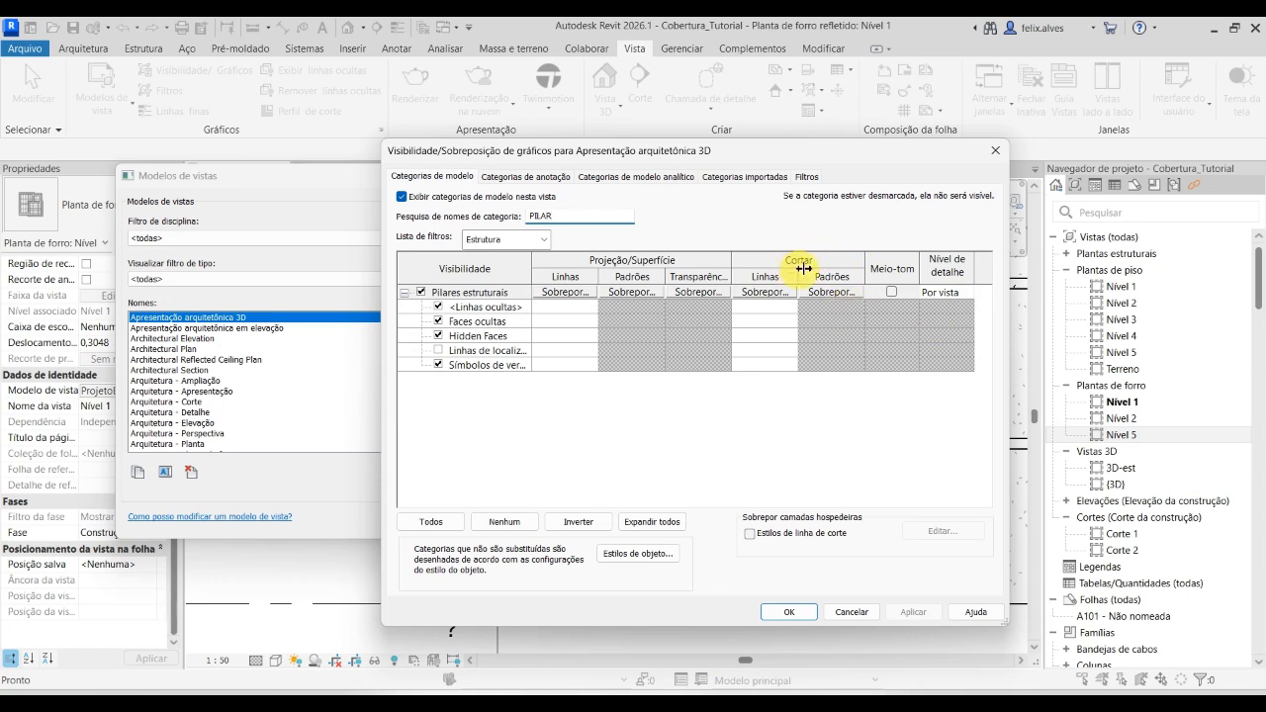
# Override the structural columns' foreground cut pattern with Diagonal down 1.5mm in this template and accept the template changes.
pyautogui.click(840, 296)
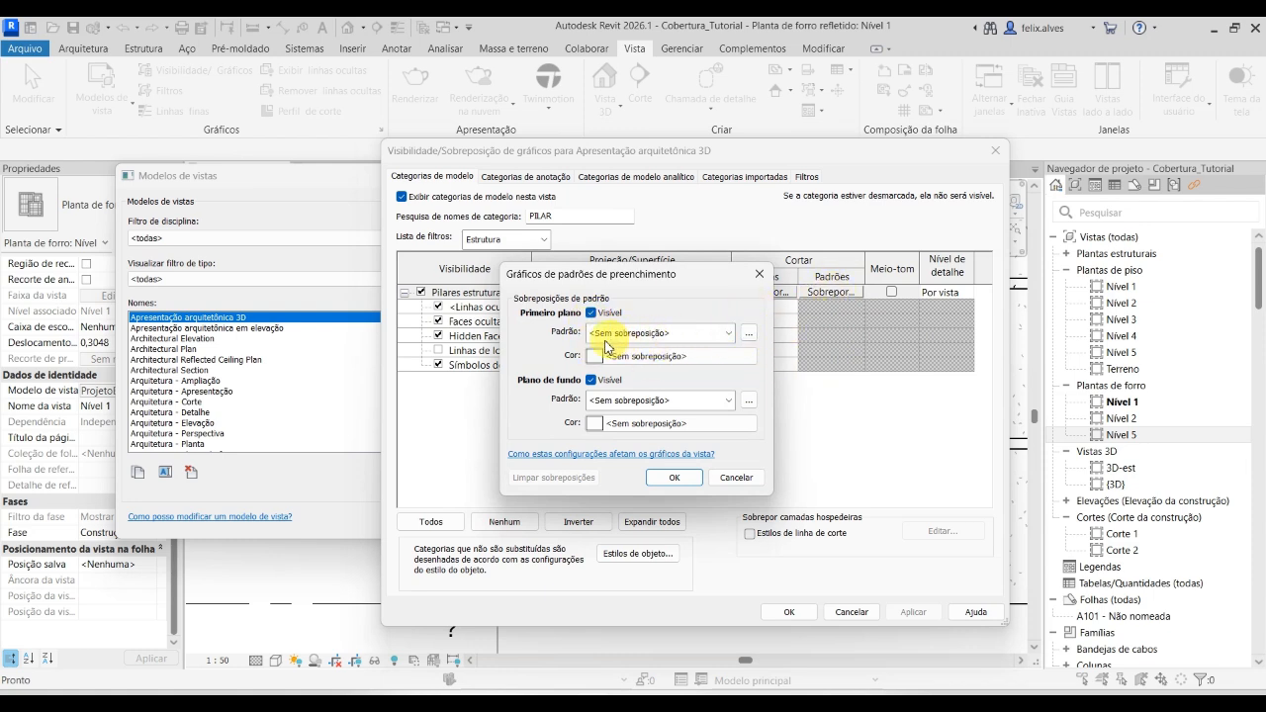
pyautogui.click(748, 336)
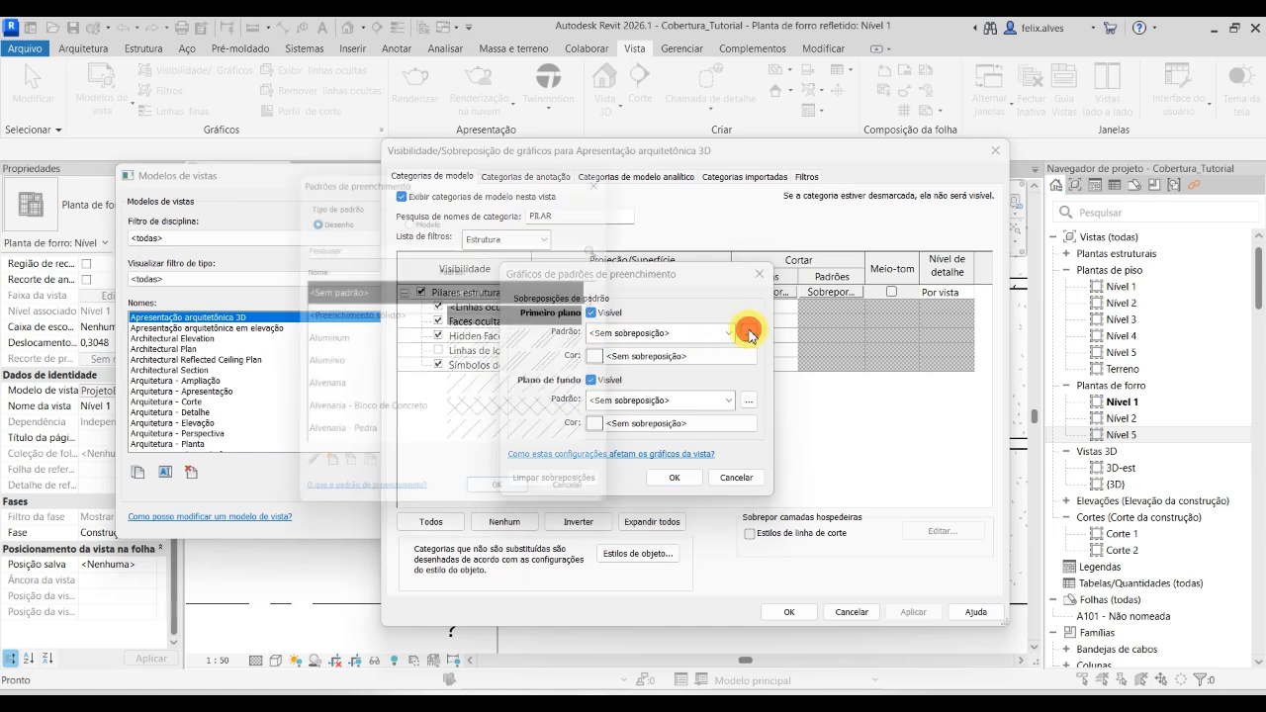
pyautogui.scroll(-3, 557, 420)
pyautogui.scroll(-12, 554, 420)
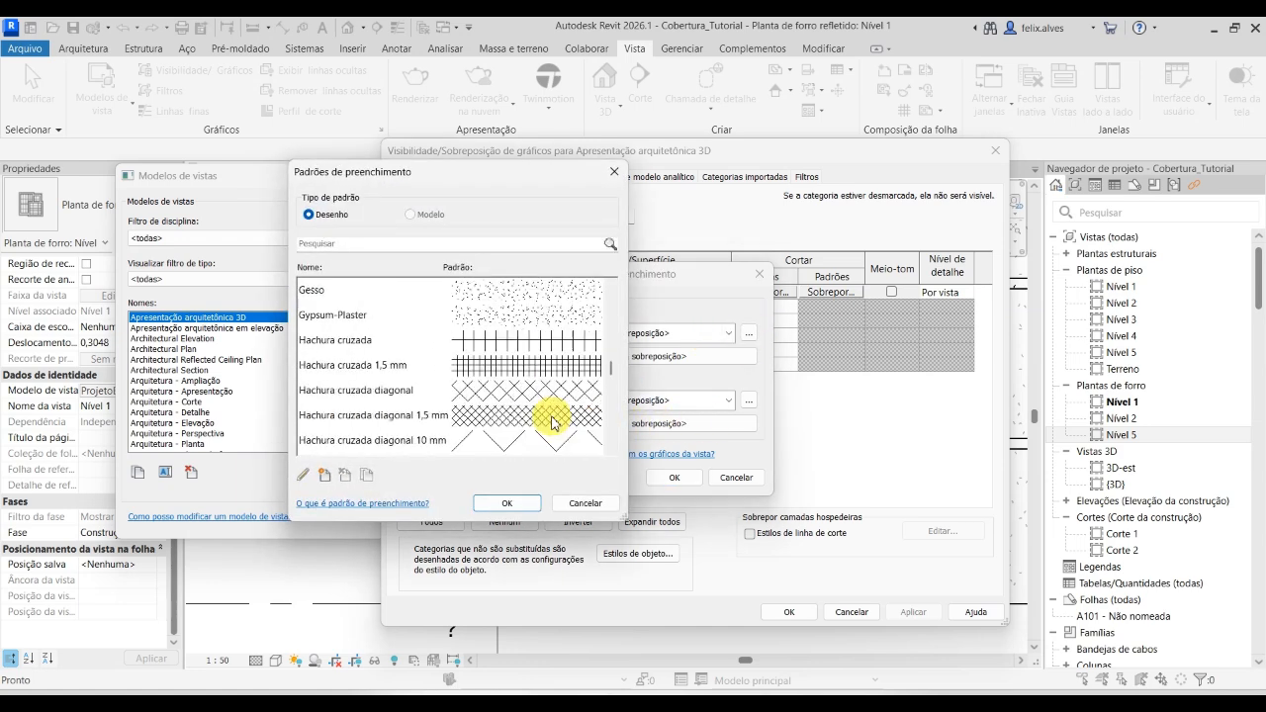
pyautogui.scroll(5, 553, 418)
pyautogui.scroll(2, 553, 417)
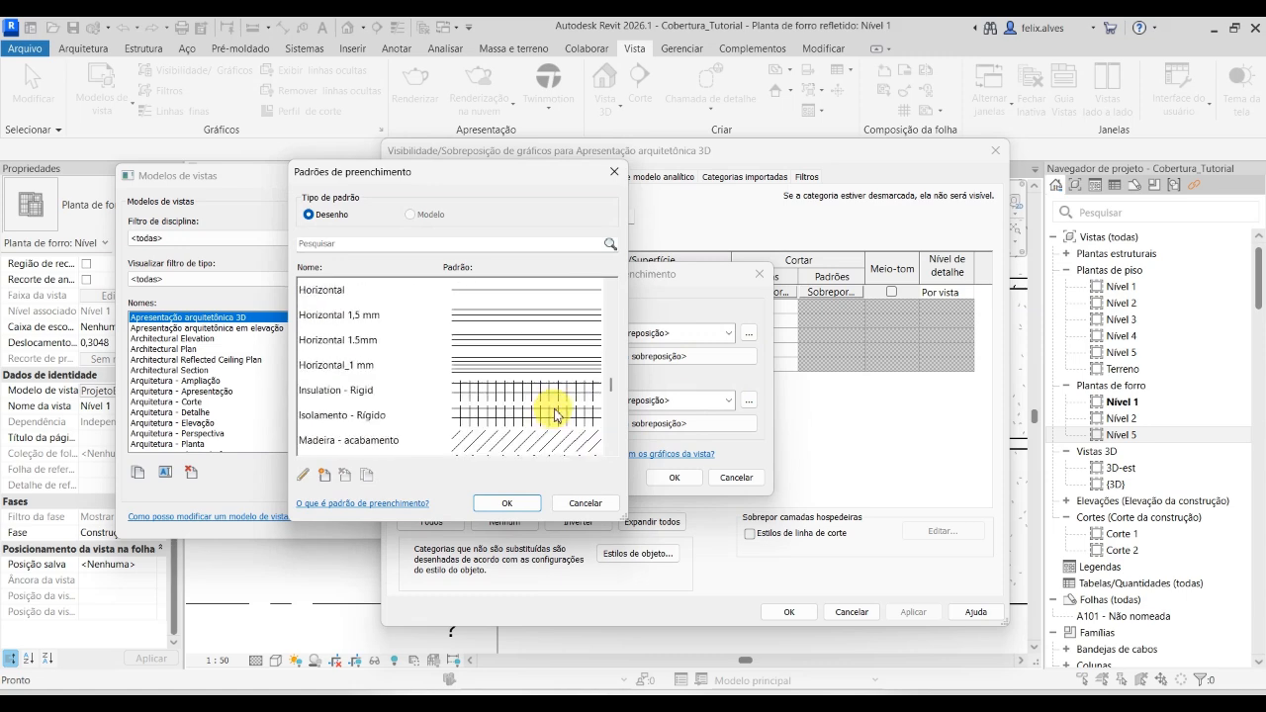
pyautogui.scroll(1, 557, 410)
pyautogui.scroll(4, 555, 409)
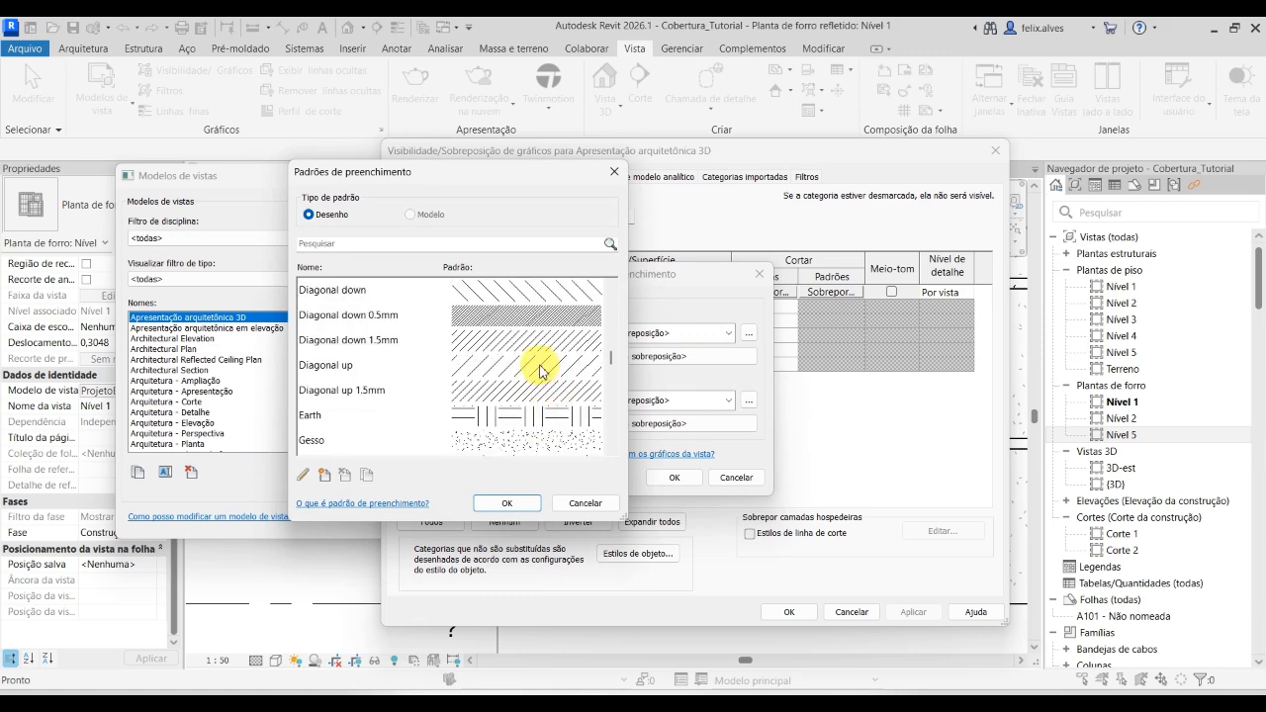
pyautogui.click(513, 348)
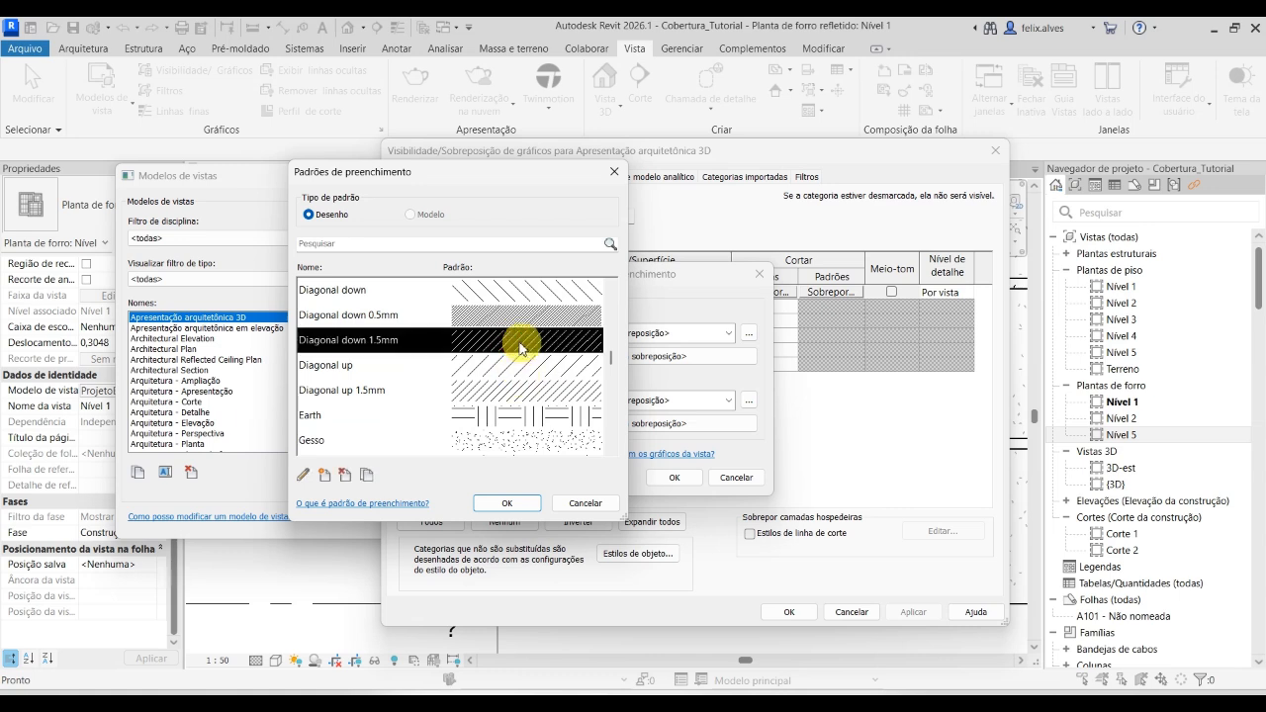
pyautogui.click(509, 503)
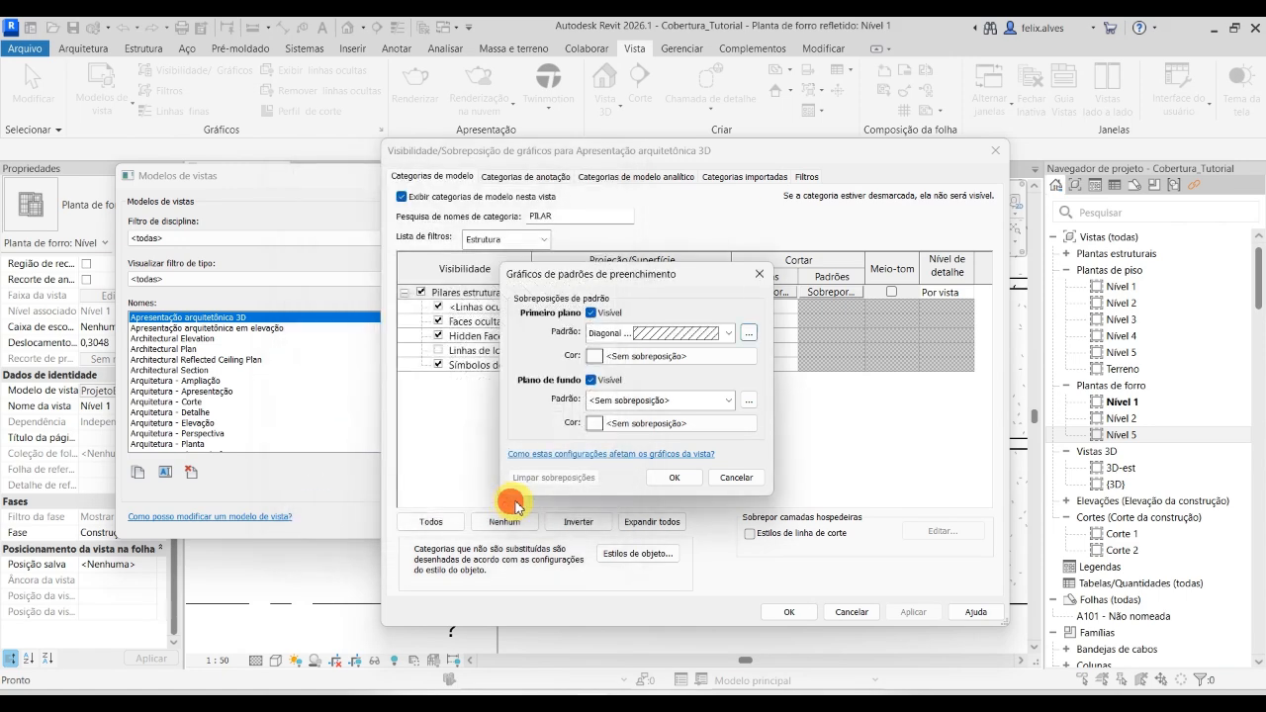
pyautogui.click(673, 478)
pyautogui.click(912, 611)
pyautogui.click(788, 612)
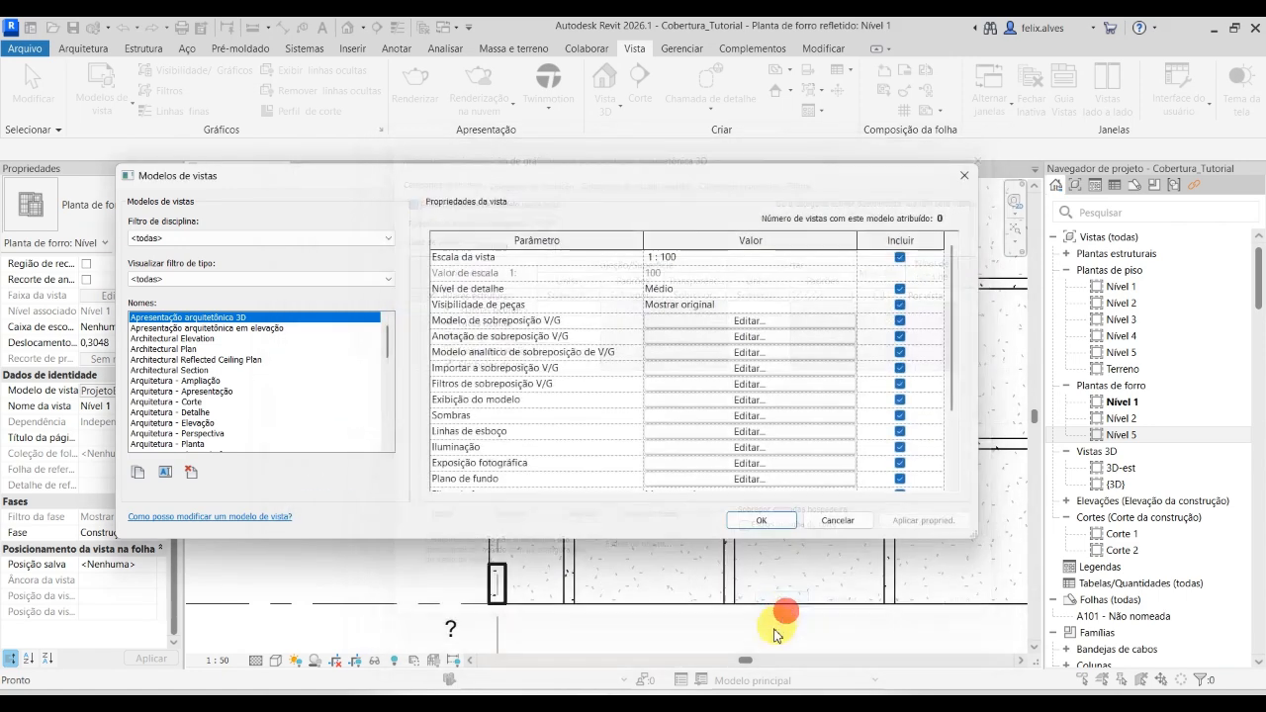
pyautogui.click(766, 521)
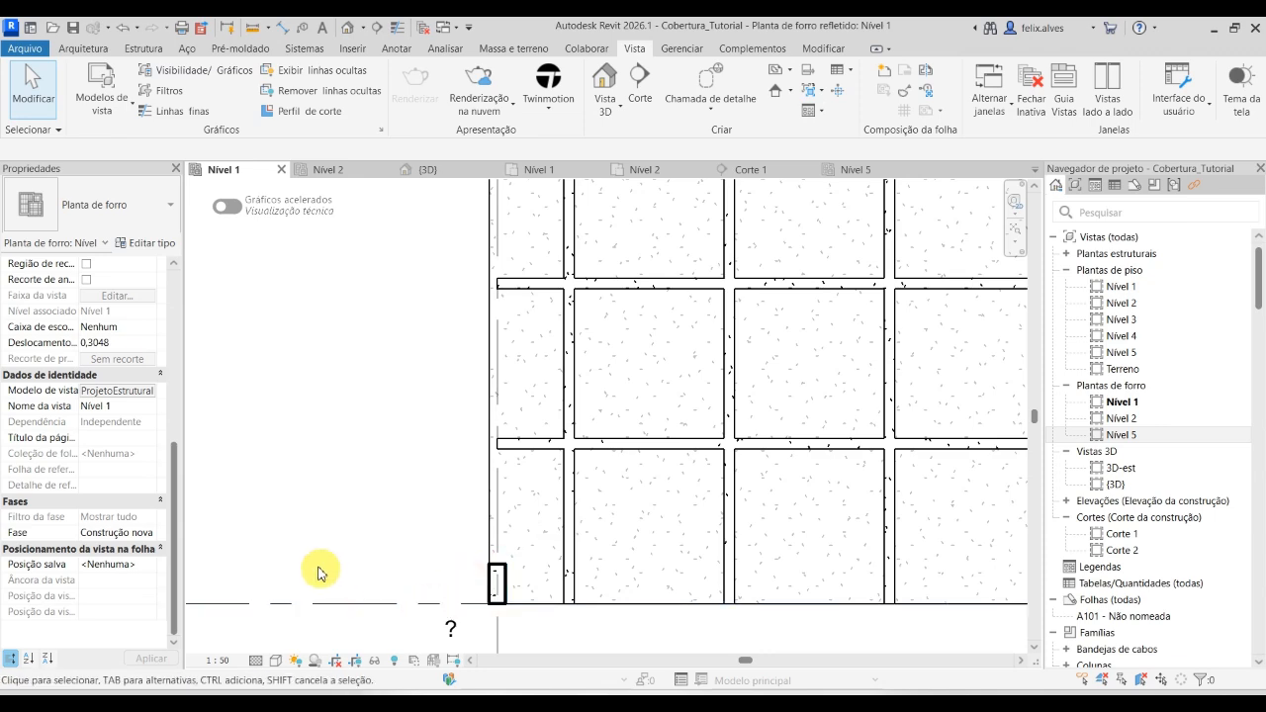
# In the ProjetoEstrutural template assigned to the Nível 1 ceiling plan, filter model categories by PIL and open the structural columns' cut pattern override.
pyautogui.scroll(-2, 494, 581)
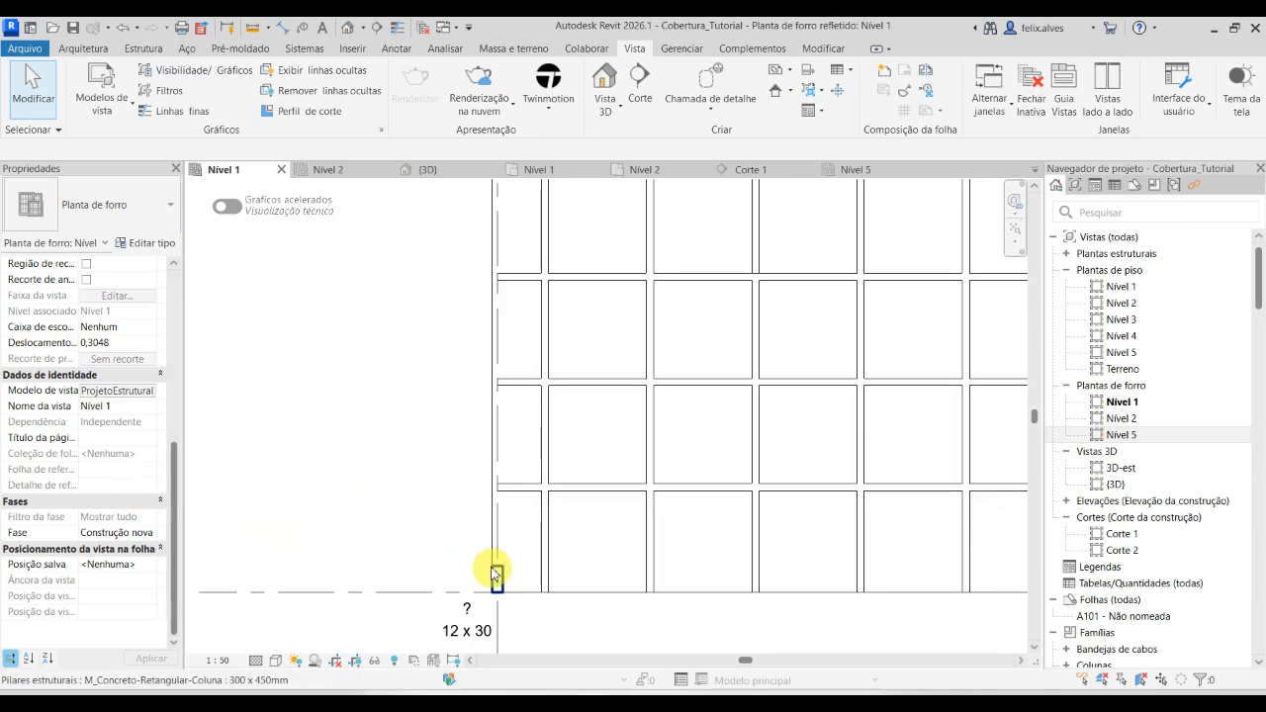
pyautogui.scroll(-1, 457, 544)
pyautogui.moveTo(370, 528); pyautogui.dragTo(284, 542, button='middle')
pyautogui.scroll(1, 346, 470)
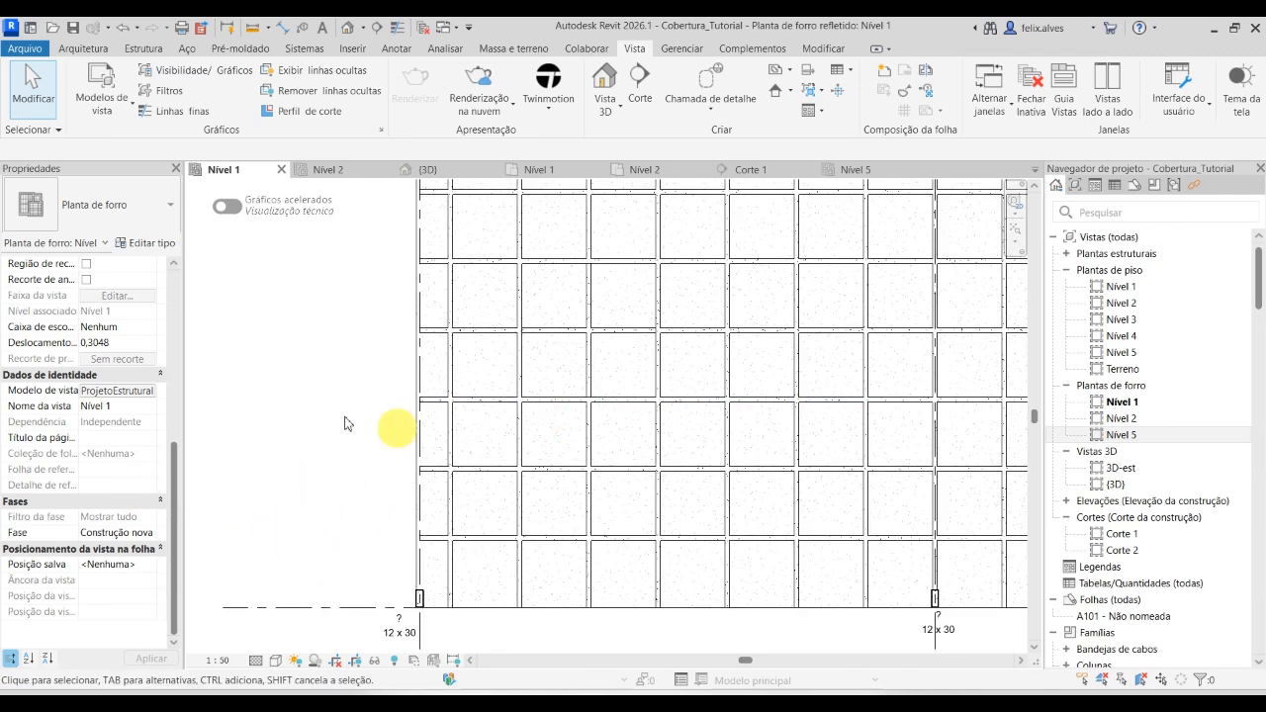
pyautogui.click(139, 394)
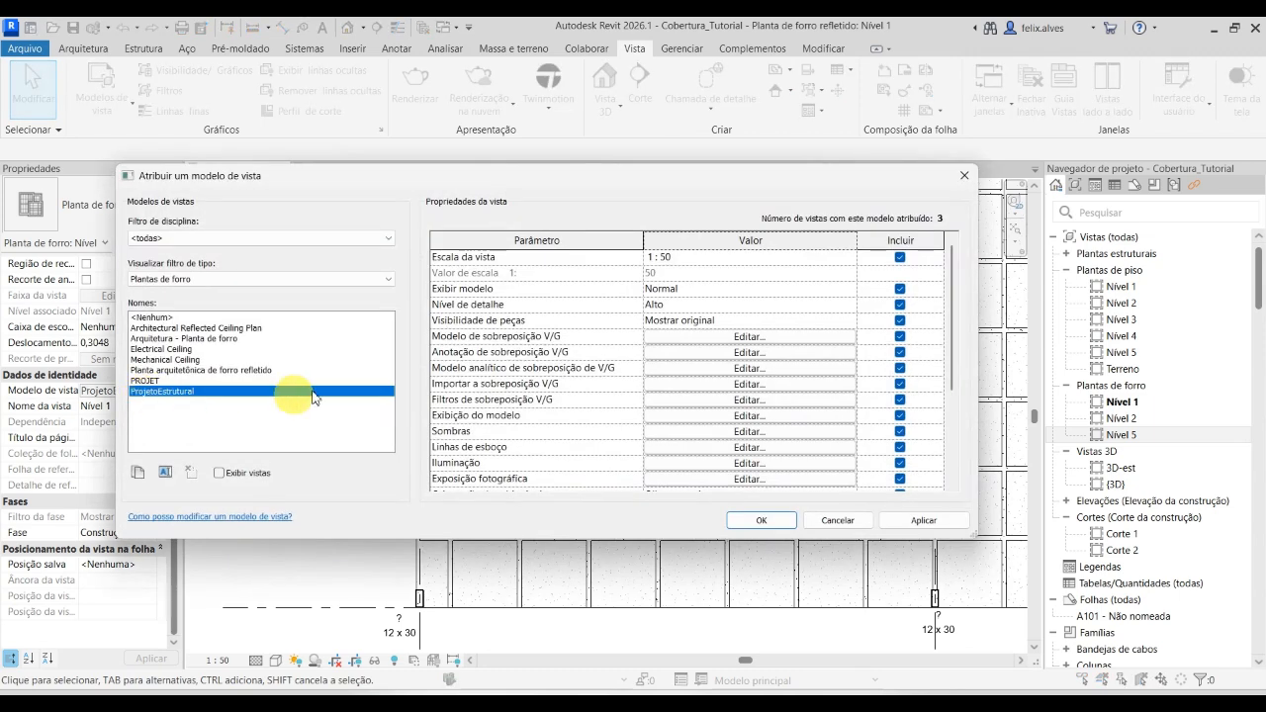
pyautogui.click(749, 337)
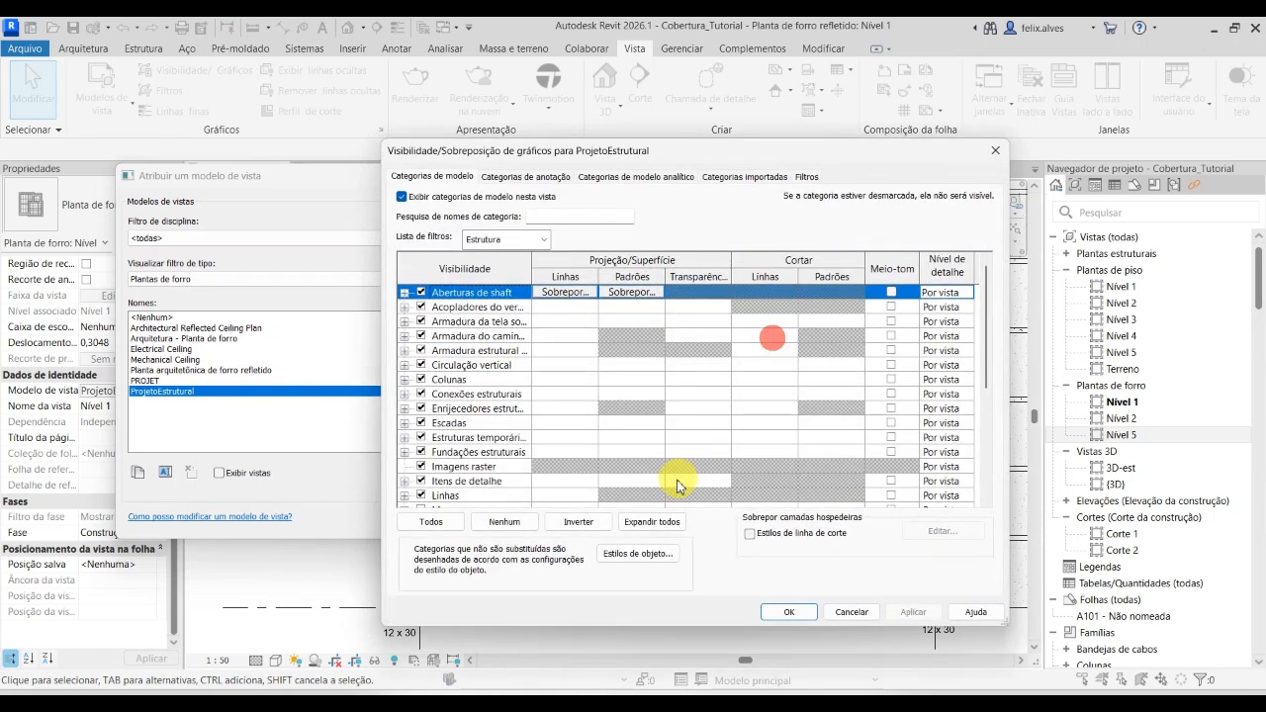
pyautogui.click(574, 217)
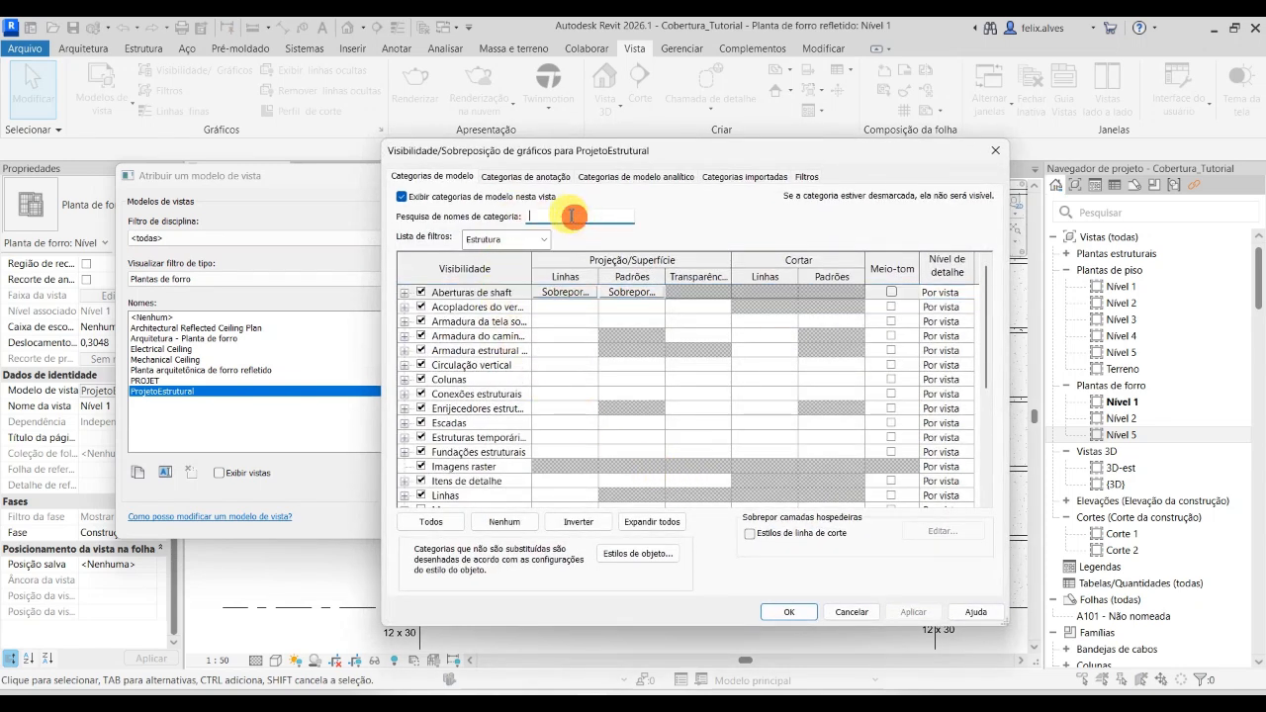
pyautogui.write('Pil')
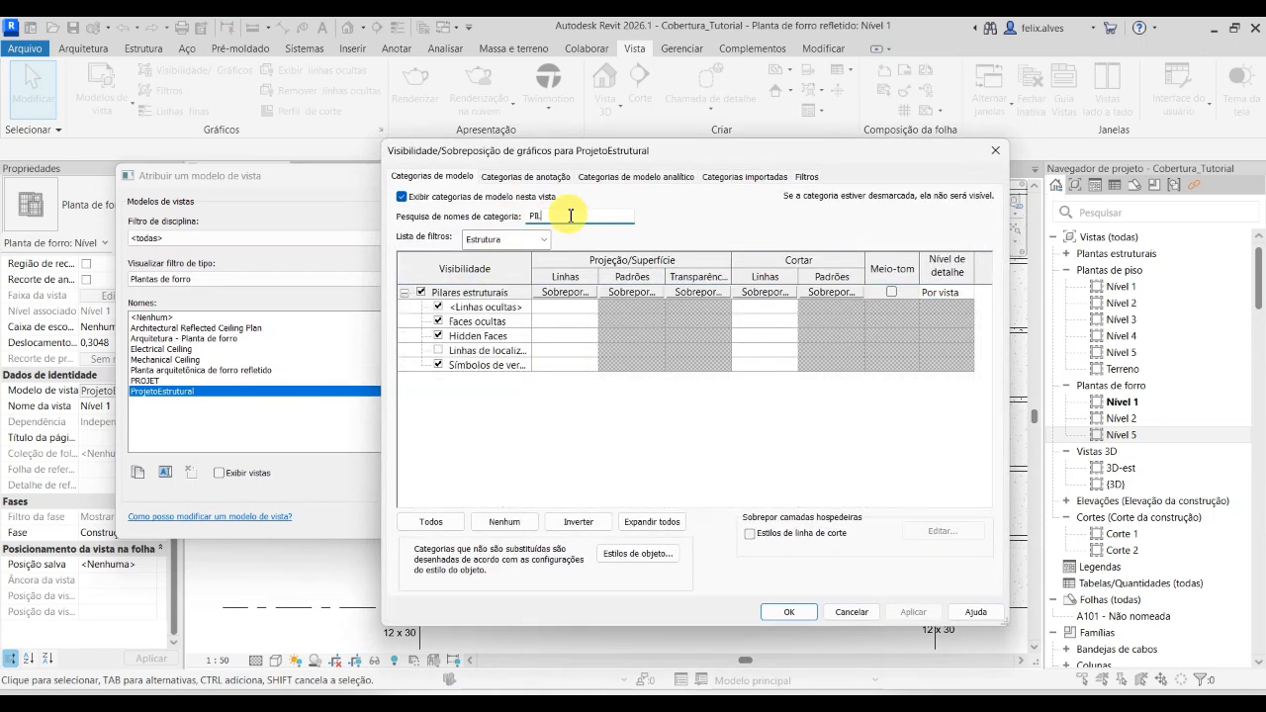
pyautogui.click(846, 294)
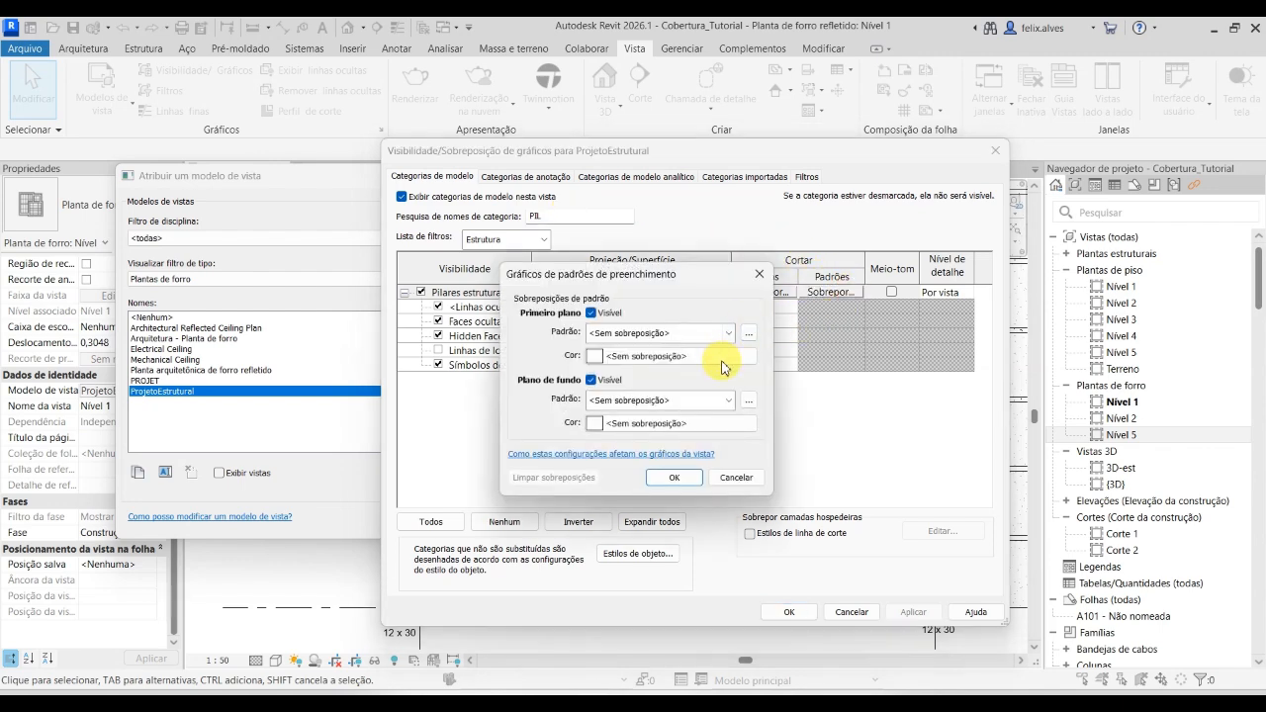
# Try Diagonal Ascendente as the columns' foreground cut pattern and look through the list of alternative patterns.
pyautogui.click(748, 334)
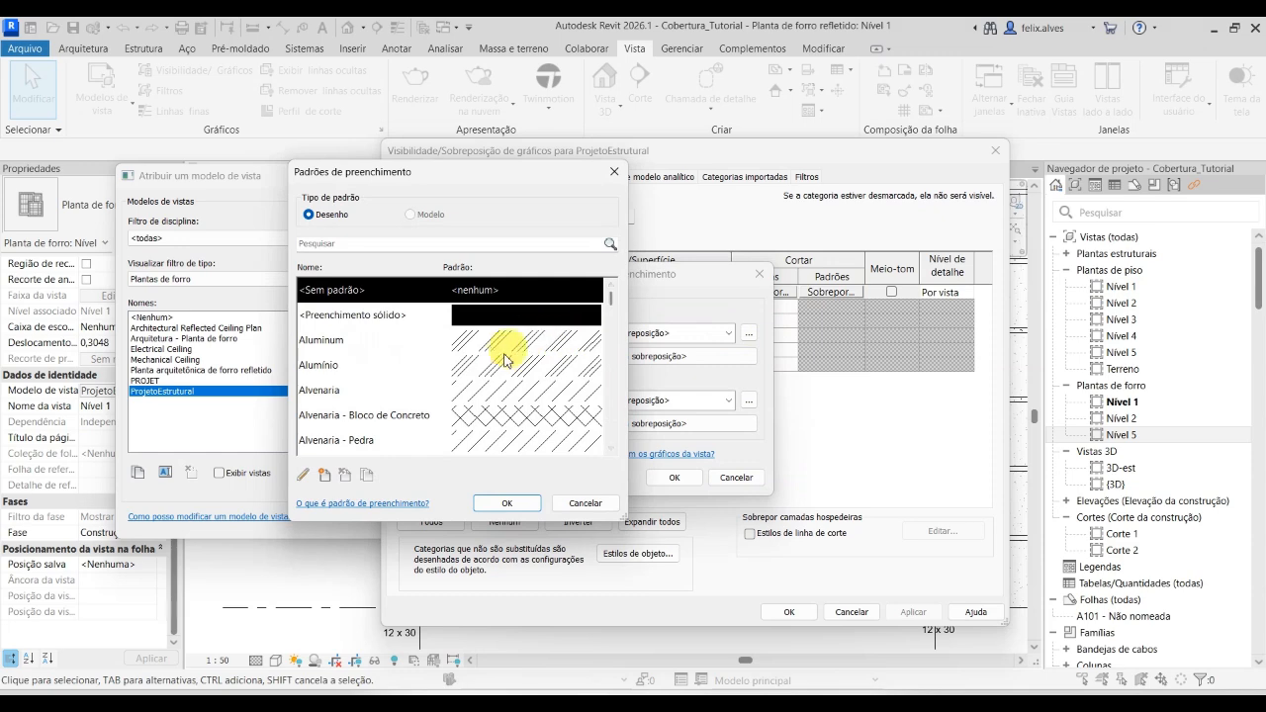
pyautogui.scroll(-1, 508, 419)
pyautogui.scroll(-3, 508, 399)
pyautogui.click(494, 399)
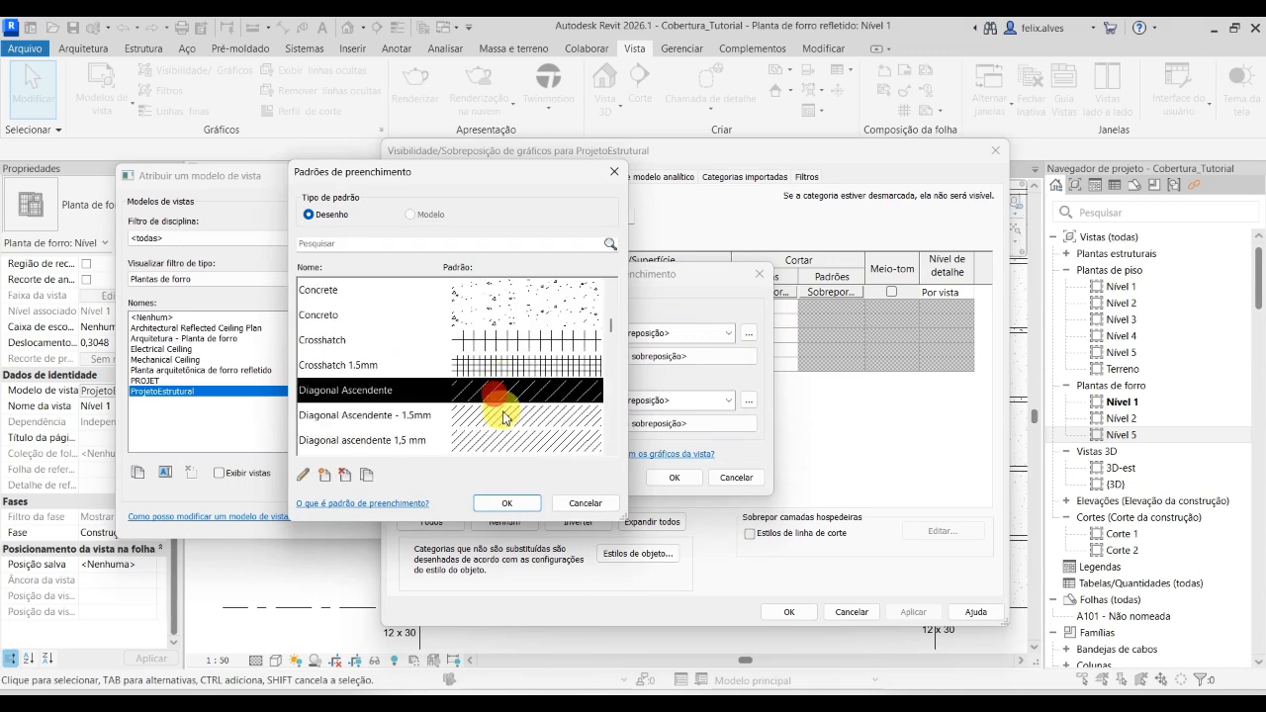
pyautogui.click(506, 503)
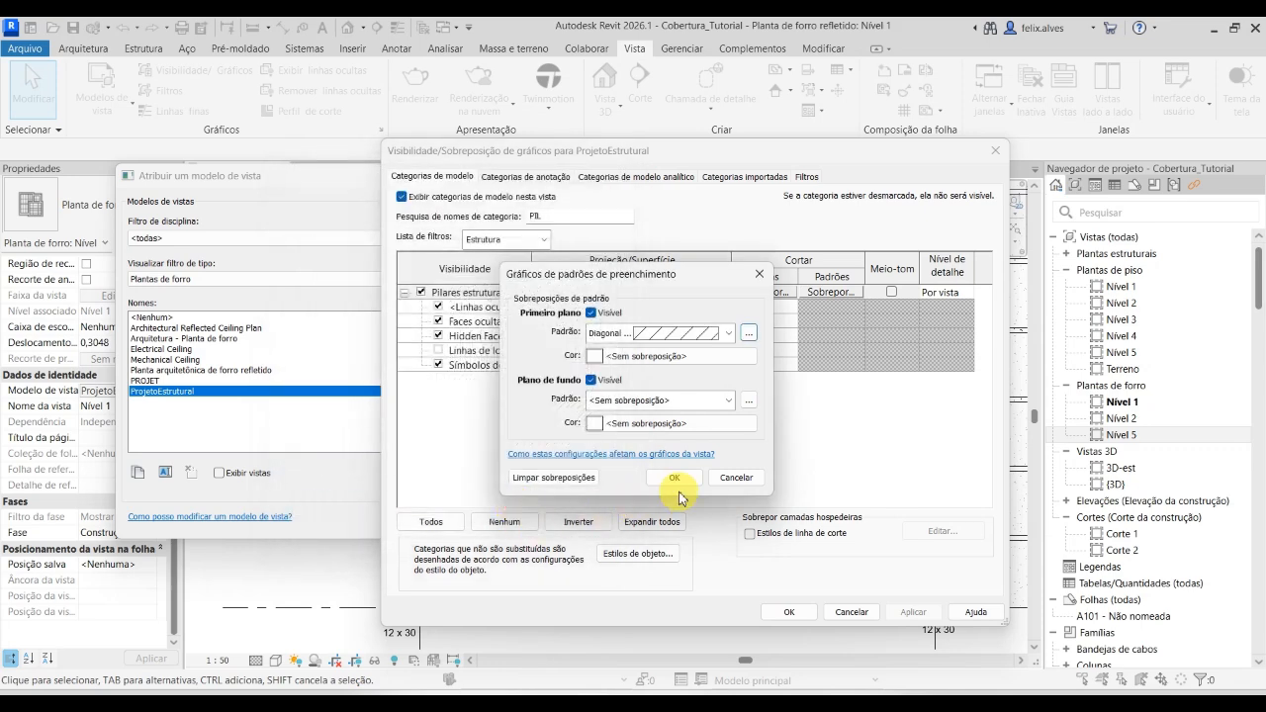
pyautogui.click(729, 333)
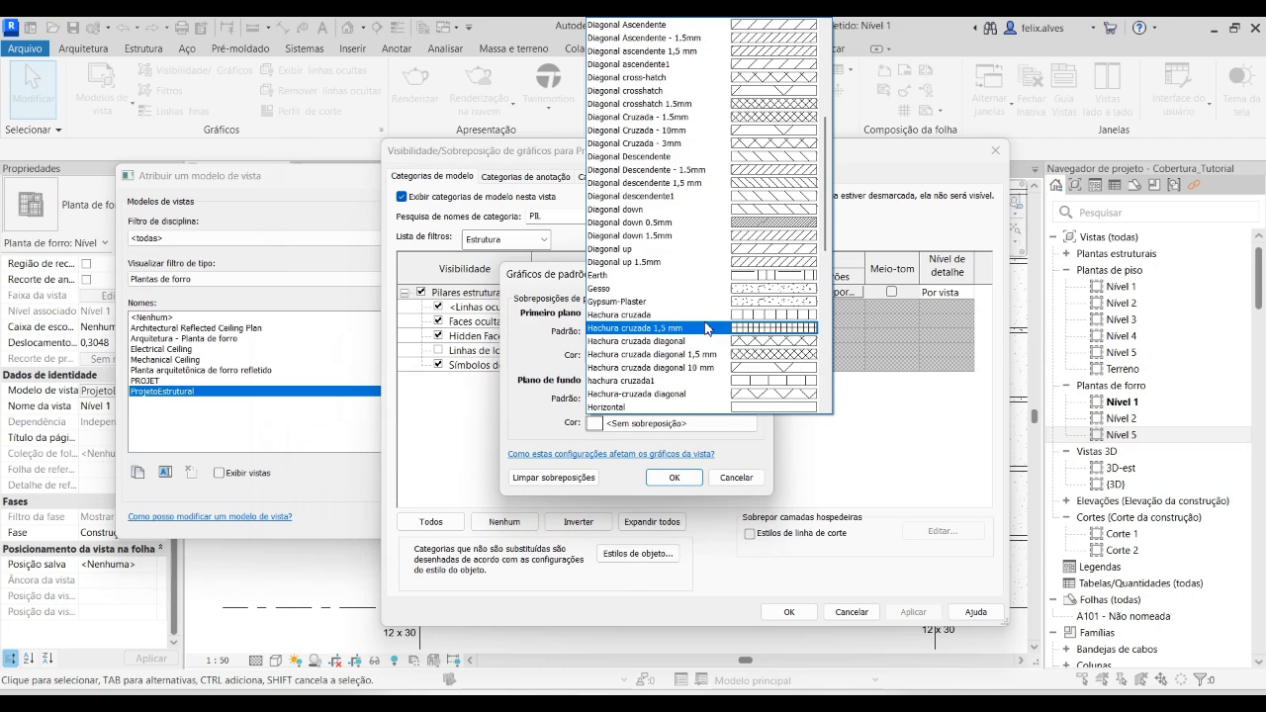
pyautogui.click(519, 364)
# Set the columns' foreground cut pattern to Diagonal Descendente - 1.5mm and apply the ProjetoEstrutural template to the view.
pyautogui.click(749, 334)
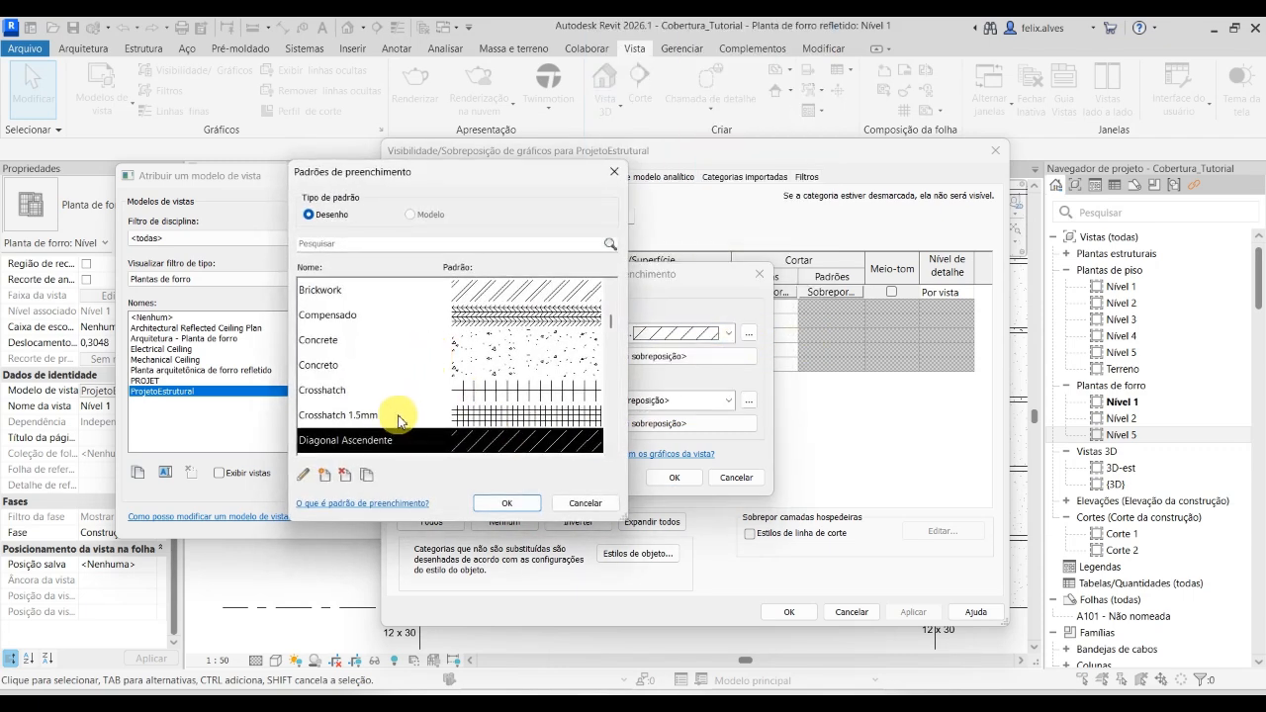
pyautogui.scroll(-4, 400, 421)
pyautogui.click(387, 417)
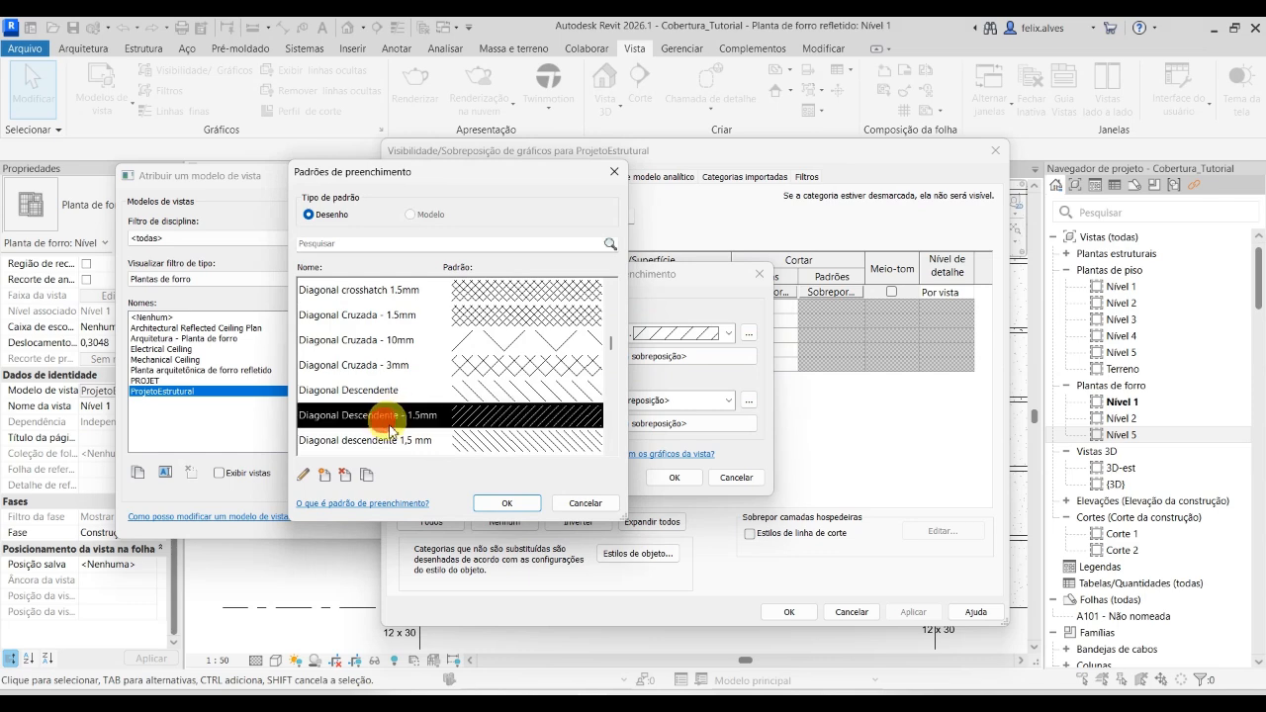
pyautogui.click(506, 504)
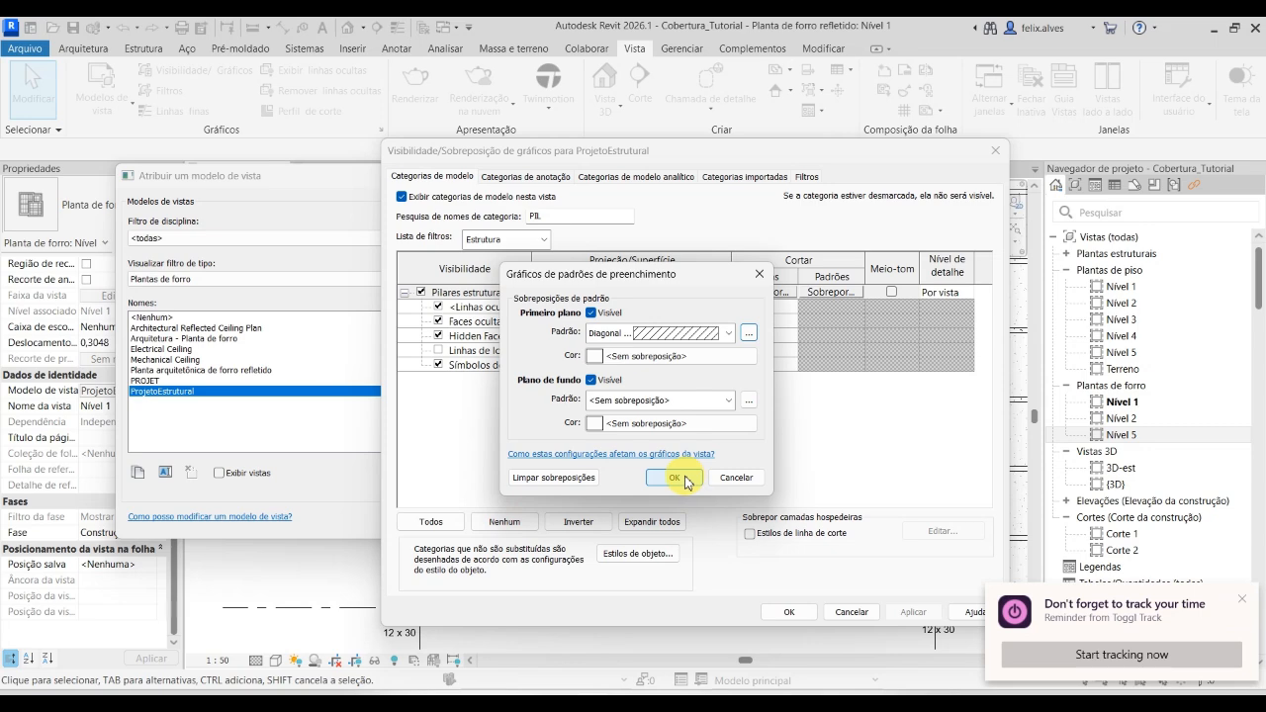
pyautogui.click(684, 479)
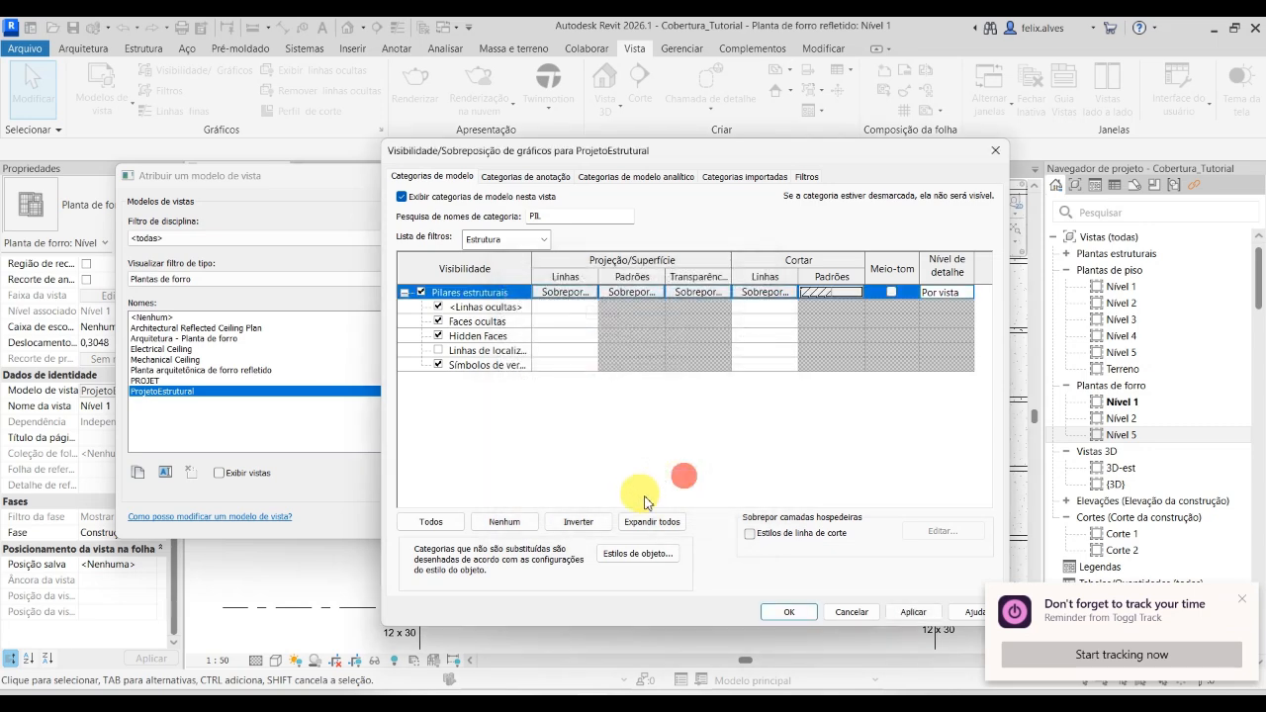
pyautogui.click(917, 612)
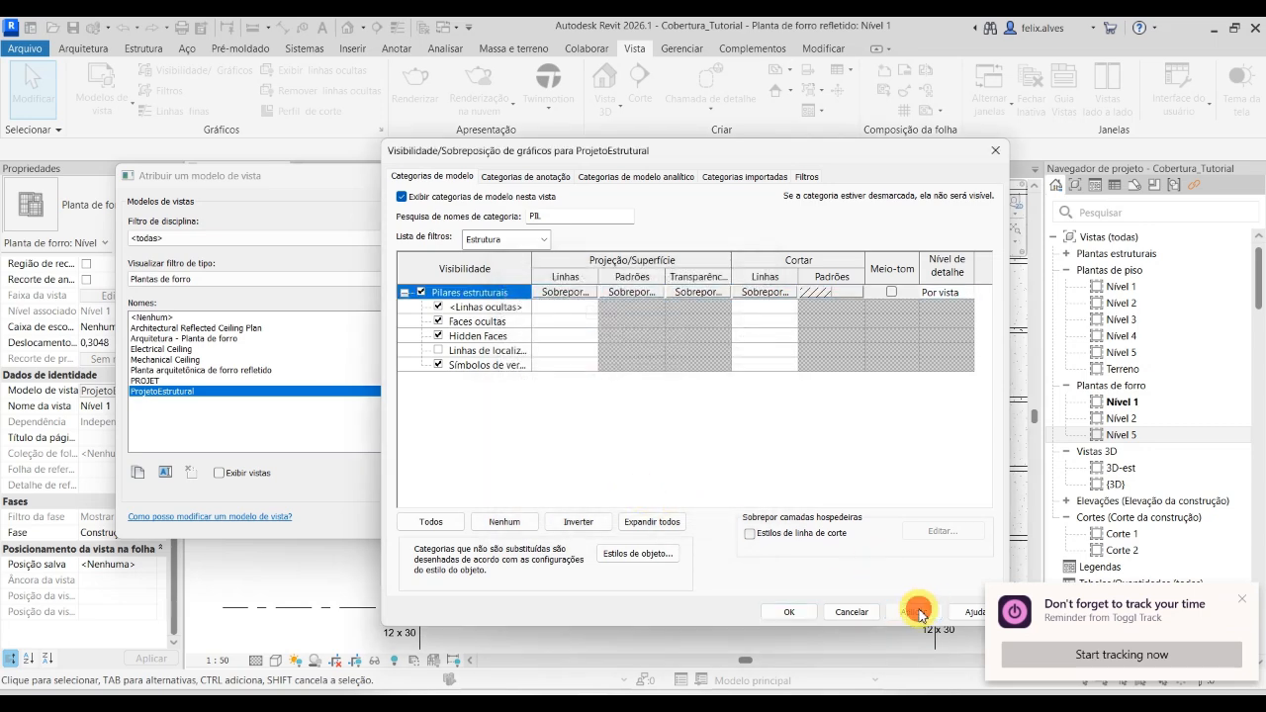
pyautogui.click(789, 612)
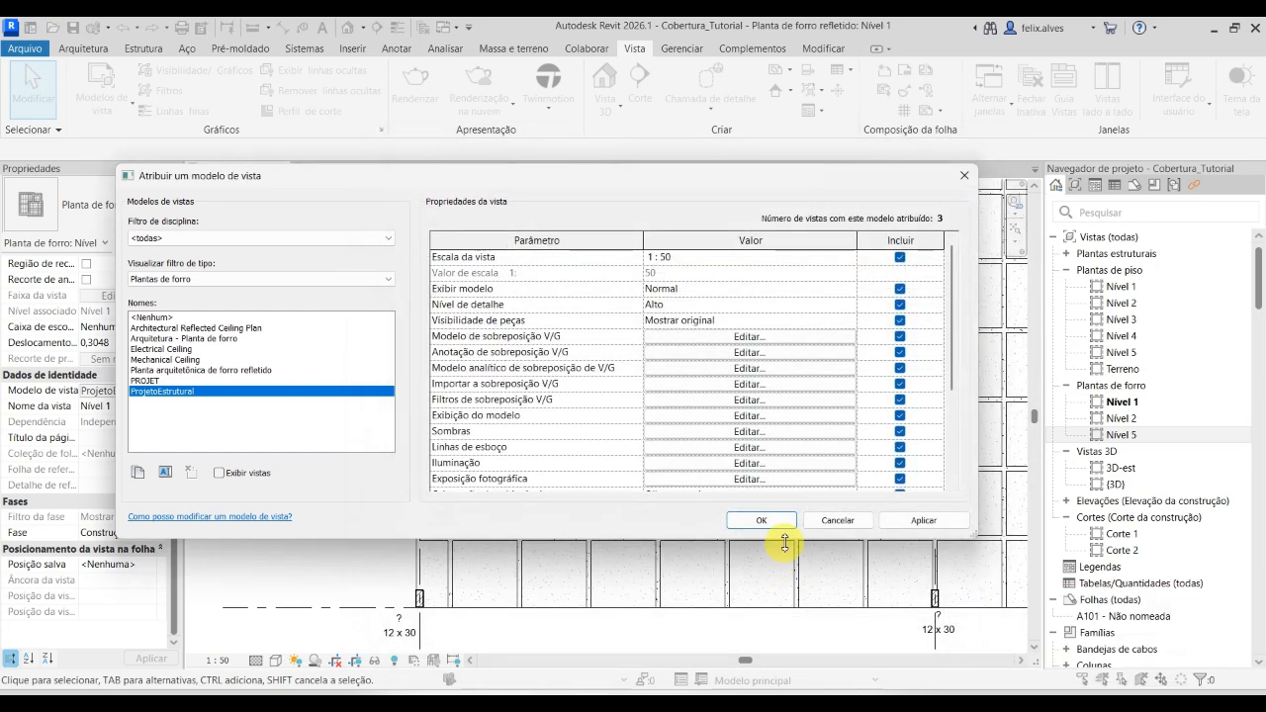
pyautogui.click(922, 521)
pyautogui.click(749, 532)
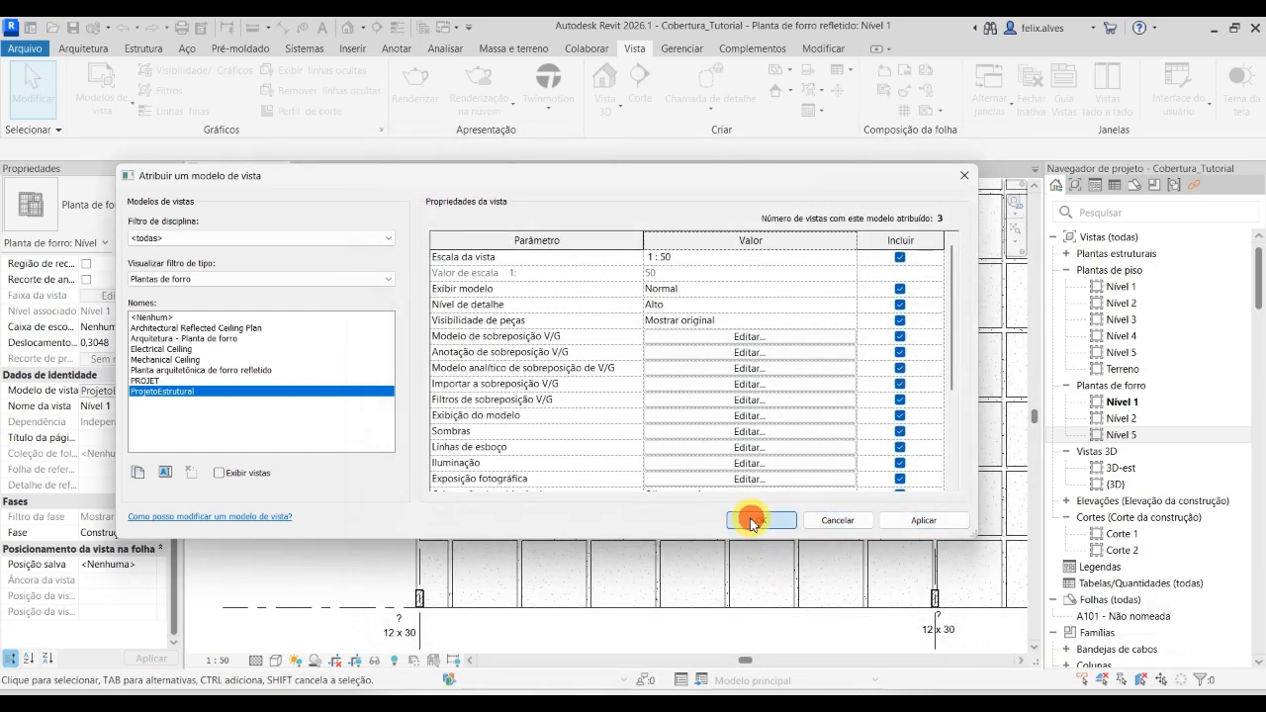
# Check the corner column's hatch in the Nível 1 ceiling plan and switch to the Nível 2 ceiling plan.
pyautogui.scroll(4, 426, 599)
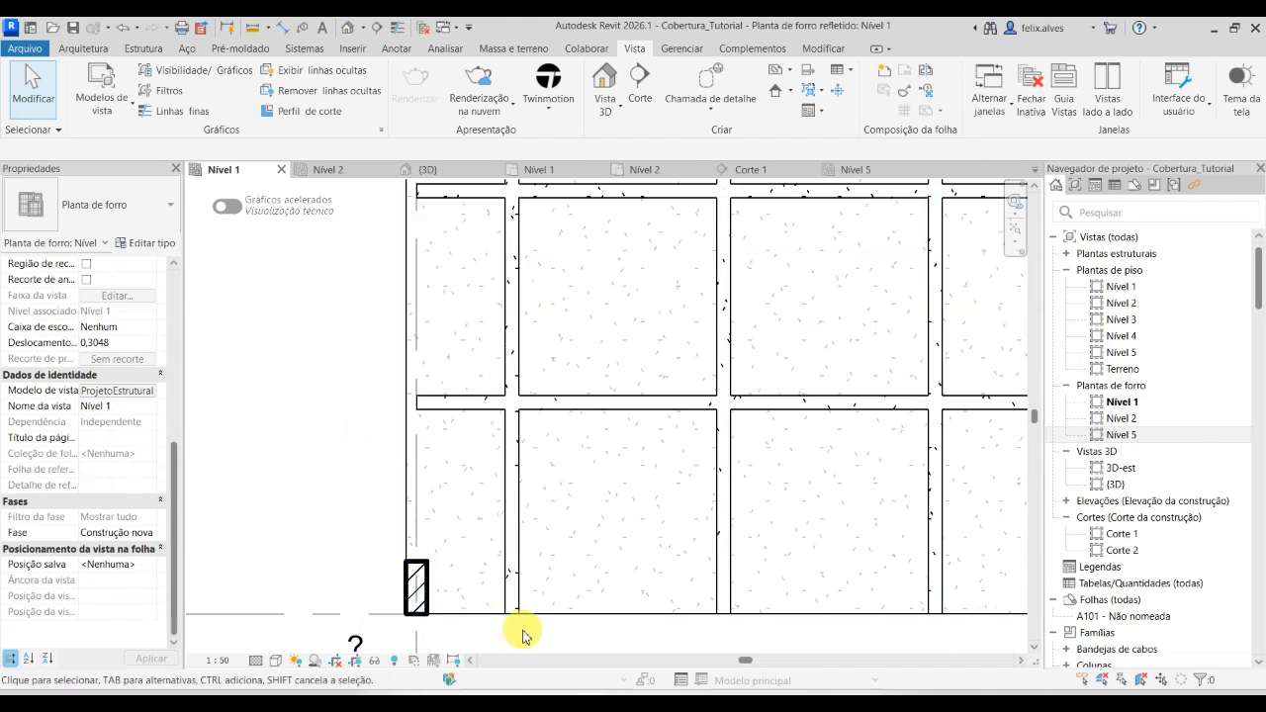
pyautogui.scroll(4, 415, 593)
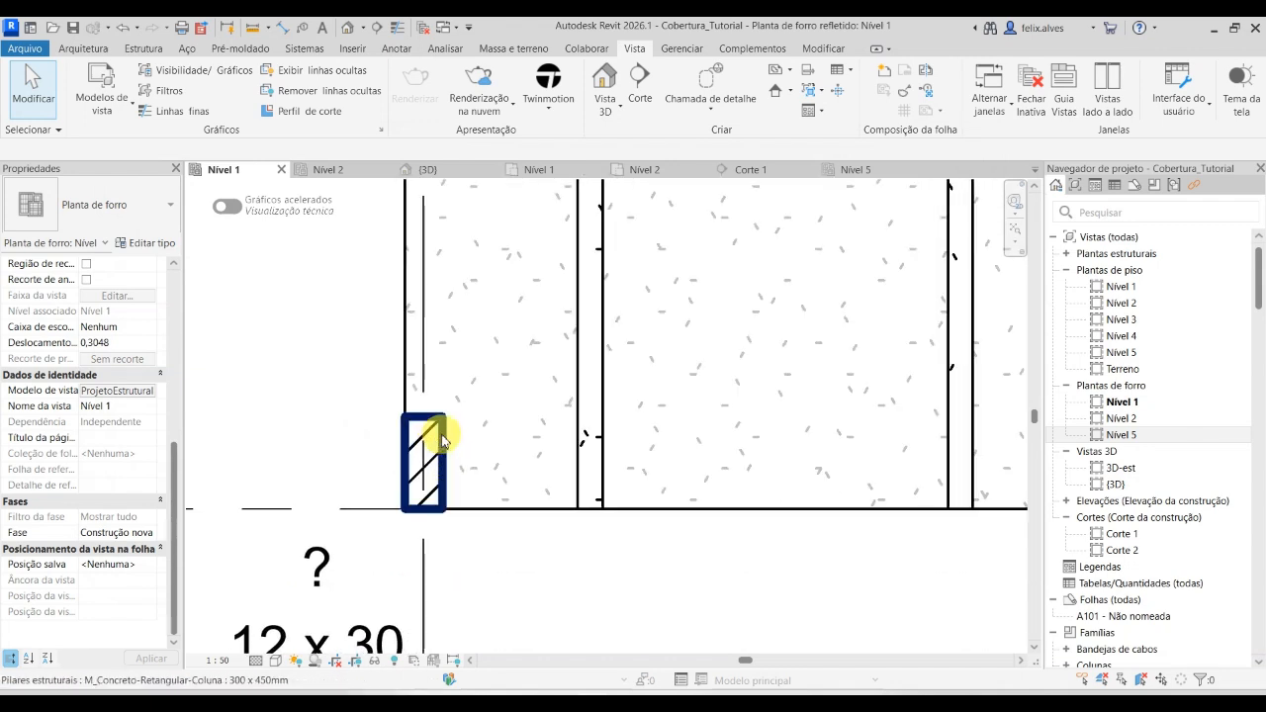
pyautogui.click(355, 170)
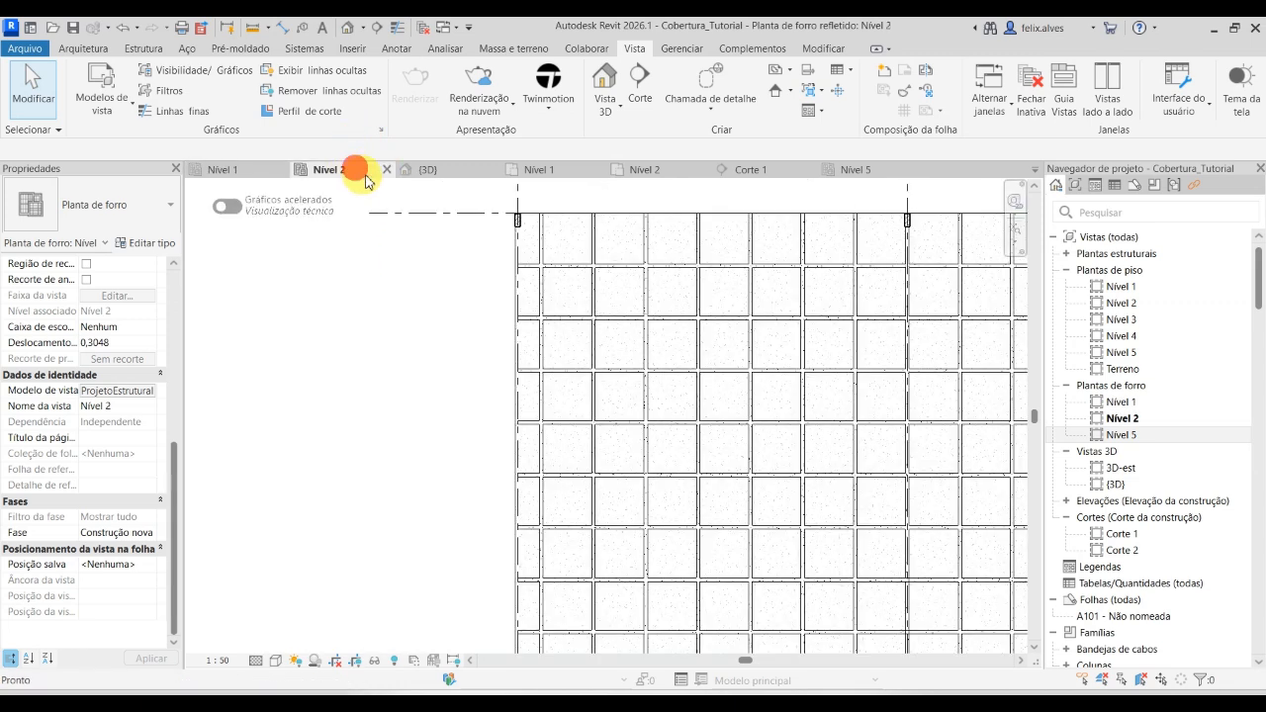
# Examine the corner column's cut hatch up close in the Nível 2 ceiling plan.
pyautogui.scroll(4, 515, 214)
pyautogui.scroll(3, 529, 247)
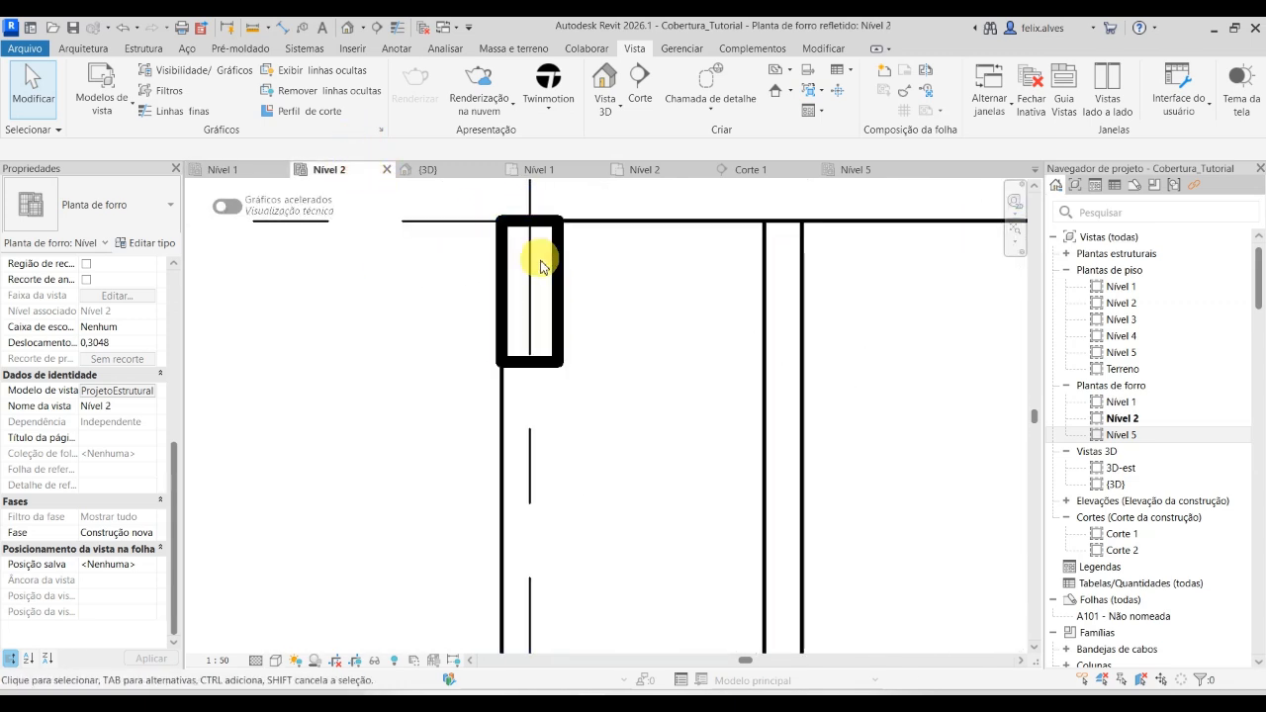
pyautogui.scroll(1, 539, 259)
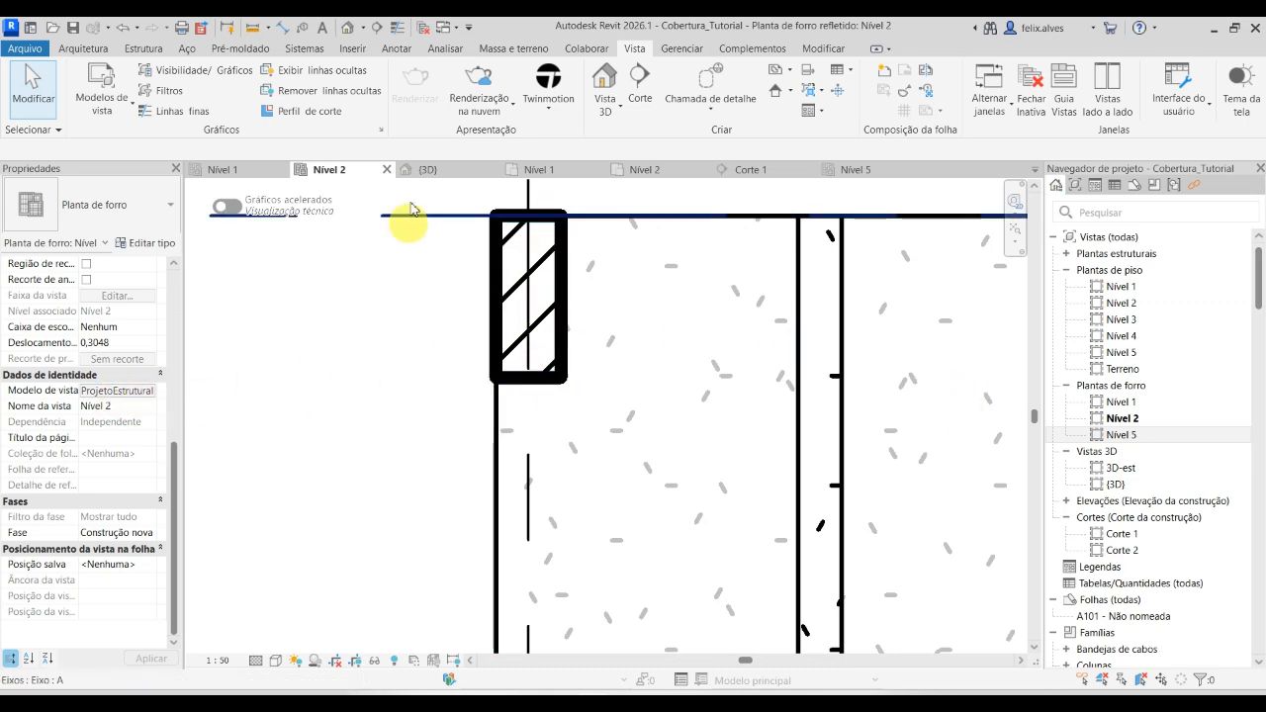
# From the Nível 1 ceiling plan, open the ProjetoEstrutural template's model overrides, filter categories by PIL and open the structural columns' cut pattern override.
pyautogui.click(254, 173)
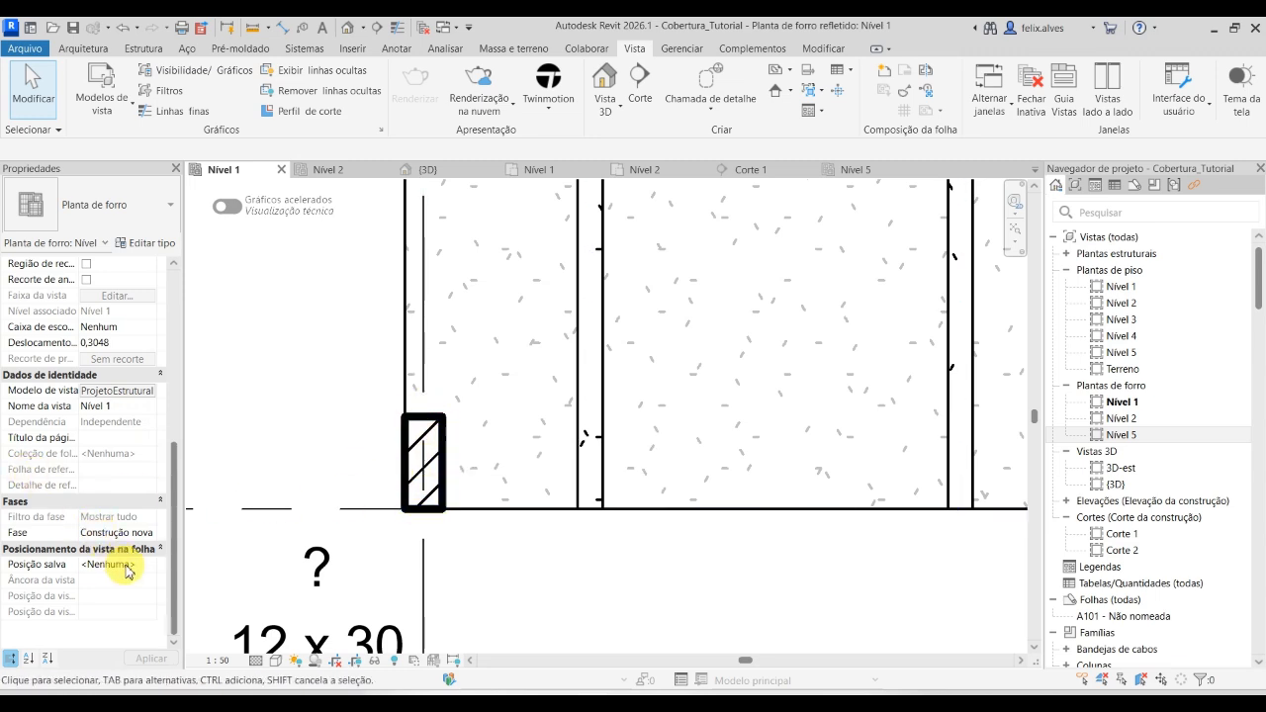
pyautogui.click(141, 391)
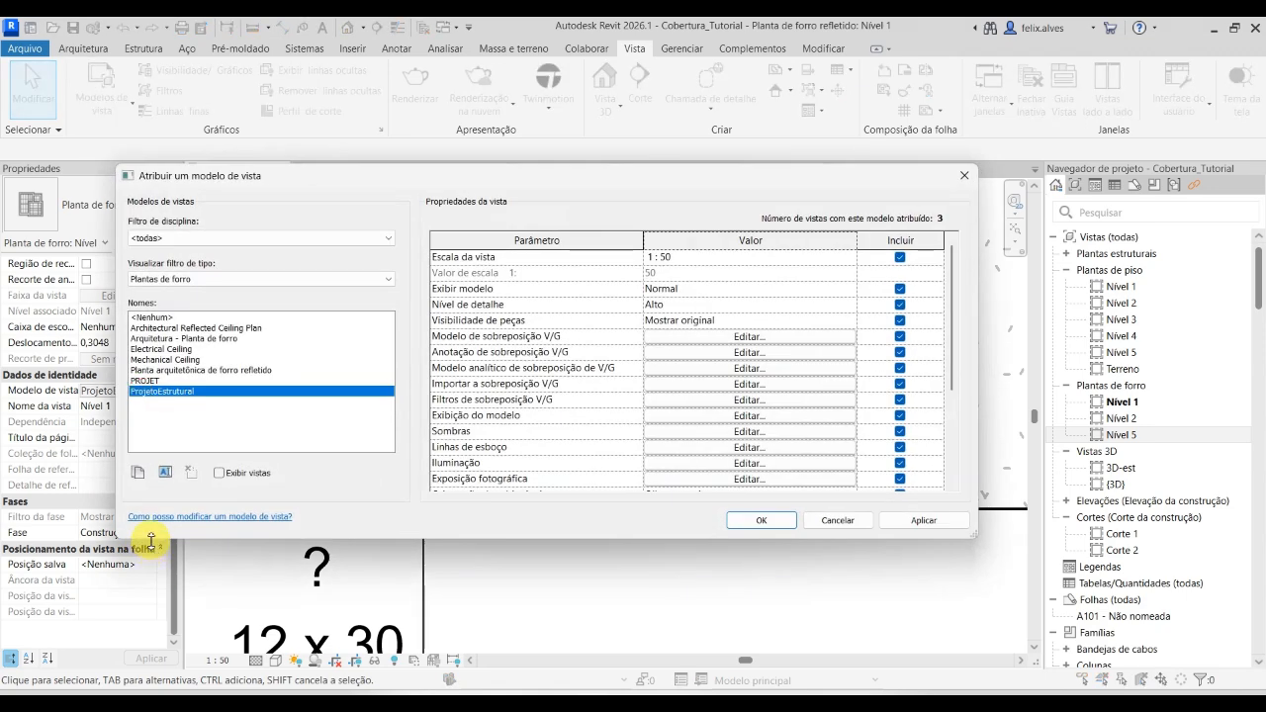
pyautogui.click(765, 338)
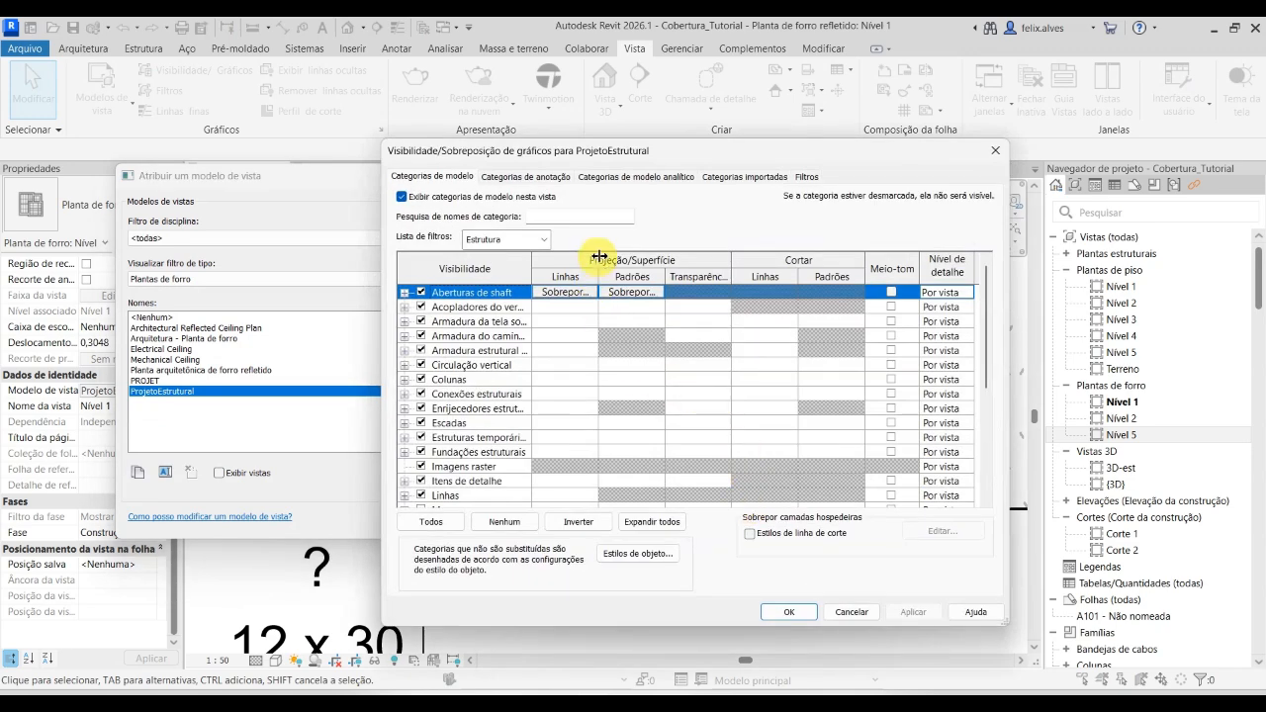
pyautogui.click(582, 215)
pyautogui.write('Pil')
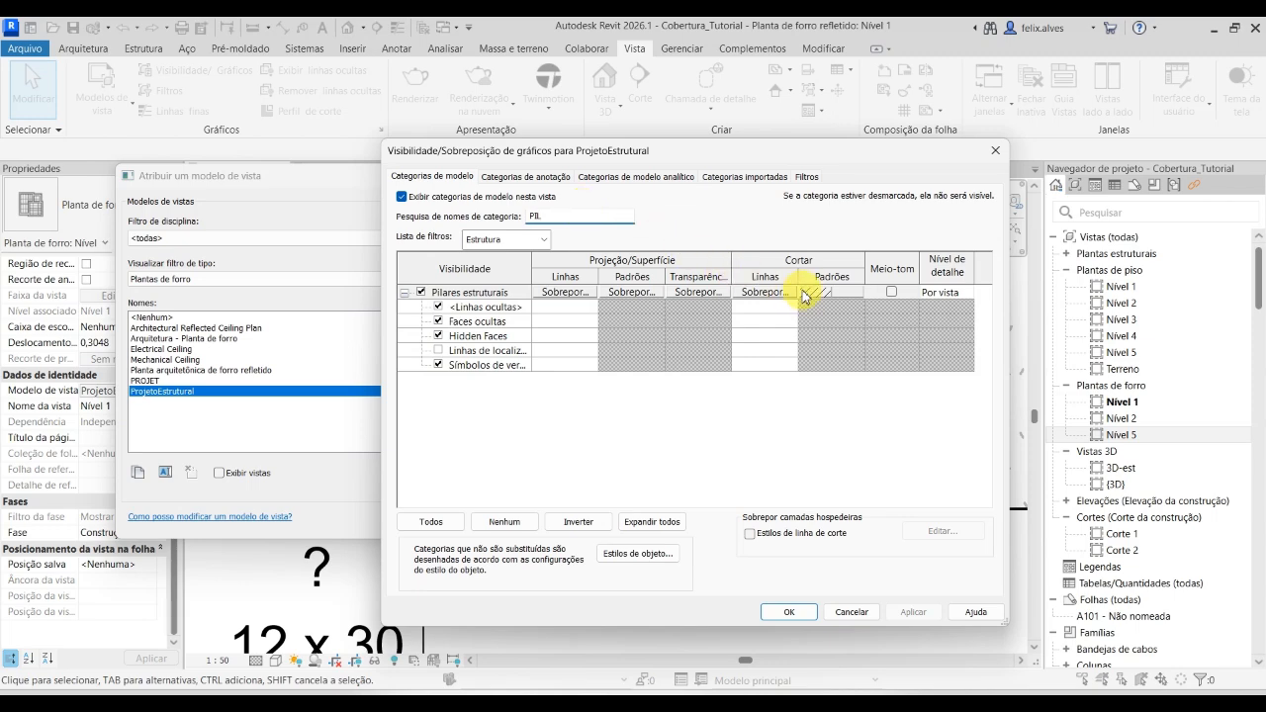
pyautogui.click(804, 291)
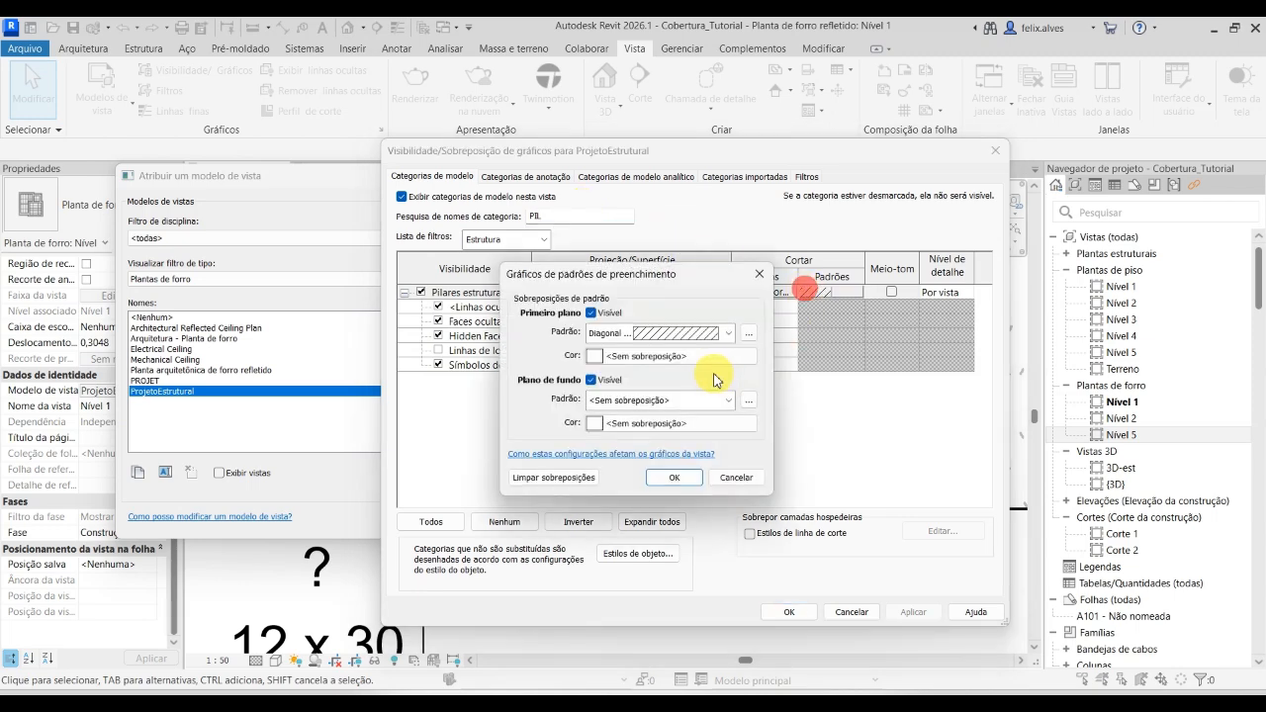
# Duplicate the Diagonal Descendente - 1.5mm fill pattern as Diagonal Descendente - 0.5mm with a line spacing of 0,5 mm.
pyautogui.click(749, 332)
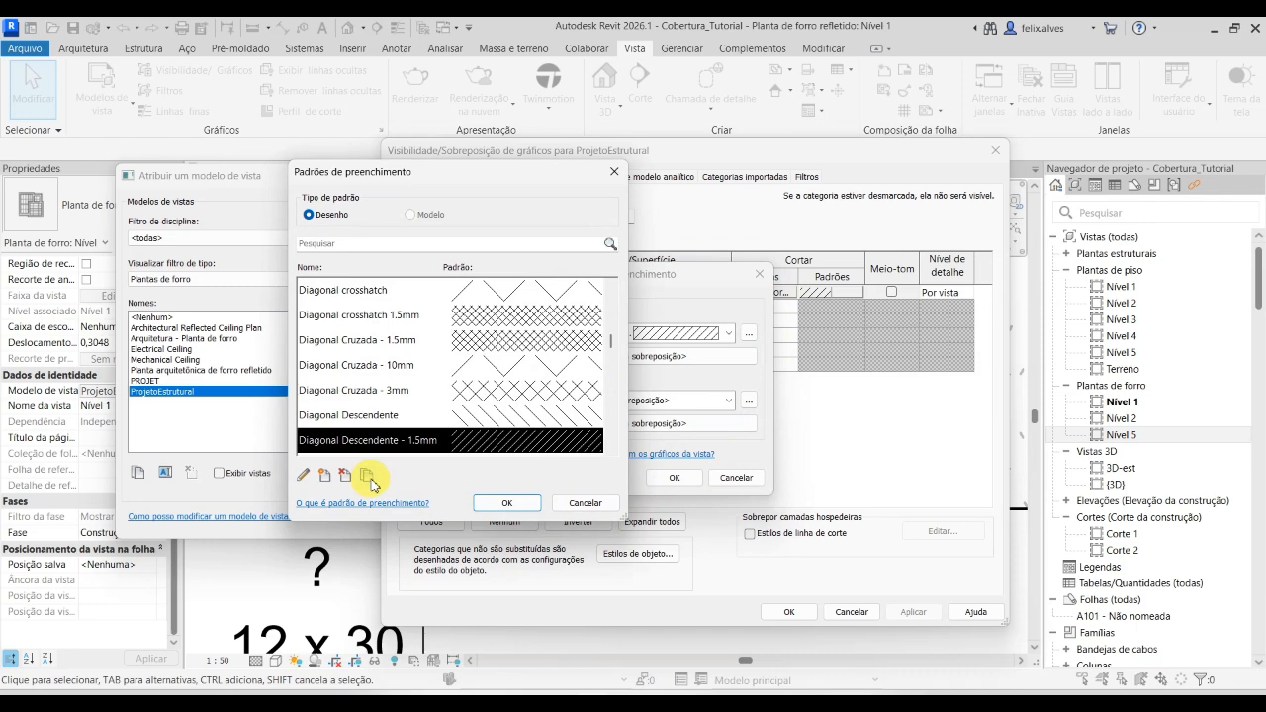
pyautogui.click(367, 475)
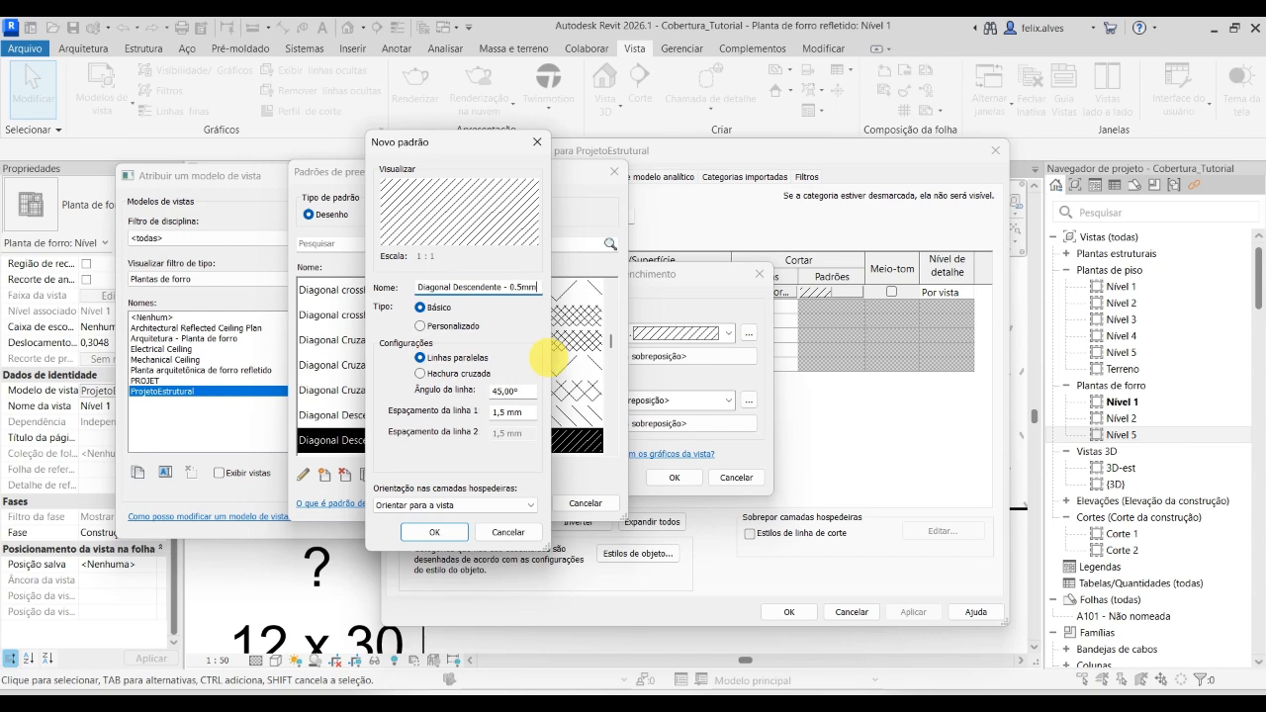
pyautogui.write('0,5')
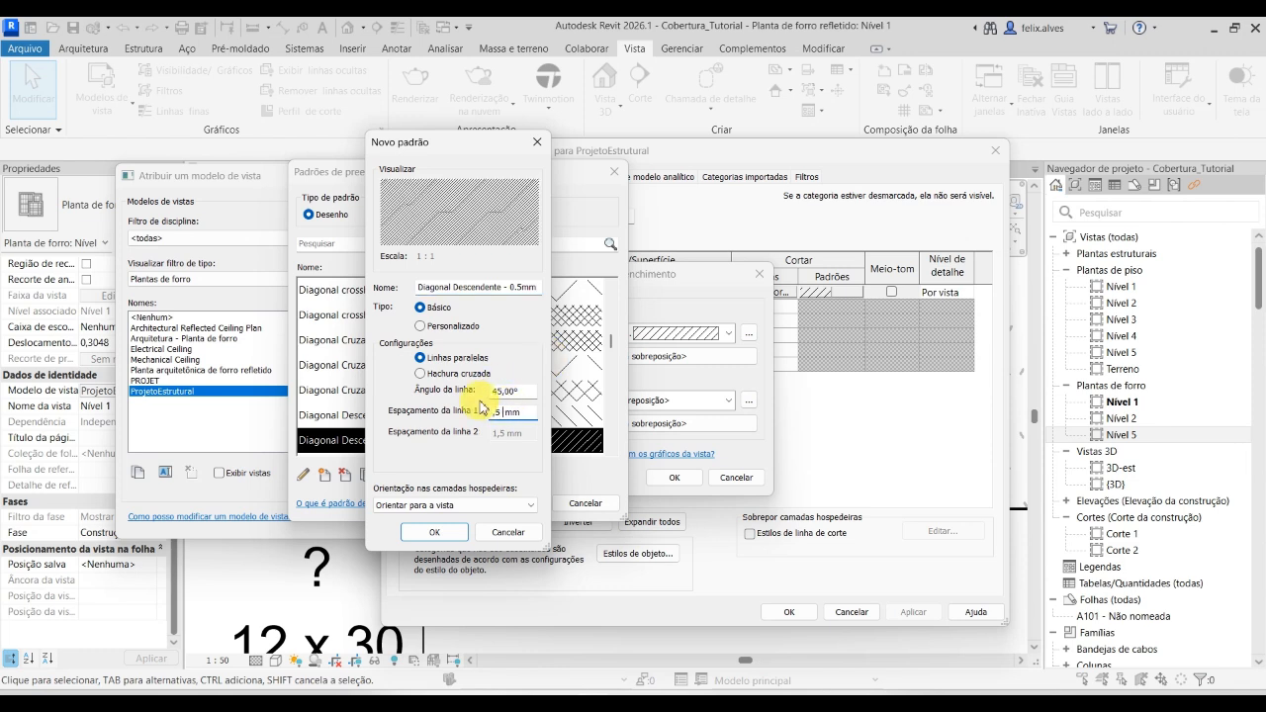
pyautogui.click(435, 532)
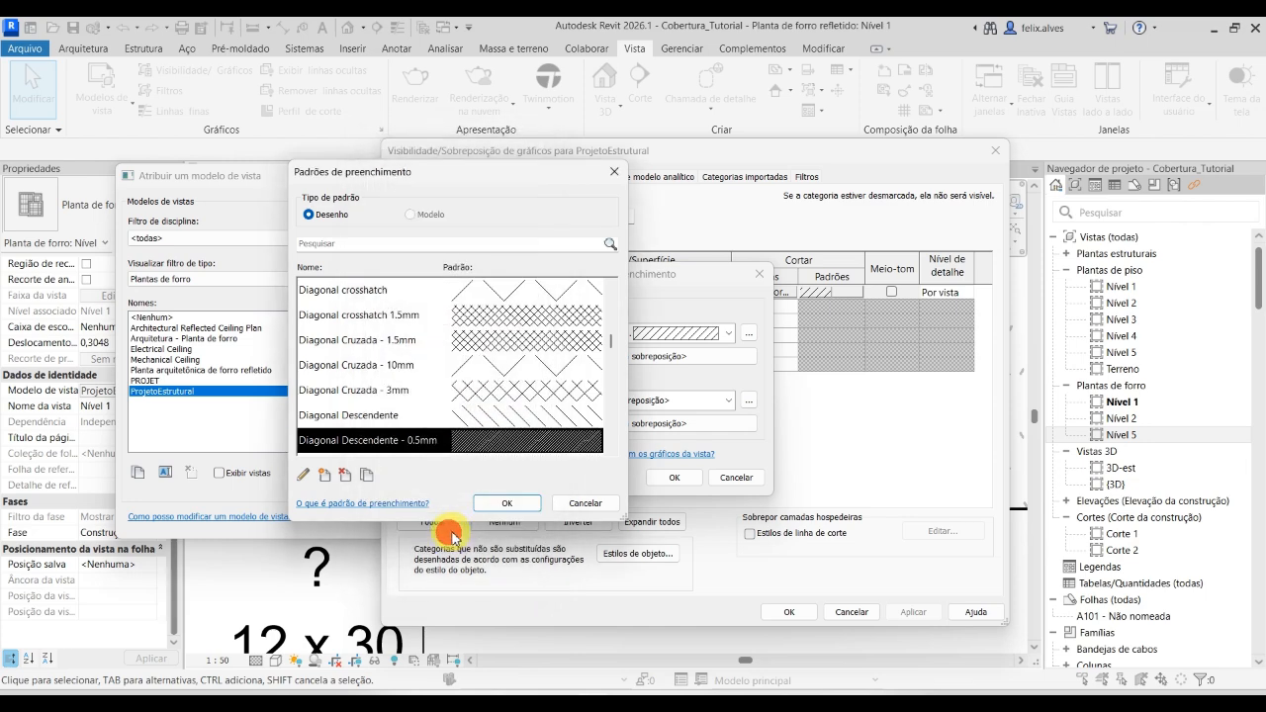
# Assign Diagonal Descendente - 0.5mm as the structural columns' foreground cut pattern and apply the ProjetoEstrutural template to the view.
pyautogui.click(526, 507)
pyautogui.click(668, 479)
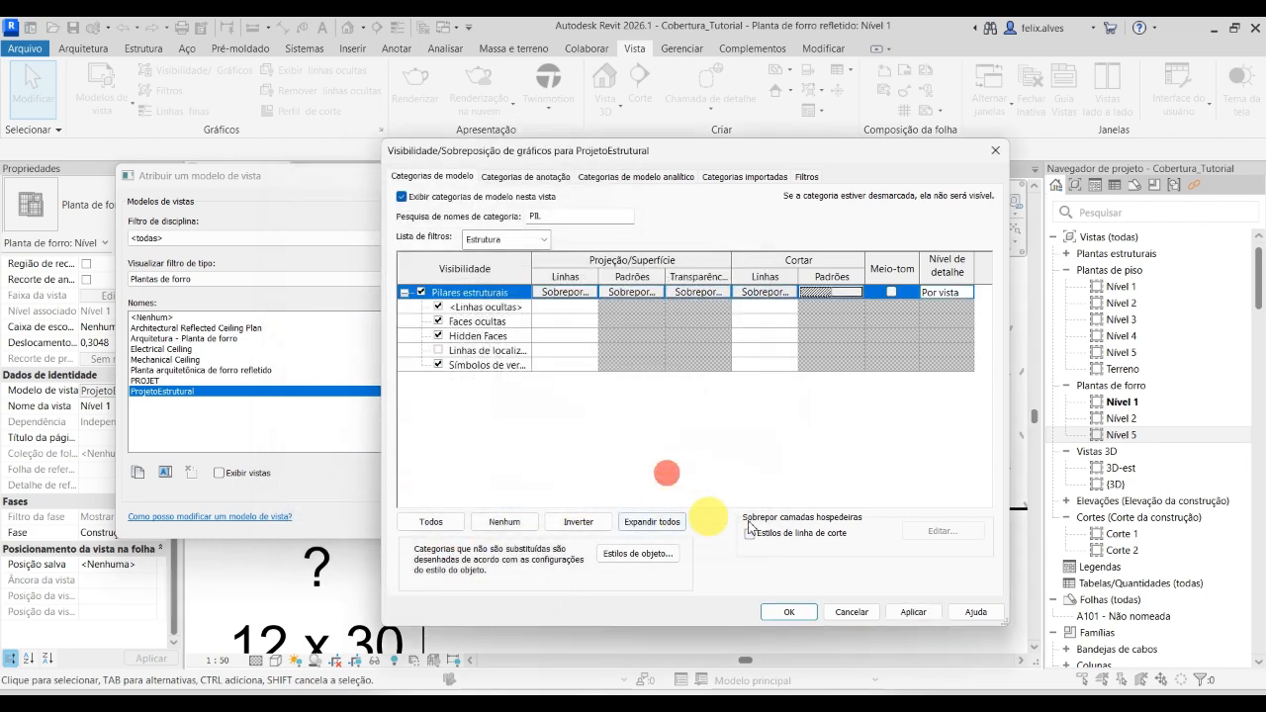
pyautogui.click(913, 611)
pyautogui.click(789, 611)
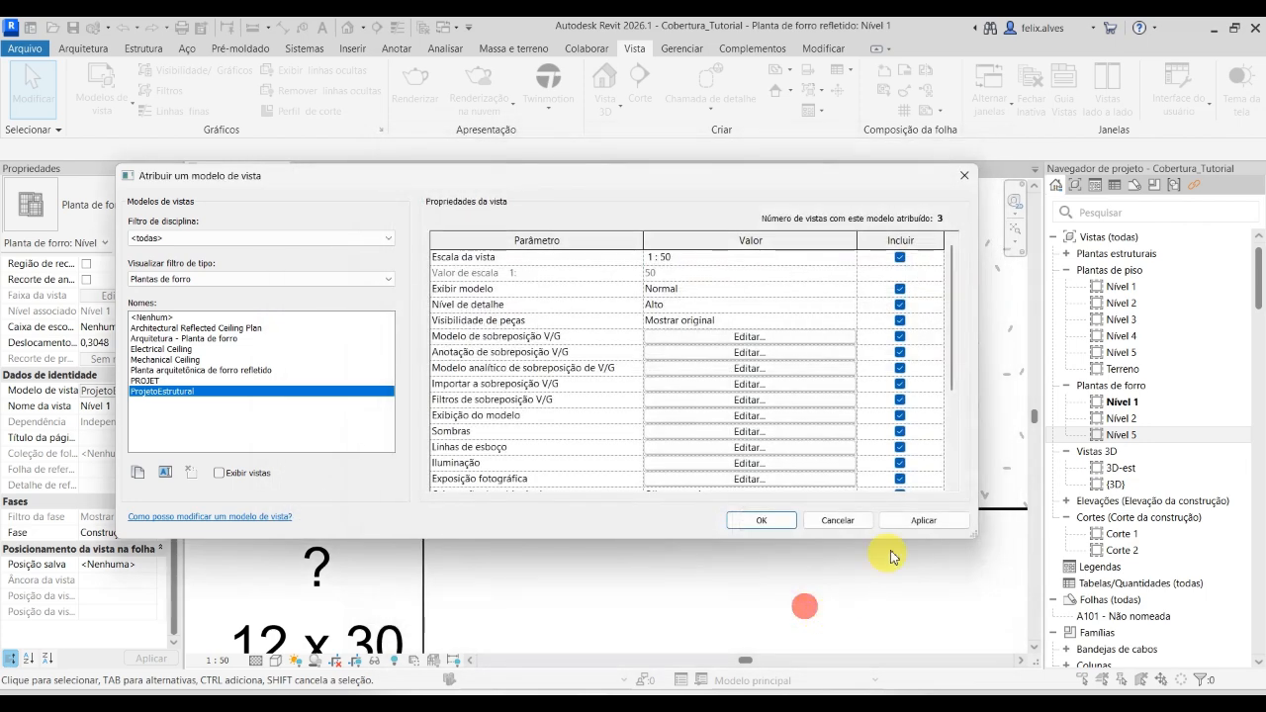
pyautogui.click(926, 521)
pyautogui.click(769, 521)
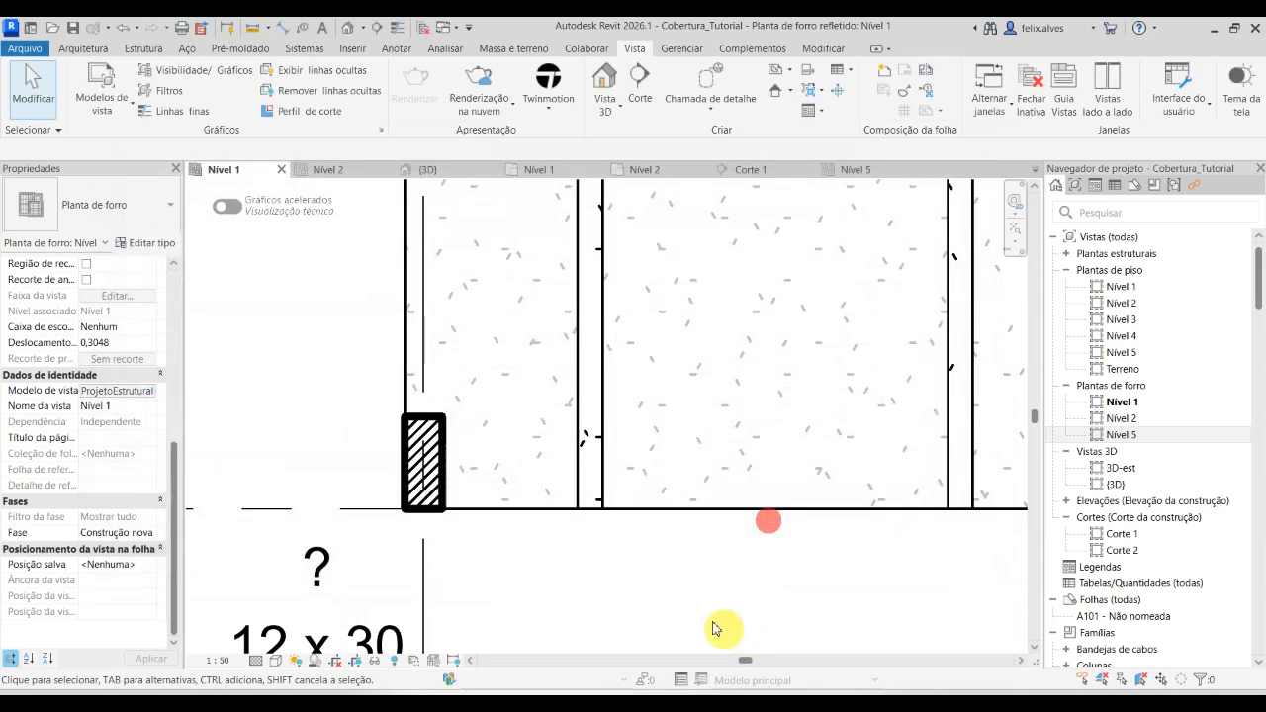
# Check the columns' denser hatch in the Nível 1 and Nível 2 ceiling plans.
pyautogui.scroll(-2, 376, 412)
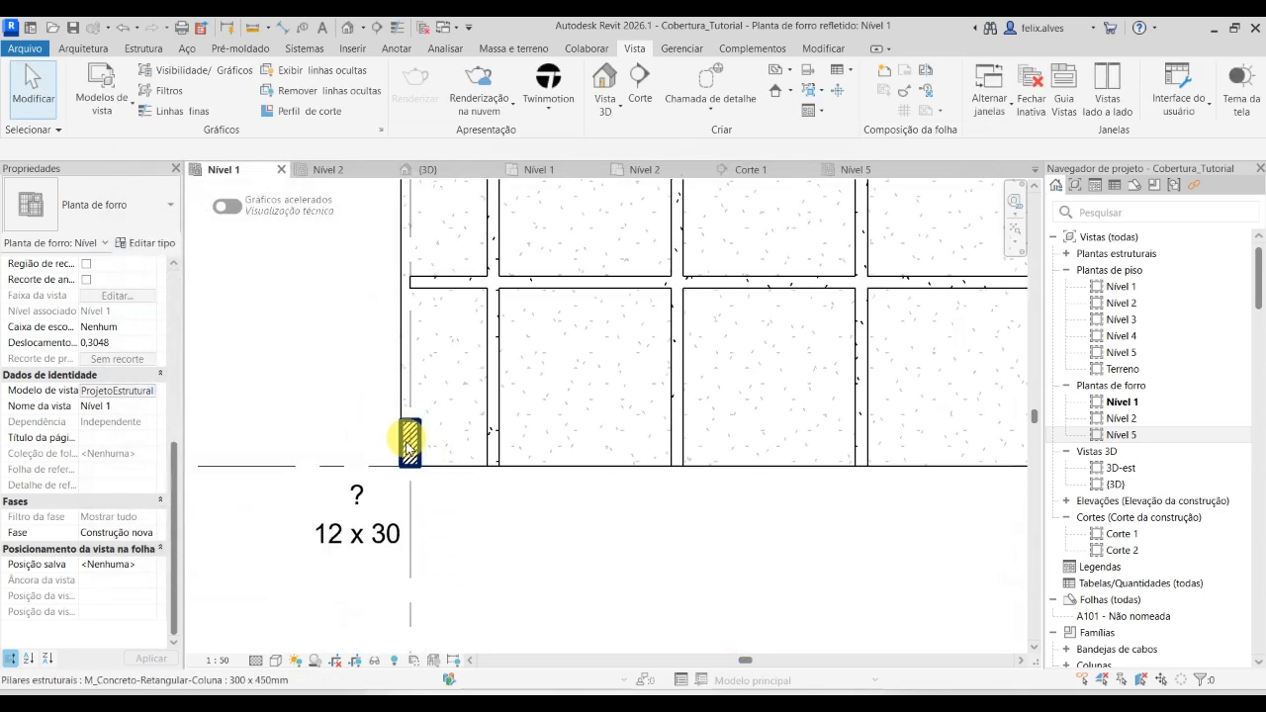
pyautogui.scroll(-4, 531, 528)
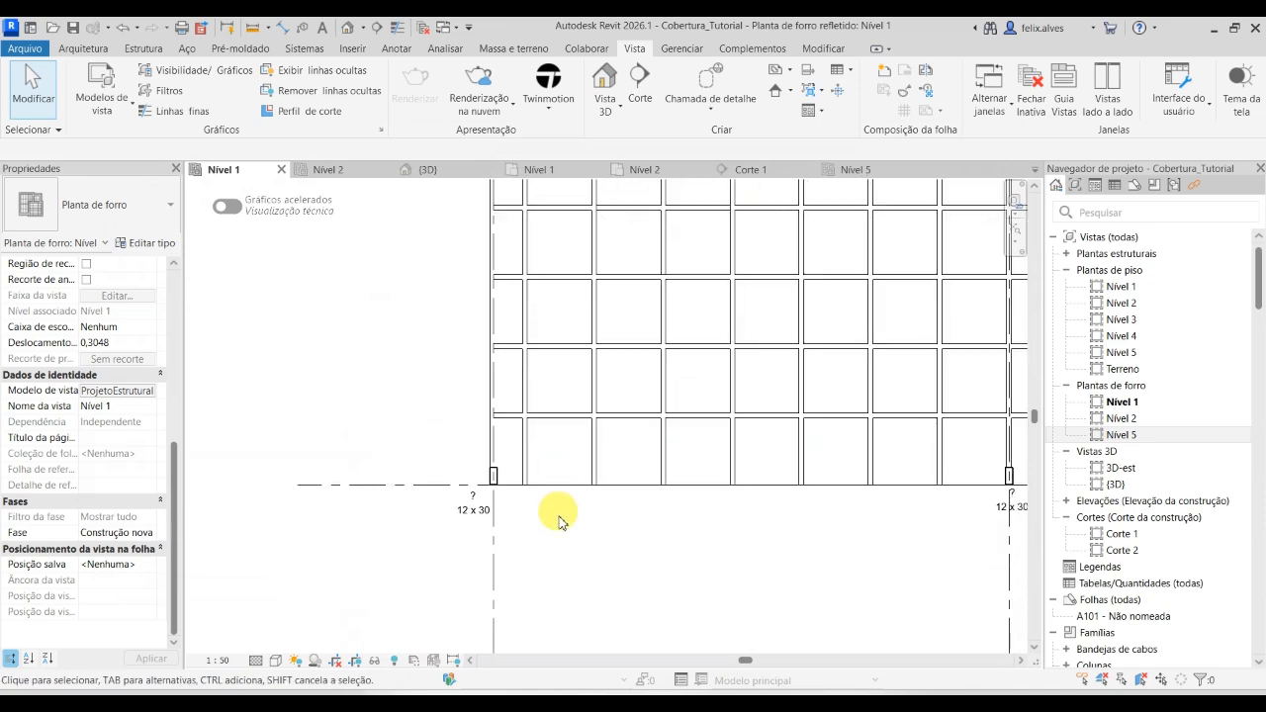
pyautogui.moveTo(652, 539); pyautogui.dragTo(508, 552, button='middle')
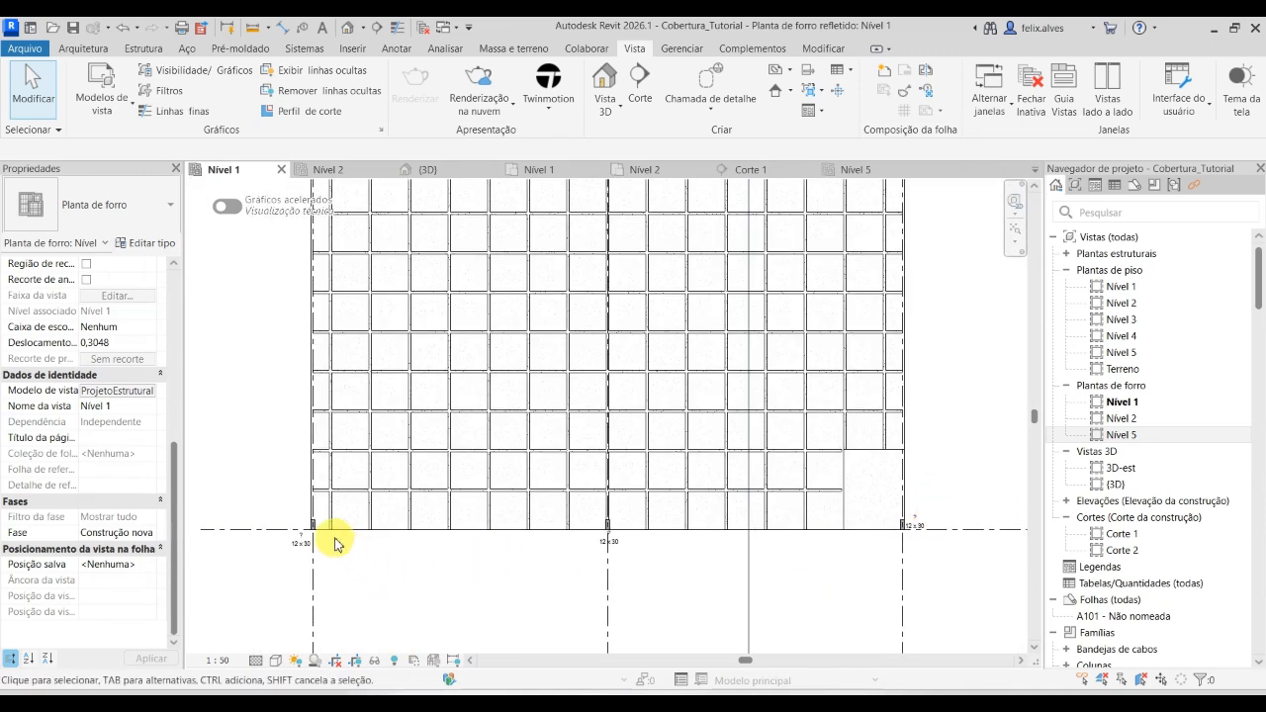
pyautogui.click(329, 171)
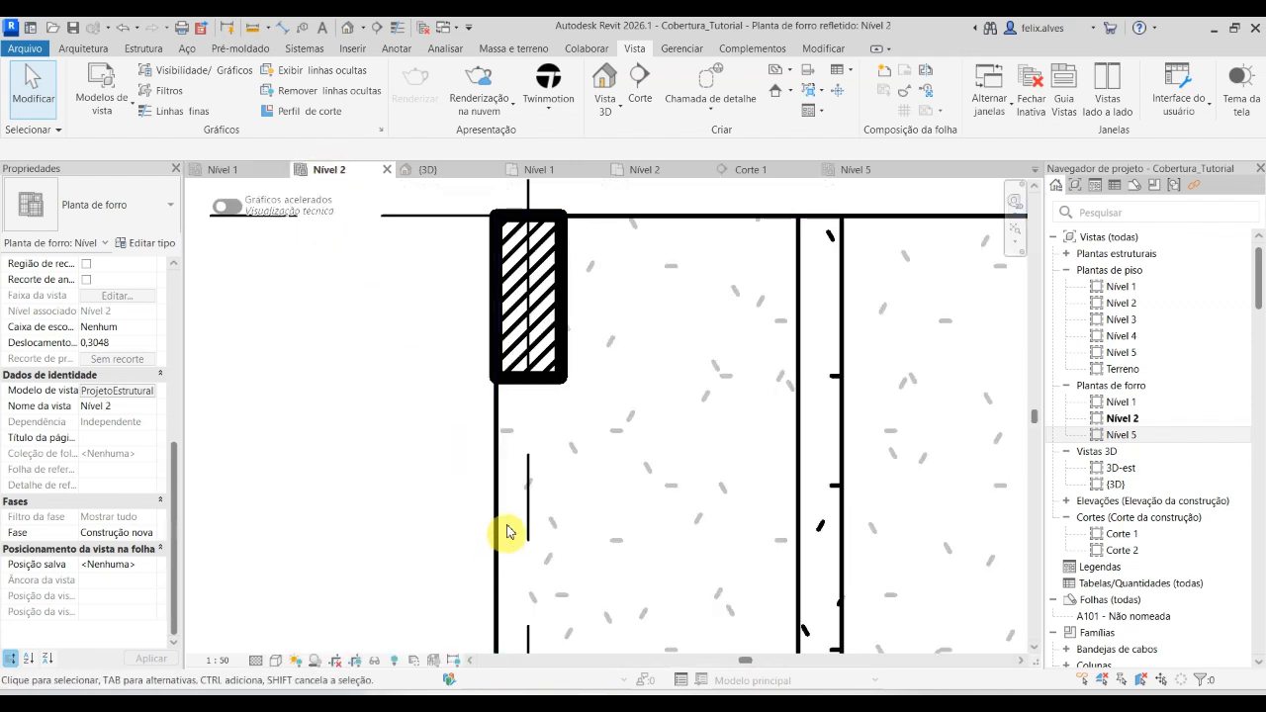
pyautogui.scroll(-4, 409, 494)
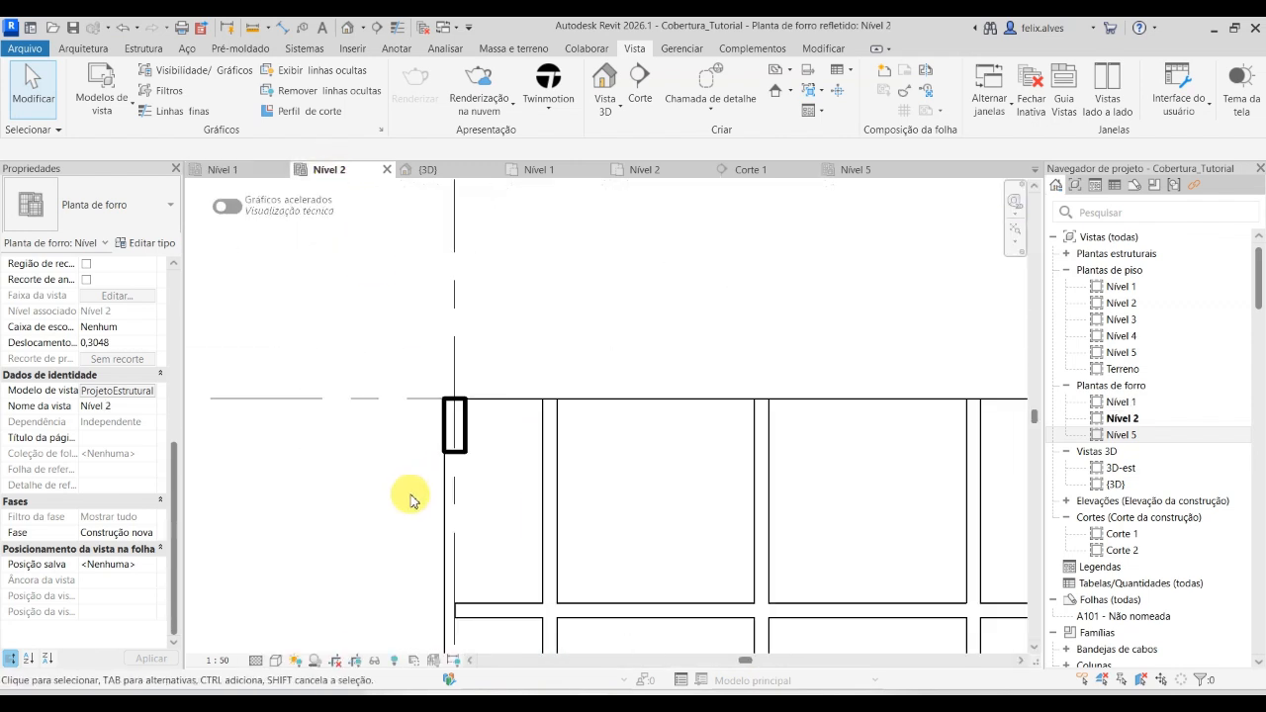
pyautogui.moveTo(384, 413); pyautogui.dragTo(377, 258, button='middle')
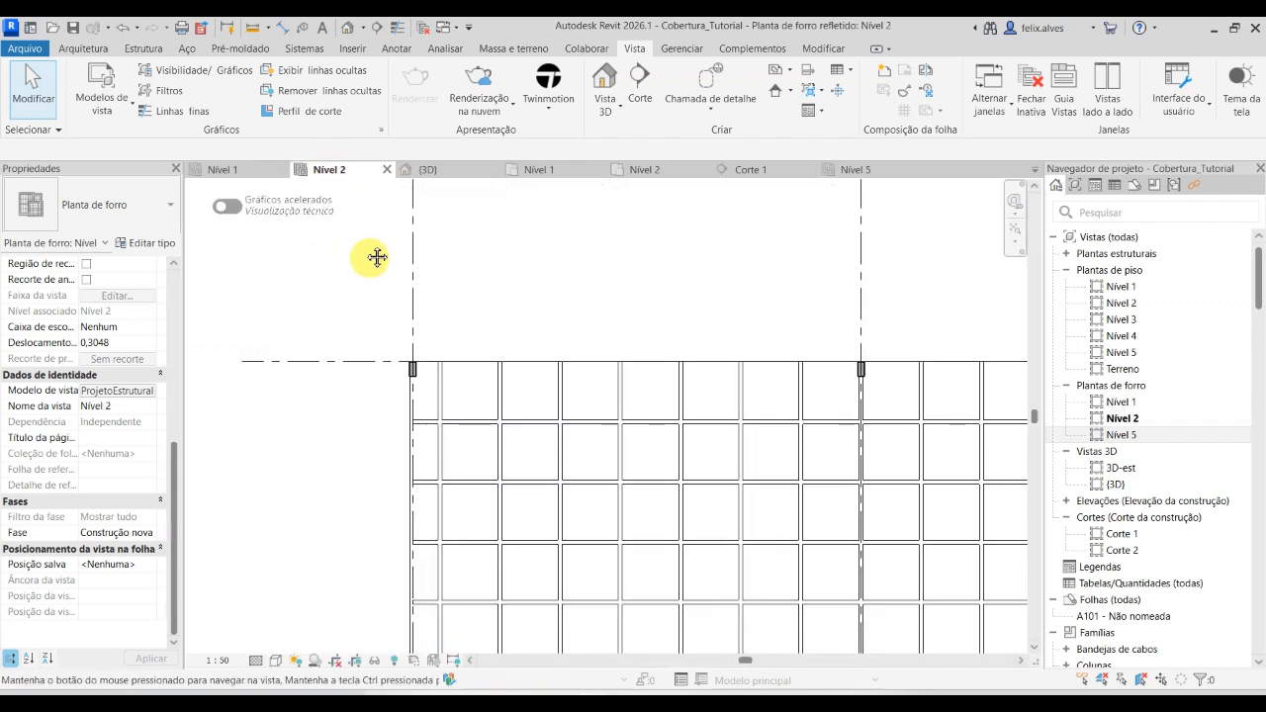
# In the Nível 1 ceiling plan, place an aligned dimension string below axis C from axis 1 through axis 2 to the solid corner panel's inner edge.
pyautogui.click(222, 169)
pyautogui.moveTo(310, 450); pyautogui.dragTo(301, 367, button='middle')
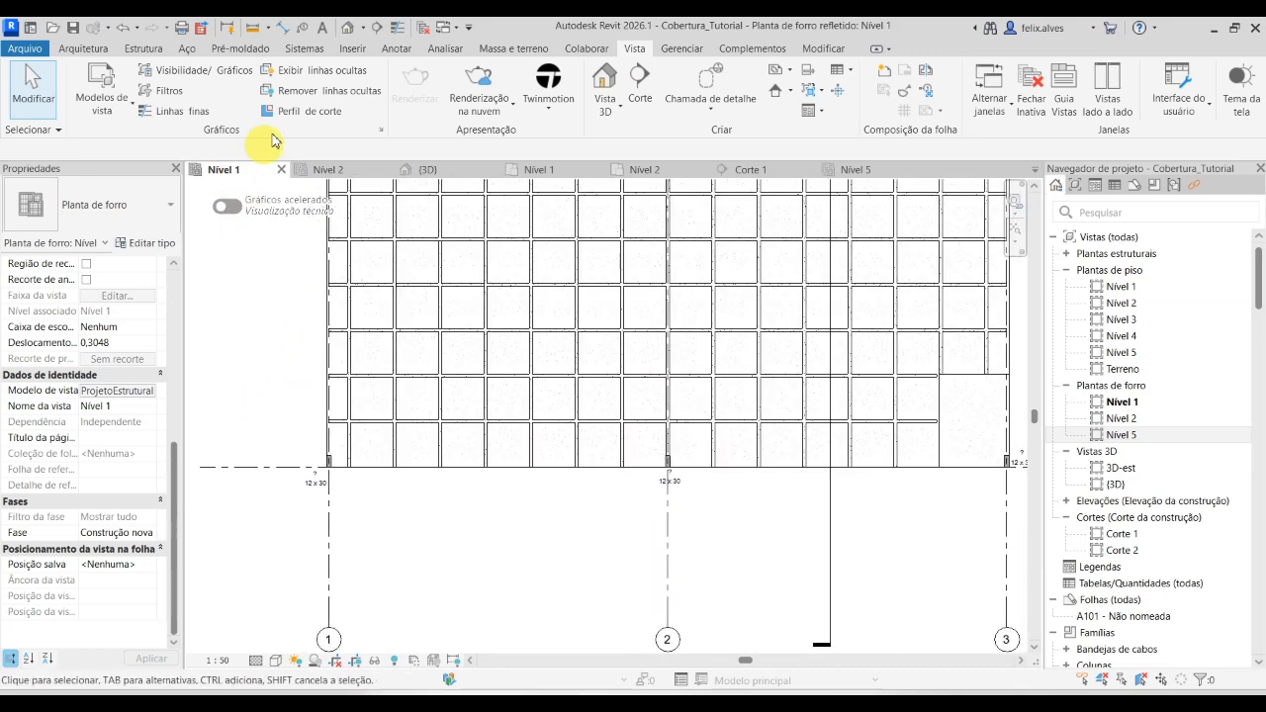
pyautogui.click(396, 48)
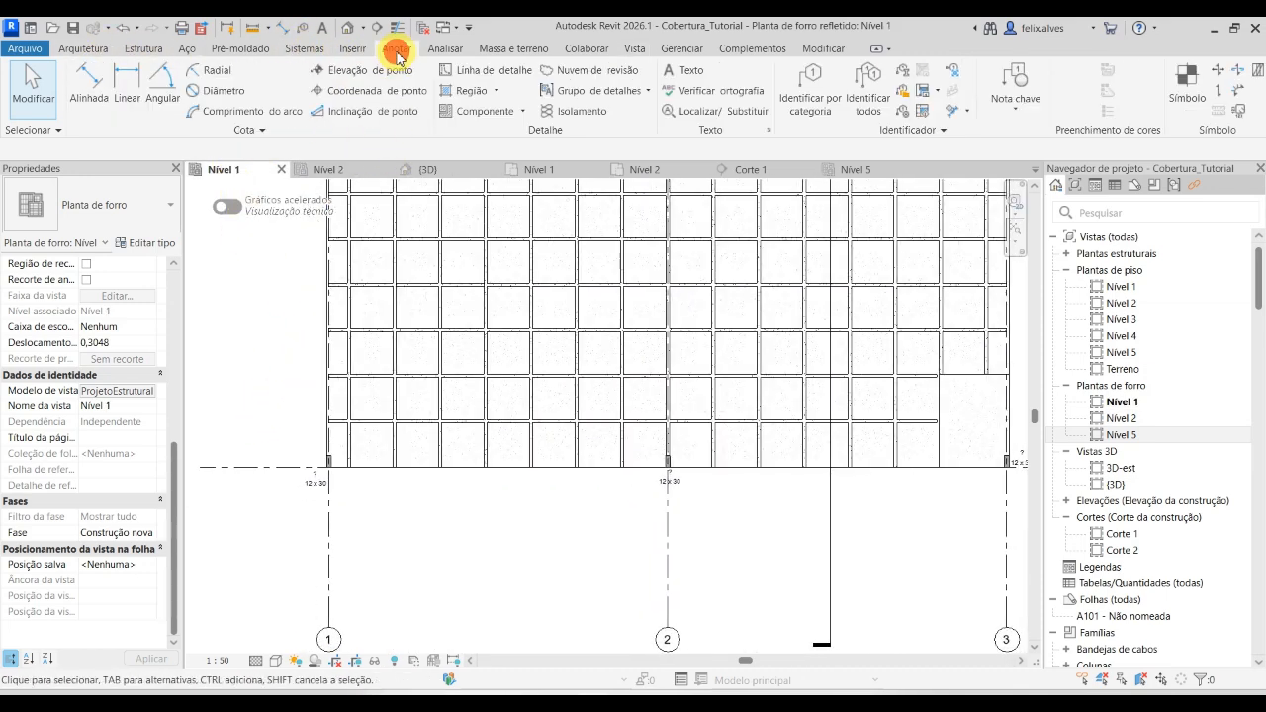
pyautogui.click(89, 85)
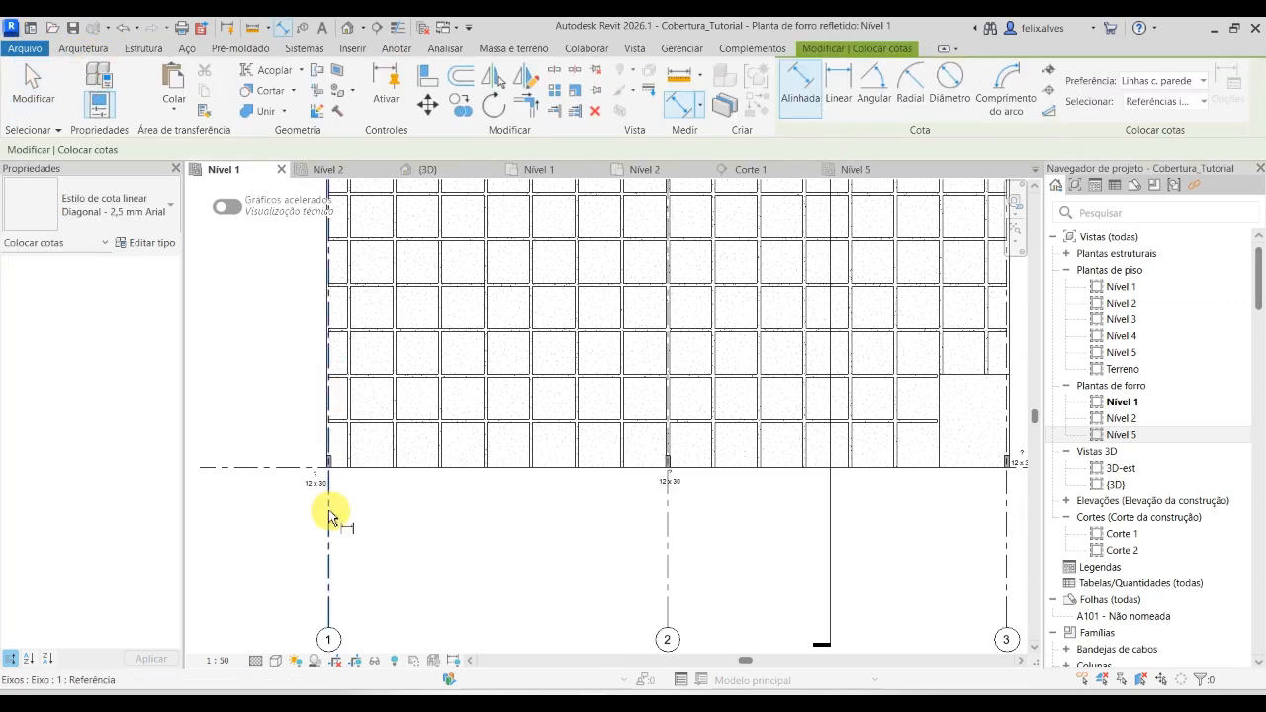
pyautogui.click(330, 512)
pyautogui.click(667, 526)
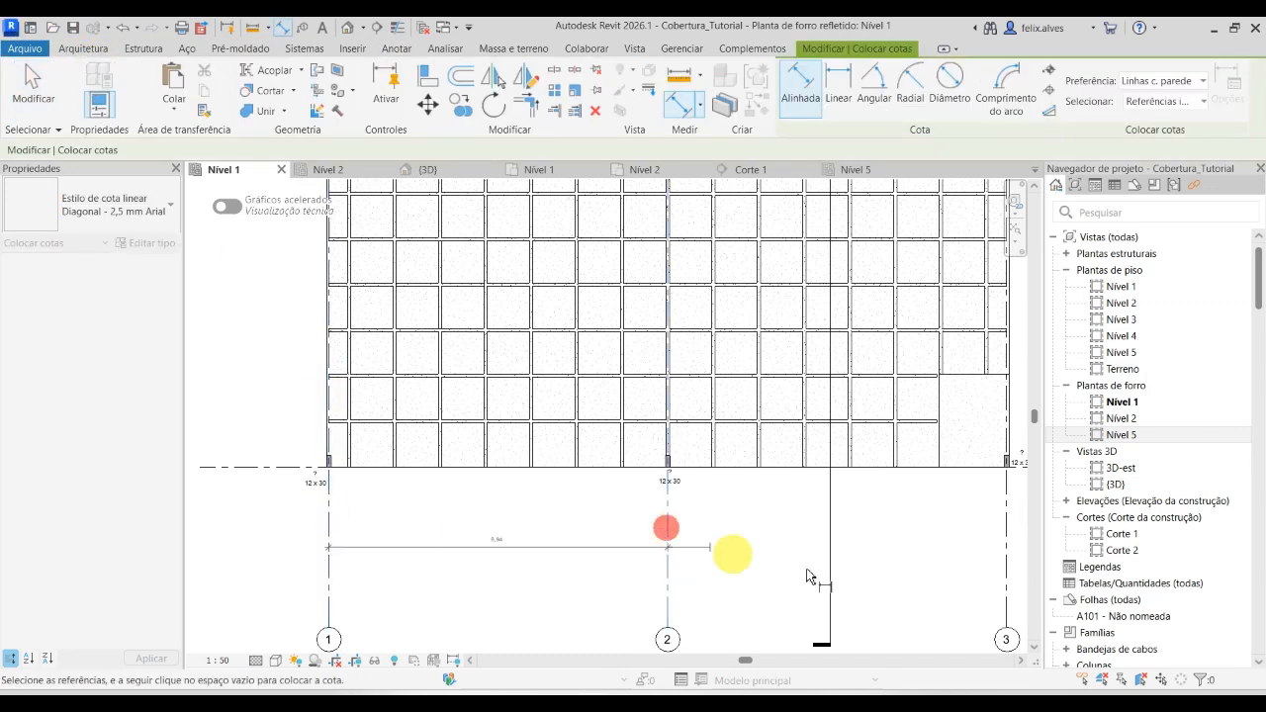
pyautogui.moveTo(803, 571); pyautogui.dragTo(698, 539, button='middle')
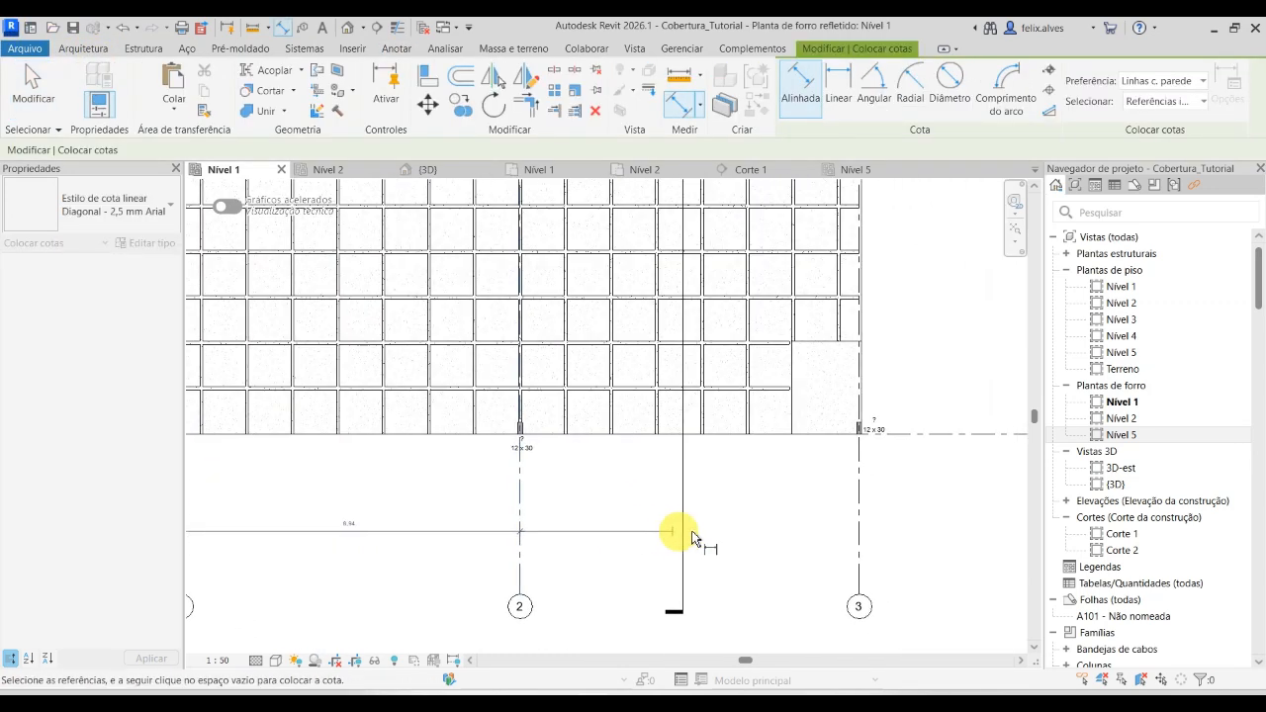
pyautogui.click(791, 436)
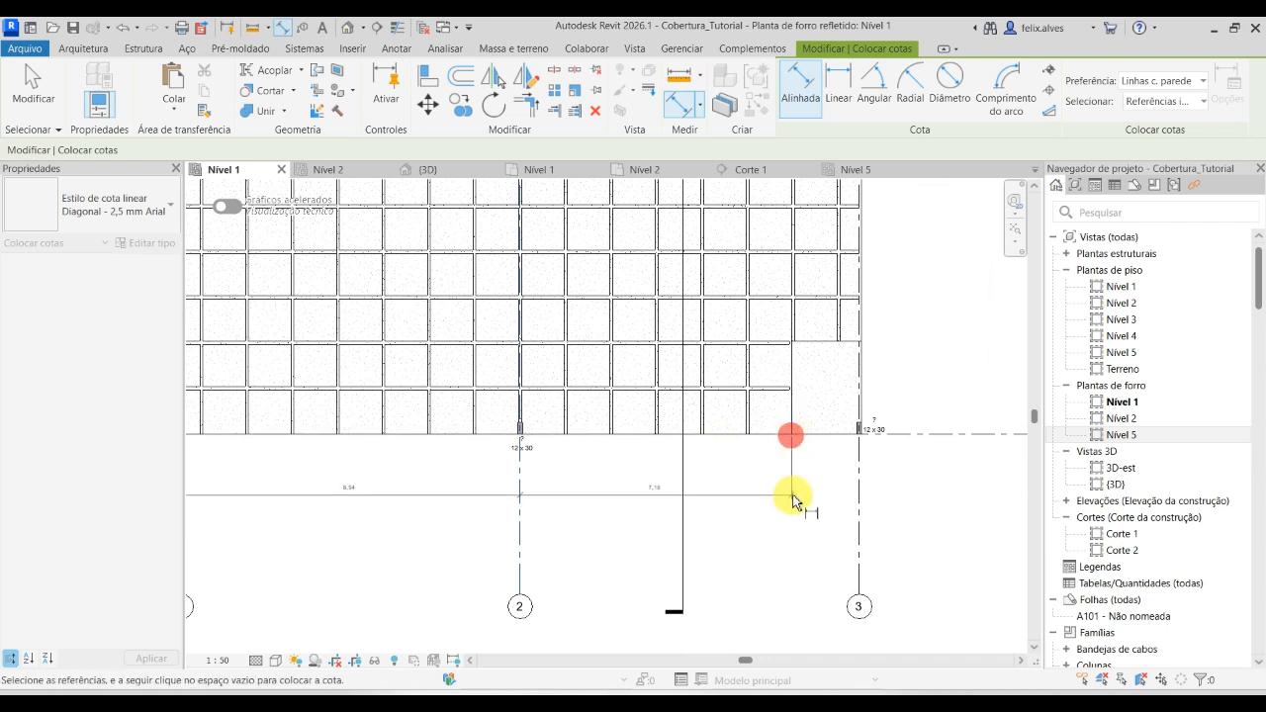
pyautogui.click(804, 481)
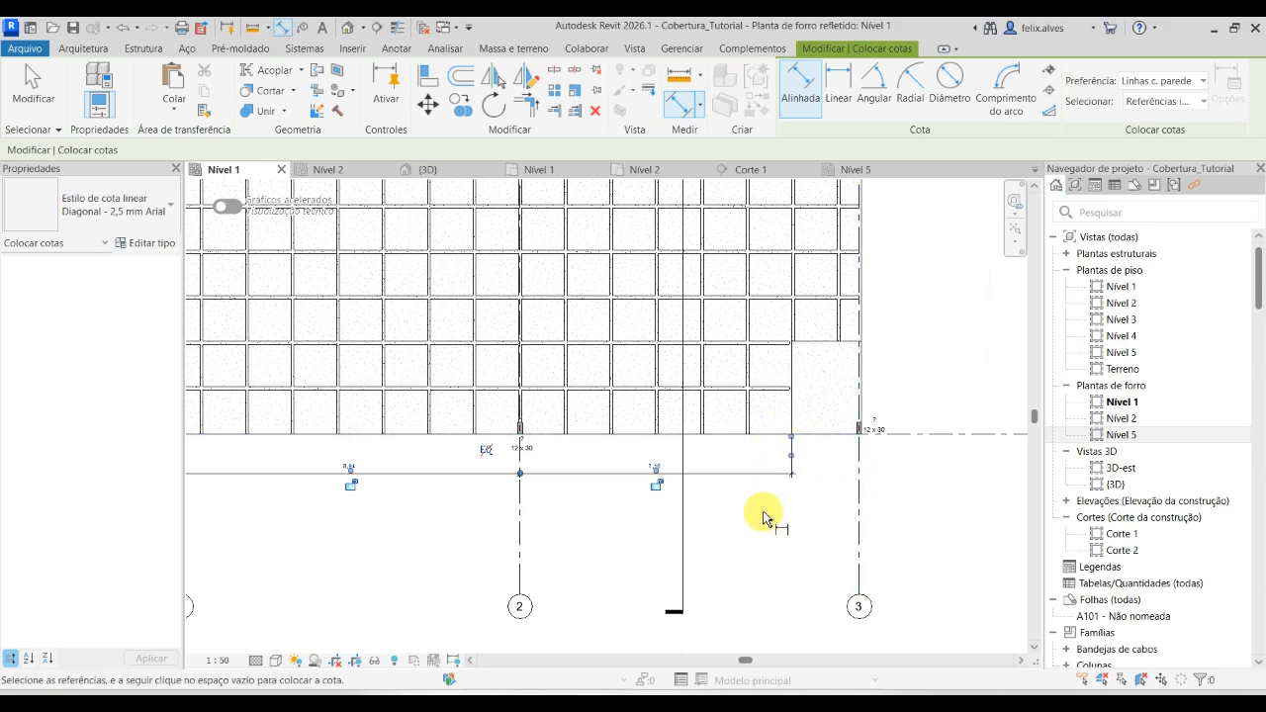
pyautogui.press('Escape')
# Edit the dimension string's witness lines to extend it from the solid corner panel's edge to axis 3.
pyautogui.click(758, 474)
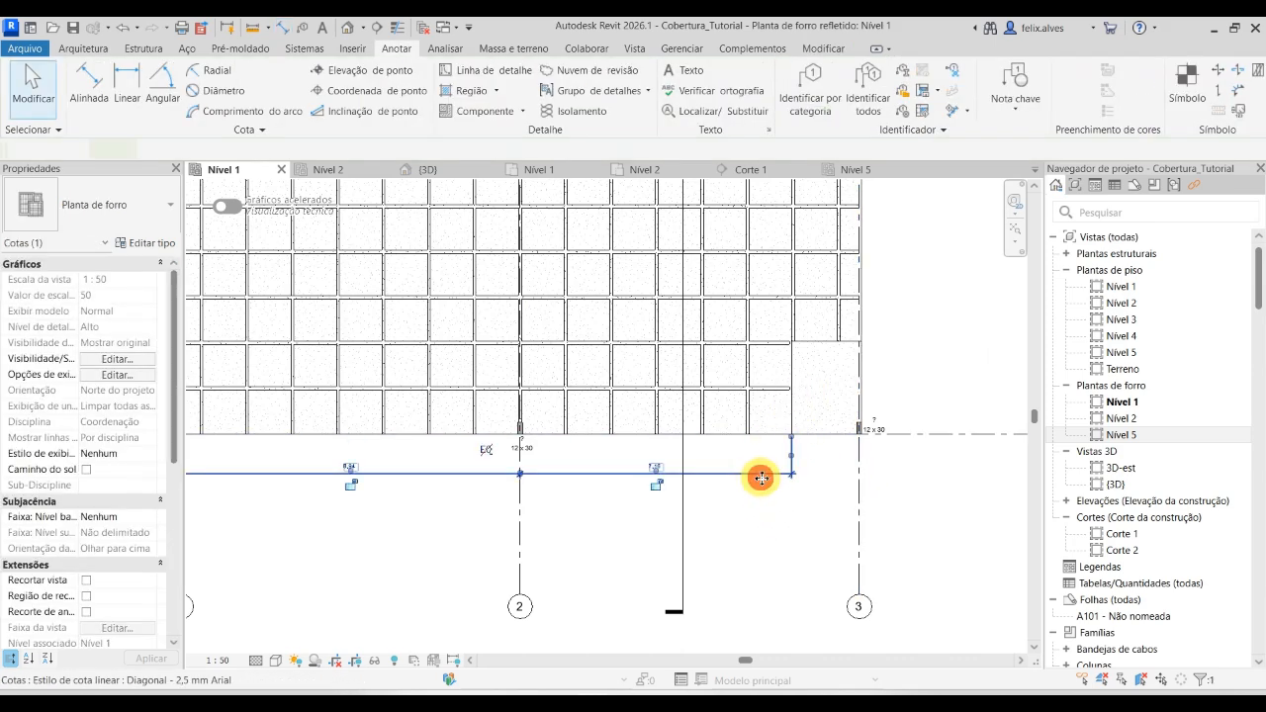
pyautogui.click(1028, 99)
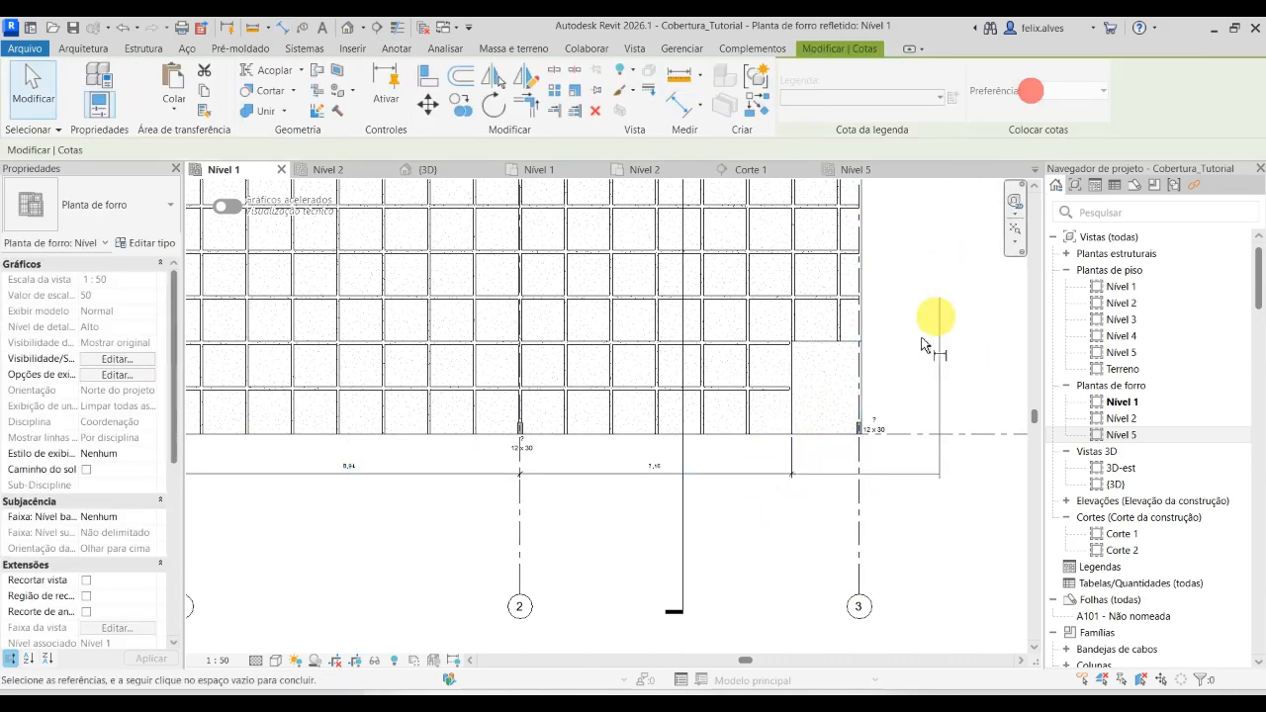
pyautogui.click(860, 461)
pyautogui.scroll(3, 875, 455)
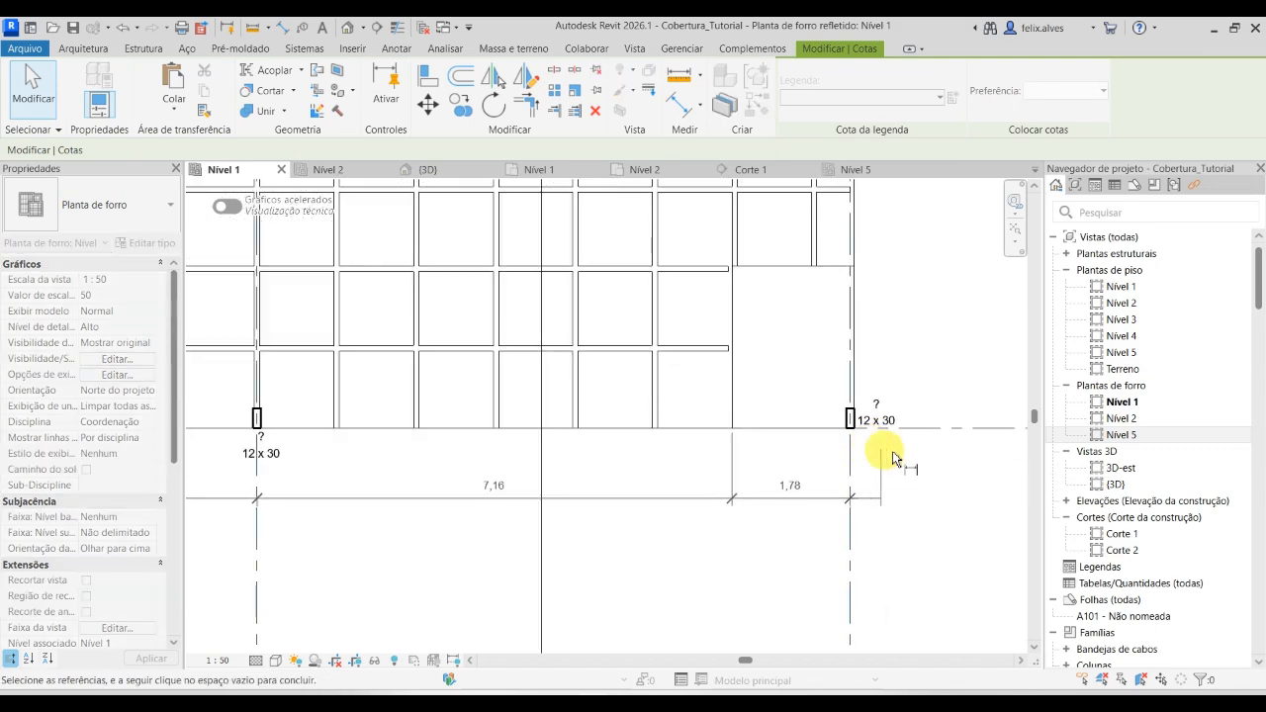
pyautogui.click(936, 477)
pyautogui.scroll(-4, 890, 529)
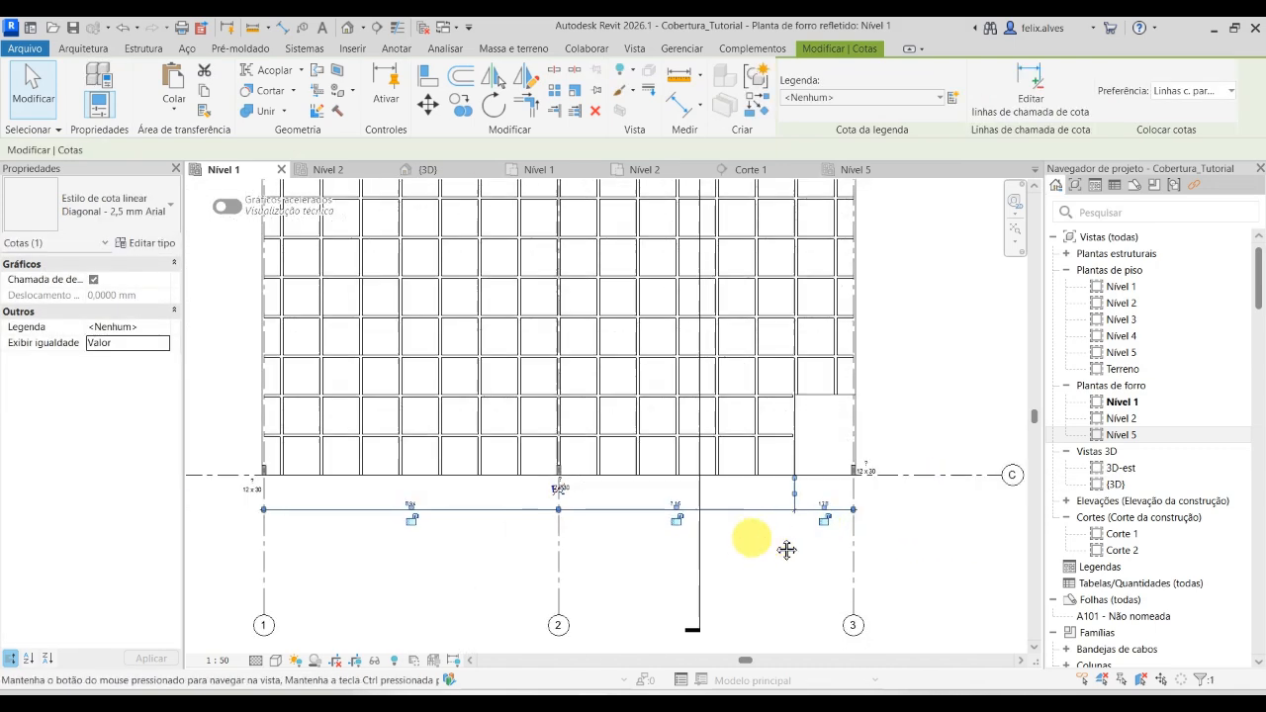
# Look over the Nível 1 ceiling plan and examine the dimension text between axes 1 and 2.
pyautogui.scroll(2, 636, 514)
pyautogui.scroll(-2, 682, 551)
pyautogui.scroll(-3, 486, 290)
pyautogui.scroll(3, 482, 342)
pyautogui.moveTo(482, 341); pyautogui.dragTo(466, 459, button='middle')
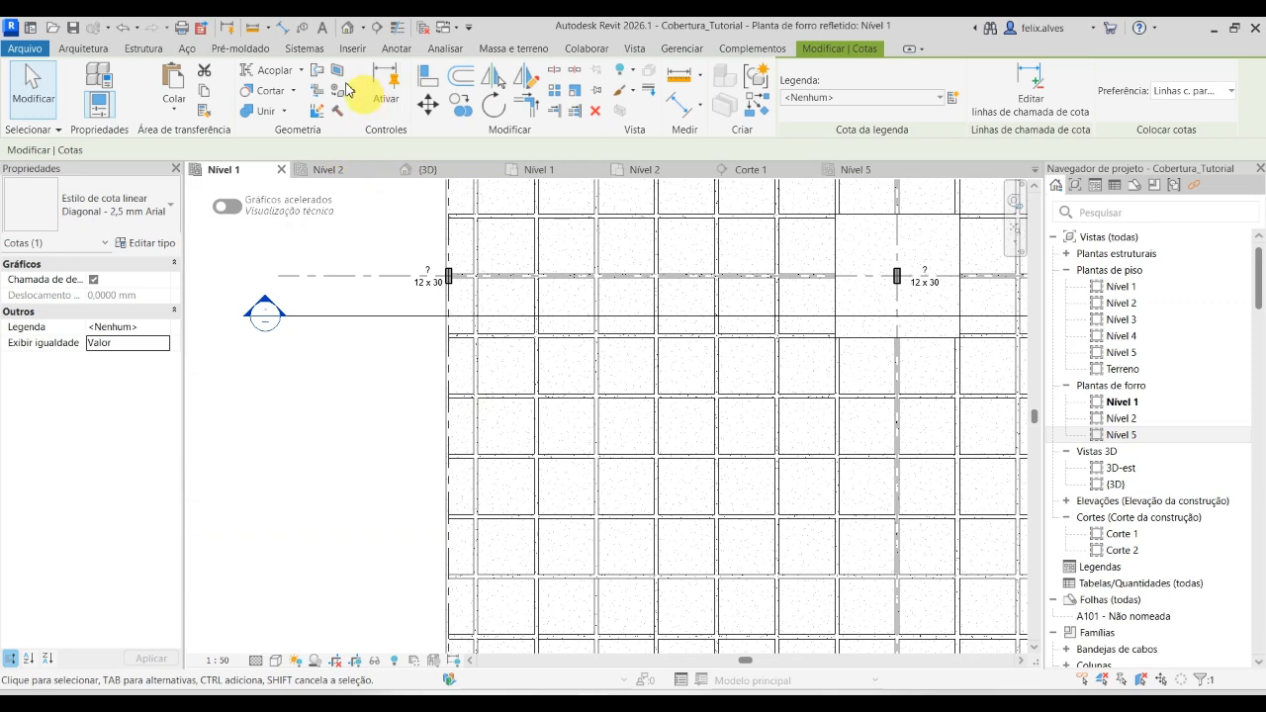
pyautogui.scroll(-3, 580, 367)
pyautogui.scroll(5, 687, 545)
pyautogui.scroll(3, 506, 485)
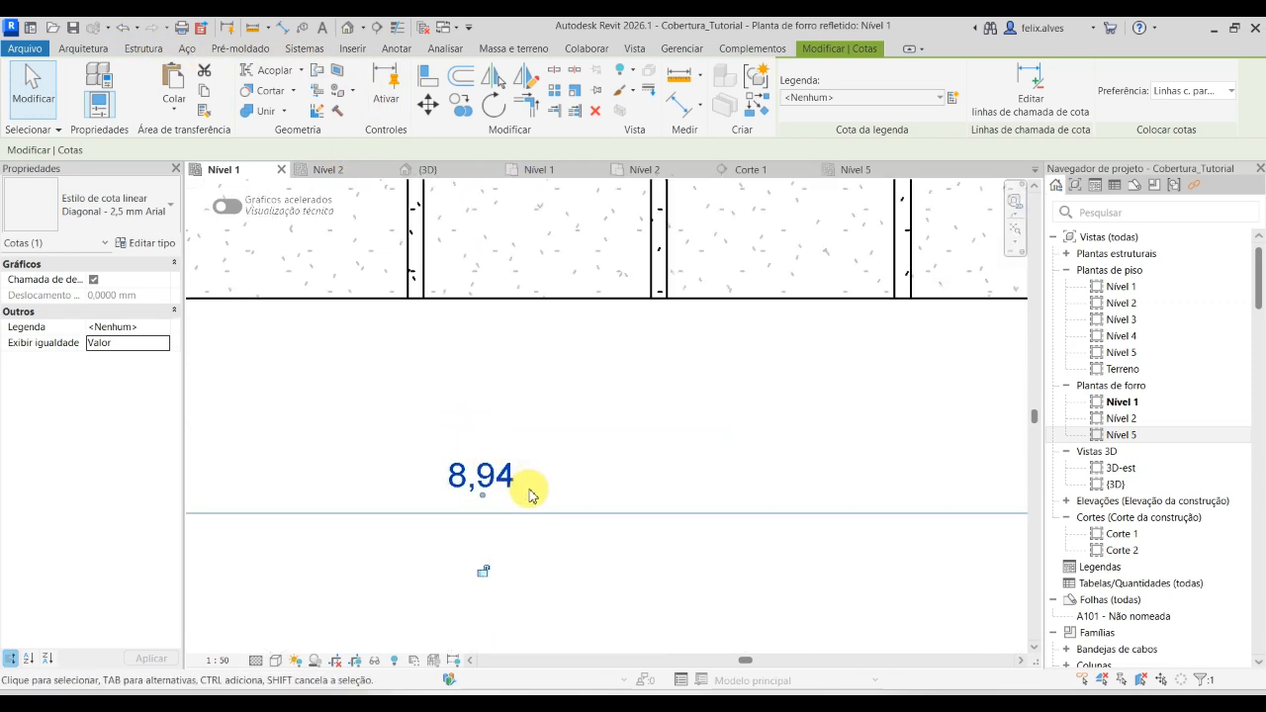
pyautogui.scroll(-5, 529, 494)
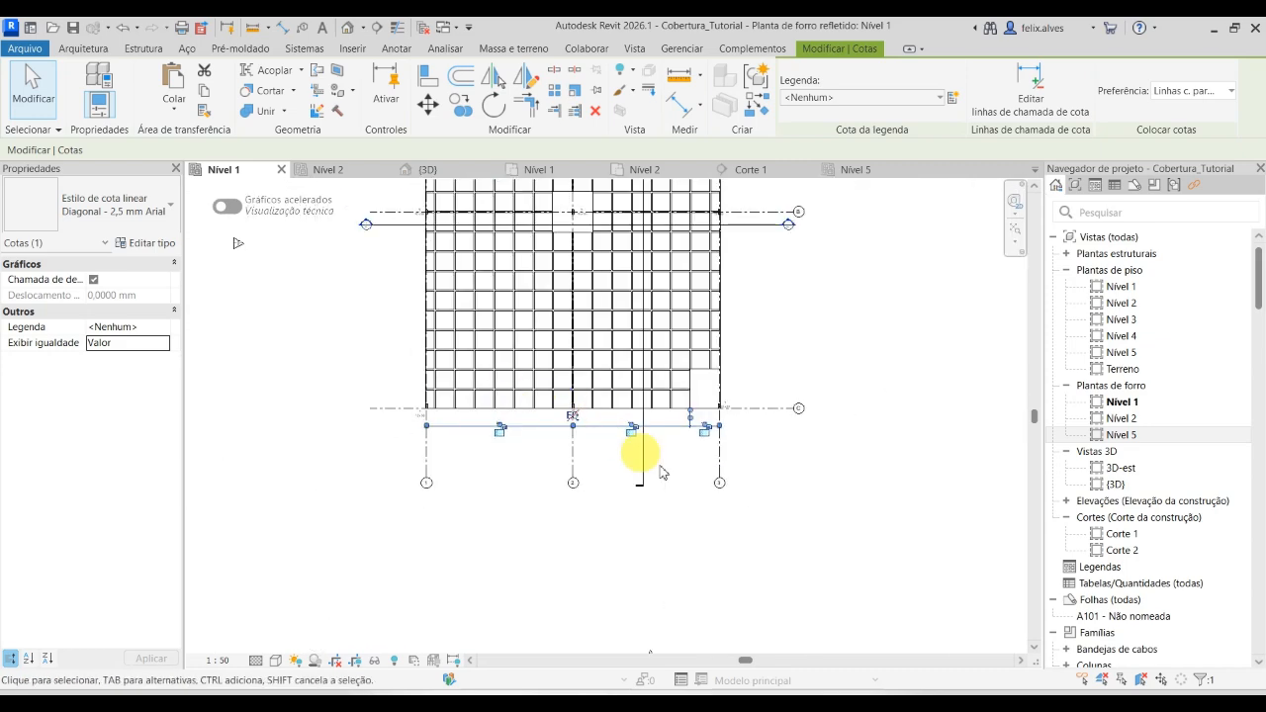
pyautogui.scroll(3, 722, 395)
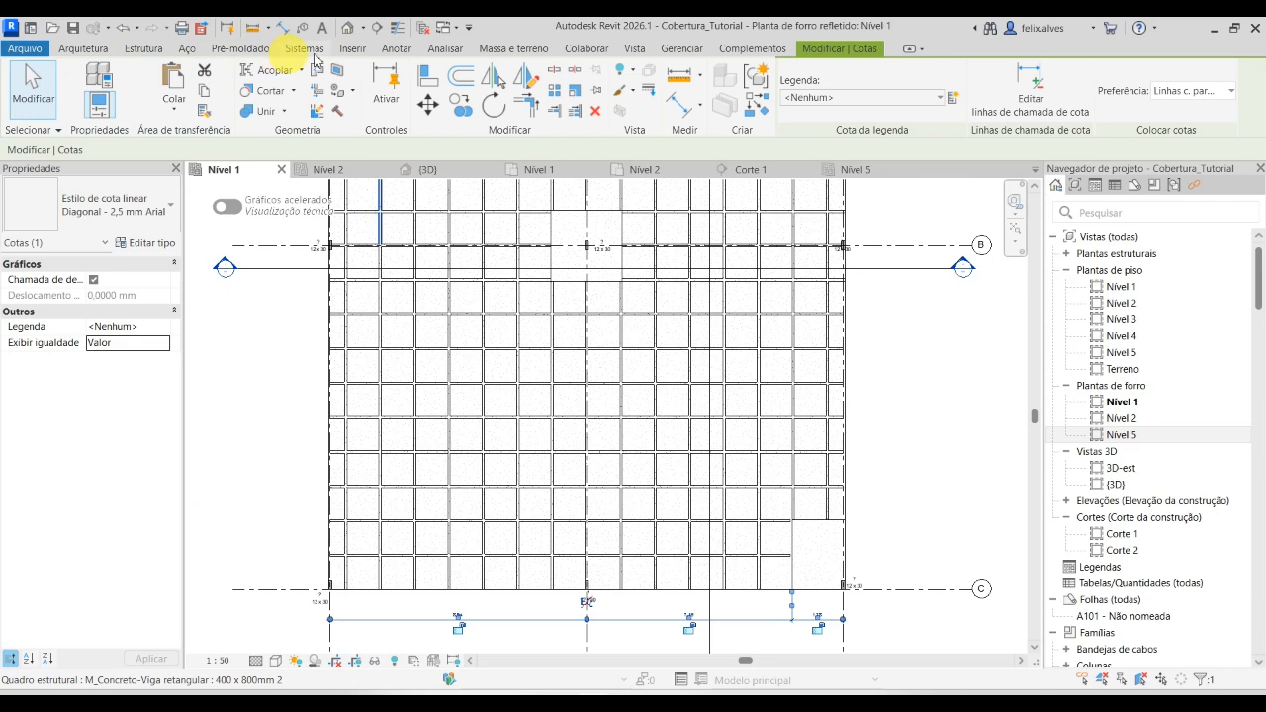
# Place an aligned overall dimension from axis 1 to axis 3 below the existing dimension string in the Nível 1 ceiling plan.
pyautogui.click(396, 49)
pyautogui.click(89, 81)
pyautogui.scroll(-2, 208, 227)
pyautogui.click(283, 523)
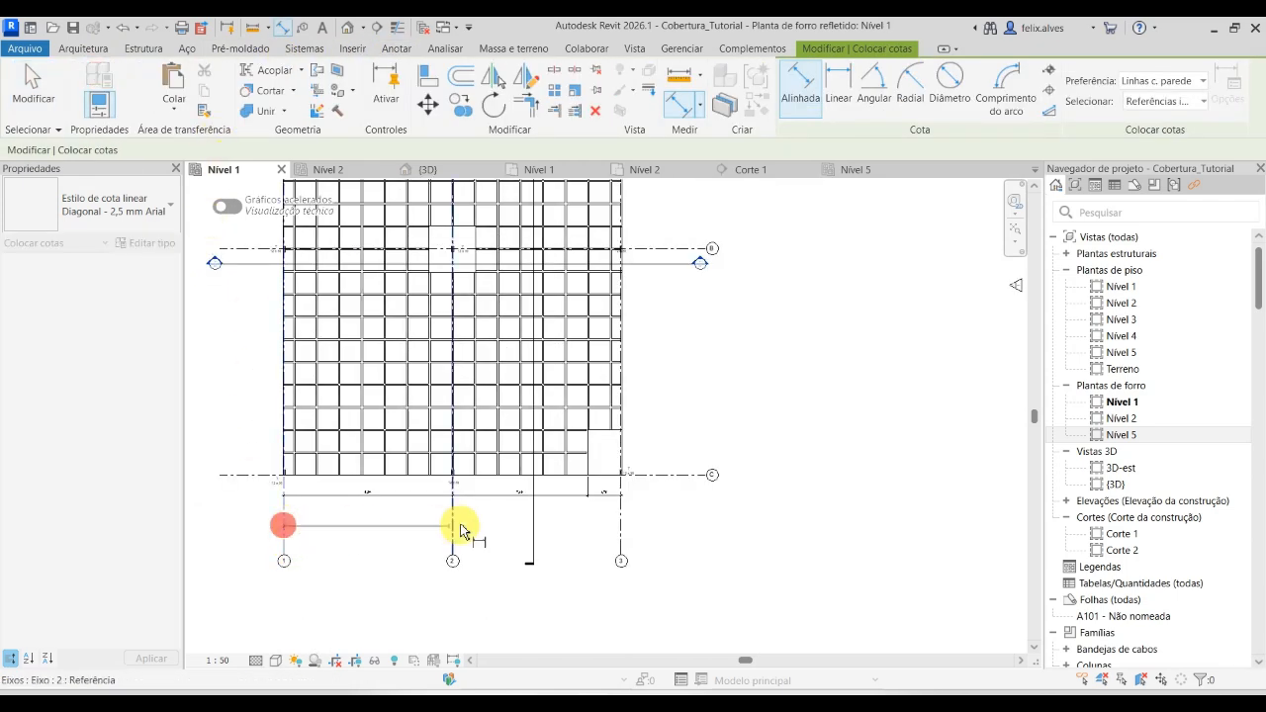
pyautogui.click(621, 522)
pyautogui.scroll(2, 534, 515)
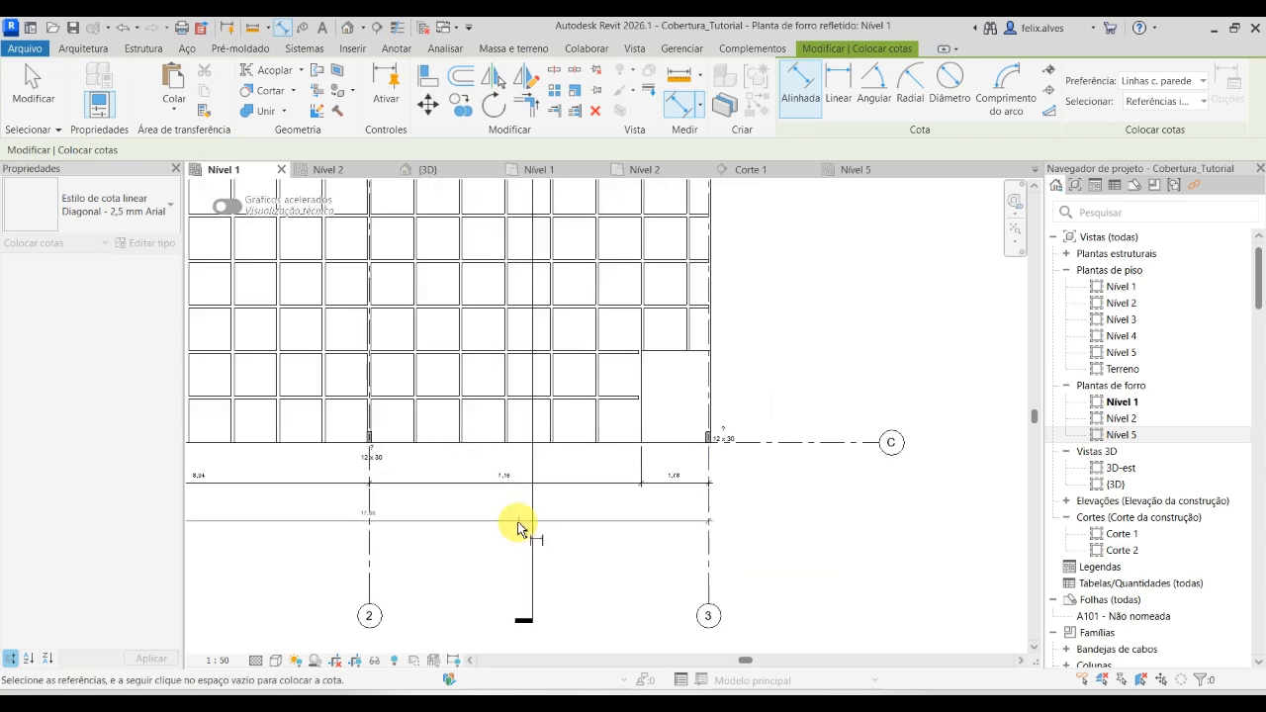
pyautogui.click(493, 512)
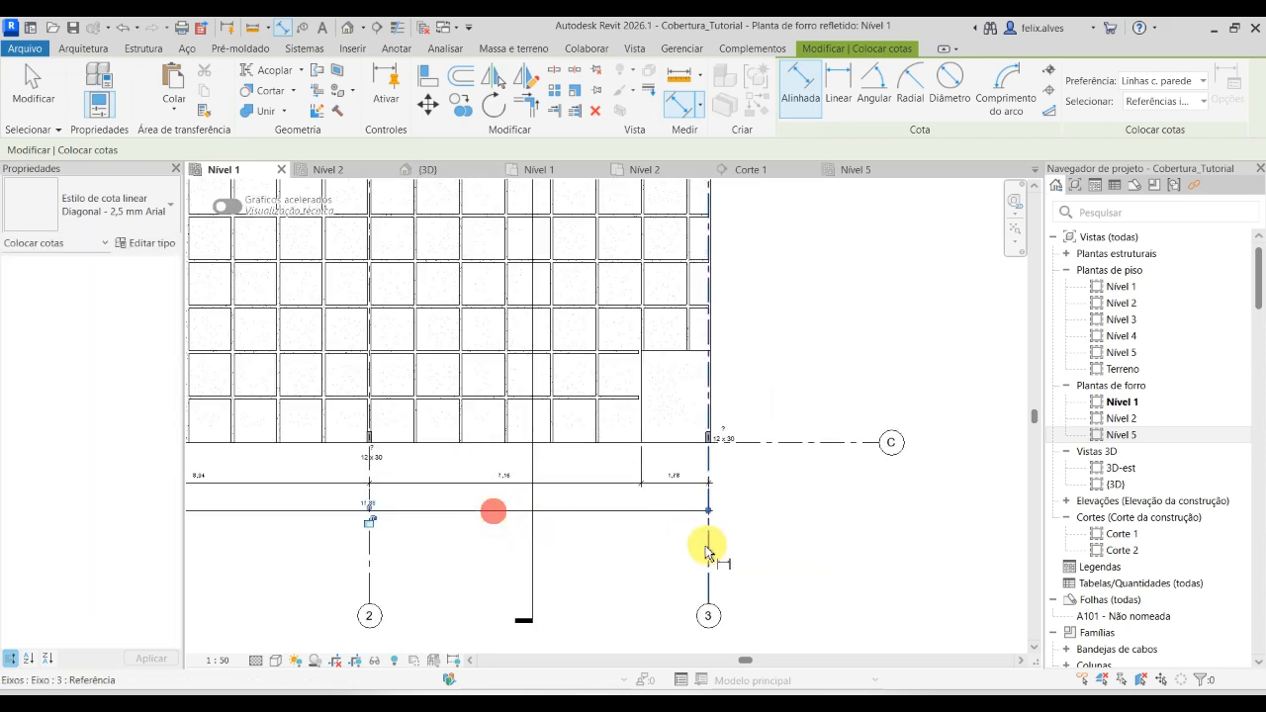
# Try to align axis 3 with the slab's outer edge beside the 12 x 30 corner column.
pyautogui.scroll(1, 738, 539)
pyautogui.moveTo(739, 537); pyautogui.dragTo(787, 542, button='middle')
pyautogui.scroll(3, 767, 522)
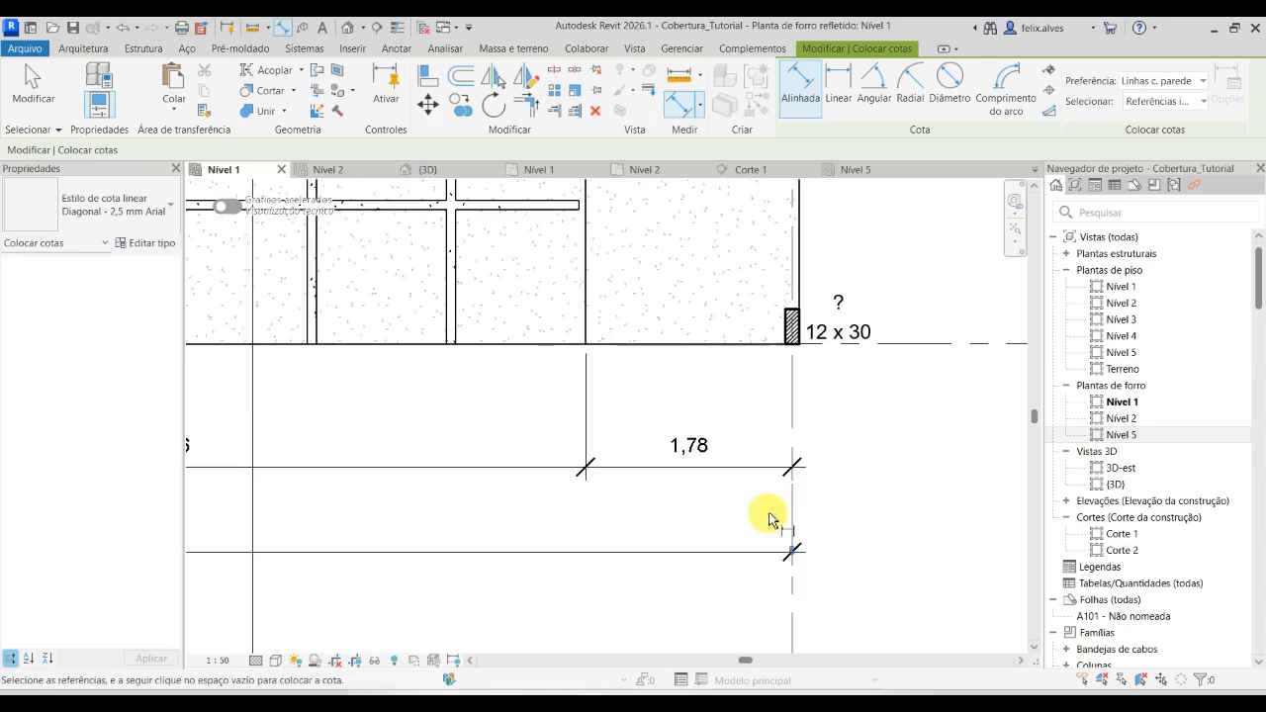
pyautogui.press('a')
pyautogui.press('l')
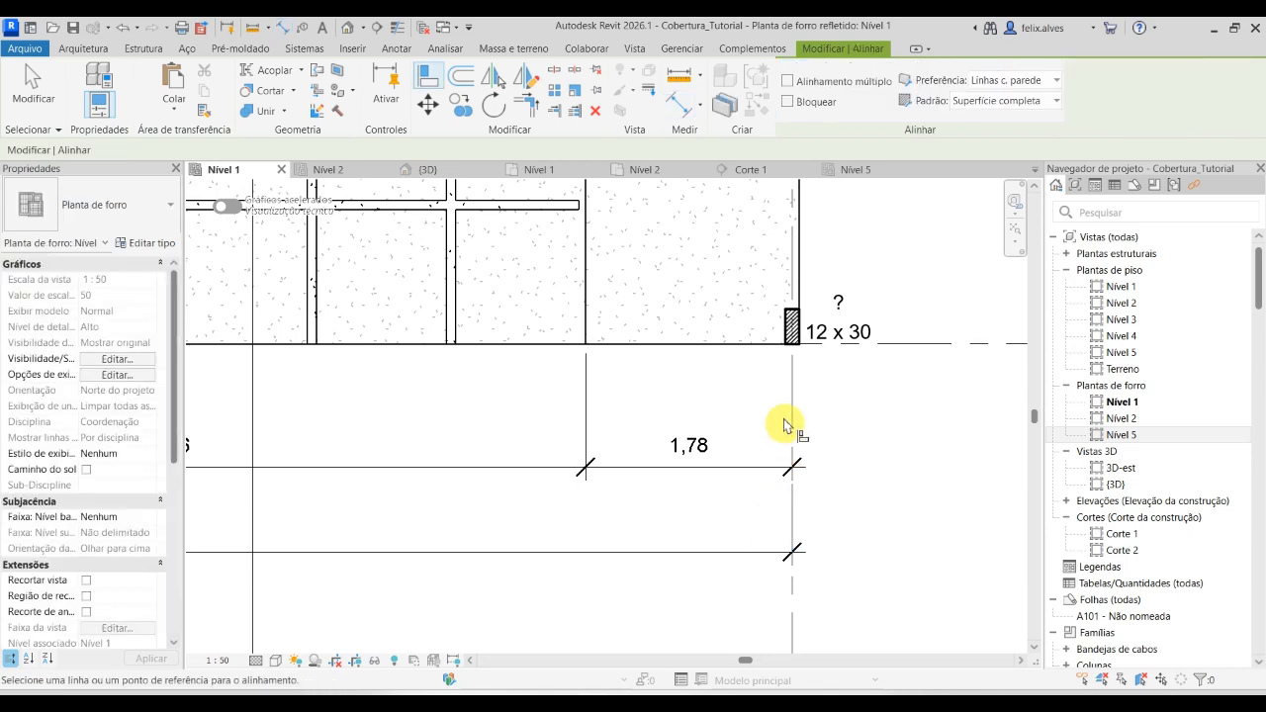
pyautogui.scroll(2, 797, 326)
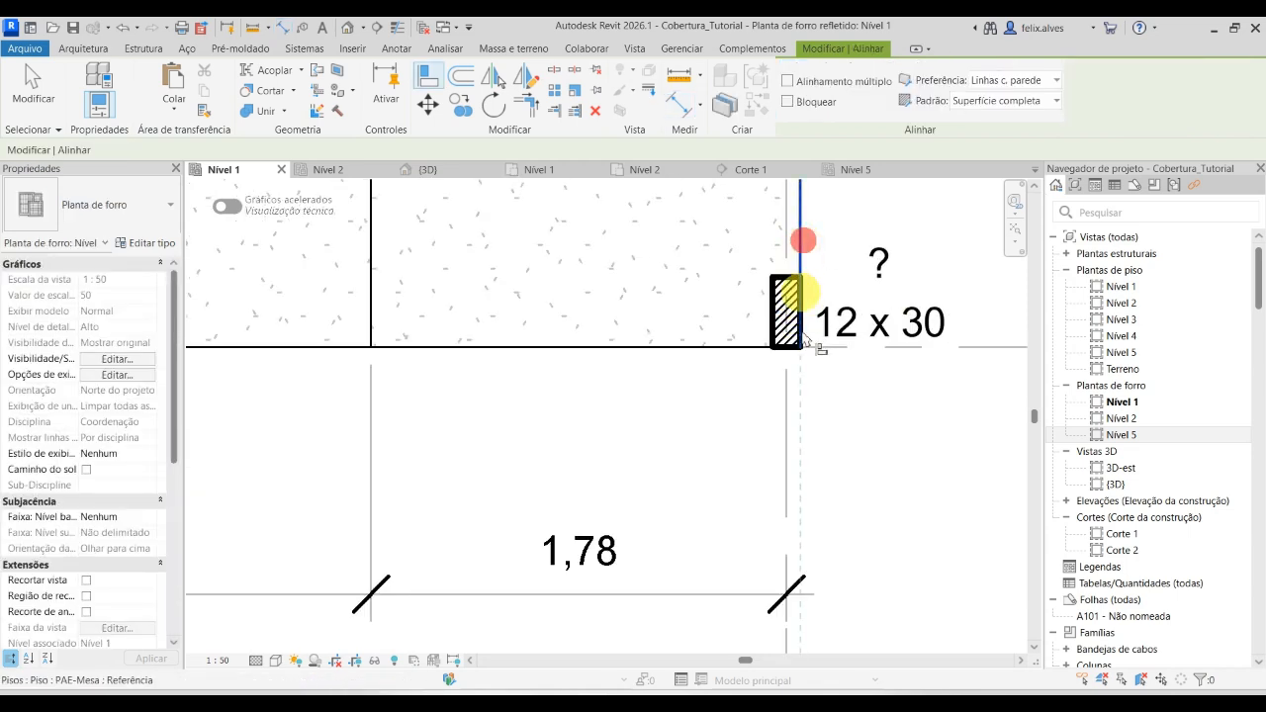
pyautogui.click(777, 605)
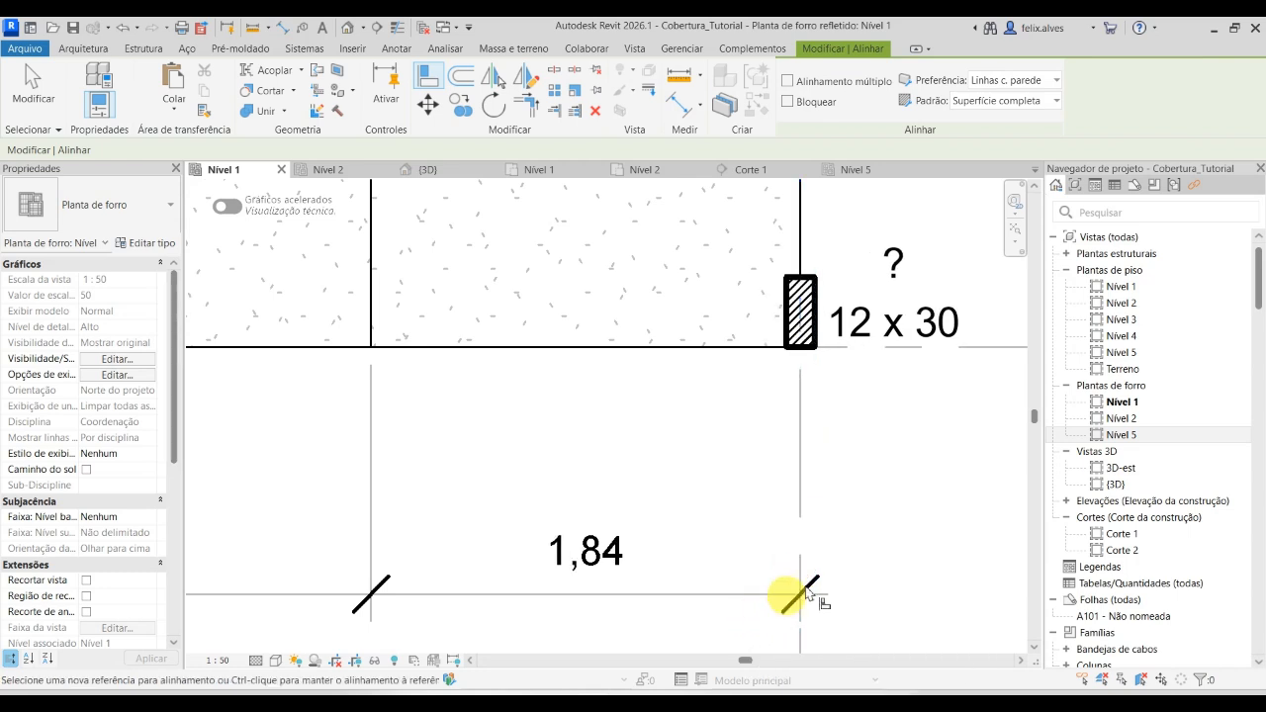
pyautogui.hotkey('ctrl', 'z')
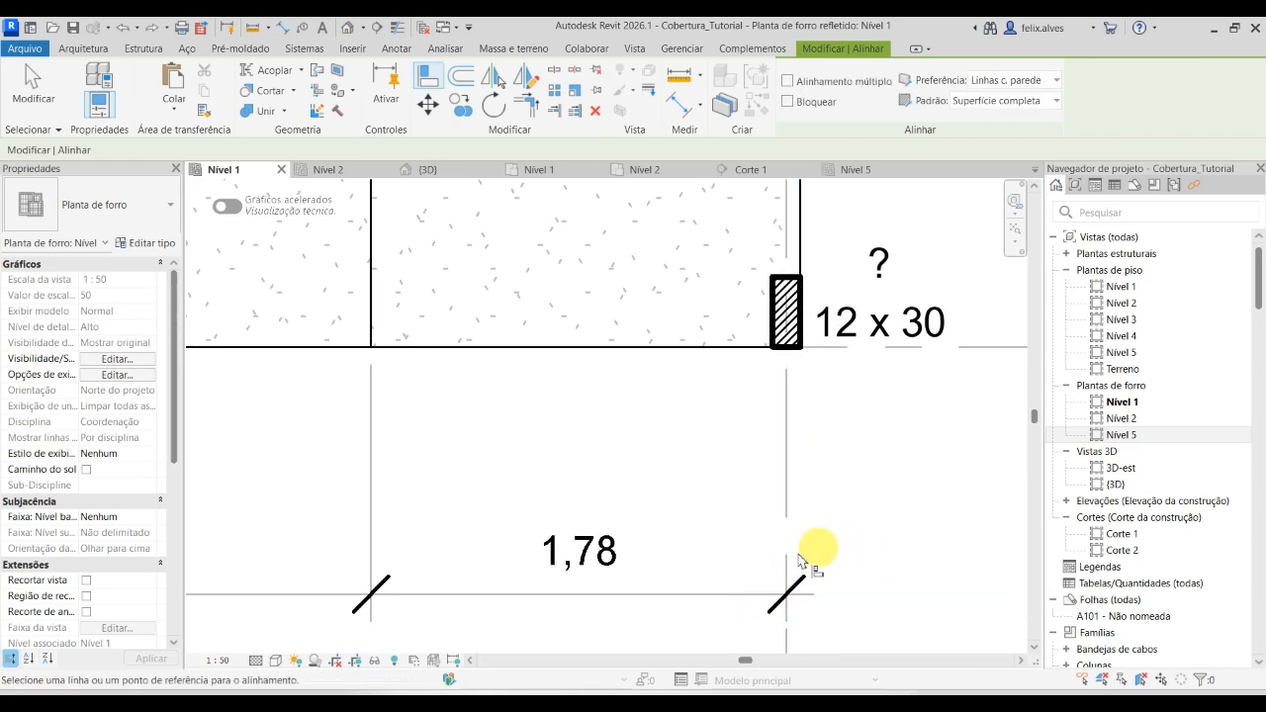
pyautogui.press('Escape')
# Edit the partial dimension string's witness lines to add one at the solid corner panel's outer edge beyond axis 3.
pyautogui.click(678, 594)
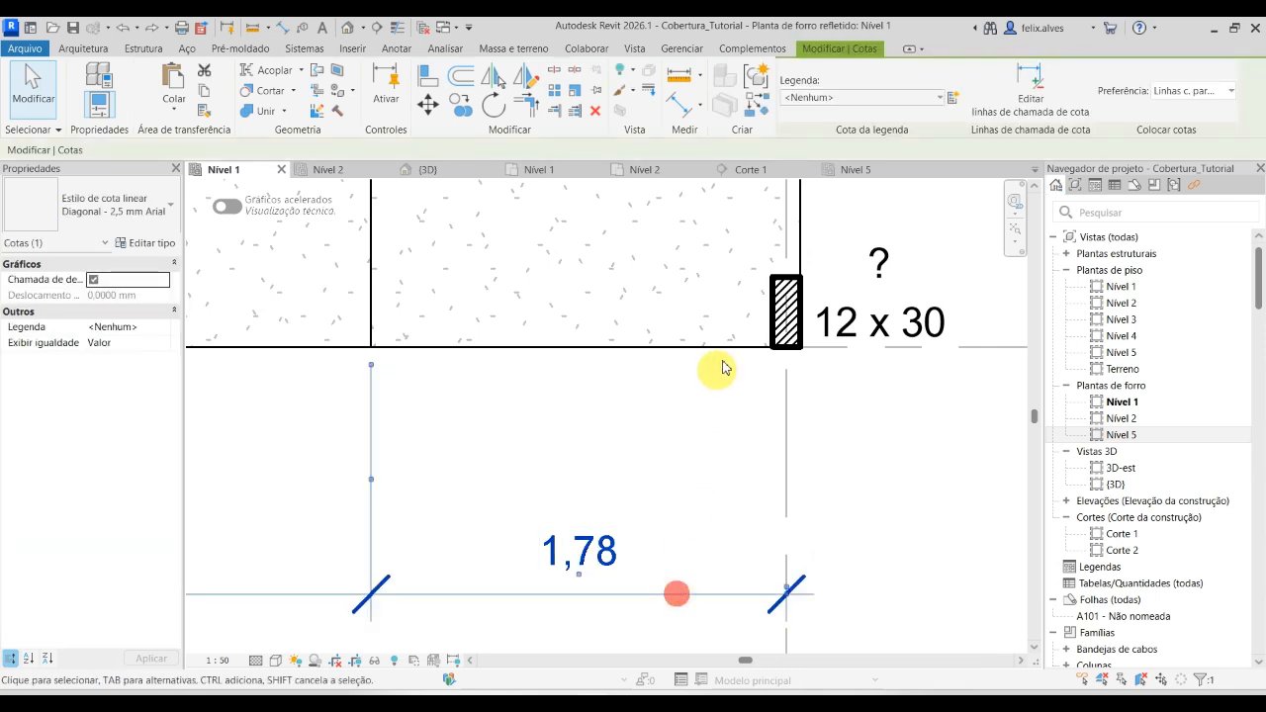
pyautogui.click(1033, 83)
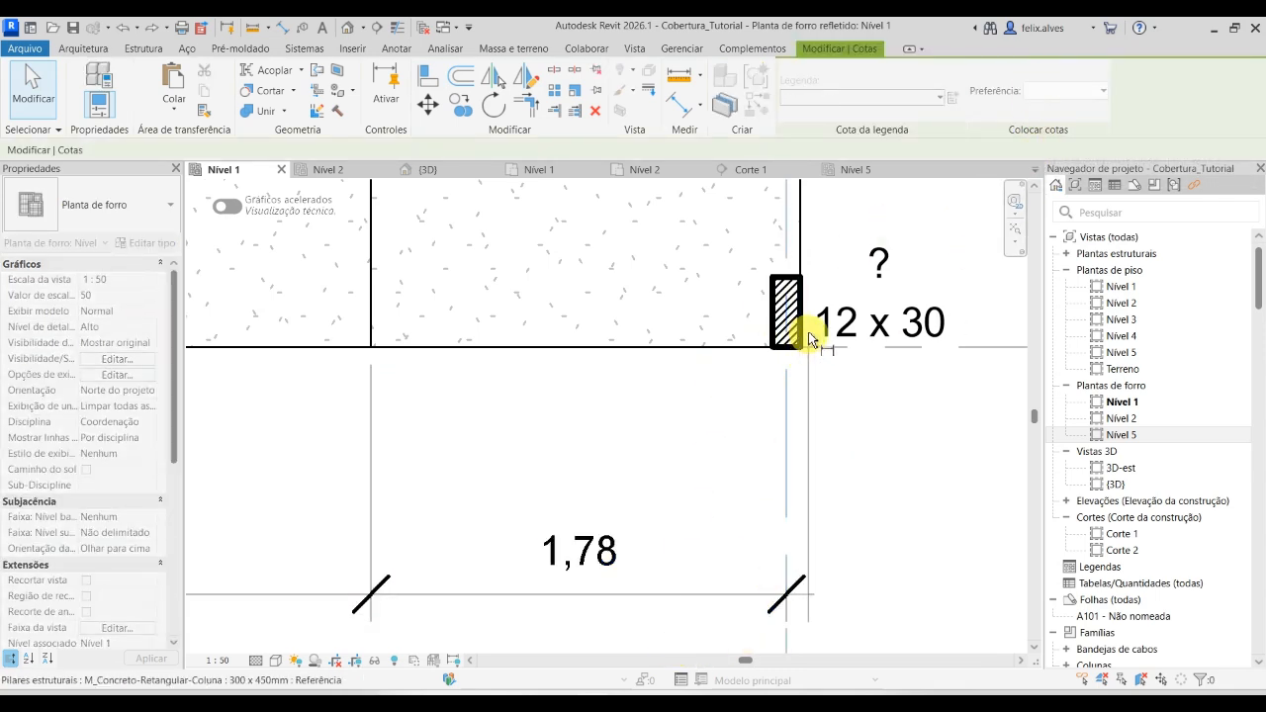
pyautogui.click(802, 243)
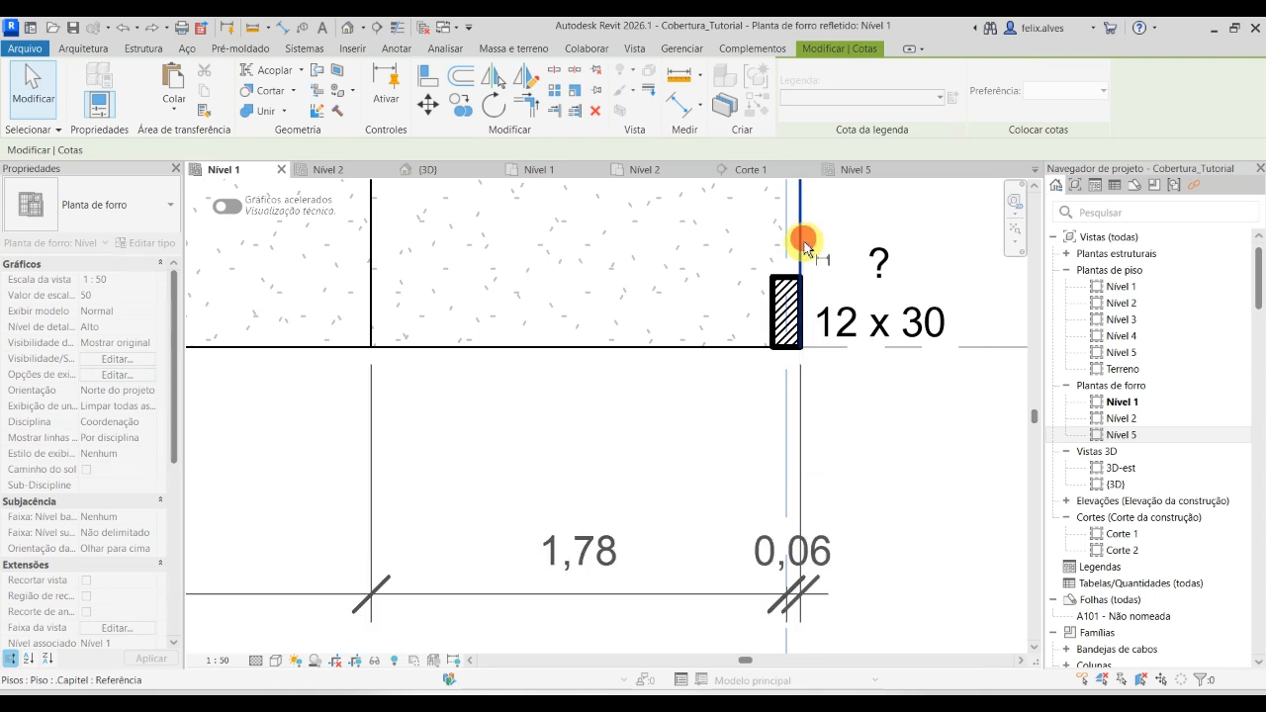
pyautogui.click(915, 582)
pyautogui.press('Escape')
# Remove the axis 3 witness line so the string's last segment spans the solid corner panel edge to edge.
pyautogui.click(790, 599)
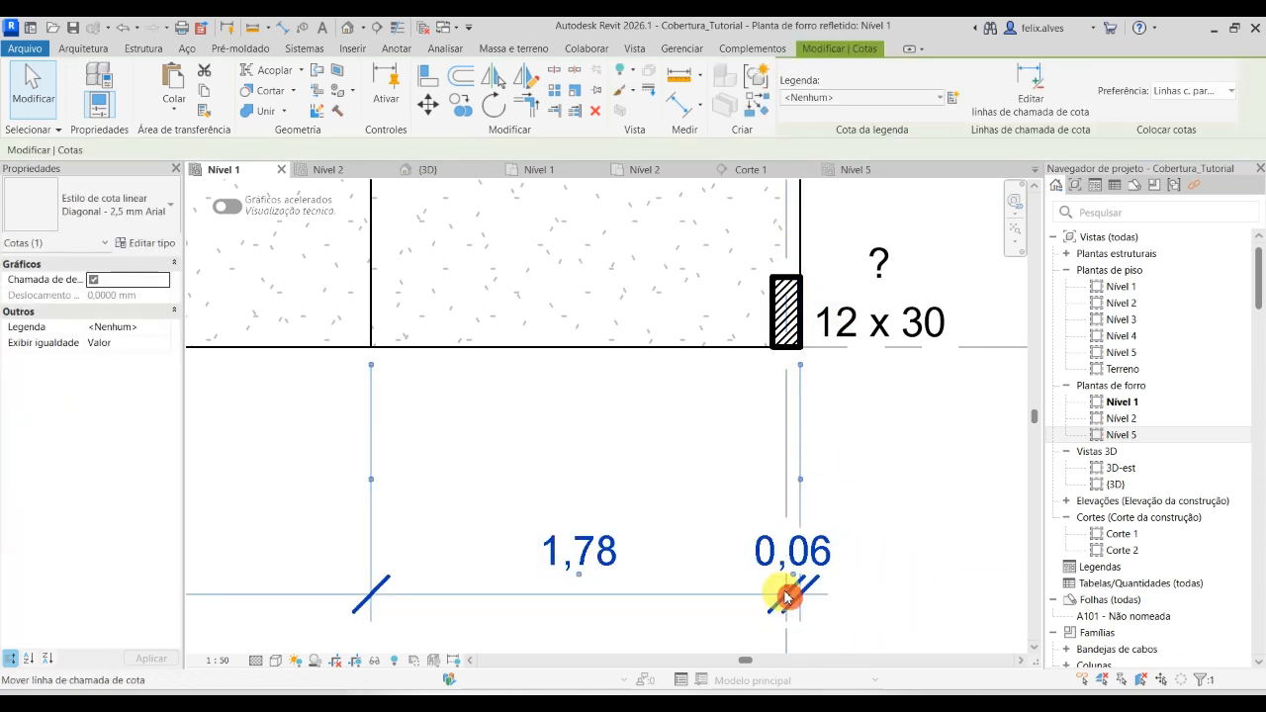
pyautogui.scroll(3, 793, 596)
pyautogui.click(1038, 94)
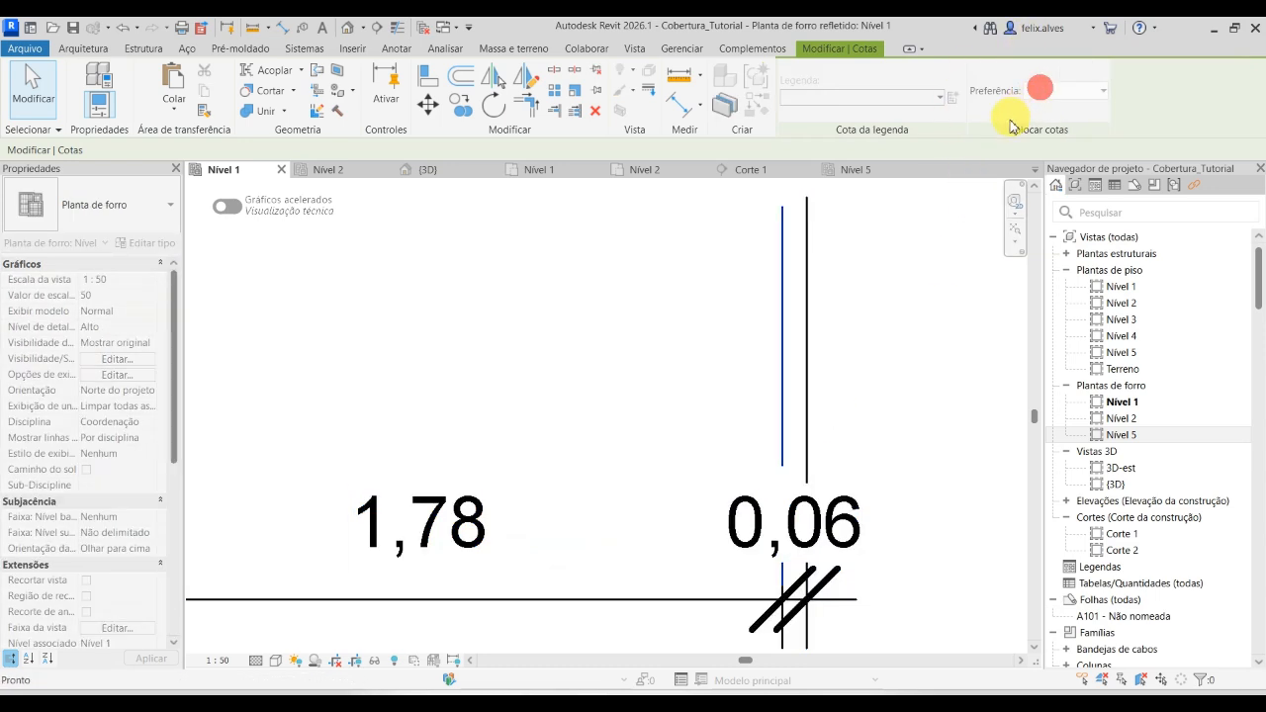
pyautogui.click(788, 598)
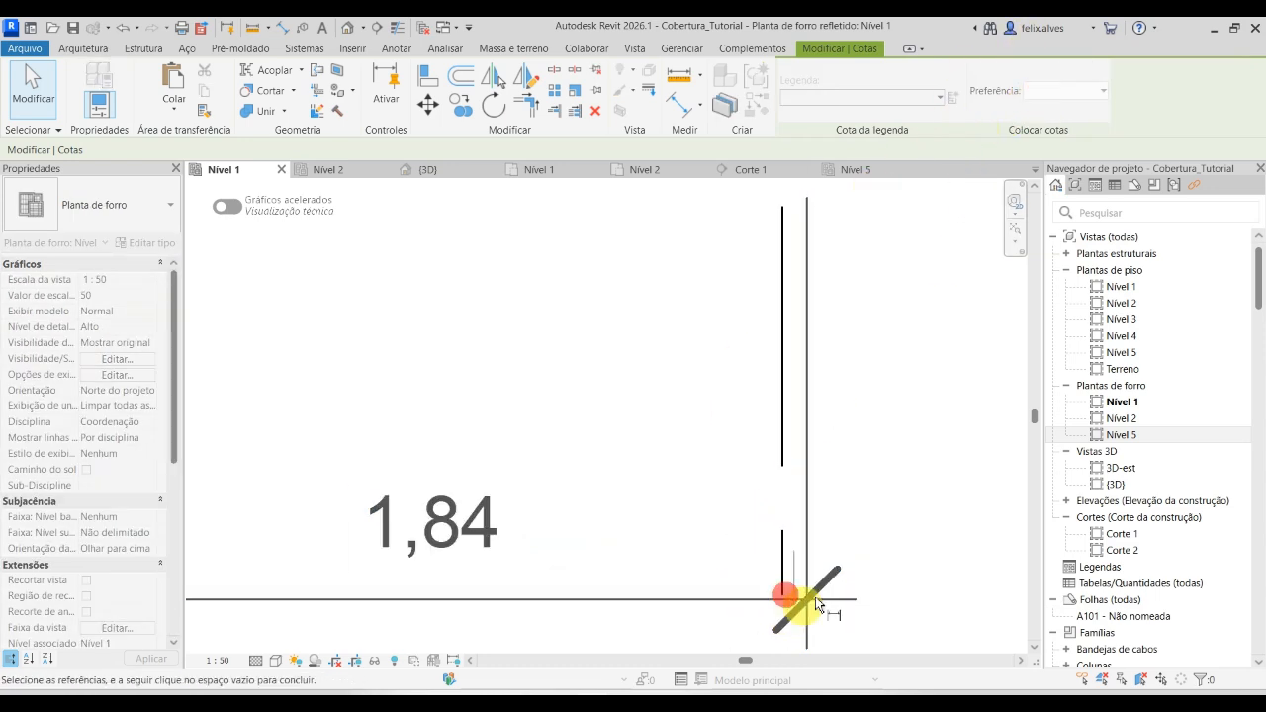
pyautogui.scroll(-3, 821, 559)
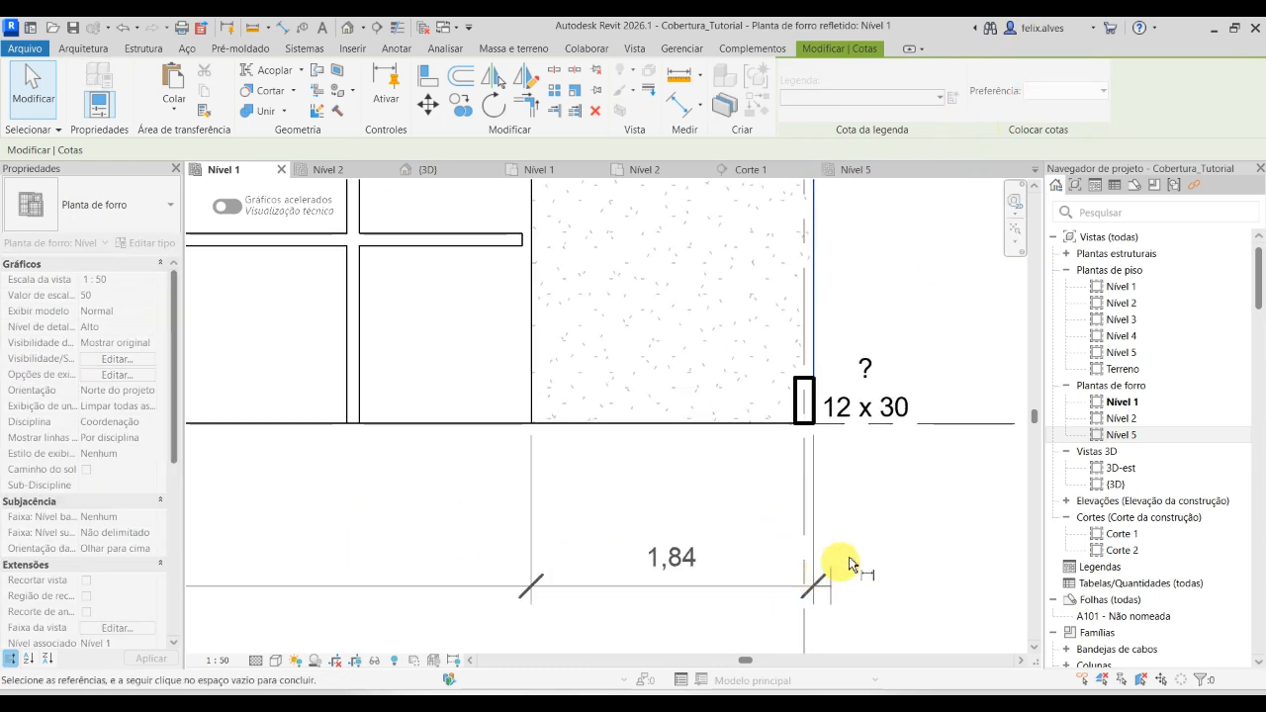
pyautogui.click(944, 536)
# Look over the whole Nível 1 ceiling plan and examine its axes, sections and dimension strings.
pyautogui.scroll(-3, 893, 576)
pyautogui.scroll(-1, 298, 597)
pyautogui.moveTo(327, 587); pyautogui.dragTo(647, 526, button='middle')
pyautogui.scroll(-2, 475, 597)
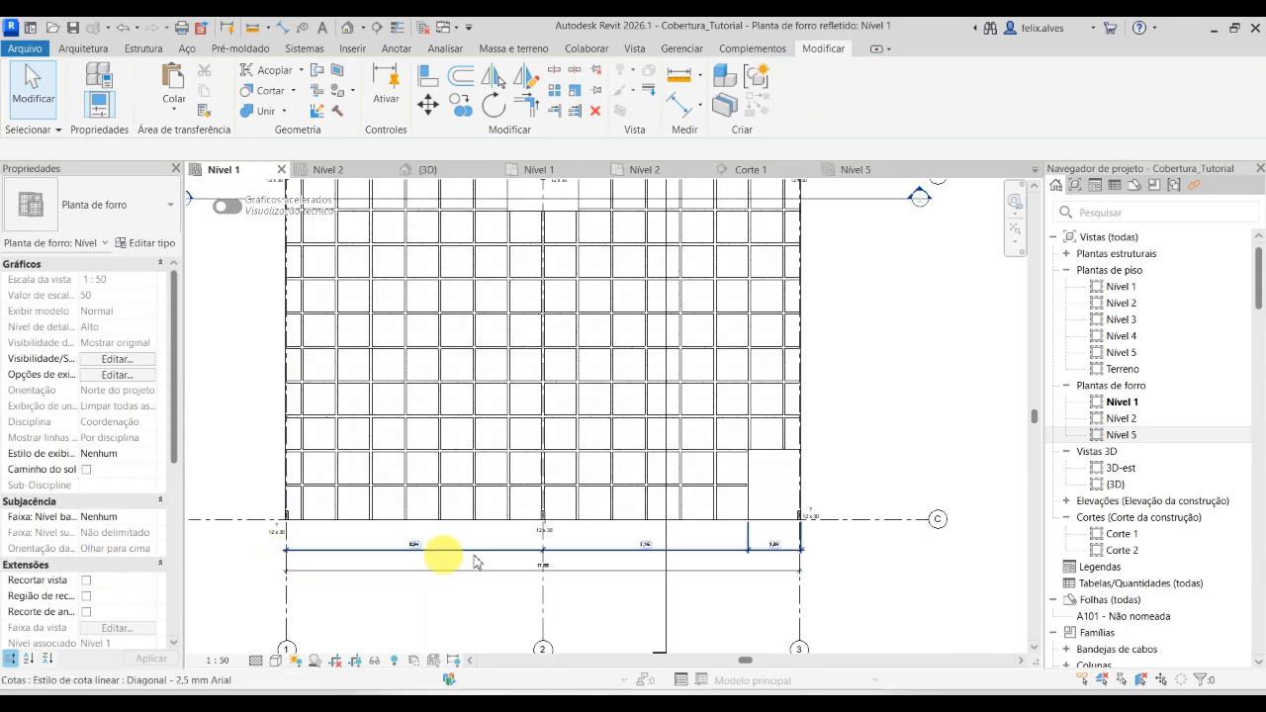
pyautogui.moveTo(854, 333); pyautogui.dragTo(813, 669, button='middle')
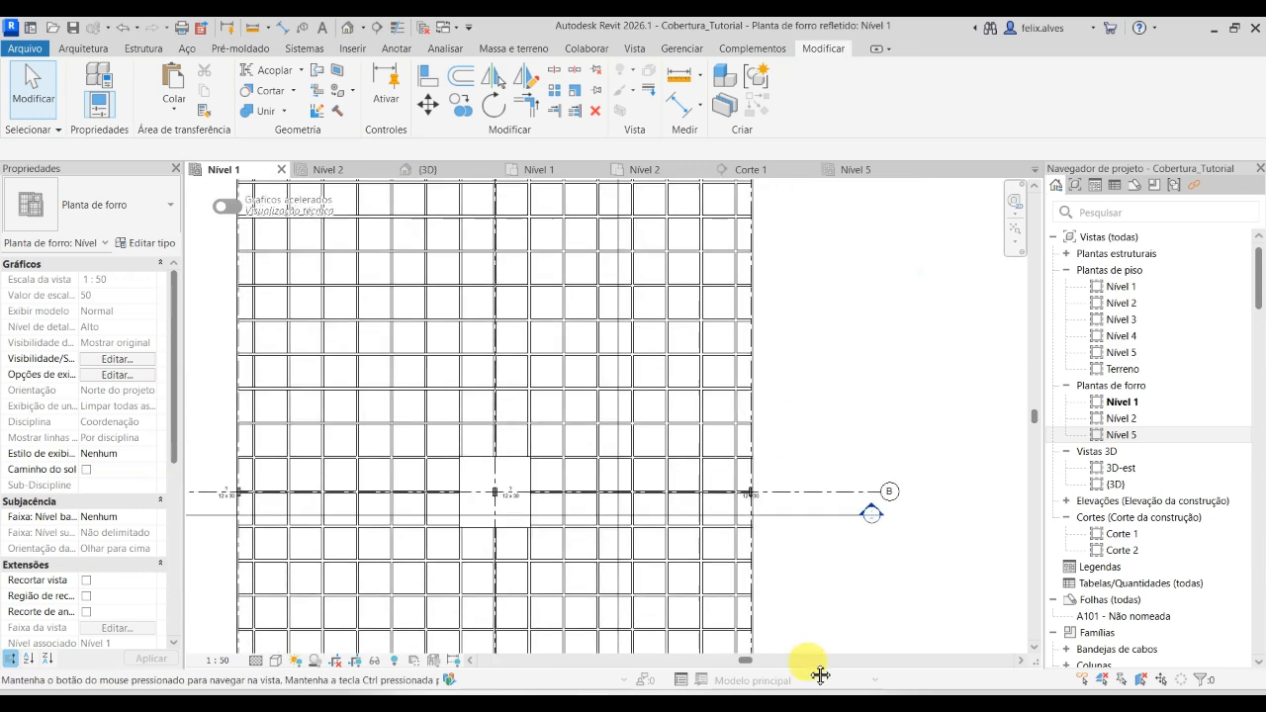
pyautogui.scroll(-2, 785, 392)
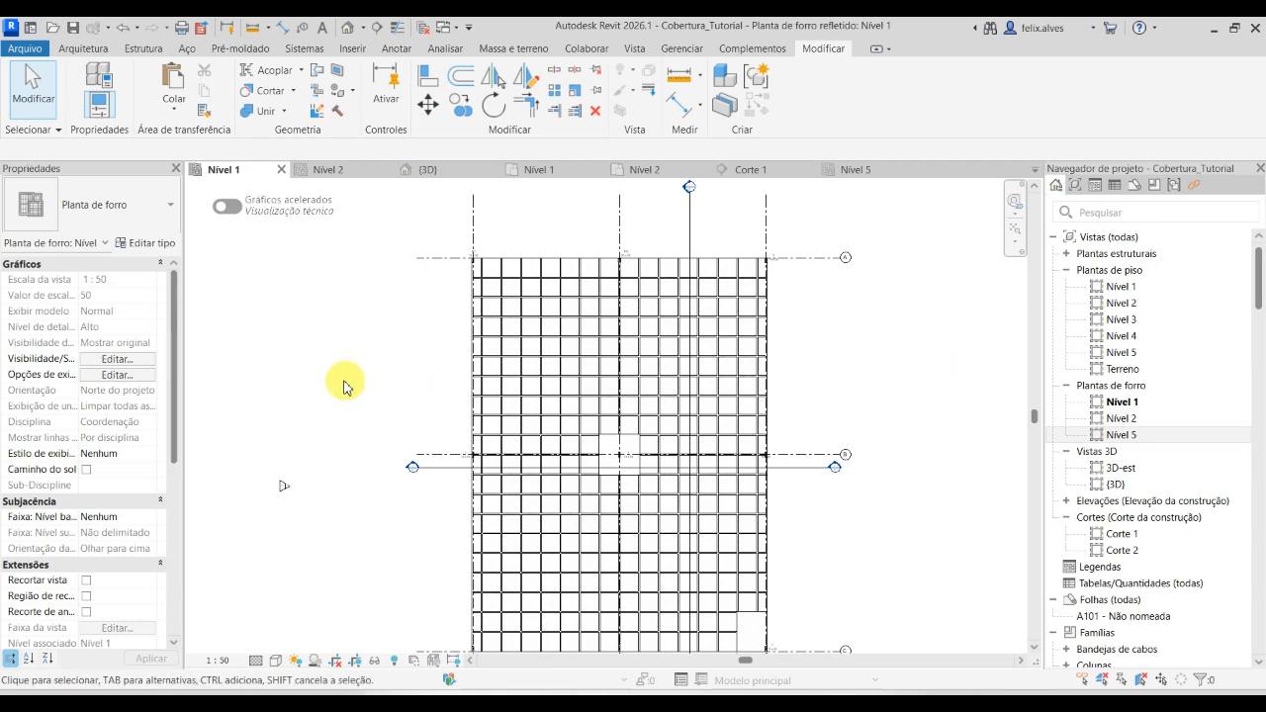
pyautogui.scroll(-3, 841, 574)
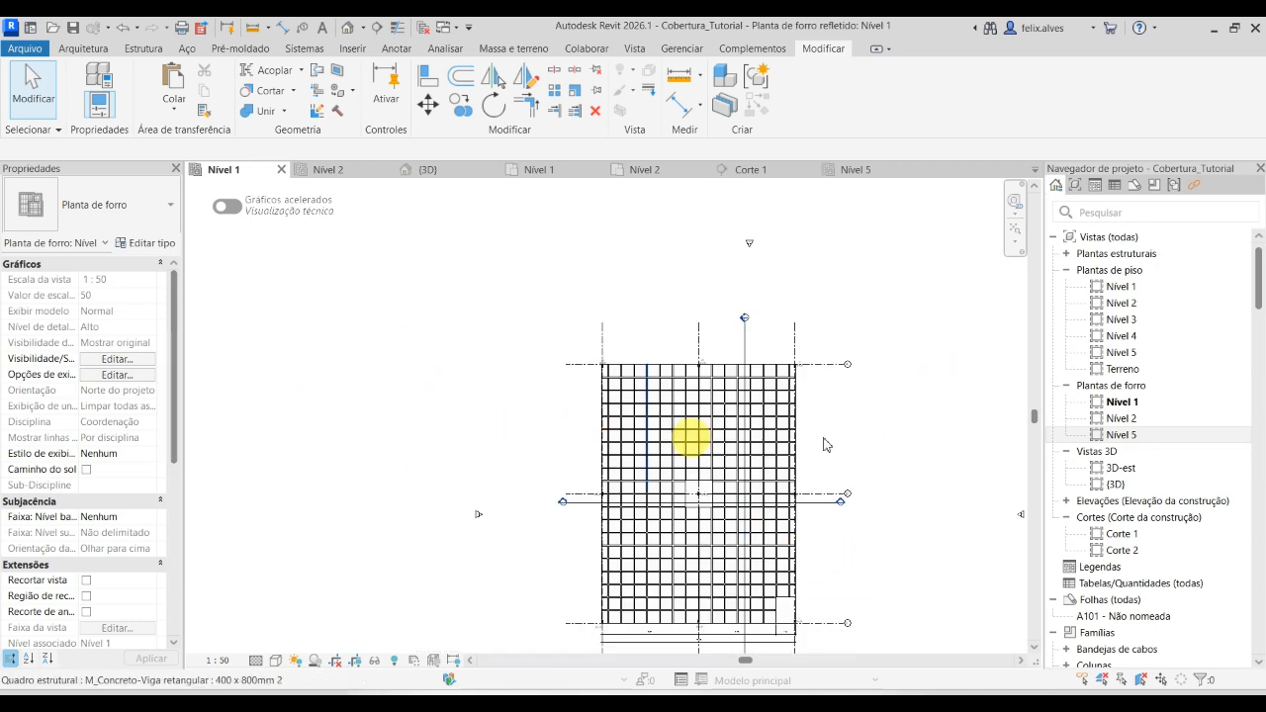
pyautogui.moveTo(879, 594); pyautogui.dragTo(842, 509, button='middle')
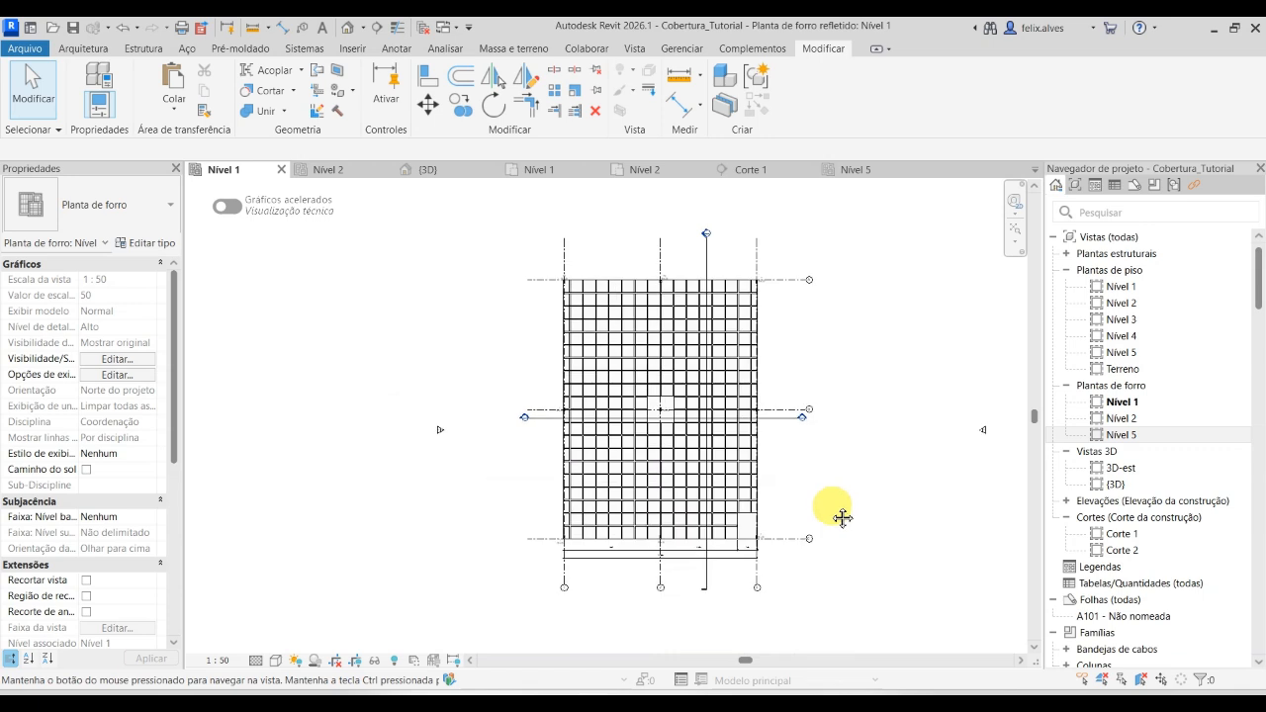
pyautogui.scroll(2, 608, 494)
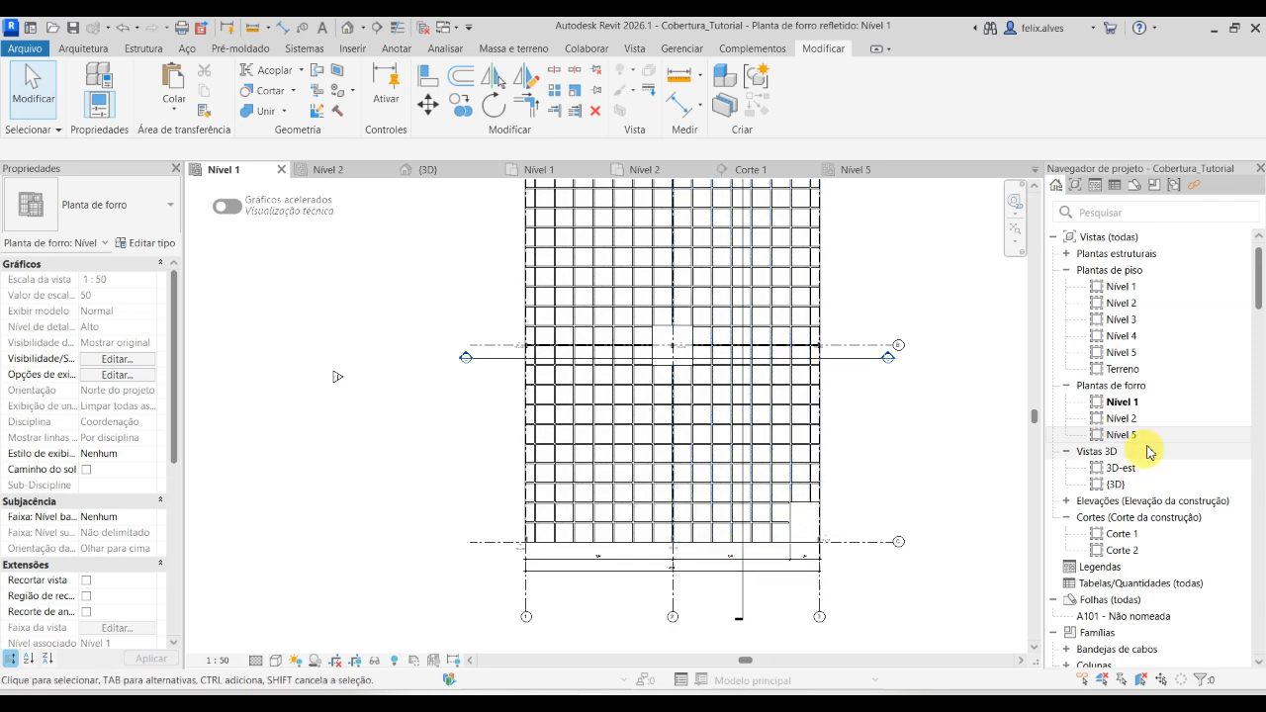
pyautogui.moveTo(883, 445); pyautogui.dragTo(820, 474, button='middle')
# Switch to EDITAL fase 2_B.pdf in Teams, examine the formwork plan's superimposed sections and column references, and return to Revit.
pyautogui.moveTo(939, 691)
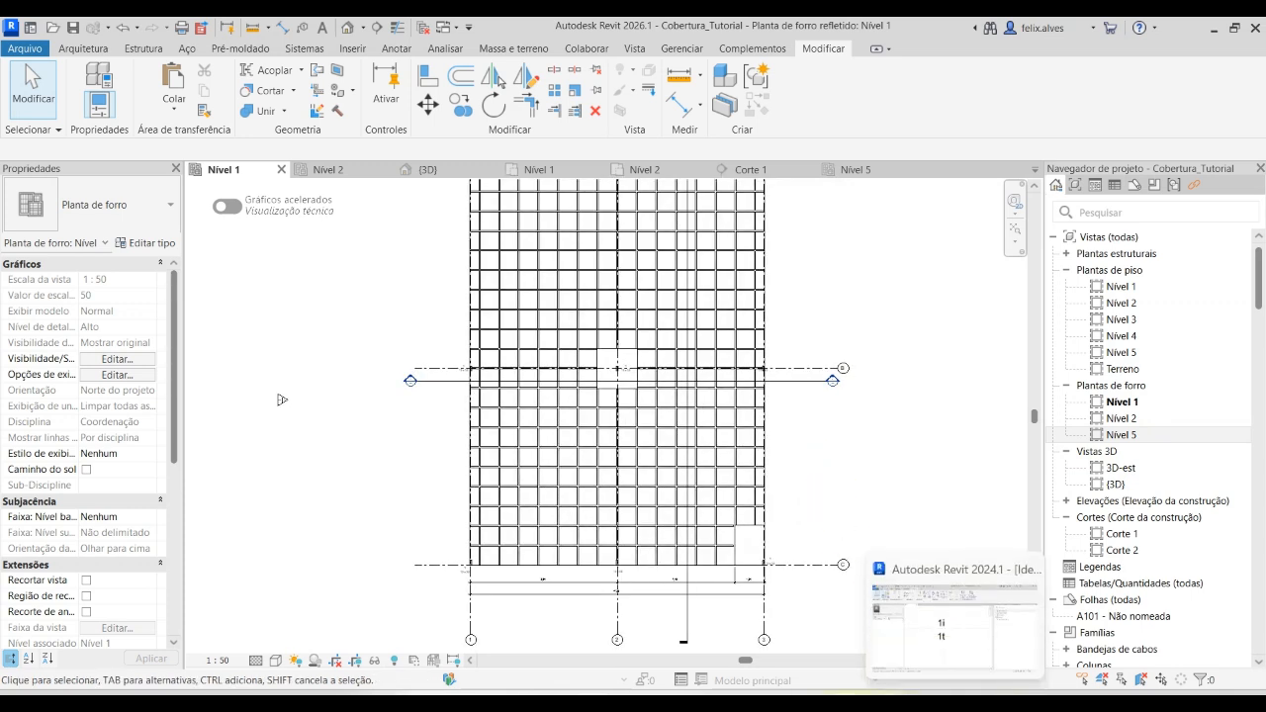
pyautogui.moveTo(846, 691)
pyautogui.click(847, 664)
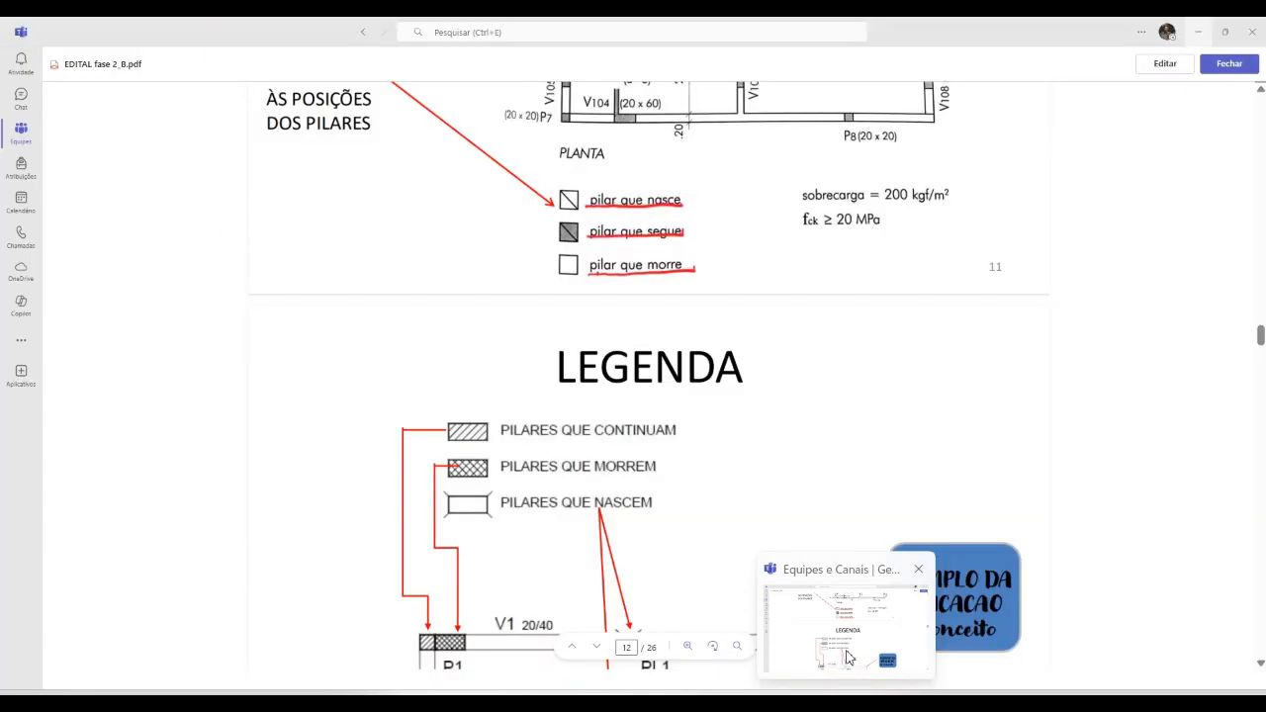
pyautogui.scroll(3, 881, 460)
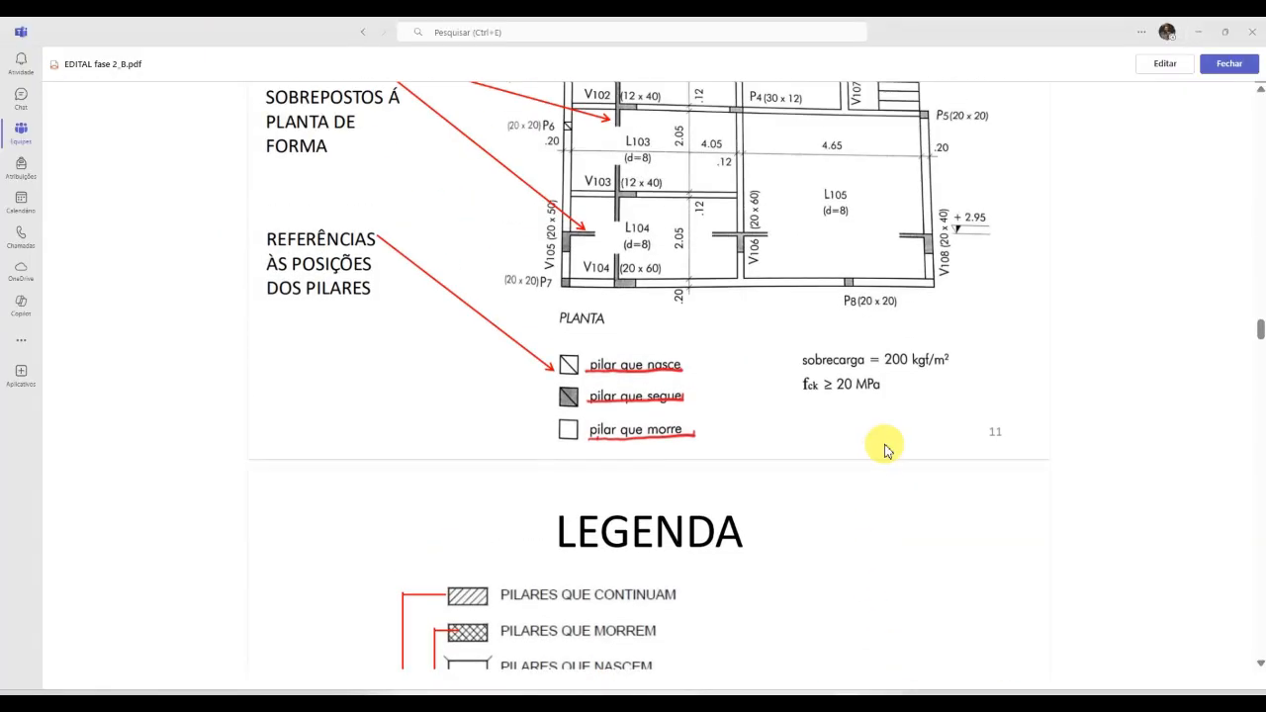
pyautogui.scroll(2, 886, 447)
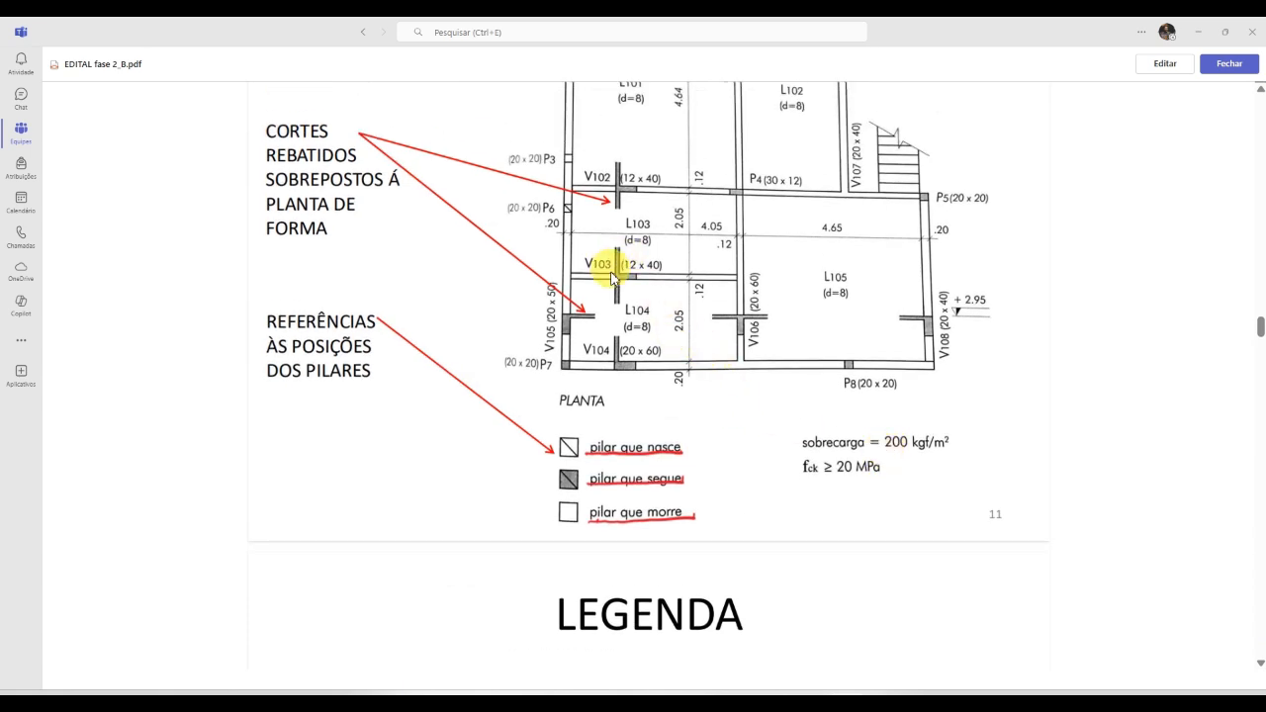
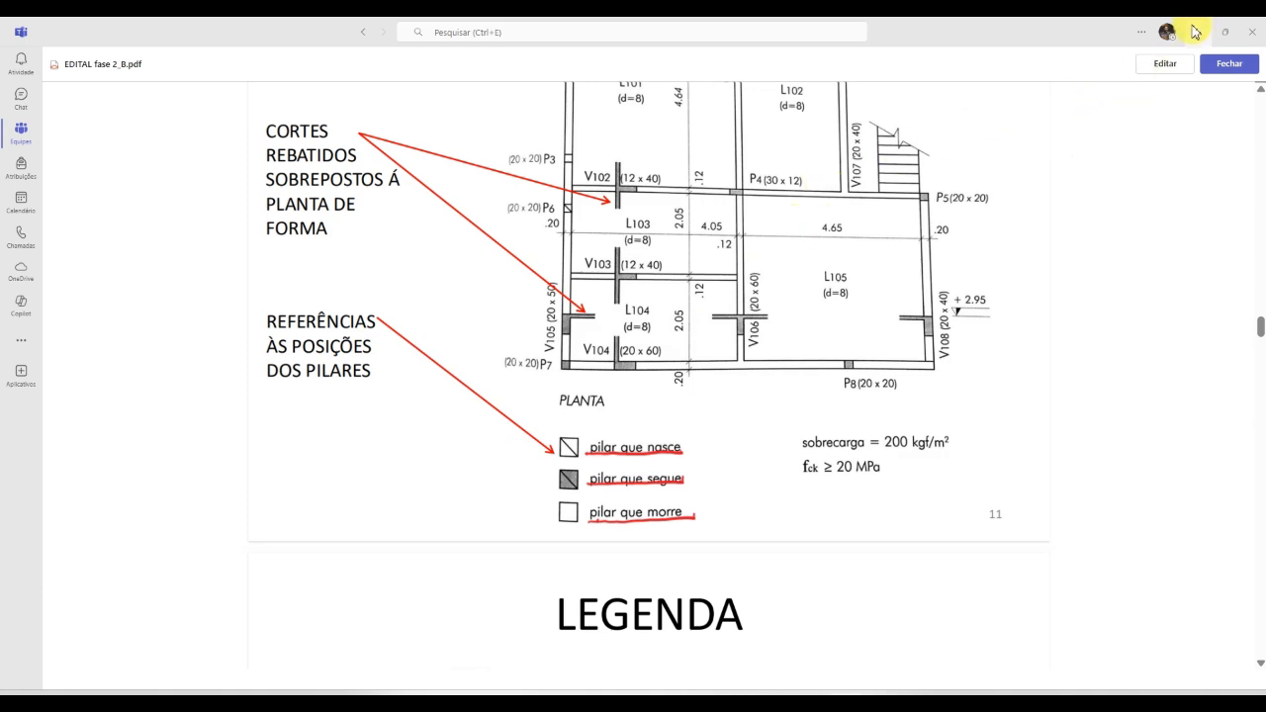
pyautogui.click(1194, 30)
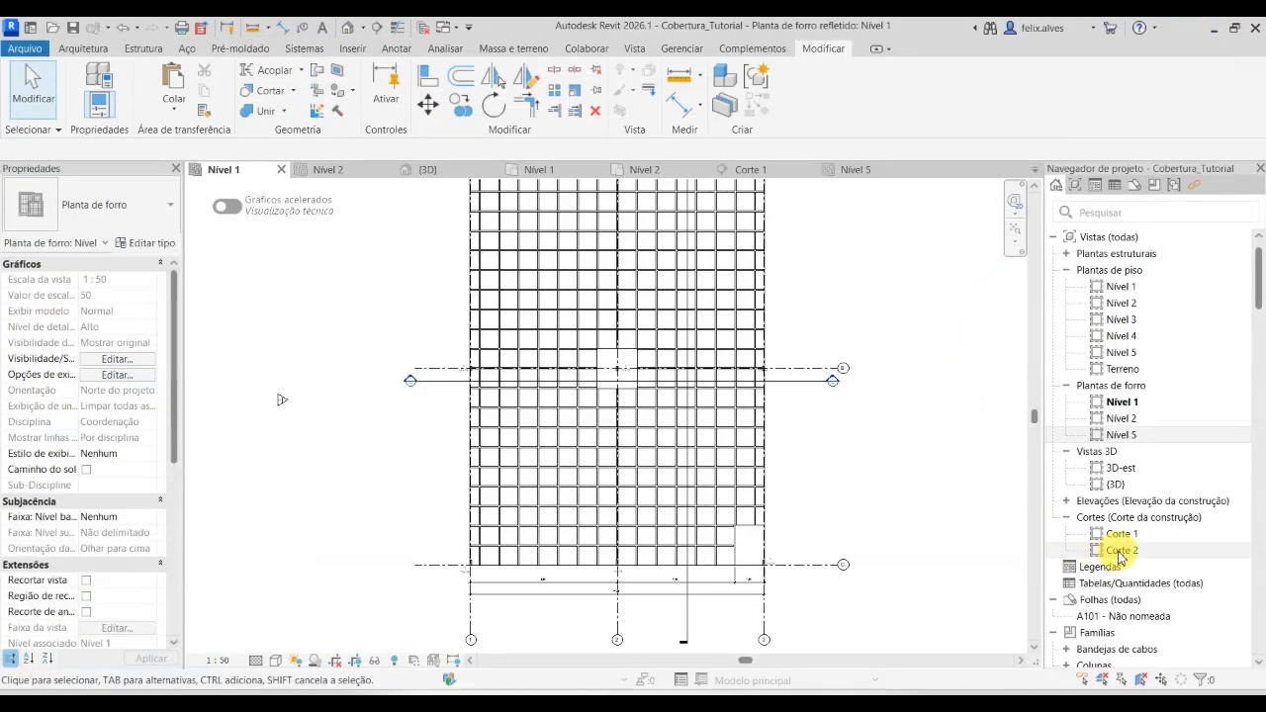
# Create a new sheet using the PAE_A2_EP title block.
pyautogui.scroll(-3, 1088, 524)
pyautogui.click(1095, 435)
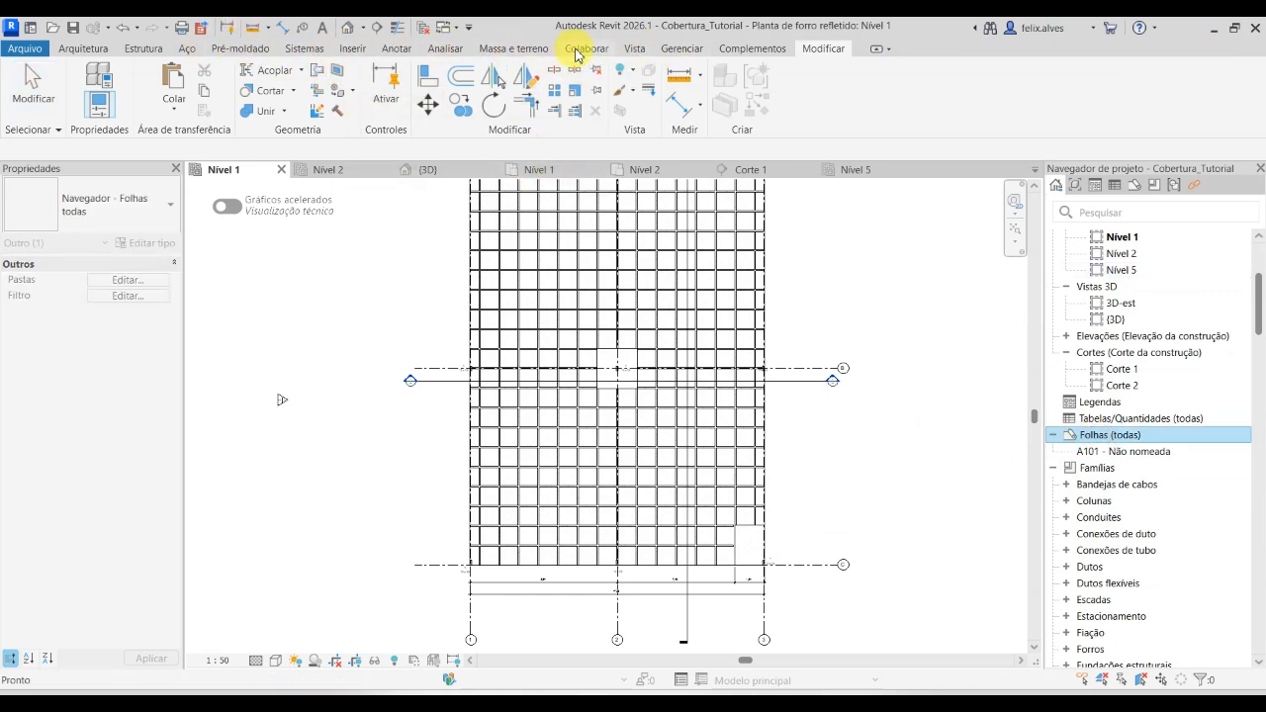
pyautogui.click(634, 50)
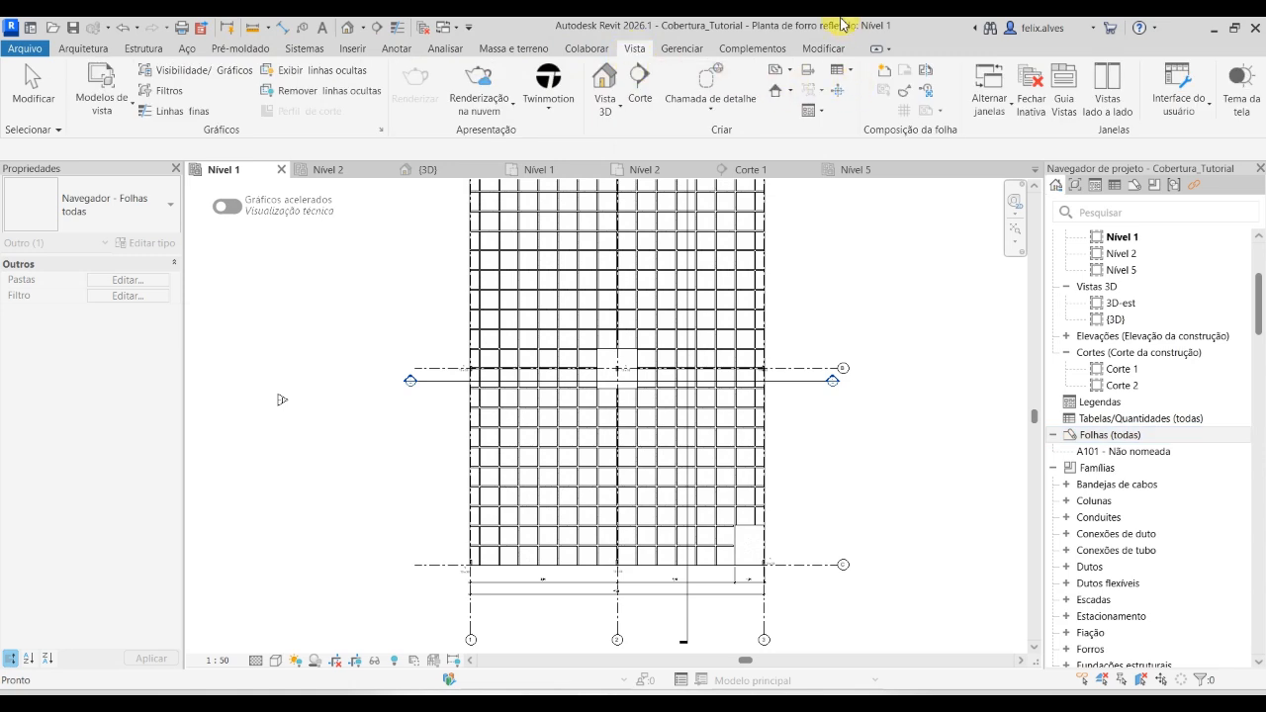
pyautogui.click(878, 78)
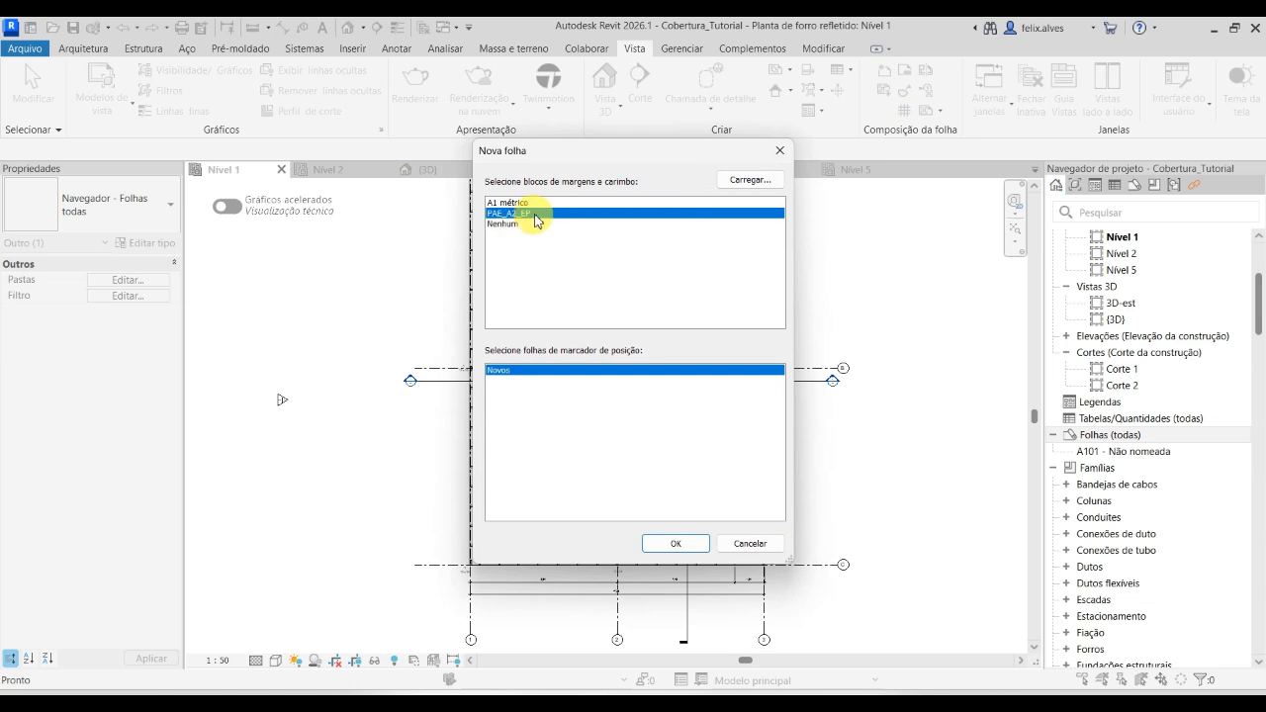
pyautogui.click(679, 544)
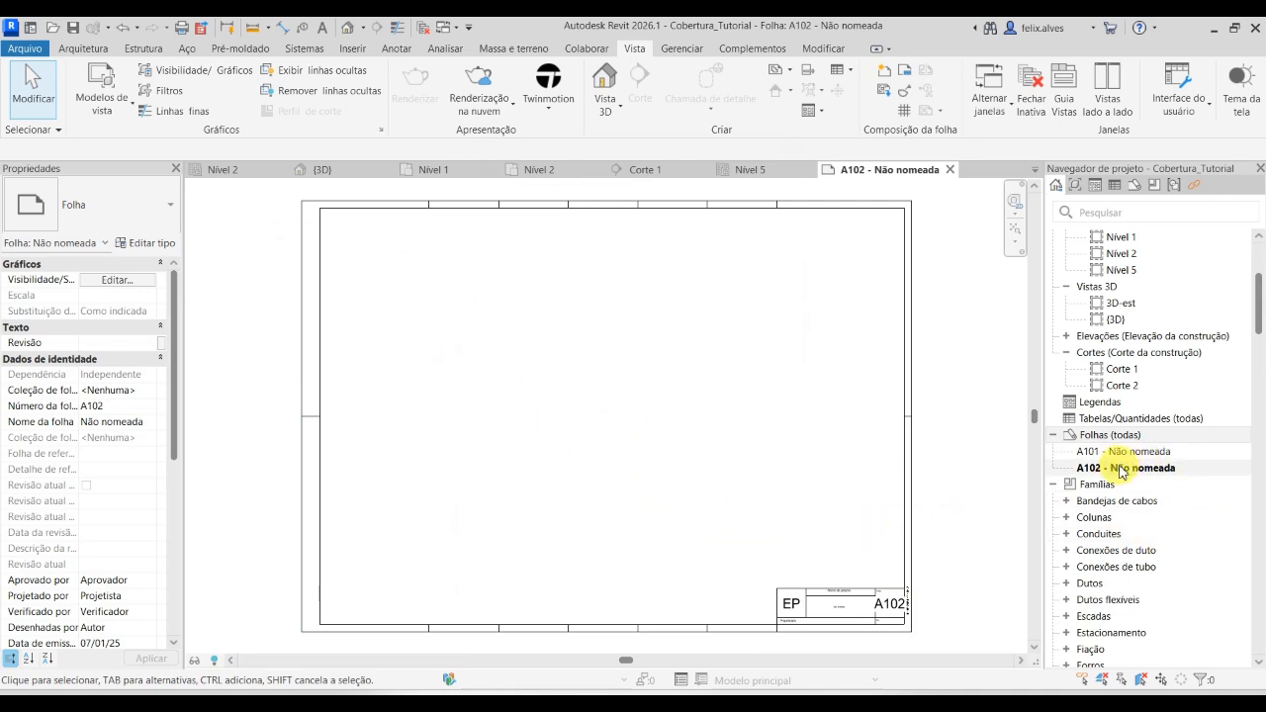
# Place the Nível 1 reflected ceiling plan on the new sheet and shift its viewport so the drawing lies within the frame.
pyautogui.scroll(3, 1100, 414)
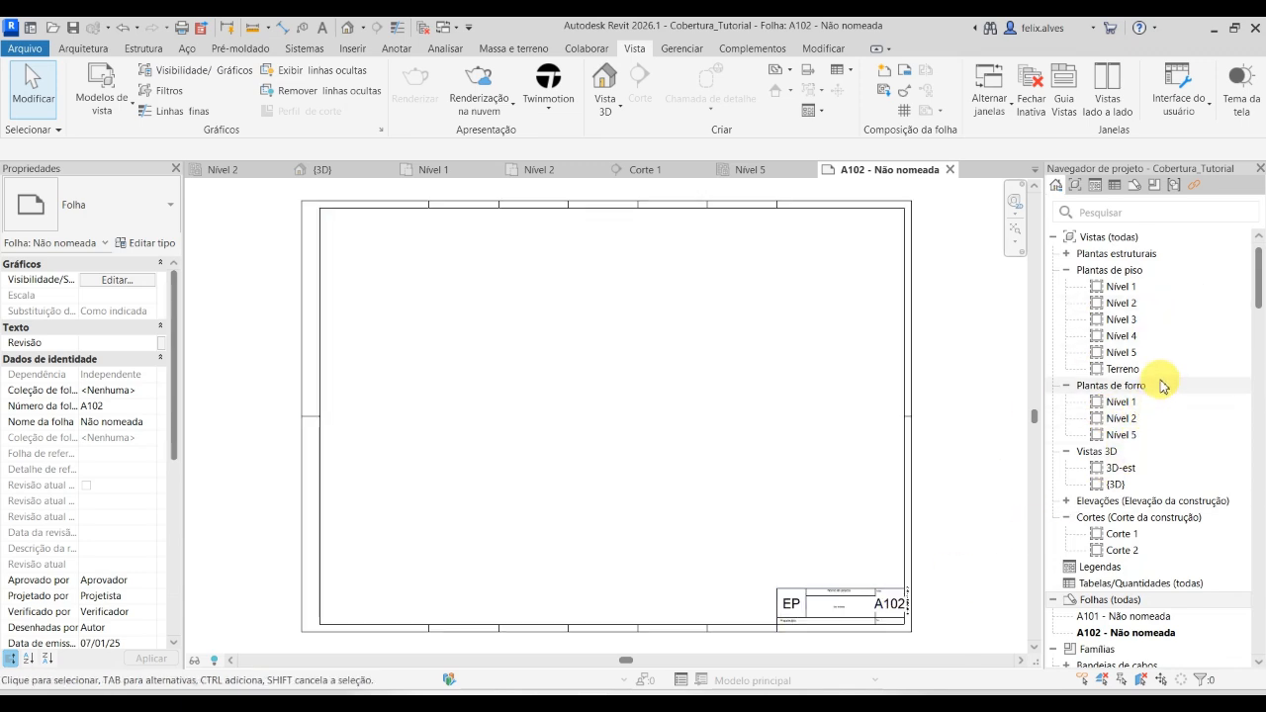
pyautogui.click(1124, 403)
pyautogui.moveTo(885, 435); pyautogui.dragTo(404, 297)
pyautogui.click(440, 312)
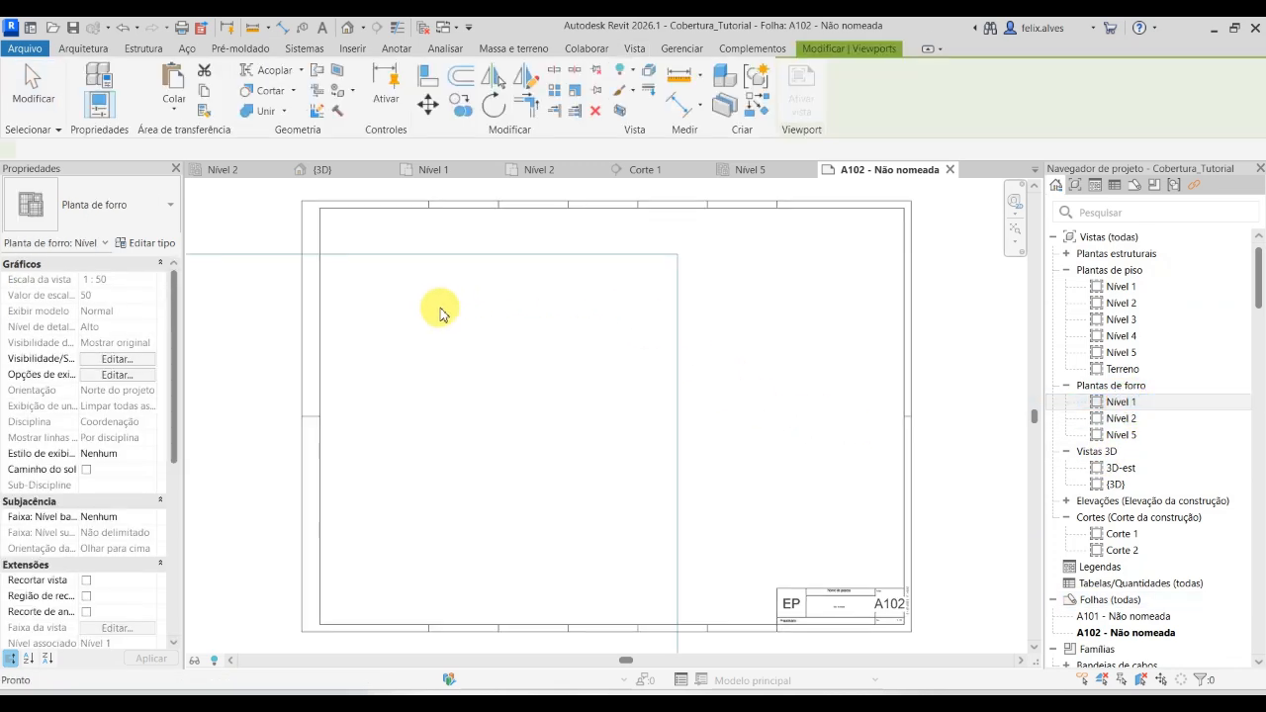
pyautogui.click(513, 333)
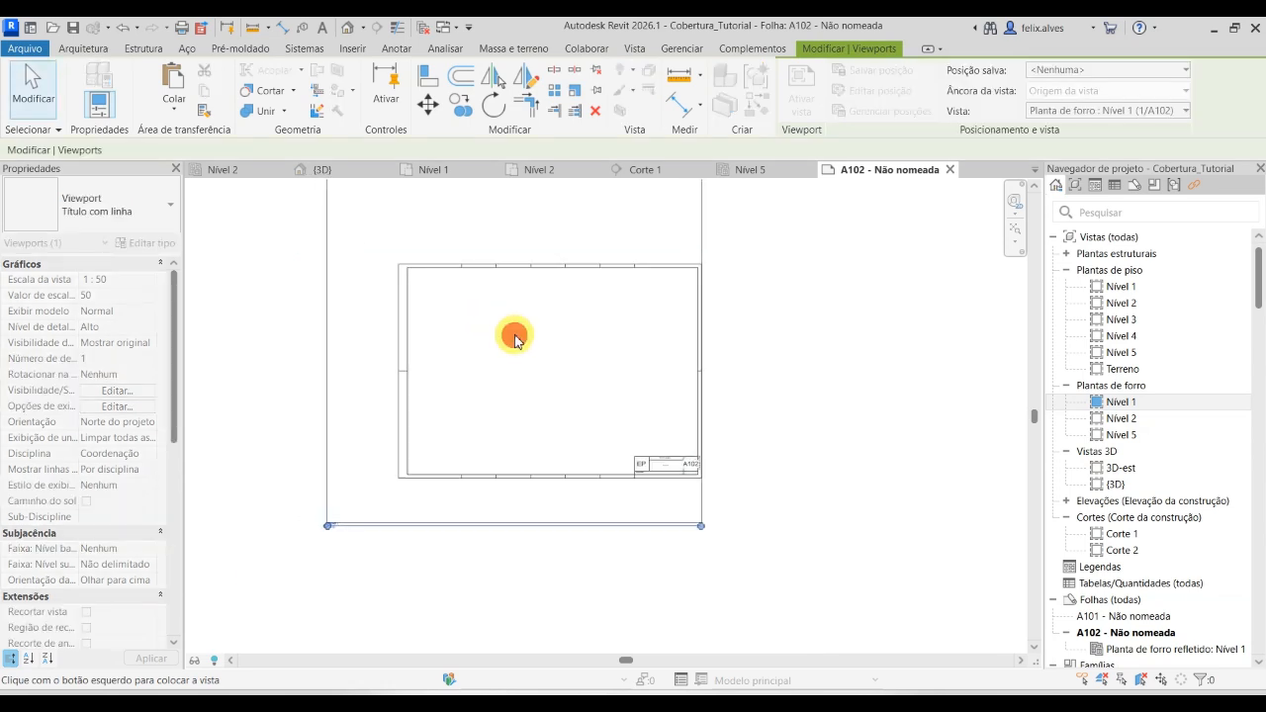
pyautogui.moveTo(512, 348); pyautogui.dragTo(523, 393)
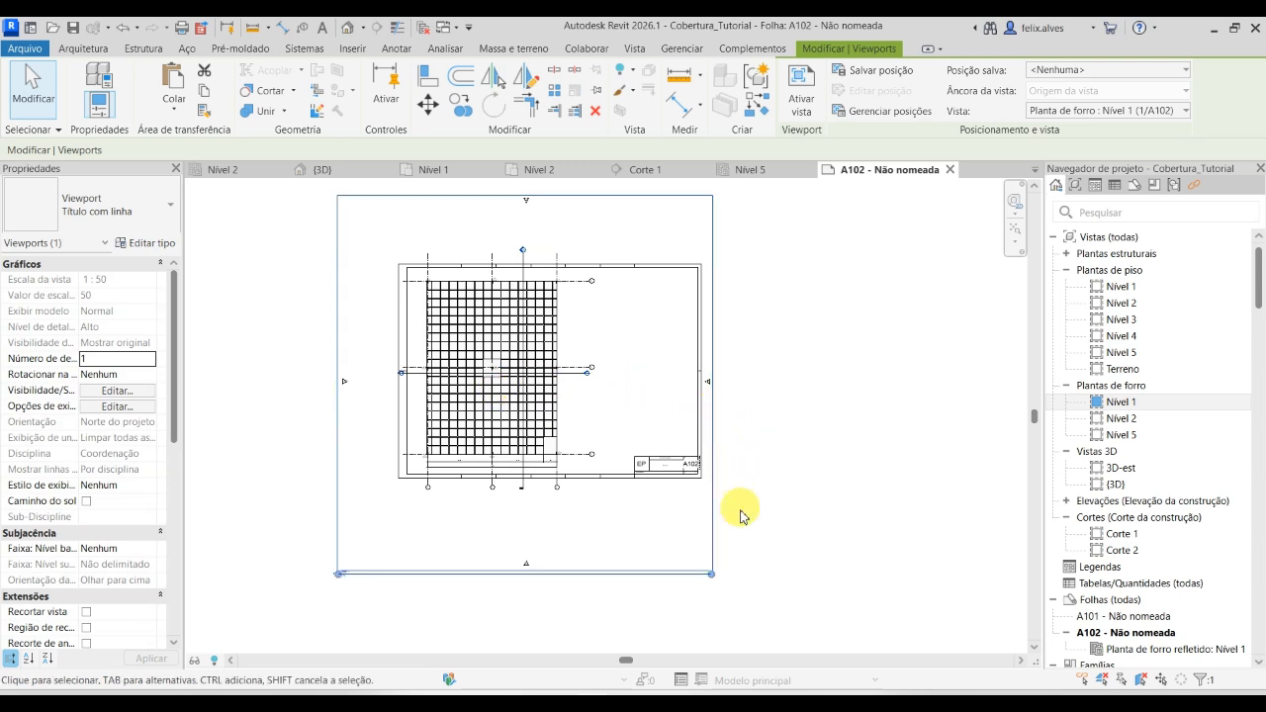
# Switch to EDITAL fase 2_B.pdf in Teams, examine the formwork plan, close it to read the assignment's drawing requirements, and return to Revit.
pyautogui.scroll(1, 729, 582)
pyautogui.click(841, 558)
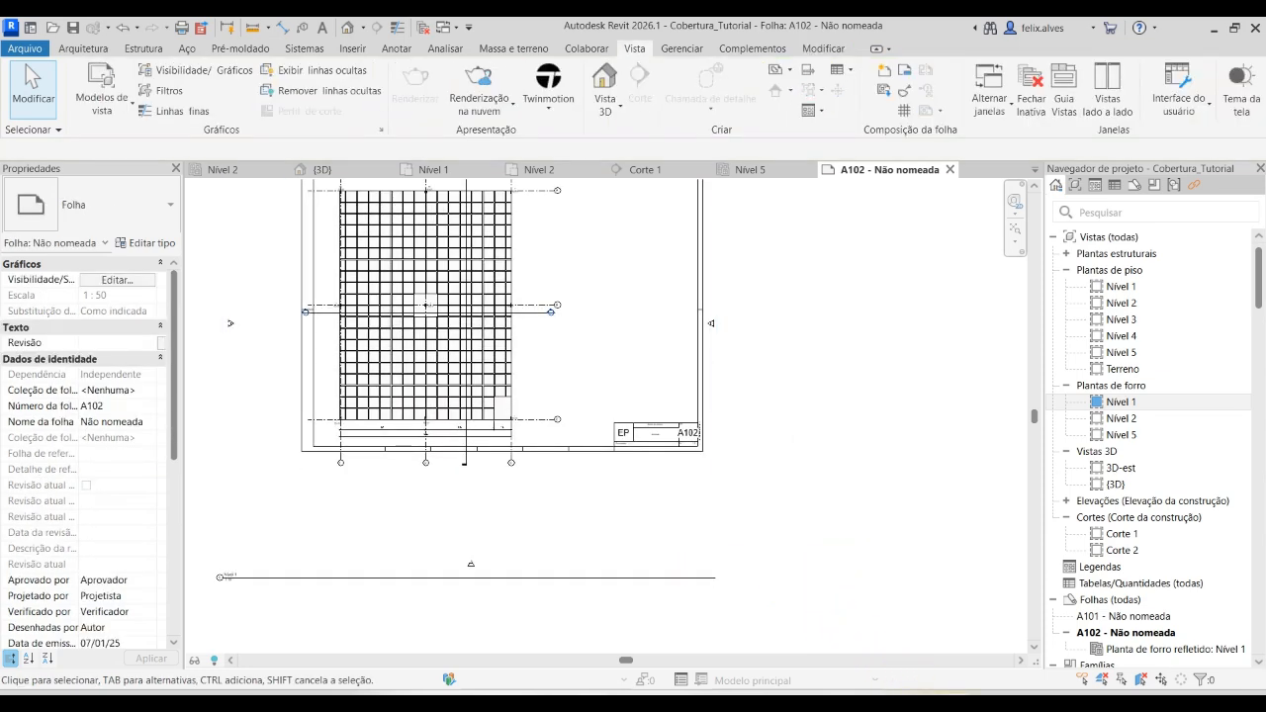
pyautogui.moveTo(954, 704)
pyautogui.moveTo(847, 704)
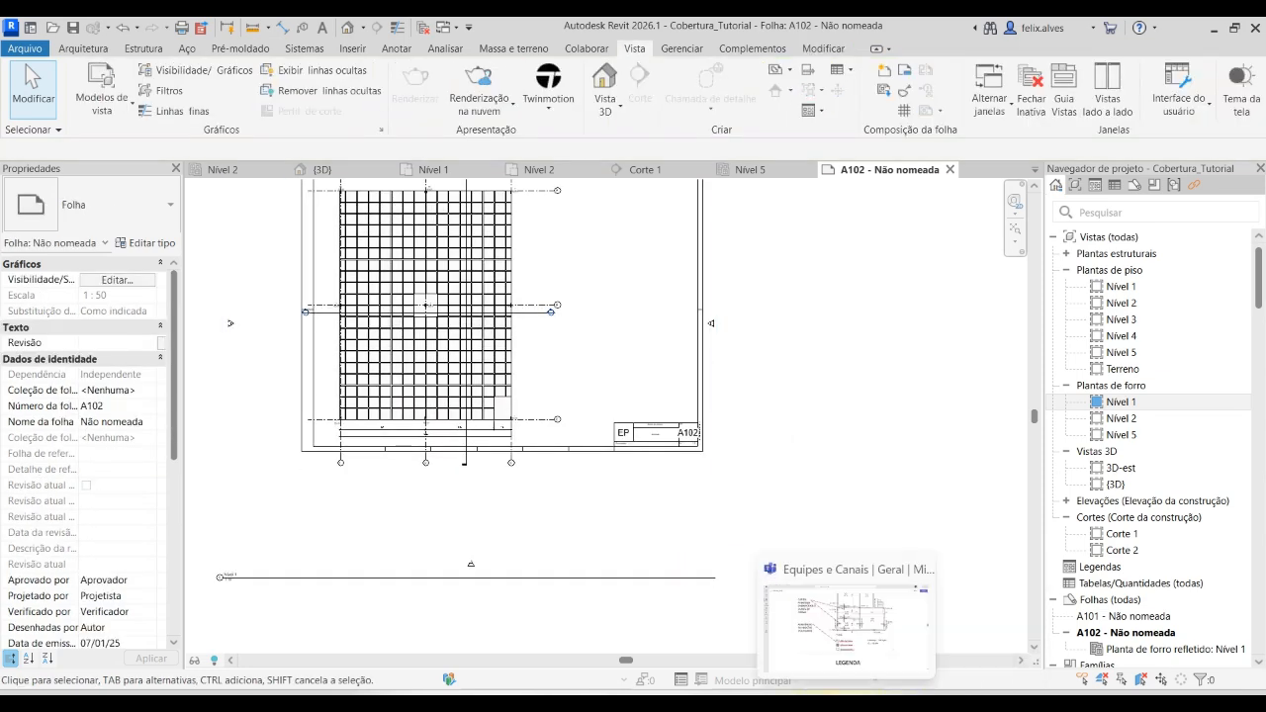
pyautogui.click(860, 675)
pyautogui.scroll(3, 749, 466)
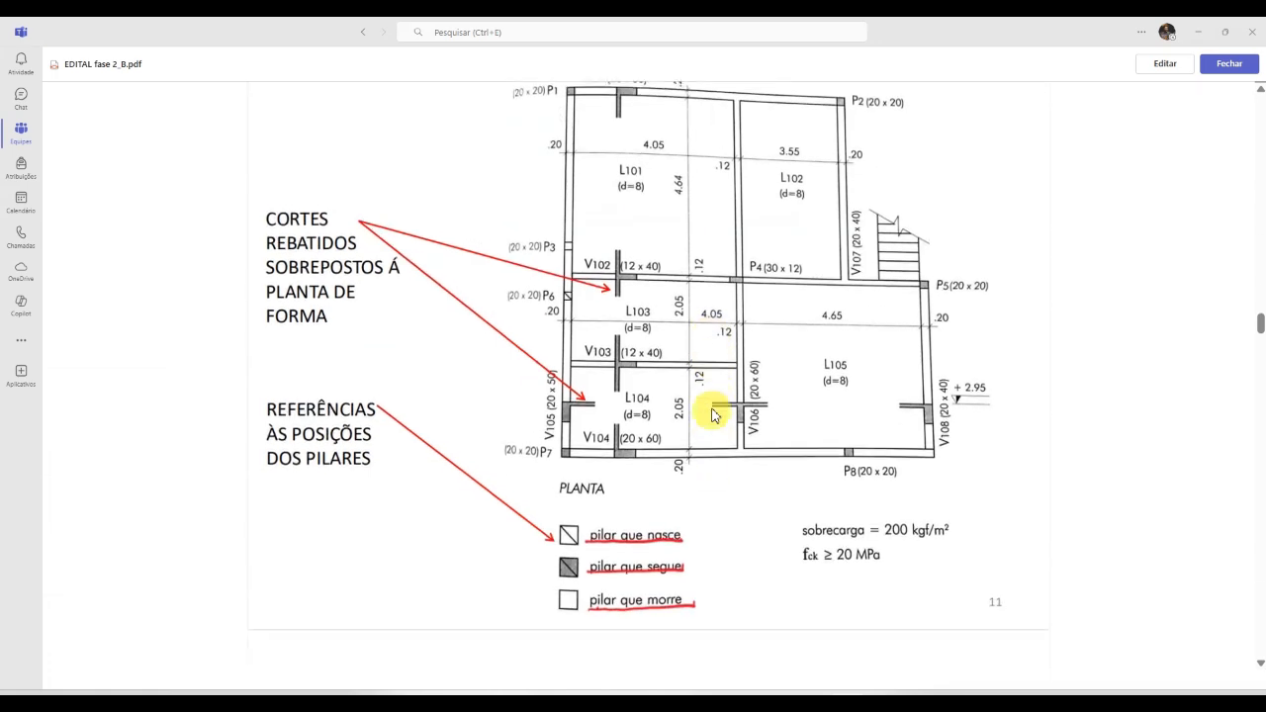
pyautogui.scroll(3, 714, 416)
pyautogui.click(1231, 64)
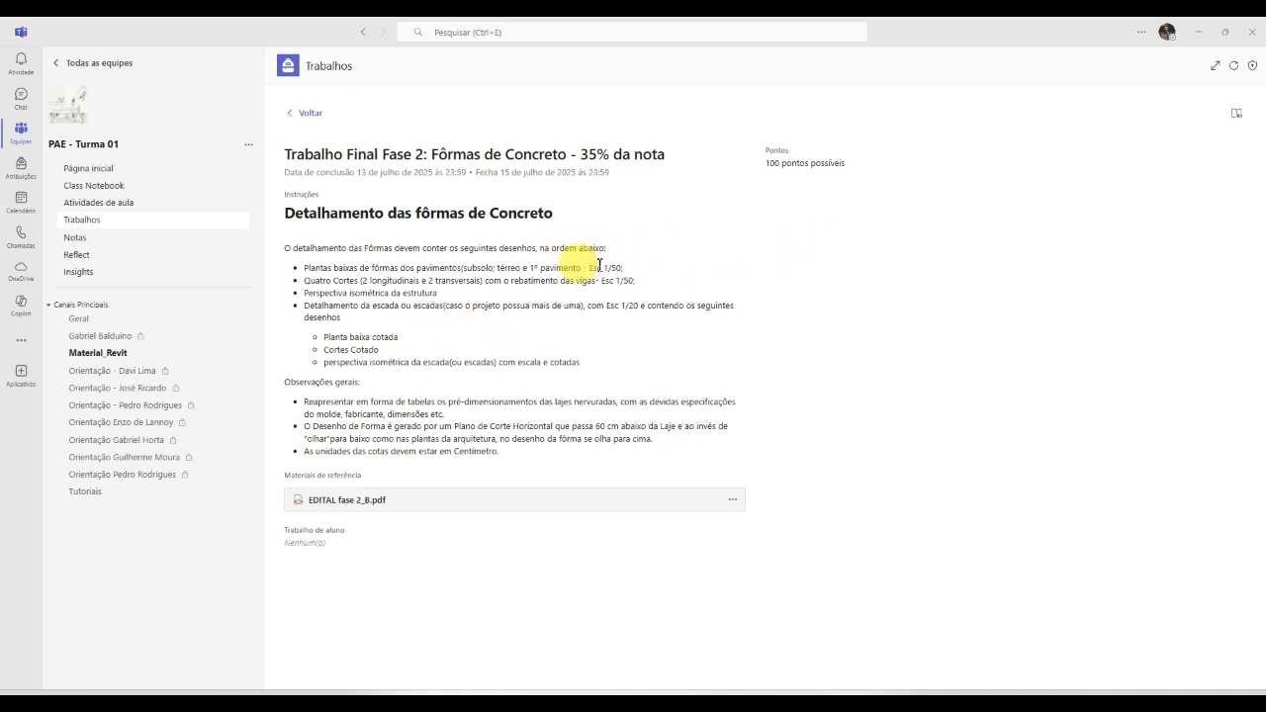
pyautogui.click(1204, 32)
# Check the viewport's extents on sheet A102, then open the Nível 1 reflected ceiling plan and display its crop region.
pyautogui.scroll(2, 381, 472)
pyautogui.scroll(-3, 403, 551)
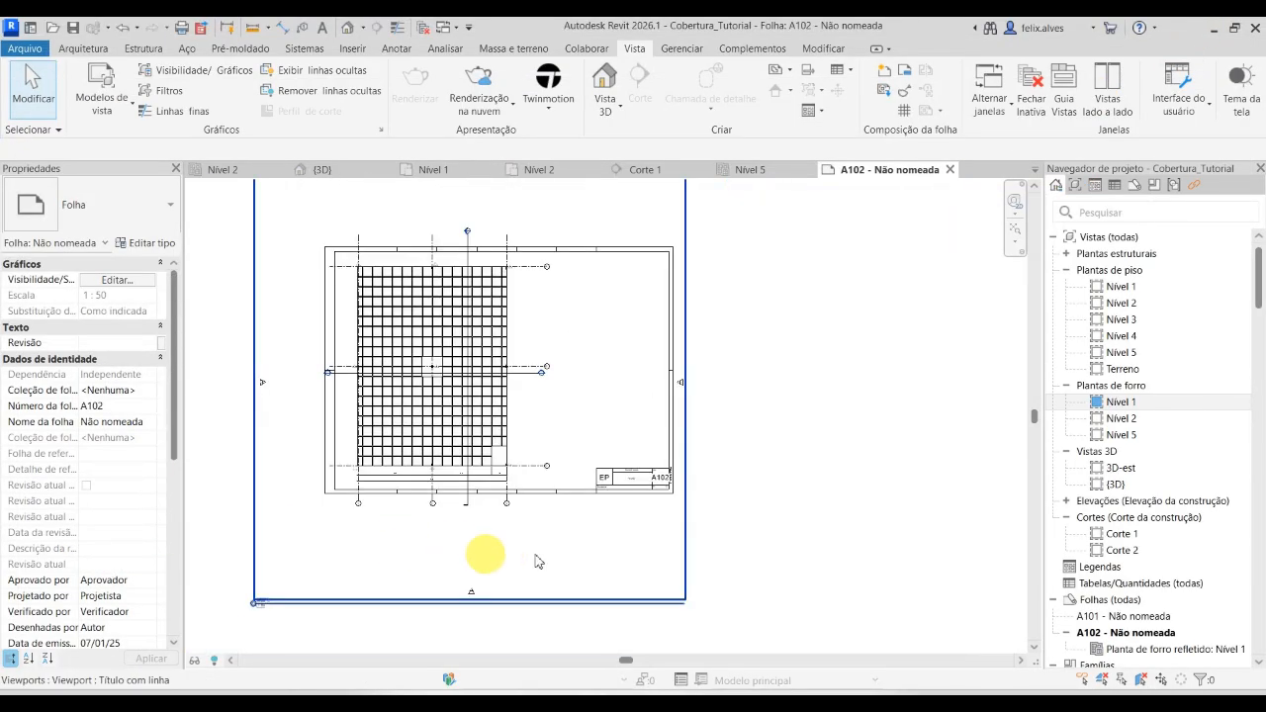
pyautogui.click(683, 565)
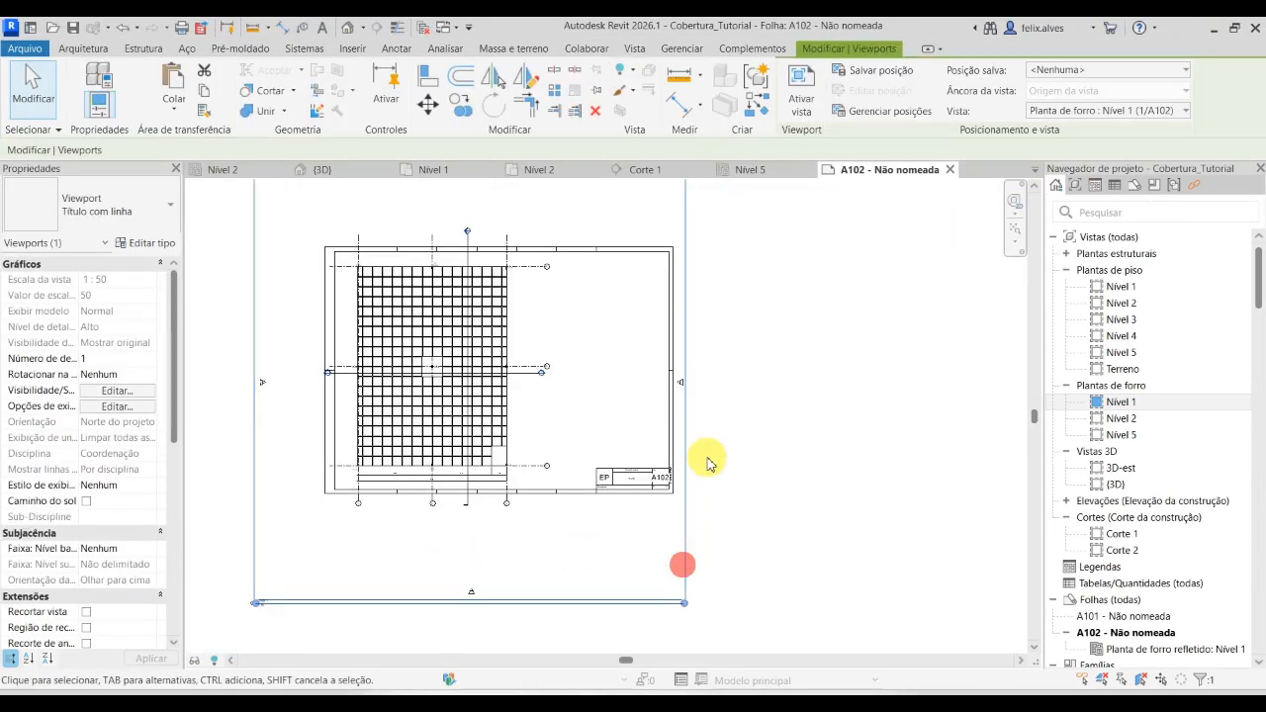
pyautogui.scroll(-5, 622, 574)
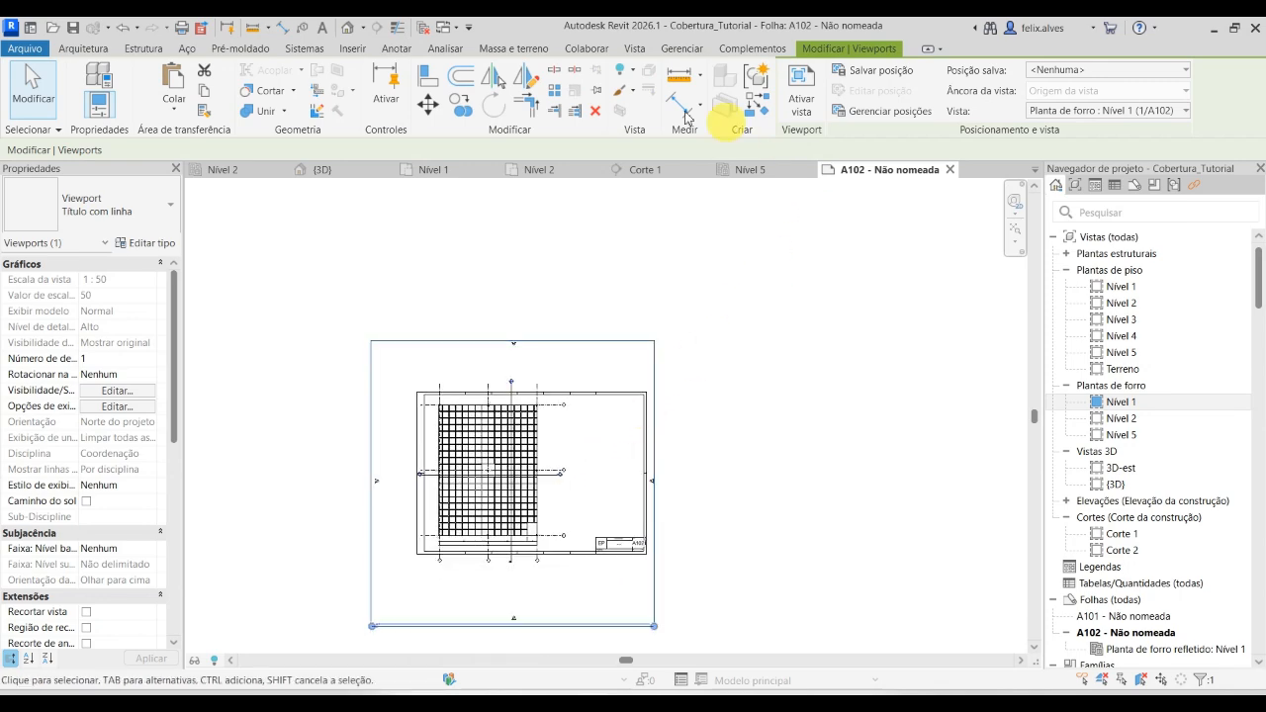
pyautogui.scroll(5, 374, 525)
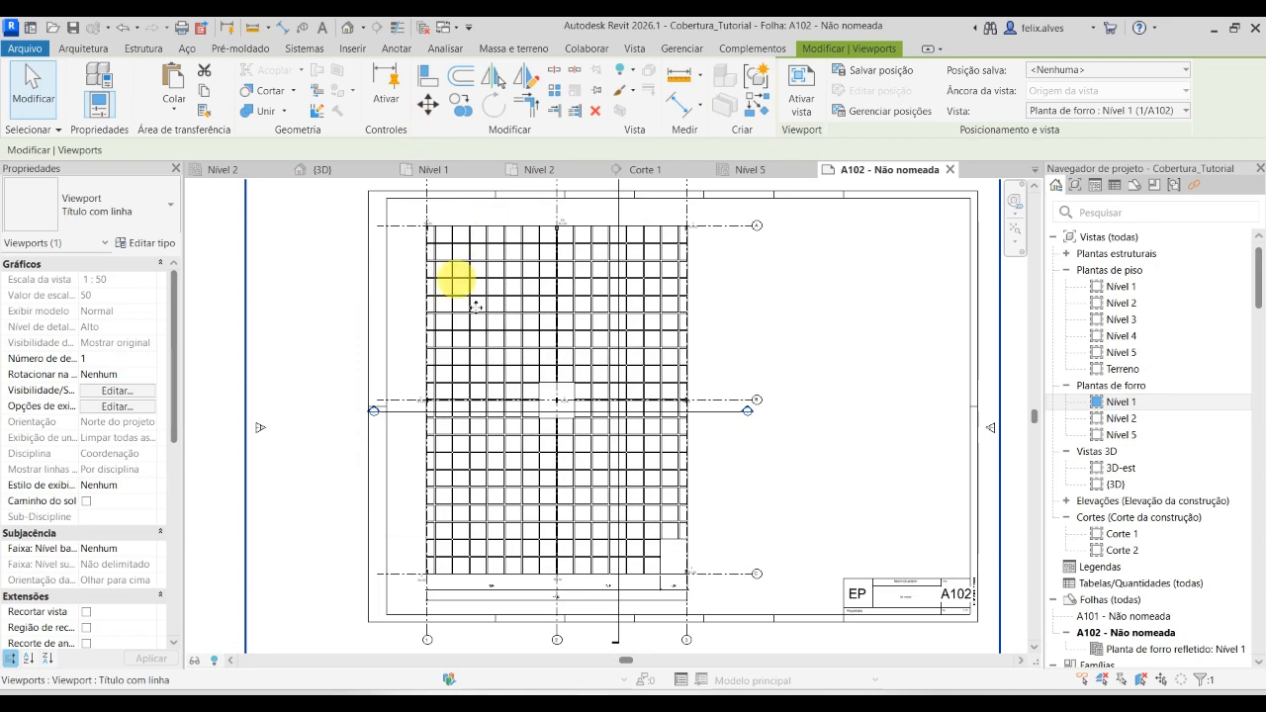
pyautogui.scroll(-2, 780, 554)
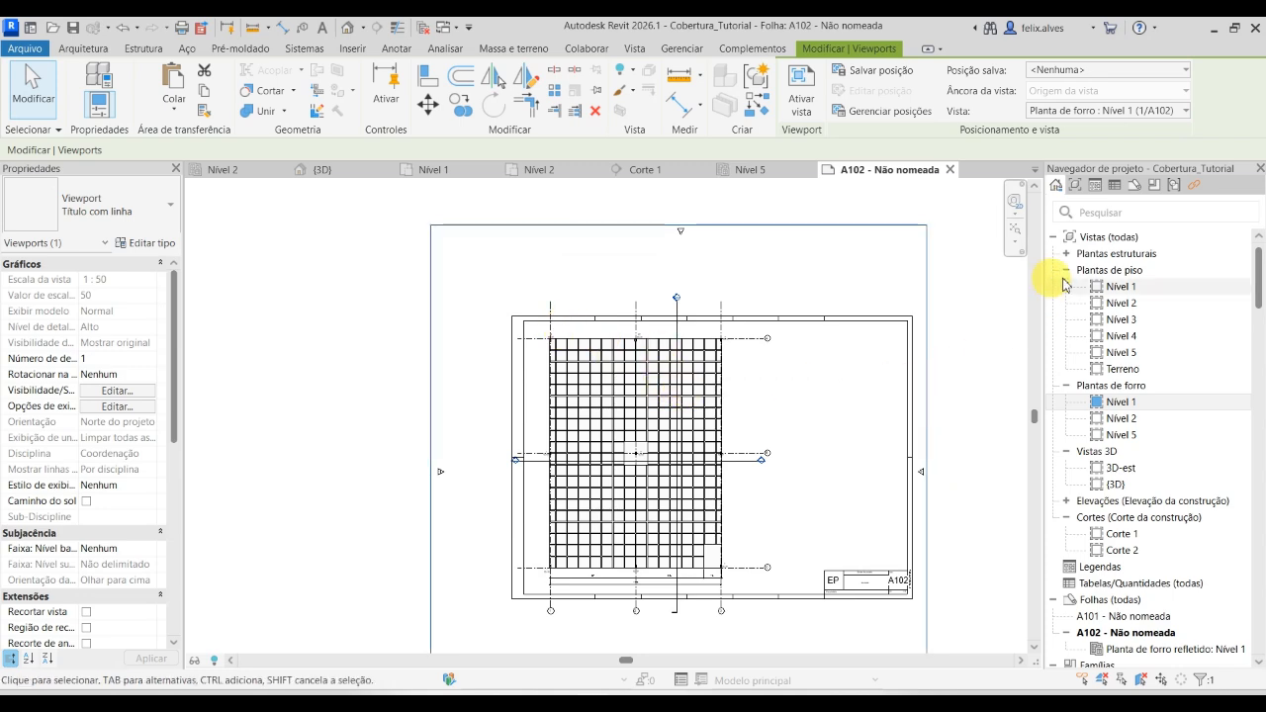
pyautogui.click(1132, 404)
pyautogui.doubleClick(1132, 403)
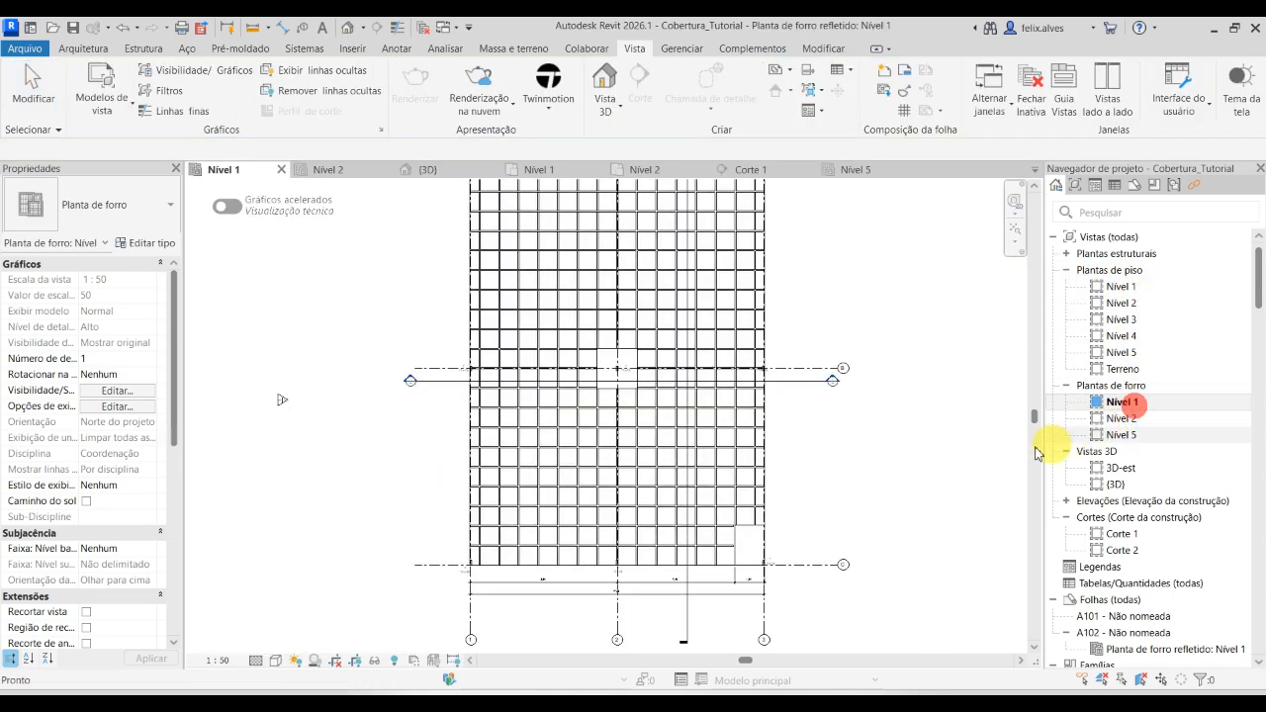
pyautogui.click(354, 665)
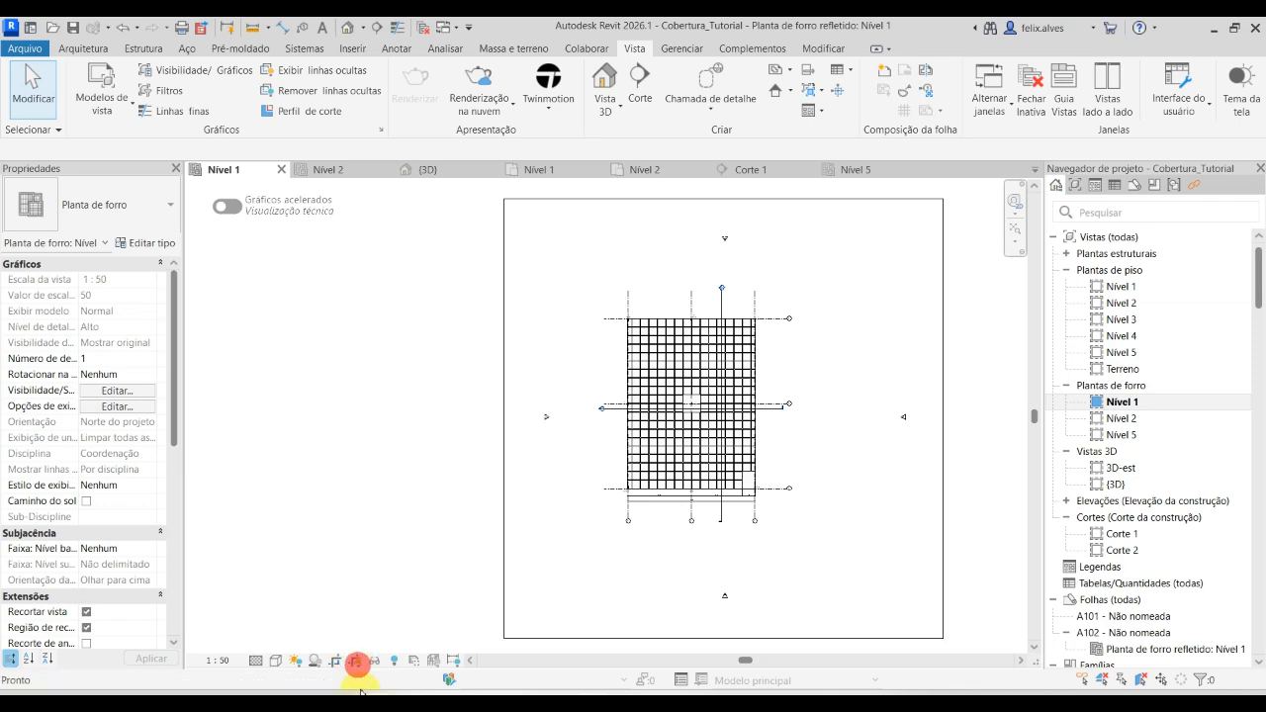
# Tighten the crop region on all four sides so it closely surrounds the ceiling grid and dimension strings.
pyautogui.click(943, 483)
pyautogui.moveTo(942, 419); pyautogui.dragTo(778, 418)
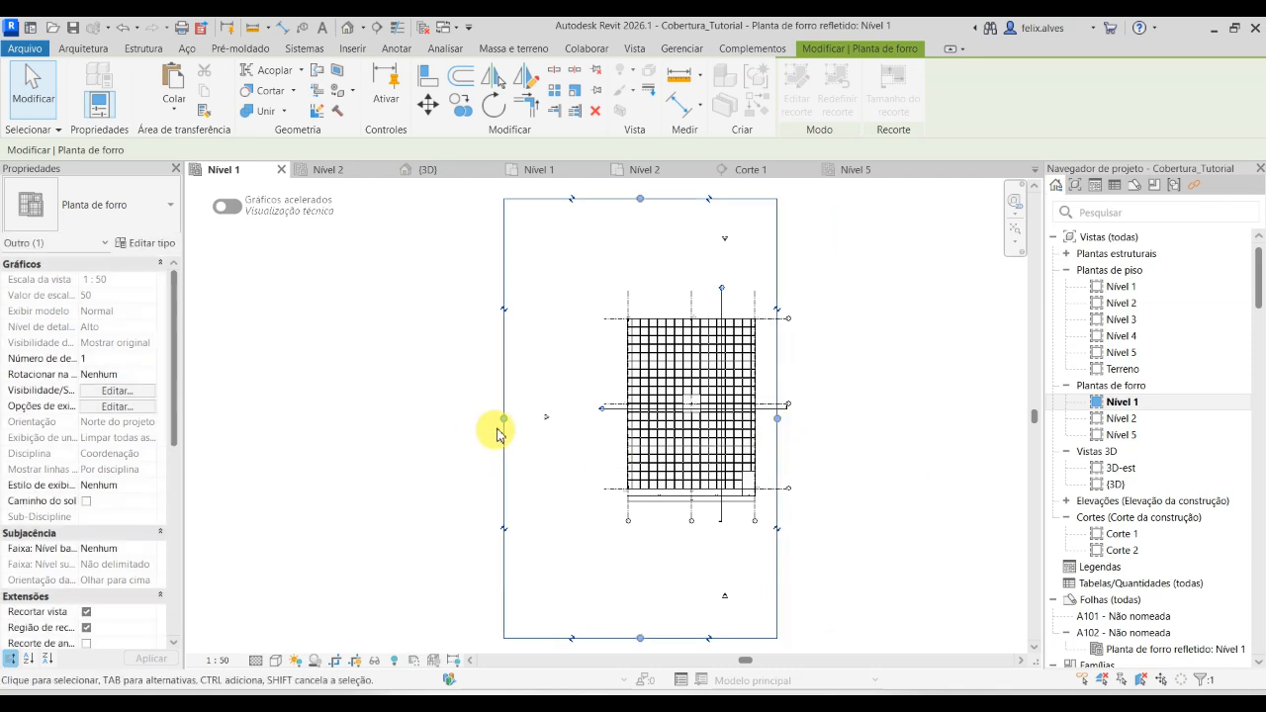
pyautogui.moveTo(503, 418); pyautogui.dragTo(589, 418)
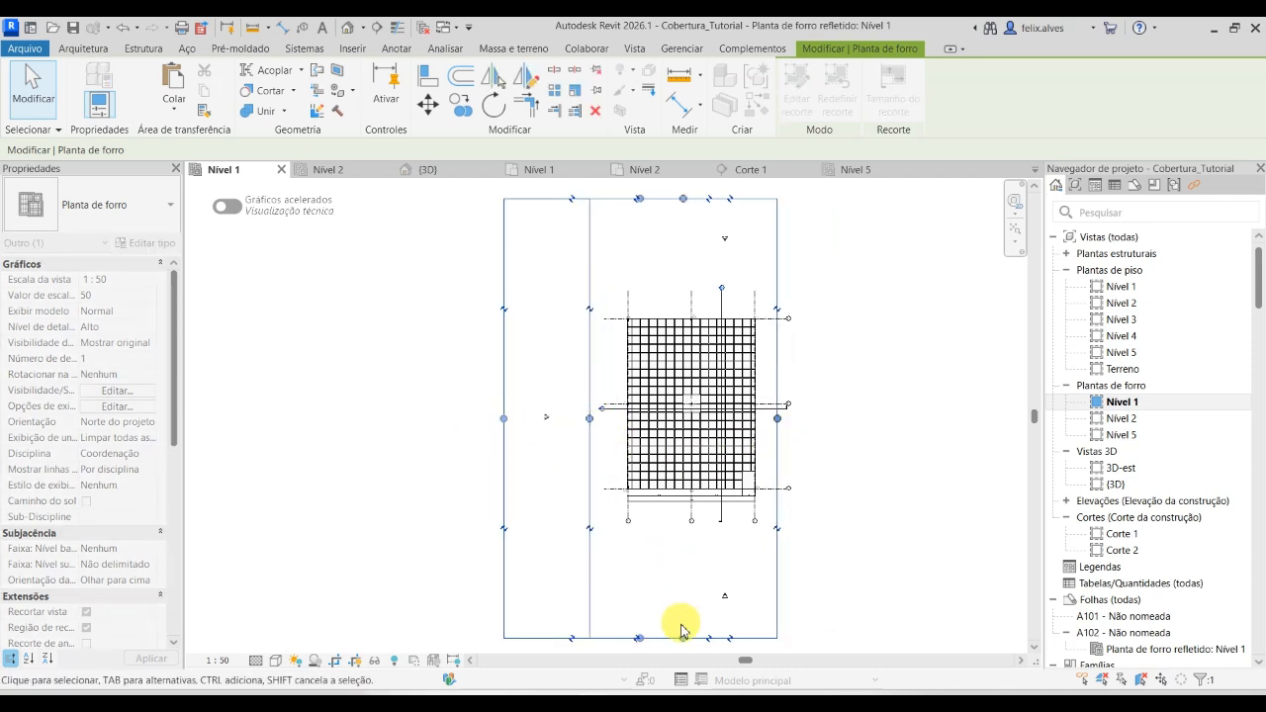
pyautogui.moveTo(681, 638); pyautogui.dragTo(698, 534)
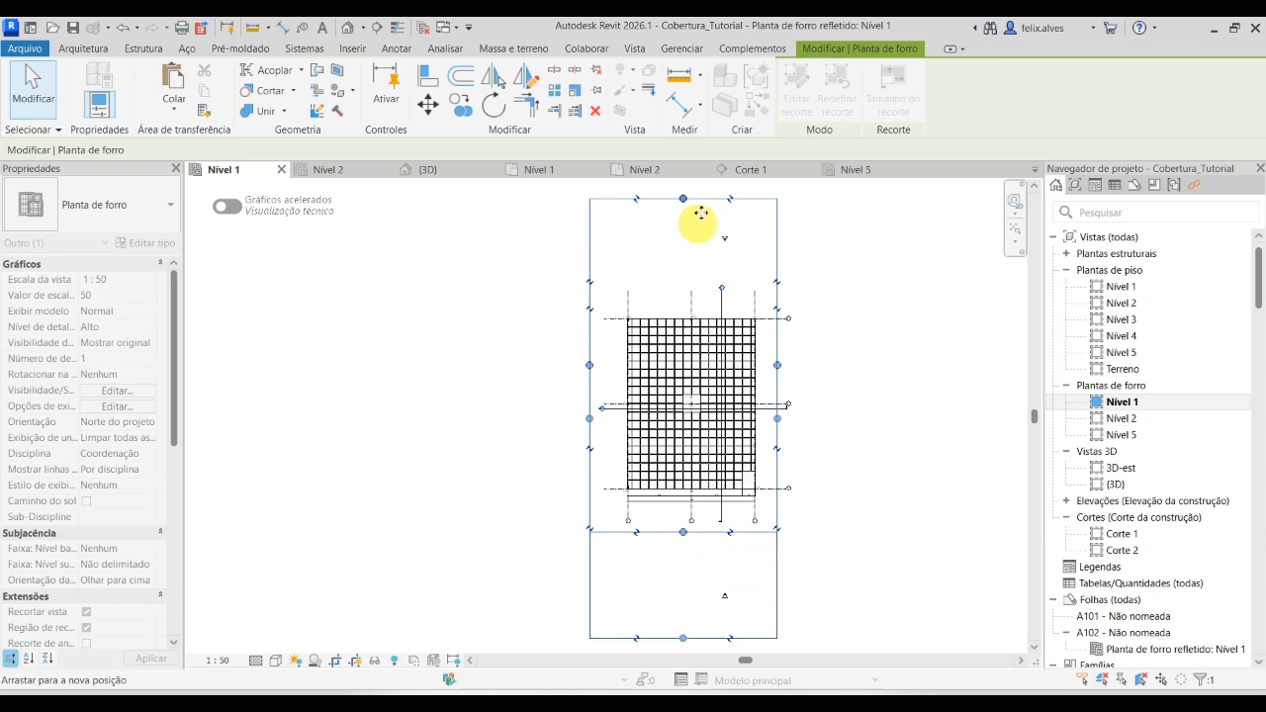
pyautogui.moveTo(683, 199); pyautogui.dragTo(699, 296)
pyautogui.scroll(2, 607, 425)
pyautogui.moveTo(574, 402)
pyautogui.mouseDown()
pyautogui.moveTo(607, 410)
pyautogui.moveTo(591, 408)
pyautogui.mouseUp()
# Shorten the vertical section line at both ends to fit inside the crop region and show a section head at its lower end.
pyautogui.moveTo(972, 461); pyautogui.dragTo(886, 572, button='middle')
pyautogui.scroll(1, 839, 540)
pyautogui.moveTo(819, 508); pyautogui.dragTo(858, 519, button='middle')
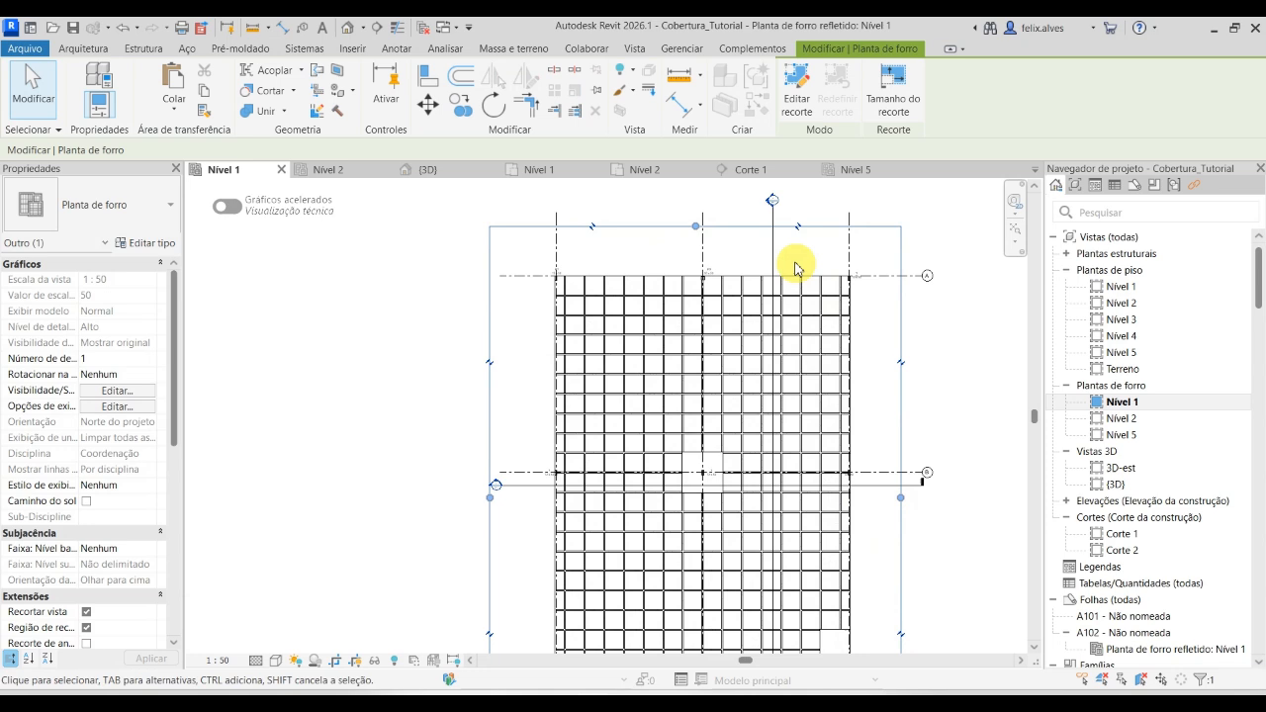
pyautogui.click(771, 261)
pyautogui.moveTo(785, 376); pyautogui.dragTo(528, 472)
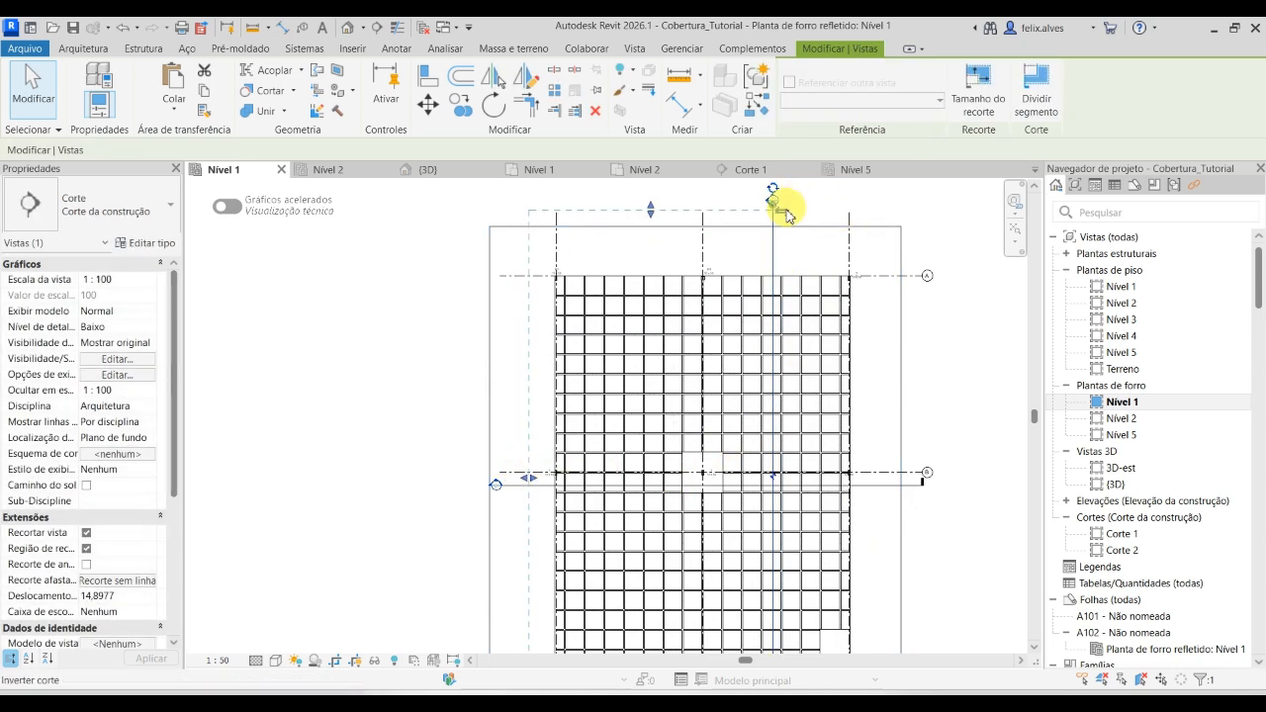
pyautogui.moveTo(771, 247); pyautogui.dragTo(772, 249)
pyautogui.scroll(-2, 787, 411)
pyautogui.moveTo(782, 407); pyautogui.dragTo(770, 294, button='middle')
pyautogui.scroll(1, 759, 489)
pyautogui.moveTo(768, 526); pyautogui.dragTo(767, 496)
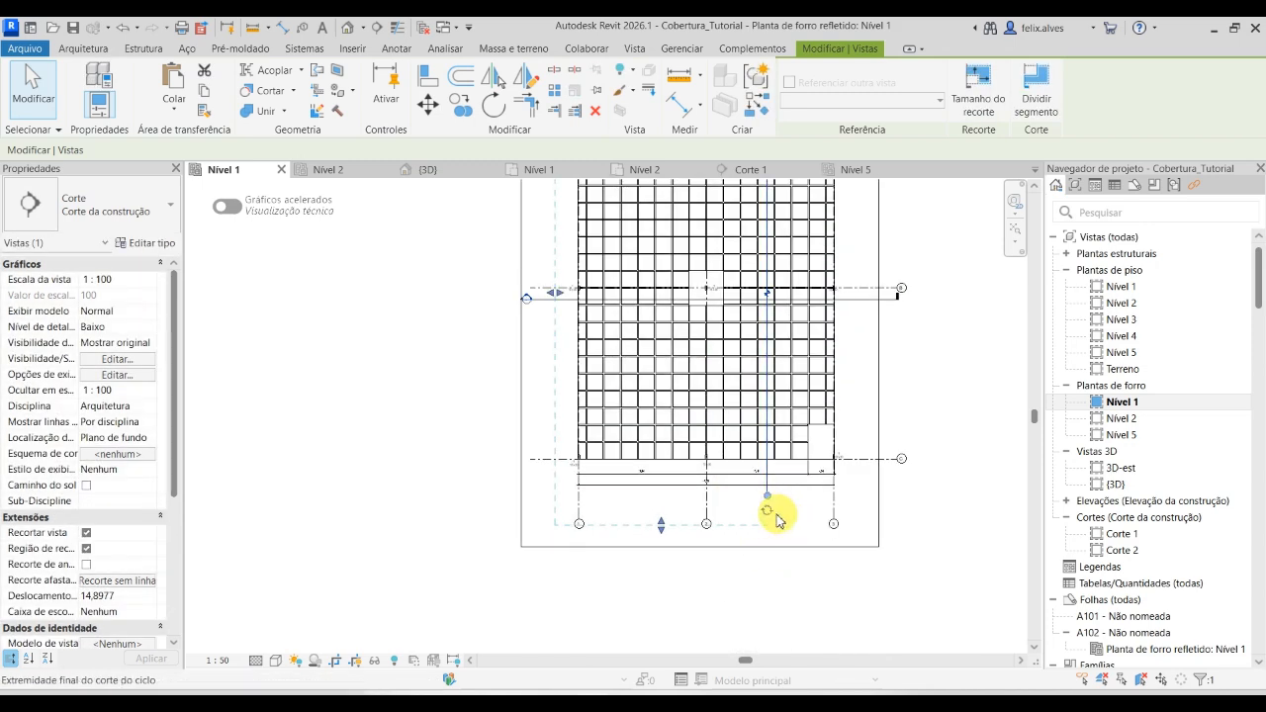
pyautogui.click(796, 525)
pyautogui.click(938, 480)
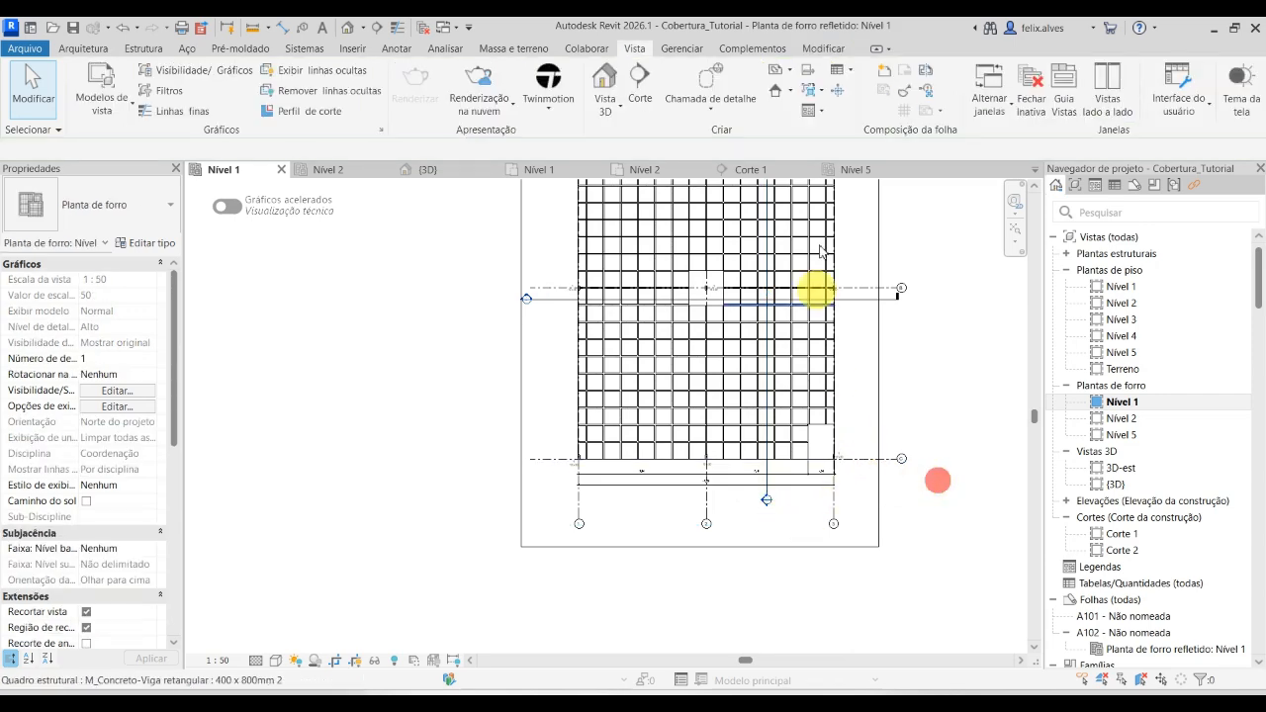
# Shorten the horizontal section line near axis B to end inside the crop region, with a section head at its right end.
pyautogui.scroll(1, 845, 213)
pyautogui.click(878, 328)
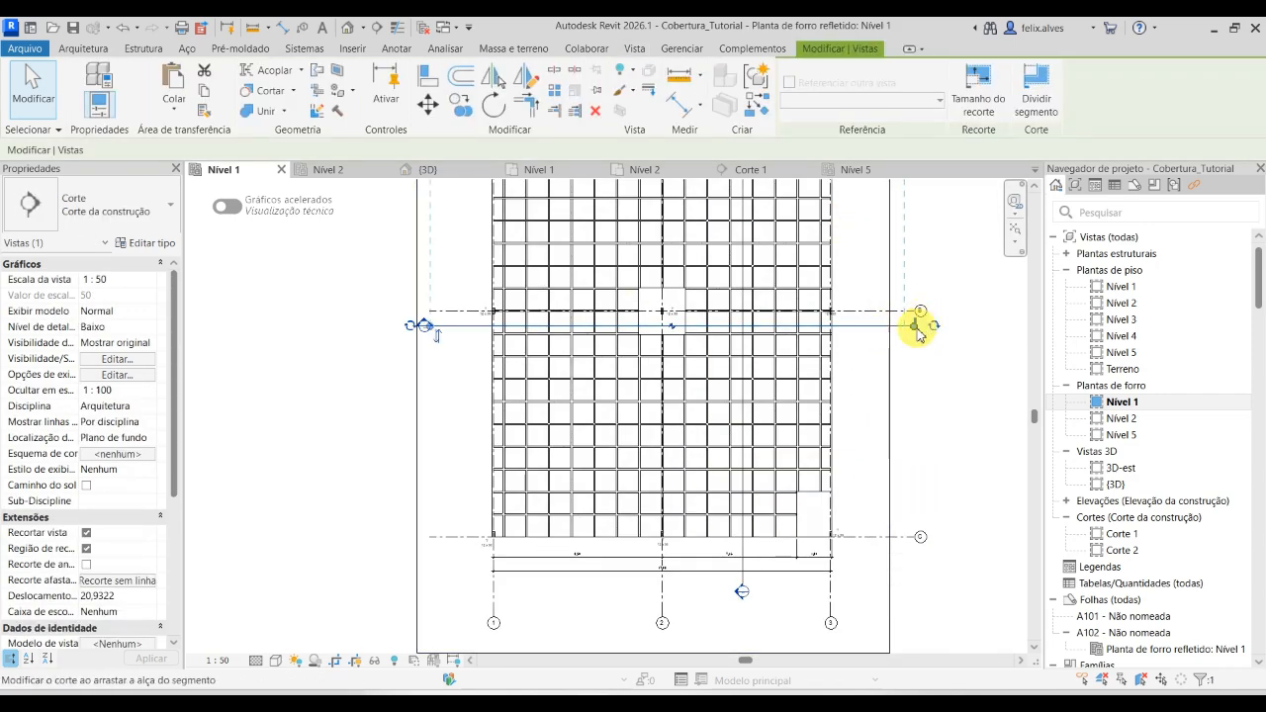
pyautogui.moveTo(919, 331); pyautogui.dragTo(874, 327)
pyautogui.click(944, 430)
# Hide the horizontal and vertical section lines as elements in the Nível 1 ceiling plan.
pyautogui.click(849, 325)
pyautogui.keyDown('ctrl'); pyautogui.click(744, 549); pyautogui.keyUp('ctrl')
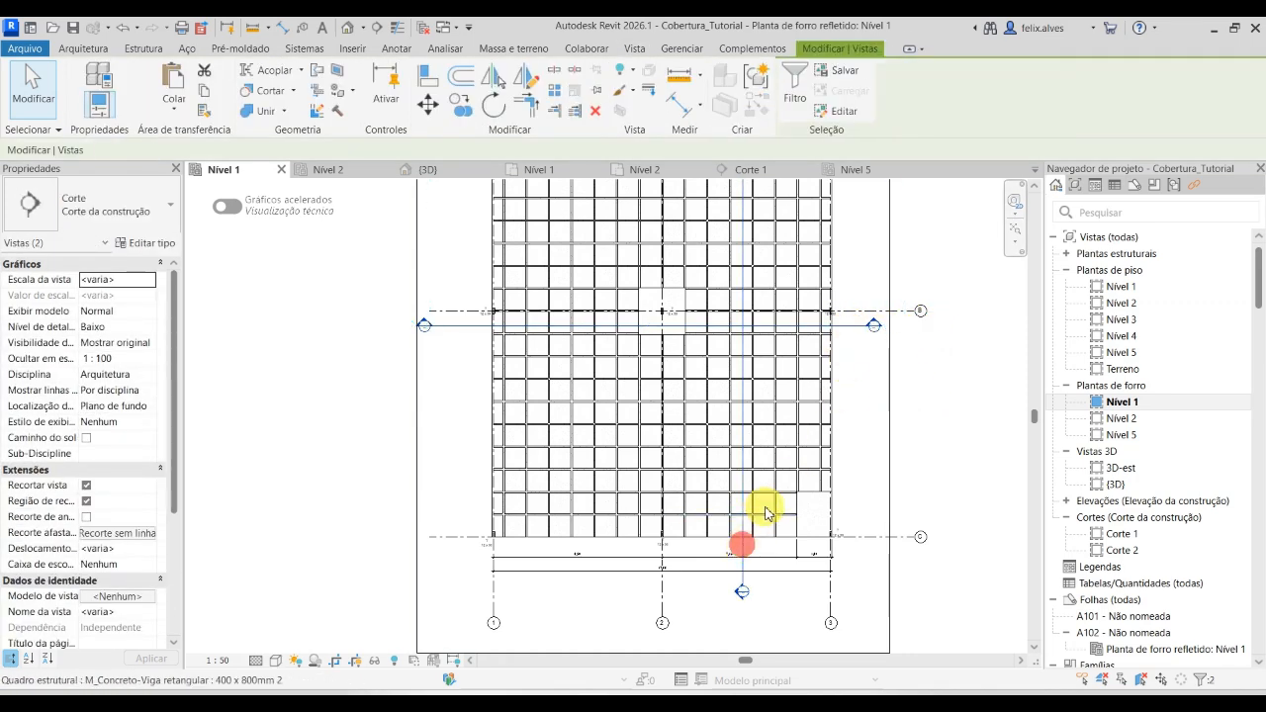
pyautogui.scroll(-2, 778, 319)
pyautogui.scroll(4, 762, 438)
pyautogui.scroll(3, 717, 390)
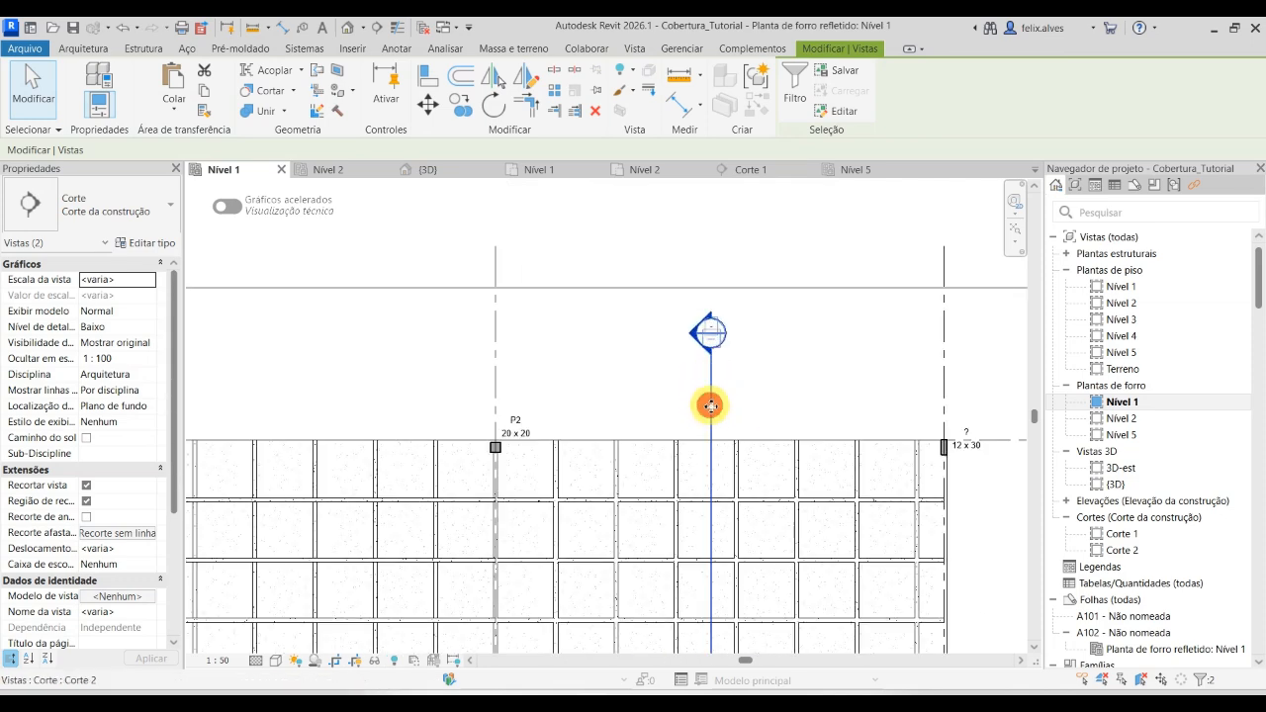
pyautogui.rightClick(711, 407)
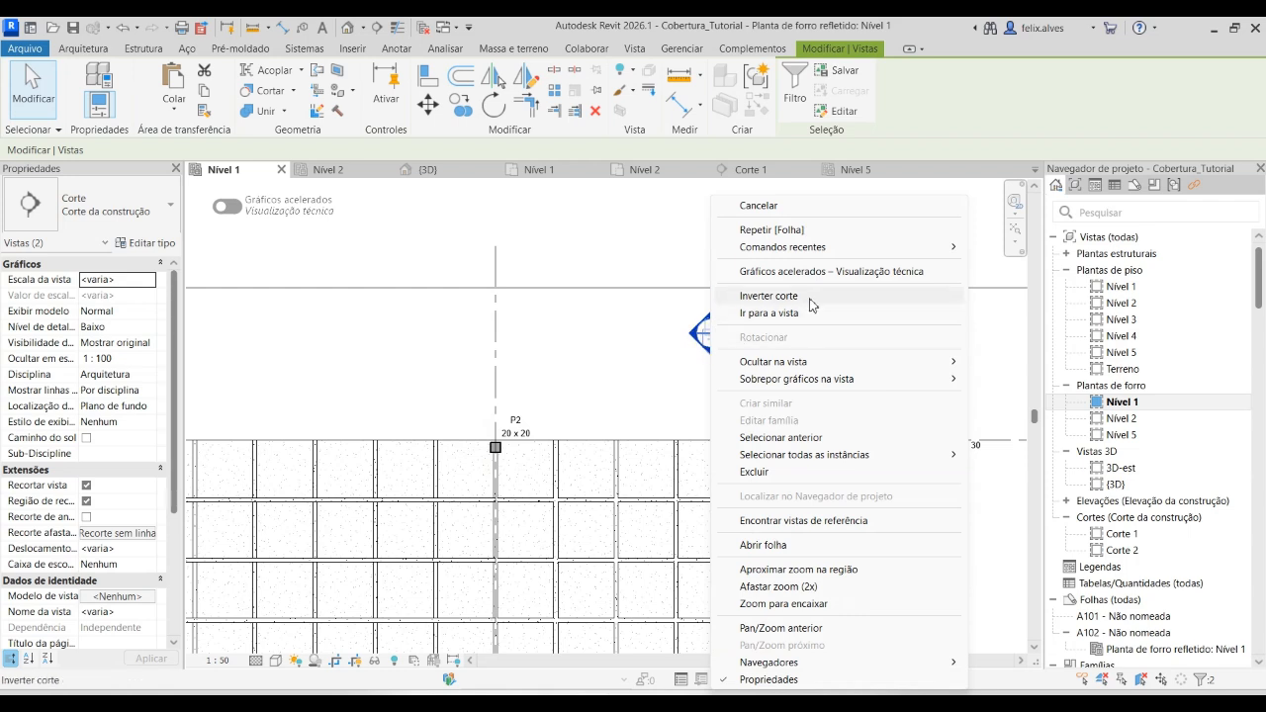
pyautogui.moveTo(948, 374)
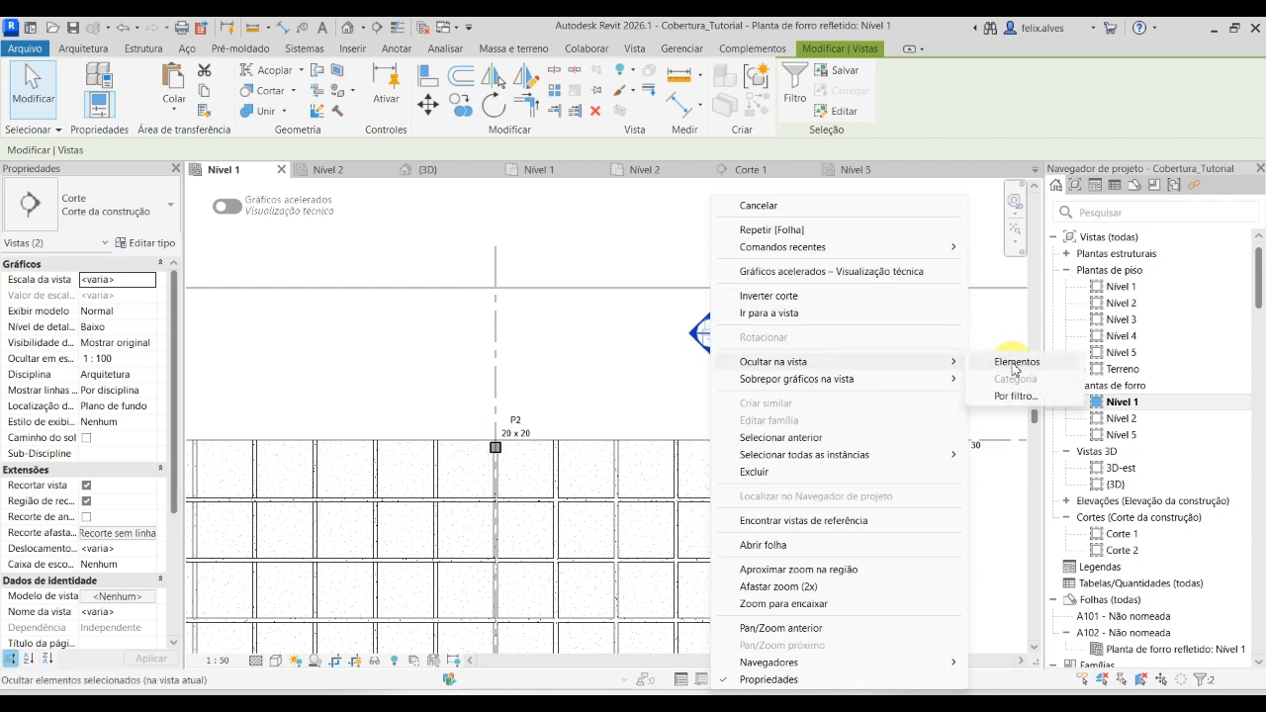
pyautogui.click(1015, 362)
pyautogui.scroll(2, 613, 373)
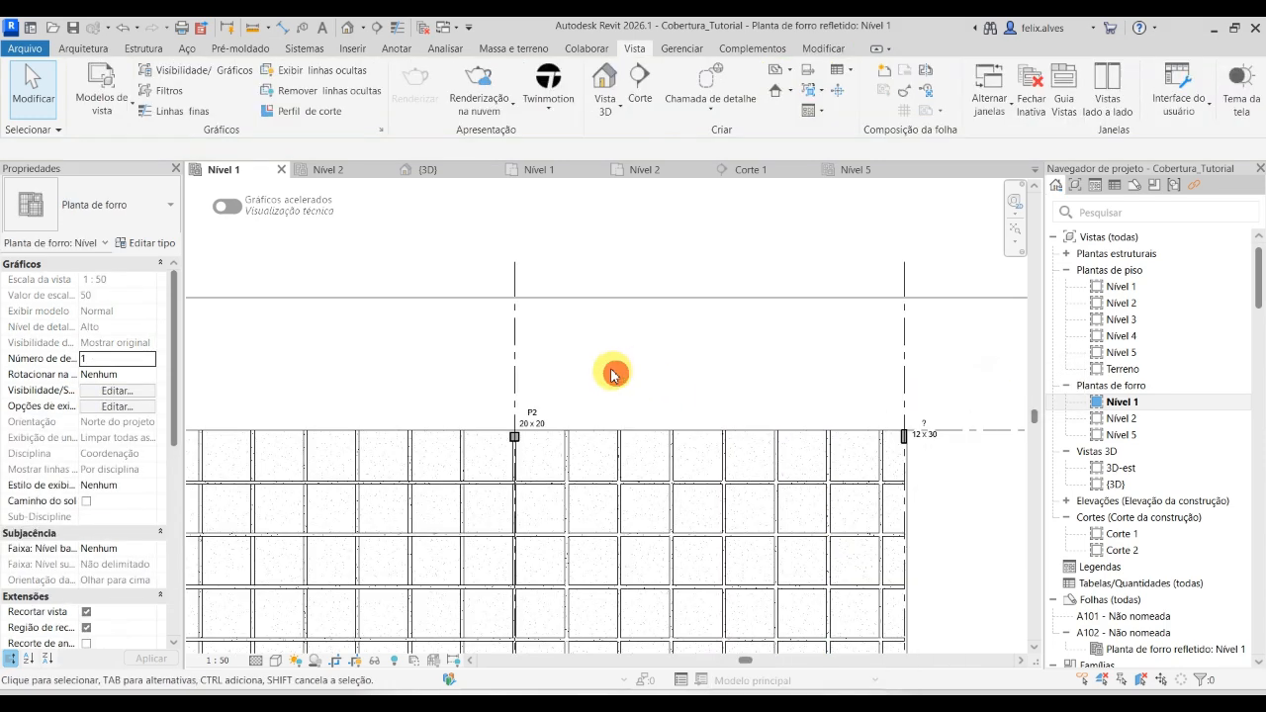
pyautogui.scroll(3, 513, 458)
pyautogui.scroll(-4, 837, 331)
pyautogui.scroll(-5, 836, 330)
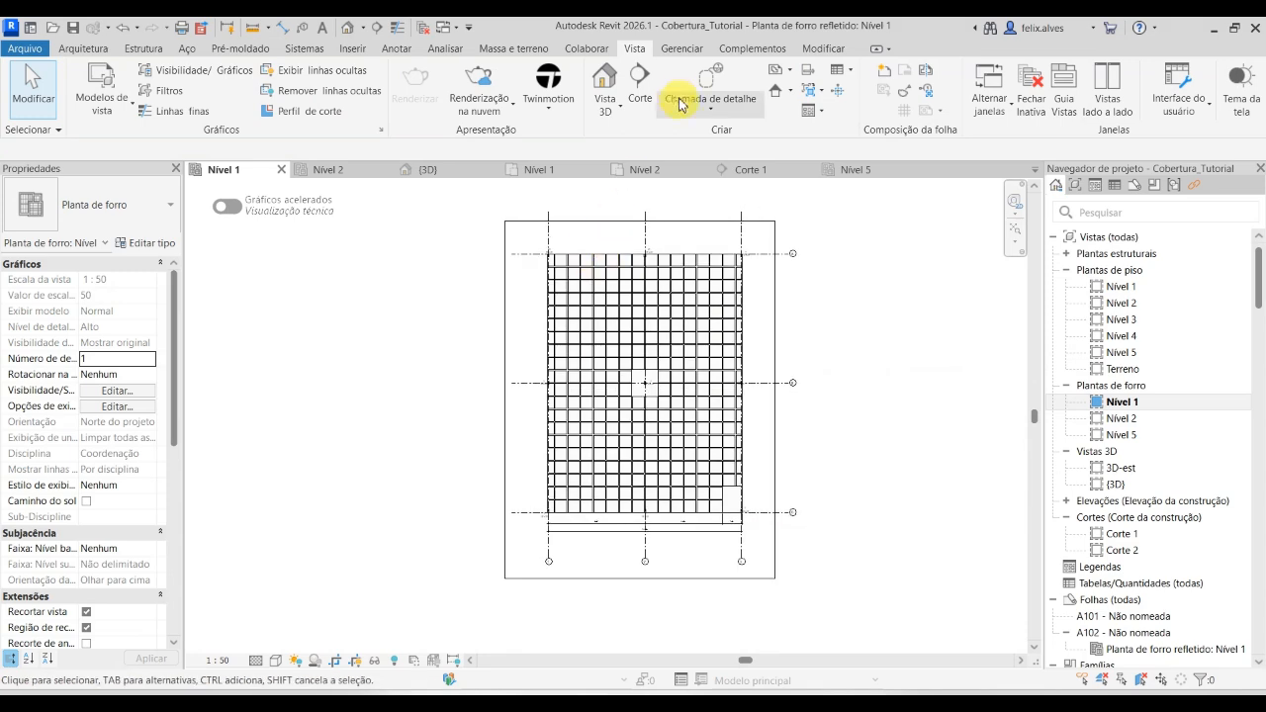
# Draw a horizontal building section across the whole plan just below axis B and show a section head at its right end too.
pyautogui.click(640, 85)
pyautogui.scroll(5, 633, 399)
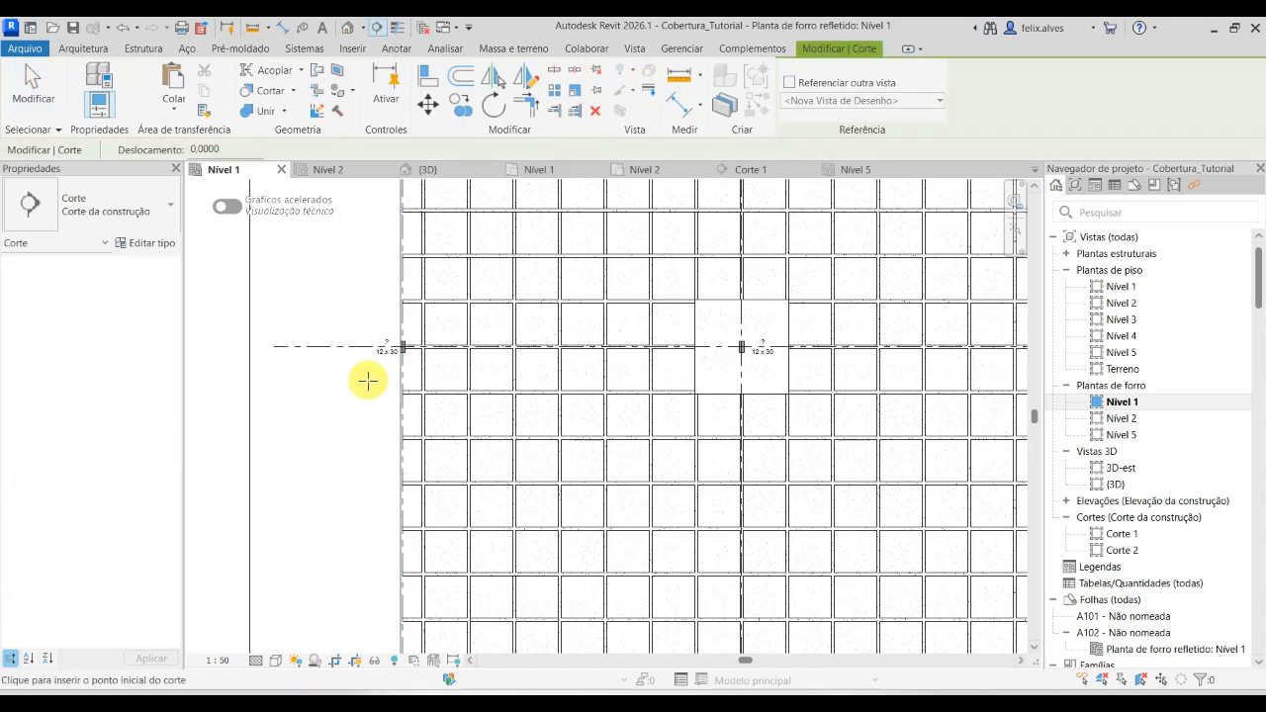
pyautogui.click(359, 376)
pyautogui.scroll(-3, 870, 387)
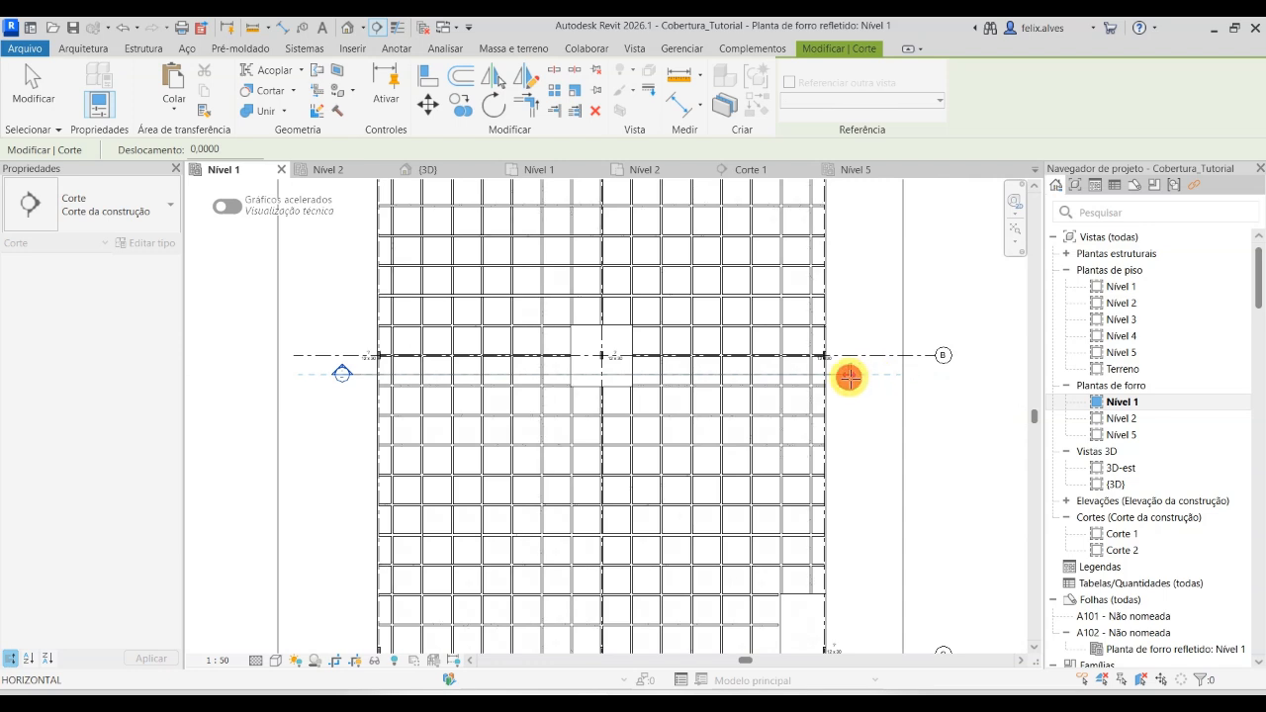
pyautogui.click(849, 377)
pyautogui.press('Escape')
pyautogui.press('Escape')
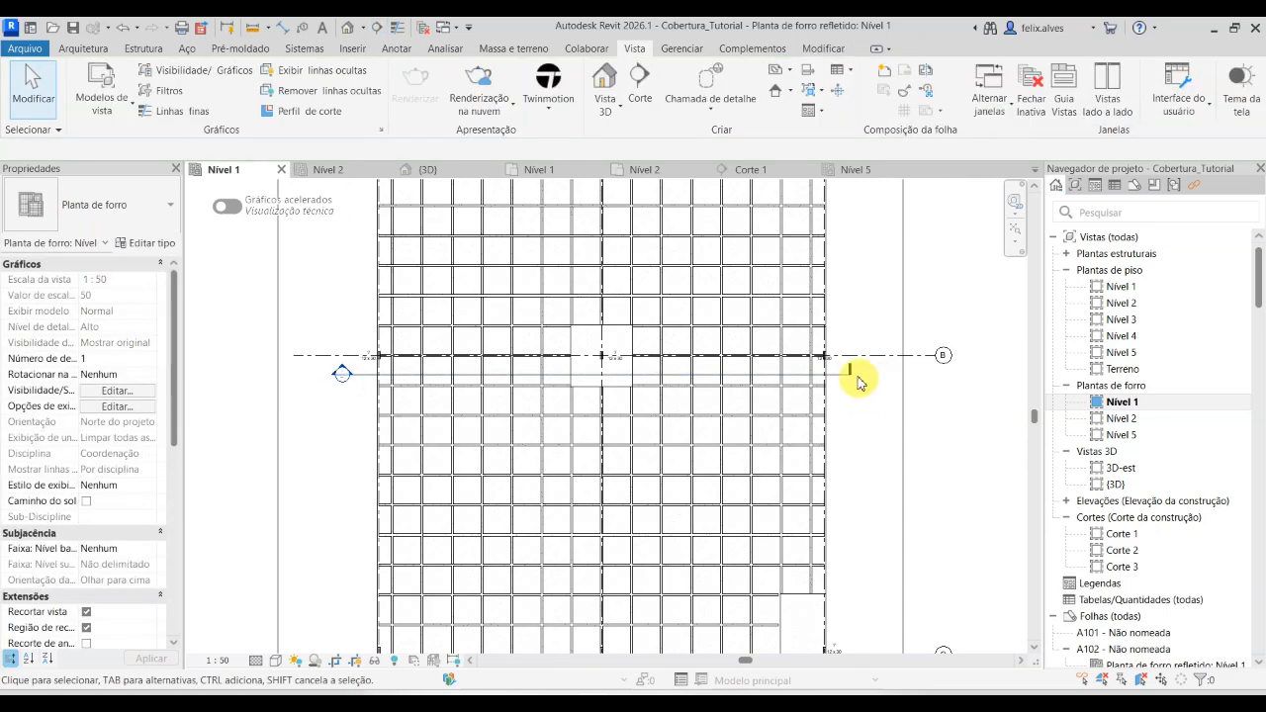
pyautogui.click(852, 376)
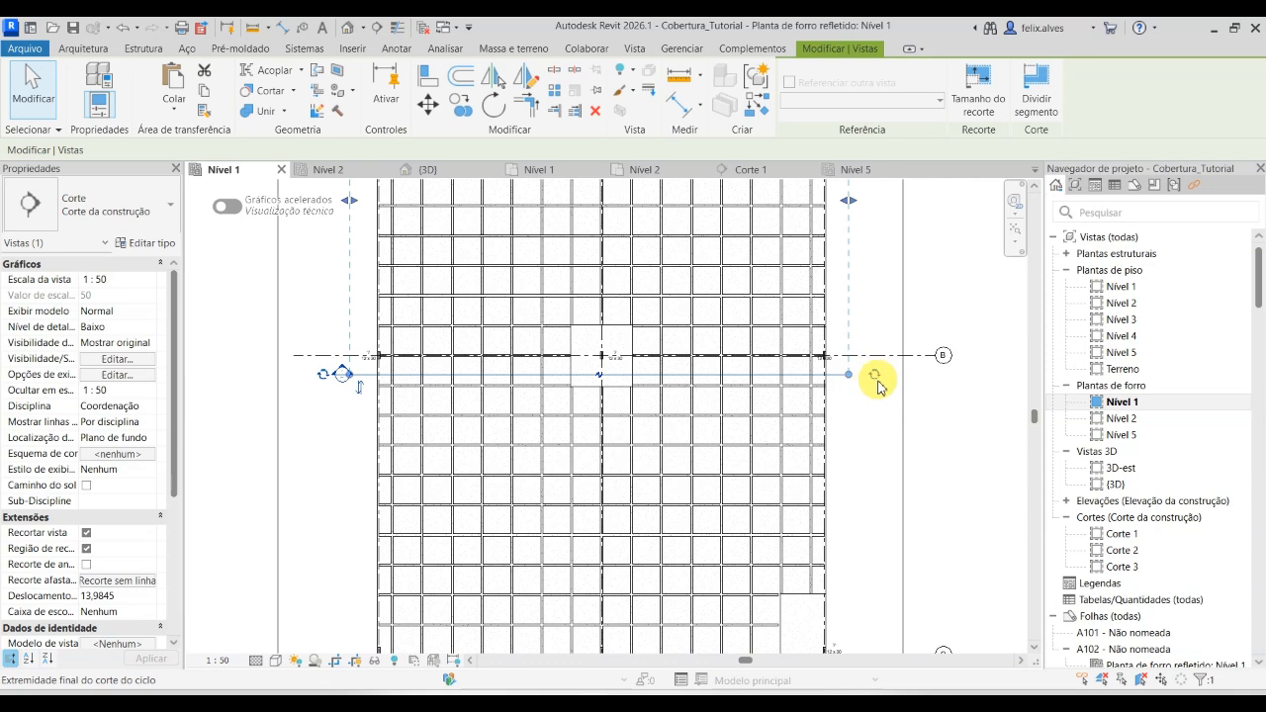
pyautogui.click(876, 446)
pyautogui.scroll(-2, 367, 460)
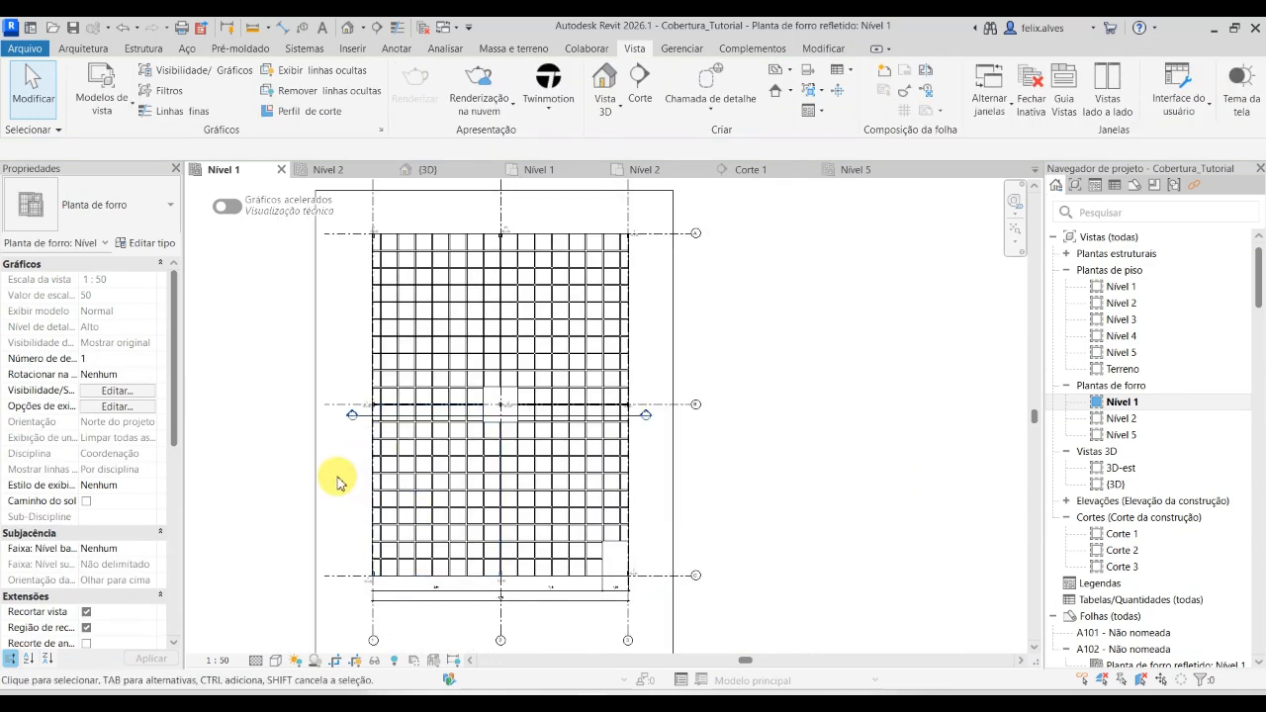
# Draw a second horizontal building section across the plan between axes A and B, above the first one.
pyautogui.click(376, 26)
pyautogui.scroll(2, 310, 403)
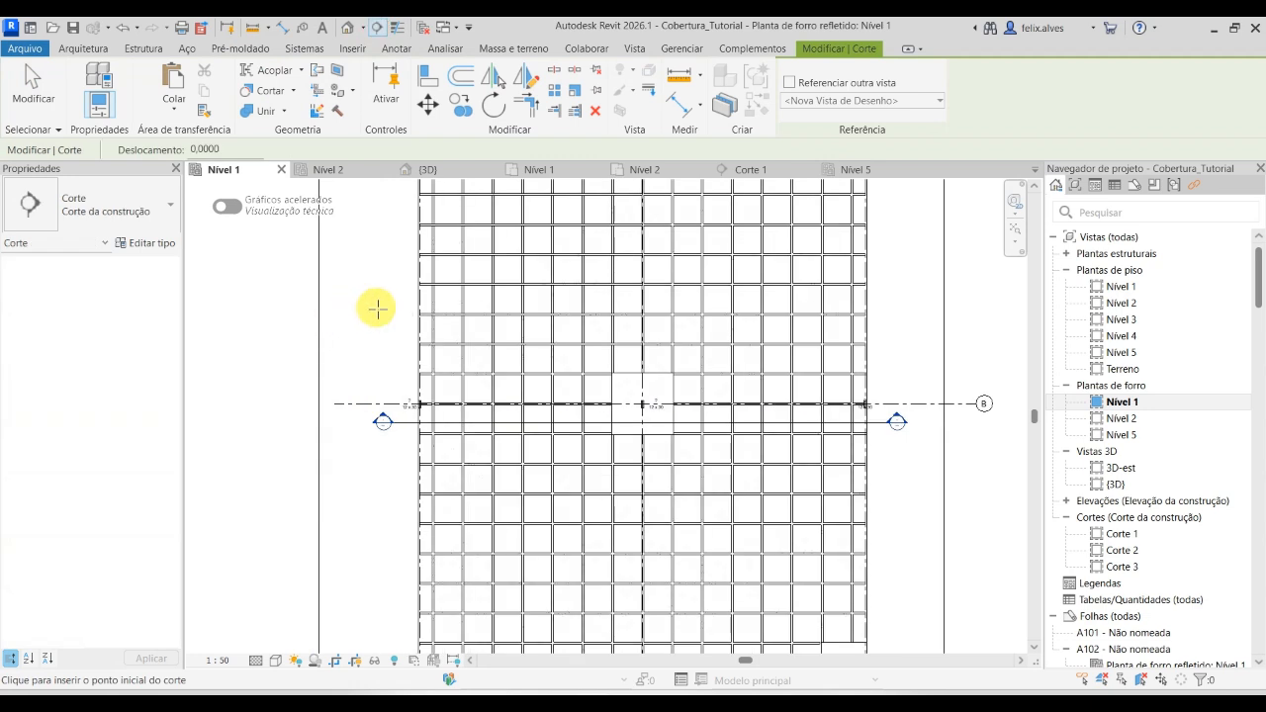
pyautogui.click(374, 302)
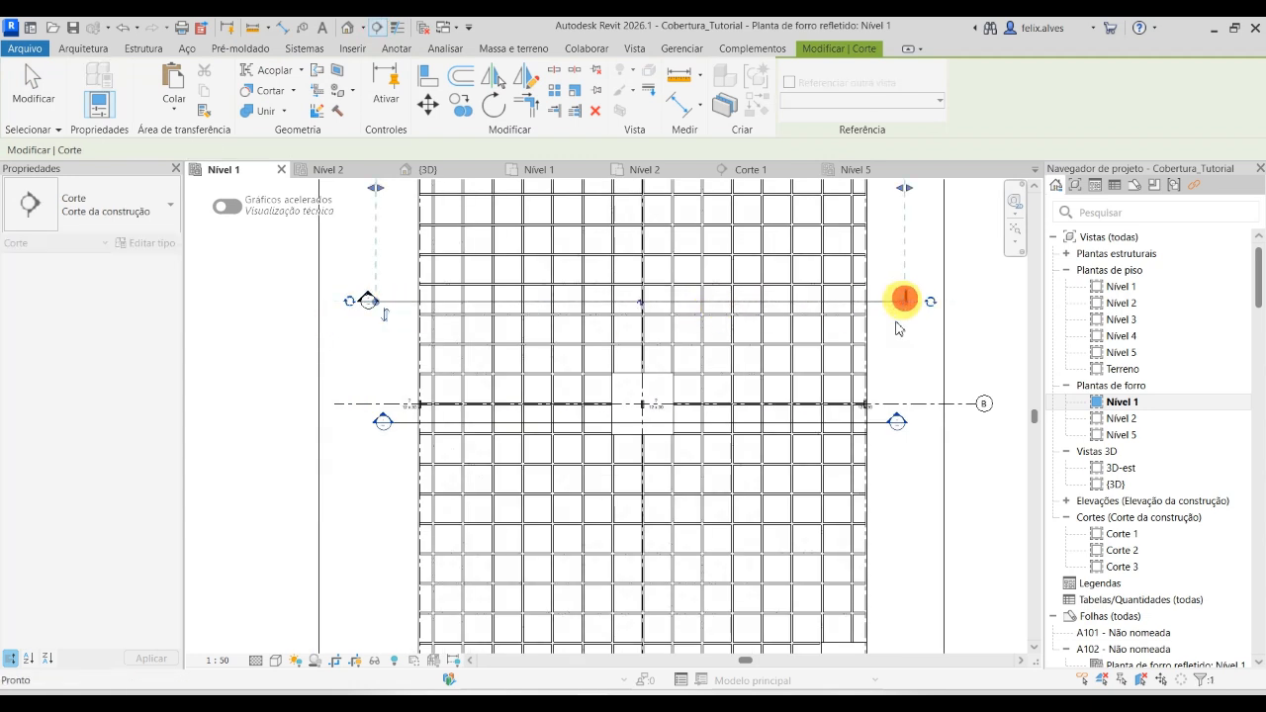
pyautogui.click(902, 302)
pyautogui.scroll(-2, 870, 371)
pyautogui.press('Escape')
pyautogui.press('Escape')
pyautogui.click(814, 184)
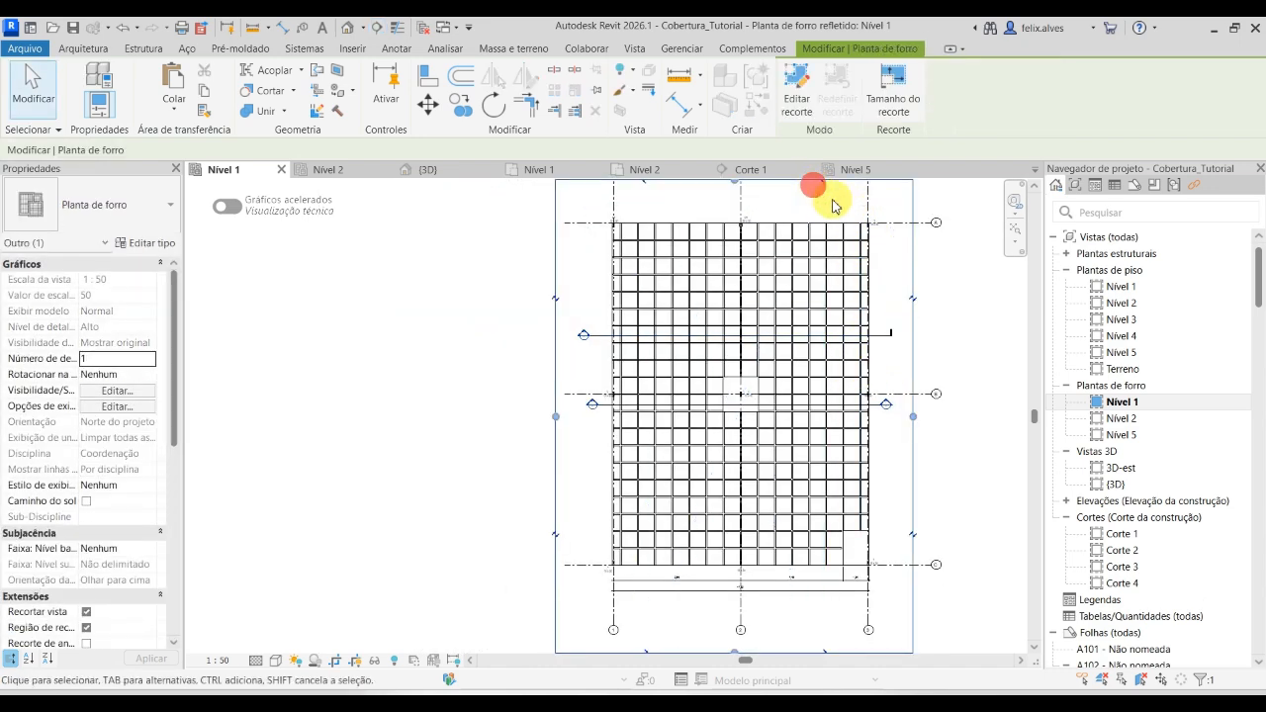
pyautogui.moveTo(825, 210); pyautogui.dragTo(705, 330, button='middle')
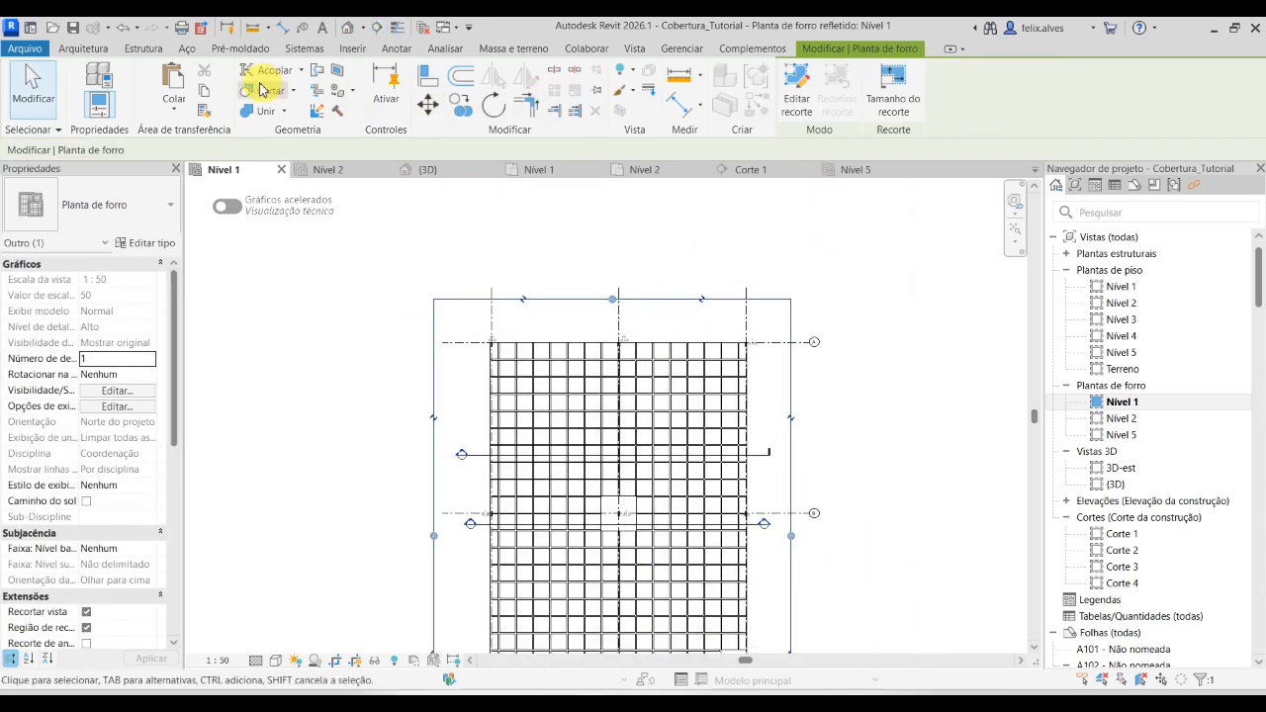
pyautogui.click(373, 28)
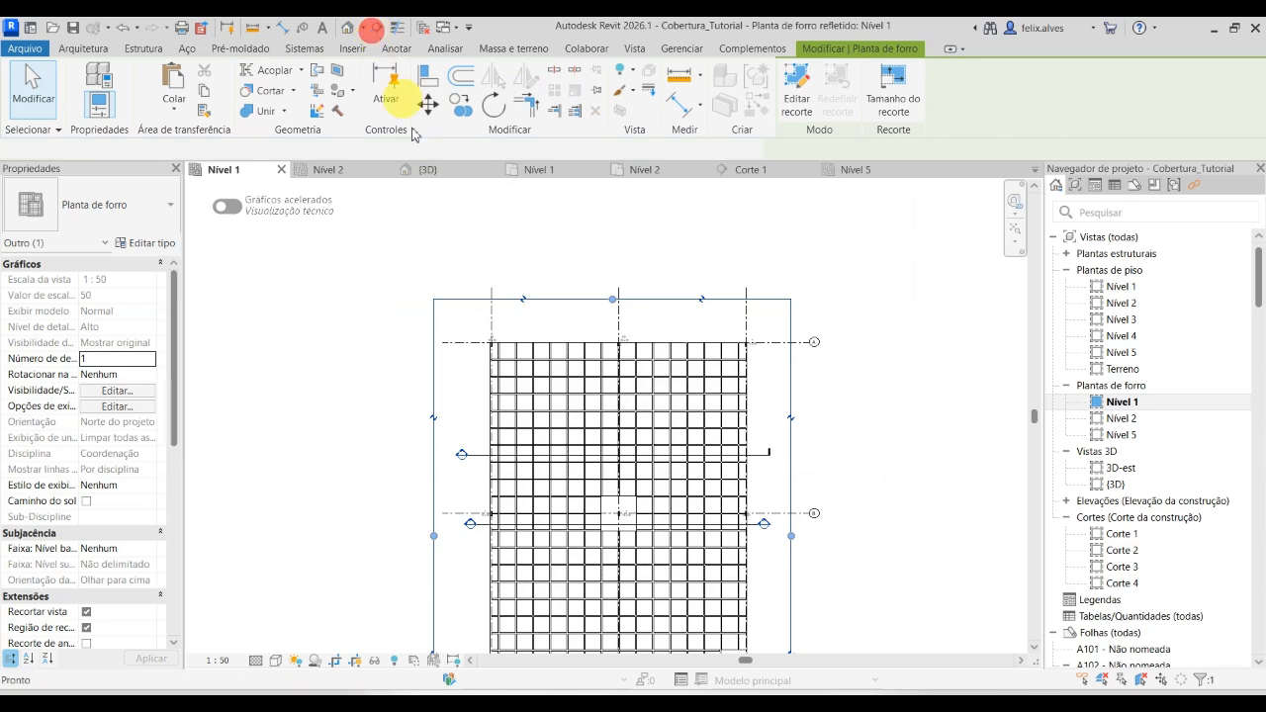
pyautogui.click(670, 319)
pyautogui.scroll(-1, 670, 482)
pyautogui.moveTo(672, 481); pyautogui.dragTo(667, 329, button='middle')
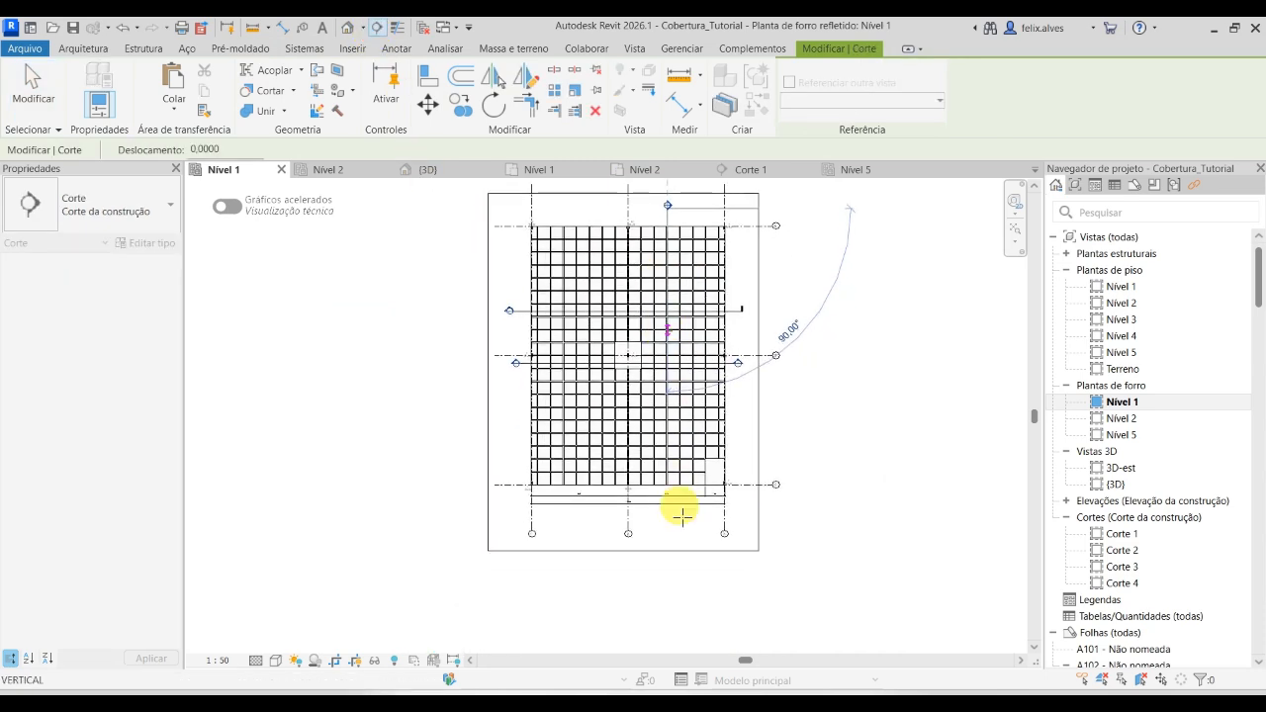
pyautogui.click(684, 516)
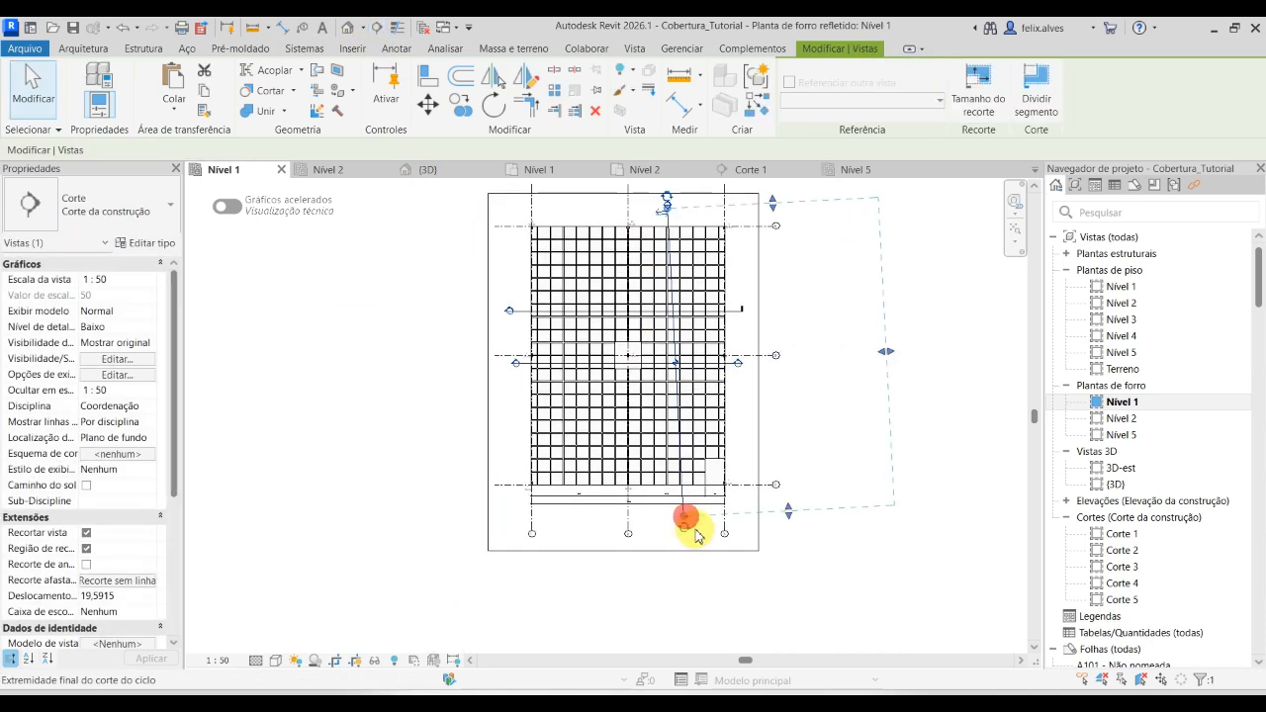
pyautogui.hotkey('ctrl', 'z')
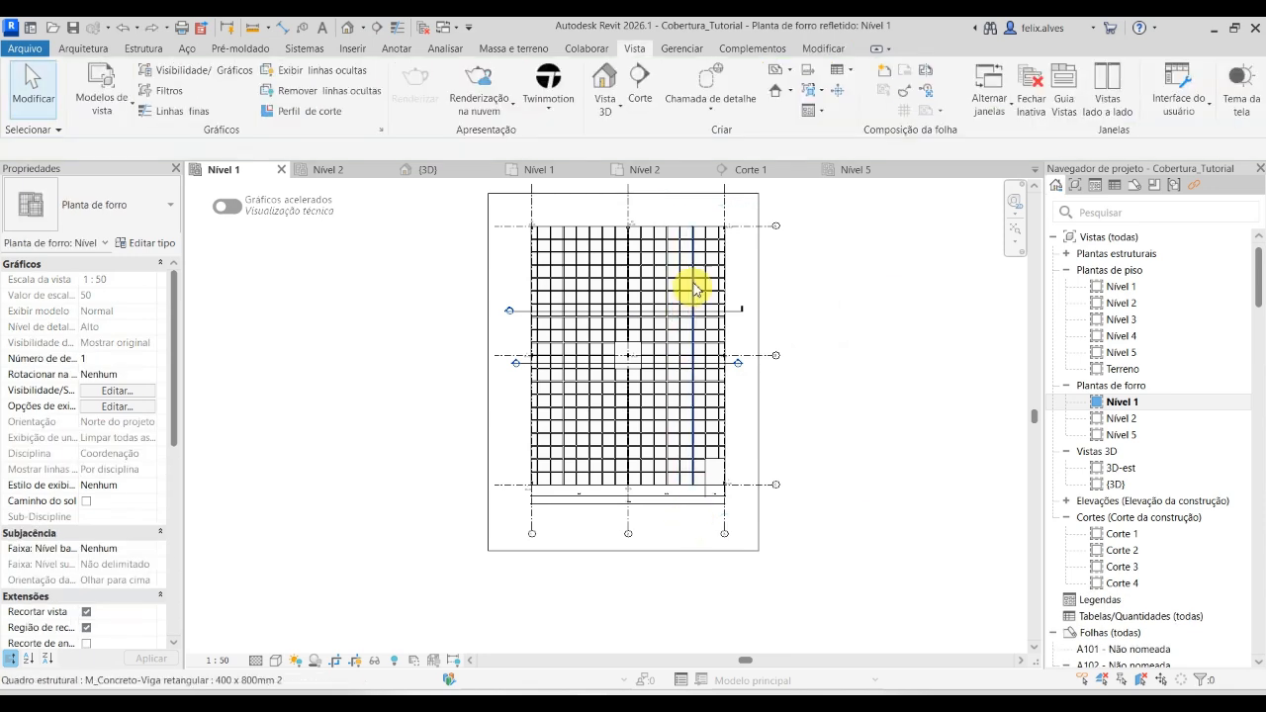
# Draw a straight vertical building section between axes 2 and 3, running from above axis A to below axis C.
pyautogui.click(377, 27)
pyautogui.click(670, 208)
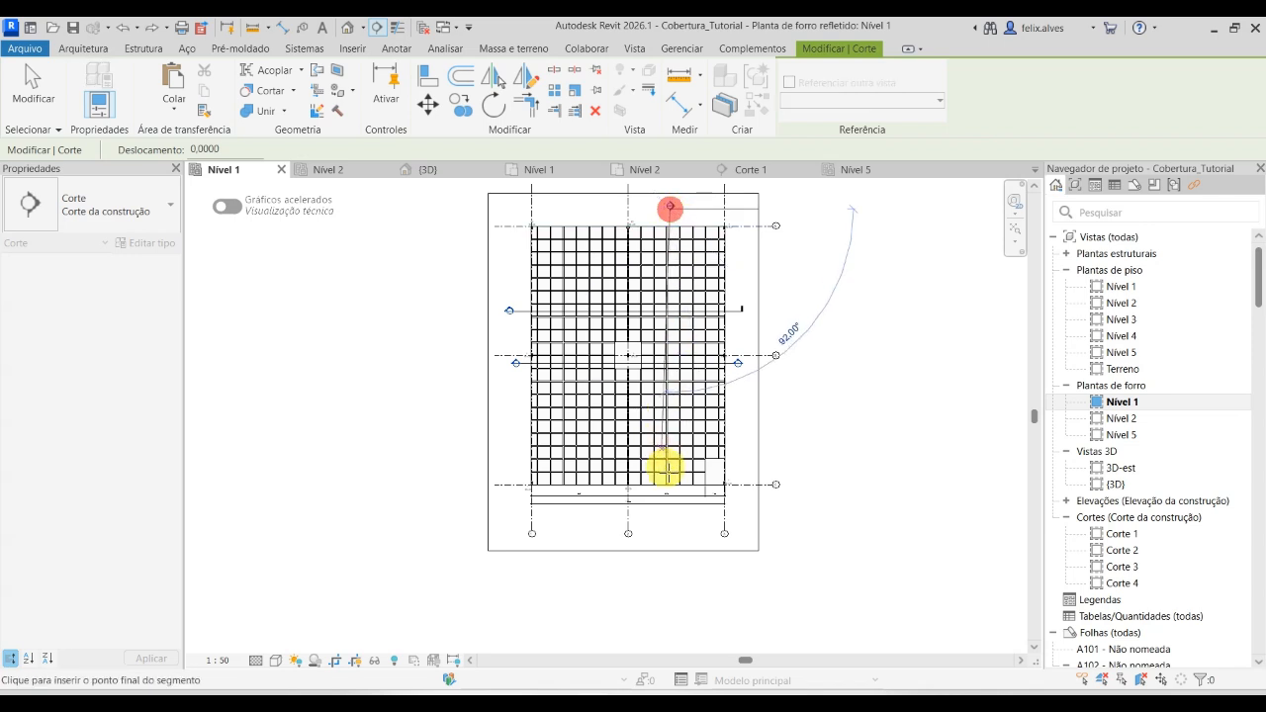
pyautogui.click(677, 521)
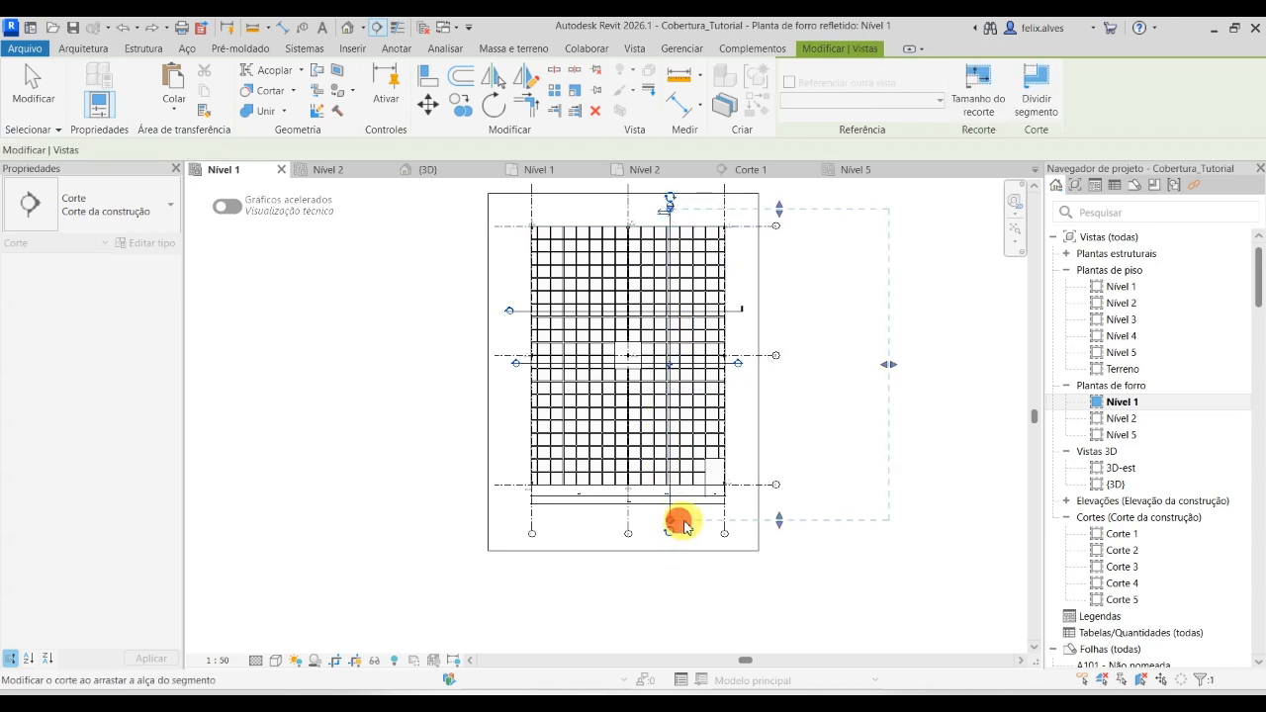
pyautogui.press('Escape')
pyautogui.press('Escape')
pyautogui.scroll(3, 690, 521)
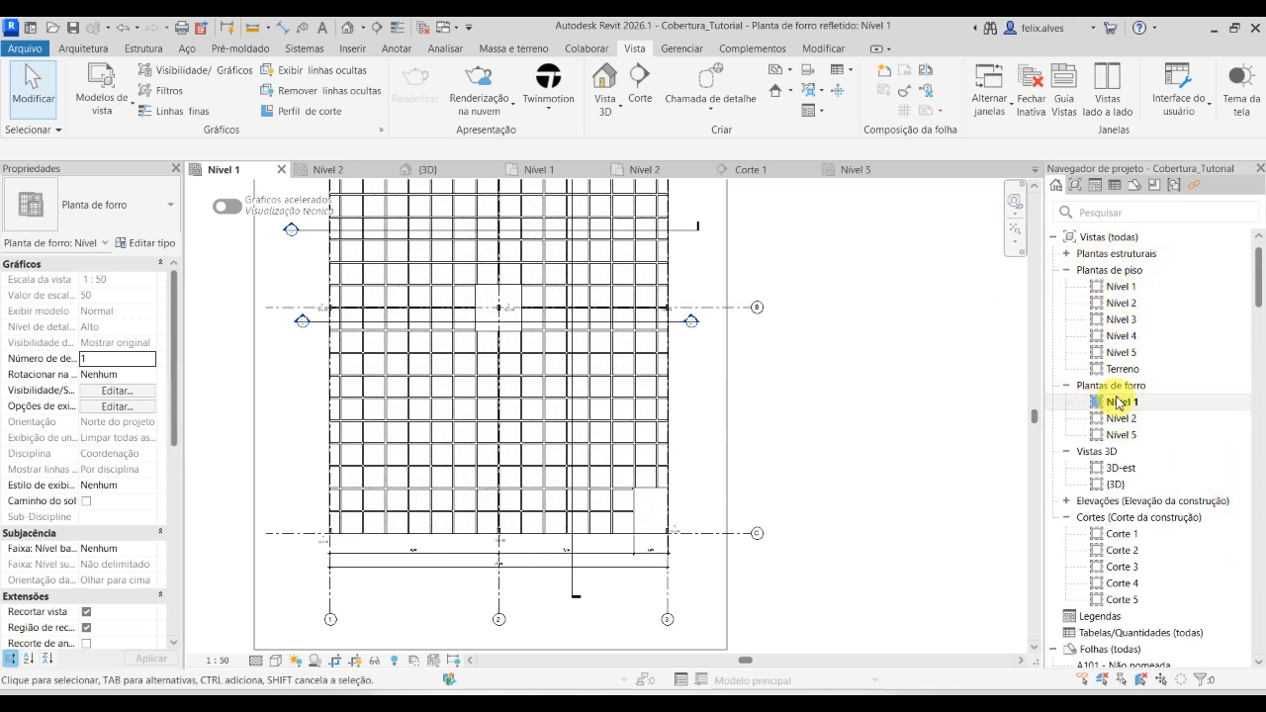
# Open sheet A102 and, within its ceiling plan view, lower the vertical section's head to just above axis A.
pyautogui.scroll(-5, 1133, 506)
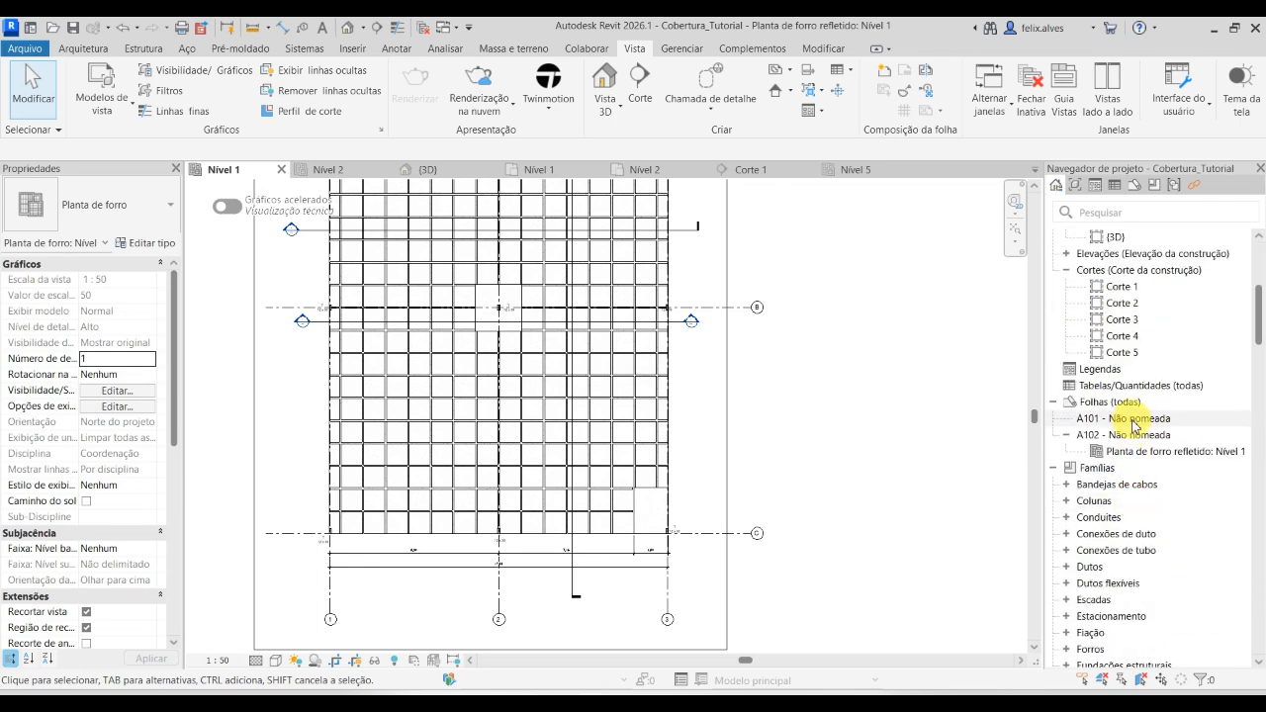
pyautogui.doubleClick(1137, 435)
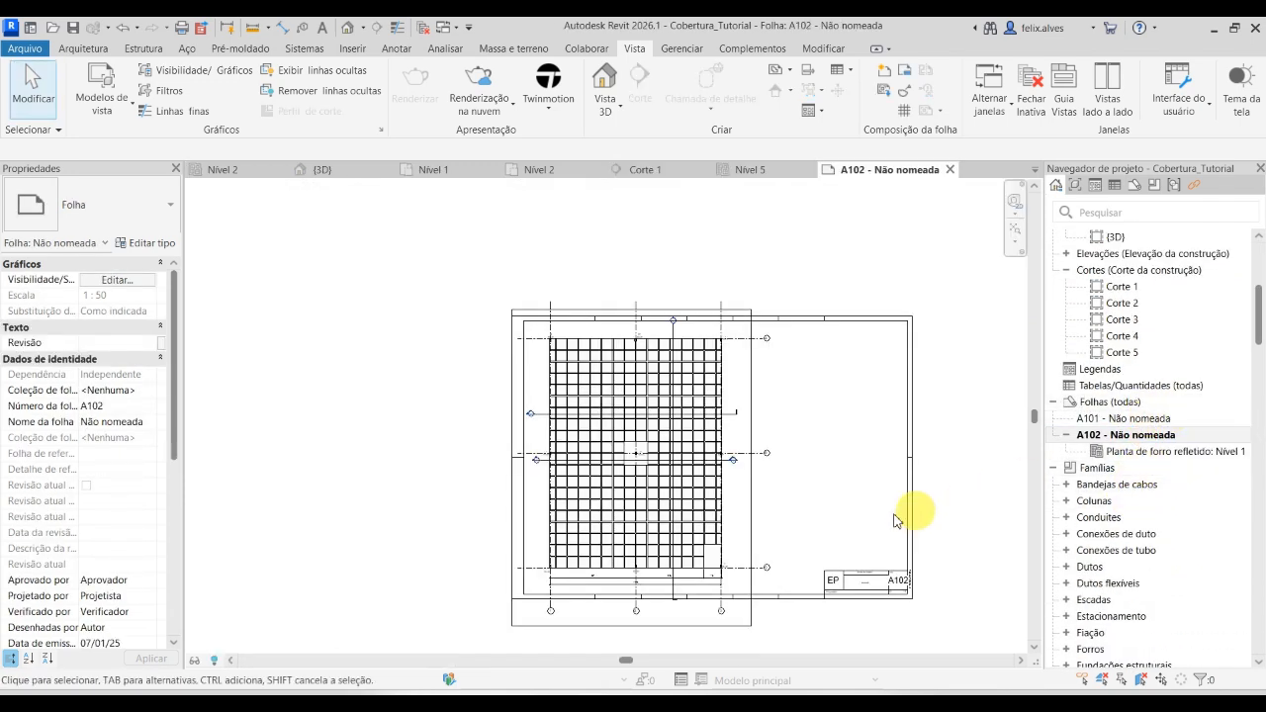
pyautogui.scroll(3, 675, 606)
pyautogui.moveTo(799, 461); pyautogui.dragTo(831, 578, button='middle')
pyautogui.scroll(5, 656, 296)
pyautogui.click(644, 291)
pyautogui.click(588, 299)
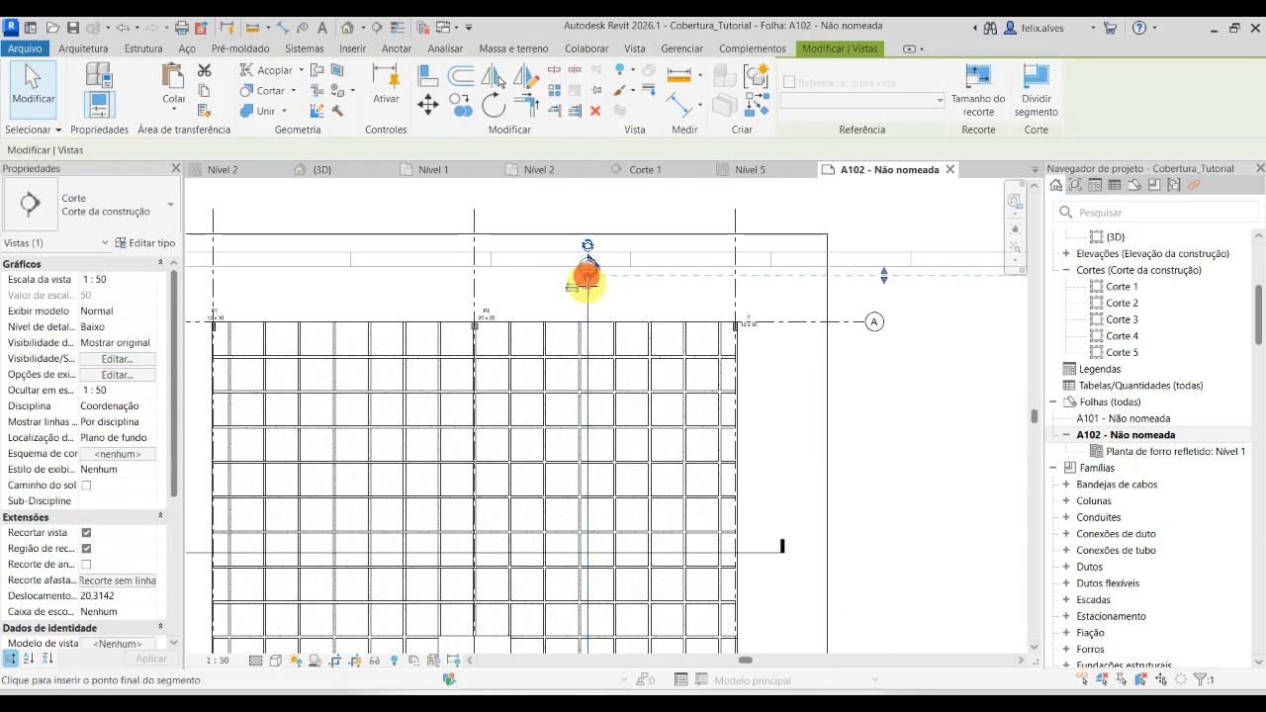
pyautogui.moveTo(588, 303); pyautogui.dragTo(588, 304)
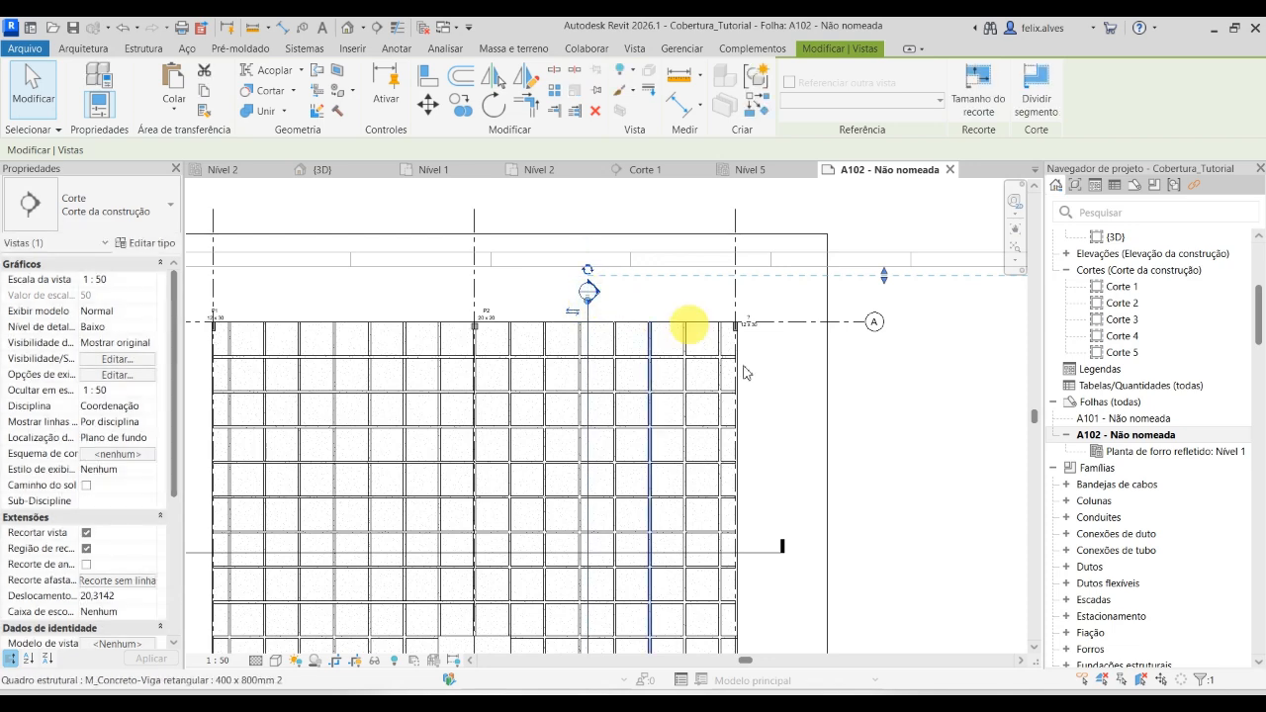
pyautogui.doubleClick(898, 447)
# Show a section head at the right end of the horizontal section line between axes A and B.
pyautogui.scroll(-3, 876, 316)
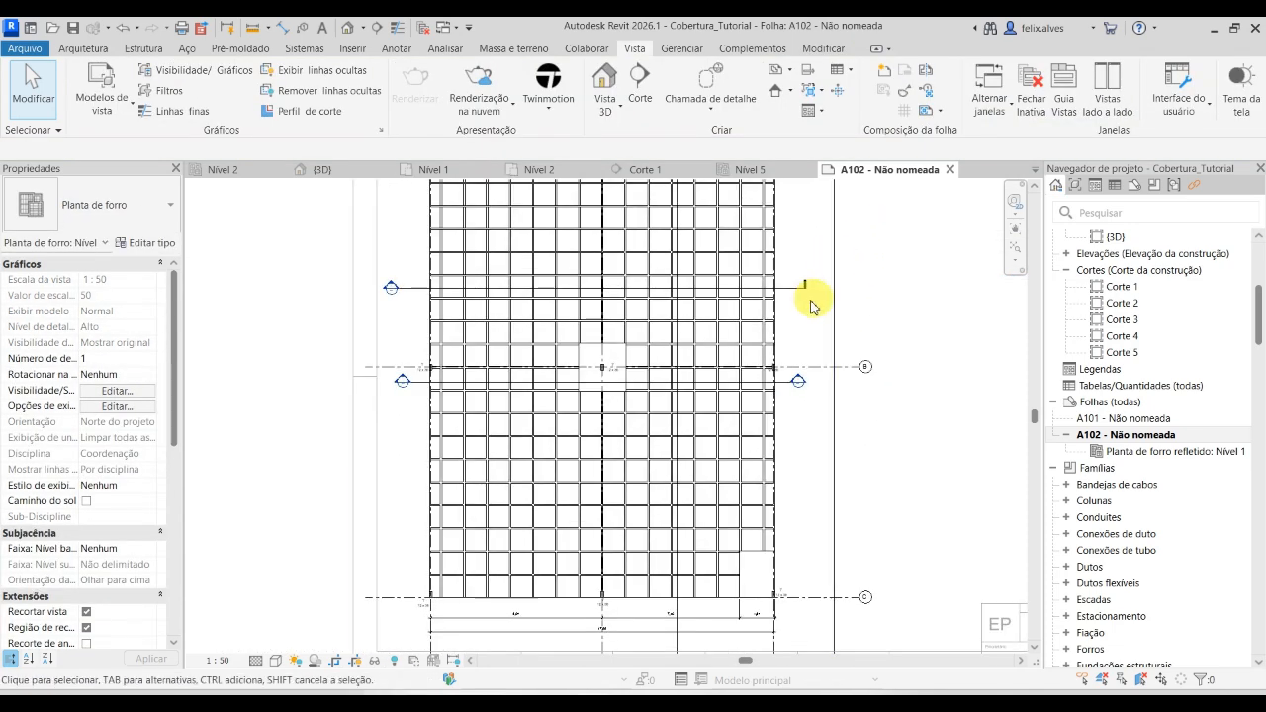
pyautogui.click(799, 289)
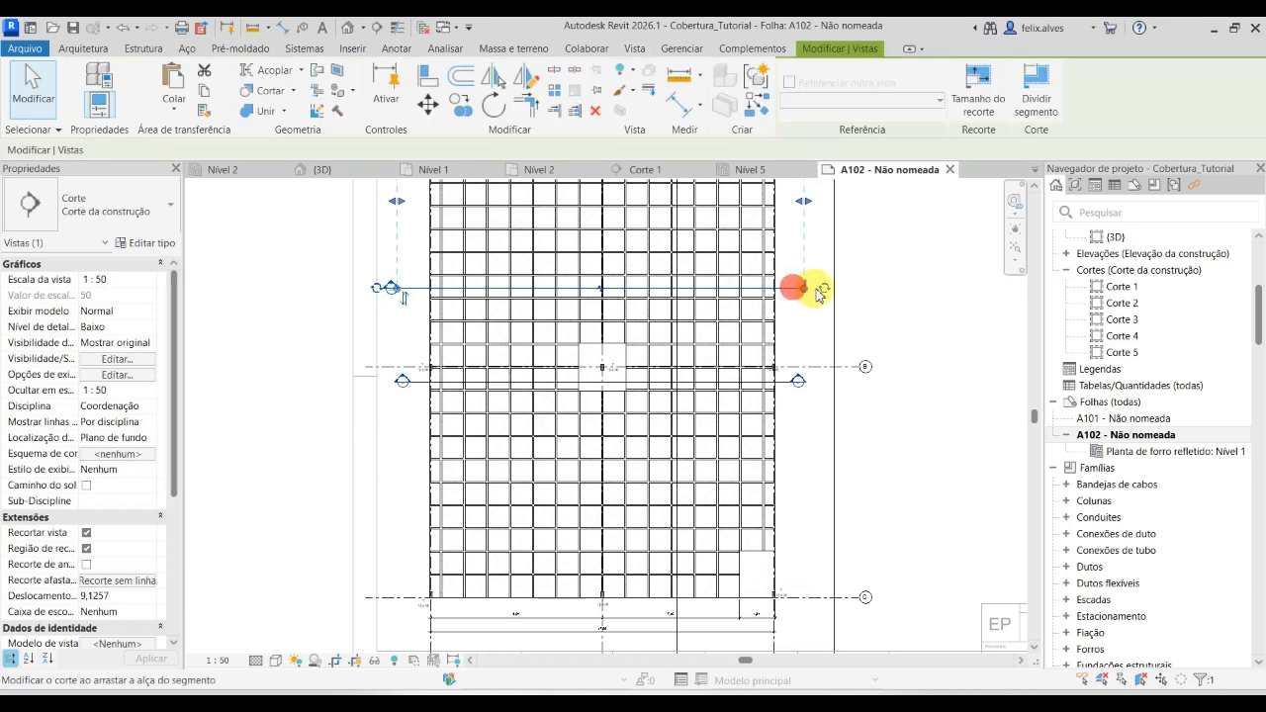
pyautogui.click(910, 322)
pyautogui.scroll(-3, 833, 339)
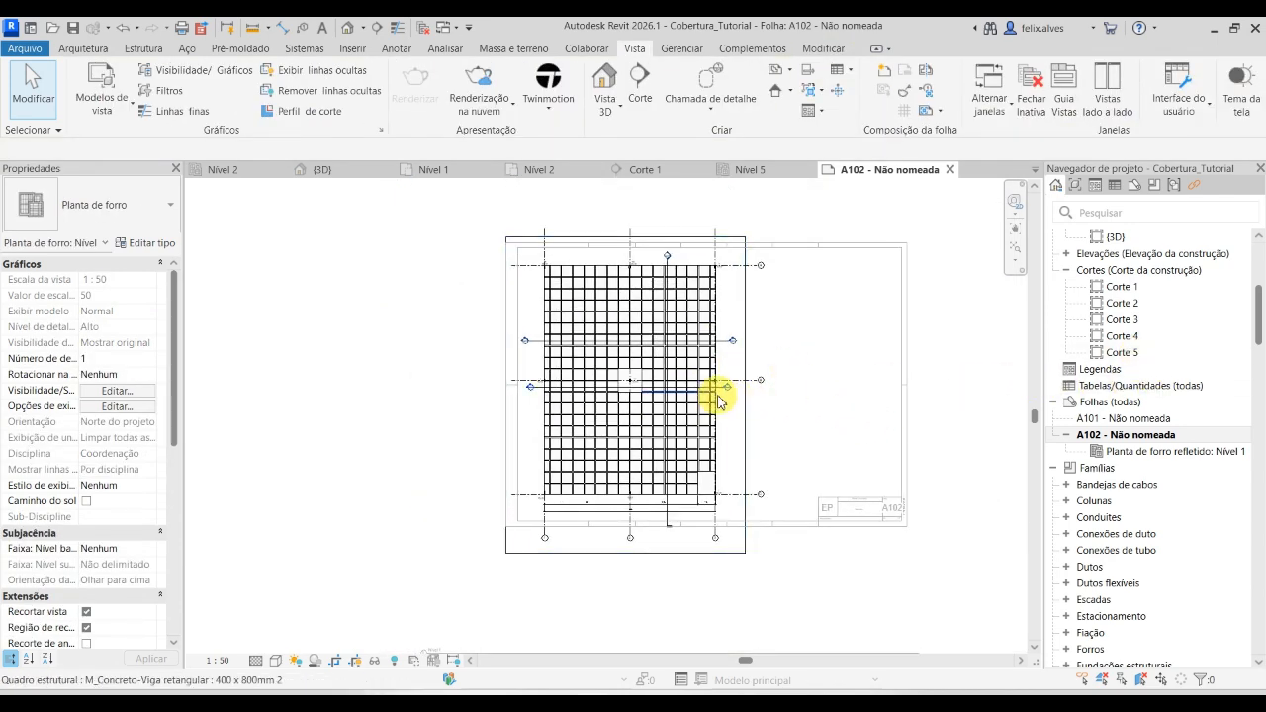
pyautogui.scroll(2, 731, 392)
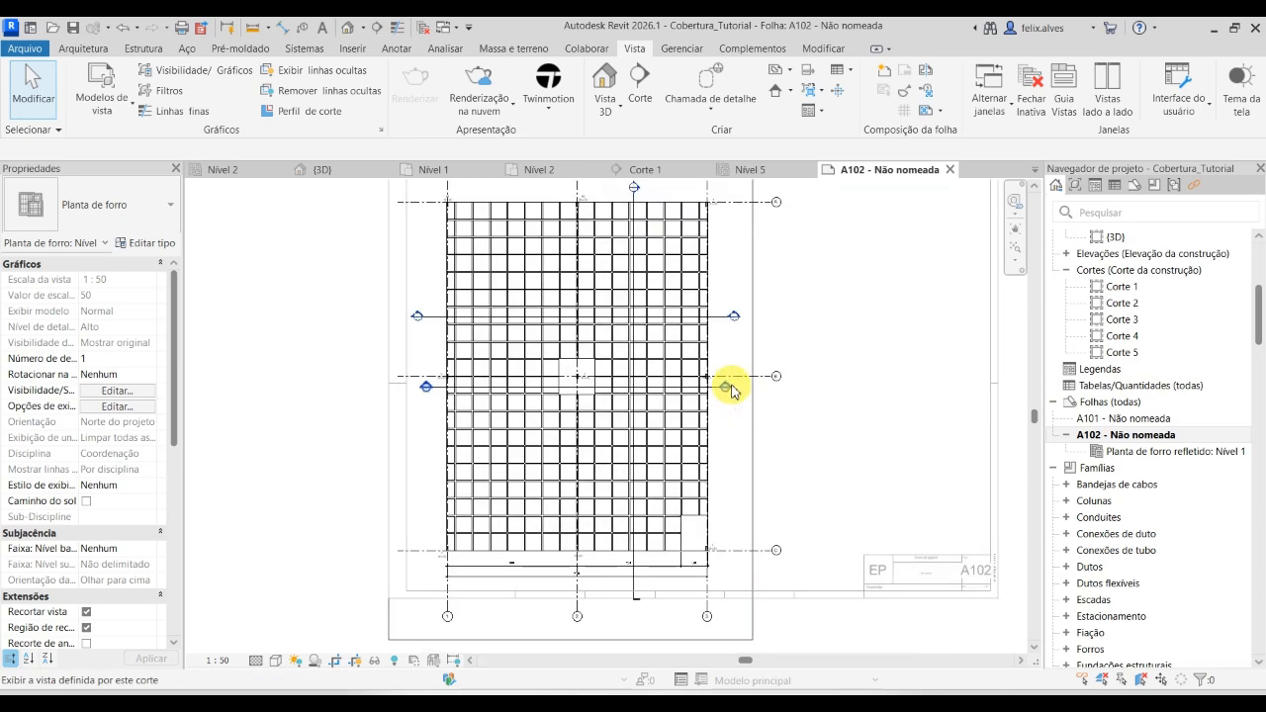
# Save the project and open the building section view Corte 4.
pyautogui.click(1133, 336)
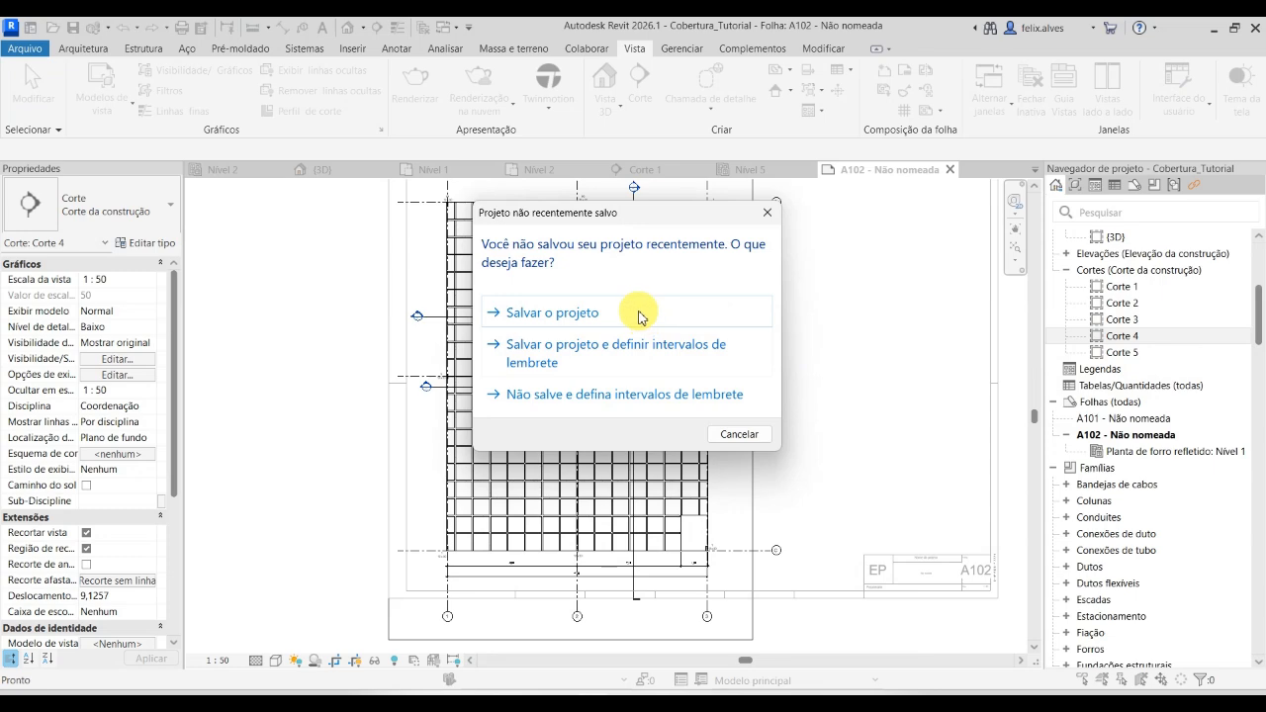
pyautogui.click(640, 314)
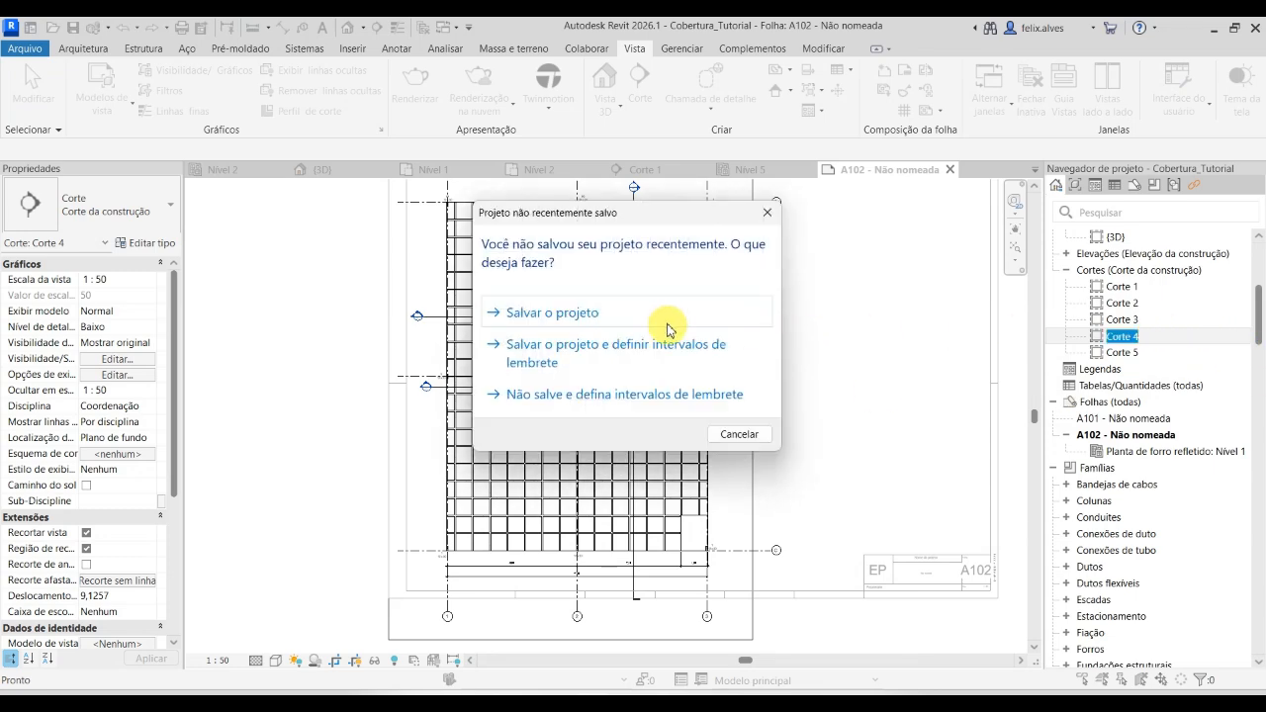
pyautogui.click(660, 325)
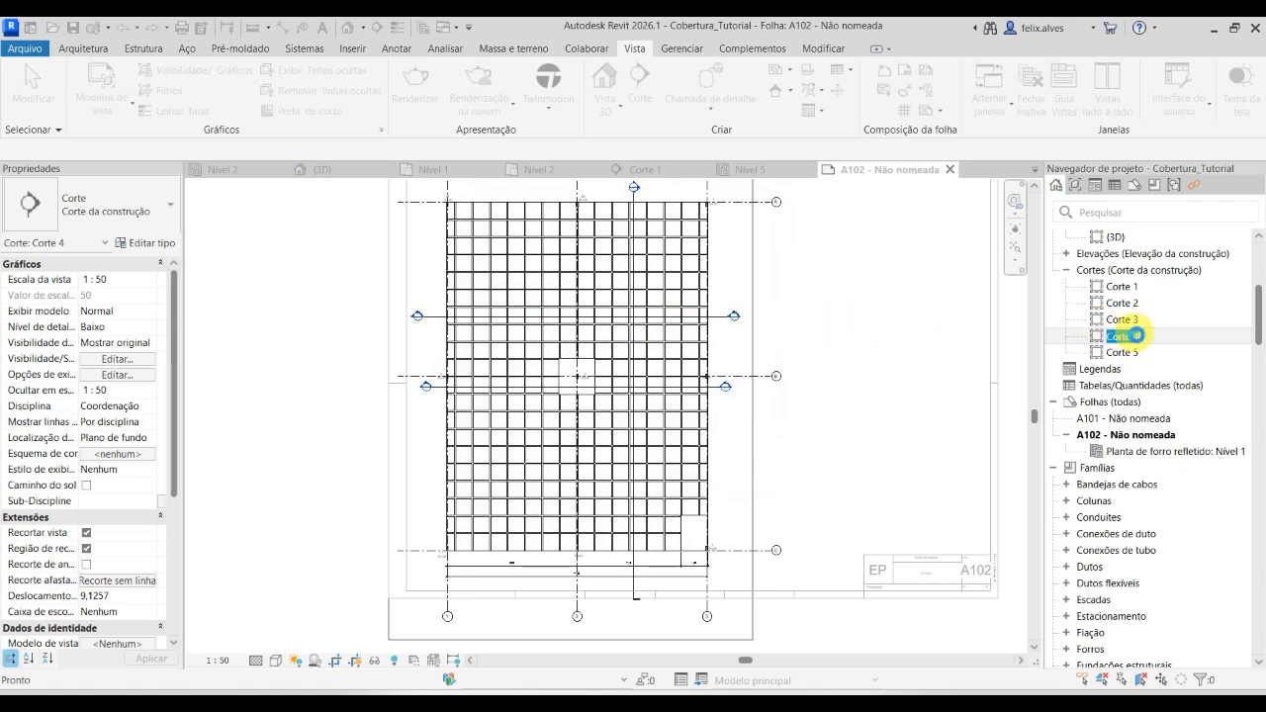
pyautogui.click(838, 445)
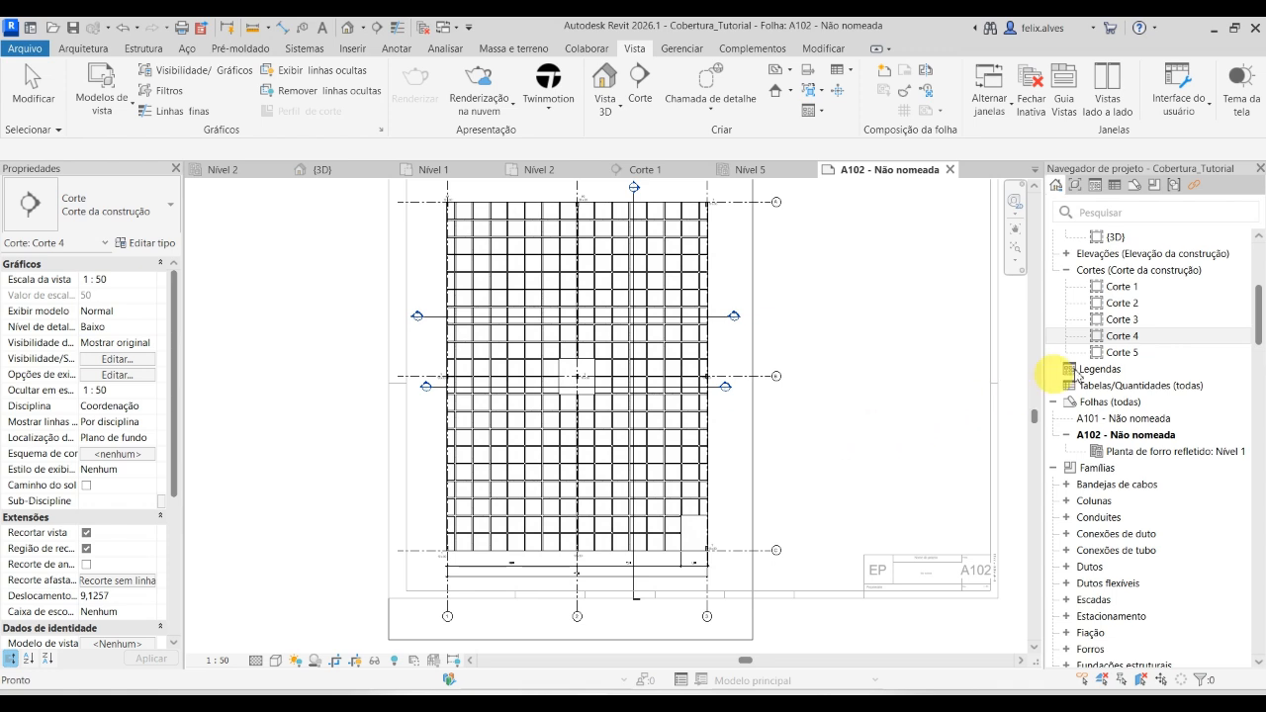
pyautogui.doubleClick(1122, 337)
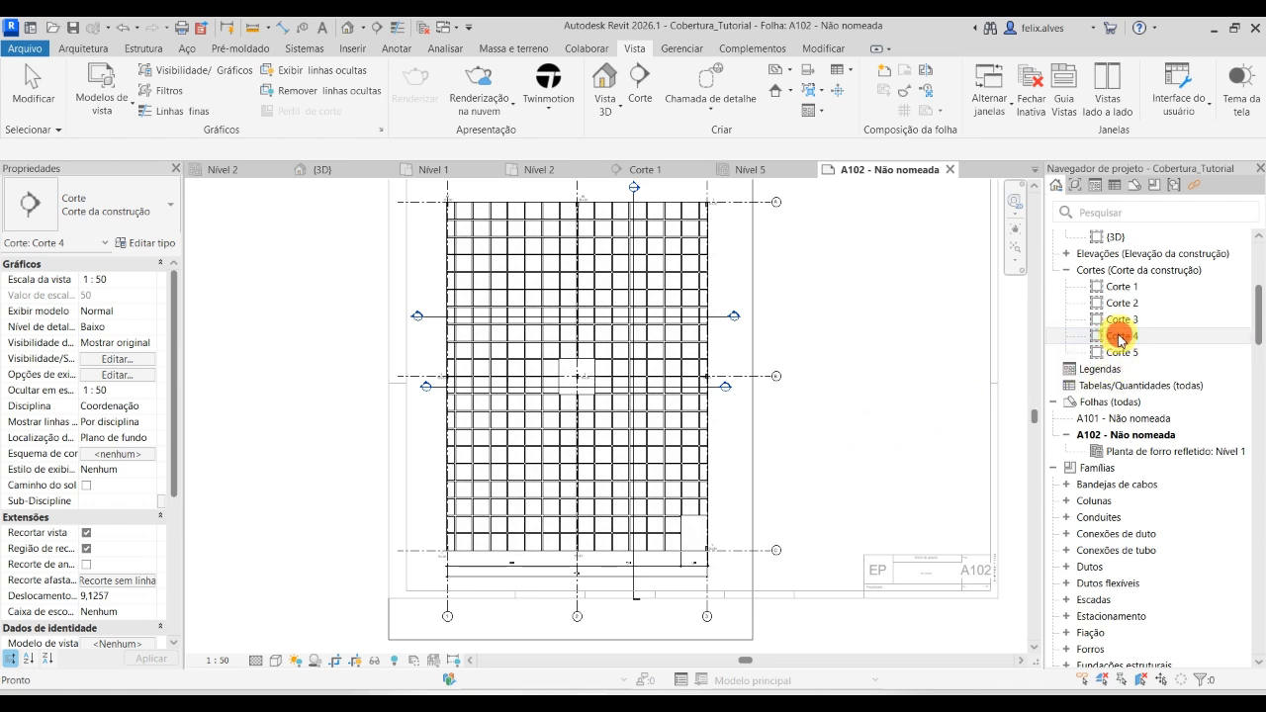
pyautogui.click(433, 569)
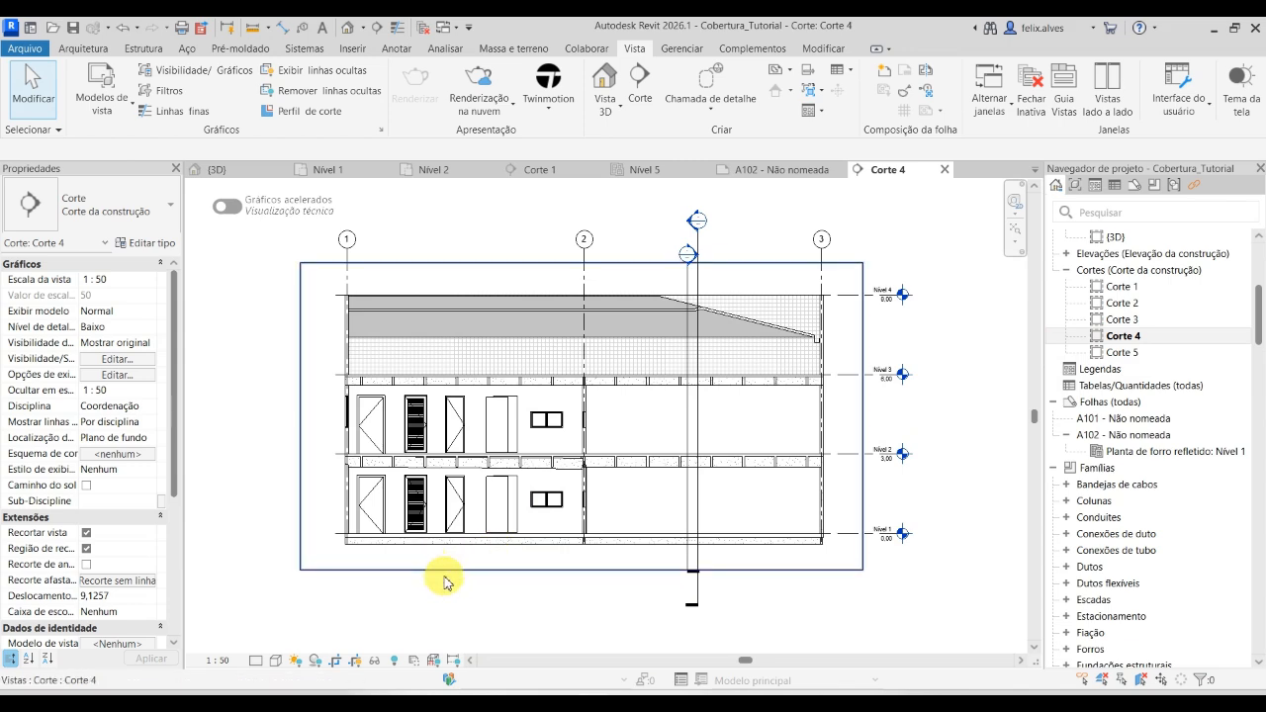
pyautogui.click(819, 593)
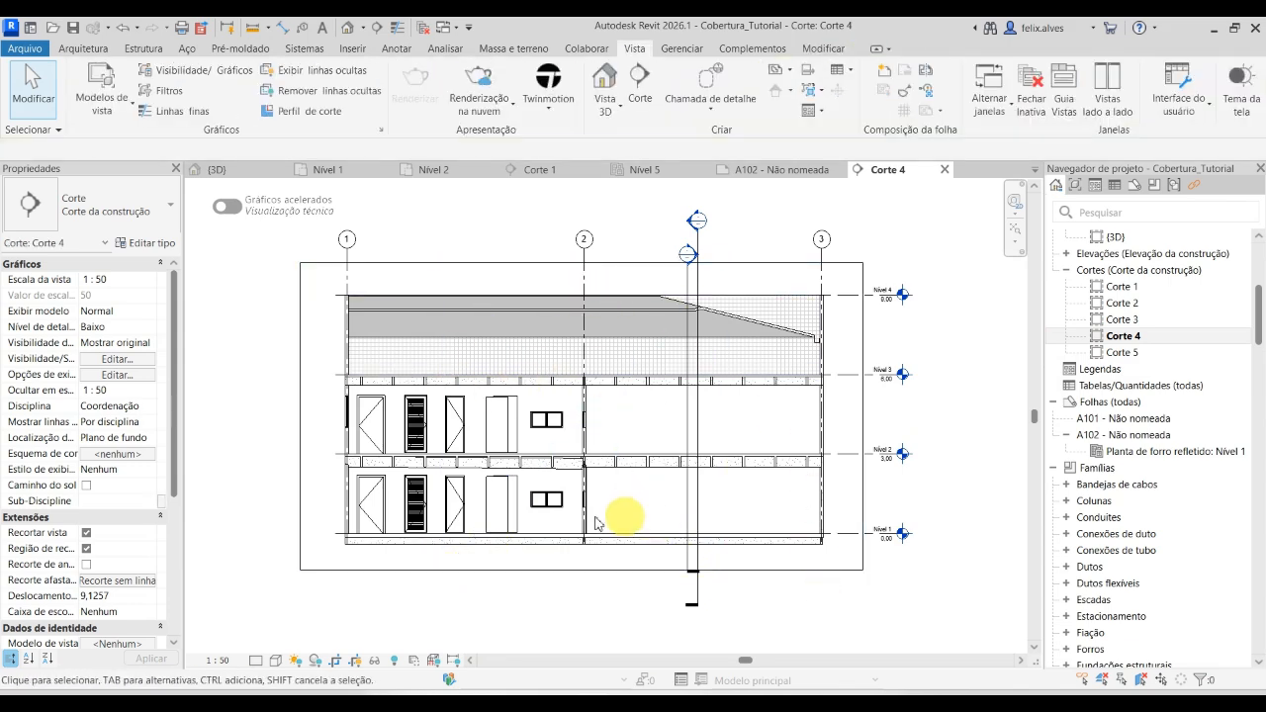
# Assign the ProjetoEstrutural view template to Corte 4, with the template type filter set to <todas>.
pyautogui.scroll(-5, 156, 539)
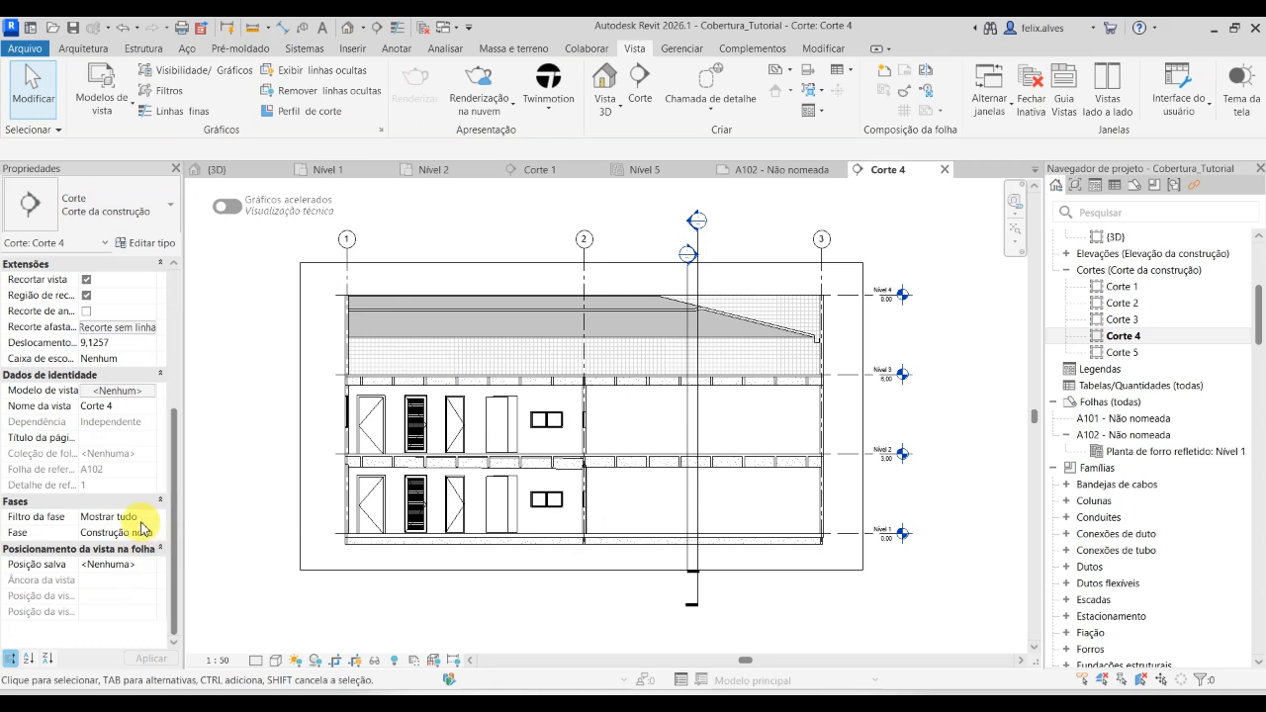
pyautogui.click(144, 395)
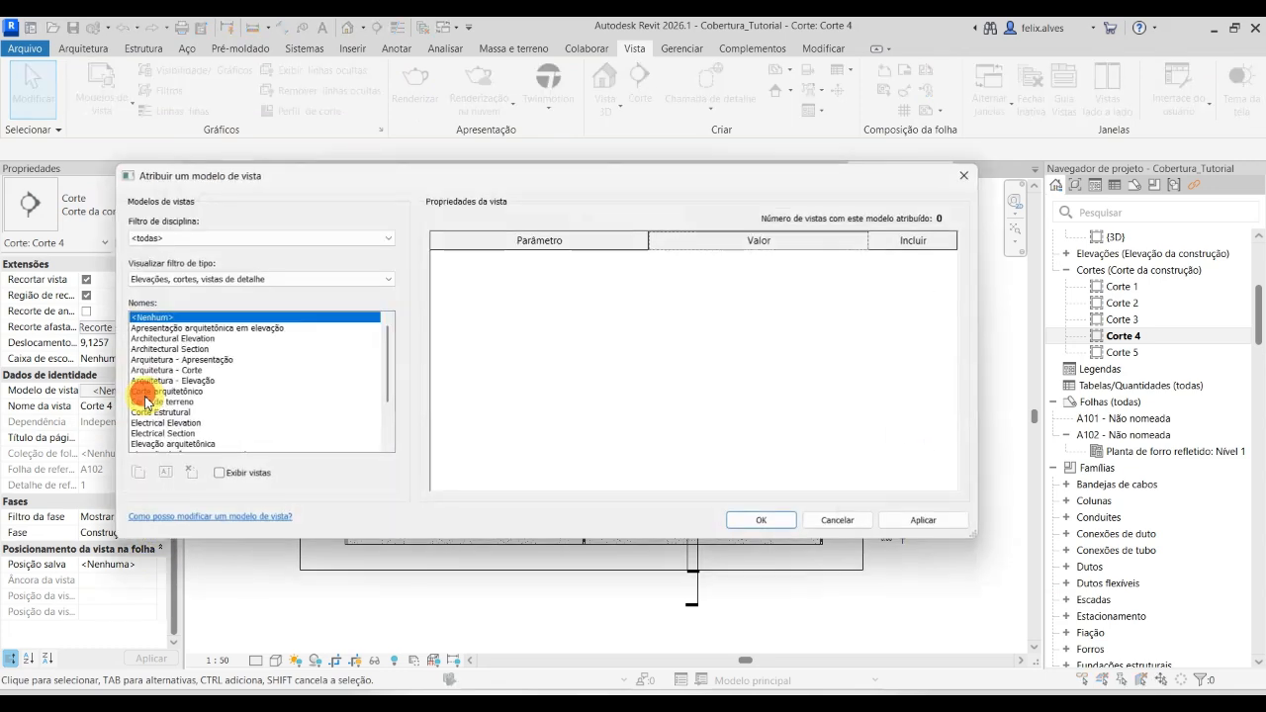
pyautogui.scroll(-3, 169, 401)
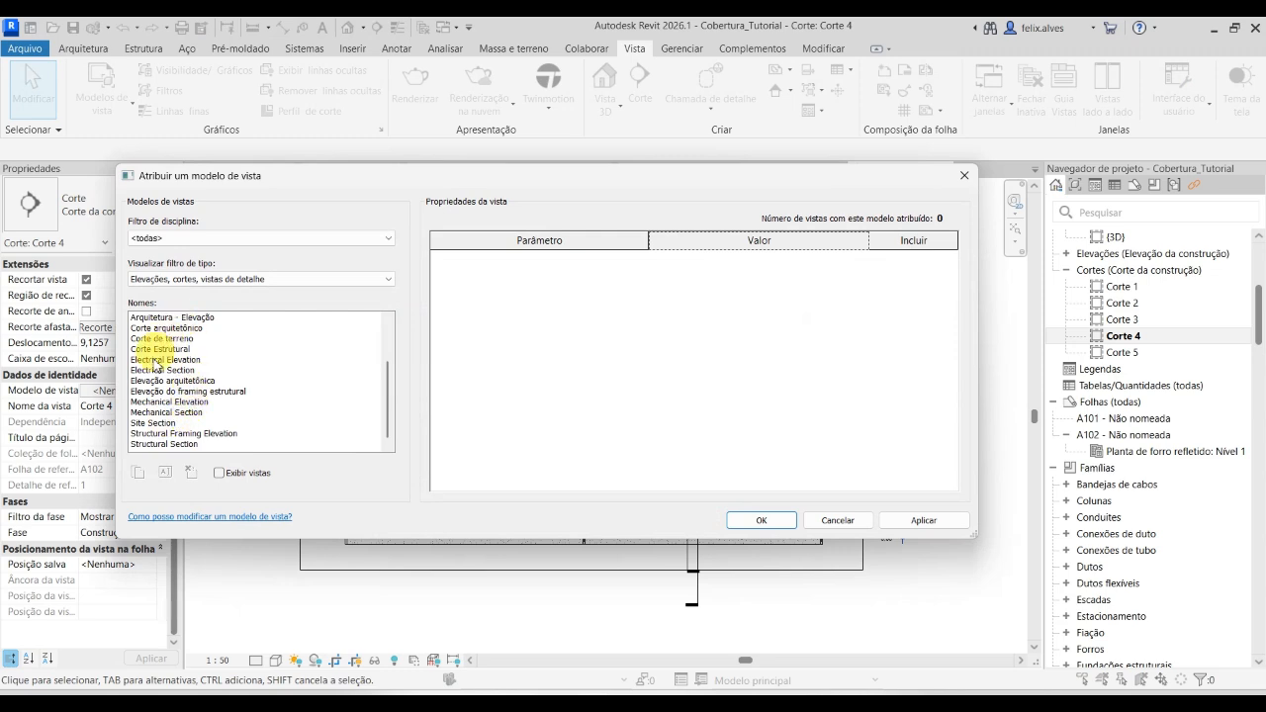
pyautogui.scroll(3, 173, 405)
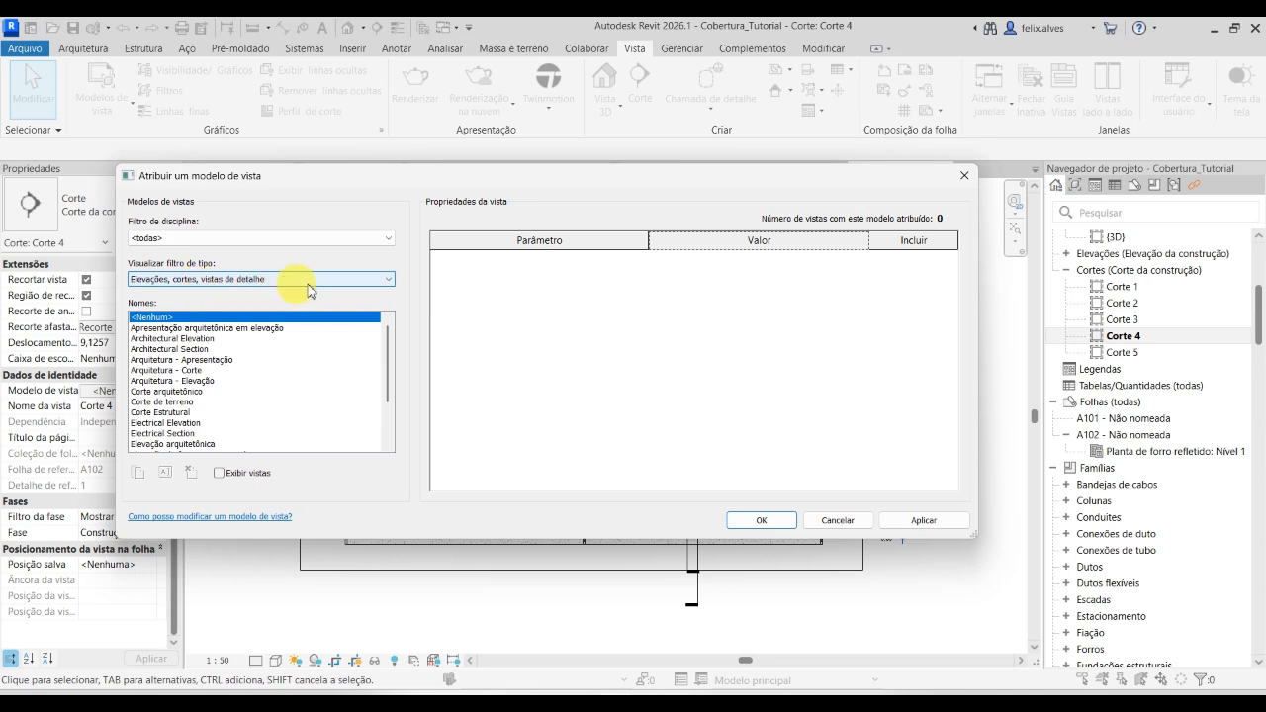
pyautogui.click(385, 280)
pyautogui.click(251, 288)
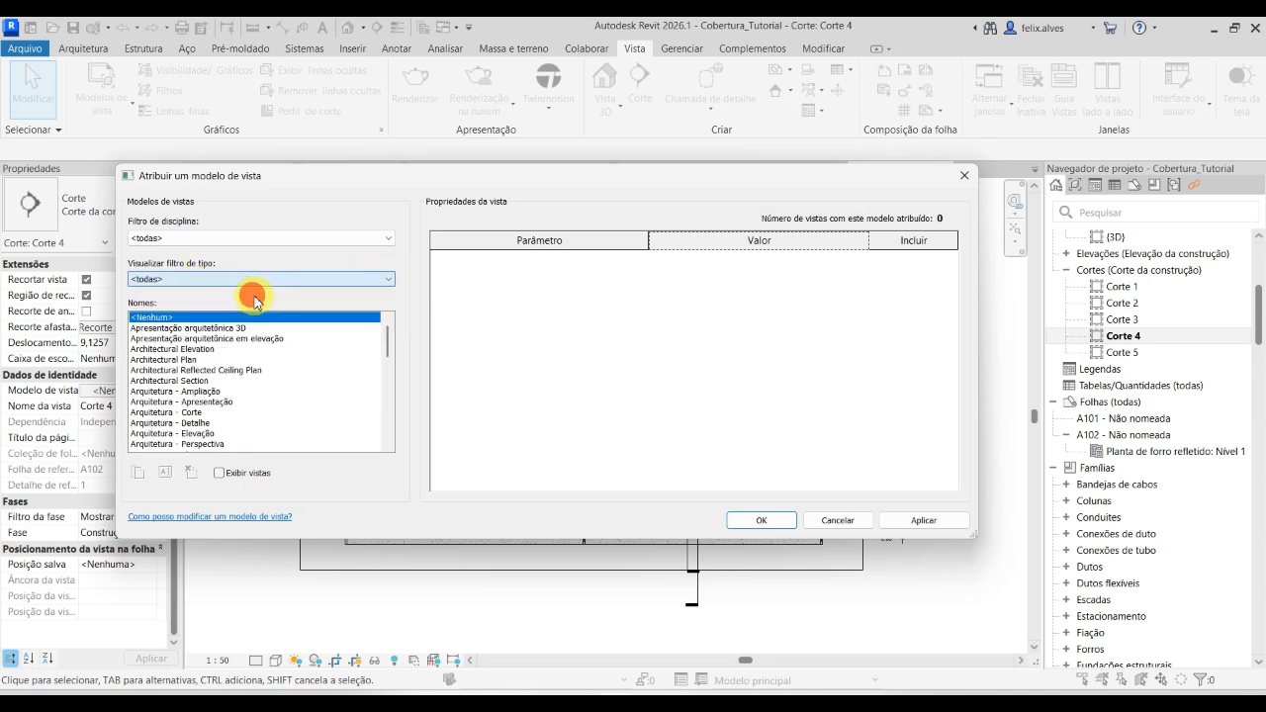
pyautogui.scroll(-10, 252, 391)
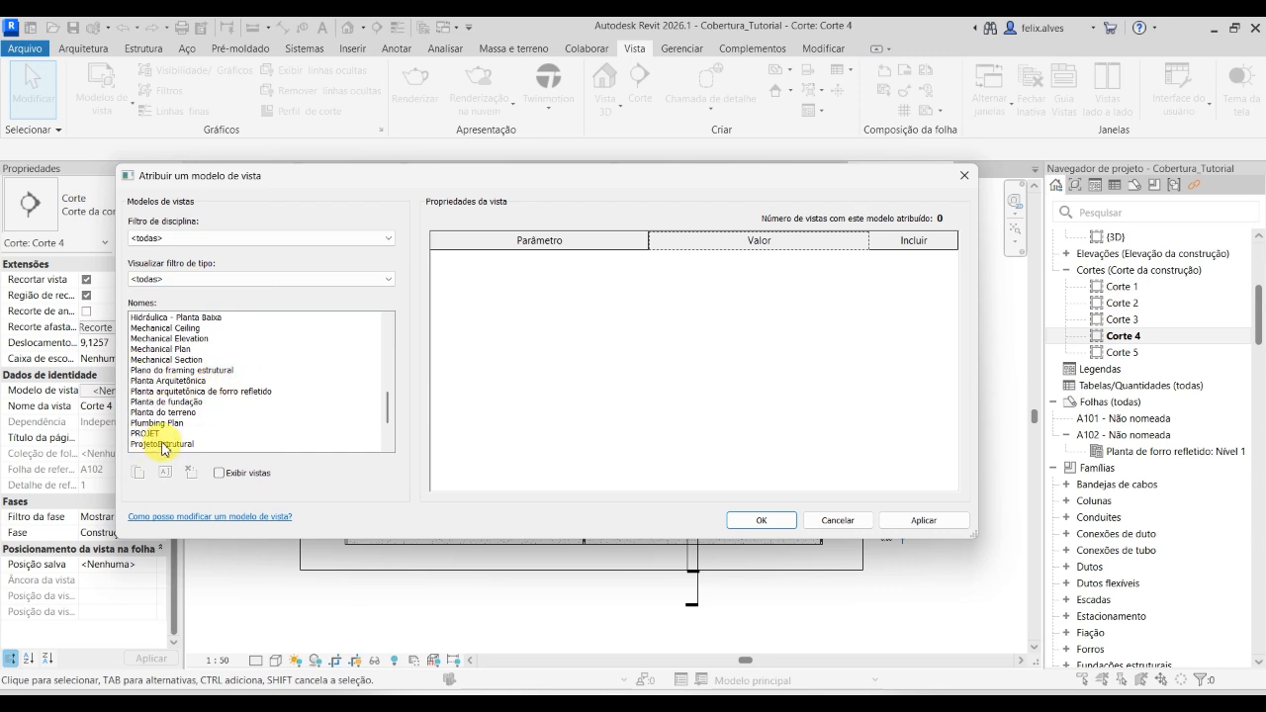
pyautogui.click(163, 446)
pyautogui.click(926, 521)
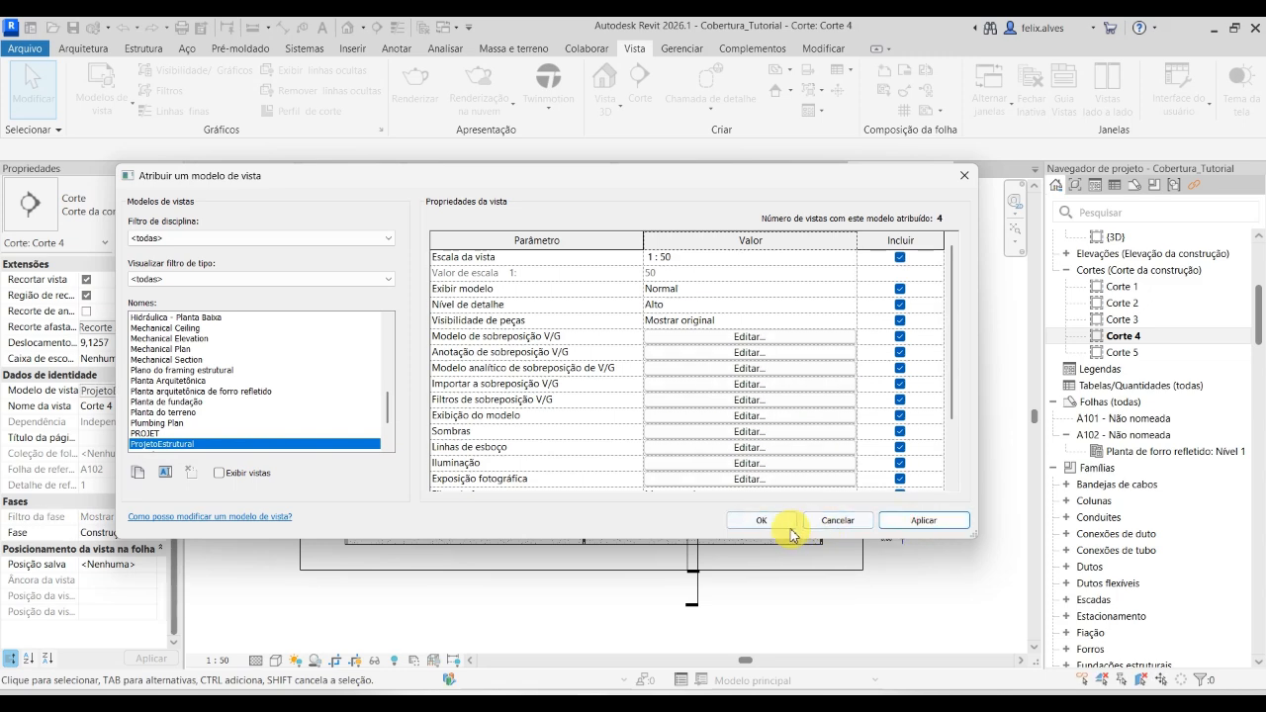
pyautogui.click(781, 521)
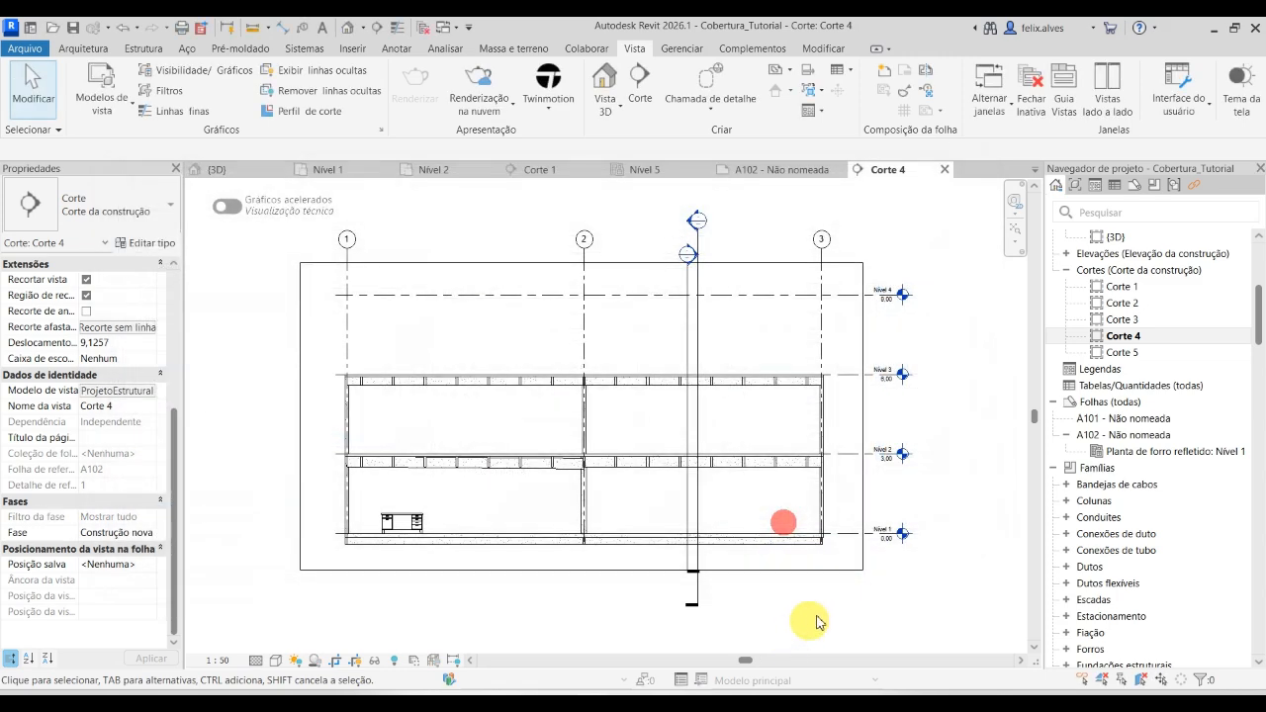
# Examine the desk on Nível 1, the concrete slabs and beams, and the view properties in Corte 4.
pyautogui.scroll(5, 424, 537)
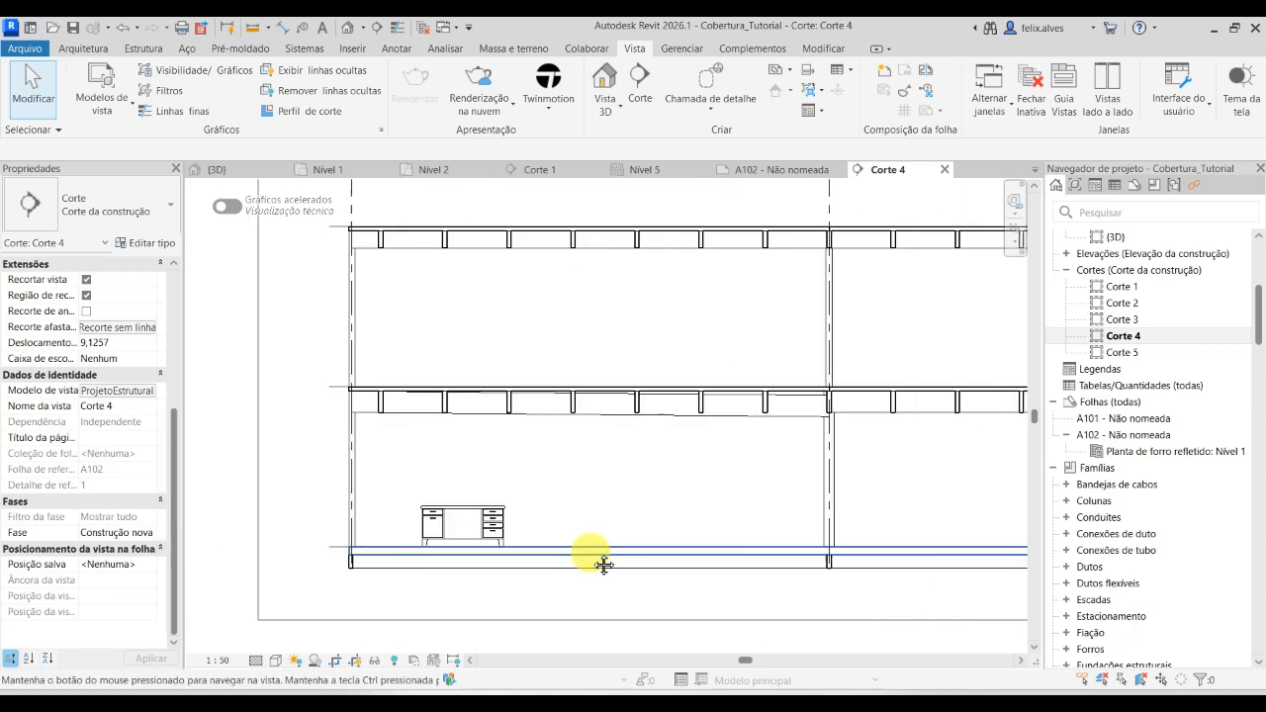
pyautogui.scroll(3, 512, 516)
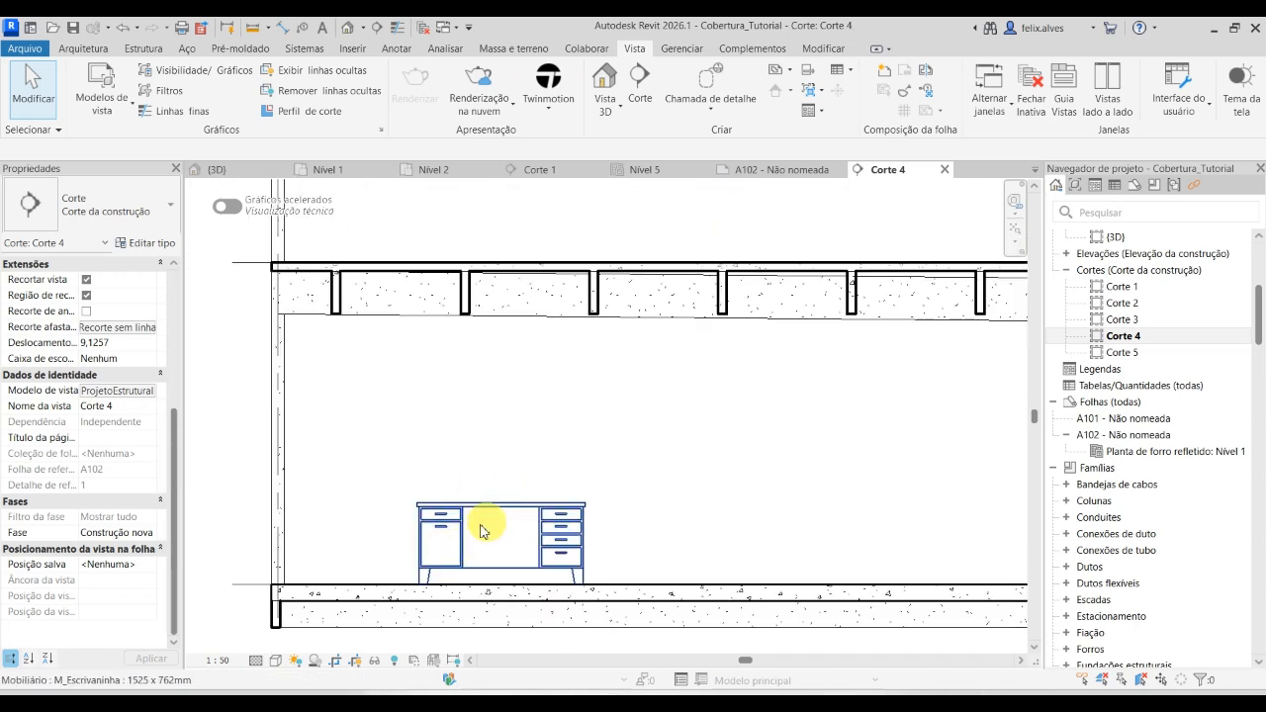
pyautogui.click(554, 535)
pyautogui.scroll(-3, 551, 553)
pyautogui.click(366, 472)
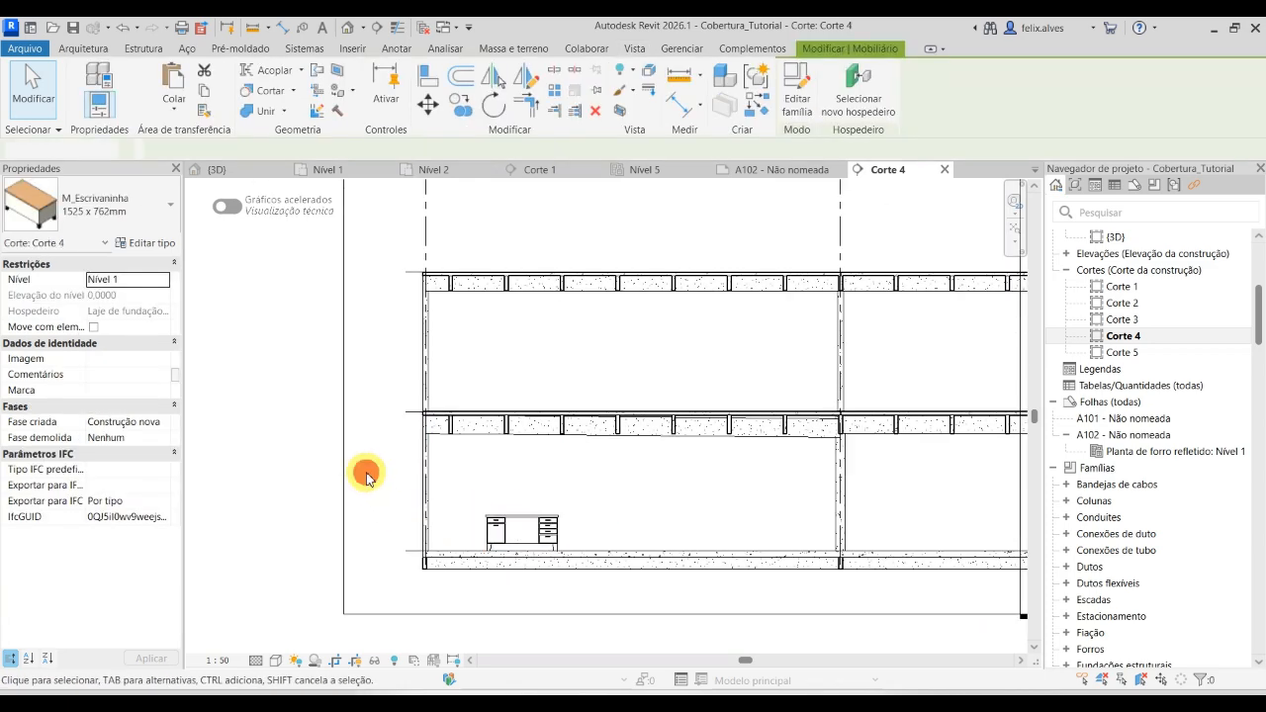
pyautogui.scroll(-2, 736, 564)
pyautogui.scroll(-1, 737, 564)
pyautogui.moveTo(700, 555); pyautogui.dragTo(472, 539, button='middle')
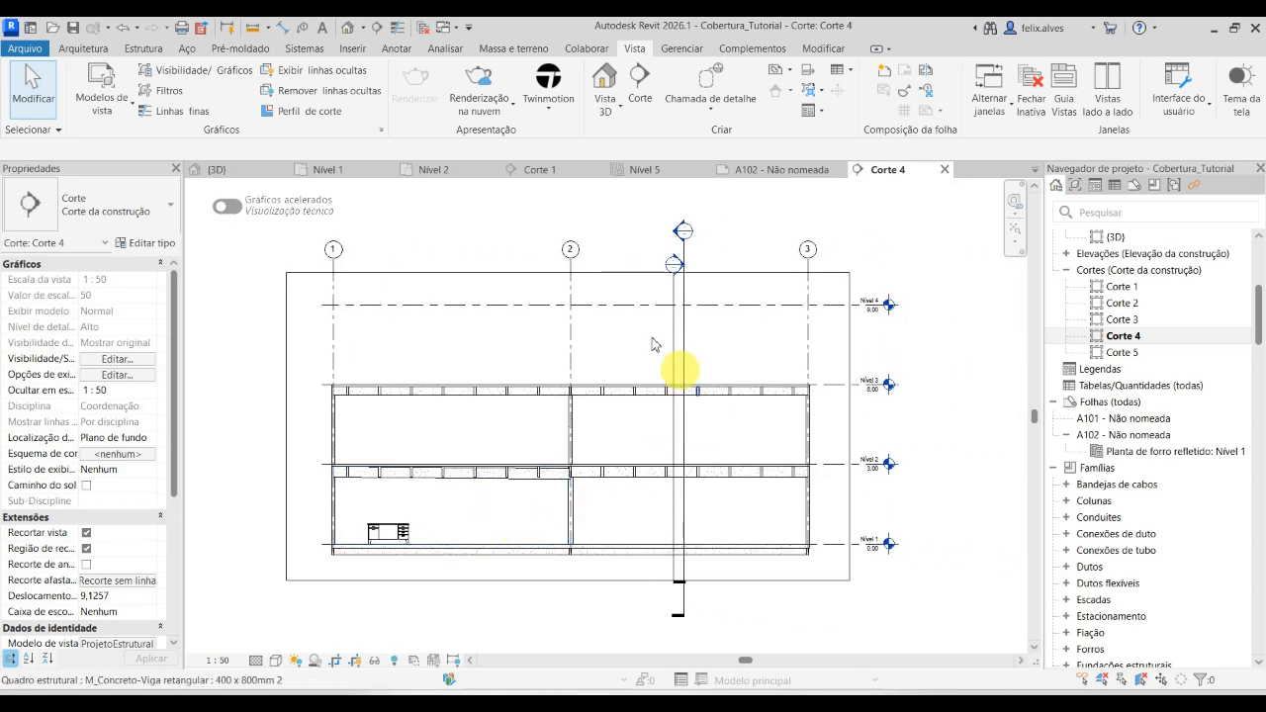
pyautogui.scroll(2, 322, 425)
pyautogui.scroll(3, 388, 399)
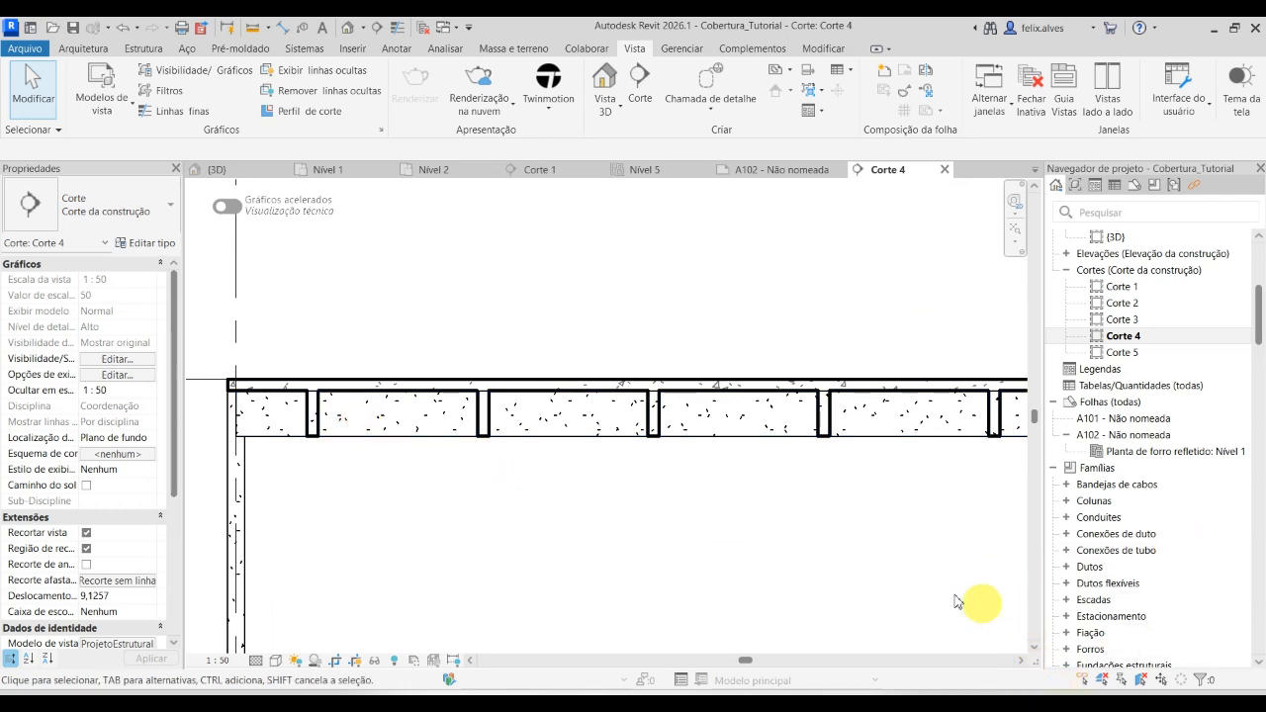
pyautogui.scroll(-2, 659, 504)
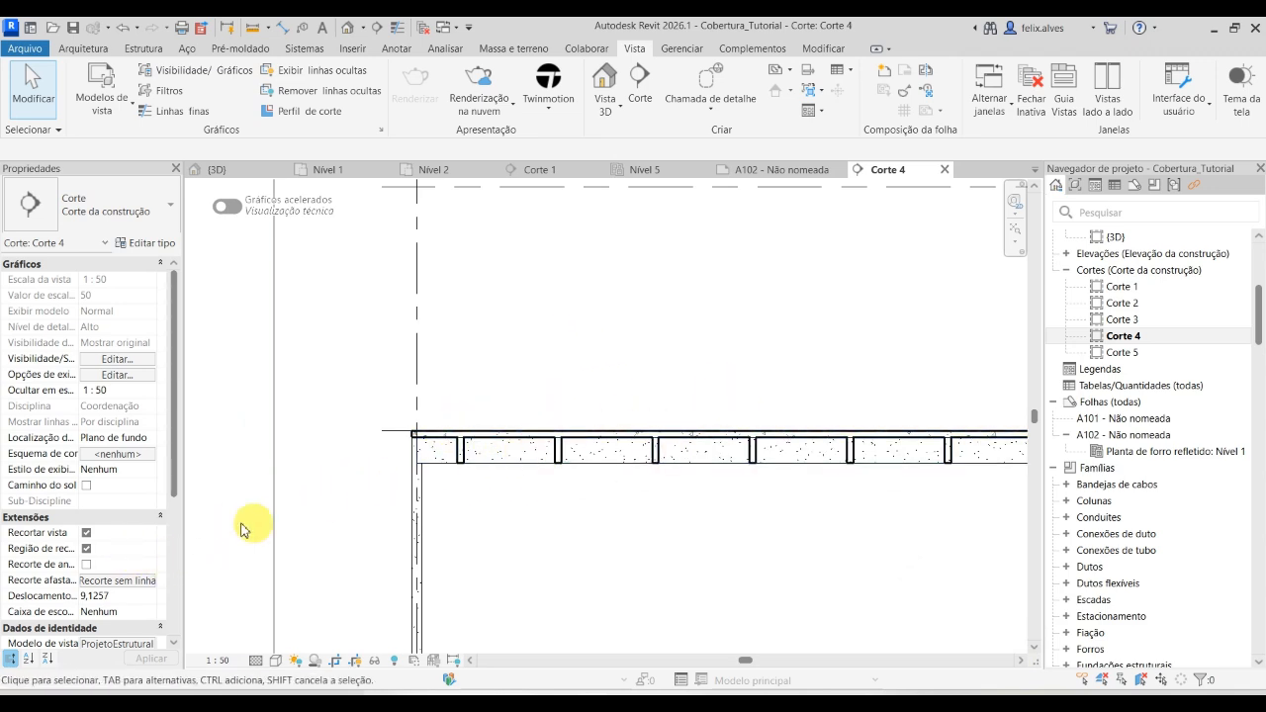
pyautogui.scroll(-5, 135, 525)
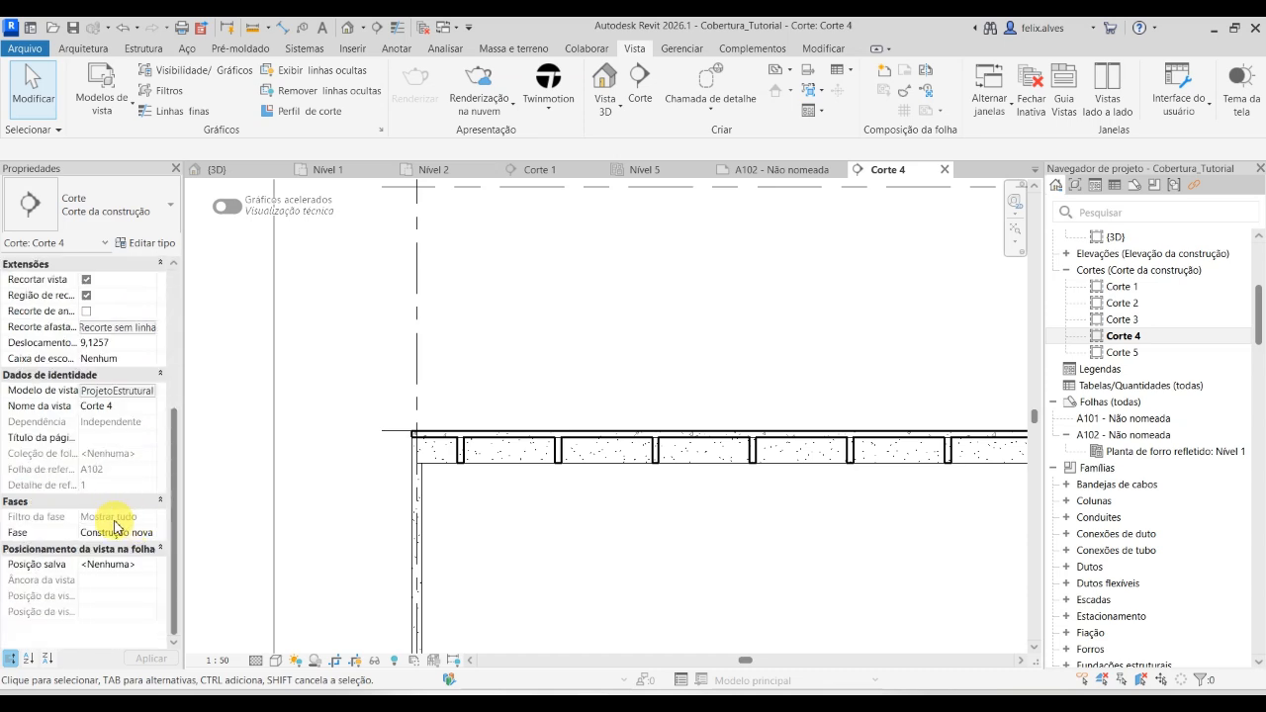
# Bring up Corte 4's view template settings, list templates of all view types and select ProjetoEstrutural.
pyautogui.click(114, 393)
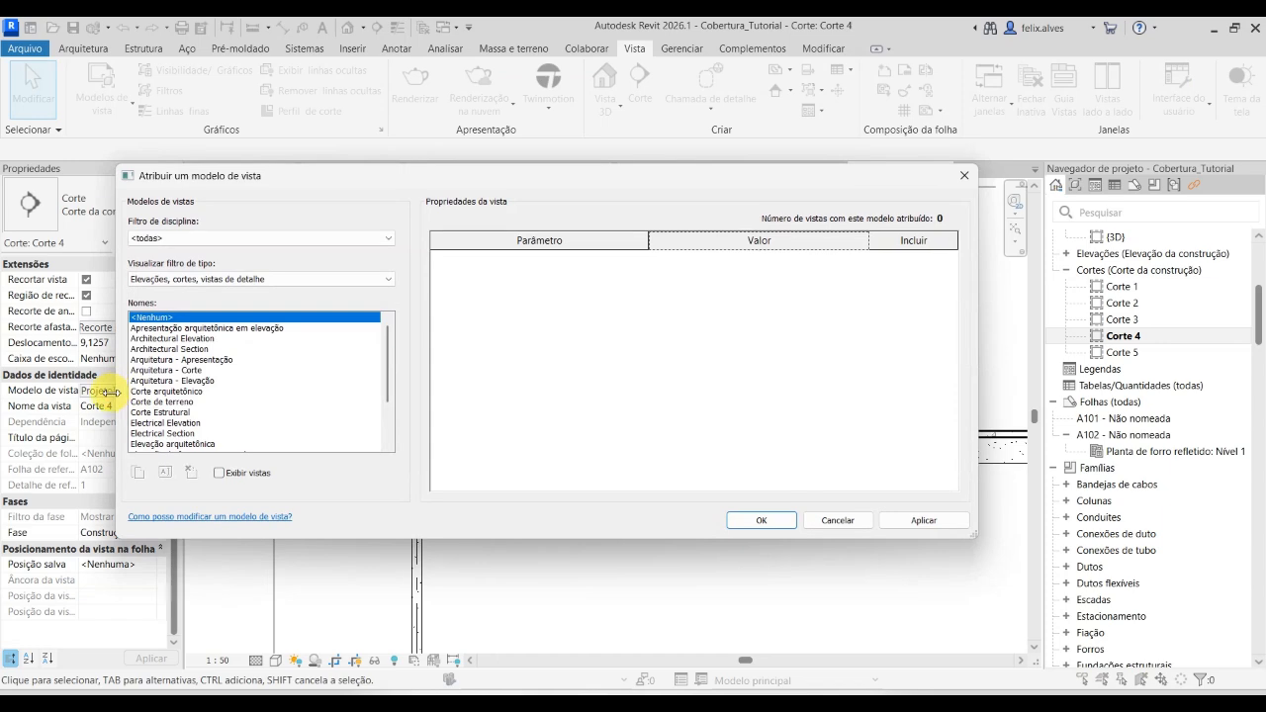
pyautogui.click(838, 522)
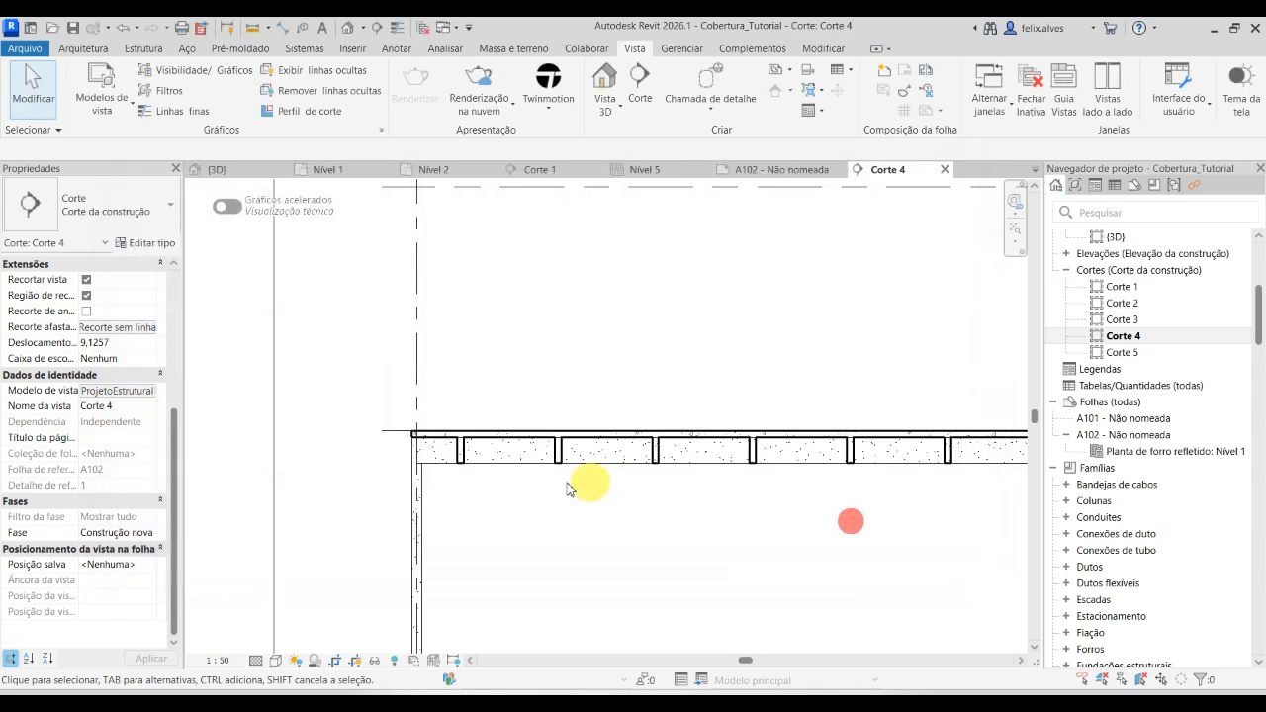
pyautogui.click(119, 392)
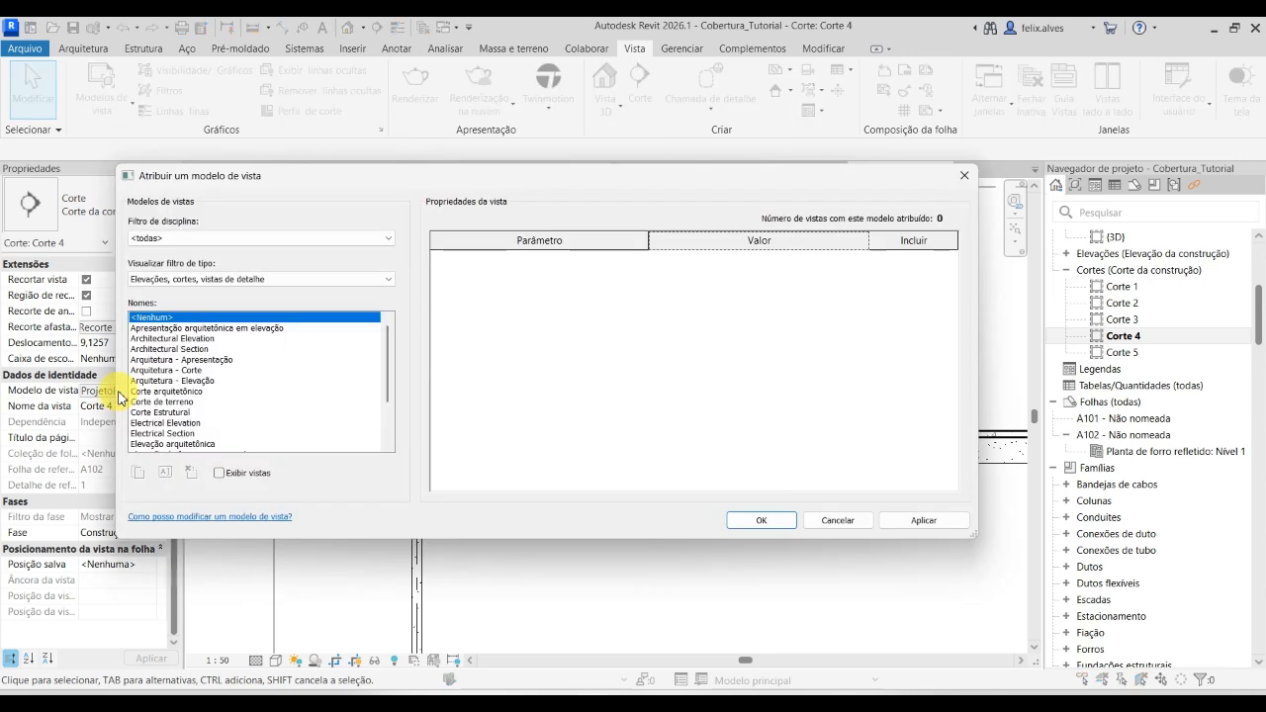
pyautogui.scroll(-2, 211, 348)
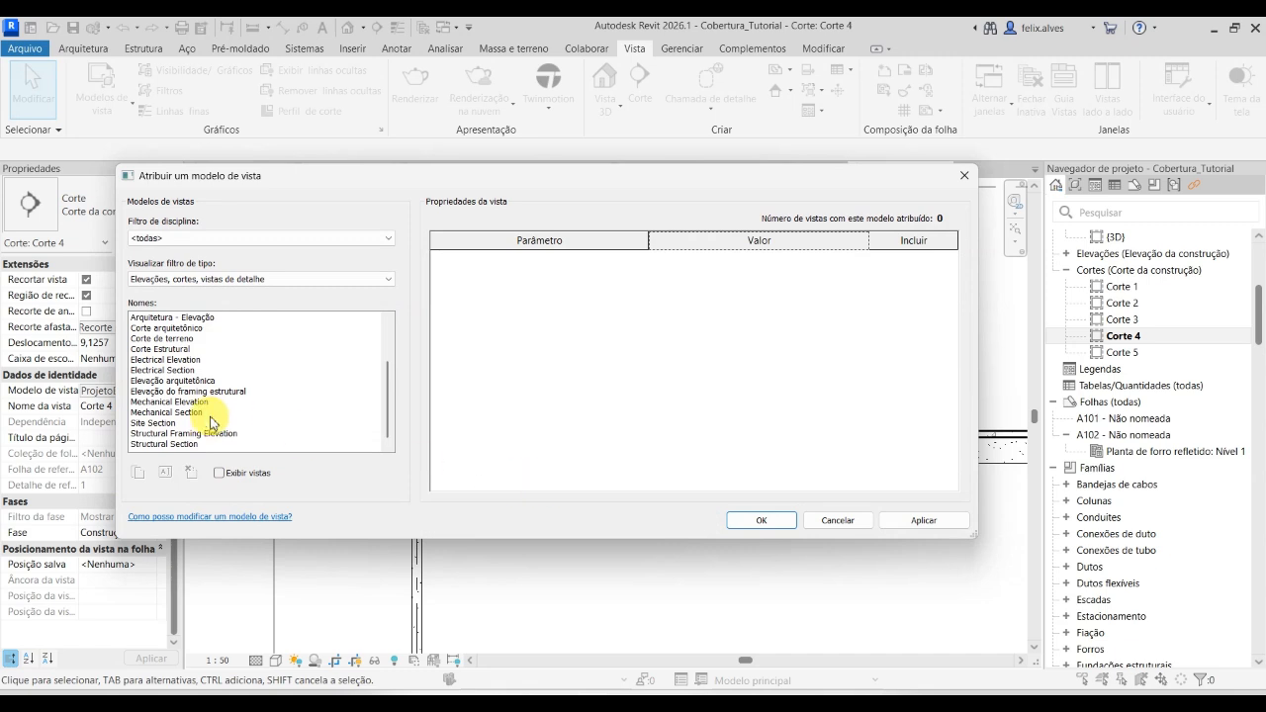
pyautogui.scroll(2, 203, 406)
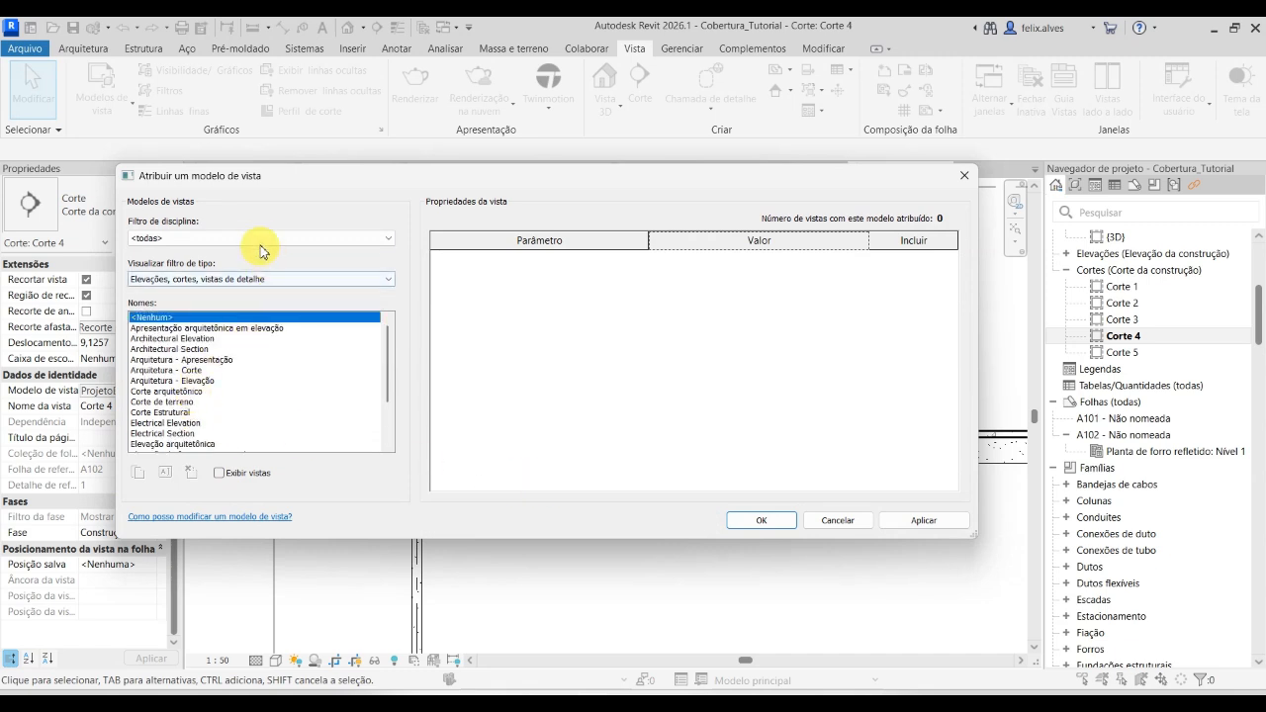
pyautogui.click(265, 279)
pyautogui.click(224, 294)
pyautogui.scroll(-10, 188, 406)
pyautogui.scroll(-2, 168, 421)
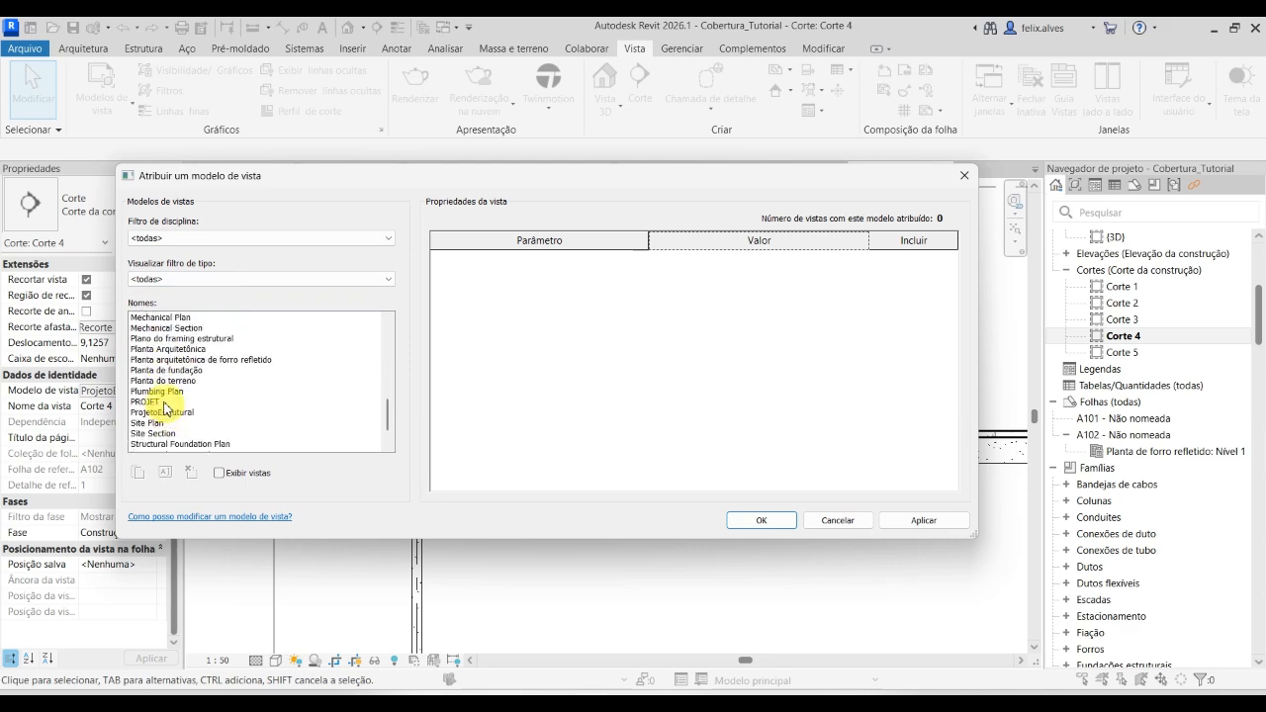
pyautogui.click(166, 412)
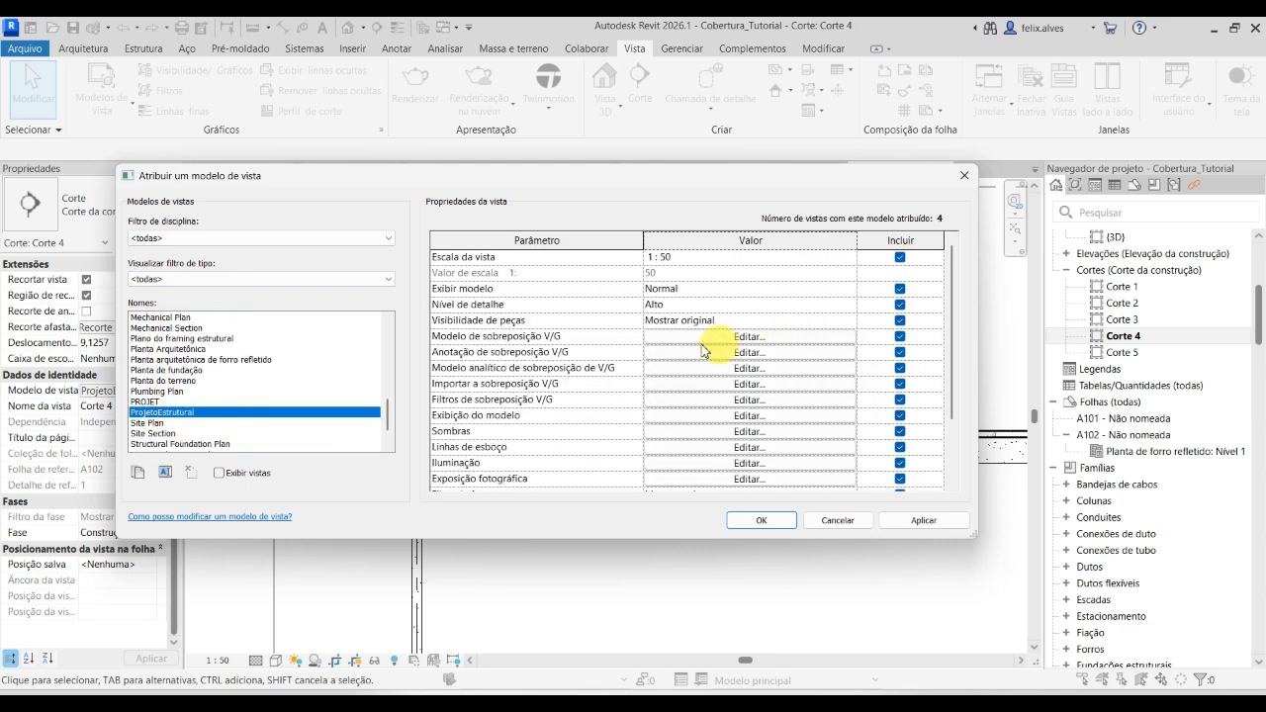
# In the template's model graphics overrides, filter categories by "VIG" and open the cut pattern override for Quadro estrutural.
pyautogui.click(768, 336)
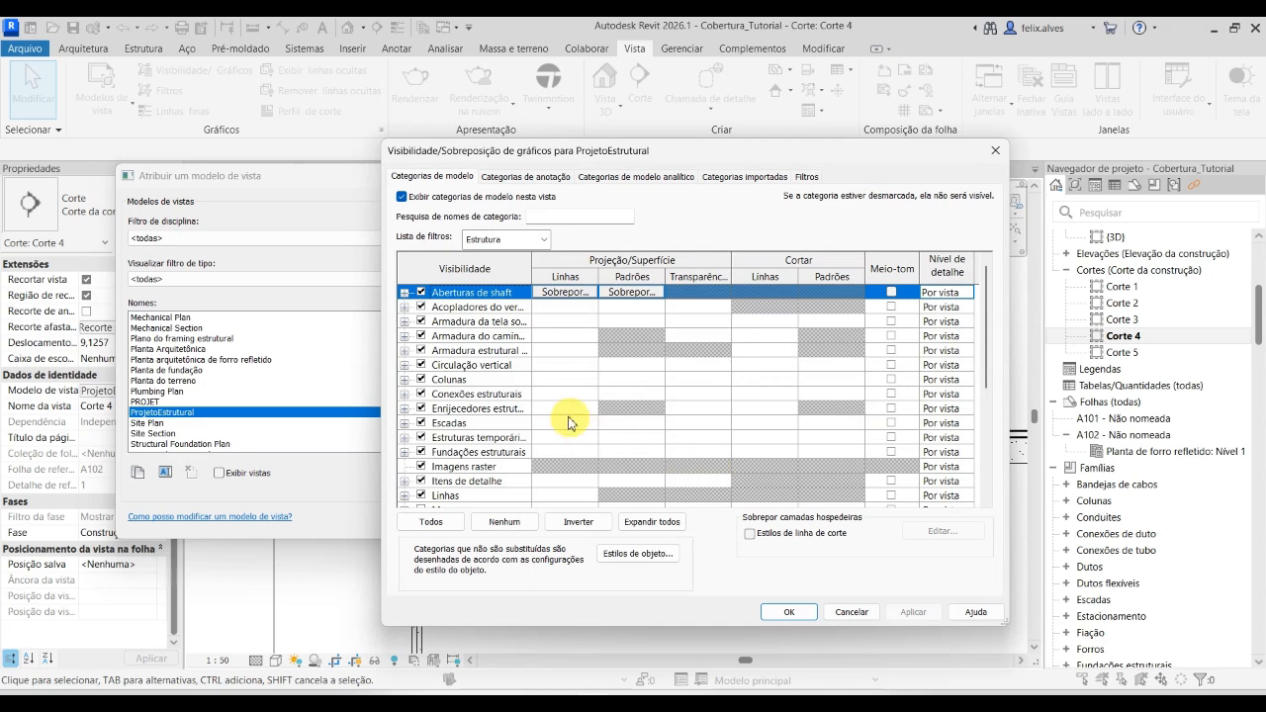
pyautogui.click(570, 216)
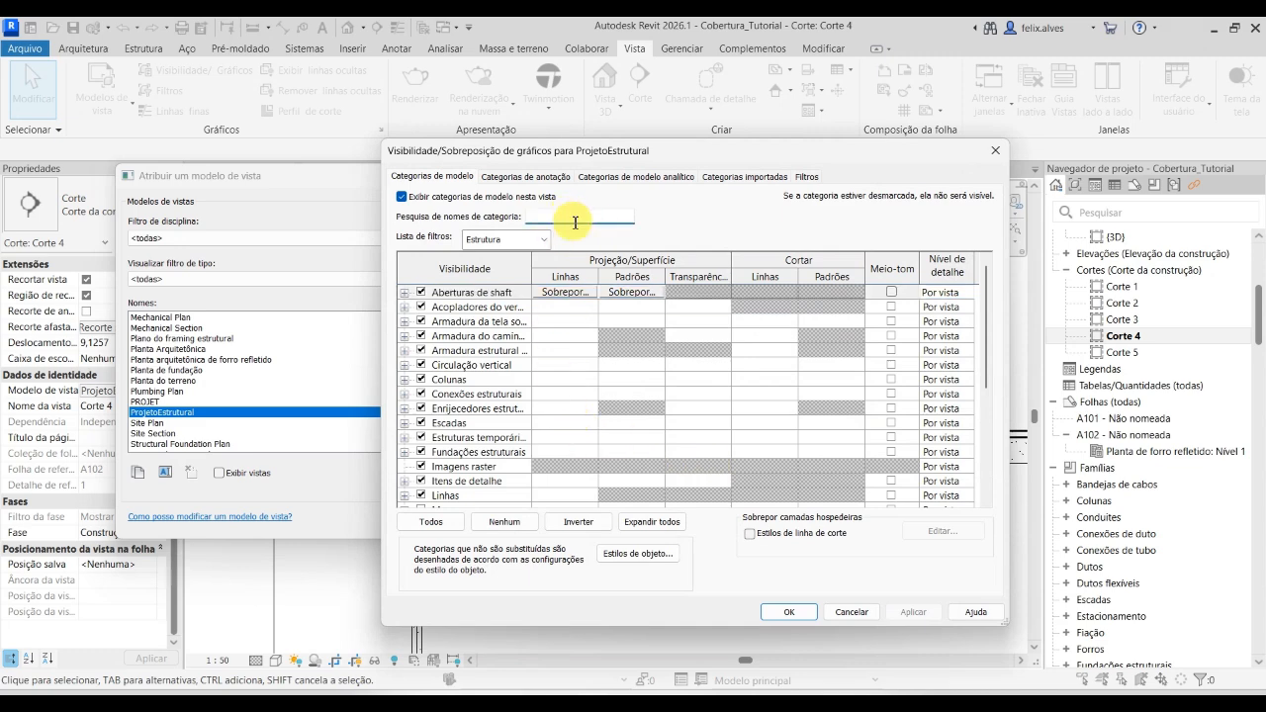
pyautogui.write('VIG')
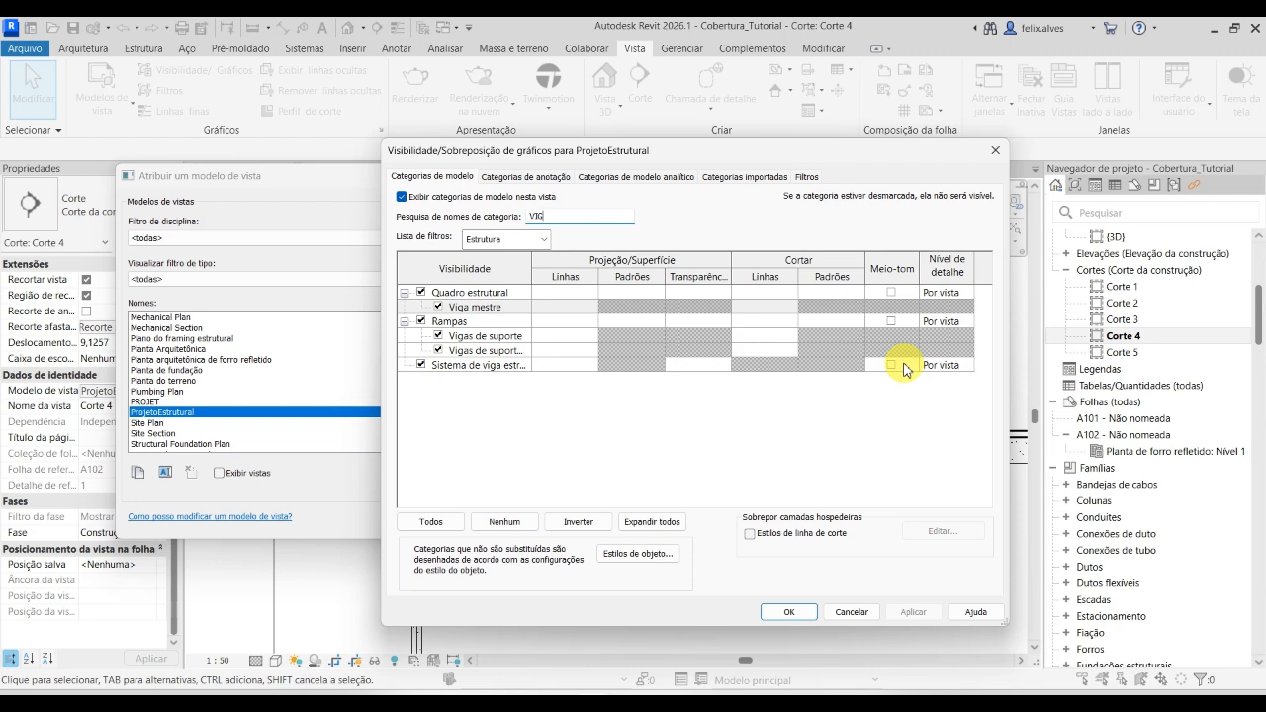
pyautogui.click(852, 293)
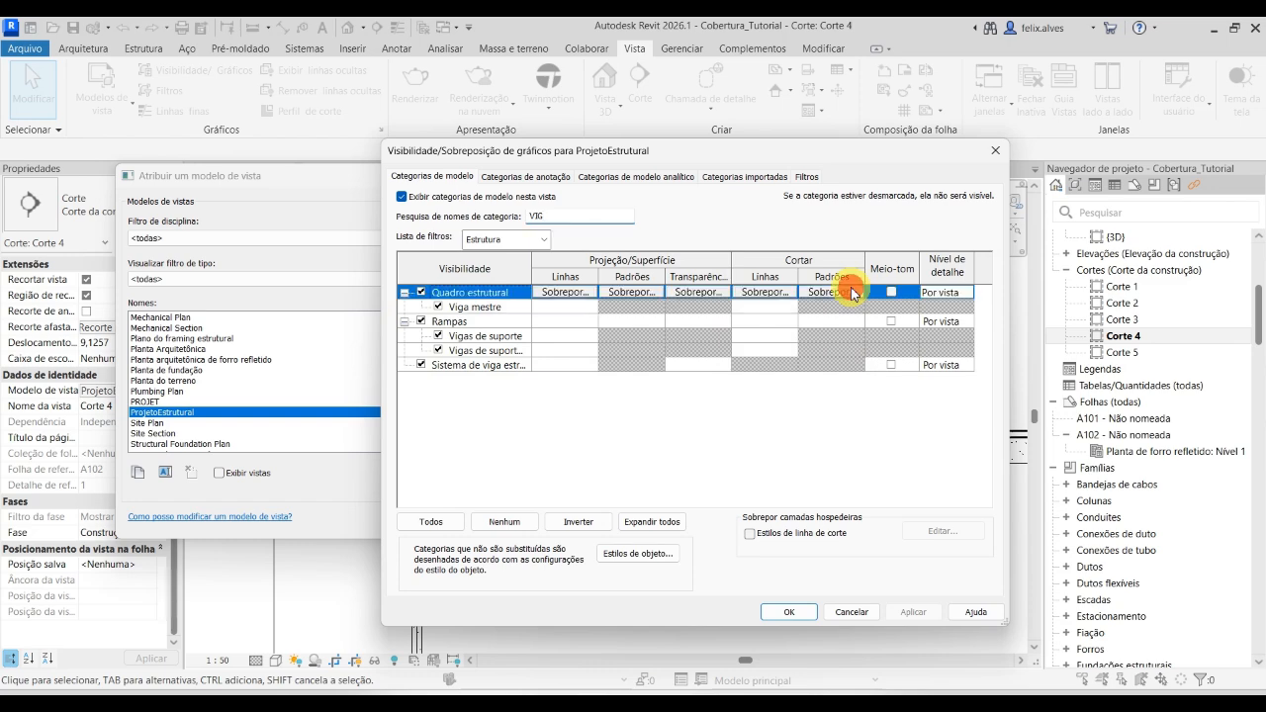
pyautogui.click(852, 293)
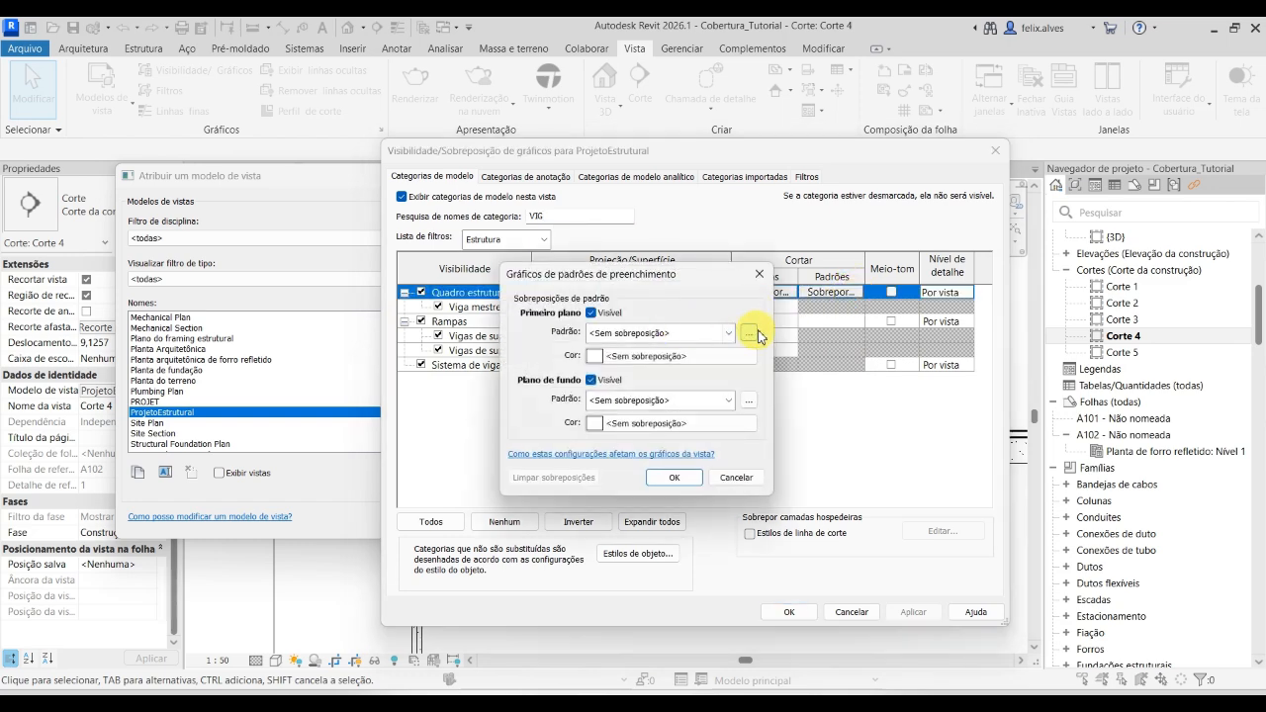
# Set the structural framing's foreground cut pattern to Diagonal down 0.5mm and apply the modified template to the view.
pyautogui.click(749, 332)
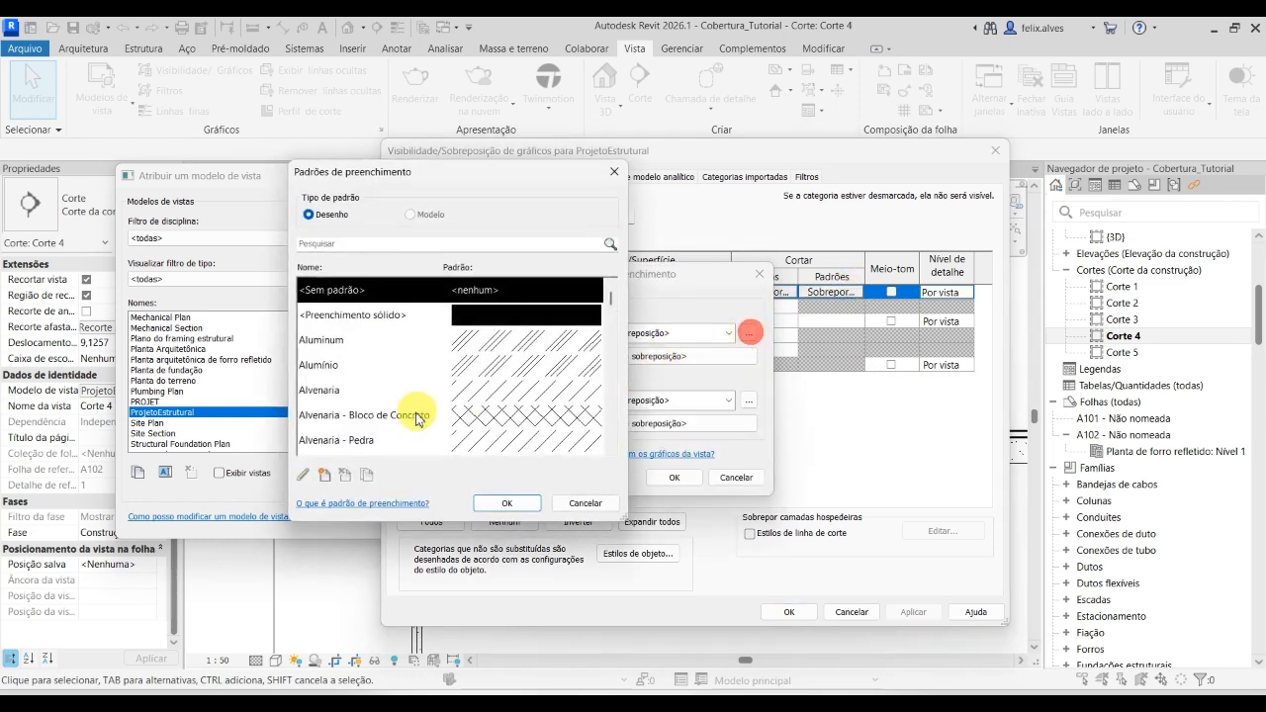
pyautogui.moveTo(611, 301); pyautogui.dragTo(618, 357)
pyautogui.click(575, 316)
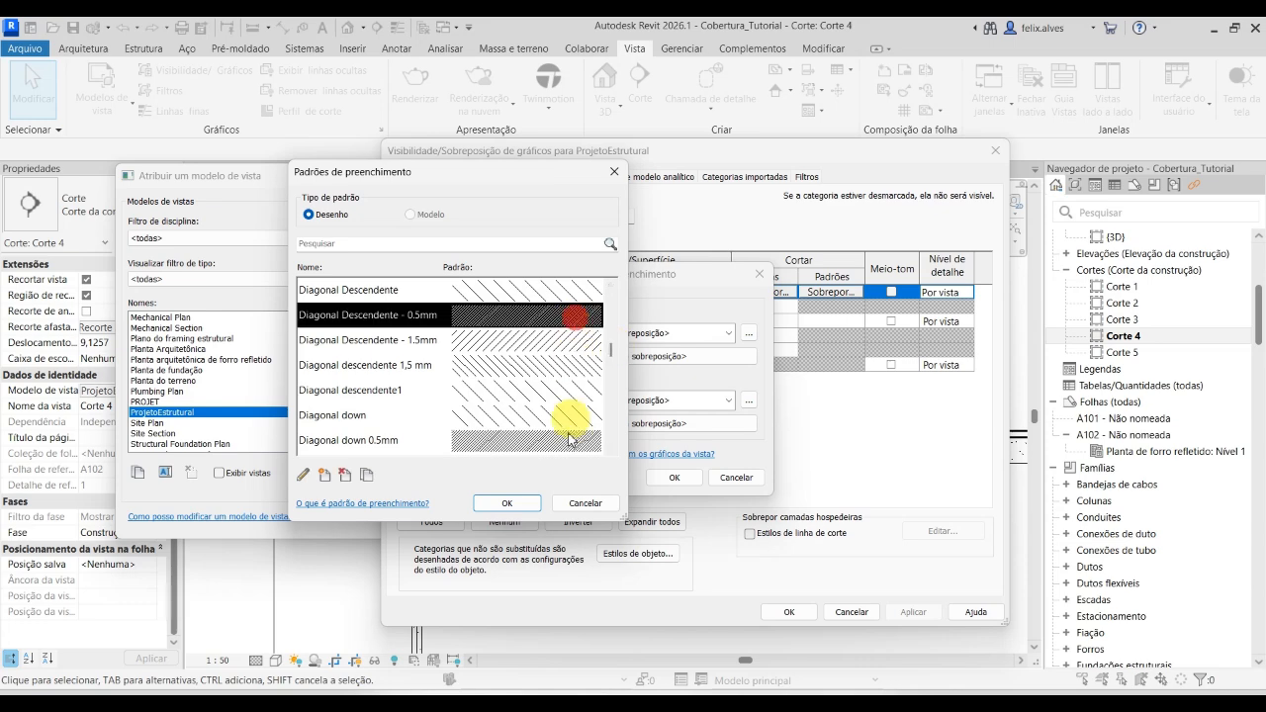
pyautogui.click(534, 440)
pyautogui.click(510, 510)
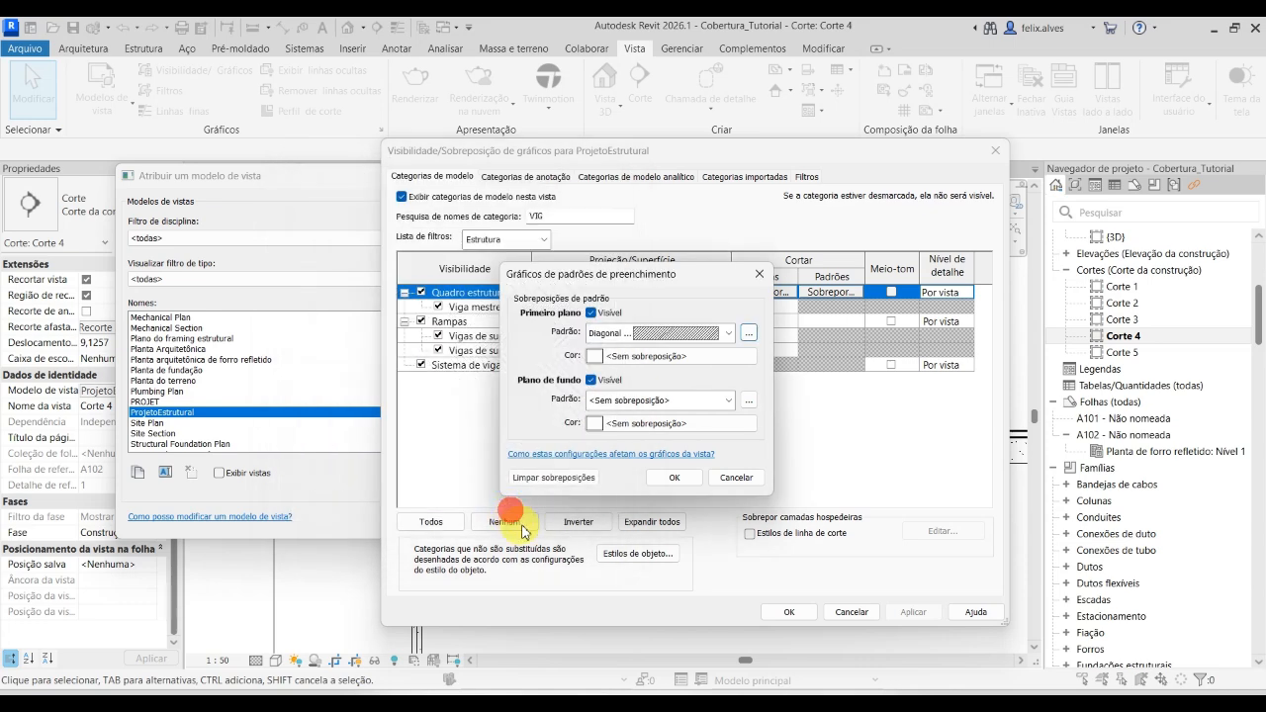
pyautogui.click(675, 480)
pyautogui.click(913, 611)
pyautogui.click(809, 612)
pyautogui.click(924, 521)
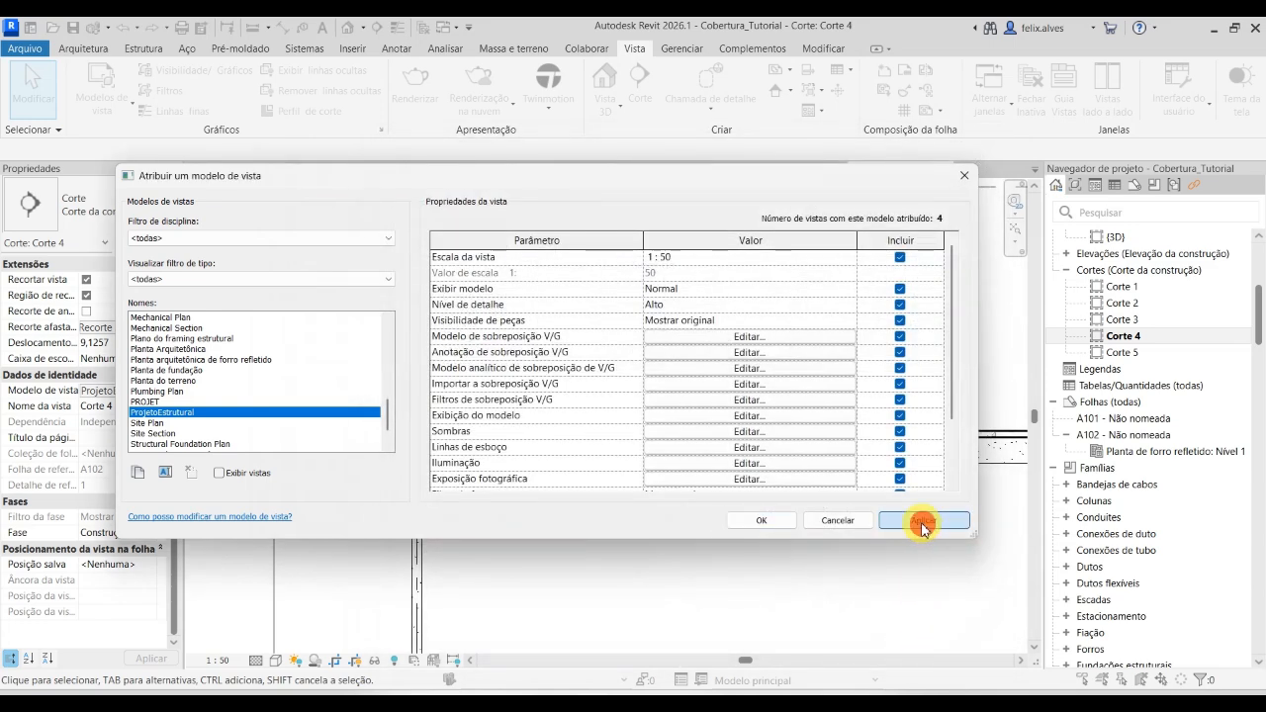
pyautogui.click(772, 522)
# Inspect the cut beams at the roof, foundation and intermediate floor in Corte 4 for the hatch pattern.
pyautogui.scroll(3, 545, 452)
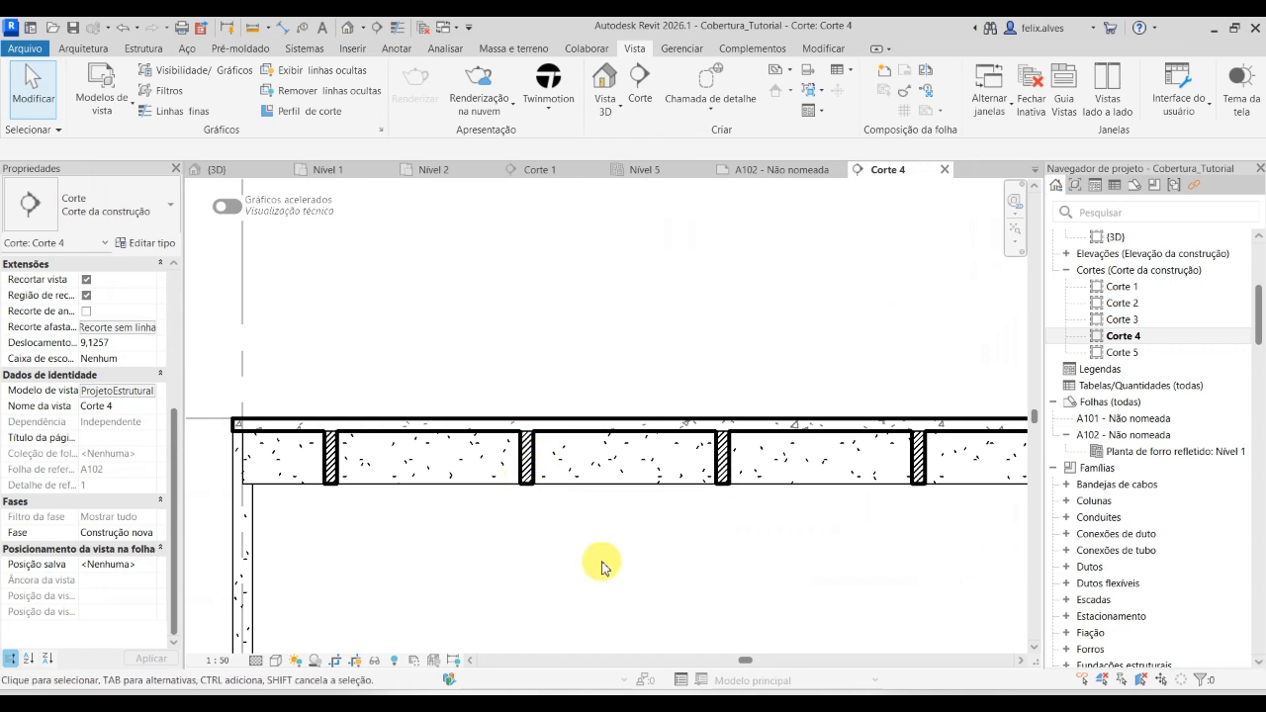
pyautogui.scroll(-3, 601, 569)
pyautogui.moveTo(596, 574); pyautogui.dragTo(564, 161, button='middle')
pyautogui.scroll(5, 385, 563)
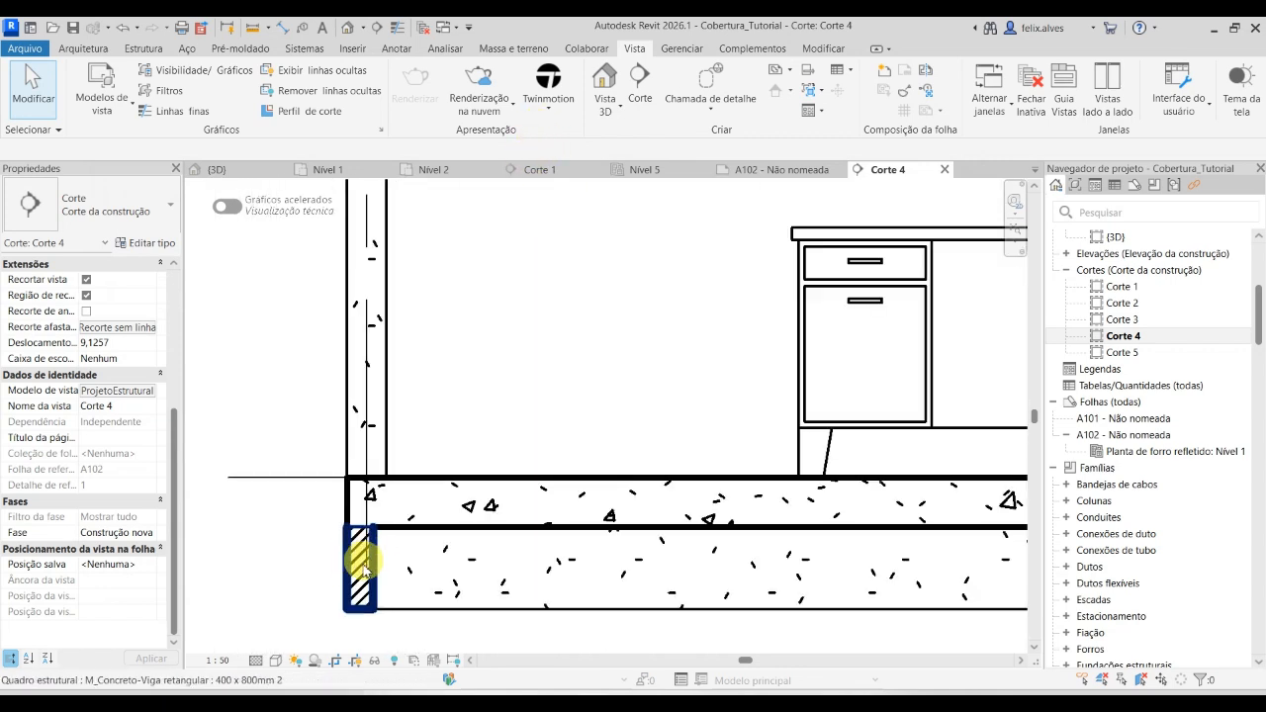
pyautogui.scroll(-7, 492, 443)
pyautogui.moveTo(693, 296); pyautogui.dragTo(629, 510, button='middle')
pyautogui.scroll(4, 536, 371)
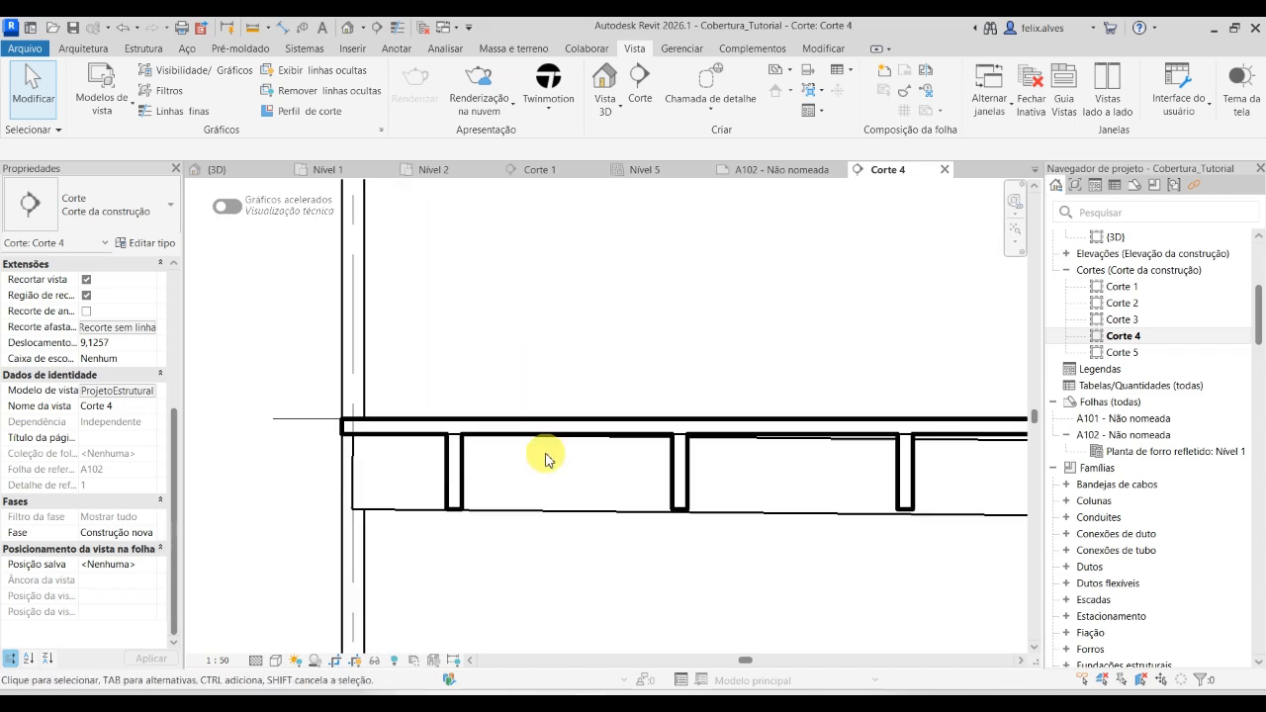
pyautogui.scroll(-4, 494, 485)
pyautogui.moveTo(550, 297)
pyautogui.mouseDown(button='middle')
pyautogui.moveTo(597, 398)
pyautogui.moveTo(512, 415)
pyautogui.mouseUp(button='middle')
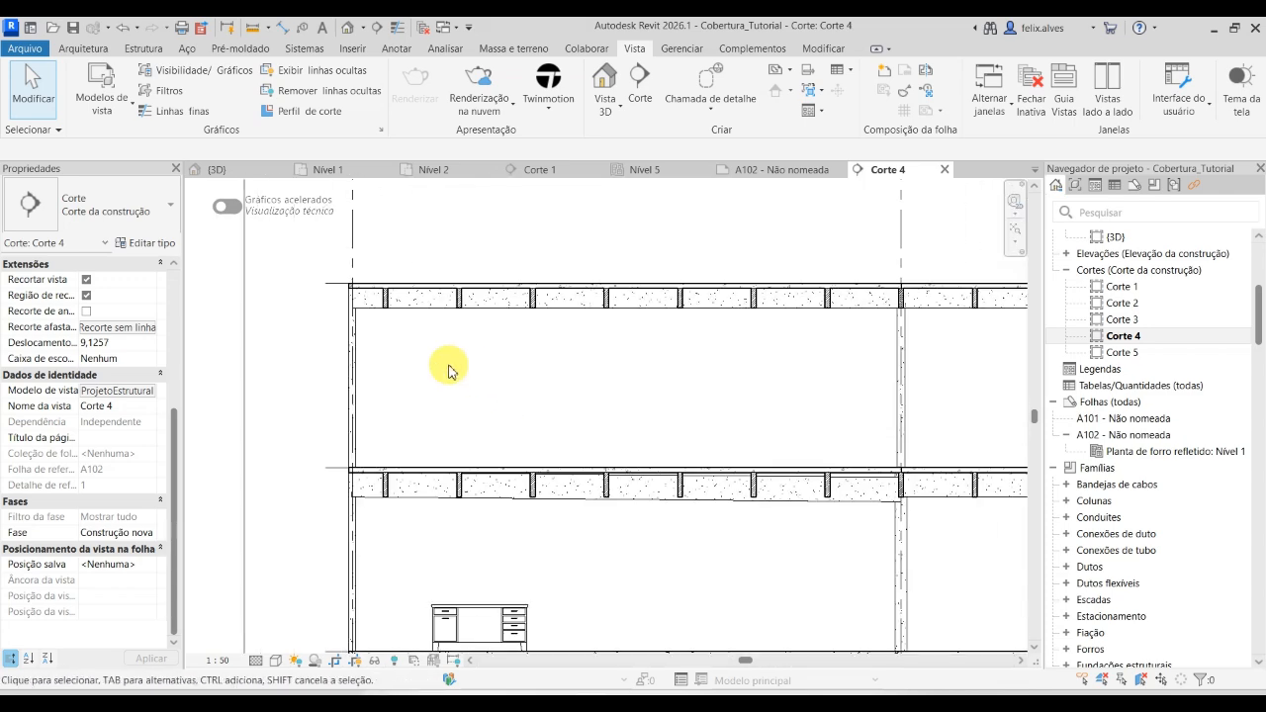
# Return to Corte 4's view template settings, list templates of all view types and select ProjetoEstrutural.
pyautogui.click(137, 394)
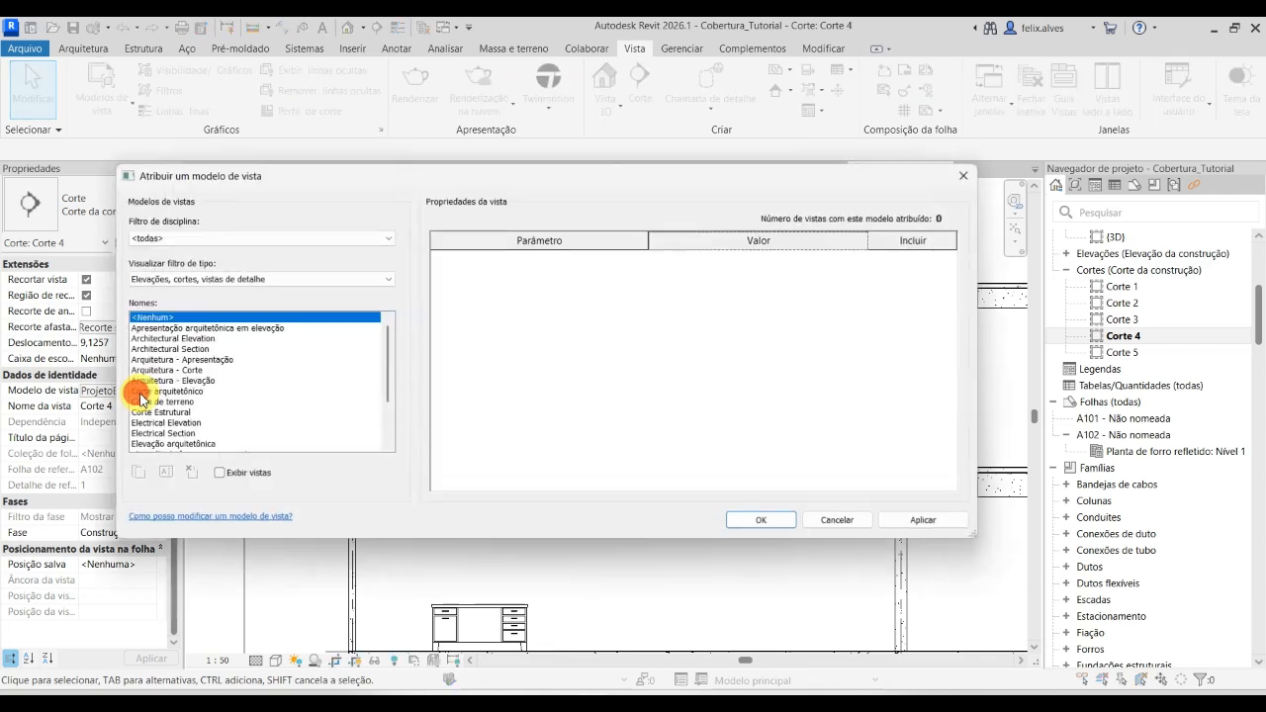
pyautogui.click(256, 284)
pyautogui.click(256, 278)
pyautogui.click(244, 237)
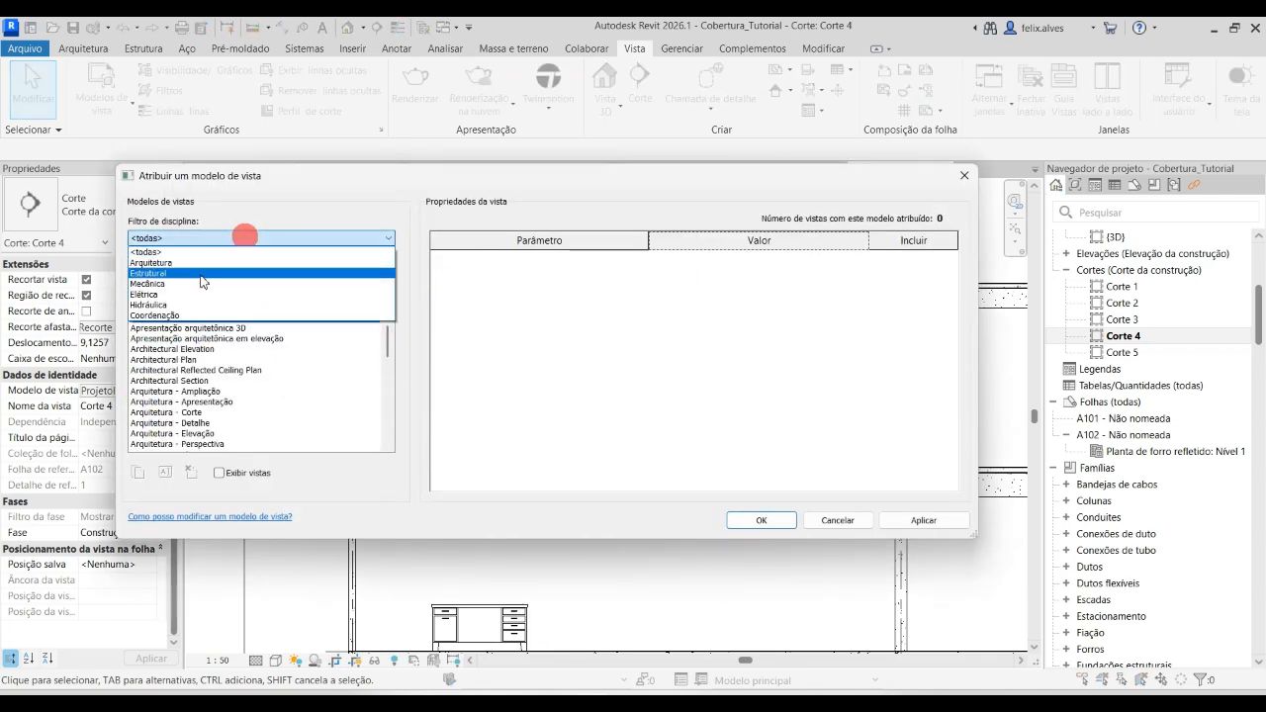
pyautogui.click(223, 237)
pyautogui.scroll(-7, 212, 376)
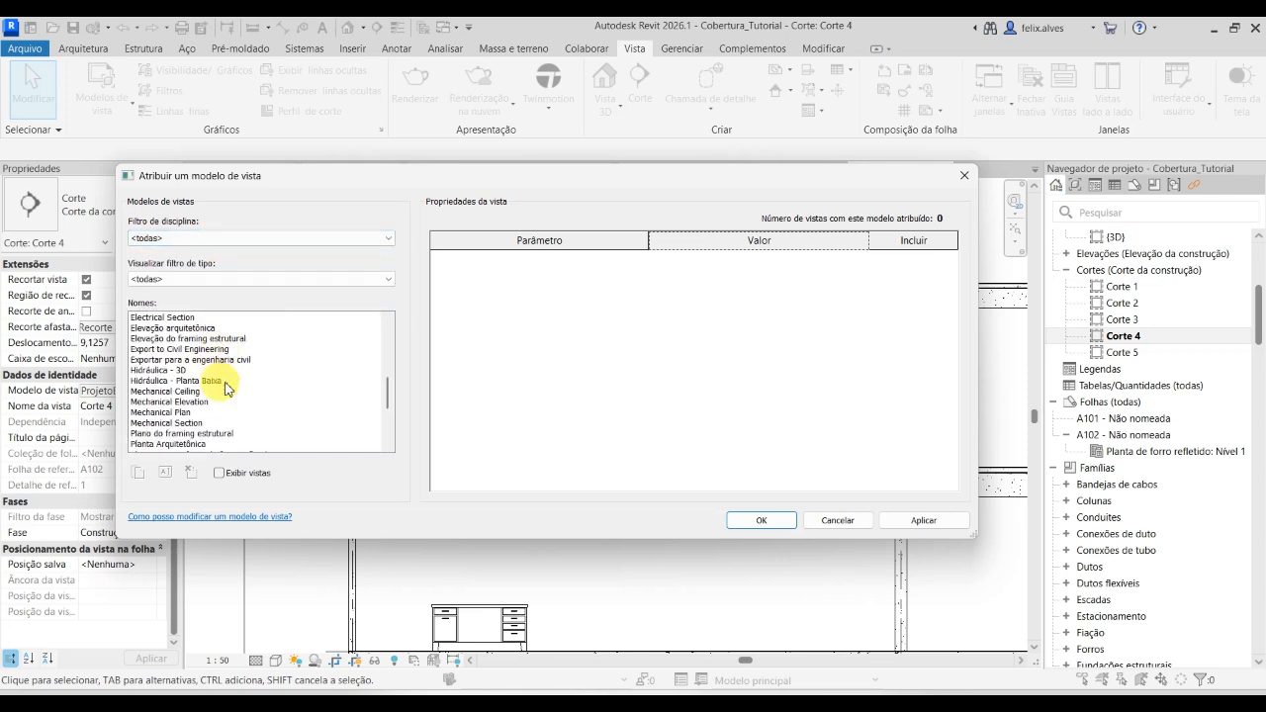
pyautogui.moveTo(382, 405); pyautogui.dragTo(380, 415)
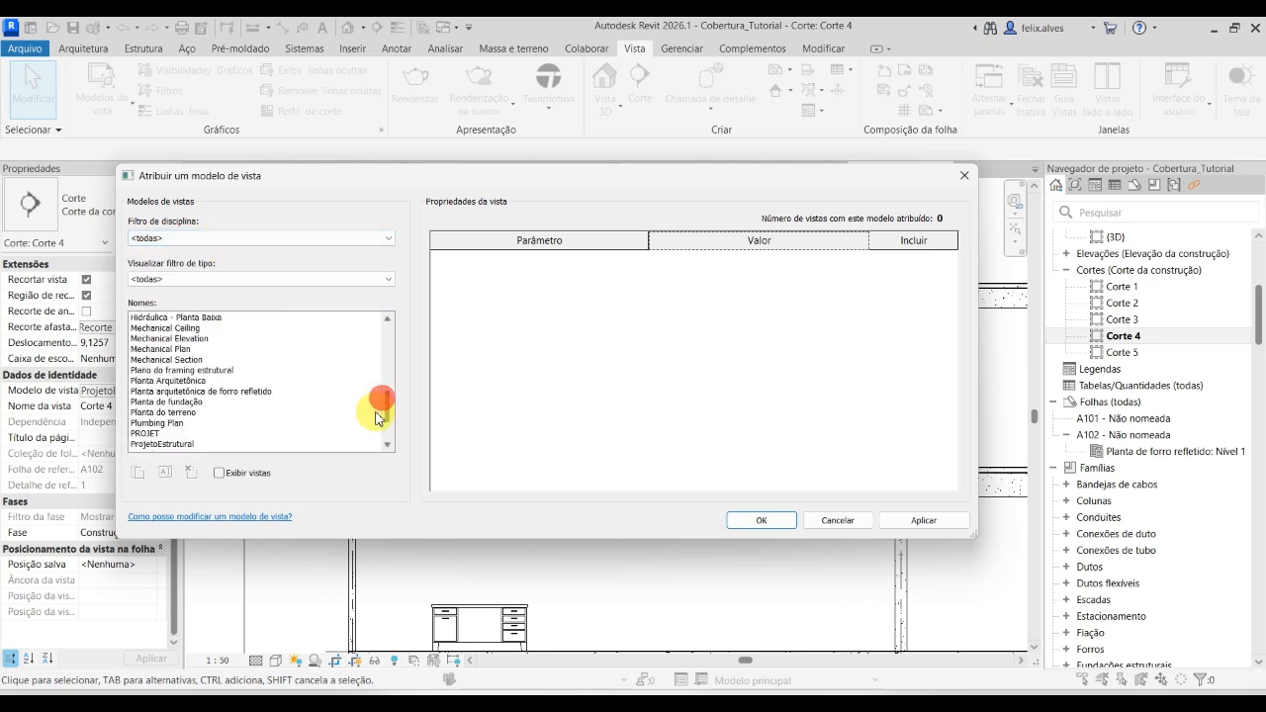
pyautogui.click(163, 444)
# In the template's model graphics overrides, filter categories by "PISO" and open the cut pattern override for Pisos.
pyautogui.click(767, 340)
pyautogui.click(560, 216)
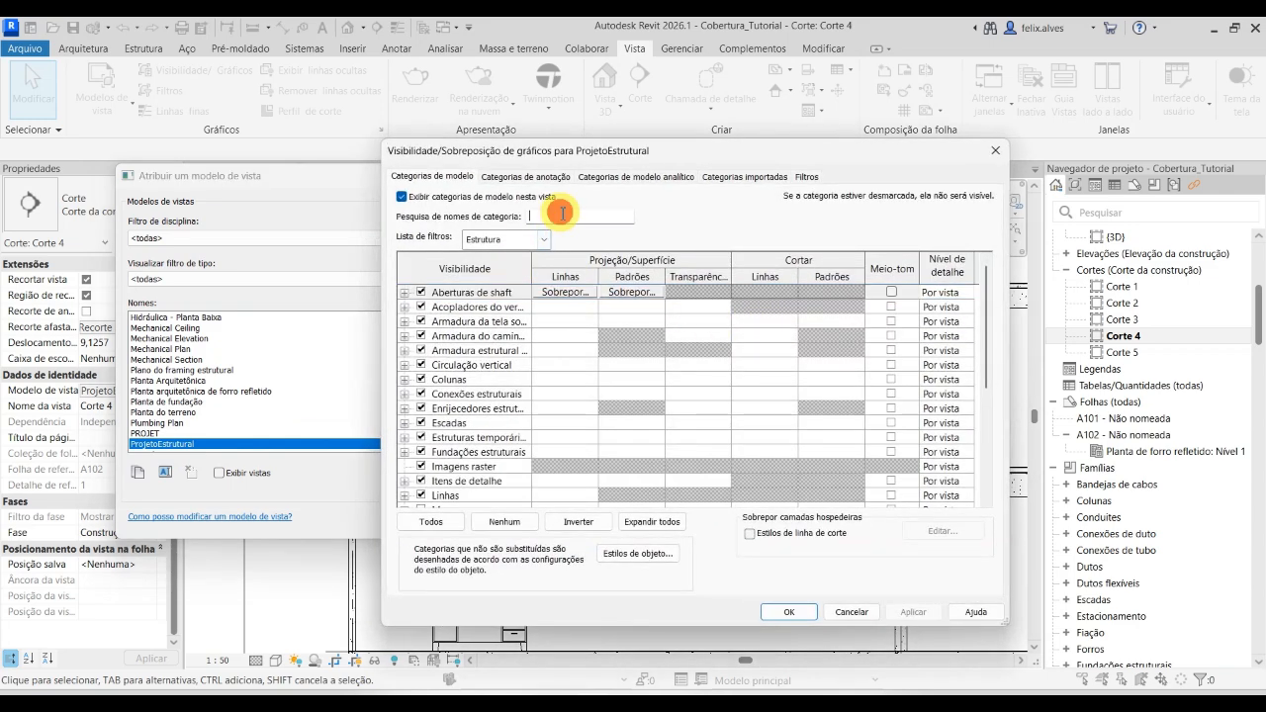
pyautogui.write('PISO')
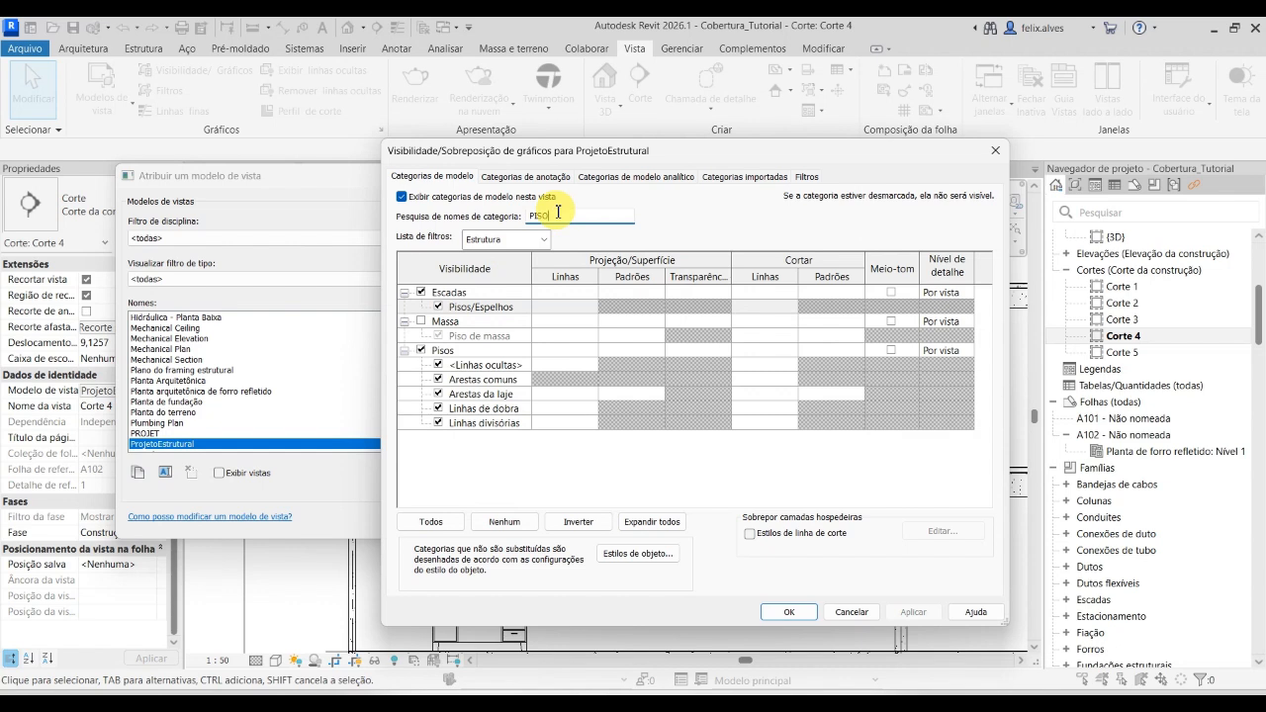
pyautogui.click(848, 368)
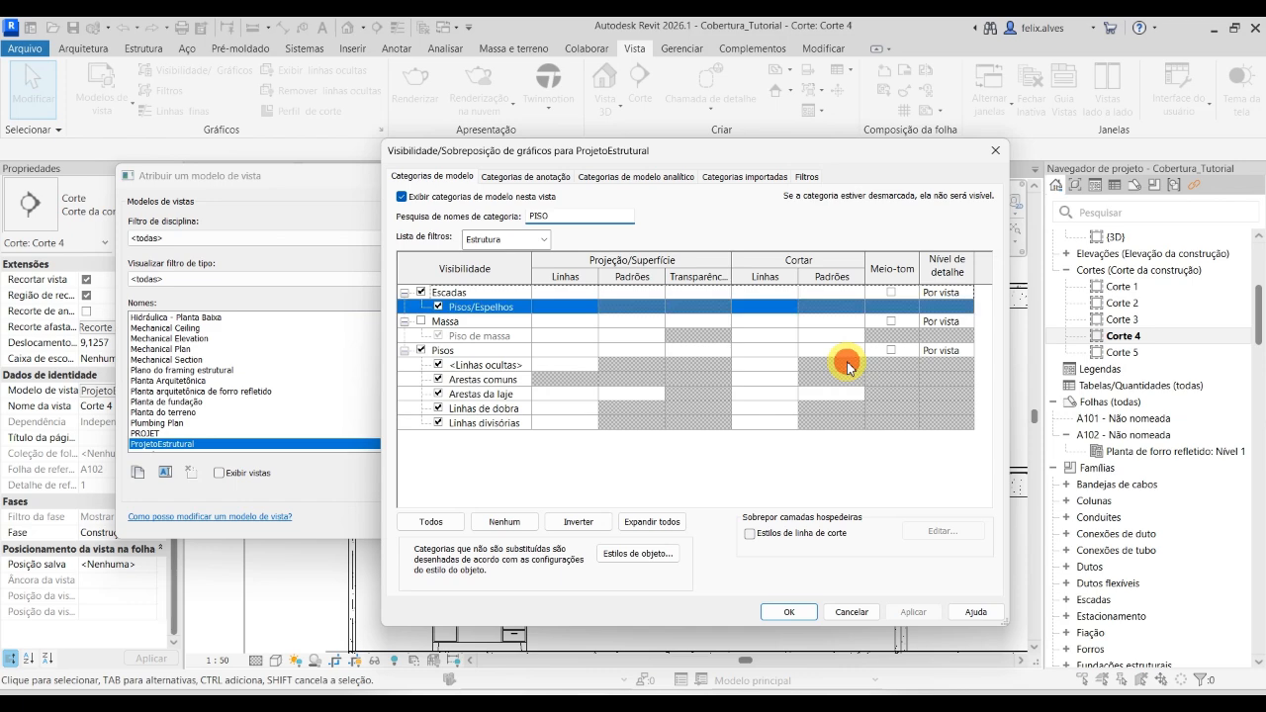
pyautogui.click(848, 351)
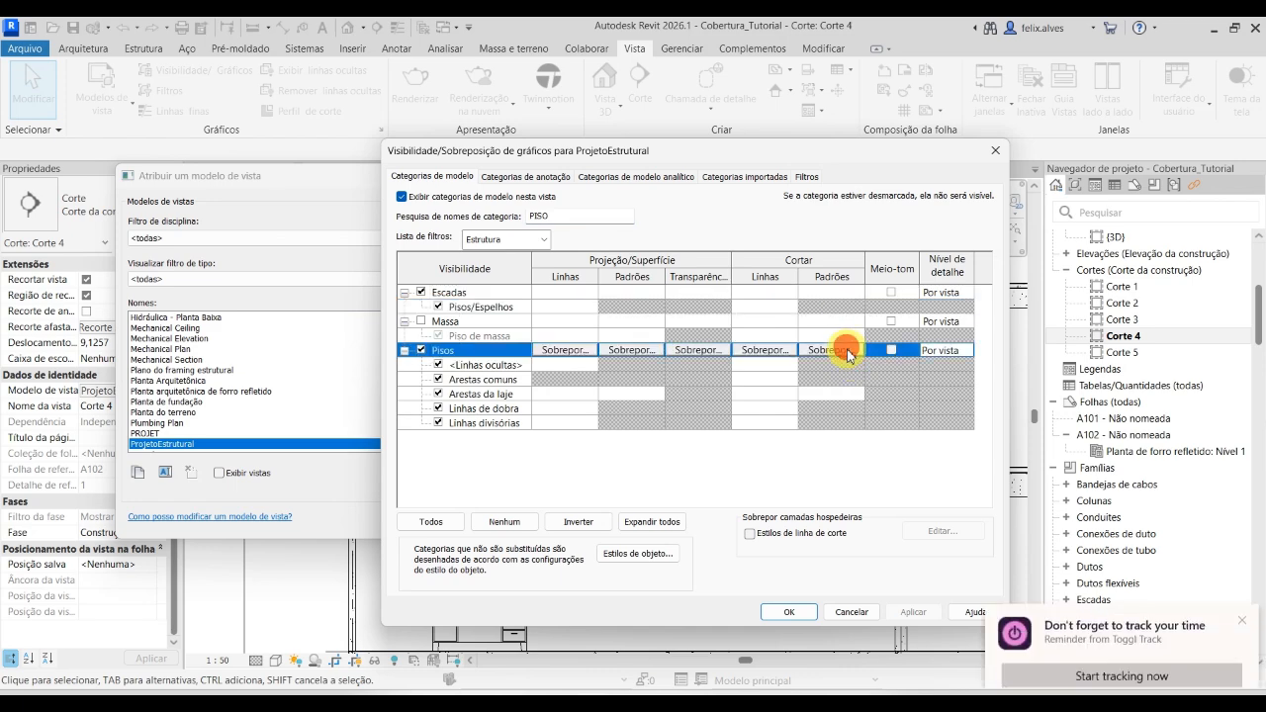
pyautogui.click(841, 350)
# Set the floors' foreground cut pattern to a 0.5 mm diagonal hatch and apply the modified template to the view.
pyautogui.click(749, 336)
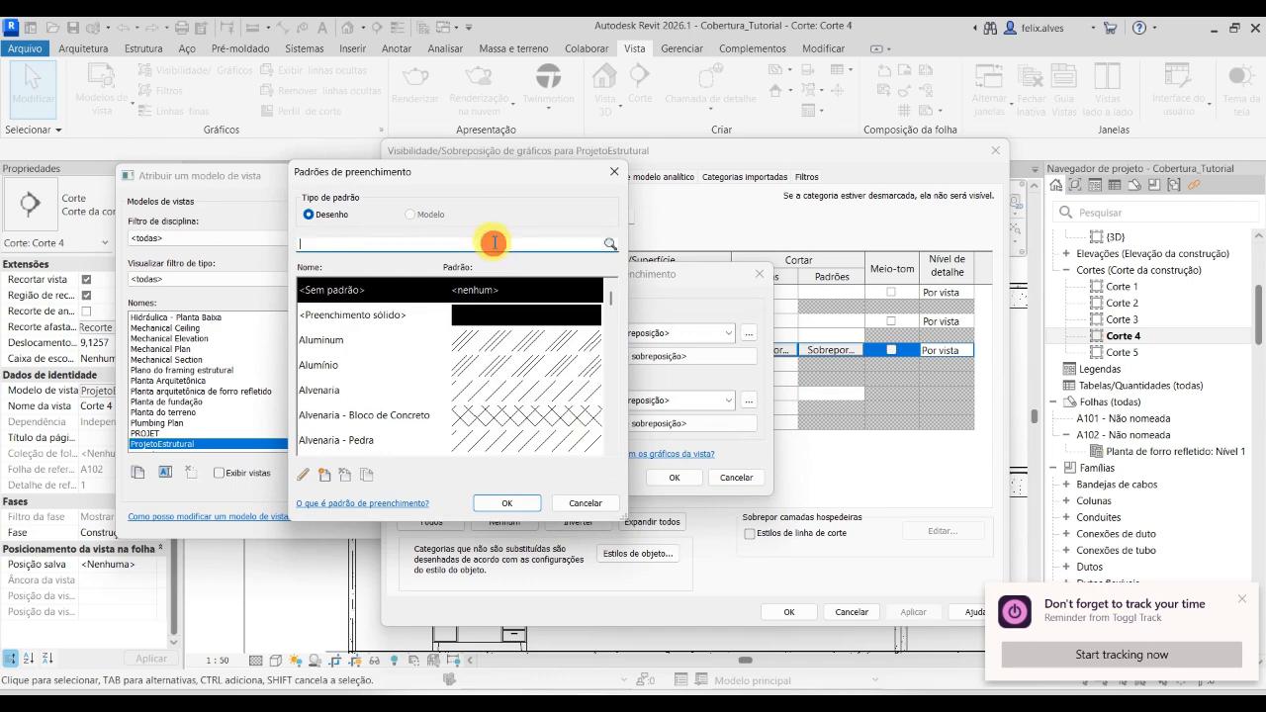
pyautogui.scroll(-8, 529, 366)
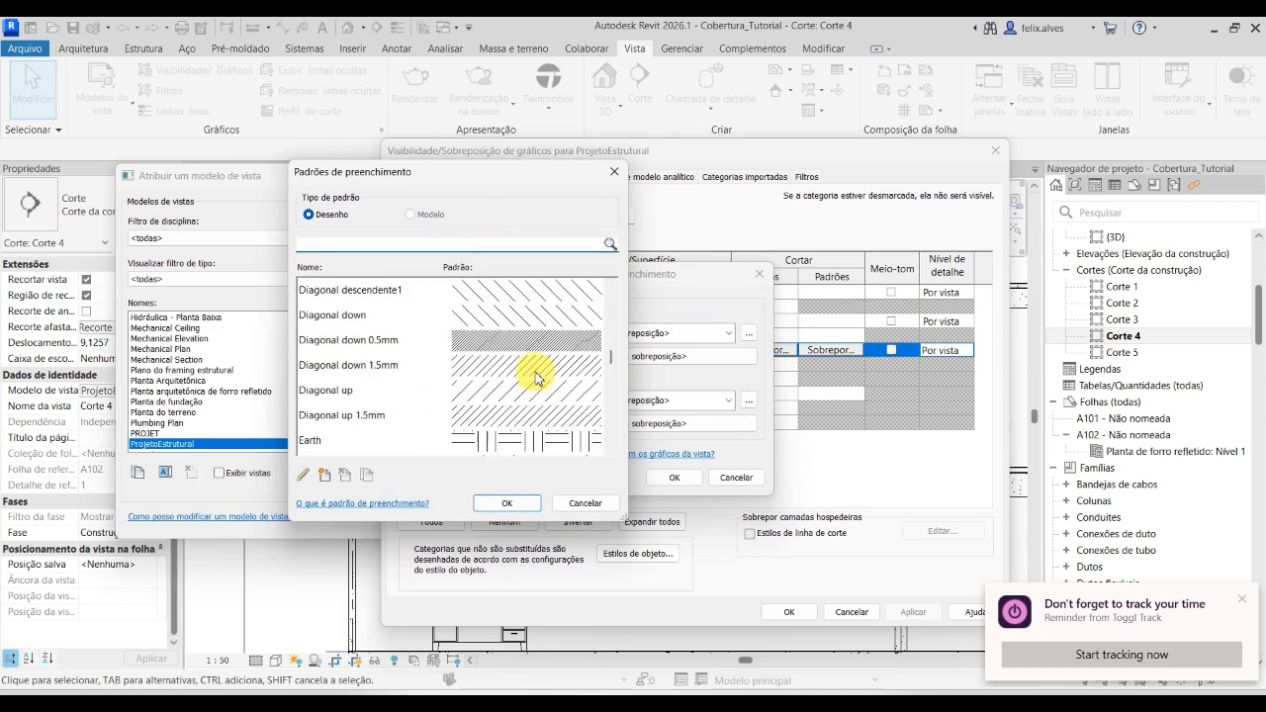
pyautogui.scroll(1, 541, 372)
pyautogui.click(524, 351)
pyautogui.click(512, 502)
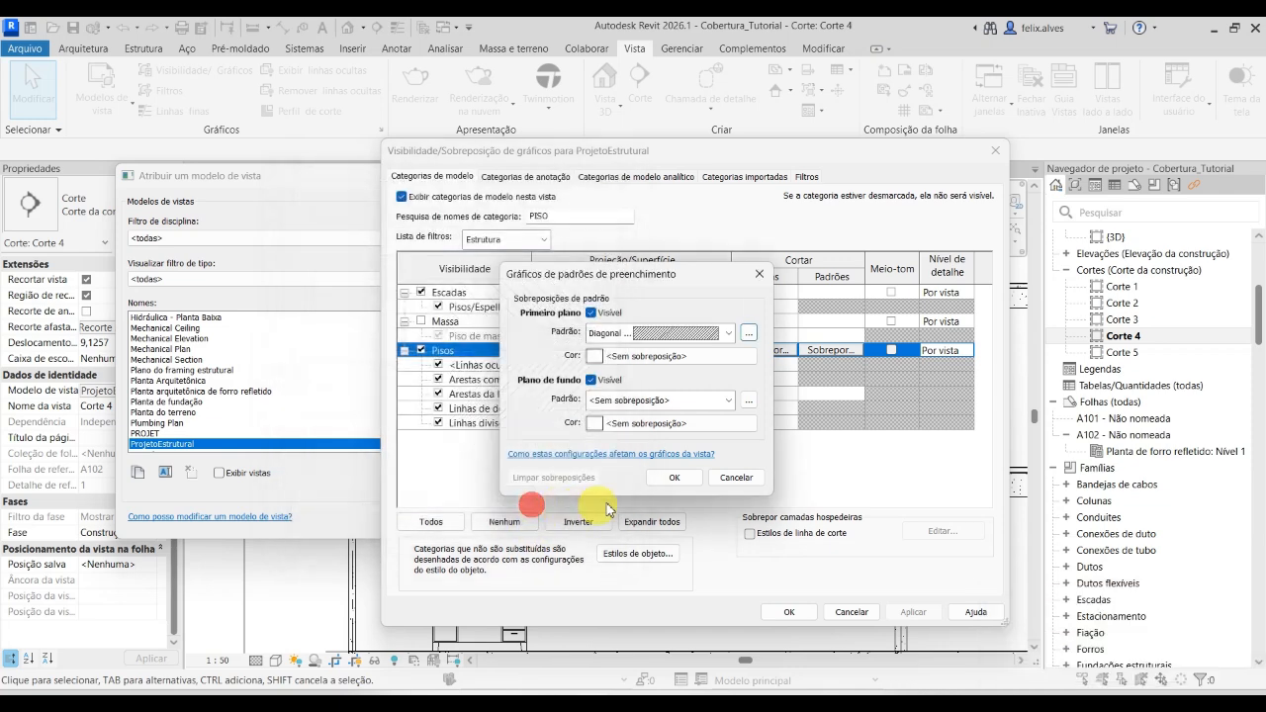
pyautogui.click(673, 478)
pyautogui.click(914, 612)
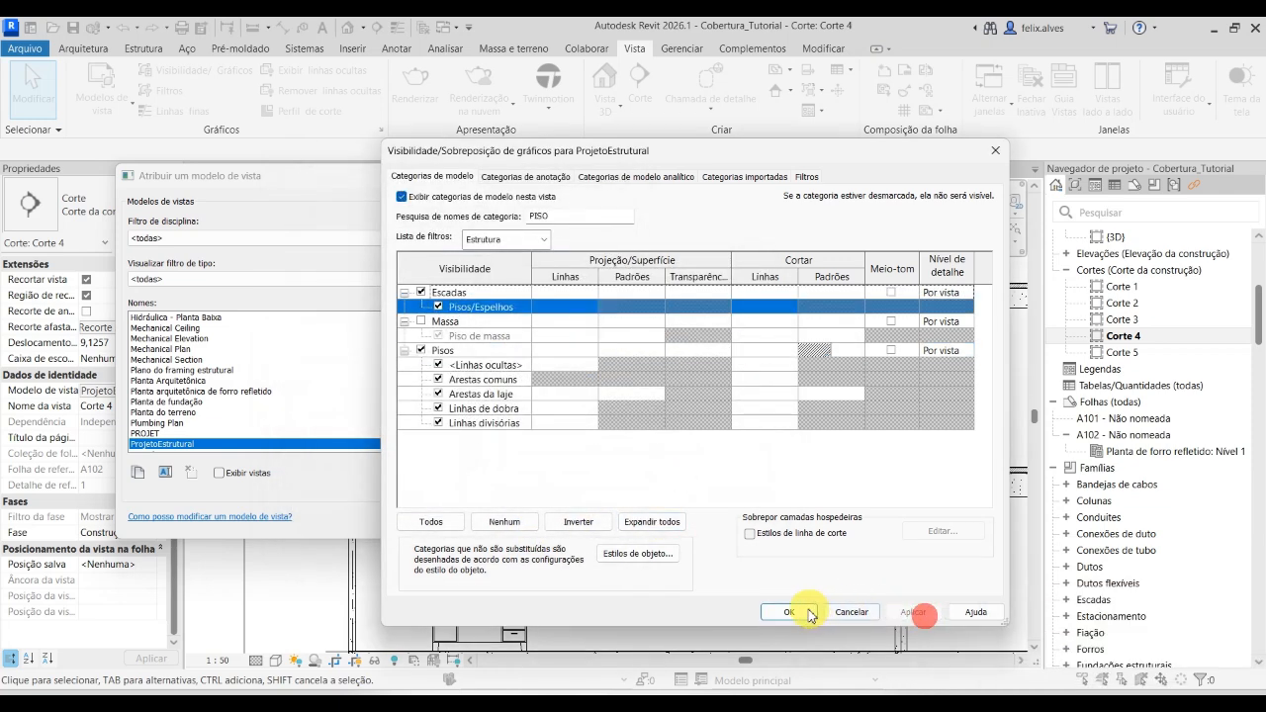
pyautogui.click(799, 611)
pyautogui.click(923, 520)
pyautogui.click(762, 521)
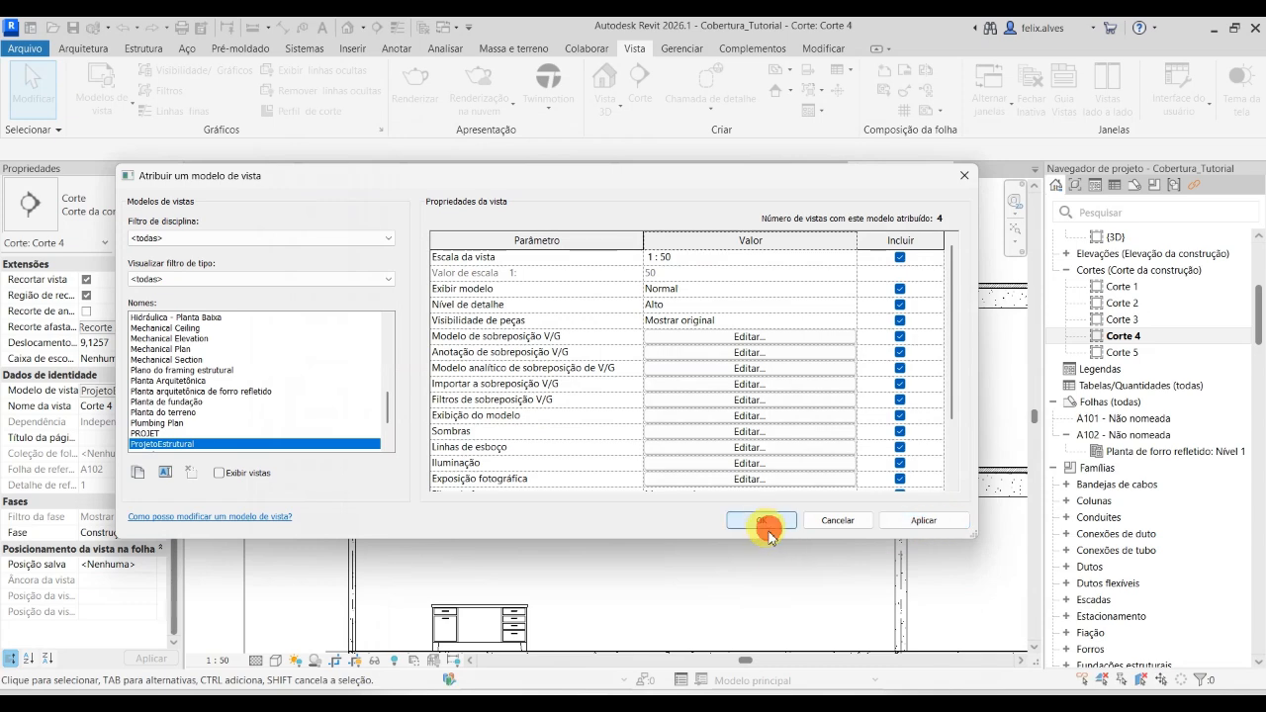
# Inspect the floor slabs and the foundation slab in Corte 4 for the cut pattern.
pyautogui.scroll(5, 523, 495)
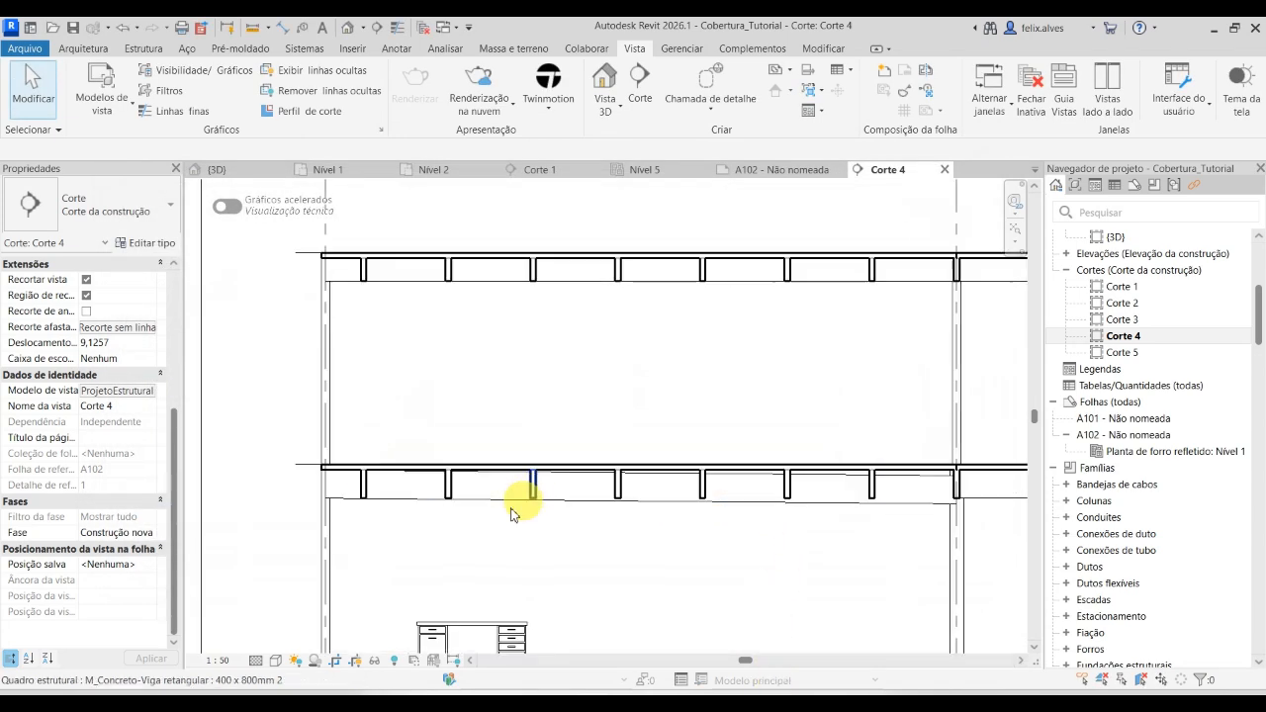
pyautogui.scroll(-3, 633, 549)
pyautogui.scroll(3, 655, 590)
pyautogui.scroll(-1, 678, 585)
pyautogui.moveTo(675, 579); pyautogui.dragTo(360, 355, button='middle')
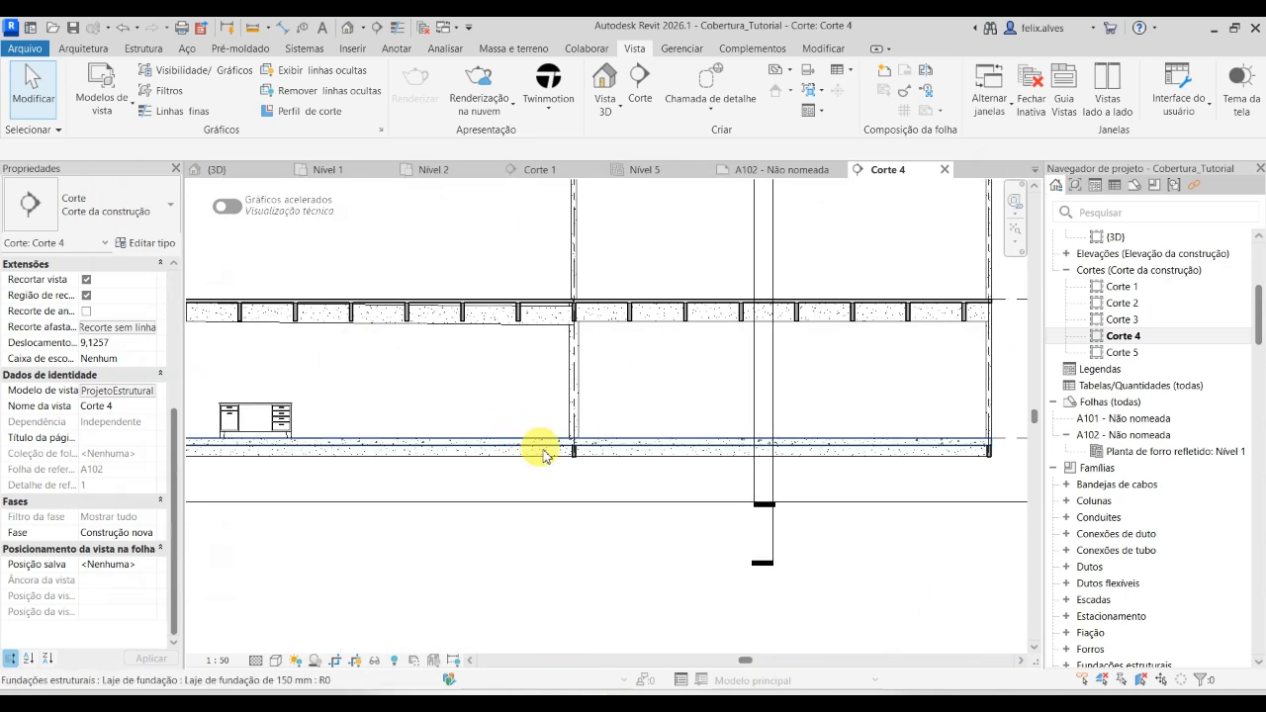
# Check which category the unhatched ground slab in Corte 4 belongs to and inspect its junction with the edge beam.
pyautogui.moveTo(659, 537); pyautogui.dragTo(822, 537, button='middle')
pyautogui.scroll(5, 346, 455)
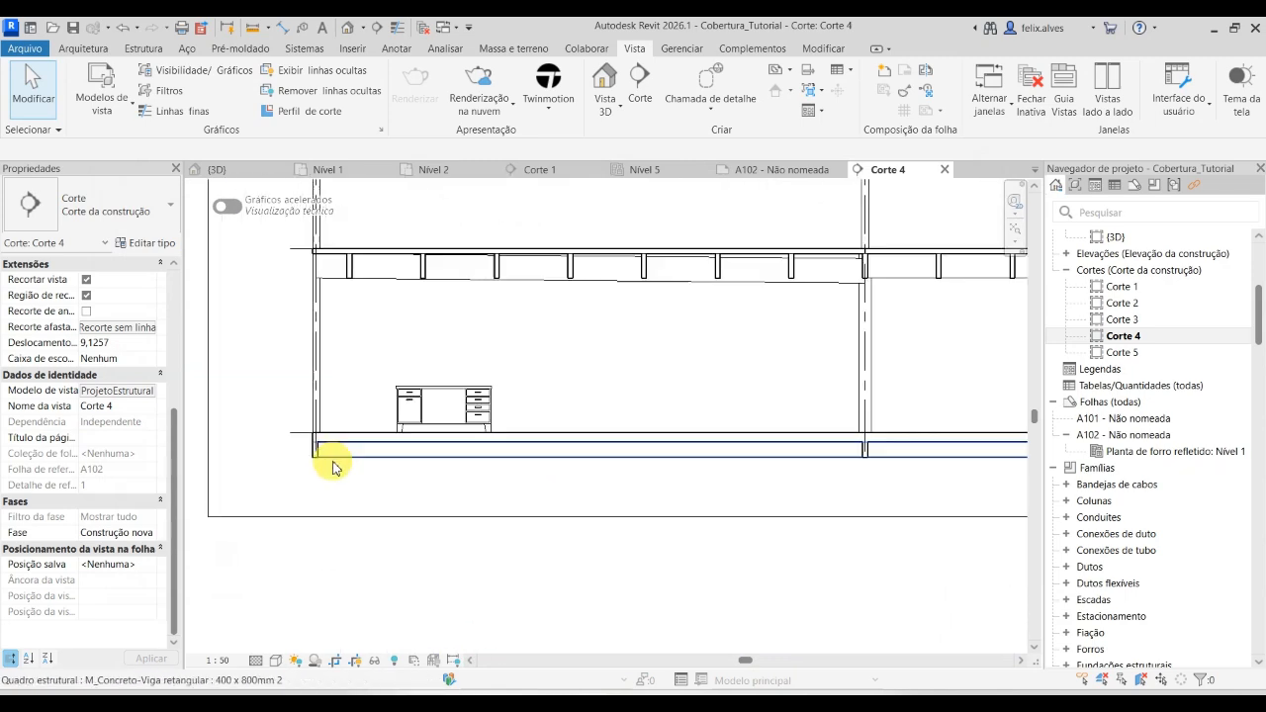
pyautogui.click(336, 424)
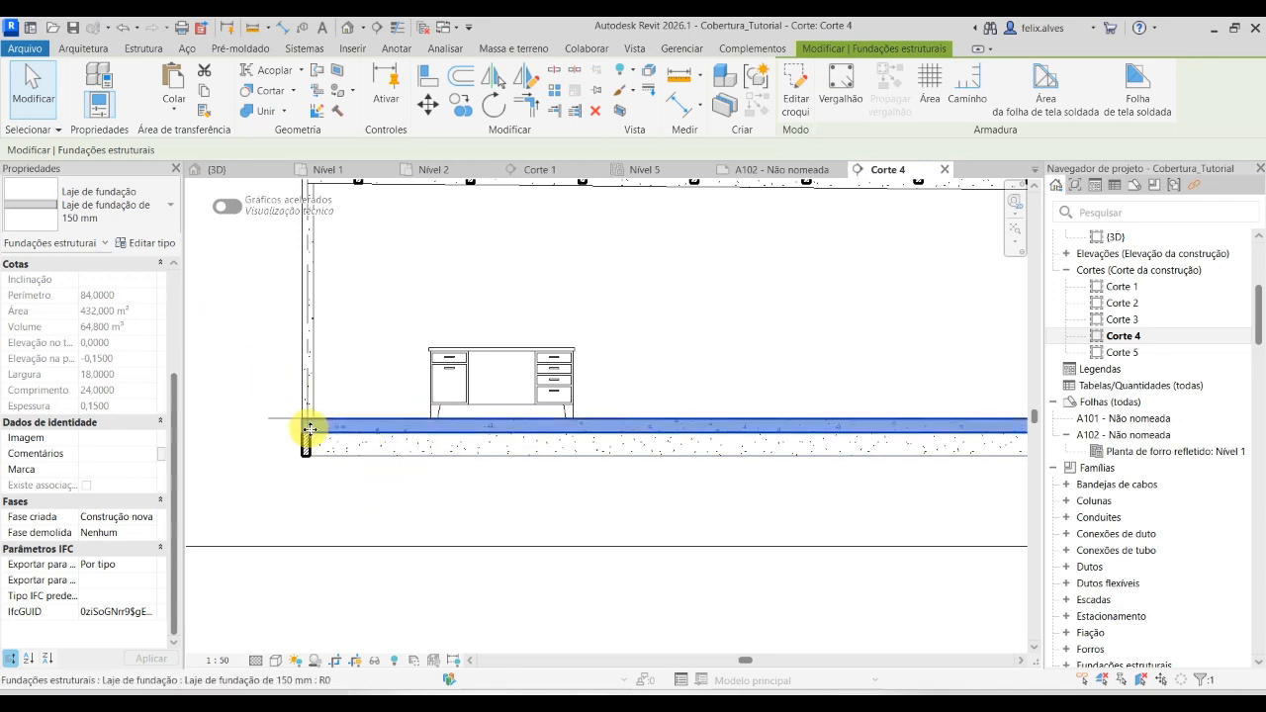
pyautogui.scroll(3, 306, 435)
pyautogui.scroll(3, 310, 424)
pyautogui.scroll(-3, 416, 460)
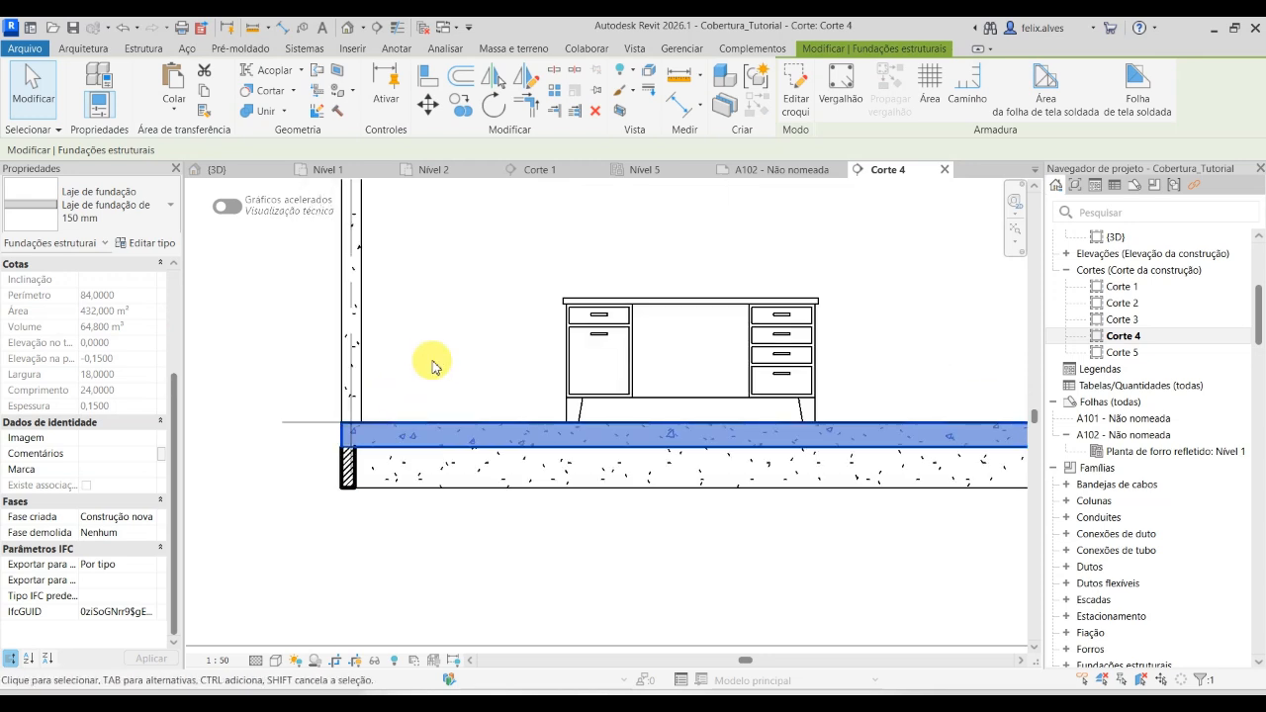
pyautogui.click(267, 537)
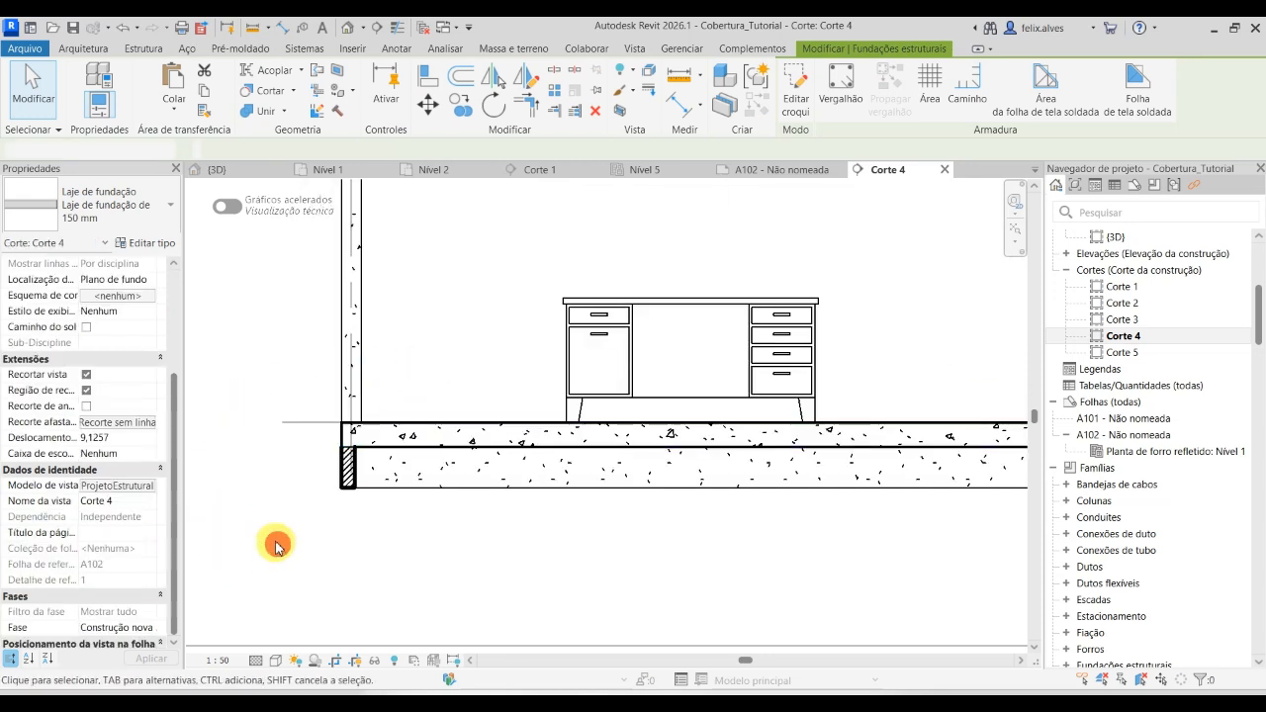
# Open Corte 4's view template settings and filter the template list by the Arquitetura discipline.
pyautogui.click(121, 485)
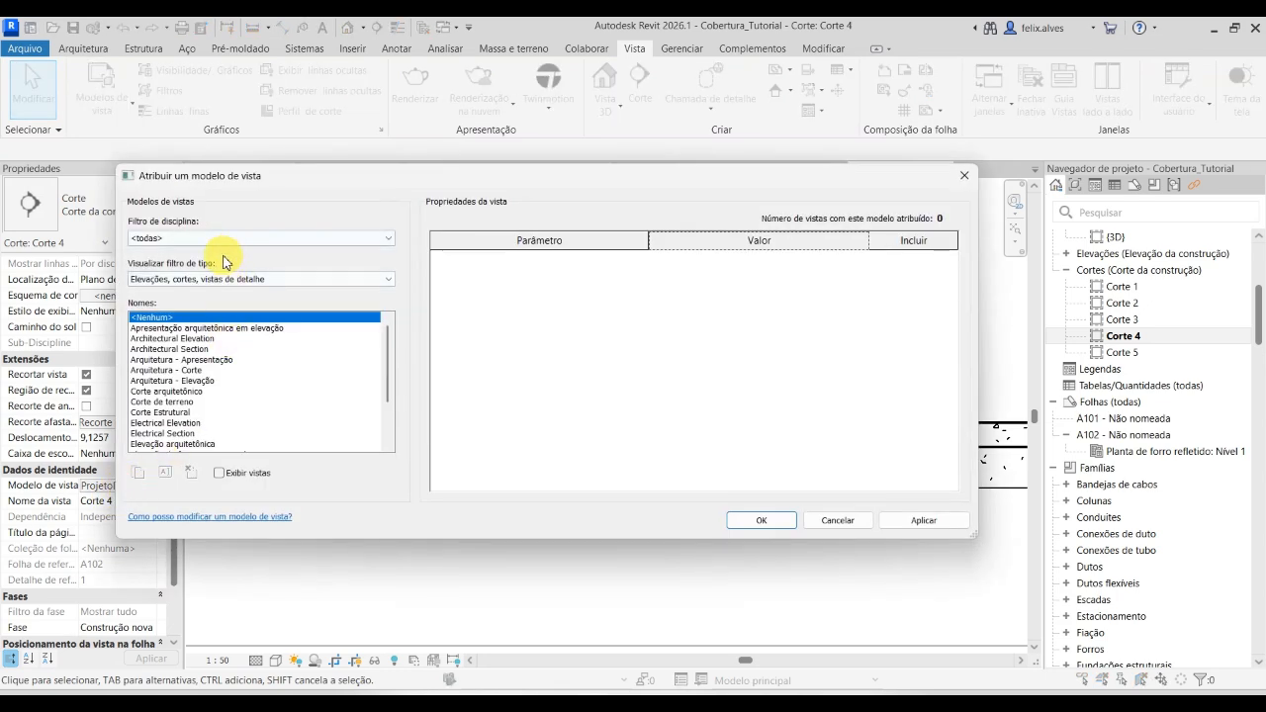
pyautogui.scroll(-3, 173, 381)
pyautogui.scroll(3, 170, 386)
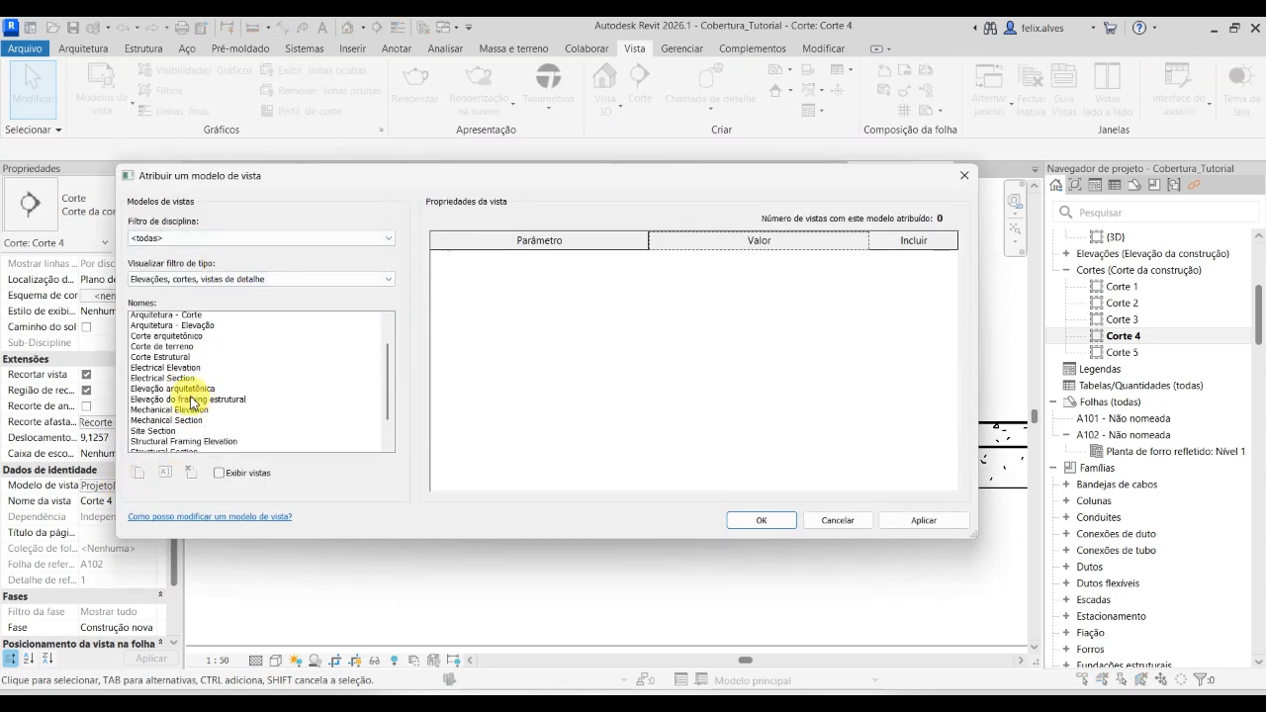
pyautogui.click(248, 240)
pyautogui.click(230, 259)
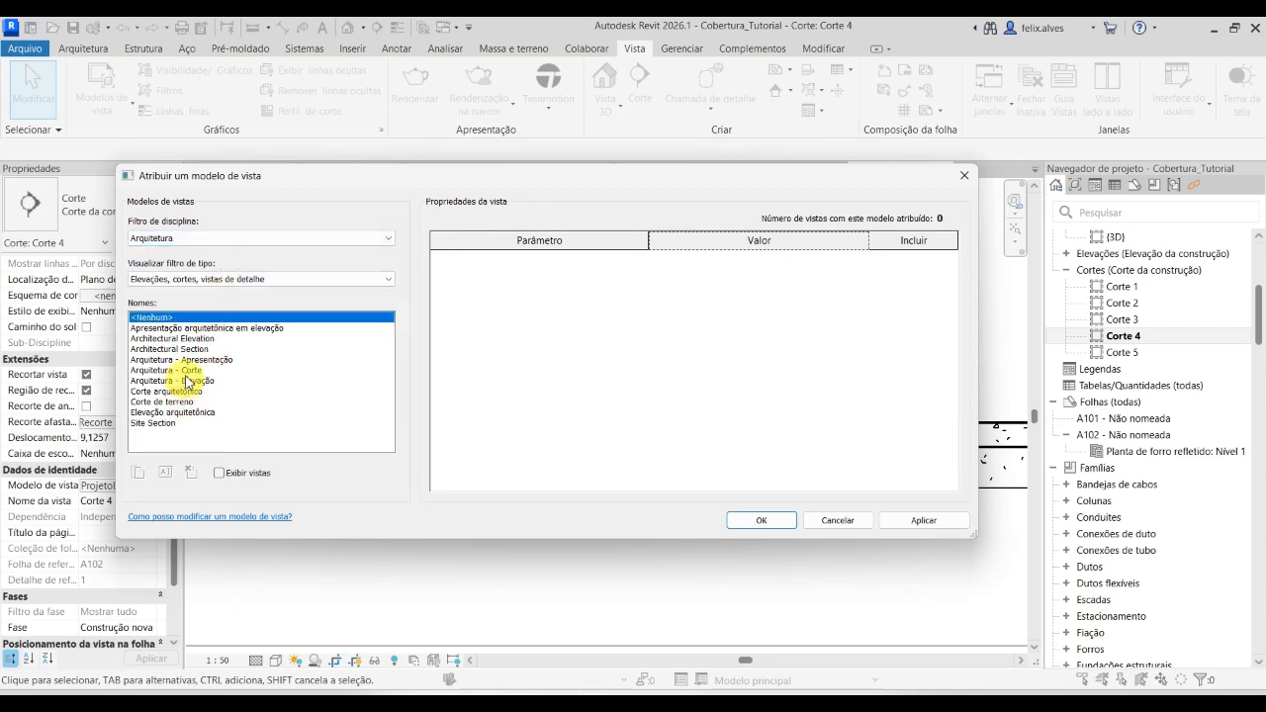
pyautogui.click(227, 241)
pyautogui.click(287, 208)
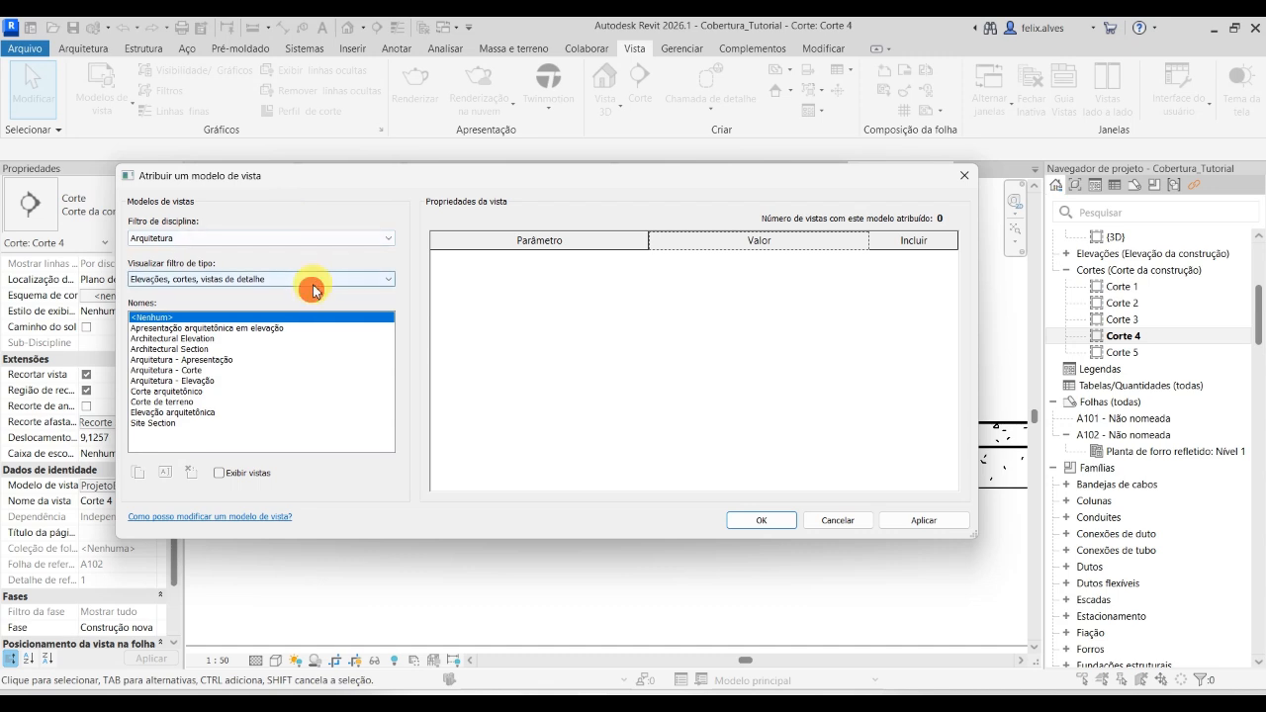
# Extend the template list to all view types and look through the architectural templates for ProjetoEstrutural.
pyautogui.click(314, 282)
pyautogui.click(228, 289)
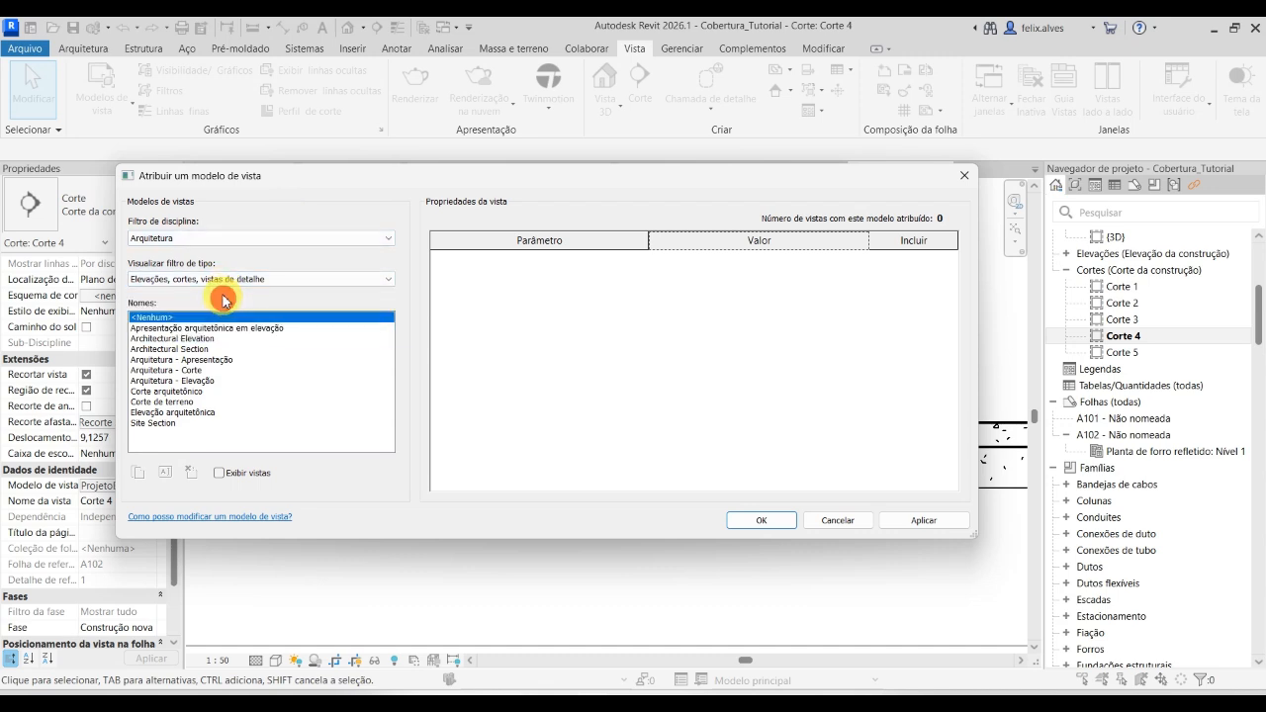
pyautogui.click(225, 279)
pyautogui.click(215, 293)
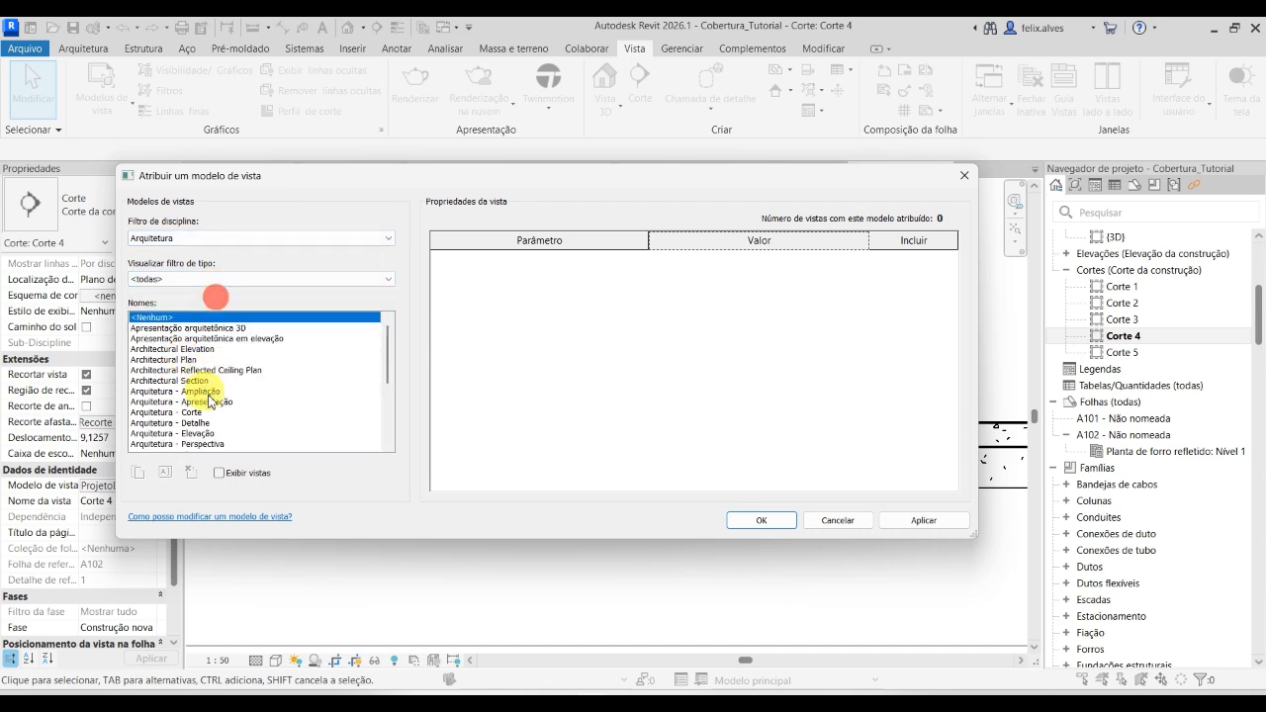
pyautogui.scroll(-4, 205, 394)
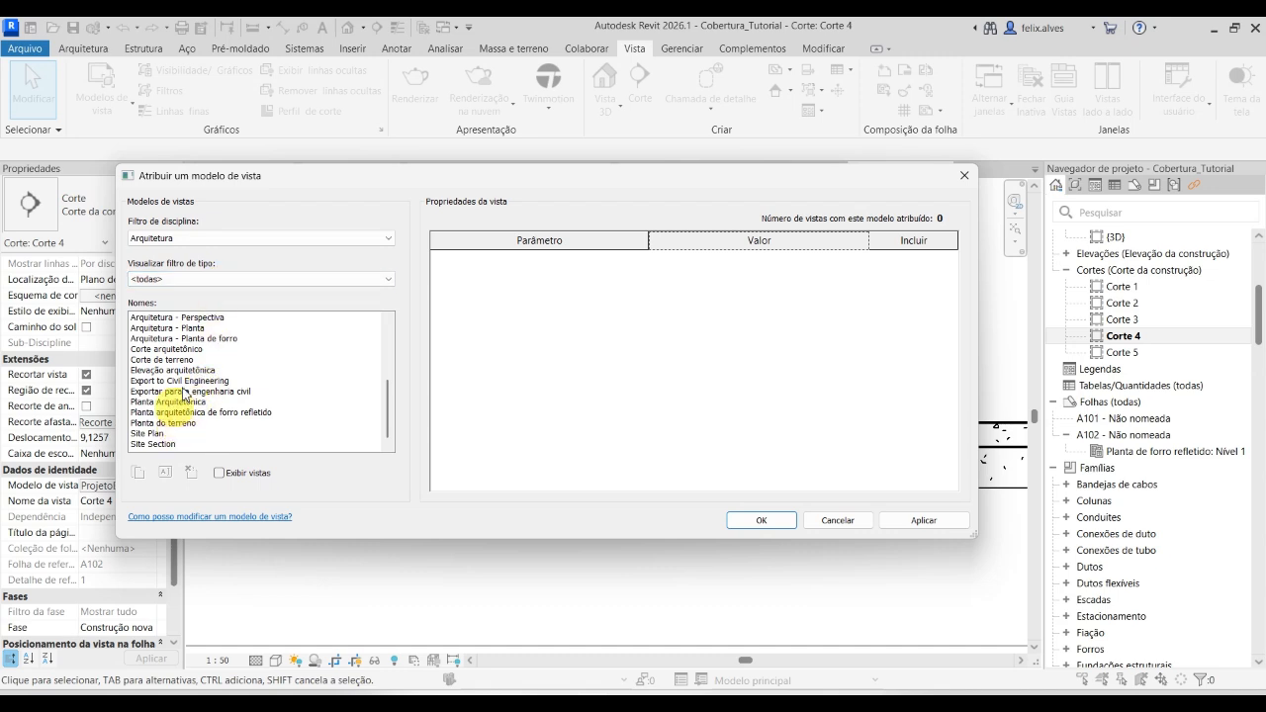
# Check the Estrutural discipline's templates, reset the discipline filter to <todas> and select ProjetoEstrutural.
pyautogui.click(206, 239)
pyautogui.click(192, 278)
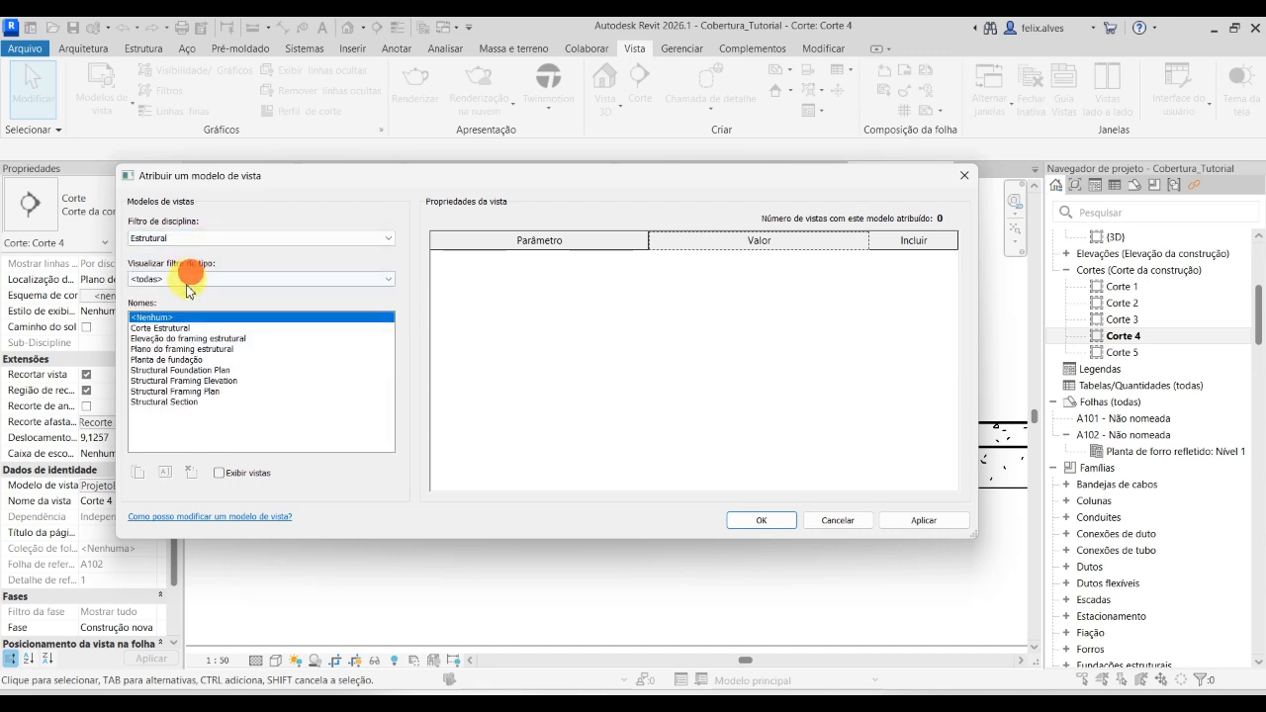
pyautogui.click(228, 241)
pyautogui.click(225, 248)
pyautogui.scroll(-1, 197, 403)
pyautogui.scroll(-2, 198, 406)
pyautogui.scroll(-3, 175, 404)
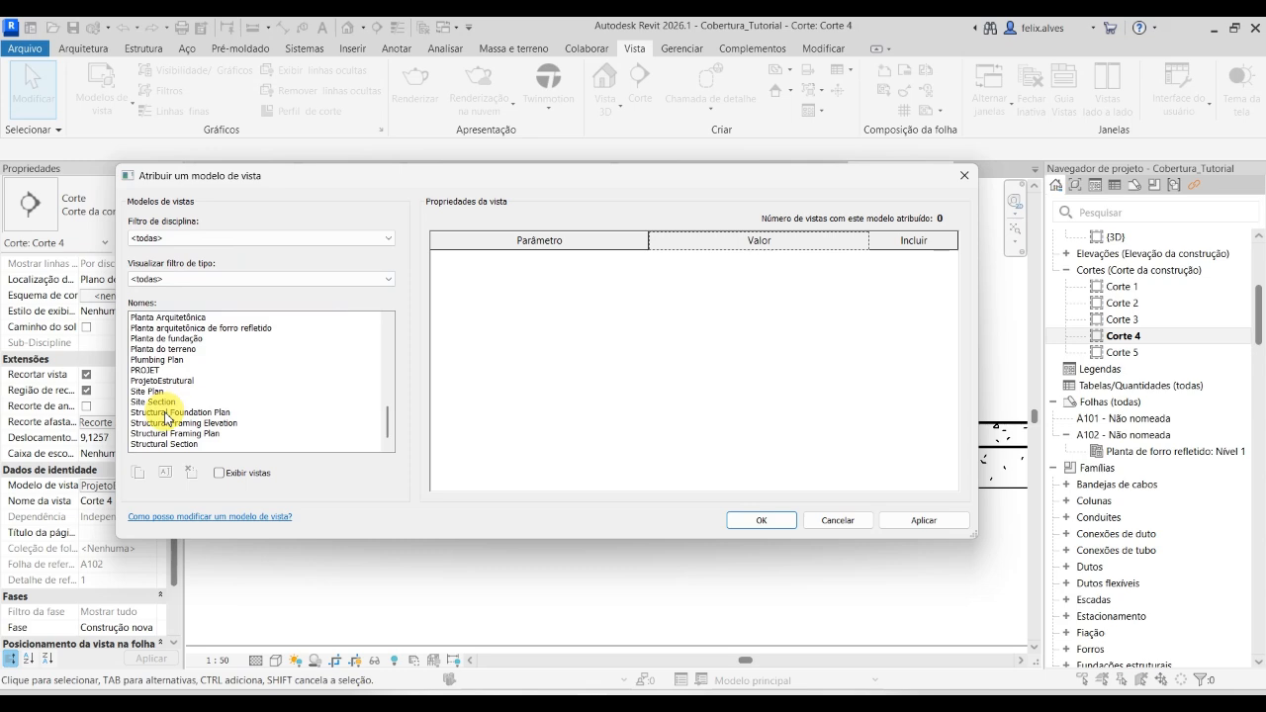
pyautogui.click(168, 381)
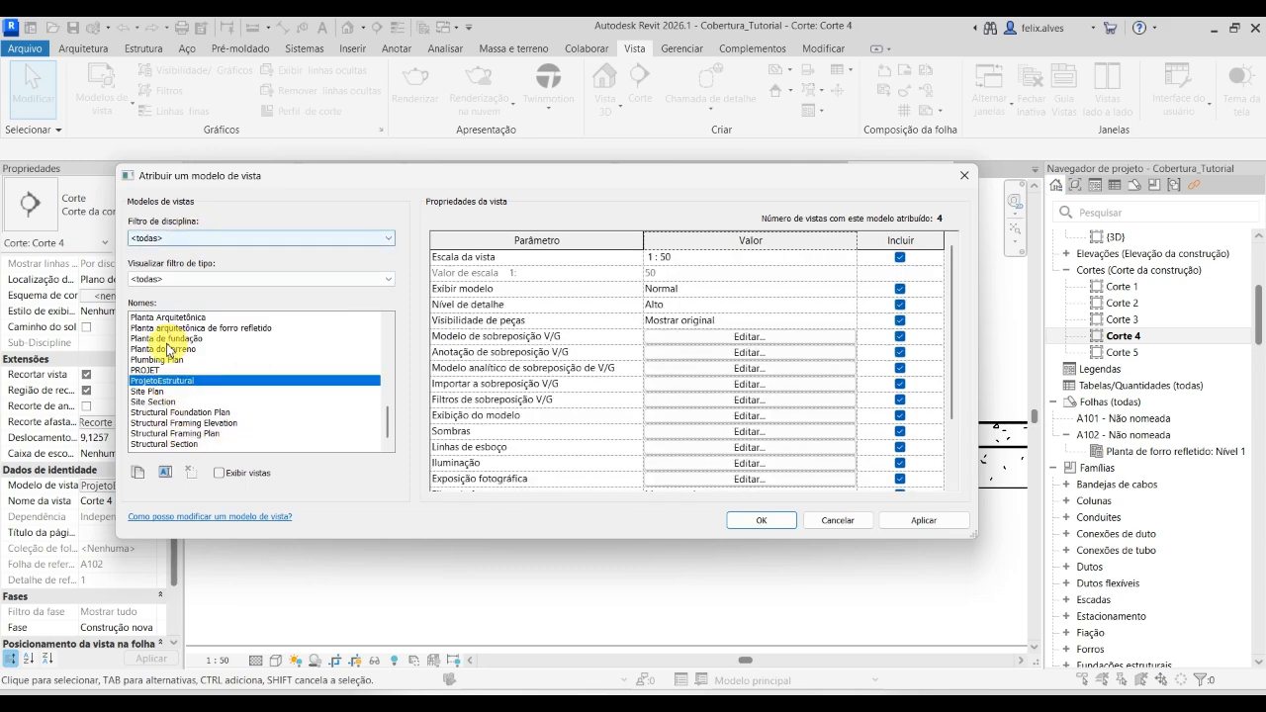
# In the template's model graphics overrides, filter categories by "FUN" and open the cut pattern override for Fundações estruturais.
pyautogui.click(748, 336)
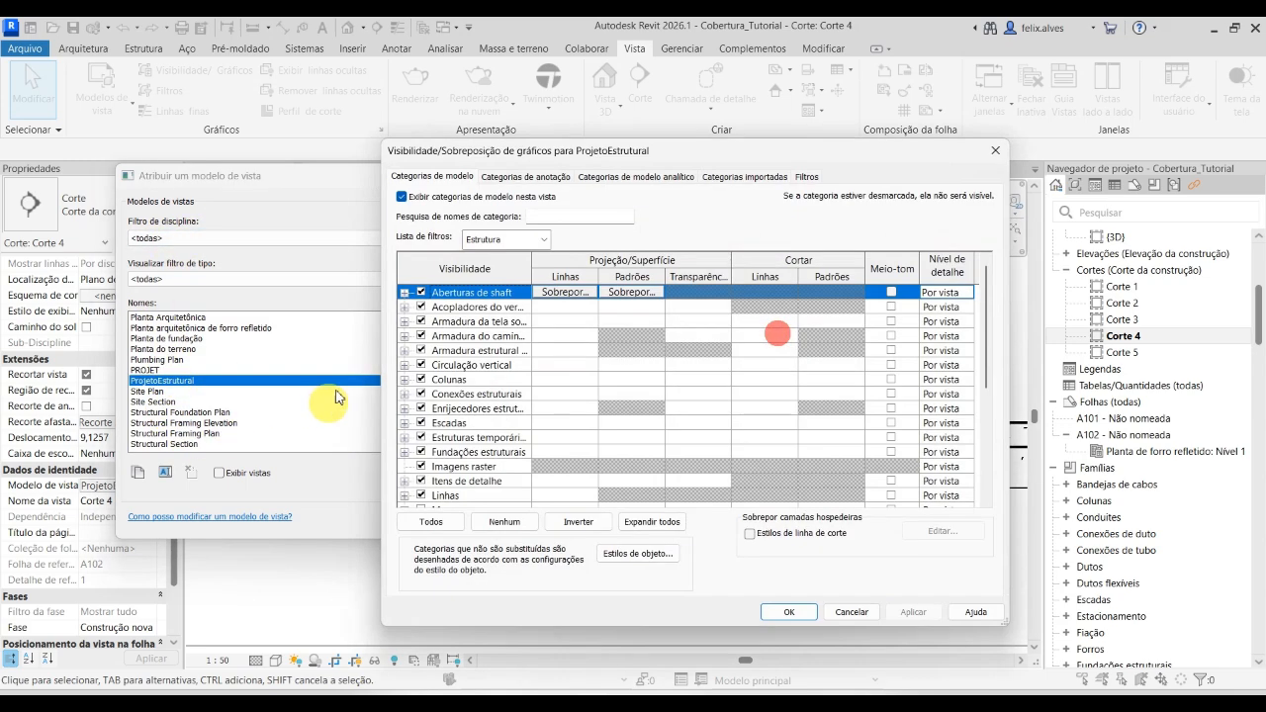
pyautogui.click(559, 218)
pyautogui.write('FUN')
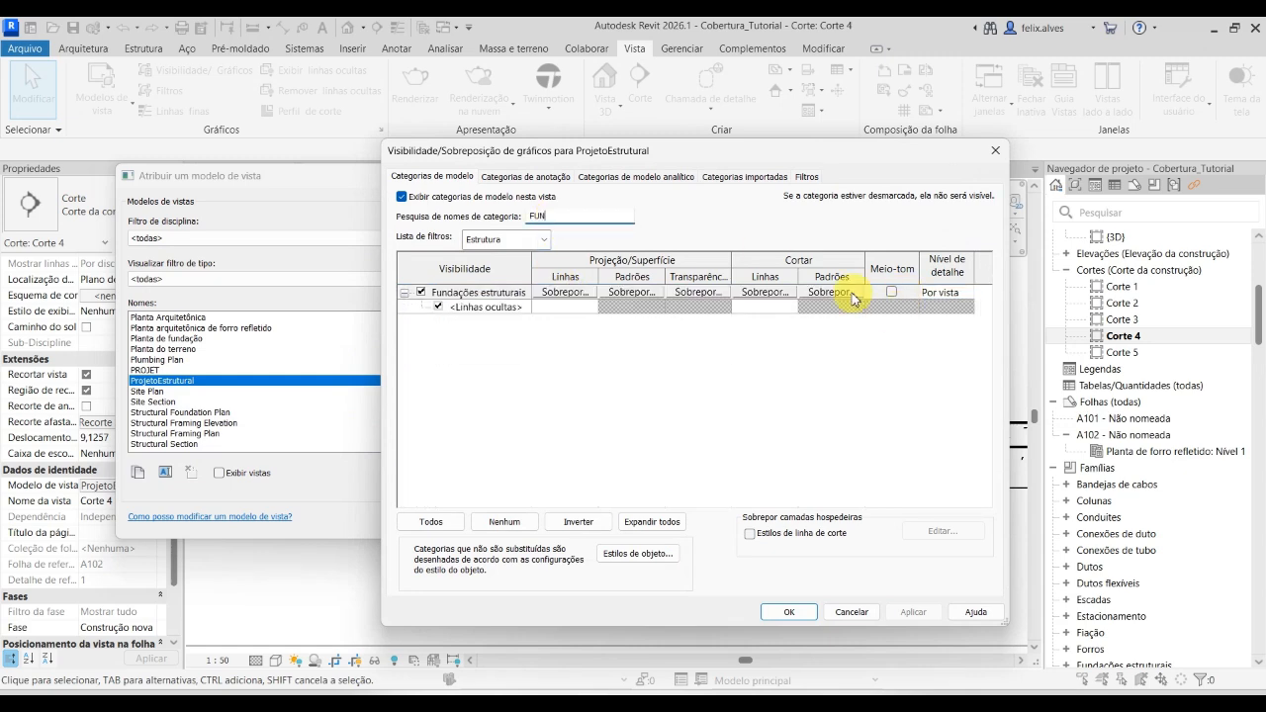
pyautogui.click(842, 291)
# Set the structural foundations' foreground cut pattern to Diagonal down 0.5mm.
pyautogui.click(749, 332)
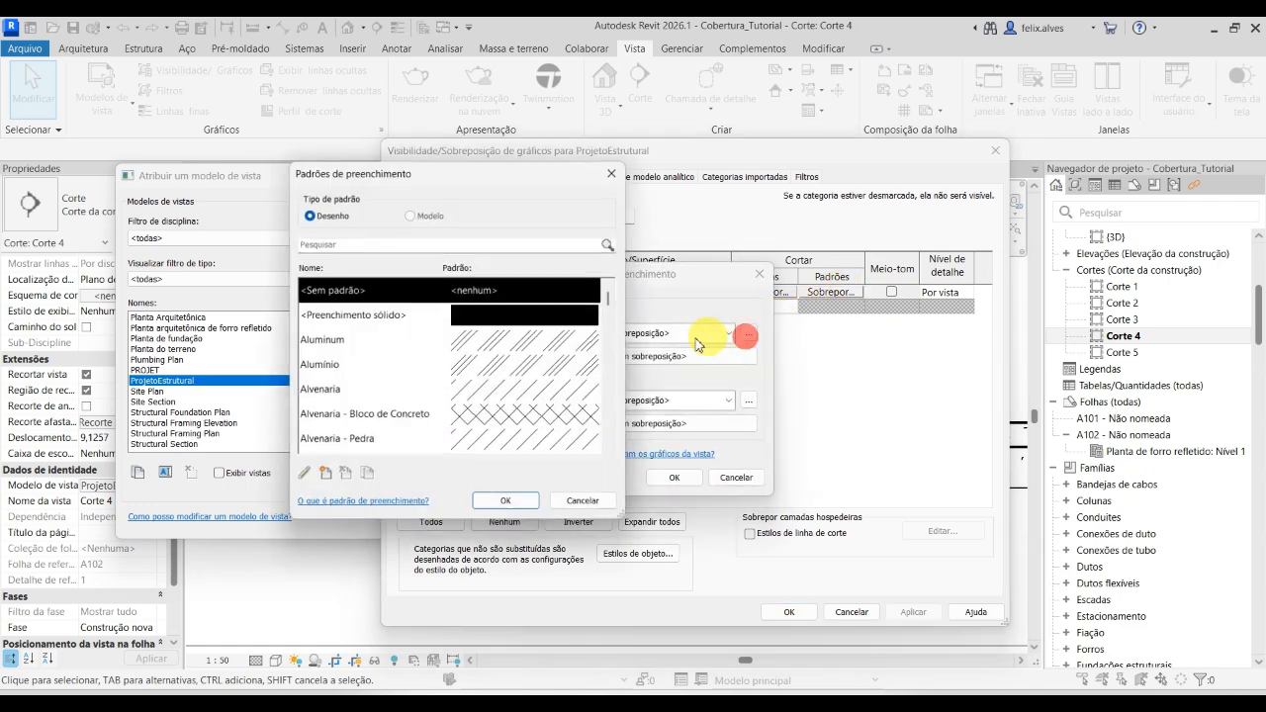
pyautogui.scroll(-3, 489, 425)
pyautogui.scroll(-6, 492, 430)
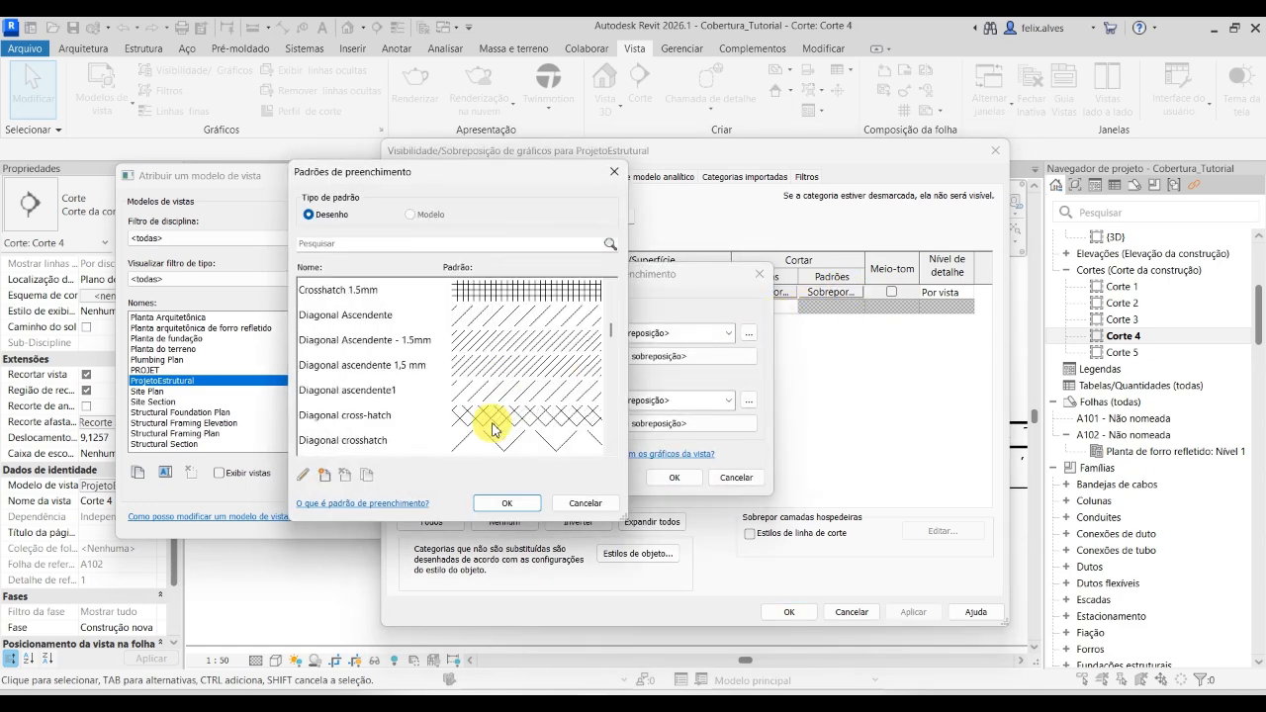
pyautogui.scroll(3, 489, 406)
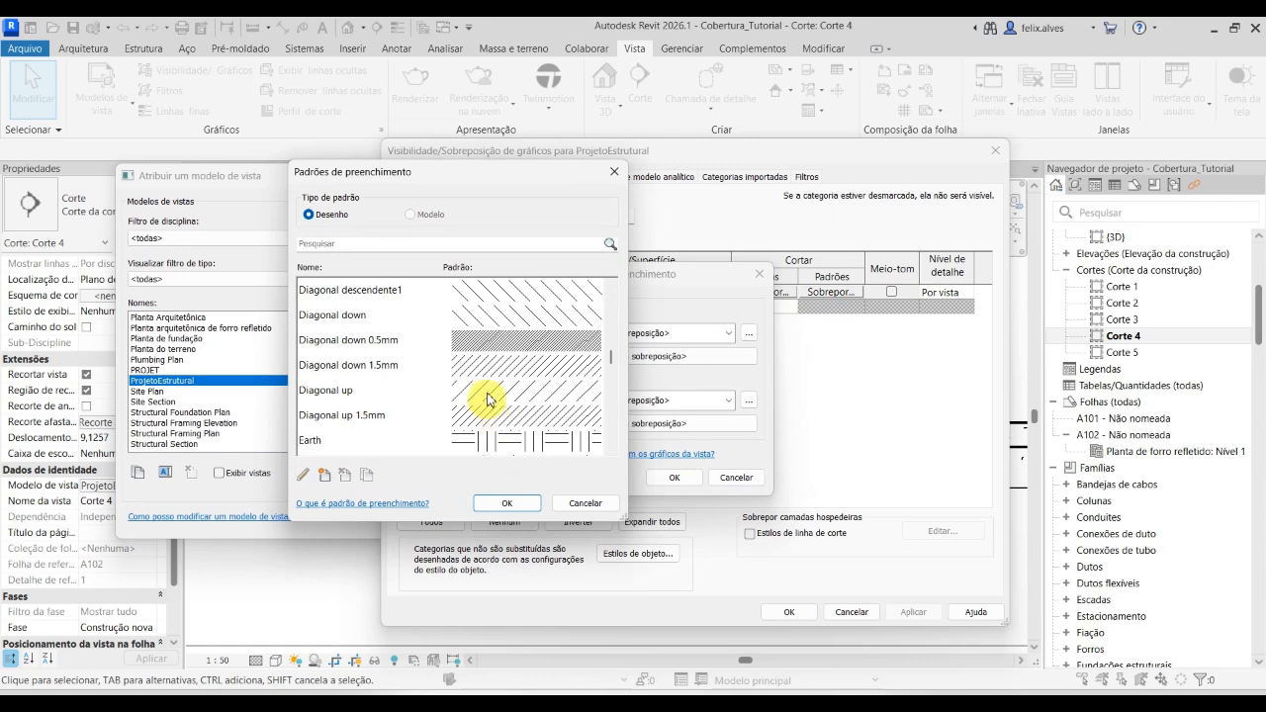
pyautogui.click(495, 339)
pyautogui.click(510, 504)
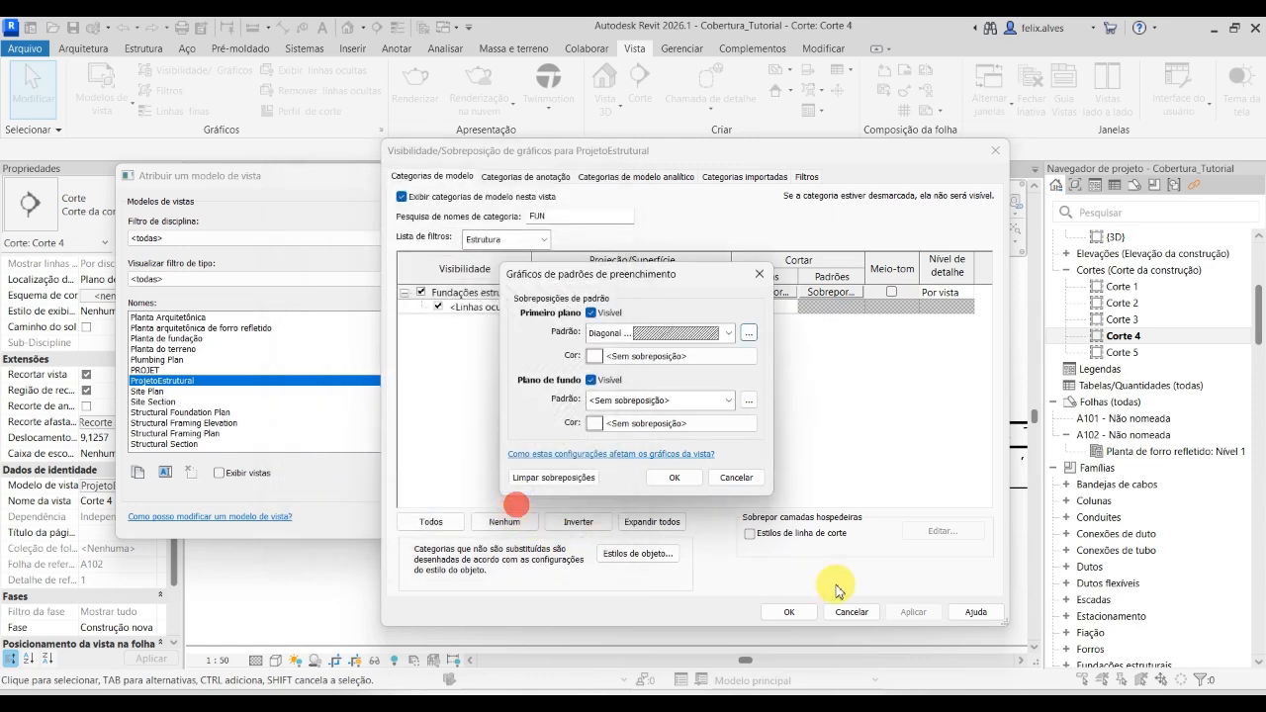
pyautogui.click(674, 477)
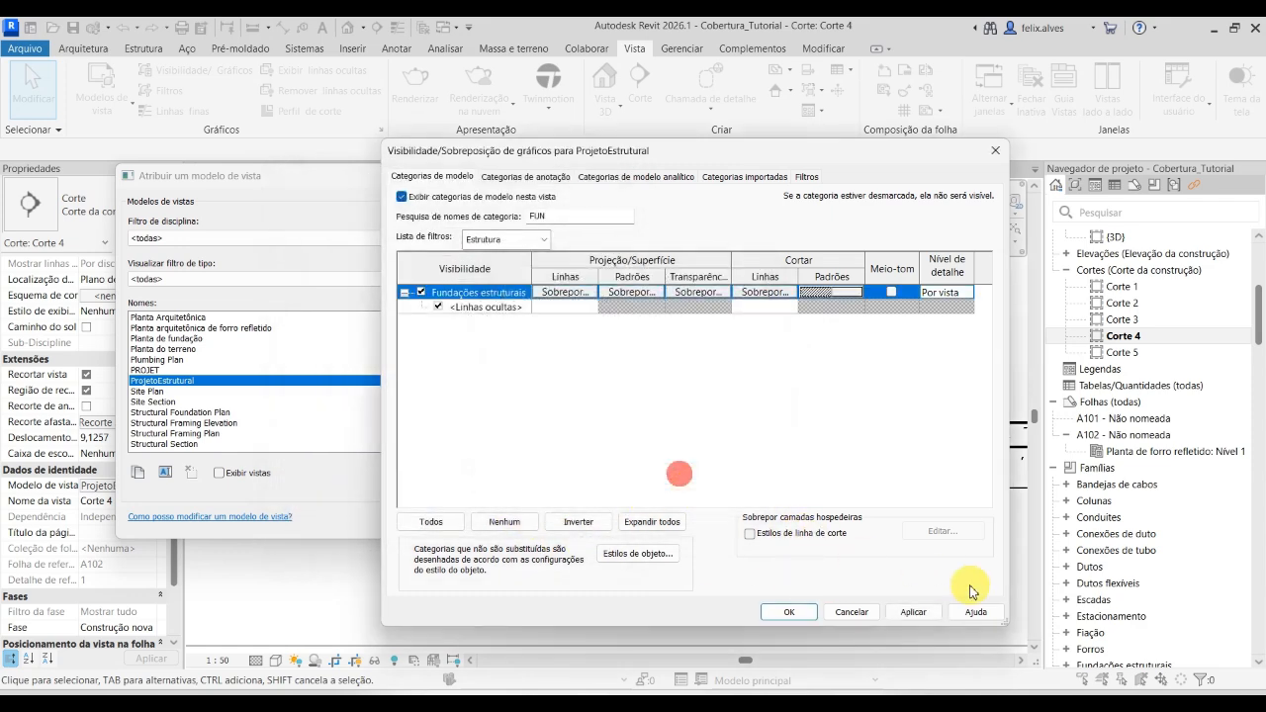
# Apply the foundation override and assign the modified ProjetoEstrutural template to Corte 4.
pyautogui.click(903, 614)
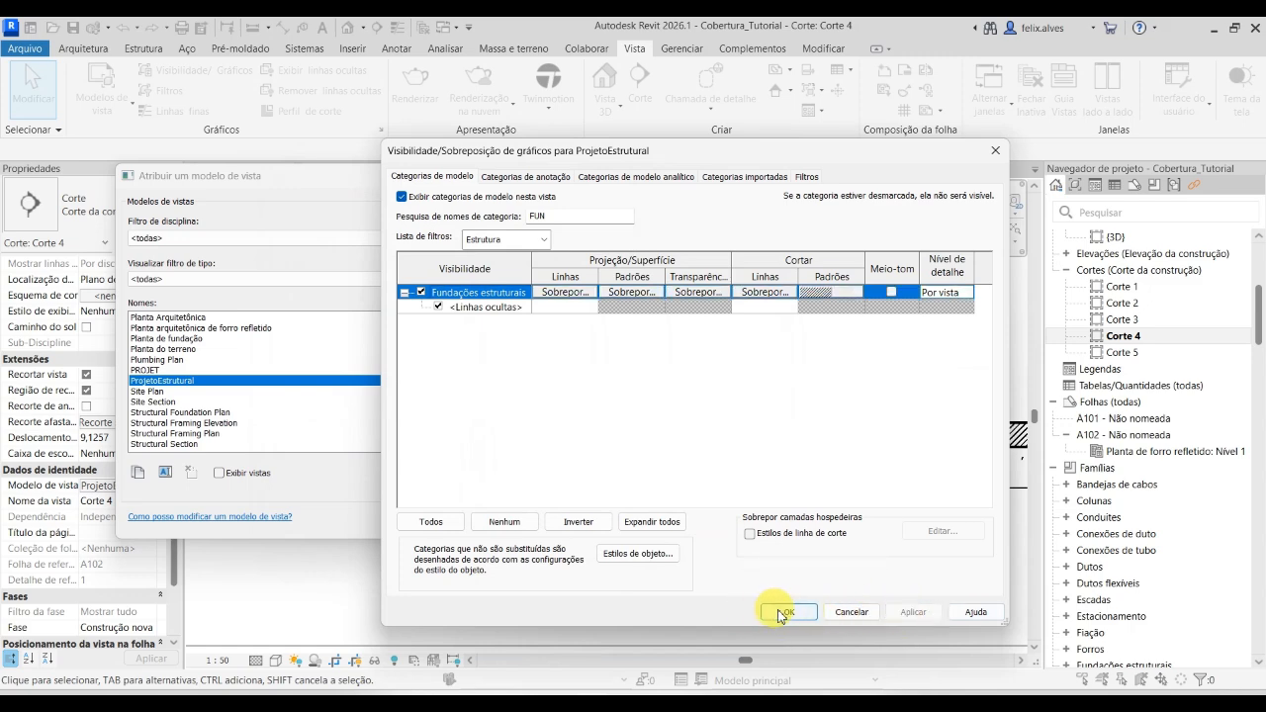
pyautogui.click(776, 612)
pyautogui.click(920, 521)
pyautogui.click(787, 525)
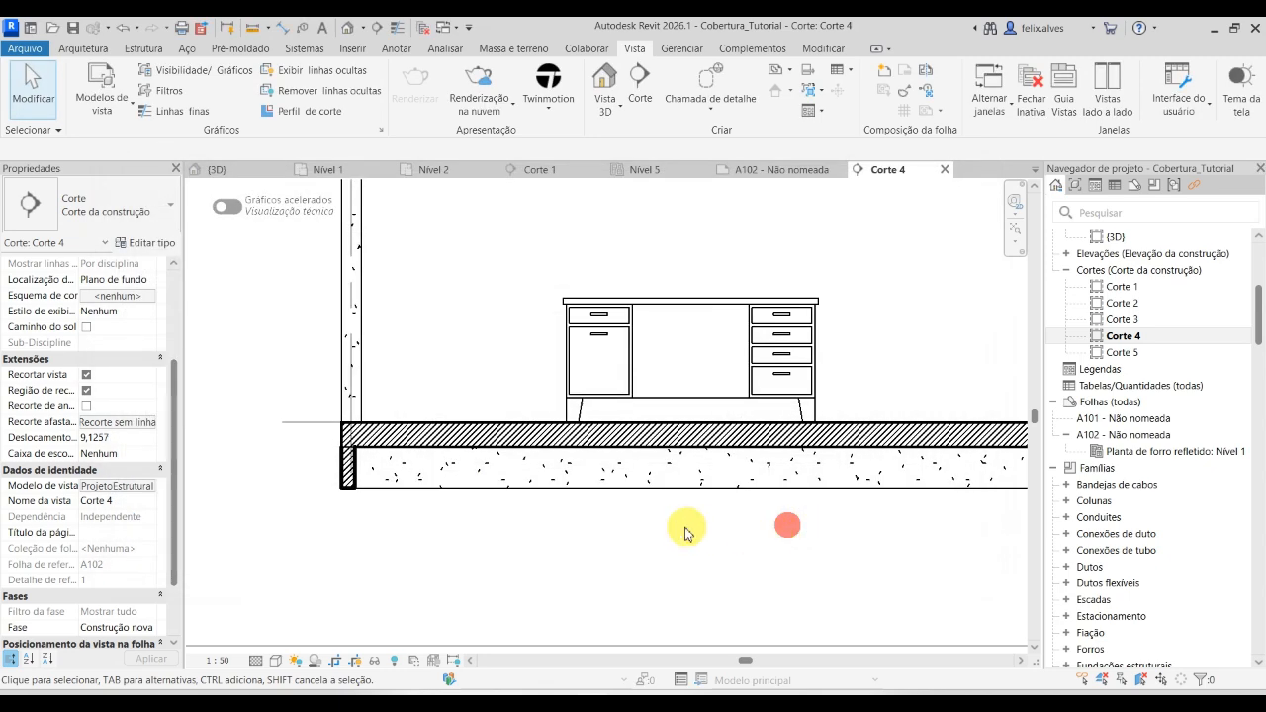
# Examine the hatching and cut line thickness where the foundation slab meets the edge beam in Corte 4.
pyautogui.scroll(-4, 692, 531)
pyautogui.scroll(3, 678, 536)
pyautogui.scroll(2, 441, 494)
pyautogui.scroll(2, 440, 494)
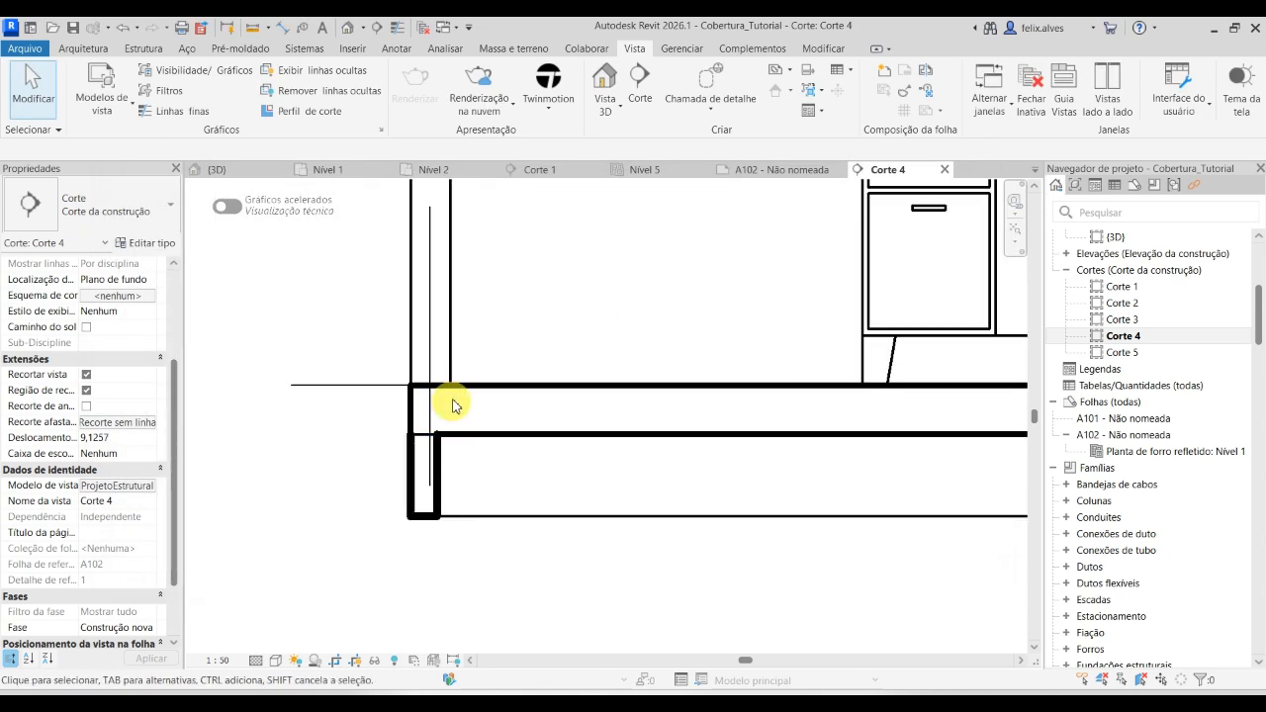
pyautogui.scroll(3, 409, 376)
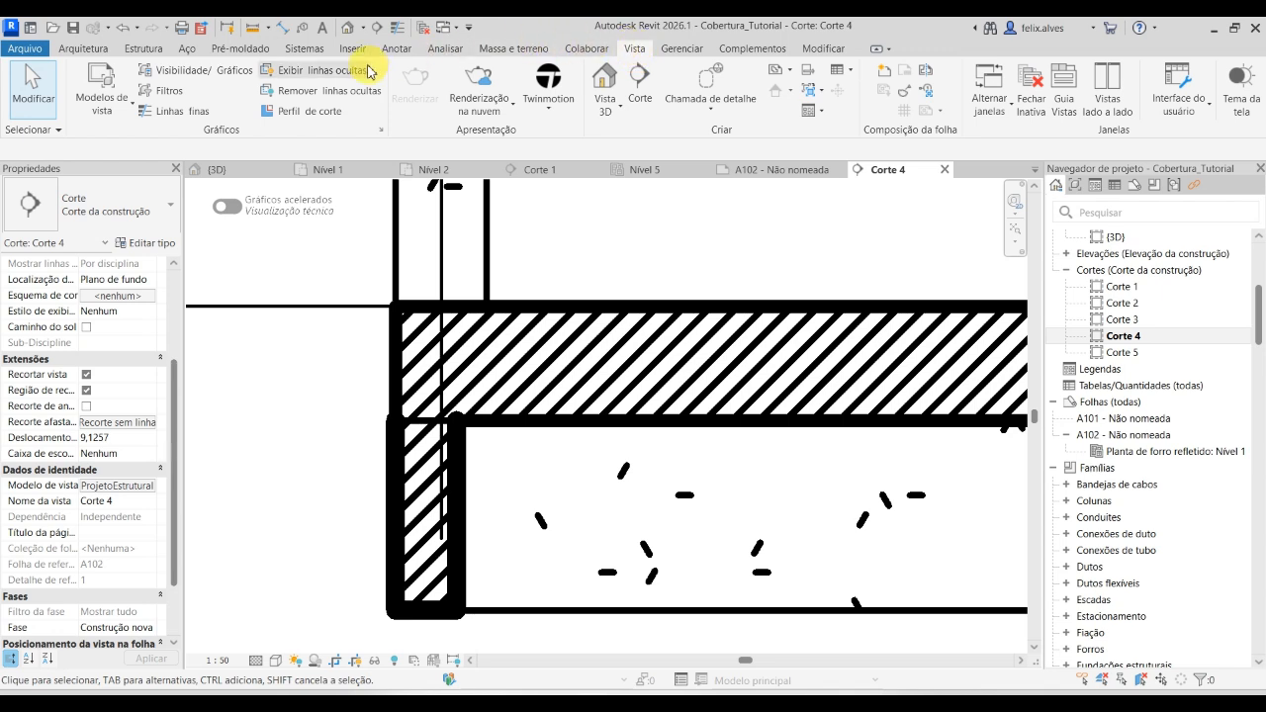
# Open the project's object styles beside the section detail and filter the model categories by "VIG".
pyautogui.click(681, 47)
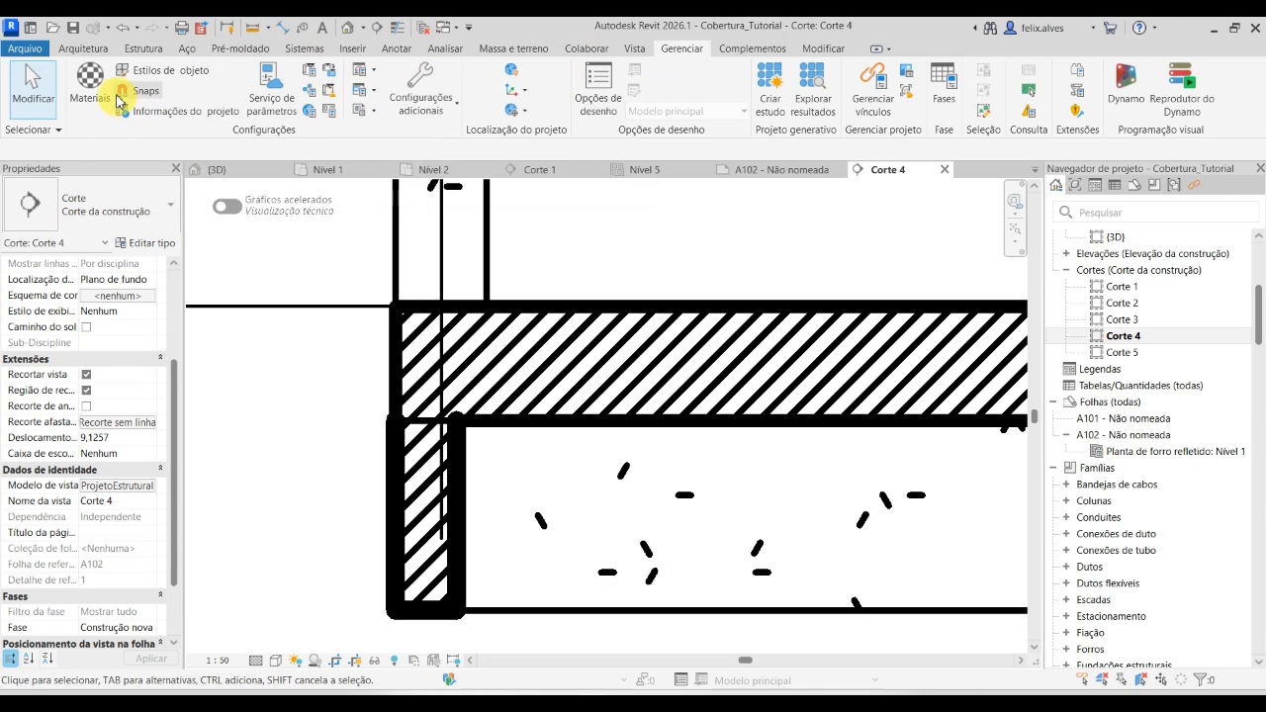
pyautogui.click(187, 70)
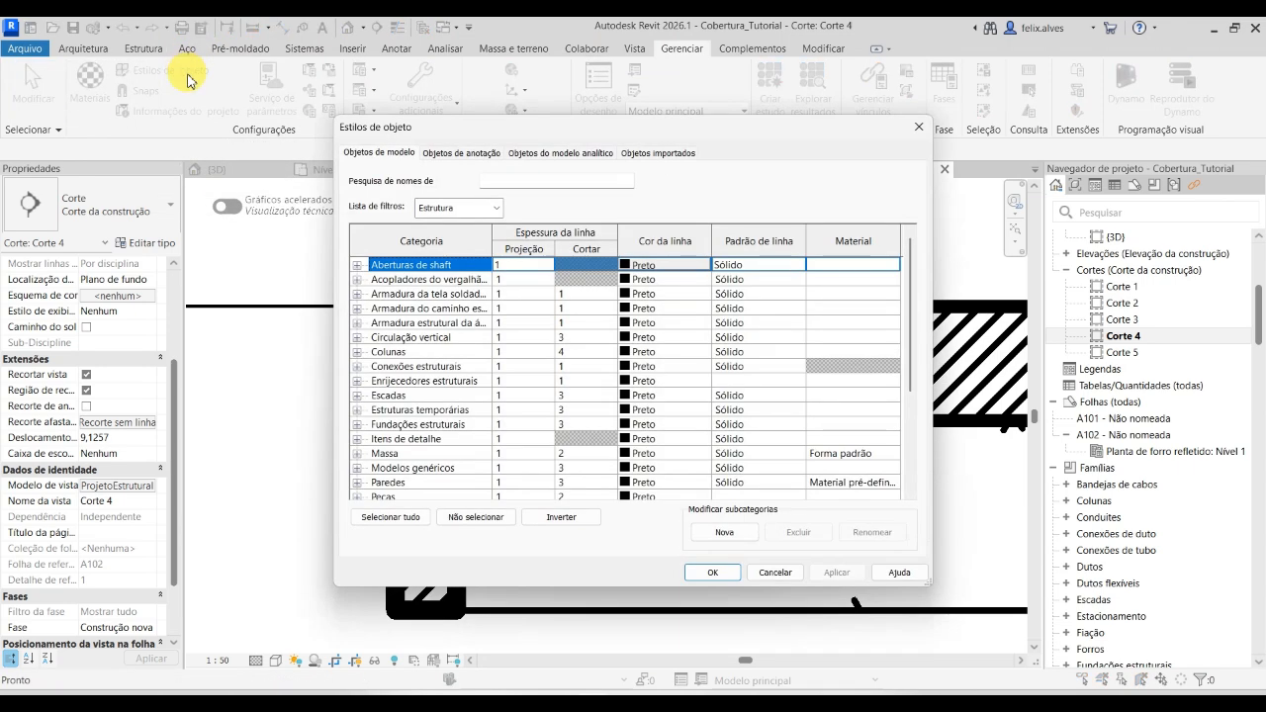
pyautogui.moveTo(797, 137); pyautogui.dragTo(1005, 164)
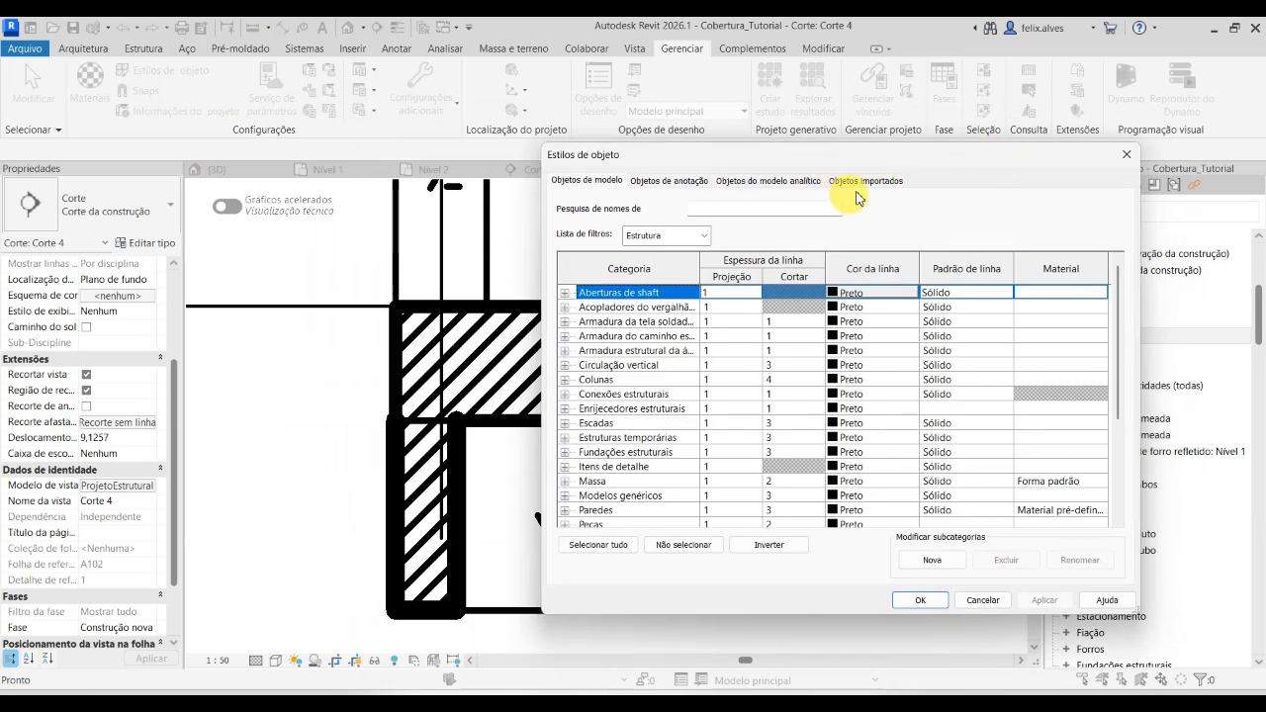
pyautogui.moveTo(899, 161); pyautogui.dragTo(911, 173)
pyautogui.click(810, 219)
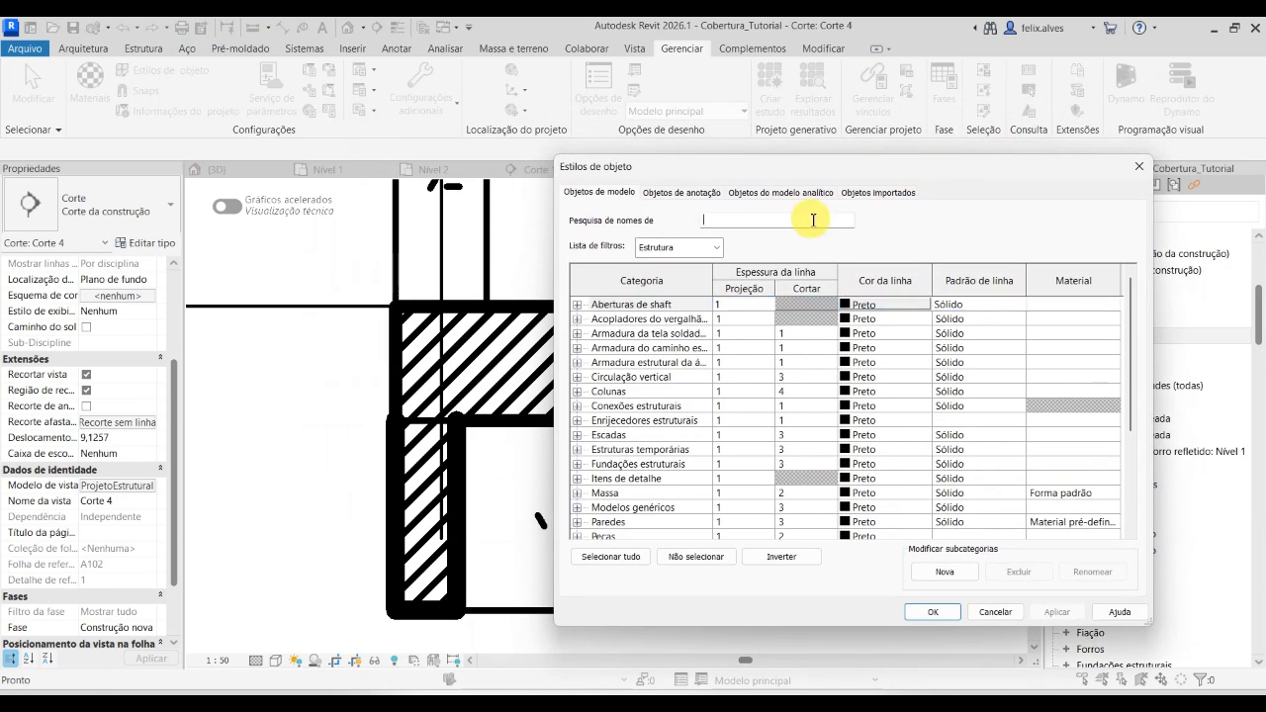
pyautogui.write('vi')
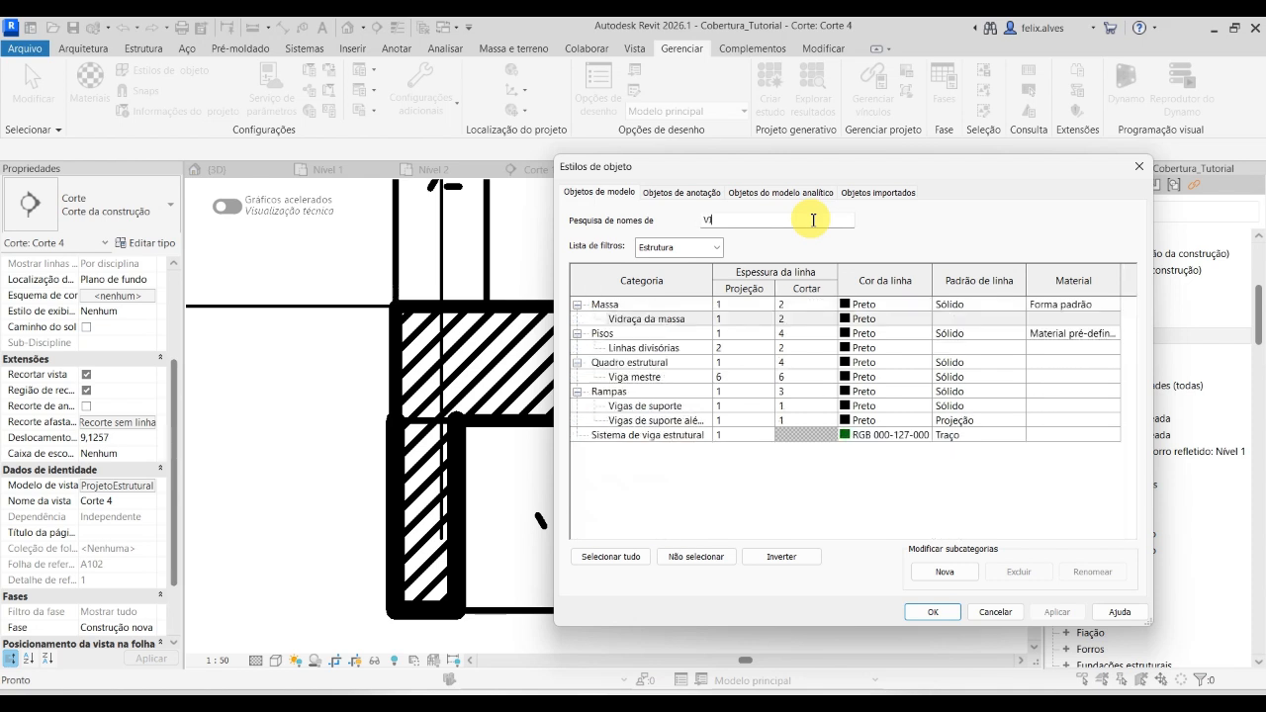
pyautogui.write('G')
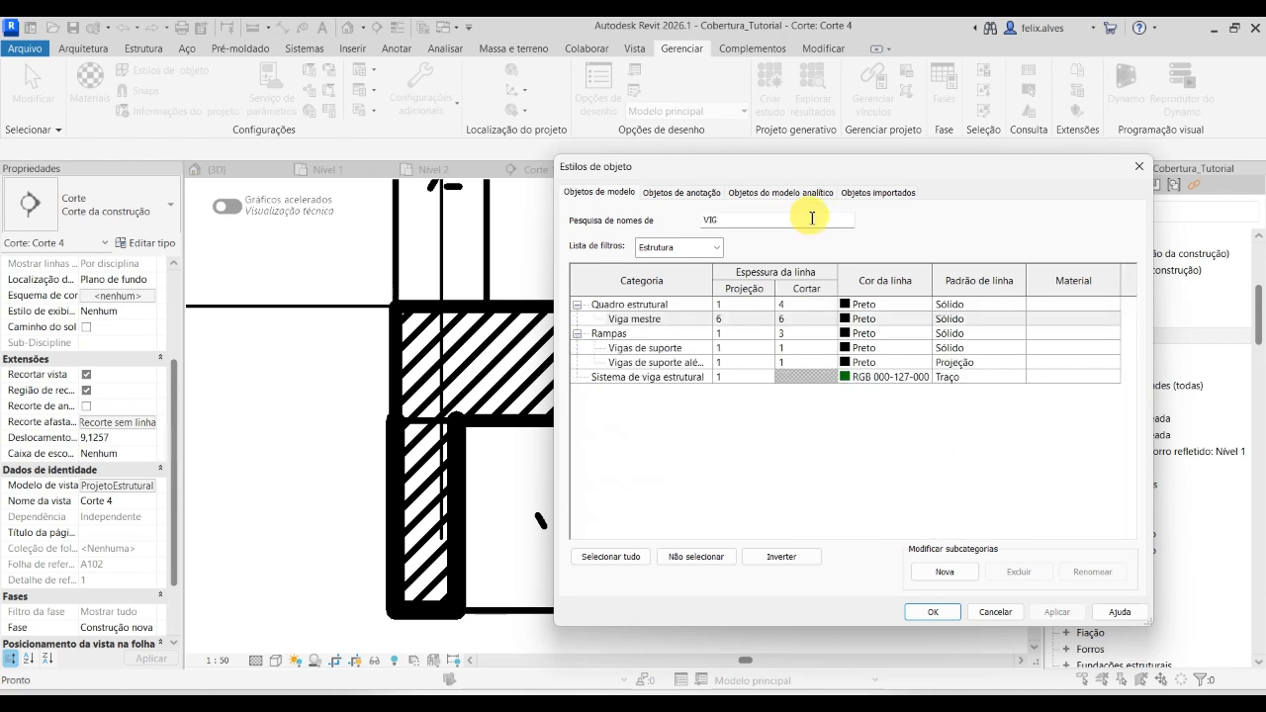
# Set the cut line weight of the Viga mestre subcategory to 4 and apply it.
pyautogui.click(795, 320)
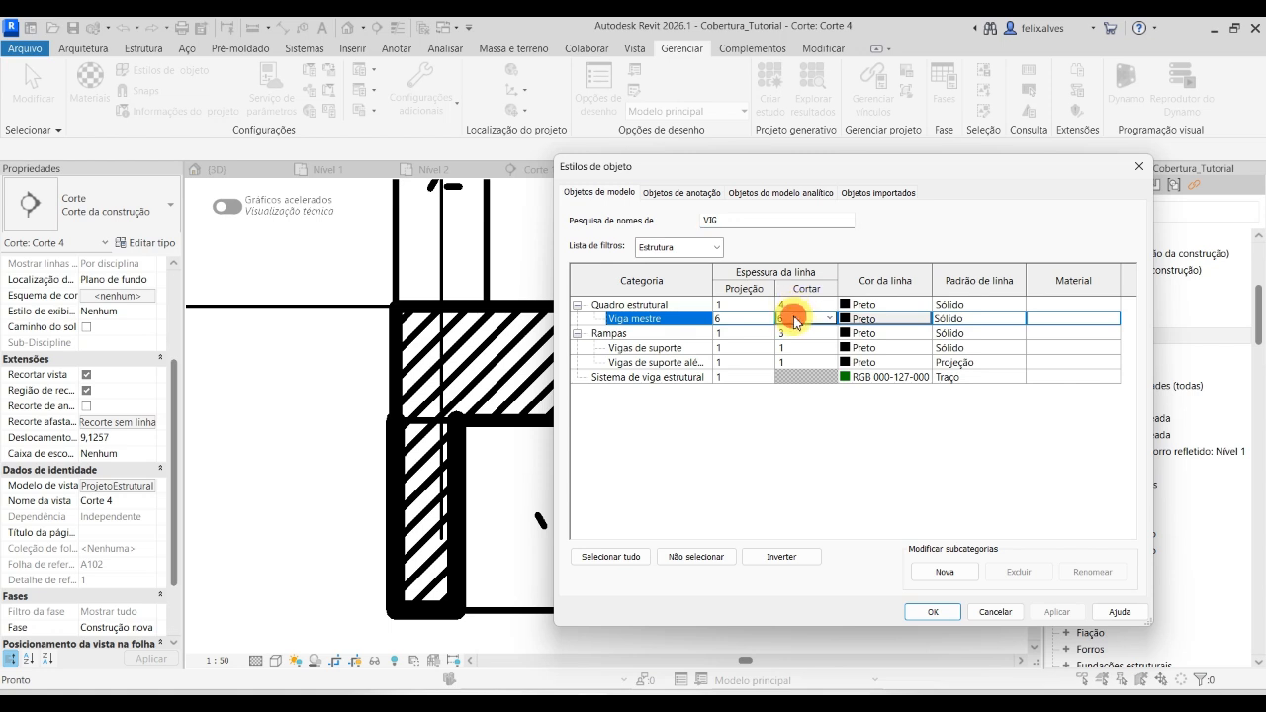
pyautogui.click(828, 317)
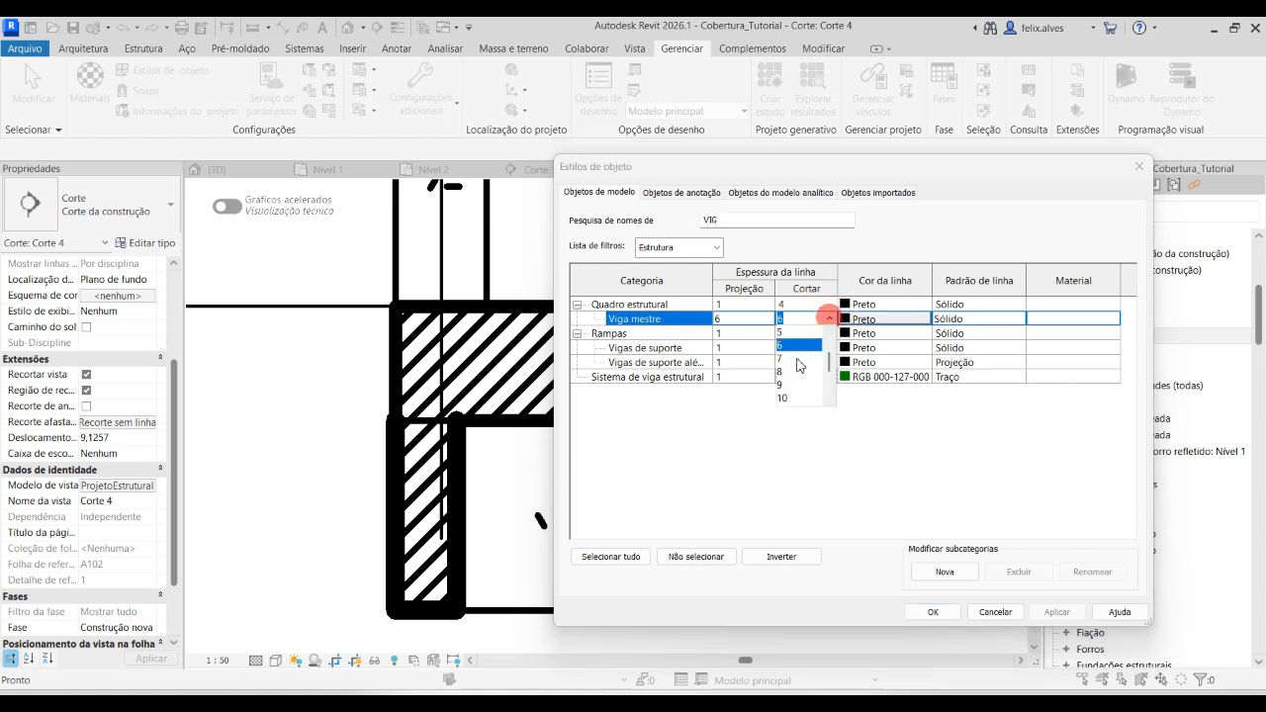
pyautogui.scroll(1, 786, 345)
pyautogui.click(782, 359)
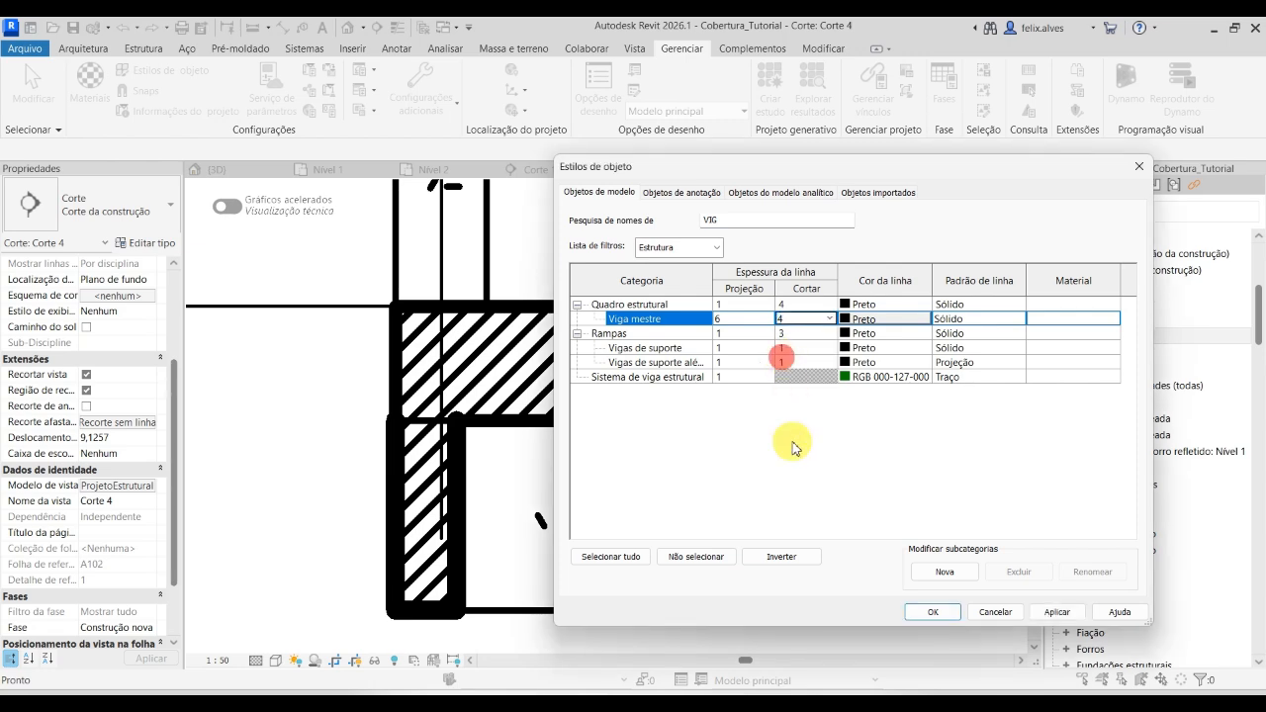
pyautogui.click(1058, 612)
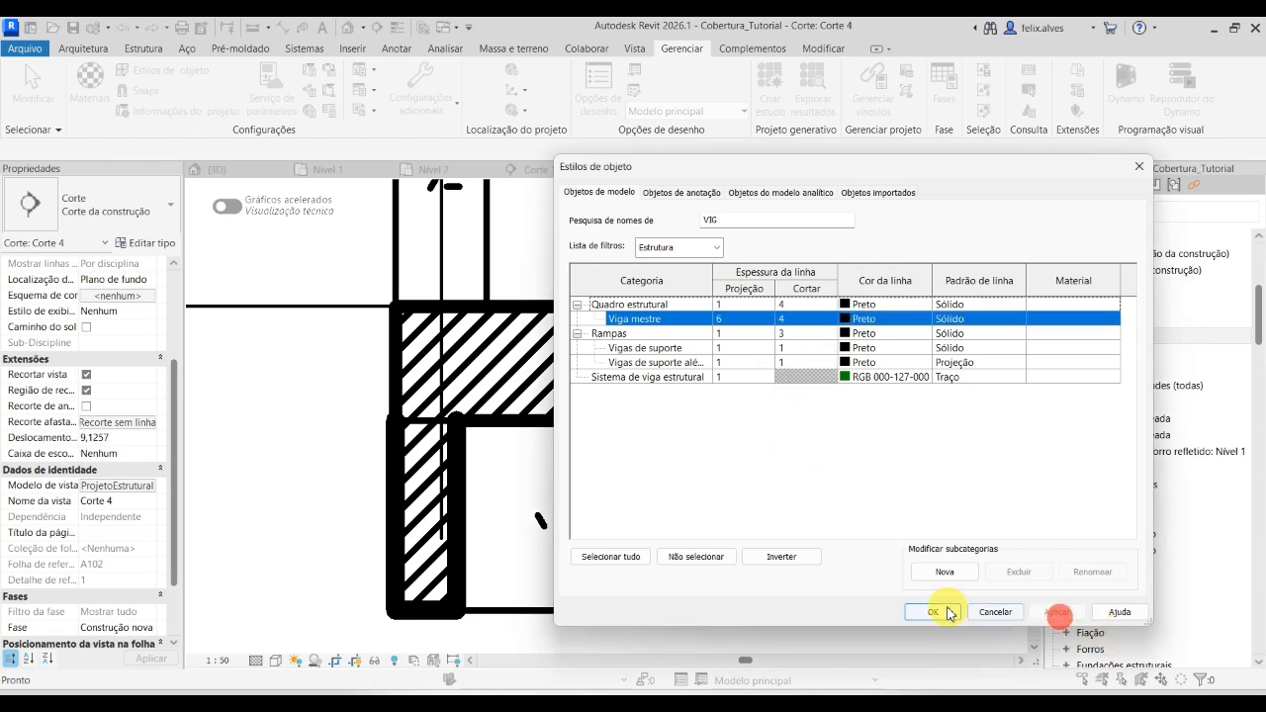
# Confirm the object styles and check which model category the edge beam in Corte 4 belongs to.
pyautogui.click(941, 611)
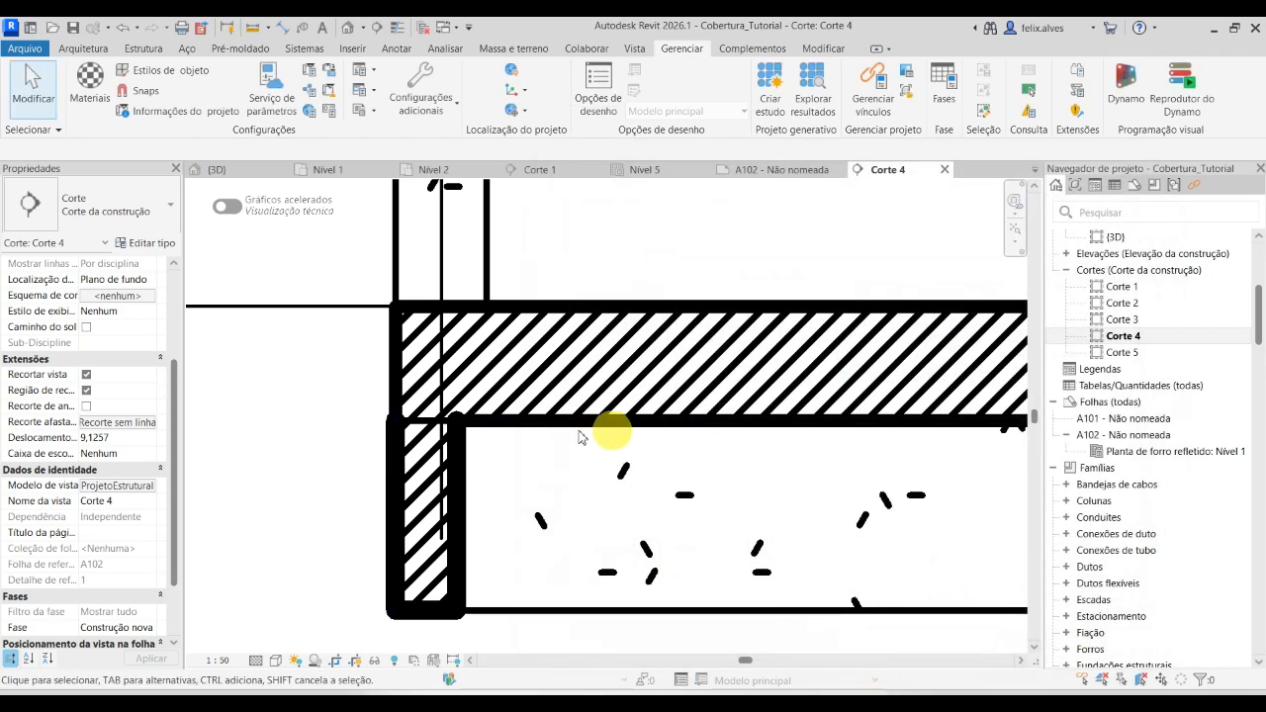
pyautogui.click(463, 481)
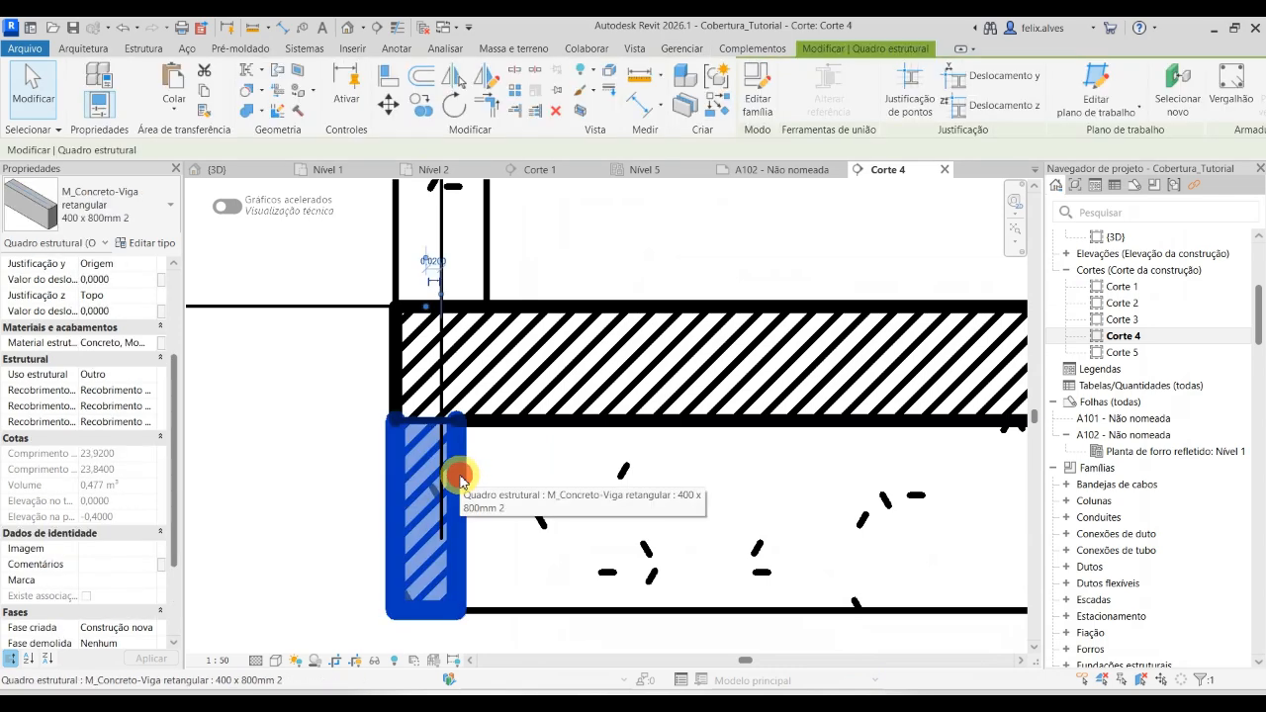
pyautogui.press('Escape')
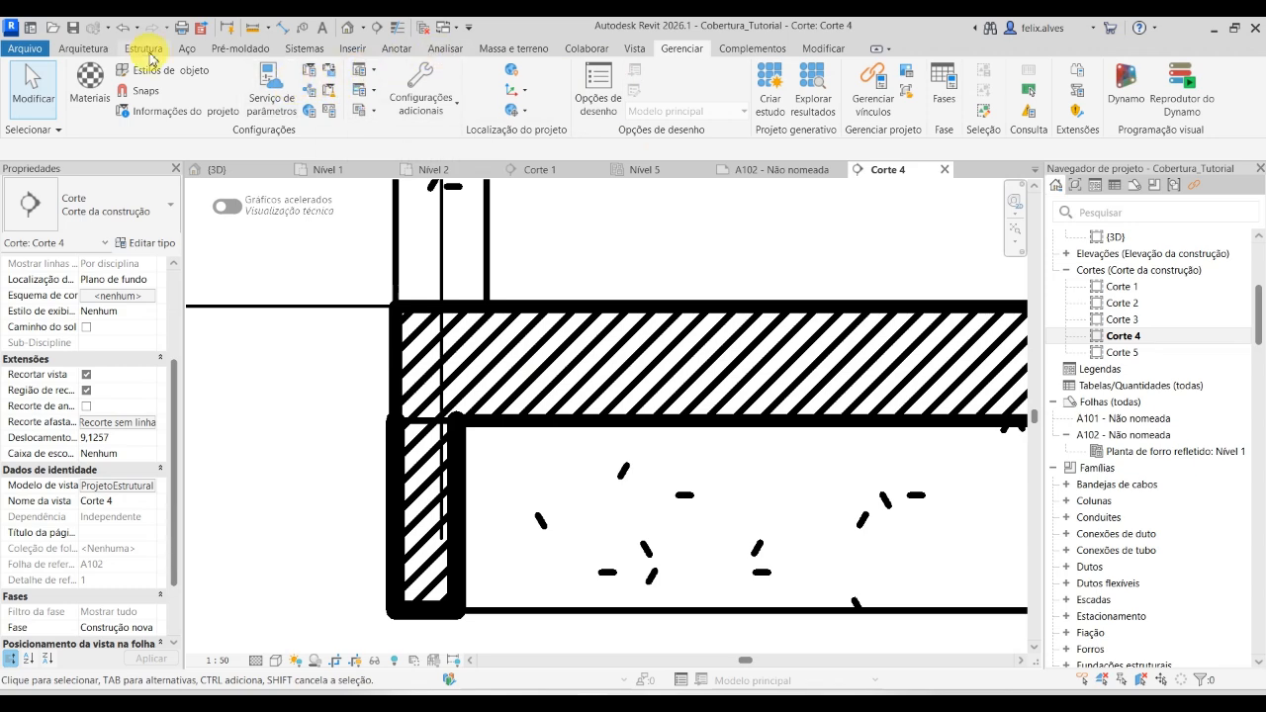
# In the project's object styles, filter the categories by "QUADR" and set the cut line weight of Quadro estrutural to 3.
pyautogui.click(194, 79)
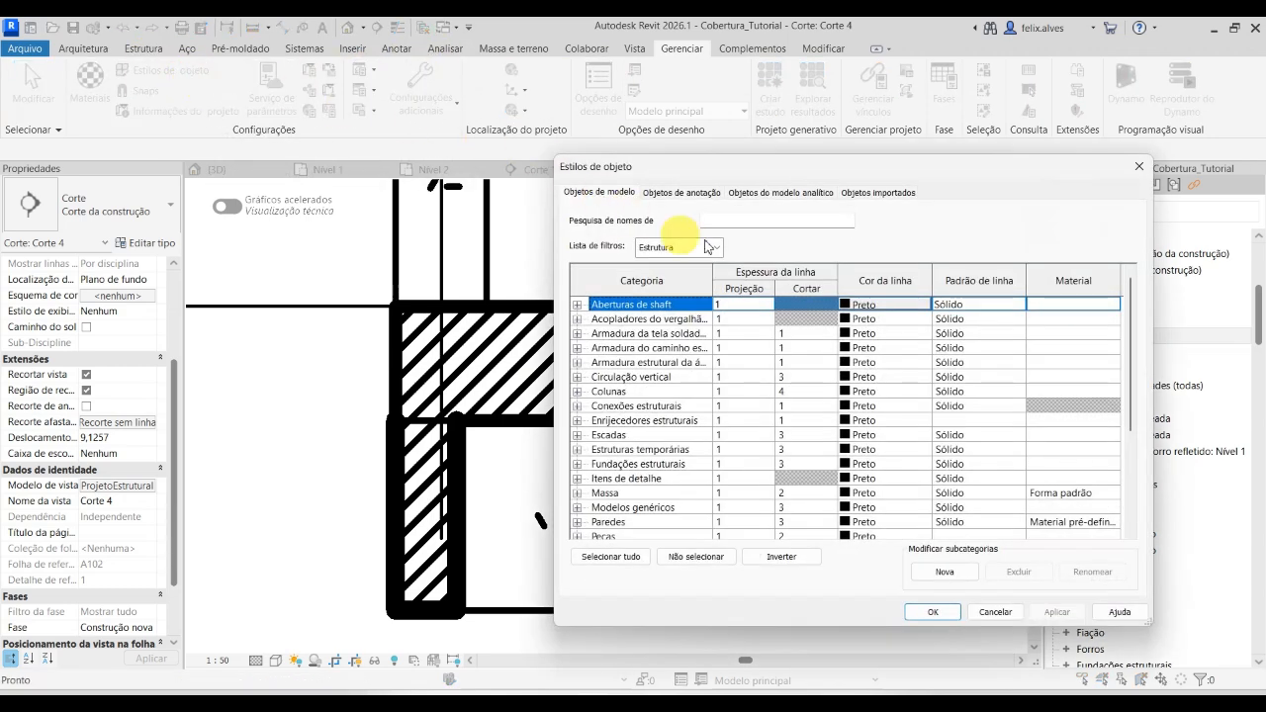
pyautogui.click(770, 220)
pyautogui.write('QUADR')
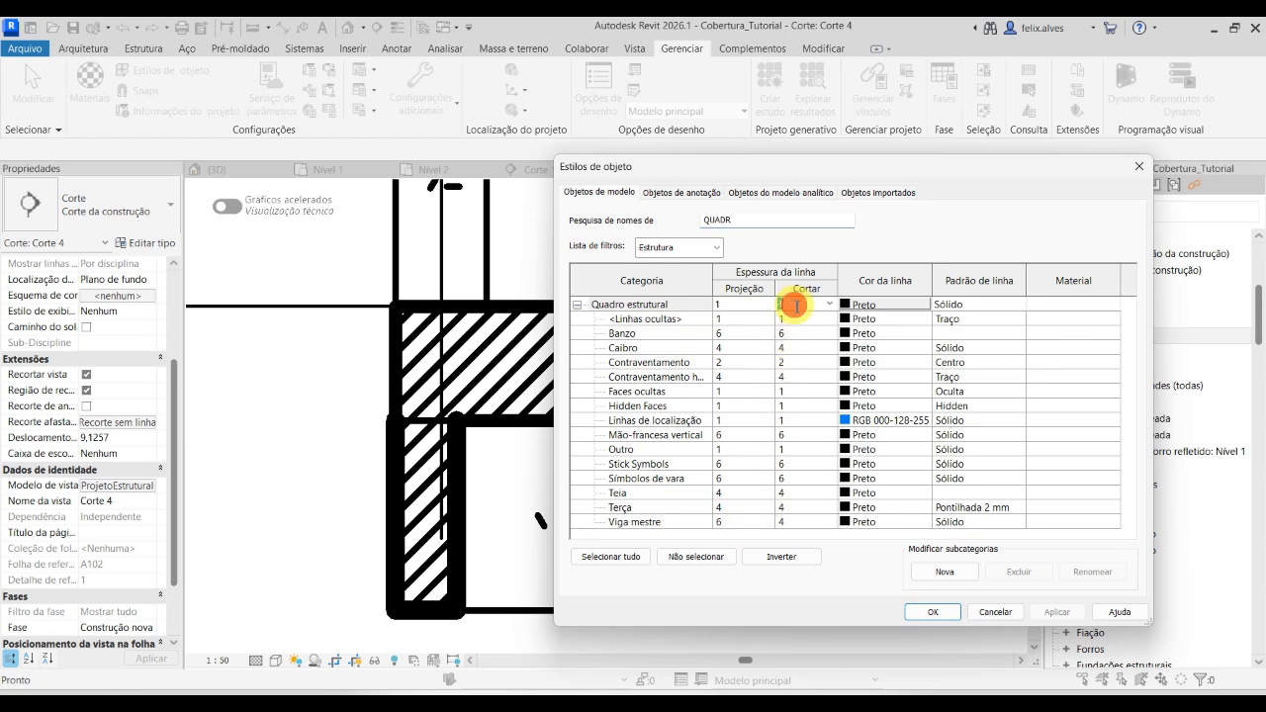
pyautogui.click(830, 304)
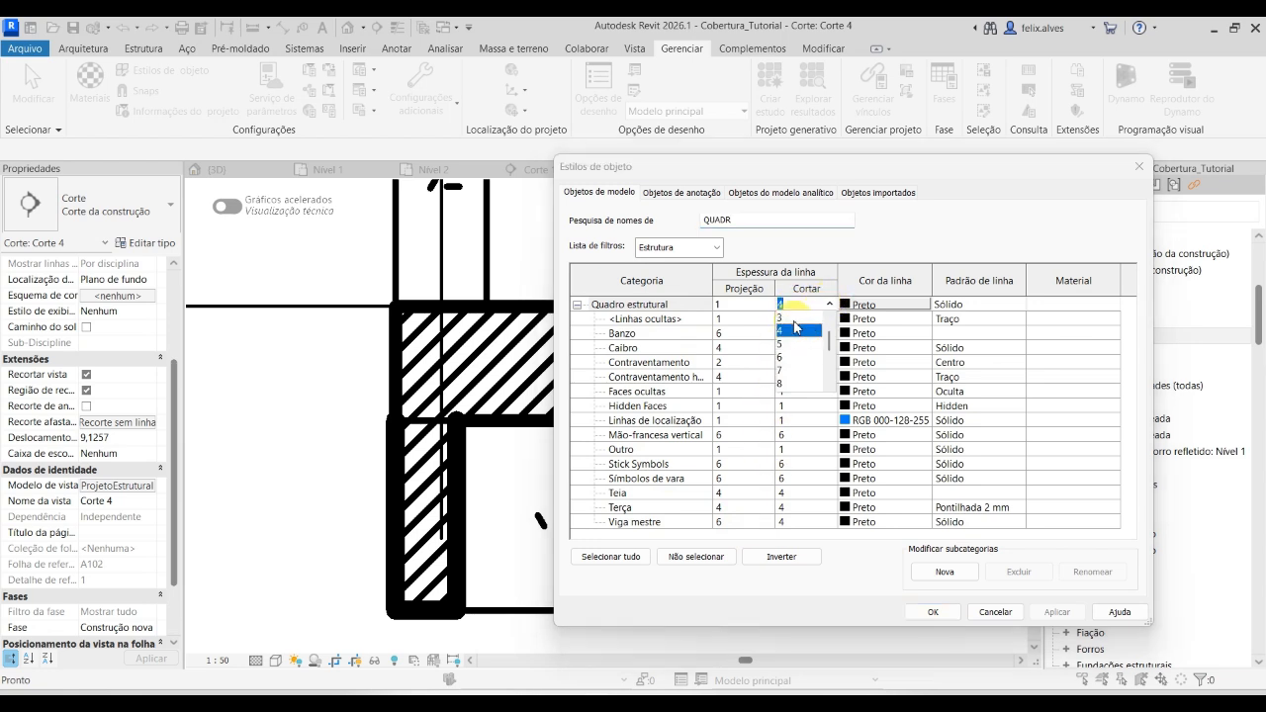
pyautogui.click(791, 317)
pyautogui.click(1058, 611)
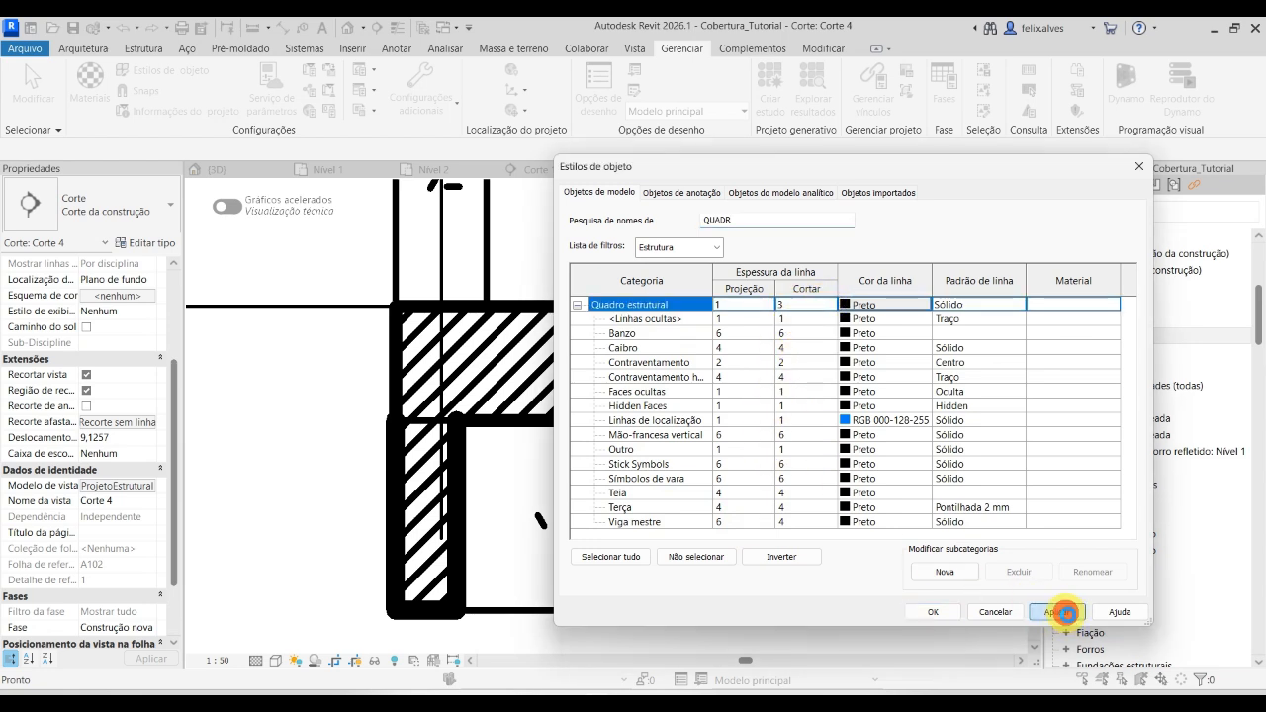
pyautogui.click(937, 611)
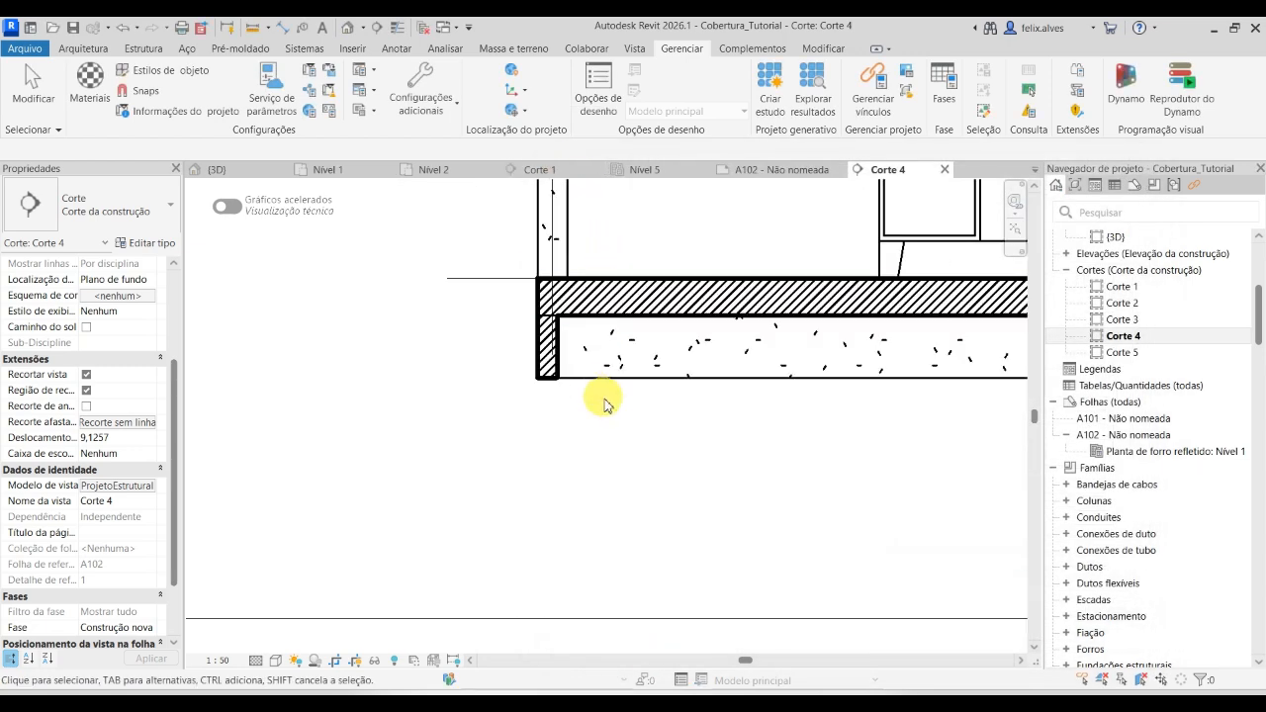
# Examine the cut line thickness and hatching of the beams and slabs throughout Corte 4.
pyautogui.scroll(-2, 624, 442)
pyautogui.scroll(-2, 707, 448)
pyautogui.moveTo(707, 453); pyautogui.dragTo(484, 549, button='middle')
pyautogui.moveTo(608, 315); pyautogui.dragTo(452, 338, button='middle')
pyautogui.scroll(1, 487, 339)
pyautogui.scroll(-3, 490, 341)
pyautogui.scroll(-2, 622, 367)
pyautogui.scroll(-2, 656, 390)
pyautogui.moveTo(712, 600); pyautogui.dragTo(566, 601, button='middle')
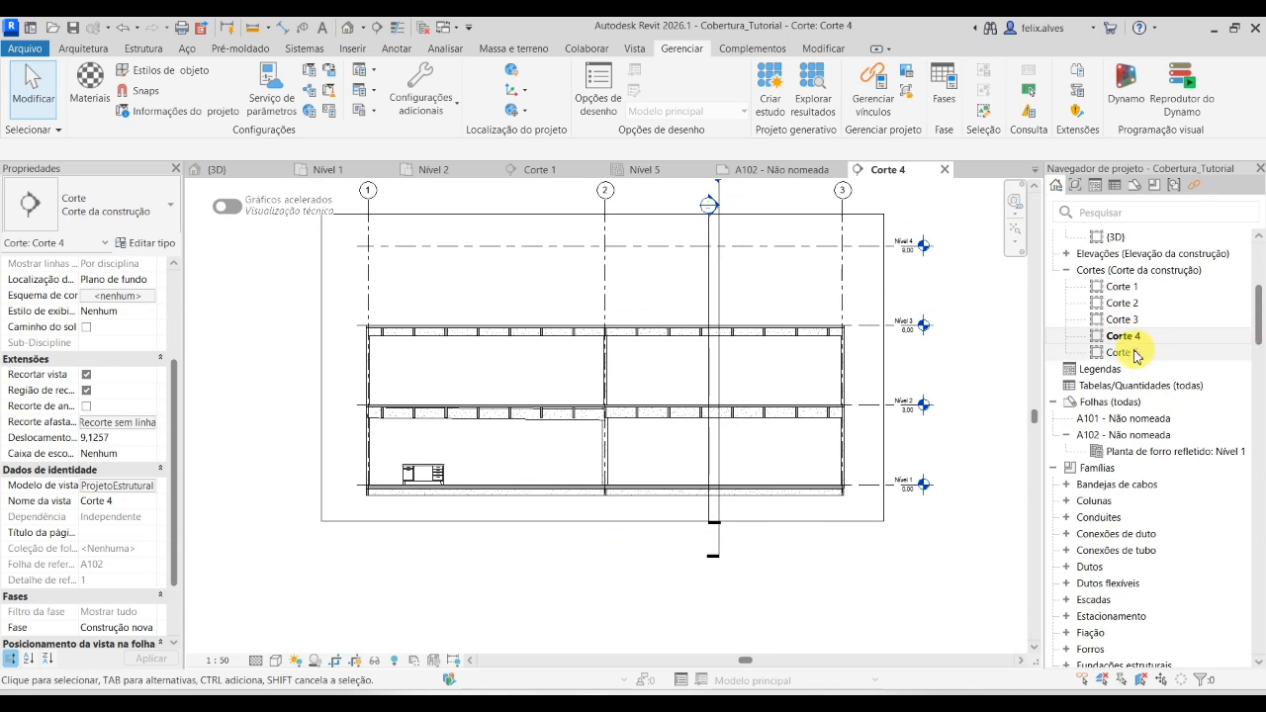
# Open Corte 5 and assign it the ProjetoEstrutural view template, listing templates of all view types.
pyautogui.doubleClick(1120, 352)
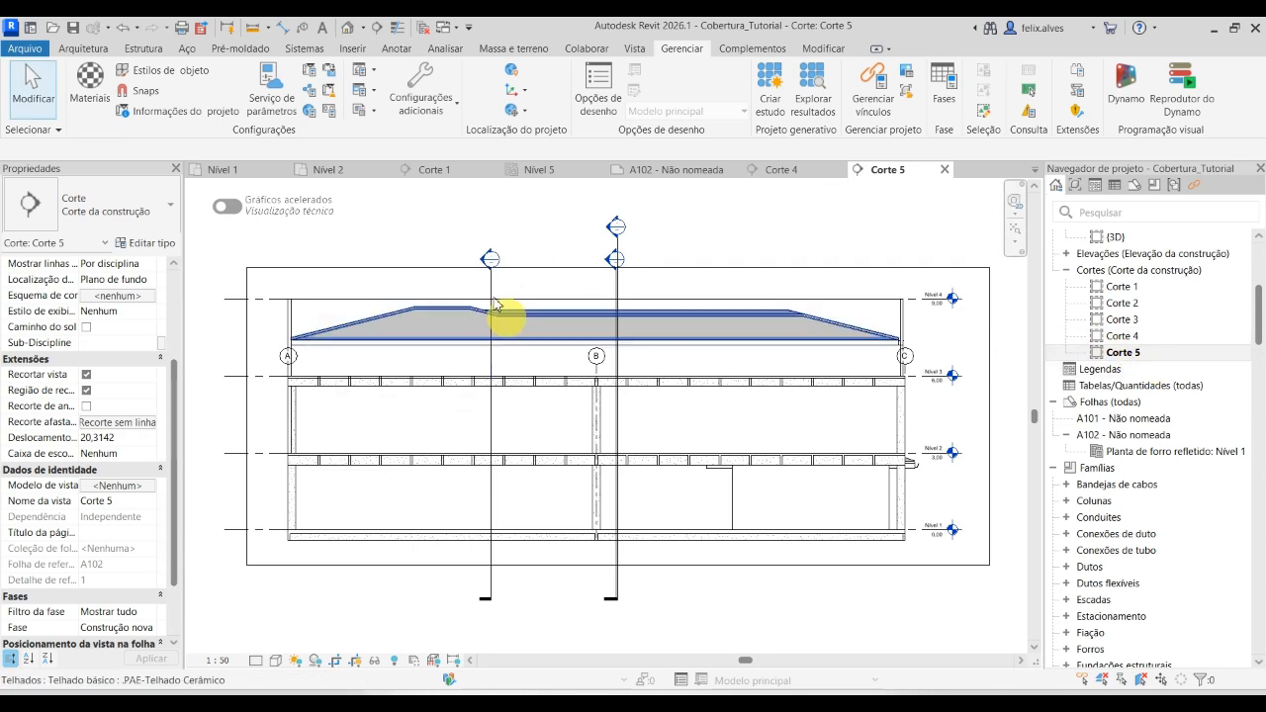
pyautogui.click(135, 492)
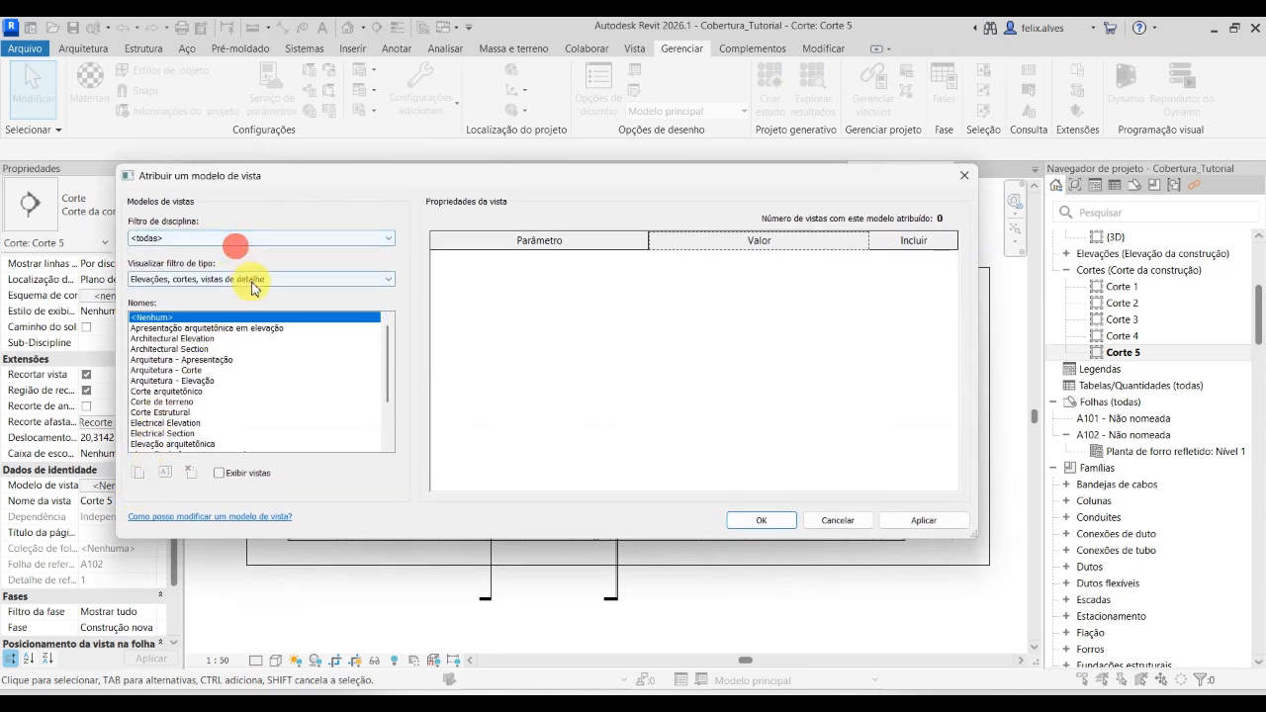
pyautogui.click(248, 279)
pyautogui.click(232, 300)
pyautogui.click(226, 238)
pyautogui.click(228, 235)
pyautogui.scroll(-12, 234, 415)
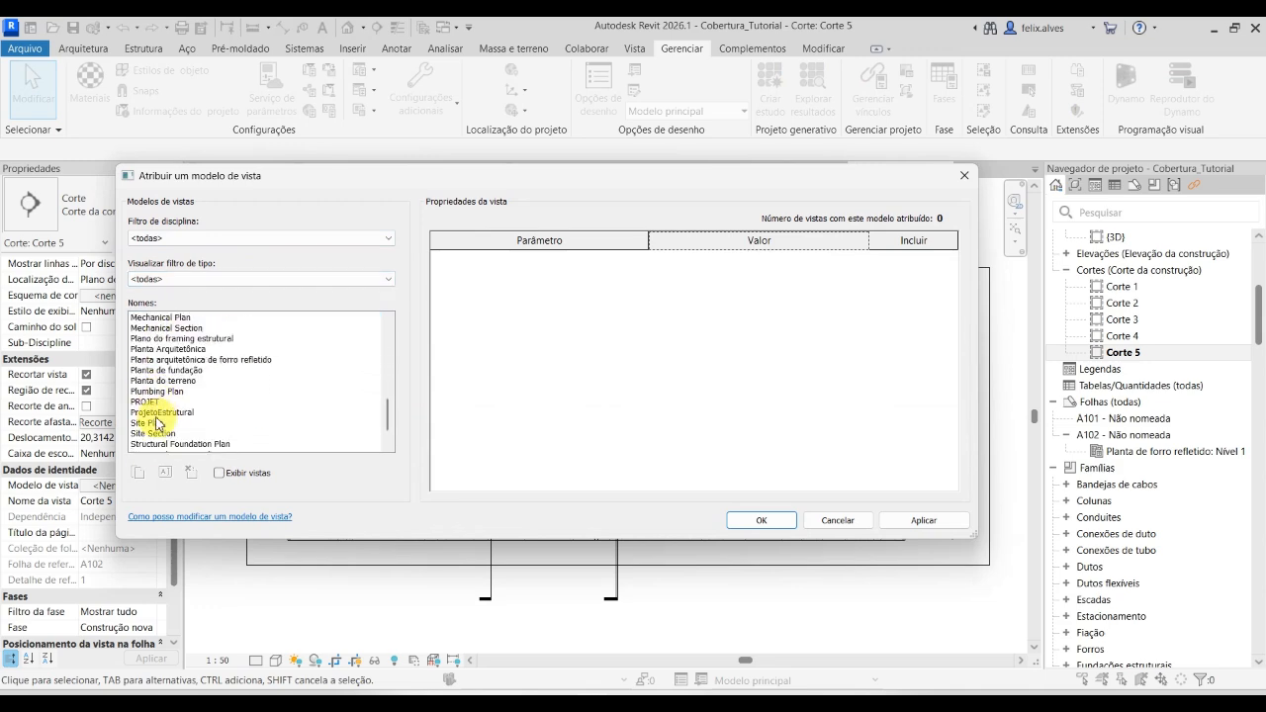
pyautogui.click(158, 414)
pyautogui.click(923, 519)
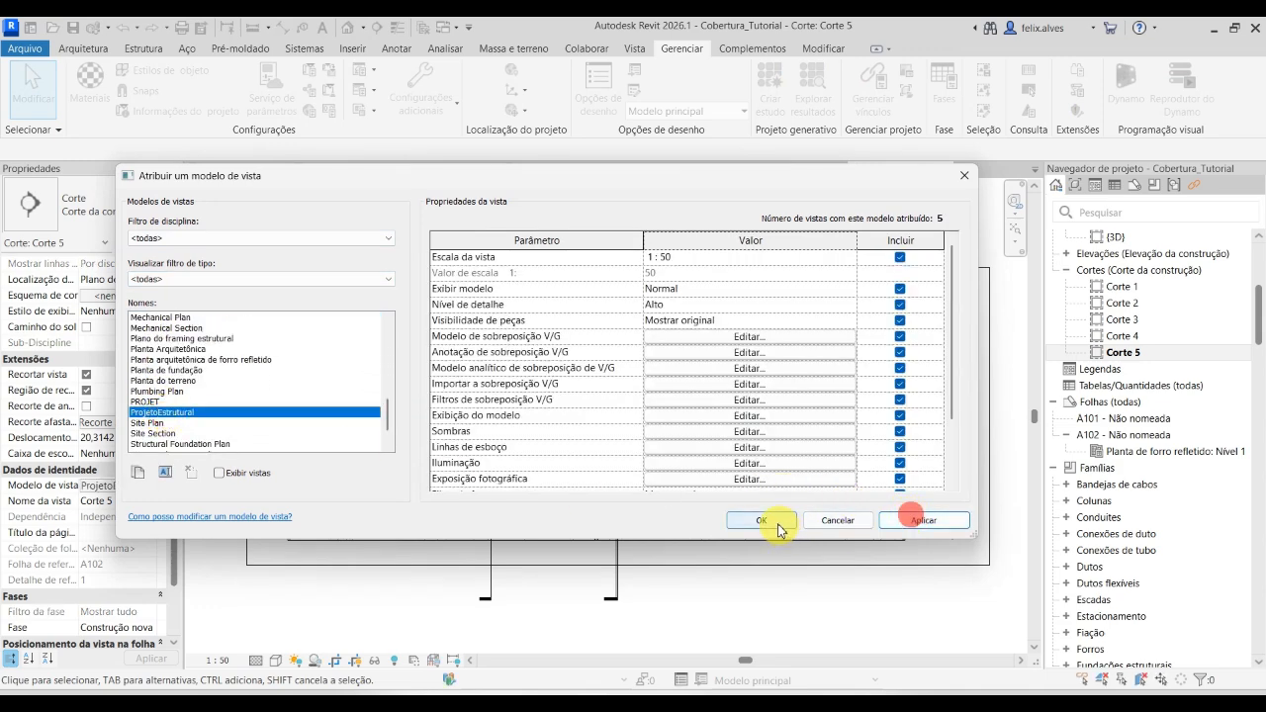
pyautogui.click(762, 520)
# Examine the hatching of the foundation, beams and floor slabs at each level of Corte 5.
pyautogui.scroll(2, 296, 584)
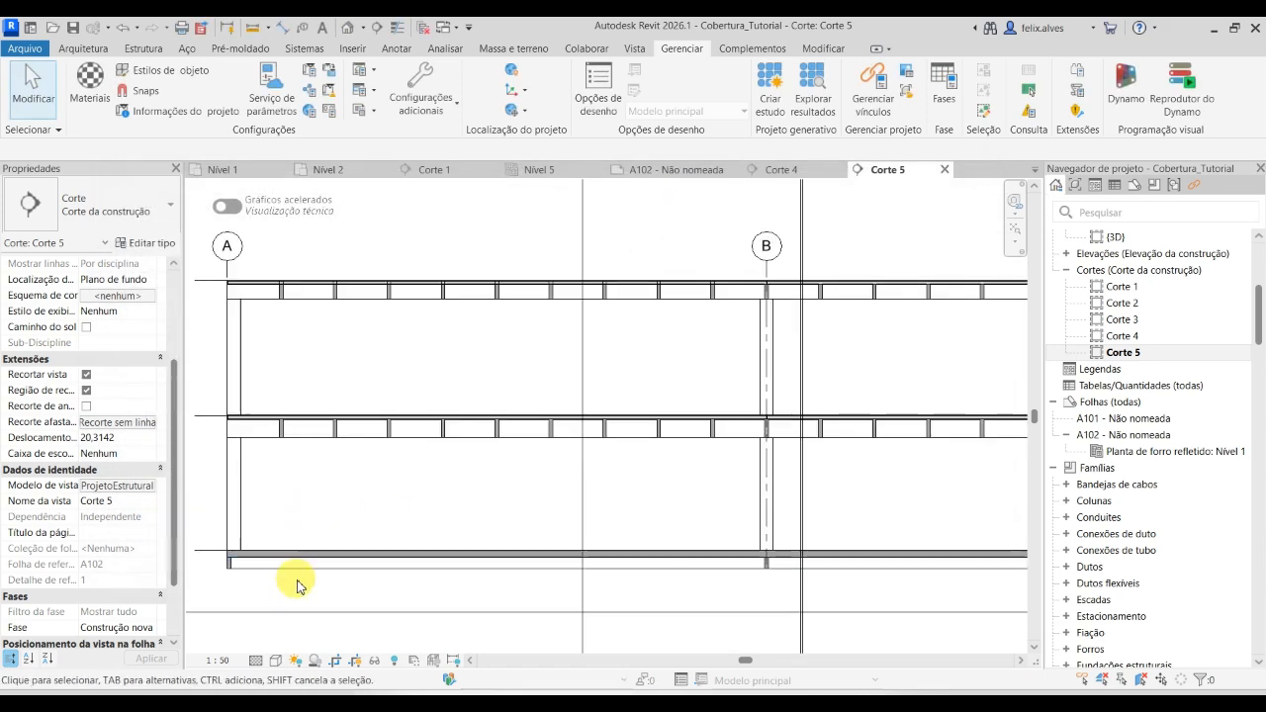
pyautogui.scroll(3, 247, 588)
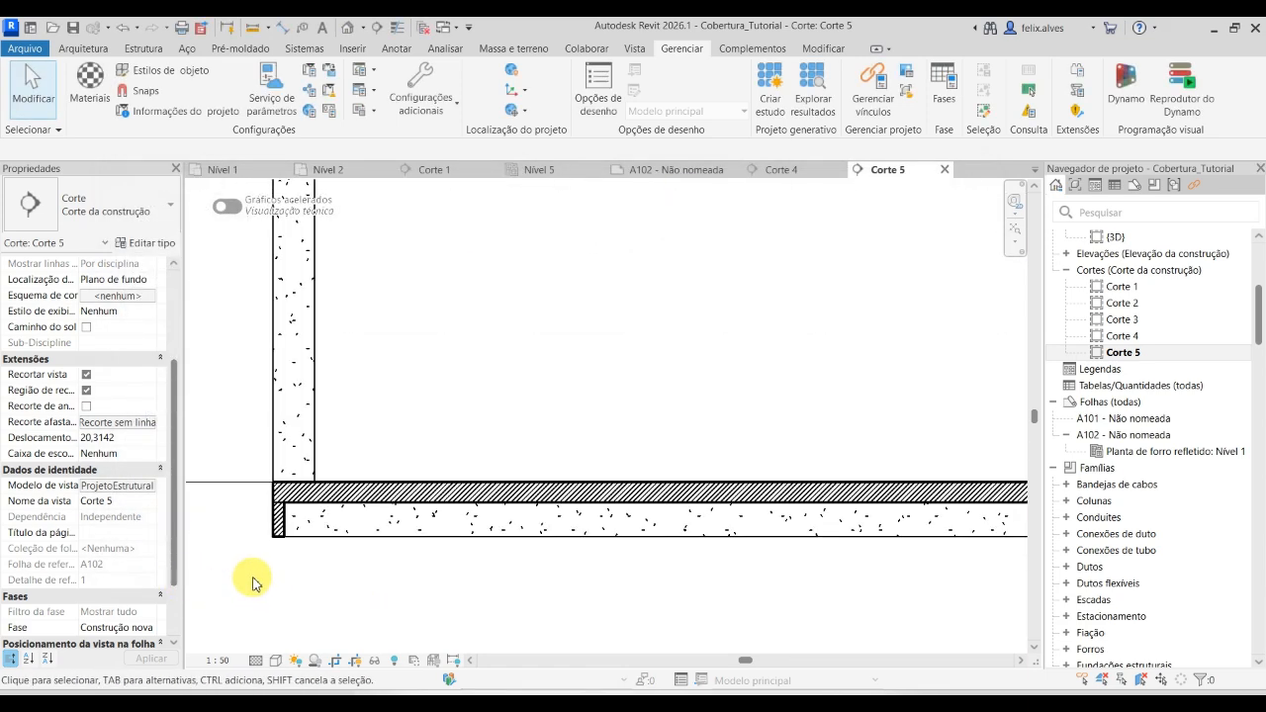
pyautogui.scroll(-3, 452, 463)
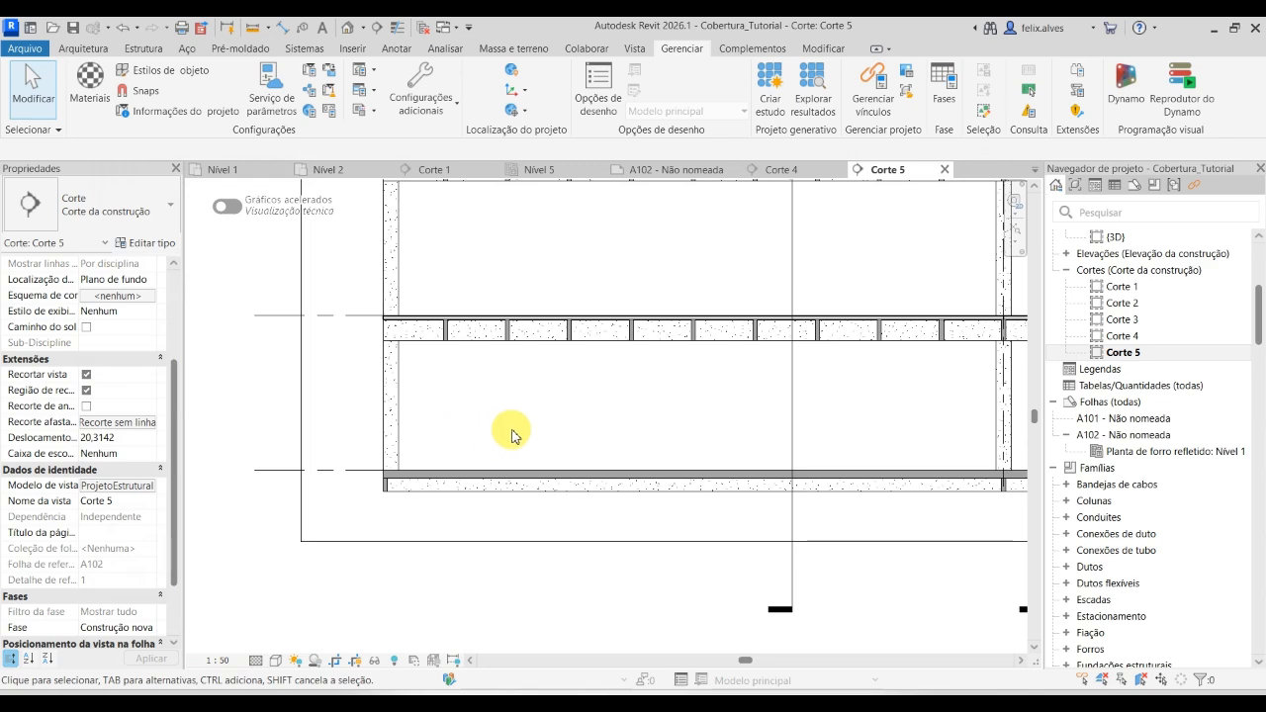
pyautogui.scroll(-2, 511, 432)
pyautogui.moveTo(596, 429); pyautogui.dragTo(491, 499, button='middle')
pyautogui.scroll(4, 368, 339)
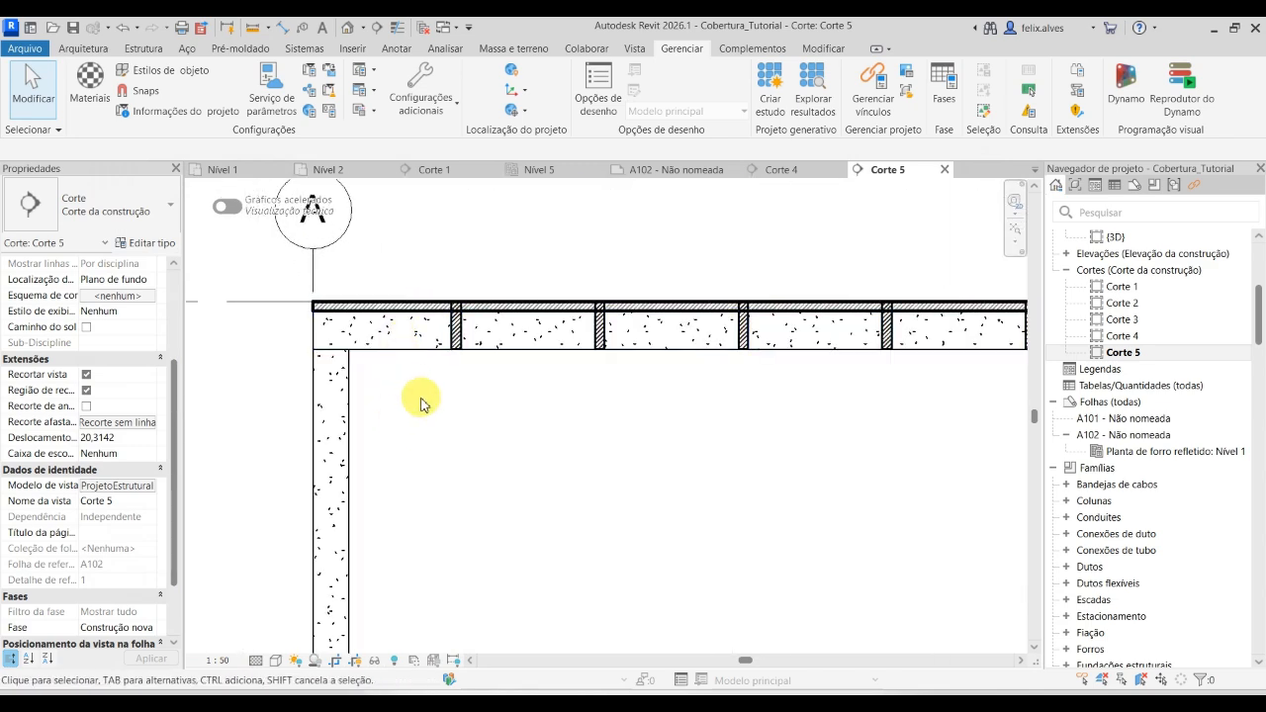
pyautogui.scroll(-5, 421, 401)
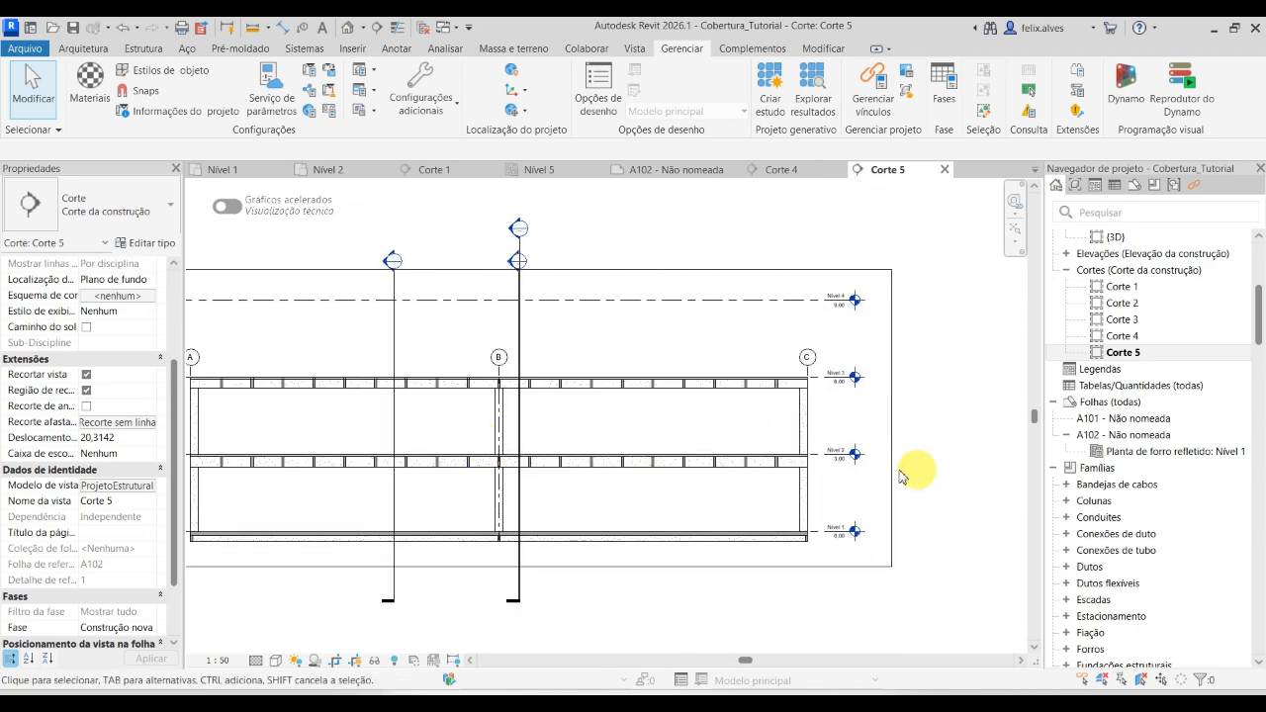
pyautogui.scroll(1, 697, 466)
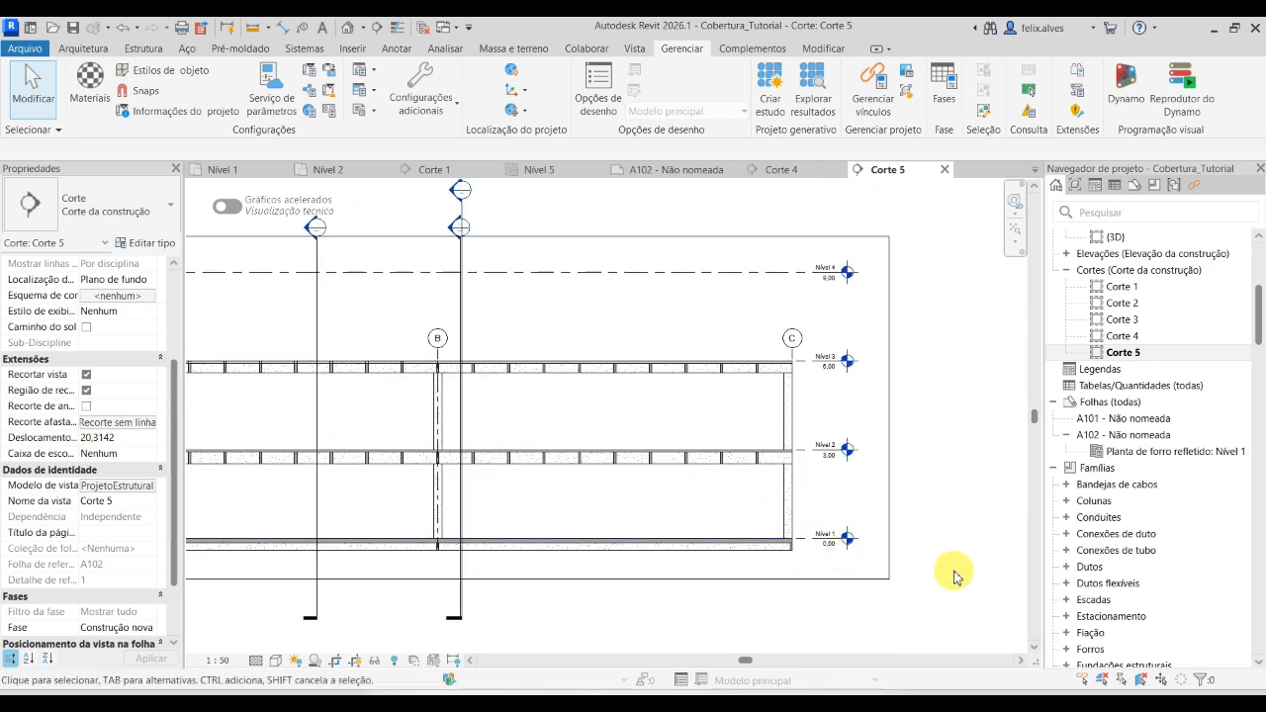
# Find sheet A102 in the project browser and open it without renaming it.
pyautogui.scroll(-8, 1122, 475)
pyautogui.scroll(6, 1116, 465)
pyautogui.scroll(-8, 1113, 464)
pyautogui.scroll(11, 1128, 445)
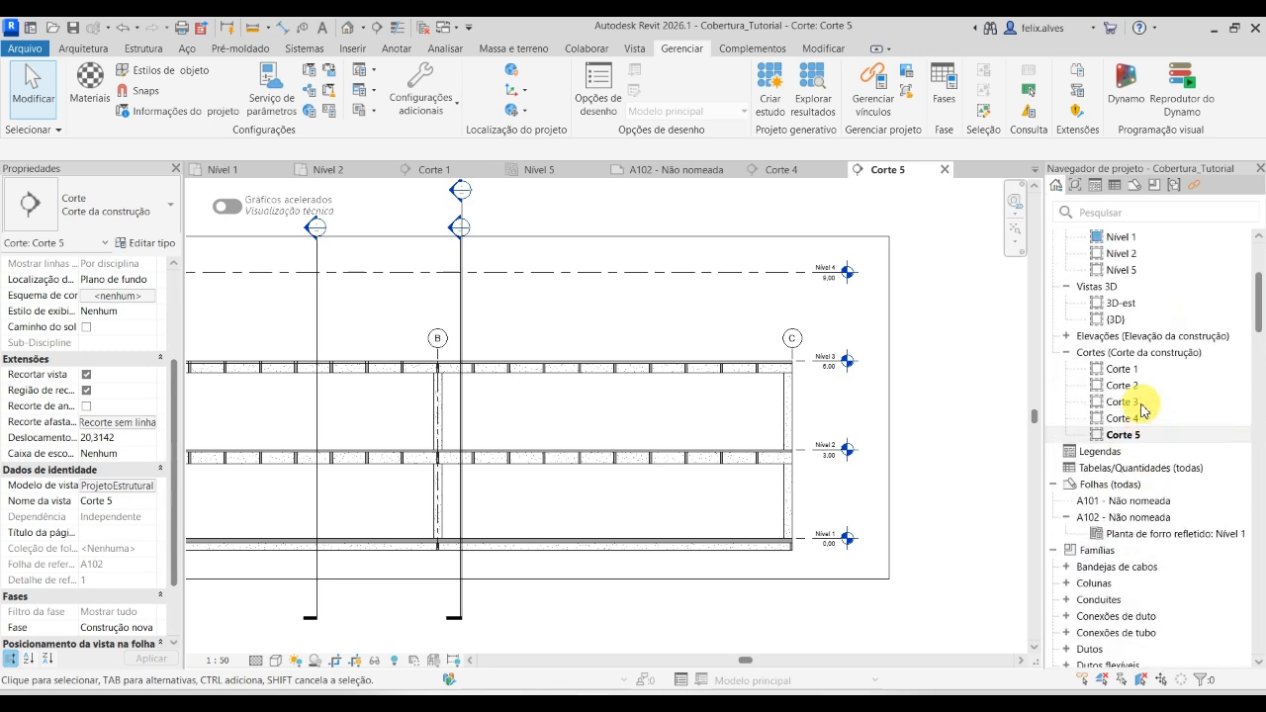
pyautogui.click(1159, 516)
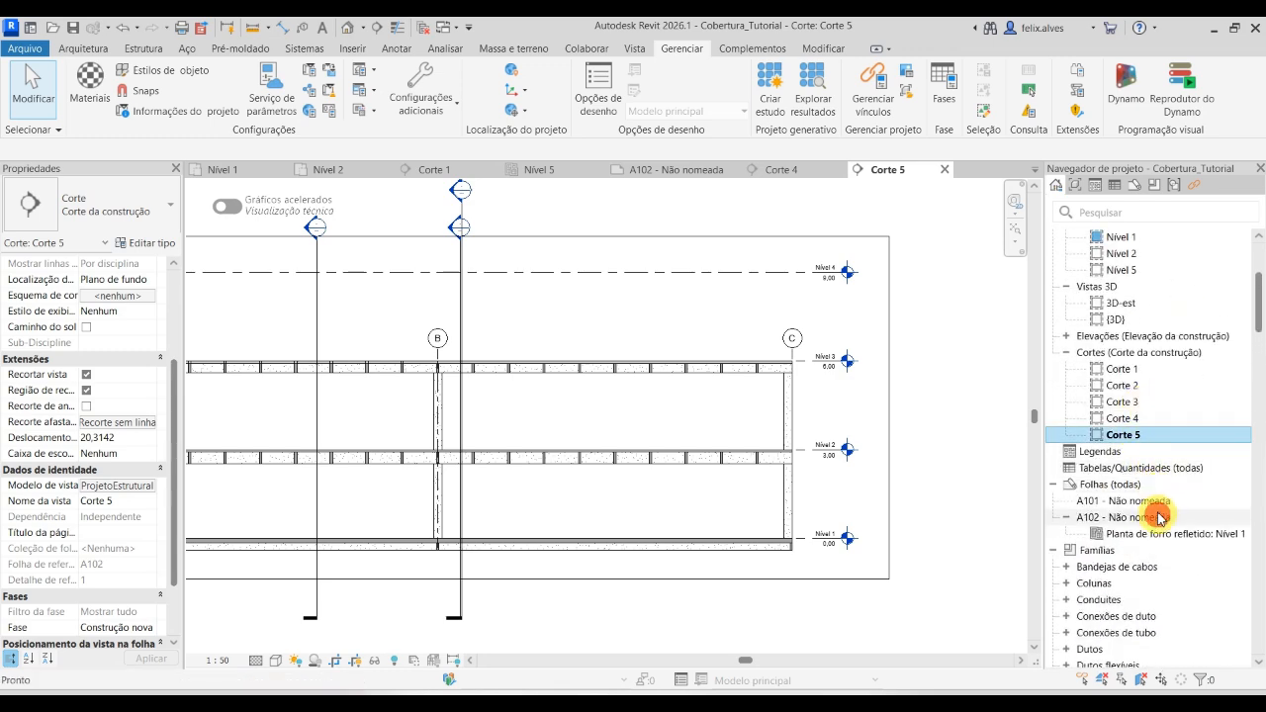
pyautogui.click(1159, 517)
pyautogui.click(705, 407)
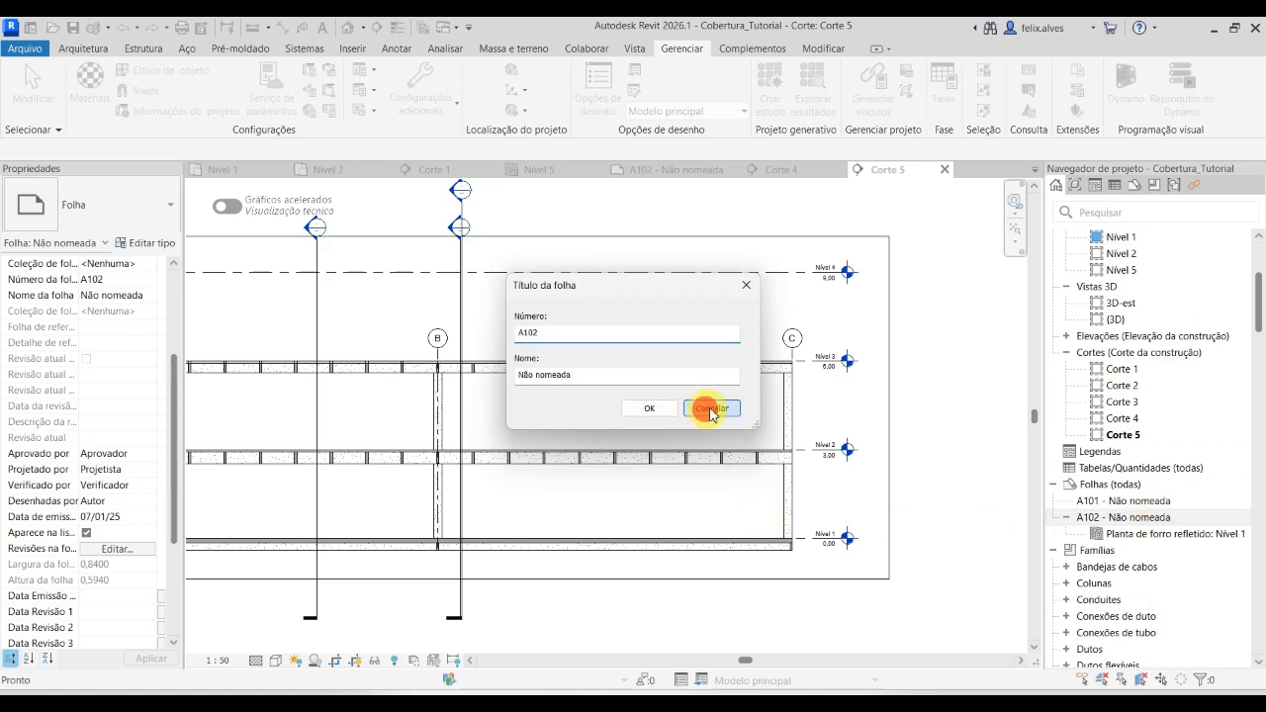
pyautogui.doubleClick(1088, 518)
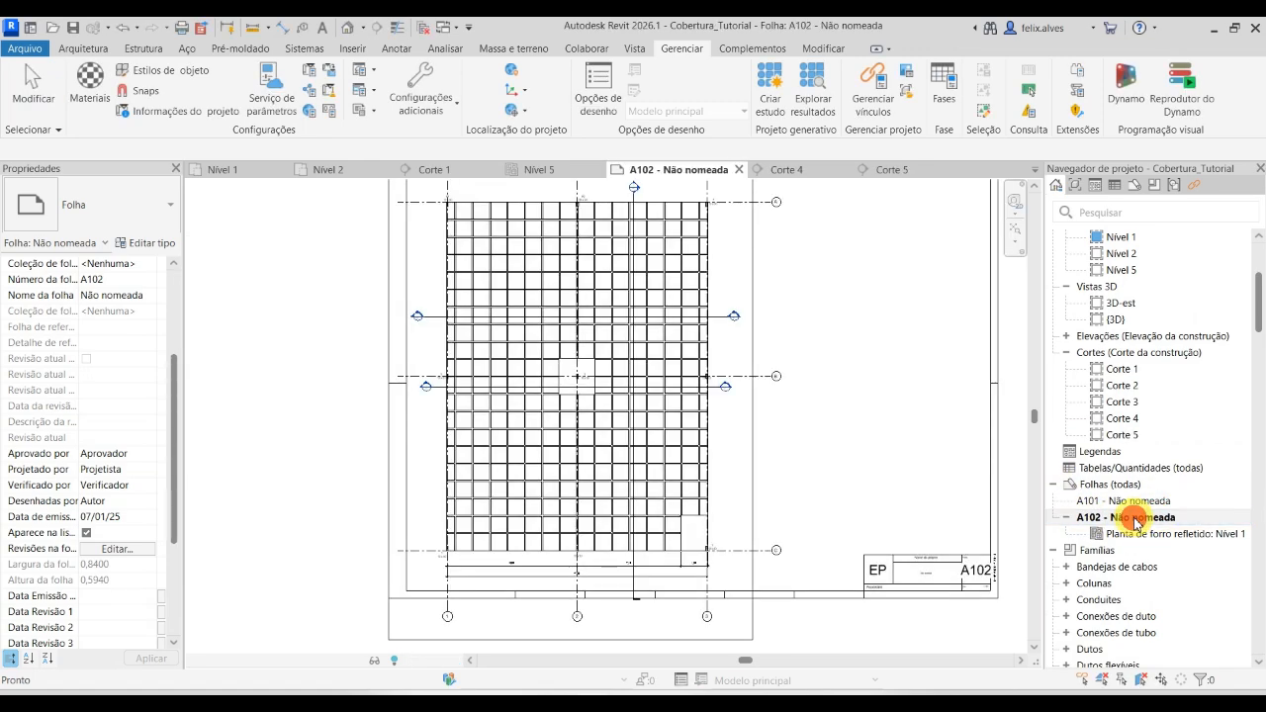
# Change the title block of sheet A102 to the A1 métrico type and check how the plan fits.
pyautogui.scroll(-4, 818, 405)
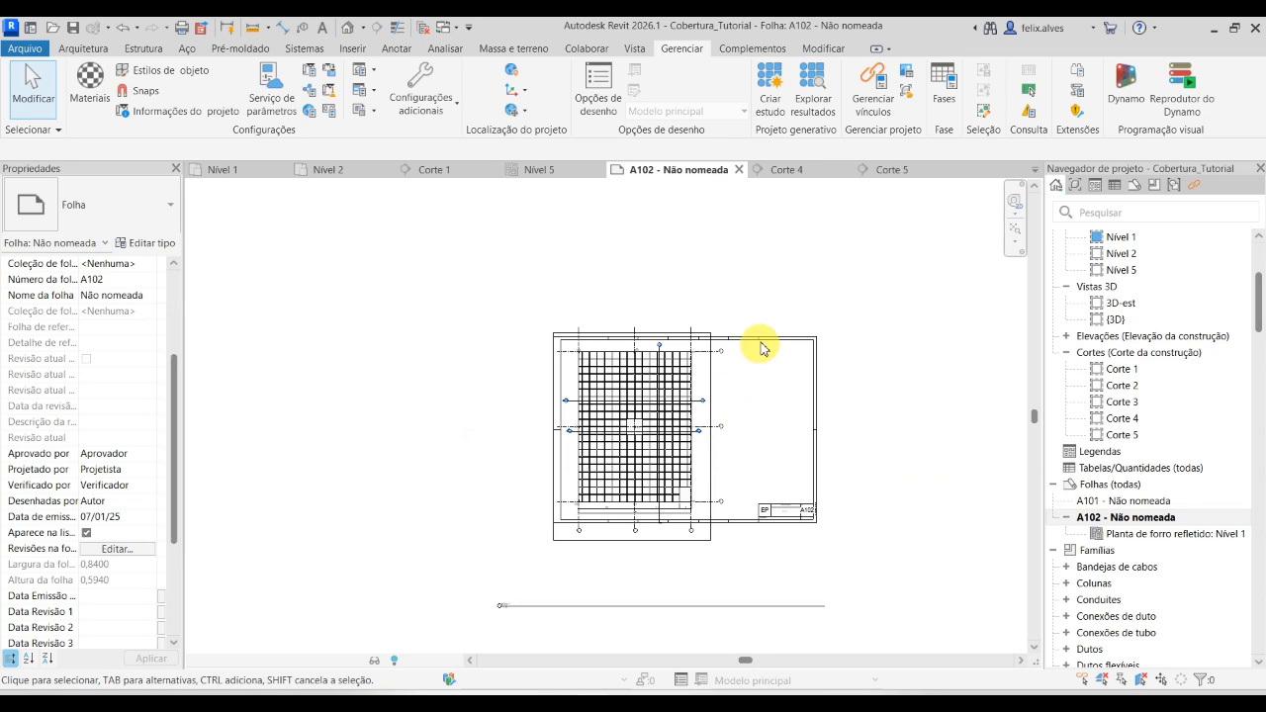
pyautogui.click(763, 341)
pyautogui.click(132, 204)
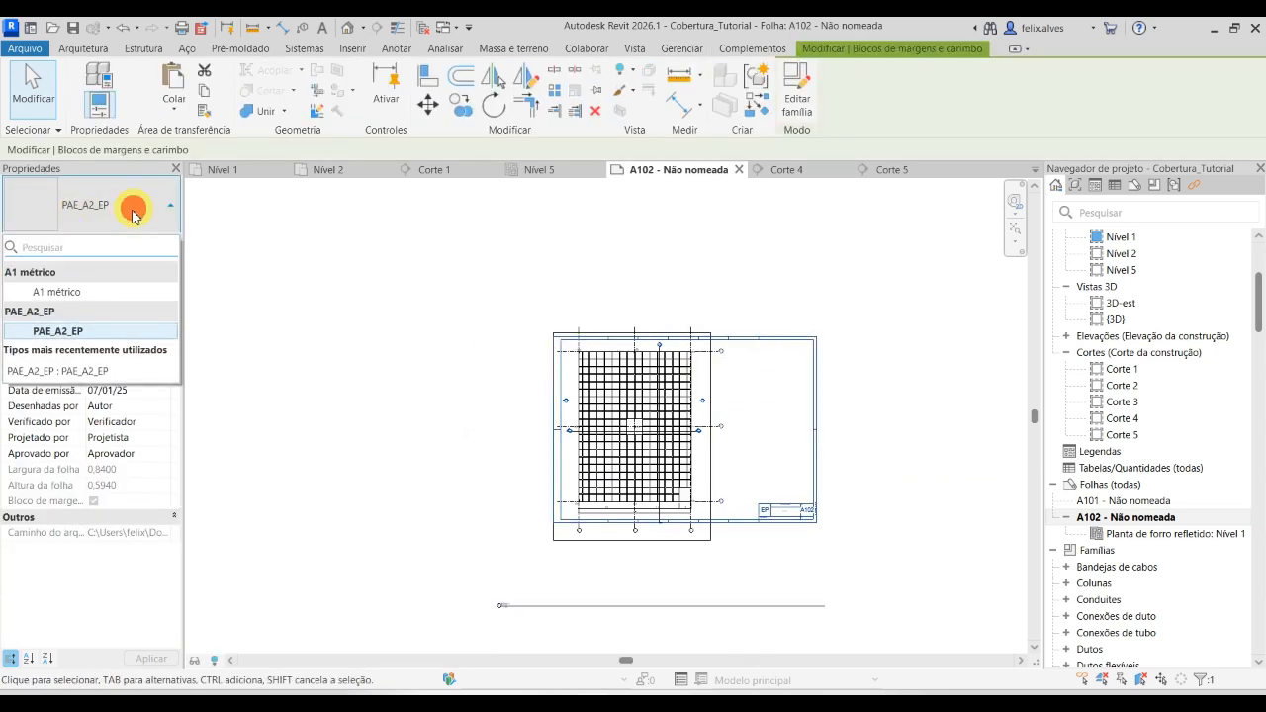
pyautogui.click(111, 288)
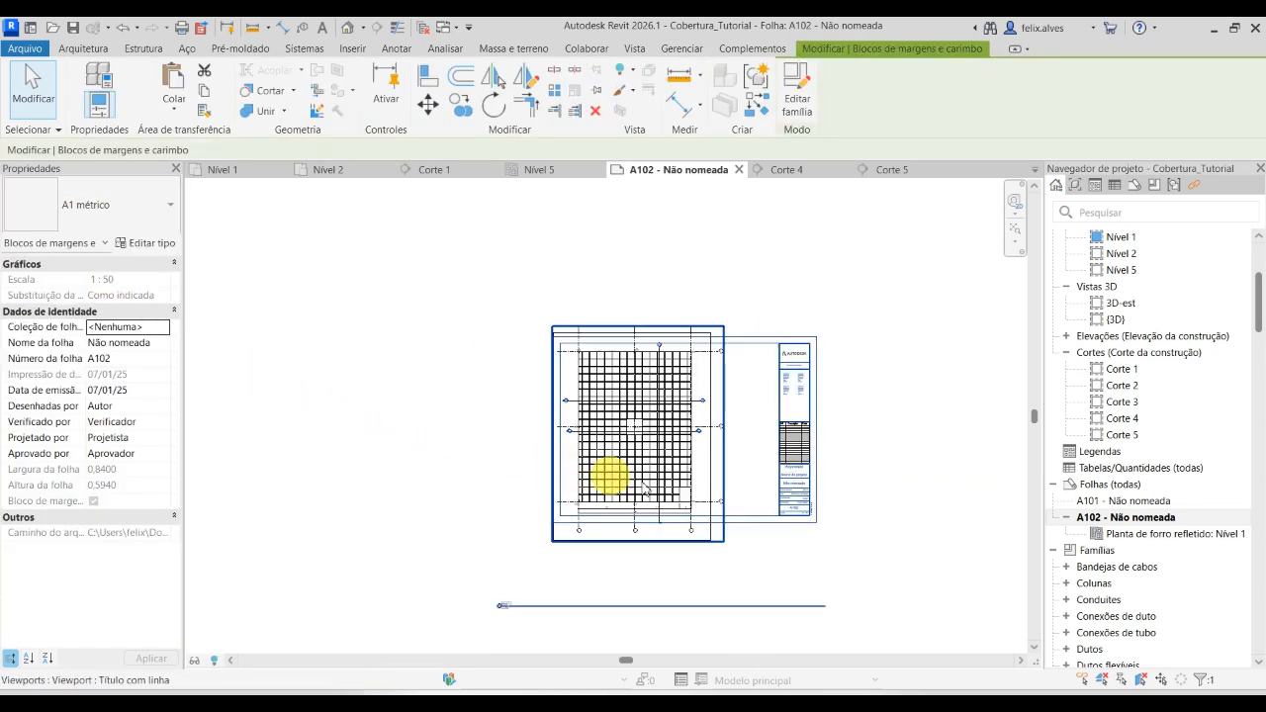
pyautogui.click(861, 427)
pyautogui.scroll(3, 758, 455)
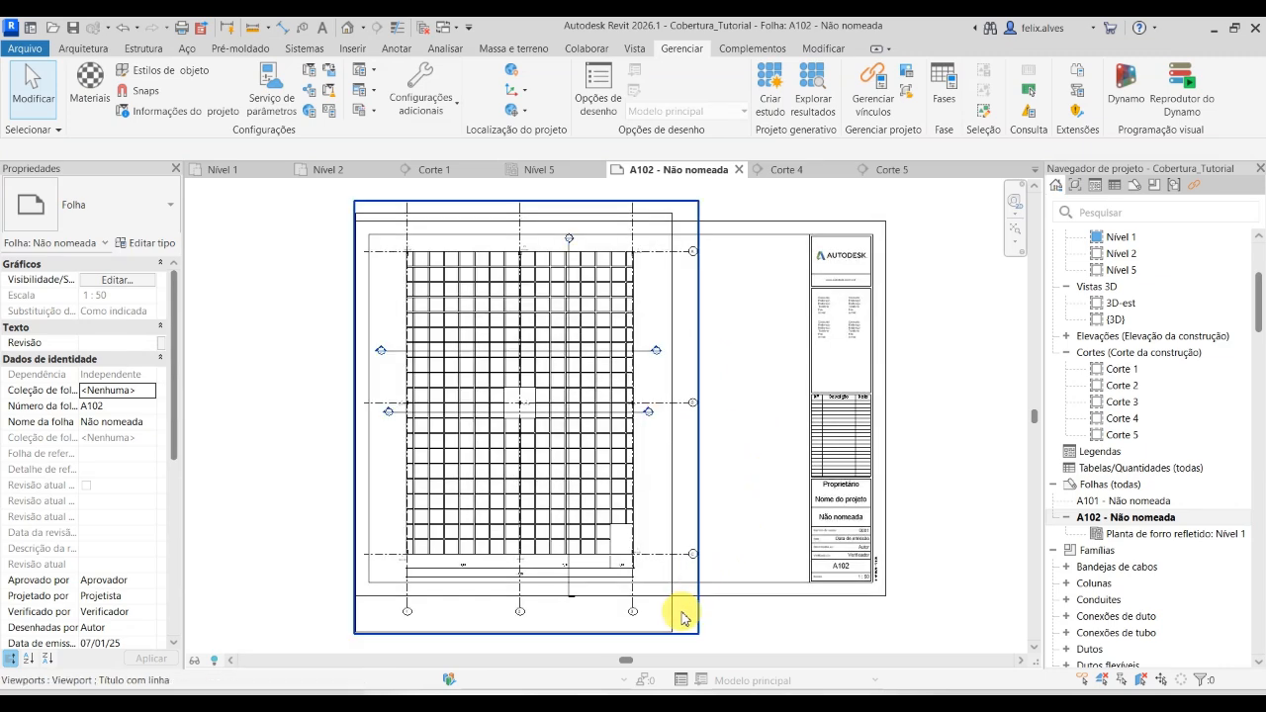
pyautogui.scroll(-3, 754, 615)
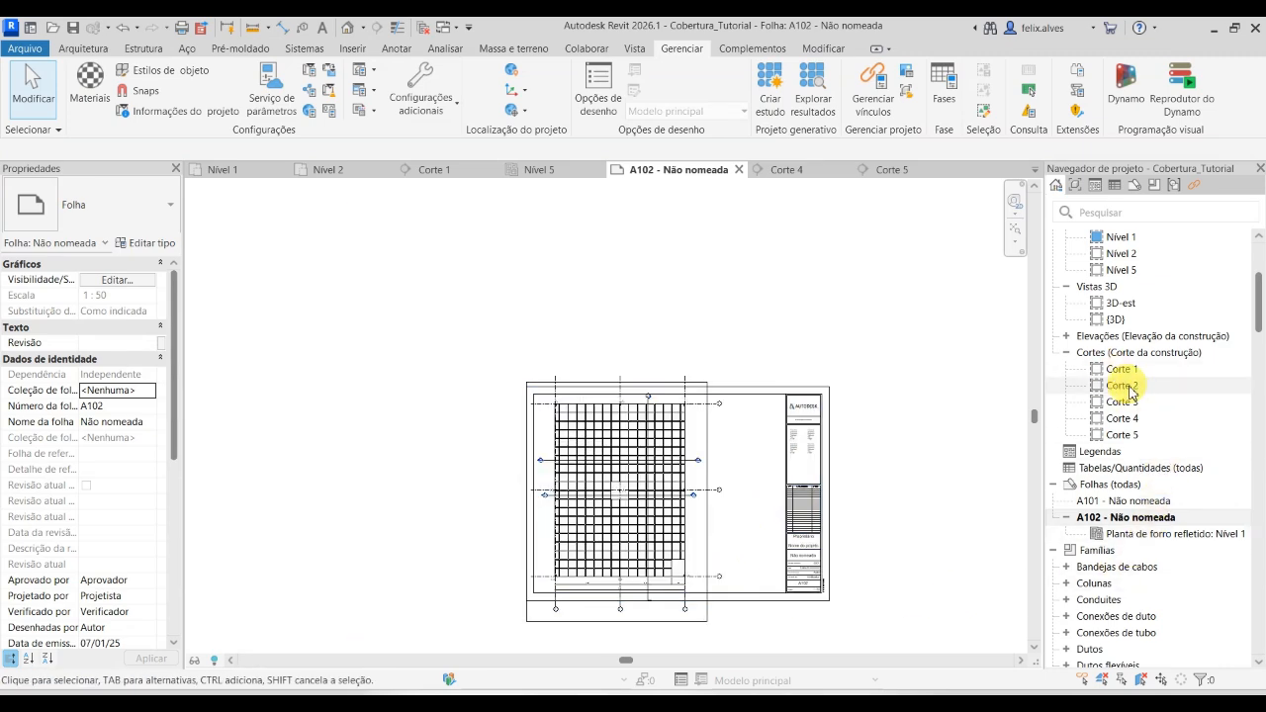
# Try placing Corte 4 beside the plan on sheet A102, and delete its viewport.
pyautogui.click(1133, 420)
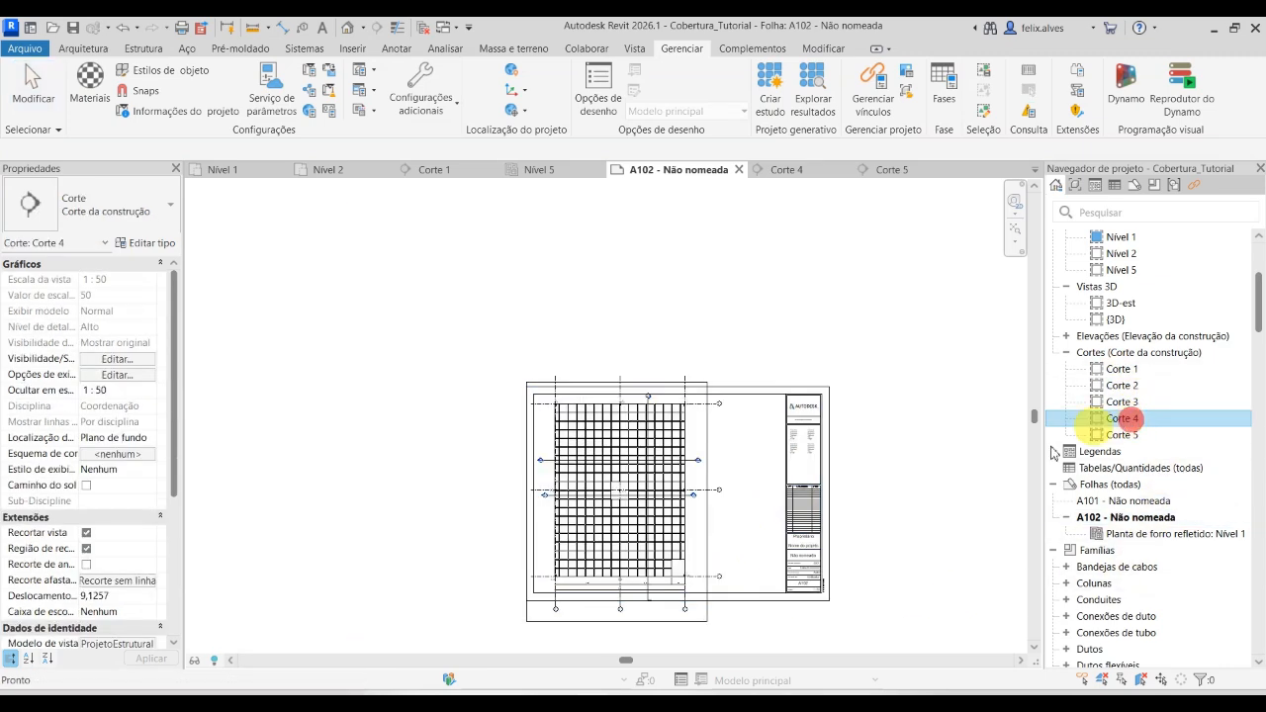
pyautogui.click(1098, 424)
pyautogui.click(1115, 421)
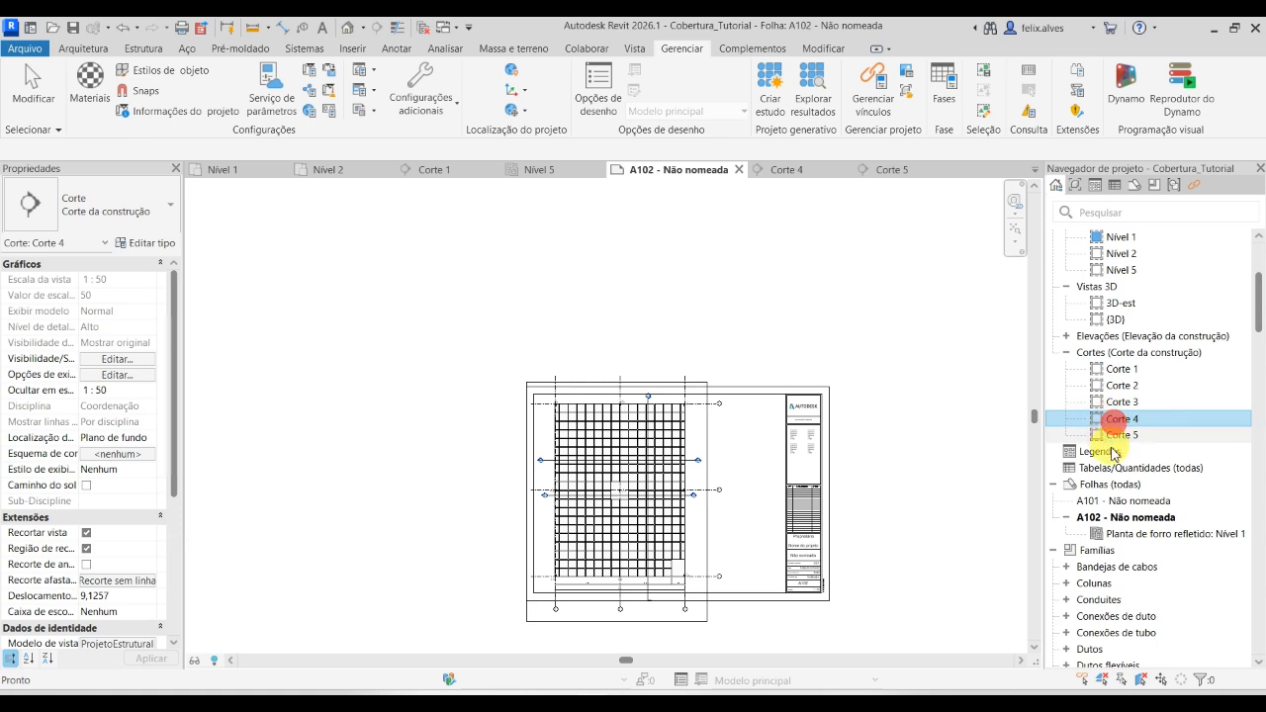
pyautogui.click(1110, 422)
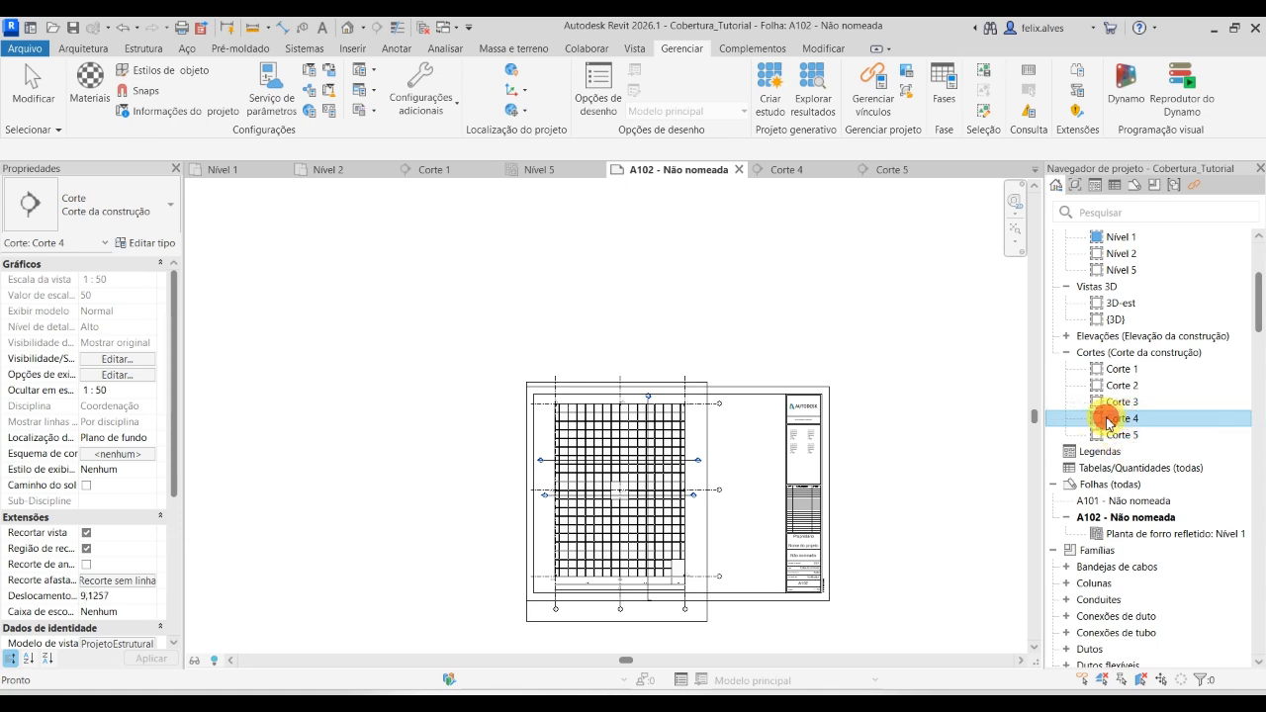
pyautogui.moveTo(974, 438); pyautogui.dragTo(741, 450)
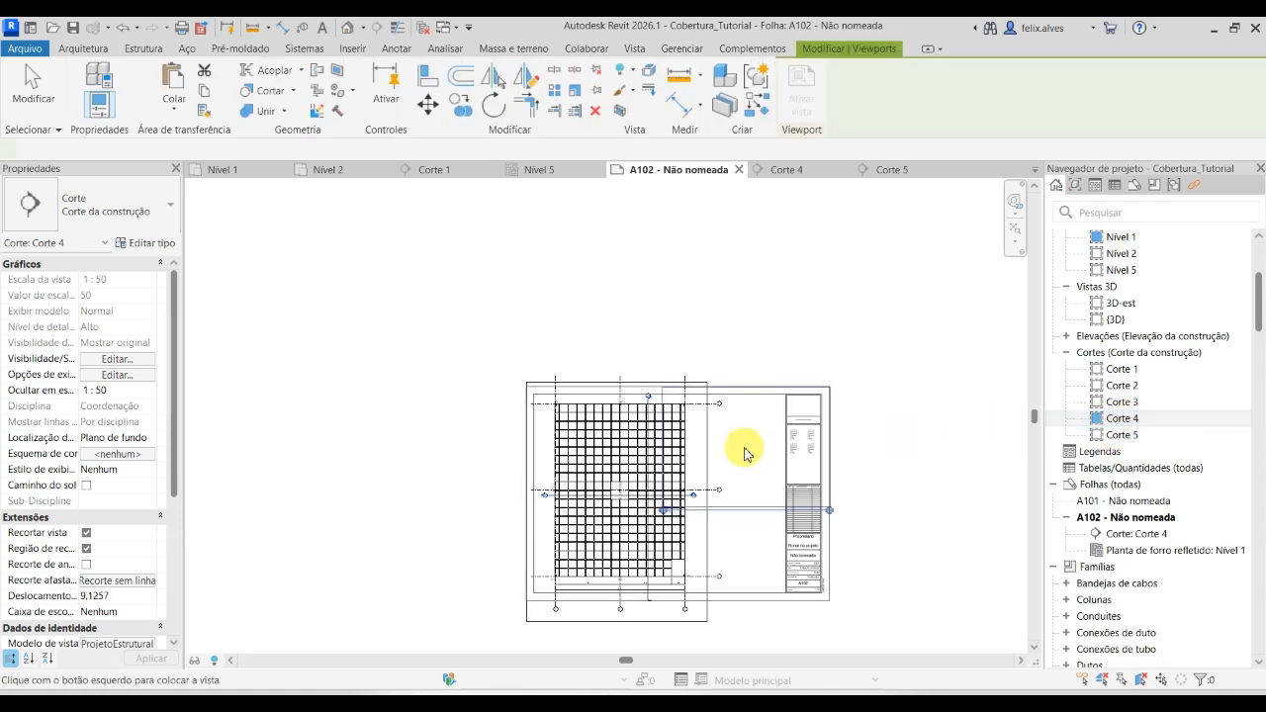
pyautogui.click(741, 455)
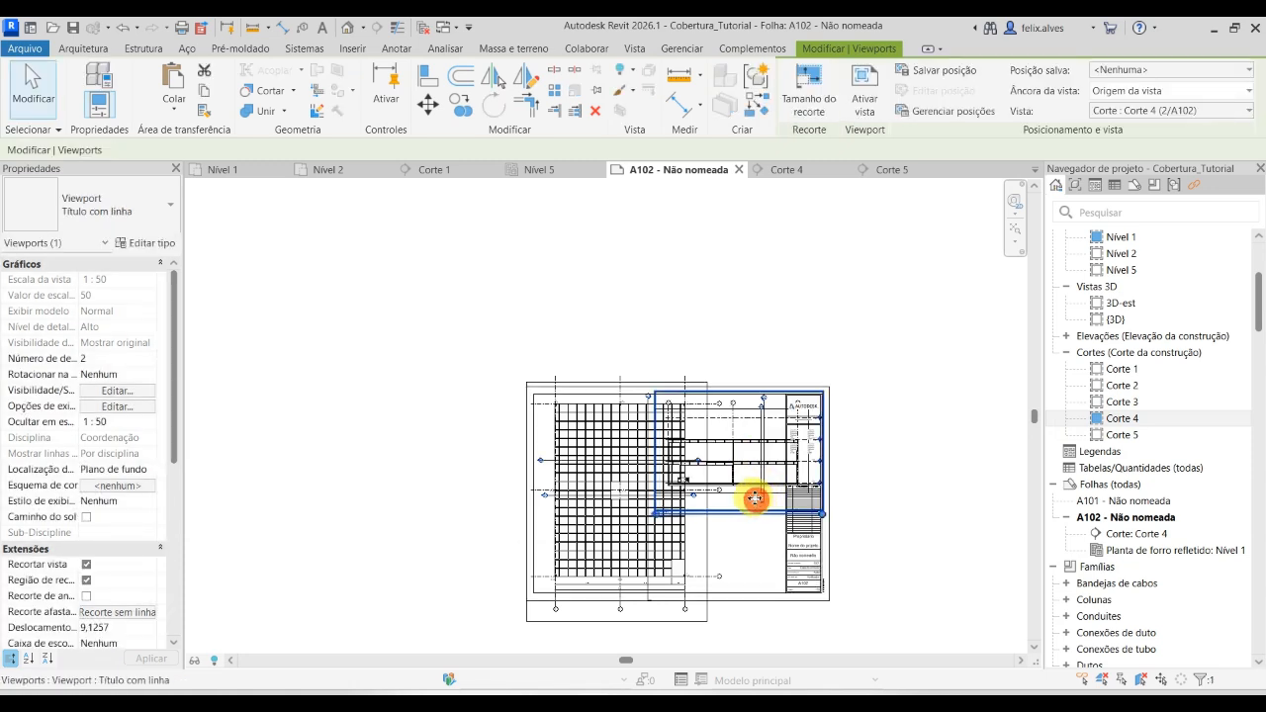
pyautogui.press('Delete')
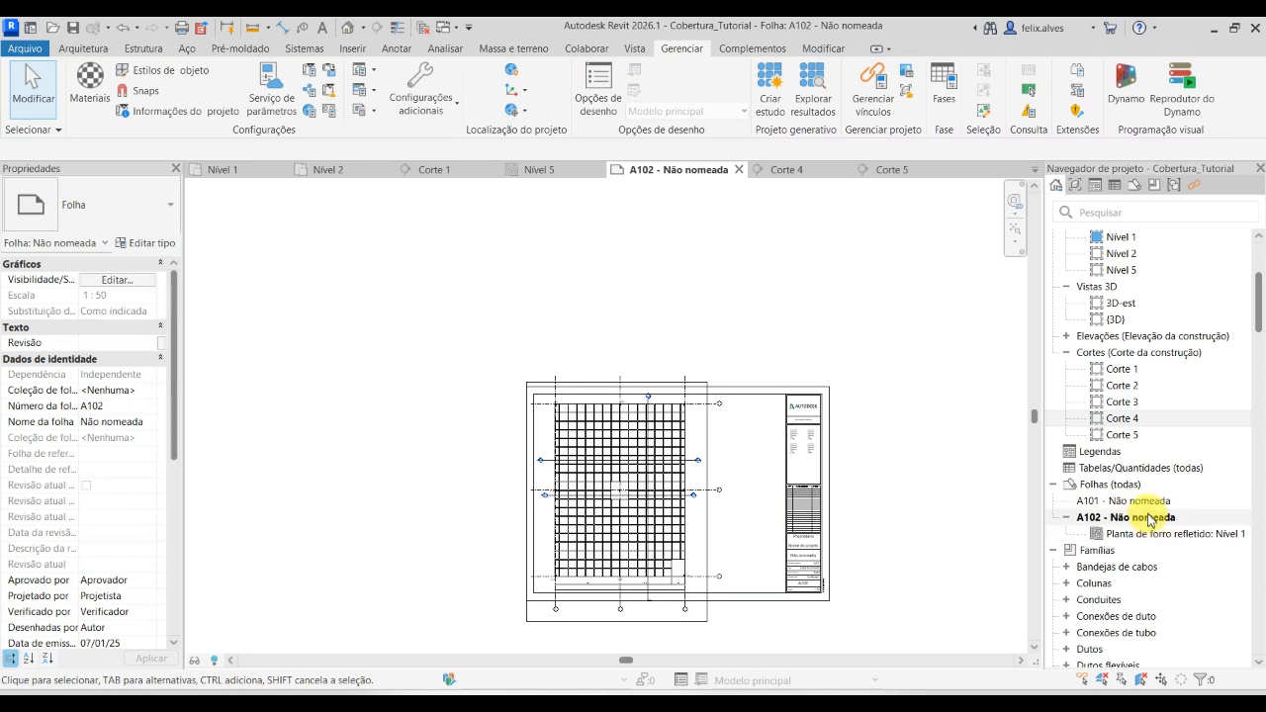
# Create a new sheet using the A1 métrico title block.
pyautogui.rightClick(1149, 515)
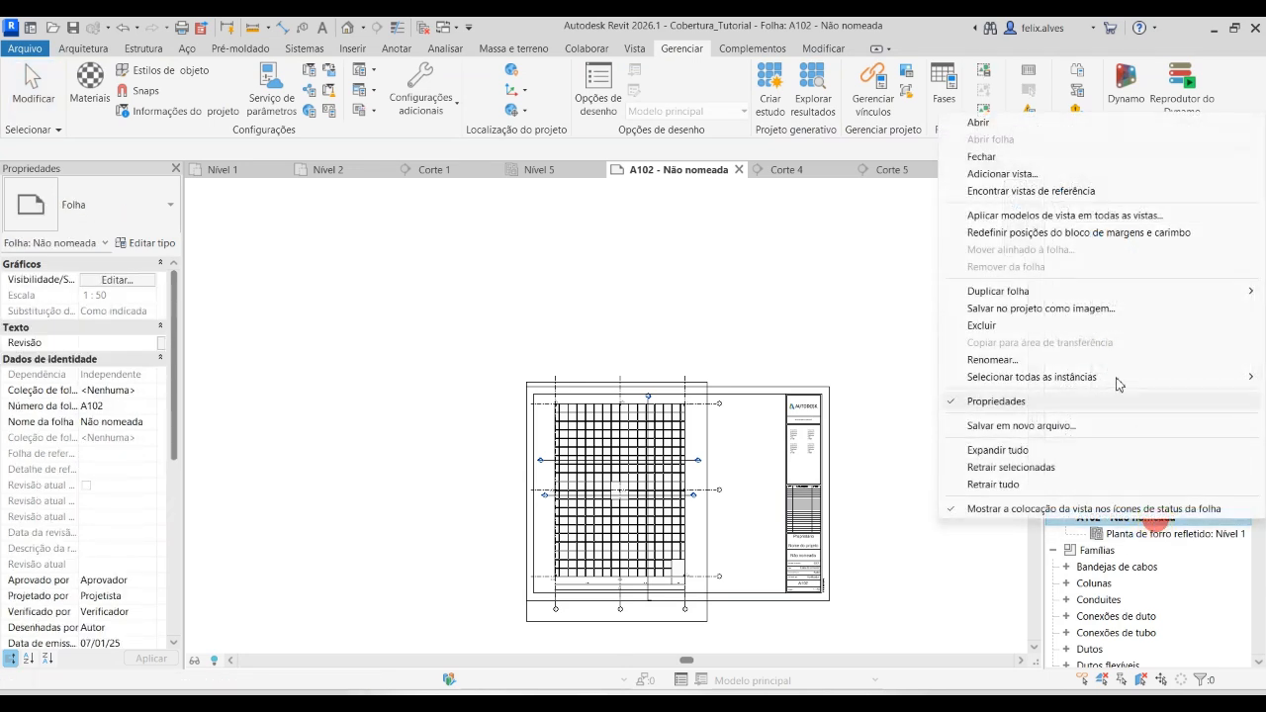
pyautogui.click(1056, 295)
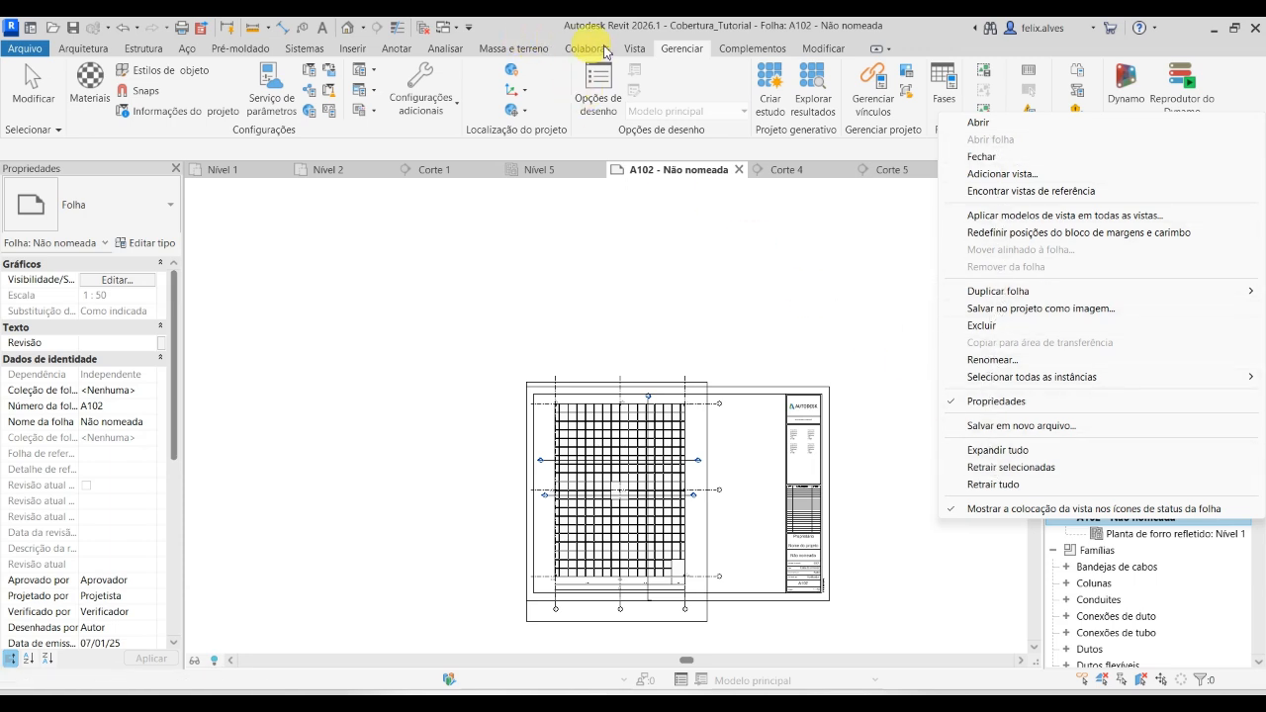
pyautogui.click(642, 51)
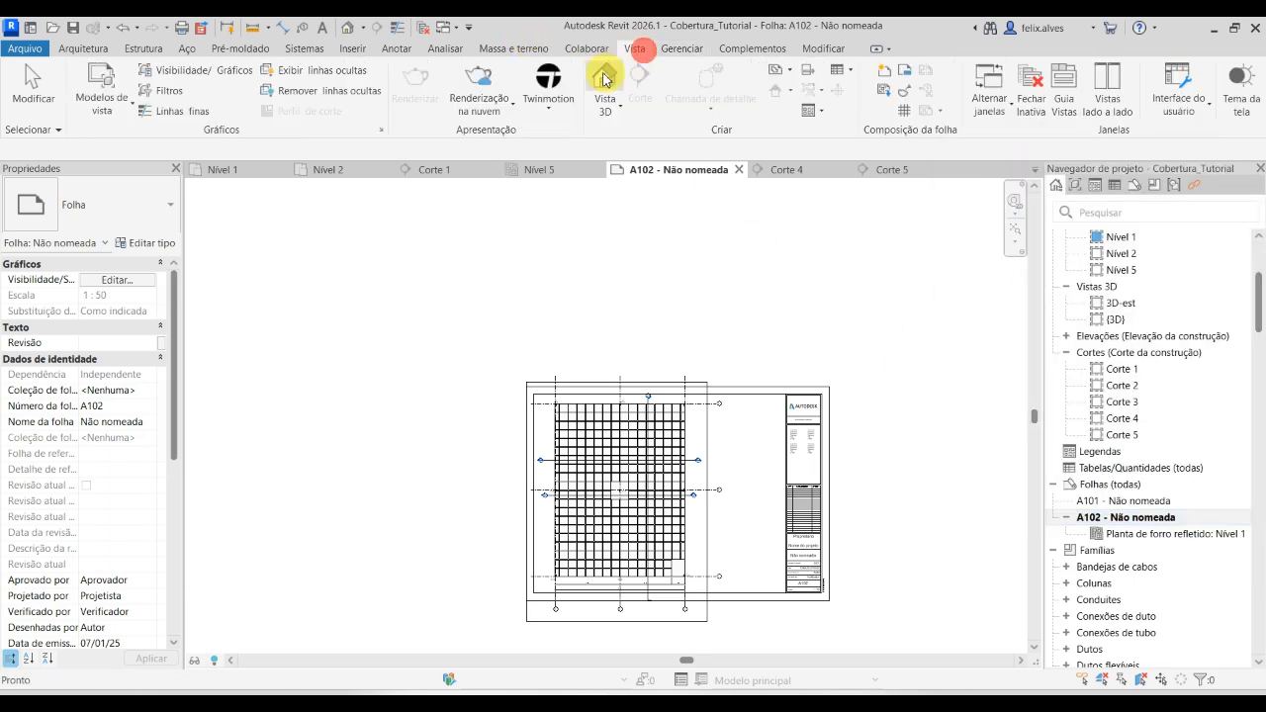
pyautogui.click(789, 74)
pyautogui.click(884, 73)
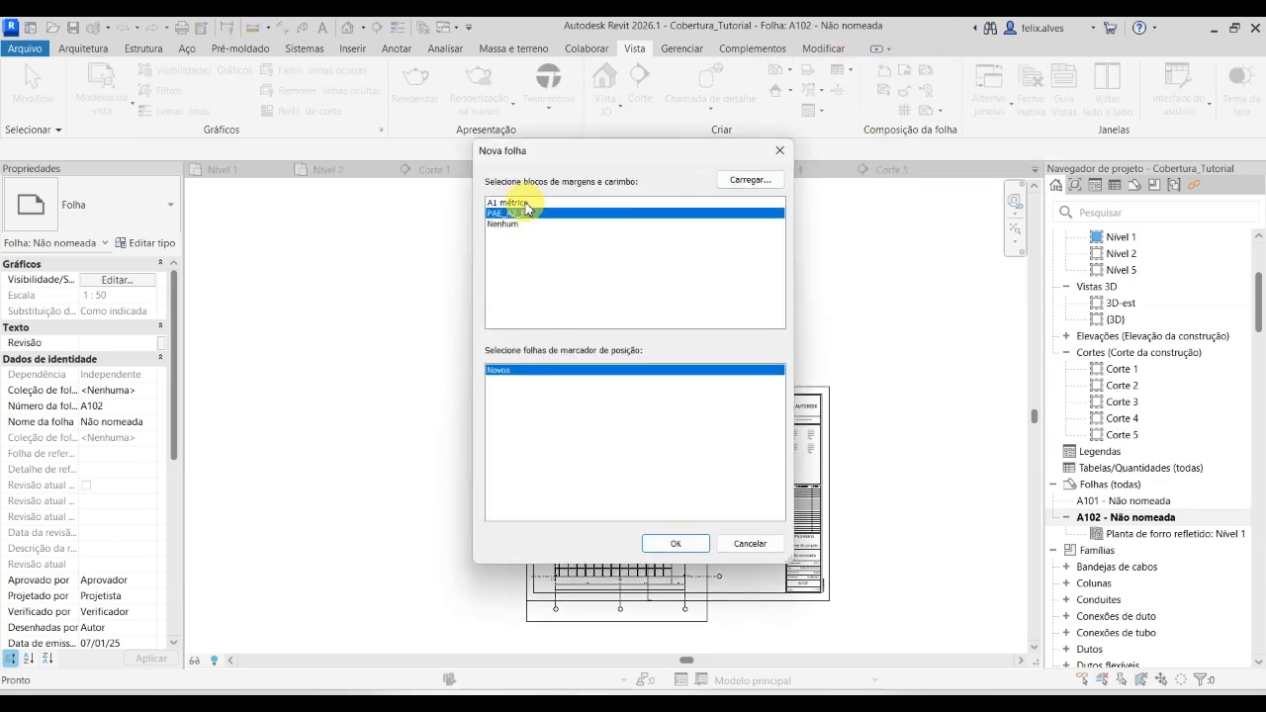
pyautogui.click(682, 545)
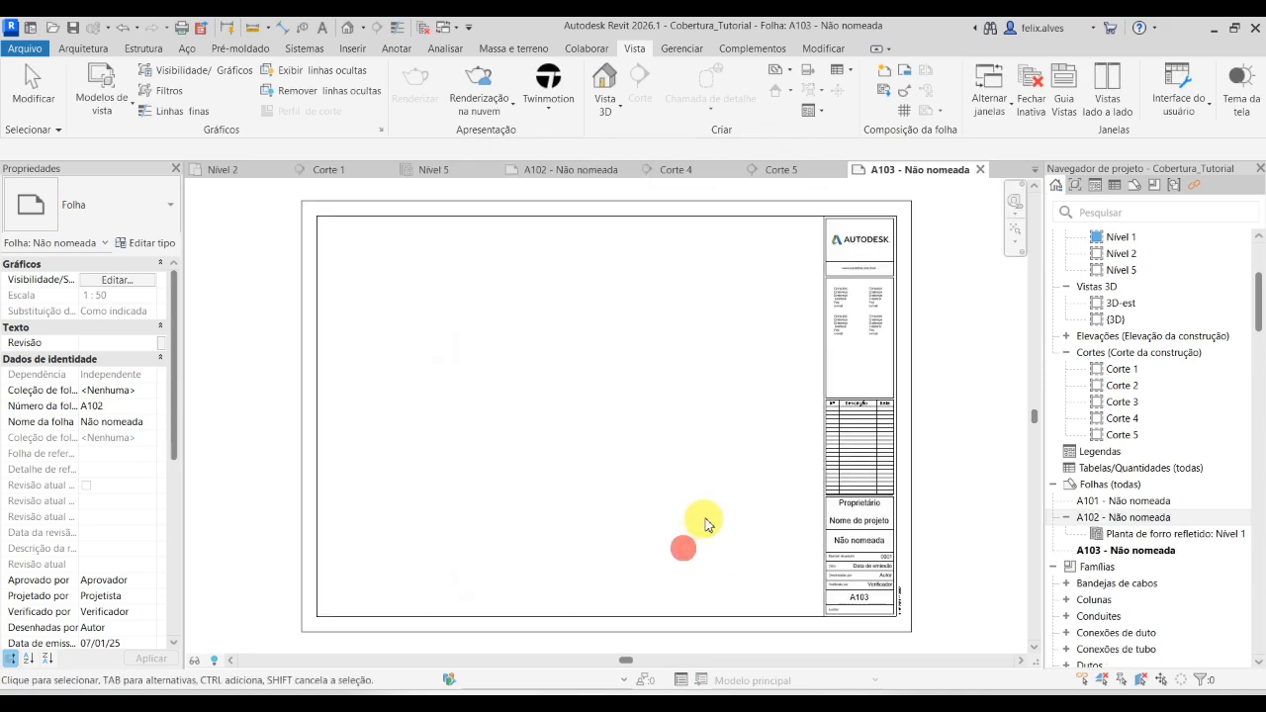
# Place section Corte 4 in the upper-left area of sheet A103 and section Corte 5 below it.
pyautogui.scroll(3, 1122, 415)
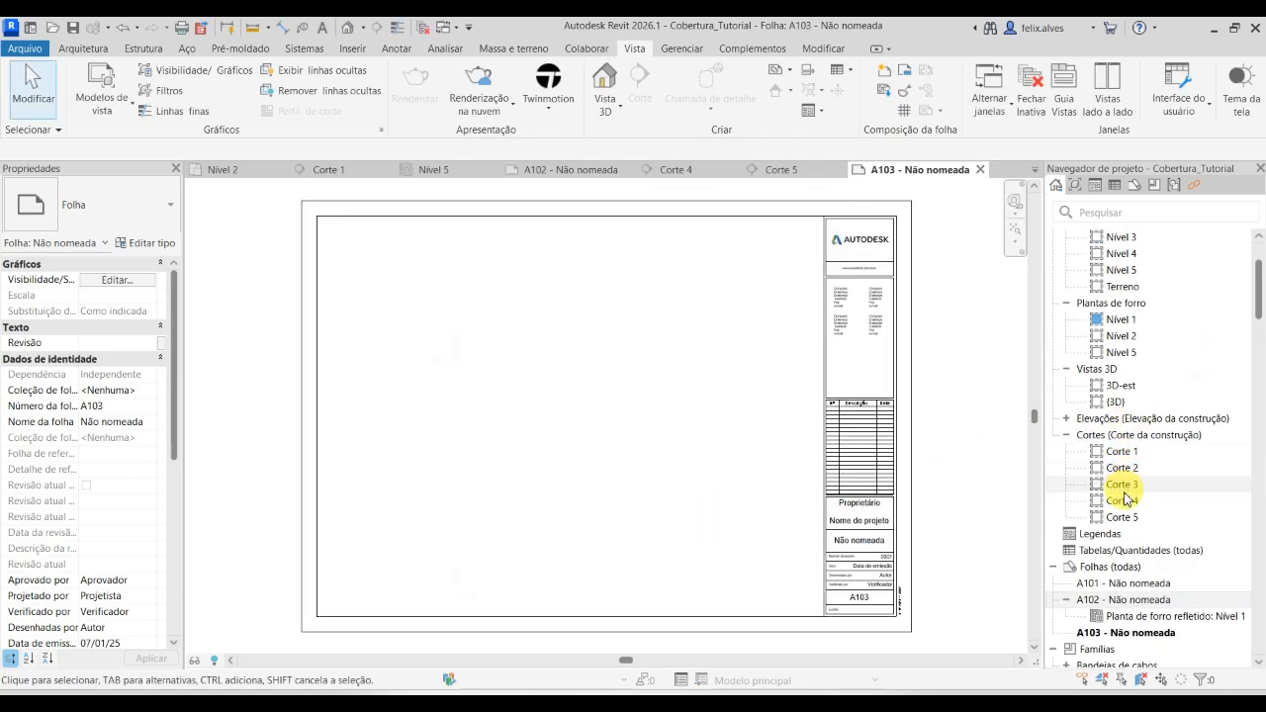
pyautogui.moveTo(1122, 500); pyautogui.dragTo(448, 323)
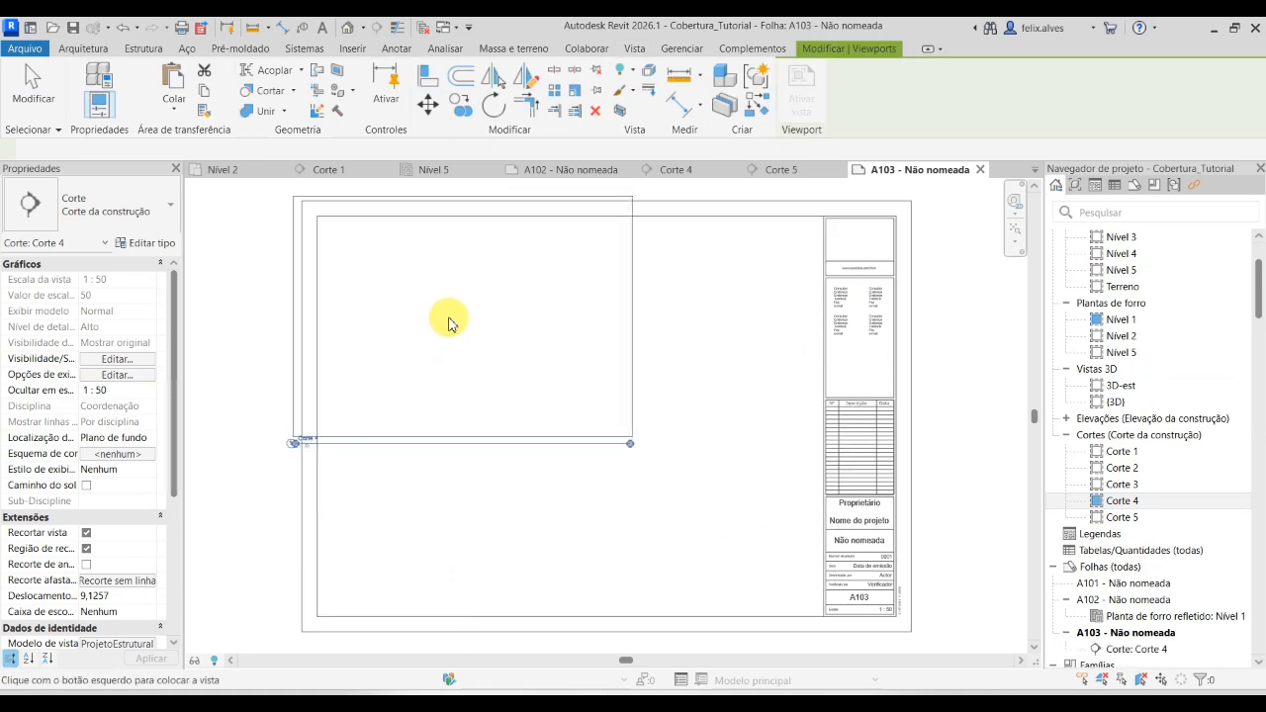
pyautogui.click(500, 339)
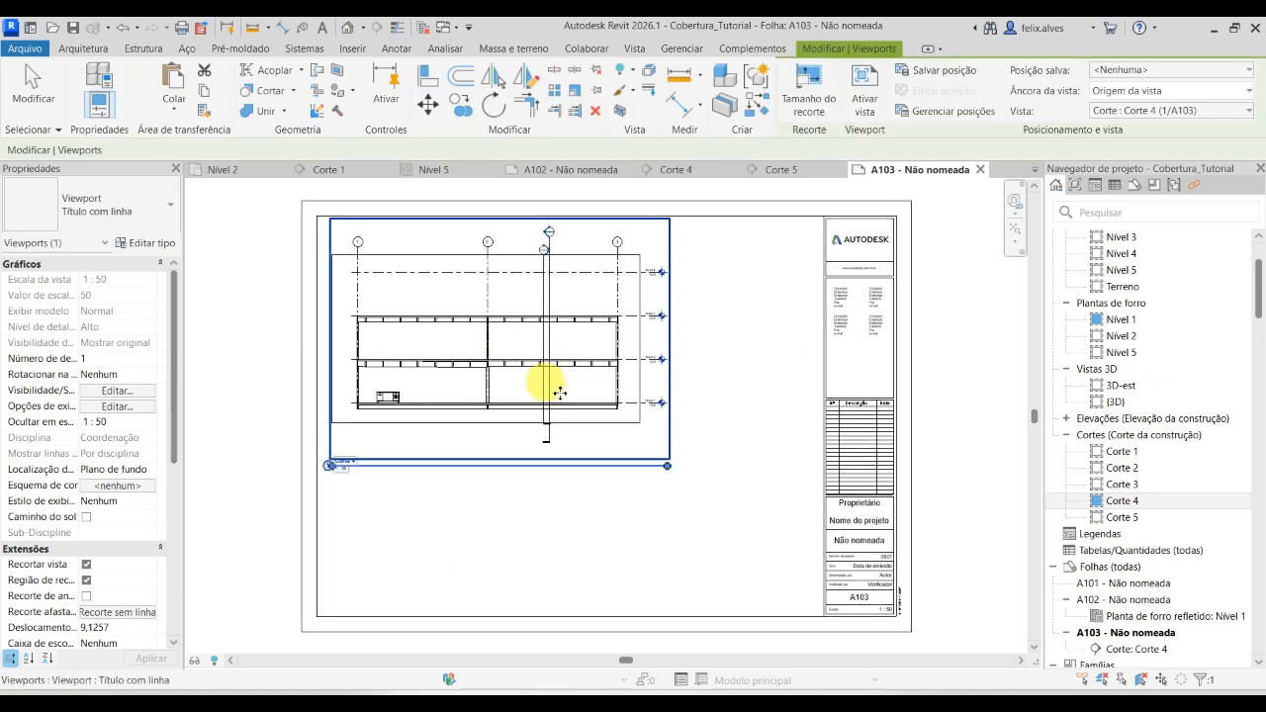
pyautogui.click(647, 517)
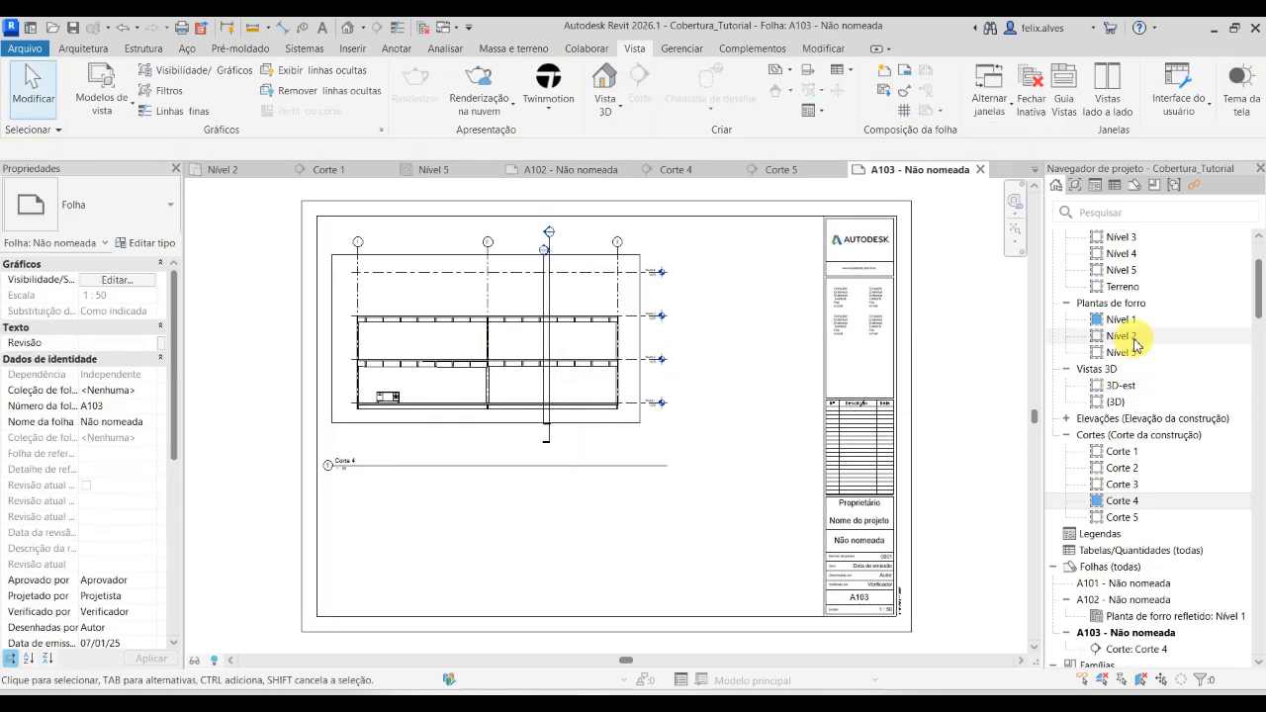
pyautogui.click(1127, 518)
pyautogui.moveTo(1132, 524); pyautogui.dragTo(498, 540)
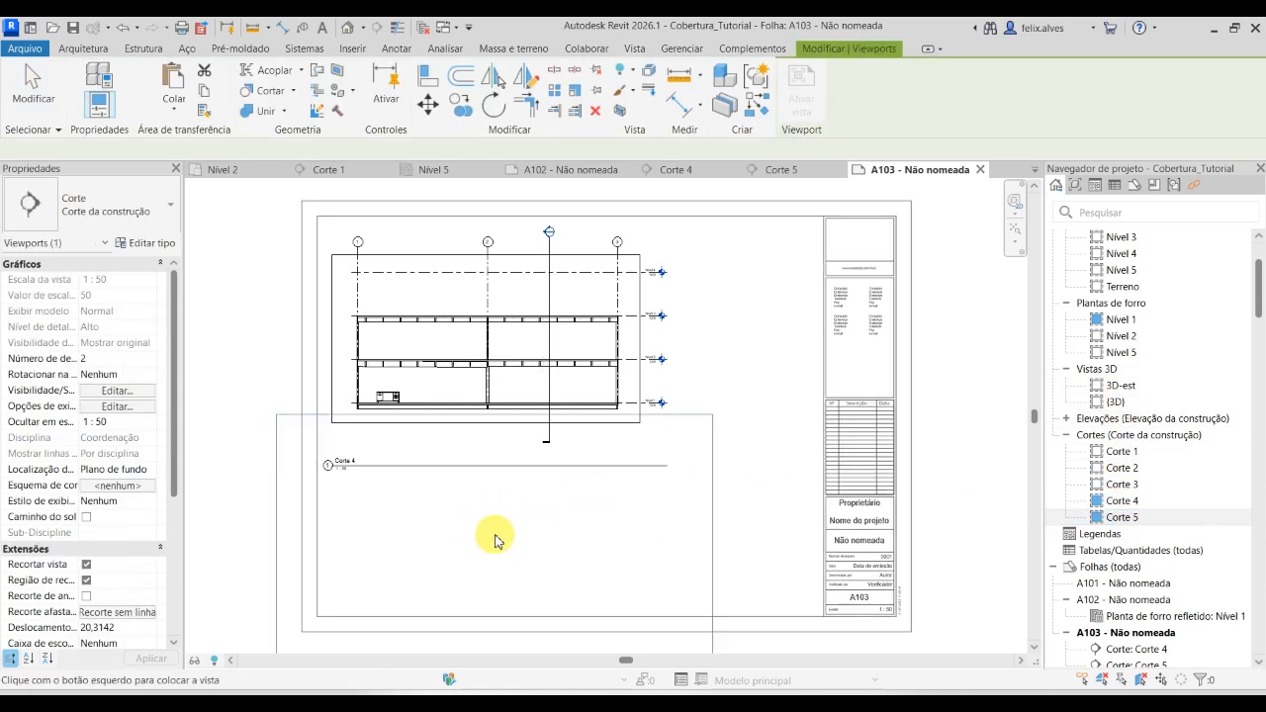
pyautogui.click(539, 481)
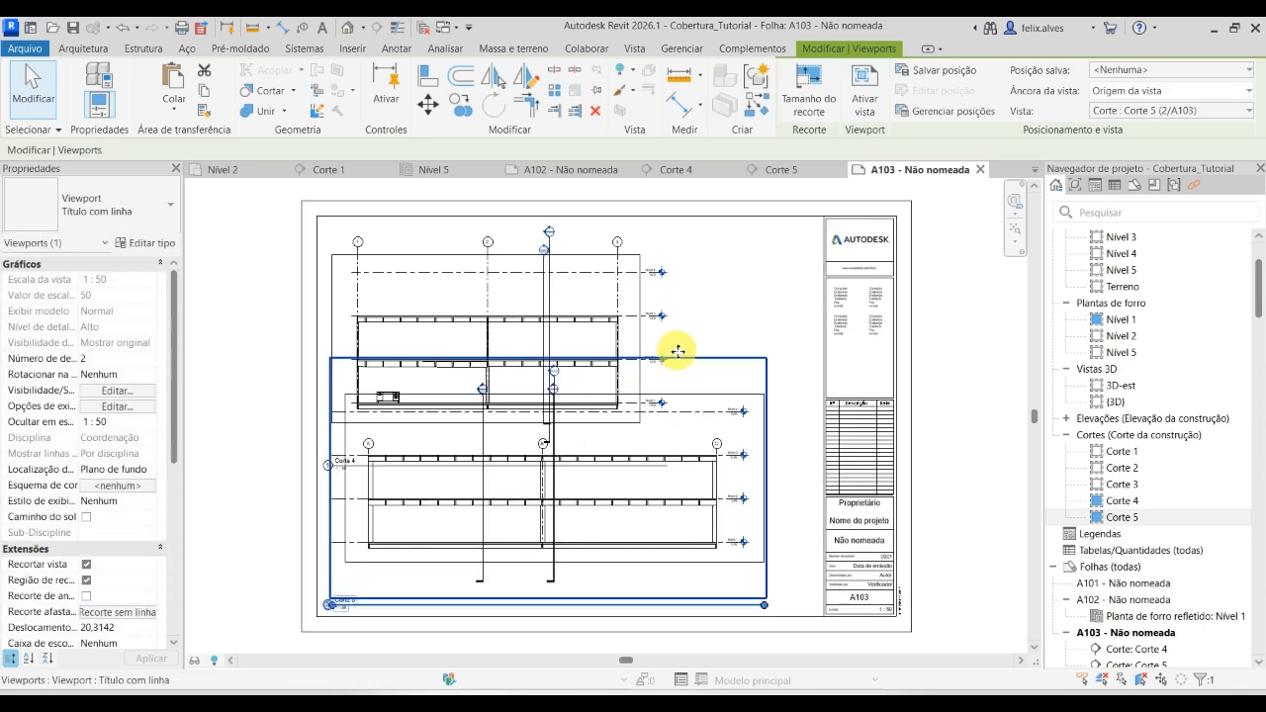
# Move the Corte 4 viewport up and slightly right on sheet A103, and check the section markers between both viewports.
pyautogui.scroll(2, 677, 351)
pyautogui.click(633, 288)
pyautogui.click(673, 284)
pyautogui.moveTo(686, 274)
pyautogui.mouseDown()
pyautogui.moveTo(692, 251)
pyautogui.moveTo(686, 260)
pyautogui.mouseUp()
pyautogui.click(729, 291)
pyautogui.click(757, 315)
pyautogui.scroll(-1, 722, 386)
pyautogui.click(774, 582)
pyautogui.press('Escape')
pyautogui.scroll(2, 438, 489)
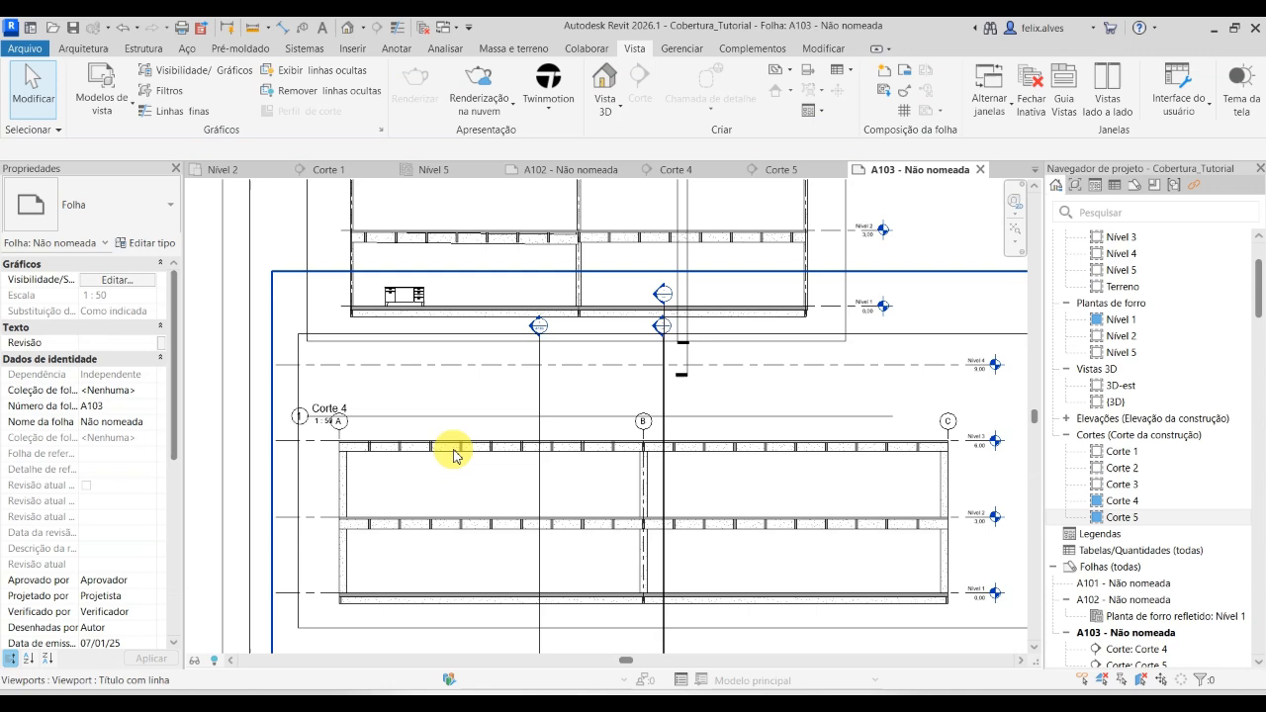
pyautogui.scroll(-2, 426, 418)
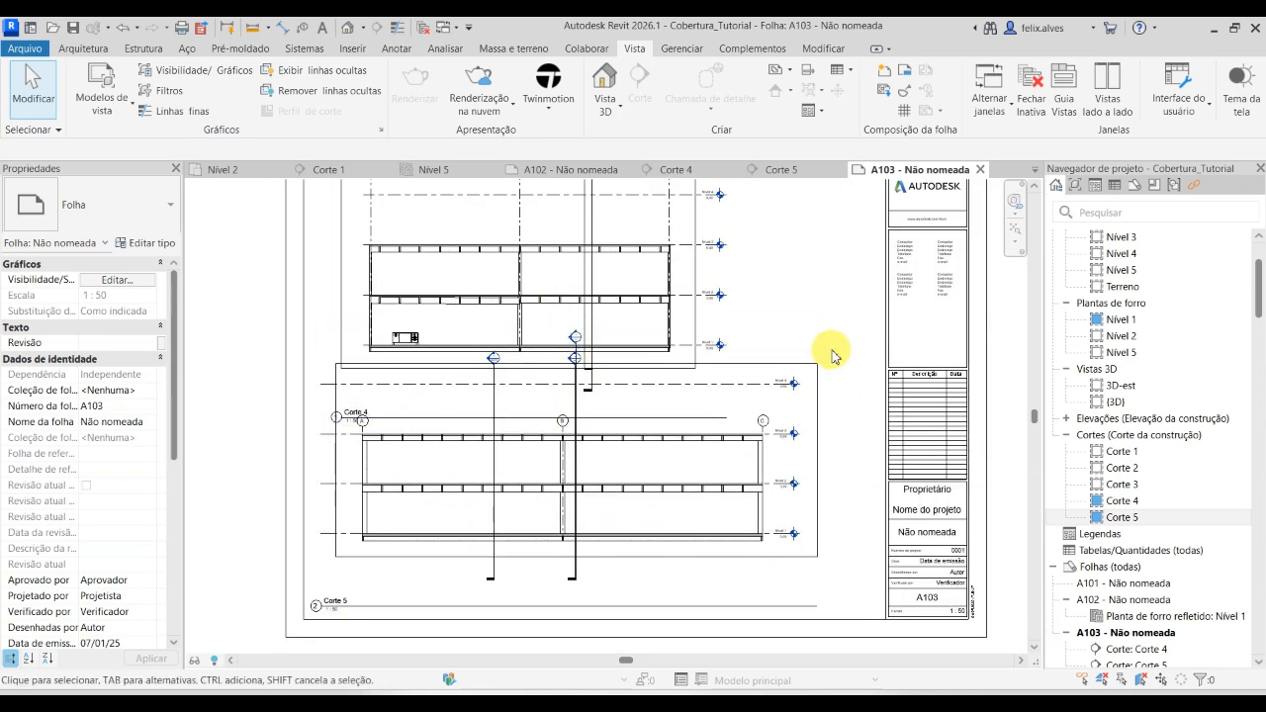
pyautogui.scroll(4, 573, 356)
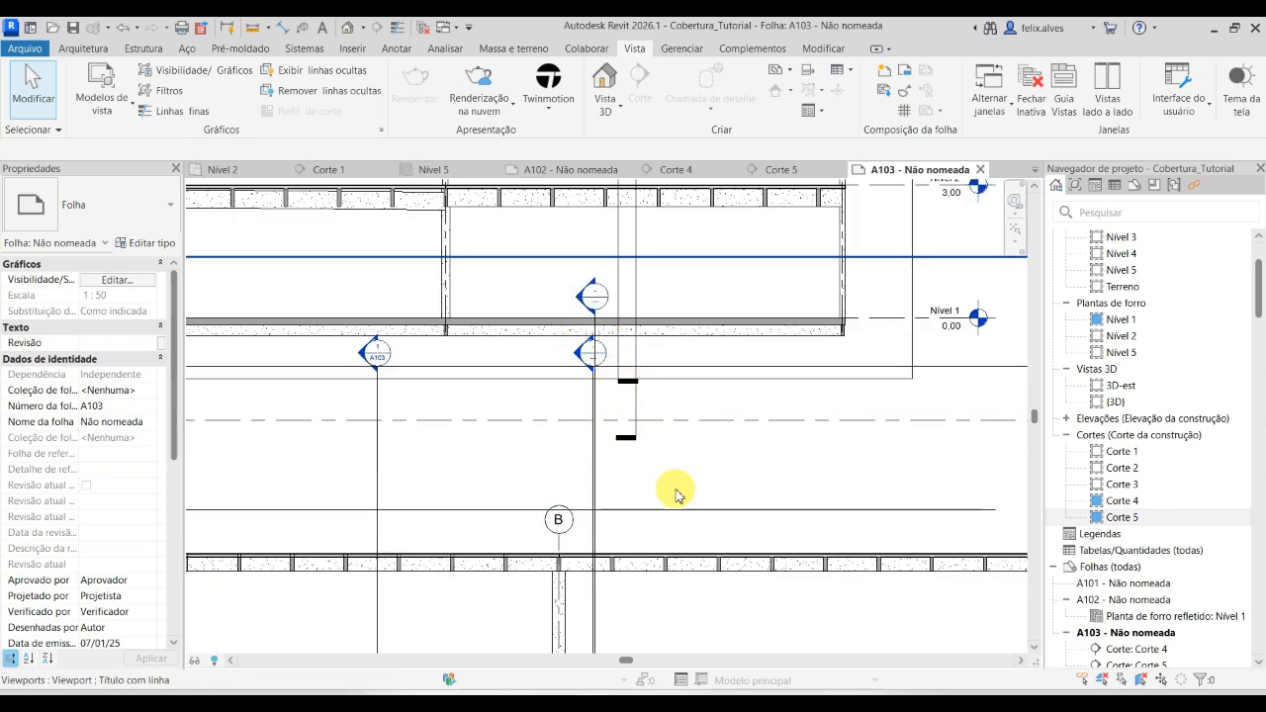
pyautogui.scroll(-1, 678, 477)
pyautogui.scroll(4, 450, 381)
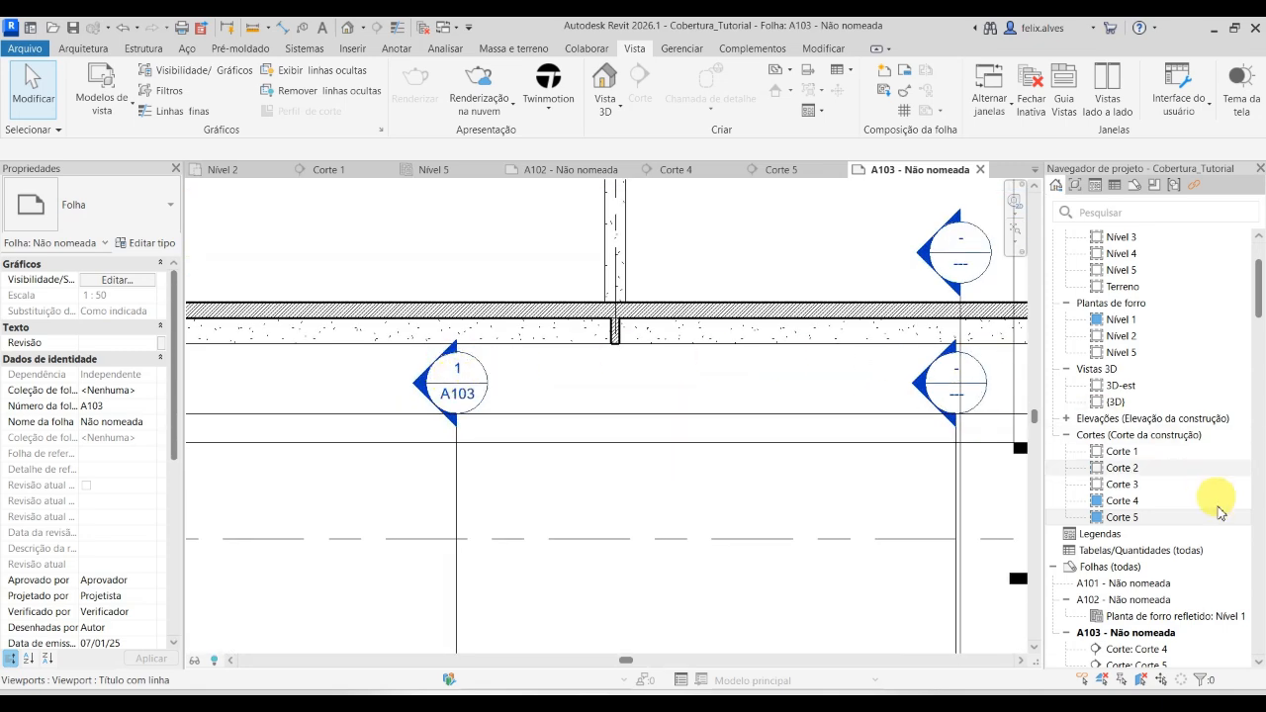
# Rename section Corte 4 as E.1 and section Corte 5 as E.2.
pyautogui.doubleClick(1147, 517)
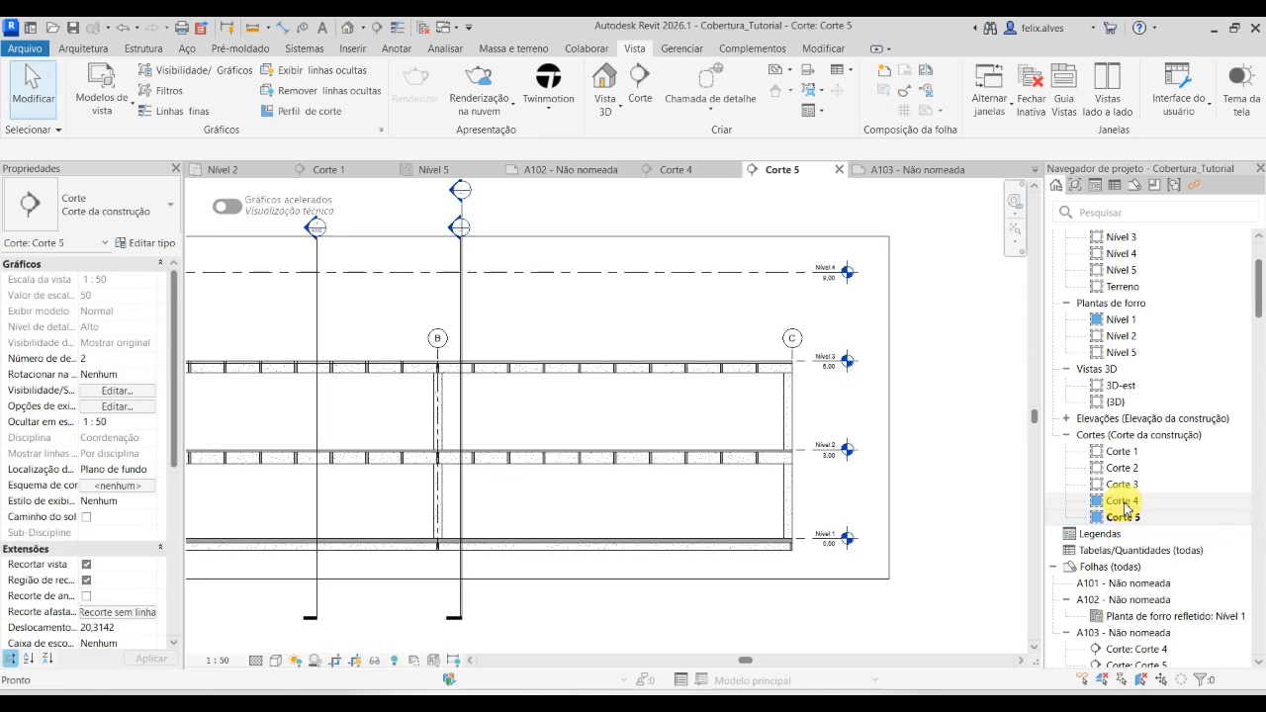
pyautogui.rightClick(1131, 516)
pyautogui.click(1139, 520)
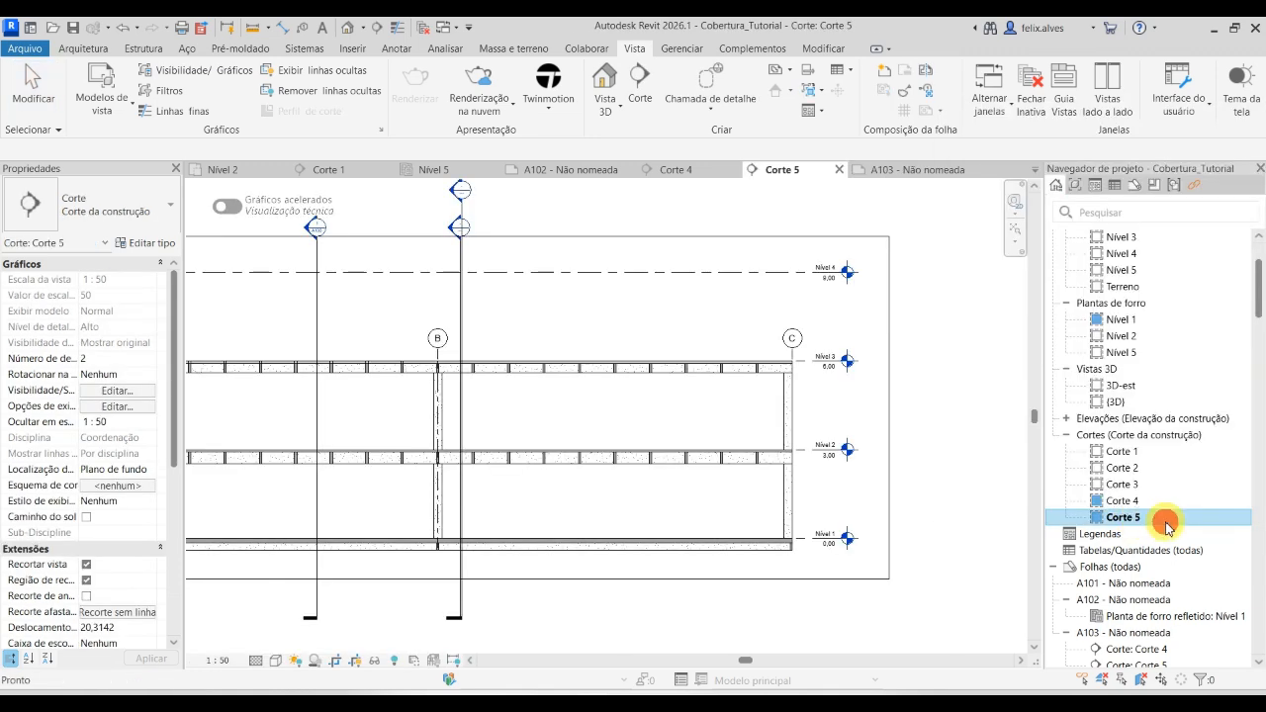
pyautogui.click(1131, 502)
pyautogui.rightClick(1132, 502)
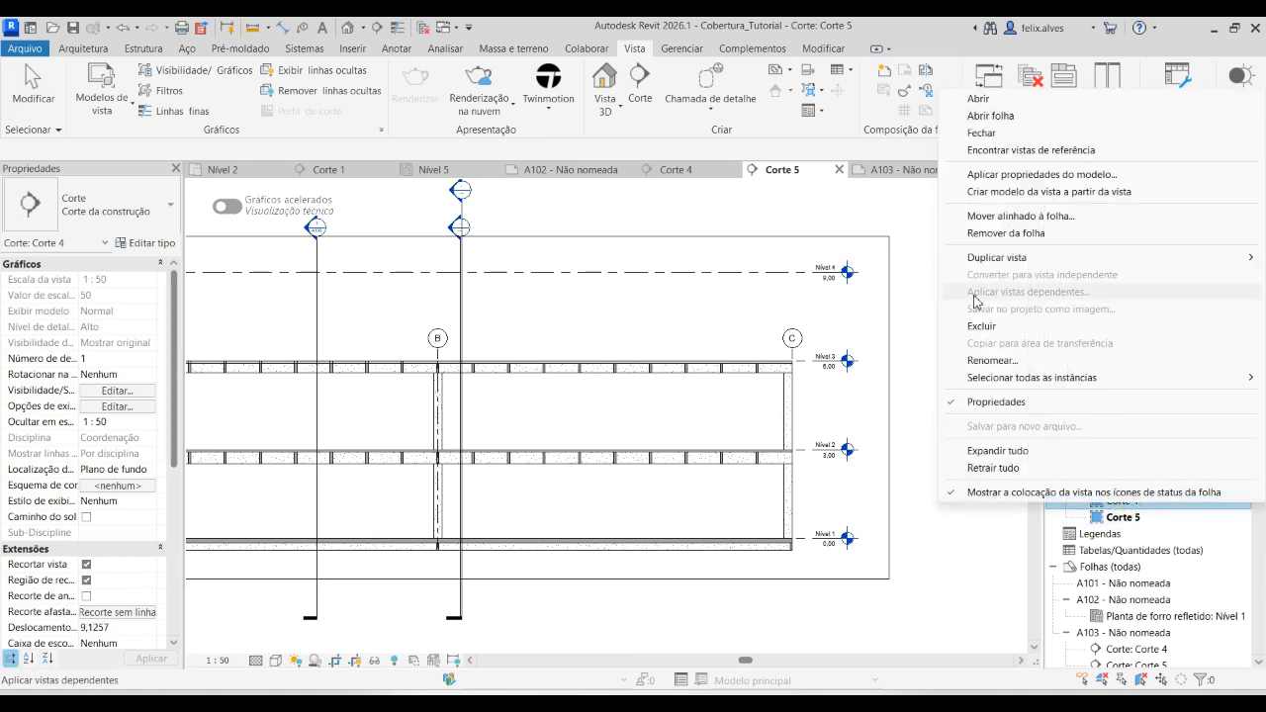
pyautogui.click(1031, 360)
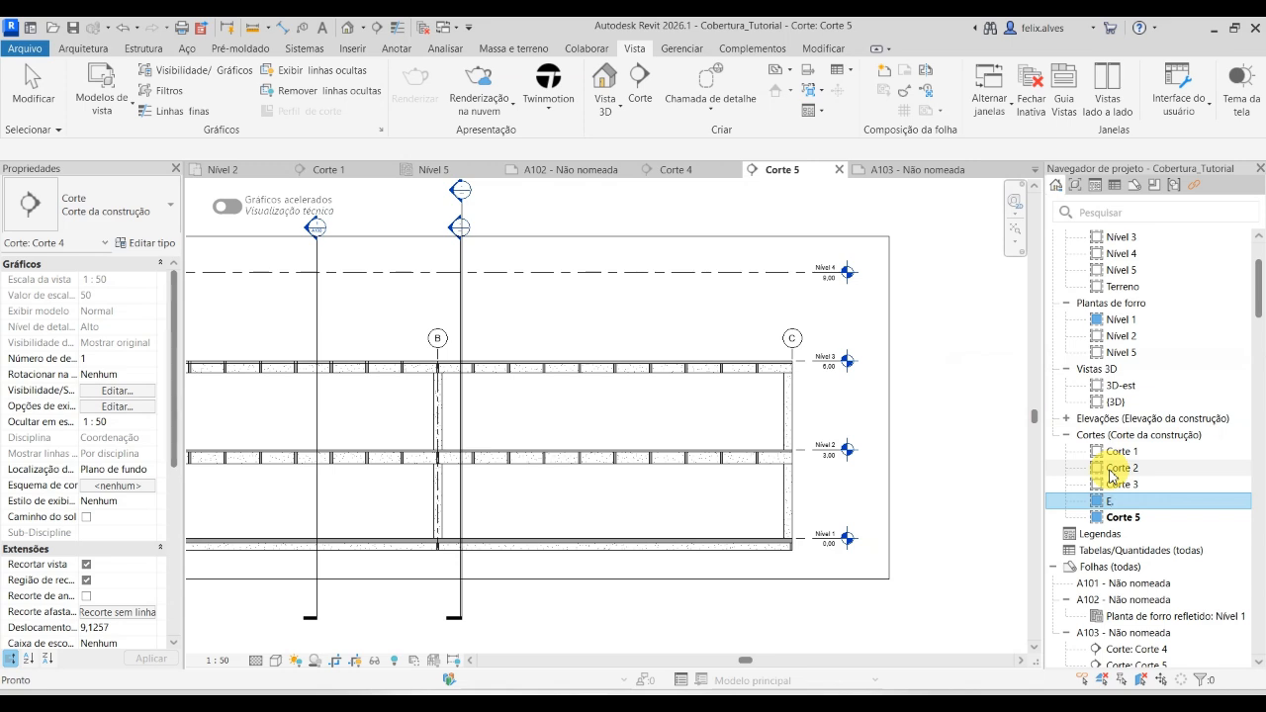
pyautogui.write('E.1')
pyautogui.press('Return')
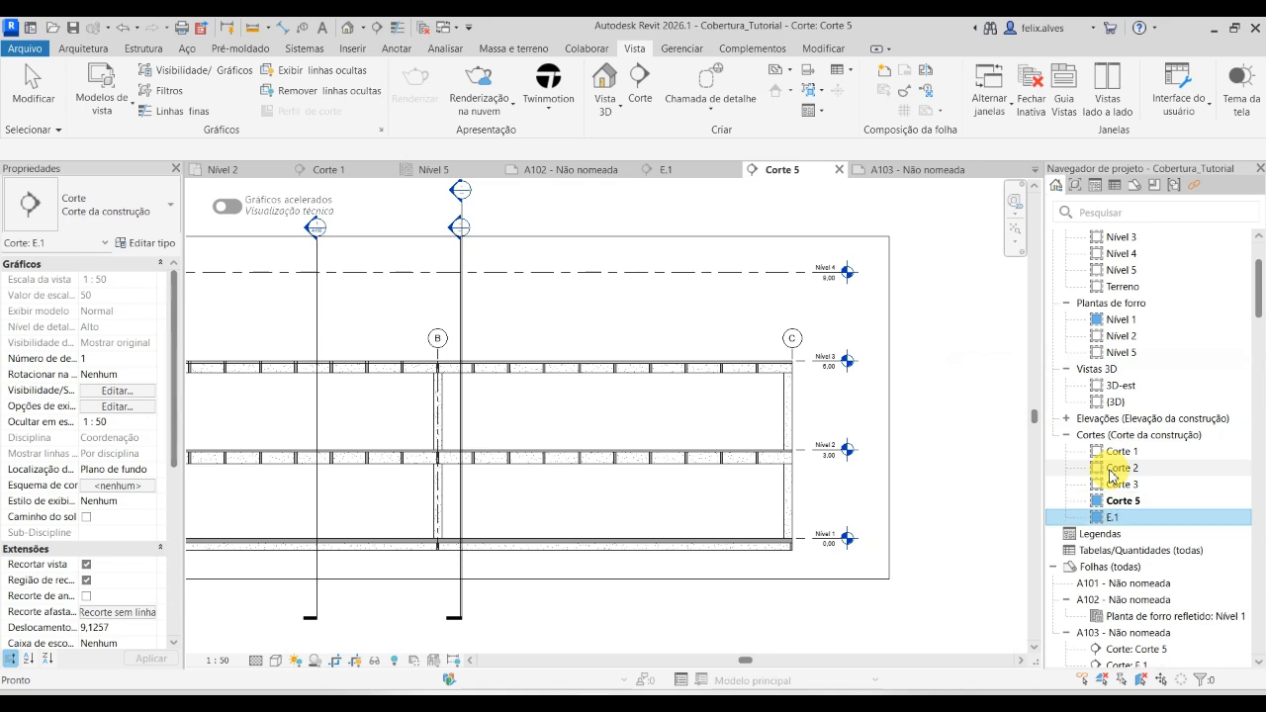
pyautogui.rightClick(1132, 505)
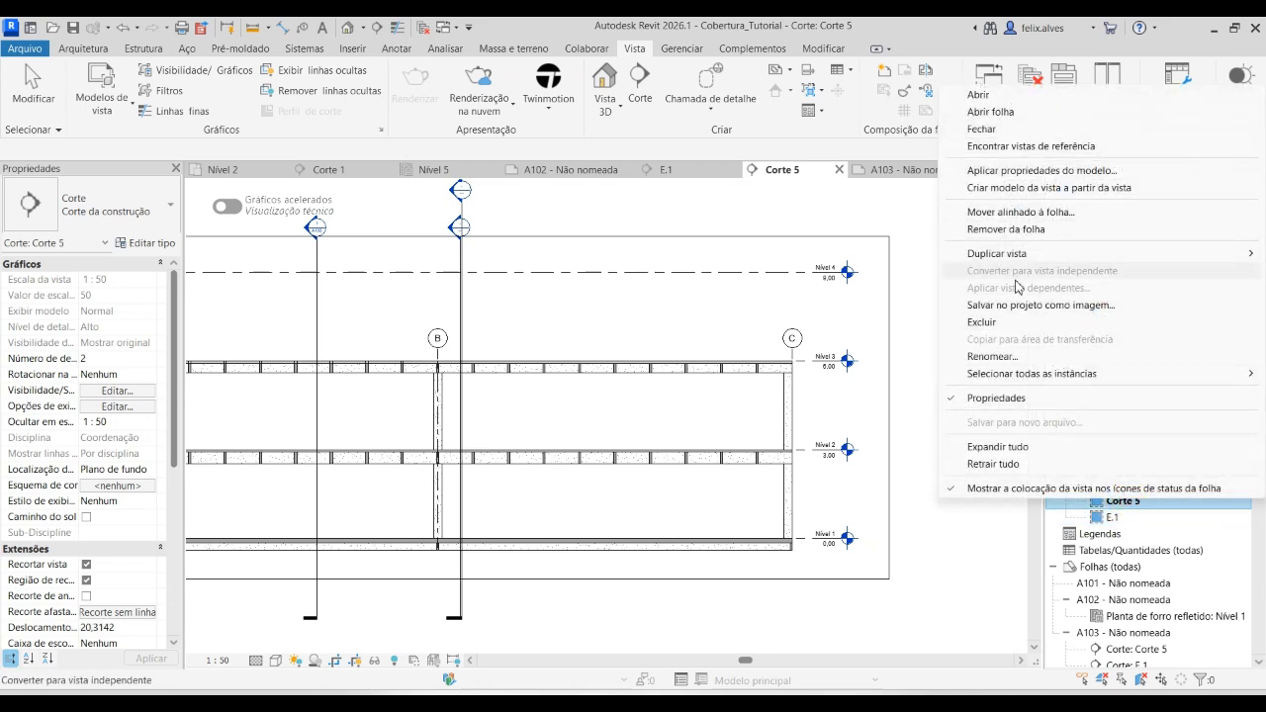
pyautogui.click(1009, 359)
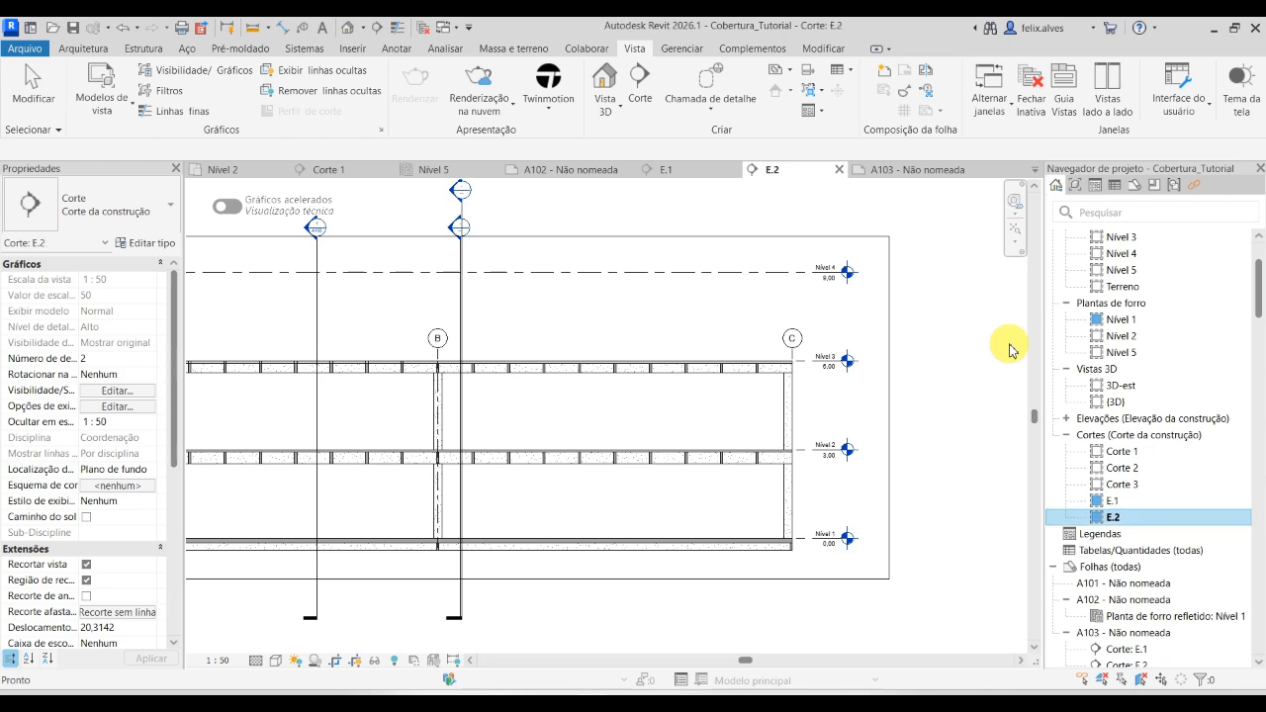
# Within the E.1 viewport on sheet A103, lower the crop region's upper edge to just above Nível 3 and shift the region slightly.
pyautogui.click(908, 170)
pyautogui.scroll(-3, 781, 386)
pyautogui.scroll(-3, 452, 522)
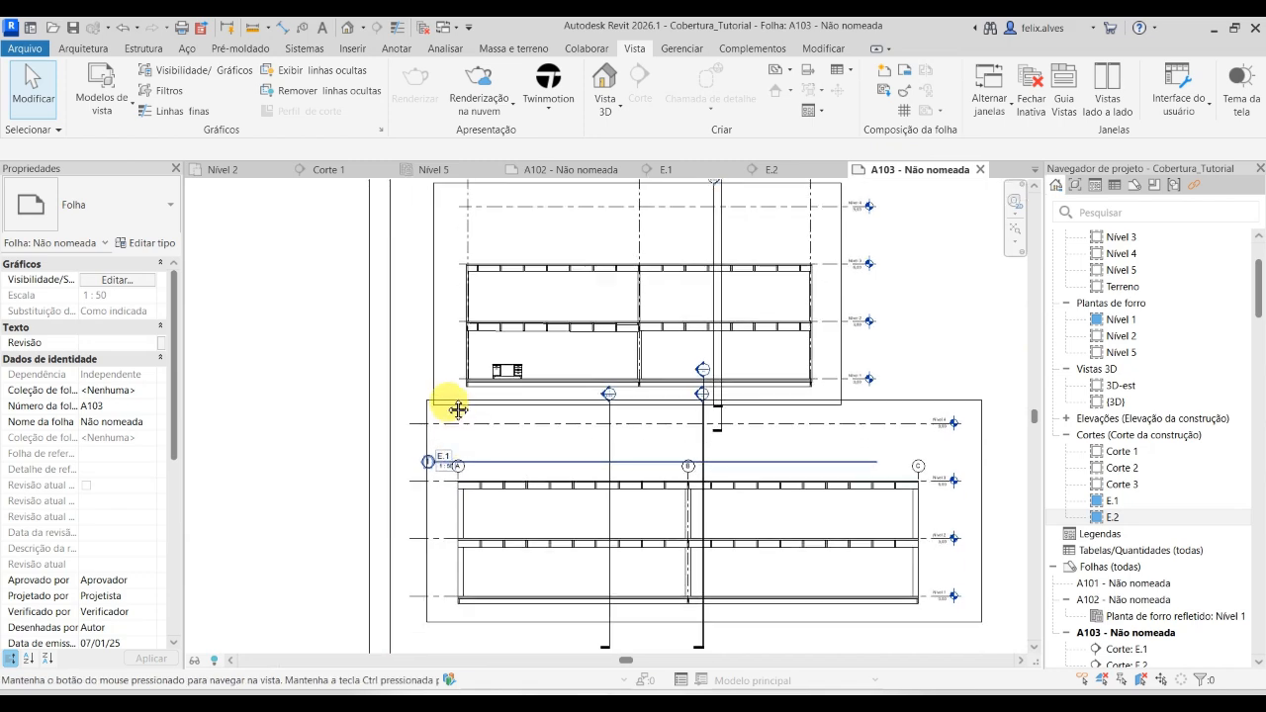
pyautogui.moveTo(804, 280); pyautogui.dragTo(757, 426, button='middle')
pyautogui.click(708, 348)
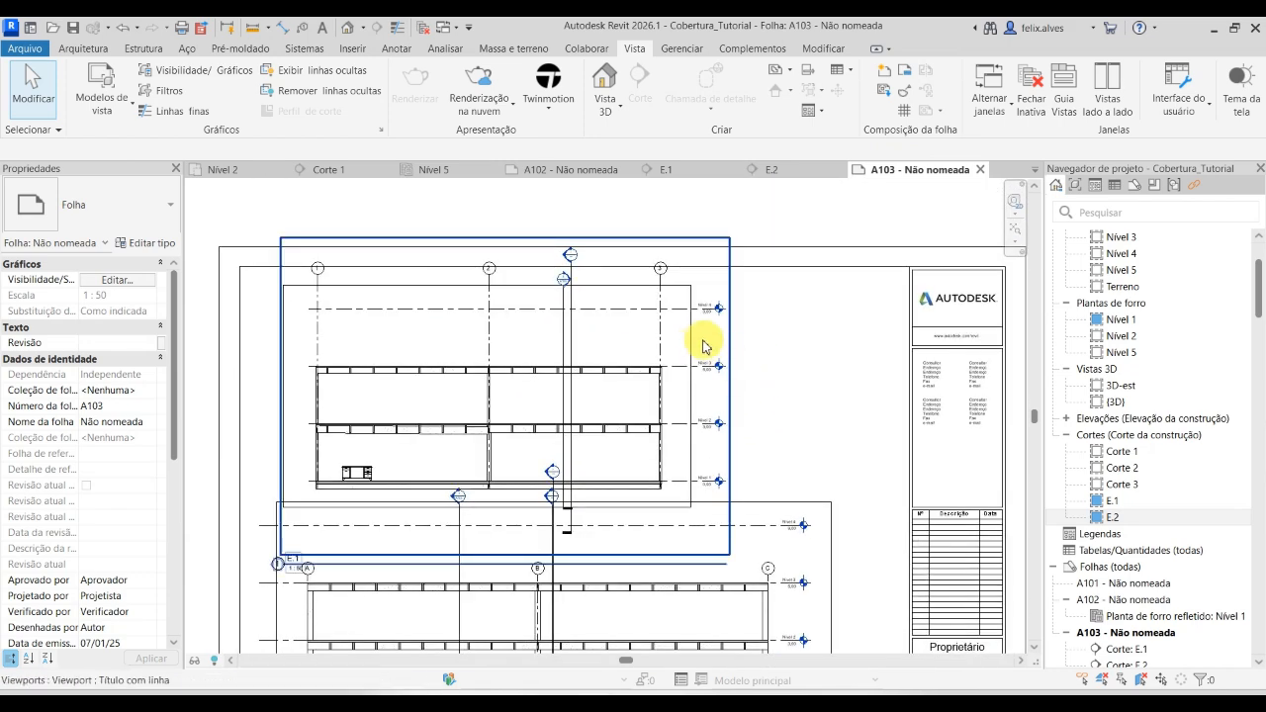
pyautogui.click(693, 339)
pyautogui.doubleClick(700, 334)
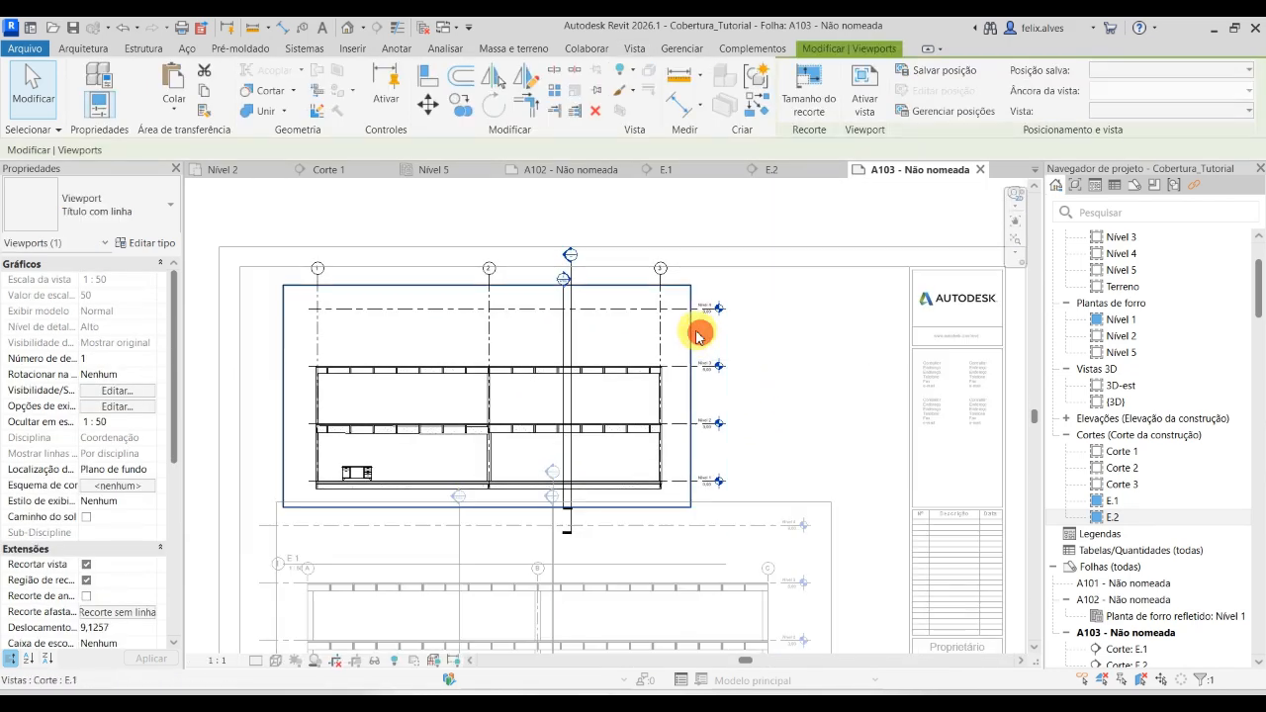
pyautogui.click(692, 326)
pyautogui.moveTo(488, 288); pyautogui.dragTo(508, 350)
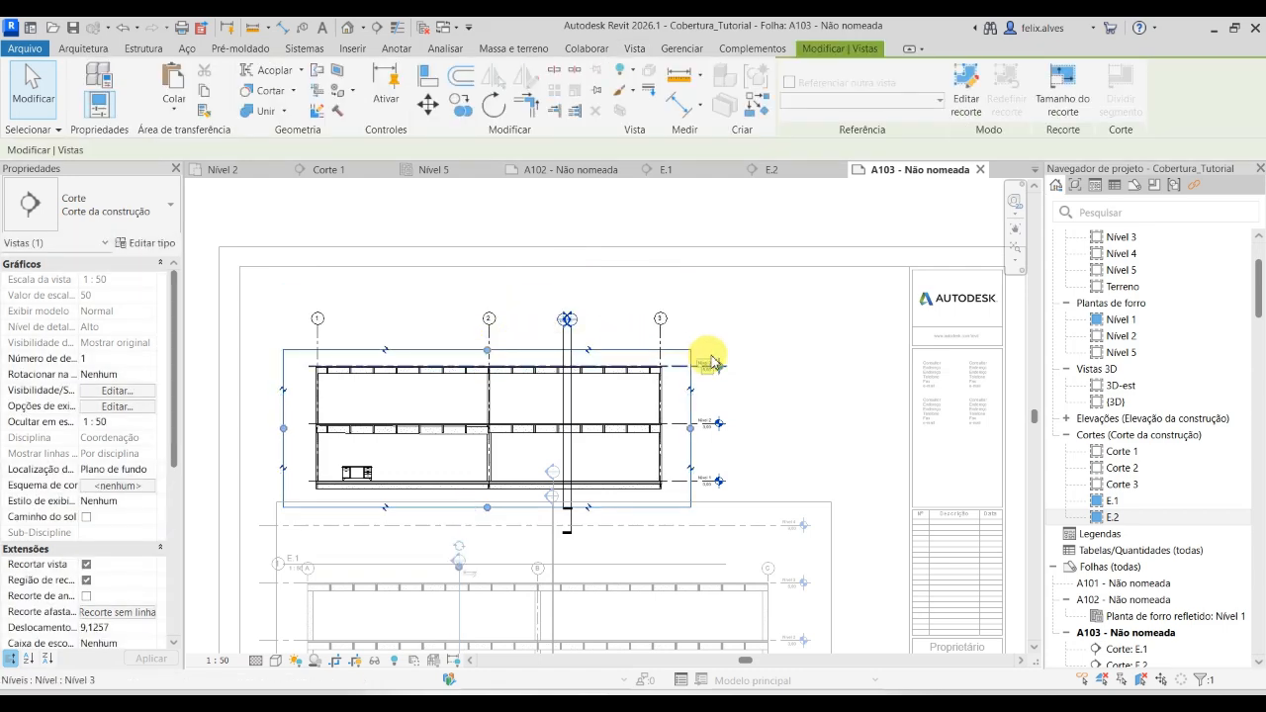
pyautogui.click(770, 359)
pyautogui.click(692, 406)
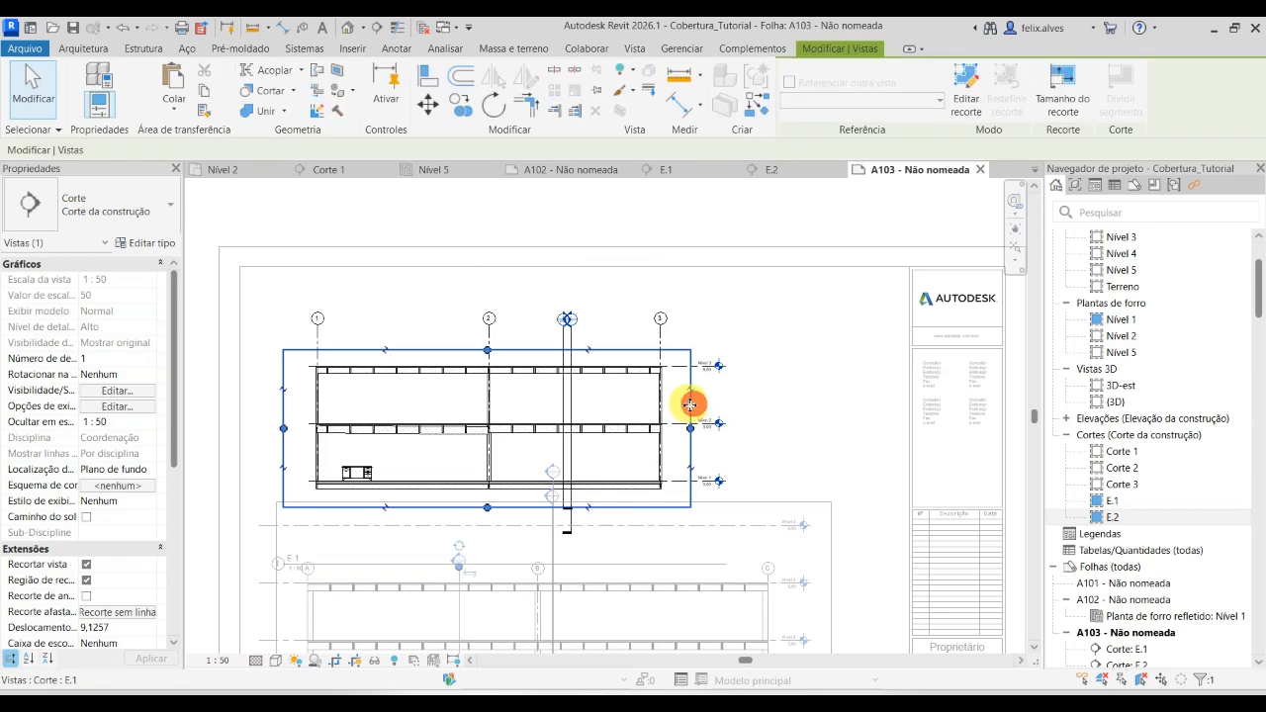
pyautogui.moveTo(691, 378); pyautogui.dragTo(695, 379)
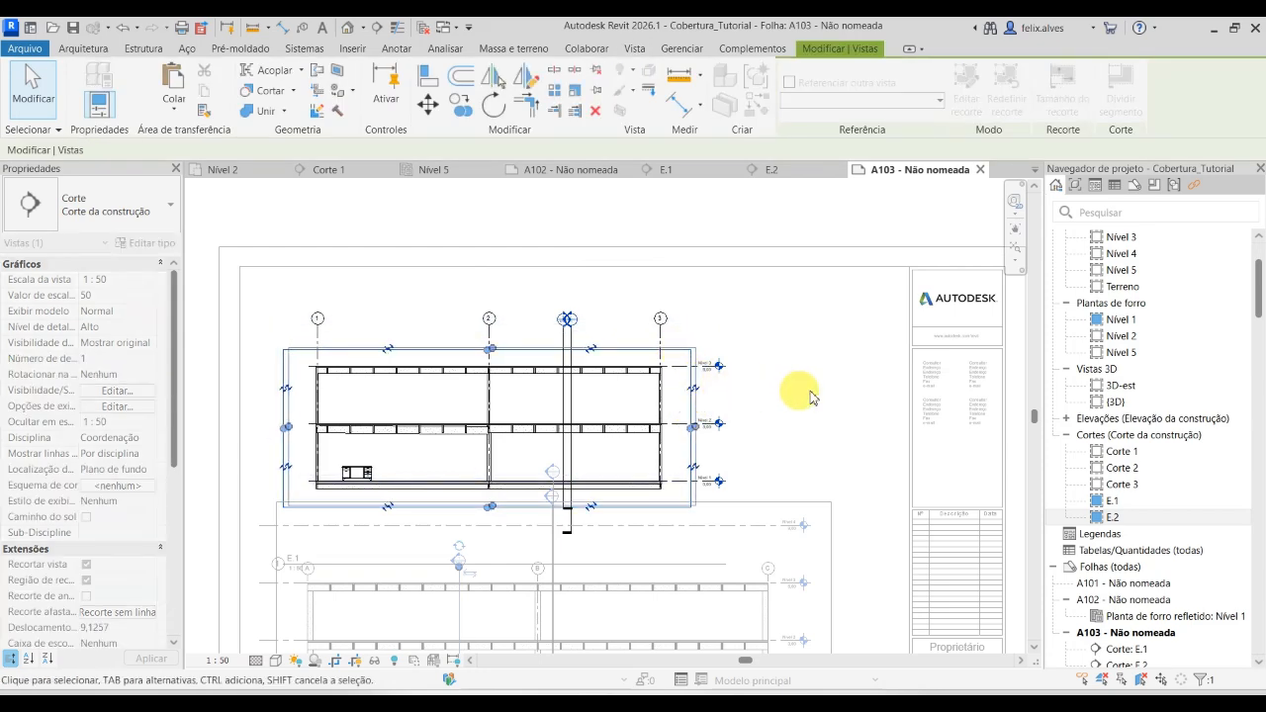
pyautogui.click(814, 390)
# Move the E.1 viewport up and to the left on the sheet.
pyautogui.click(667, 367)
pyautogui.moveTo(682, 391); pyautogui.dragTo(652, 353)
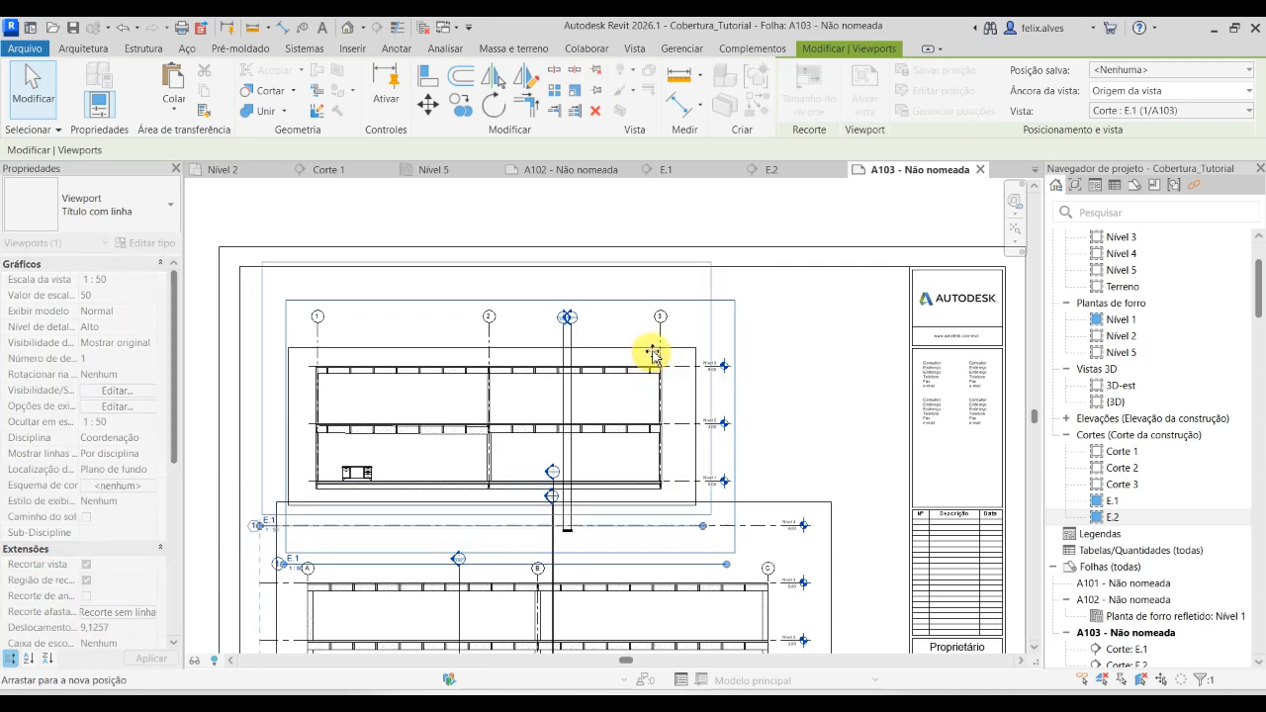
pyautogui.click(817, 384)
# Within the E.2 viewport, lower the crop region's upper edge to between Nível 4 and Nível 3, and return to the sheet.
pyautogui.keyDown('ctrl'); pyautogui.scroll(-3, 732, 396); pyautogui.keyUp('ctrl')
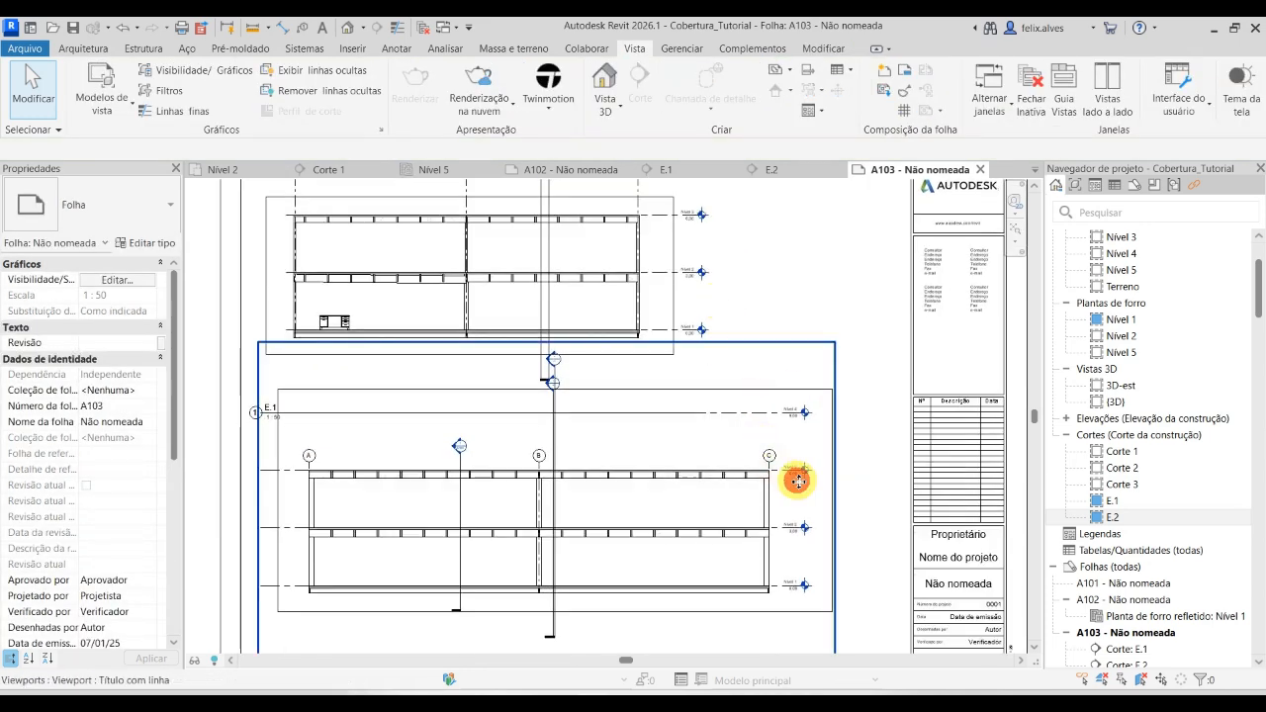
pyautogui.click(795, 481)
pyautogui.moveTo(778, 470); pyautogui.dragTo(741, 387, button='middle')
pyautogui.scroll(1, 742, 387)
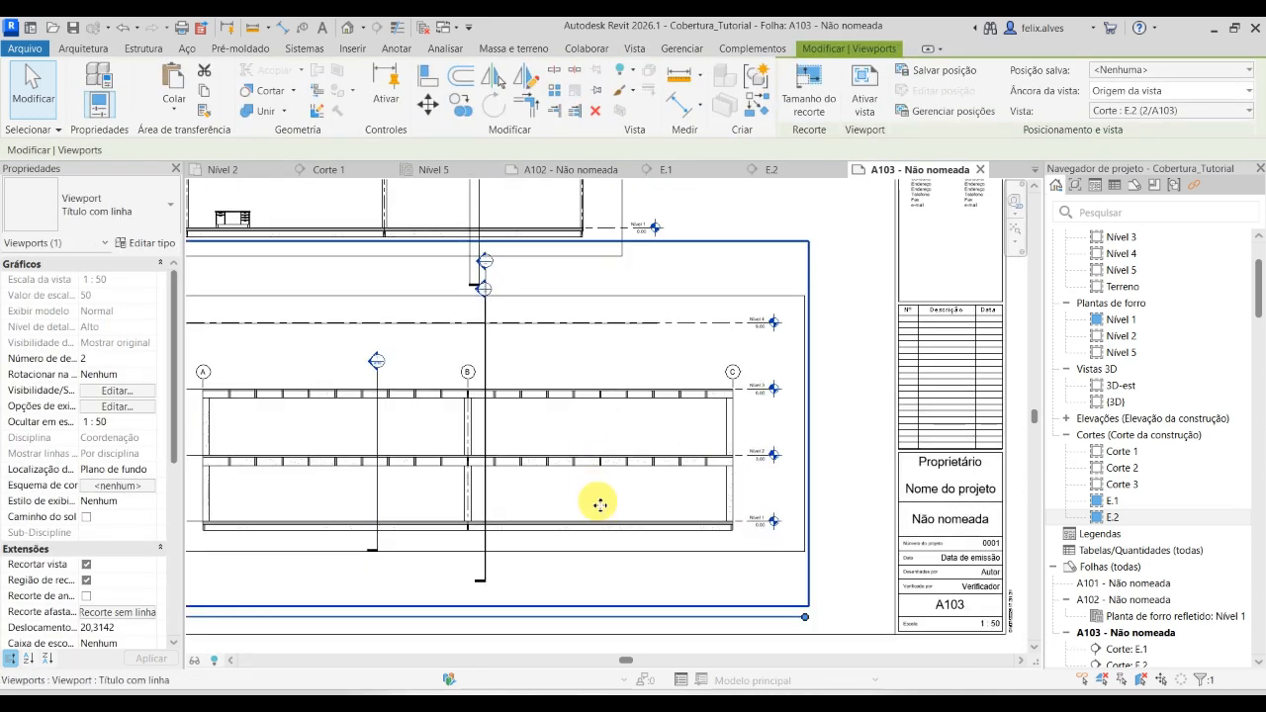
pyautogui.doubleClick(633, 577)
pyautogui.click(649, 295)
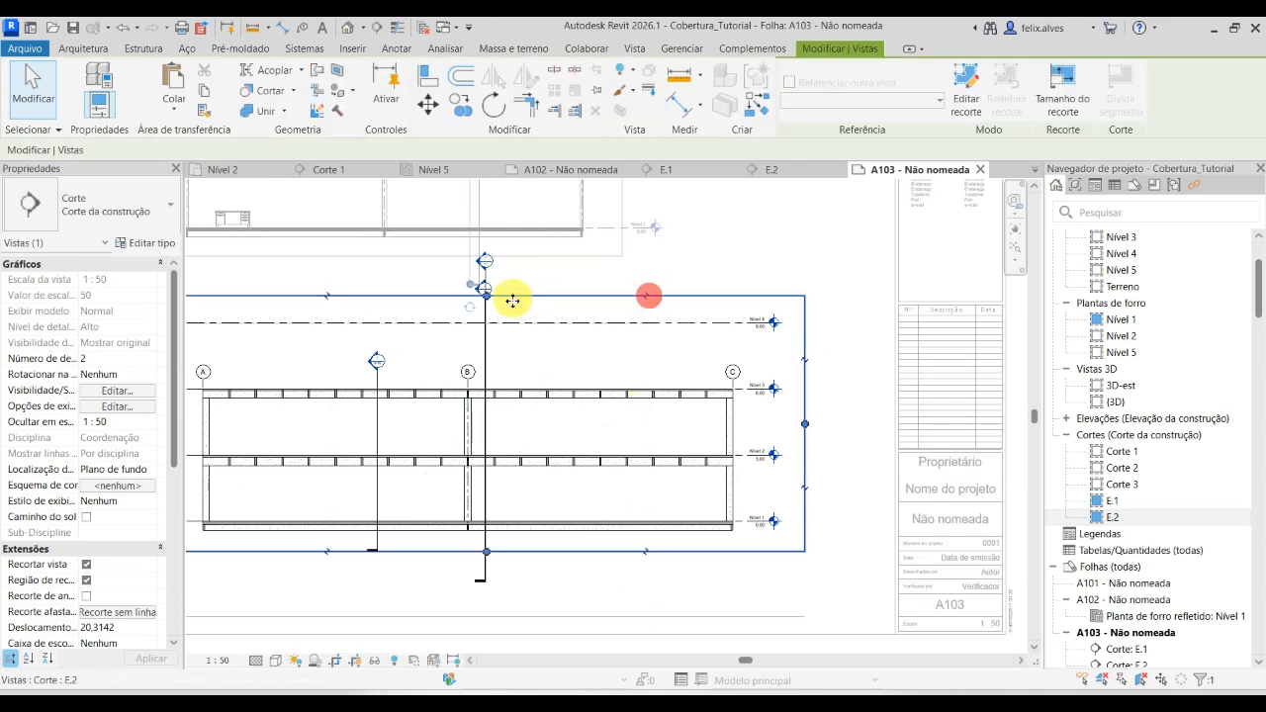
pyautogui.moveTo(485, 291); pyautogui.dragTo(497, 344)
pyautogui.doubleClick(856, 441)
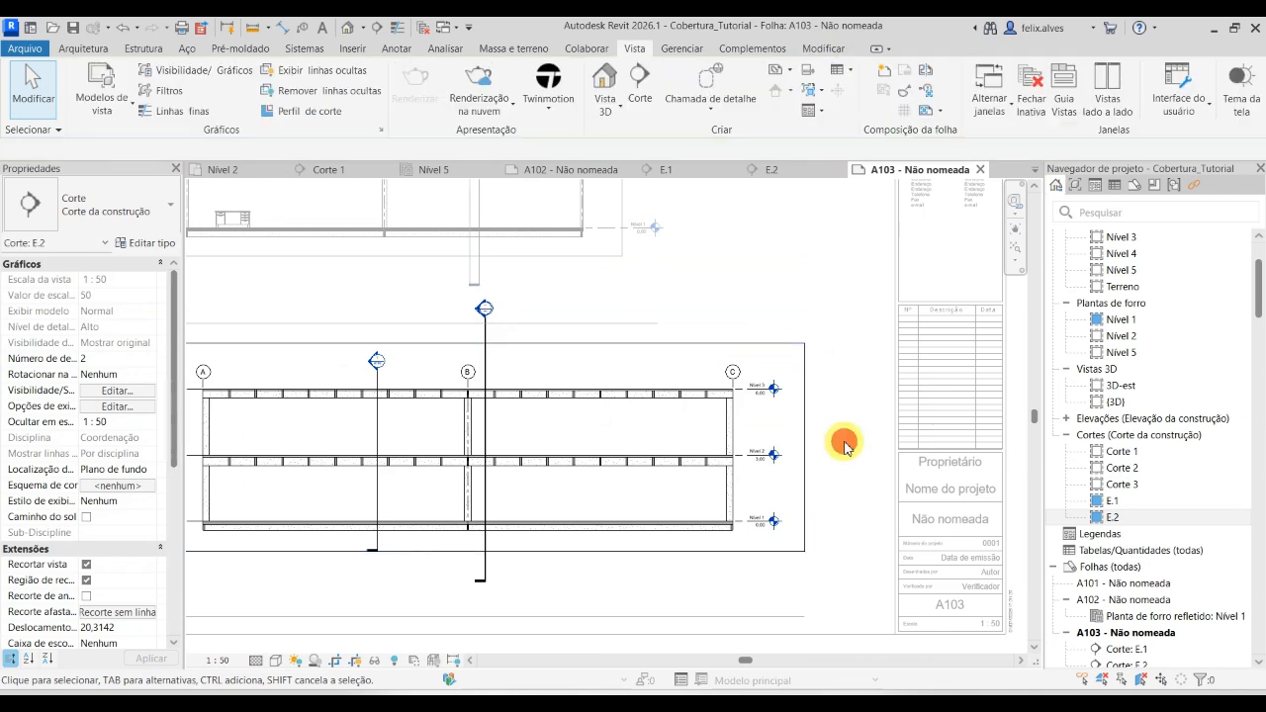
pyautogui.click(760, 486)
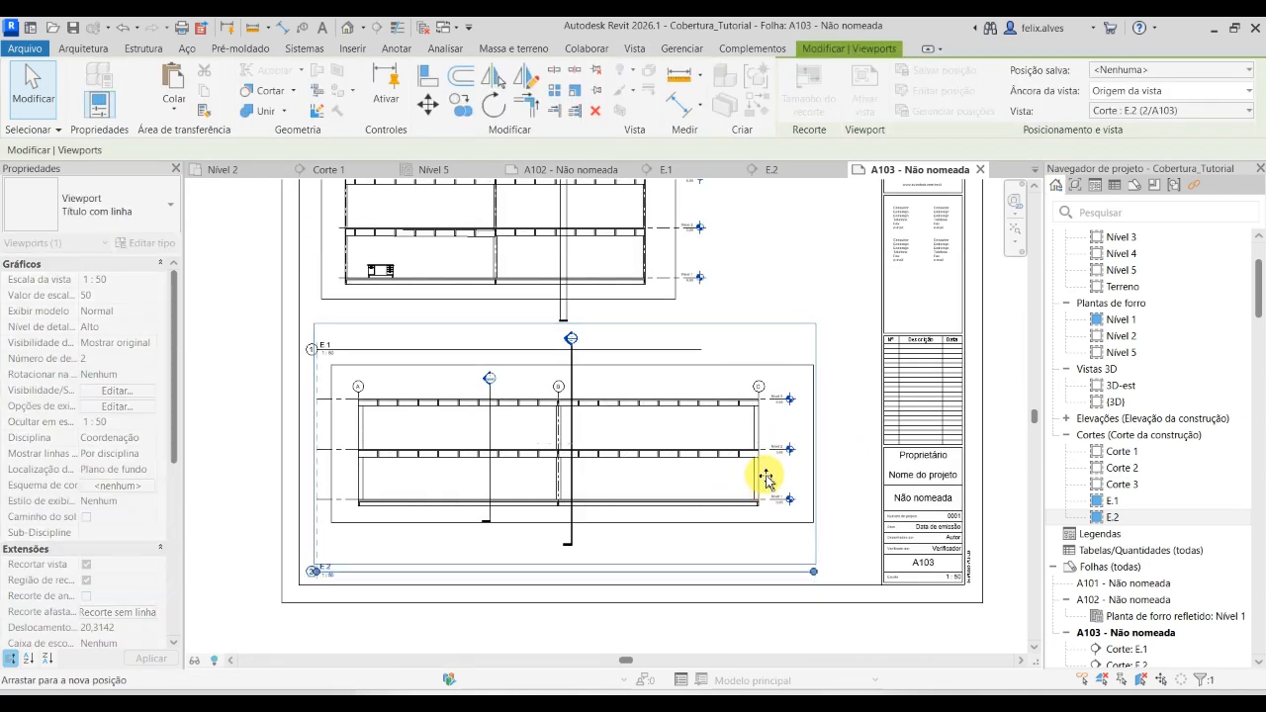
pyautogui.click(857, 349)
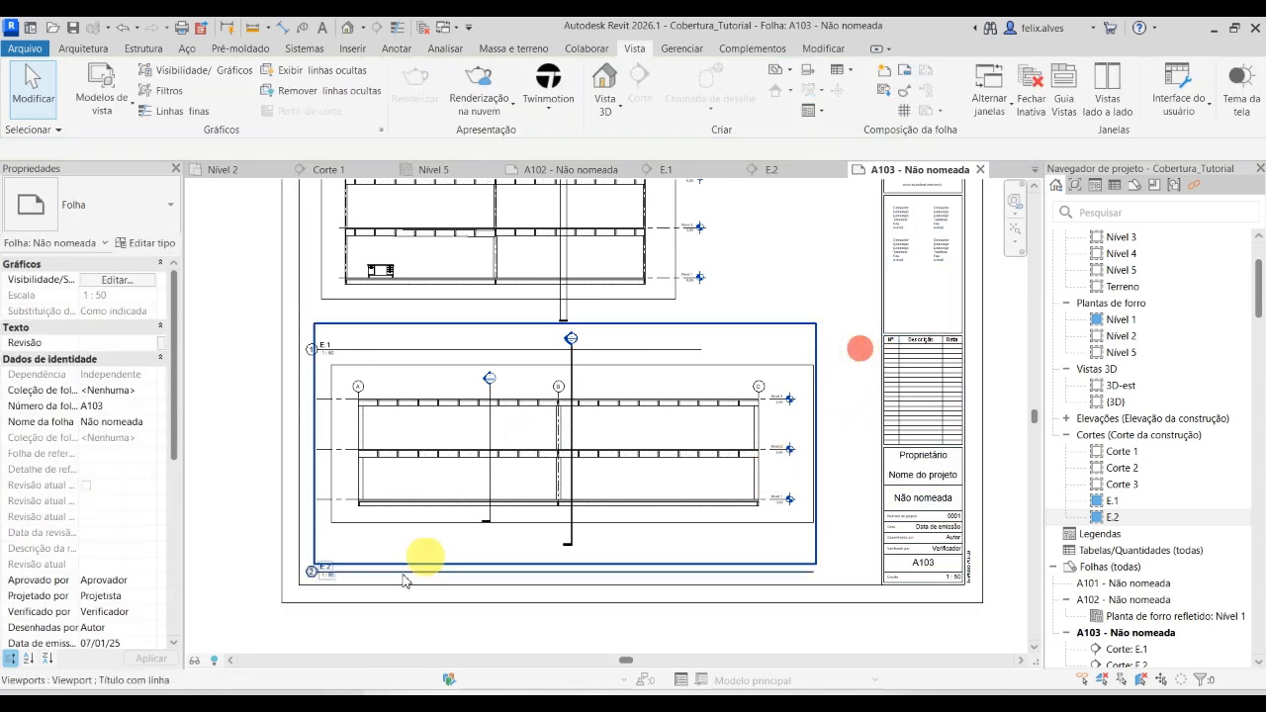
# Shorten the title line of the E.2 viewport on sheet A103 to a short stub beside its title.
pyautogui.scroll(3, 341, 566)
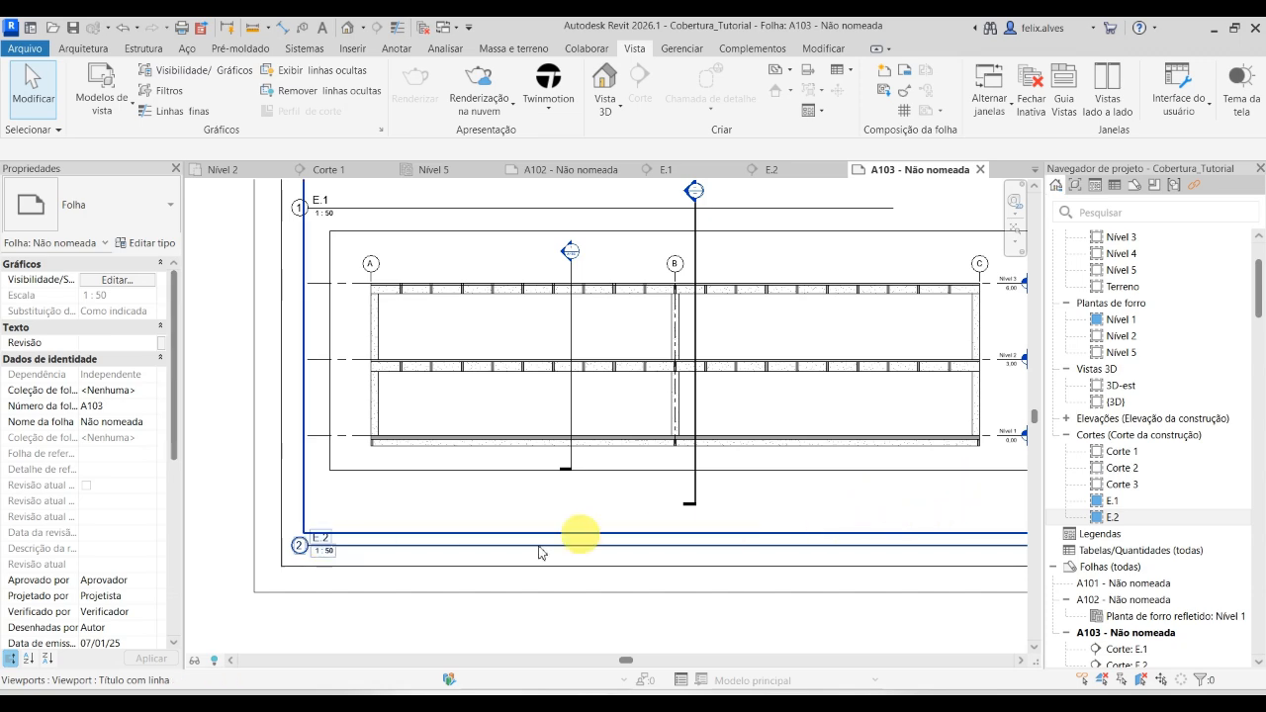
pyautogui.click(464, 516)
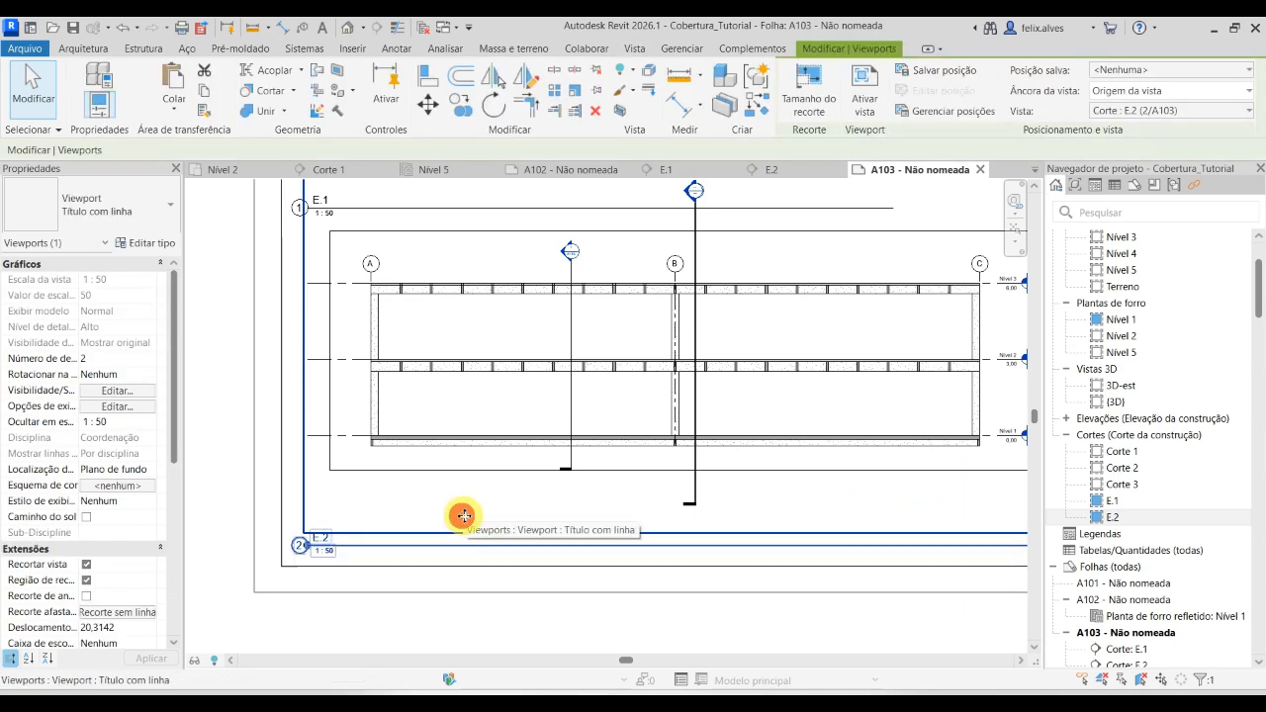
pyautogui.scroll(-3, 464, 516)
pyautogui.moveTo(859, 534); pyautogui.dragTo(424, 559)
pyautogui.click(420, 623)
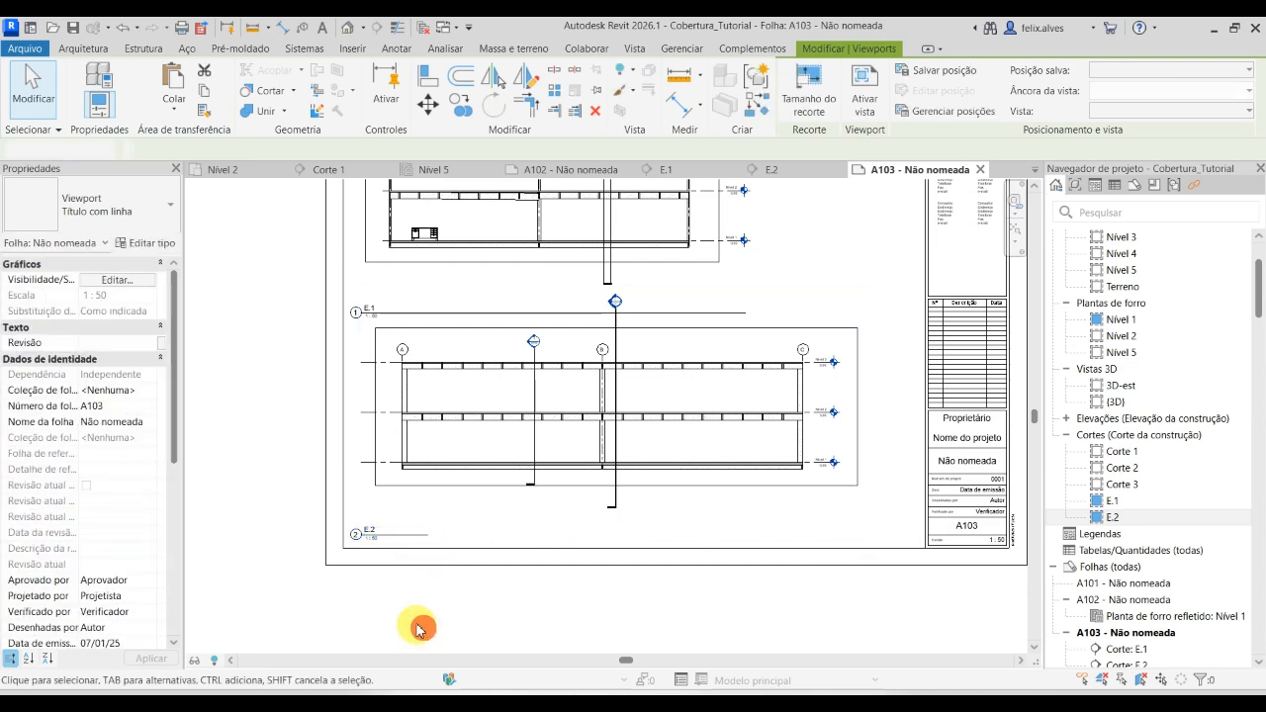
# Move the E.2 view title up and to the right, just beneath the lower edge of its section drawing.
pyautogui.scroll(5, 350, 579)
pyautogui.scroll(3, 364, 498)
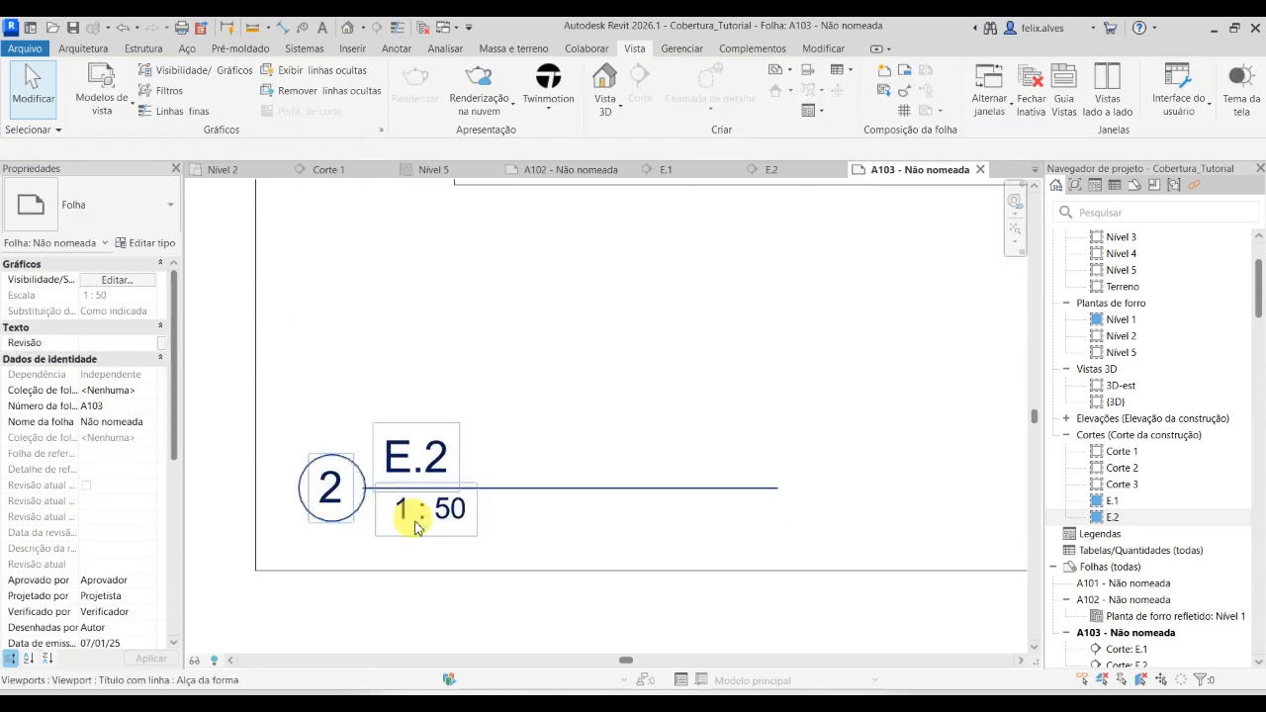
pyautogui.scroll(-3, 525, 552)
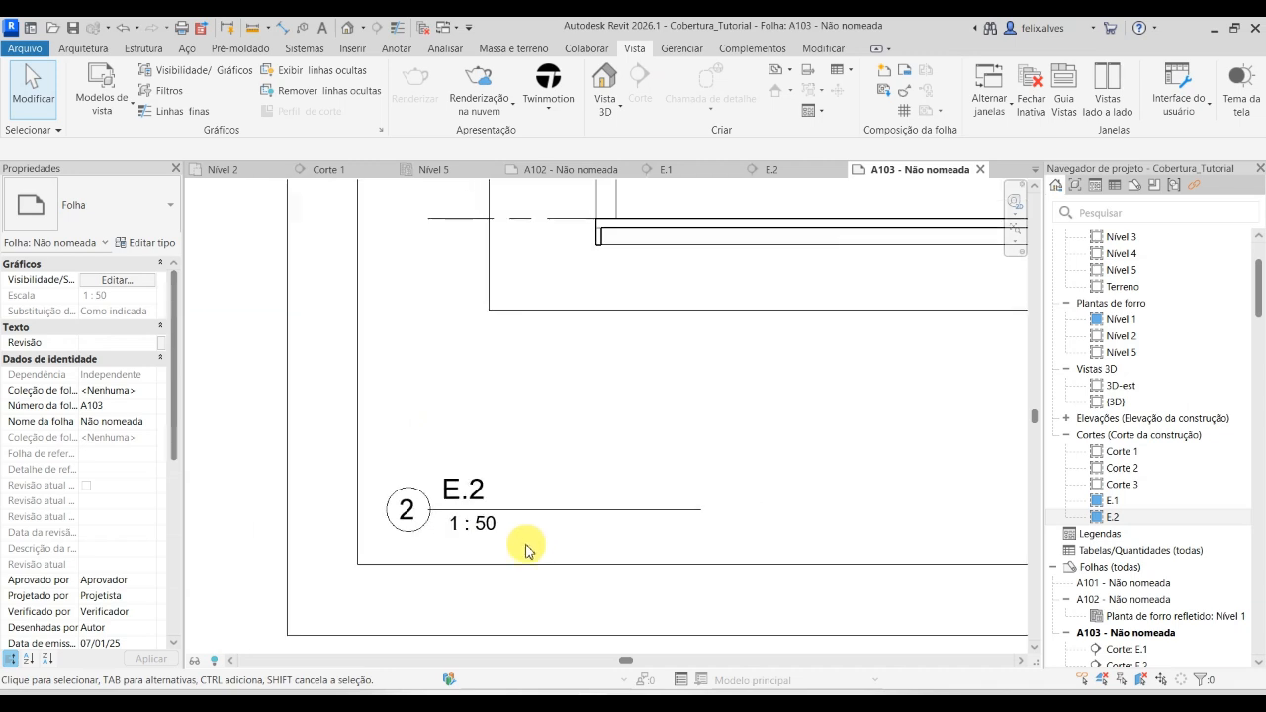
pyautogui.click(566, 512)
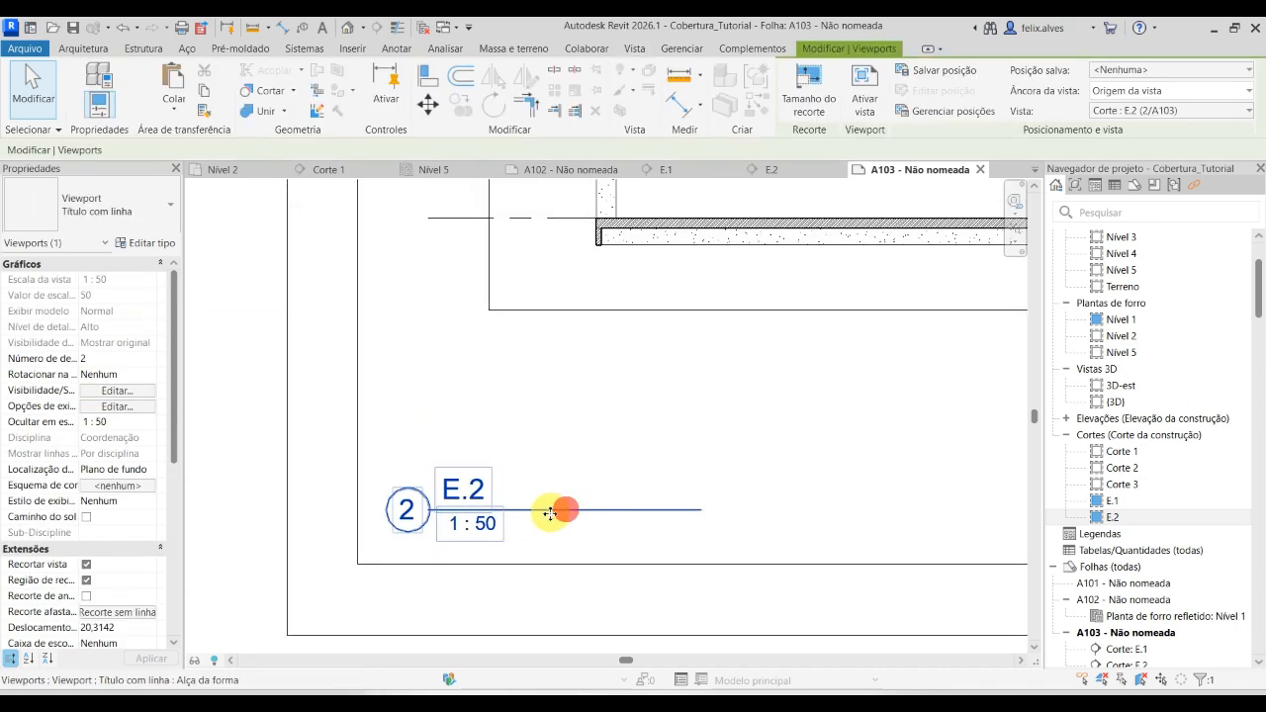
pyautogui.moveTo(549, 513); pyautogui.dragTo(732, 409)
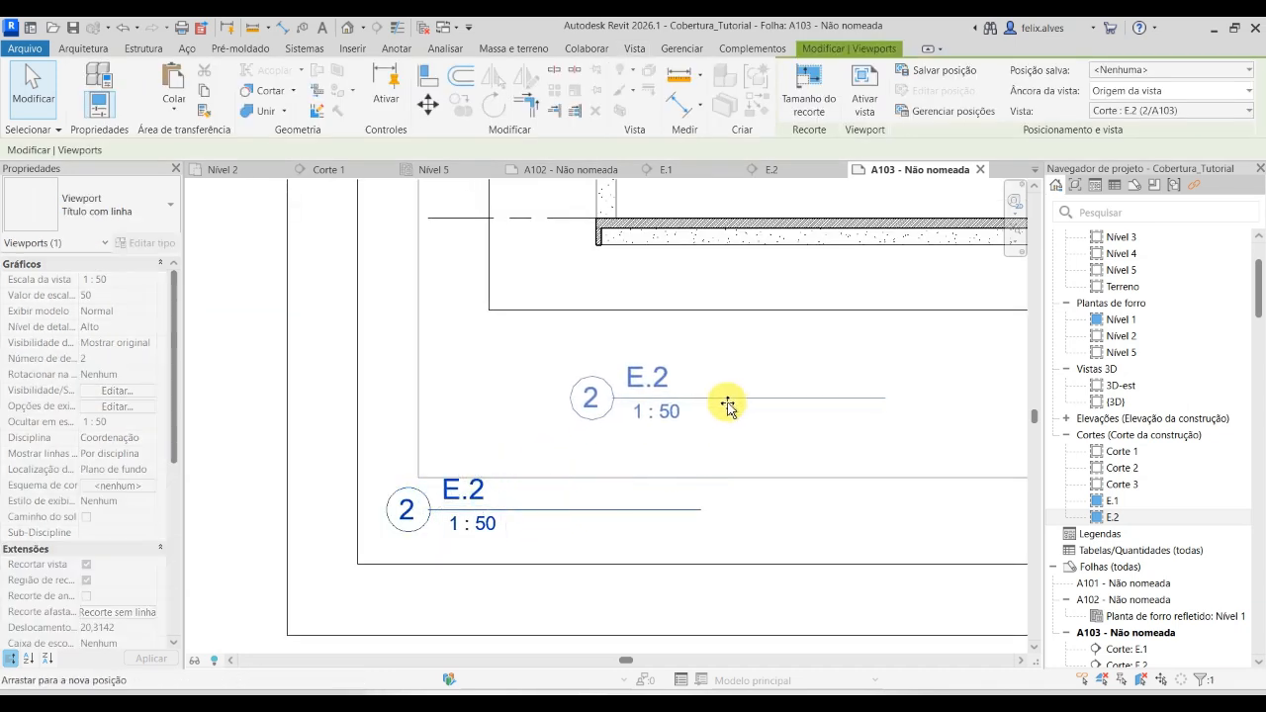
pyautogui.click(739, 535)
pyautogui.scroll(-4, 712, 425)
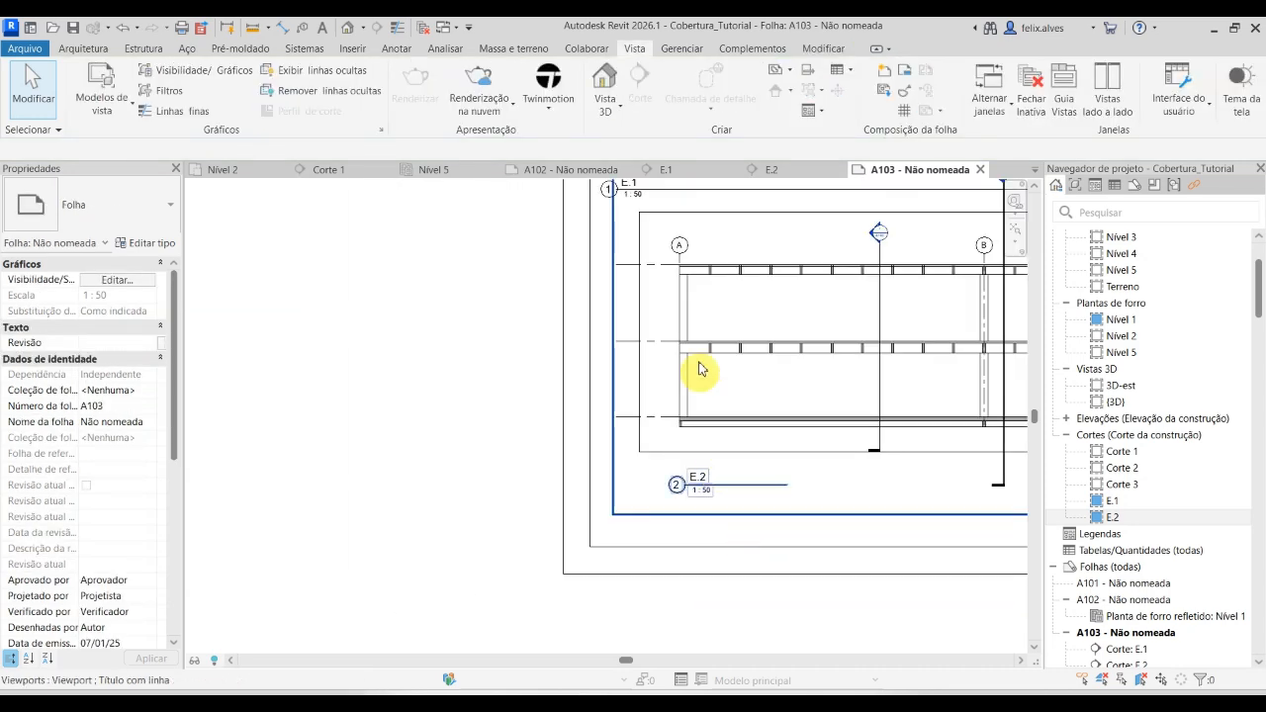
pyautogui.scroll(-3, 715, 424)
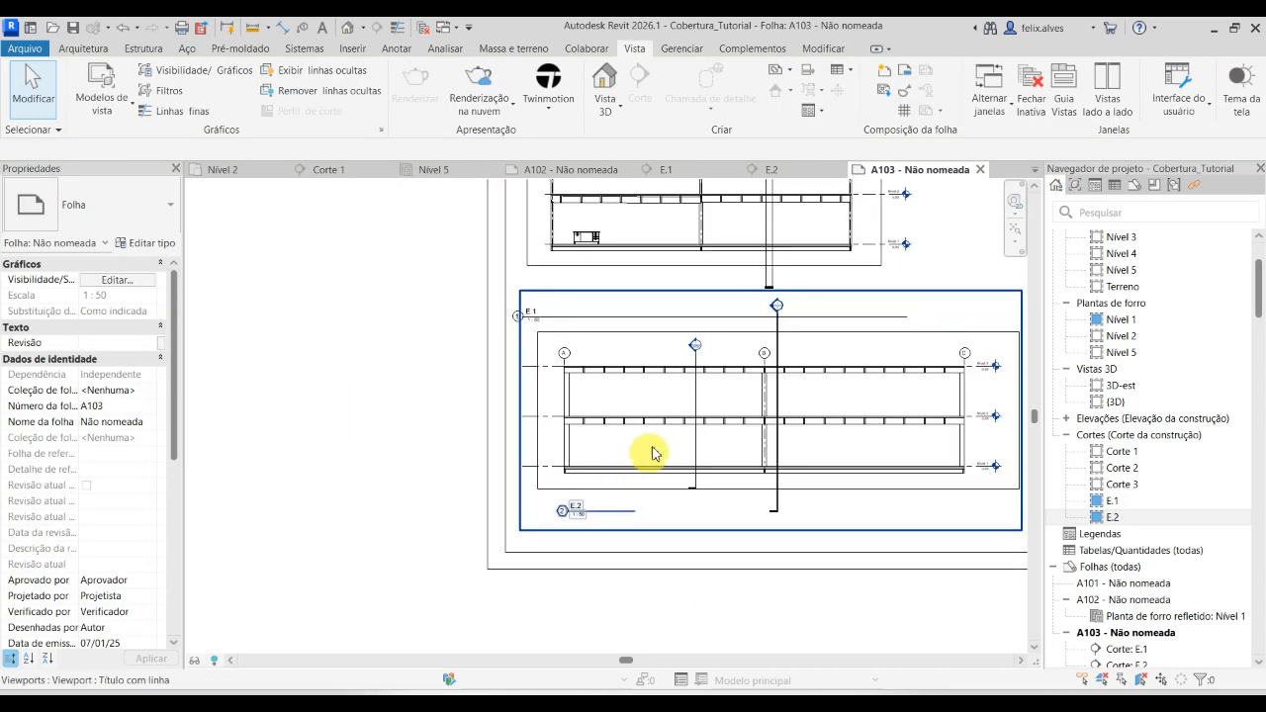
# Try the view name E.21 on the E.2 viewport, and restore the name to E.2.
pyautogui.click(661, 401)
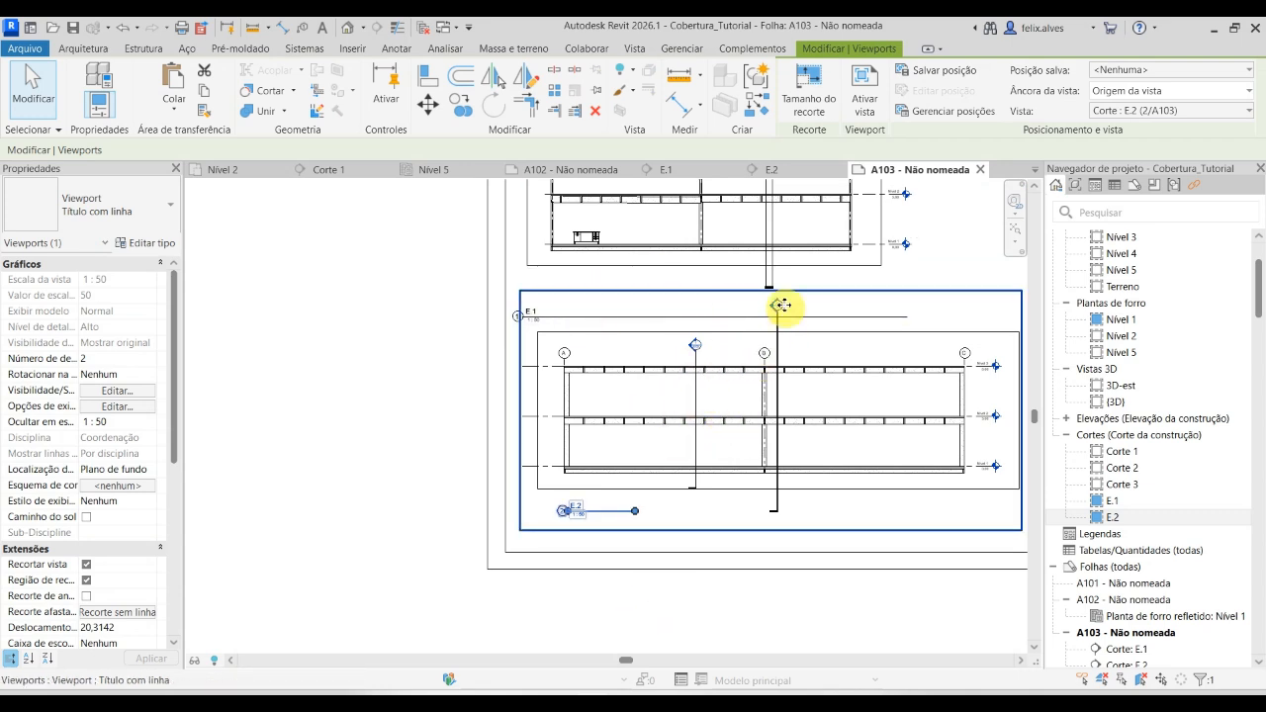
pyautogui.scroll(-5, 158, 416)
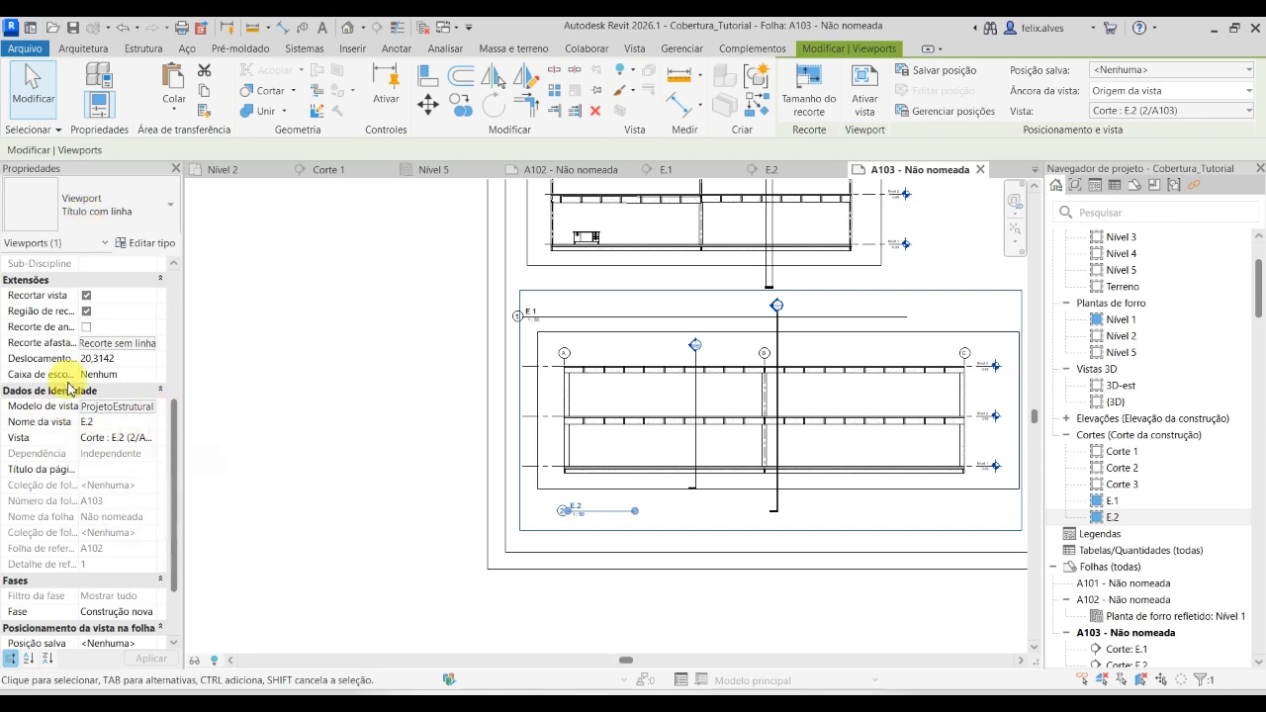
pyautogui.scroll(2, 96, 408)
pyautogui.scroll(-4, 87, 397)
pyautogui.scroll(1, 85, 395)
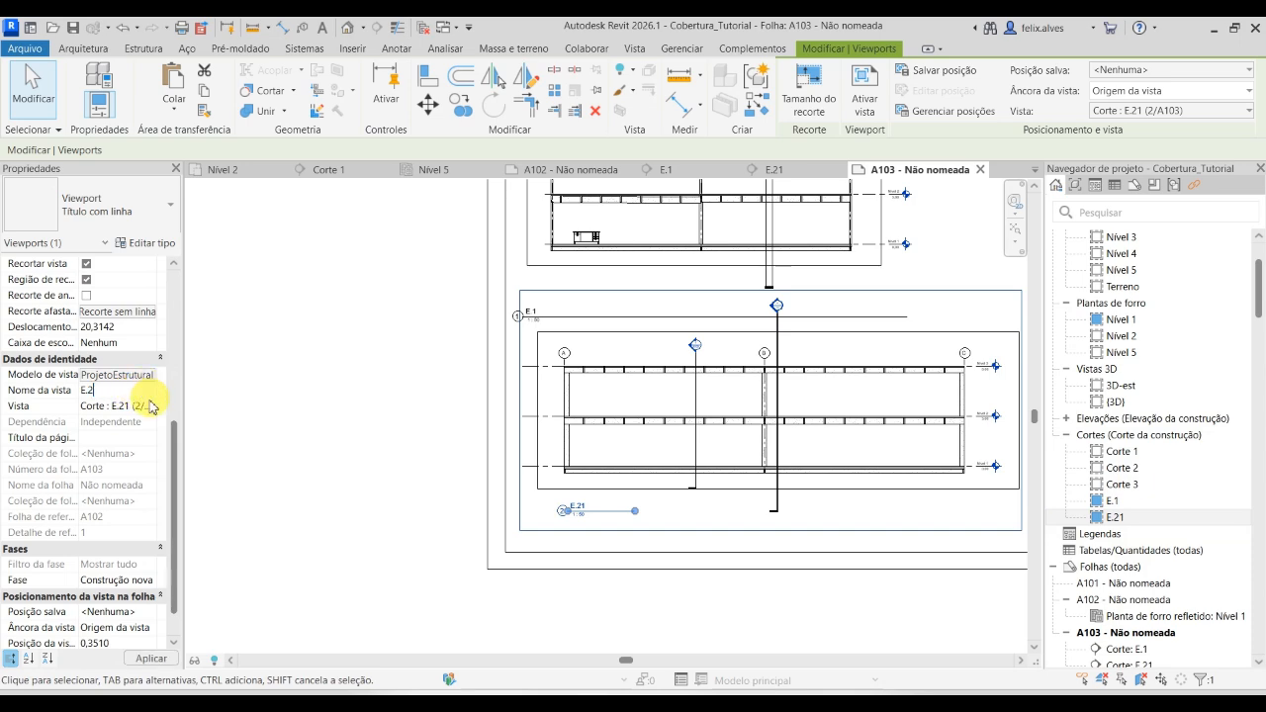
pyautogui.click(297, 477)
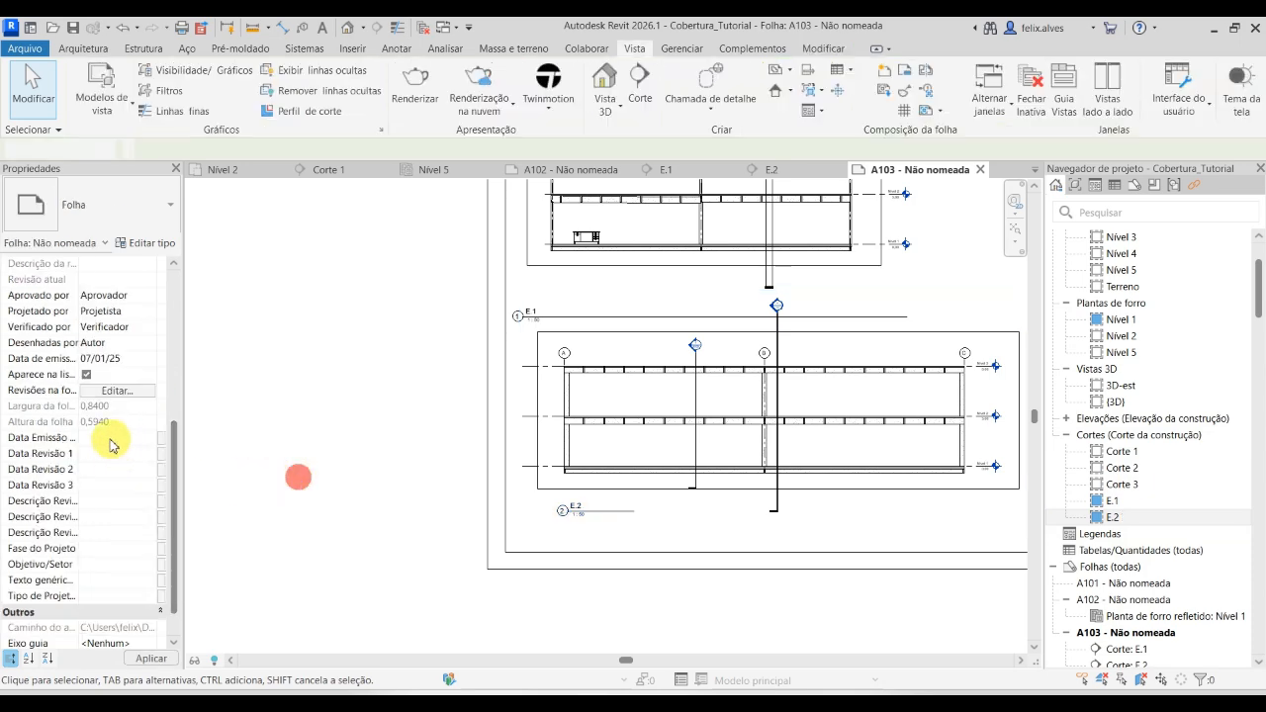
# Set the E.2 viewport's title on sheet to CORTE ESRUTURAL - 01 and apply it.
pyautogui.click(599, 392)
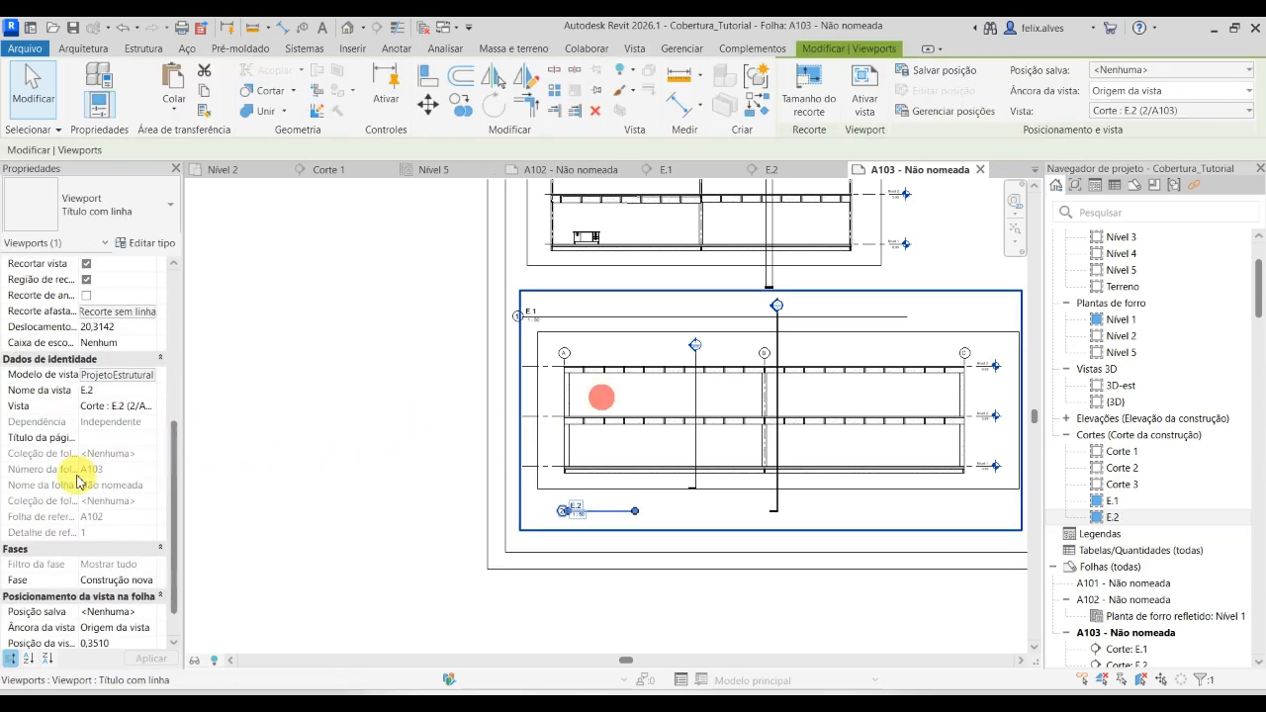
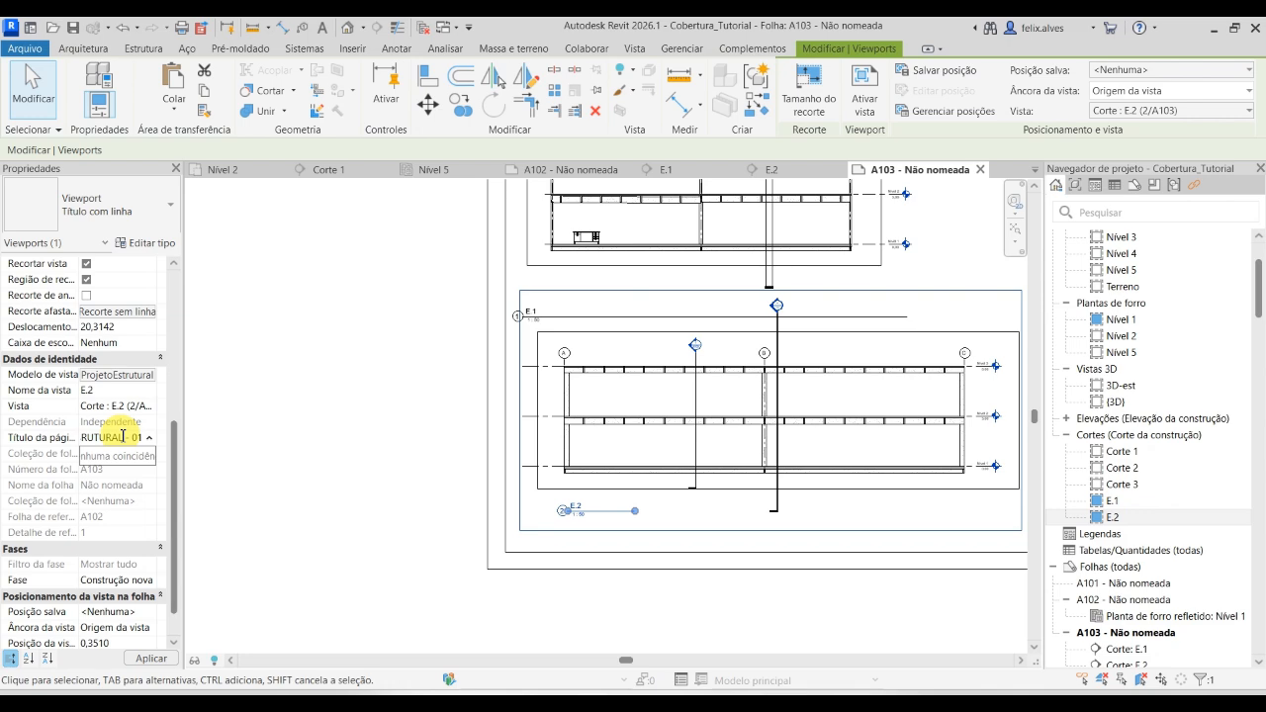
pyautogui.click(170, 659)
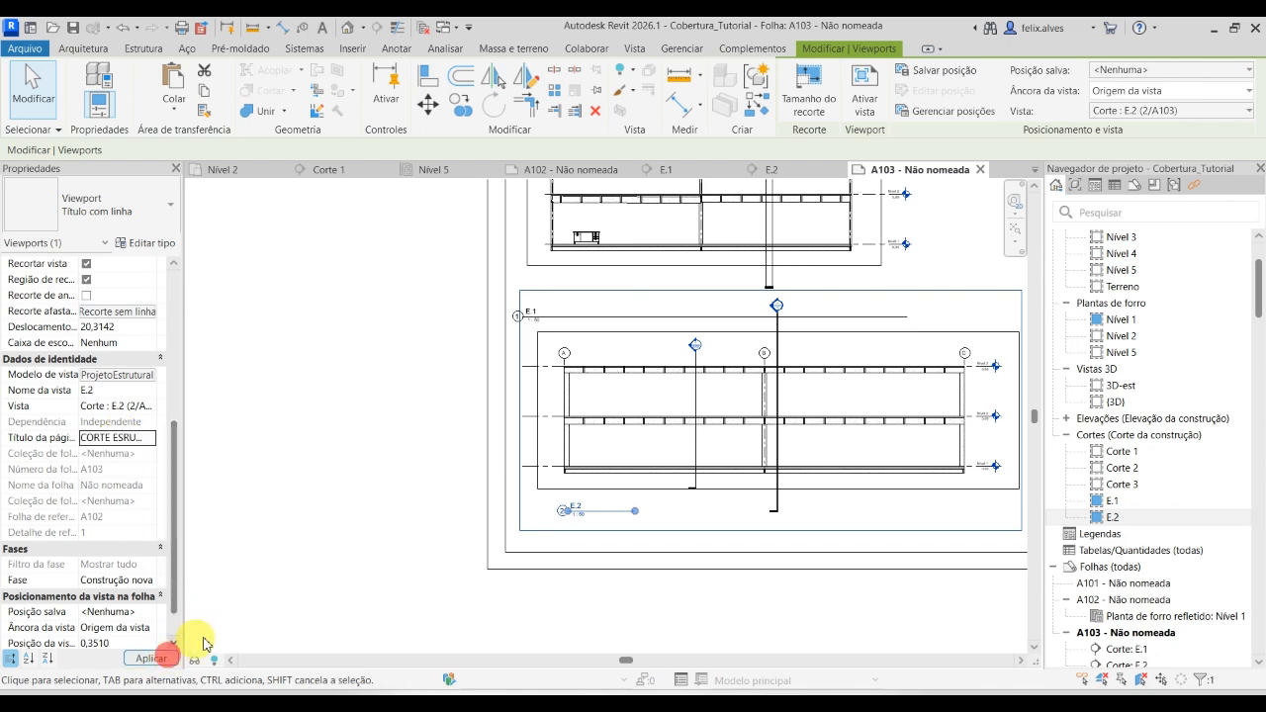
pyautogui.click(488, 605)
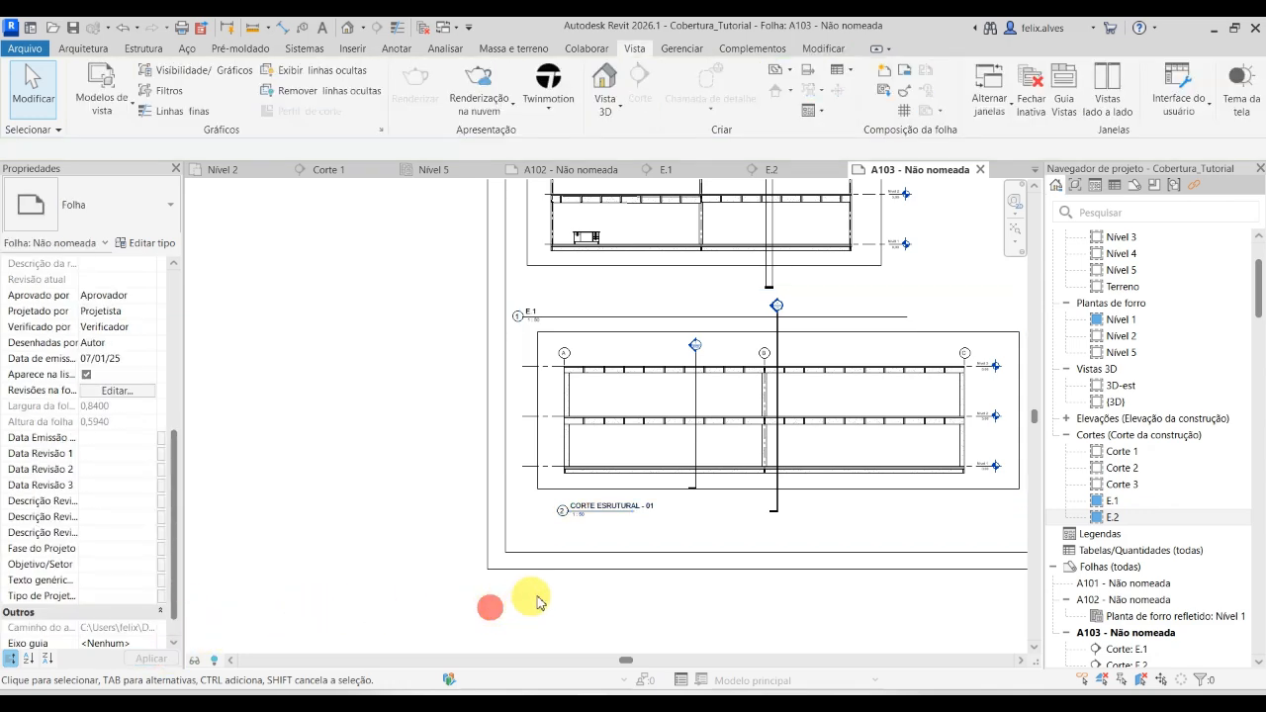
# Extend the E.2 viewport's title line to just past the end of the CORTE ESRUTURAL - 01 text.
pyautogui.scroll(3, 632, 502)
pyautogui.click(630, 524)
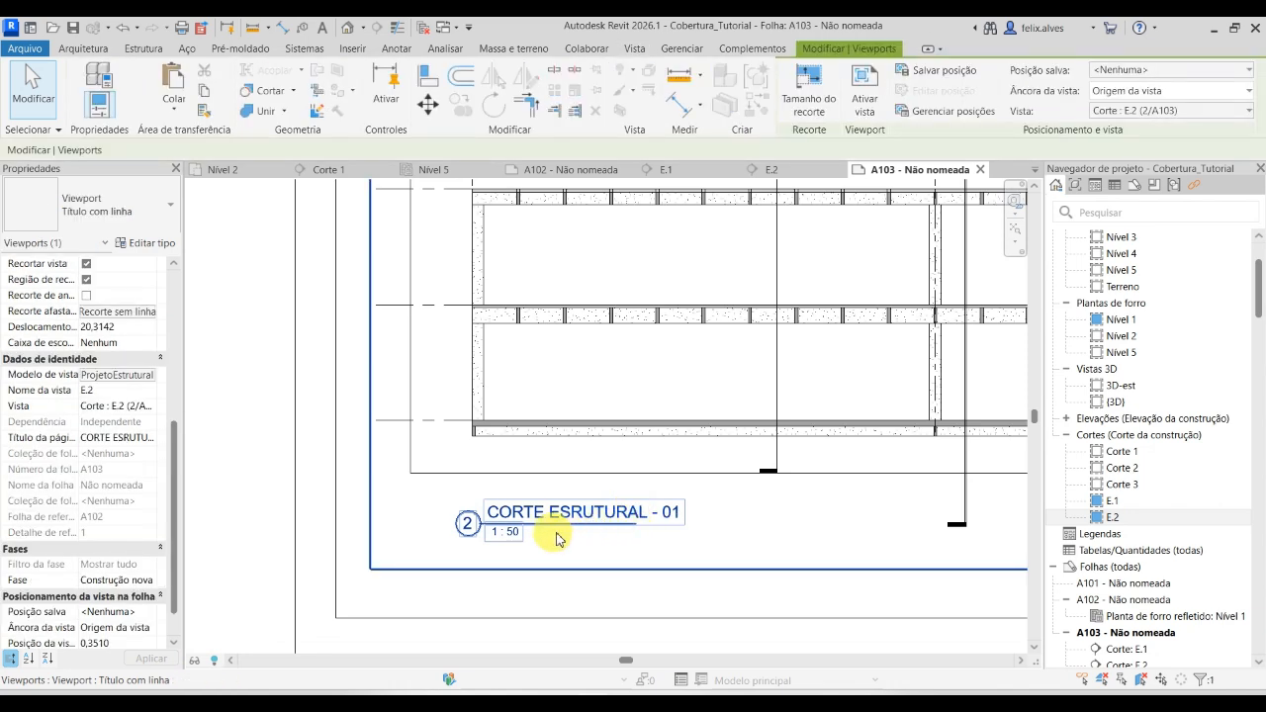
pyautogui.click(631, 368)
pyautogui.moveTo(626, 534); pyautogui.dragTo(700, 523)
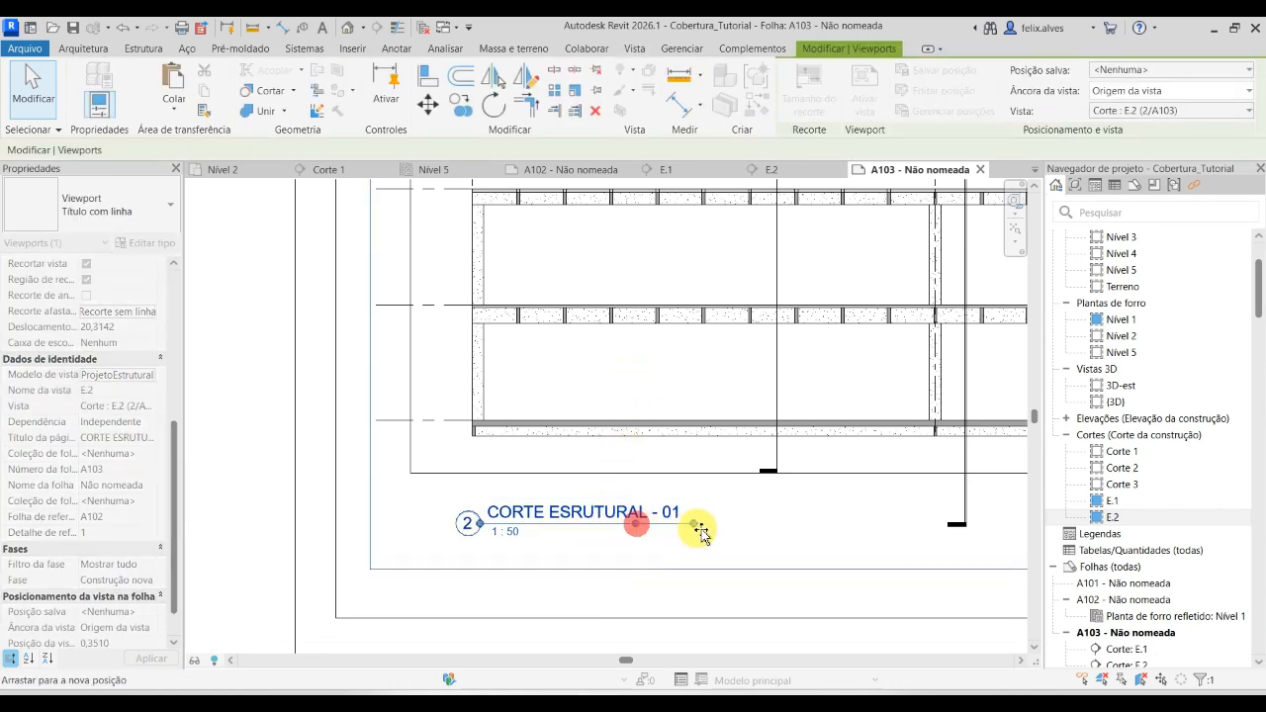
pyautogui.click(606, 610)
# Try to set the detail number of the E.2 viewport to 1.
pyautogui.scroll(-2, 599, 603)
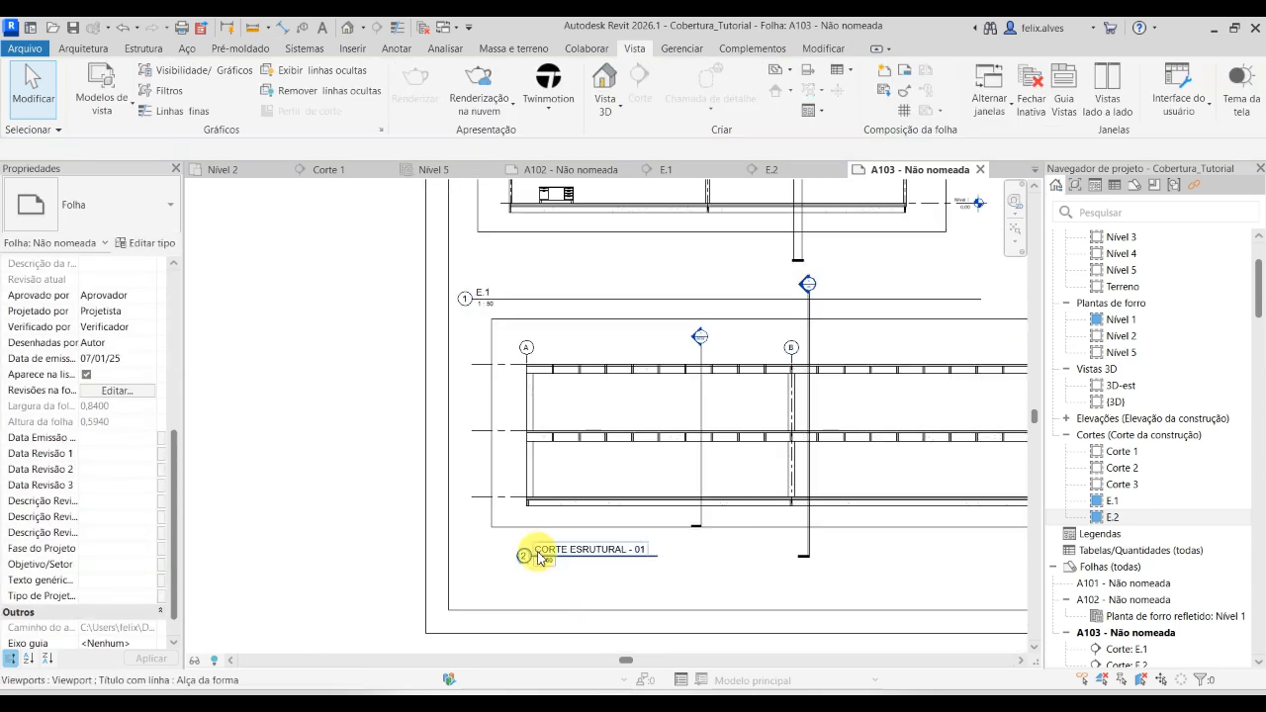
pyautogui.click(573, 557)
pyautogui.scroll(-2, 146, 512)
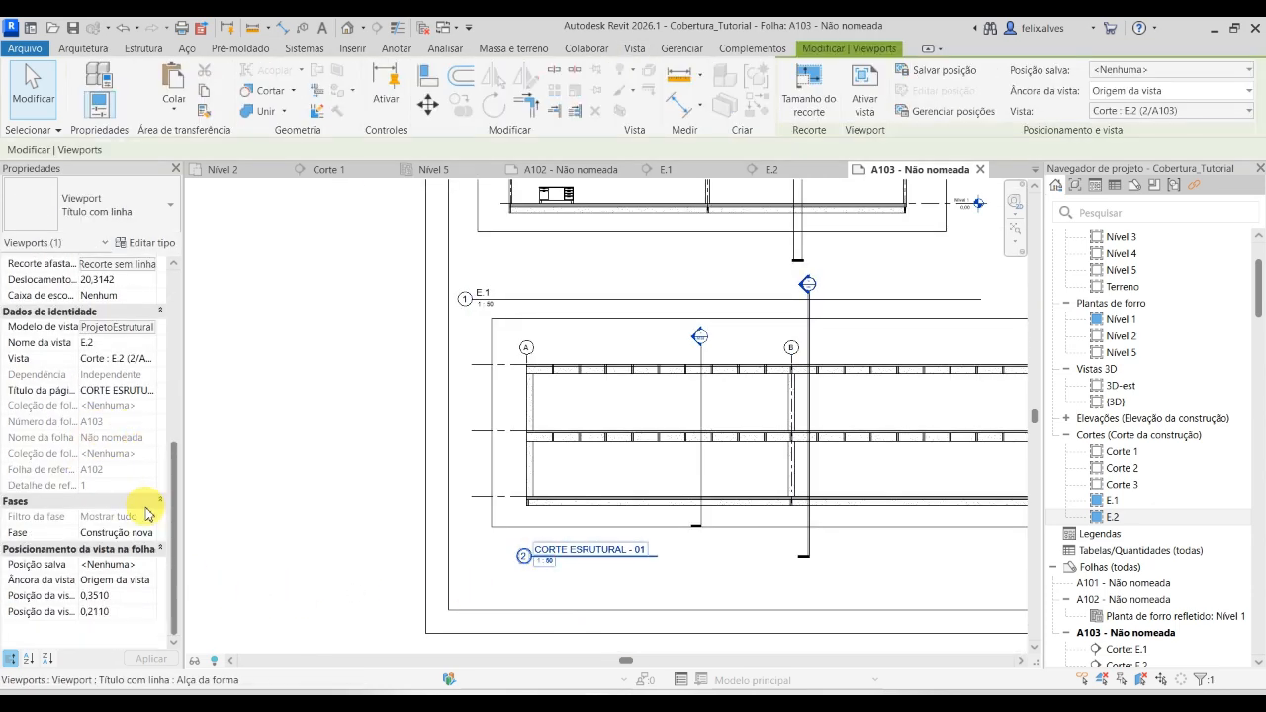
pyautogui.scroll(1, 123, 591)
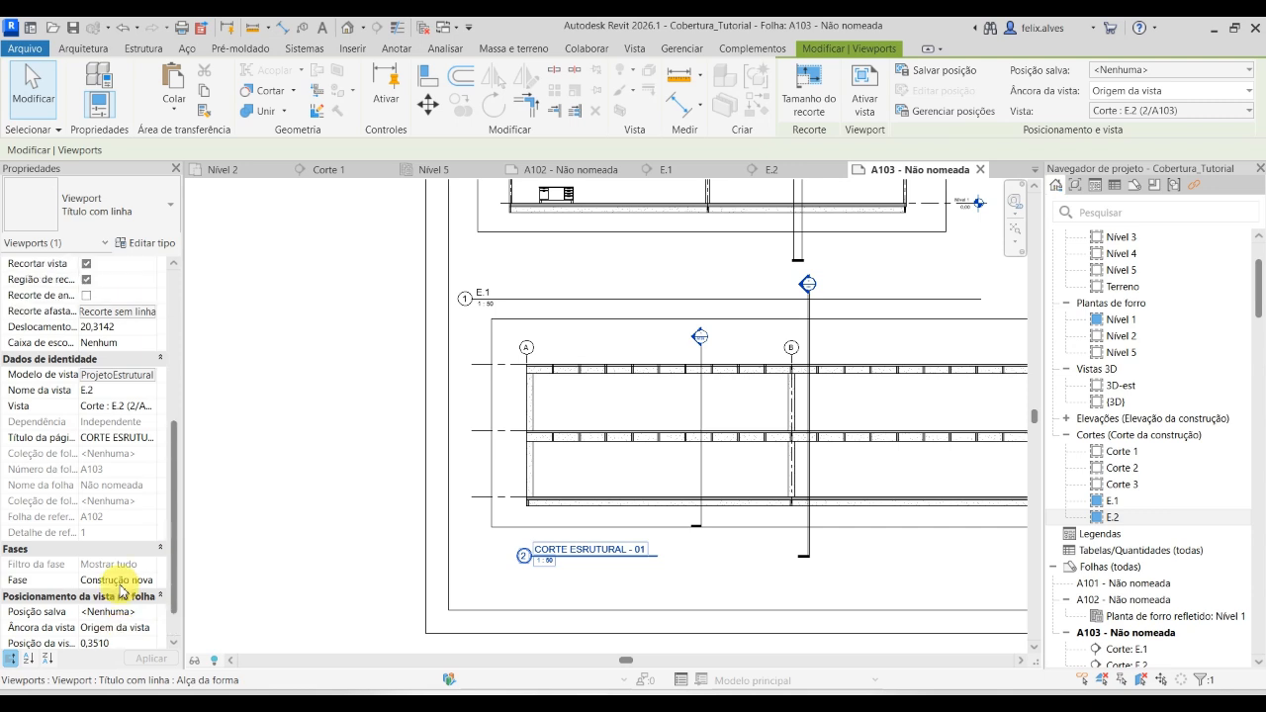
pyautogui.scroll(6, 142, 553)
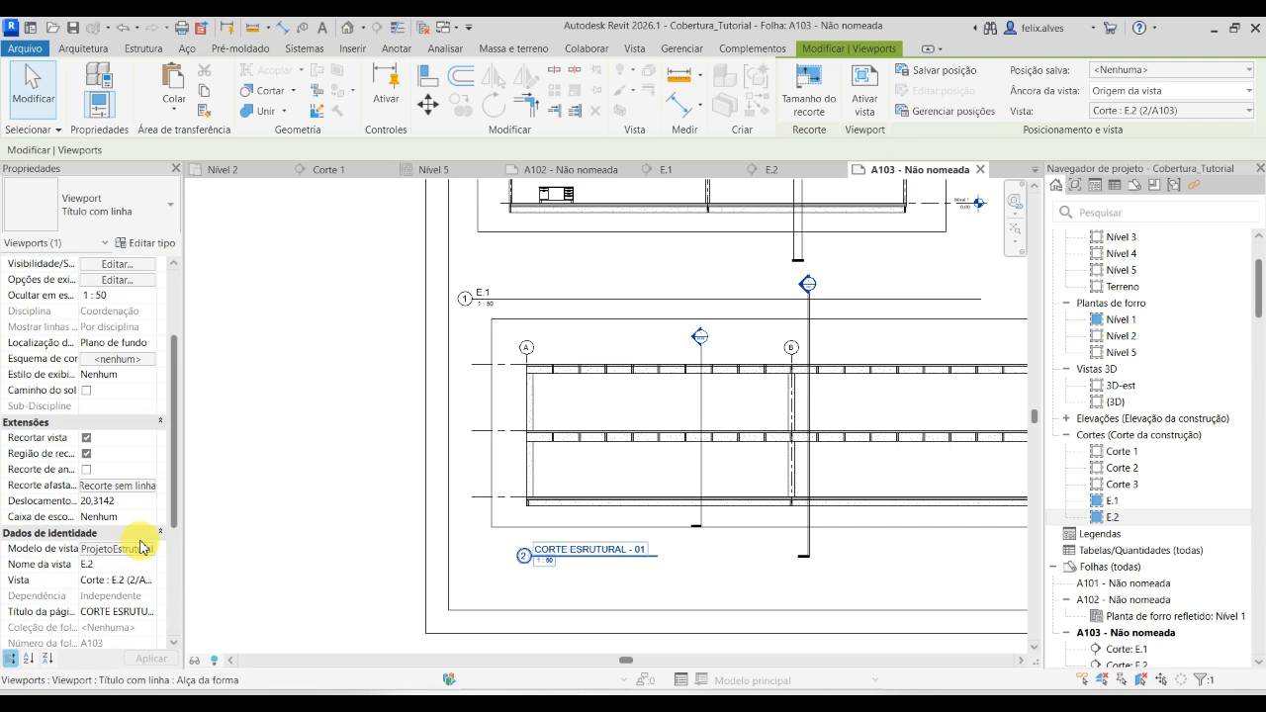
pyautogui.click(108, 358)
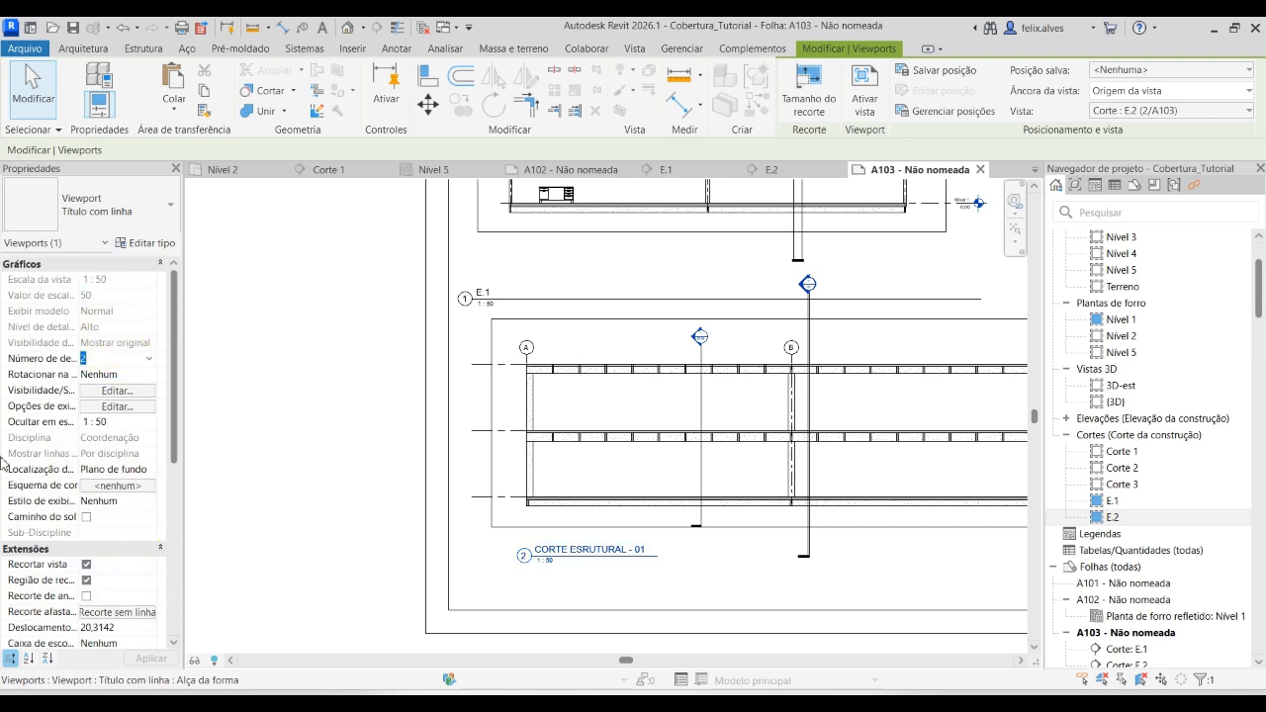
pyautogui.click(151, 360)
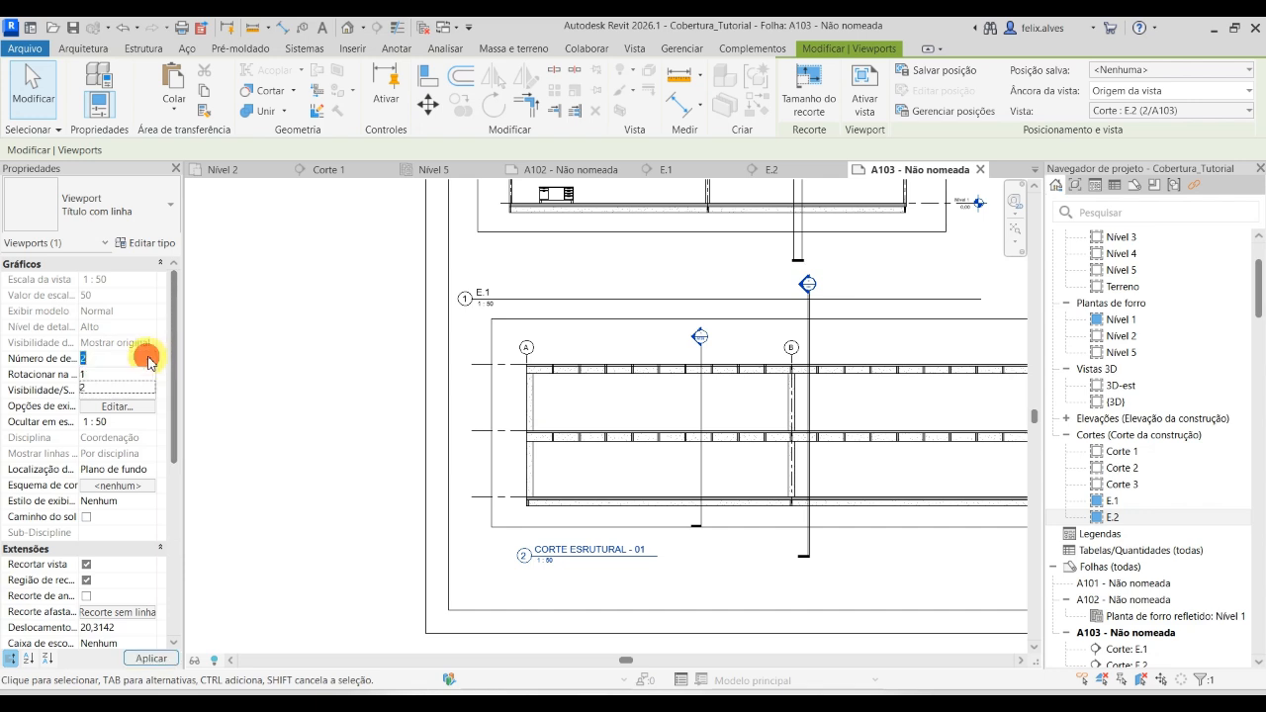
pyautogui.click(130, 374)
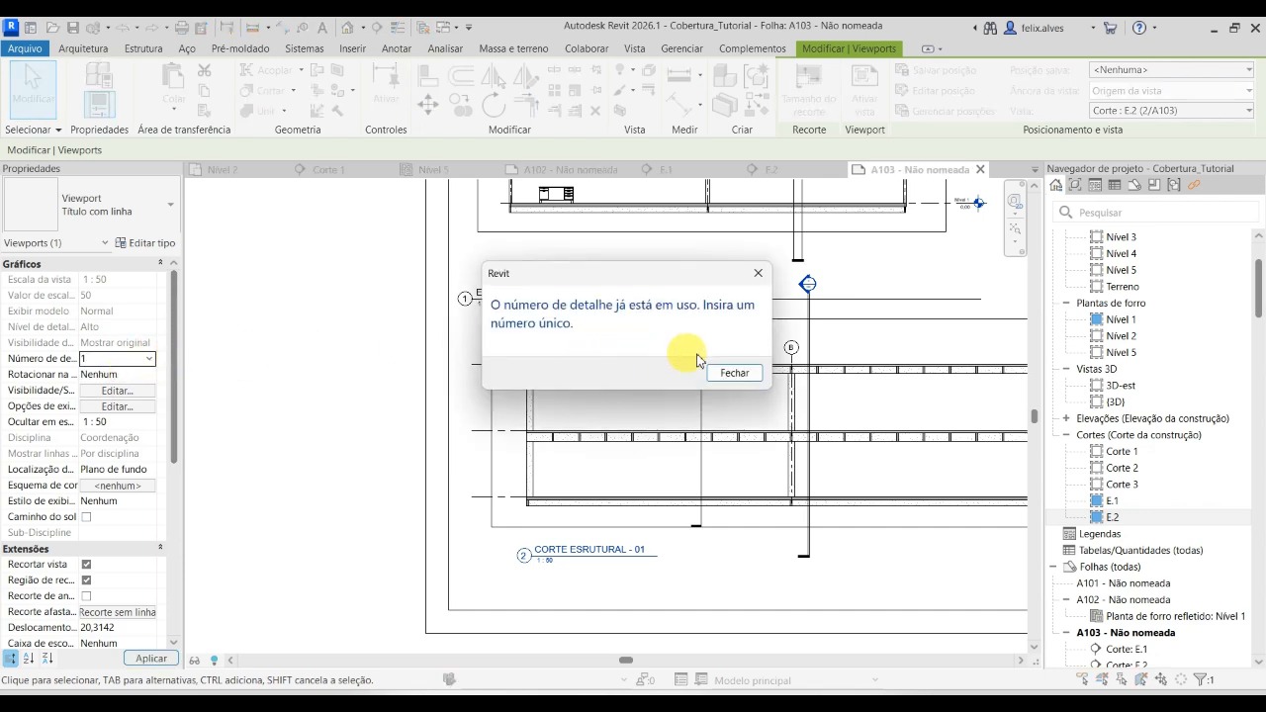
pyautogui.click(749, 376)
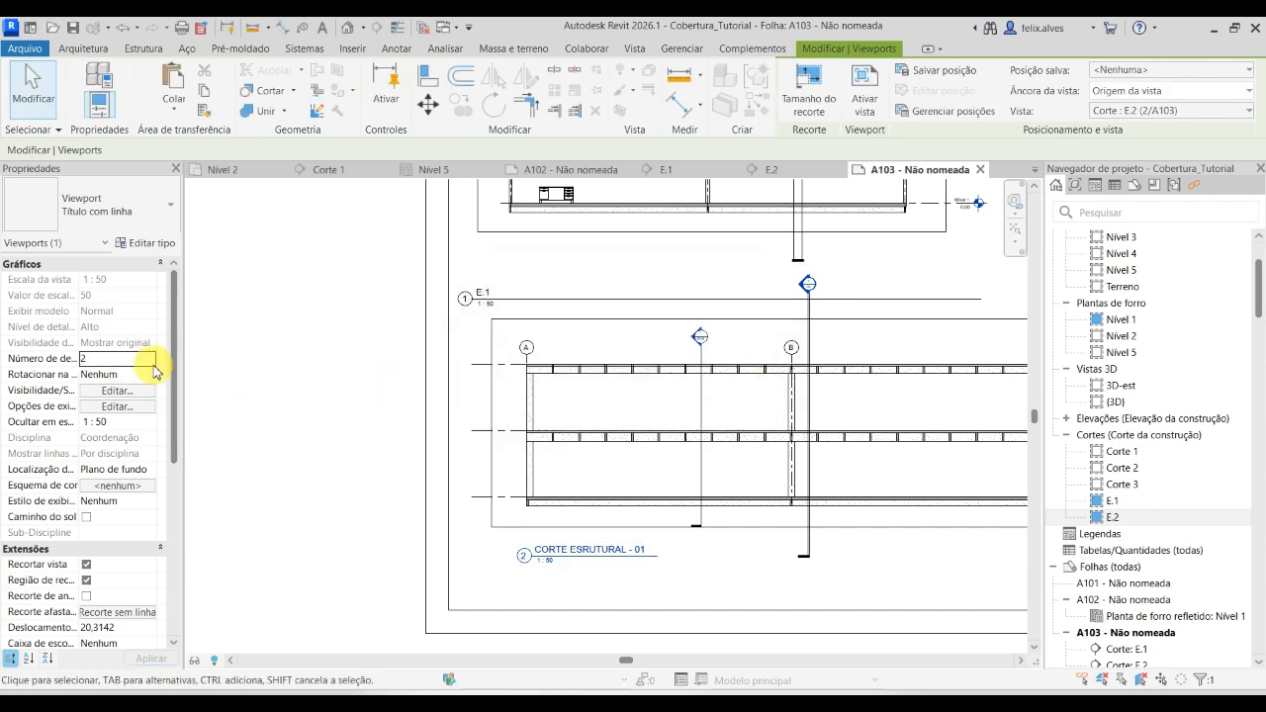
pyautogui.click(236, 362)
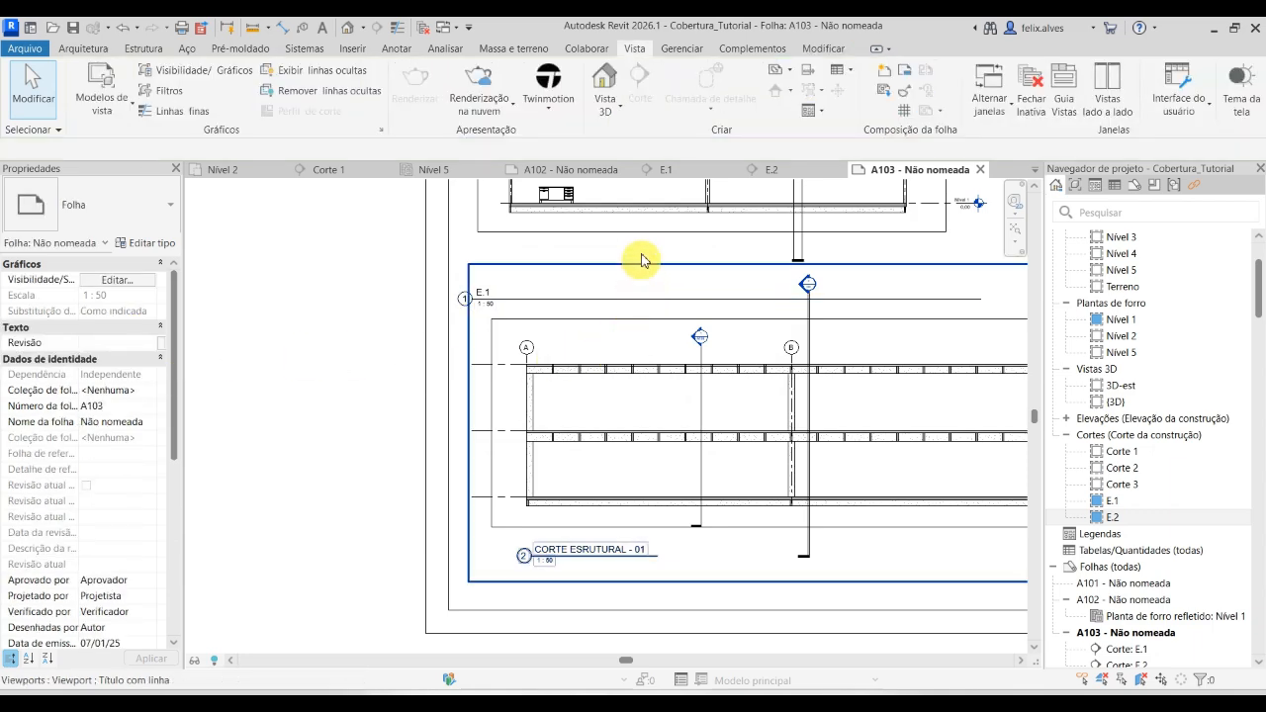
# Move the E.1 view title up and to the right, just beneath its section drawing.
pyautogui.click(634, 298)
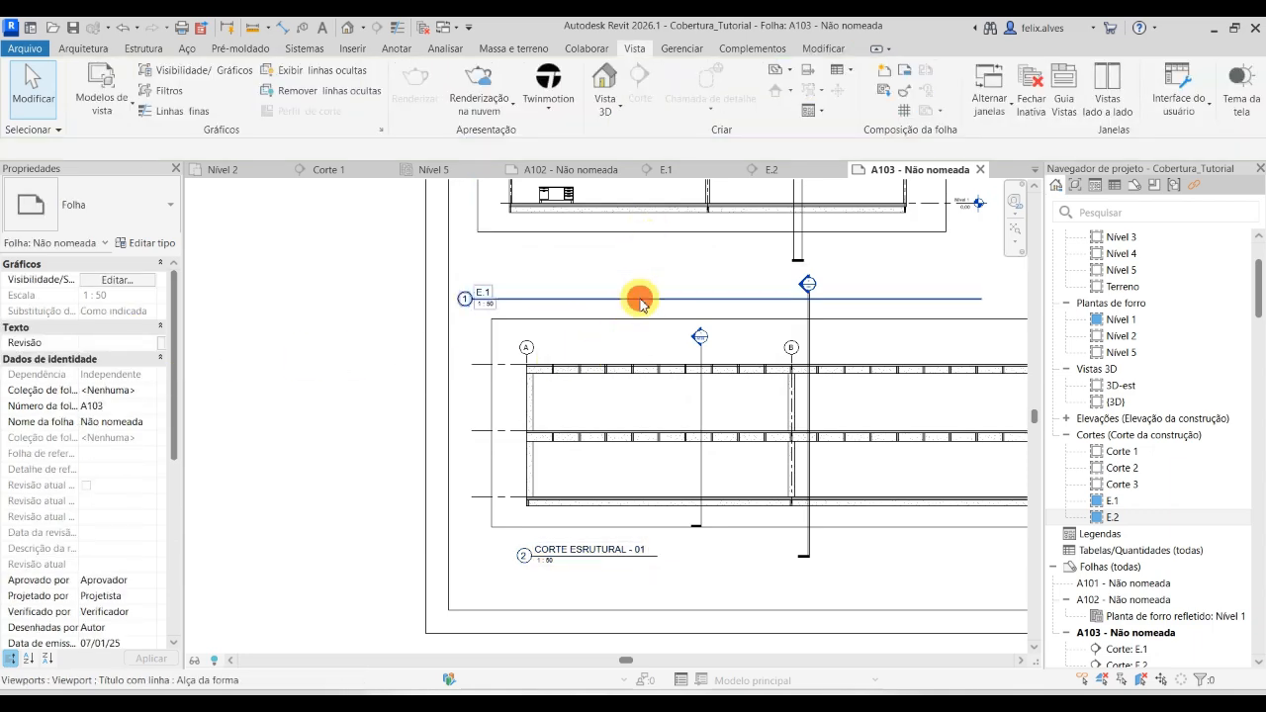
pyautogui.moveTo(633, 298); pyautogui.dragTo(669, 250)
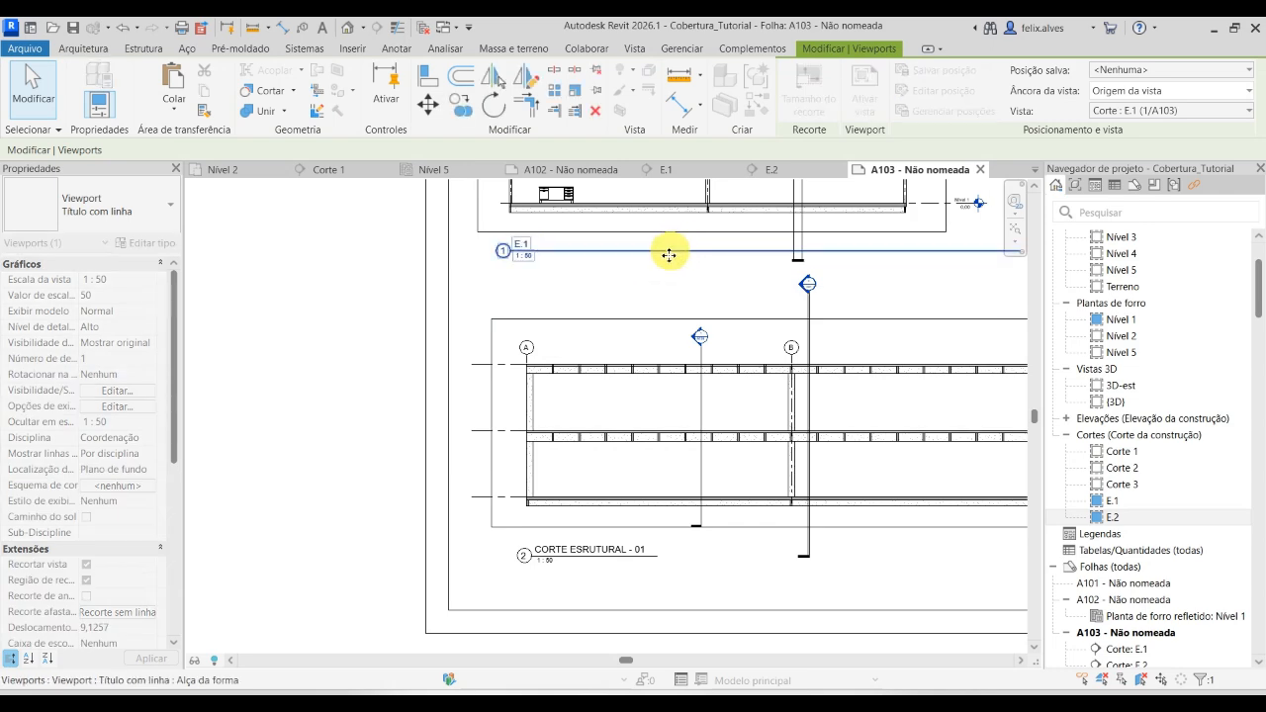
pyautogui.click(349, 403)
# Review the title on sheet property of the E.1 viewport and compare it with the E.2 viewport.
pyautogui.scroll(-3, 351, 400)
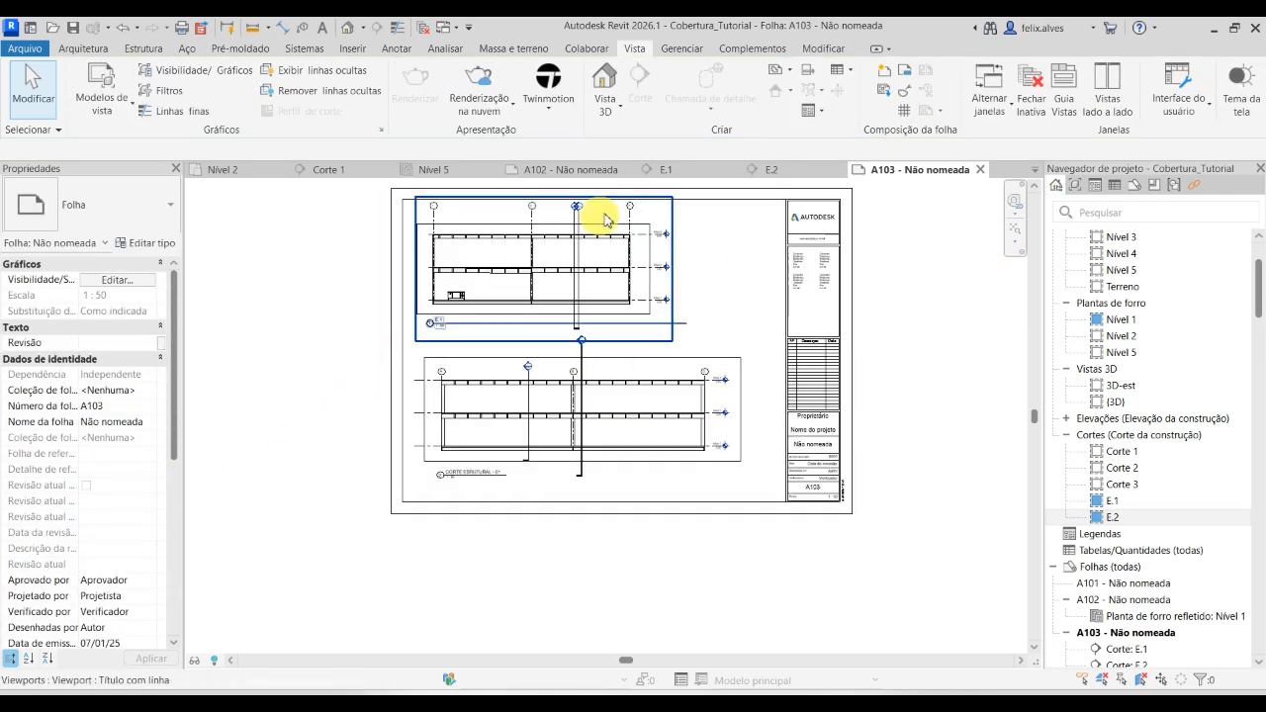
pyautogui.click(592, 246)
pyautogui.scroll(-5, 93, 511)
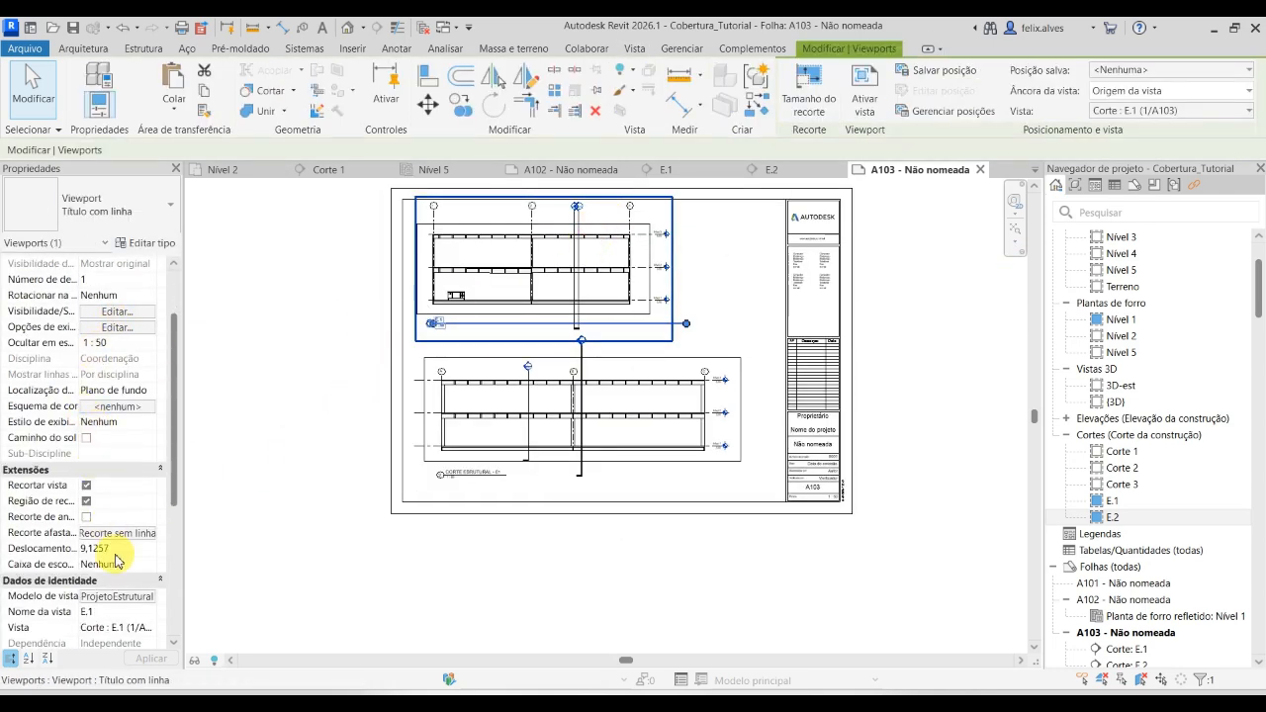
pyautogui.click(109, 468)
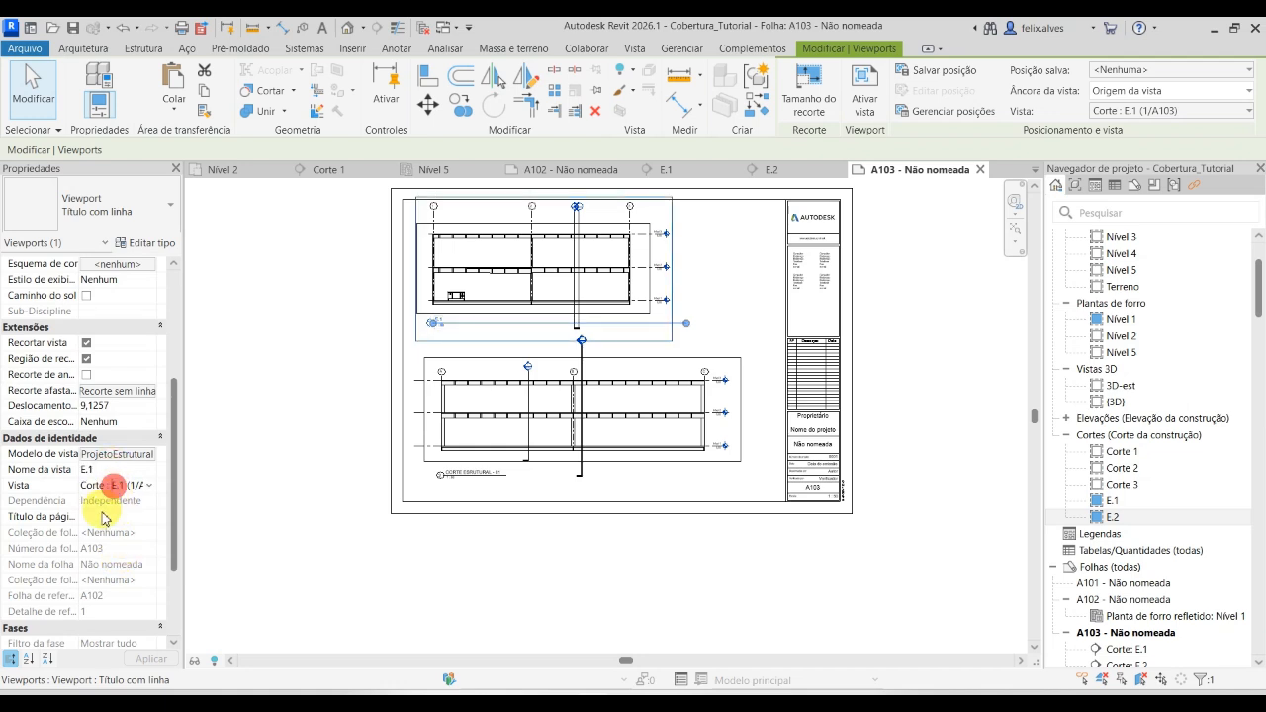
pyautogui.click(486, 474)
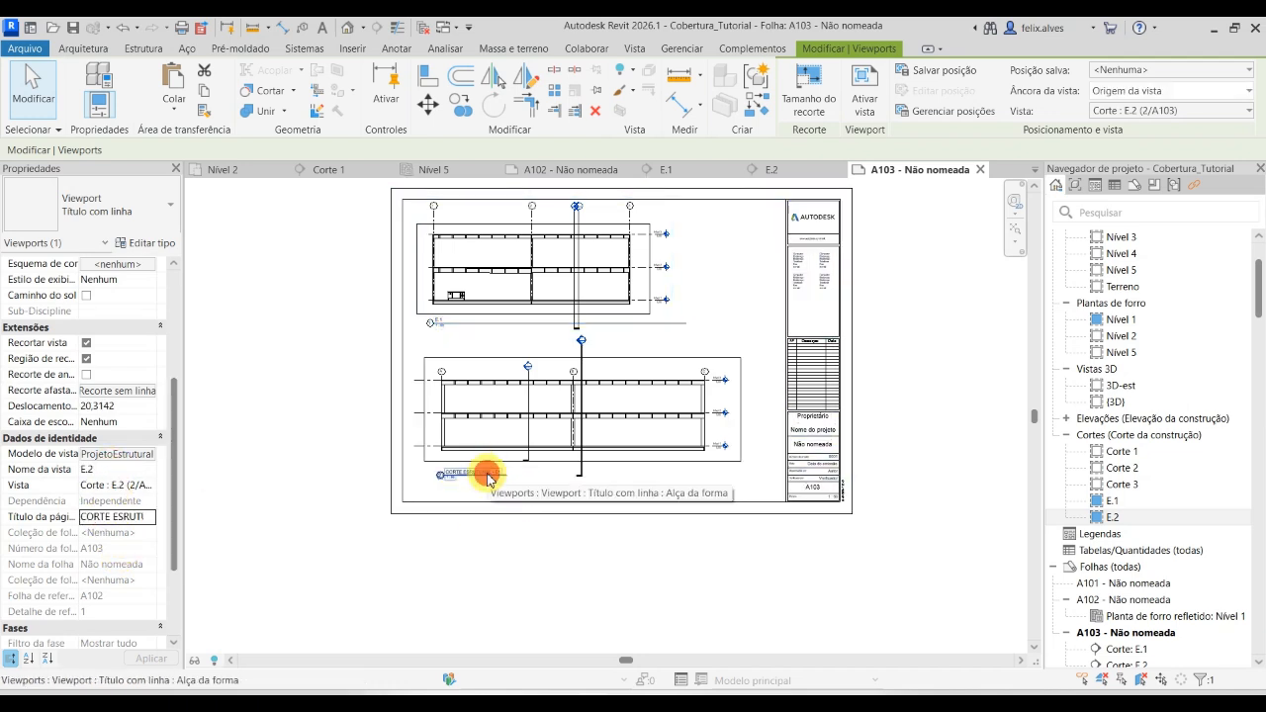
pyautogui.click(495, 545)
pyautogui.scroll(2, 485, 475)
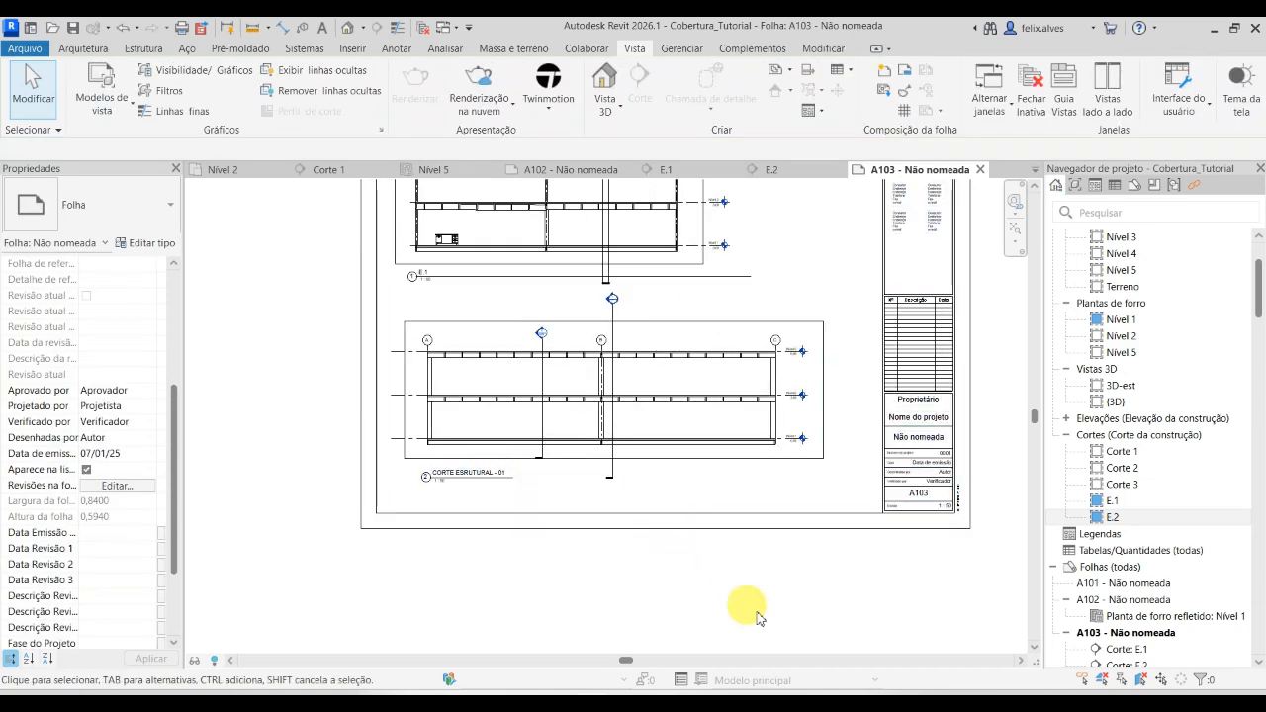
# Switch to Teams and look through the opening pages of the assignment's EDITAL fase 2_B.pdf.
pyautogui.click(851, 638)
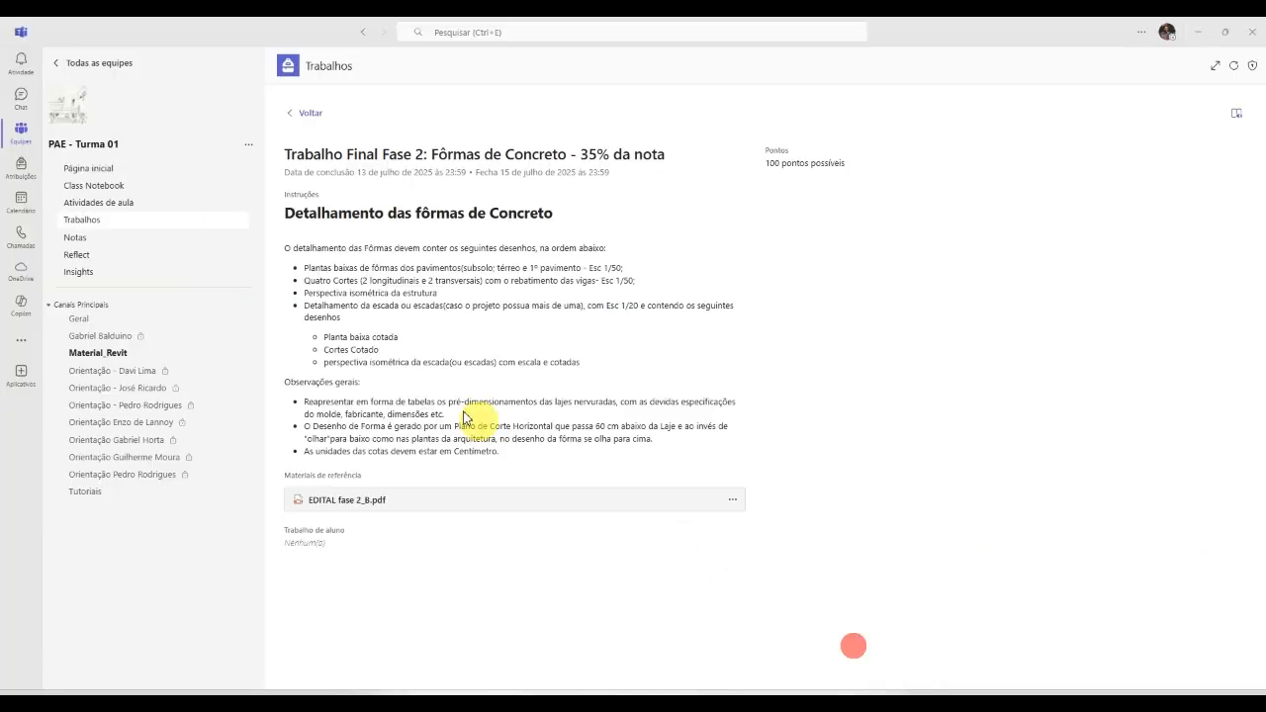
pyautogui.click(403, 513)
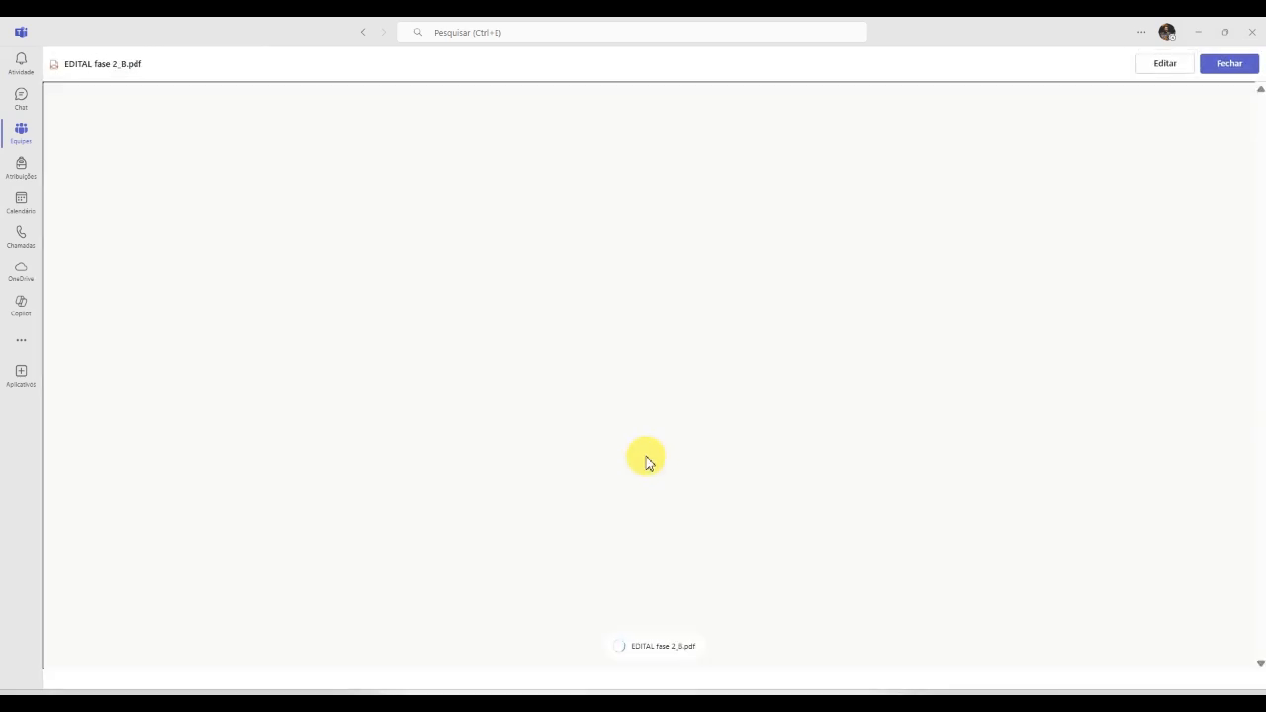
pyautogui.scroll(-10, 641, 460)
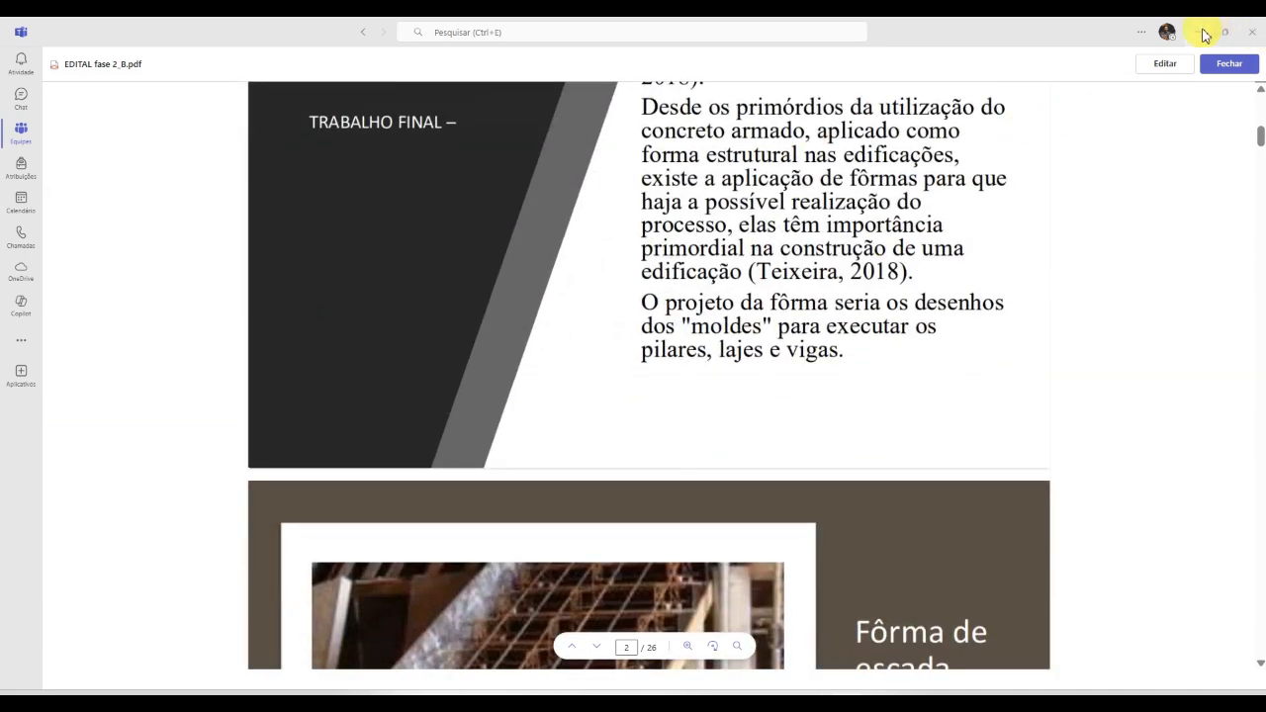
pyautogui.click(1205, 35)
# Return to sheet A103 in Revit and open section view E.1.
pyautogui.click(481, 396)
pyautogui.scroll(3, 509, 386)
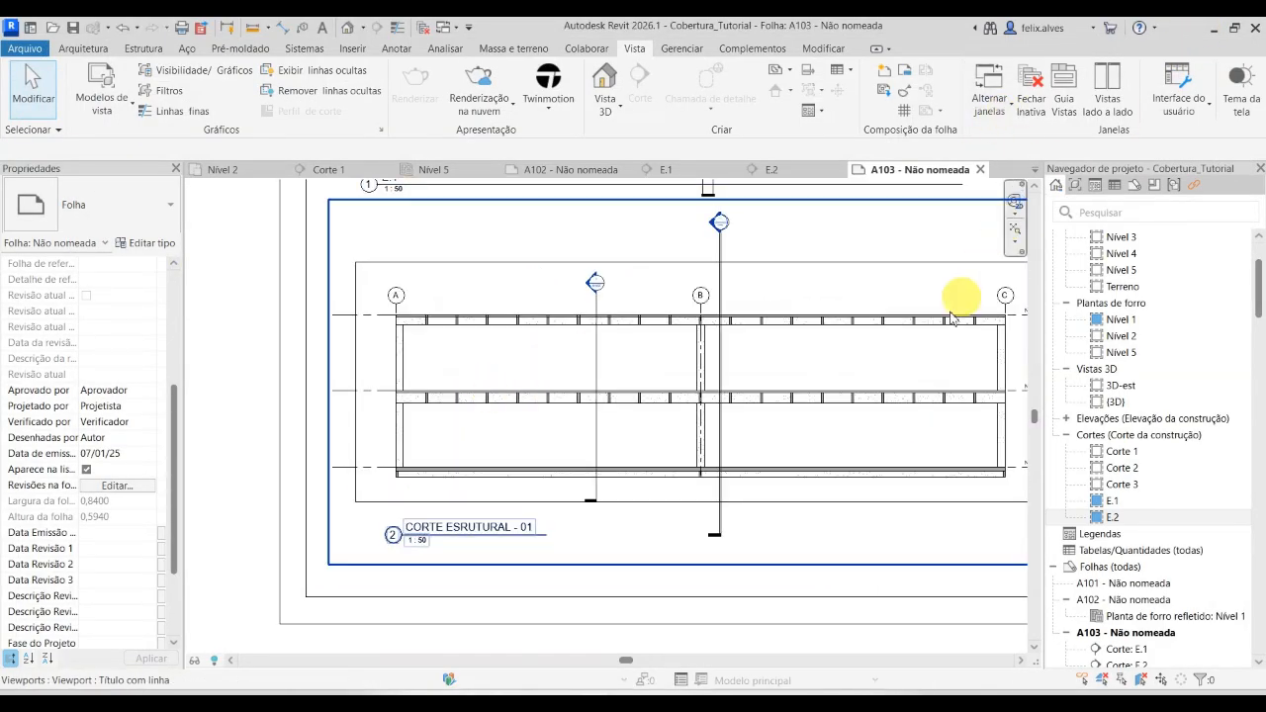
pyautogui.click(1120, 505)
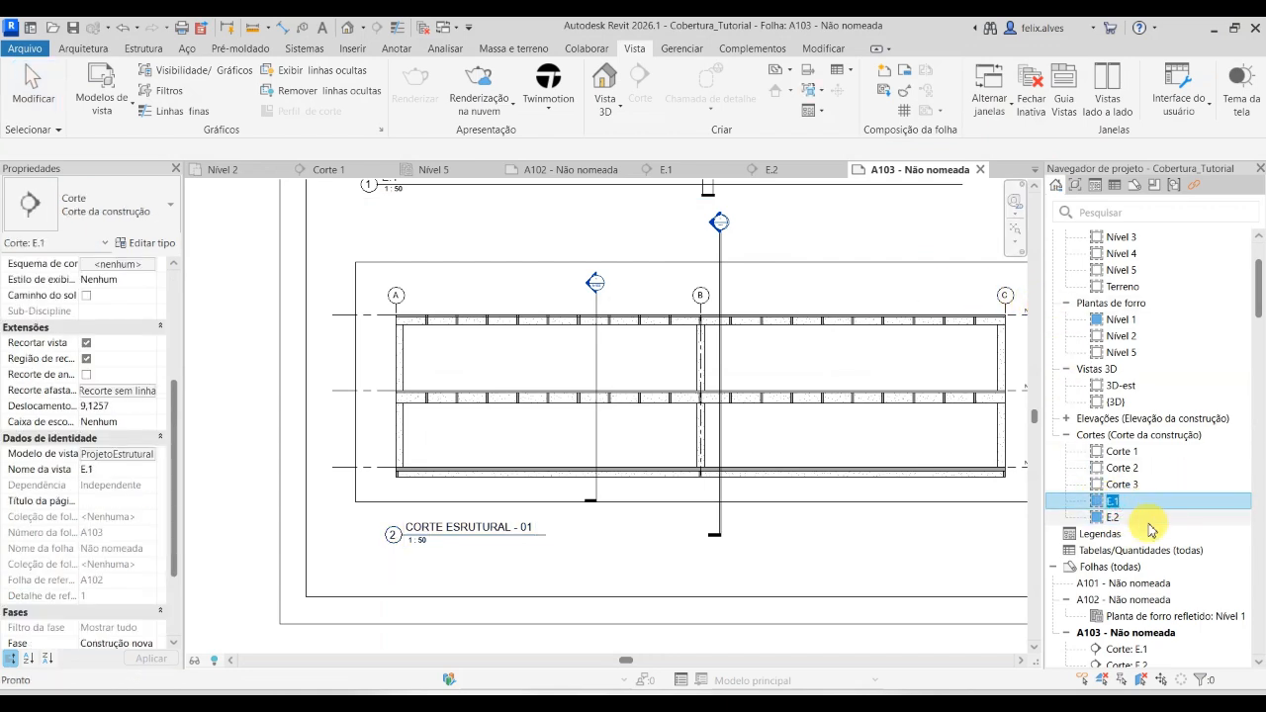
pyautogui.doubleClick(1143, 500)
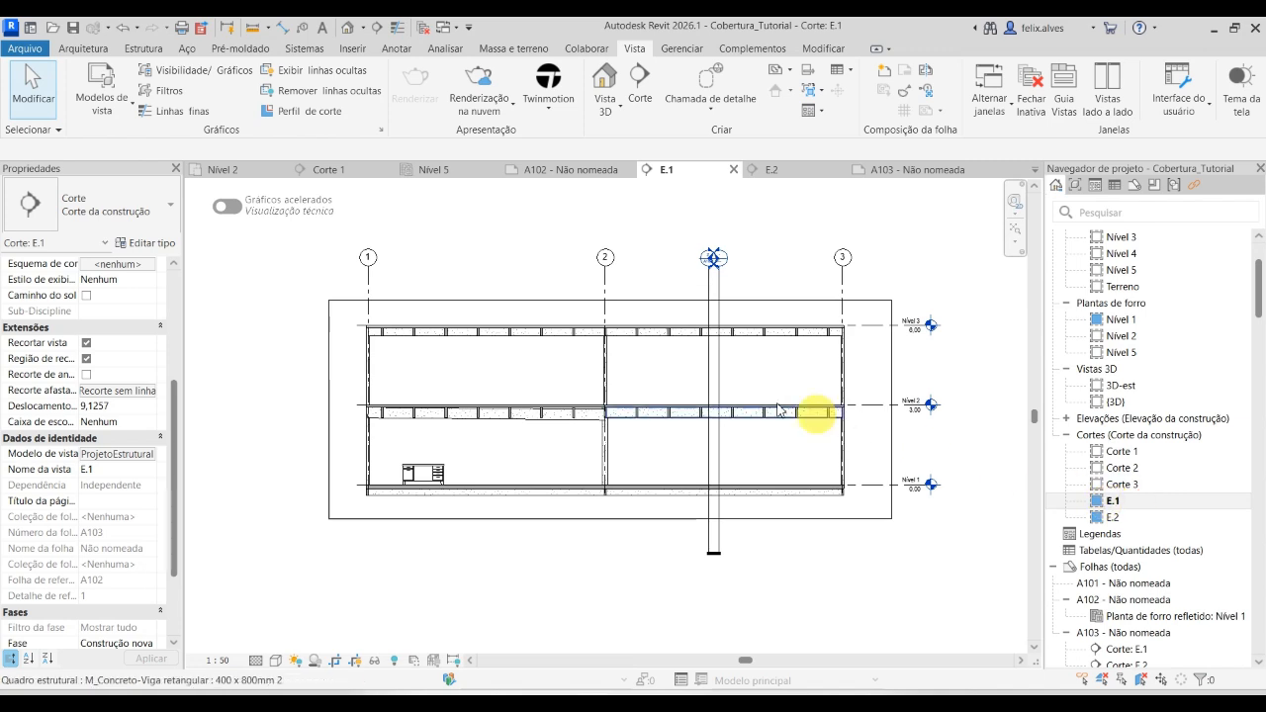
pyautogui.moveTo(731, 406); pyautogui.dragTo(716, 418, button='middle')
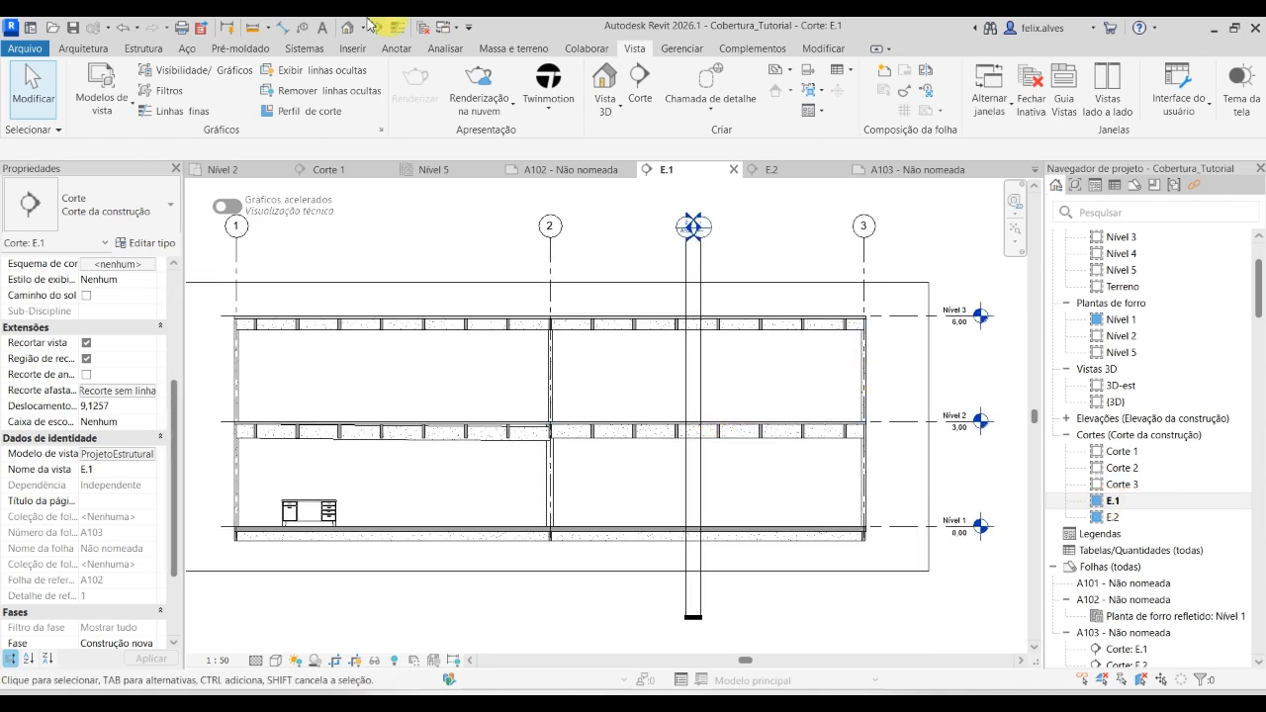
# Place a continuous aligned dimension string across Nível 3, Nível 2 and Nível 1 at the right end of section E.1.
pyautogui.click(410, 52)
pyautogui.click(103, 79)
pyautogui.scroll(3, 846, 297)
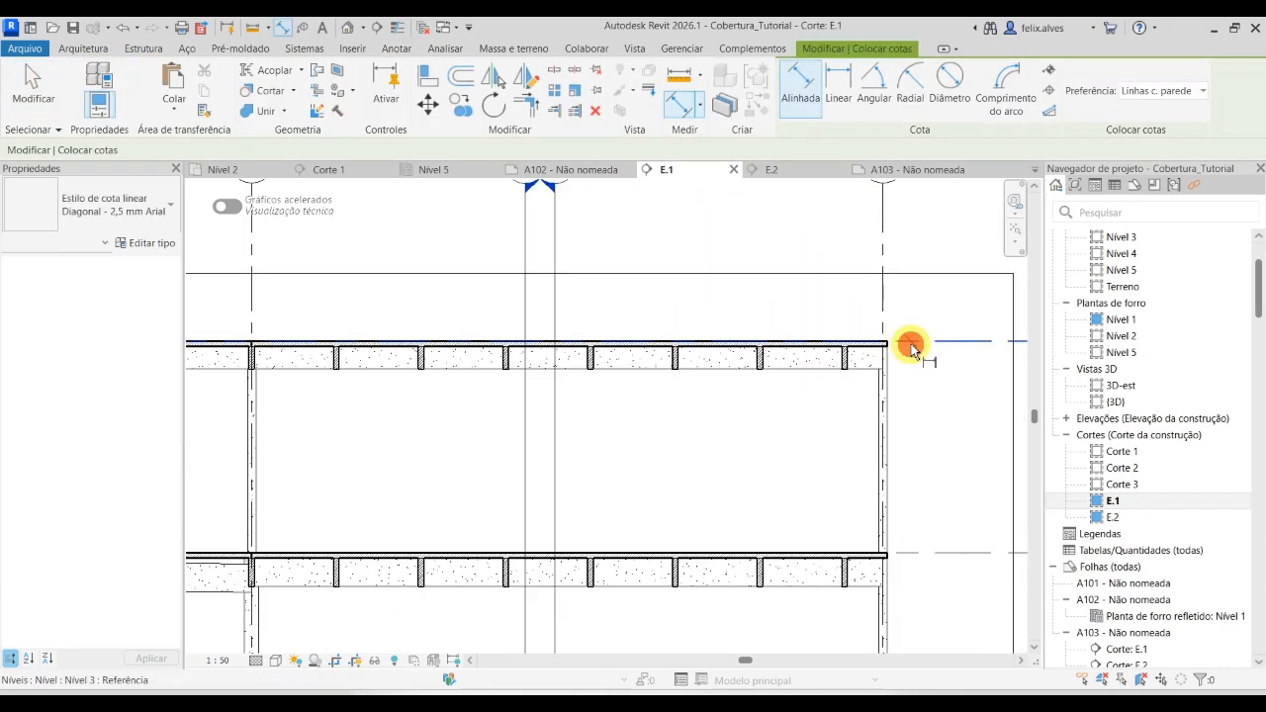
pyautogui.click(910, 345)
pyautogui.click(933, 553)
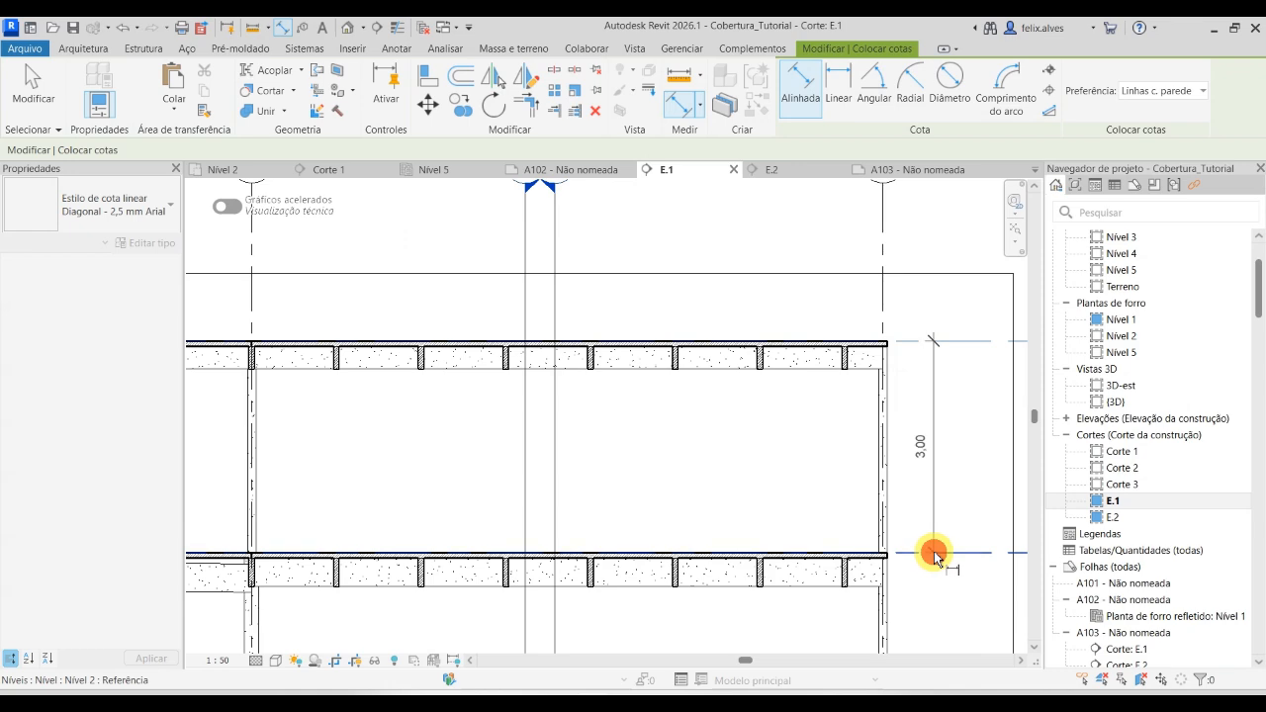
pyautogui.moveTo(959, 570); pyautogui.dragTo(823, 377, button='middle')
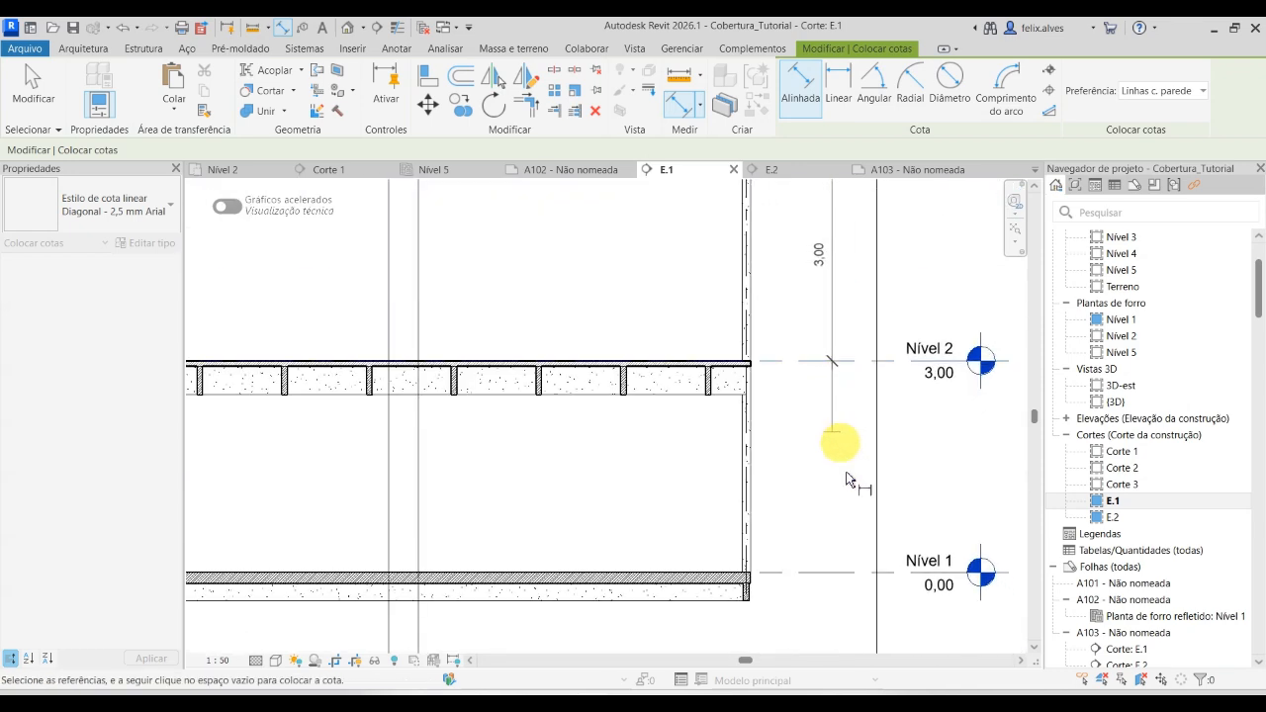
pyautogui.click(836, 578)
pyautogui.moveTo(828, 627); pyautogui.dragTo(754, 455, button='middle')
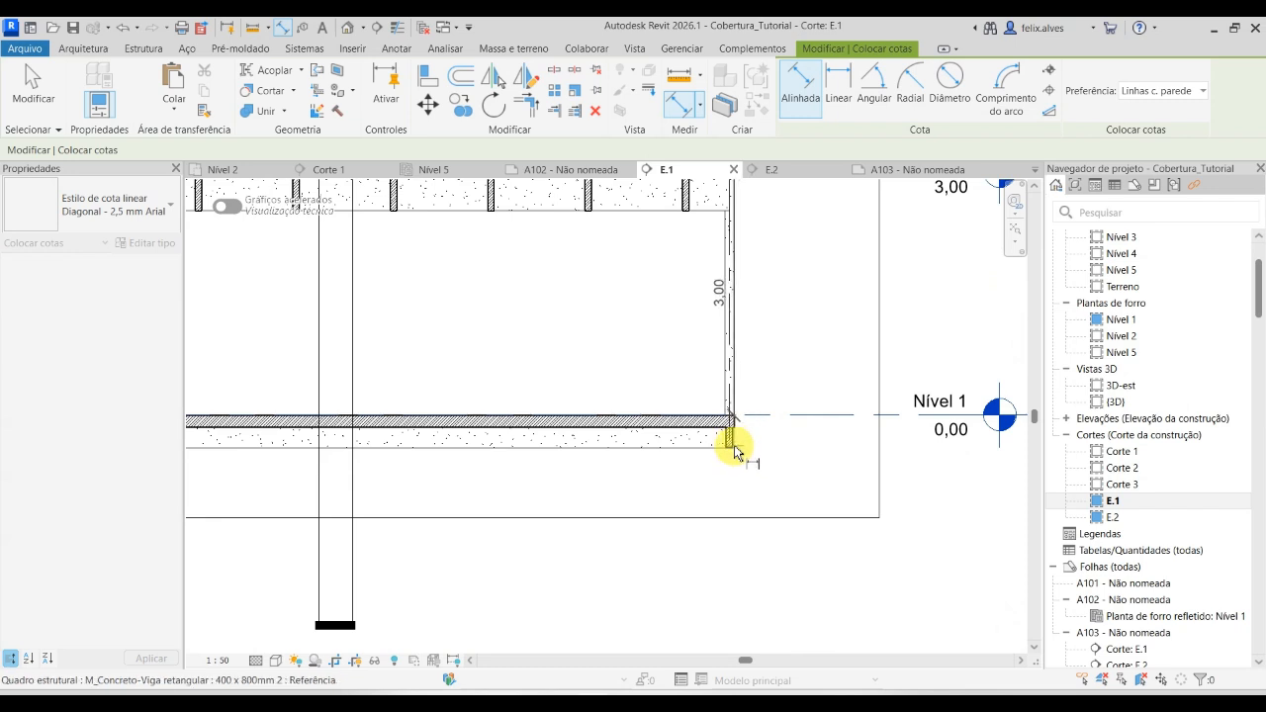
pyautogui.click(740, 453)
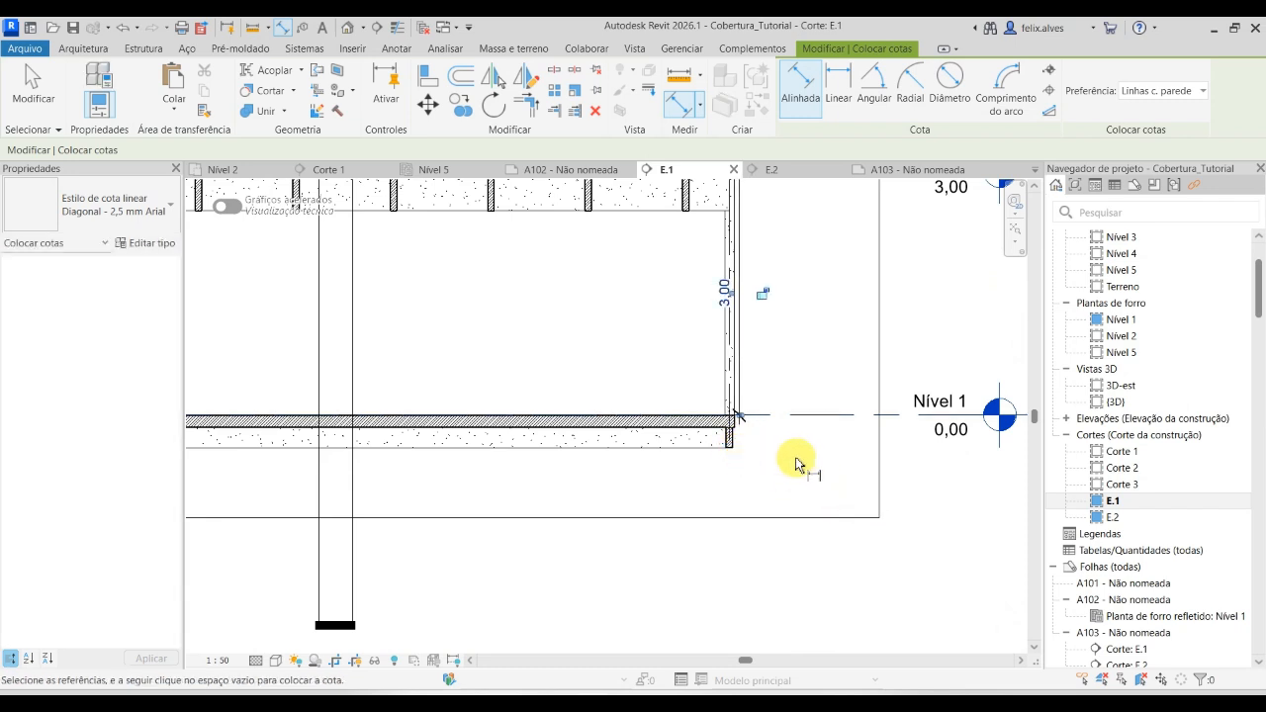
pyautogui.press('Escape')
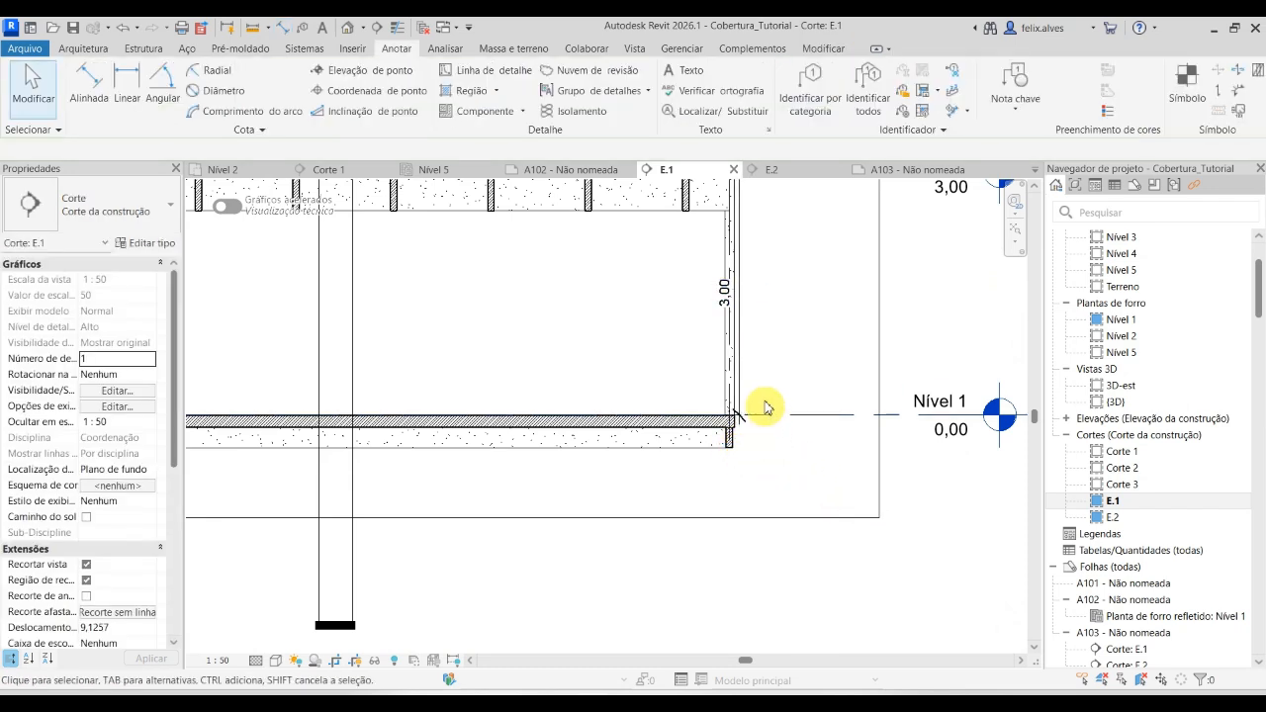
# Move the level dimension string clear of the structure, into the gap before the right crop boundary.
pyautogui.click(741, 354)
pyautogui.moveTo(742, 339); pyautogui.dragTo(813, 350)
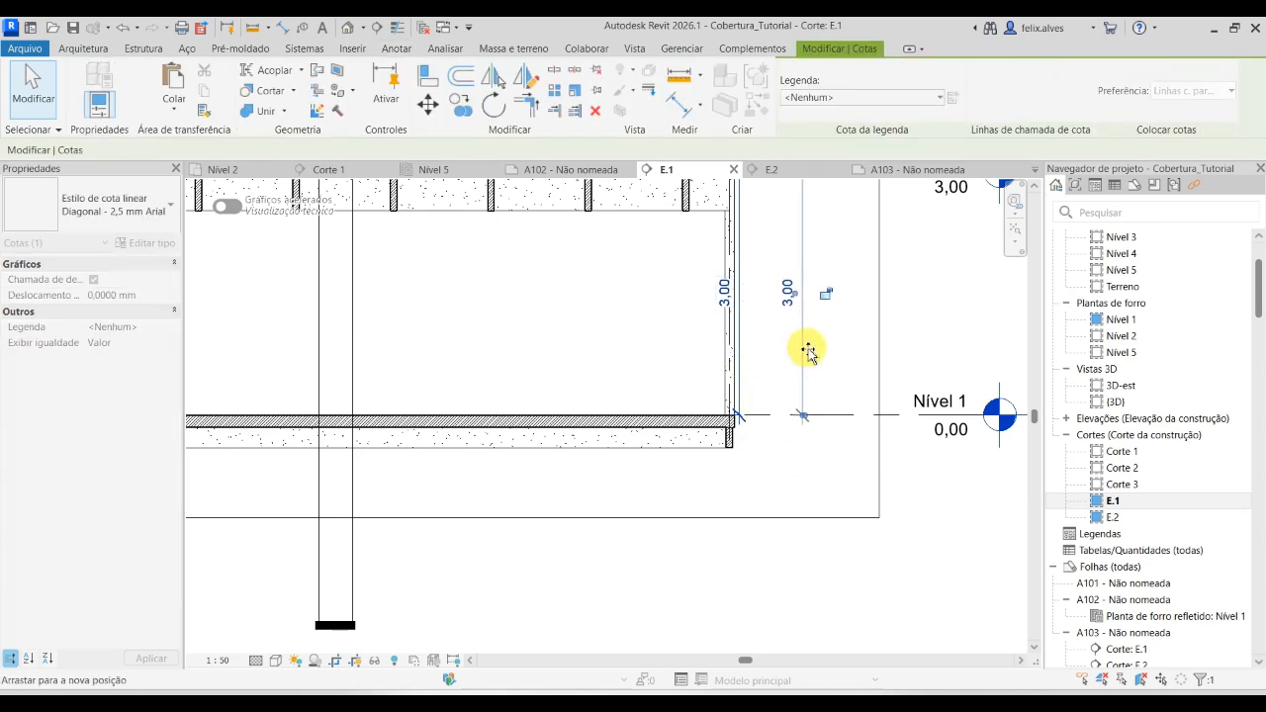
pyautogui.click(826, 483)
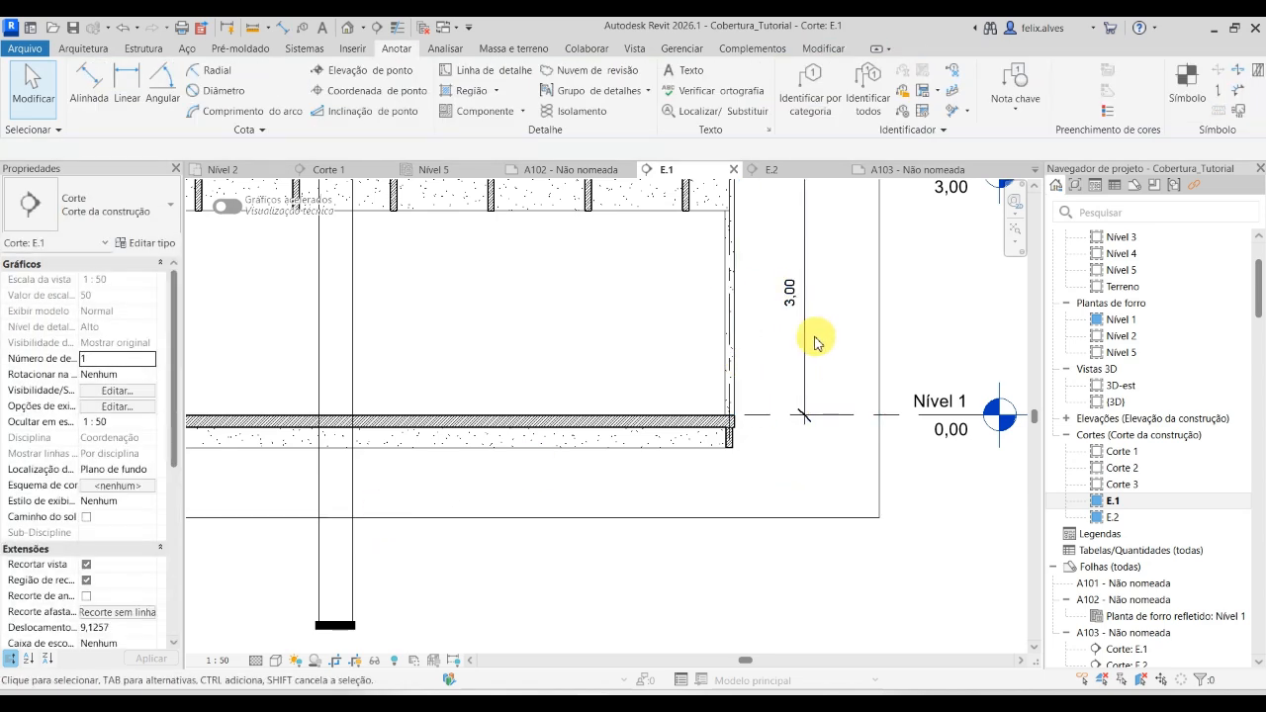
# Tag all untagged structural columns in section E.1 with IdentificadorColuna : NumeraçãoPilar, using horizontal orientation and no leader.
pyautogui.scroll(-2, 801, 435)
pyautogui.moveTo(806, 457); pyautogui.dragTo(834, 545, button='middle')
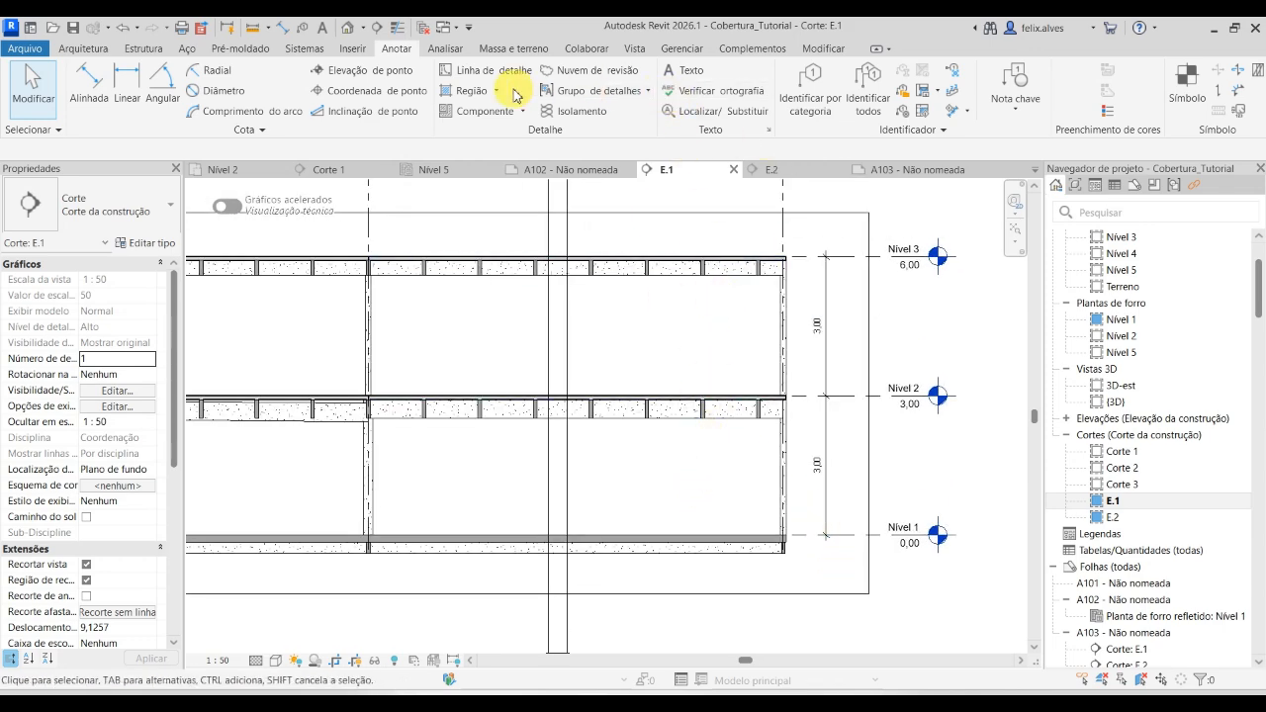
pyautogui.click(867, 85)
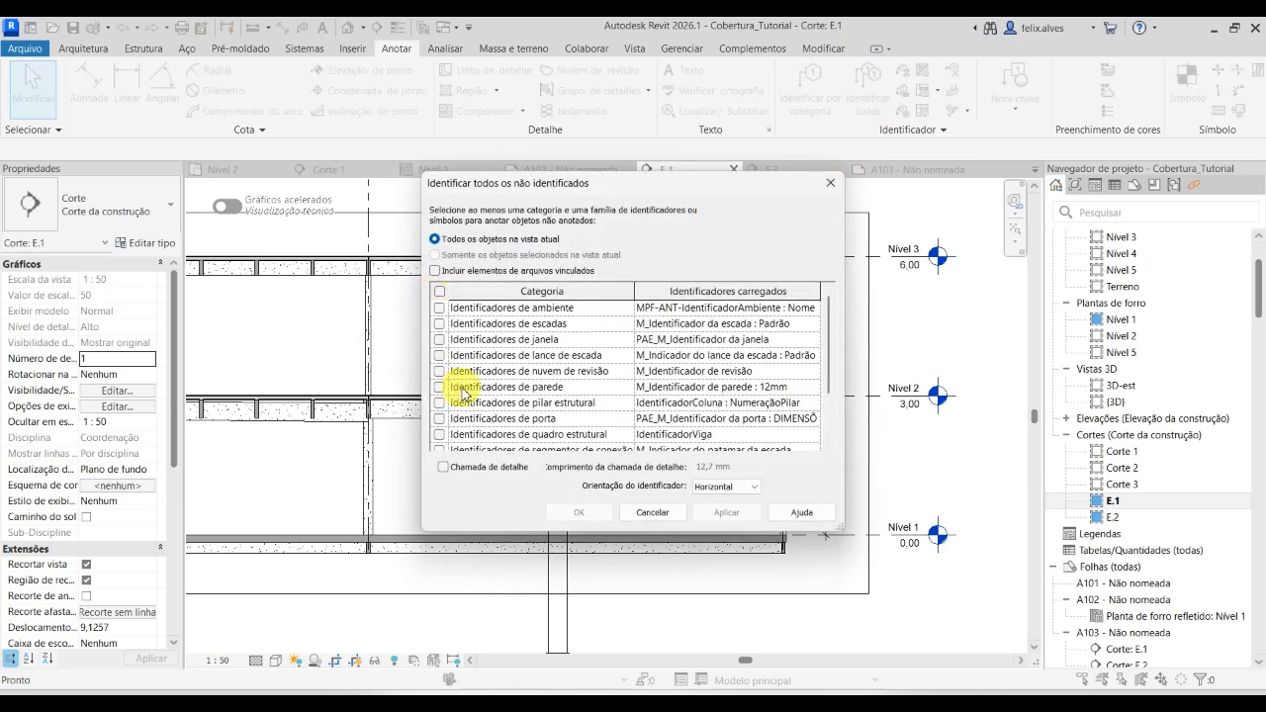
pyautogui.scroll(-1, 461, 391)
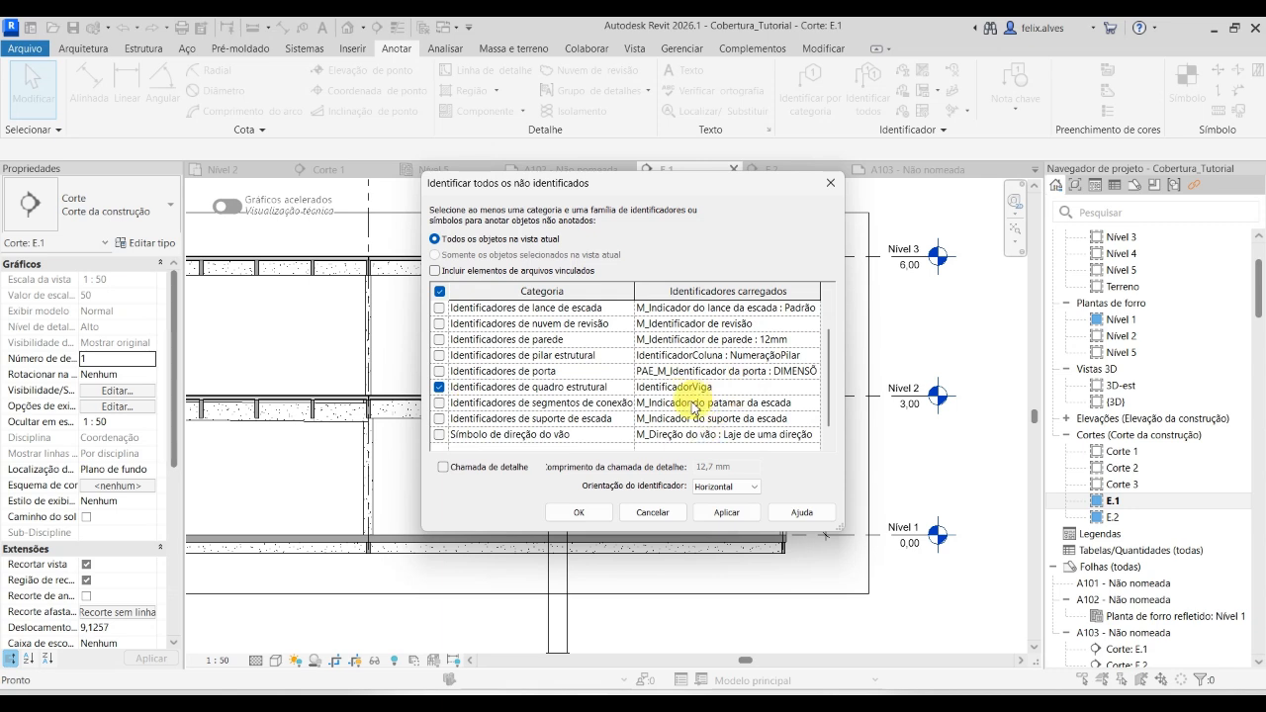
pyautogui.click(440, 389)
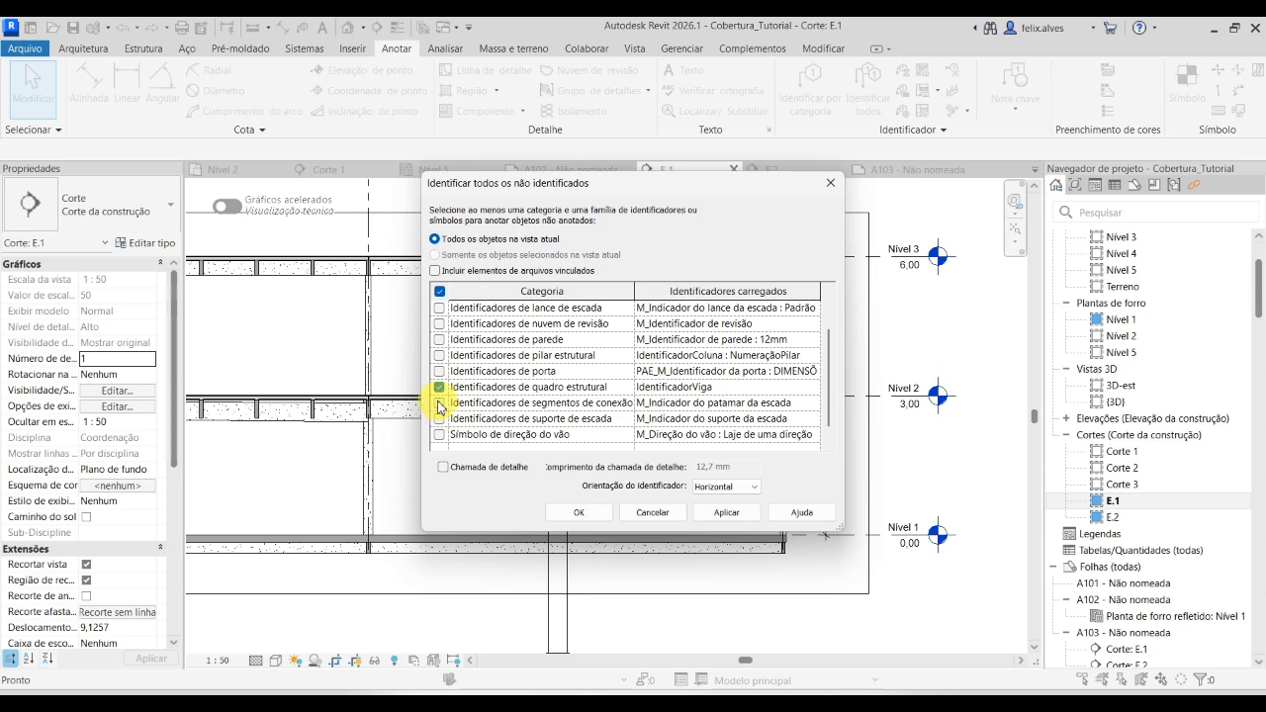
pyautogui.scroll(1, 725, 349)
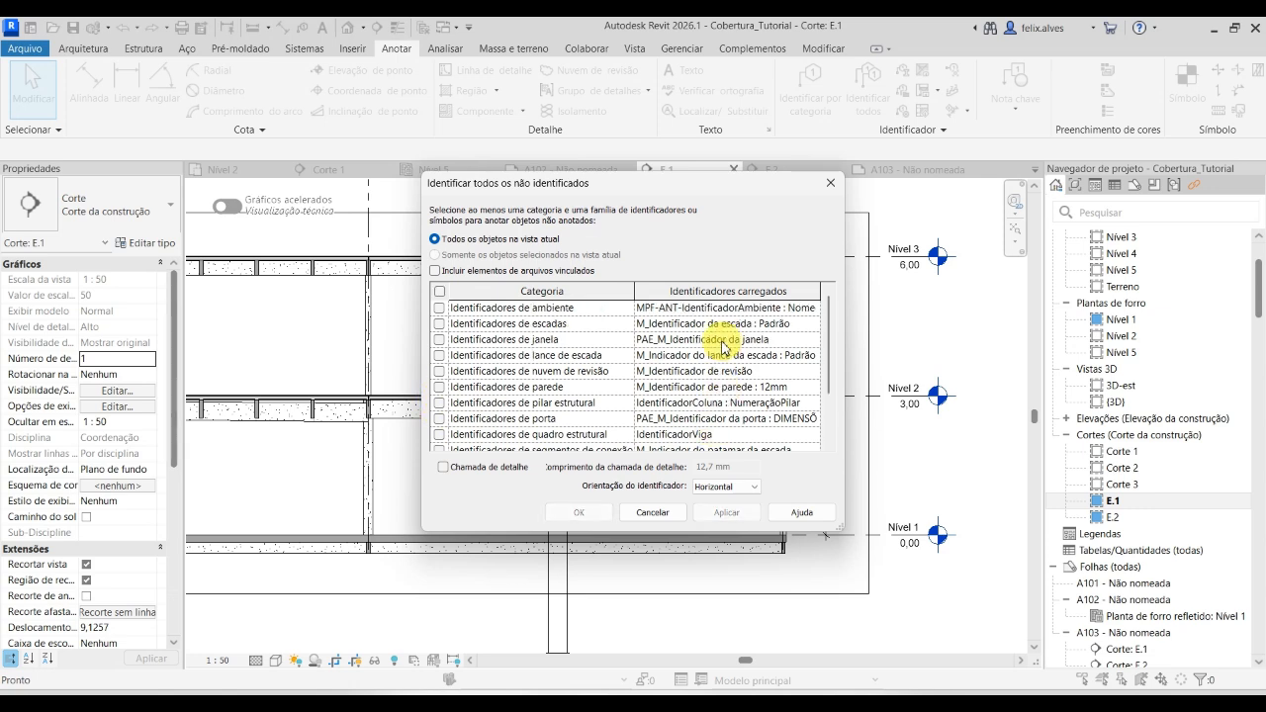
pyautogui.scroll(-2, 743, 313)
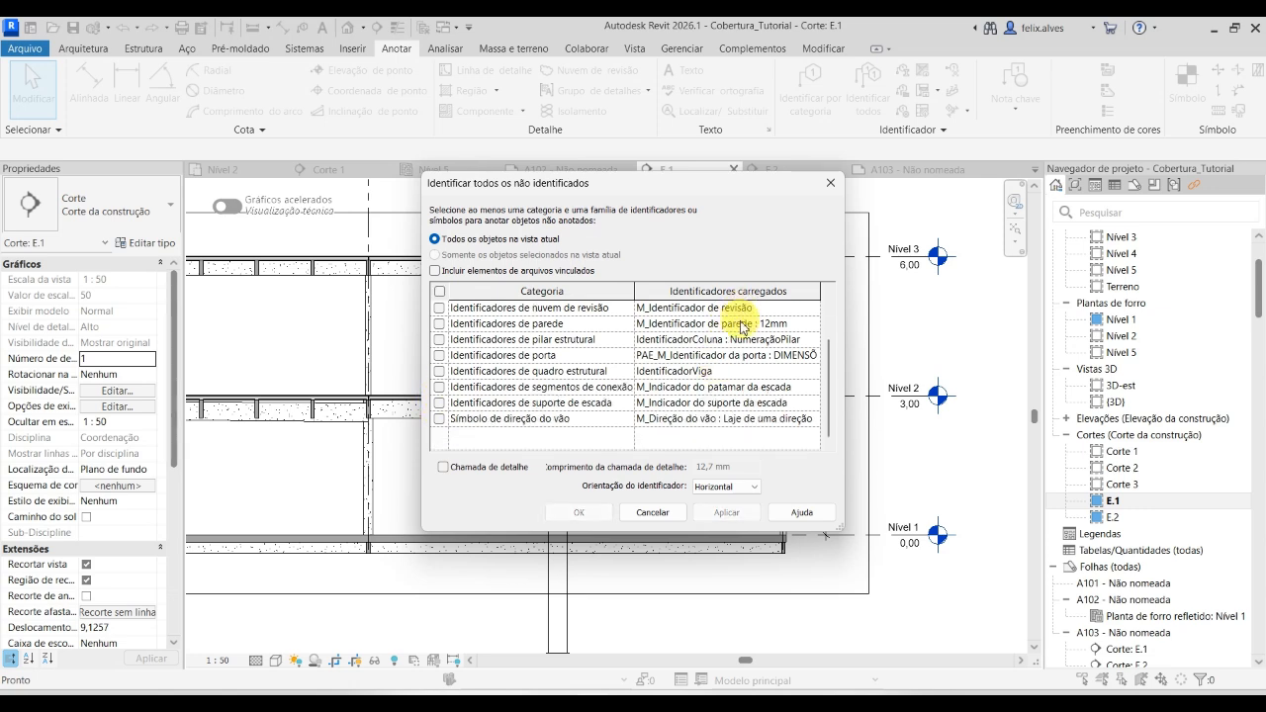
pyautogui.scroll(1, 737, 356)
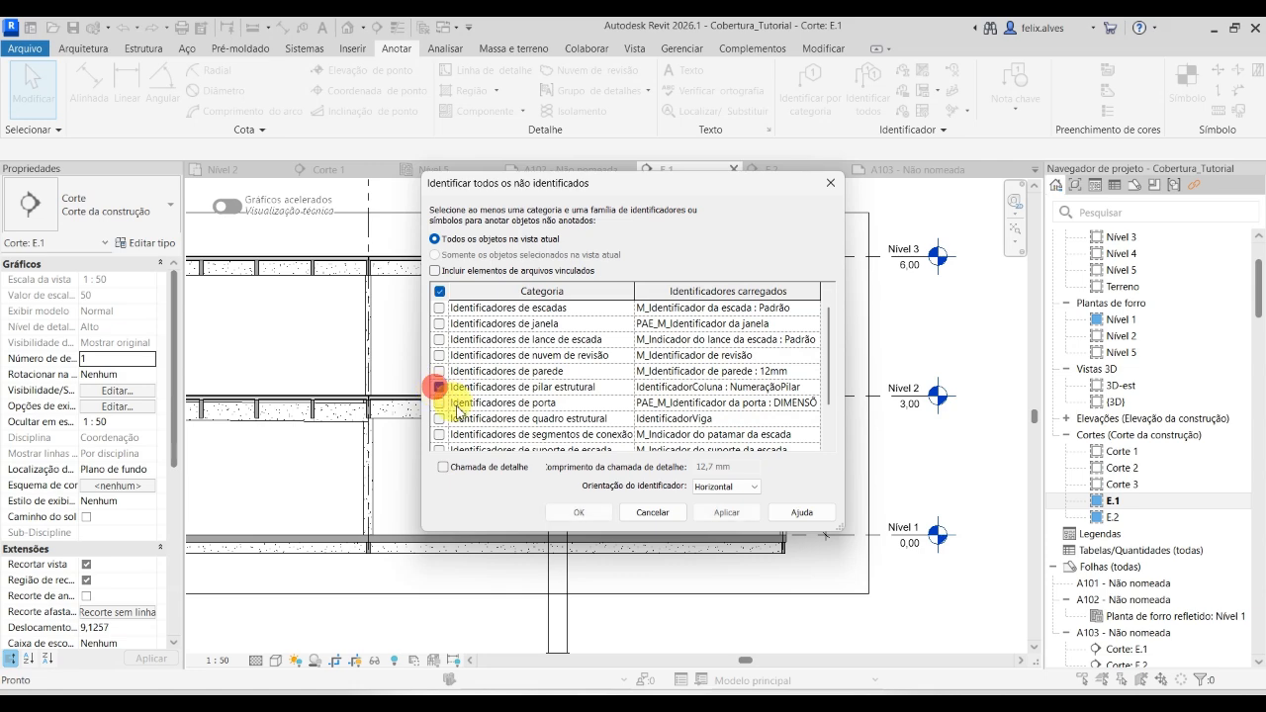
pyautogui.click(578, 512)
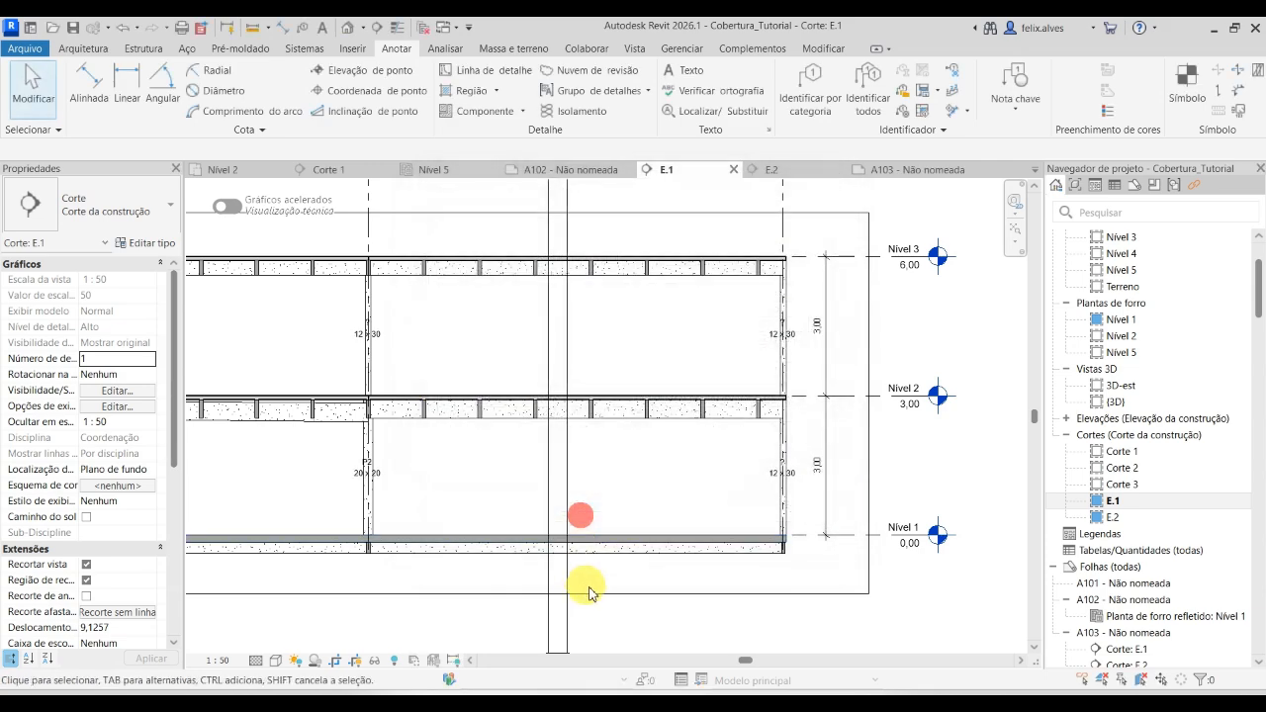
# Try to move the P1 column tag down and to the right, beside the foot of its column.
pyautogui.scroll(-1, 564, 501)
pyautogui.moveTo(514, 512); pyautogui.dragTo(781, 471, button='middle')
pyautogui.scroll(1, 777, 465)
pyautogui.scroll(5, 360, 451)
pyautogui.click(312, 431)
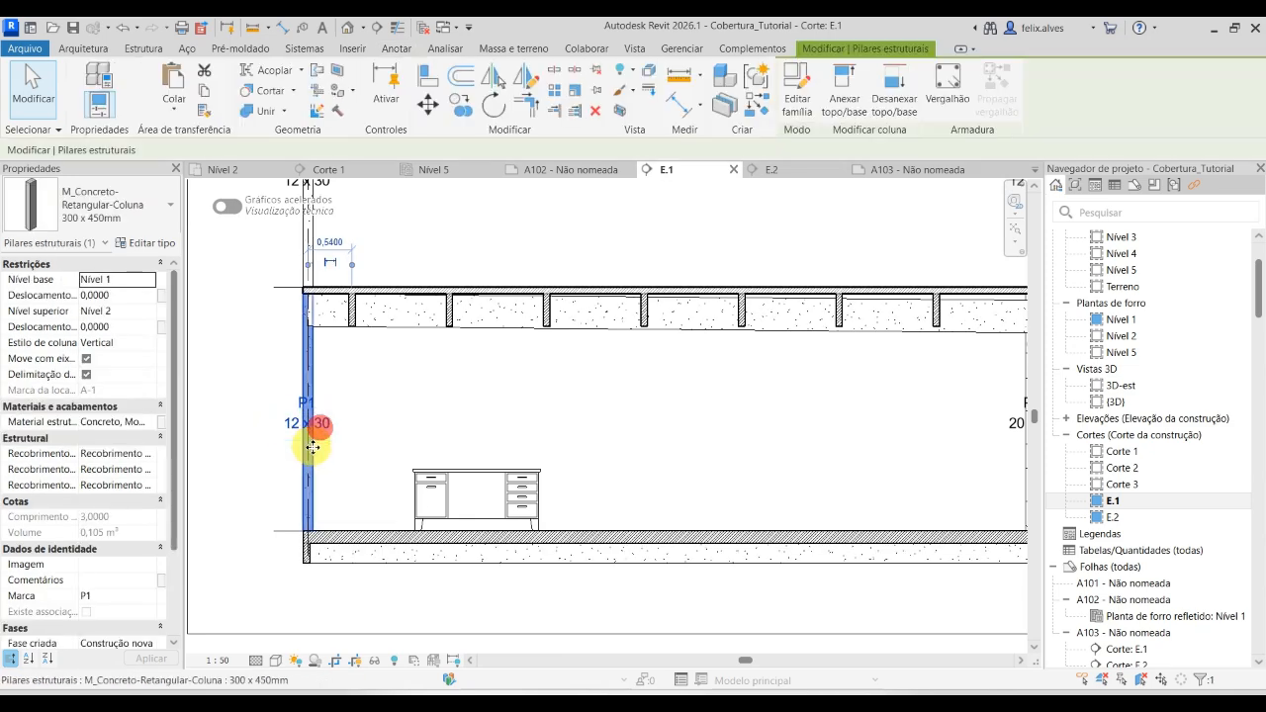
pyautogui.click(365, 453)
pyautogui.click(328, 431)
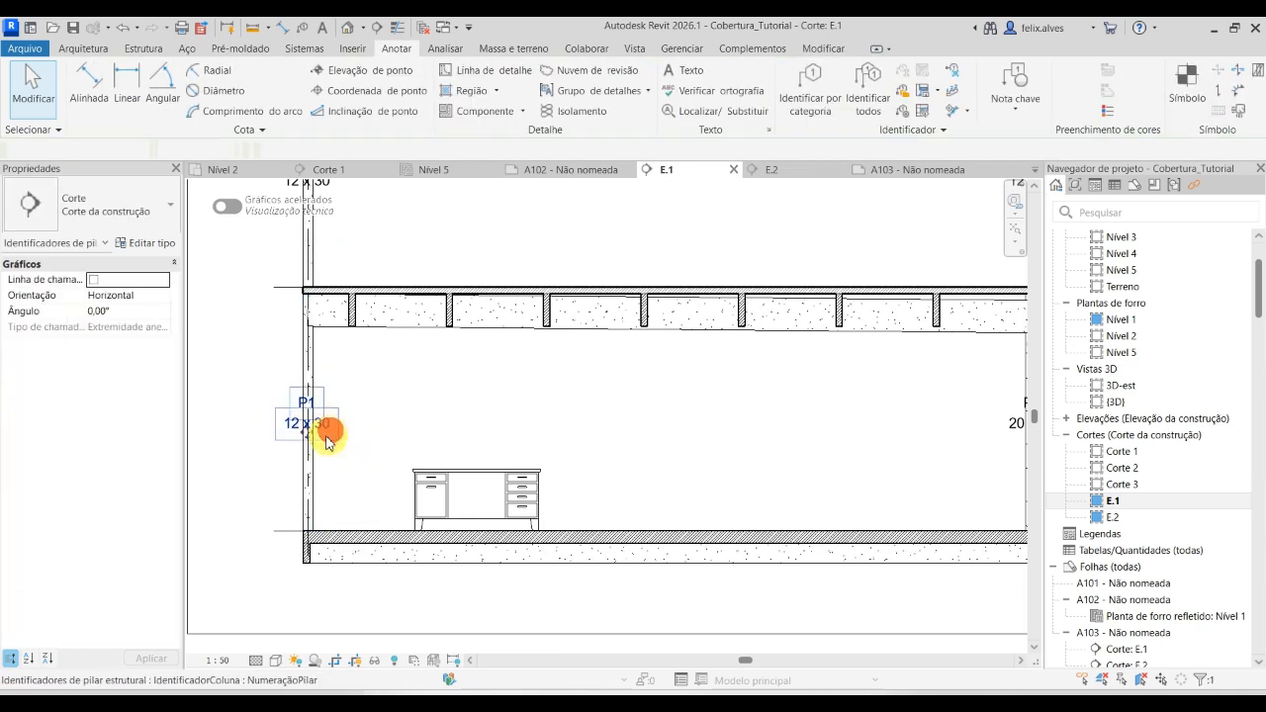
pyautogui.moveTo(308, 433); pyautogui.dragTo(343, 524)
pyautogui.scroll(-4, 593, 474)
pyautogui.scroll(3, 712, 465)
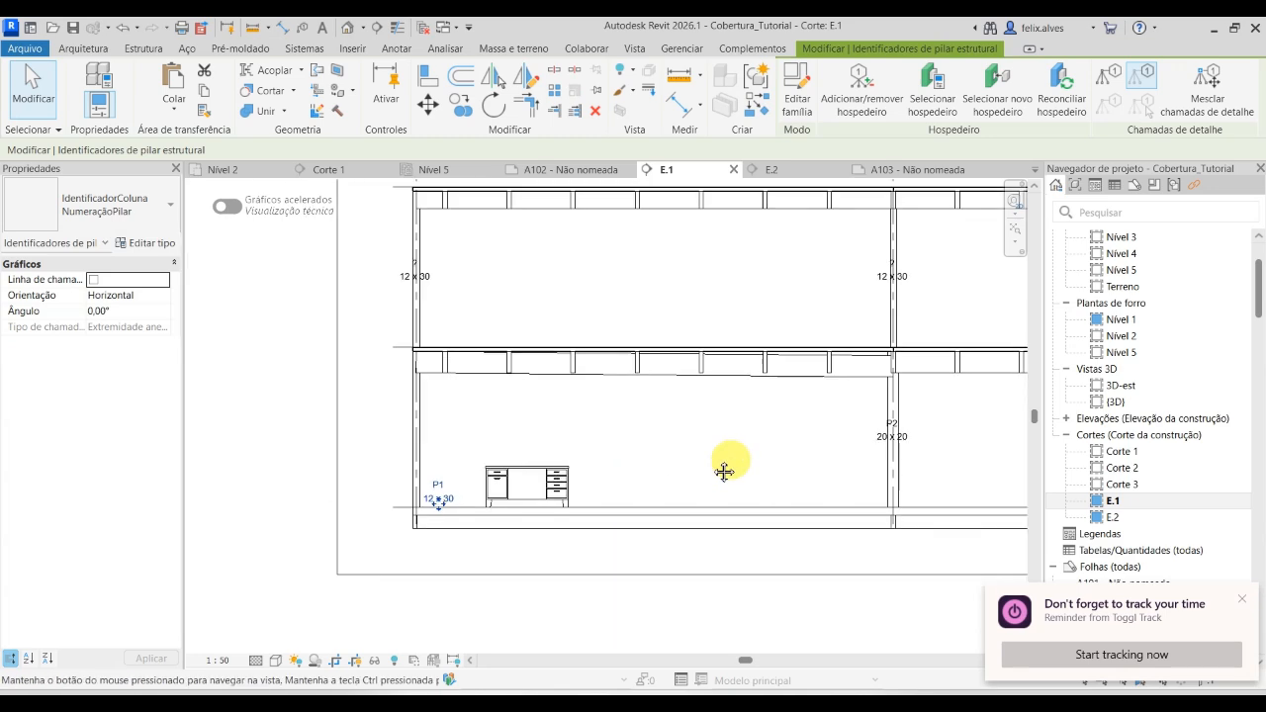
pyautogui.click(727, 439)
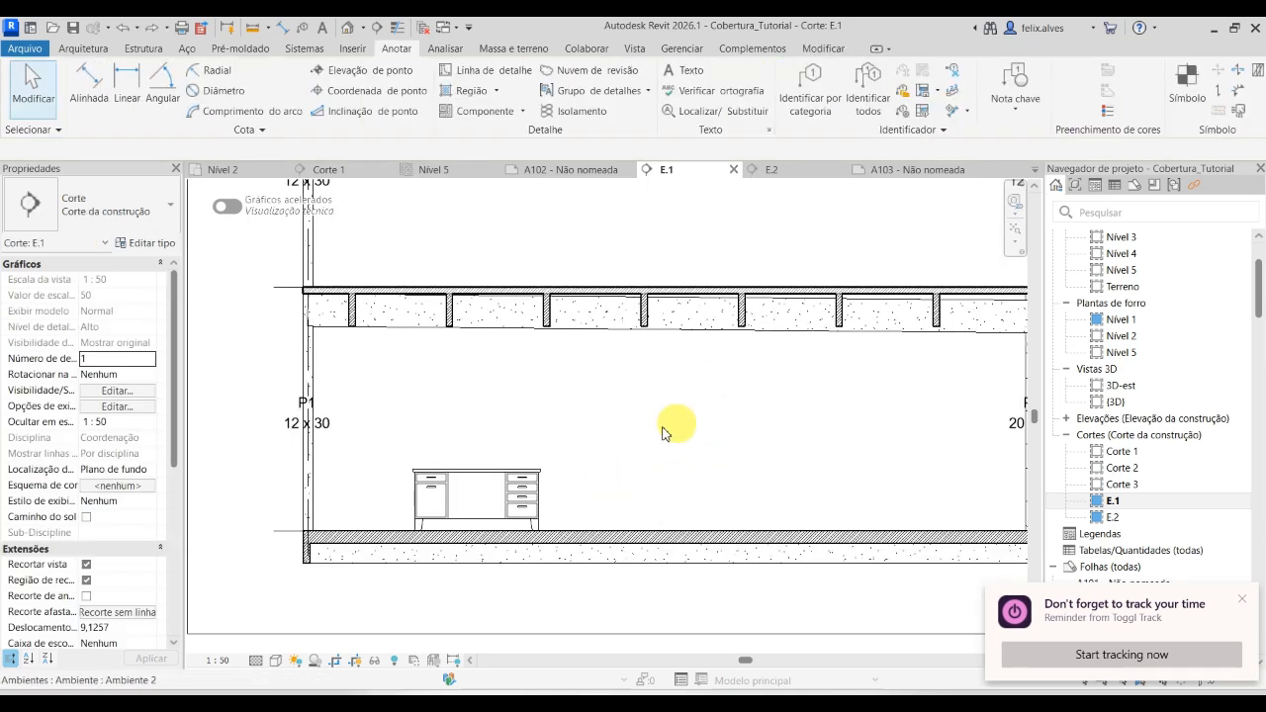
# Select all column tags visible in section E.1 and move them together to the right of each column's base.
pyautogui.click(333, 439)
pyautogui.rightClick(334, 435)
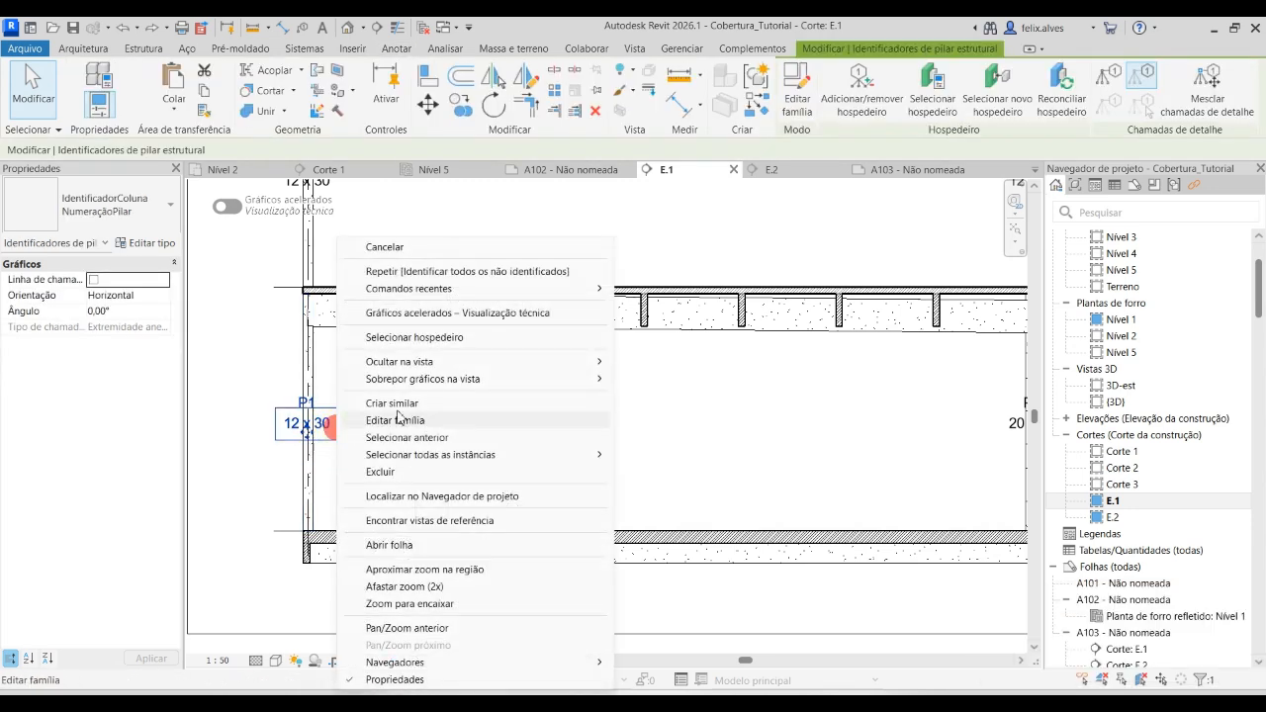
pyautogui.moveTo(588, 457)
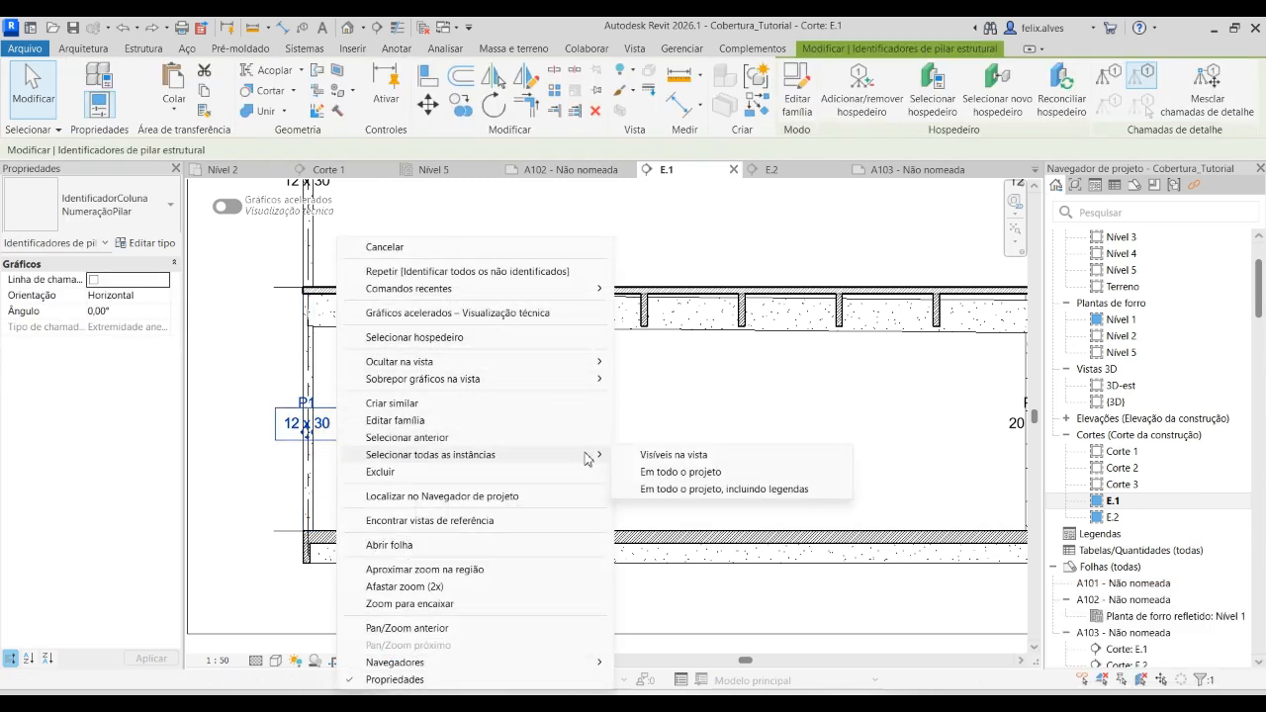
pyautogui.click(699, 455)
pyautogui.scroll(-5, 706, 452)
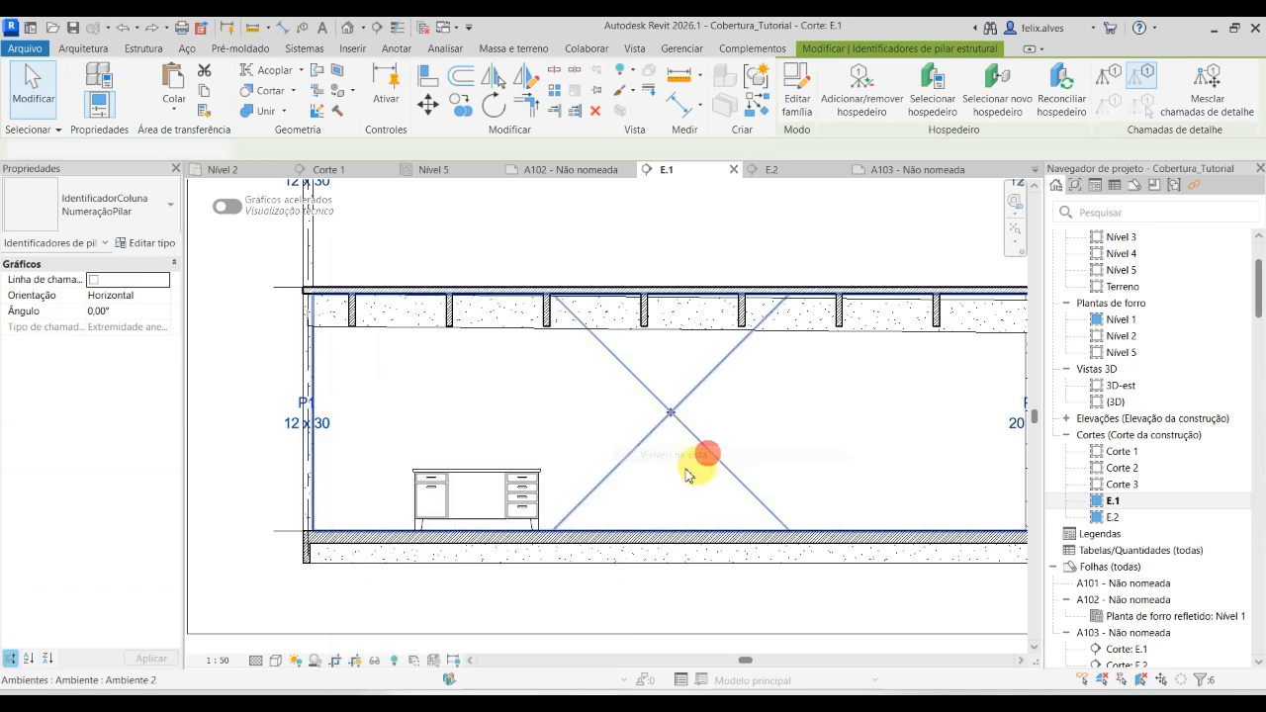
pyautogui.scroll(2, 822, 461)
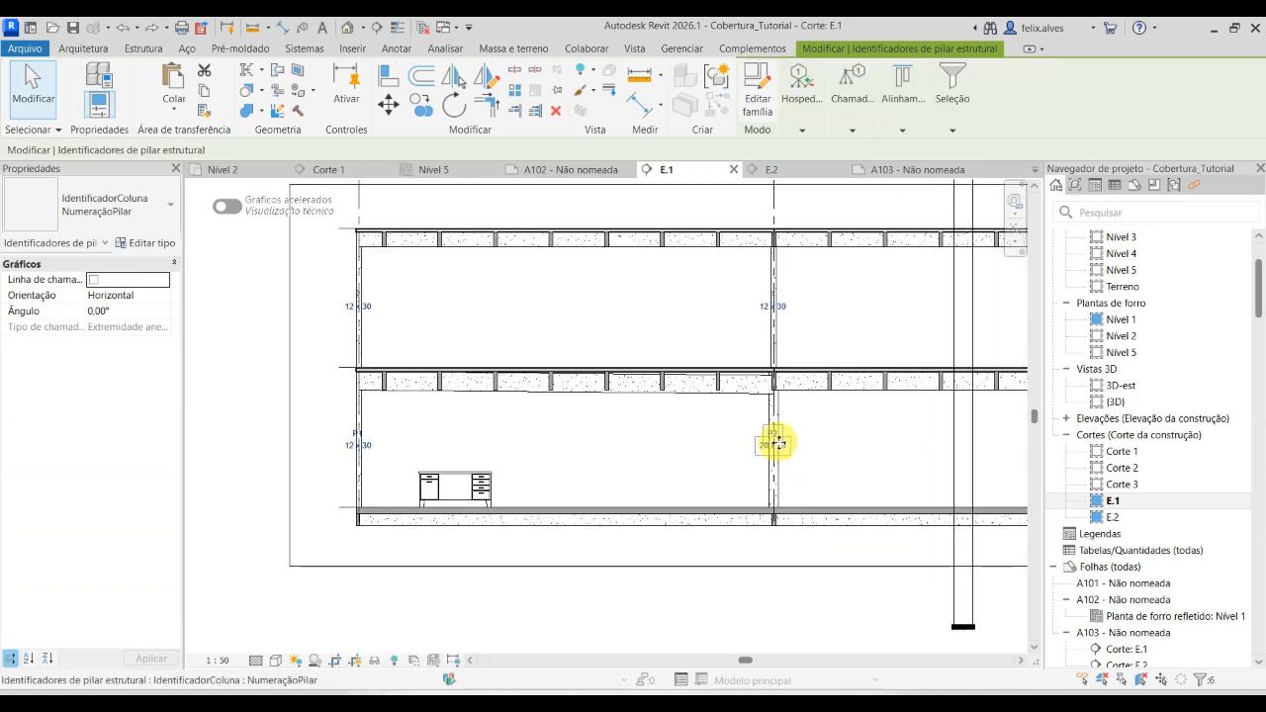
pyautogui.scroll(1, 777, 442)
pyautogui.moveTo(801, 465); pyautogui.dragTo(813, 510)
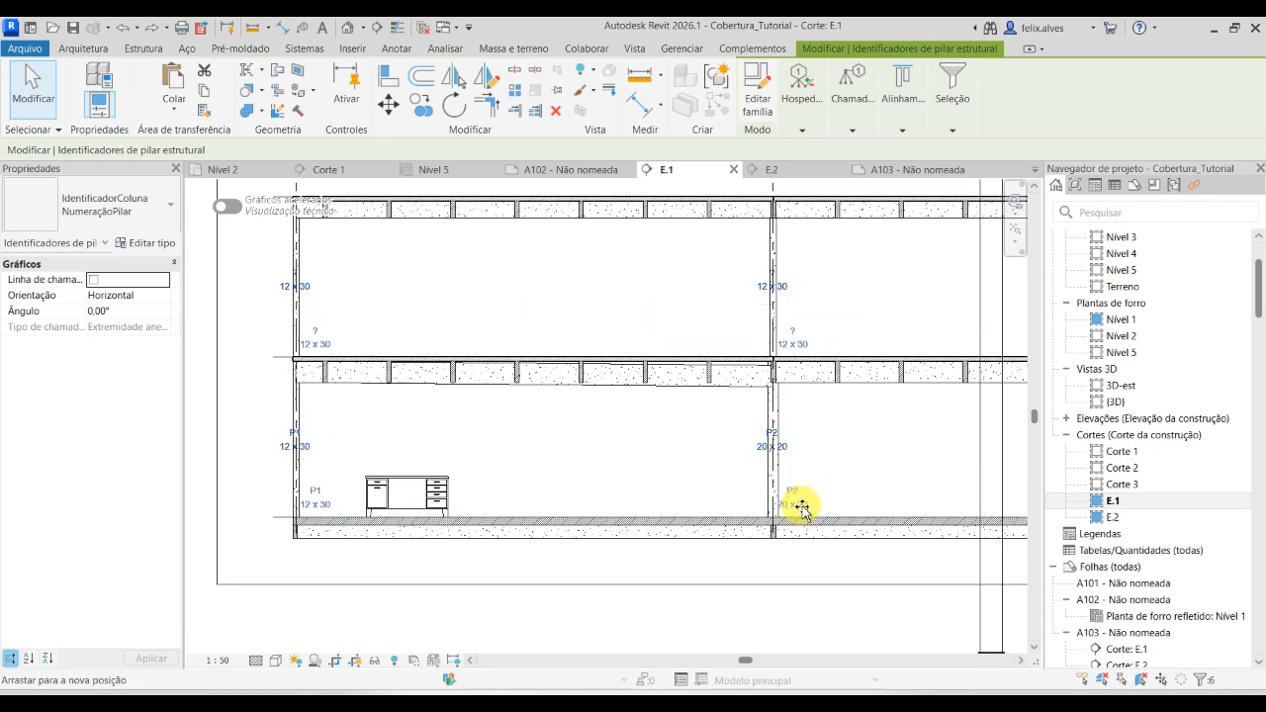
pyautogui.moveTo(804, 514); pyautogui.dragTo(807, 513)
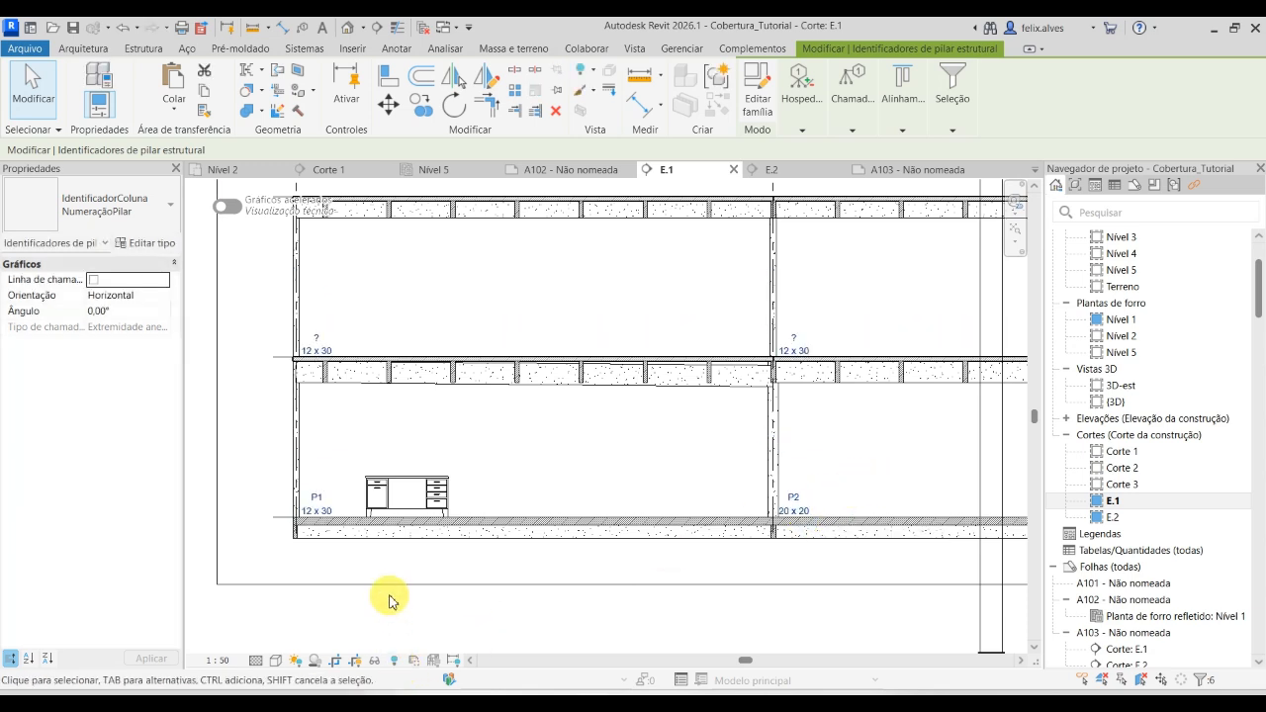
pyautogui.click(261, 549)
# Tag the foundation beam beneath column P1 by category, without a leader, and place the tag to the left of the beam.
pyautogui.scroll(5, 285, 576)
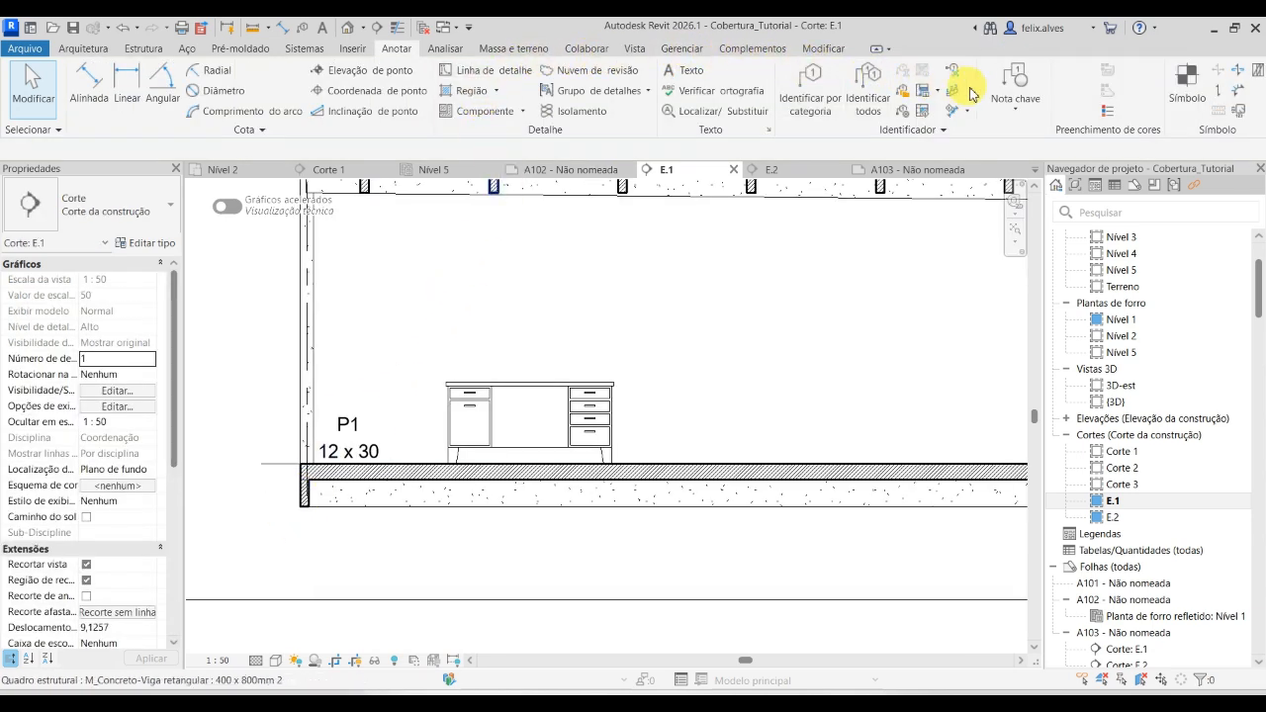
pyautogui.click(803, 102)
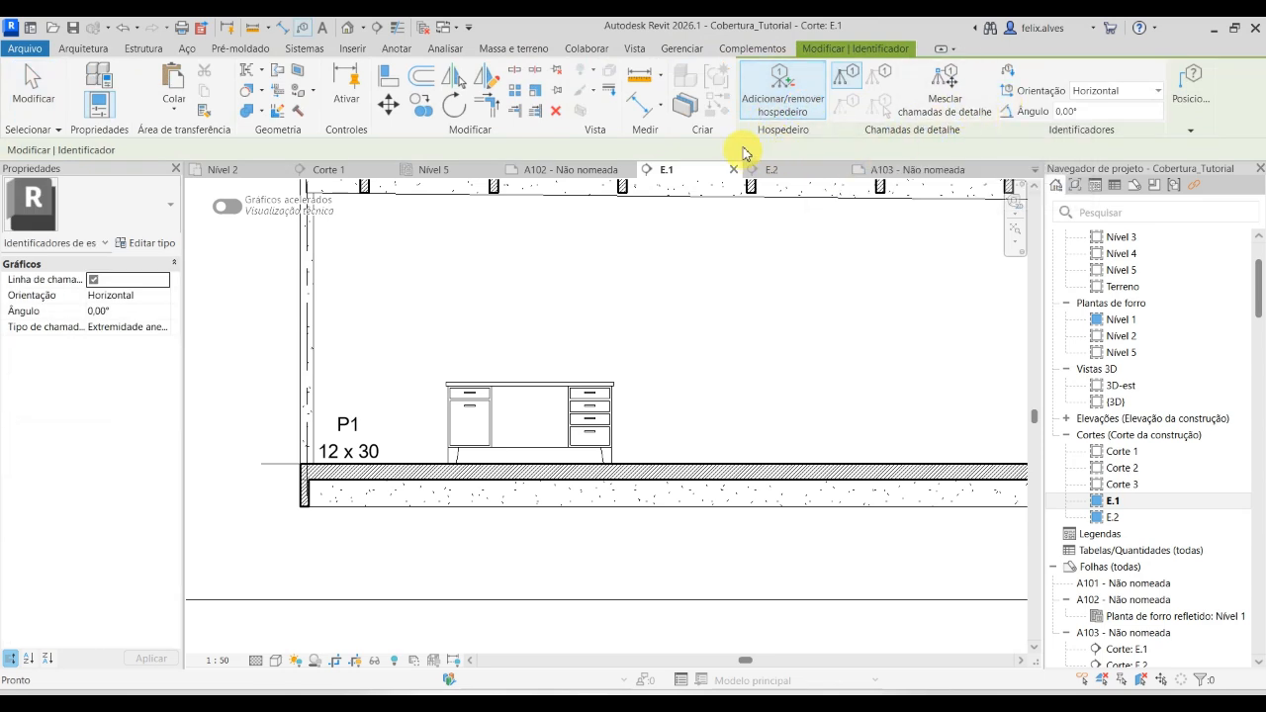
pyautogui.click(300, 516)
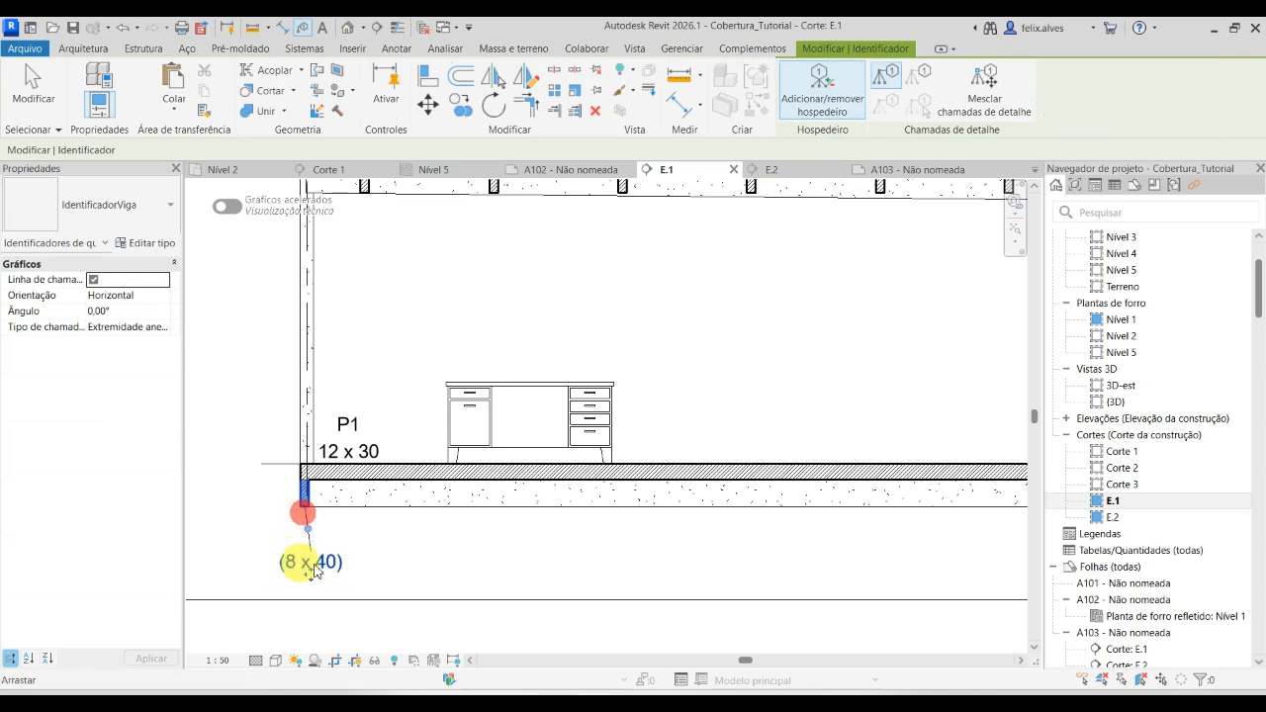
pyautogui.click(94, 279)
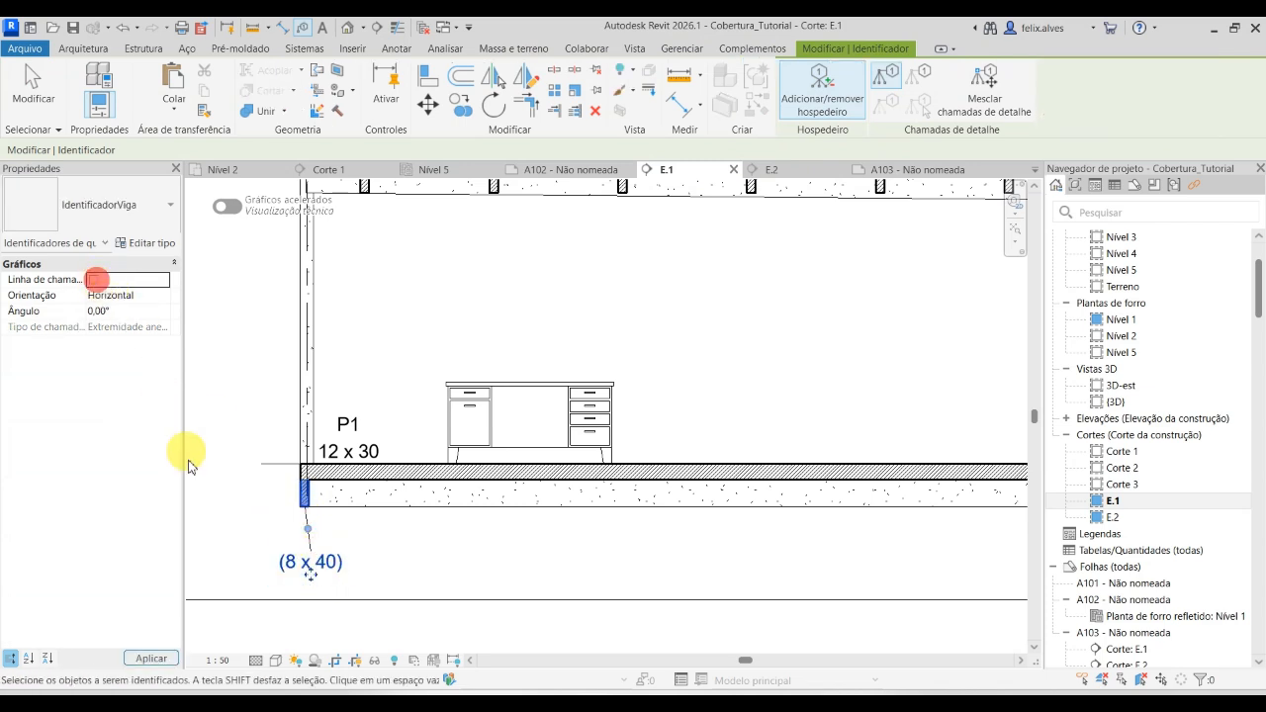
pyautogui.moveTo(317, 578); pyautogui.dragTo(267, 530)
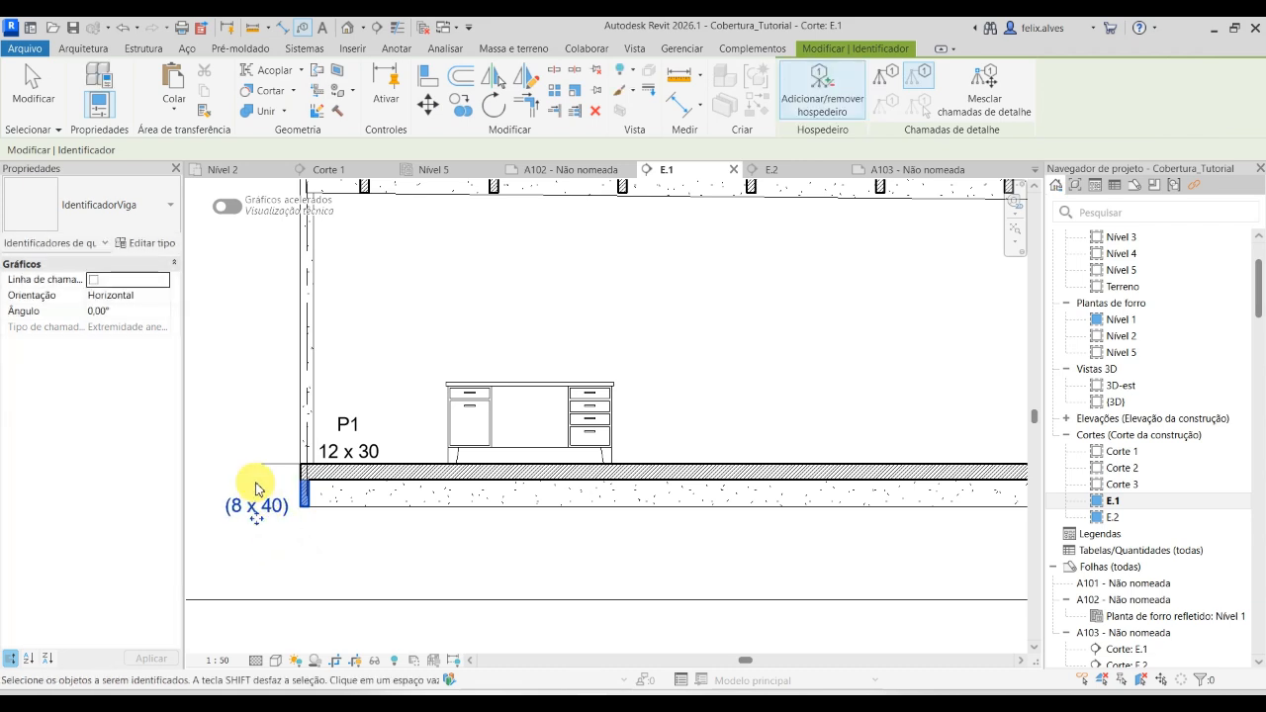
pyautogui.scroll(-2, 296, 510)
pyautogui.scroll(4, 282, 510)
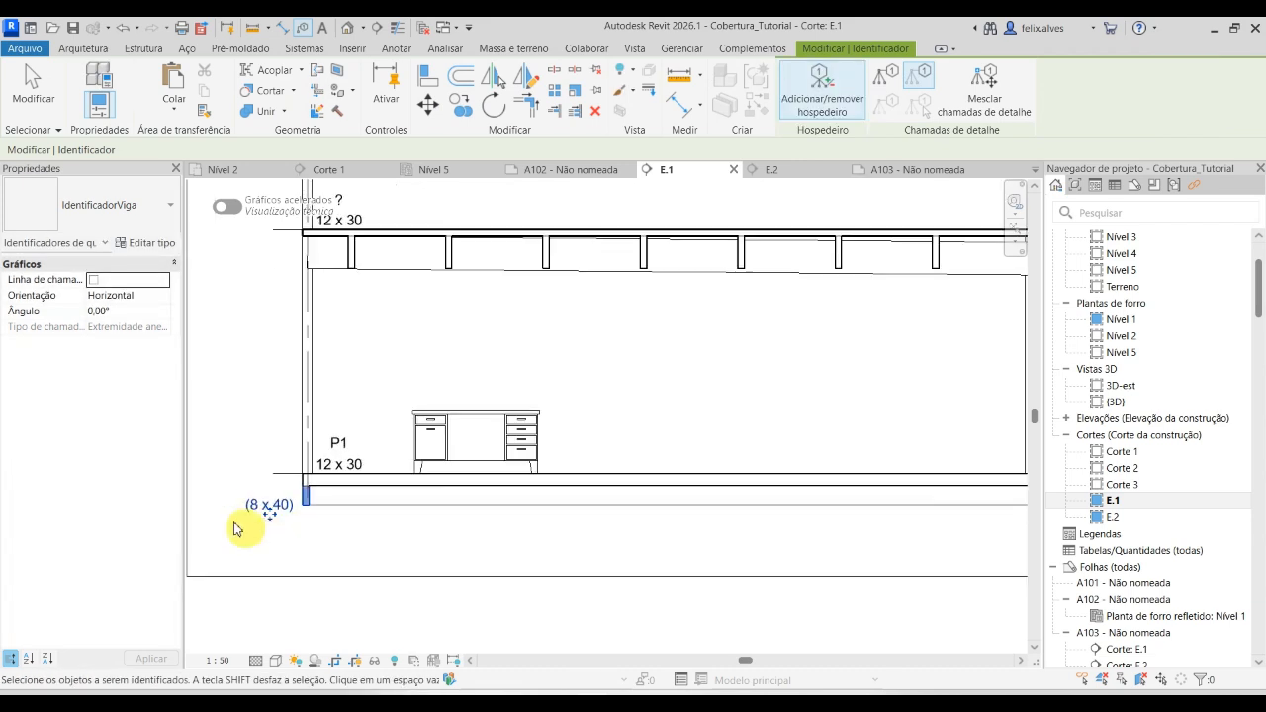
# Set the foundation beam's mark to V1 and shift its tag clear of the beam's left side.
pyautogui.click(289, 500)
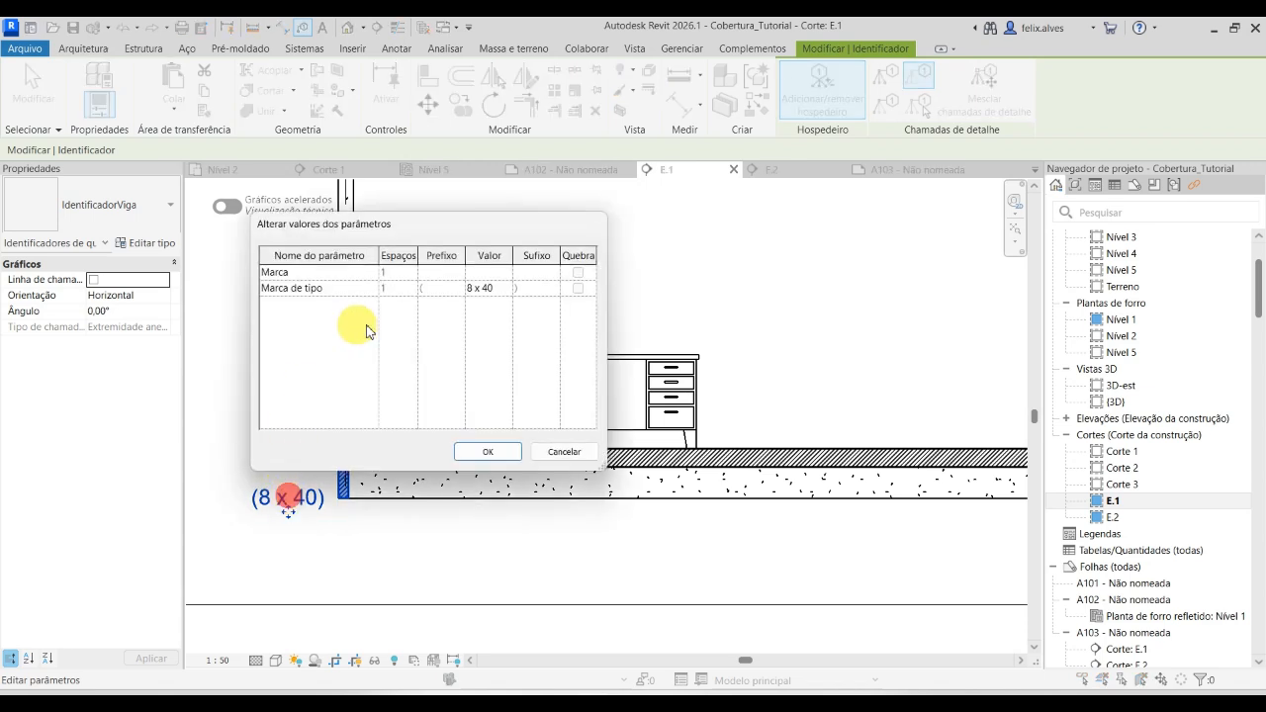
pyautogui.click(478, 274)
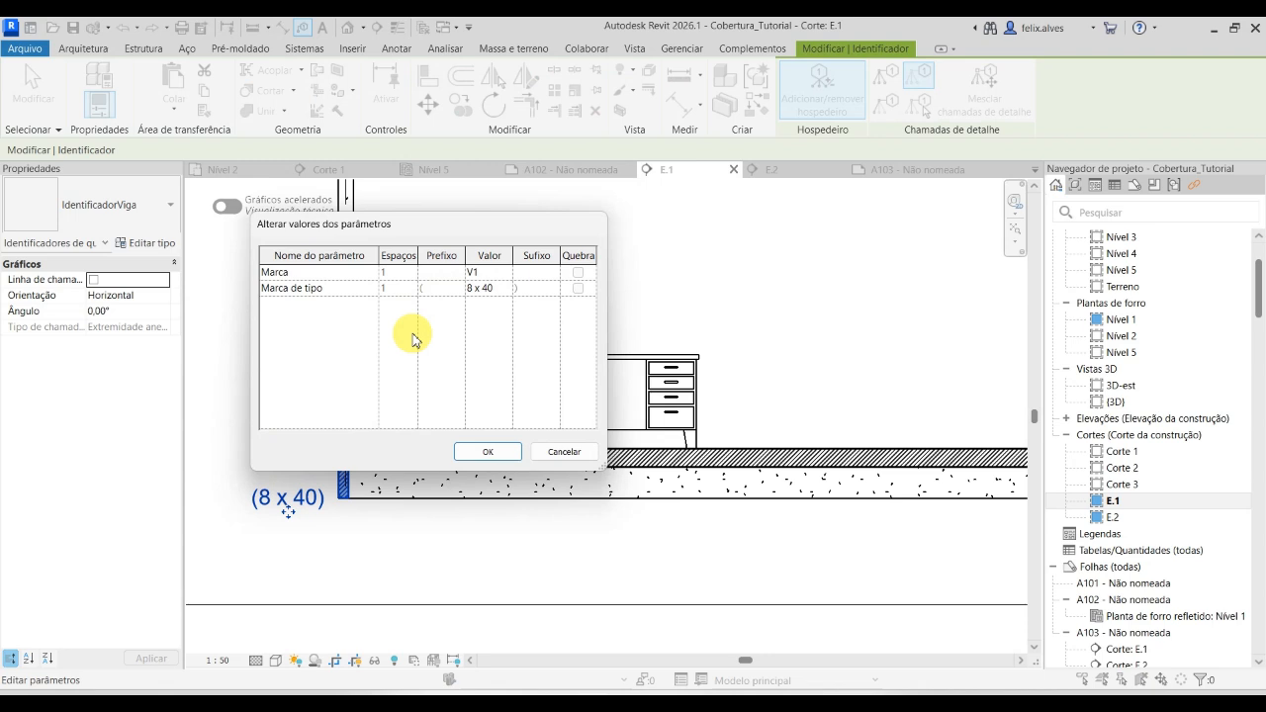
pyautogui.click(502, 451)
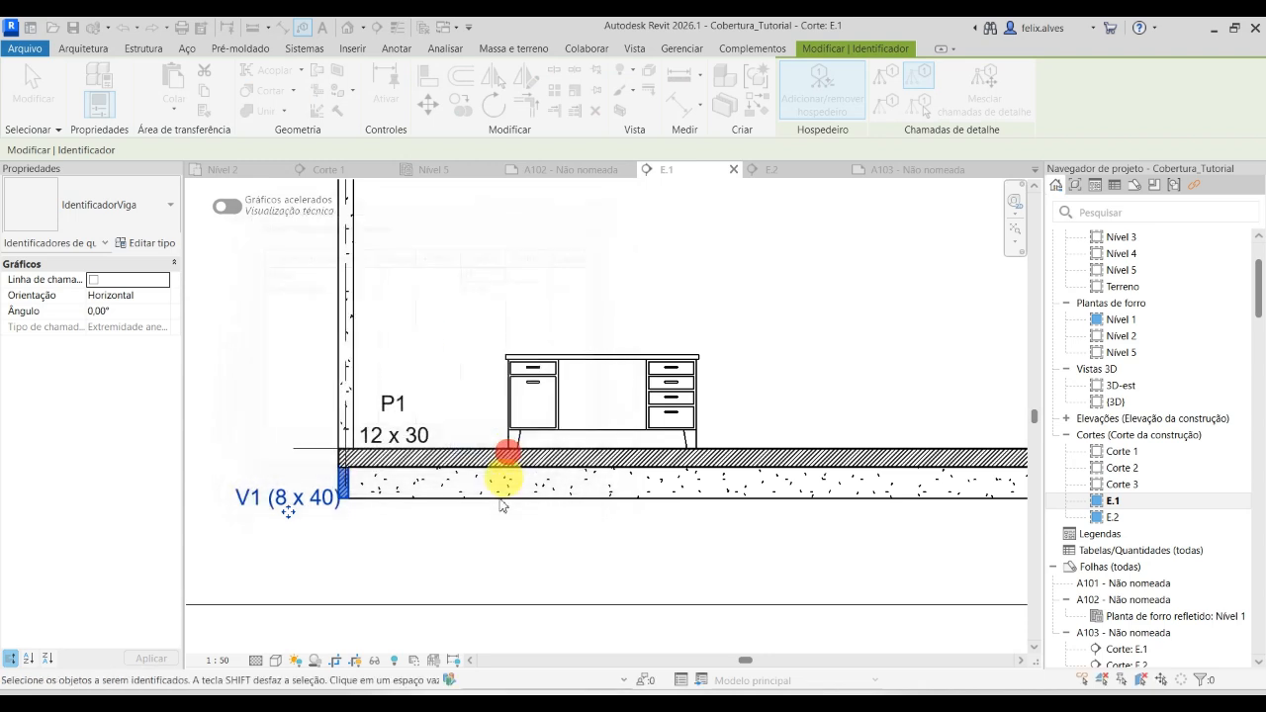
pyautogui.click(472, 551)
pyautogui.click(285, 511)
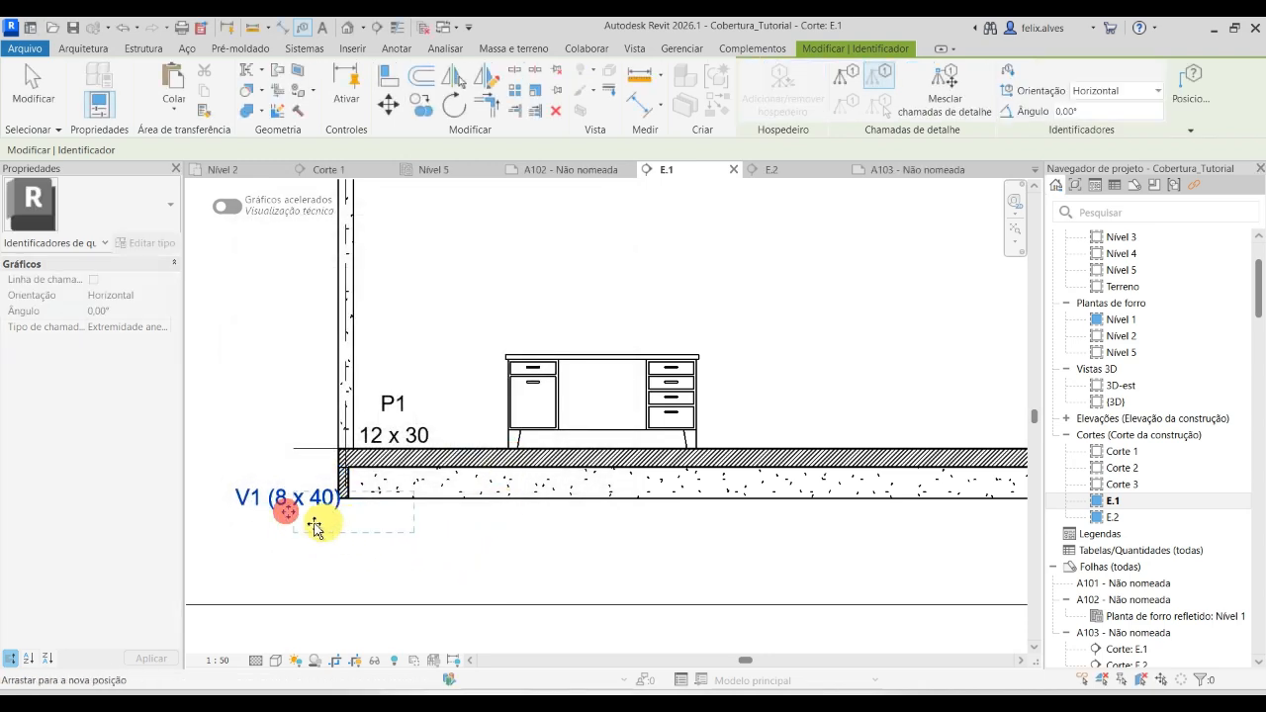
pyautogui.click(274, 494)
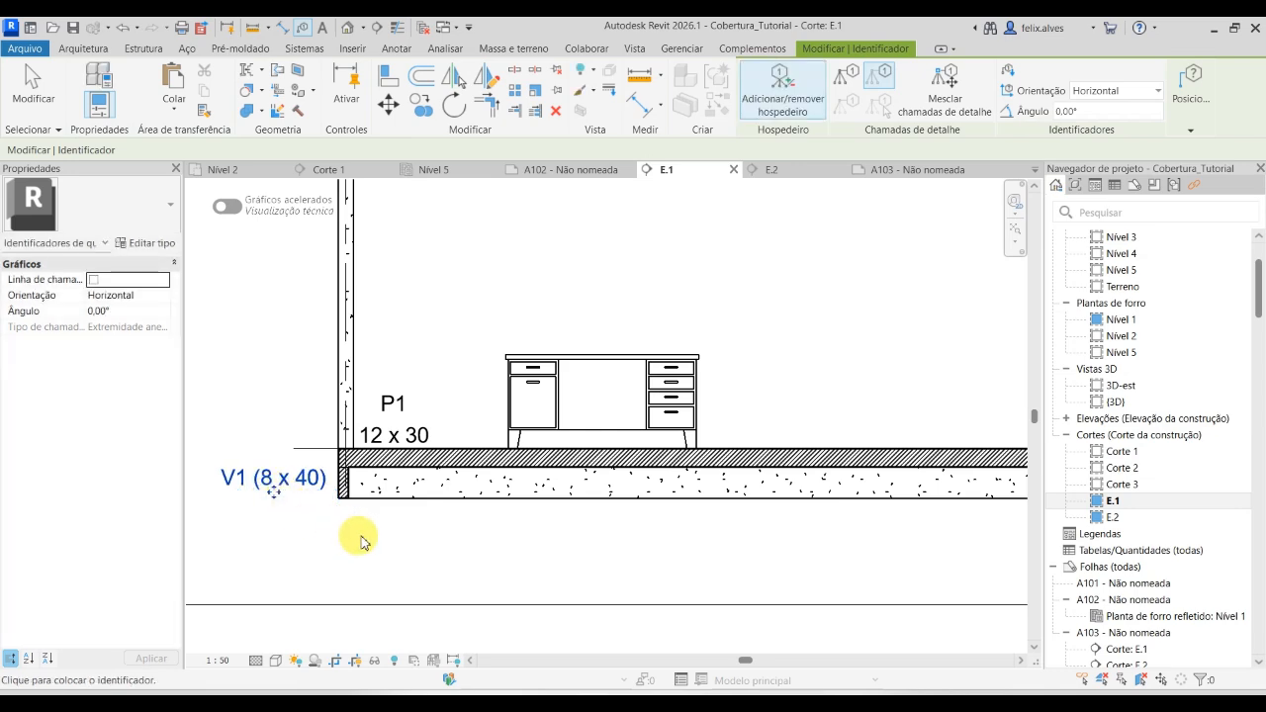
# Examine the remaining untagged beams across section E.1, checking the tag preview on the Nível 2 beams.
pyautogui.scroll(-3, 404, 563)
pyautogui.moveTo(410, 565); pyautogui.dragTo(262, 556, button='middle')
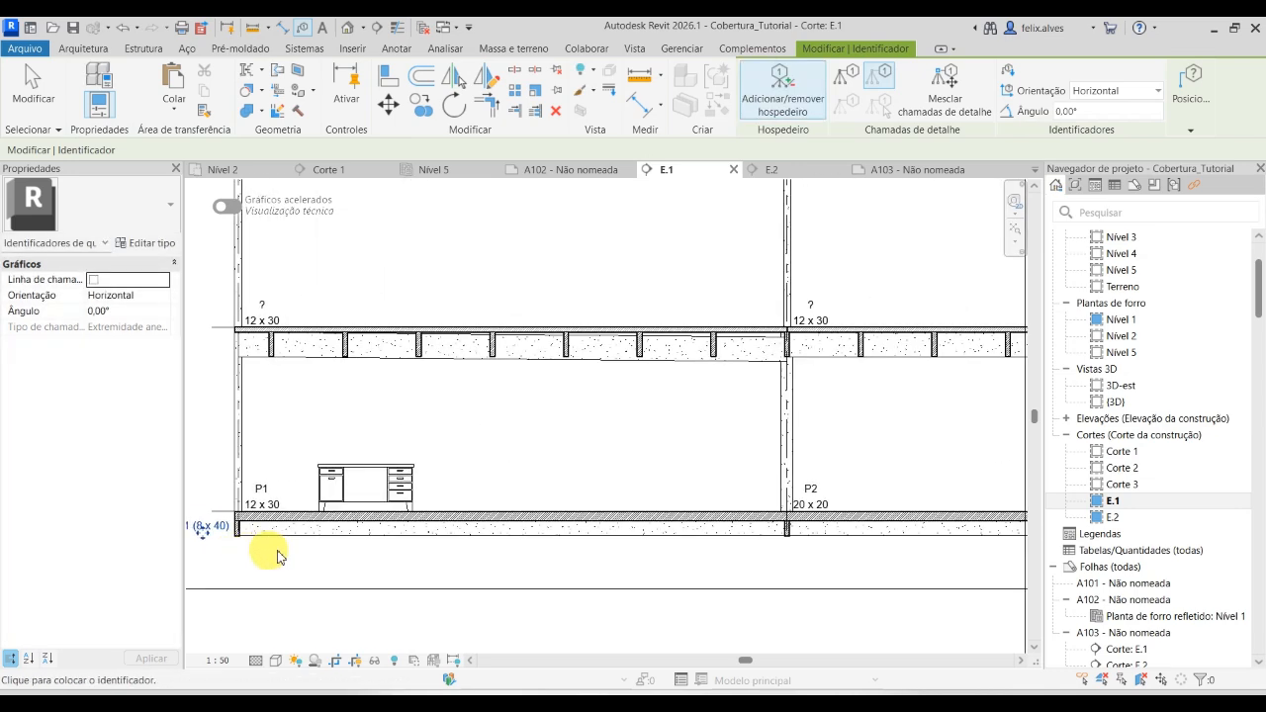
pyautogui.moveTo(814, 566); pyautogui.dragTo(656, 591, button='middle')
pyautogui.scroll(-2, 662, 596)
pyautogui.scroll(-1, 662, 596)
pyautogui.moveTo(947, 509); pyautogui.dragTo(799, 452, button='middle')
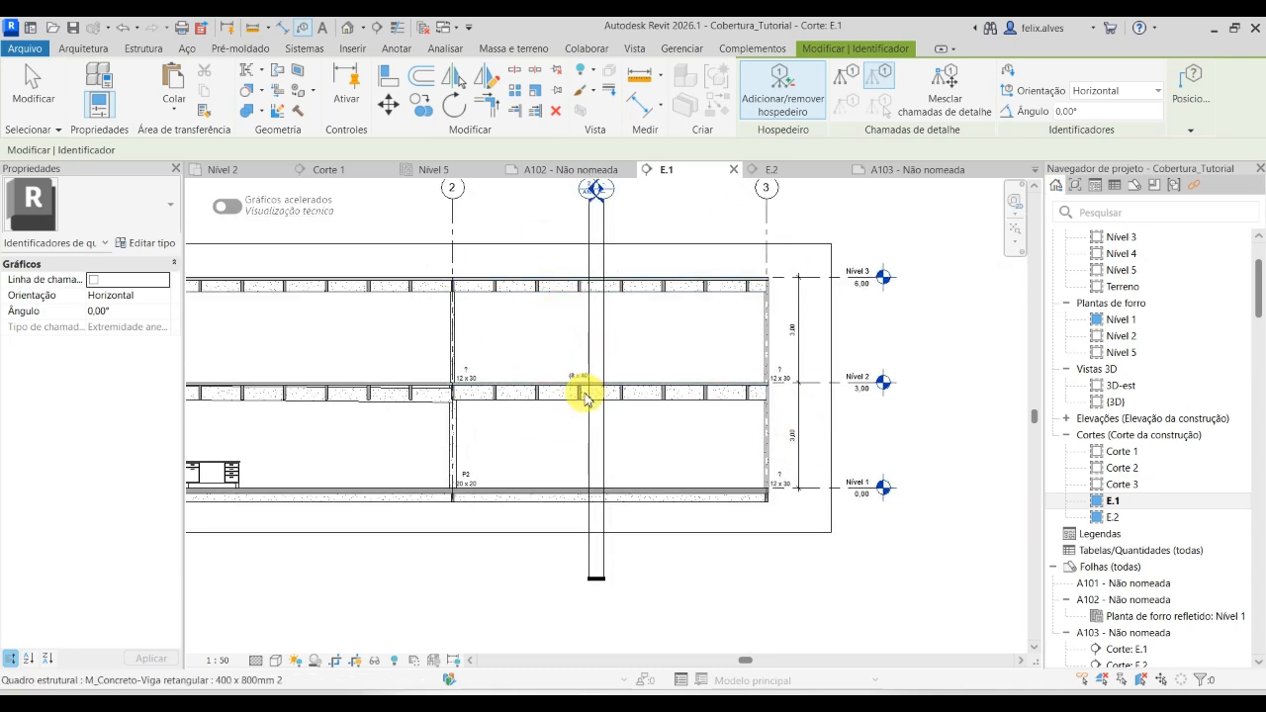
pyautogui.click(704, 393)
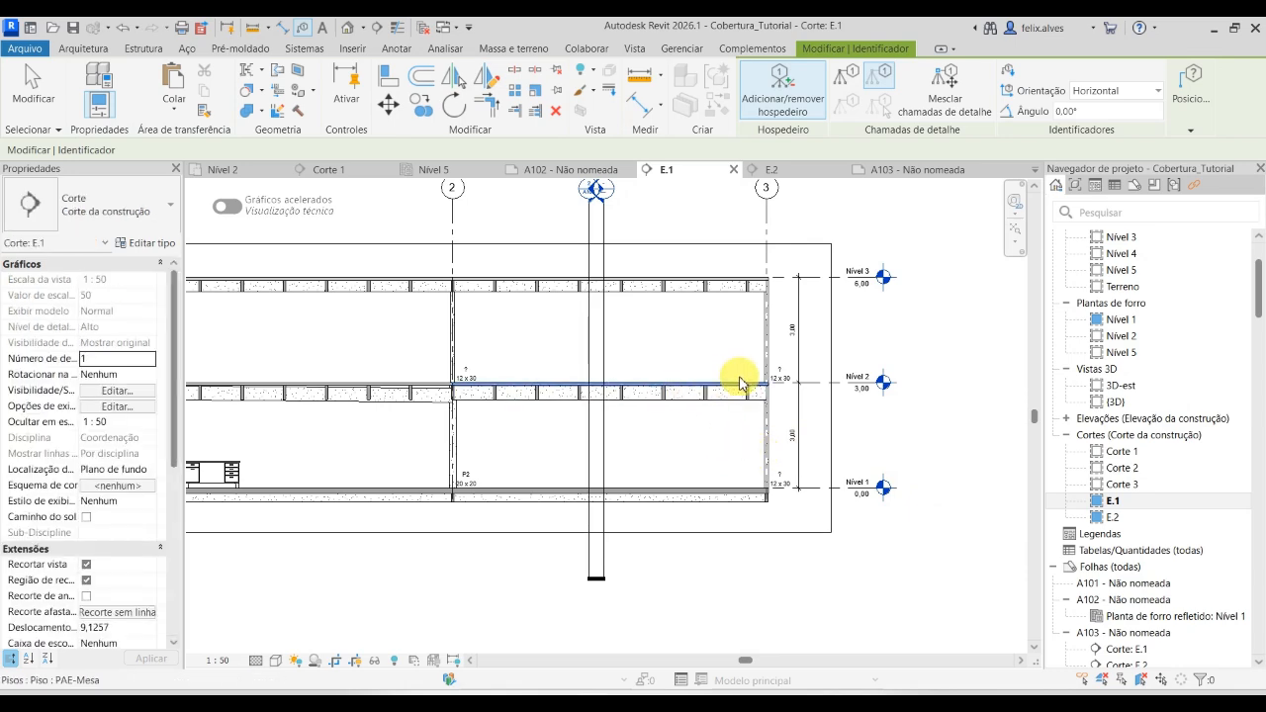
pyautogui.scroll(4, 714, 401)
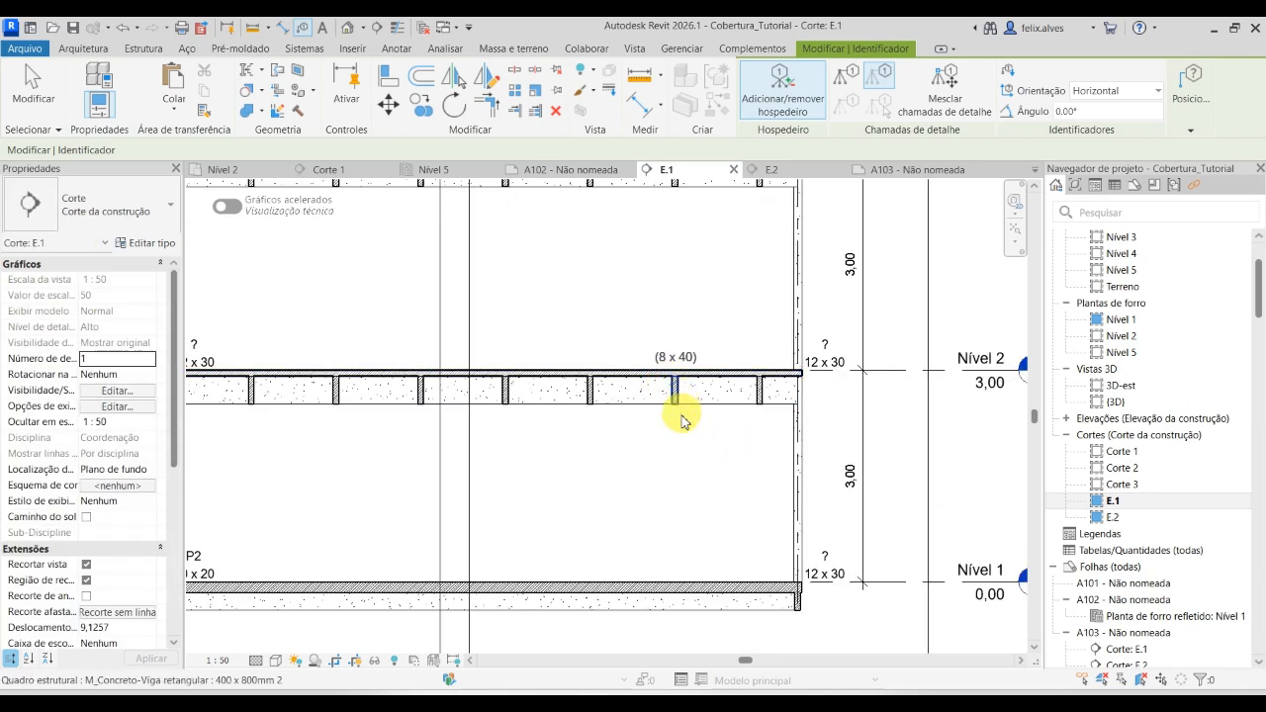
pyautogui.scroll(-2, 684, 420)
pyautogui.moveTo(691, 499); pyautogui.dragTo(926, 504, button='middle')
pyautogui.scroll(-1, 899, 501)
pyautogui.press('Escape')
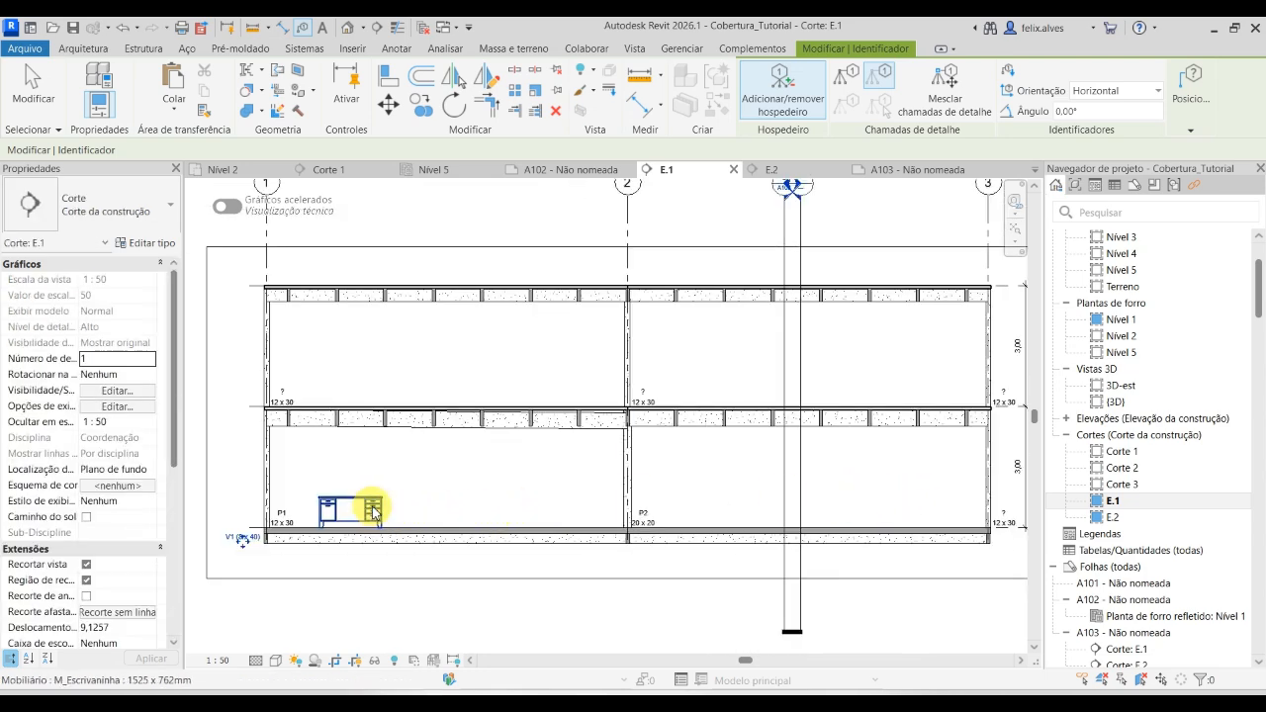
pyautogui.click(374, 512)
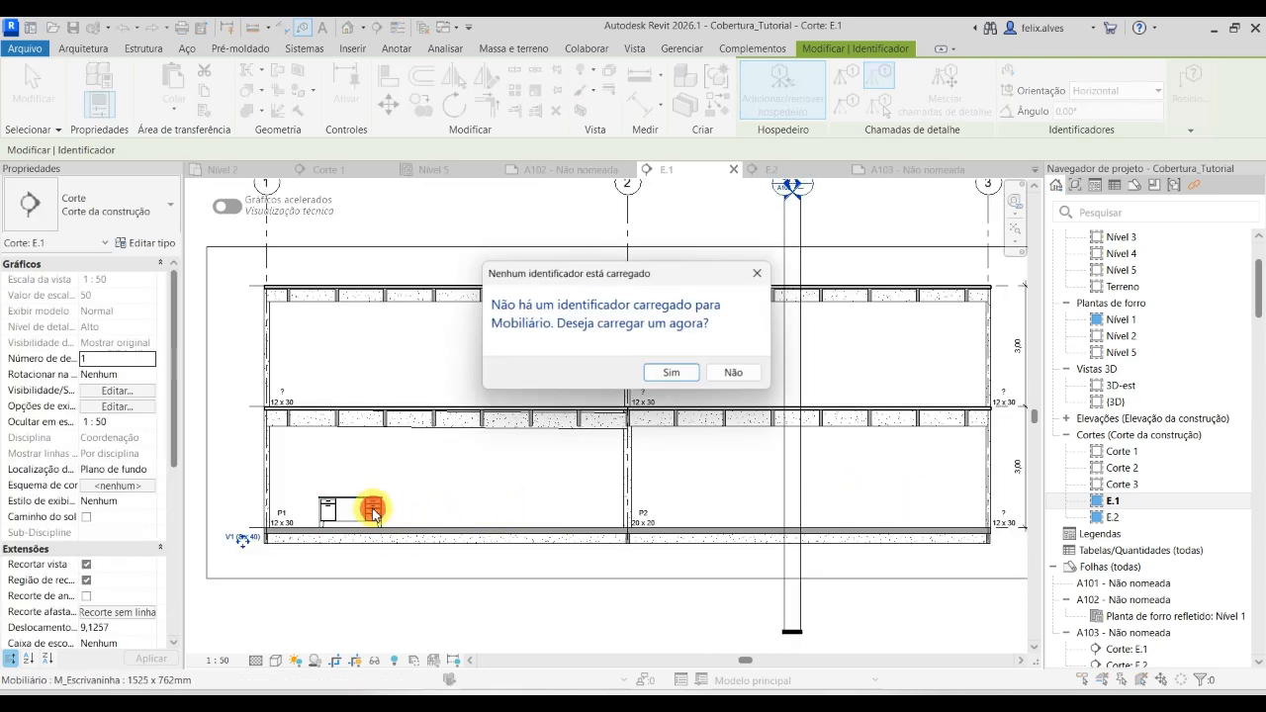
pyautogui.click(733, 373)
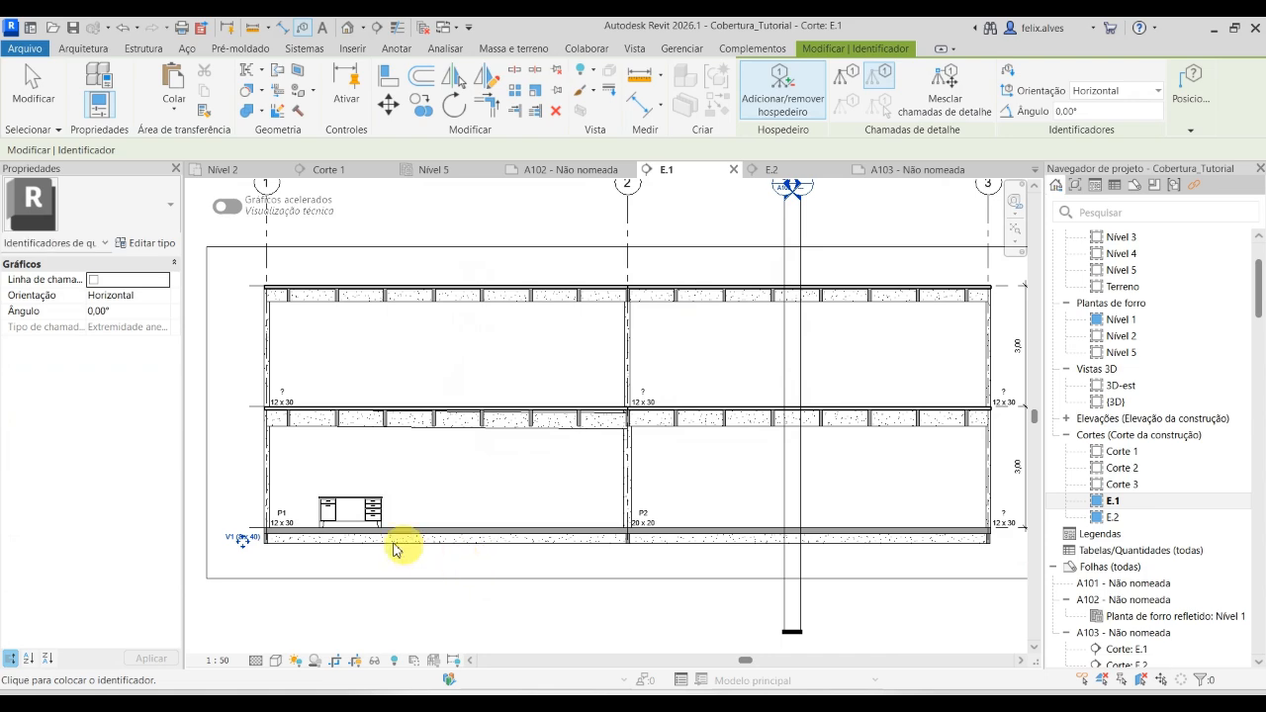
pyautogui.scroll(2, 375, 513)
pyautogui.click(370, 507)
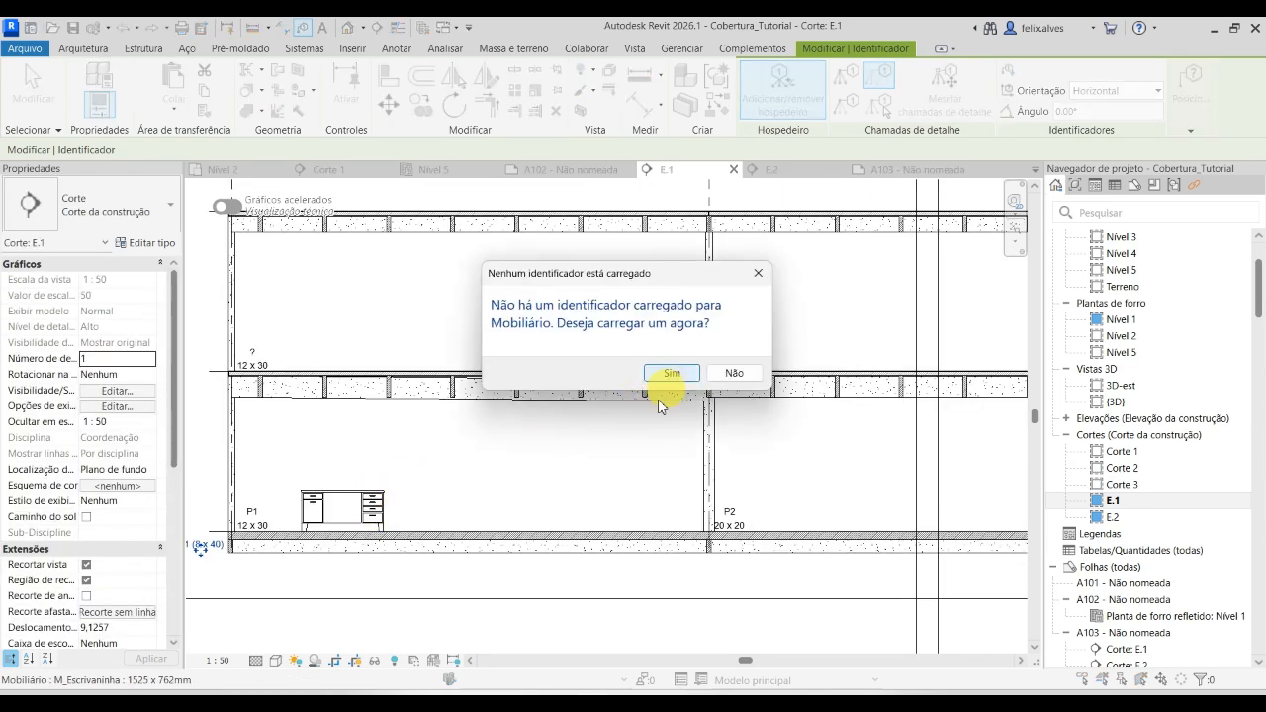
pyautogui.press('Escape')
pyautogui.press('Escape')
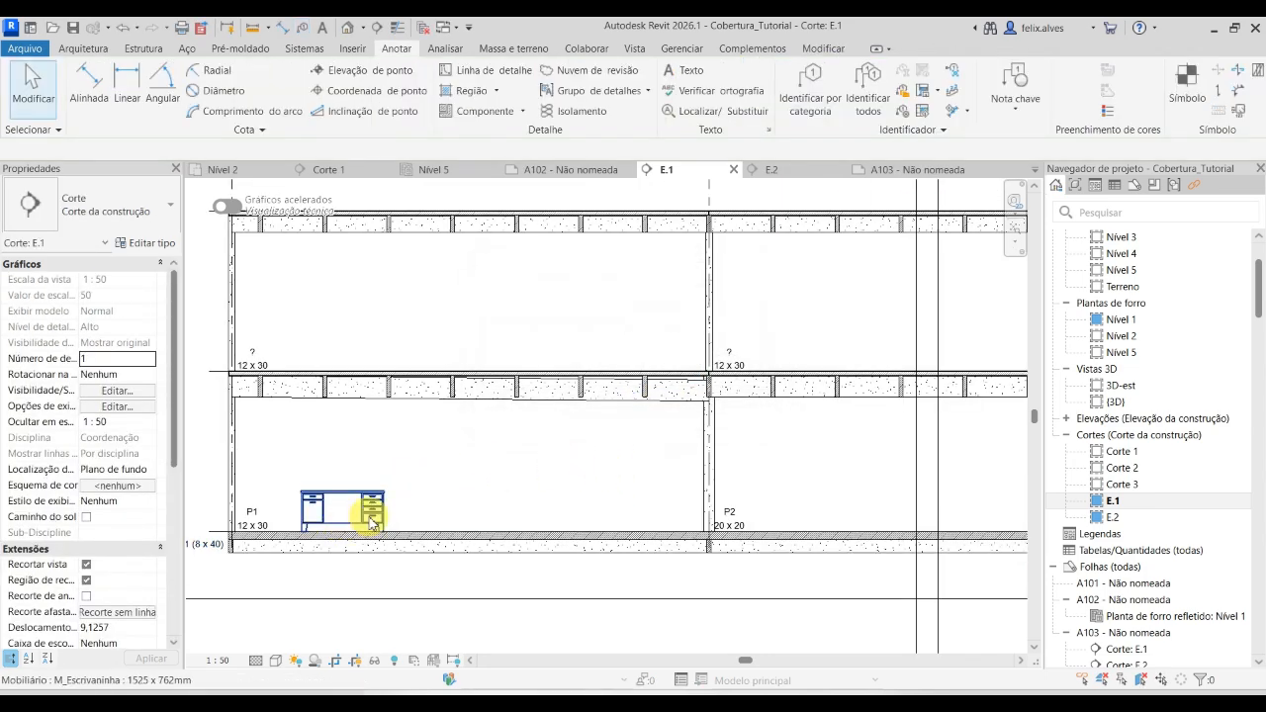
# Hide the desk element beside column P1 in section view E.1.
pyautogui.click(372, 521)
pyautogui.rightClick(371, 522)
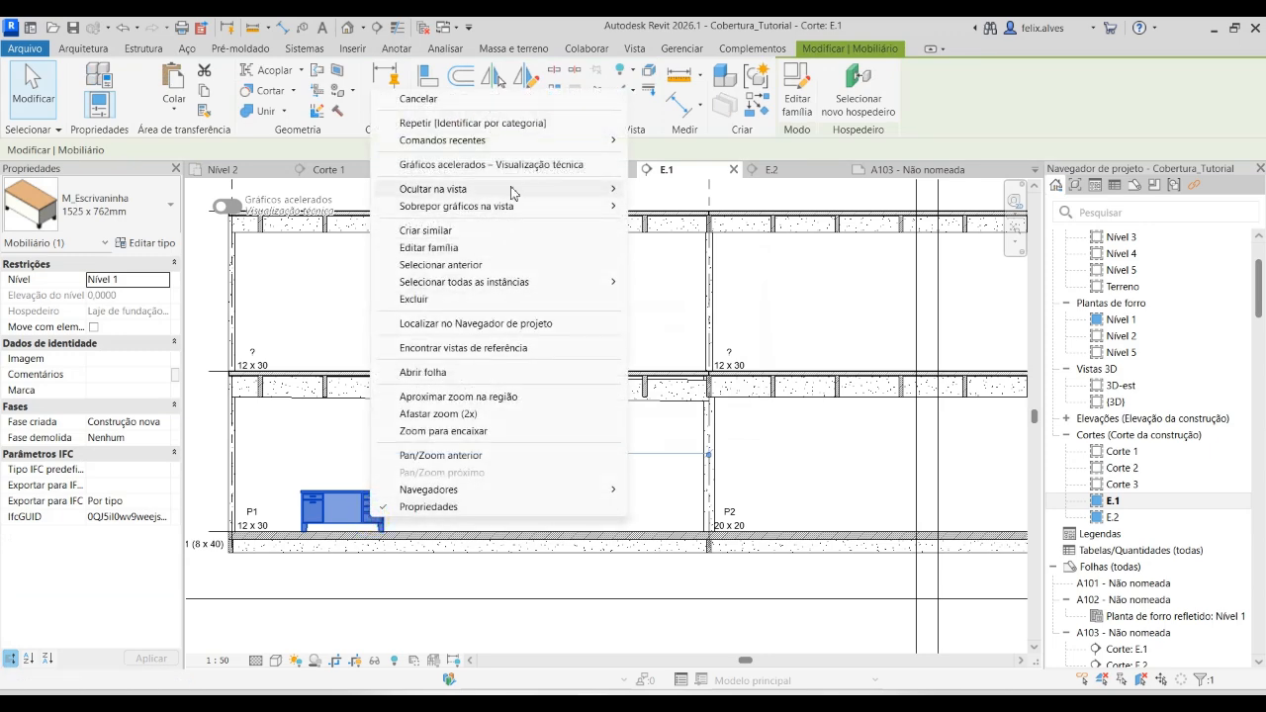
pyautogui.moveTo(607, 185)
pyautogui.click(677, 188)
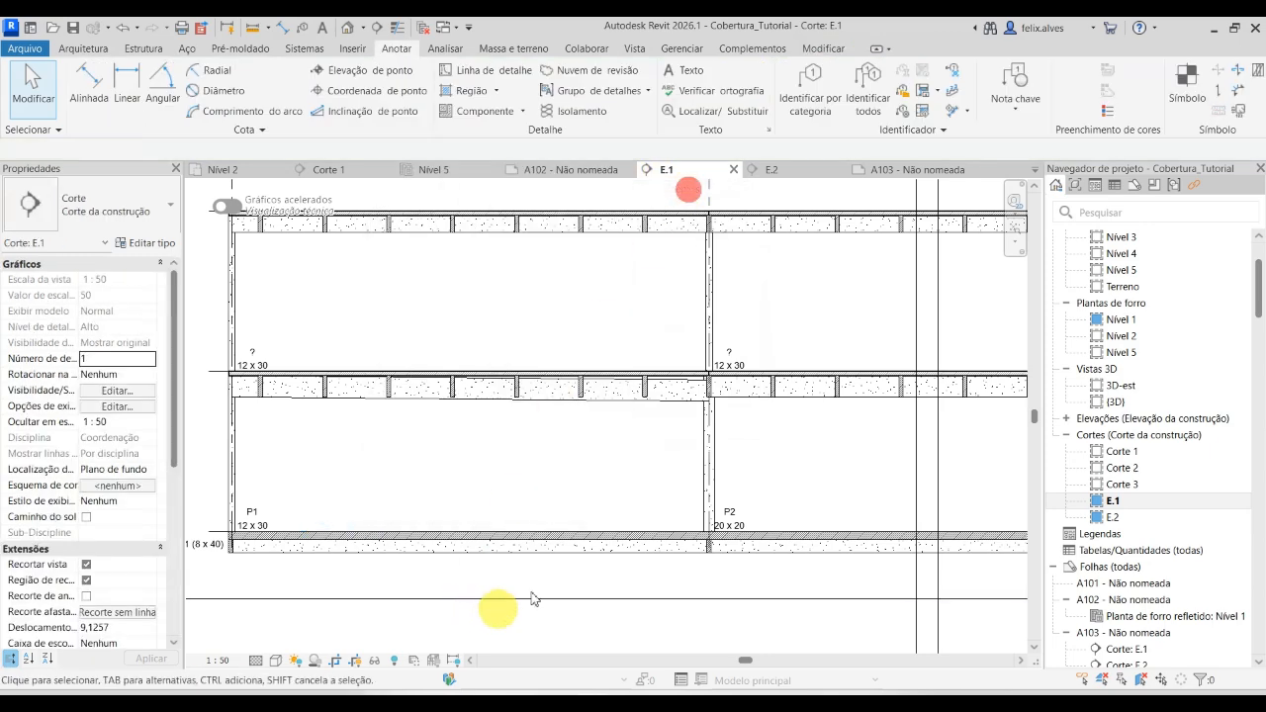
pyautogui.scroll(-3, 571, 591)
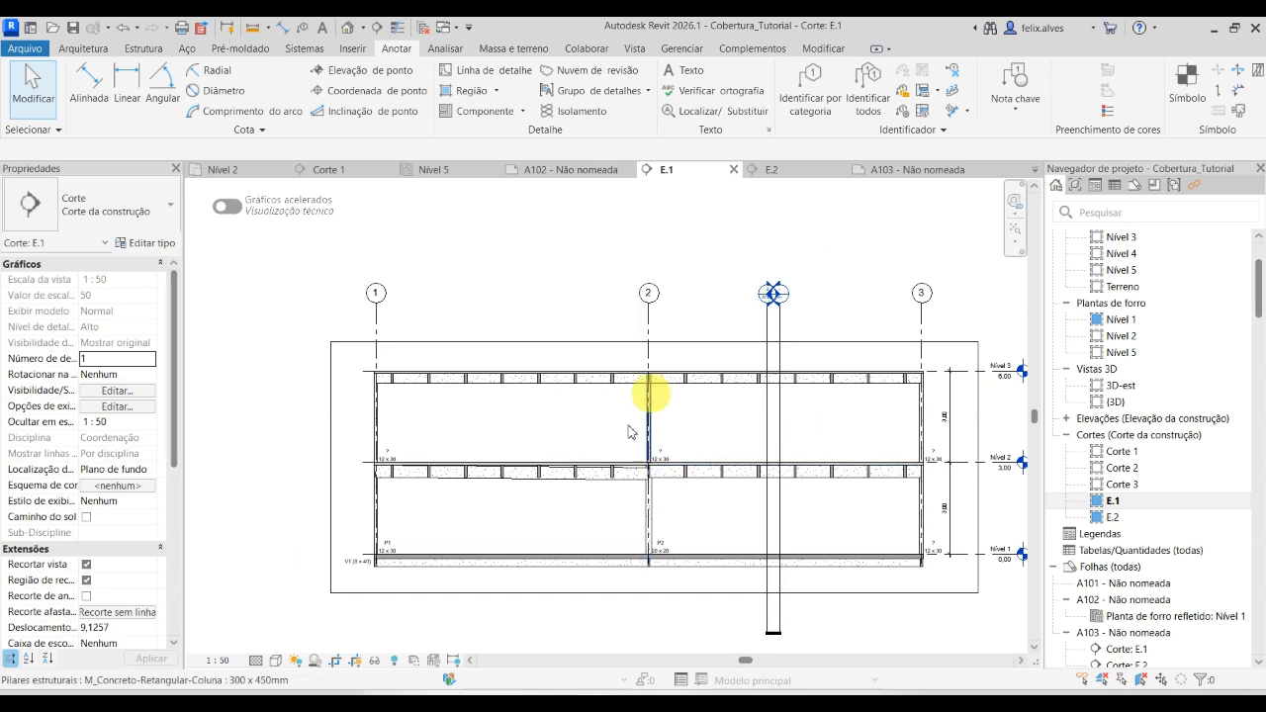
pyautogui.click(781, 313)
pyautogui.click(745, 311)
pyautogui.click(770, 321)
pyautogui.click(801, 321)
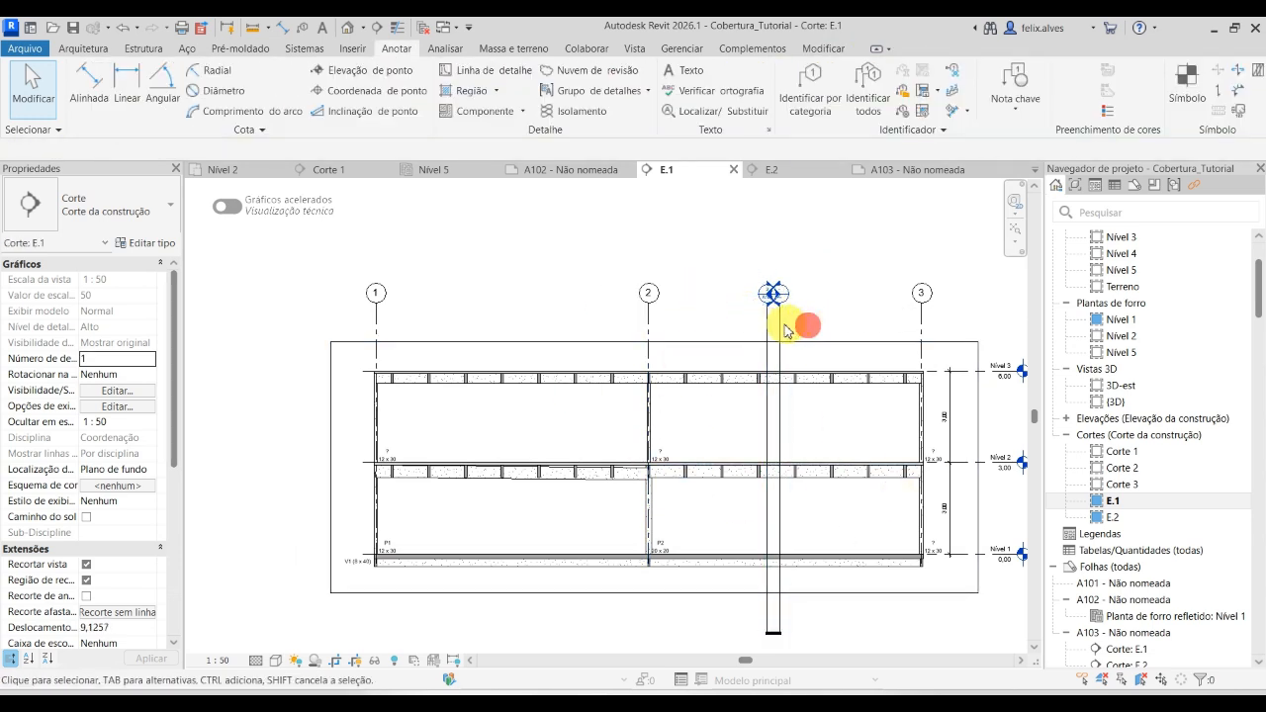
pyautogui.click(781, 324)
pyautogui.rightClick(781, 325)
pyautogui.click(721, 302)
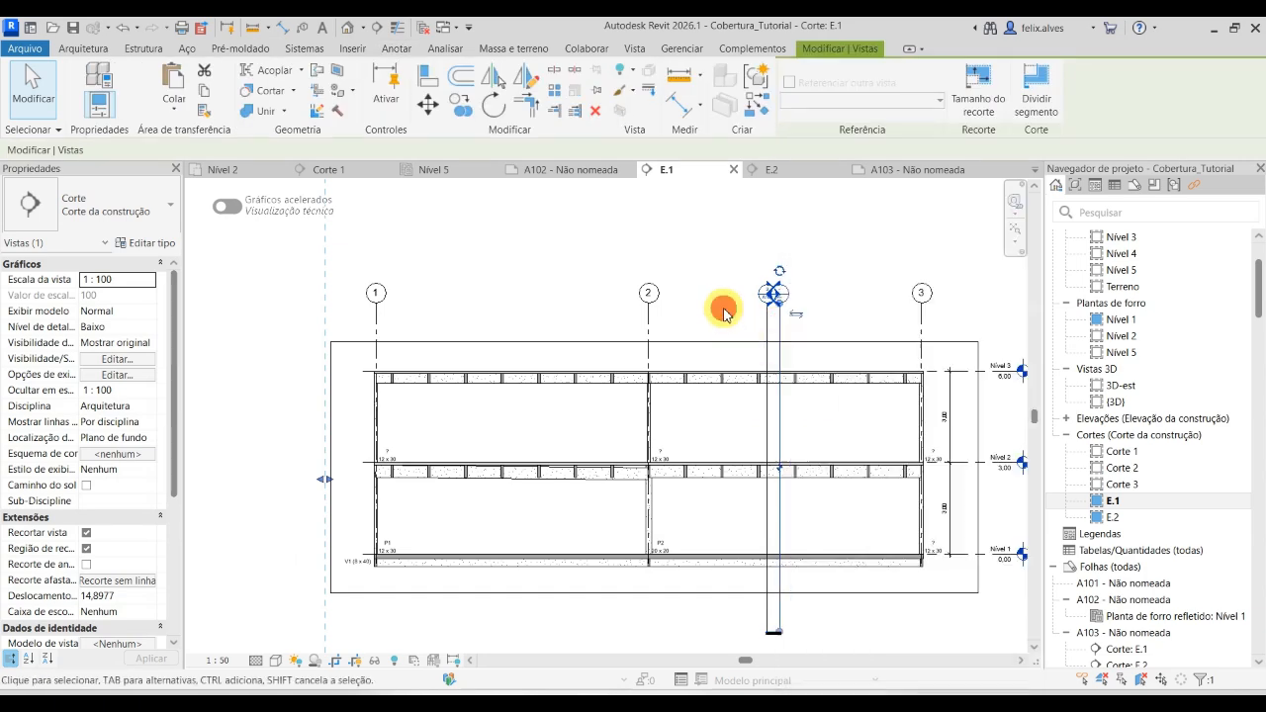
# Hide the E.2 section marker between grids 2 and 3 as an element in view E.1.
pyautogui.click(769, 341)
pyautogui.rightClick(769, 334)
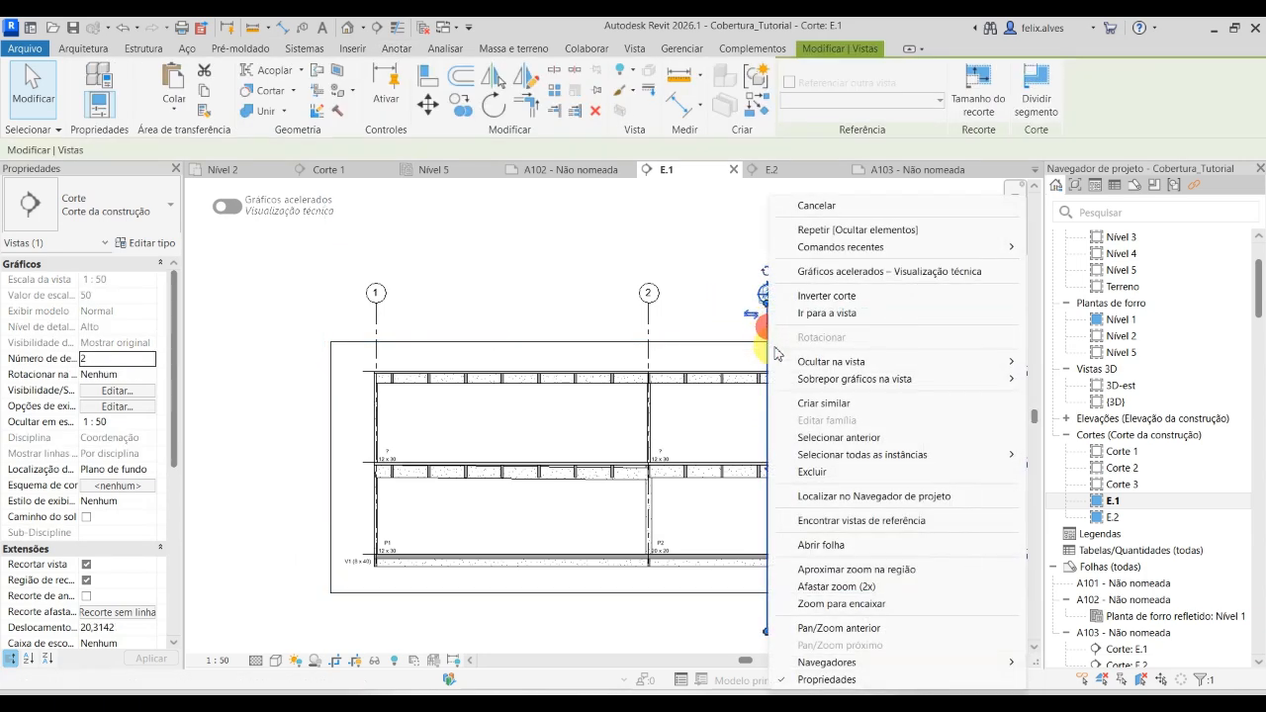
pyautogui.moveTo(848, 368)
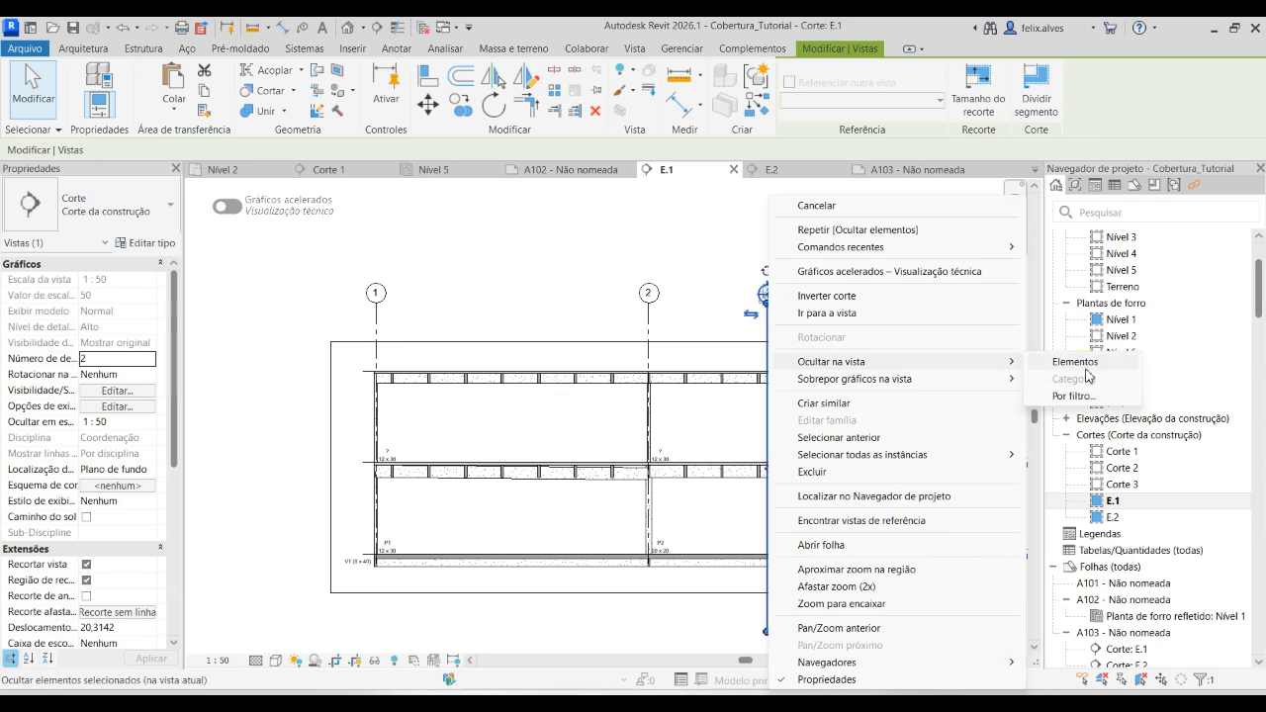
pyautogui.click(1045, 382)
# Hide the Corte 2 section marker between grids 2 and 3 as an element in view E.1.
pyautogui.click(782, 321)
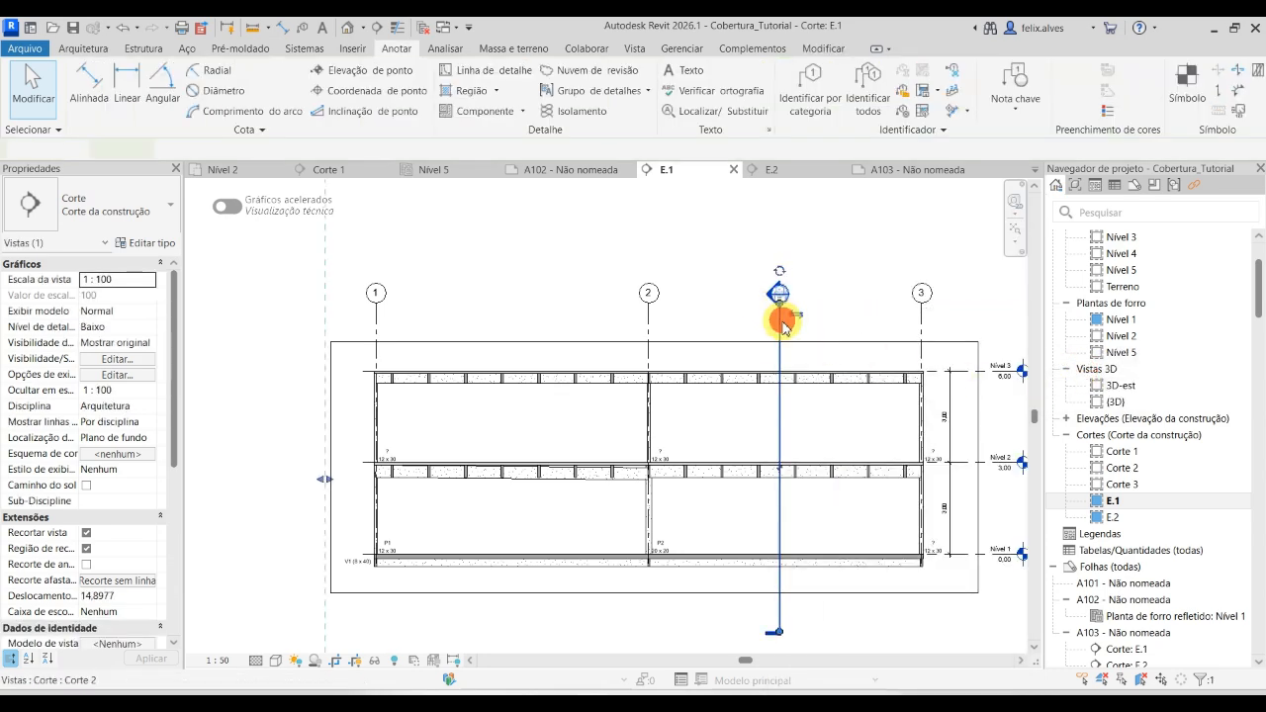
pyautogui.rightClick(783, 326)
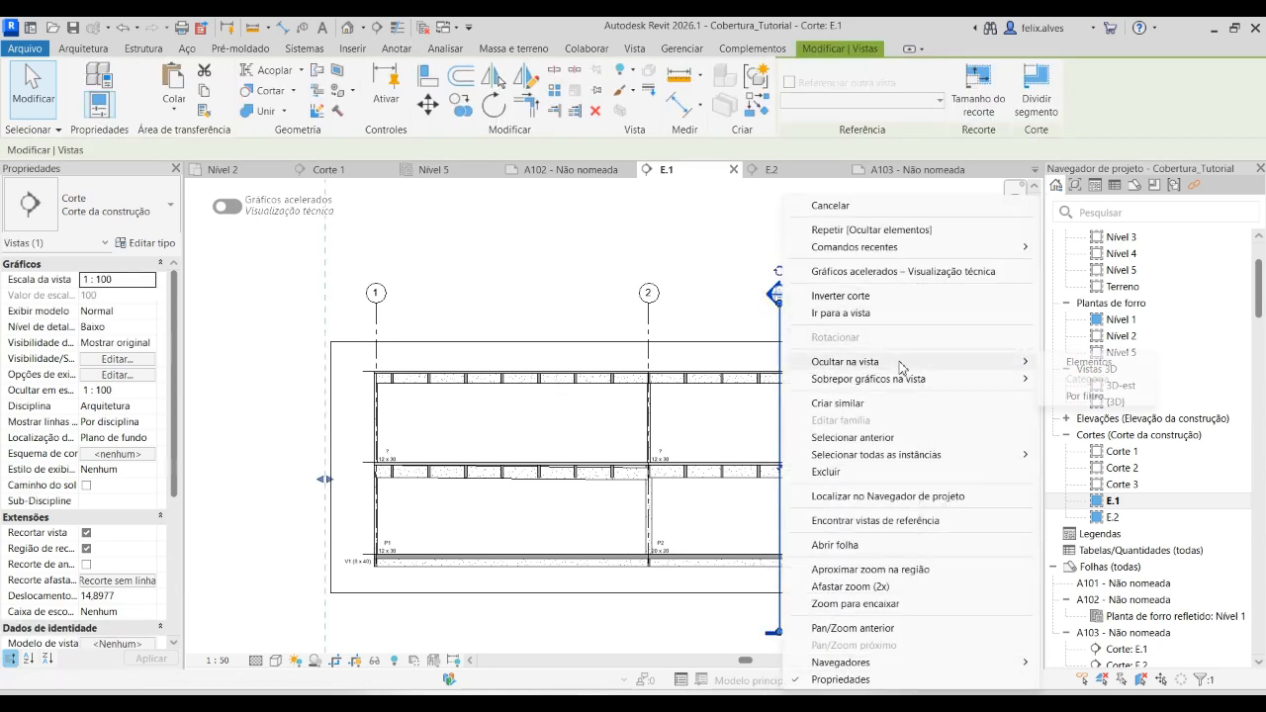
pyautogui.click(1084, 362)
pyautogui.scroll(-3, 720, 540)
pyautogui.moveTo(708, 537)
pyautogui.mouseDown(button='middle')
pyautogui.moveTo(520, 455)
pyautogui.moveTo(548, 489)
pyautogui.mouseUp(button='middle')
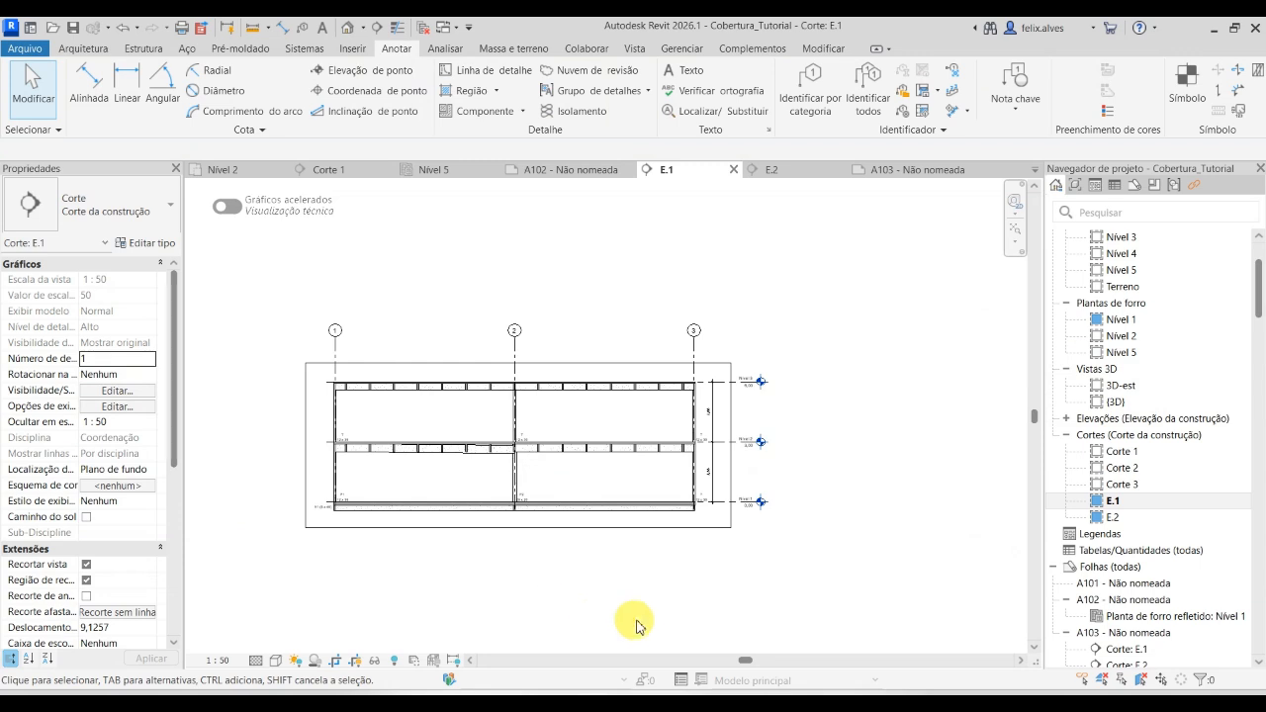
pyautogui.moveTo(648, 615); pyautogui.dragTo(740, 613, button='middle')
pyautogui.click(1164, 518)
pyautogui.scroll(-3, 1137, 514)
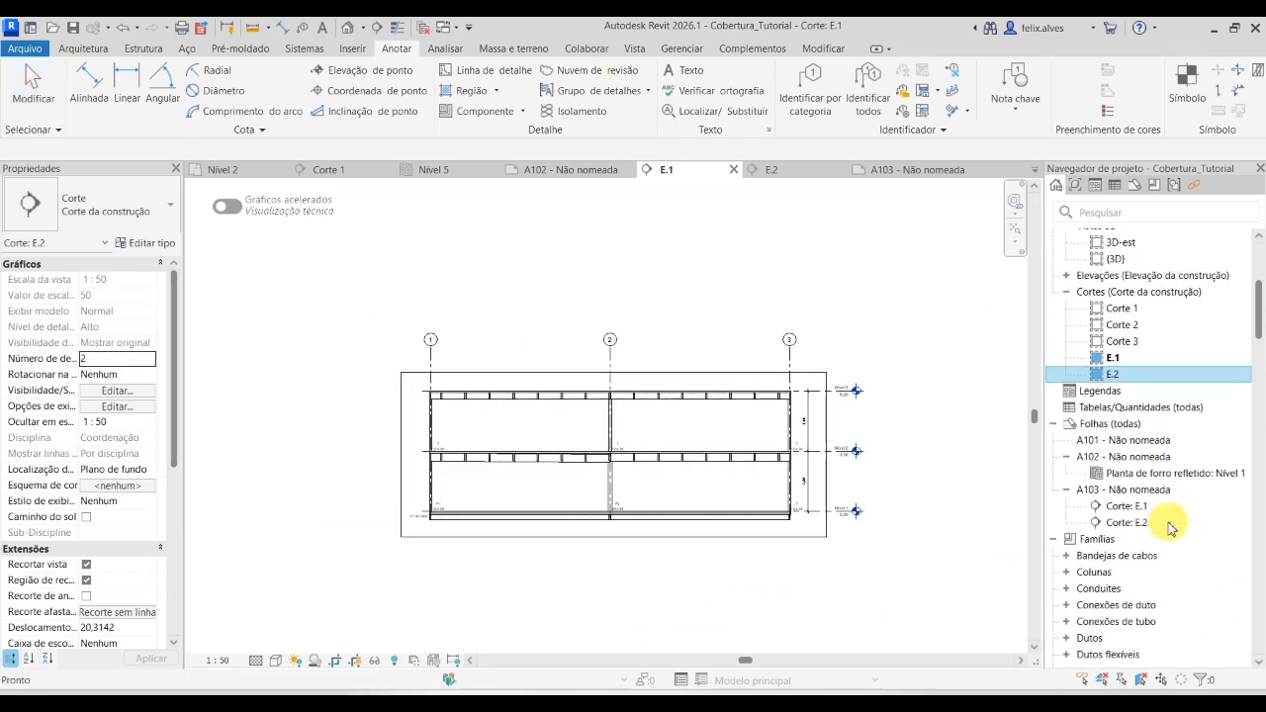
pyautogui.scroll(2, 640, 432)
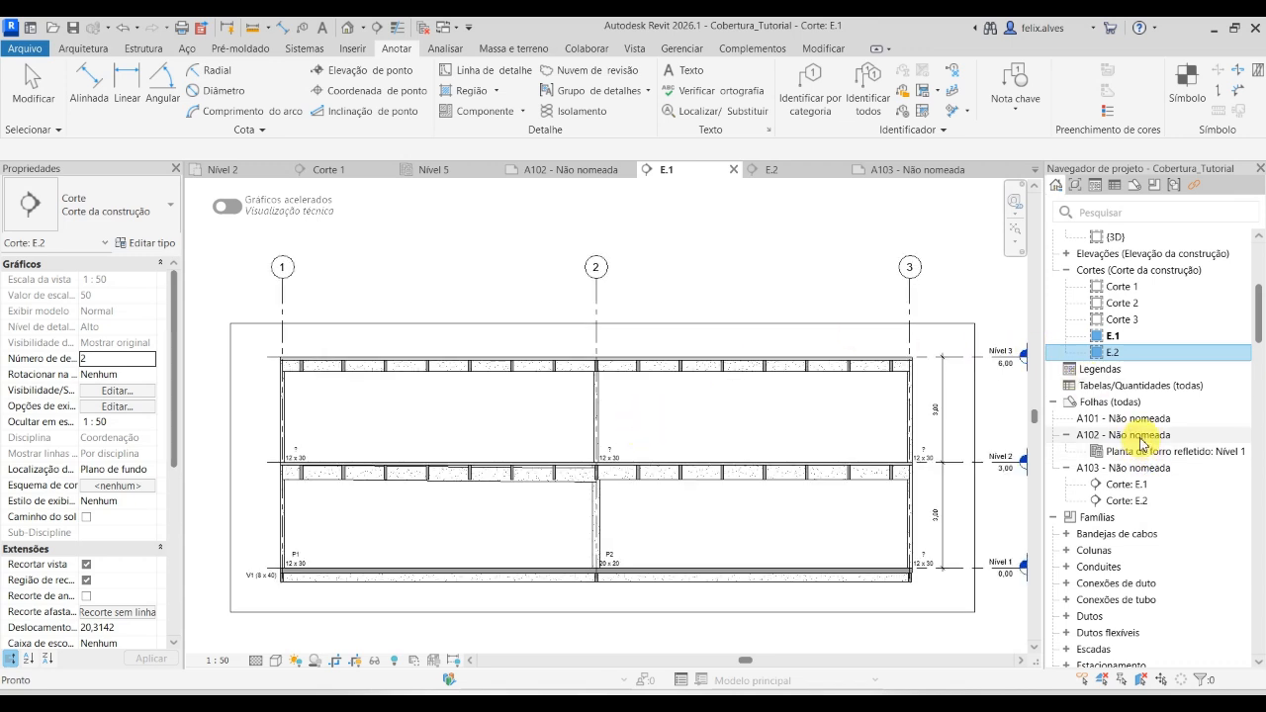
# Switch to Microsoft Teams and review the concrete formwork assignment, highlighting the requirement for a dimensioned isometric perspective of the staircase.
pyautogui.moveTo(847, 692)
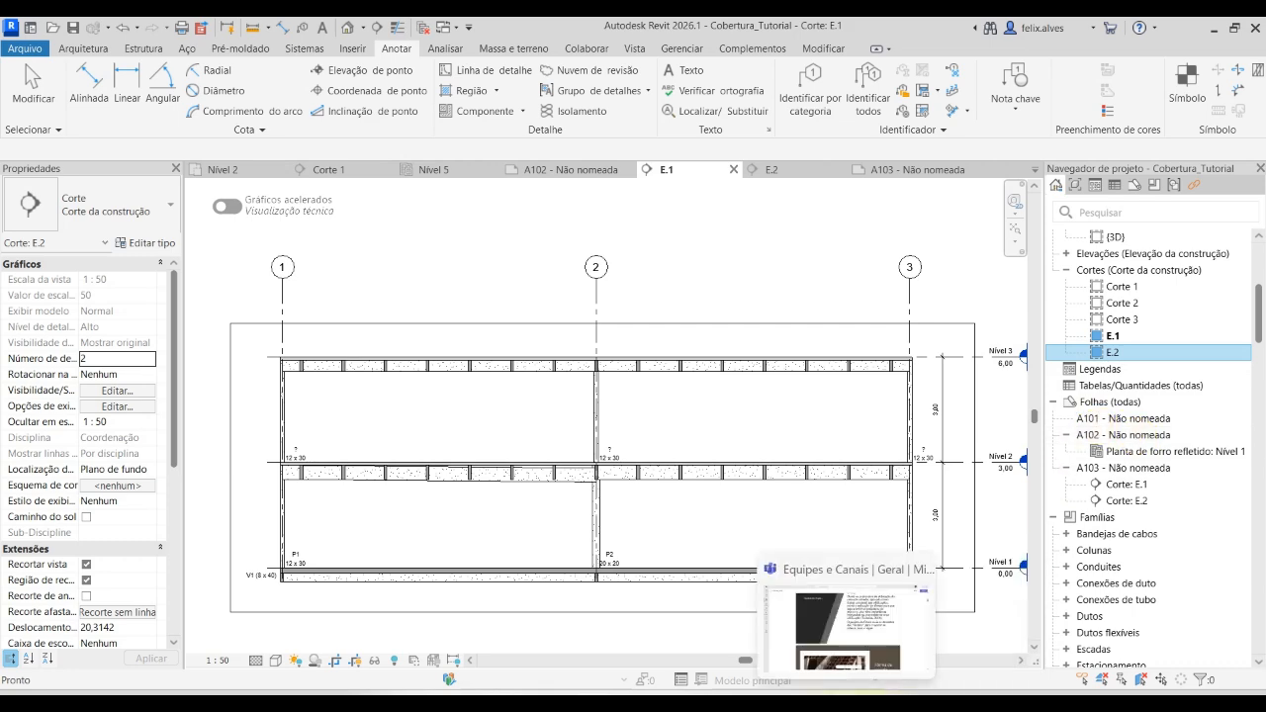
pyautogui.click(849, 614)
pyautogui.click(1231, 65)
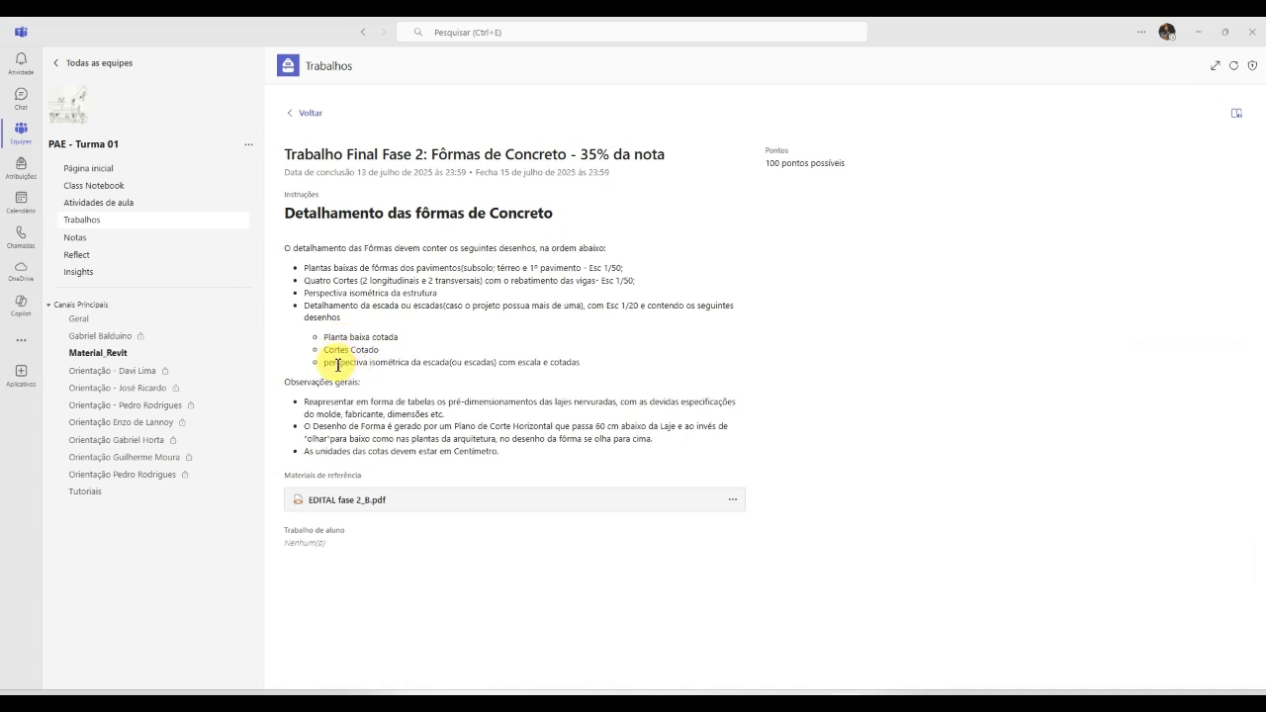
pyautogui.moveTo(339, 363); pyautogui.dragTo(566, 376)
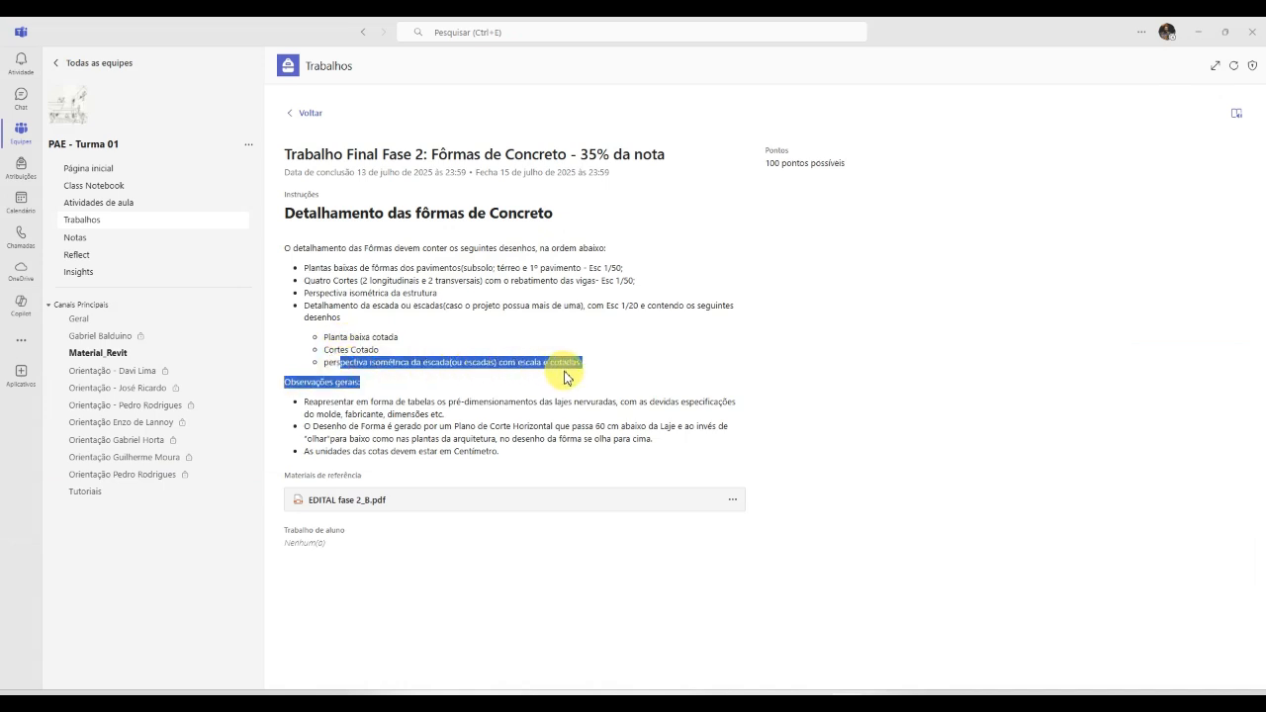
# Review the assignment's requirements for the staircase perspective, the structure's isometric perspective and the four sections.
pyautogui.click(523, 300)
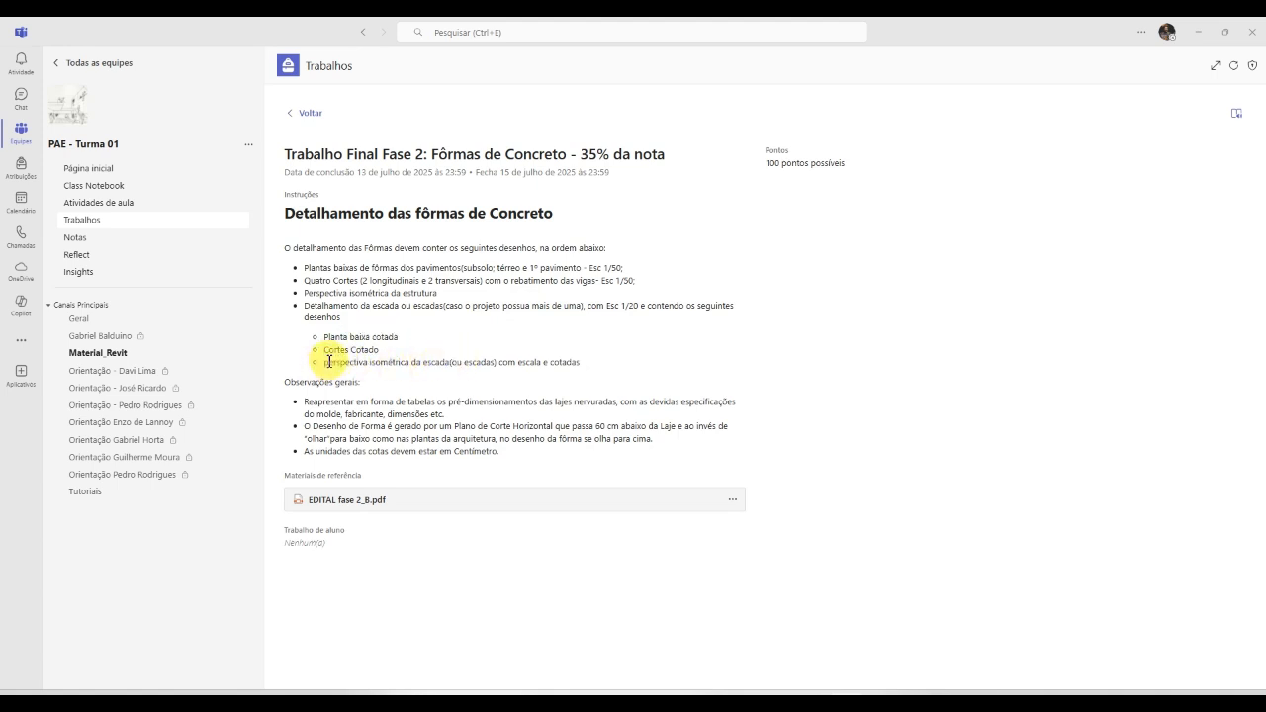
pyautogui.moveTo(340, 366); pyautogui.dragTo(520, 367)
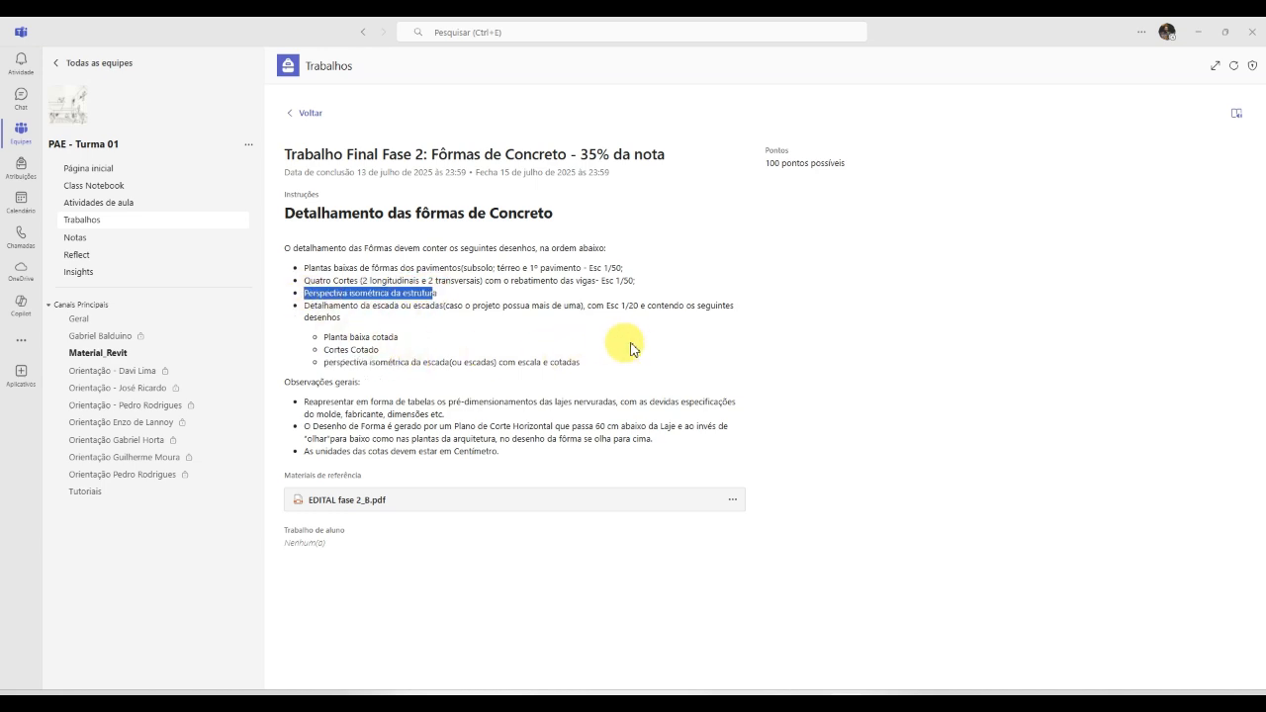
pyautogui.moveTo(435, 282); pyautogui.dragTo(405, 293)
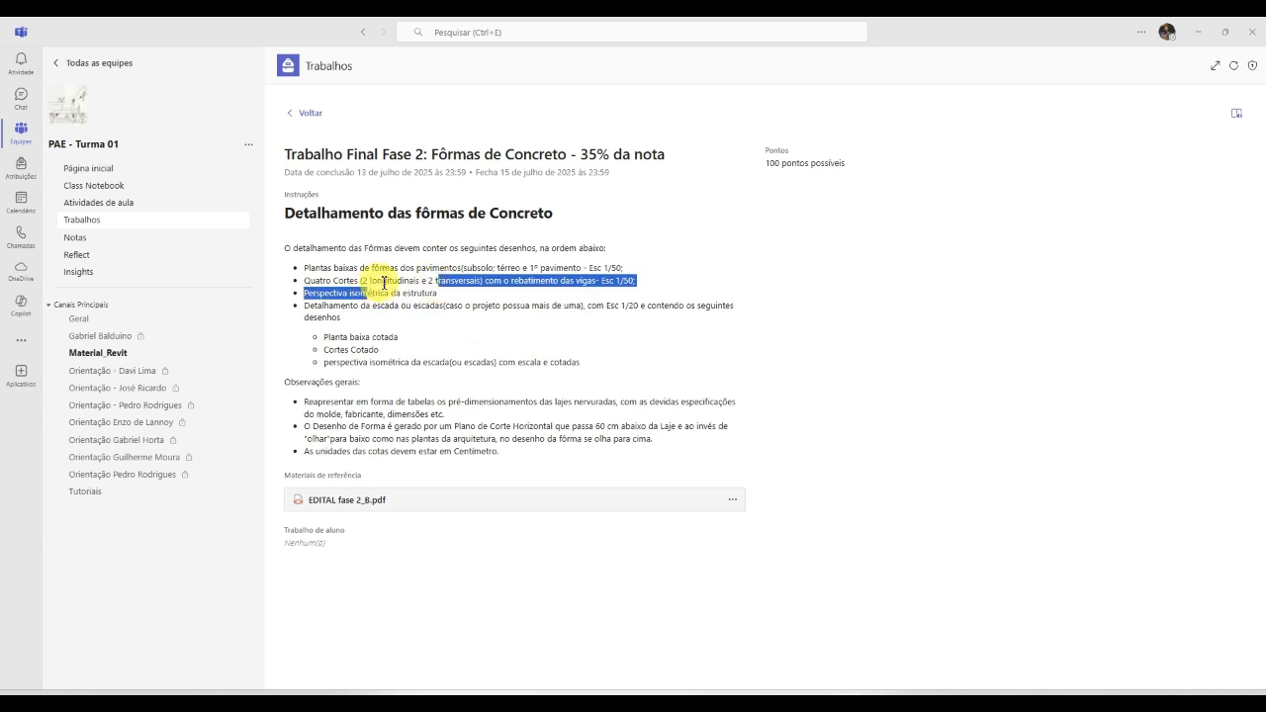
pyautogui.click(388, 281)
# Switch to Revit, open the 3D-est view and orient it to an isometric from the desk's corner.
pyautogui.click(1198, 32)
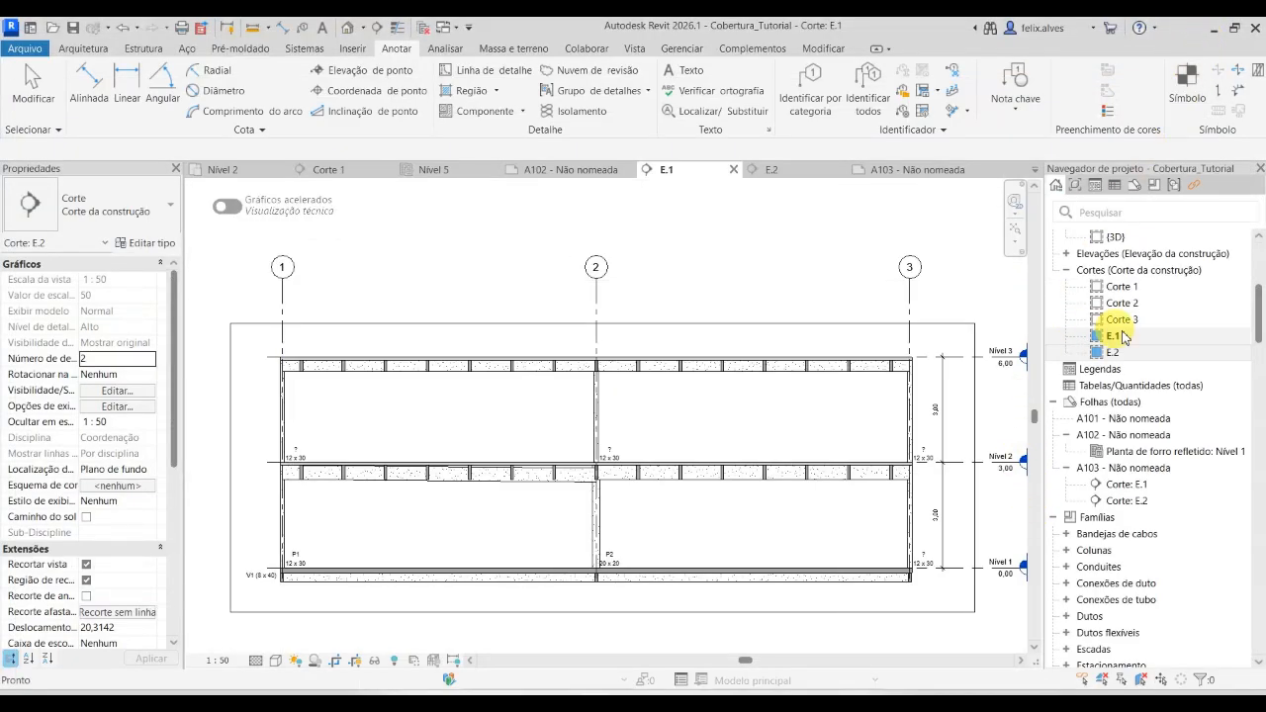
pyautogui.scroll(-8, 1137, 341)
pyautogui.scroll(10, 1147, 358)
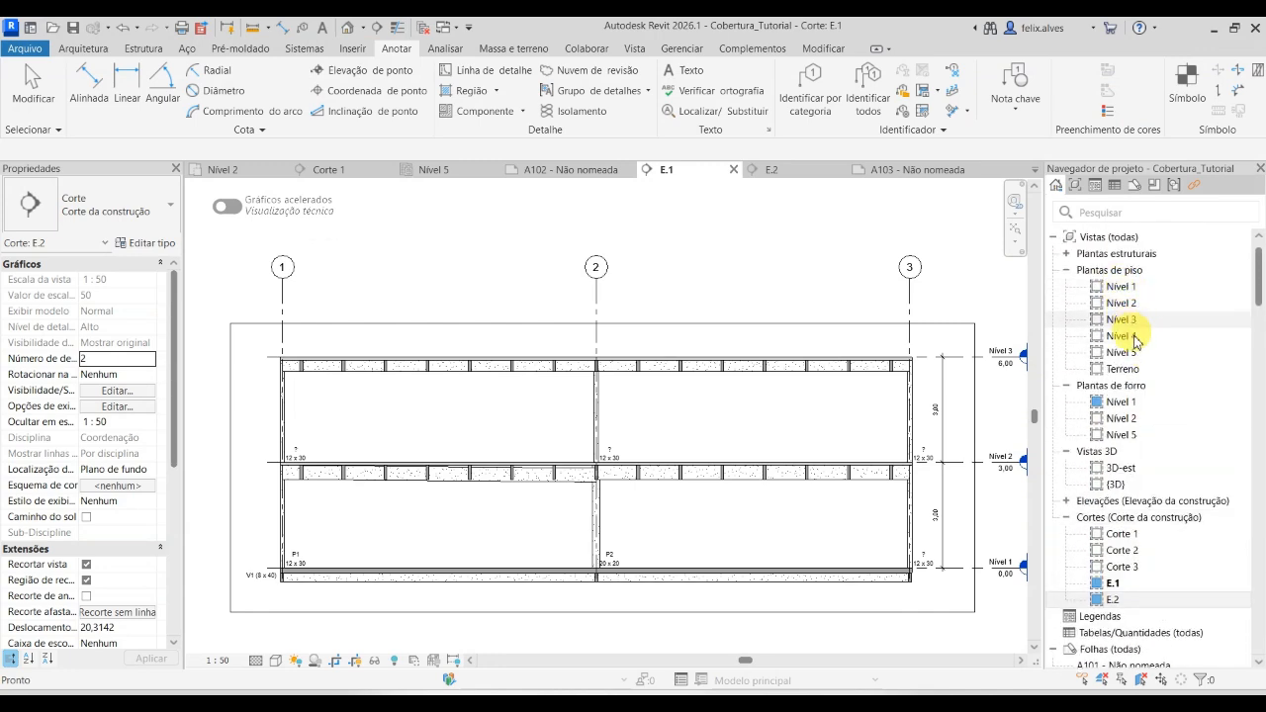
pyautogui.doubleClick(1117, 470)
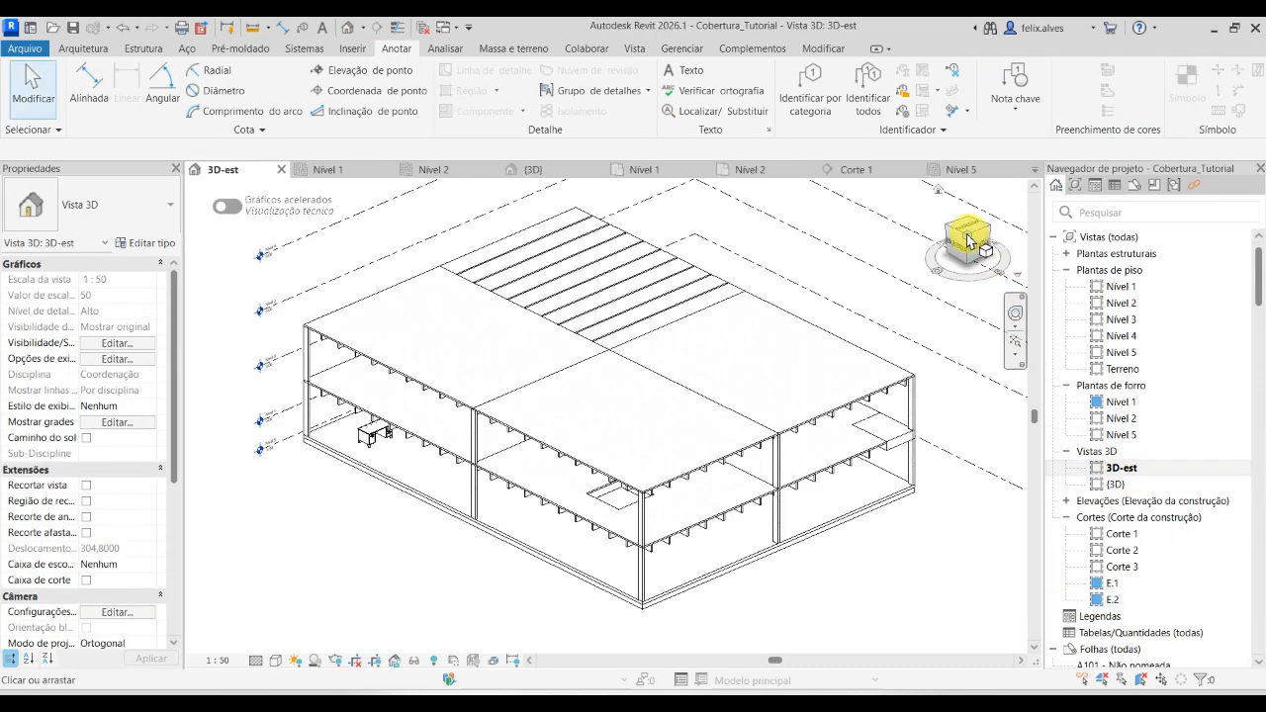
pyautogui.click(964, 240)
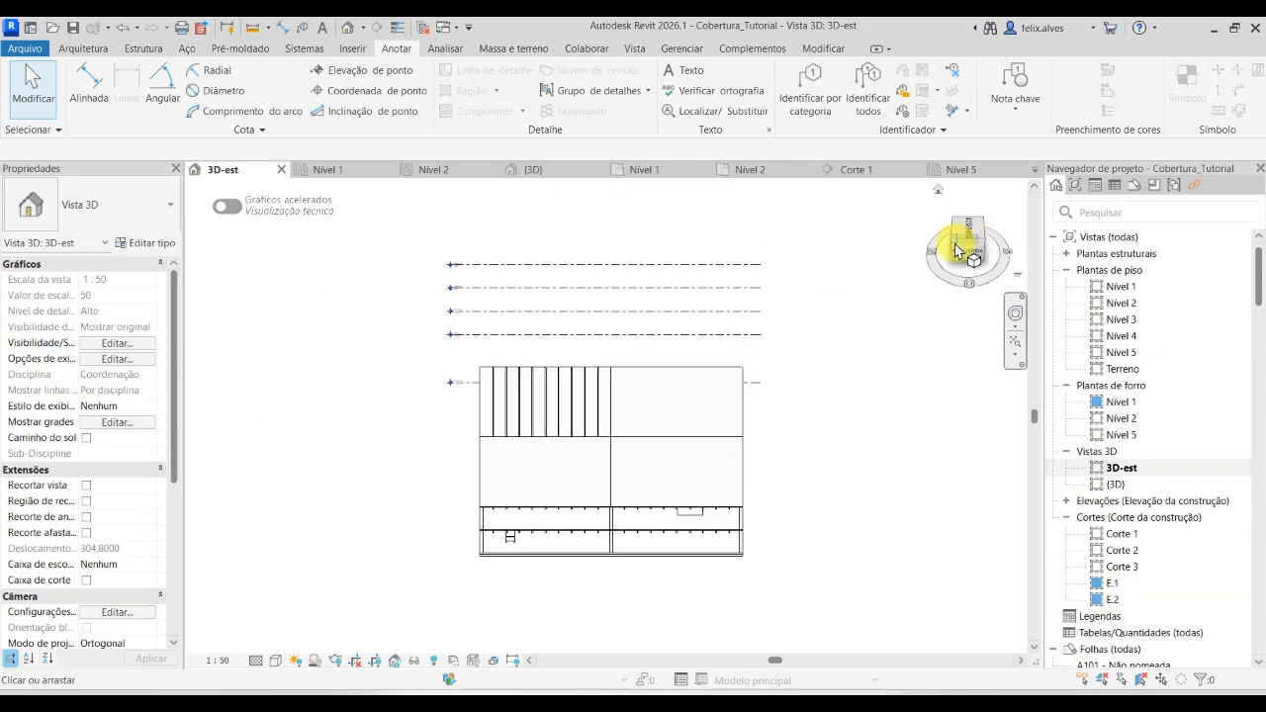
pyautogui.click(955, 246)
pyautogui.scroll(3, 660, 605)
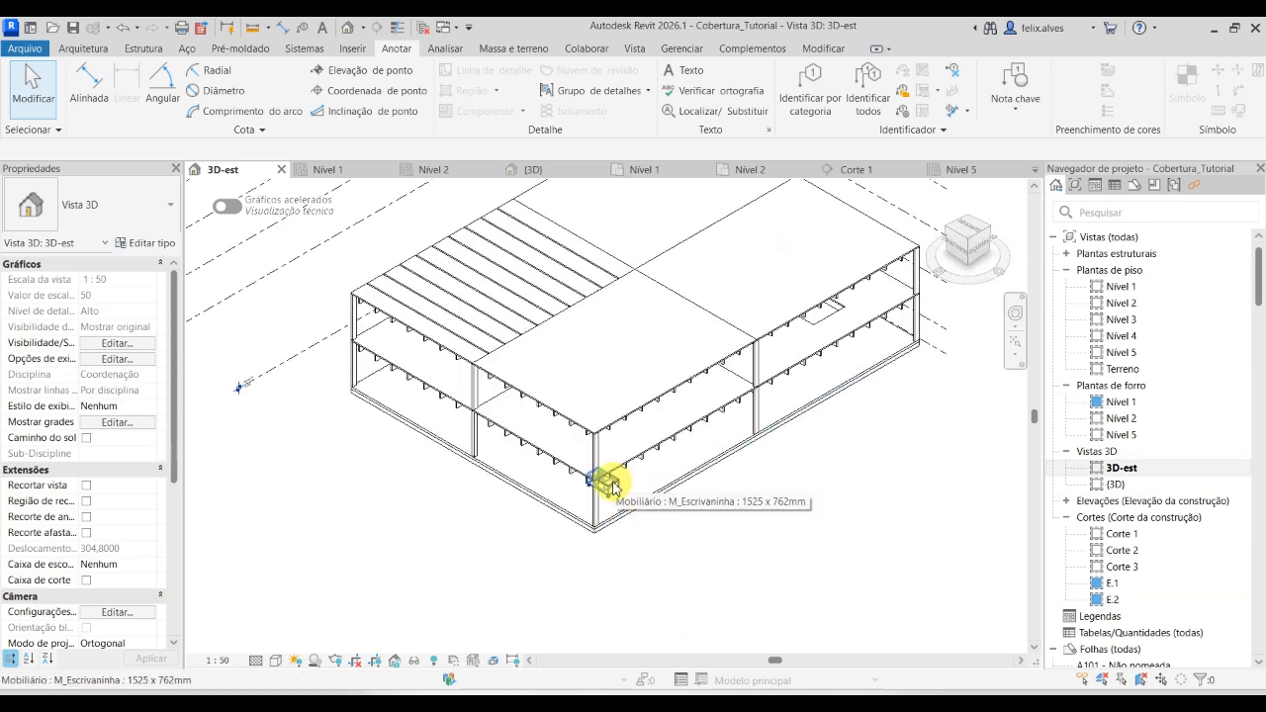
pyautogui.moveTo(819, 481); pyautogui.dragTo(684, 573, button='middle')
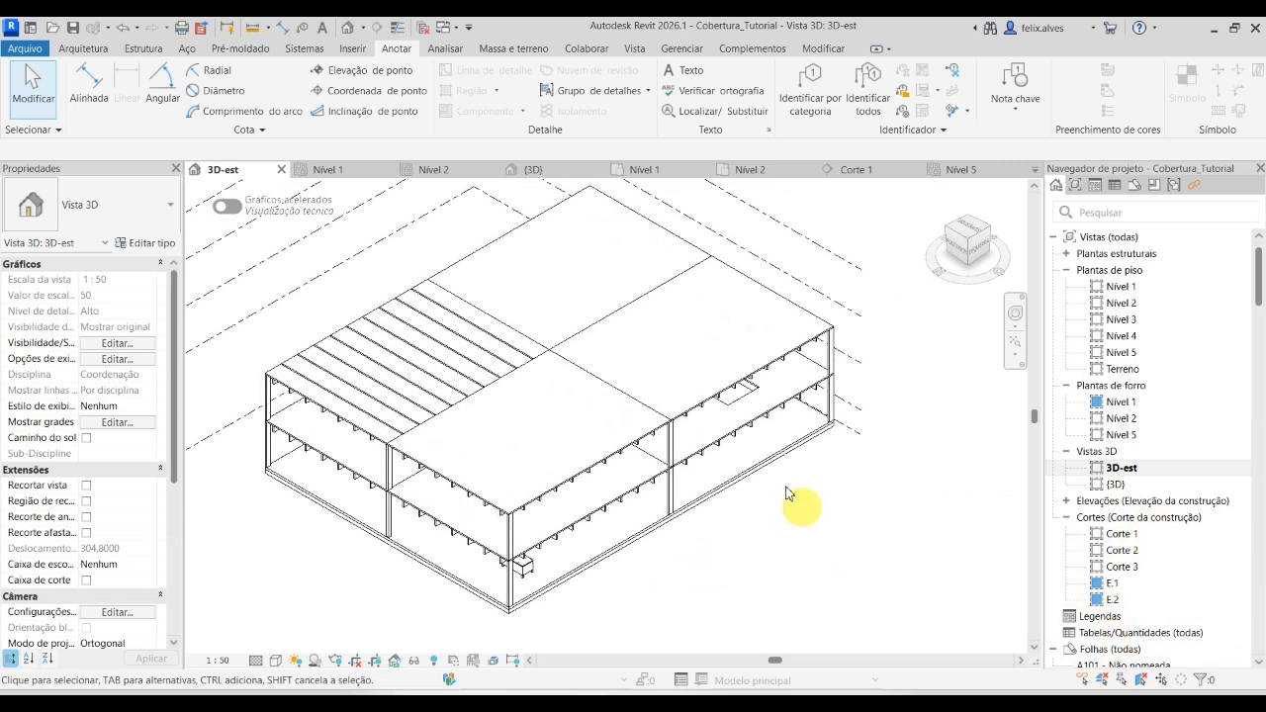
# Open sheet A103 and place the 3D-est view on it.
pyautogui.scroll(-8, 1200, 580)
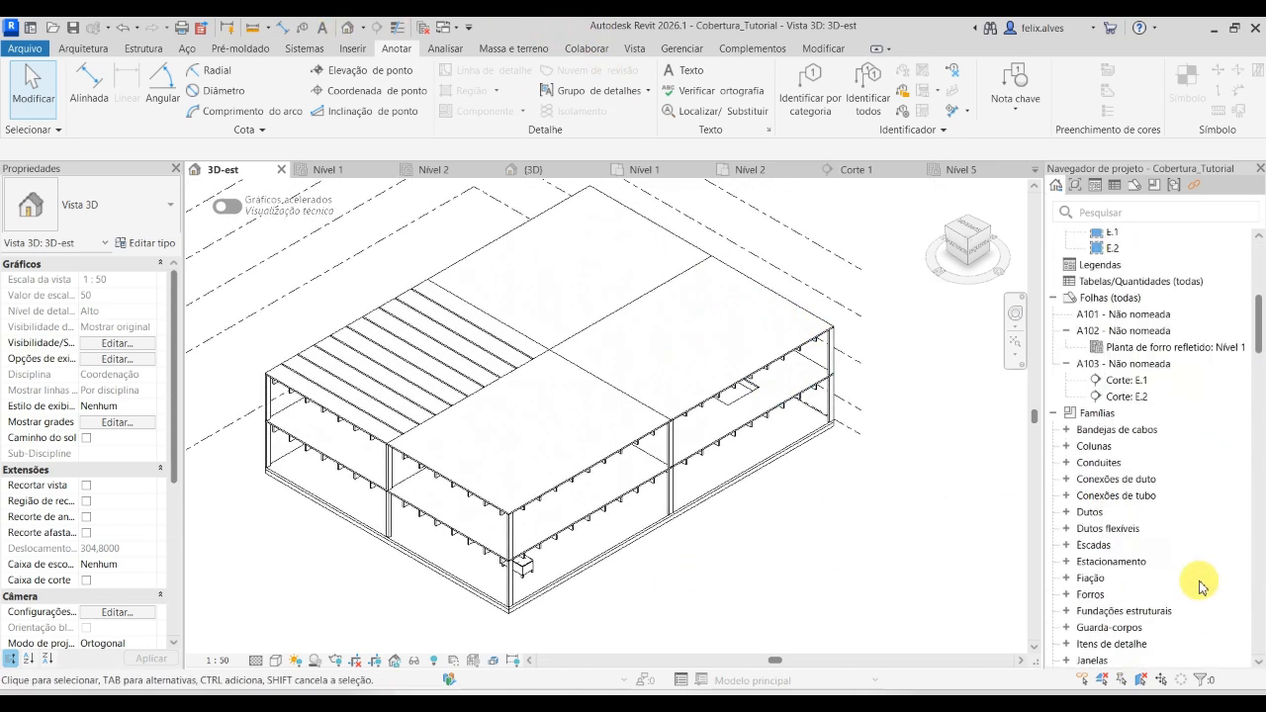
pyautogui.scroll(3, 1166, 579)
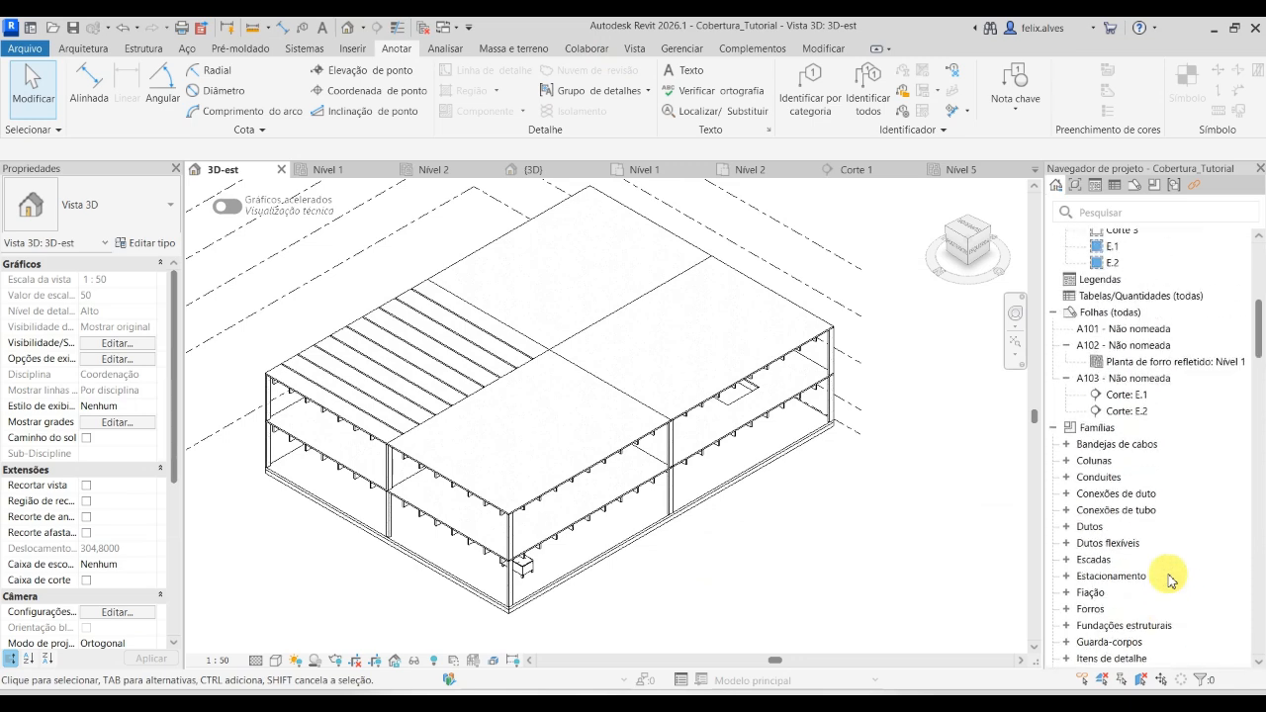
pyautogui.doubleClick(1137, 386)
pyautogui.scroll(5, 1152, 384)
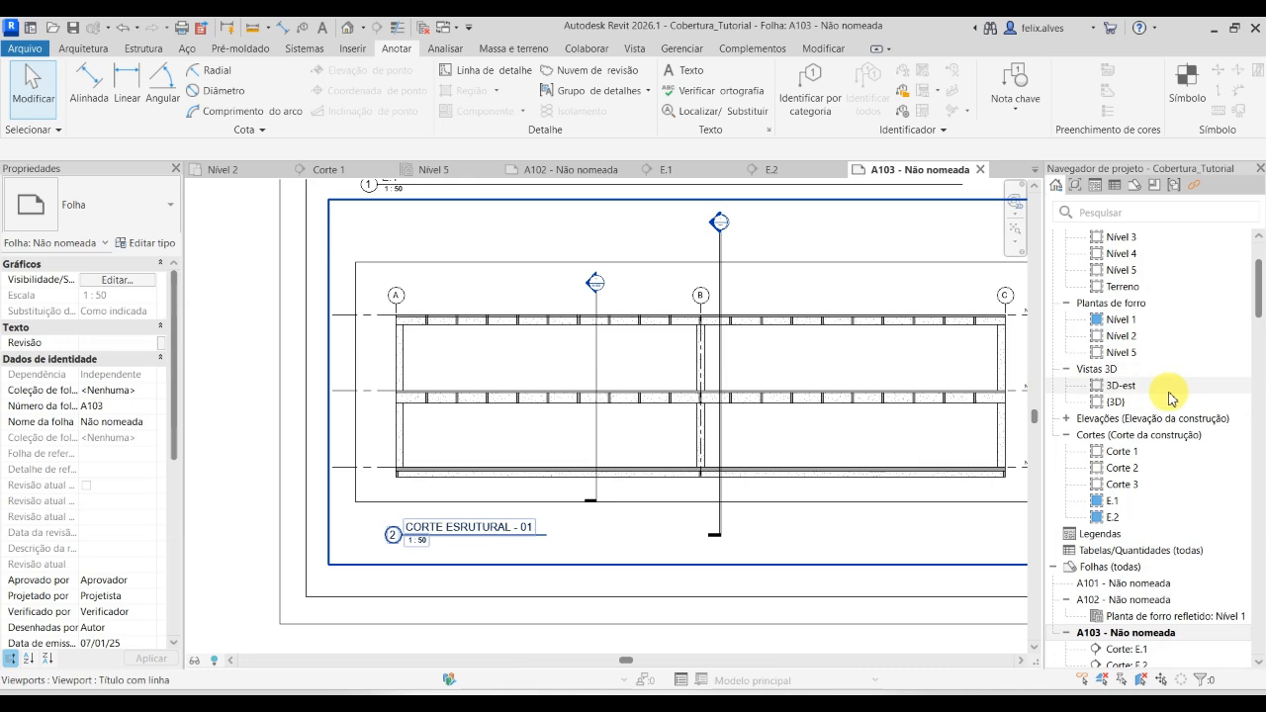
pyautogui.scroll(3, 1172, 397)
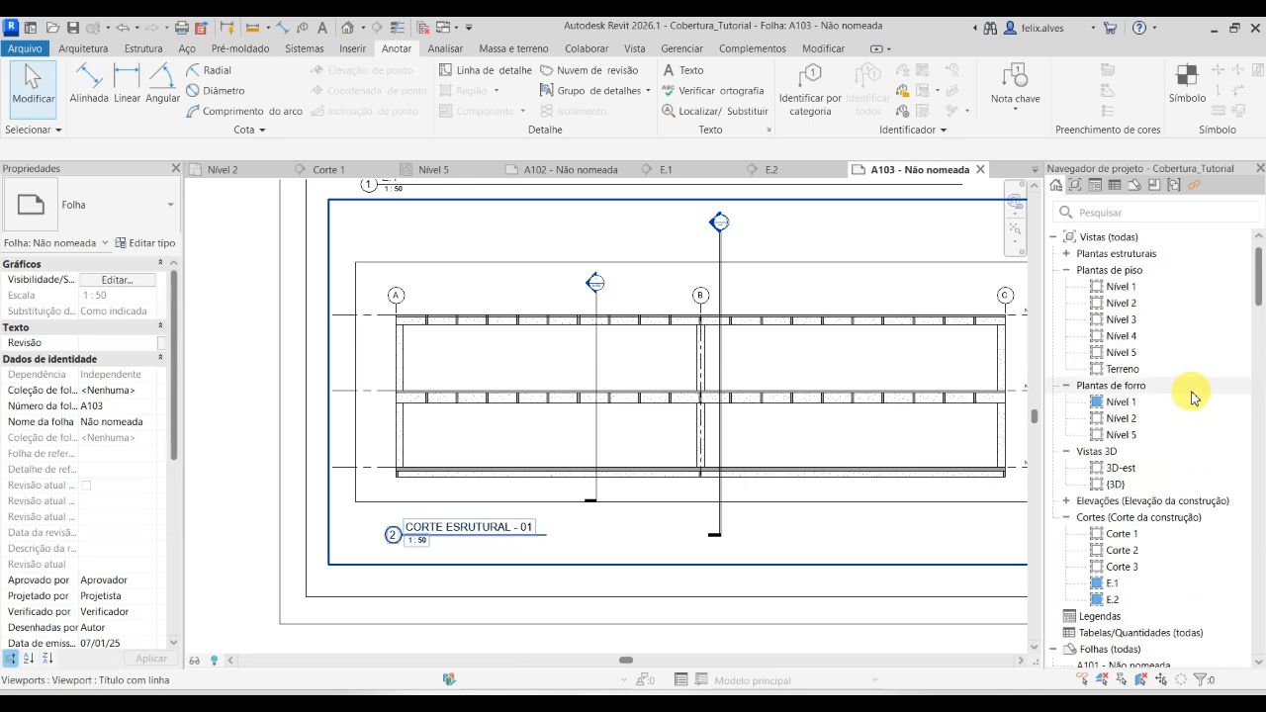
pyautogui.scroll(-3, 686, 545)
pyautogui.click(1121, 468)
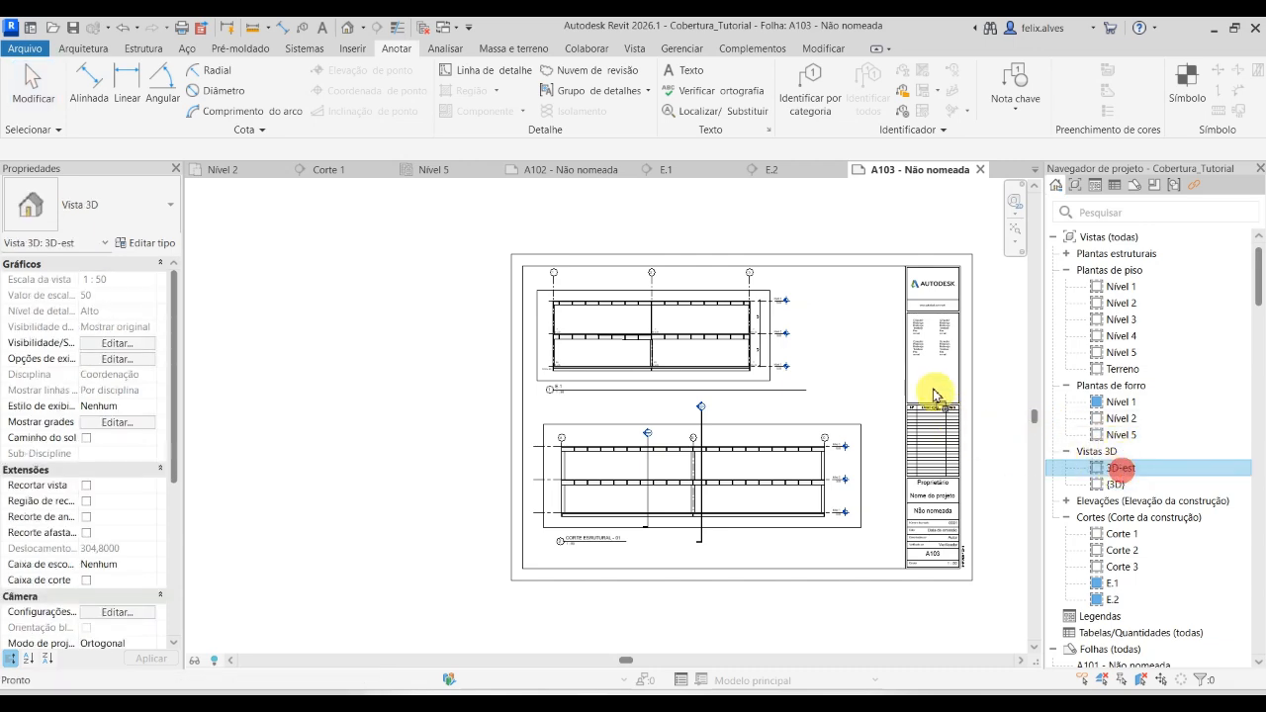
pyautogui.moveTo(861, 364); pyautogui.dragTo(856, 367)
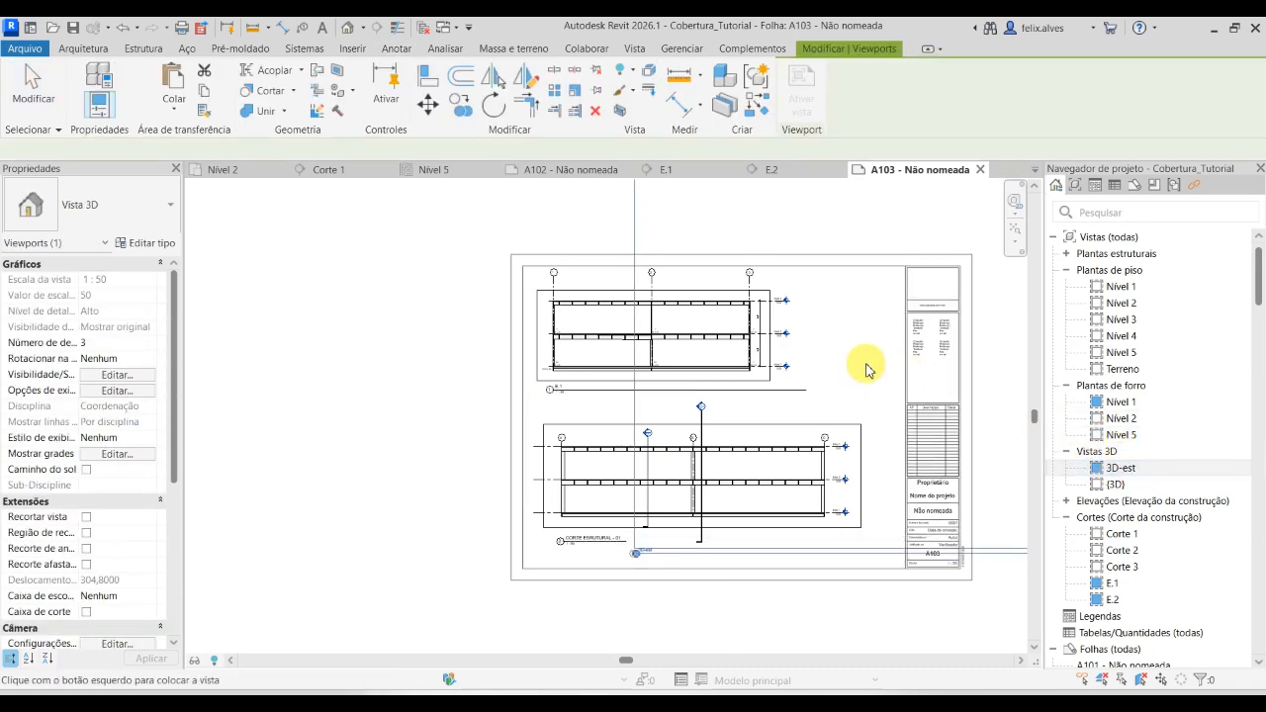
# Move the 3D-est viewport clear of the sheet border, to the right of the title block.
pyautogui.scroll(-2, 880, 480)
pyautogui.moveTo(837, 570); pyautogui.dragTo(638, 529, button='middle')
pyautogui.moveTo(827, 442); pyautogui.dragTo(991, 436)
pyautogui.moveTo(906, 571); pyautogui.dragTo(773, 583, button='middle')
pyautogui.moveTo(792, 463); pyautogui.dragTo(844, 484)
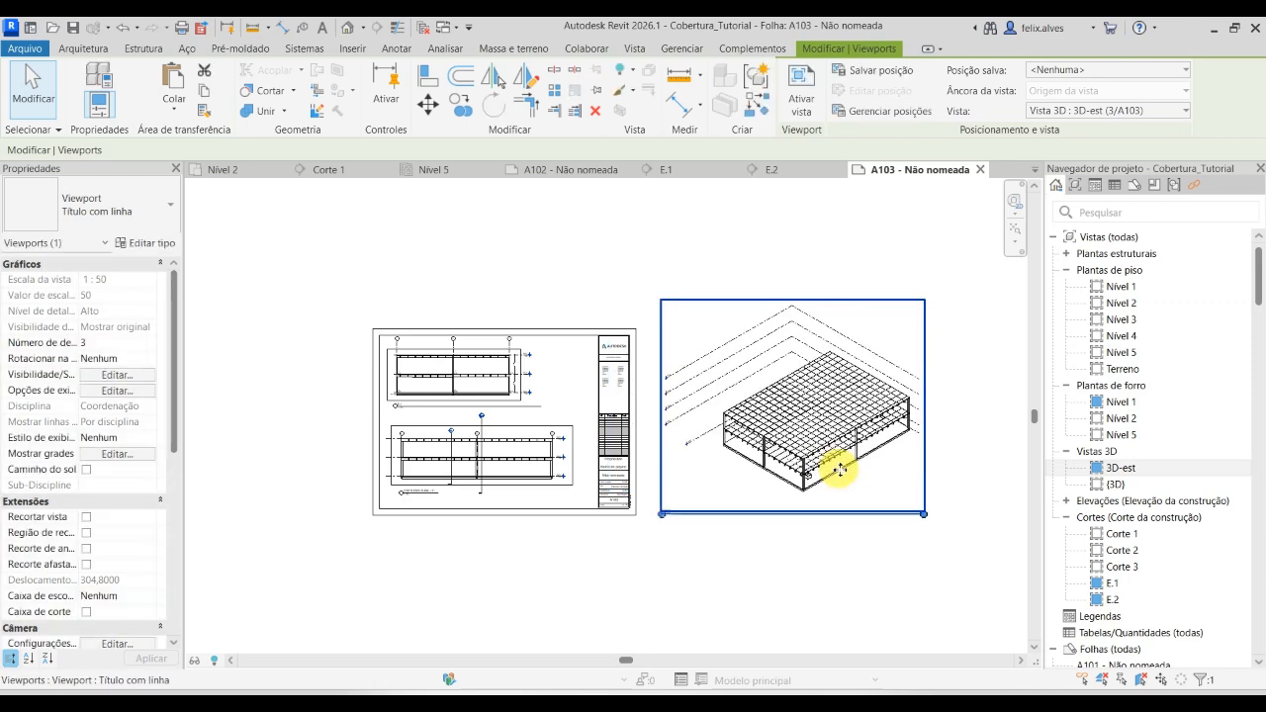
pyautogui.click(799, 554)
# Activate the 3D-est viewport on the sheet and hide the Nível 5 level as an element.
pyautogui.scroll(3, 736, 480)
pyautogui.doubleClick(616, 452)
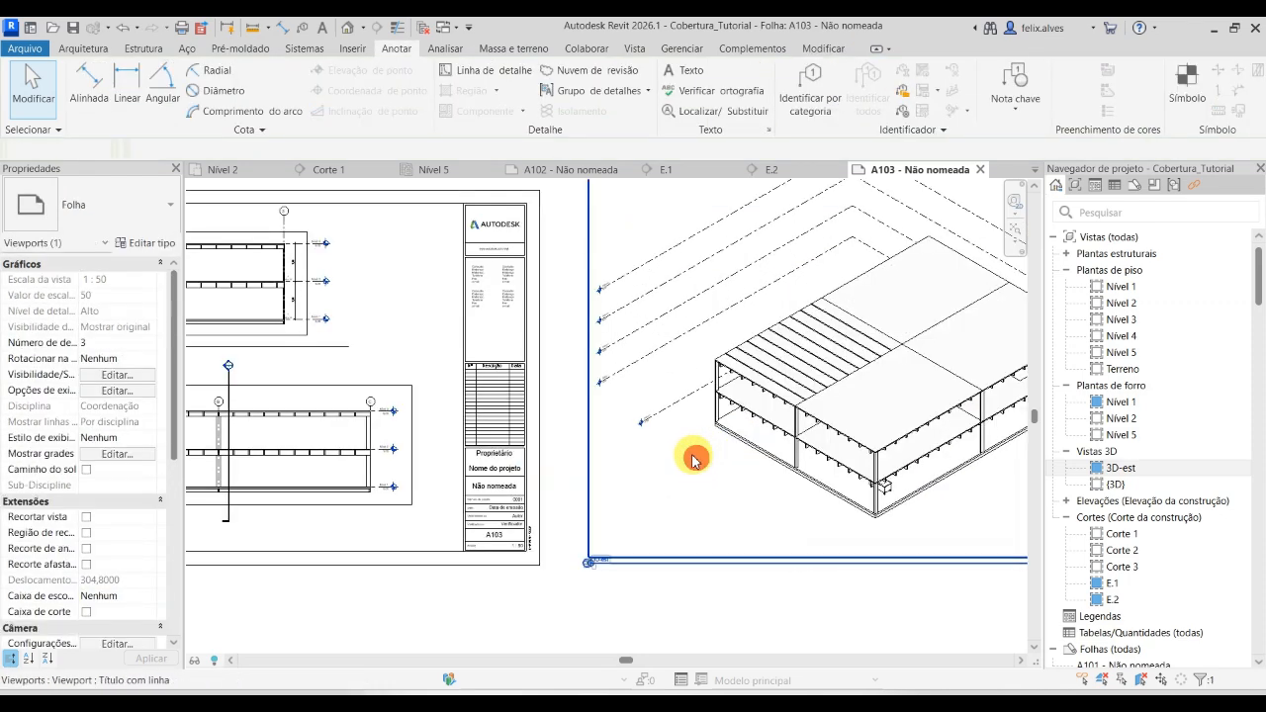
pyautogui.click(668, 409)
pyautogui.rightClick(668, 405)
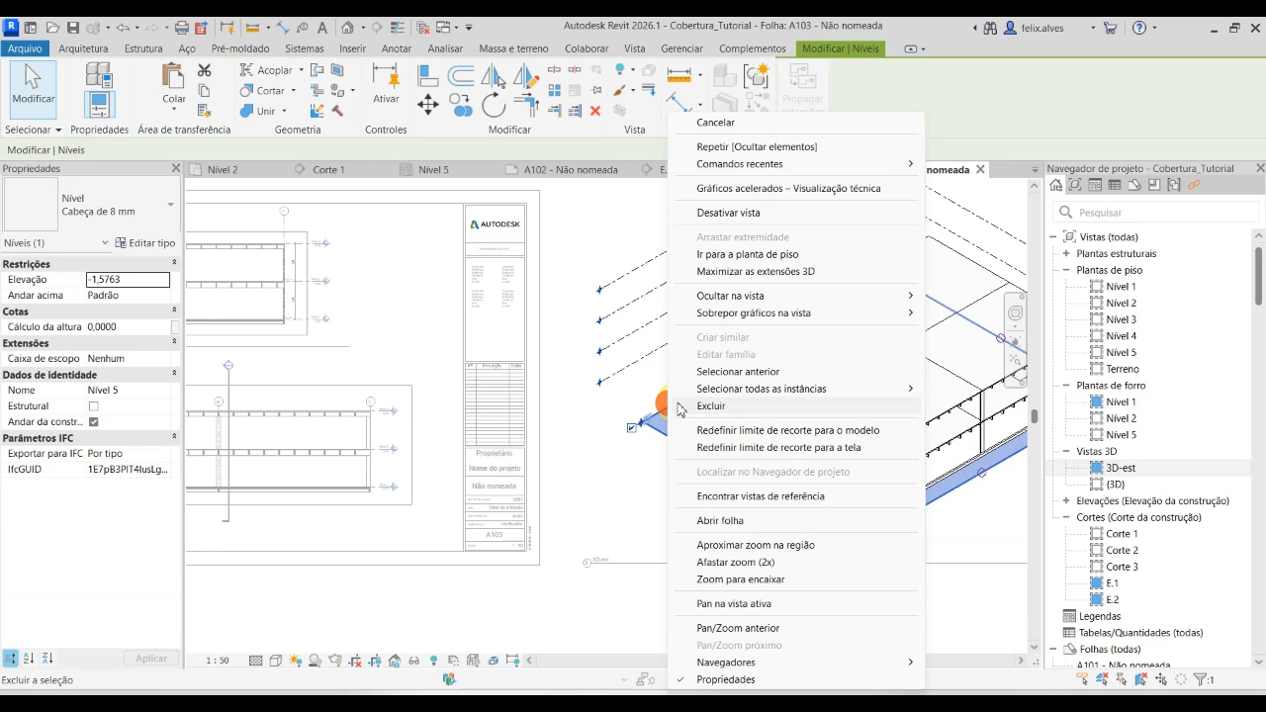
pyautogui.moveTo(827, 303)
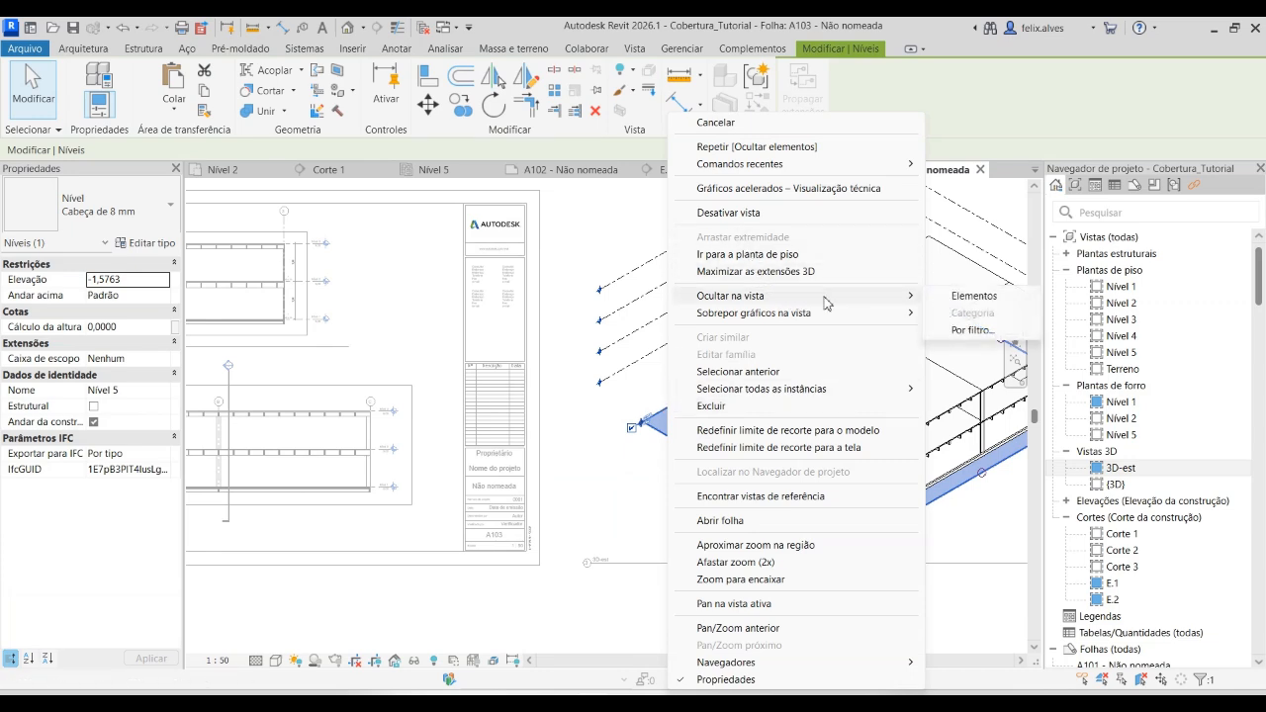
pyautogui.click(974, 295)
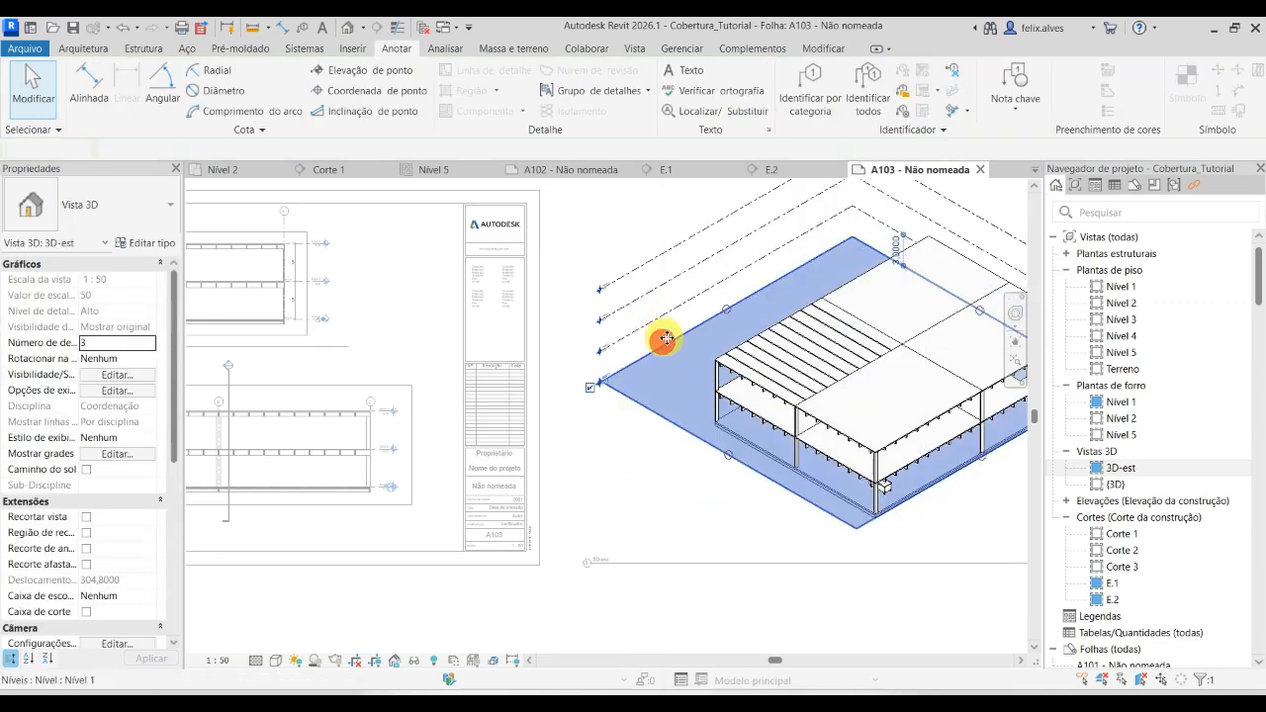
# Hide the four remaining levels as elements in the 3D-est view and deactivate the viewport.
pyautogui.click(663, 339)
pyautogui.moveTo(680, 209); pyautogui.dragTo(658, 362)
pyautogui.rightClick(658, 358)
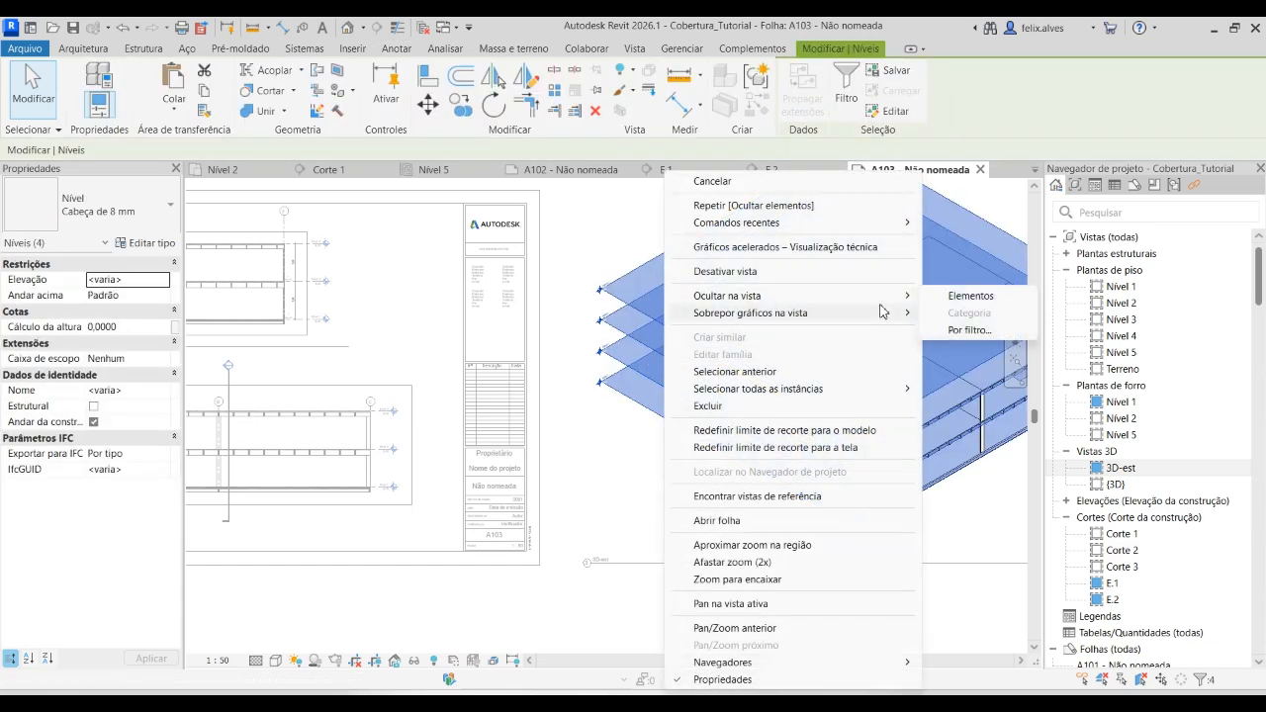
pyautogui.click(970, 296)
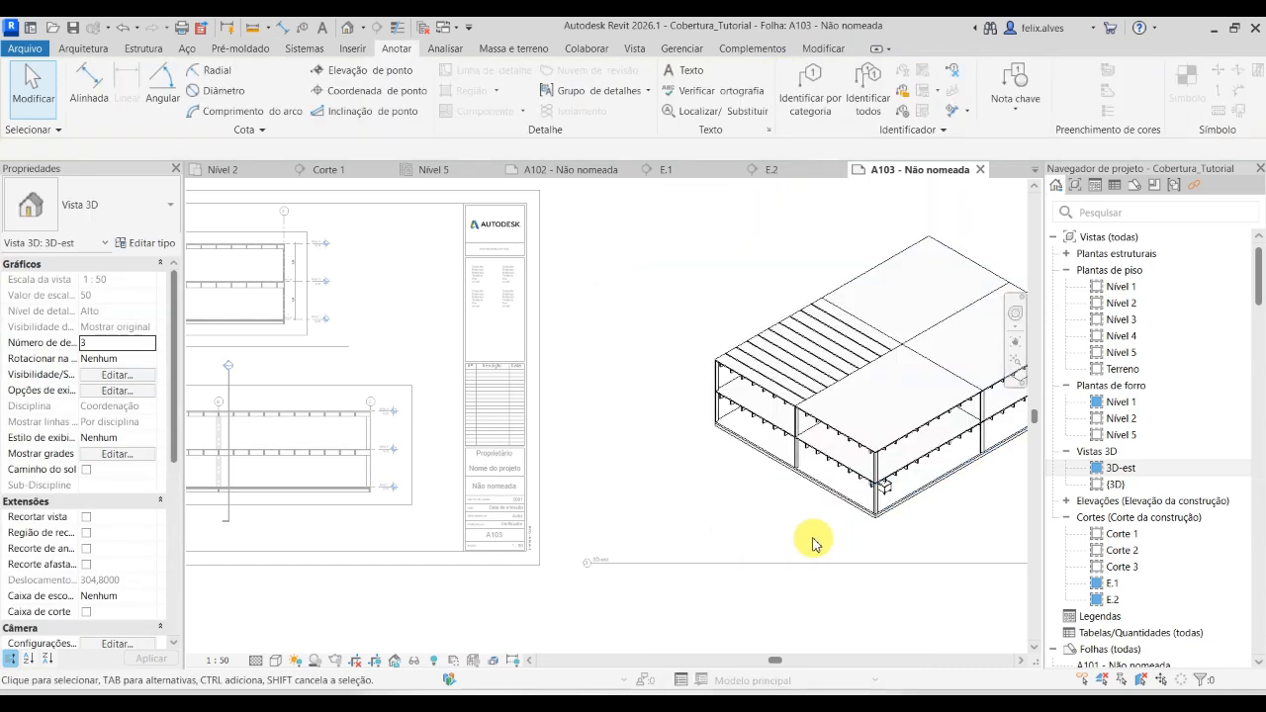
pyautogui.scroll(-2, 791, 574)
pyautogui.doubleClick(752, 278)
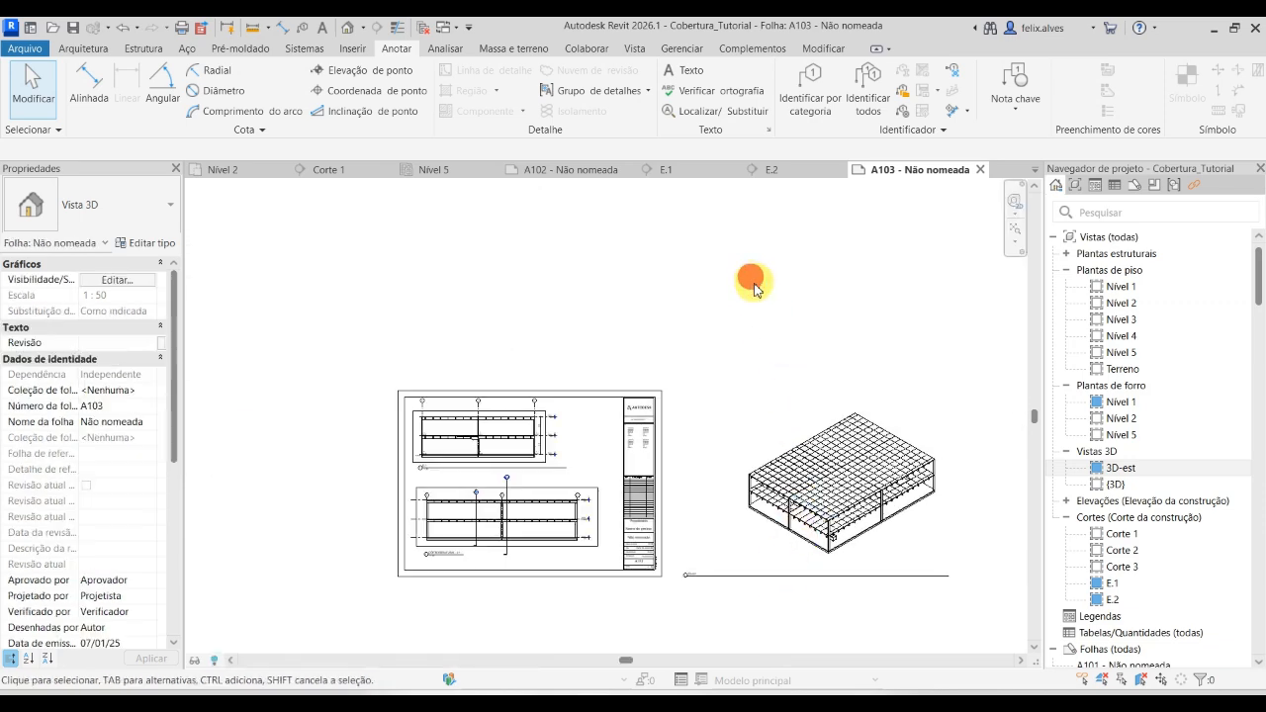
# Change the 3D-est viewport's type to Nenhum título.
pyautogui.click(840, 488)
pyautogui.click(161, 208)
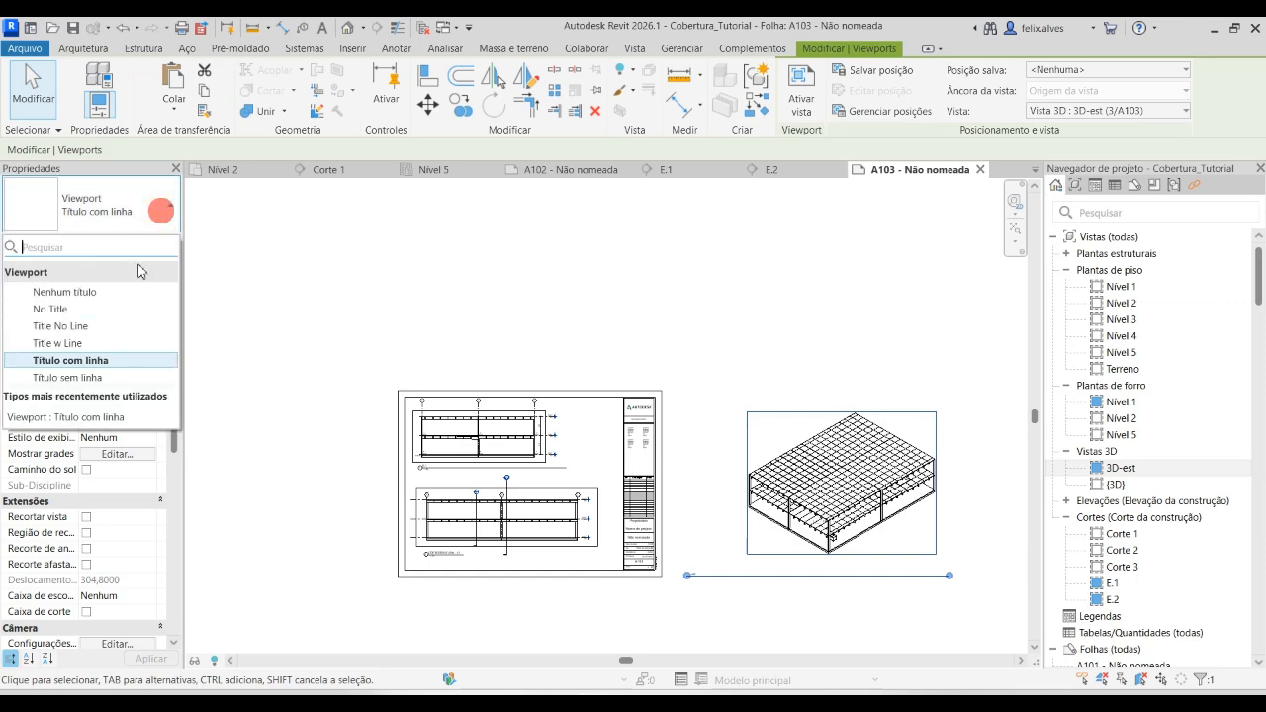
pyautogui.click(93, 293)
pyautogui.click(809, 604)
pyautogui.click(876, 517)
# Open the 3D-est view and enable its section box (Caixa de corte).
pyautogui.doubleClick(1159, 471)
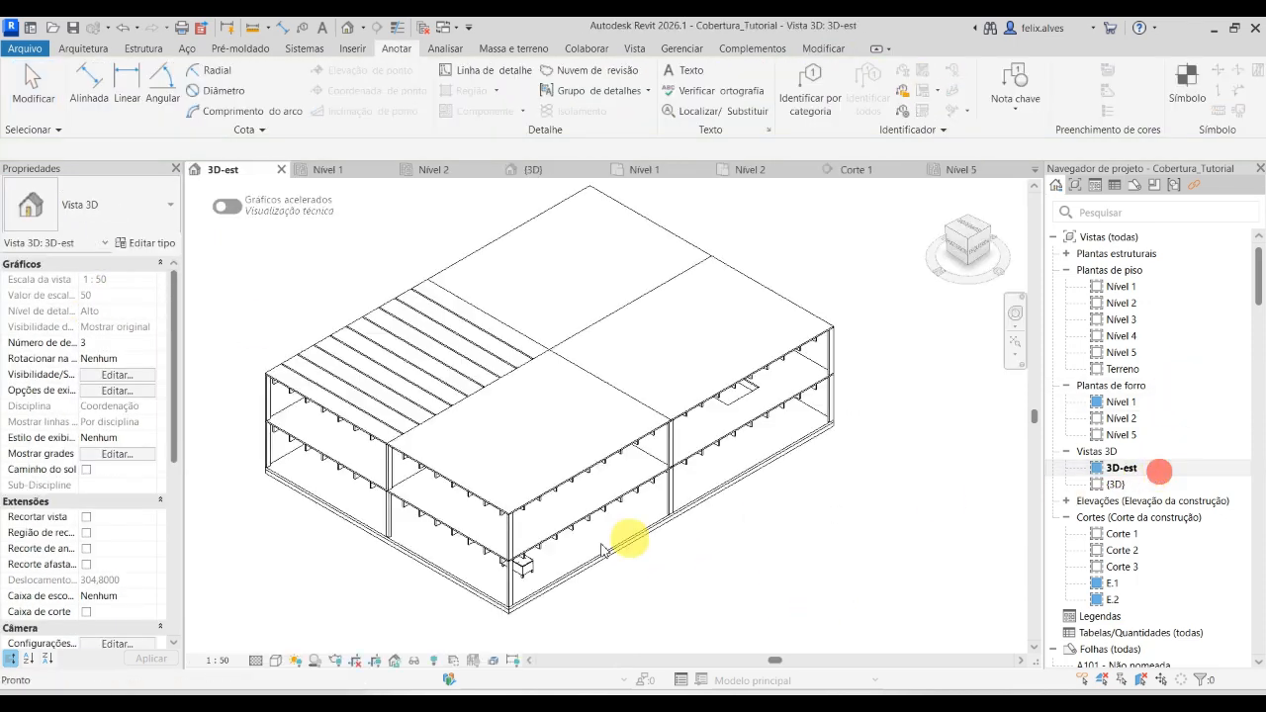
pyautogui.click(219, 659)
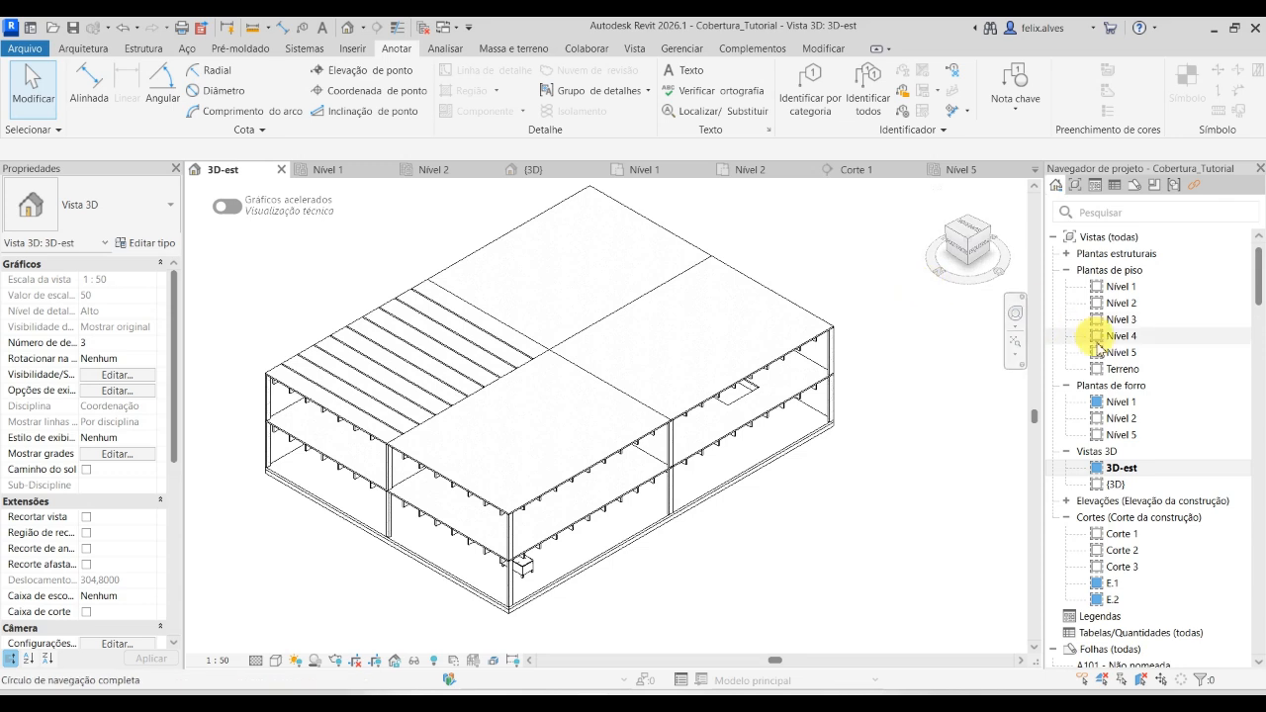
pyautogui.scroll(-2, 135, 572)
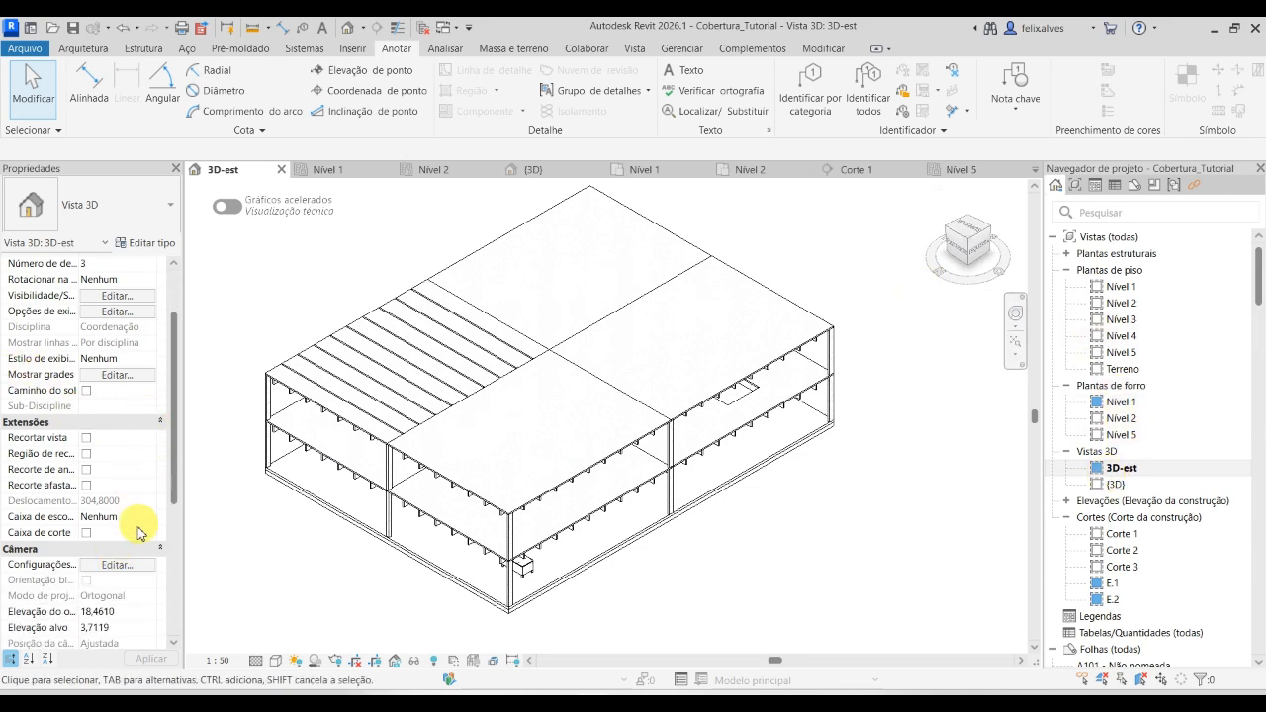
pyautogui.scroll(-6, 128, 569)
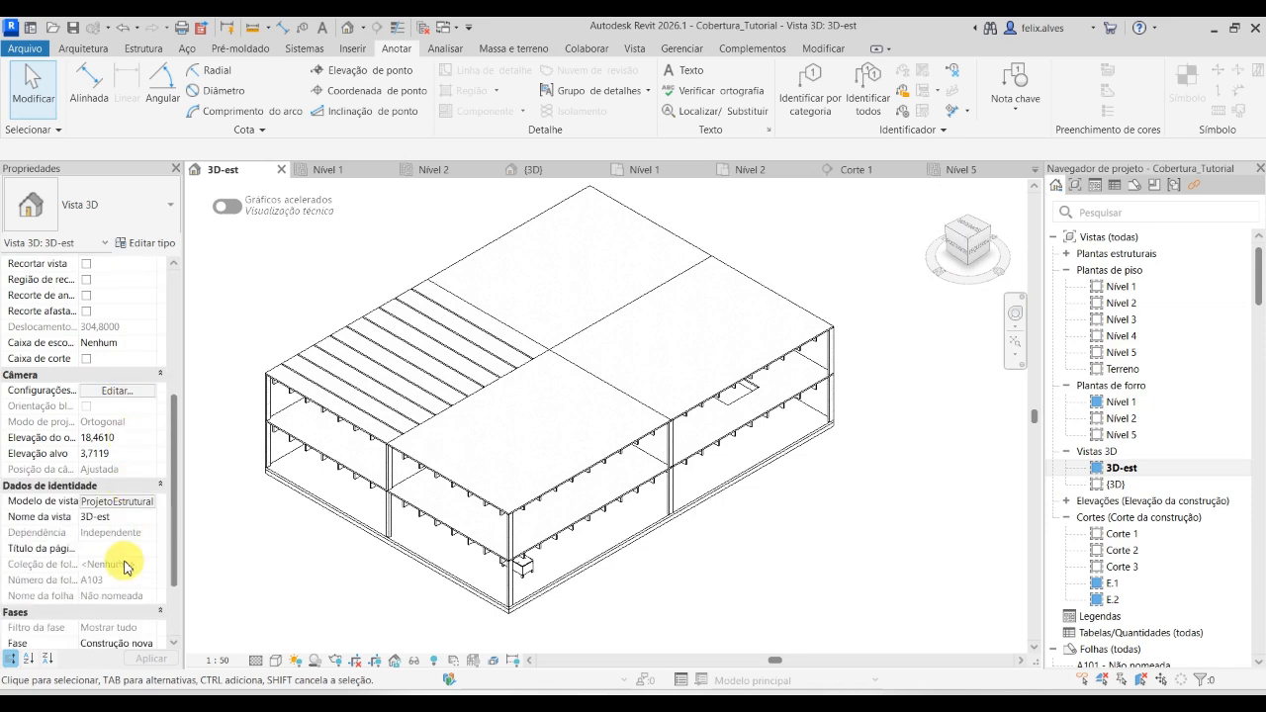
pyautogui.scroll(3, 126, 559)
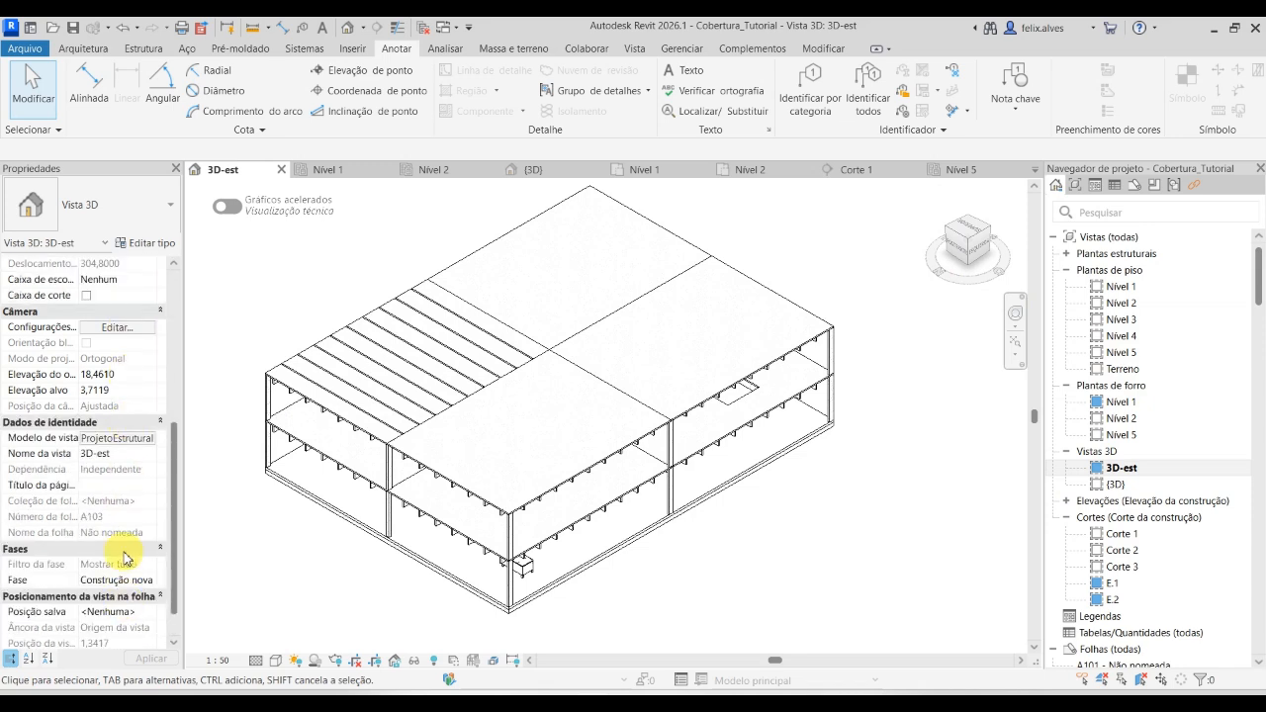
pyautogui.scroll(1, 126, 557)
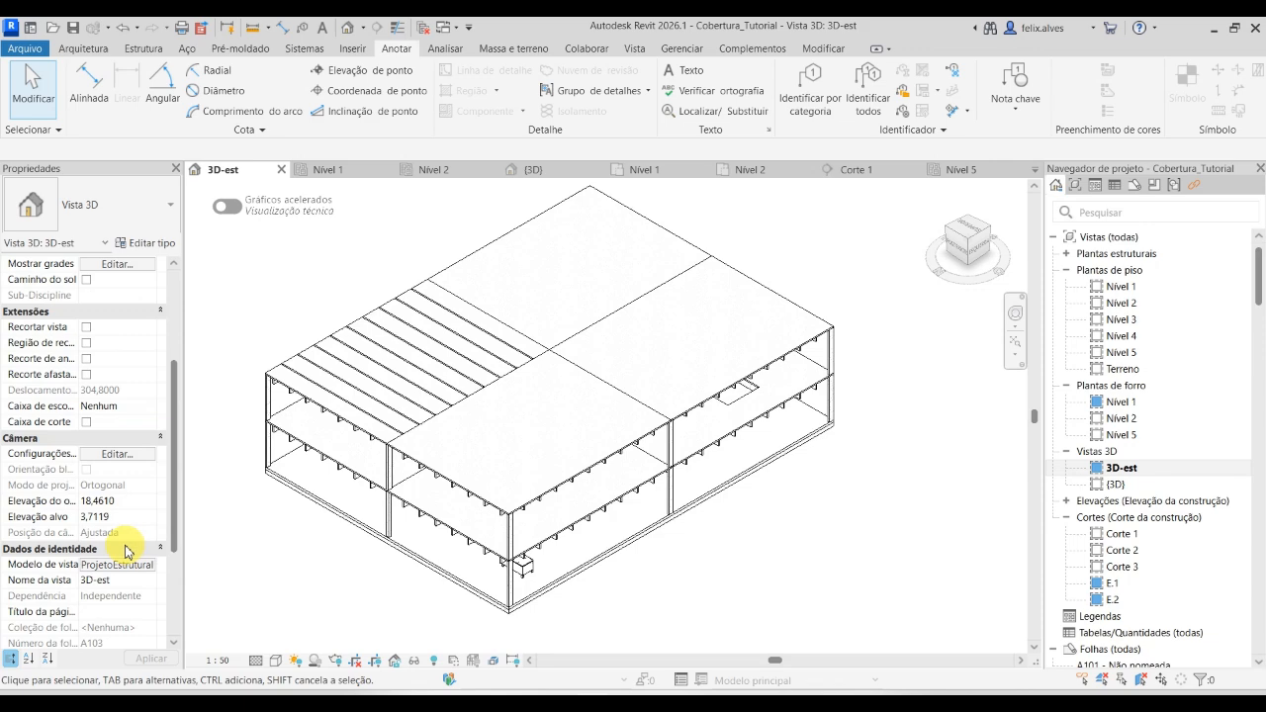
pyautogui.click(87, 422)
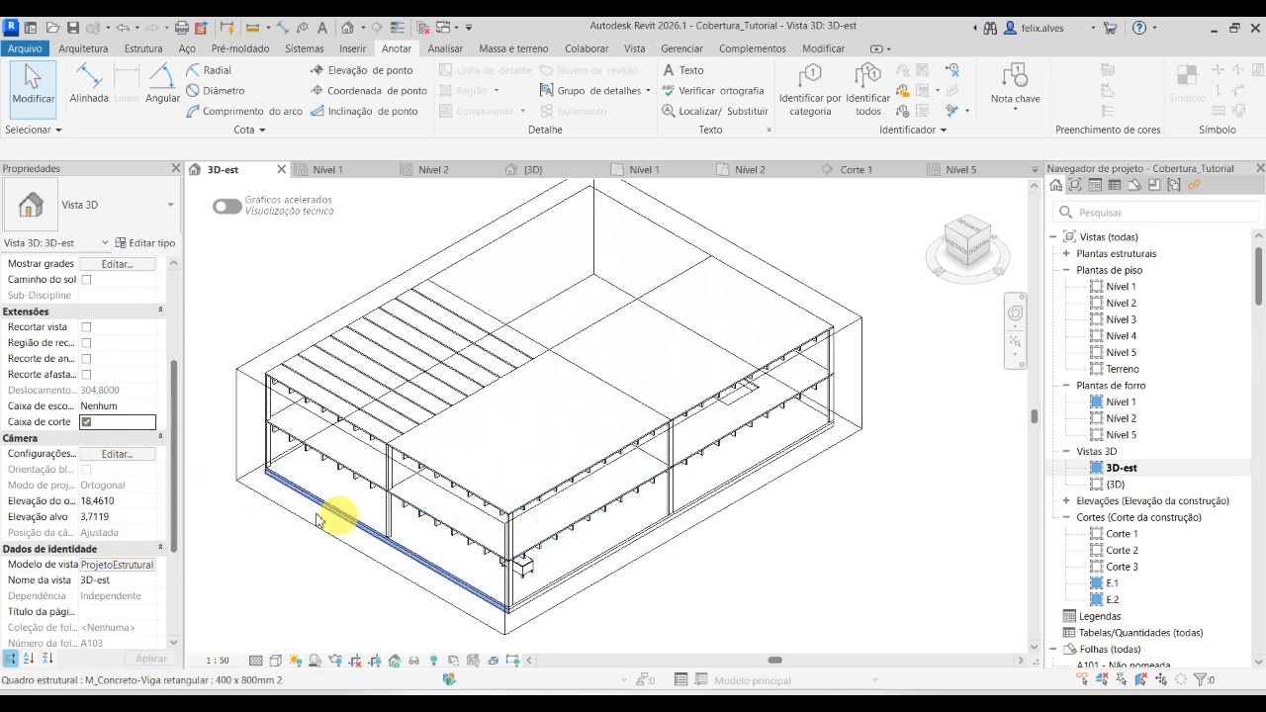
# Try cutting the structure by pulling inward the section box's long side face nearest the desk.
pyautogui.scroll(-2, 722, 534)
pyautogui.click(708, 511)
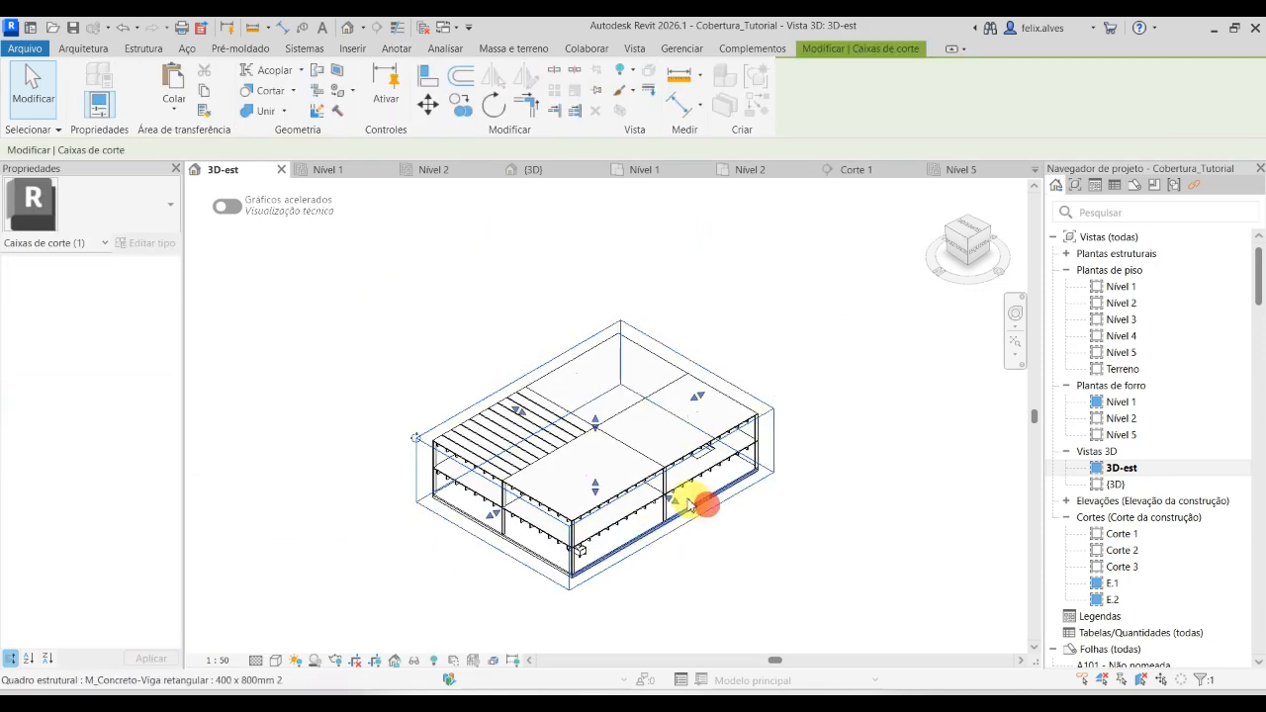
pyautogui.moveTo(674, 499); pyautogui.dragTo(627, 481)
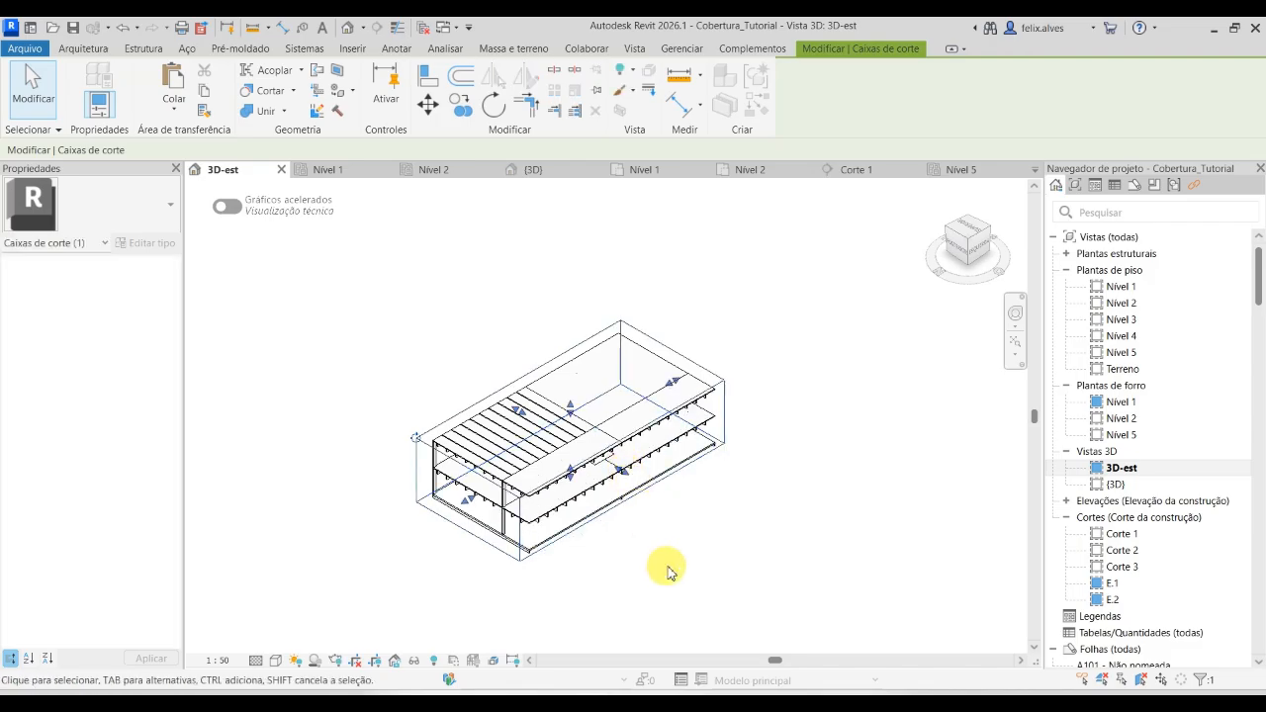
pyautogui.click(662, 600)
pyautogui.scroll(5, 580, 472)
pyautogui.keyDown('shift'); pyautogui.moveTo(788, 590); pyautogui.dragTo(752, 545, button='middle'); pyautogui.keyUp('shift')
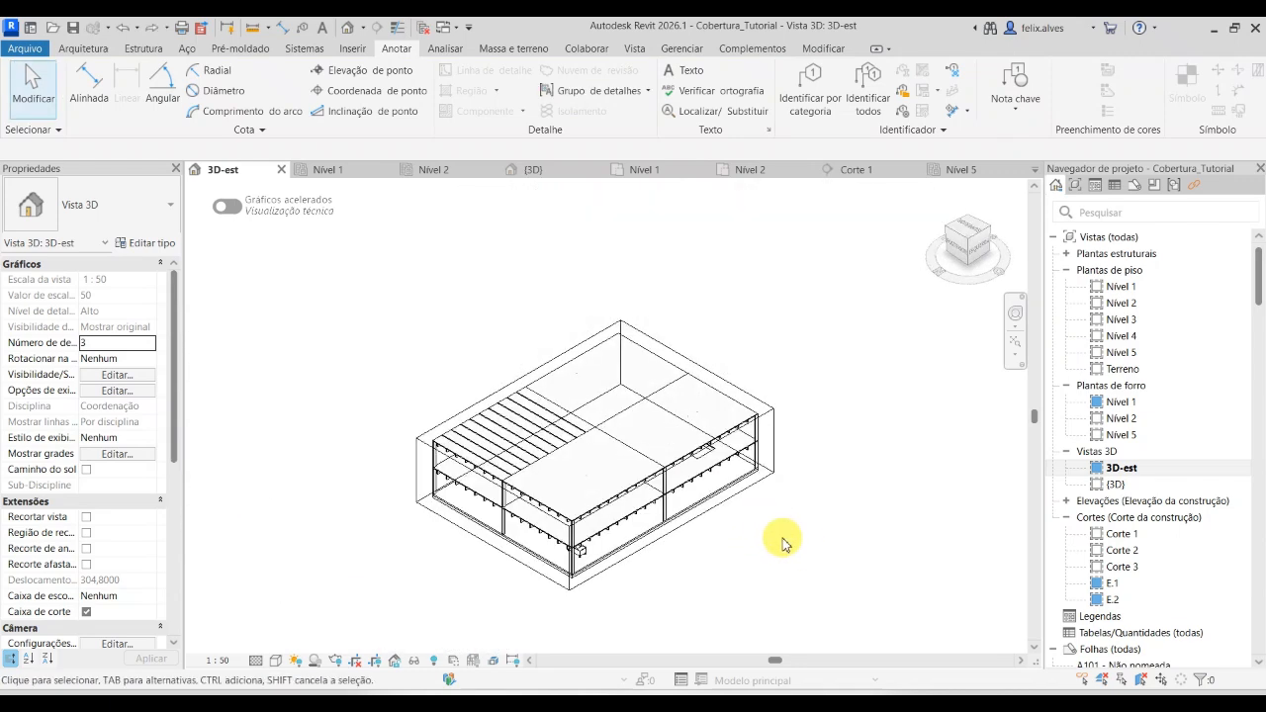